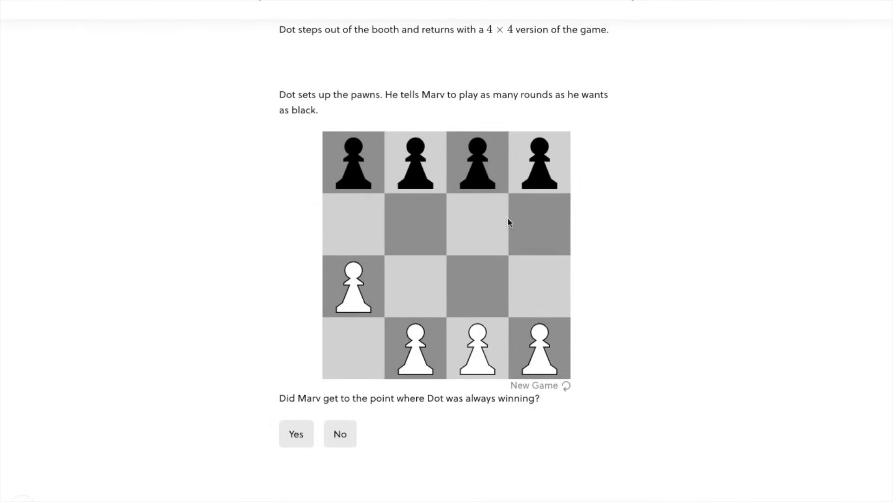
drag(425, 169, 540, 342)
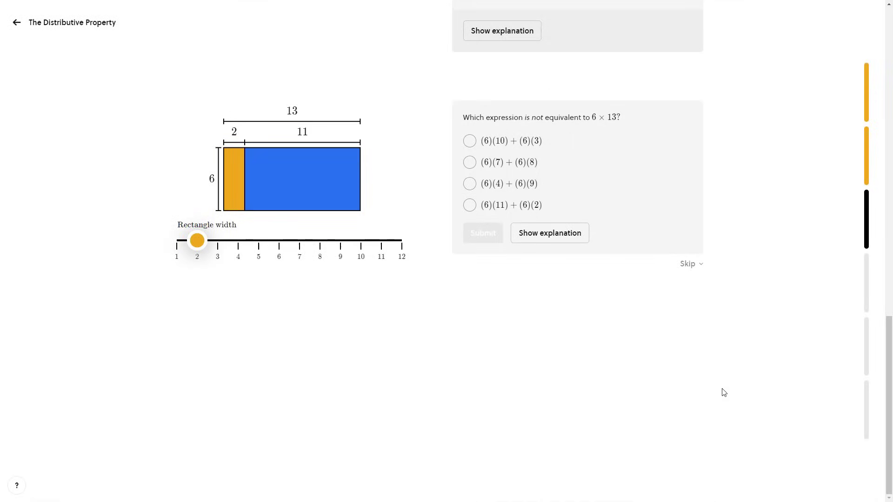
drag(198, 241, 363, 241)
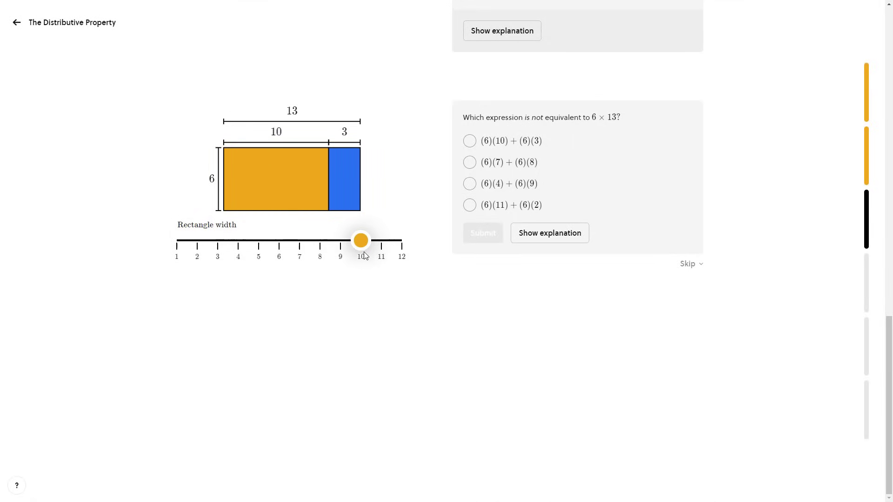
mouse_move(361, 241)
mouse_down()
mouse_move(242, 241)
mouse_move(361, 248)
mouse_up()
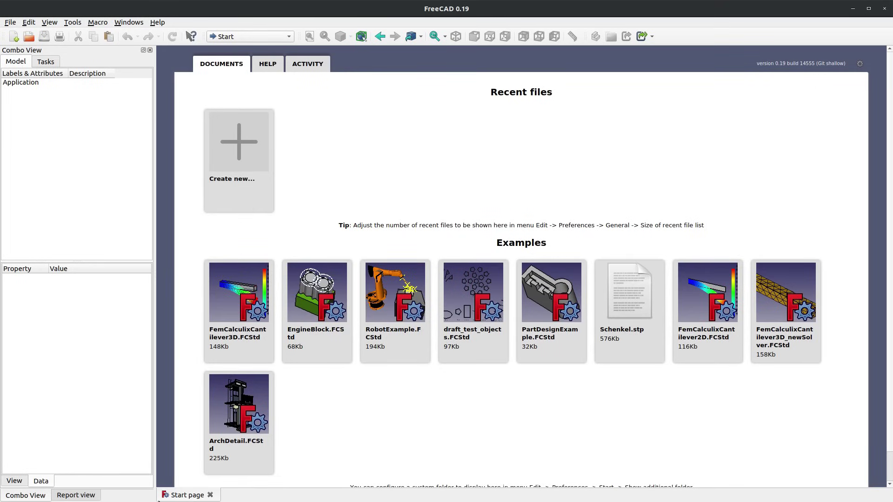
Dock the Report view as its own full-width pane, and return it to being tabbed with the Combo View
drag(88, 496, 442, 493)
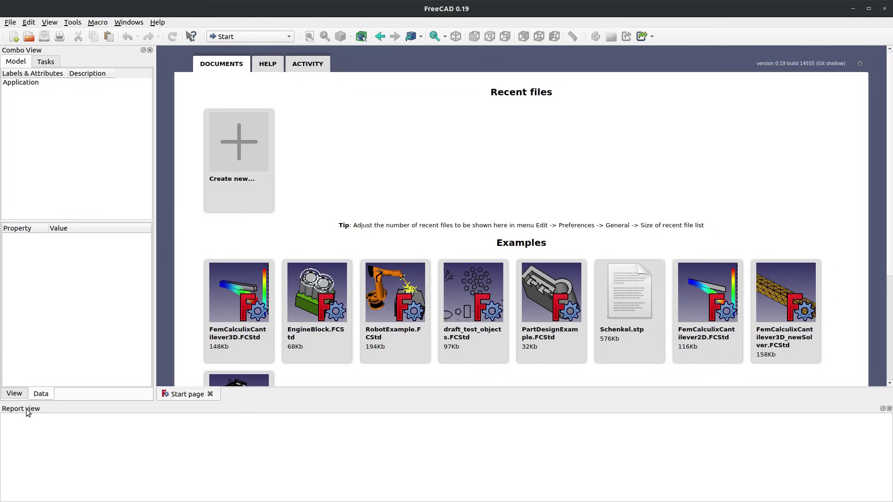
drag(26, 409, 48, 255)
drag(82, 495, 26, 488)
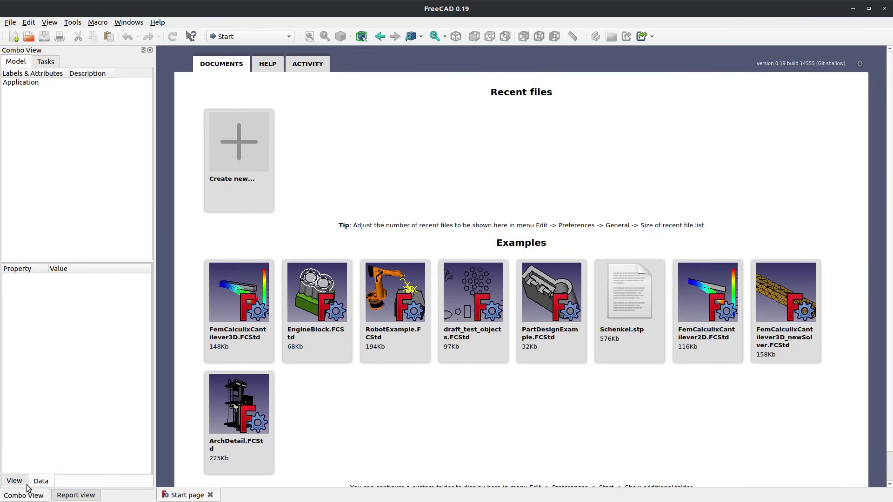
click(67, 495)
click(42, 497)
key(ctrl+2)
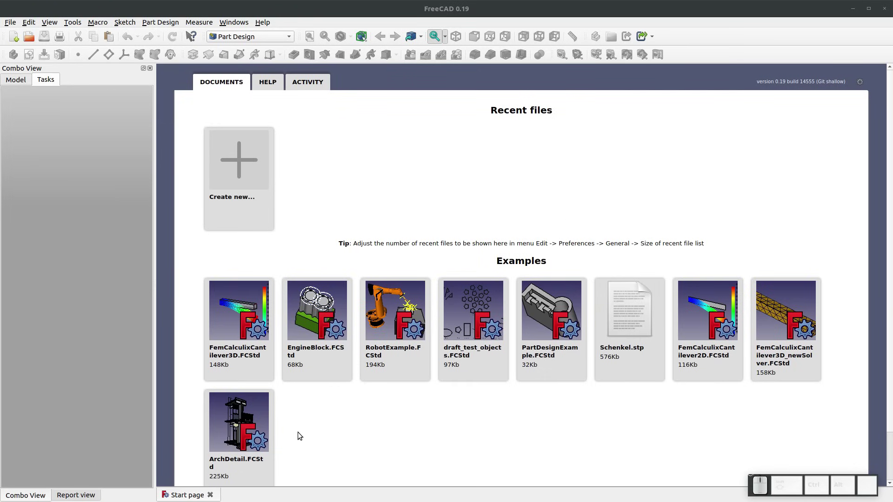
Review the start page's Help and Activity sections and return to its Documents section
click(266, 87)
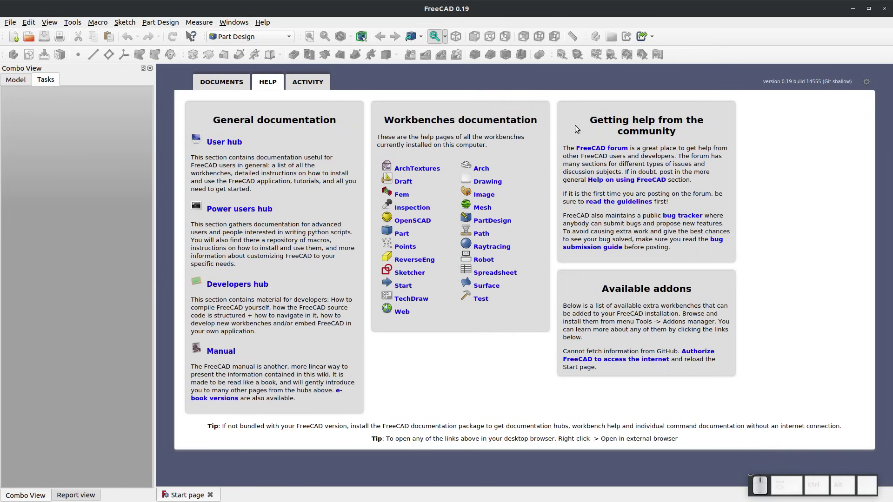
click(319, 84)
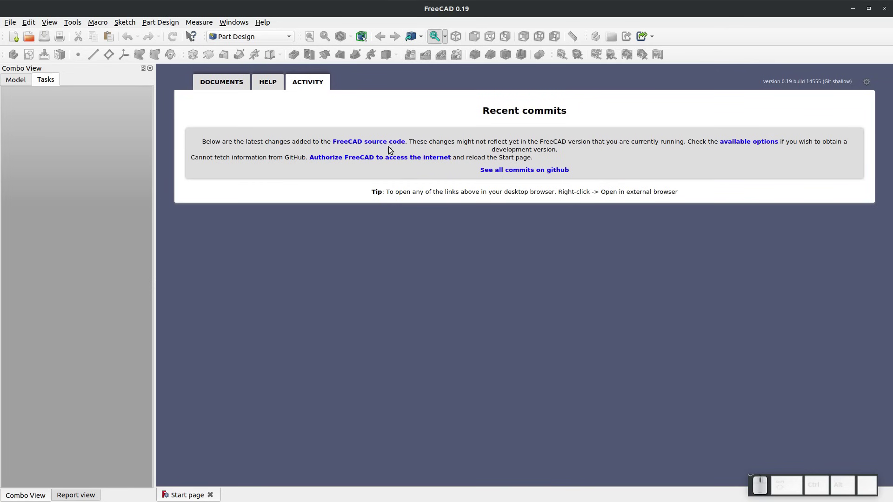
click(213, 88)
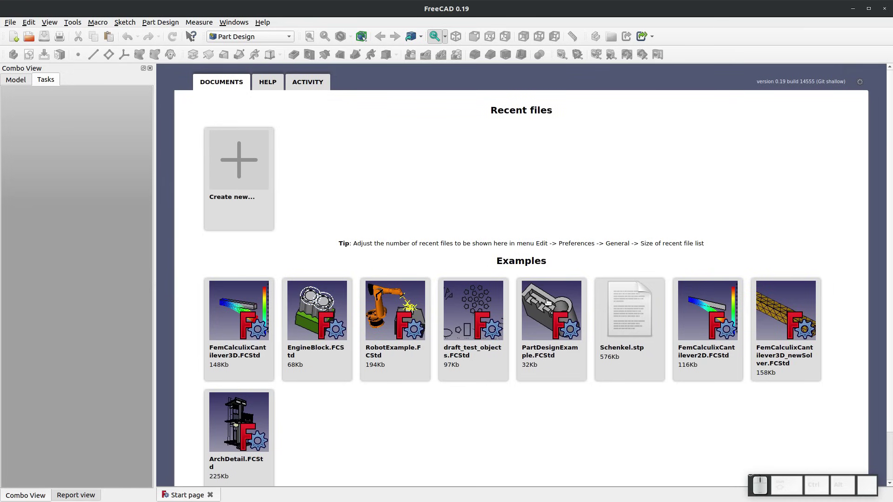
Open the PartDesignExample.FCStd example from the start page
mouse_move(551, 300)
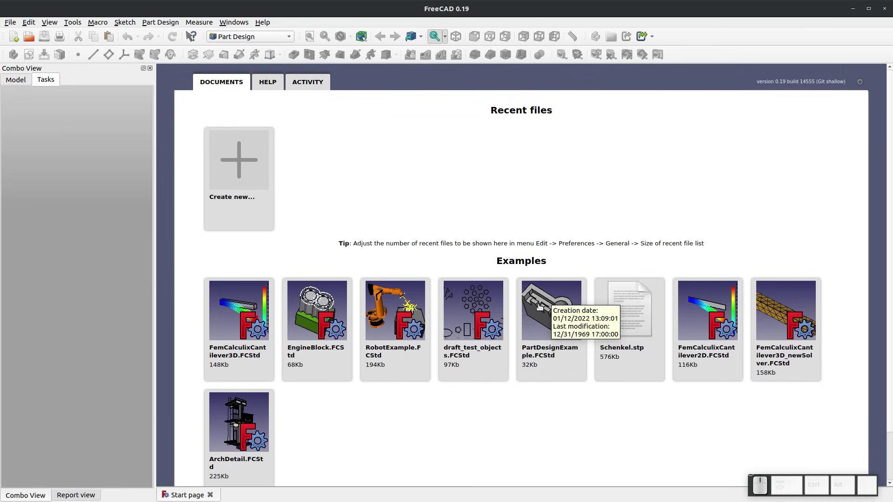
click(538, 304)
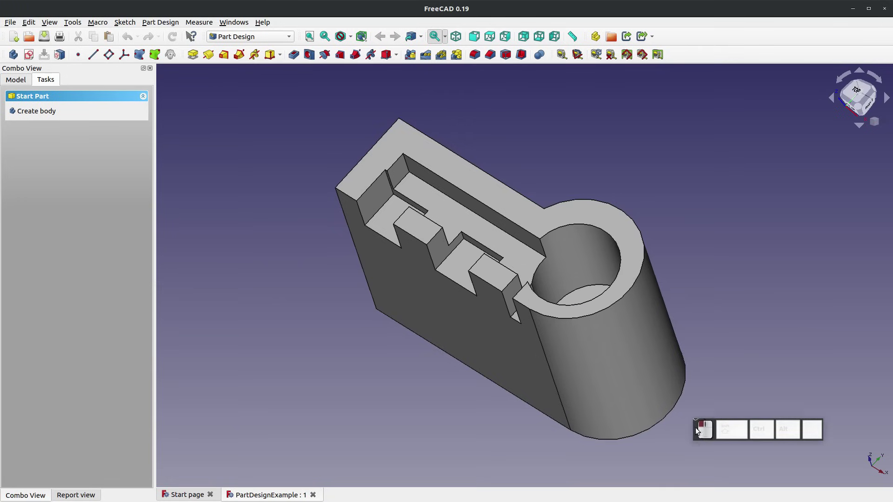
click(713, 479)
drag(713, 479, 716, 477)
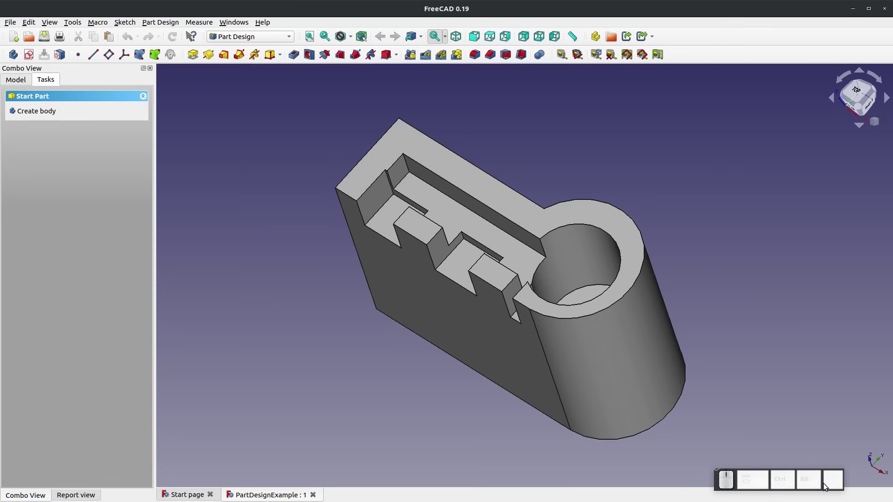
click(720, 479)
drag(721, 483, 754, 489)
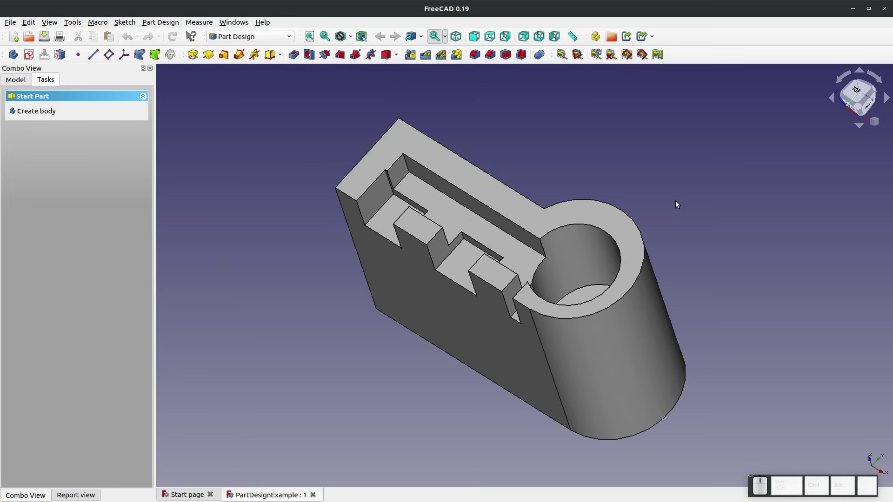
Examine the example part by panning, orbiting and zooming around its notches and cylindrical bore
mouse_move(746, 290)
middle_down()
mouse_move(159, 314)
mouse_move(887, 385)
mouse_move(704, 313)
mouse_move(723, 133)
mouse_move(740, 385)
mouse_move(740, 211)
mouse_move(769, 436)
mouse_move(796, 270)
mouse_move(422, 427)
mouse_move(792, 139)
mouse_move(732, 326)
mouse_move(749, 297)
middle_up()
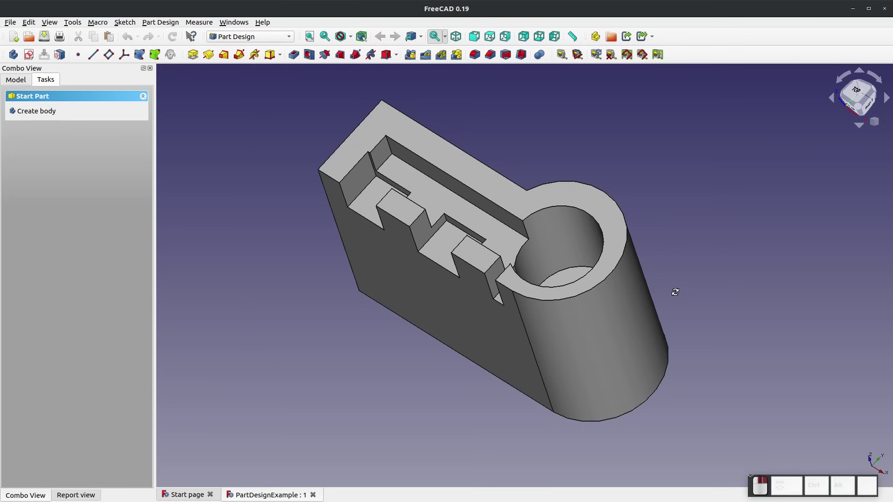
middle_drag(675, 292, 728, 283)
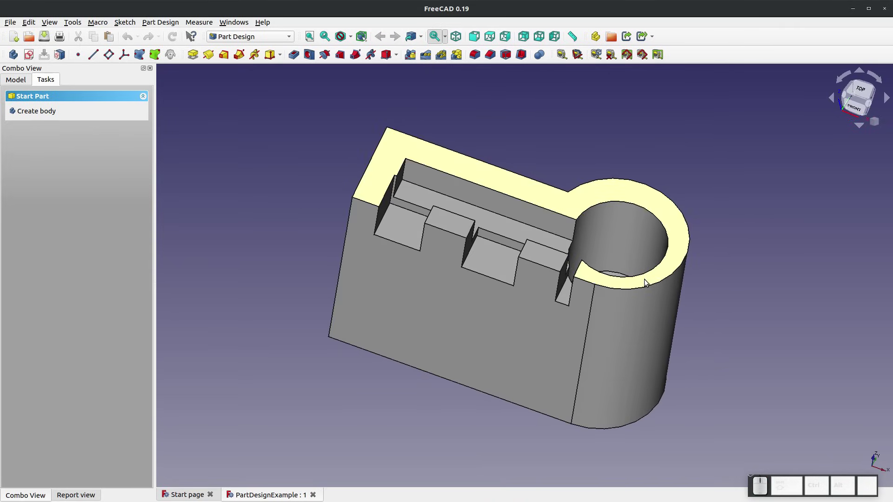
scroll(522, 277, down, 4)
scroll(599, 278, up, 4)
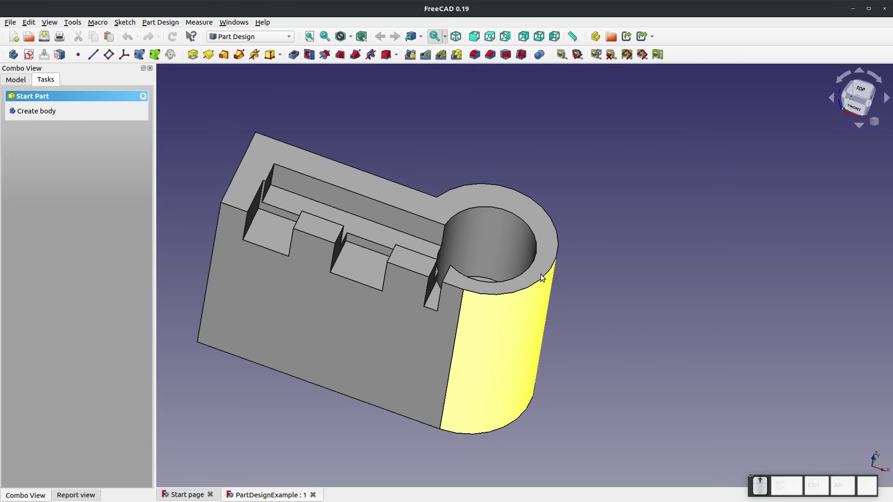
scroll(410, 267, up, 5)
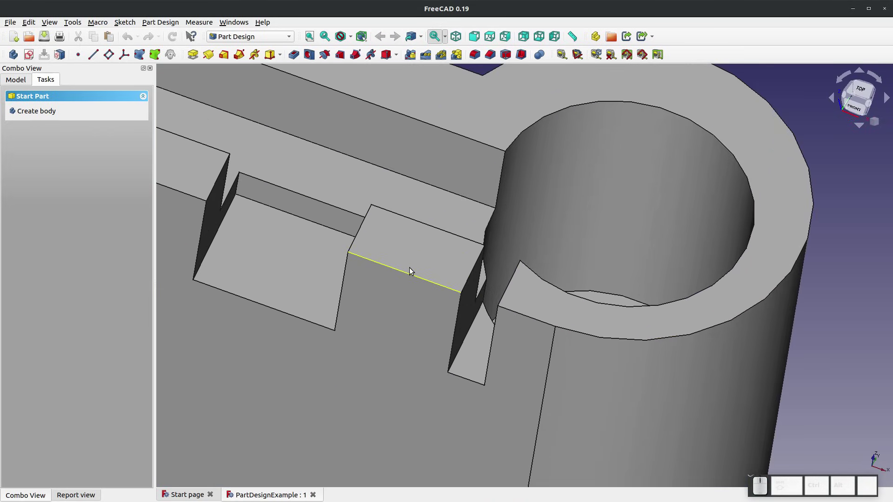
scroll(409, 268, up, 1)
scroll(641, 200, up, 4)
scroll(641, 201, down, 5)
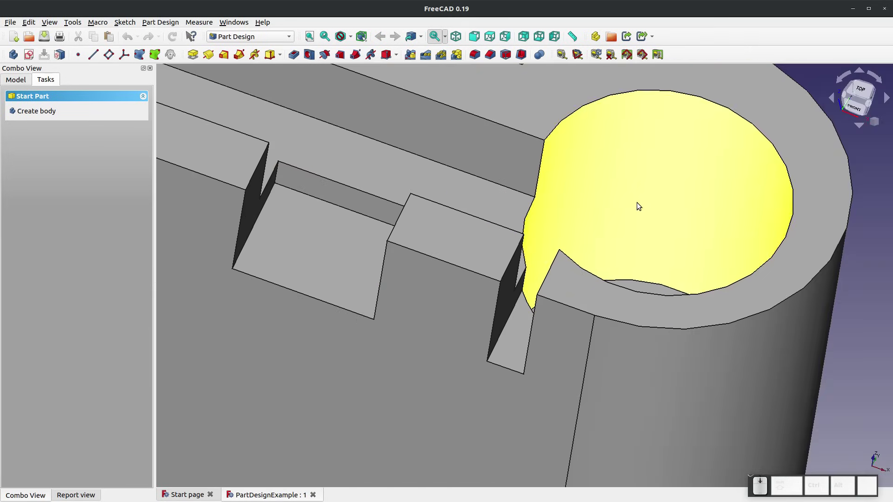
scroll(633, 203, down, 6)
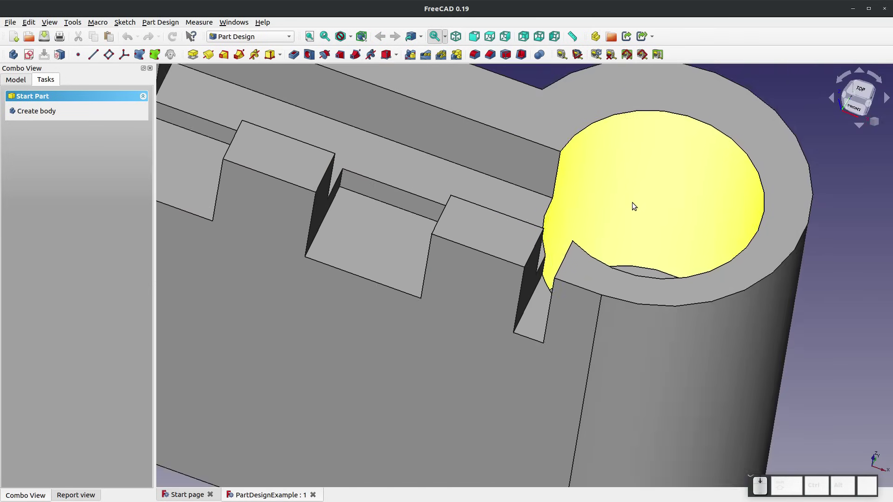
scroll(652, 269, up, 2)
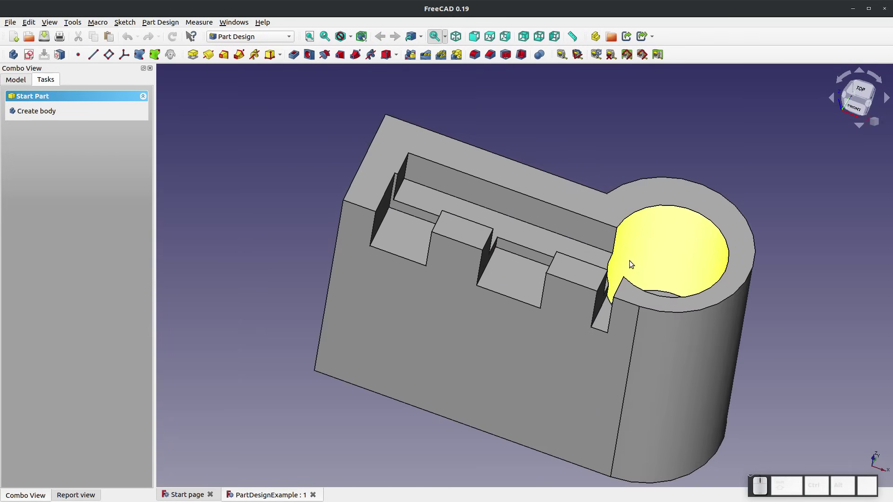
drag(570, 270, 668, 272)
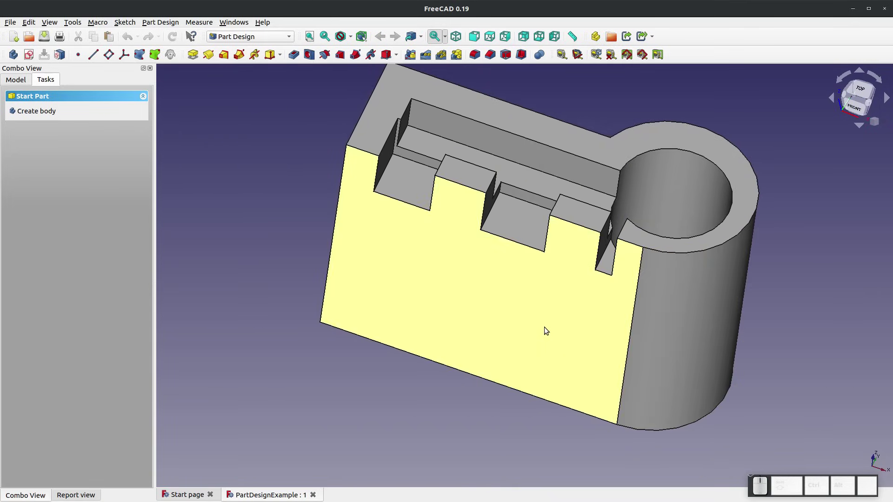
View the part from the front, top, right, rear, bottom and left, ending with the isometric view
click(475, 37)
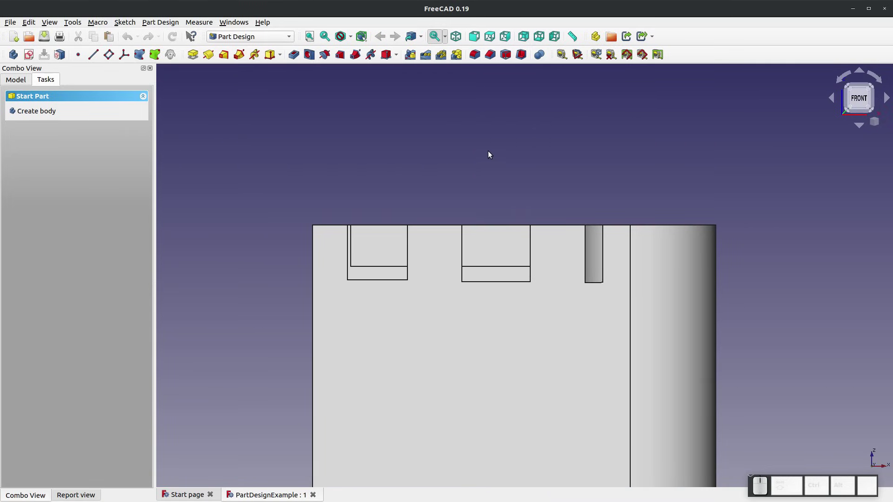
scroll(517, 282, down, 3)
scroll(518, 282, up, 2)
click(490, 36)
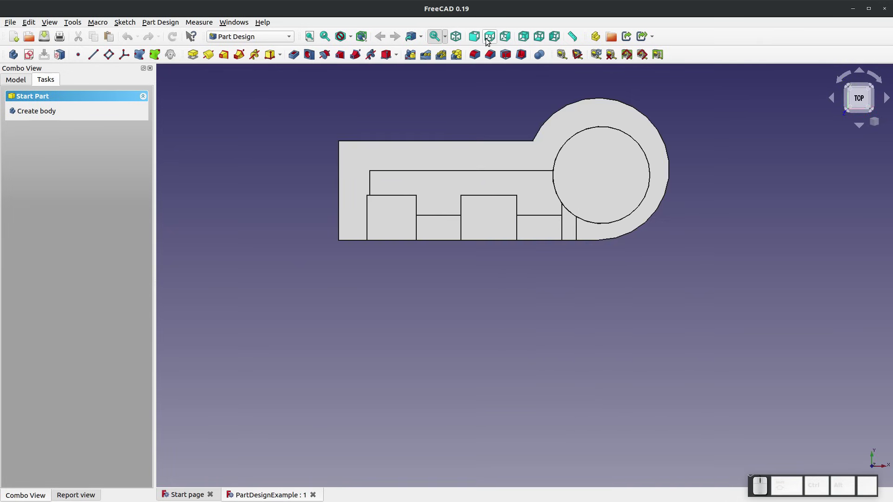
click(506, 37)
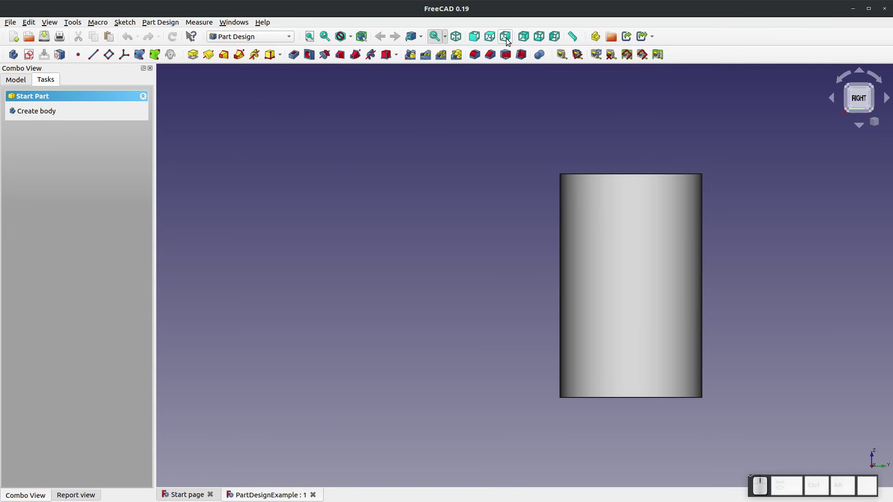
click(524, 37)
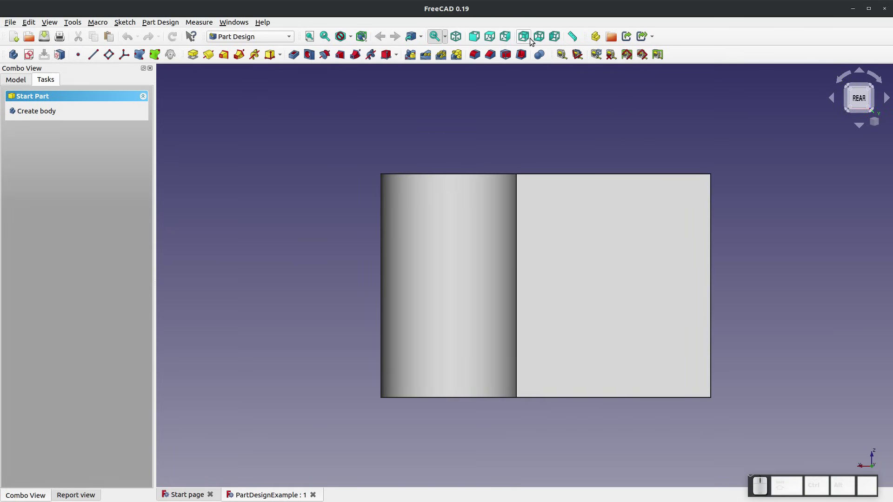
click(539, 37)
click(554, 37)
drag(530, 337, 500, 94)
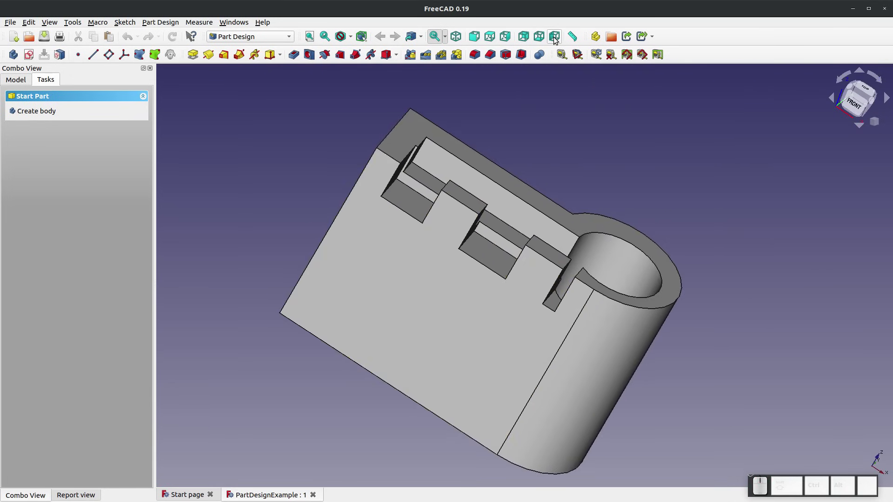
click(455, 39)
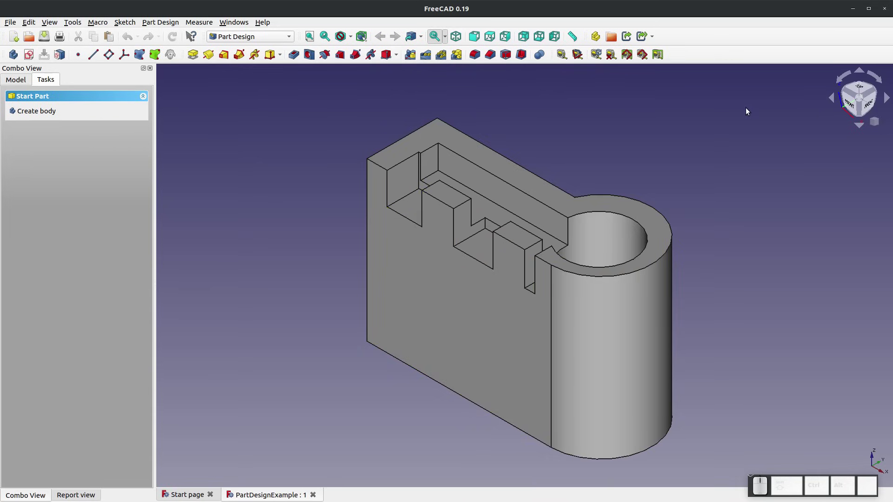
click(446, 38)
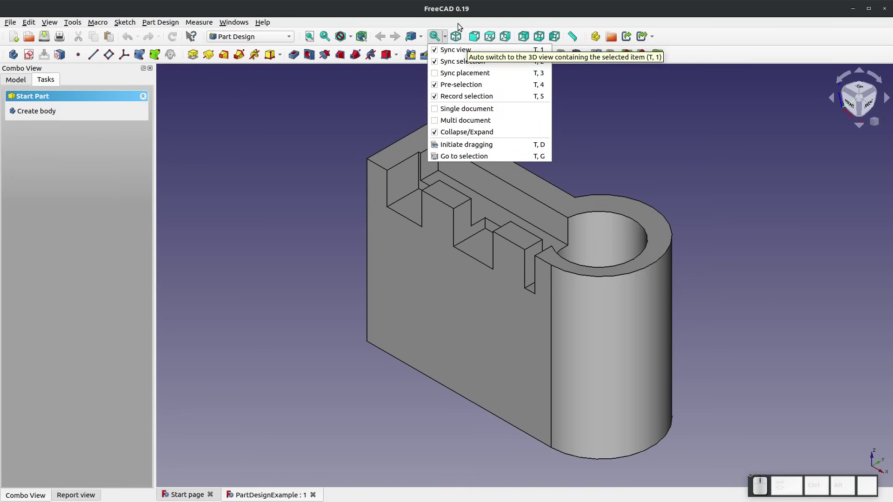
click(457, 23)
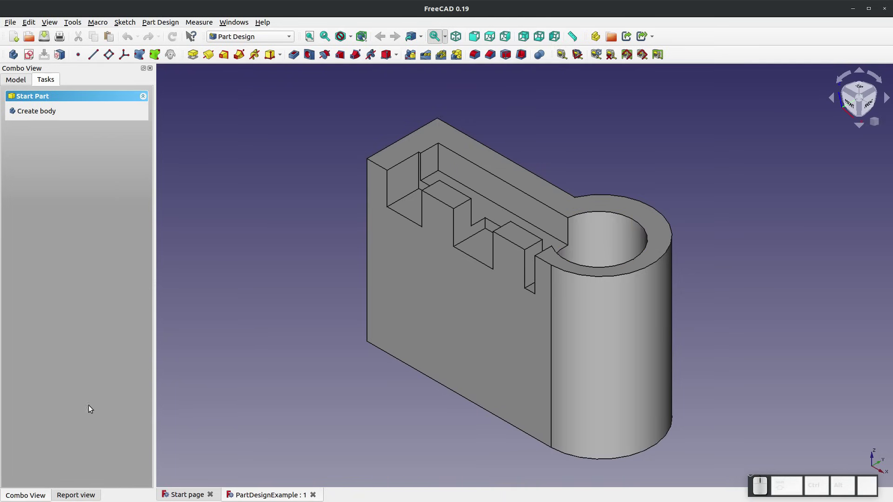
middle_drag(414, 396, 376, 457)
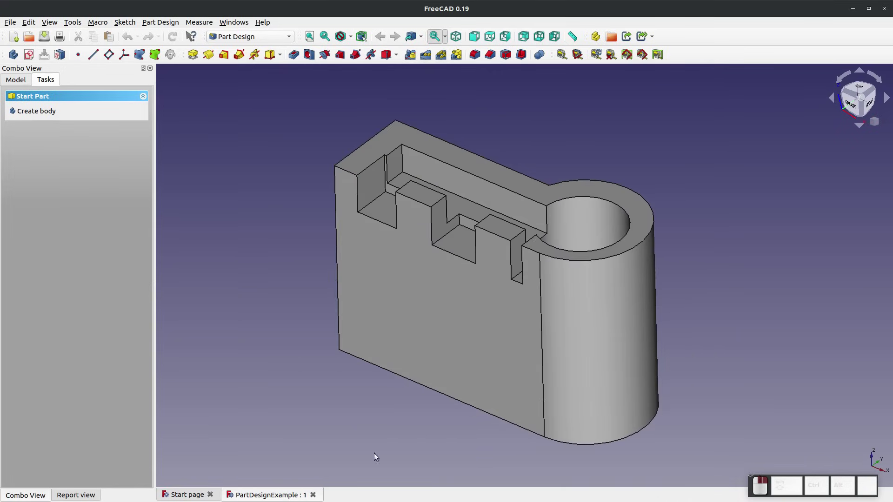
Close the PartDesignExample document and create a new empty document
click(313, 495)
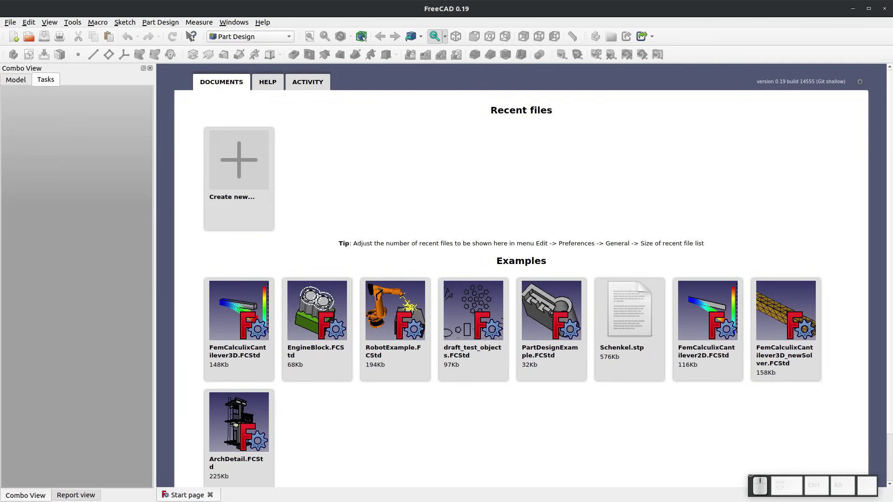
click(13, 37)
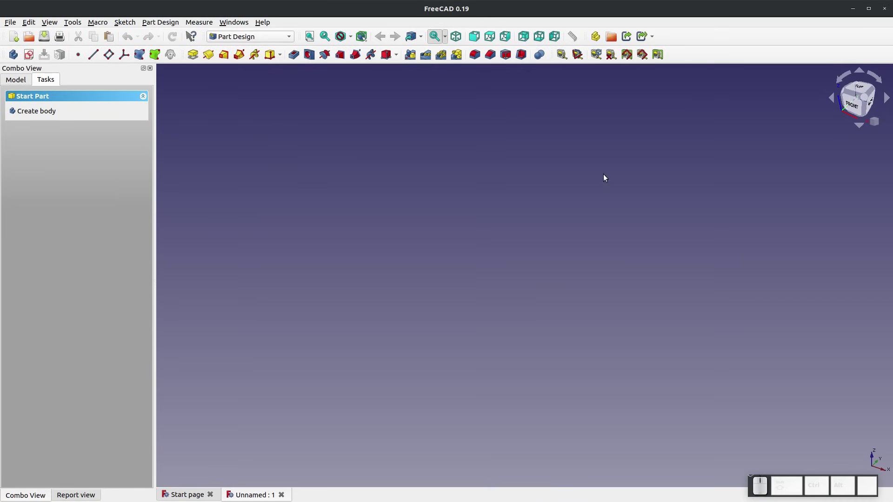
Compare the tools offered by the Start, Part Design and FEM workbenches, ending in the Part Design workbench
click(274, 36)
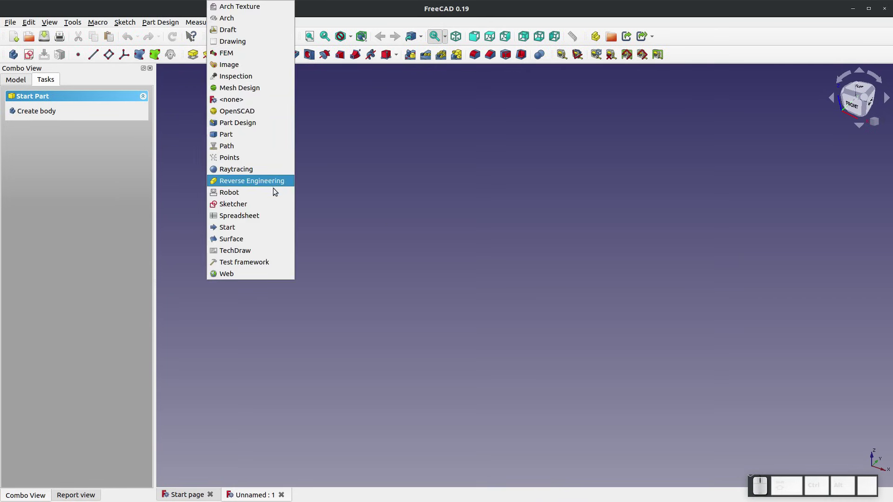
click(264, 229)
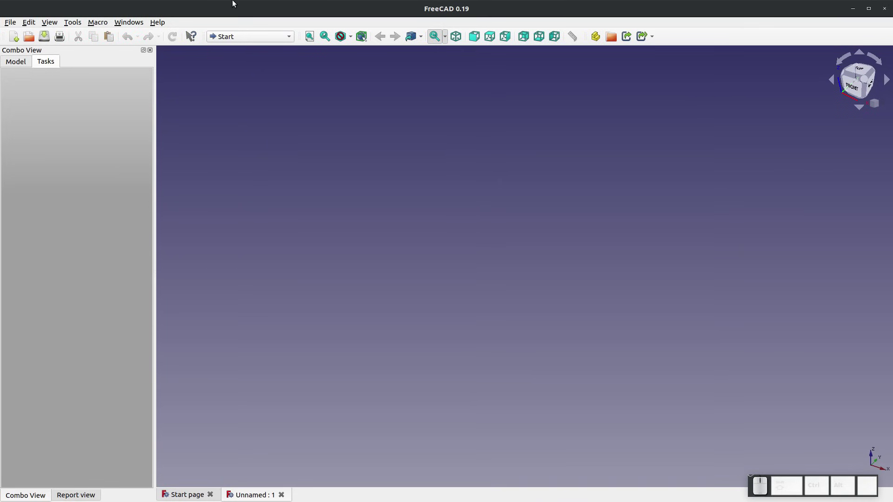
click(250, 40)
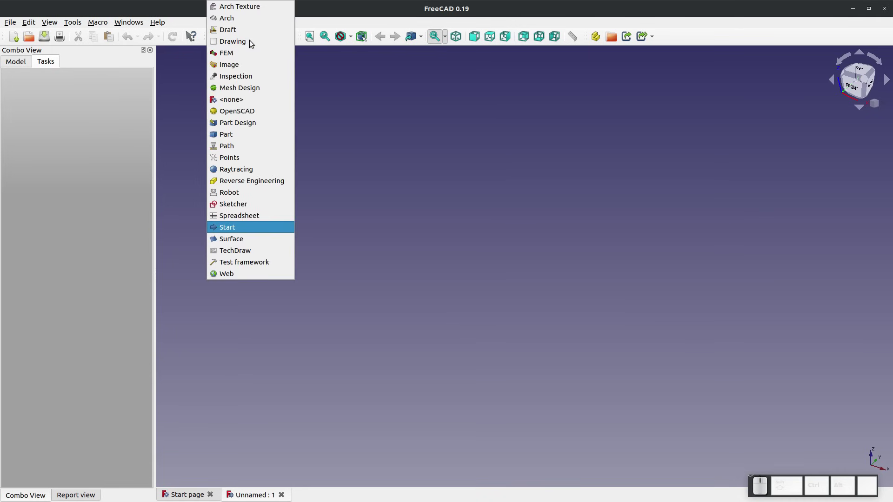
click(250, 124)
click(251, 36)
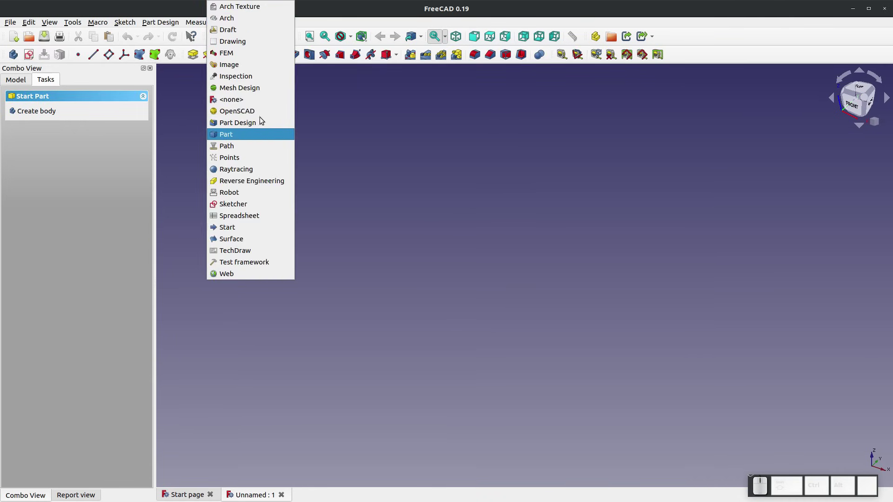
click(227, 52)
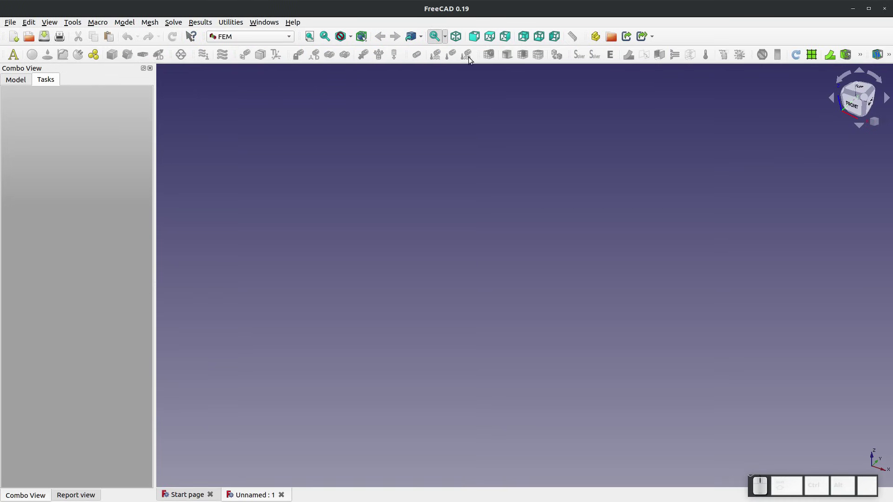
click(231, 36)
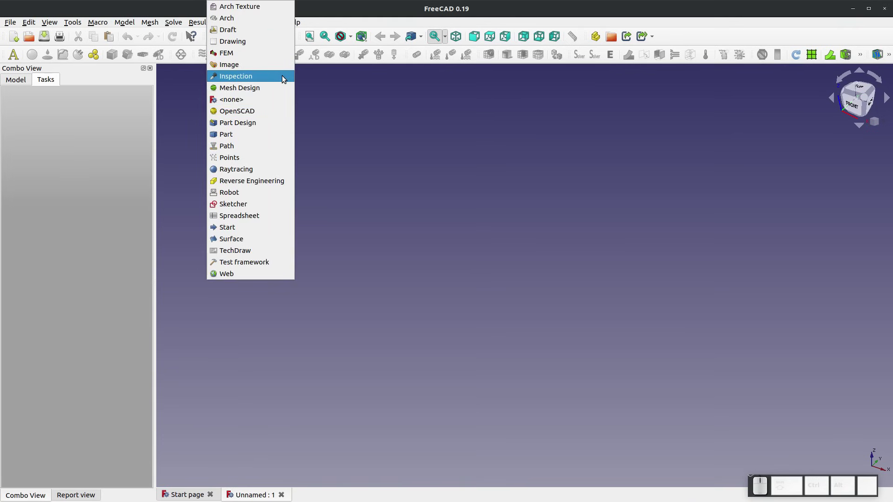
click(268, 123)
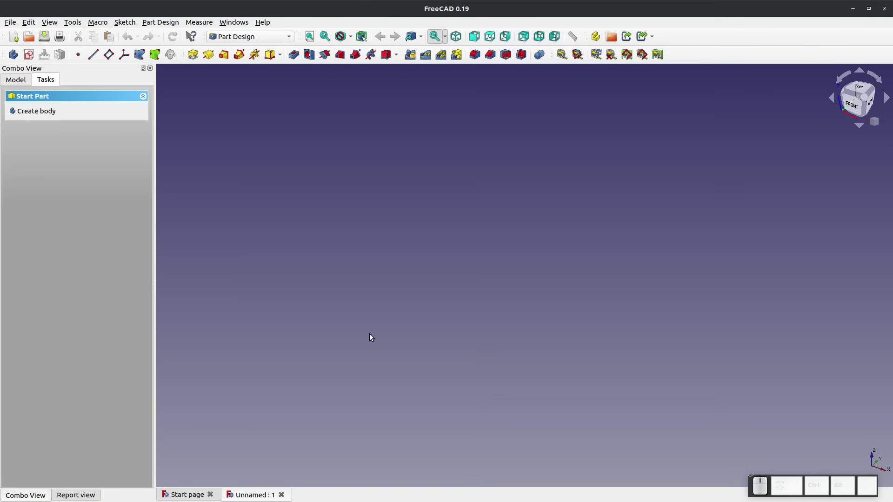
click(260, 36)
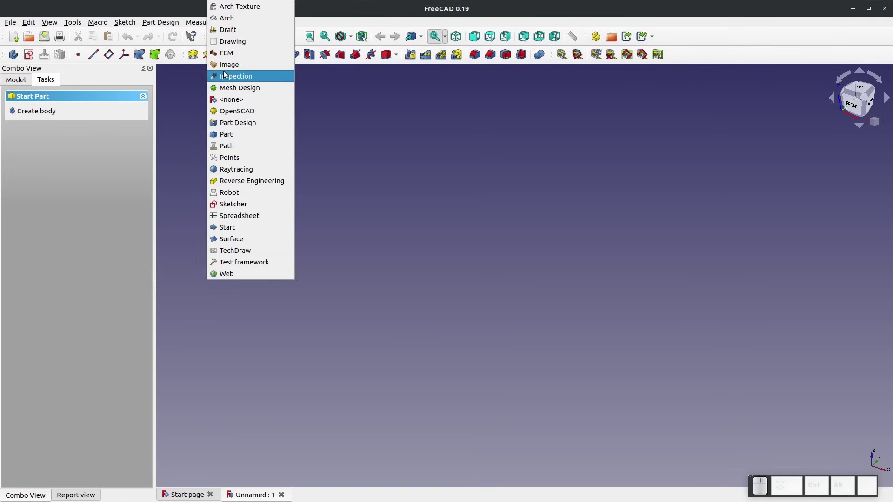
click(268, 122)
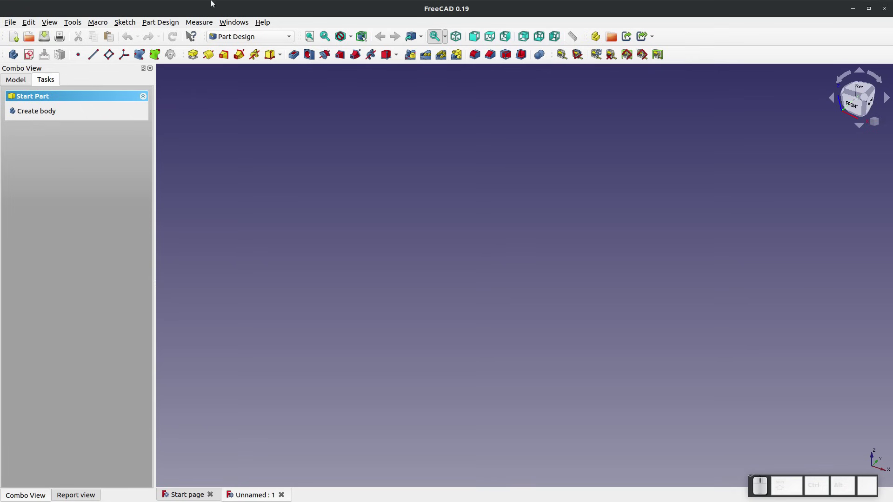
Change the interface style sheet to ProDark in the general preferences and accept the change
click(29, 22)
click(52, 212)
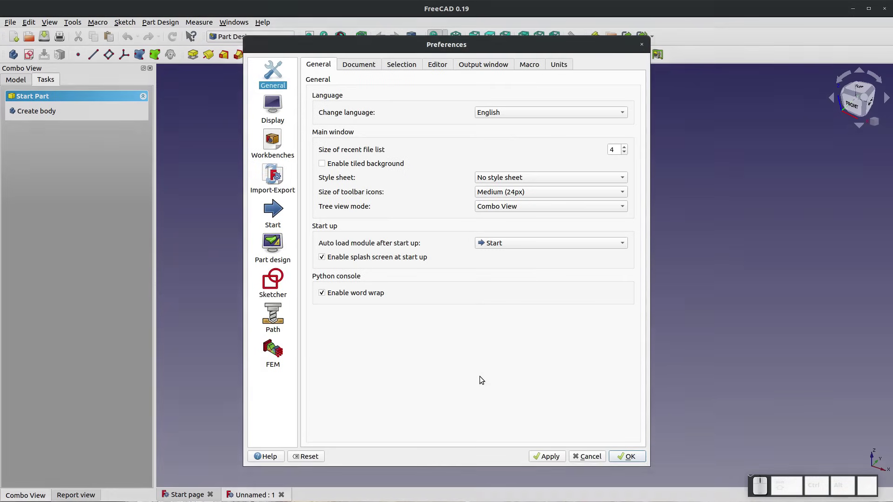
click(535, 179)
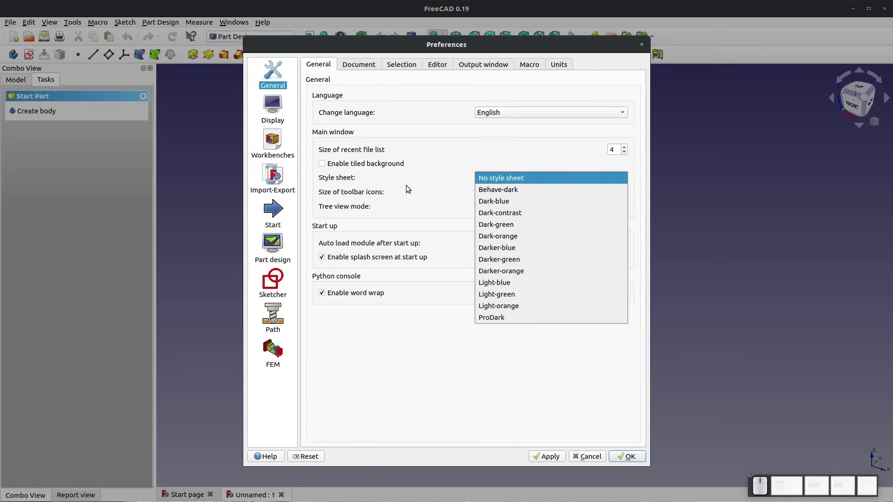
click(564, 318)
click(559, 458)
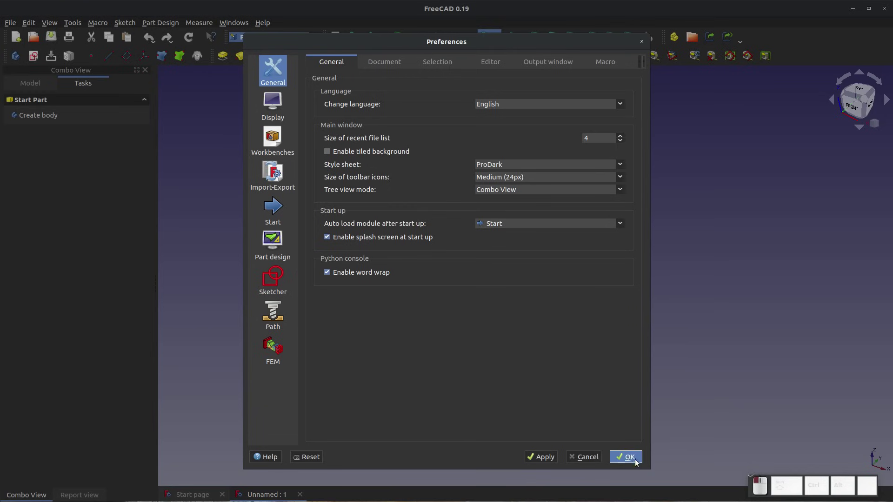
click(628, 458)
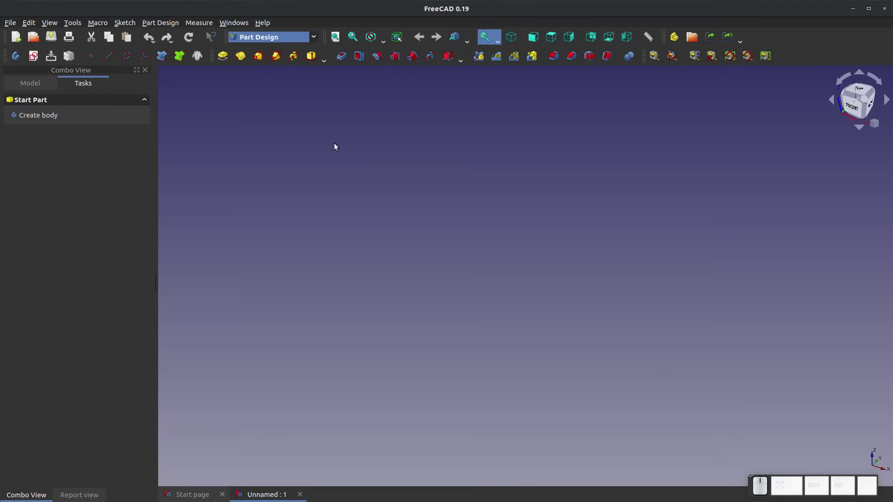
Examine the available unit systems in the Units preferences without choosing another one
click(24, 23)
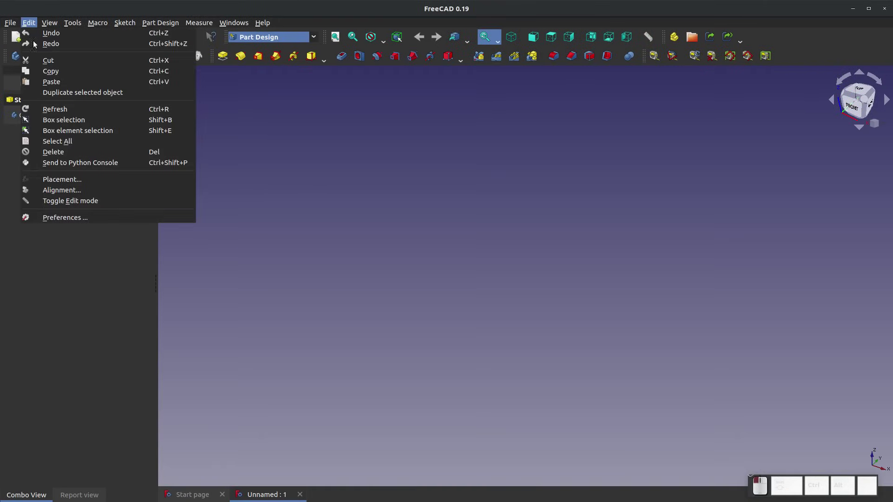
click(104, 217)
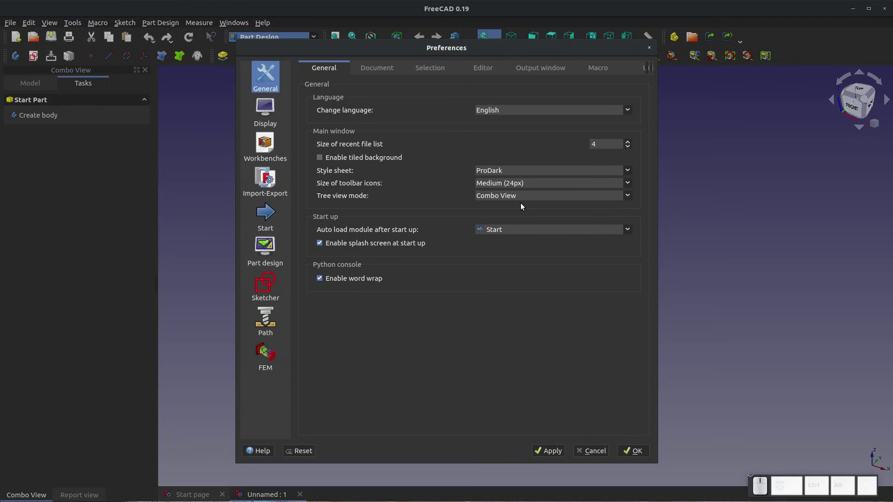
click(649, 69)
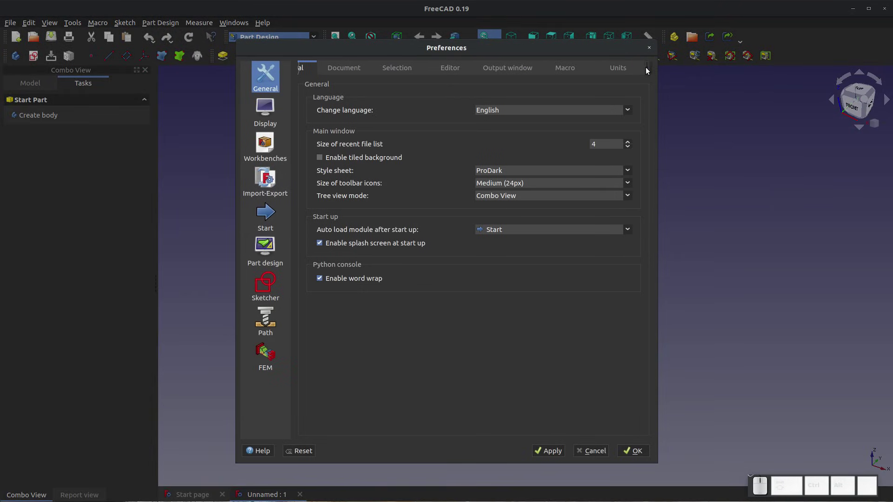
click(618, 68)
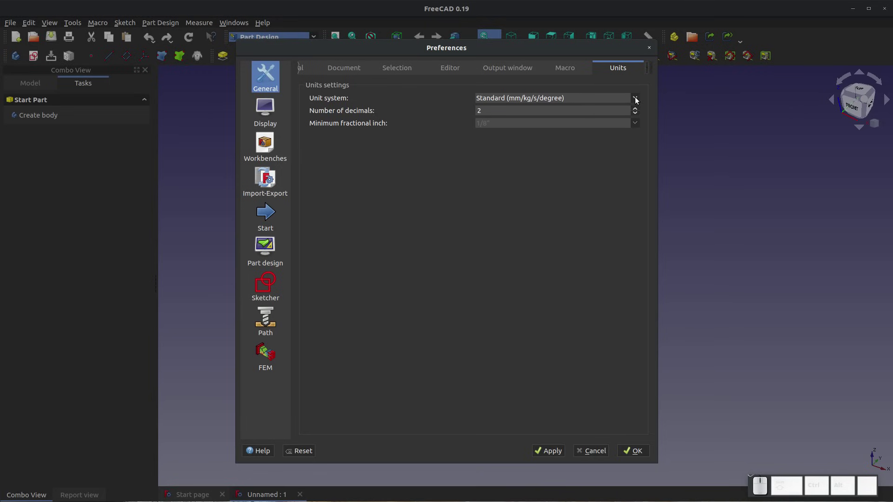
click(636, 99)
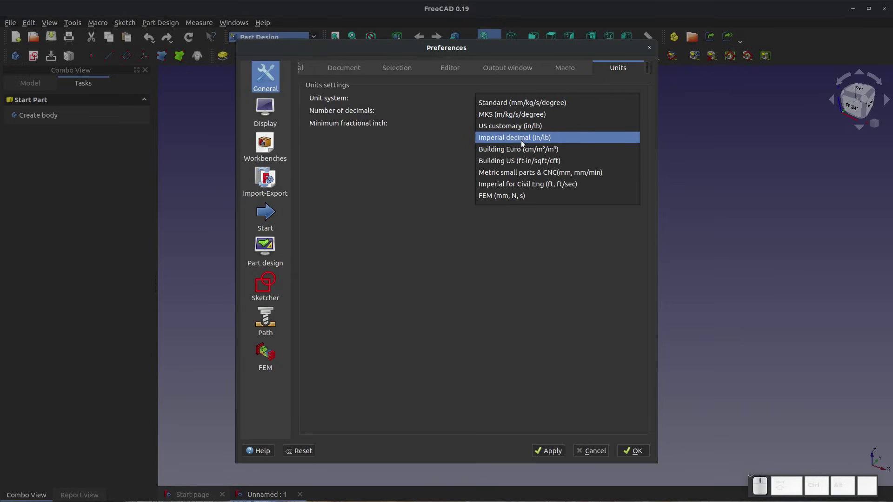
click(486, 293)
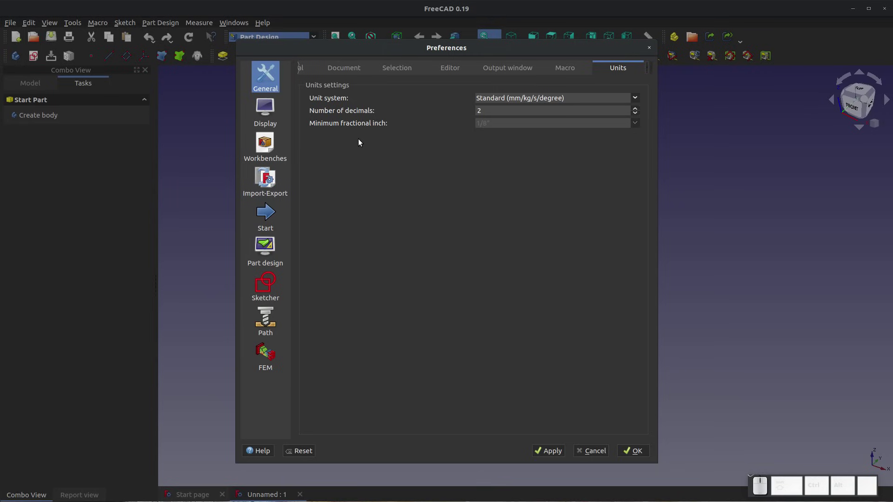
Examine the 3D navigation styles in the display preferences and the mouse configuration of the CAD style
click(261, 110)
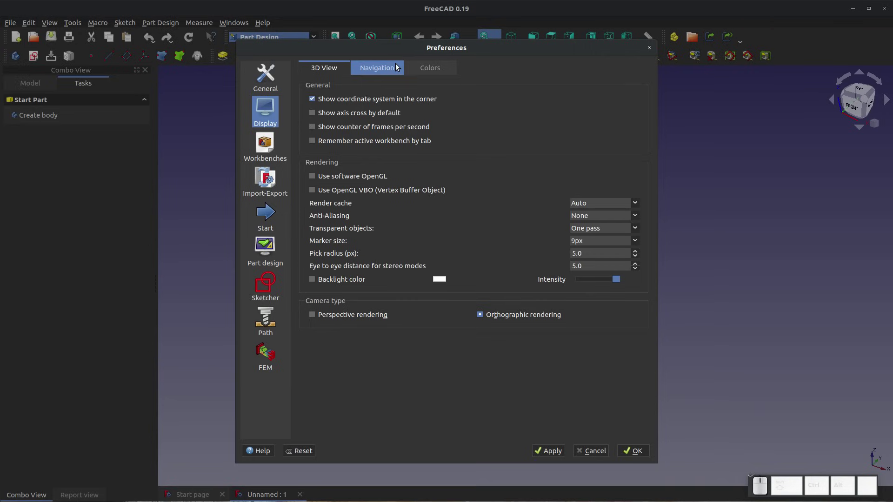
click(384, 71)
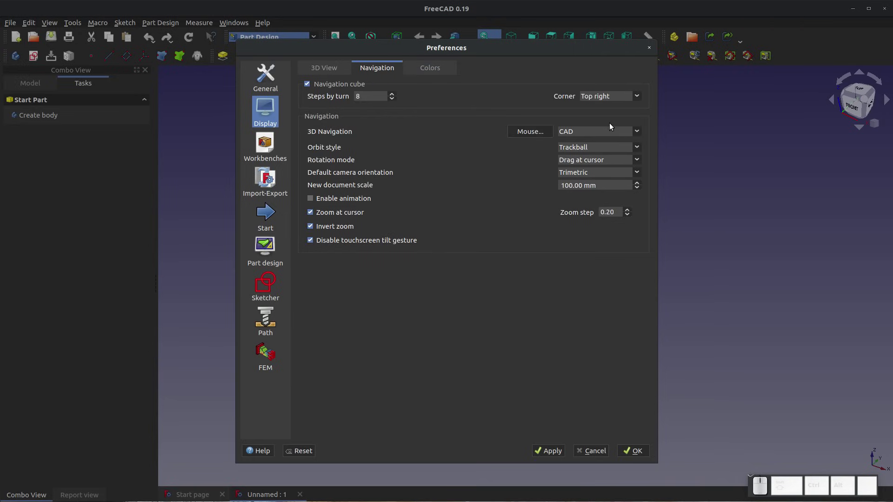
click(635, 132)
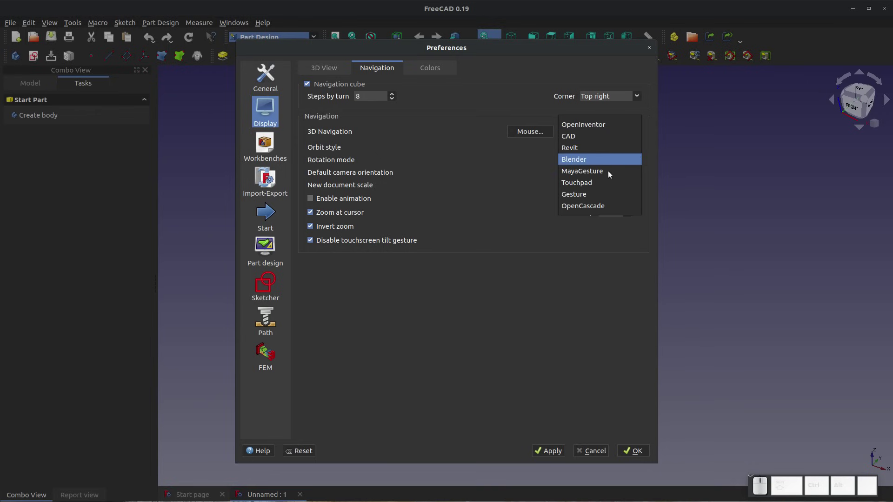
click(518, 131)
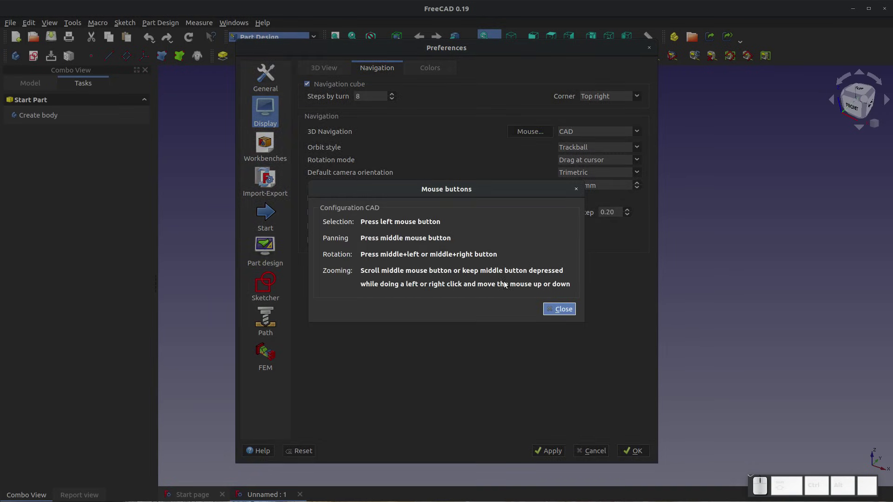
click(568, 309)
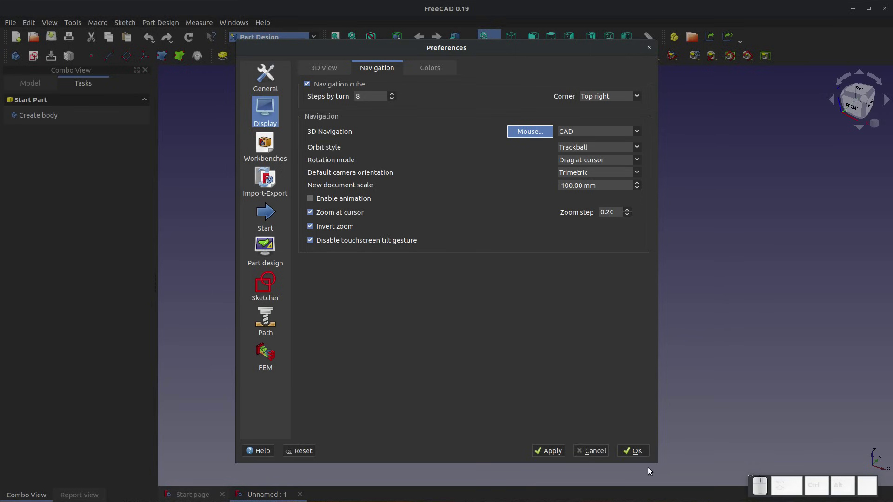
Switch the Sketcher preference "Esc can leave sketch edit mode" on and back off, and accept the preferences
click(256, 295)
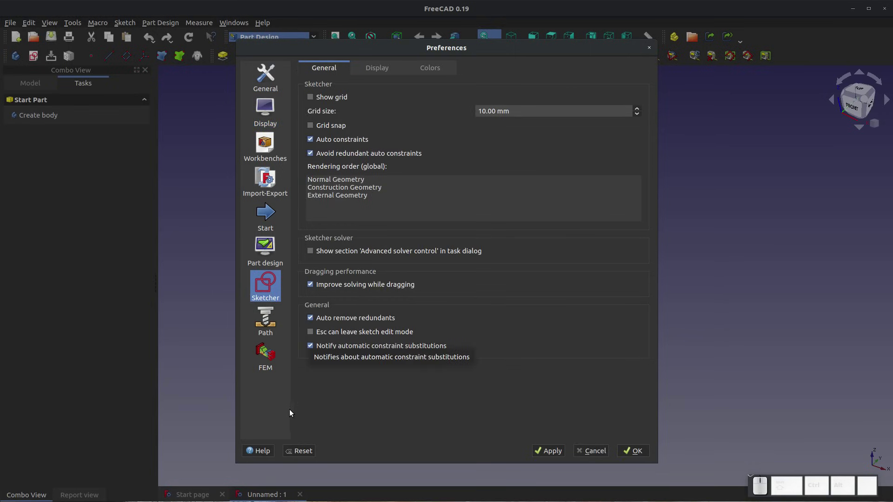
click(310, 333)
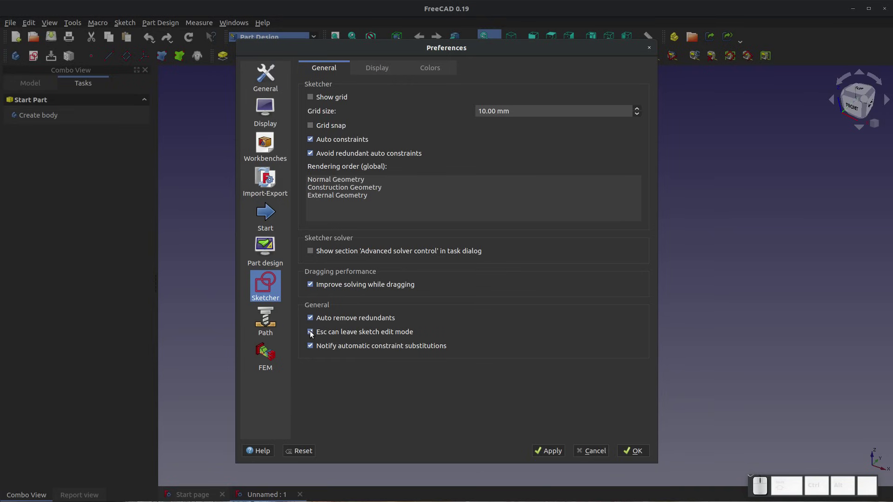
click(310, 330)
click(635, 451)
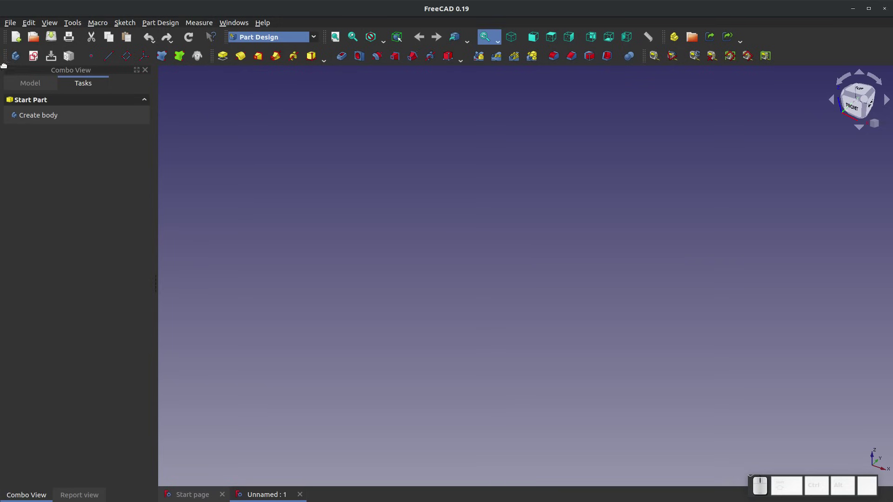
Create a new sketch on the XY base plane
click(33, 56)
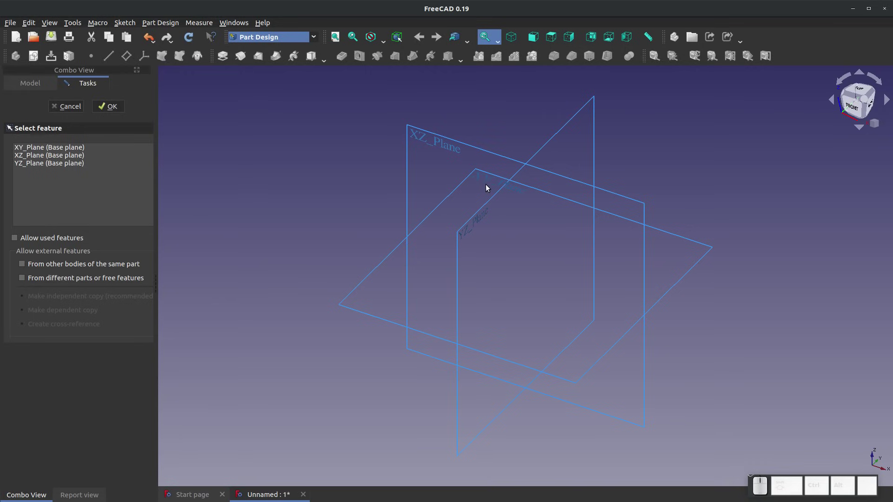
click(467, 181)
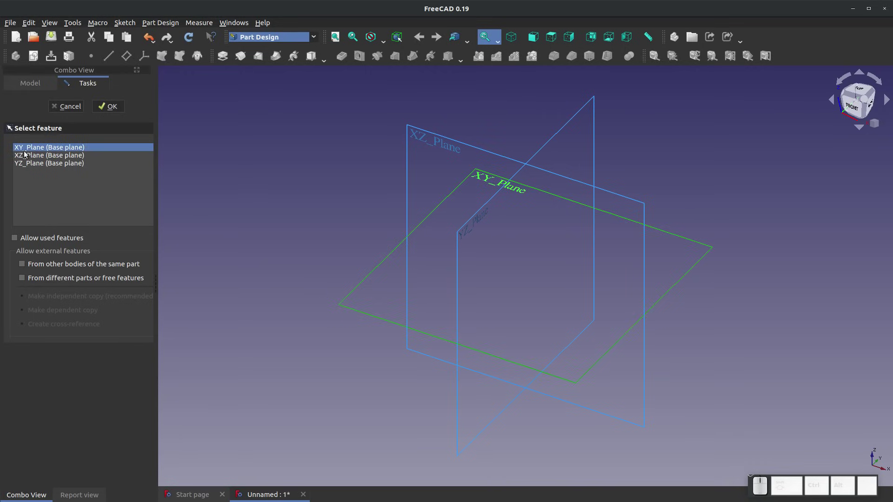
click(114, 104)
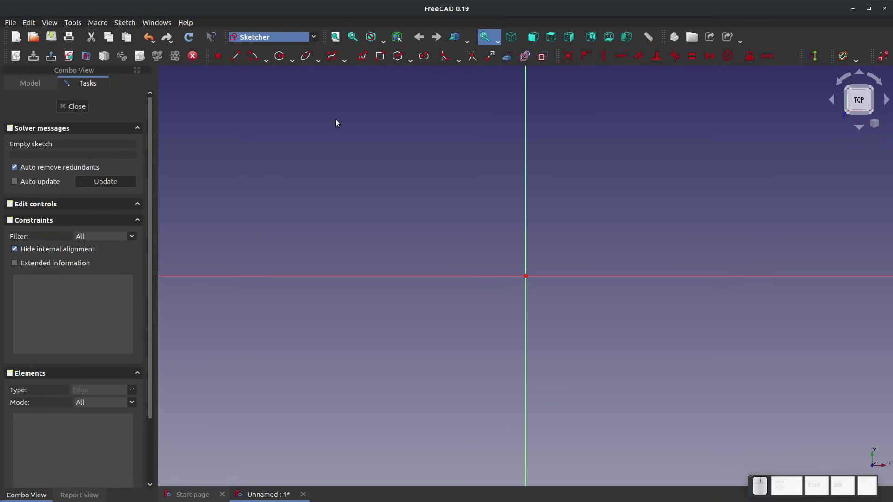
Place a single point in the sketch's upper-left quadrant, and box-select and delete it
click(216, 60)
click(326, 162)
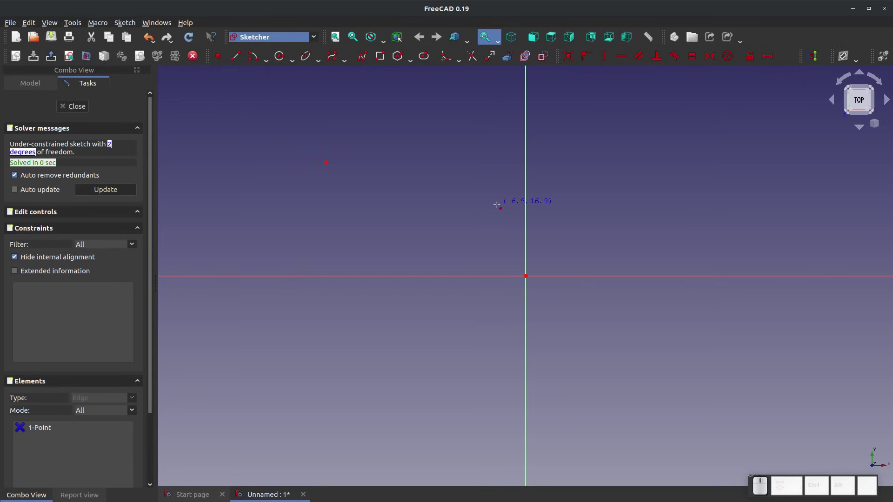
key(Escape)
drag(442, 118, 264, 209)
drag(413, 105, 270, 210)
key(Delete)
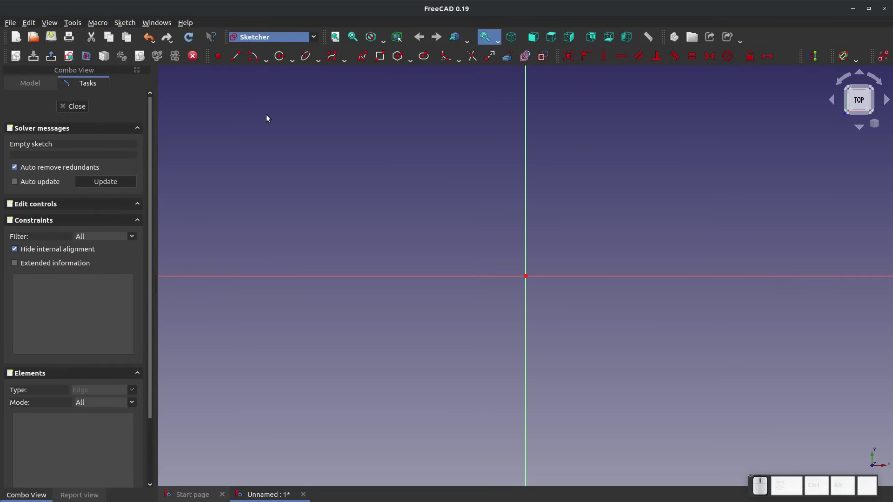
Draw a rising sloped line above the horizontal axis, from the upper-left quadrant across the vertical axis into the upper-right quadrant
click(235, 56)
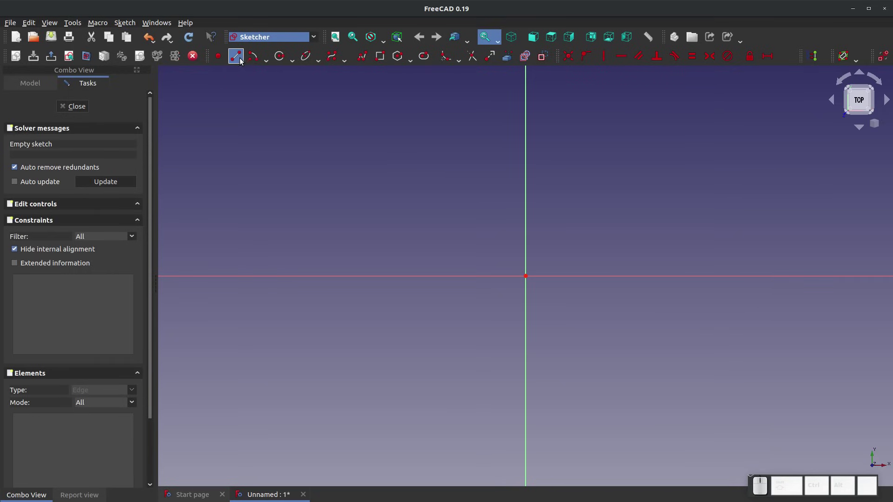
click(291, 234)
click(472, 148)
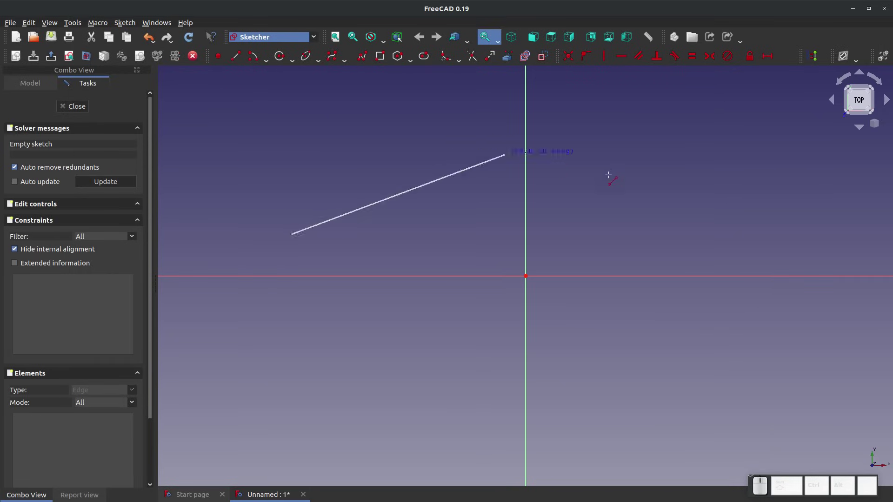
click(708, 145)
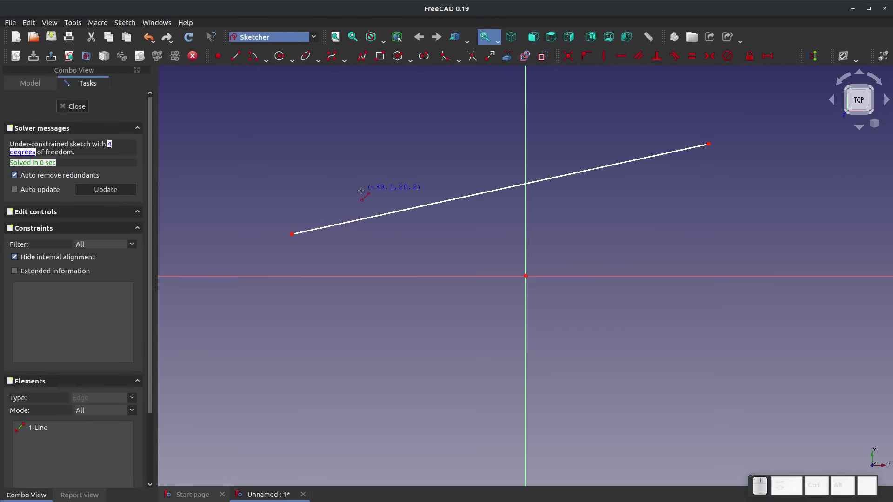
Delete the sloped line that crosses the vertical axis, leaving the line tool first
key(Escape)
click(390, 212)
key(Delete)
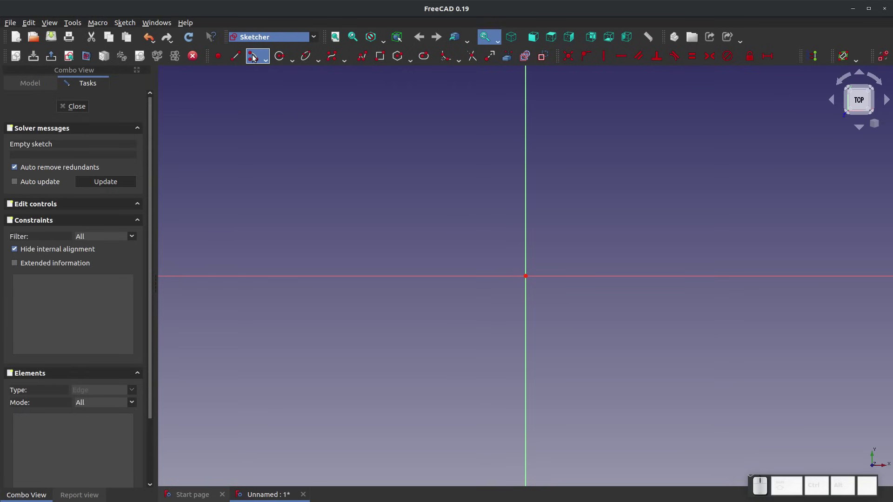
Draw a centre-based arc centred in the upper-right quadrant, from below the horizontal axis counterclockwise to above the centre, and delete it
click(254, 57)
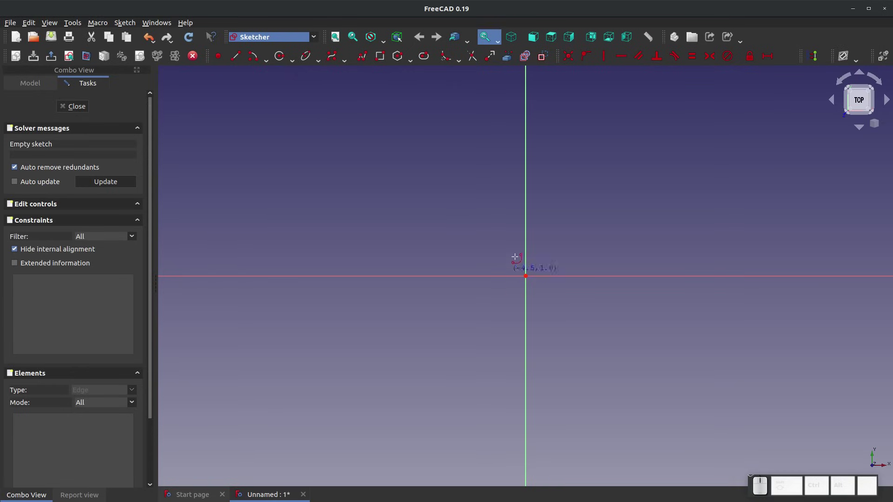
right_click(629, 226)
click(629, 223)
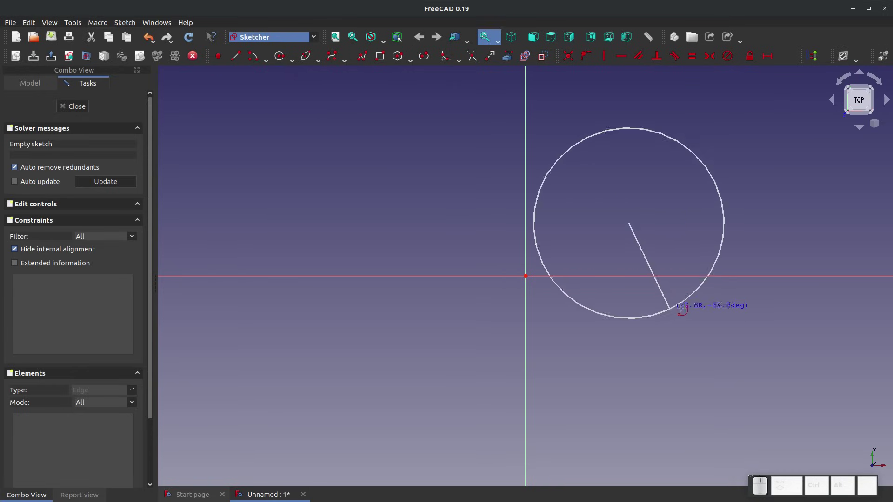
click(687, 308)
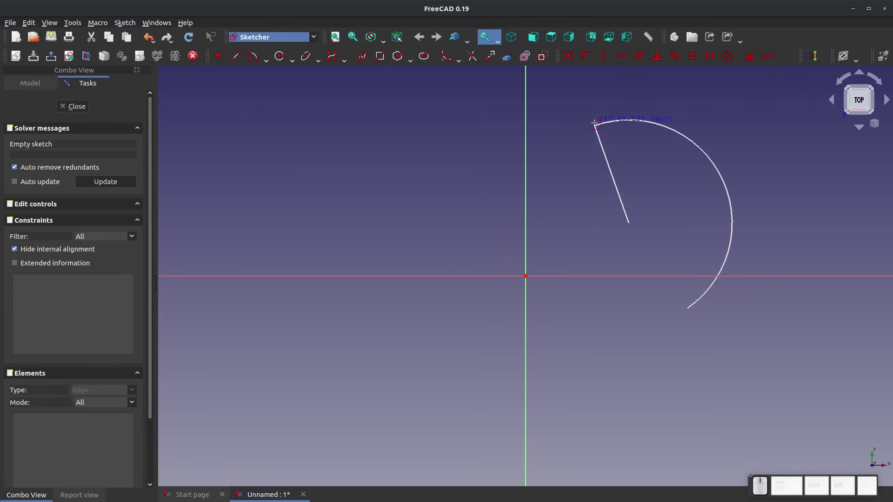
click(597, 124)
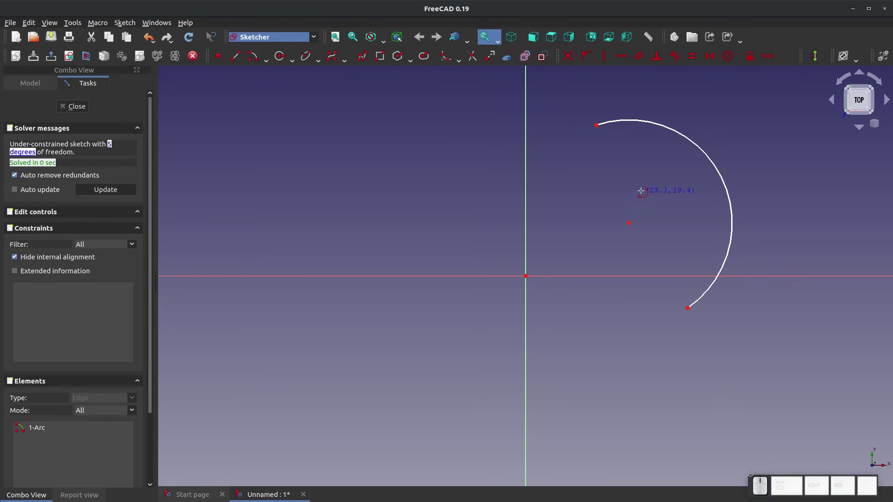
key(Escape)
click(697, 145)
key(Delete)
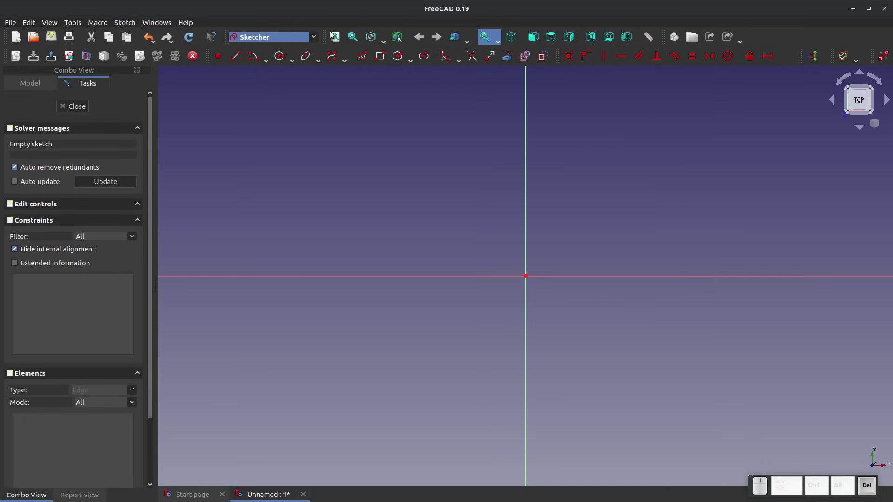
Draw a circle centred in the upper-right quadrant, clear of both axes, and delete it
click(281, 56)
click(659, 158)
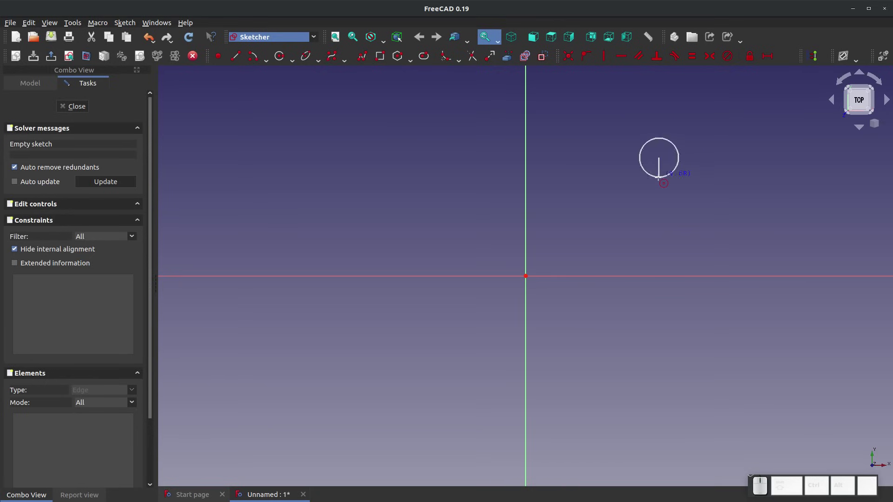
click(591, 213)
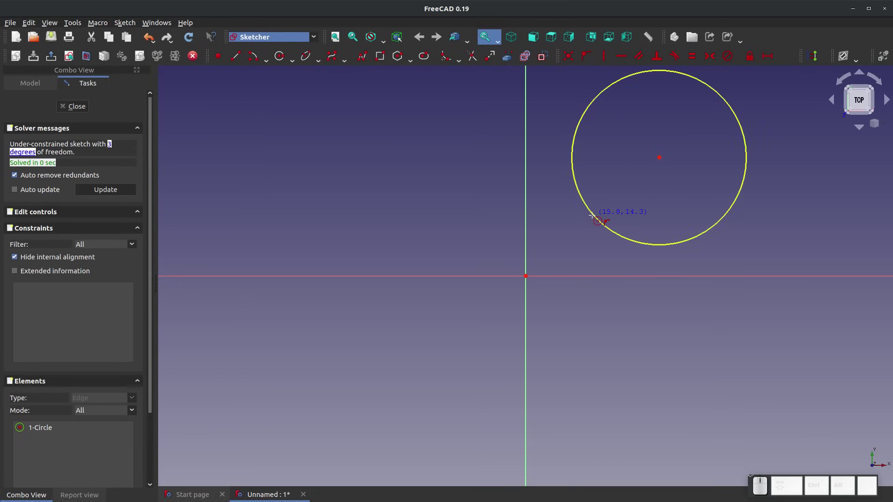
key(Escape)
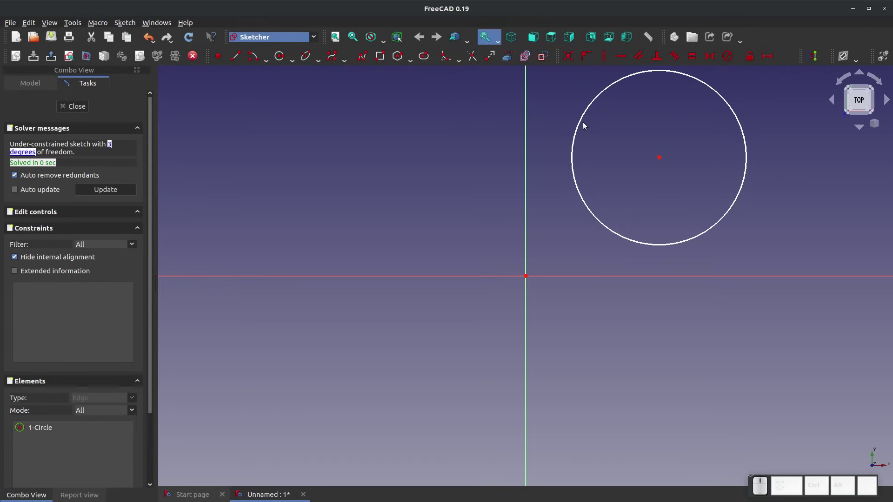
click(584, 113)
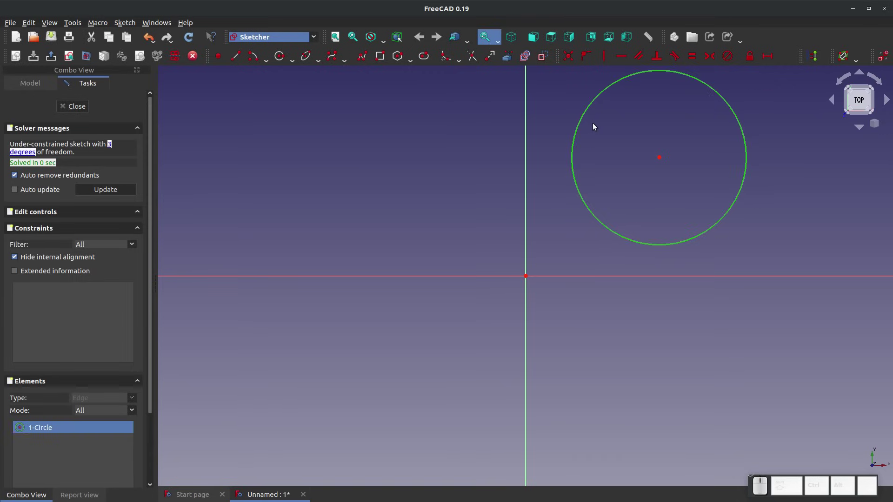
key(Delete)
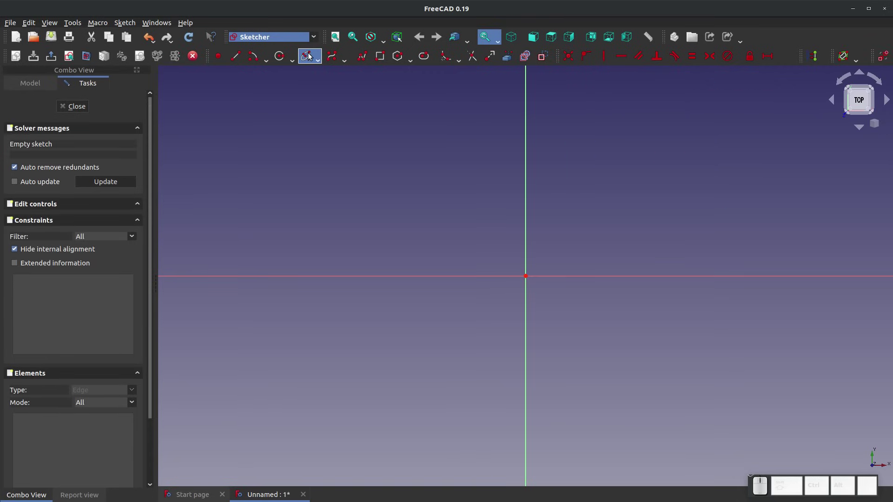
Draw a tall, narrow, slightly tilted ellipse by its centre across the negative horizontal axis, and delete it
click(317, 59)
click(302, 56)
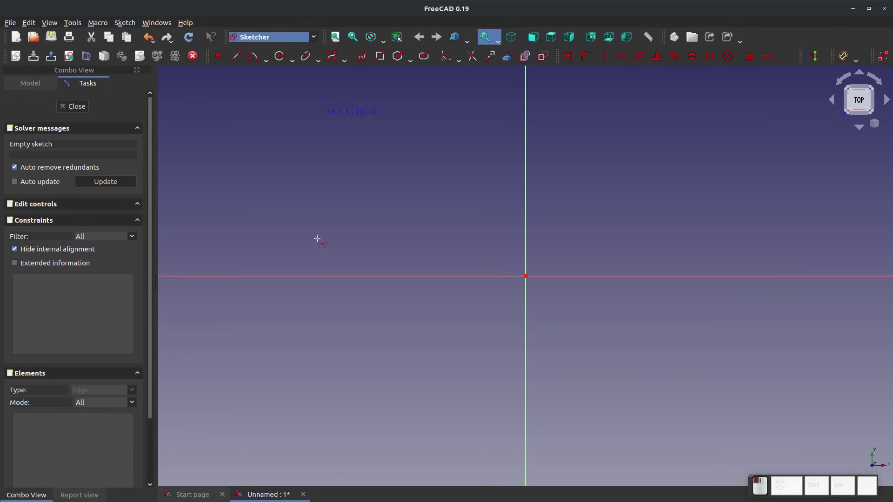
click(328, 251)
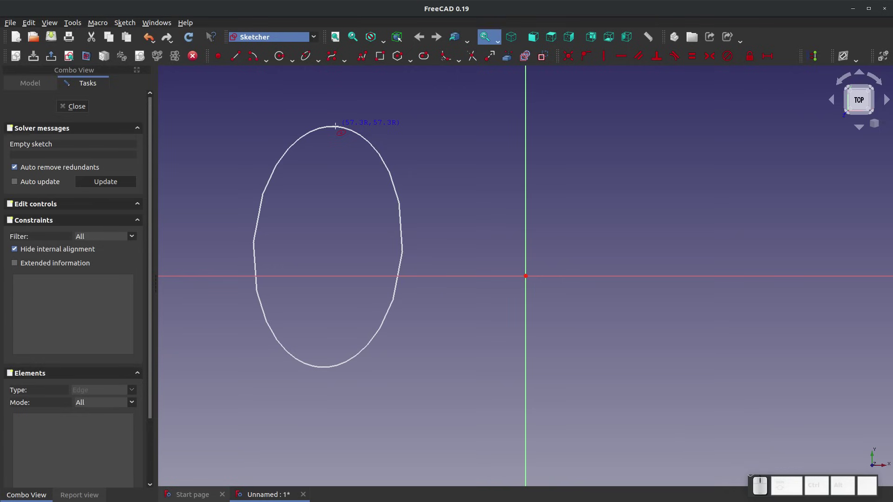
click(345, 120)
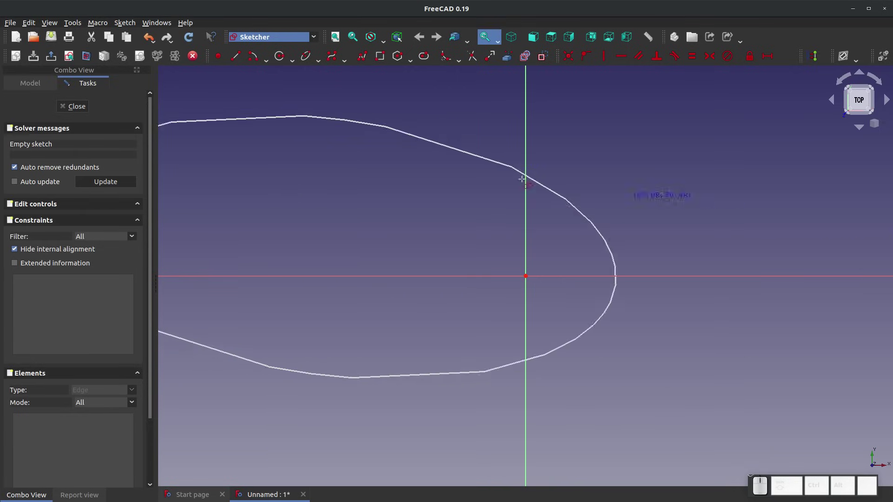
click(384, 158)
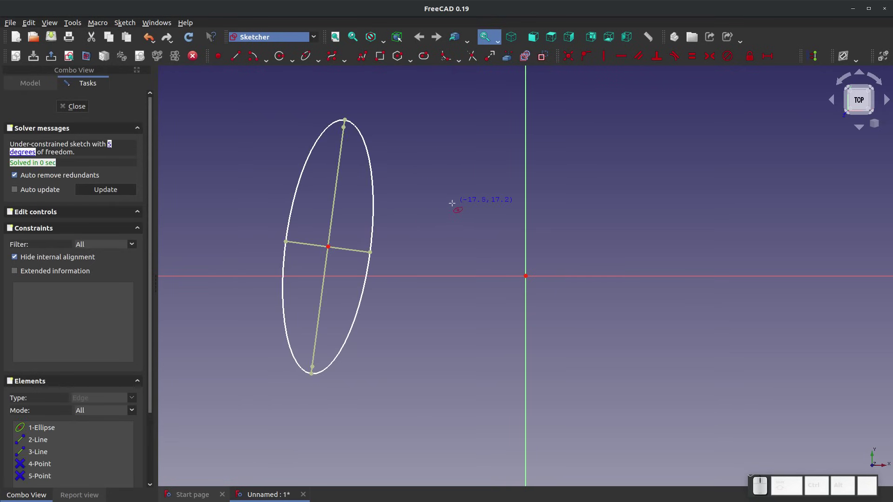
key(Escape)
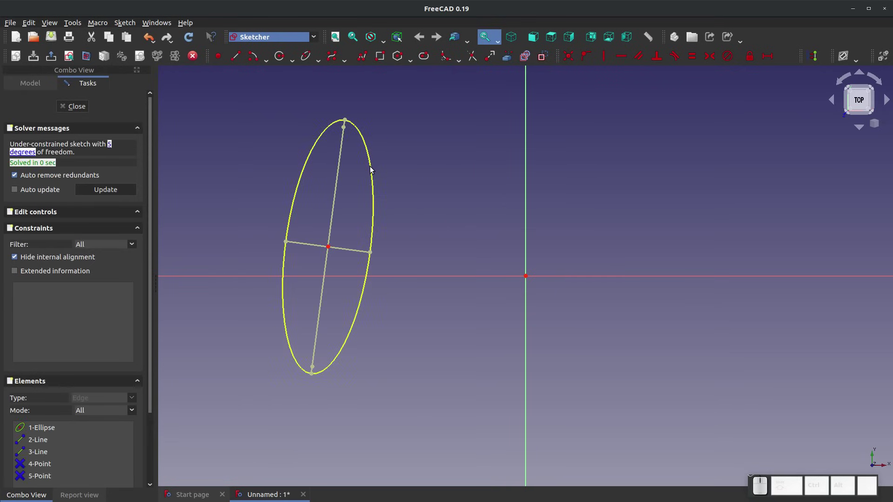
key(Delete)
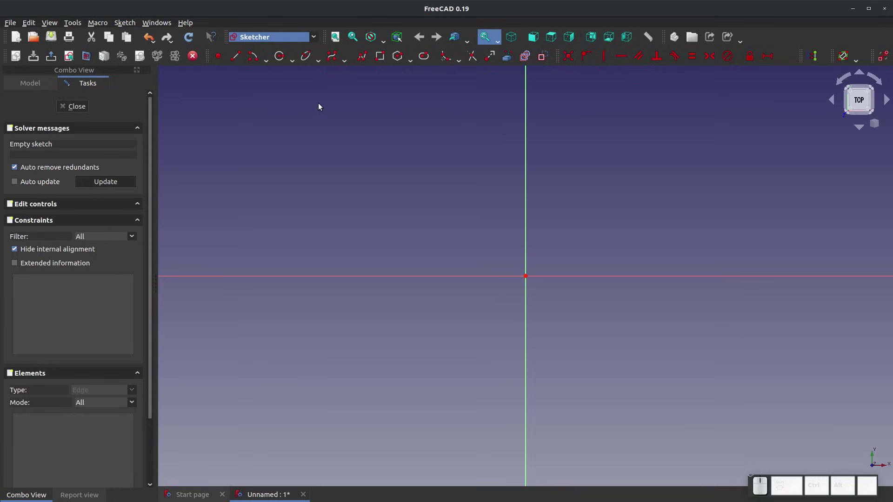
Draw an open B-spline with nine control points, winding from the lower-left quadrant across the vertical axis to the upper-right quadrant
click(329, 58)
click(223, 440)
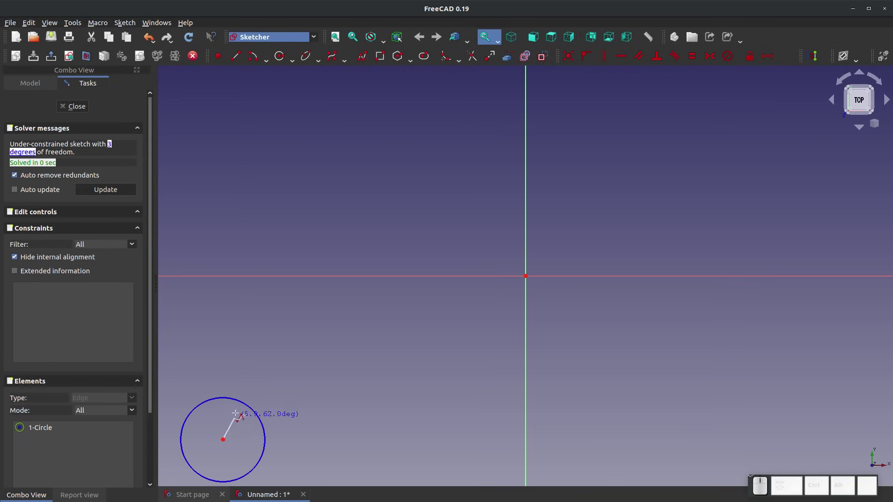
click(298, 172)
click(335, 379)
click(434, 113)
click(475, 216)
click(404, 359)
click(689, 407)
click(693, 126)
click(608, 212)
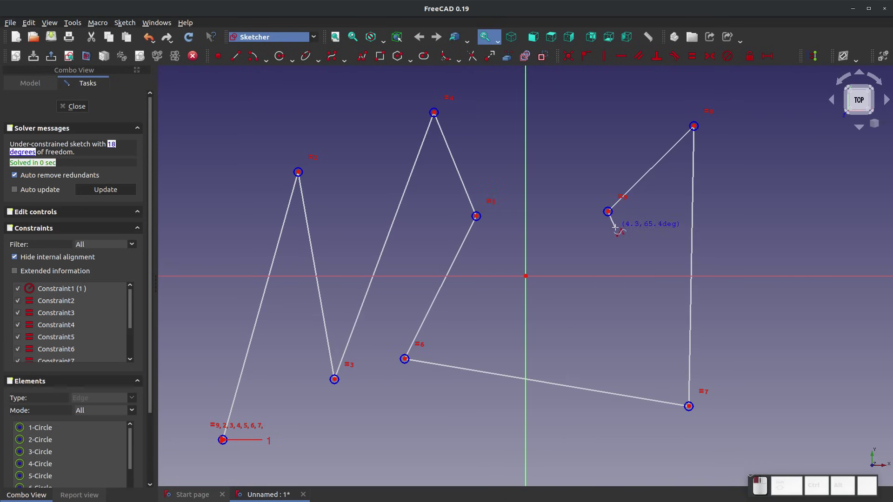
right_click(529, 191)
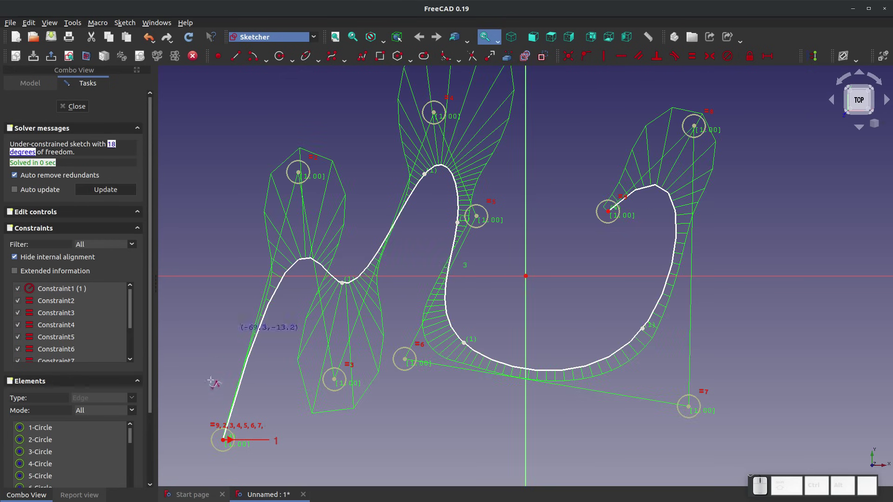
key(Escape)
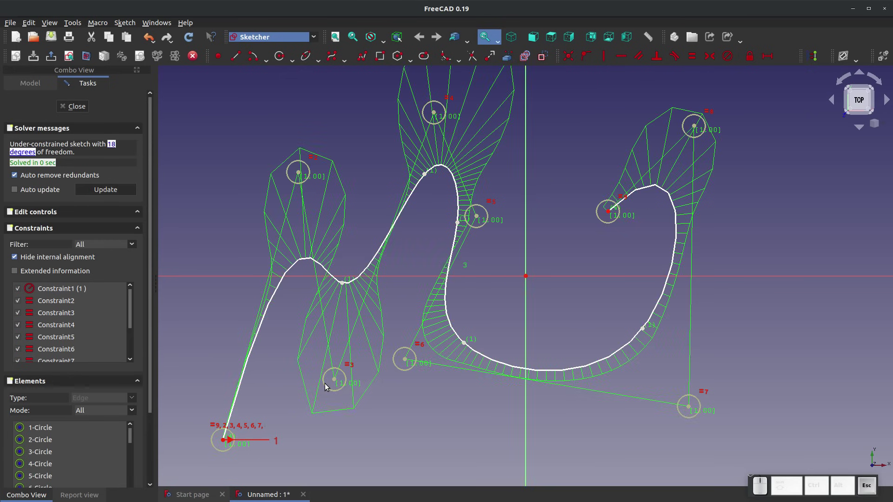
Pull the B-spline's third control point downward to reshape the curve, and delete the whole spline
drag(333, 383, 306, 441)
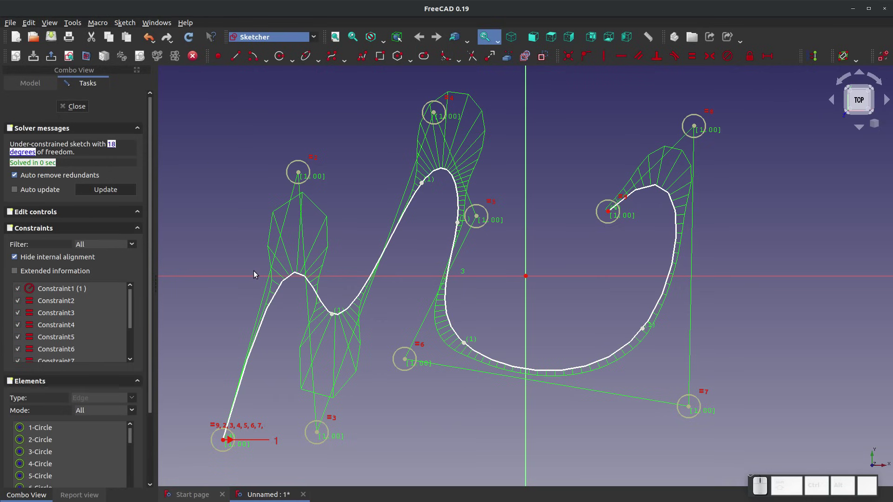
click(264, 317)
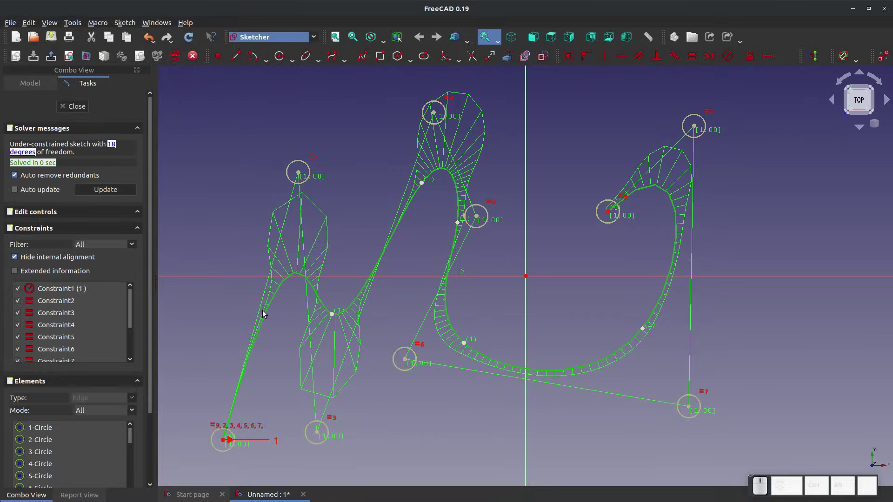
key(Delete)
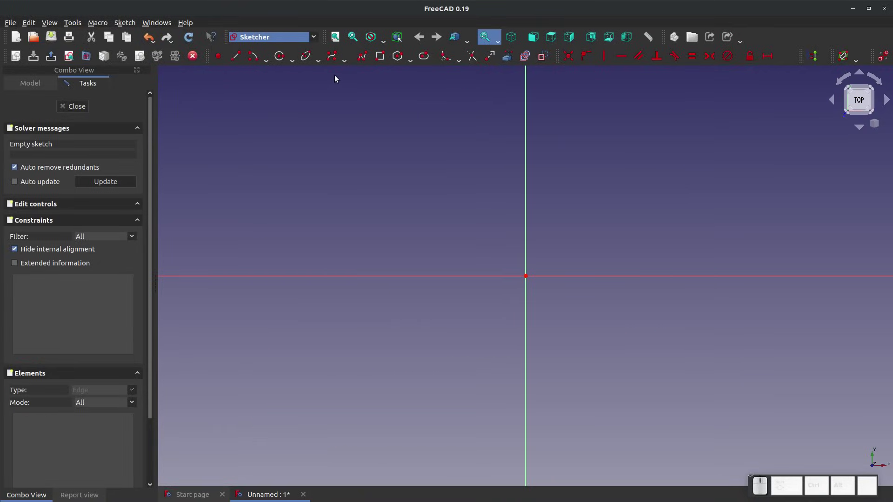
Draw an open five-segment polyline around the origin with a horizontal bottom segment, and box-select and delete it
click(364, 56)
click(239, 211)
click(444, 178)
click(658, 291)
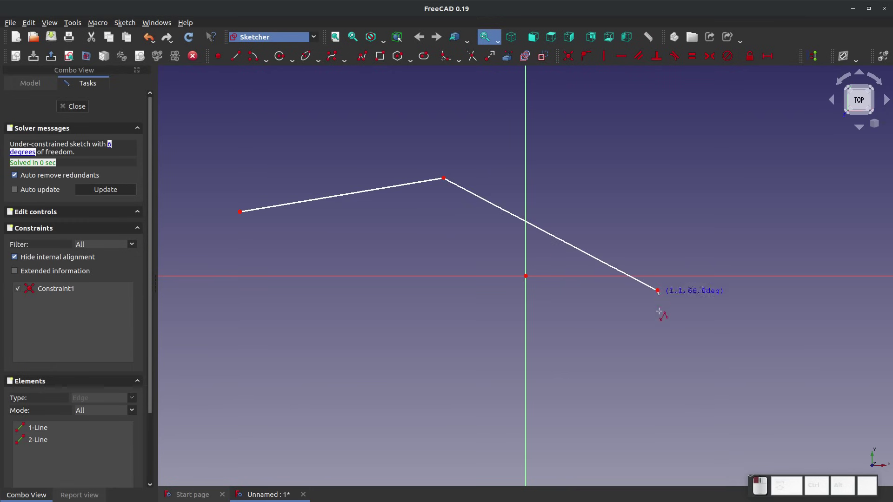
click(648, 433)
click(337, 433)
click(306, 242)
key(Escape)
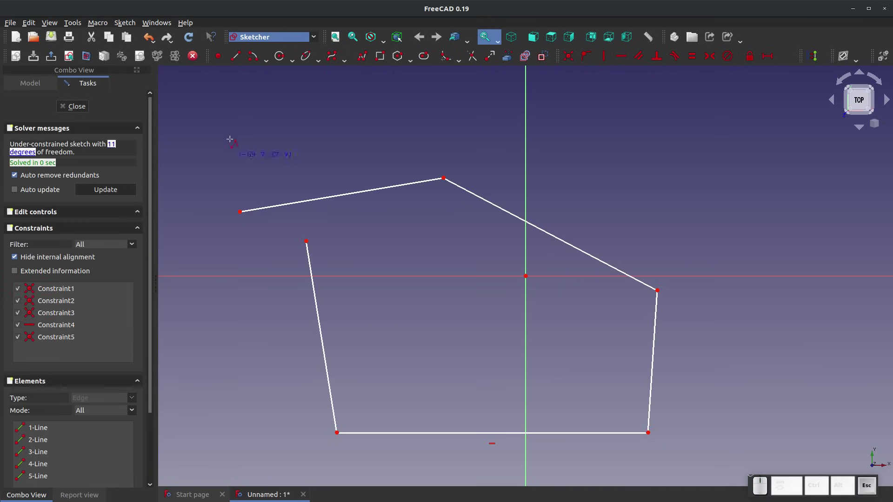
key(Escape)
drag(184, 144, 745, 483)
key(Delete)
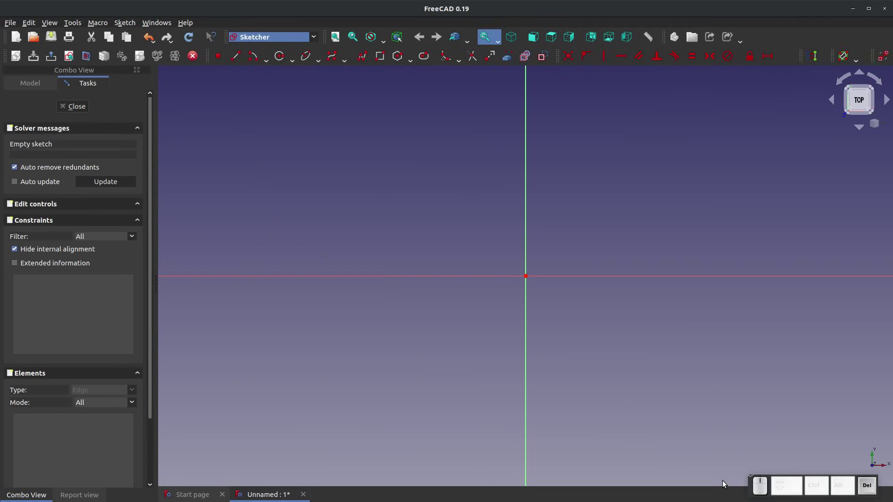
Draw a wide rectangle above the horizontal axis, spanning the vertical axis, and box-select and delete it
click(379, 56)
click(377, 120)
click(665, 223)
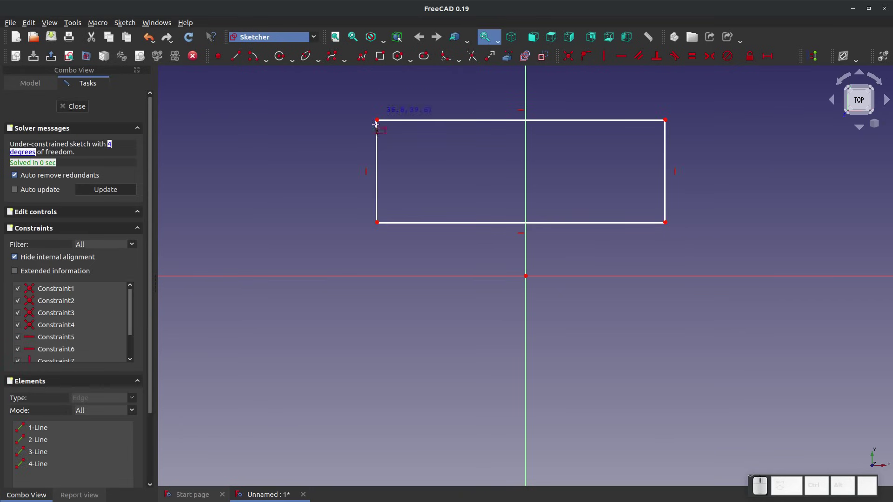
key(Escape)
mouse_move(278, 82)
mouse_down()
mouse_move(336, 120)
mouse_move(734, 256)
mouse_up()
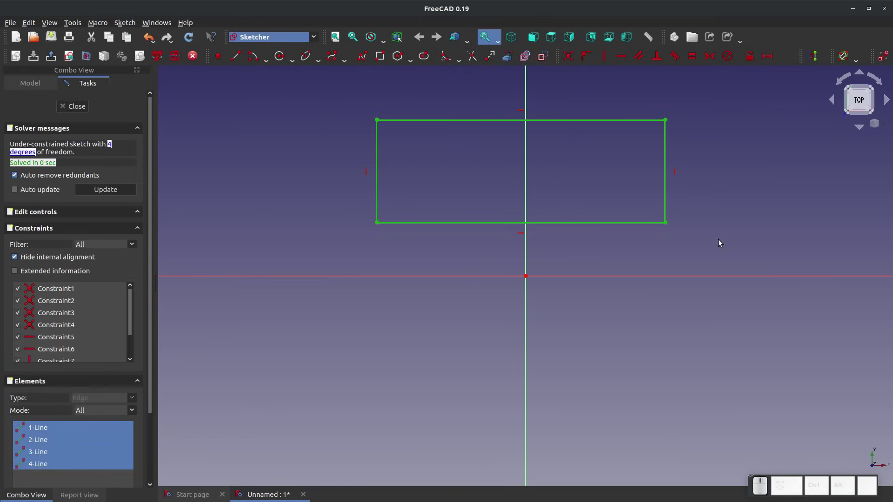
key(Delete)
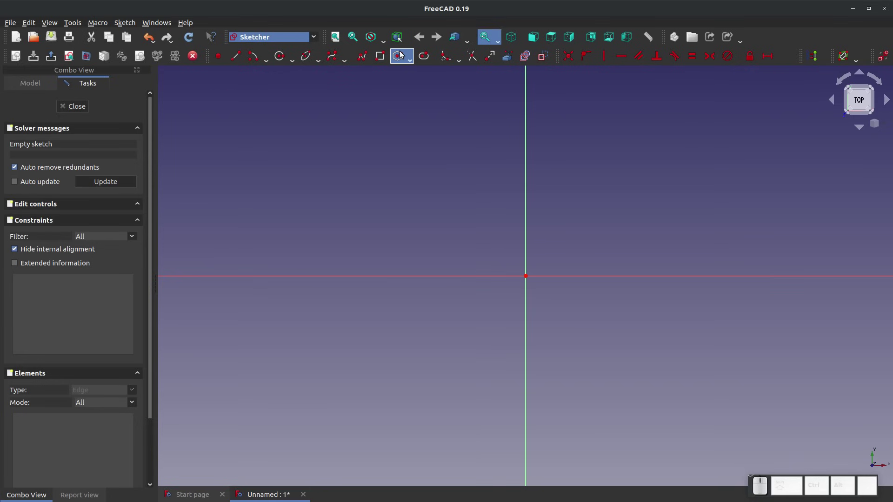
Draw a regular hexagon centred in the upper-left quadrant, look through the other polygon types, and box-select and delete the hexagon
click(401, 54)
click(358, 217)
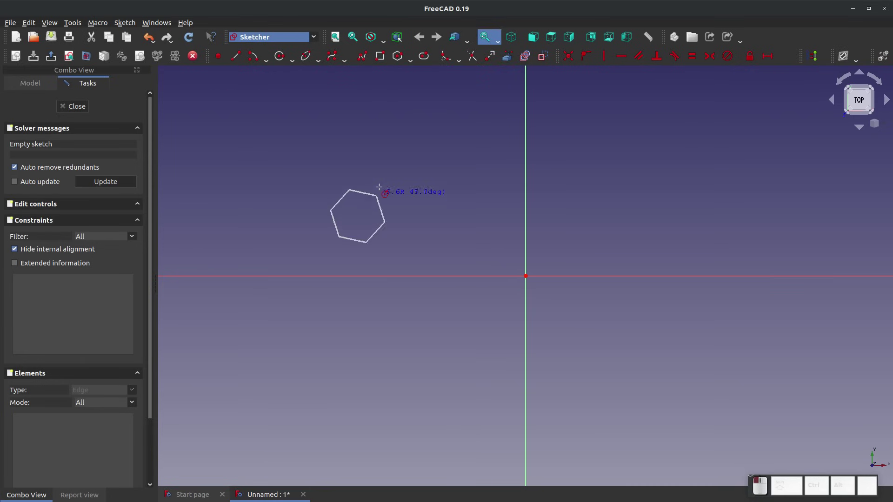
click(415, 153)
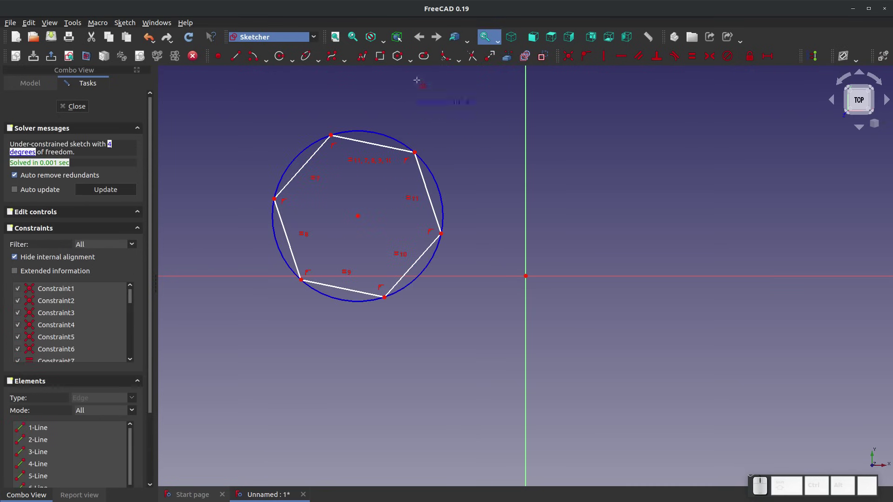
click(410, 60)
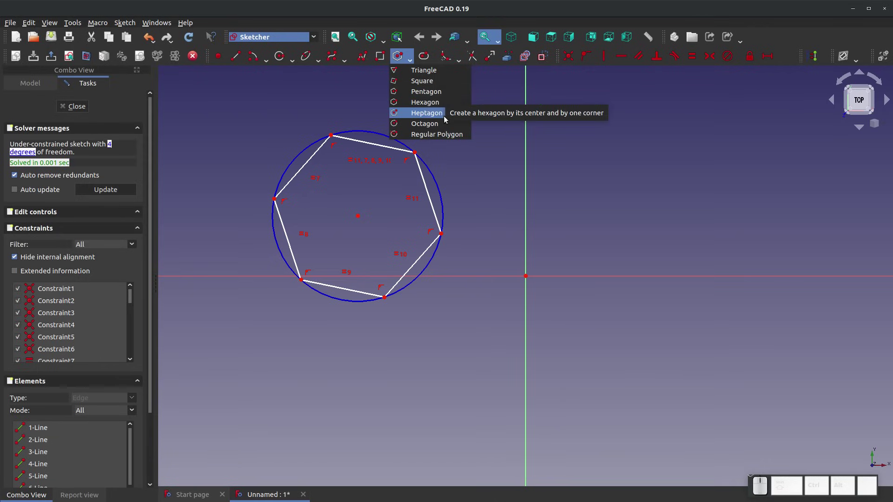
click(200, 137)
mouse_move(202, 124)
mouse_down()
mouse_move(349, 266)
mouse_move(448, 314)
mouse_move(442, 307)
mouse_up()
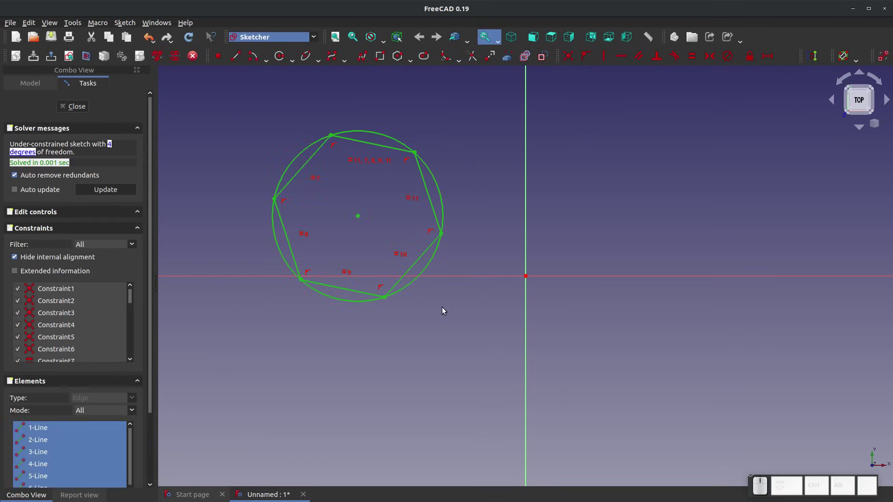
key(Delete)
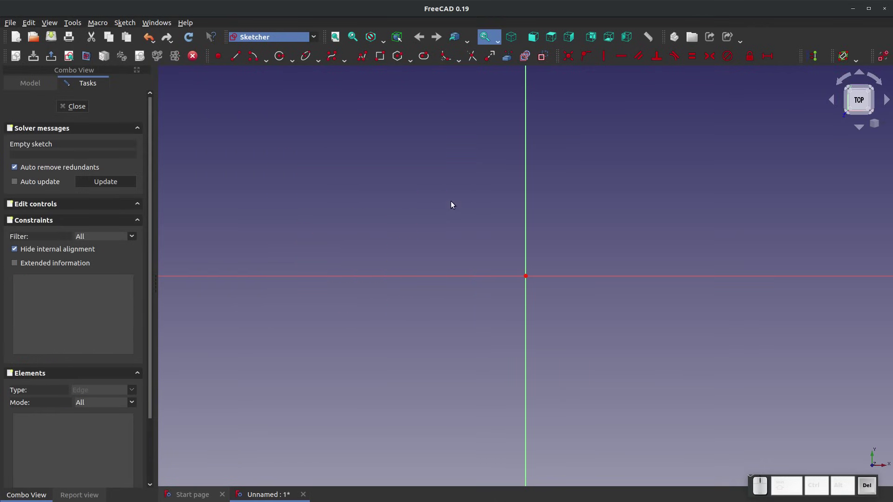
Draw a wide horizontal slot above the origin, spanning the vertical axis and crossing the horizontal axis
click(423, 56)
click(327, 250)
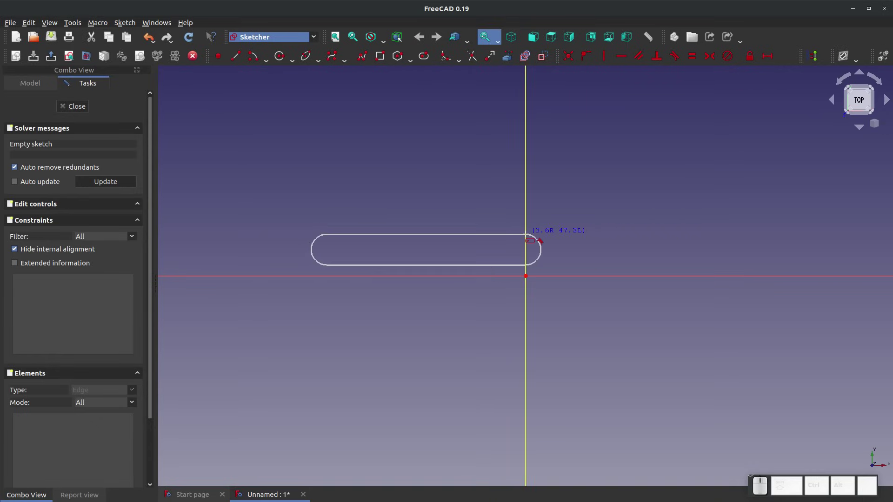
click(604, 207)
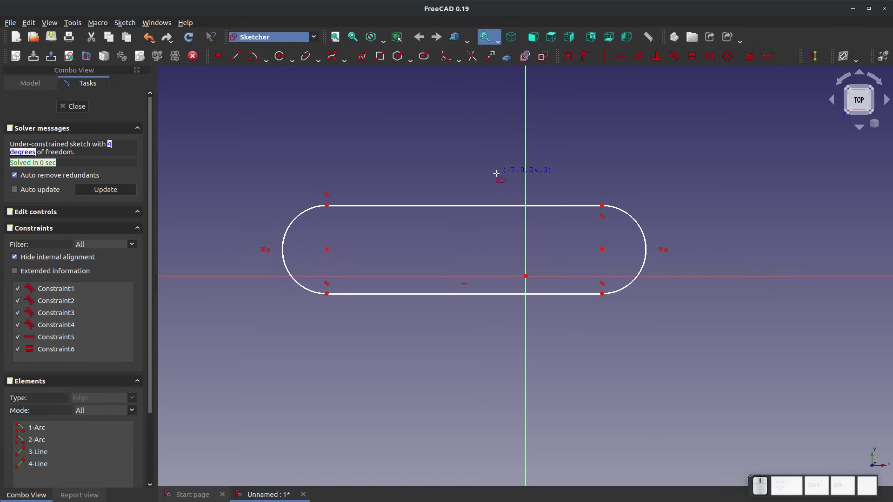
key(Escape)
Examine the slot's end arcs and straight edges one by one, and box-select and delete the whole slot
click(301, 213)
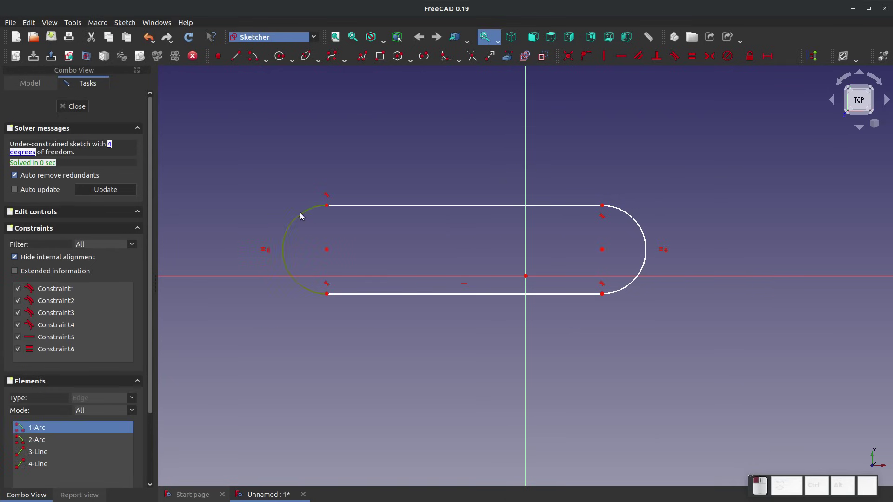
click(552, 242)
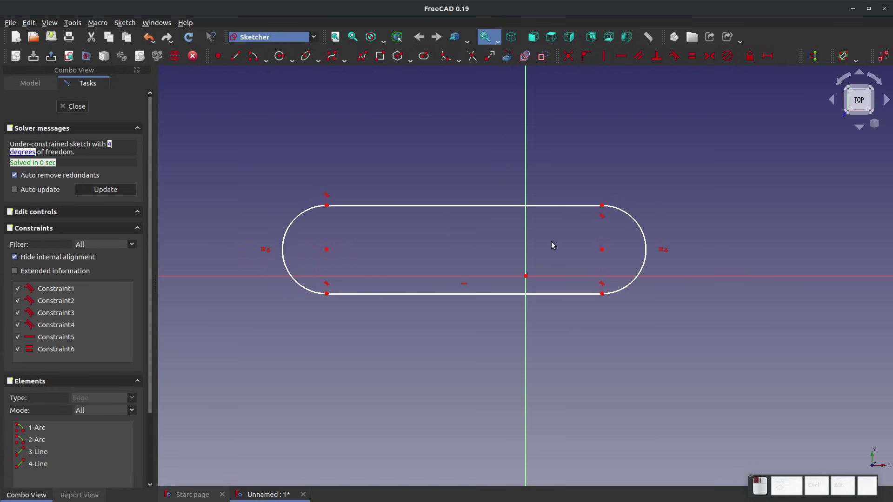
click(642, 233)
click(454, 158)
click(459, 206)
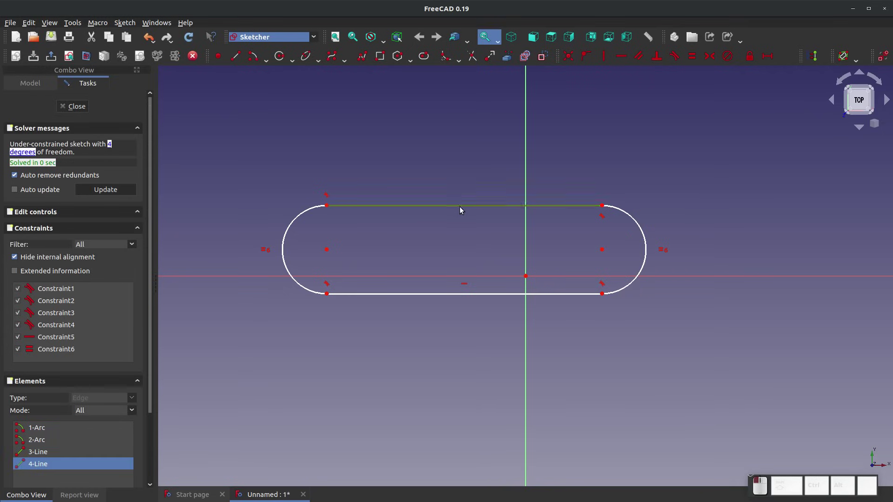
click(450, 295)
click(383, 161)
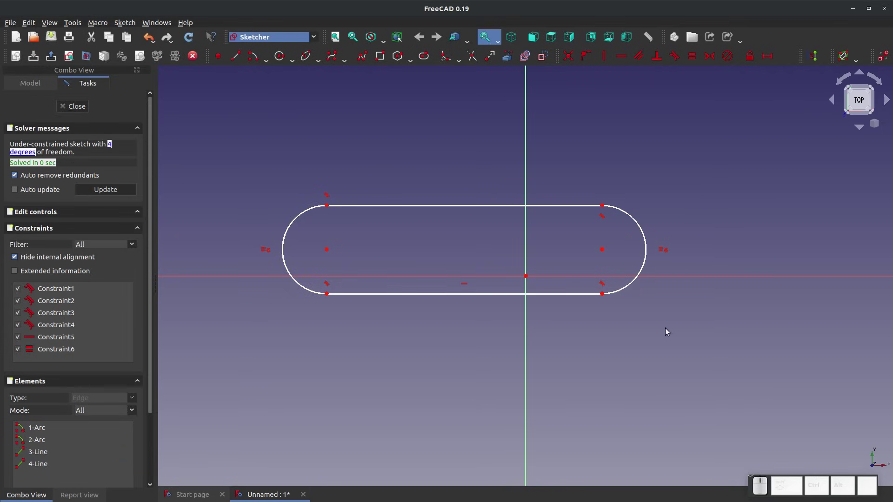
drag(235, 133, 768, 408)
key(Delete)
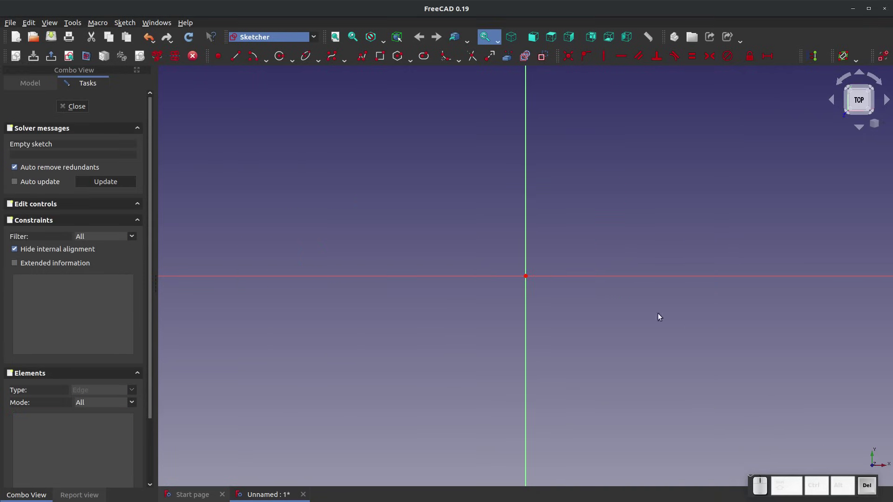
click(424, 56)
click(401, 431)
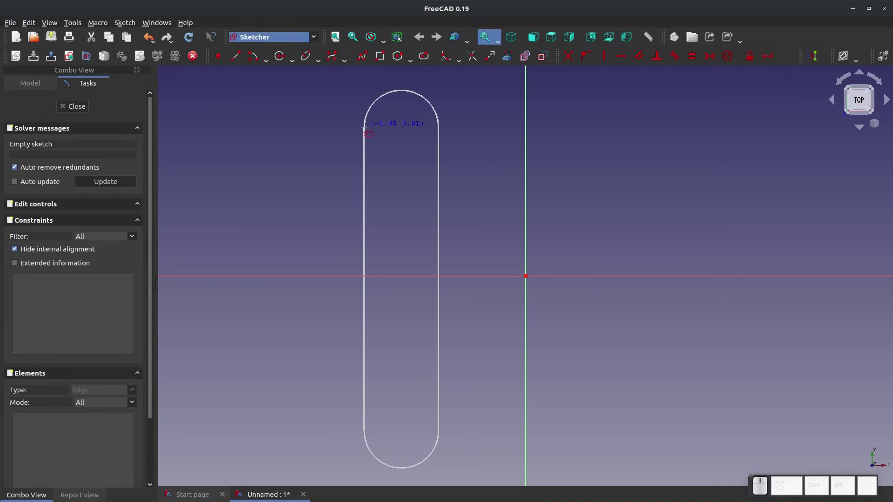
key(Escape)
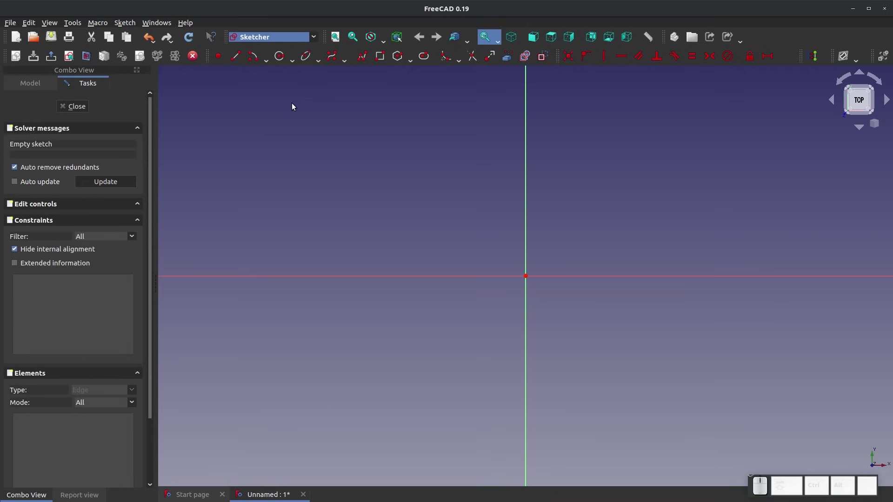
Draw a horizontal line in the upper-right quadrant ending about 88 mm from the vertical axis, and a vertical line up from its right endpoint
scroll(576, 322, down, 4)
scroll(656, 296, up, 2)
scroll(636, 293, up, 1)
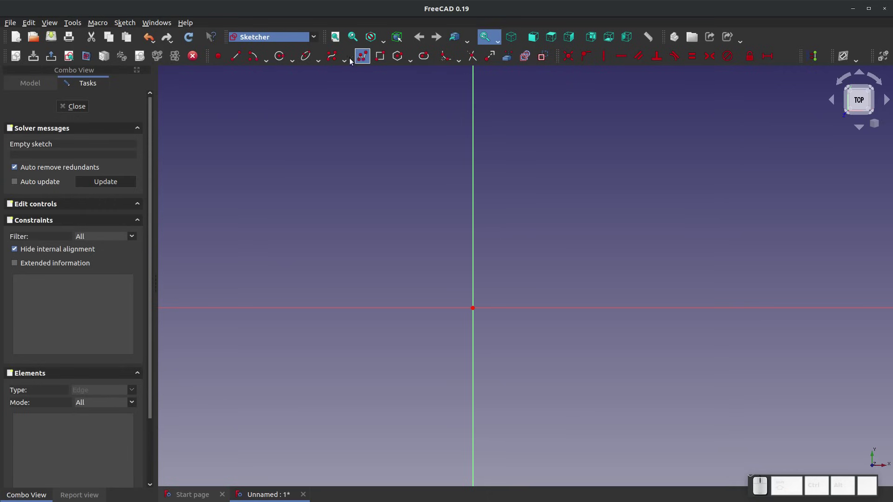
click(235, 57)
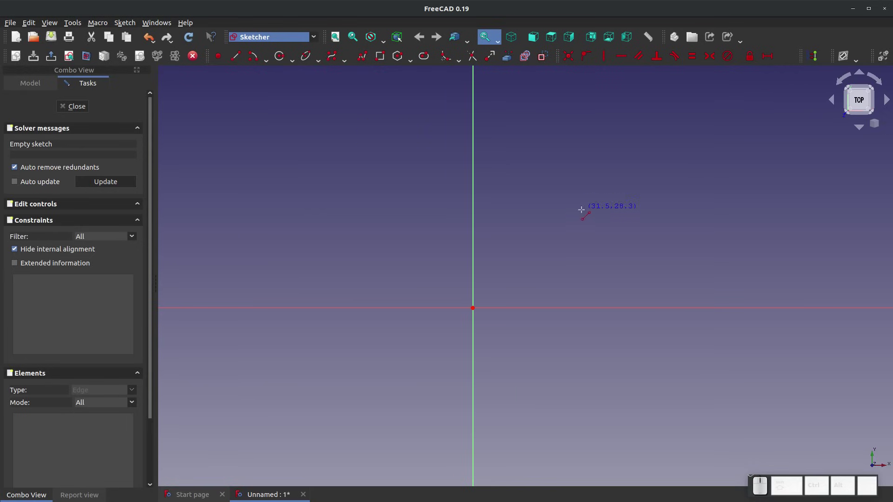
click(572, 278)
click(775, 278)
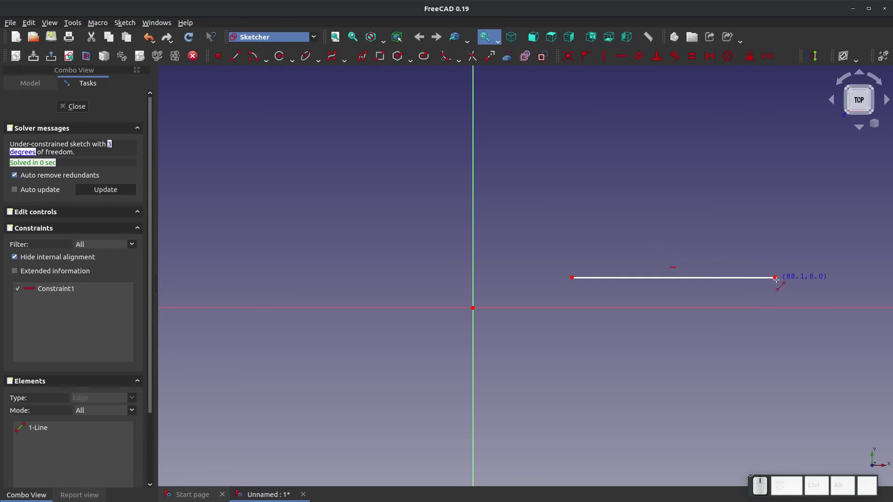
click(775, 278)
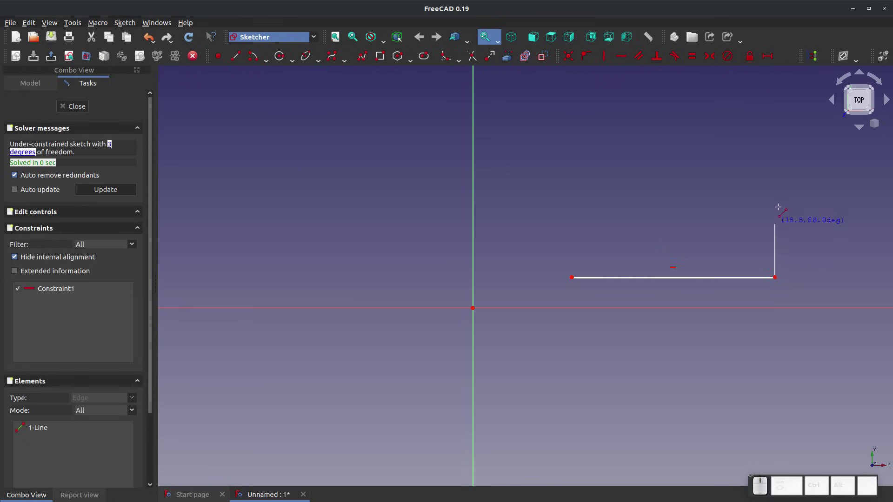
click(774, 130)
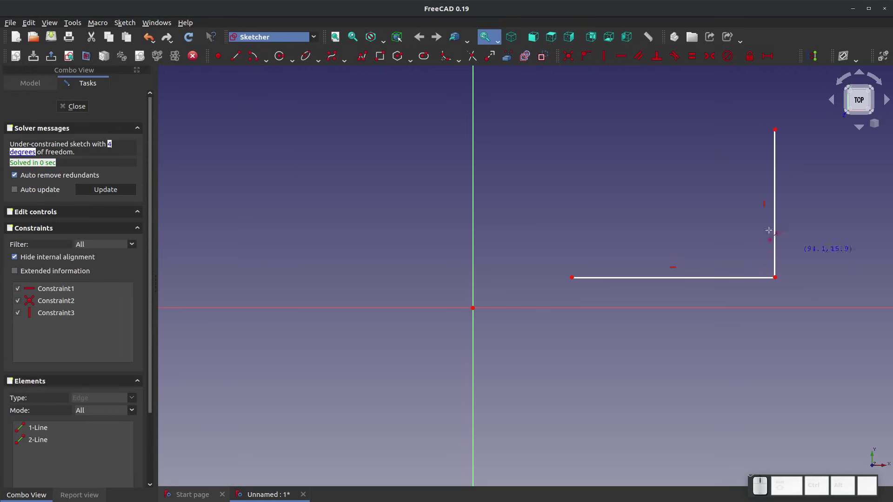
Close the two lines into a house-shaped outline with a three-segment polyline from the vertical line's upper end to the horizontal line's left end
click(364, 56)
click(775, 130)
click(667, 77)
click(578, 160)
click(572, 278)
key(Escape)
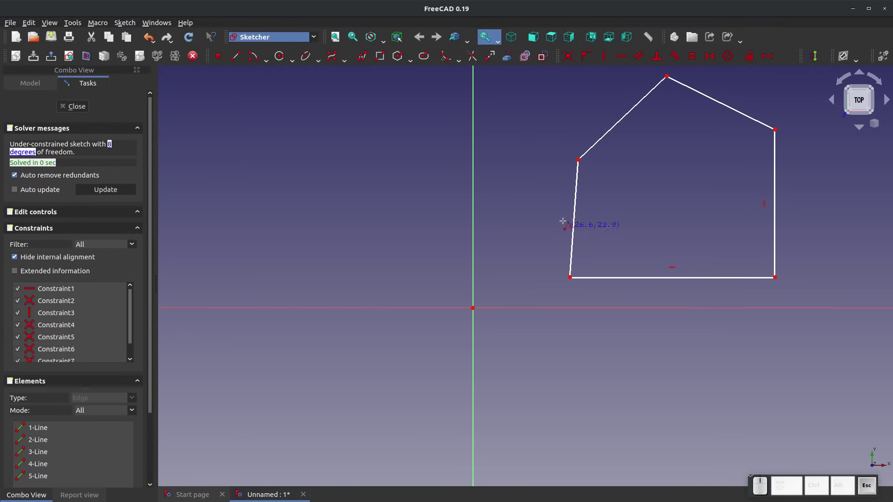
Select and deselect the outline's left edge, and move its upper-left corner inward and its upper-right corner downward
click(576, 199)
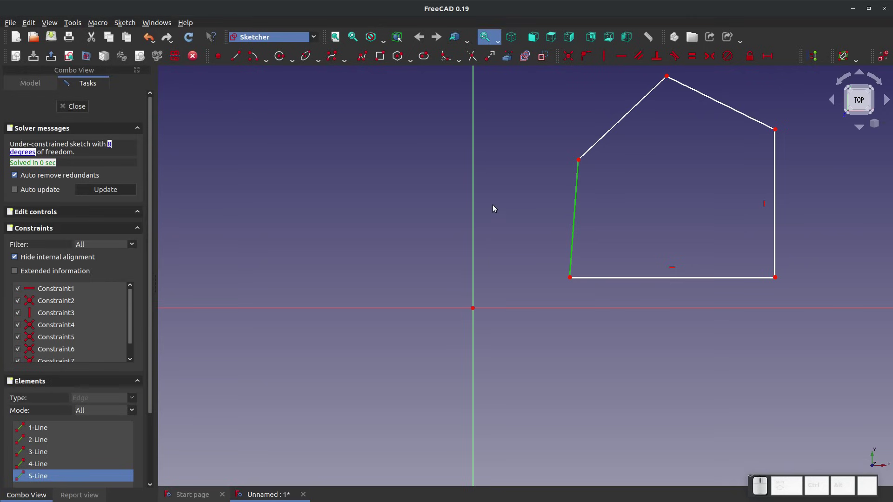
click(534, 185)
drag(578, 160, 611, 158)
drag(776, 132, 771, 197)
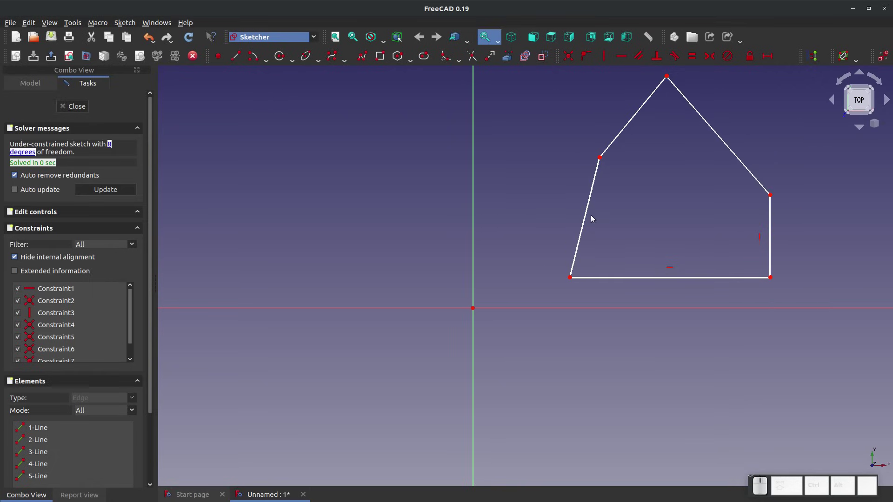
Delete the outline's slanted left edge and the left roof edge
click(592, 198)
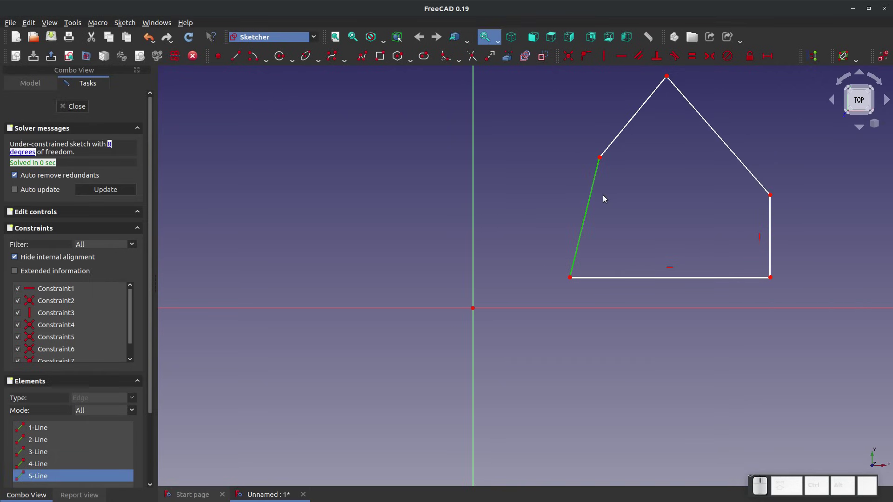
key(Delete)
click(616, 136)
key(Delete)
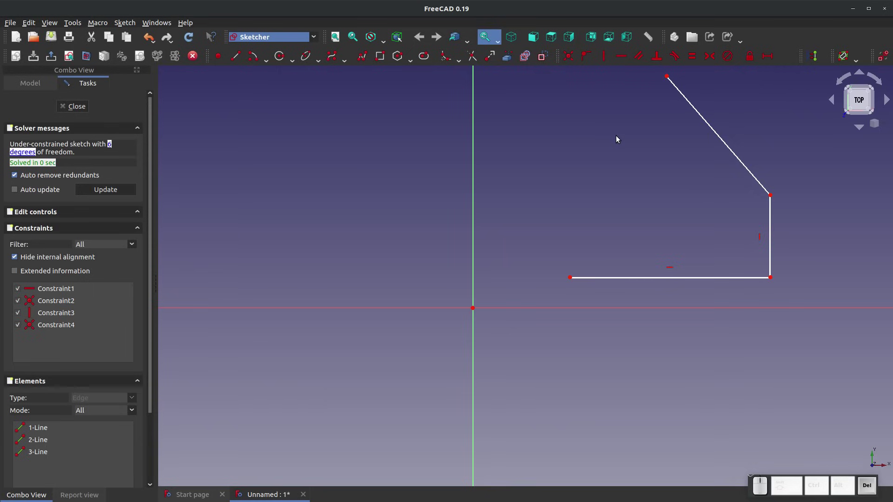
Draw a sloping line that starts slightly left of the open roof apex without connecting to it, and delete that line
click(235, 56)
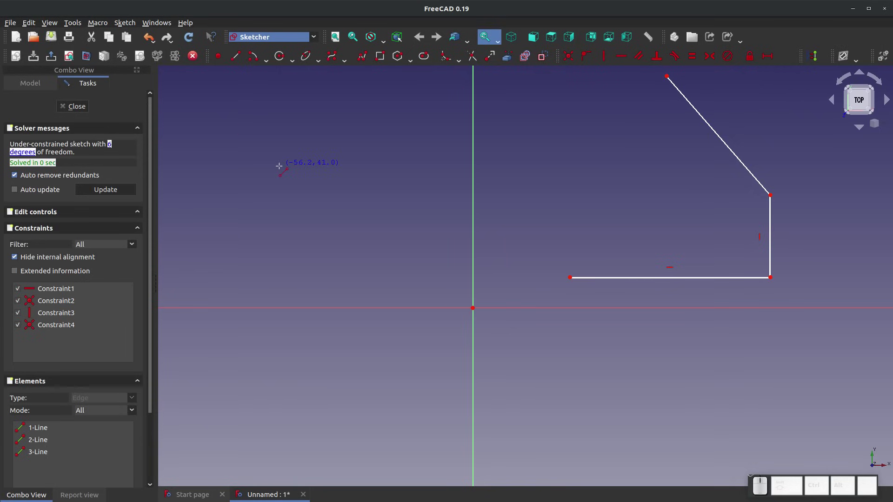
click(640, 86)
click(570, 162)
key(Escape)
click(640, 87)
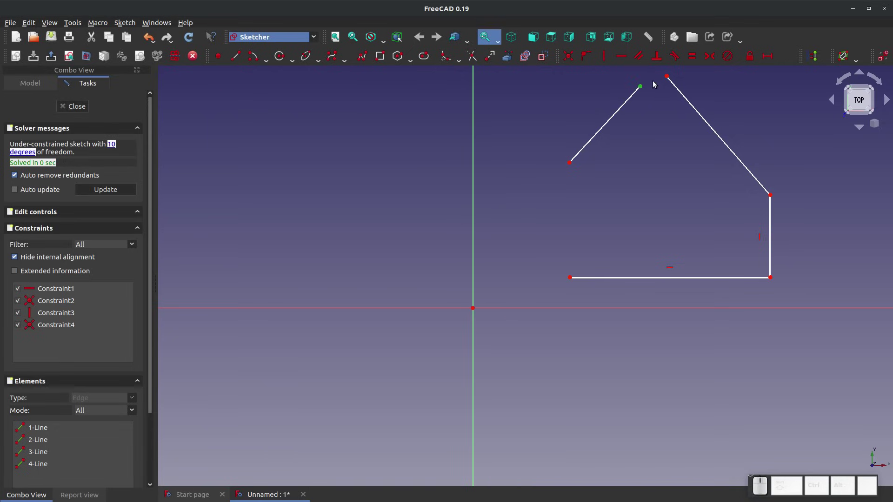
click(622, 105)
key(Delete)
Draw the left roof edge sloping down from the apex point, and move the apex slightly lower
click(236, 56)
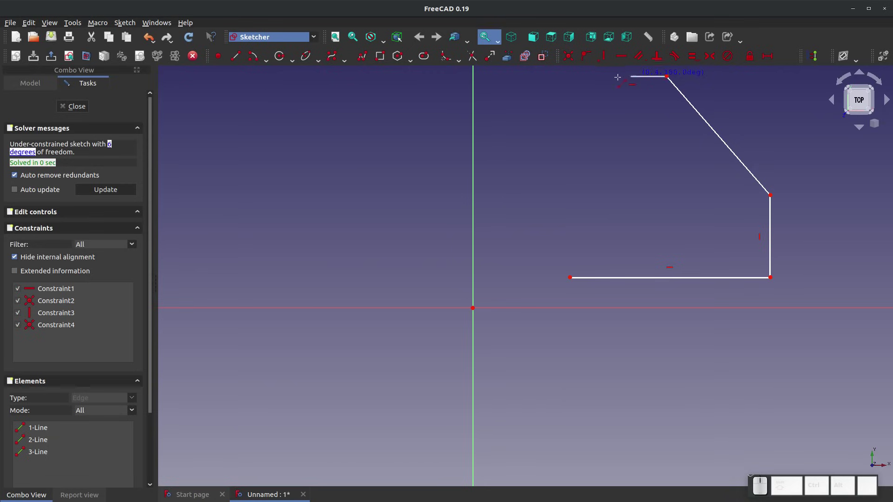
click(567, 172)
right_click(634, 200)
drag(665, 78, 649, 102)
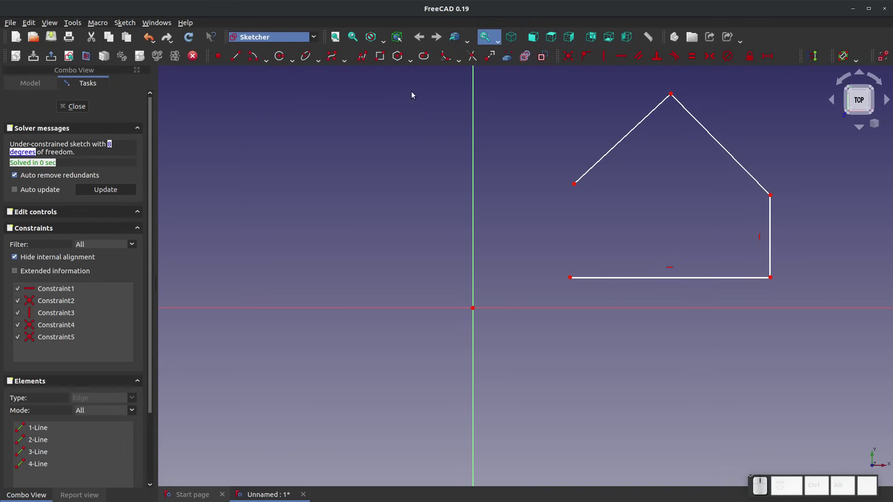
Close the outline with a line from the left roof edge's lower end to the base's left endpoint, and select and deselect it
click(236, 56)
click(574, 182)
click(570, 278)
key(Escape)
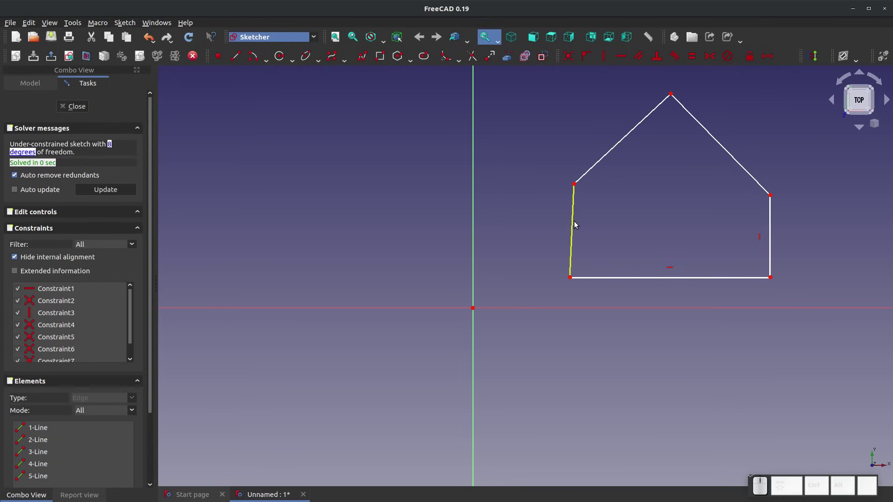
click(574, 224)
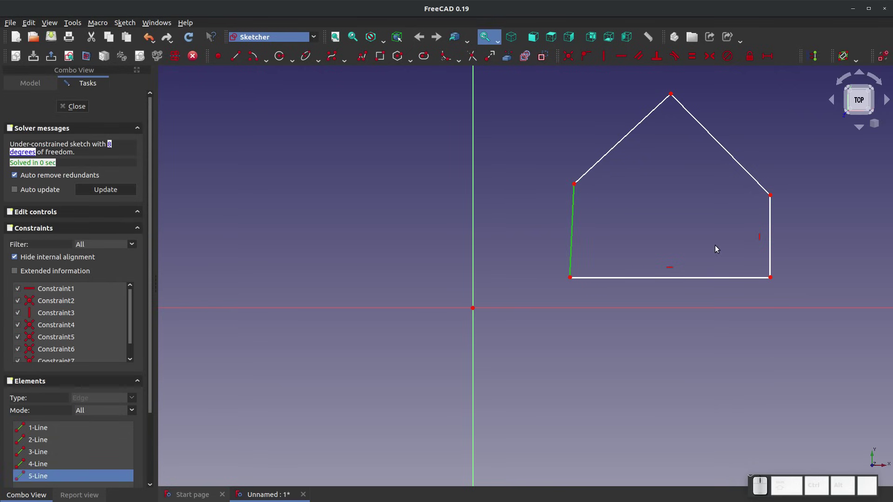
click(605, 205)
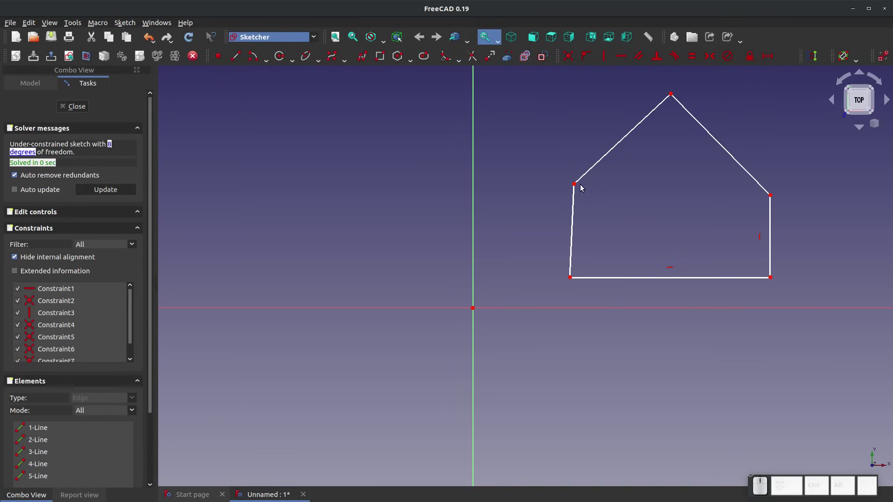
Move the outline's upper-left corner inward, and apply a vertical constraint to the slanted left edge
drag(575, 185, 608, 185)
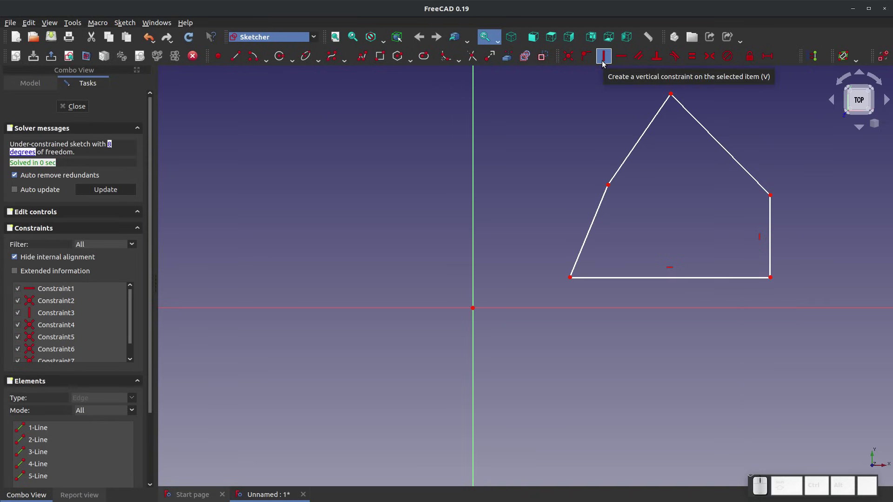
click(596, 215)
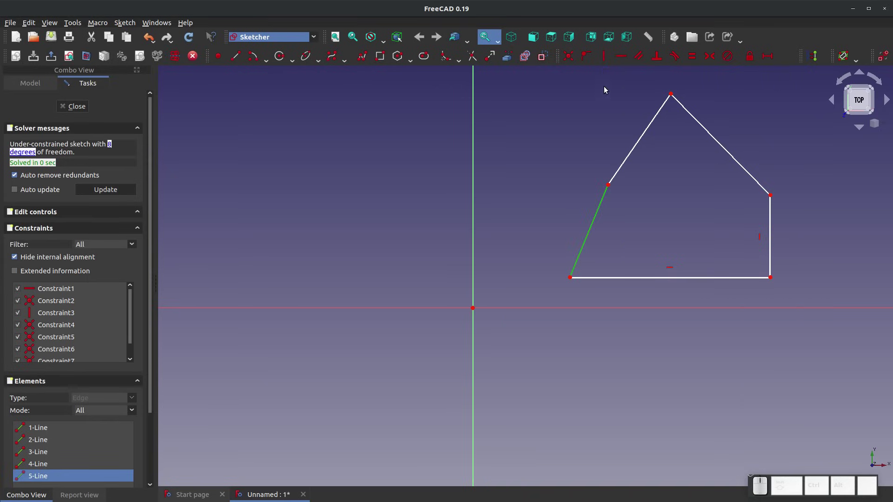
click(604, 57)
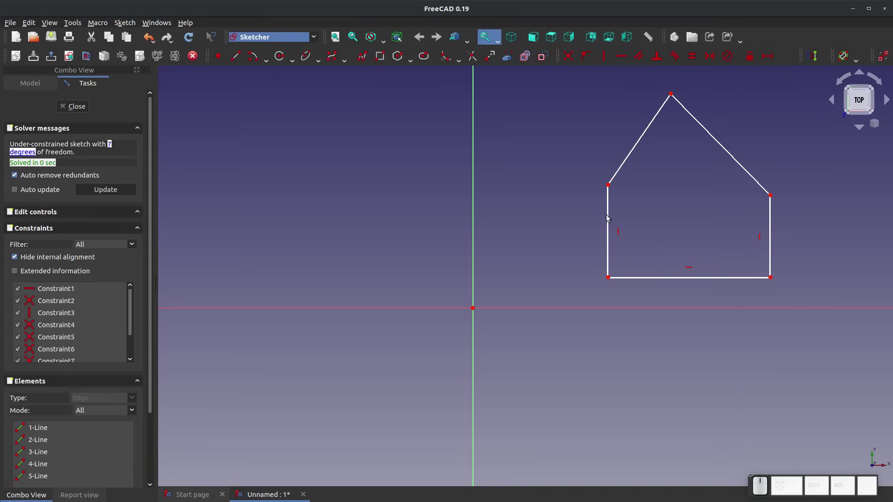
Reshape the outline by moving its upper-left corner outward, the lower-left corner slightly up and inward, and the upper-left corner higher
drag(608, 185, 584, 205)
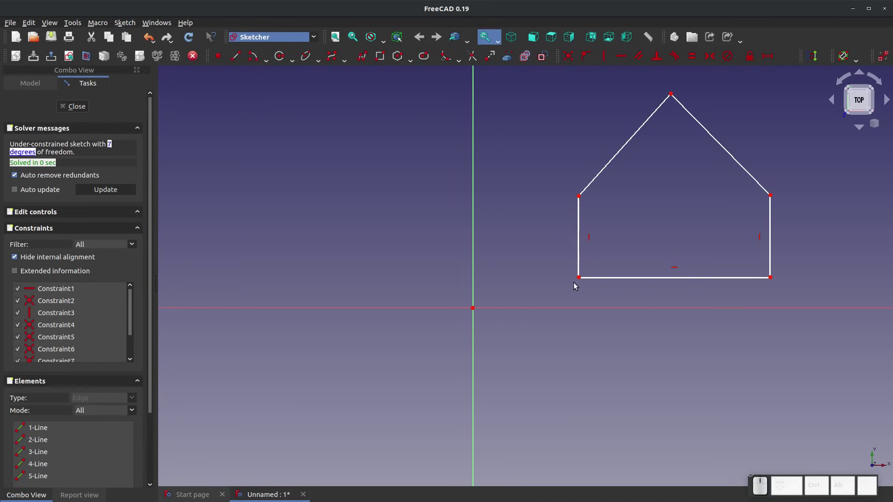
mouse_move(578, 278)
mouse_down()
mouse_move(601, 284)
mouse_move(588, 272)
mouse_up()
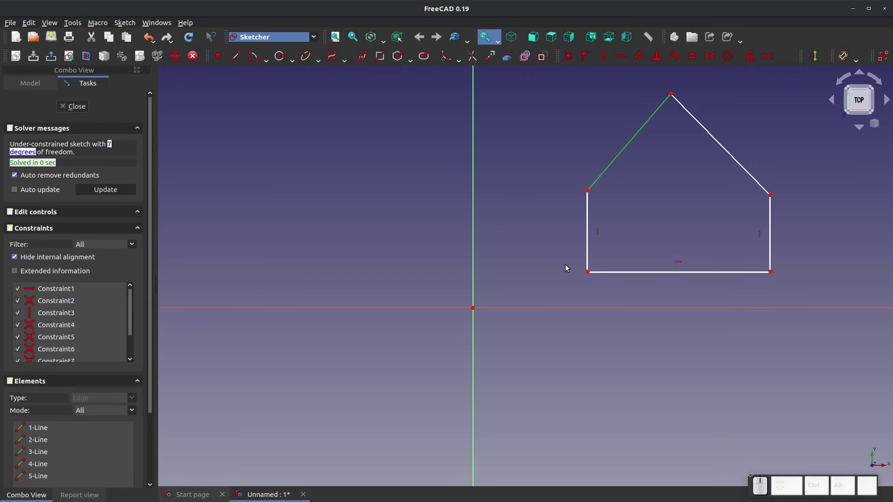
click(565, 263)
mouse_move(589, 191)
mouse_down()
mouse_move(696, 185)
mouse_move(638, 231)
mouse_move(507, 250)
mouse_move(698, 235)
mouse_move(570, 148)
mouse_move(587, 174)
mouse_up()
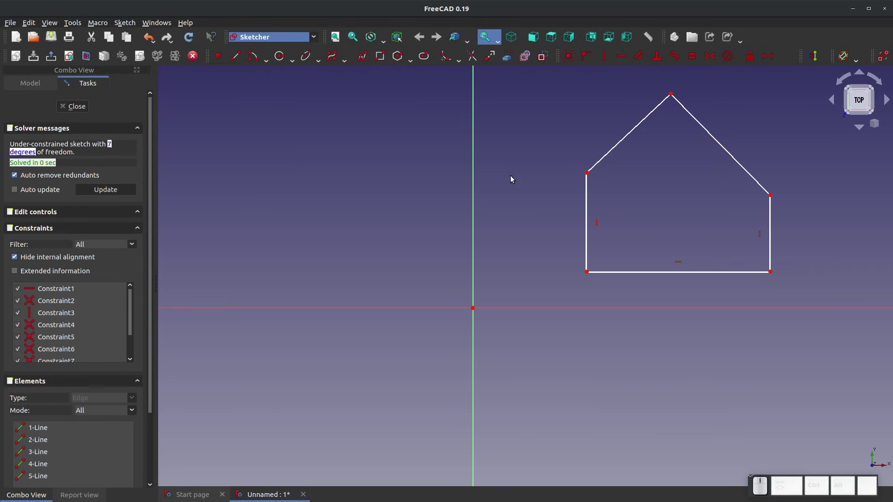
Select and deselect the sketch origin as the reference point, and box-select and delete the whole house-shaped outline
click(473, 308)
click(597, 387)
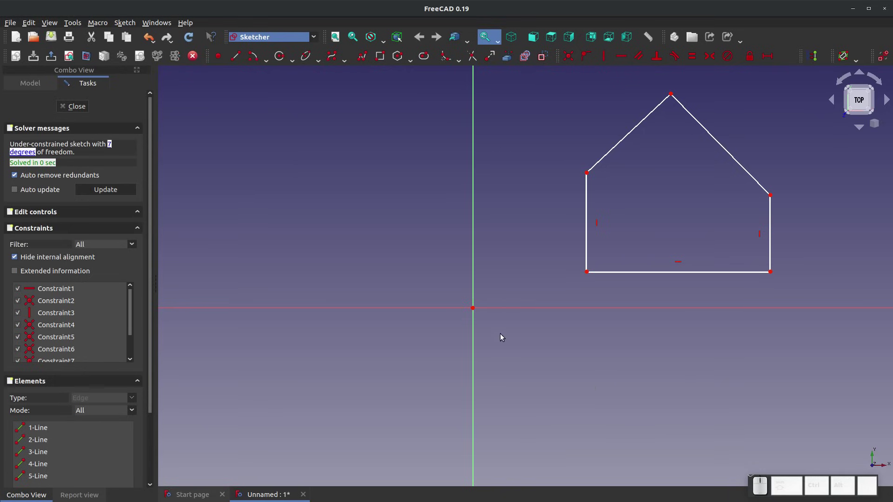
click(473, 308)
click(474, 293)
click(504, 271)
click(472, 308)
click(476, 286)
drag(507, 74, 888, 337)
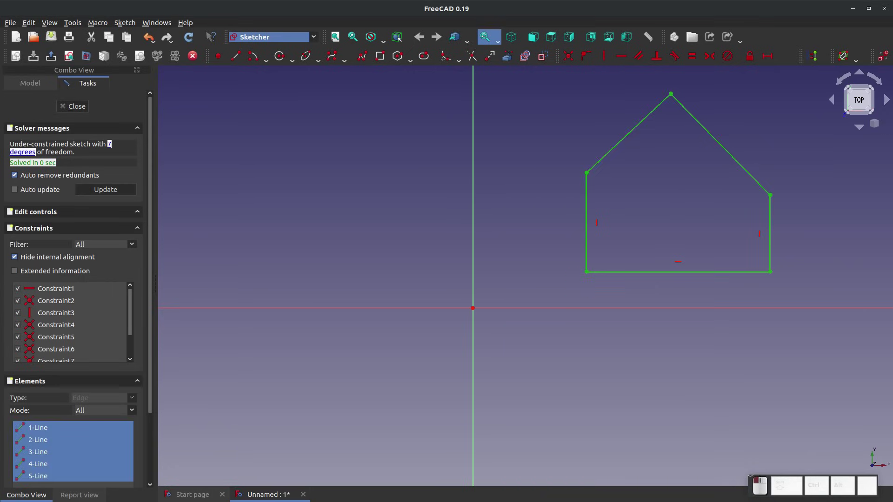
key(Delete)
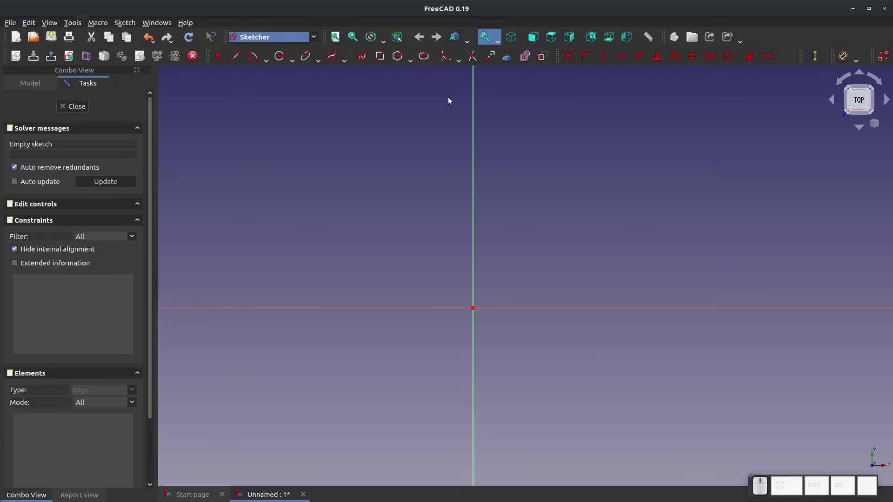
Draw a line from the sketch origin along the horizontal axis, and stretch it outward by its free end
click(236, 56)
click(473, 308)
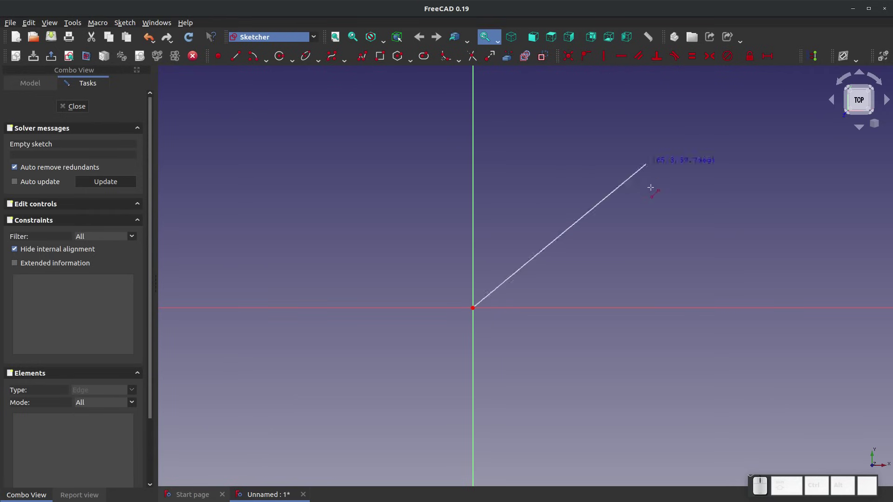
click(680, 308)
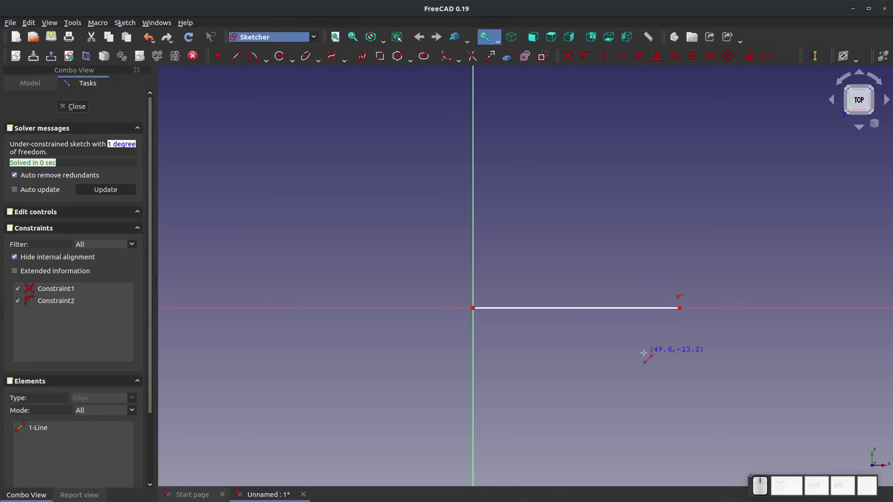
key(Escape)
drag(680, 308, 727, 305)
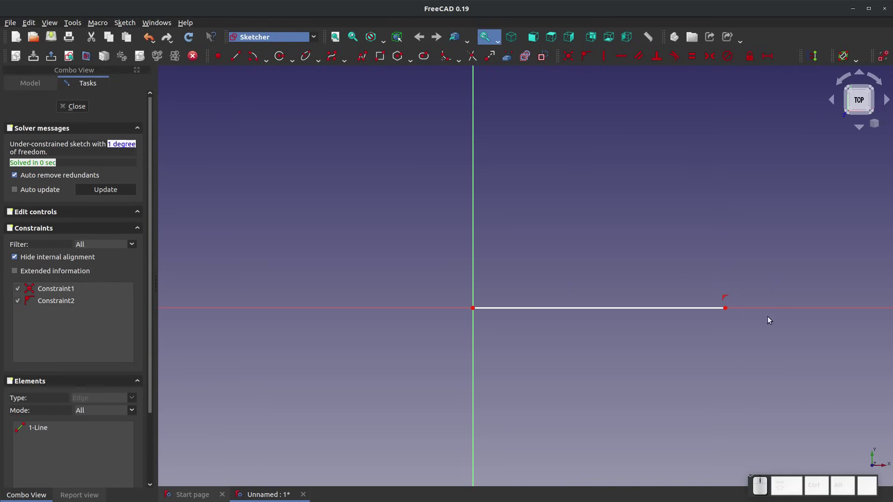
Select and deselect the line's point-on-object constraint and the horizontal axis, and shorten the line slightly by its free end
click(725, 298)
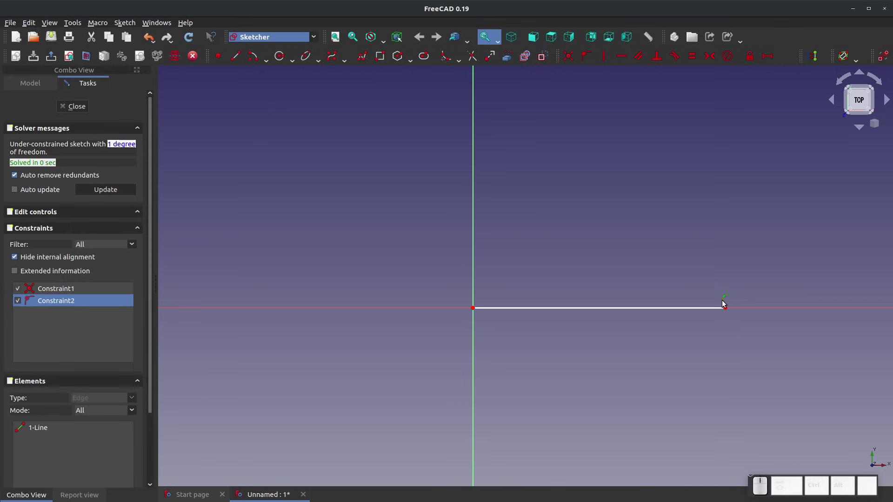
click(644, 256)
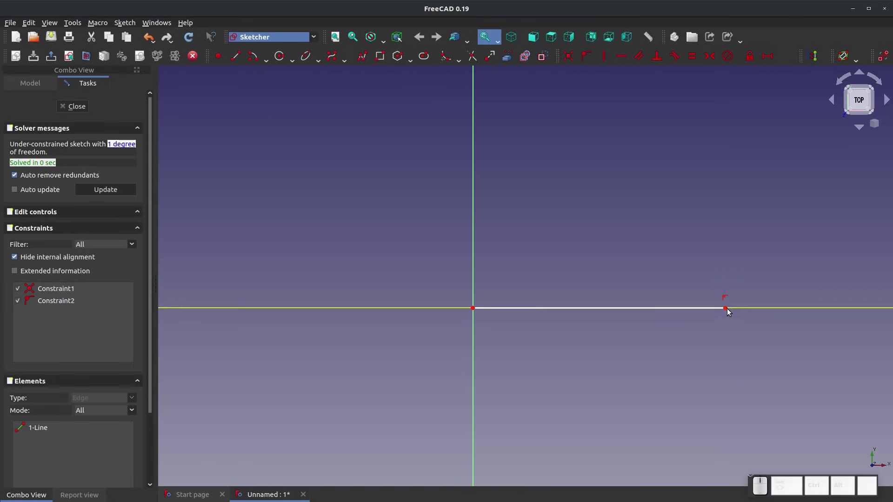
click(727, 308)
click(735, 308)
click(728, 319)
drag(726, 310, 719, 277)
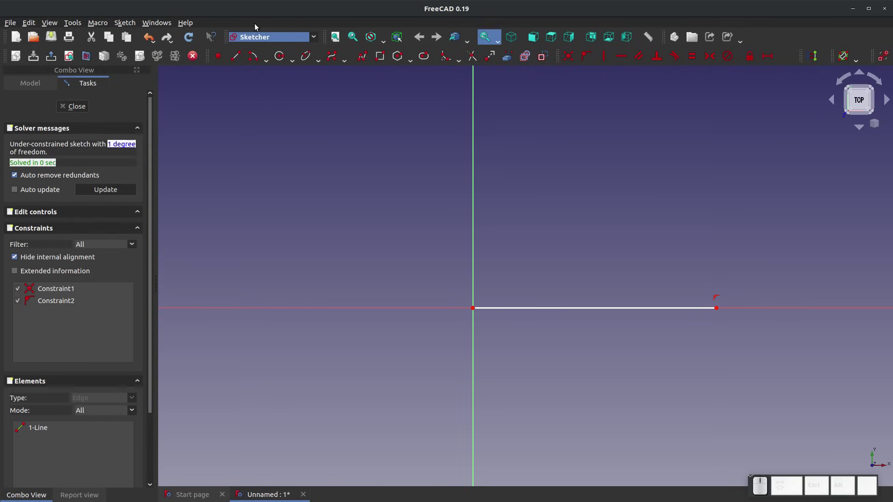
Place a point above the horizontal axis beyond the line's end, and constrain it onto the axis
click(219, 56)
click(822, 268)
key(Escape)
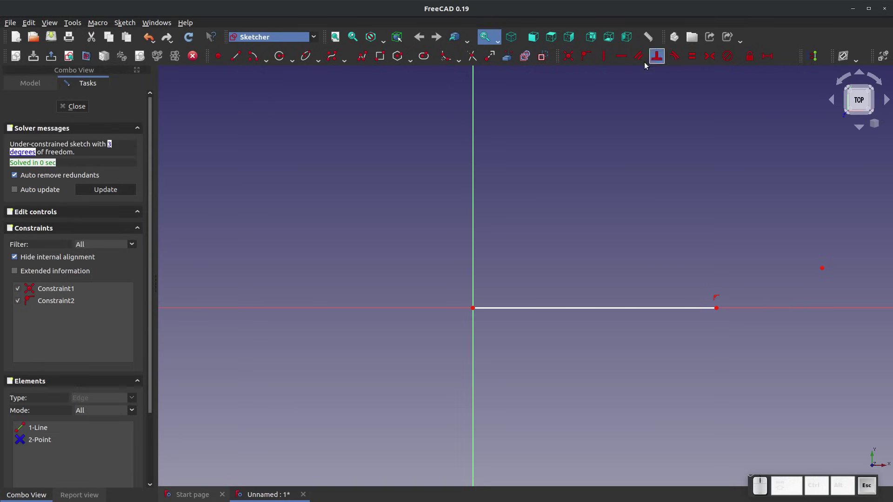
click(585, 56)
click(822, 268)
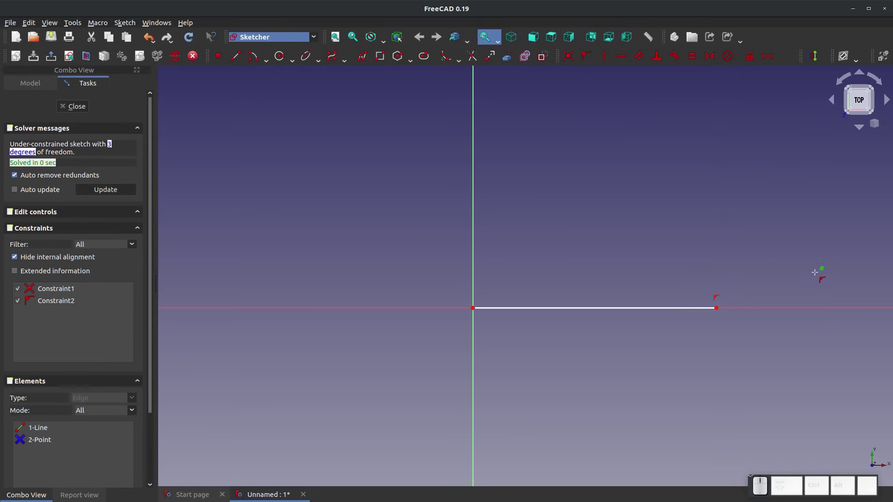
click(805, 307)
key(Escape)
Slide the constrained point along the horizontal axis and delete it, and shorten the line to about 53.5 mm
drag(822, 305, 746, 270)
mouse_move(823, 309)
mouse_down()
mouse_move(761, 315)
mouse_move(783, 279)
mouse_move(796, 316)
mouse_up()
click(793, 308)
key(Delete)
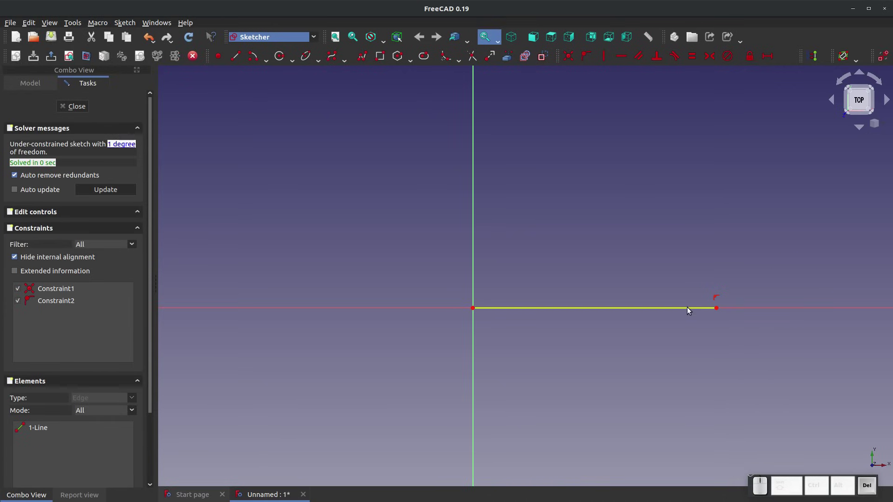
drag(716, 309, 663, 273)
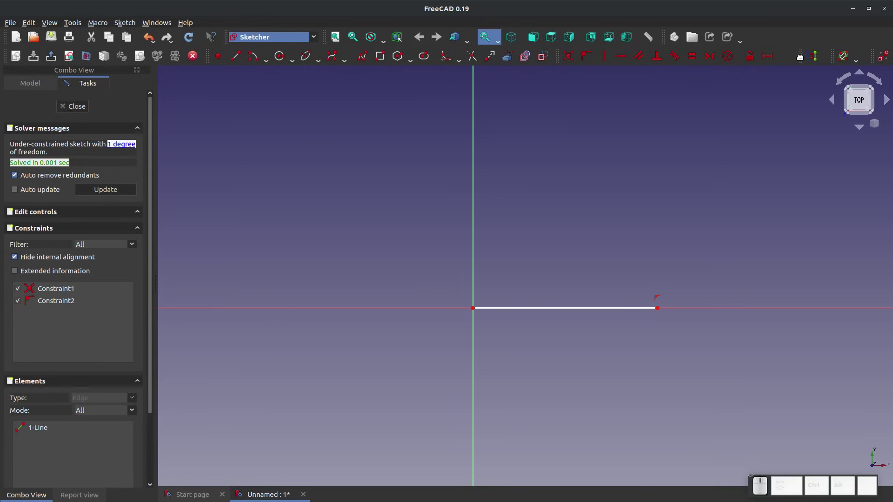
Rearrange the toolbars to expose more dimensional constraint tools, and constrain the line's horizontal distance to 50 mm
mouse_move(800, 57)
mouse_down()
mouse_move(796, 34)
mouse_move(832, 51)
mouse_move(828, 38)
mouse_move(804, 37)
mouse_up()
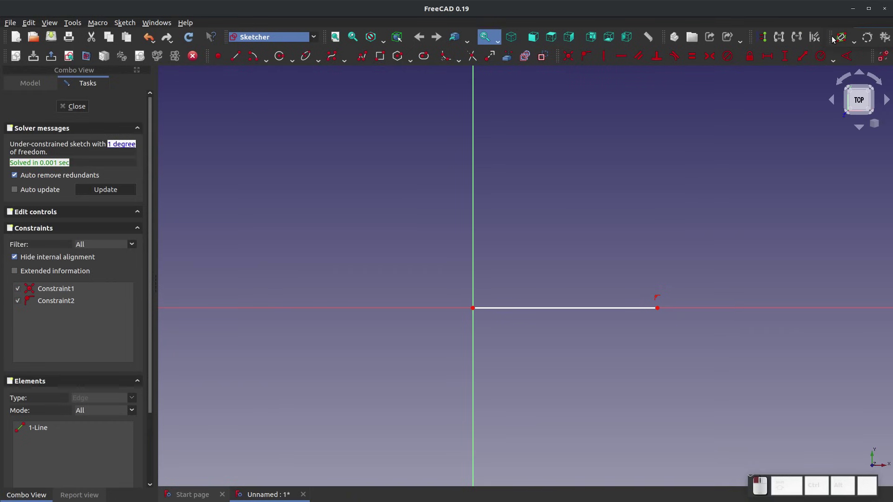
drag(873, 55, 872, 38)
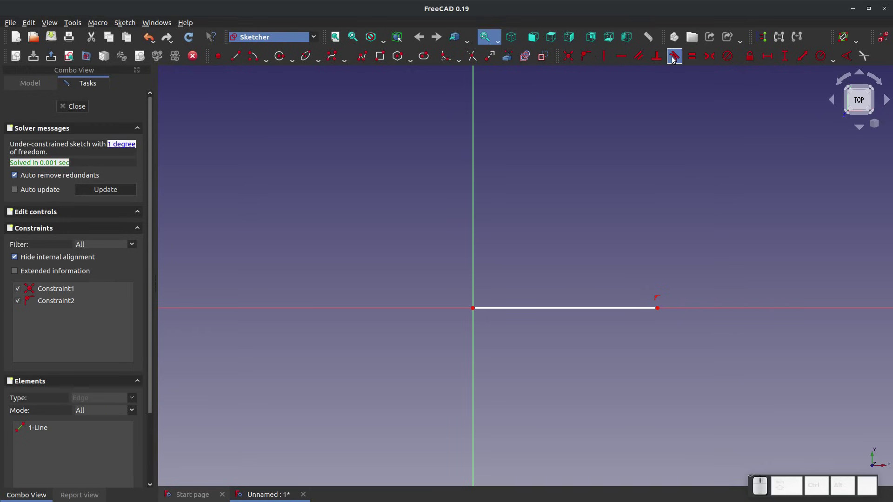
click(767, 56)
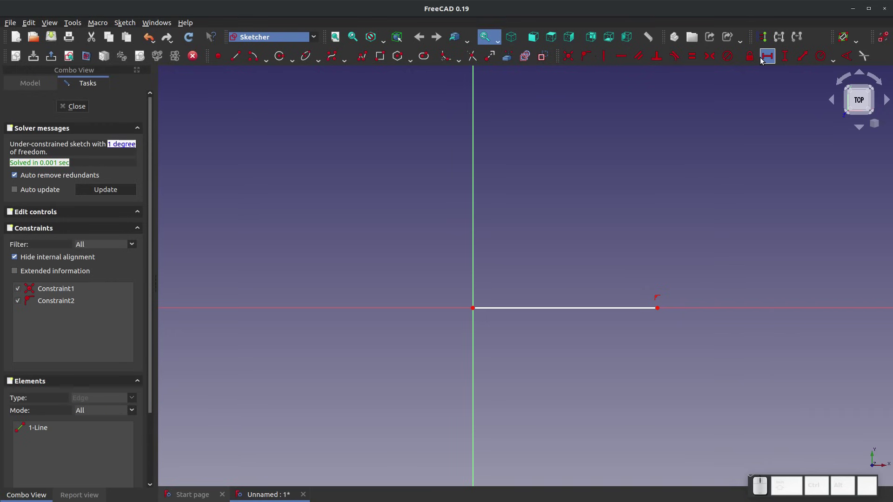
click(564, 308)
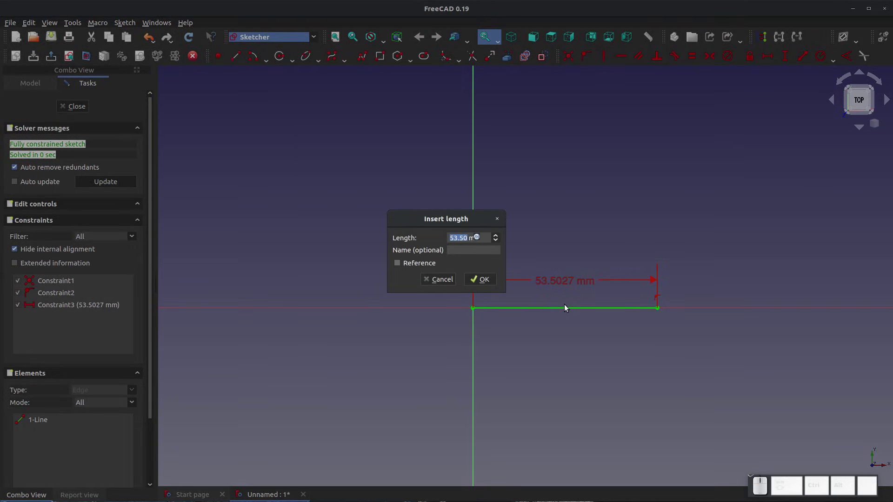
text(50)
key(Return)
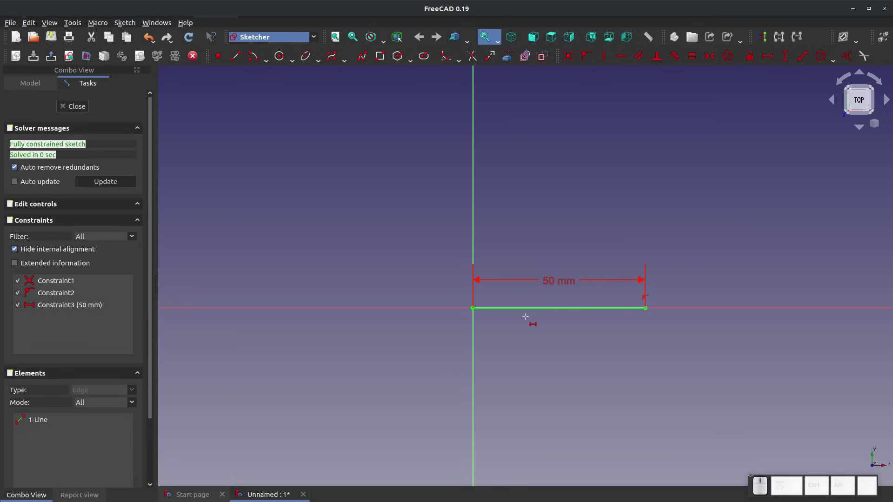
key(Escape)
Try to move the constrained line's free end toward the origin, and select and deselect the horizontal axis
drag(645, 308, 472, 308)
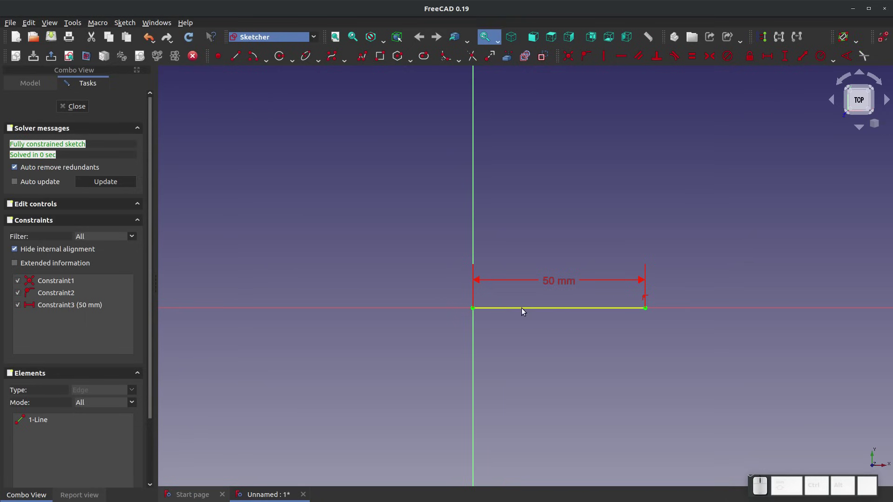
click(657, 308)
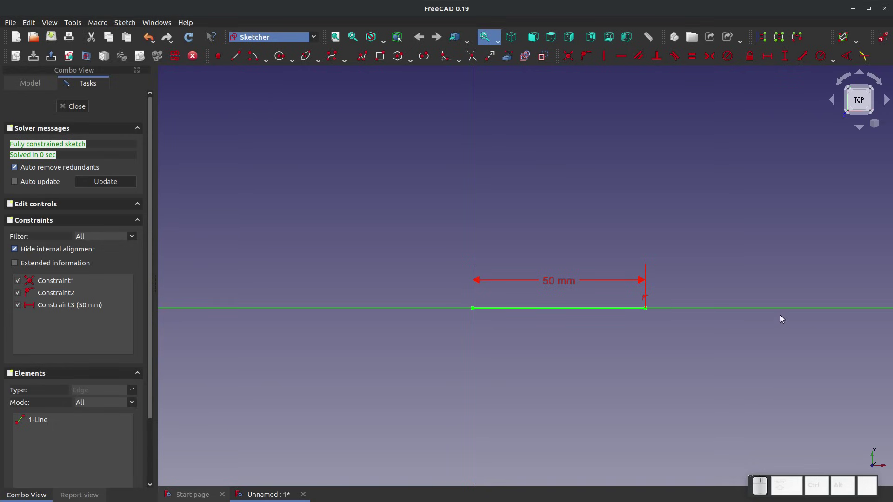
click(752, 295)
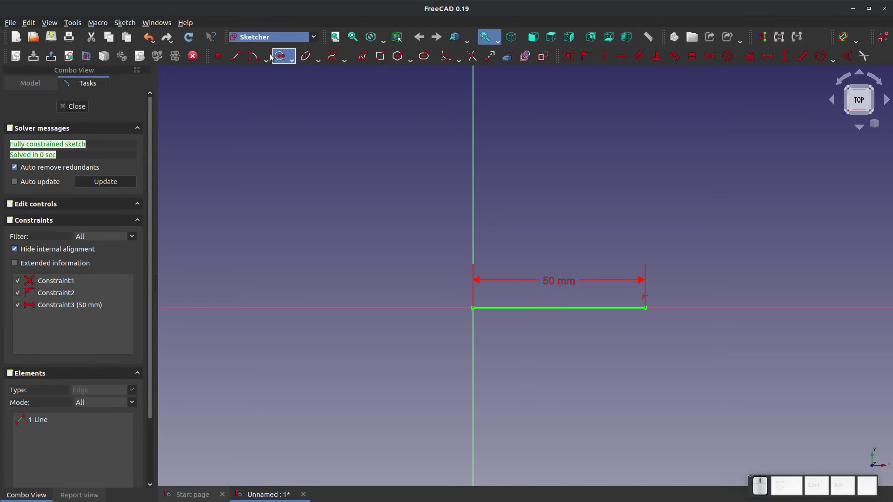
Draw a polyline from the base's free end vertically up, over a roof apex to the vertical axis, and down to the origin
click(362, 56)
click(647, 308)
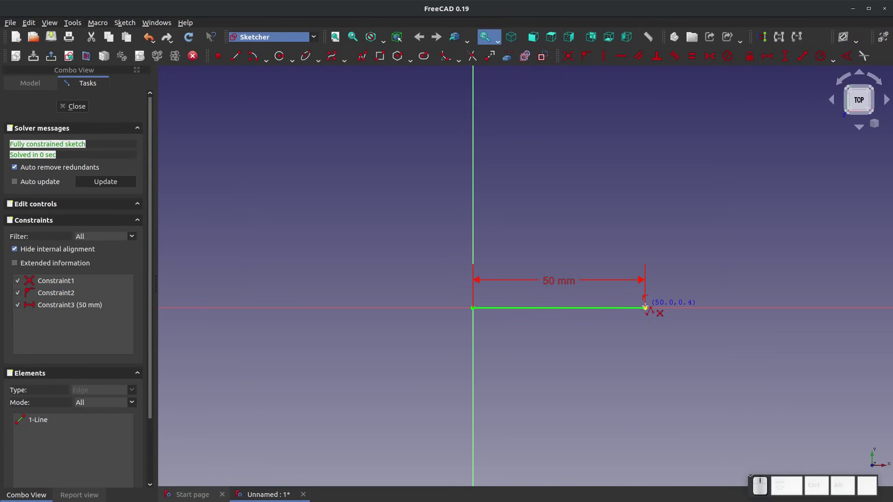
click(647, 195)
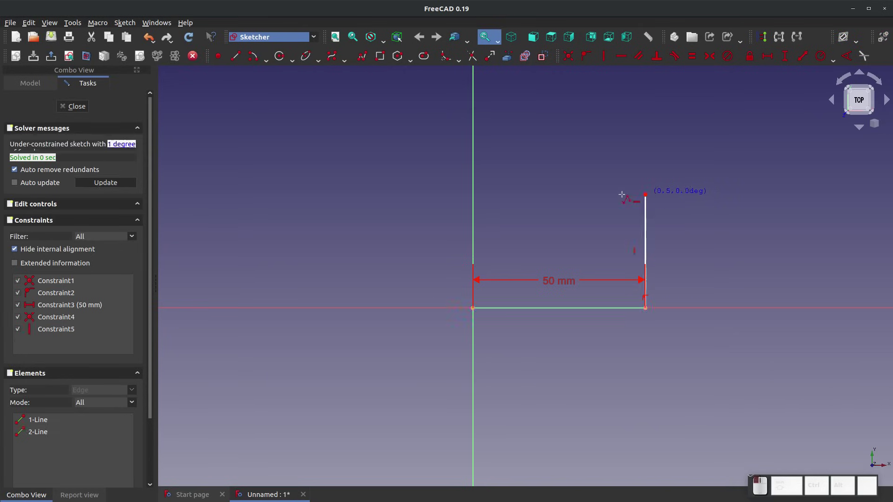
click(553, 125)
click(473, 206)
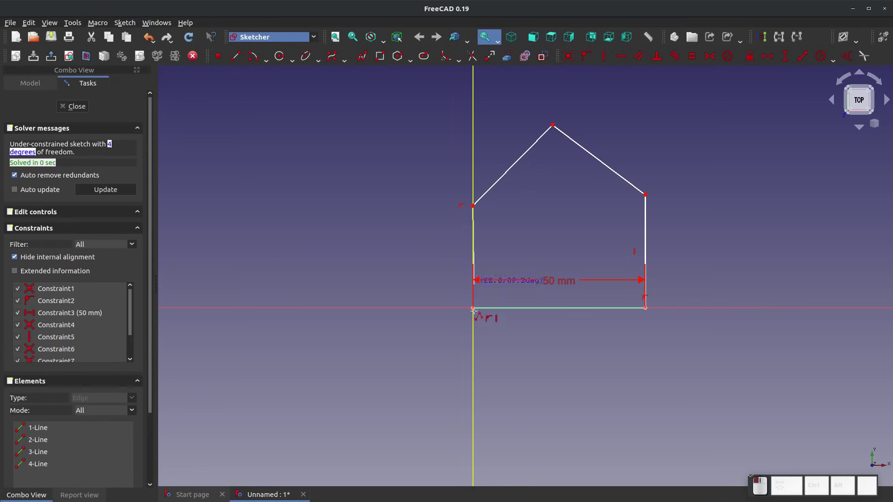
click(473, 308)
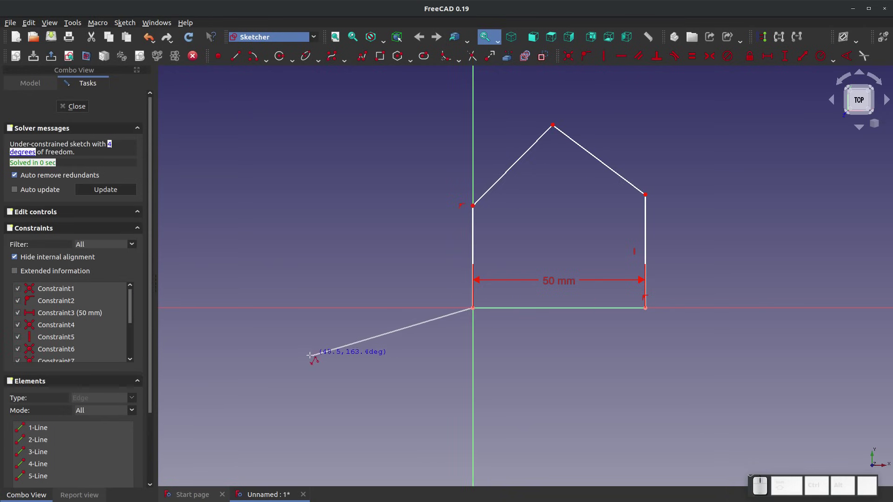
key(Escape)
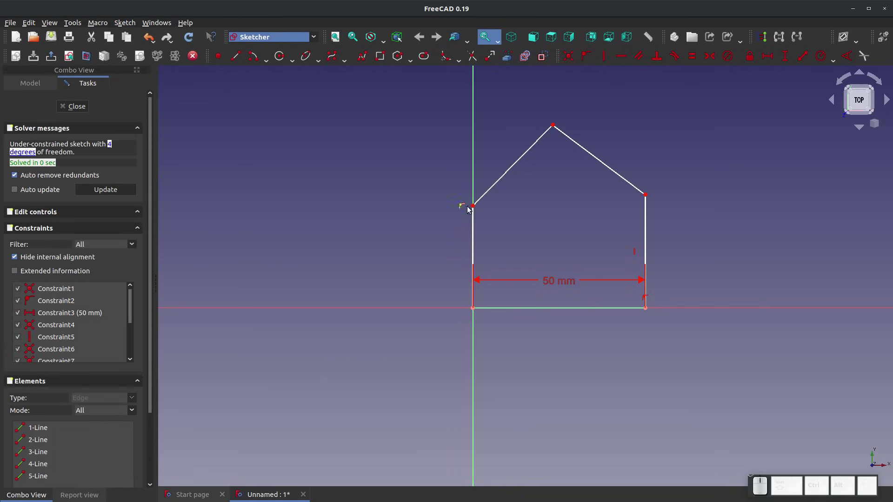
Raise the outline's upper-left corner slightly along the vertical axis, and select and deselect the two side walls
mouse_move(473, 205)
mouse_down()
mouse_move(473, 175)
mouse_move(473, 211)
mouse_move(473, 192)
mouse_up()
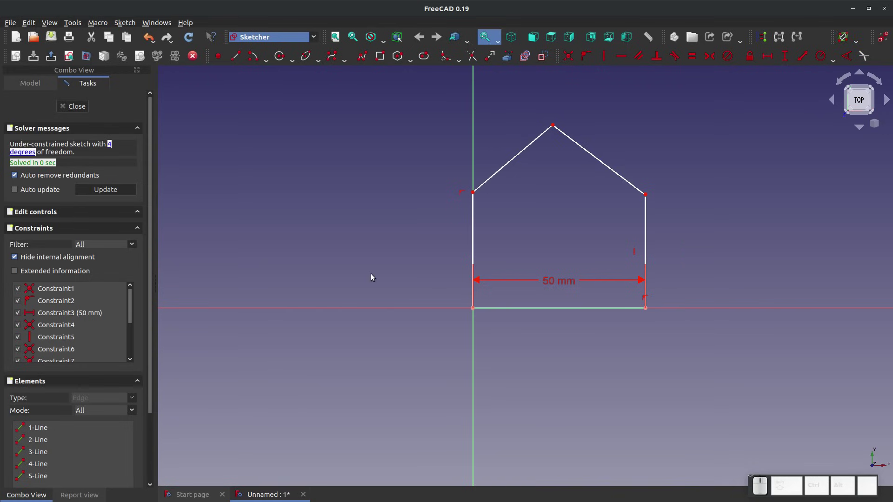
click(474, 221)
click(616, 231)
click(646, 233)
click(571, 235)
Constrain the two side walls to equal length, and move the upper-right corner higher and the roof apex off-centre
click(690, 61)
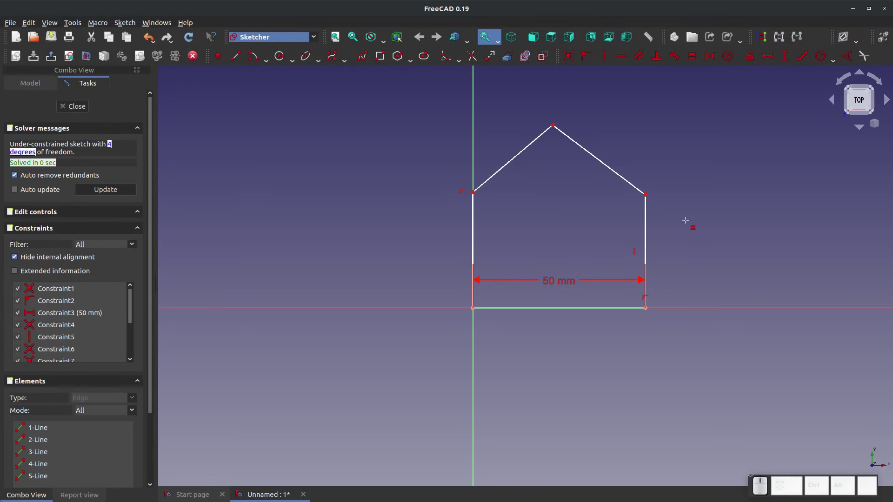
click(644, 219)
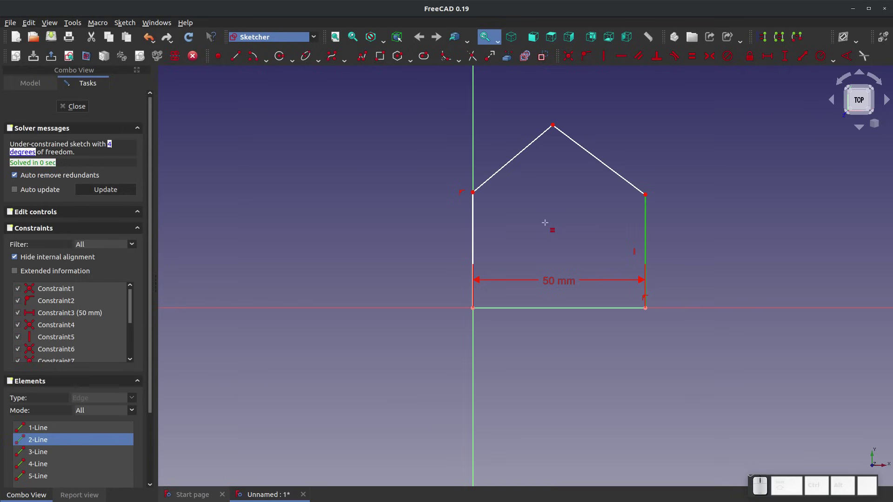
click(474, 221)
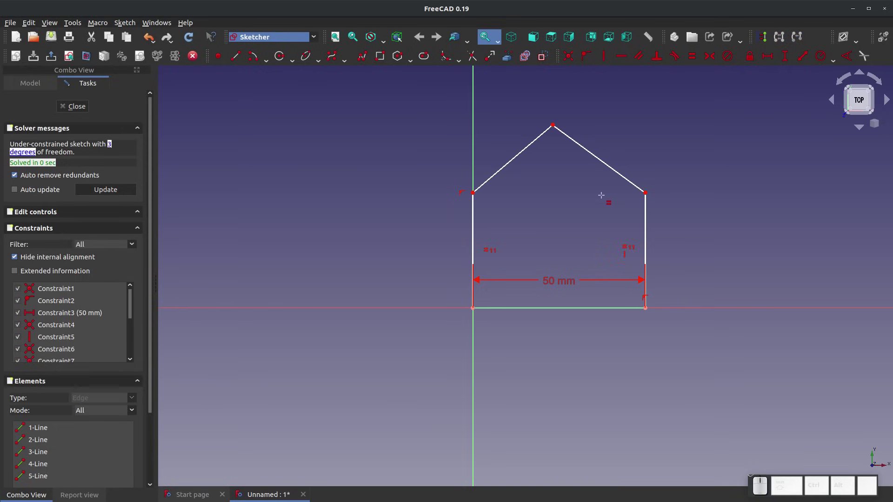
key(Escape)
mouse_move(644, 194)
mouse_down()
mouse_move(644, 215)
mouse_move(645, 150)
mouse_move(635, 228)
mouse_move(582, 181)
mouse_move(675, 77)
mouse_move(656, 240)
mouse_move(660, 187)
mouse_up()
drag(553, 126, 603, 127)
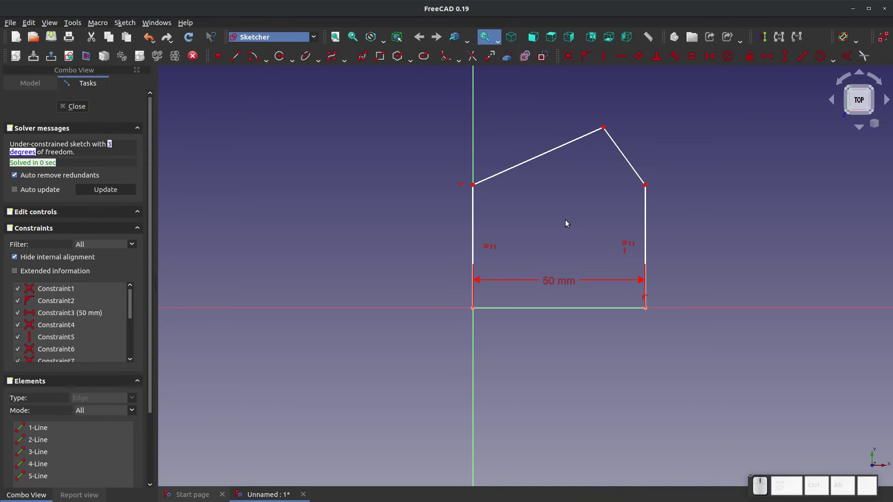
Constrain the two sloping roof lines to equal length, and move the roof apex slightly higher
click(692, 56)
click(616, 149)
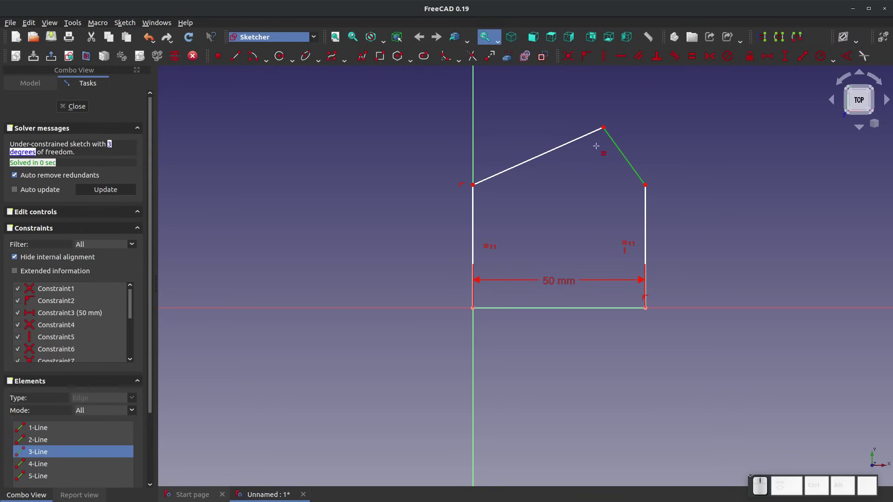
key(Escape)
click(578, 141)
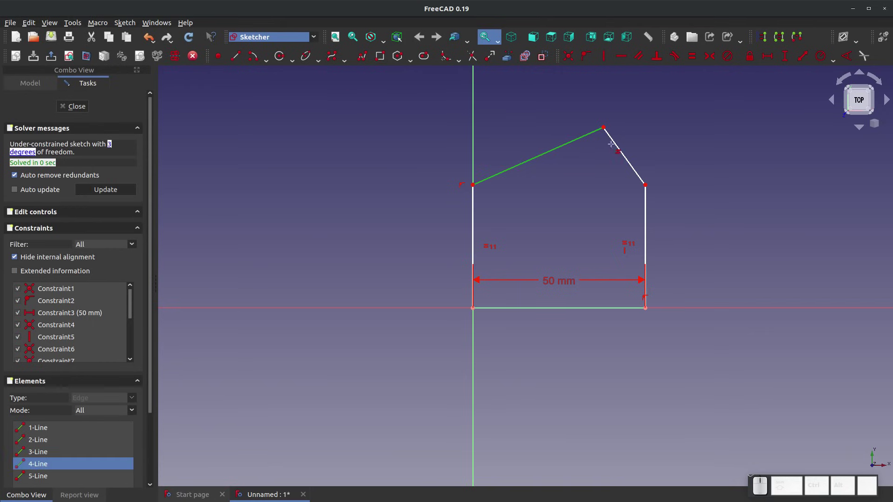
click(617, 142)
mouse_move(558, 127)
mouse_down()
mouse_move(562, 156)
mouse_move(559, 116)
mouse_up()
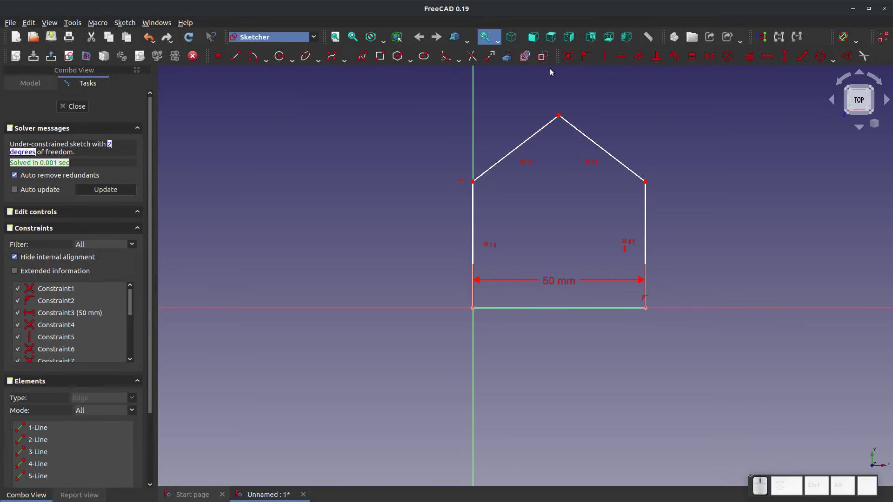
Constrain the right side wall's vertical distance to 40 mm
click(785, 57)
click(646, 232)
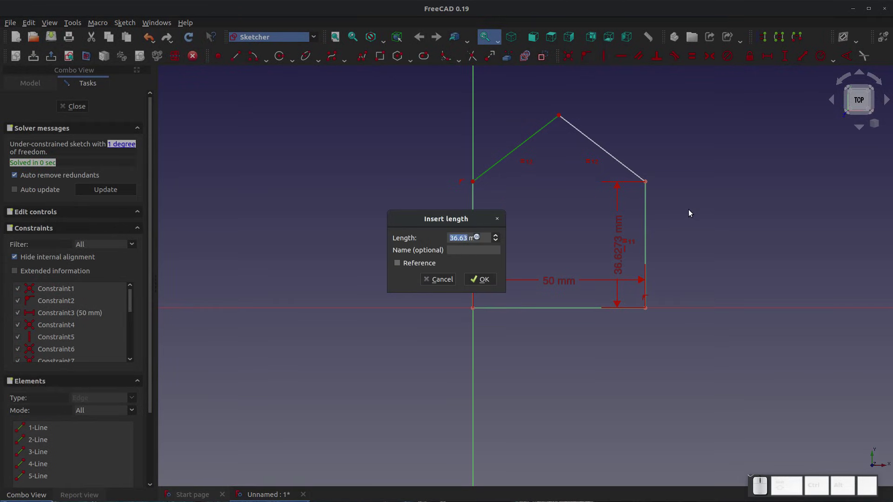
text(40)
key(Return)
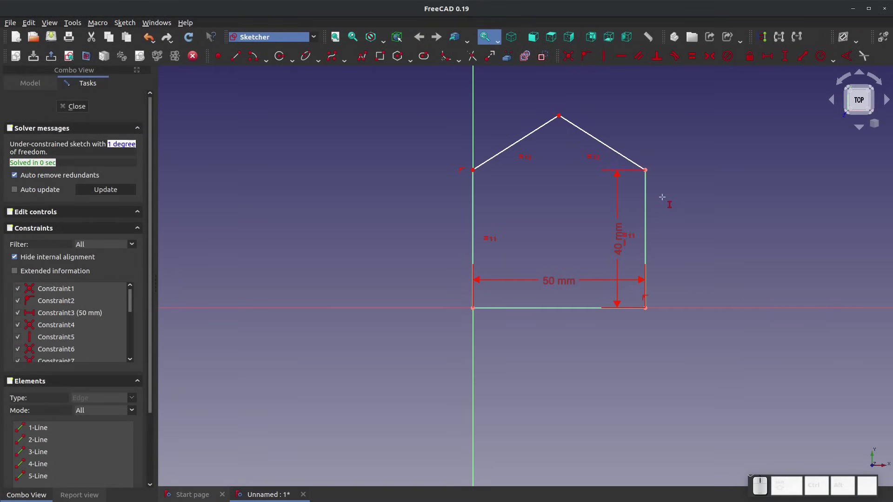
right_click(647, 186)
Raise the roof apex and constrain its vertical distance from the origin to 60 mm
drag(559, 116, 563, 93)
click(559, 92)
click(683, 80)
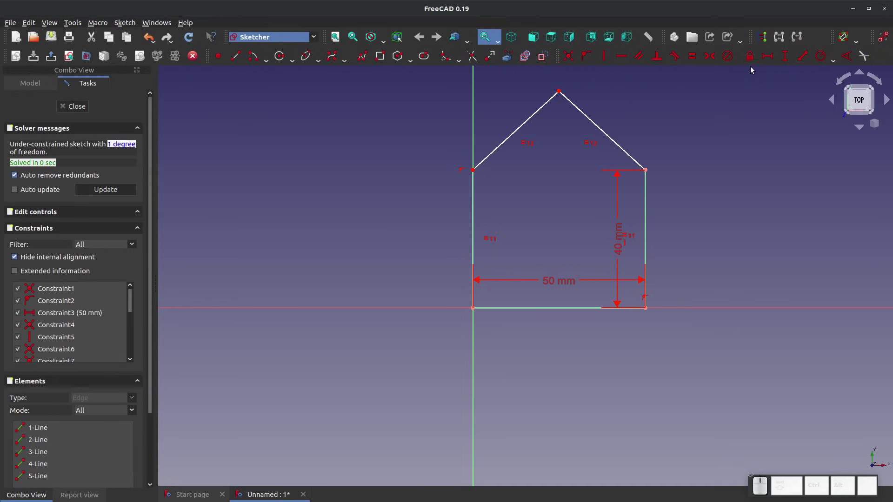
click(785, 56)
click(559, 92)
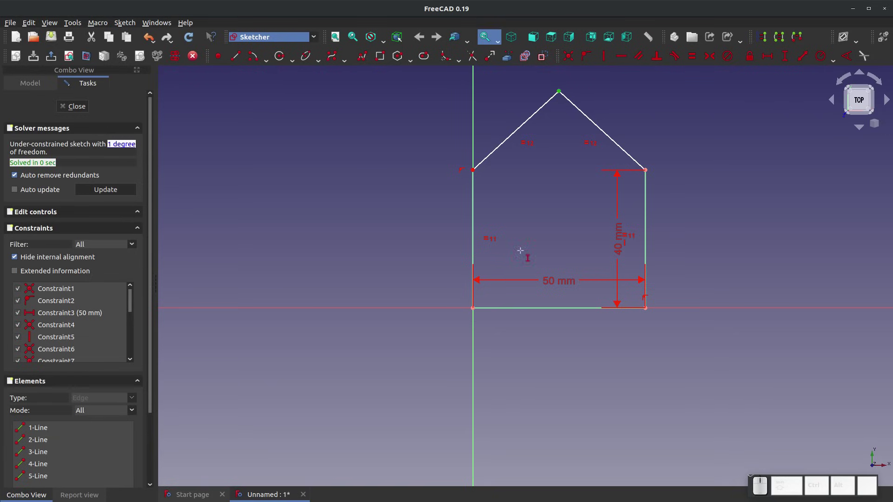
click(474, 308)
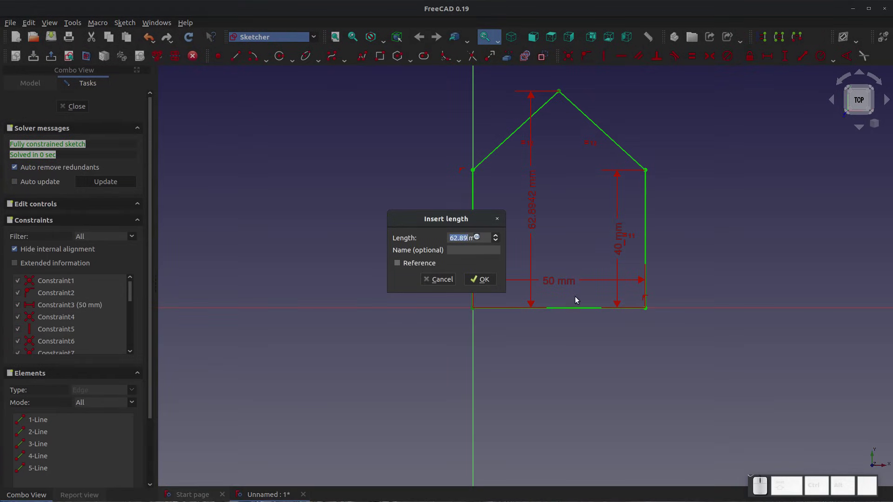
text(60)
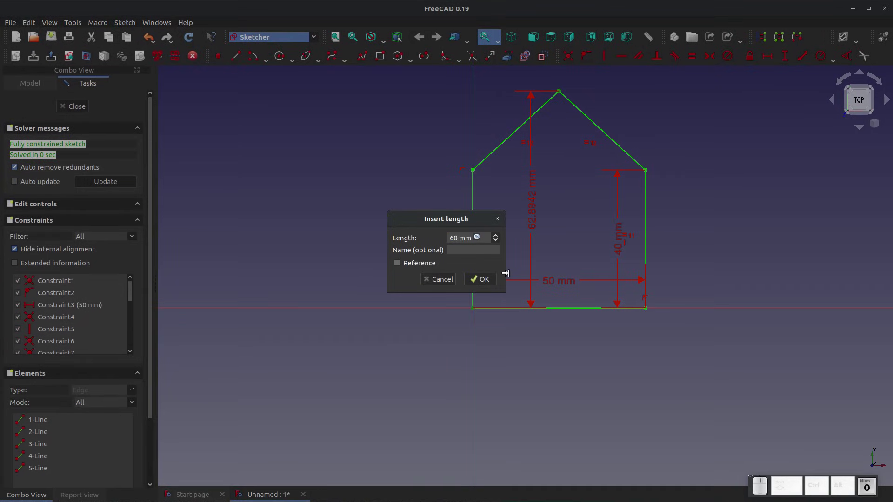
key(Return)
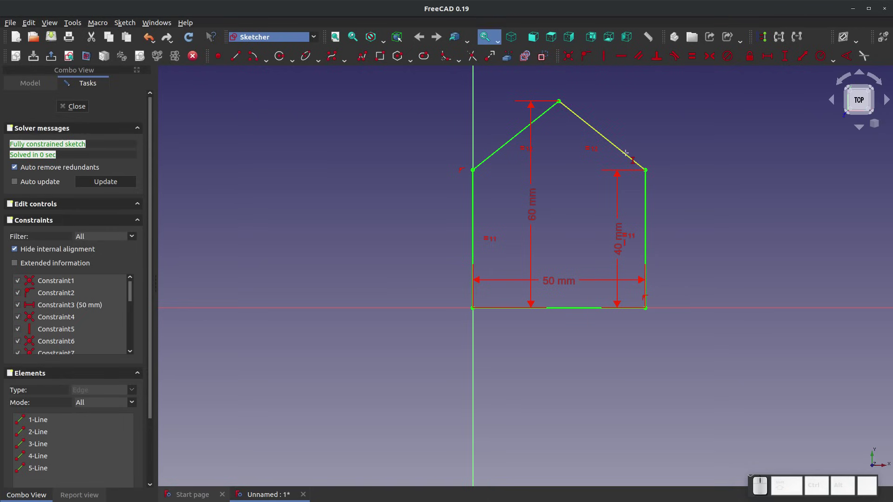
key(Escape)
Delete the two sloping roof lines from the house outline
scroll(560, 314, up, 1)
scroll(529, 265, down, 1)
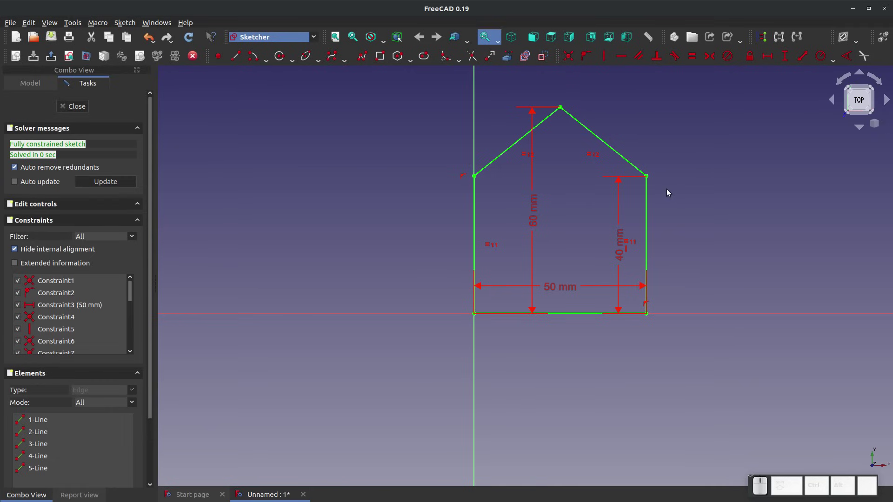
scroll(602, 230, down, 1)
scroll(607, 209, up, 2)
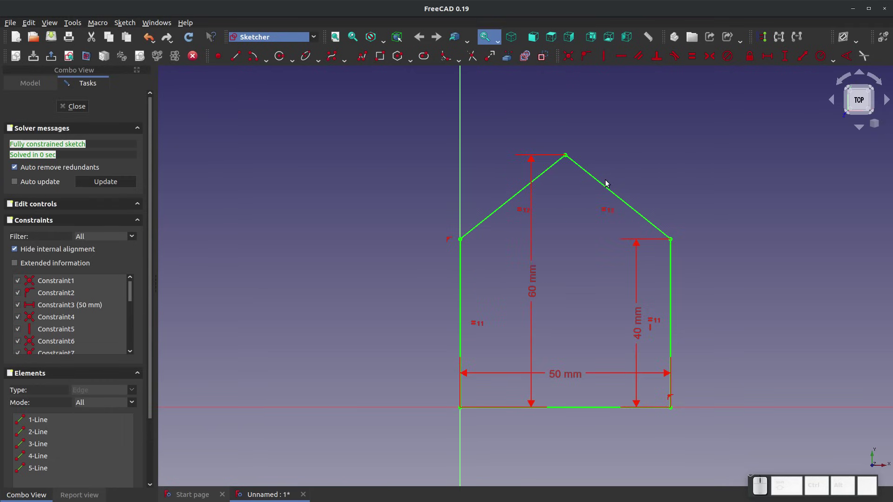
click(603, 188)
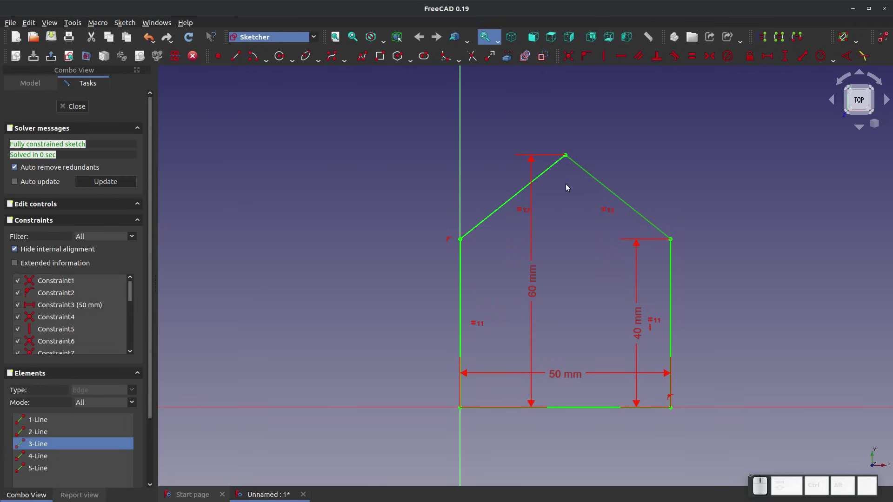
key(Delete)
click(519, 196)
key(Delete)
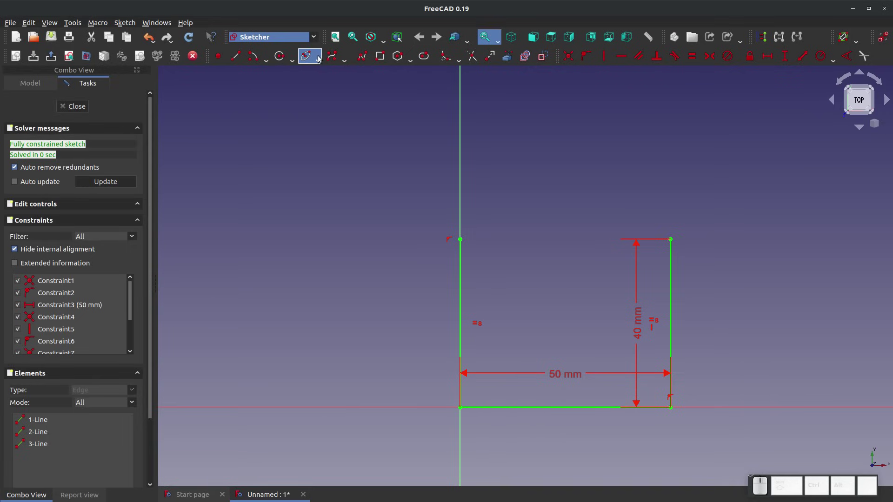
Draw a centre-based arc over the open outline, starting at the left wall's upper end and finishing at the right wall's upper end
click(250, 58)
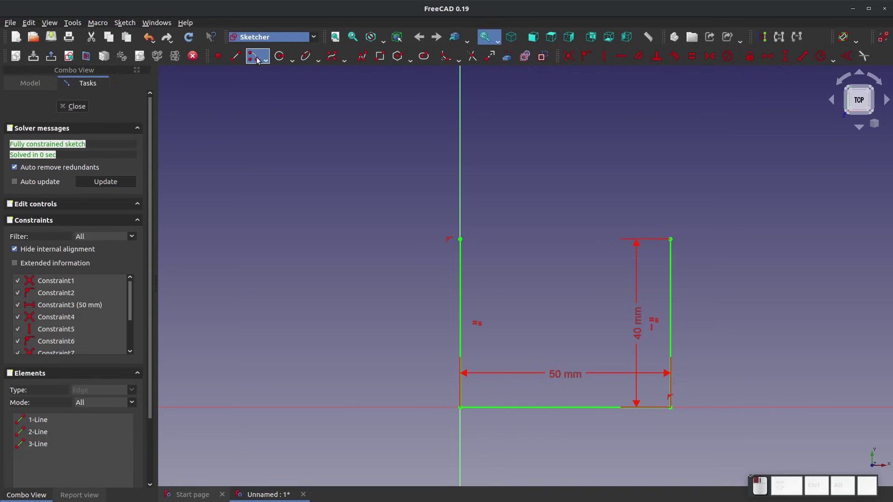
click(563, 237)
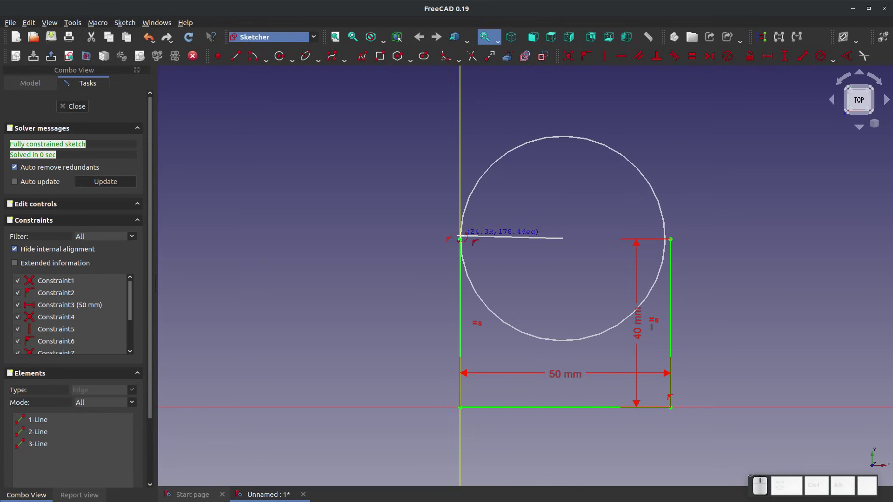
click(460, 239)
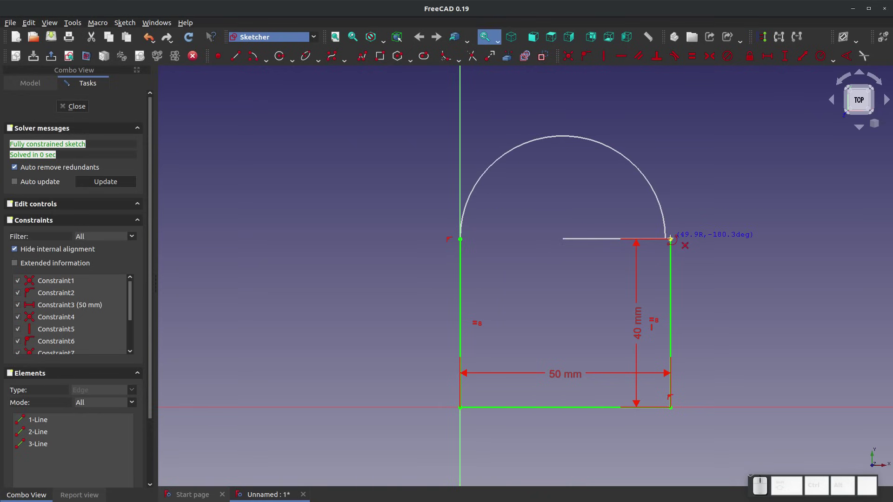
click(670, 239)
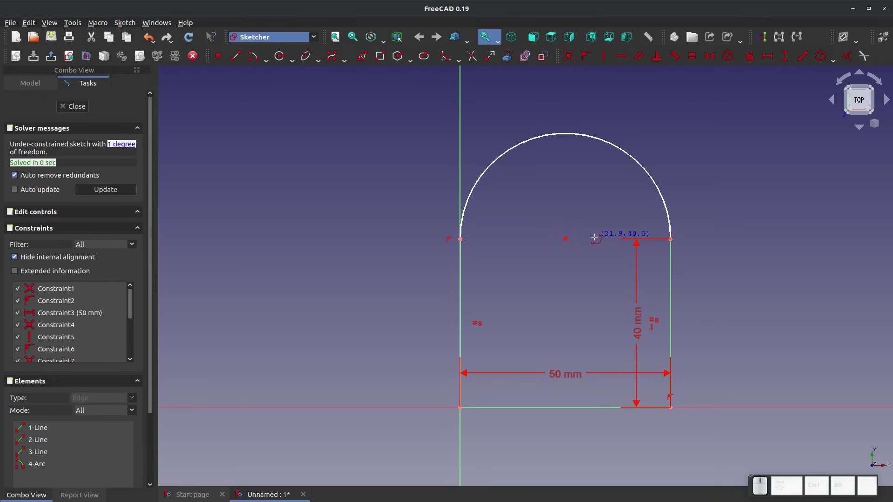
key(Escape)
Shift the arc's centre slightly upward, and delete the arc
drag(565, 240, 621, 234)
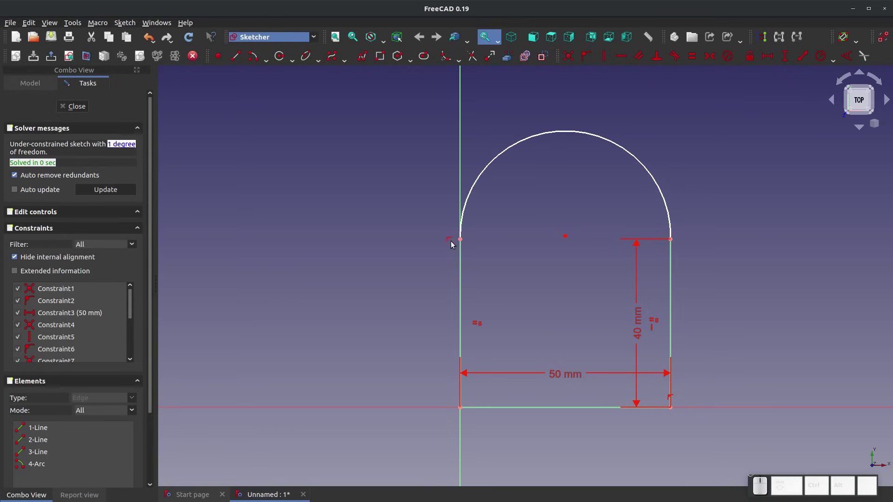
click(484, 171)
key(Delete)
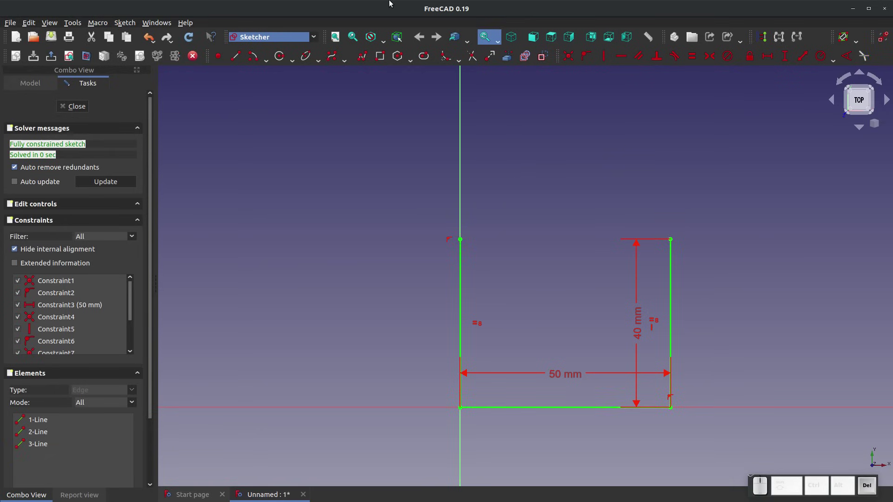
Draw a smaller arc centred between the walls, with both endpoints left detached just inside the wall tops
click(253, 56)
click(561, 245)
click(482, 242)
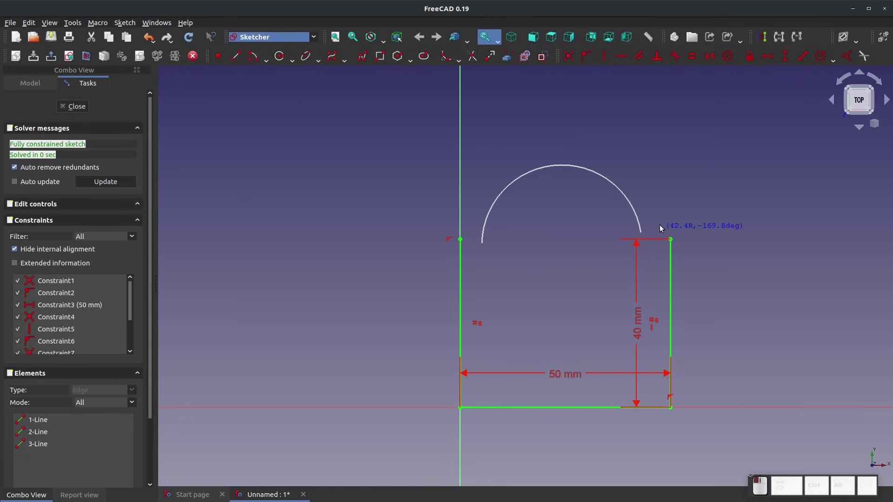
click(641, 233)
click(586, 56)
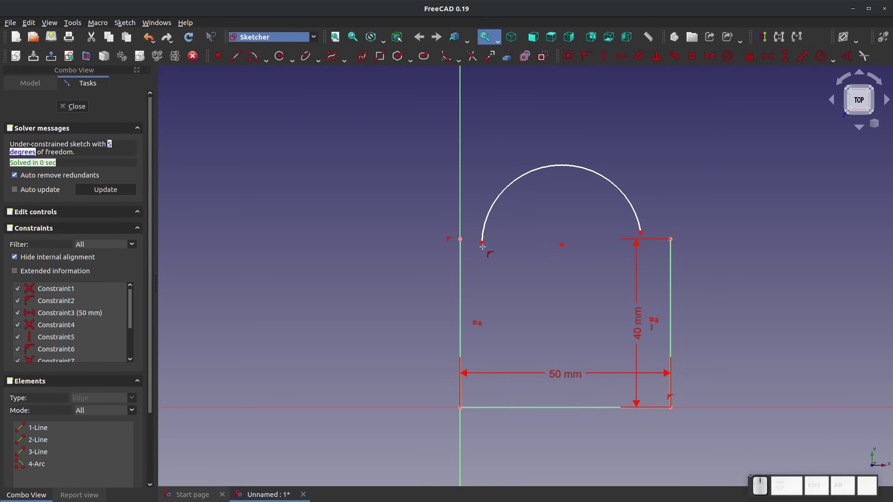
key(Escape)
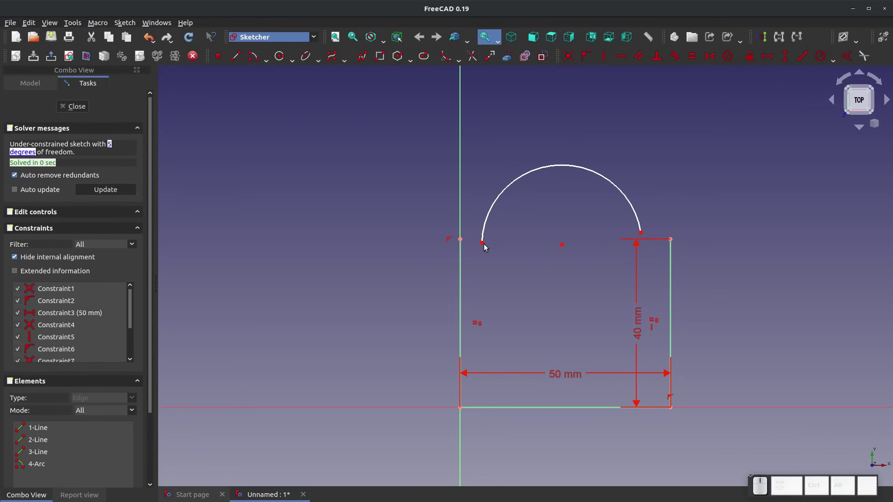
Make the arc's two endpoints coincident with the upper ends of the left and right walls
click(568, 59)
click(482, 243)
click(460, 239)
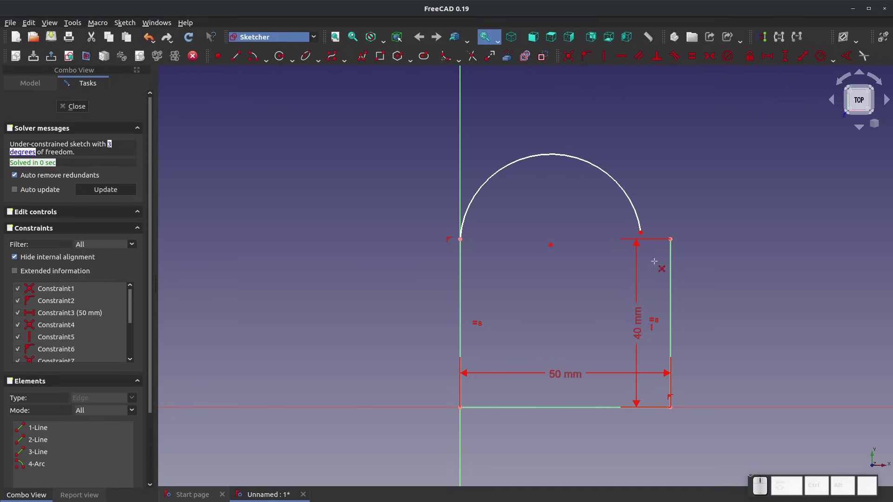
click(641, 232)
click(670, 239)
right_click(676, 245)
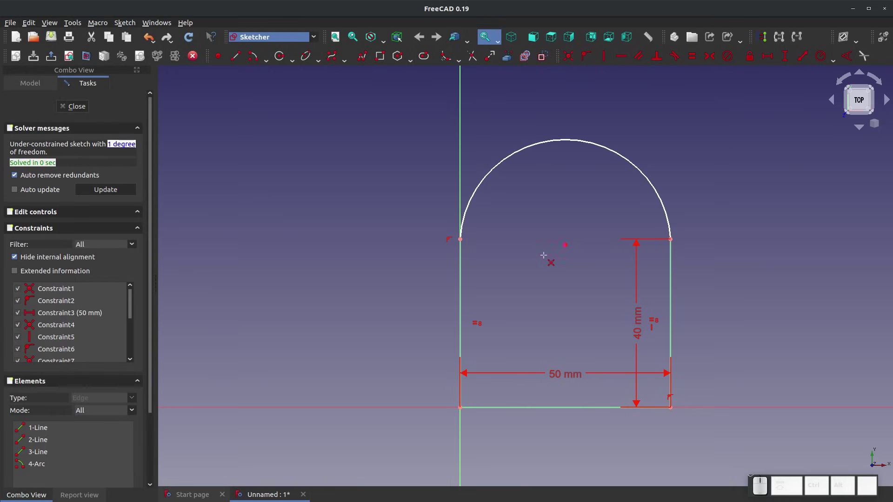
Test the arc's remaining freedom by moving its centre far below and slightly above the level of the wall tops
mouse_move(566, 247)
mouse_down()
mouse_move(579, 359)
mouse_move(580, 84)
mouse_move(578, 367)
mouse_move(579, 159)
mouse_move(554, 344)
mouse_move(565, 252)
mouse_up()
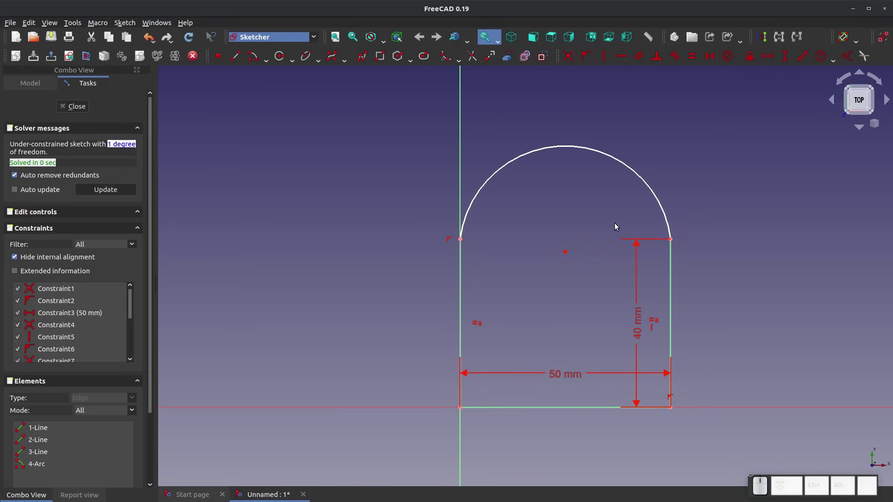
click(642, 184)
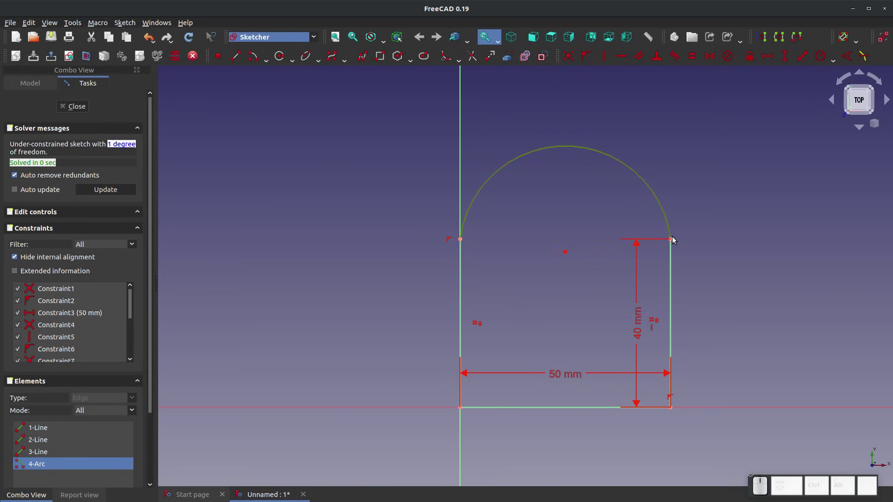
scroll(671, 261, down, 3)
scroll(671, 253, up, 6)
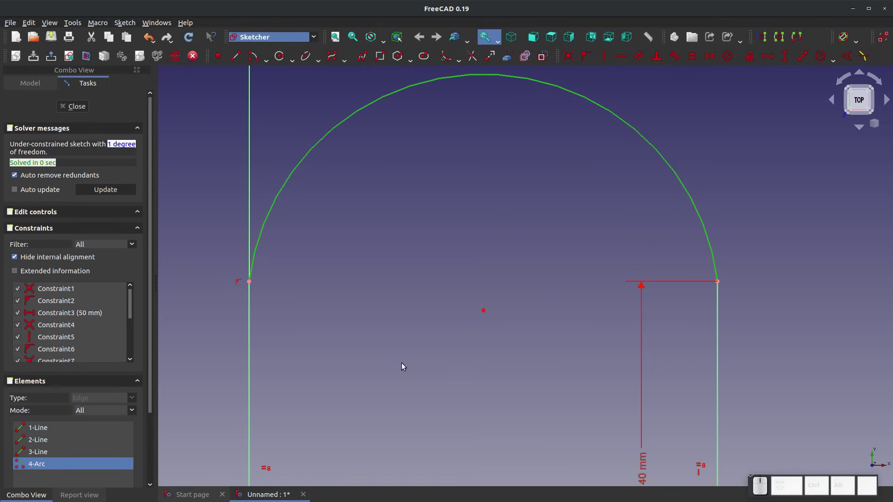
click(483, 311)
drag(483, 309, 484, 476)
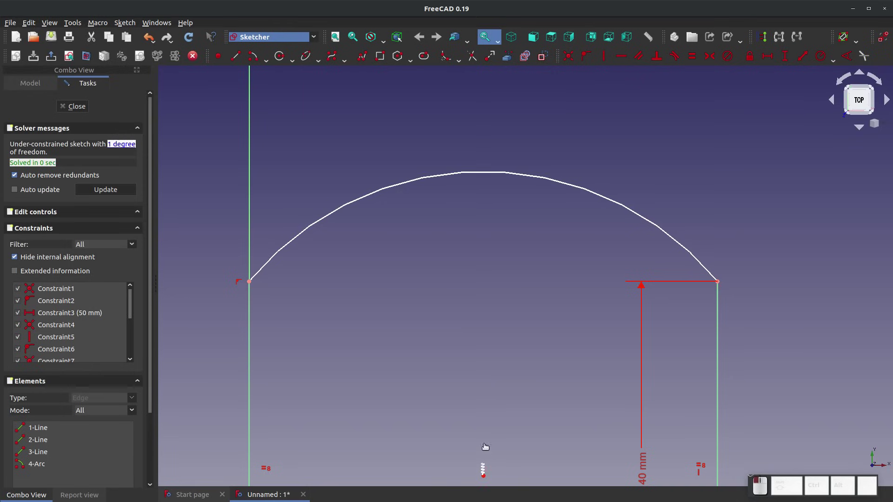
drag(484, 477, 483, 265)
Constrain the arc tangent to the right side wall
click(713, 231)
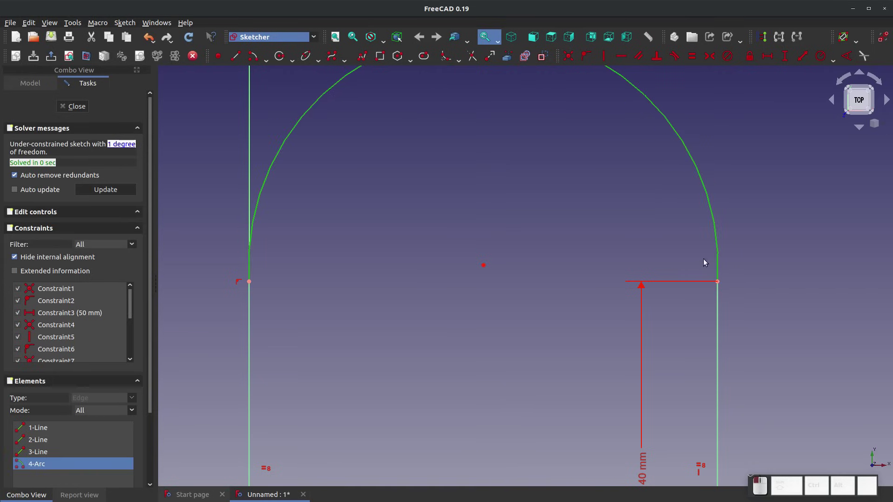
click(716, 356)
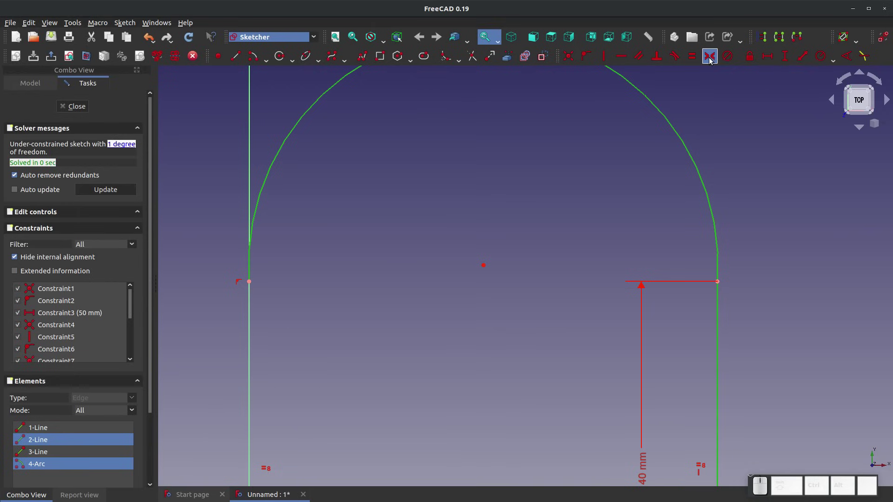
click(675, 57)
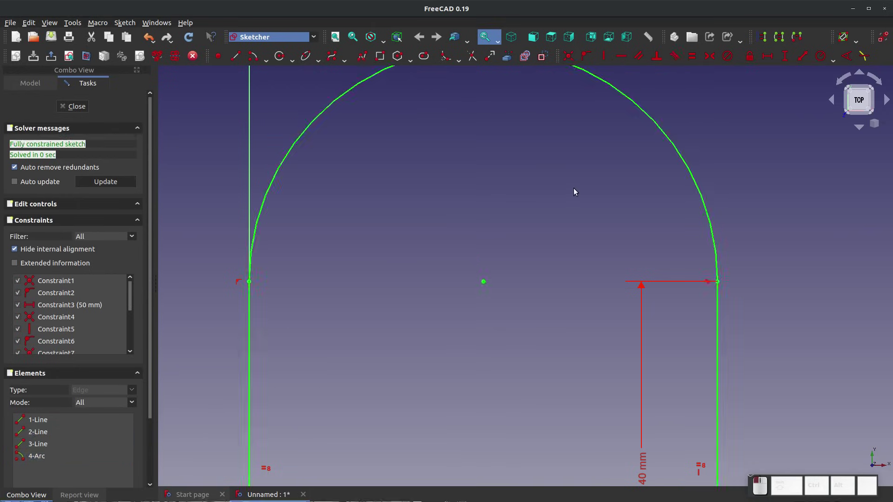
click(539, 275)
Undo the tangent constraint and move the arc's centre well below the wall tops
scroll(545, 297, down, 3)
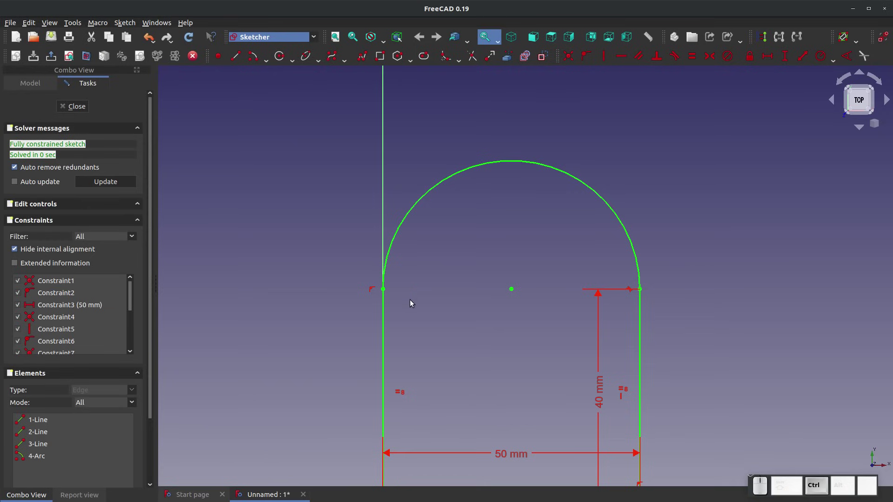
key(ctrl+z)
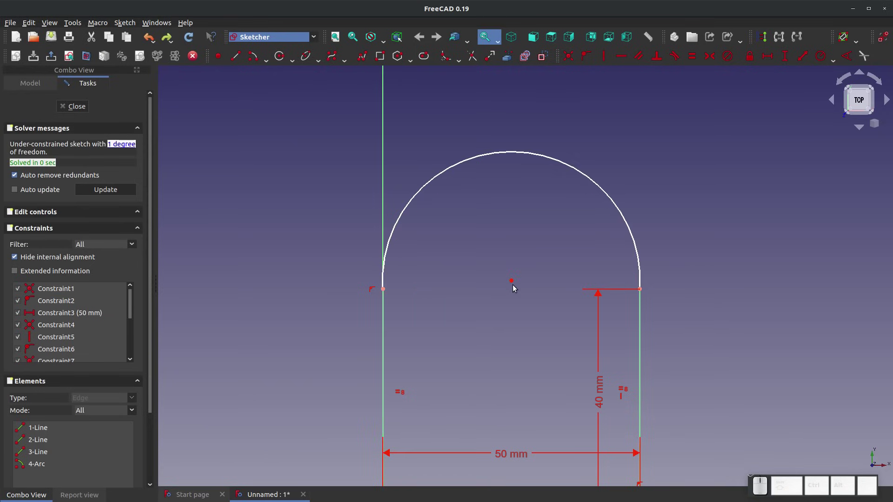
drag(512, 284, 512, 360)
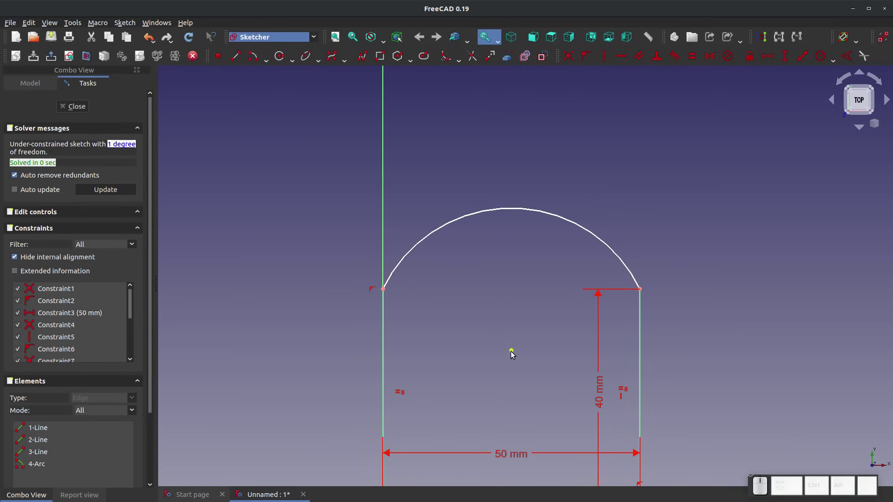
Constrain the arc's centre horizontally level with the right wall's upper endpoint
click(511, 351)
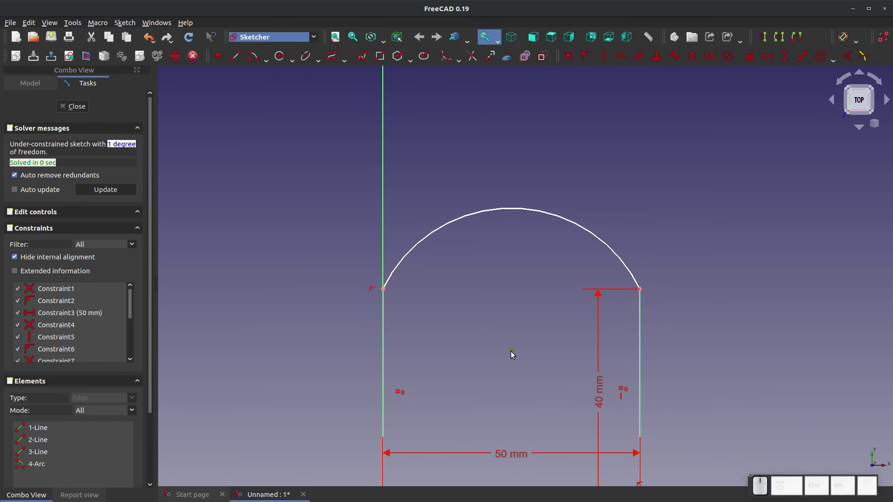
click(640, 289)
click(622, 57)
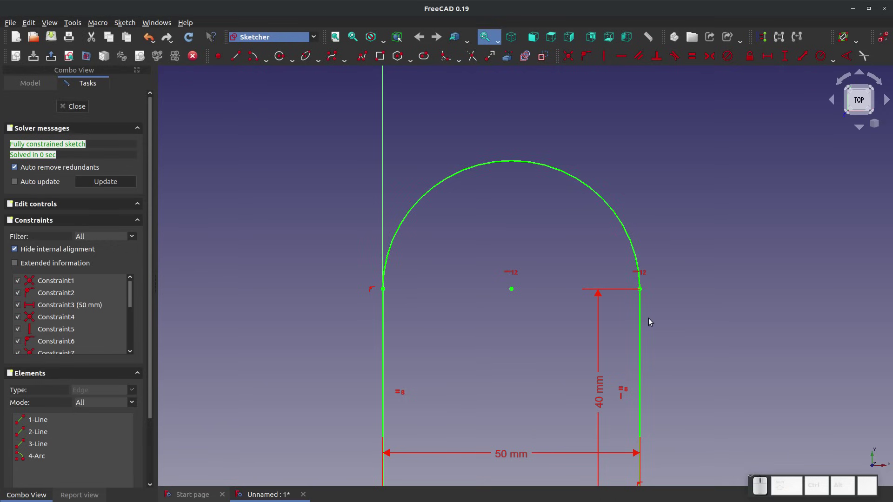
Delete the horizontal constraint on the arc's centre and move the centre slightly below the wall tops
click(511, 274)
click(508, 277)
key(Delete)
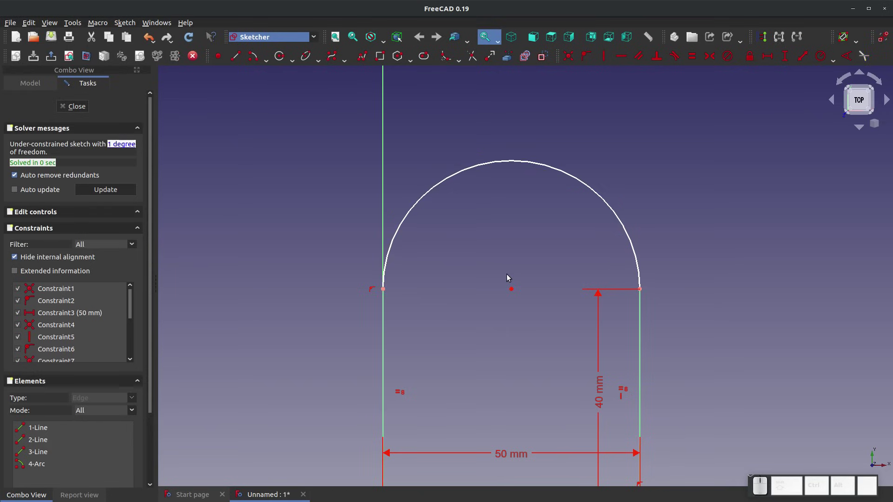
drag(512, 290, 564, 299)
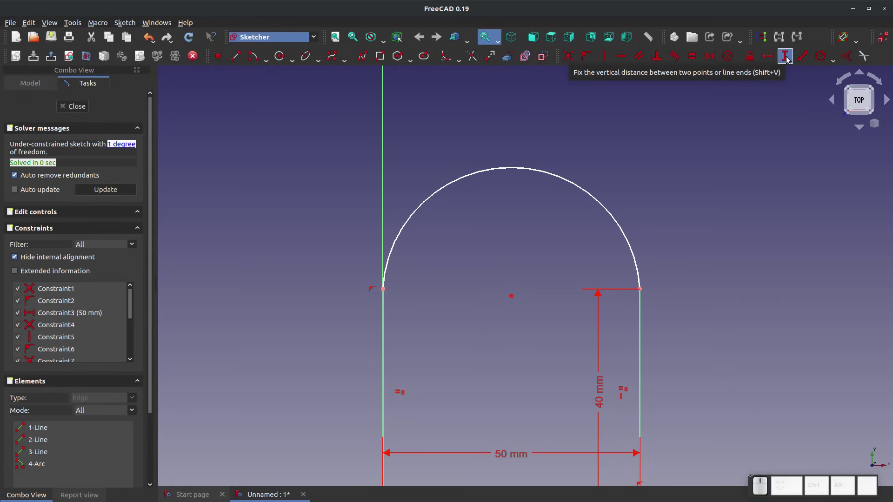
click(511, 297)
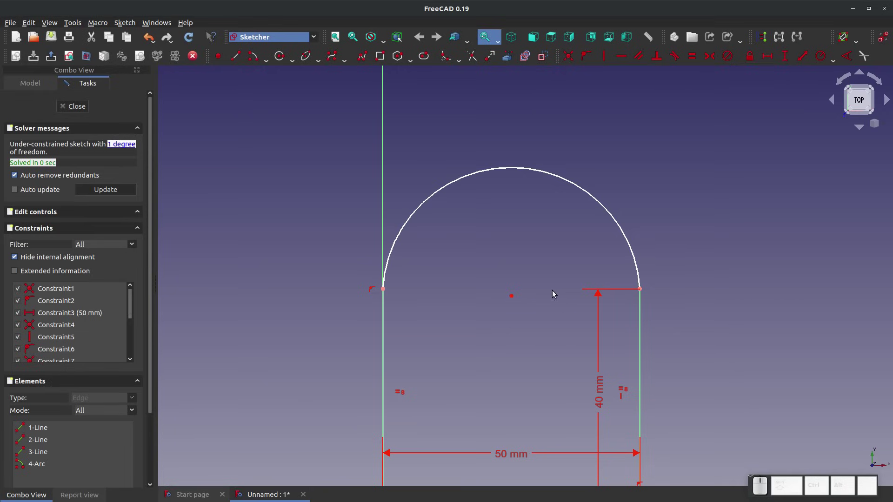
Constrain the arc's centre to a vertical distance of 20 mm above the origin
click(791, 60)
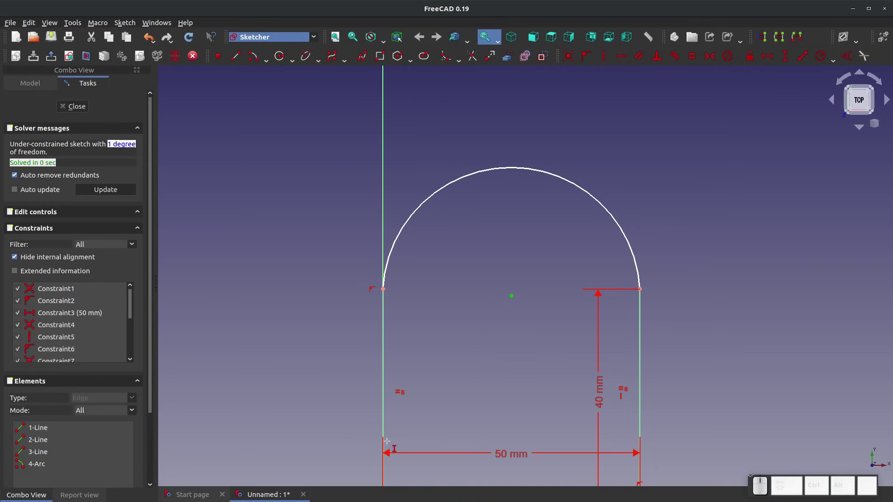
scroll(443, 319, down, 2)
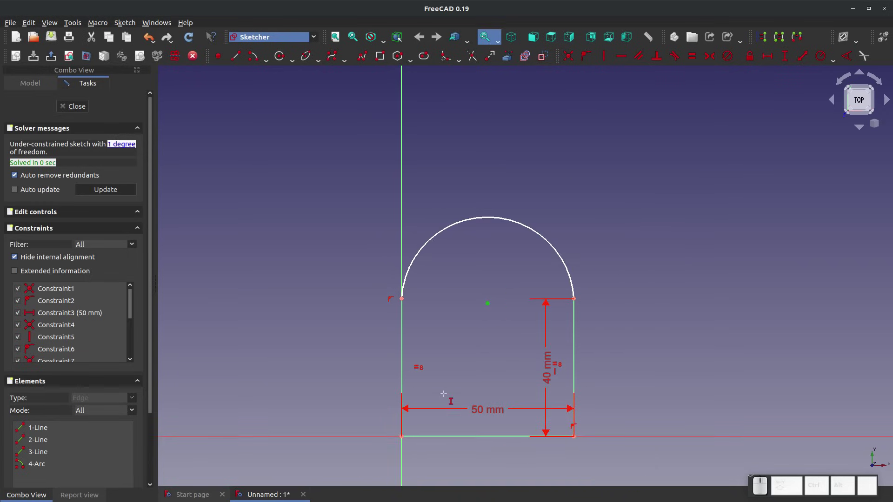
click(401, 436)
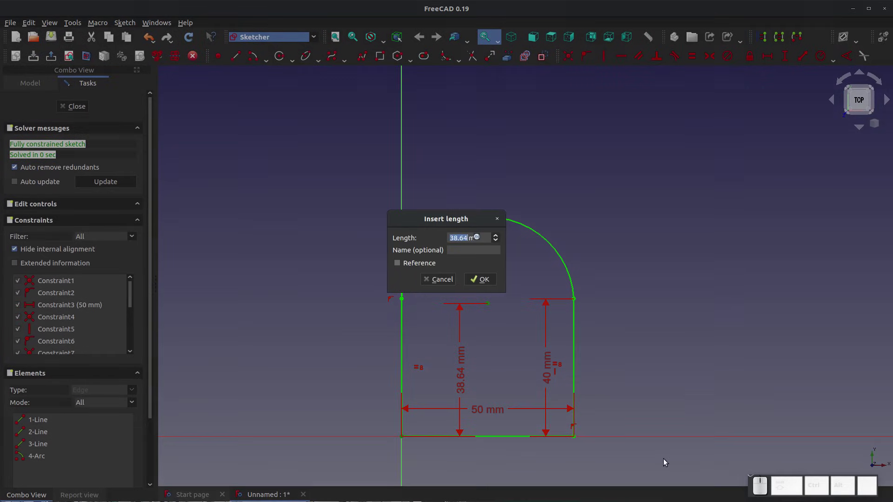
text(20)
key(Return)
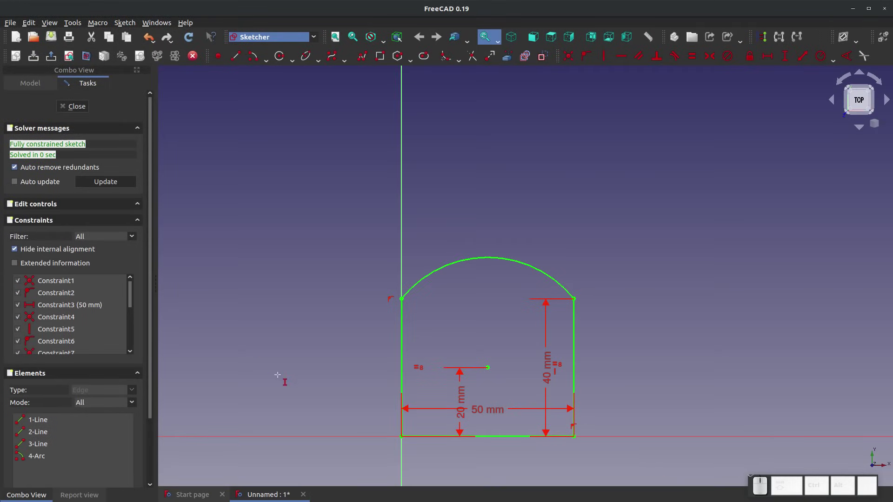
key(Escape)
Delete the 20 mm vertical dimension on the arc's centre, and delete the arc itself
click(458, 403)
key(Delete)
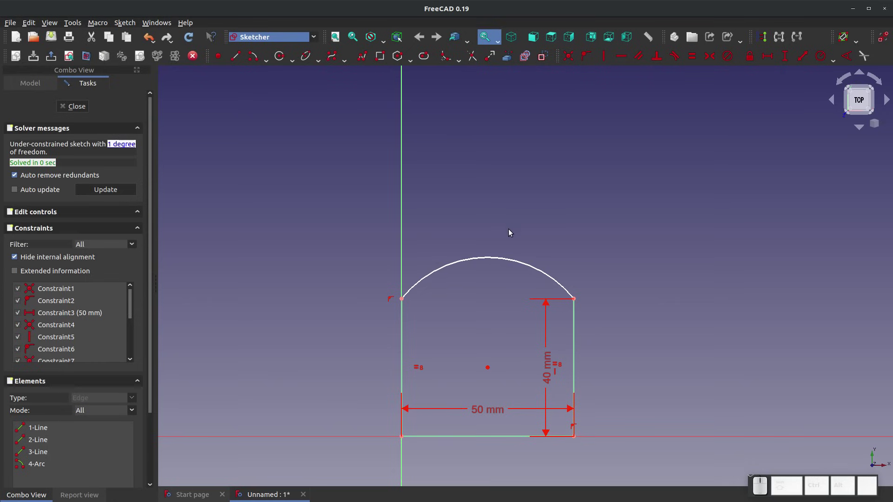
click(483, 259)
key(Delete)
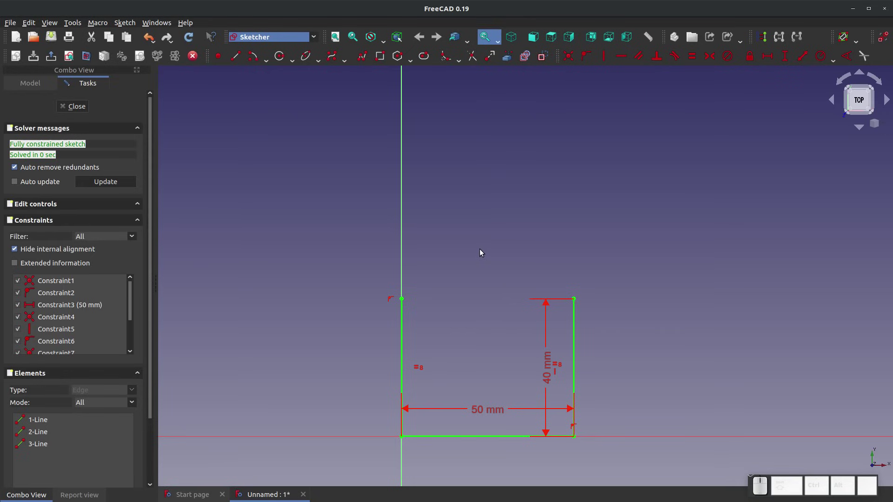
Draw two connected roof lines from the left wall's upper endpoint to a central apex and down to the right wall's upper endpoint
click(236, 56)
click(402, 299)
click(486, 185)
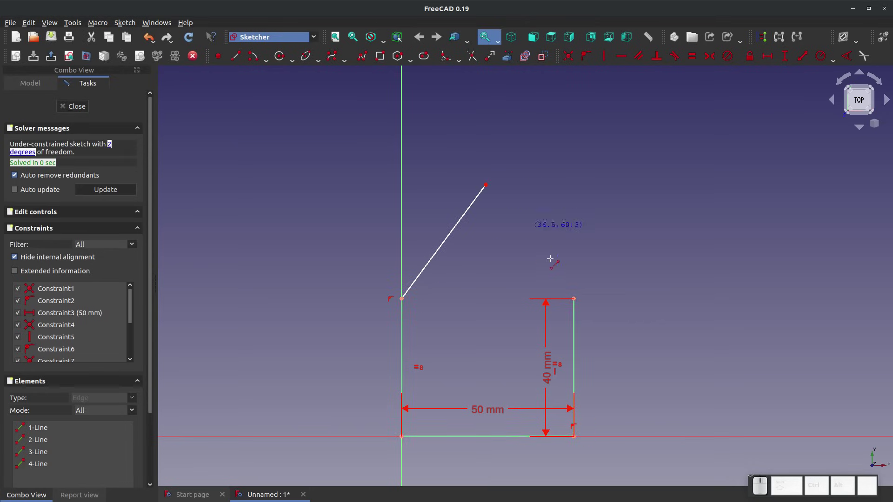
click(486, 186)
click(574, 298)
key(Escape)
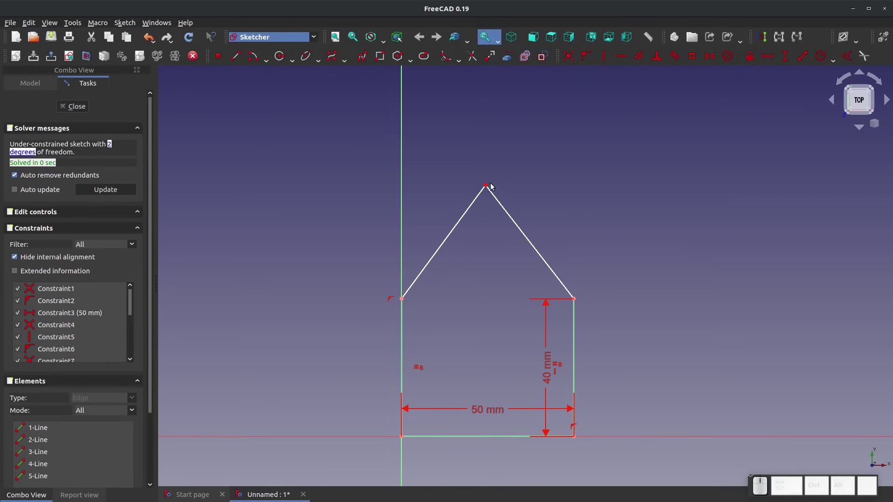
Move the roof's apex higher and slightly towards the left wall
drag(486, 186, 478, 157)
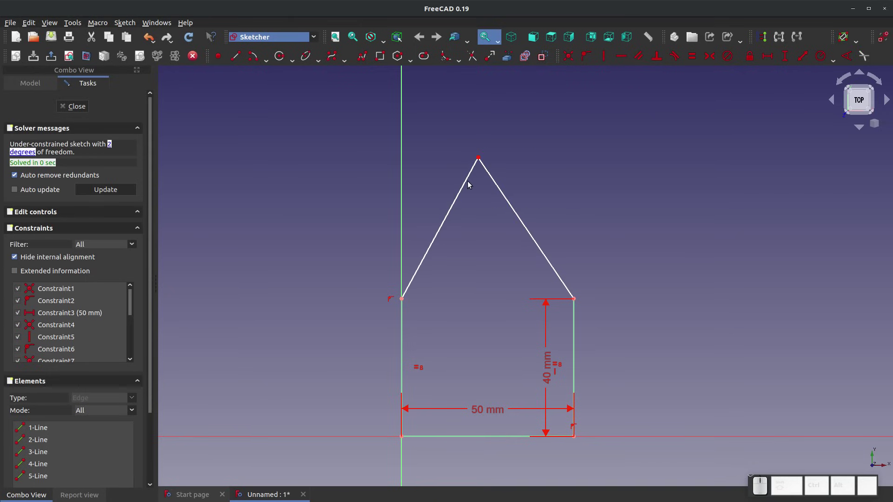
click(466, 186)
click(499, 191)
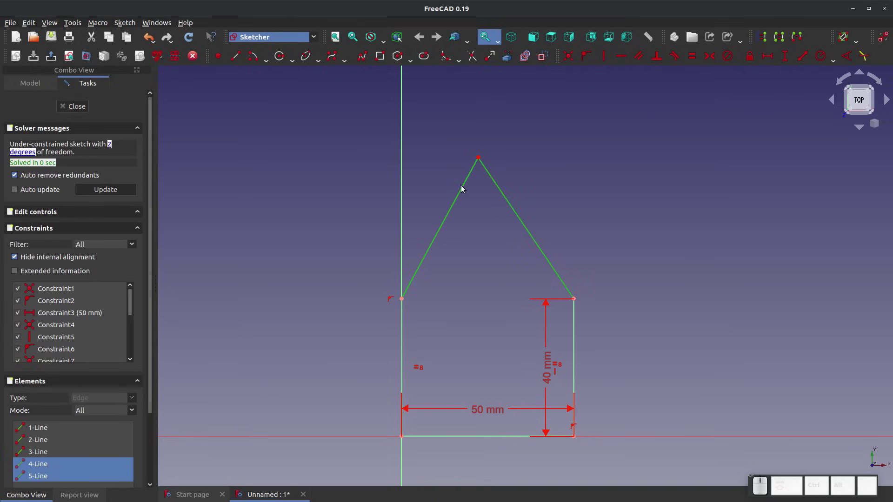
click(482, 228)
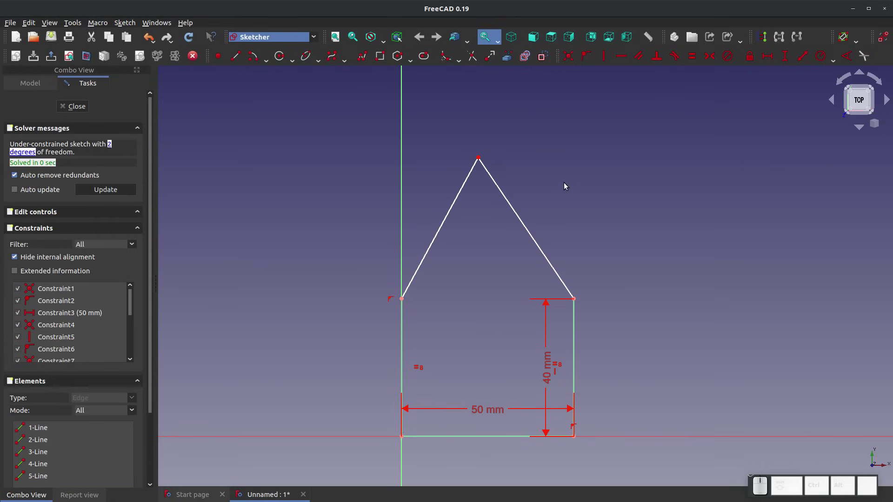
Constrain the two sloped roof lines perpendicular to each other
click(657, 58)
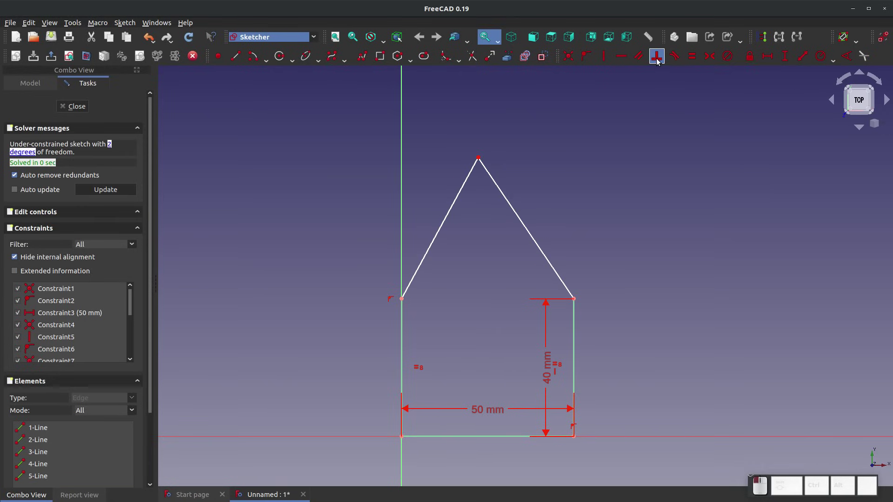
click(462, 184)
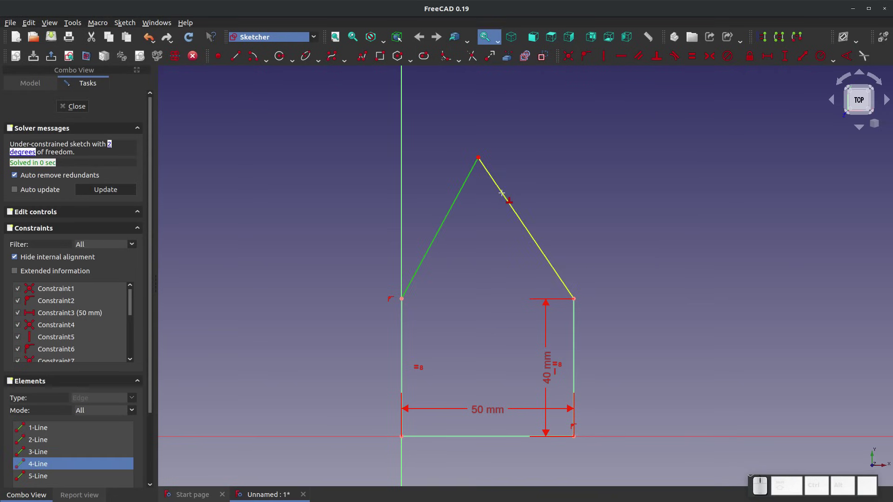
click(505, 197)
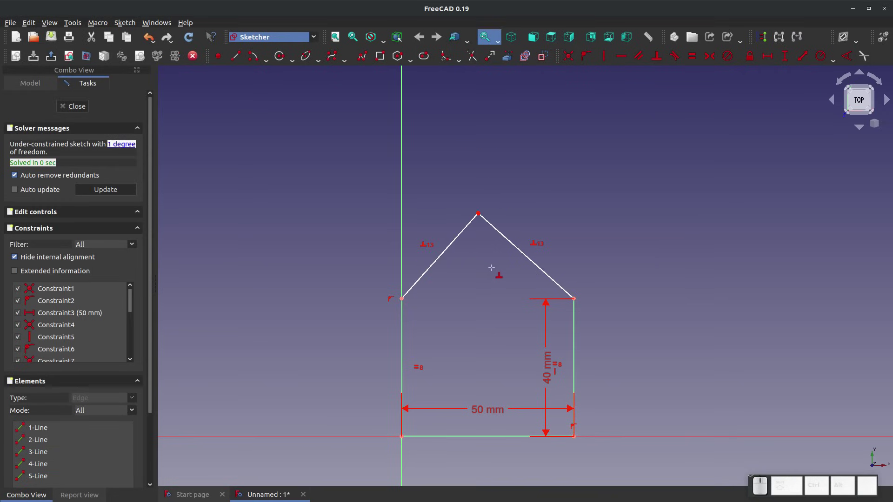
key(Escape)
Move the roof's apex back and forth between the walls to test the perpendicular constraint
drag(477, 217, 503, 249)
drag(494, 217, 457, 91)
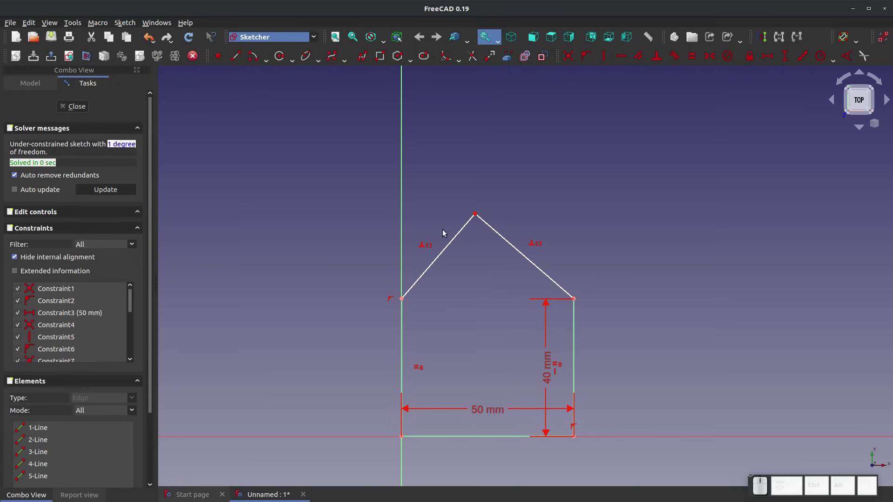
mouse_move(470, 218)
mouse_down()
mouse_move(495, 237)
mouse_move(726, 166)
mouse_move(406, 254)
mouse_move(507, 93)
mouse_move(574, 129)
mouse_move(536, 129)
mouse_up()
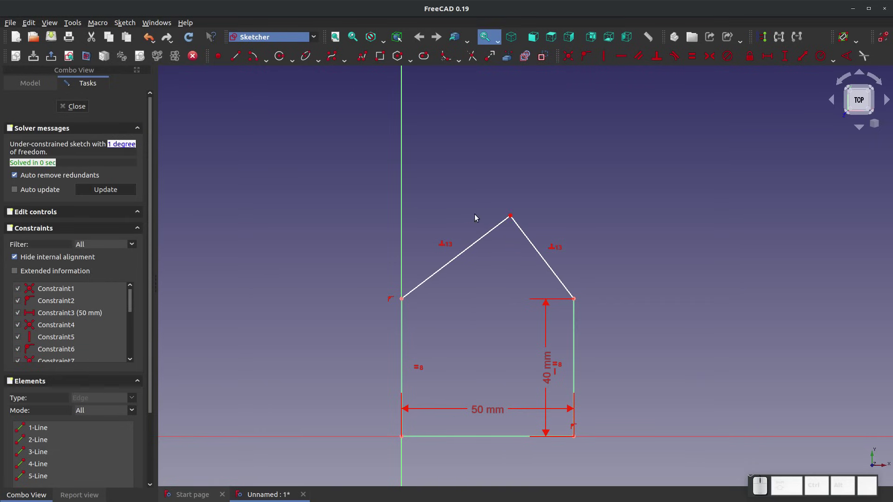
drag(510, 219, 522, 178)
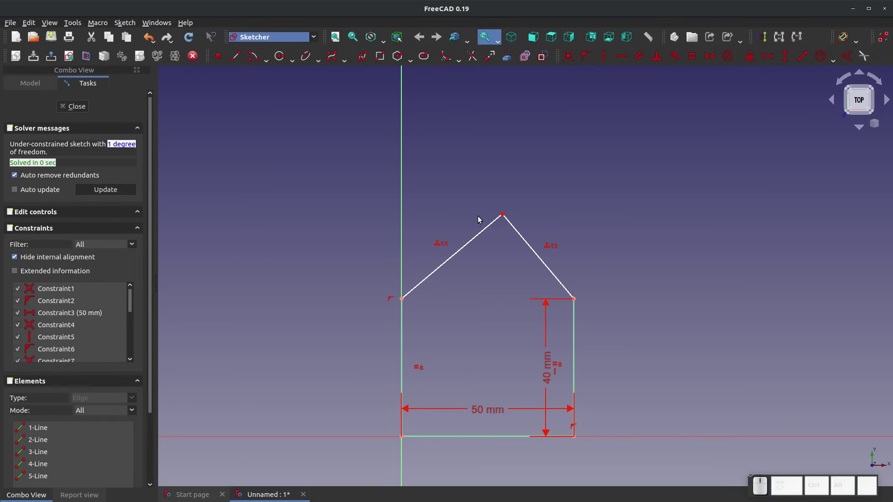
Add an equal-length constraint between the two sloped roof lines
click(692, 57)
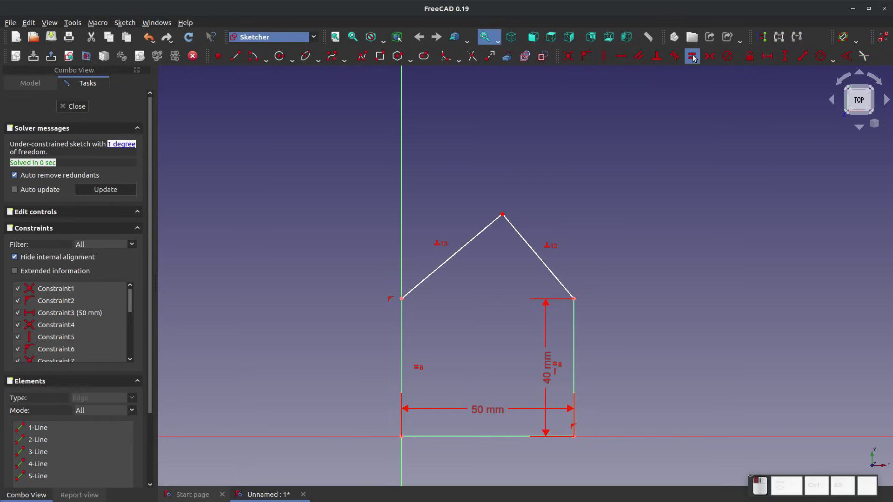
click(520, 235)
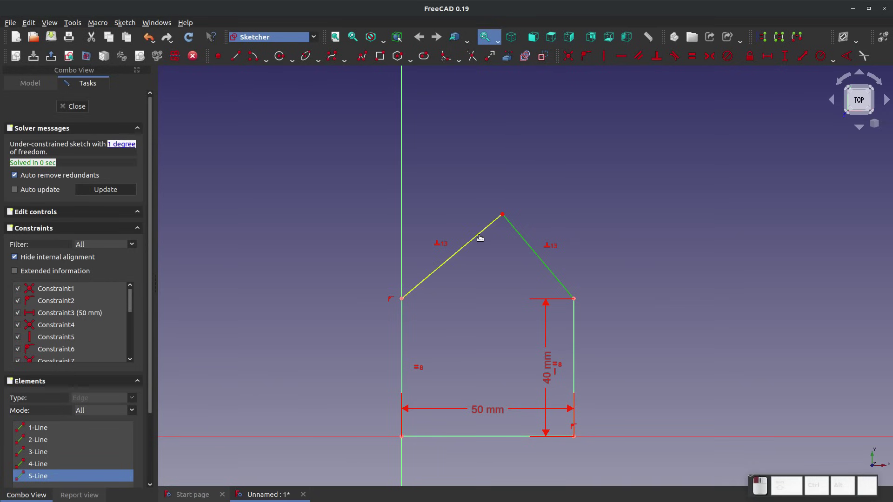
click(481, 235)
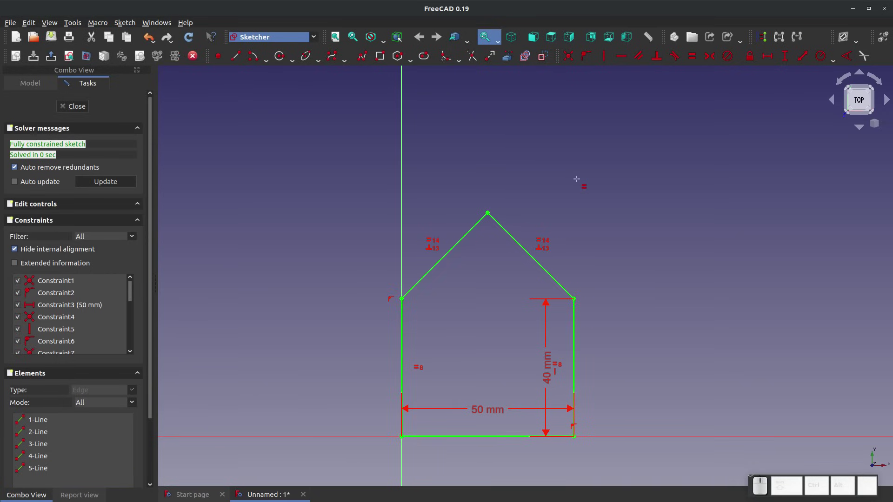
key(Escape)
Delete the roof lines' equal-length constraint, shift the apex towards the left wall, and delete their perpendicular constraint
scroll(62, 293, down, 1)
scroll(57, 309, down, 1)
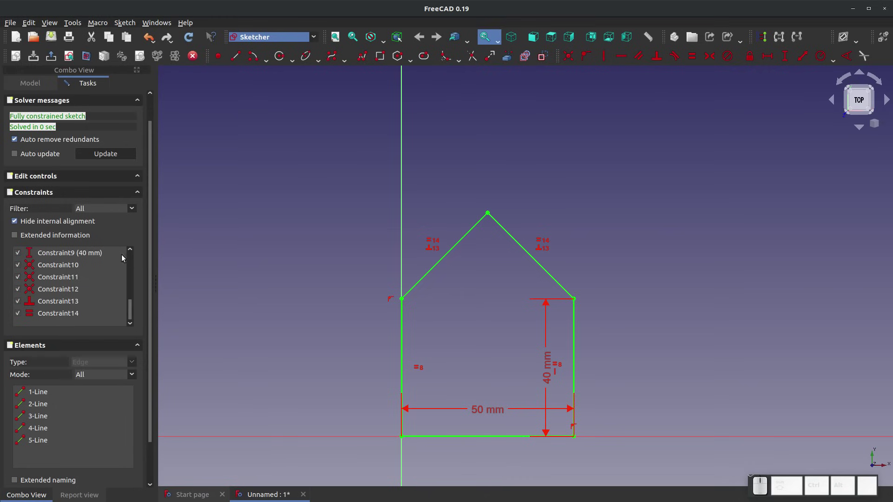
click(59, 316)
key(Delete)
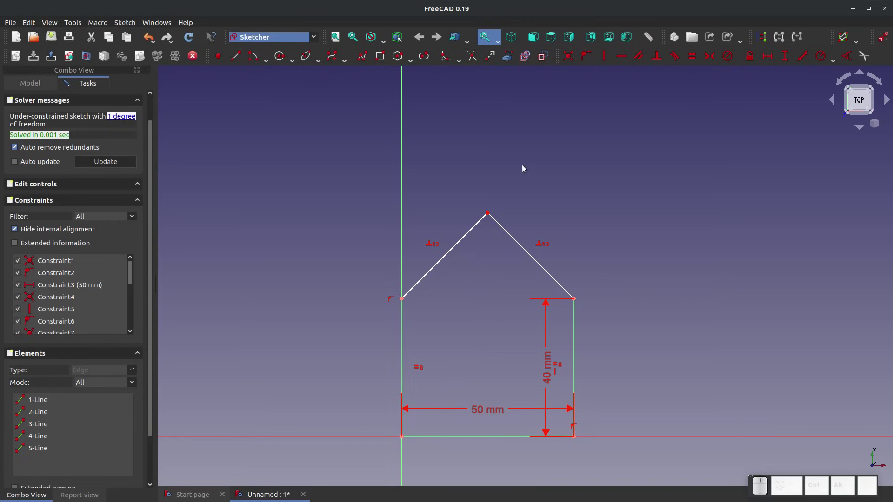
drag(491, 214, 442, 180)
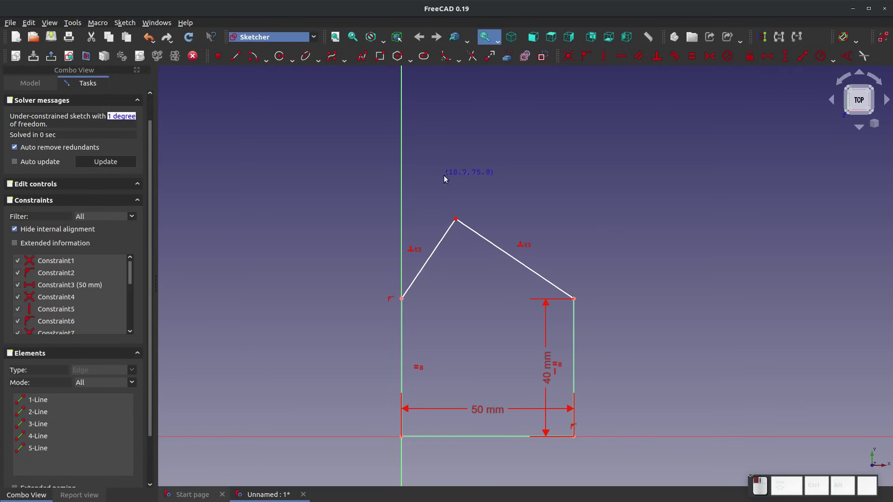
key(Delete)
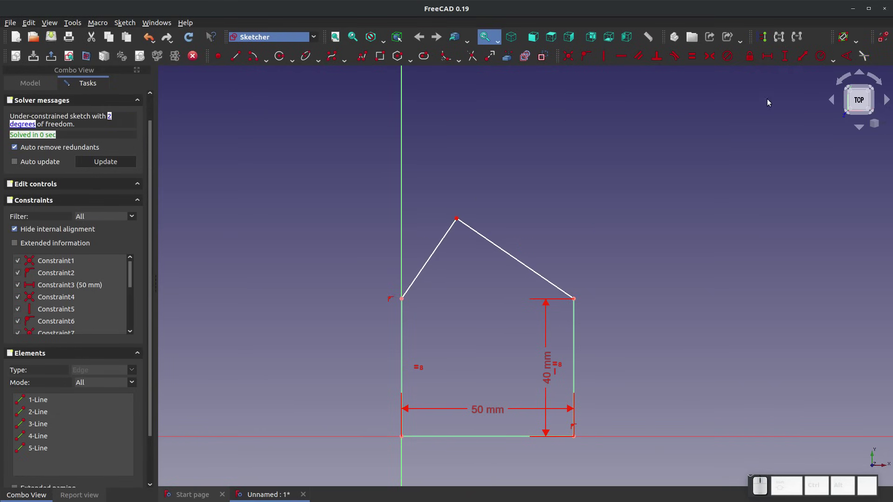
Add a 90° angle constraint between the two sloped roof lines
click(846, 56)
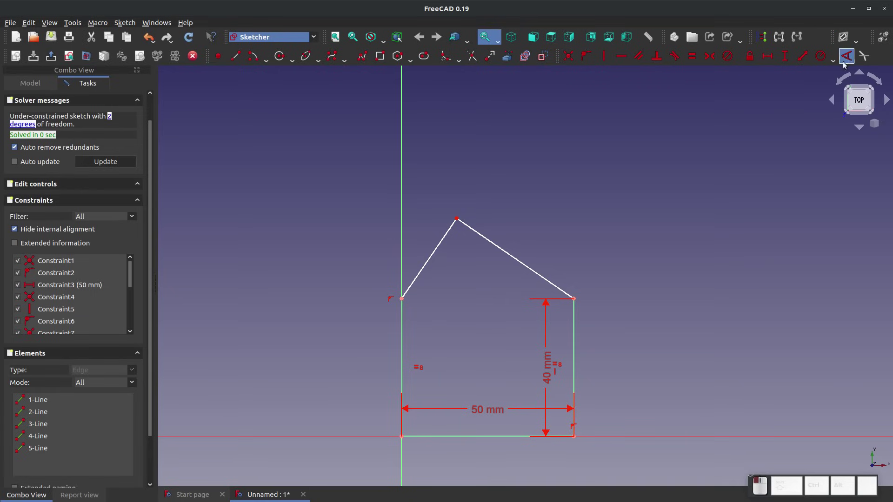
click(441, 238)
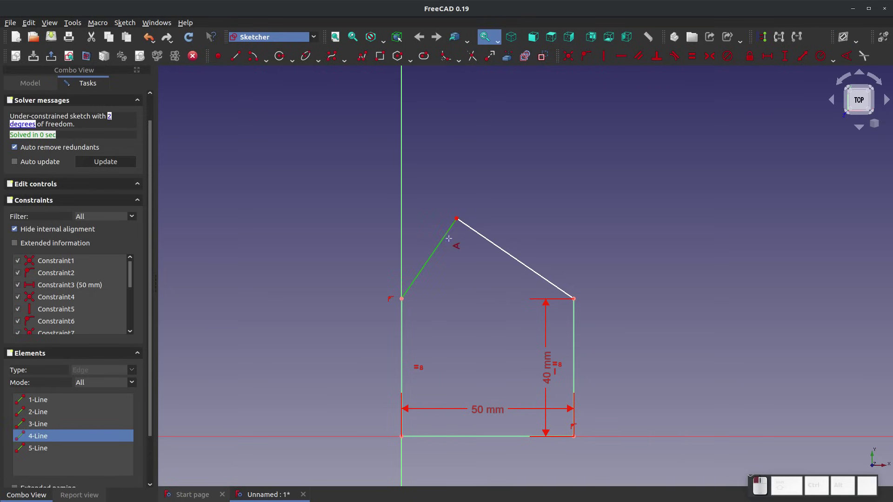
click(488, 240)
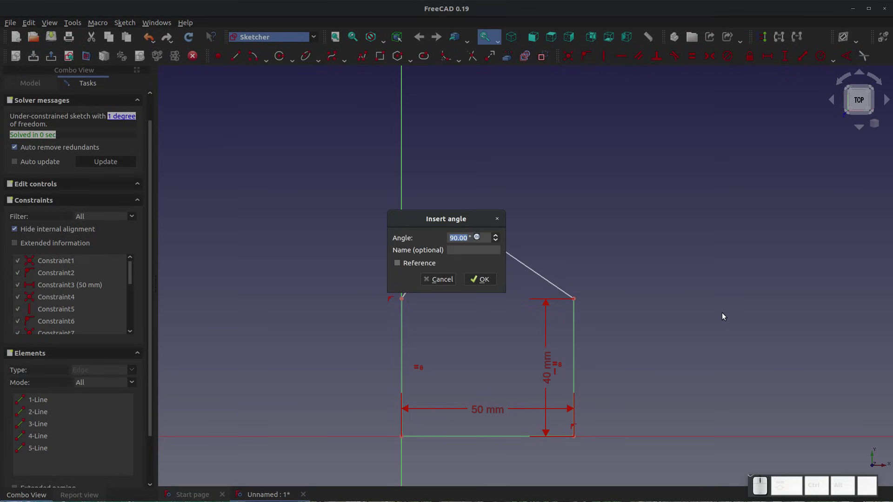
text(90)
key(Return)
key(Escape)
Move the roof's apex to about midway between the walls and constrain both sloped lines to equal length
drag(456, 219, 484, 177)
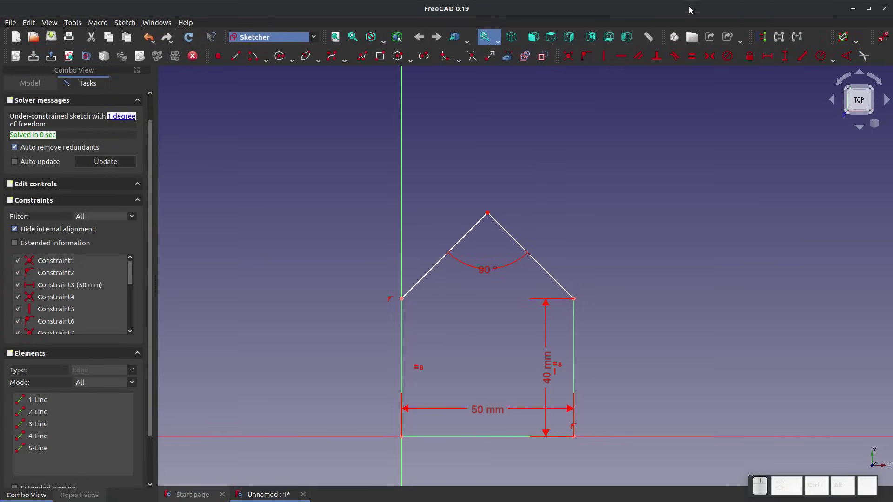
click(469, 232)
click(510, 237)
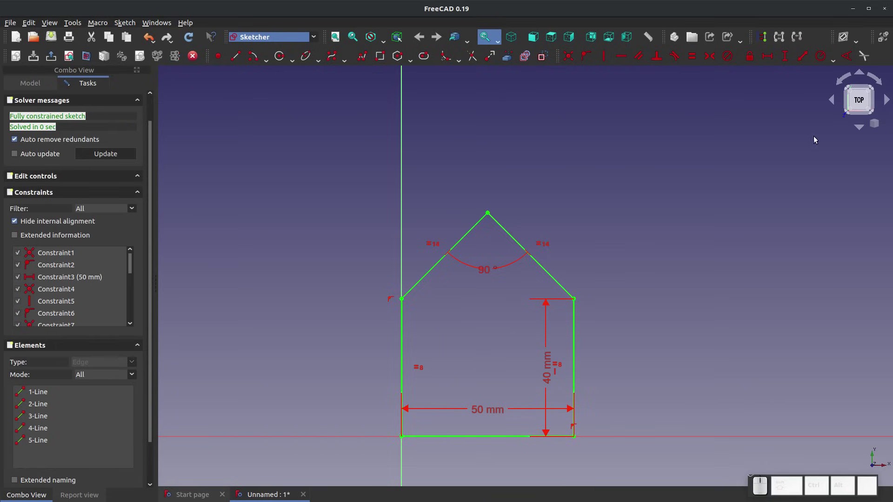
key(Escape)
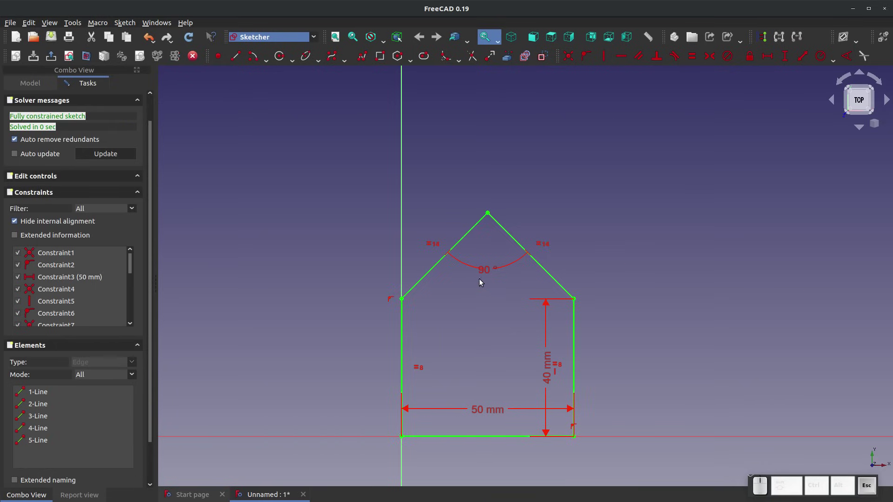
Set the angle between the two sloped roof lines to 60°
double_click(493, 269)
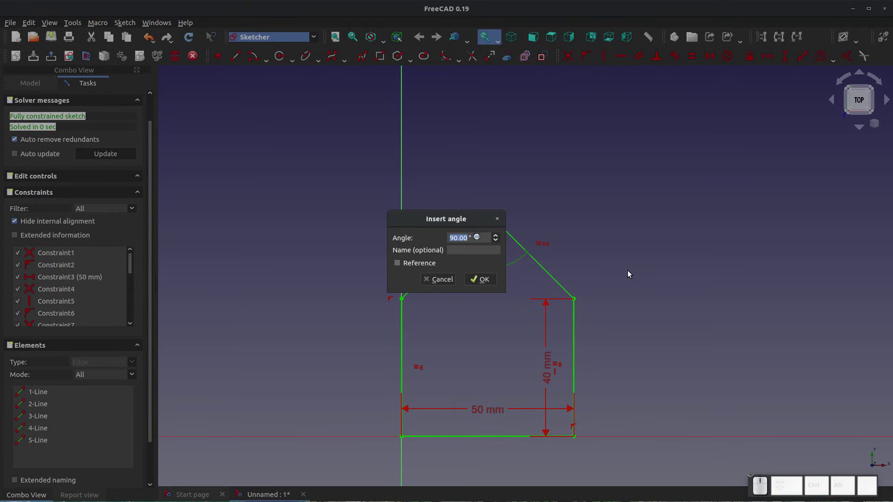
text(60)
key(Return)
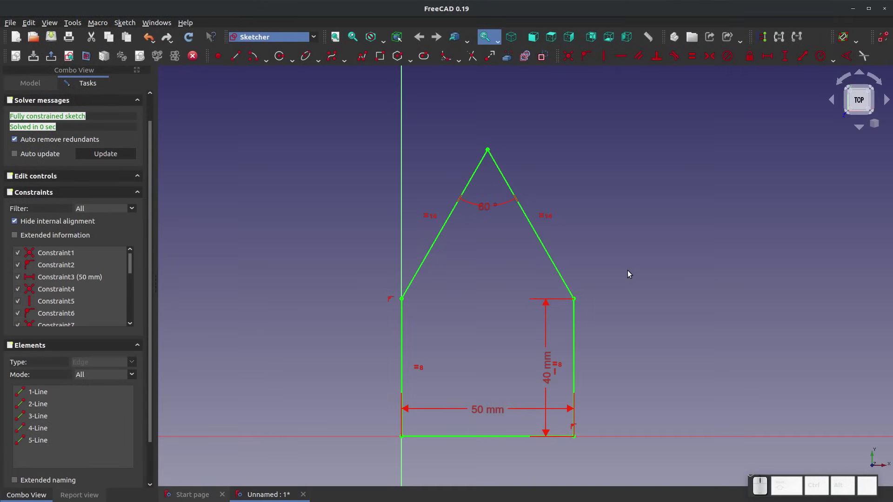
Move the roof angle's dimension label lower and set the angle to 30°
drag(489, 207, 485, 269)
double_click(484, 266)
text(30)
key(Return)
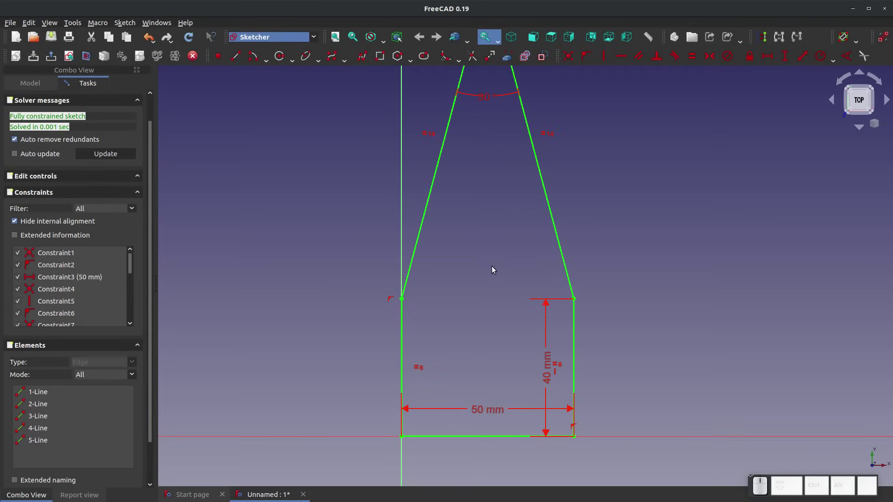
Delete the angle constraint between the two sloped roof lines and lower the apex to form a flatter roof
scroll(521, 267, down, 2)
scroll(603, 104, up, 1)
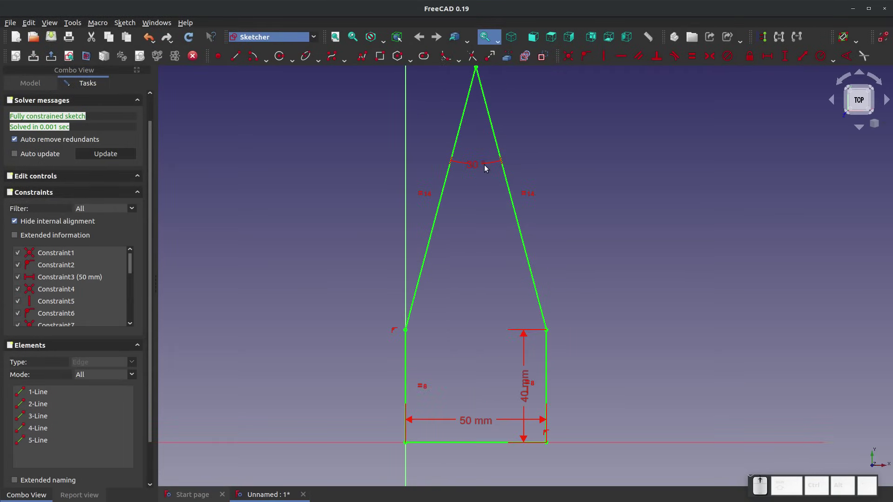
click(471, 171)
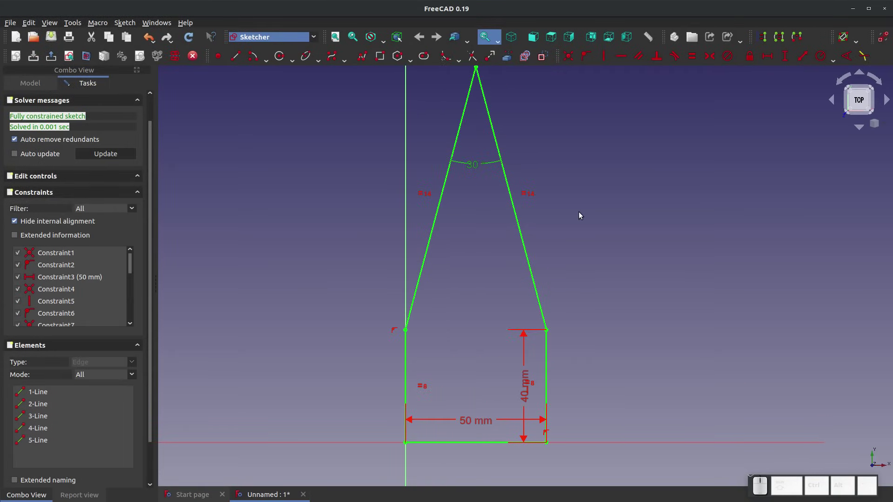
key(Delete)
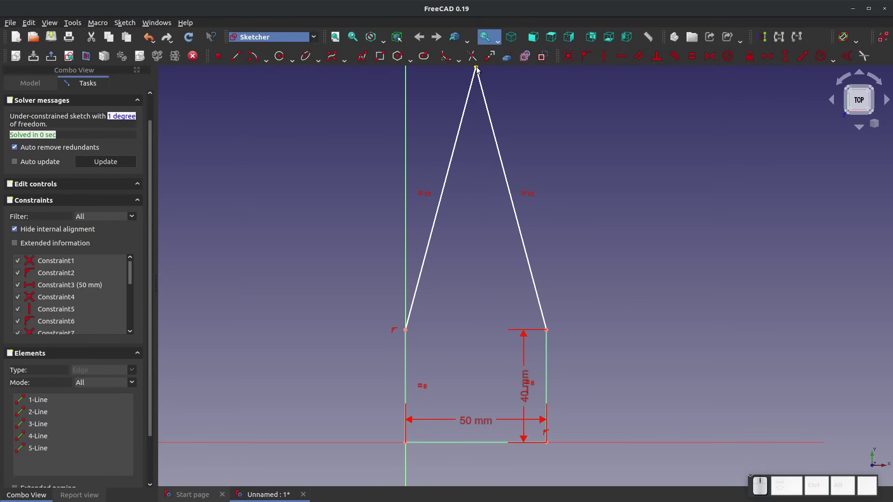
drag(475, 70, 457, 222)
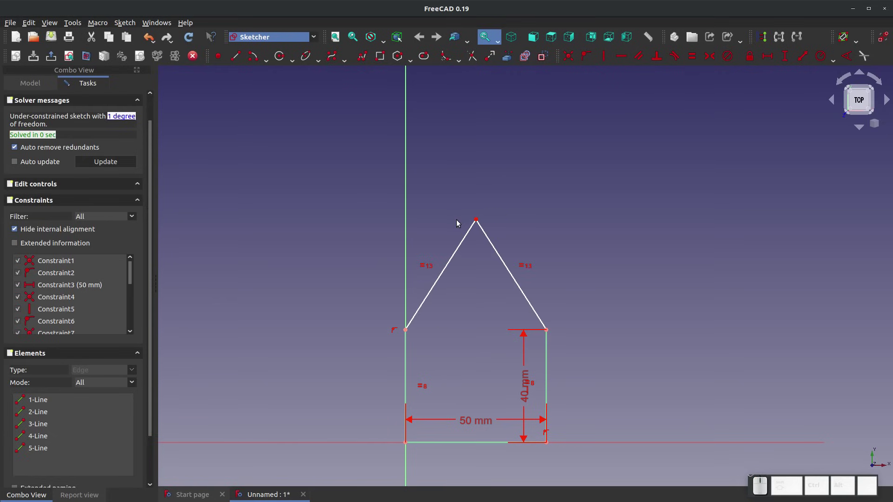
mouse_move(230, 155)
mouse_down()
mouse_move(647, 488)
mouse_move(643, 500)
mouse_up()
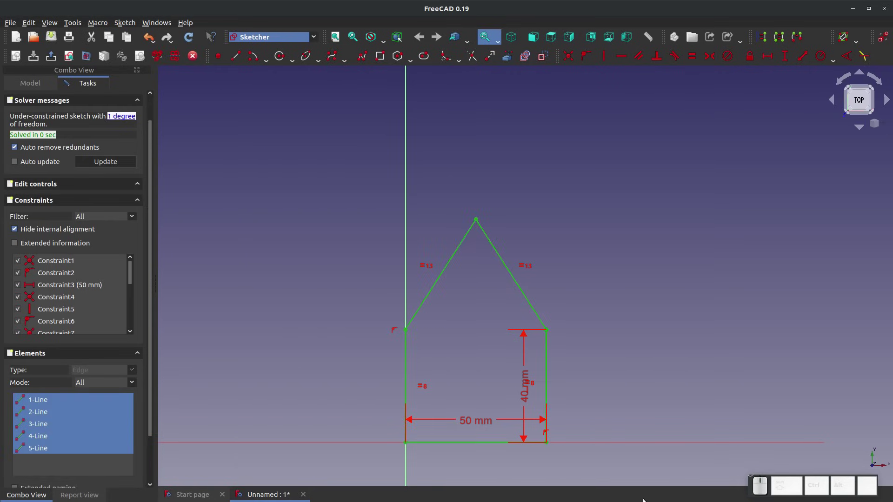
scroll(551, 200, down, 2)
click(192, 495)
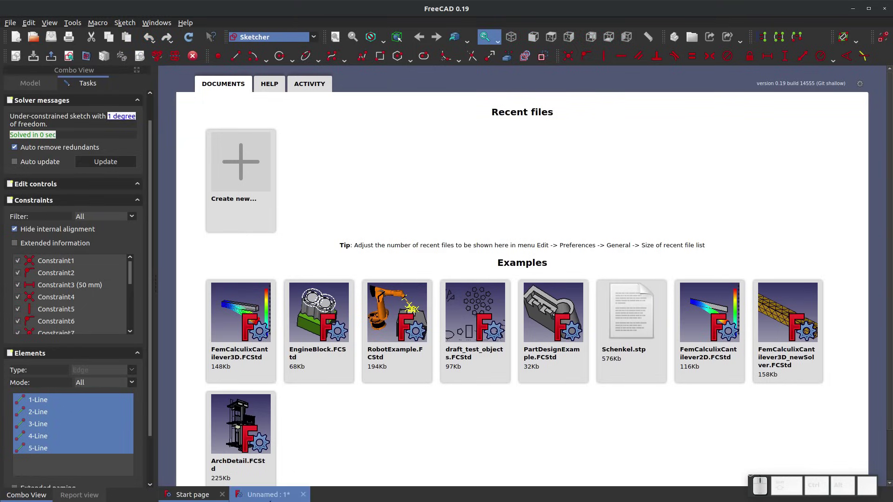
click(274, 494)
scroll(576, 264, up, 3)
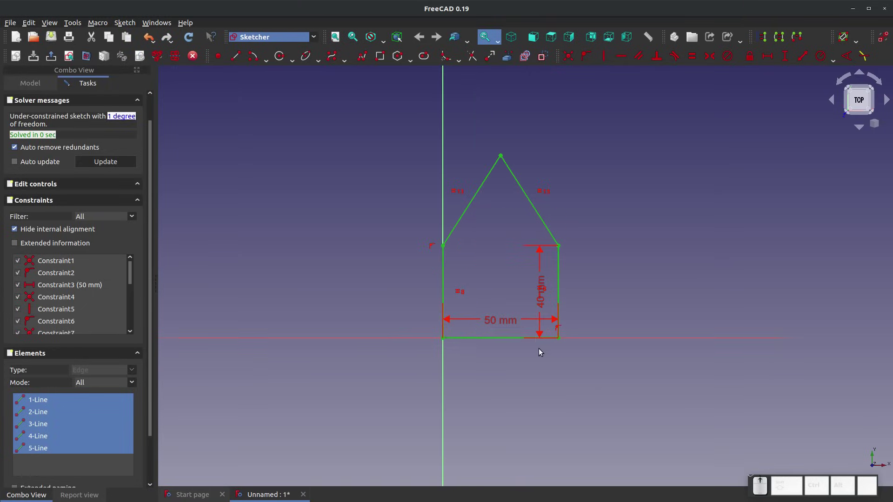
click(188, 495)
click(268, 494)
click(185, 497)
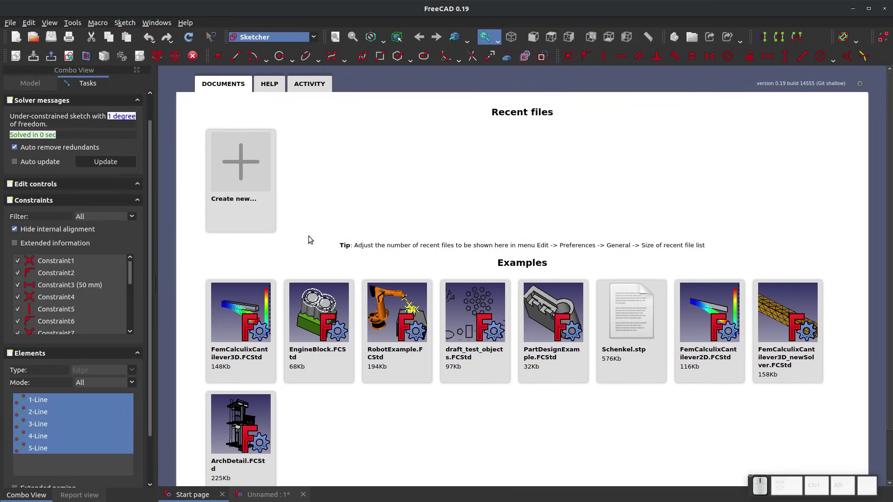
click(266, 496)
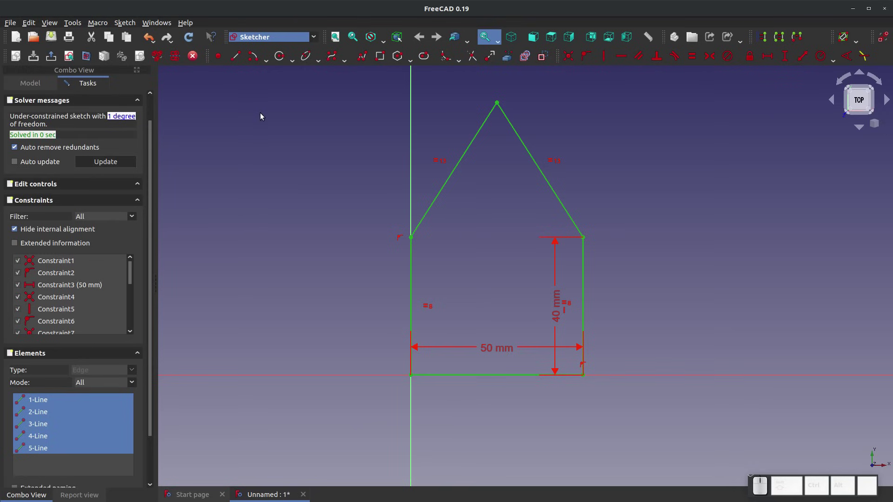
Delete the entire house outline and all its constraints from the sketch
mouse_move(251, 103)
mouse_down()
mouse_move(702, 413)
mouse_move(715, 434)
mouse_up()
key(Delete)
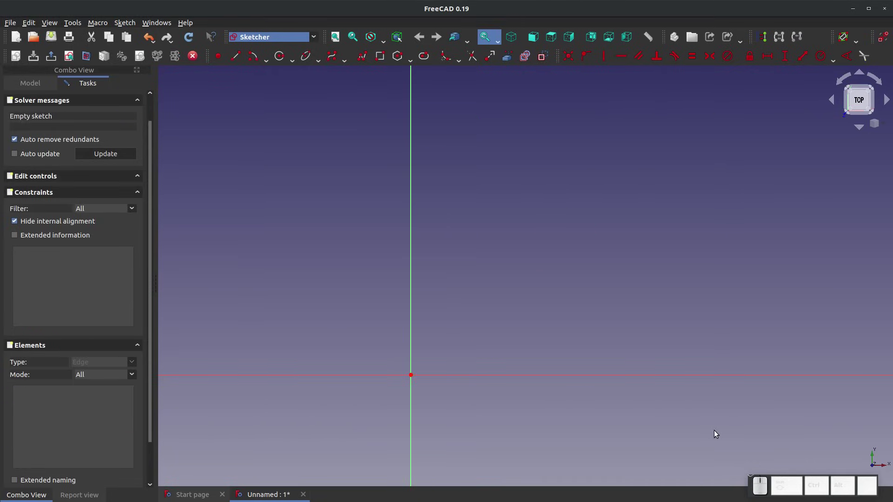
Draw a wide, off-centre rectangle enclosing the sketch origin
click(380, 56)
click(270, 283)
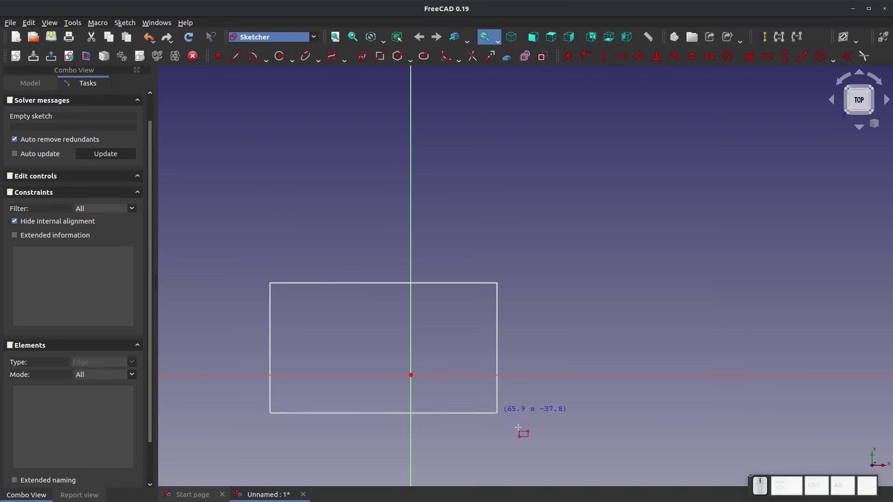
click(558, 445)
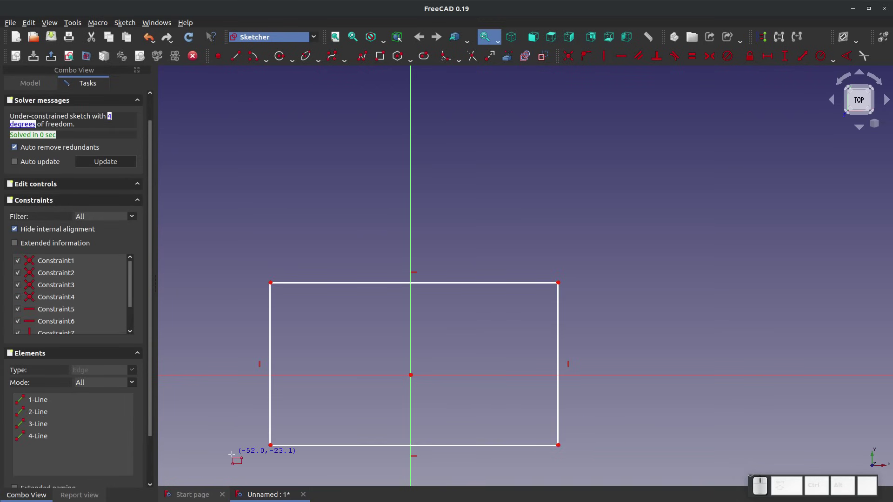
key(Escape)
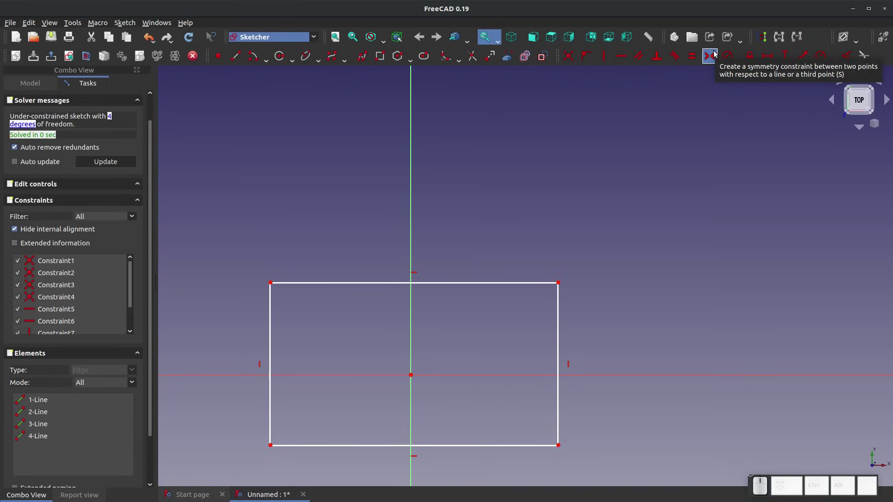
Constrain the rectangle's two upper corners symmetric about the vertical axis and test the symmetry by moving the upper-right corner inward and outward
click(559, 283)
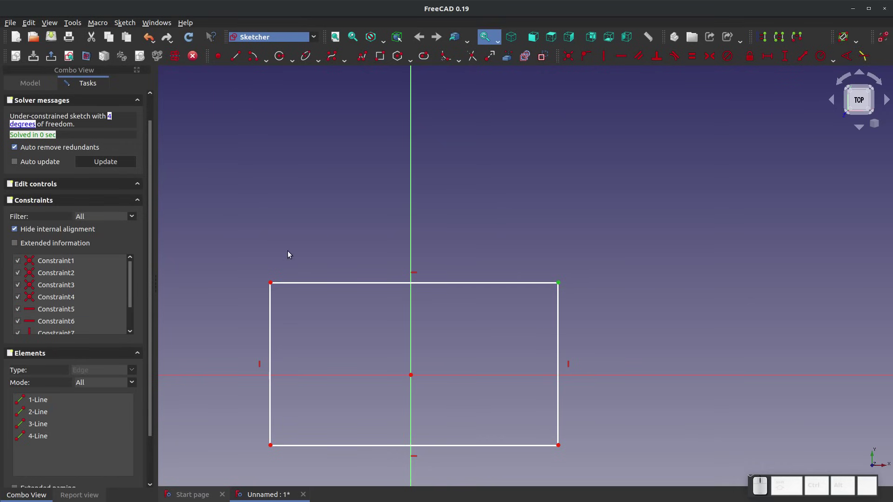
click(271, 283)
click(411, 201)
click(410, 184)
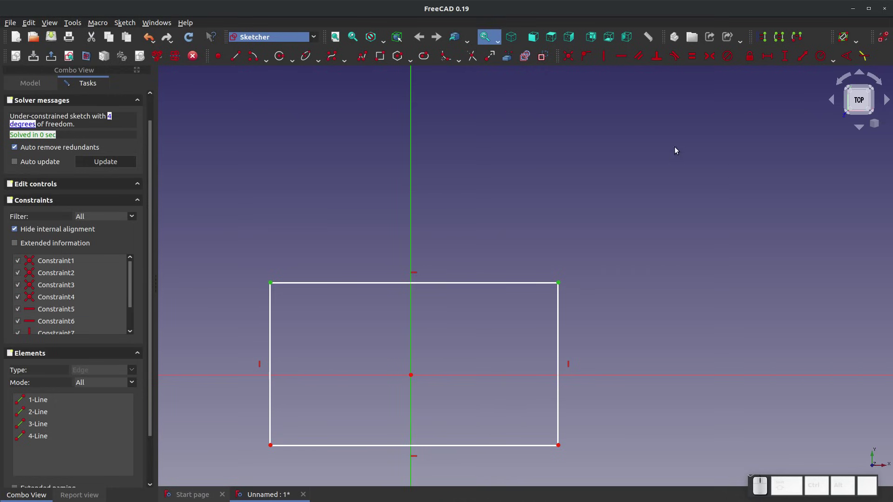
click(710, 61)
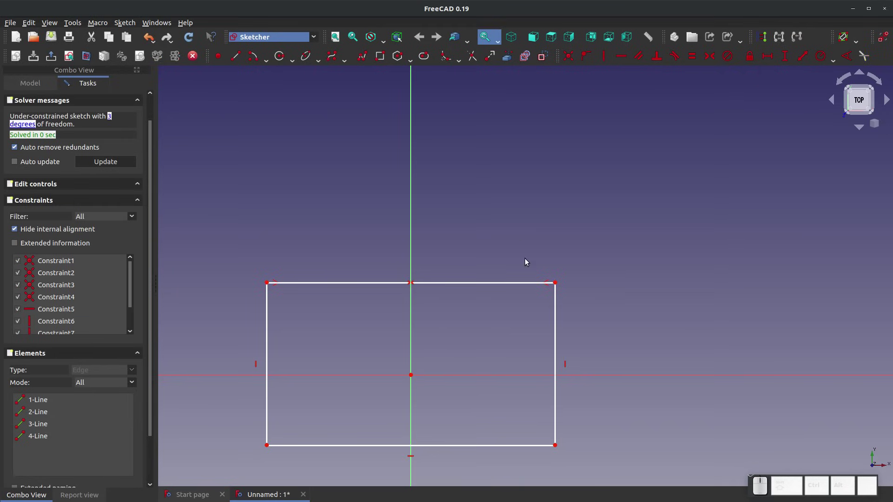
drag(556, 284, 493, 303)
mouse_move(394, 267)
middle_down()
mouse_move(415, 270)
mouse_move(448, 254)
middle_up()
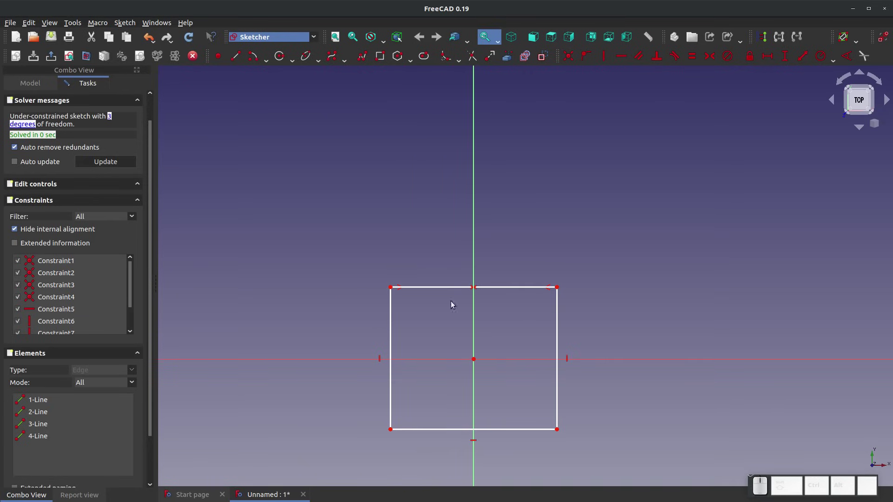
drag(558, 289, 593, 247)
Constrain the rectangle's two right corners symmetric about the horizontal axis and test it by moving the upper-right corner inward
click(593, 248)
click(592, 429)
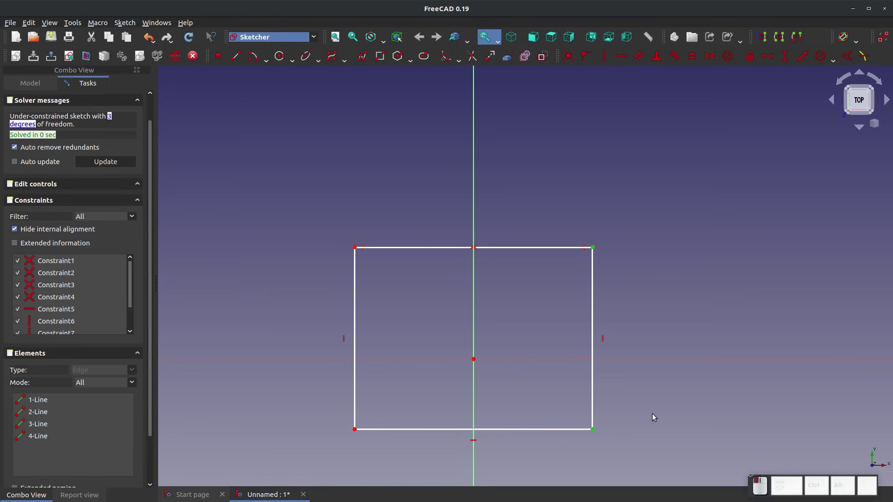
click(663, 359)
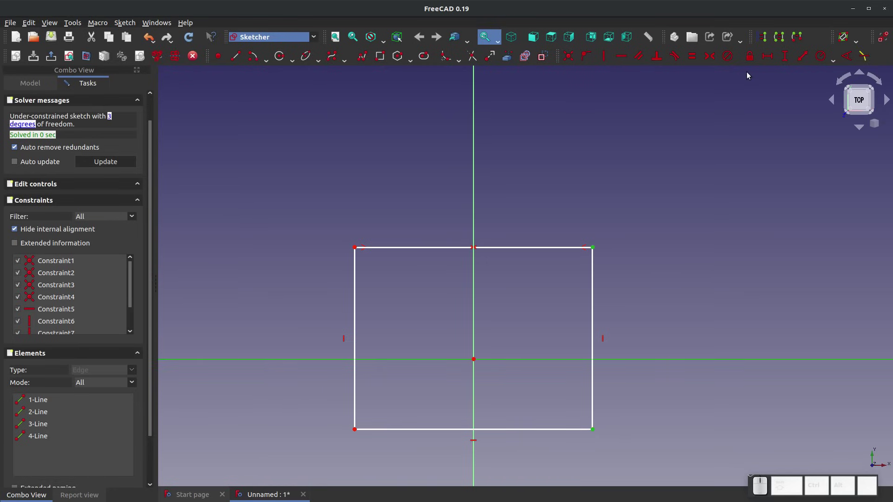
click(709, 56)
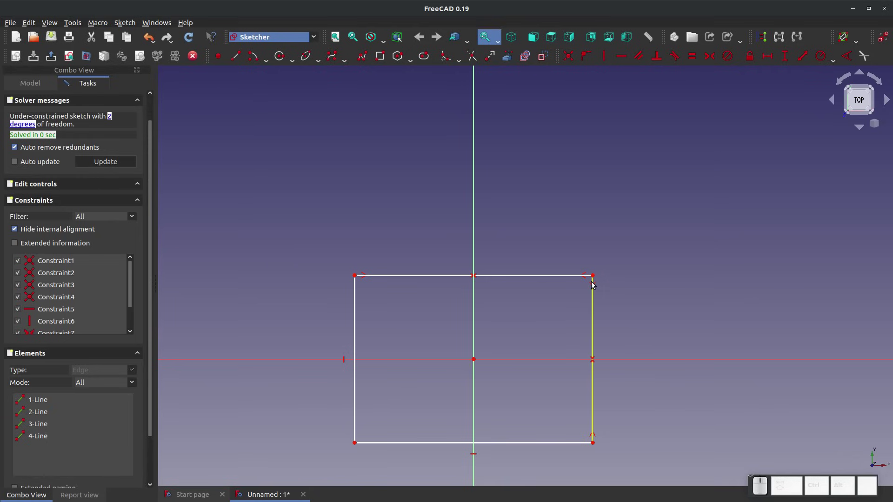
drag(593, 285, 563, 316)
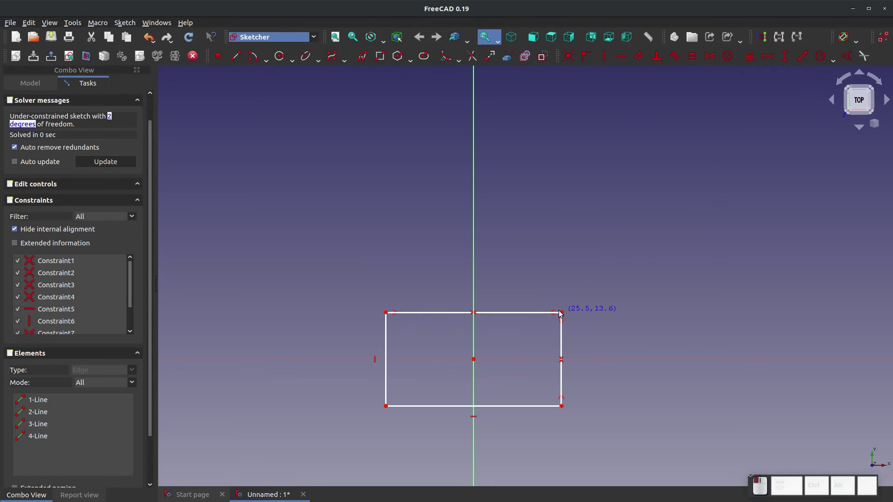
Delete the whole rectangle with its symmetry constraints from the sketch
mouse_move(299, 215)
mouse_down()
mouse_move(668, 479)
mouse_move(637, 462)
mouse_up()
key(Delete)
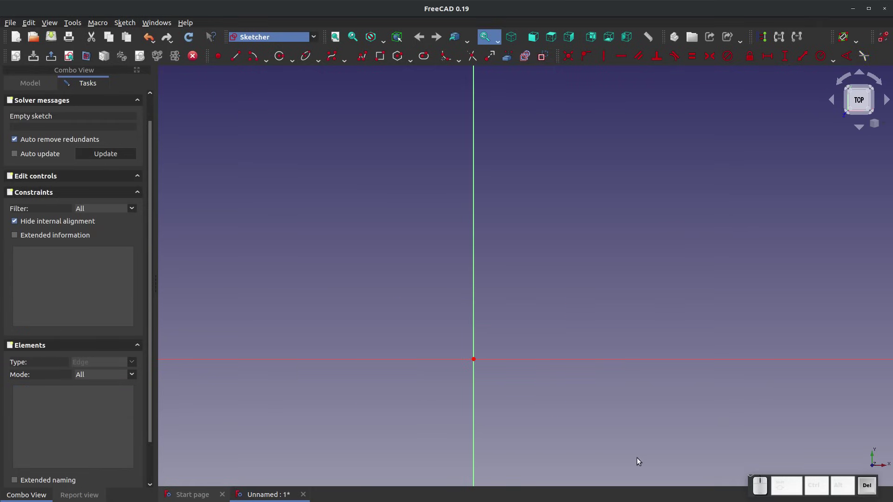
Draw a new rectangle around the sketch origin with the Rectangle tool
click(380, 56)
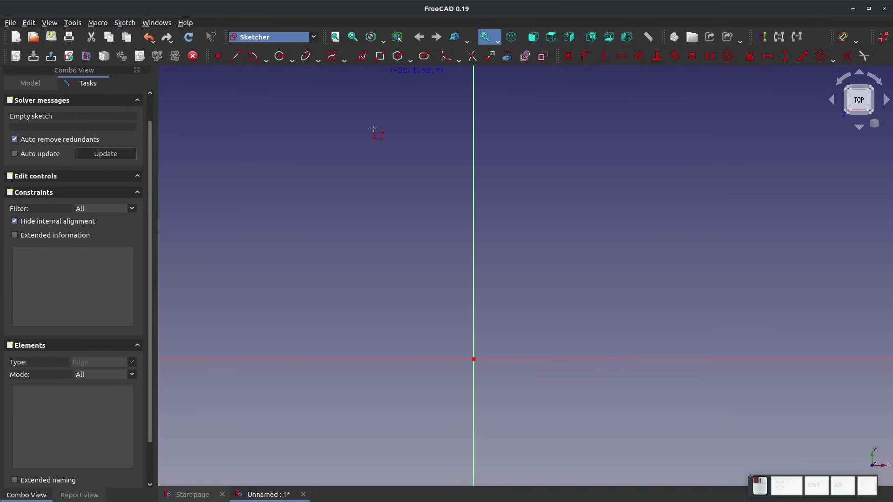
click(365, 264)
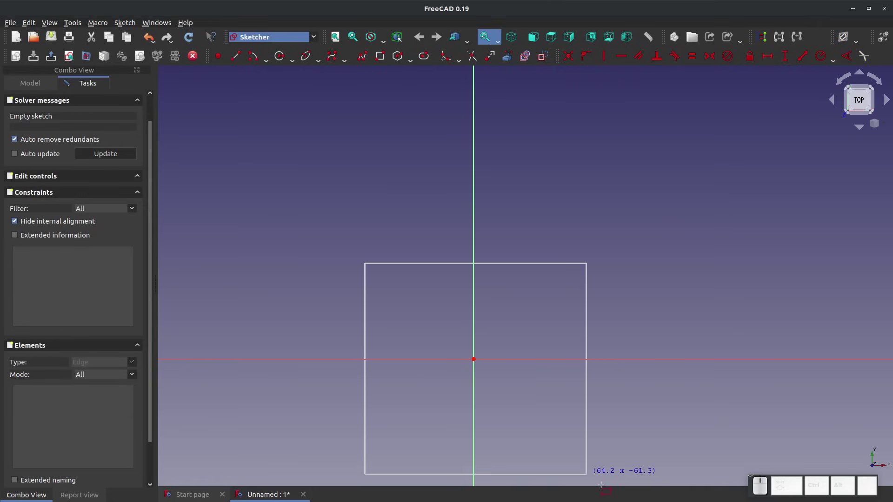
click(594, 443)
key(Escape)
Constrain the rectangle's upper-right and lower-left corners symmetric about the origin, then flatten the rectangle by moving its upper-right corner
click(716, 54)
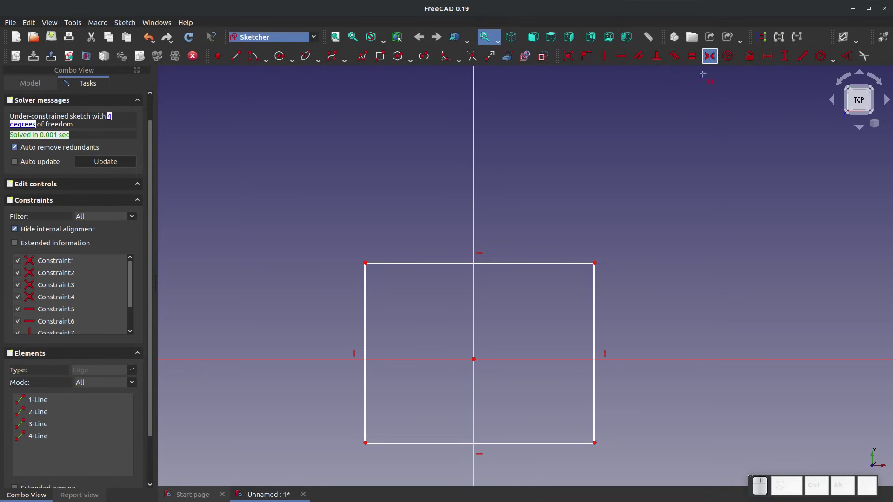
click(594, 263)
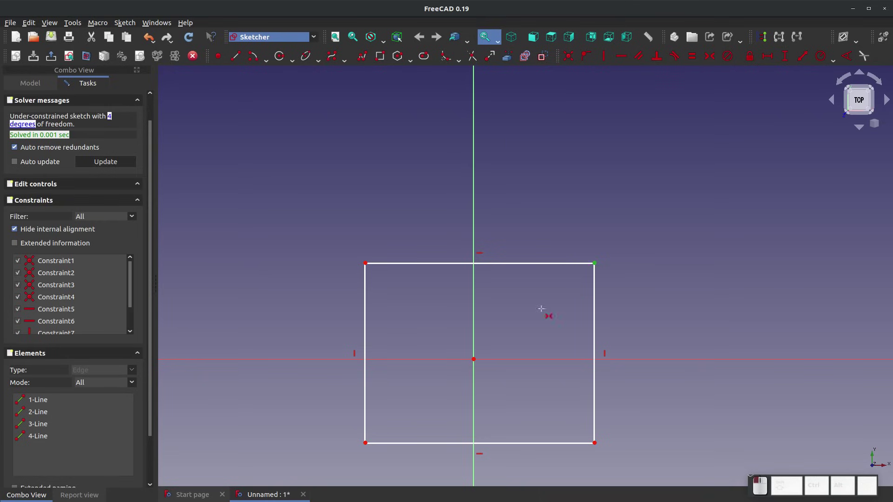
click(365, 442)
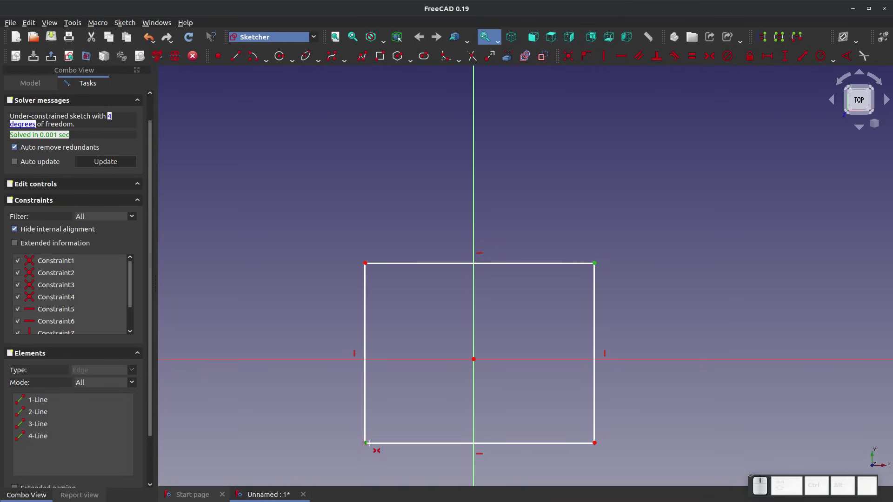
click(473, 360)
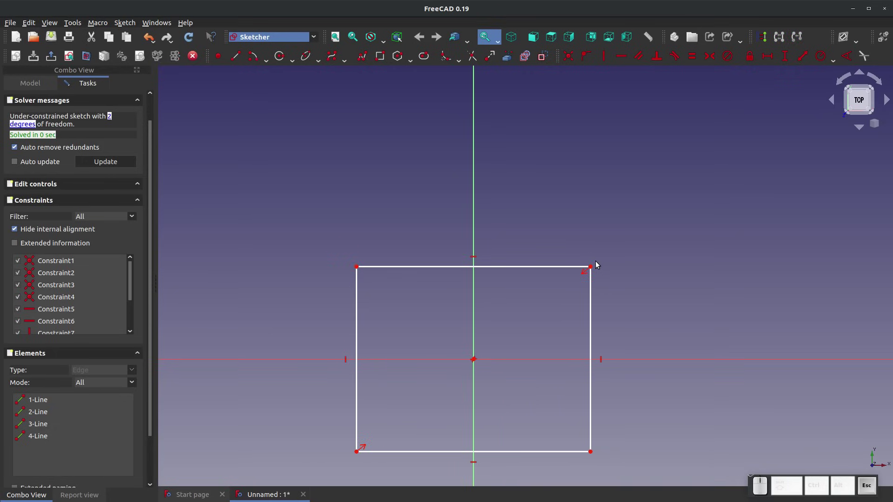
drag(591, 268, 577, 314)
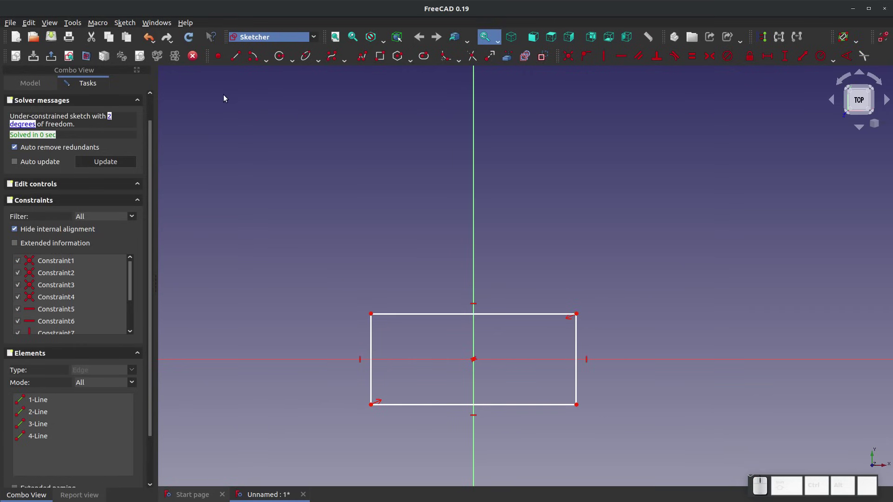
Draw two sloped roof lines about 54 mm long, joining the rectangle's upper corners to a shared apex on the vertical axis
click(235, 56)
click(372, 315)
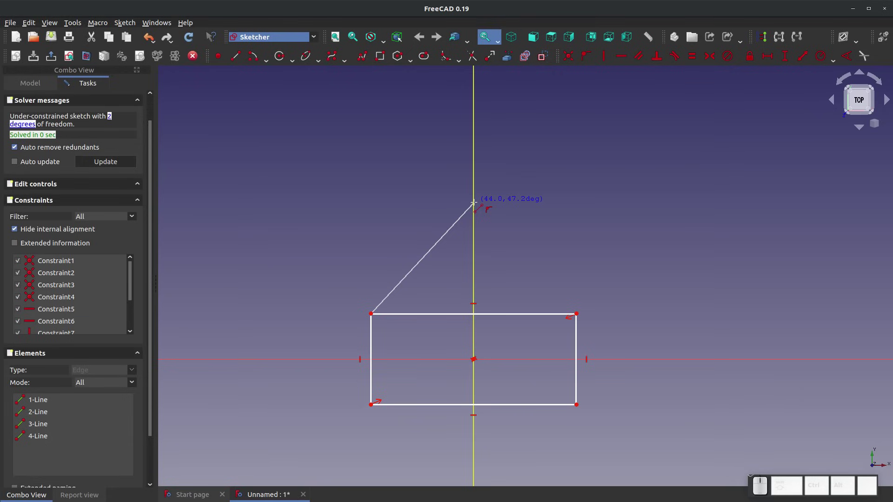
click(473, 203)
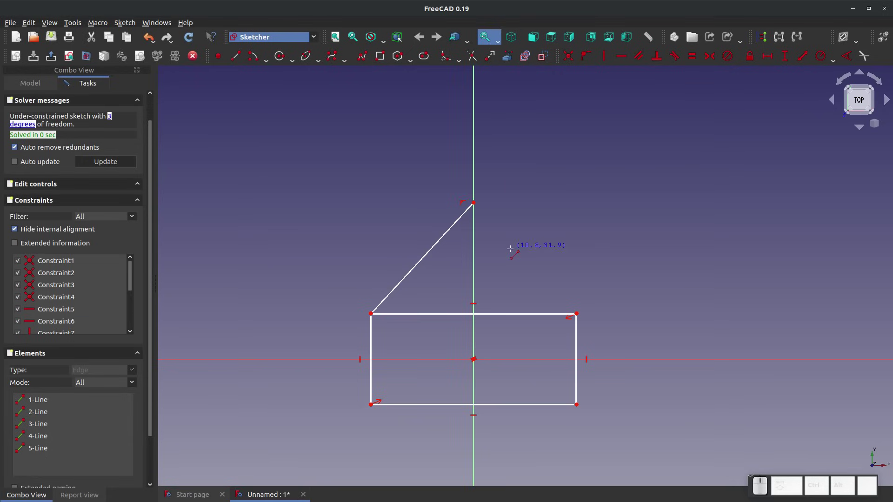
drag(473, 203, 473, 159)
click(235, 56)
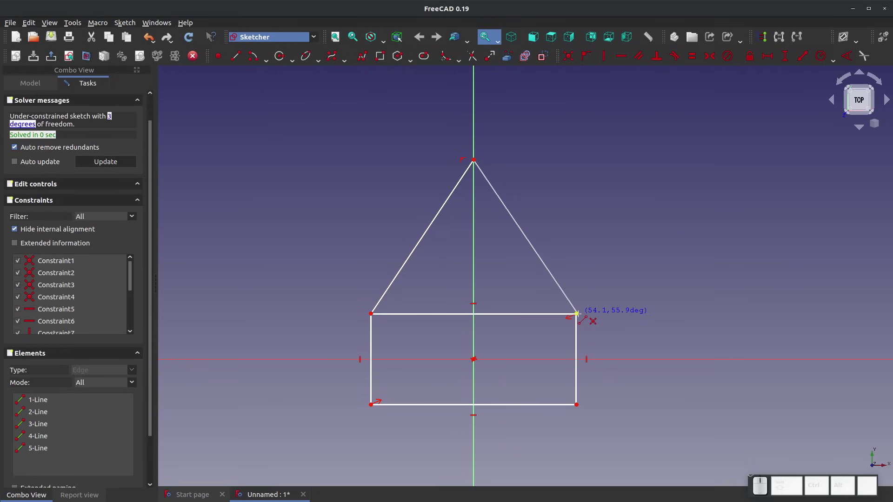
click(577, 314)
key(Escape)
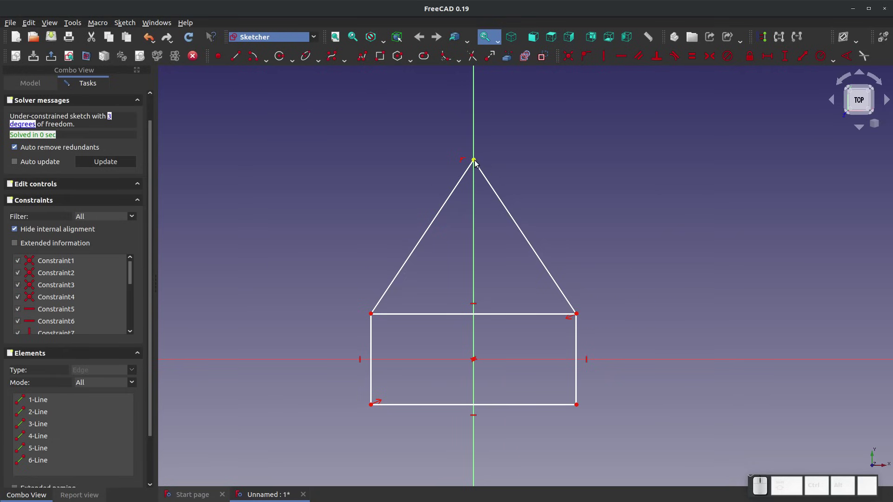
Lower the roof apex slightly along the vertical axis and delete the rectangle's top edge
drag(474, 160, 474, 158)
drag(472, 268, 473, 170)
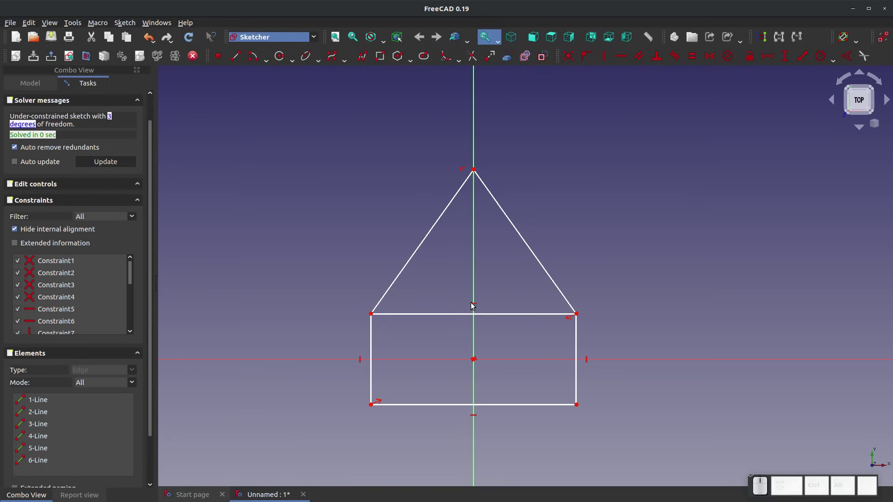
click(505, 314)
key(Delete)
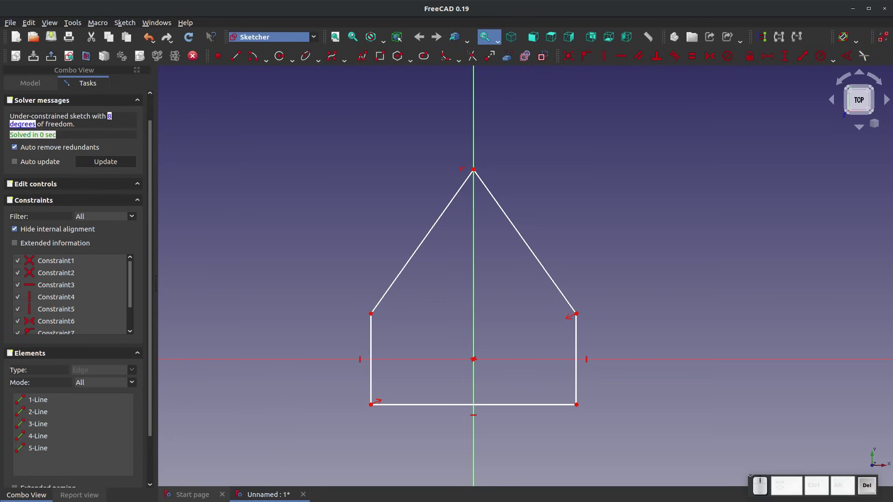
Try moving the walls' upper ends away from the roof lines, then undo back to before the top edge was deleted
drag(575, 321, 606, 315)
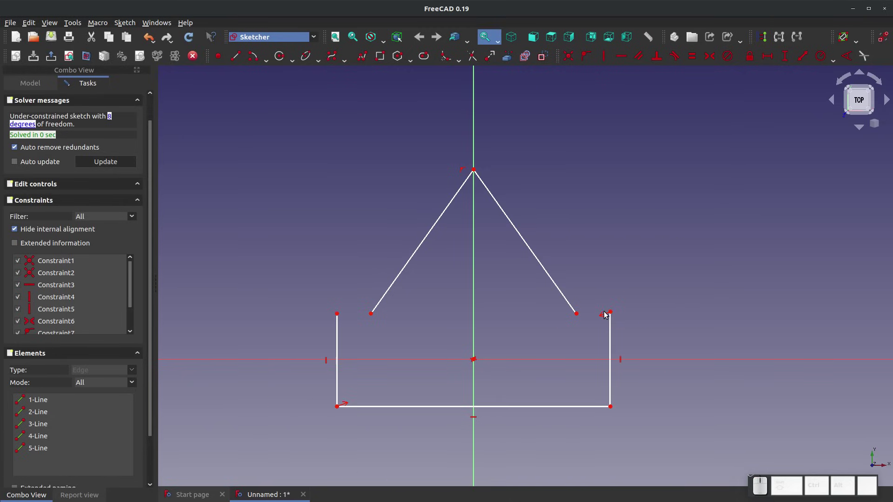
drag(337, 318, 363, 335)
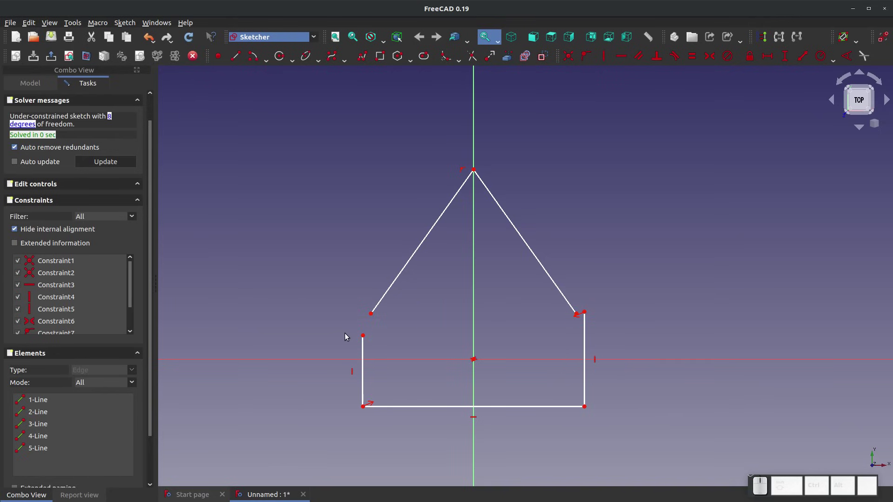
key(ctrl+z)
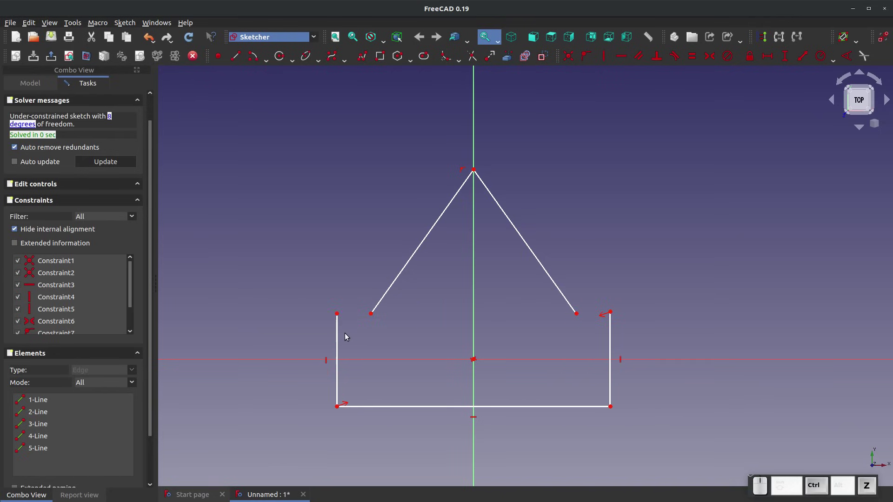
key(ctrl+z)
key(ctrl+z)
Reshape the rectangle from its upper-left corner, delete its top edge, and pull the left wall's upper end away from the roof line
drag(372, 316, 384, 293)
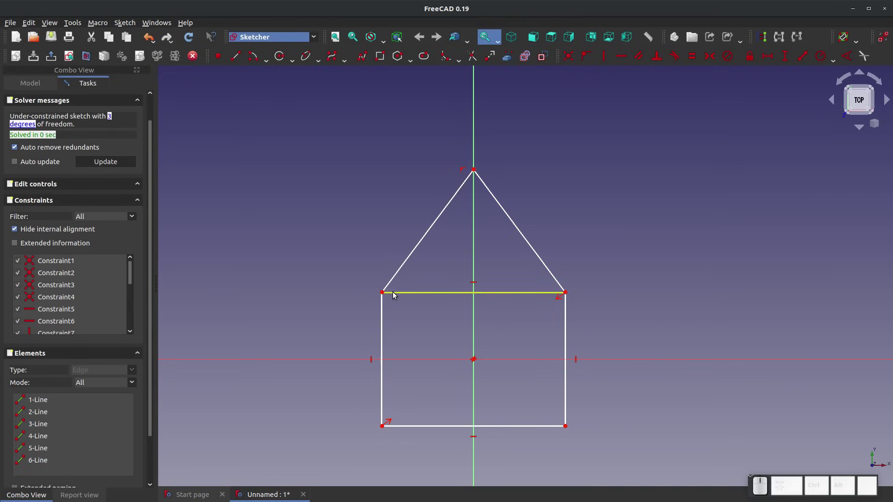
click(399, 293)
key(Delete)
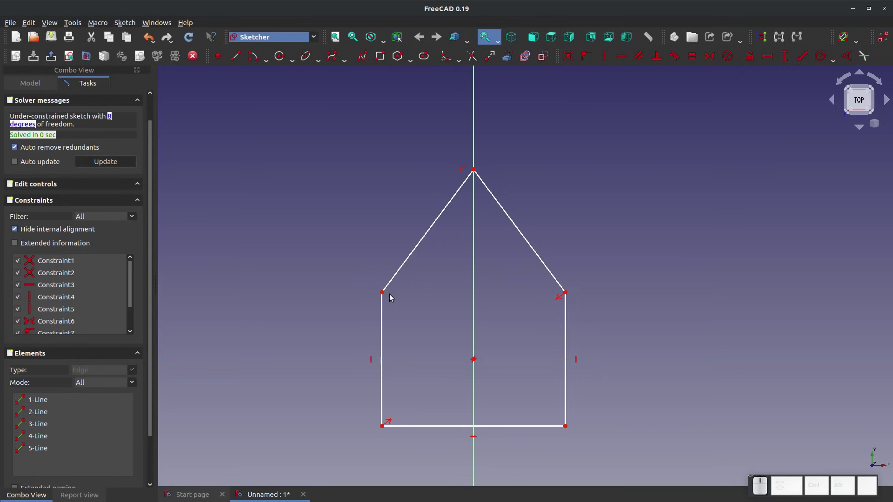
drag(381, 294, 354, 312)
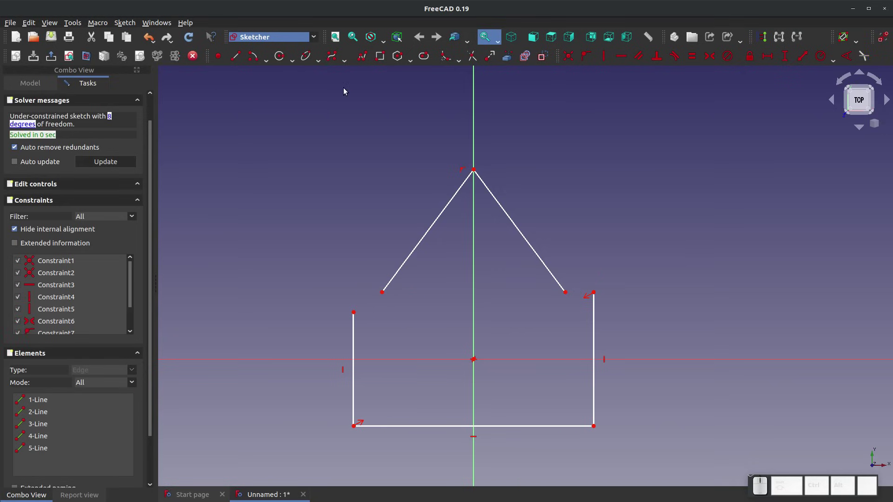
Rejoin both roof lines' lower ends to the walls' upper ends with coincident constraints and narrow the house by its right eave corner
click(585, 57)
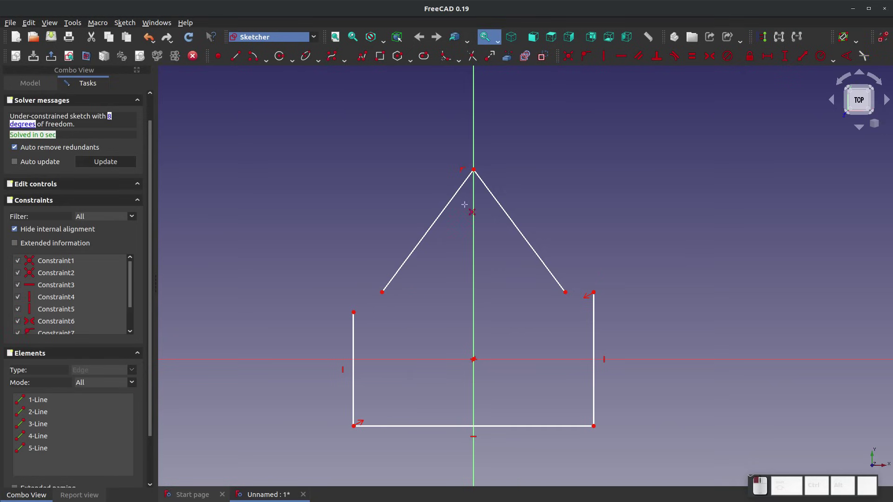
click(383, 293)
key(c)
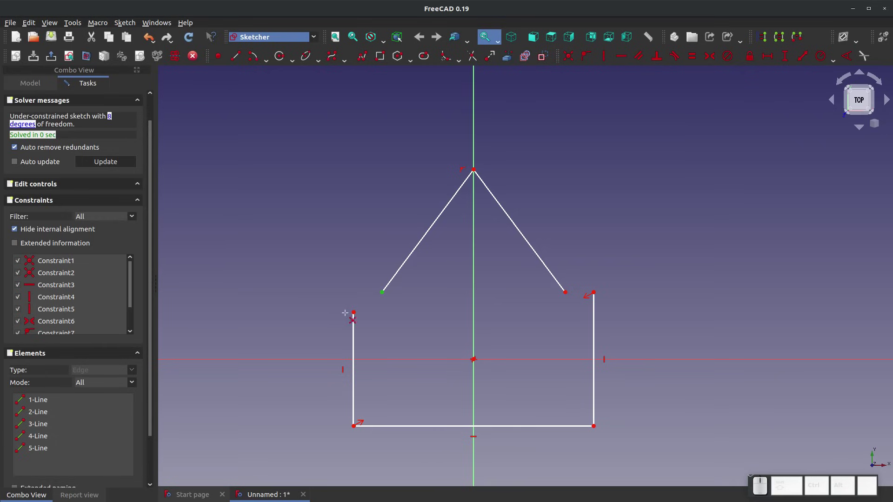
click(354, 313)
click(565, 292)
click(592, 293)
key(Escape)
mouse_move(594, 293)
mouse_down()
mouse_move(612, 279)
mouse_move(582, 310)
mouse_move(565, 282)
mouse_move(615, 305)
mouse_move(524, 302)
mouse_move(561, 293)
mouse_up()
Align the two eave corners with a horizontal constraint and test it by moving the right corner inward
click(560, 290)
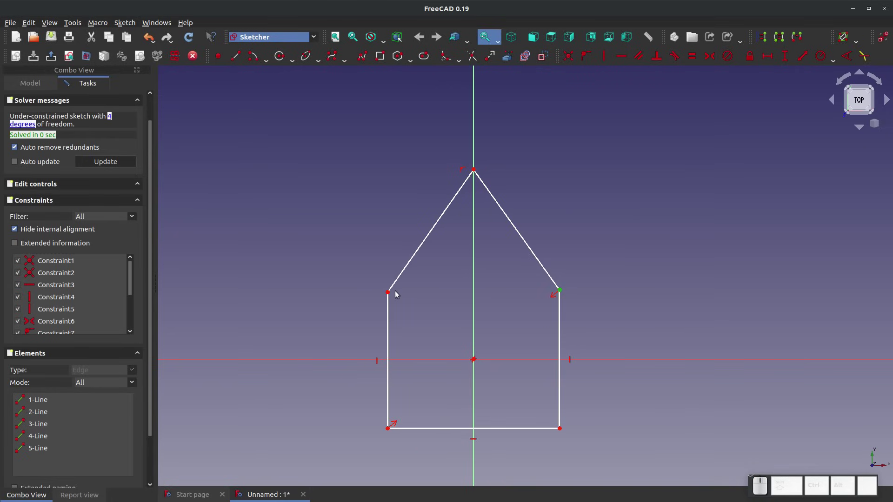
click(388, 292)
click(621, 56)
mouse_move(561, 292)
mouse_down()
mouse_move(584, 233)
mouse_move(596, 345)
mouse_move(544, 352)
mouse_move(540, 308)
mouse_up()
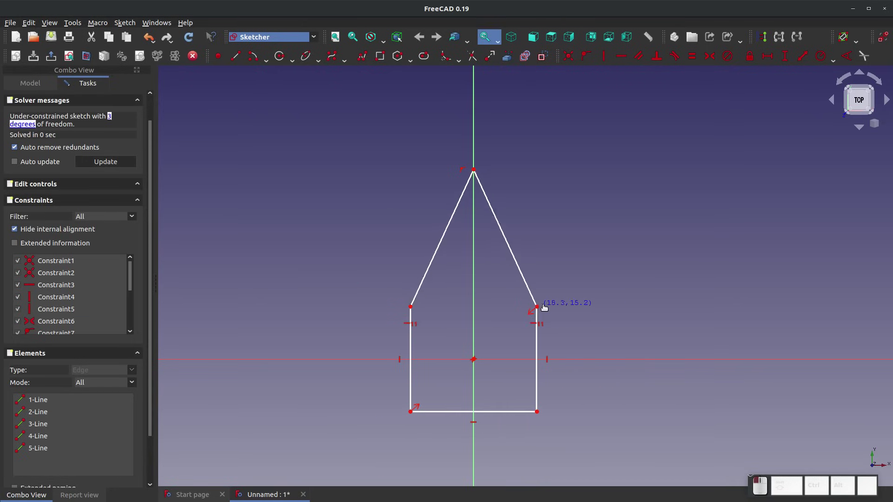
Undo the horizontal alignment, the coincident constraints and the deletion of the rectangle's top edge
key(ctrl+z)
key(ctrl+z)
key(ctrl+z)
key(ctrl+z)
key(ctrl+z)
key(ctrl+z)
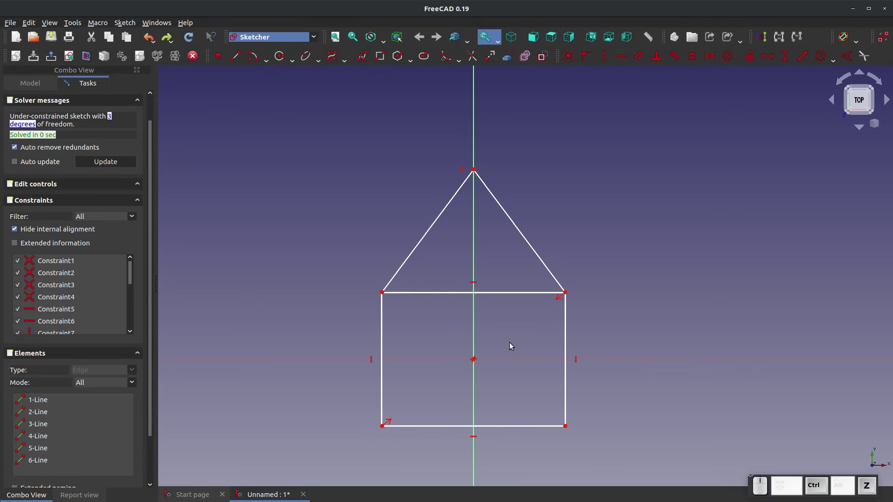
Lower the rectangle's top edge slightly and convert that edge to construction geometry
drag(382, 293, 429, 300)
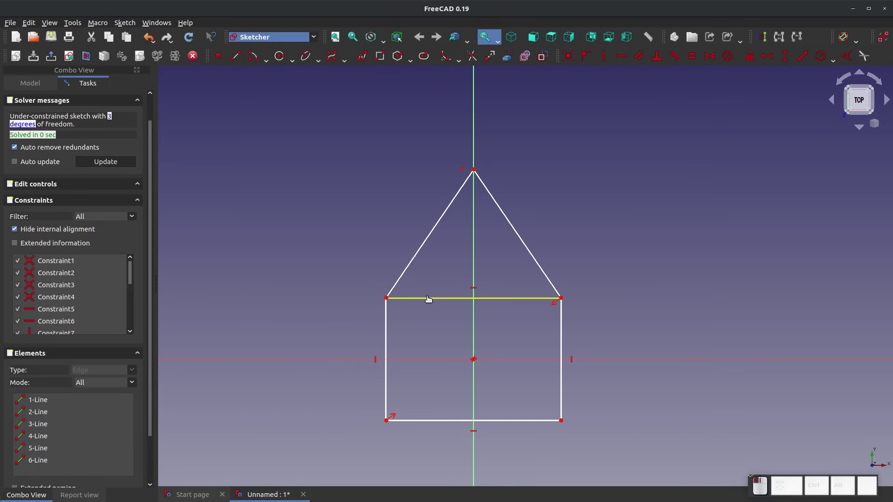
click(429, 298)
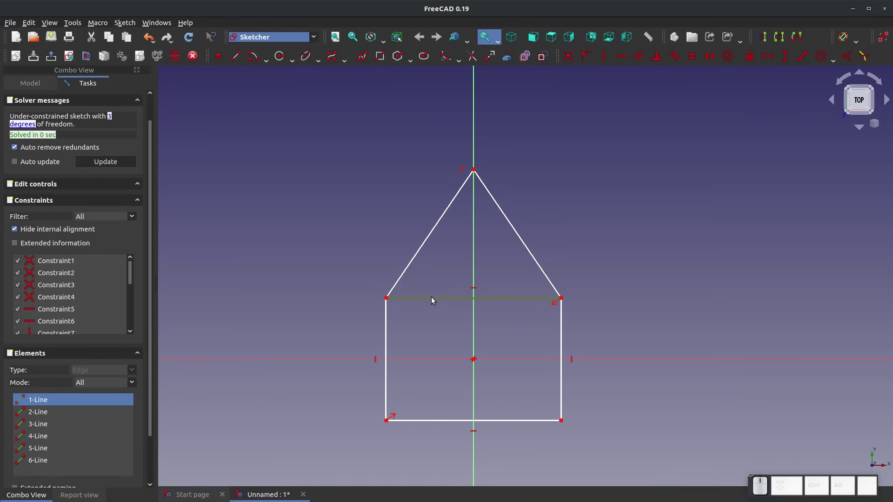
click(542, 57)
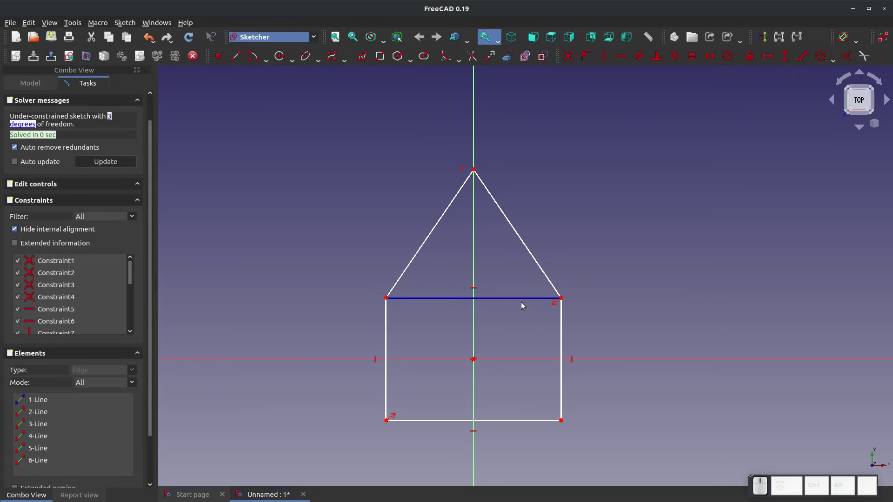
Test the construction edge by moving the rectangle's upper corners to reshape the house, then clear the selection
mouse_move(387, 297)
mouse_down()
mouse_move(308, 241)
mouse_move(343, 267)
mouse_move(366, 247)
mouse_move(369, 300)
mouse_up()
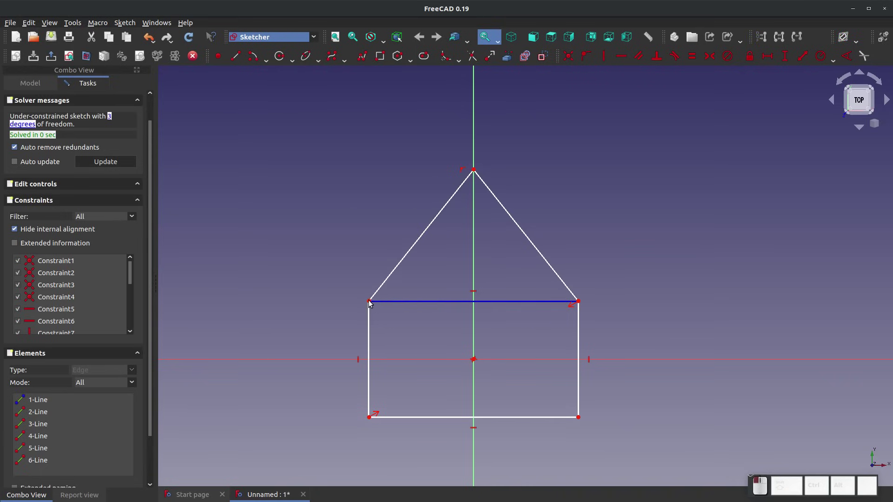
click(396, 302)
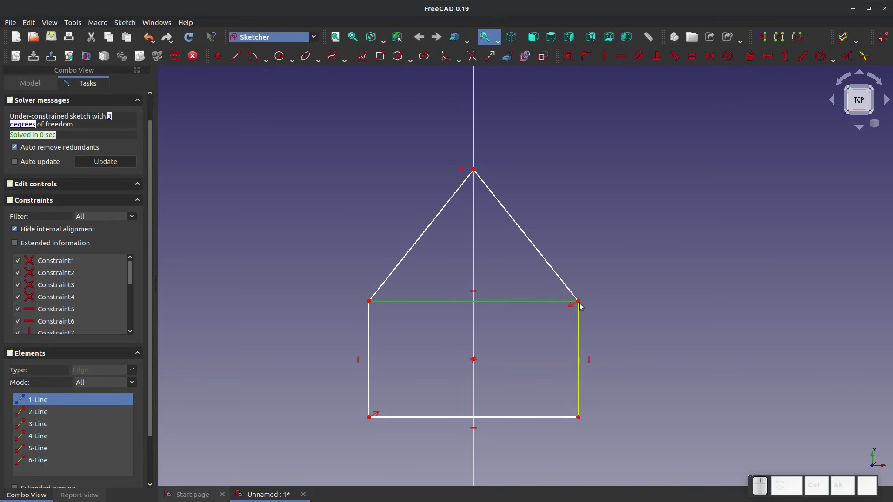
mouse_move(578, 301)
mouse_down()
mouse_move(564, 259)
mouse_move(565, 301)
mouse_move(594, 277)
mouse_move(523, 293)
mouse_move(551, 288)
mouse_move(566, 302)
mouse_up()
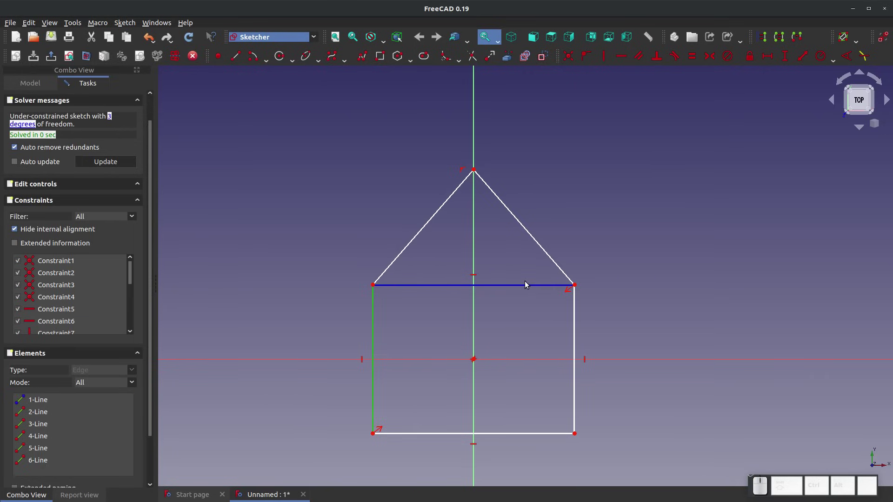
click(585, 175)
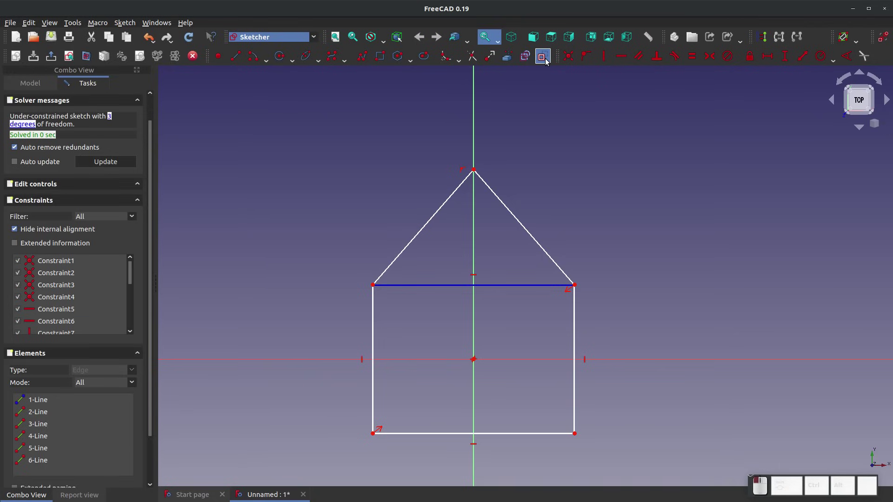
With construction mode on, draw a circle centred on the sketch origin that reaches slightly above the rectangle's top edge
click(268, 57)
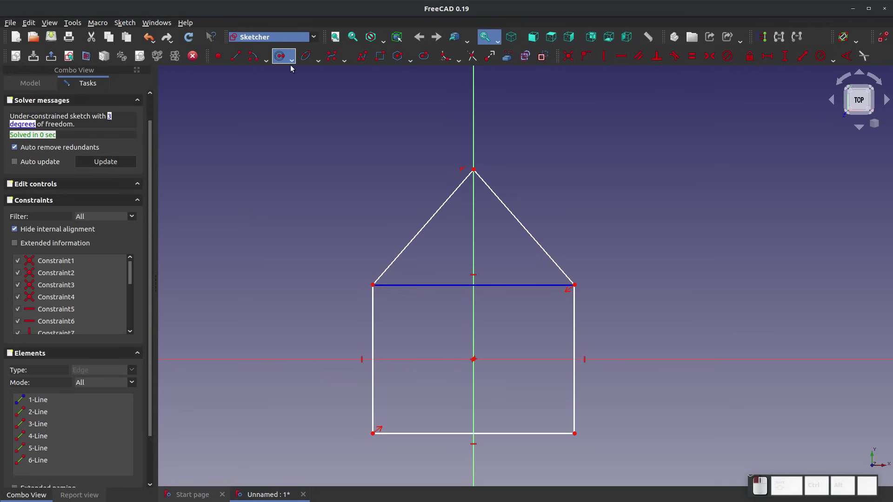
click(474, 357)
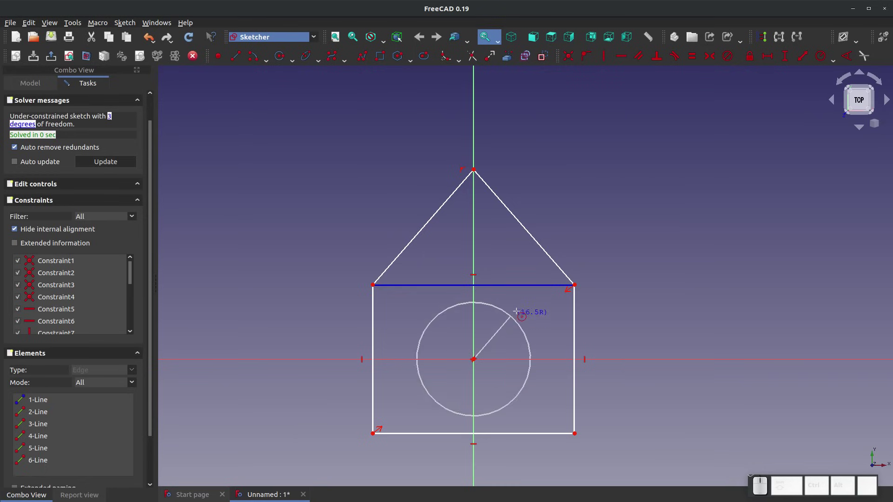
click(533, 300)
key(Escape)
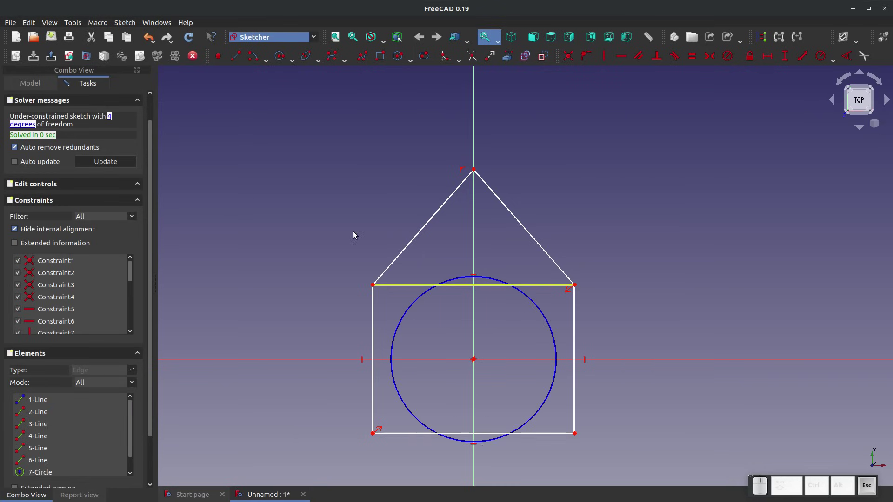
Shrink the rectangle by its upper-right corner and delete the construction circle at the origin
scroll(473, 461, up, 1)
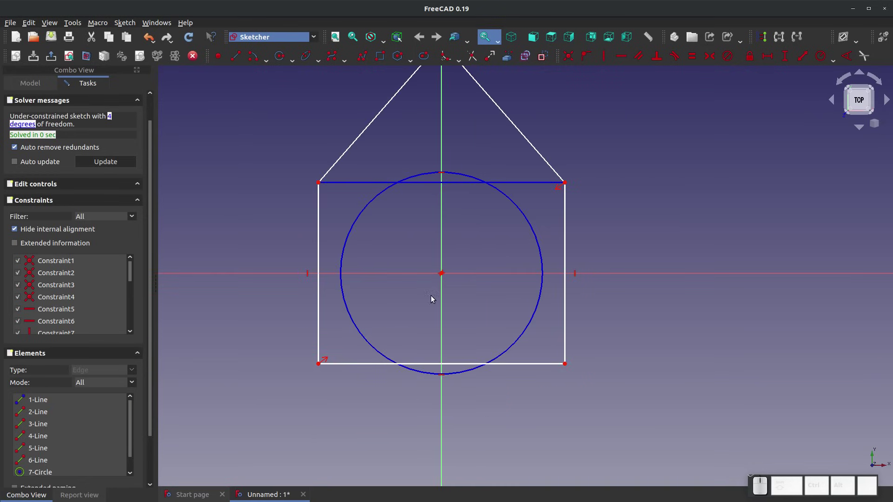
mouse_move(565, 184)
mouse_down()
mouse_move(553, 240)
mouse_move(549, 203)
mouse_up()
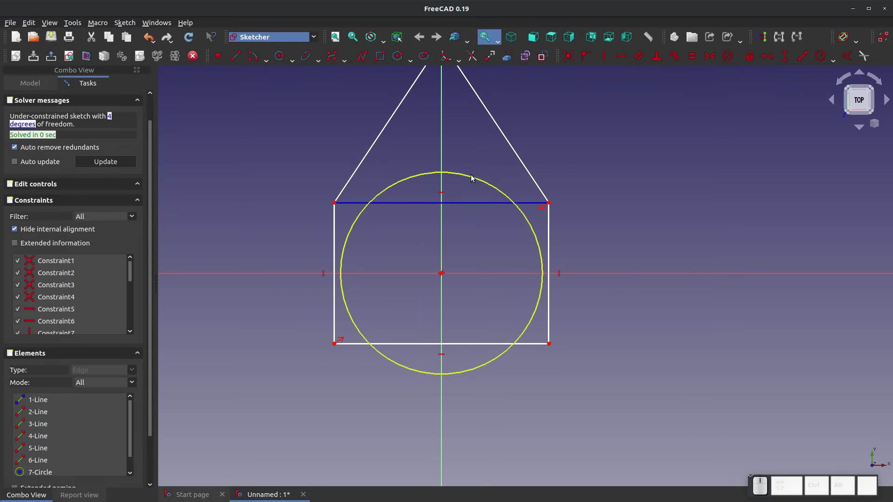
click(471, 178)
key(Delete)
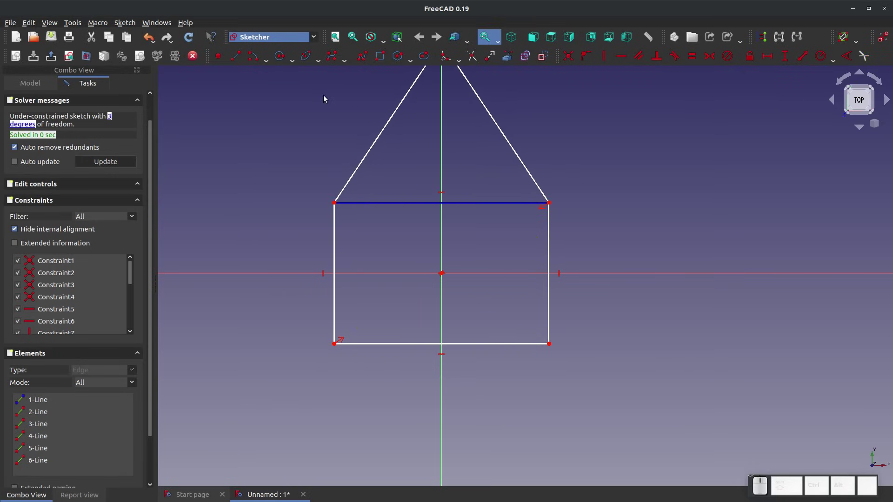
Draw a small construction circle on the vertical axis about 27 mm above the origin, and lower its centre to the construction edge
click(280, 56)
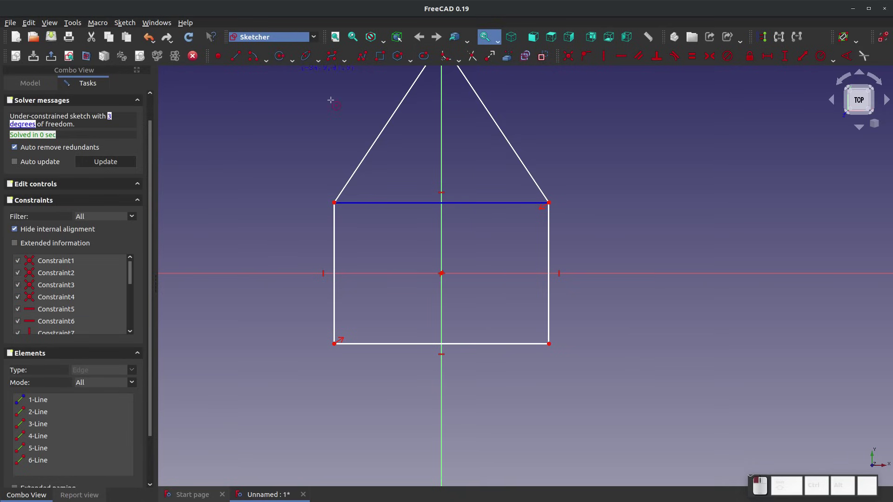
click(442, 158)
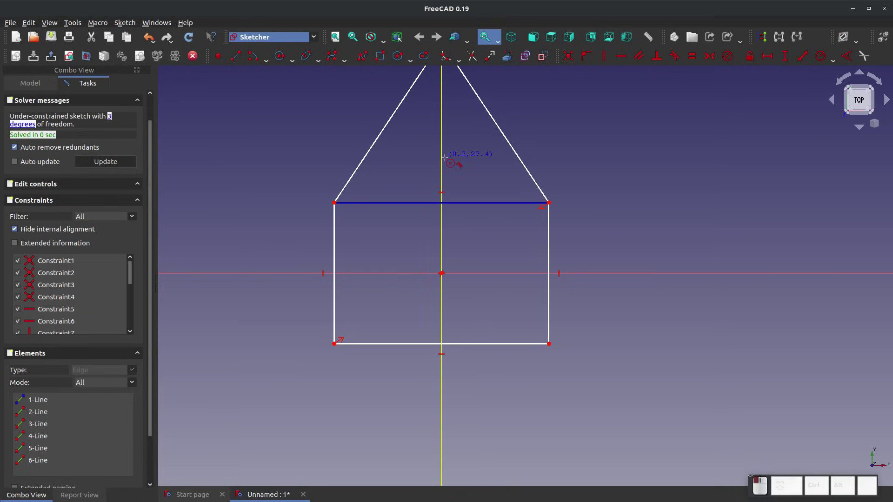
click(478, 167)
key(Escape)
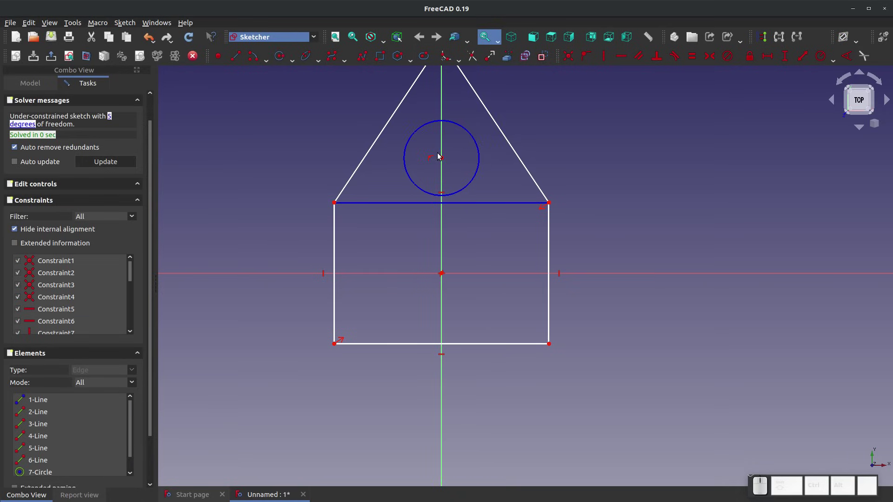
drag(442, 159, 442, 203)
Constrain the construction circle tangent to the rectangle's bottom edge
click(457, 237)
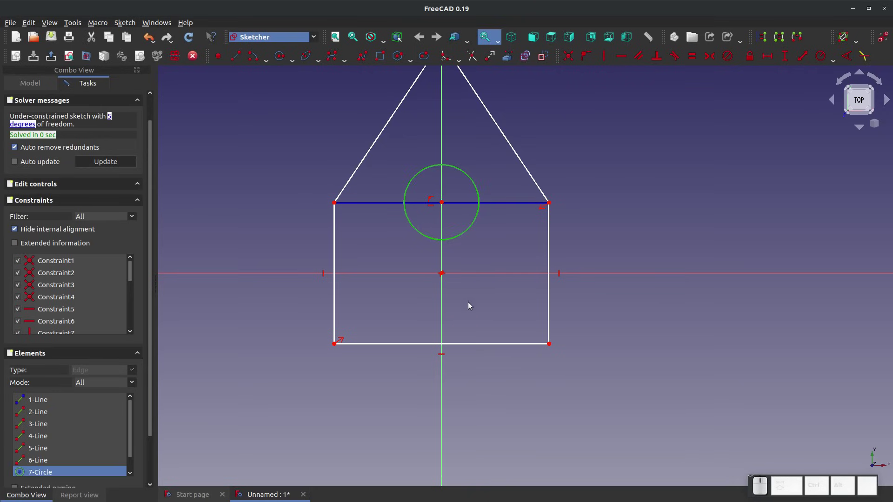
scroll(439, 259, down, 2)
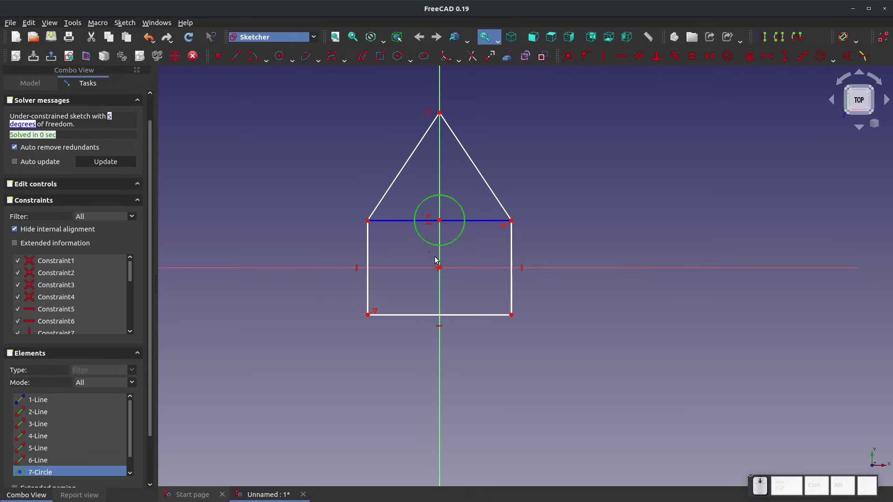
click(474, 315)
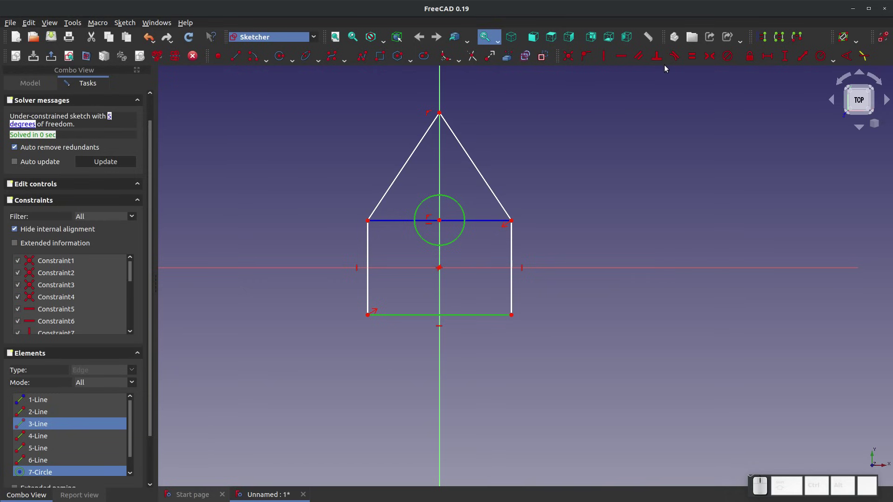
click(673, 57)
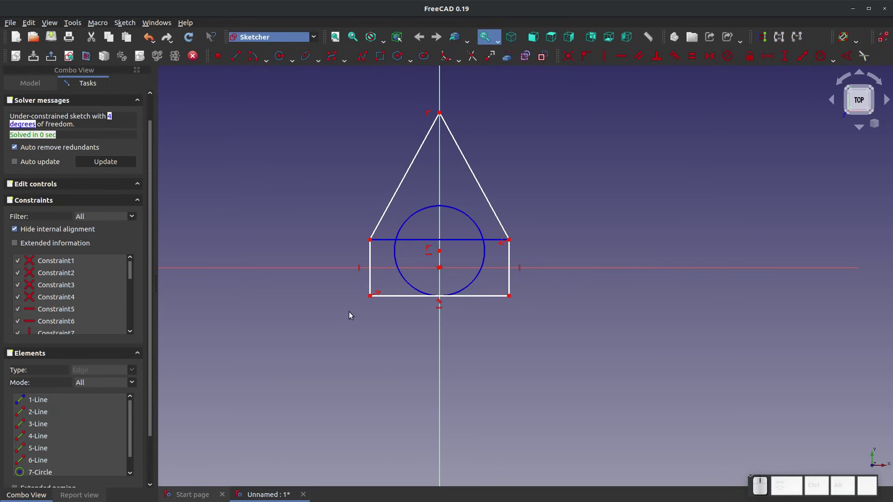
scroll(427, 285, down, 2)
scroll(456, 337, up, 4)
scroll(456, 337, up, 2)
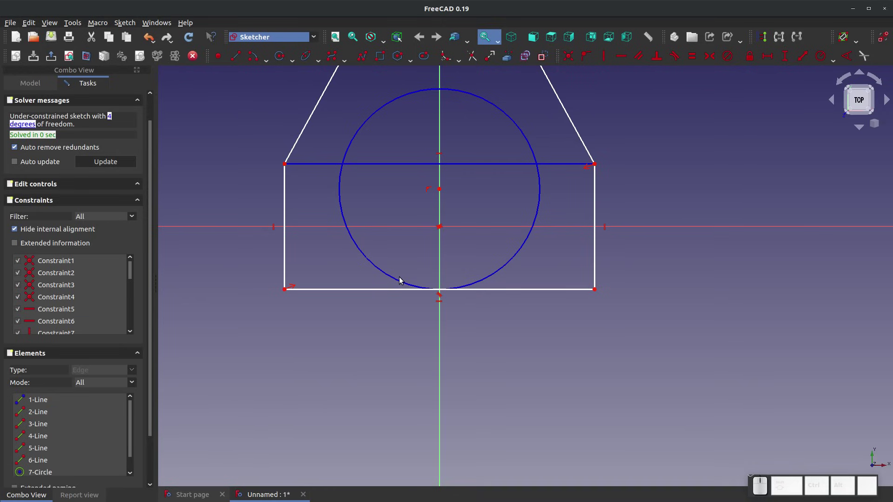
Make the rectangle taller by its lower-right corner and nudge the right roof line slightly
mouse_move(596, 290)
mouse_down()
mouse_move(678, 382)
mouse_move(522, 328)
mouse_move(587, 331)
mouse_up()
scroll(568, 412, down, 4)
scroll(513, 172, up, 3)
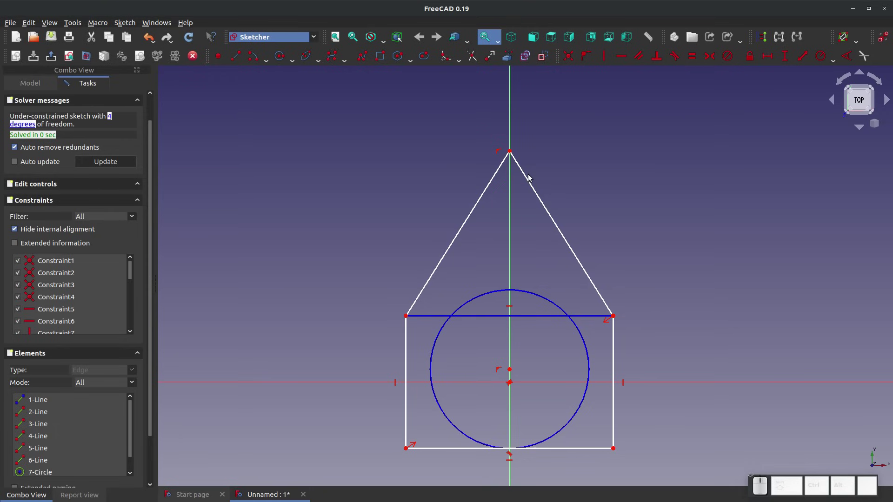
drag(529, 174, 531, 178)
Constrain the construction circle tangent to the right roof line
click(536, 296)
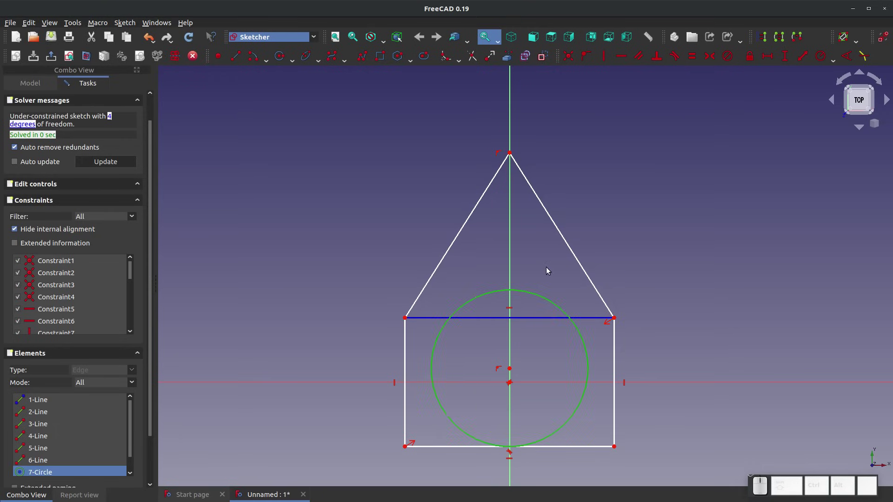
click(573, 252)
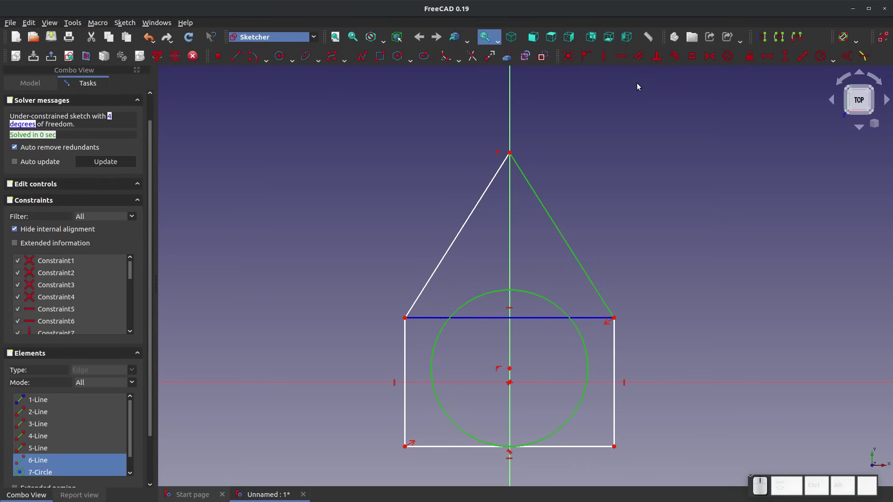
click(674, 56)
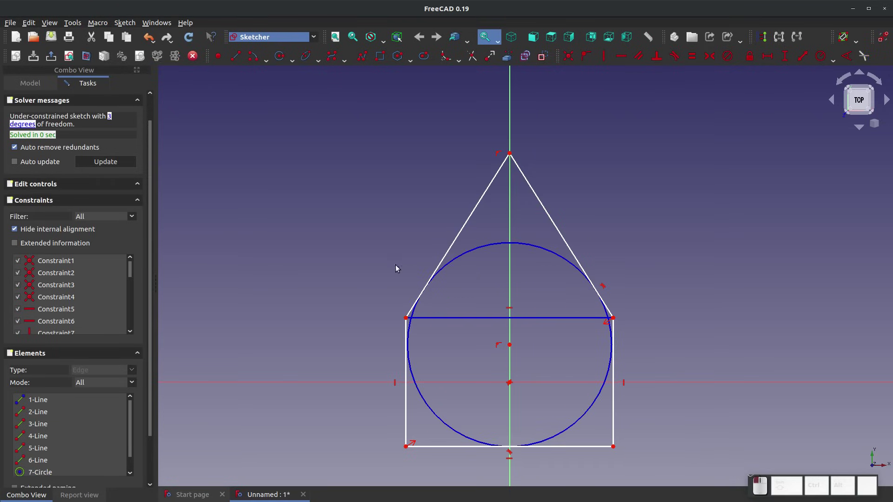
Reshape the house by its upper-left corner and widen it by pulling its upper-right corner outward and up
mouse_move(406, 319)
mouse_down()
mouse_move(393, 304)
mouse_move(373, 331)
mouse_move(399, 267)
mouse_move(394, 328)
mouse_move(411, 301)
mouse_move(389, 313)
mouse_move(383, 344)
mouse_move(397, 345)
mouse_move(420, 314)
mouse_move(385, 281)
mouse_move(408, 311)
mouse_up()
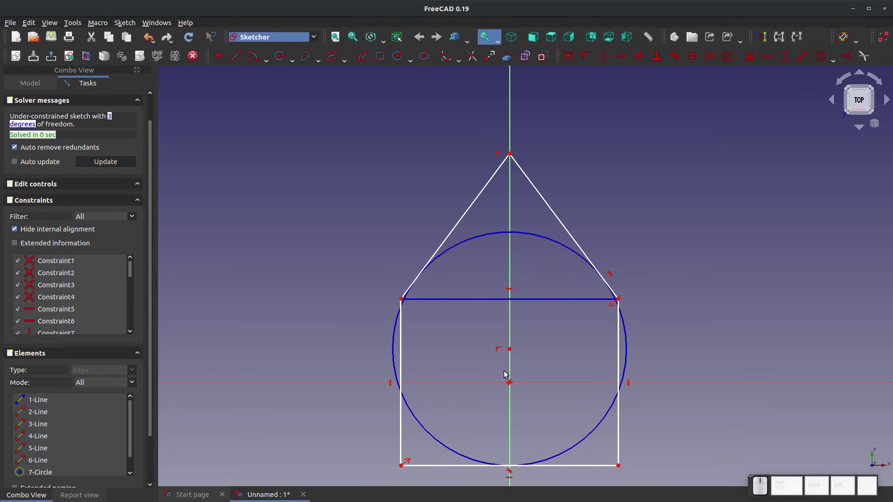
click(565, 247)
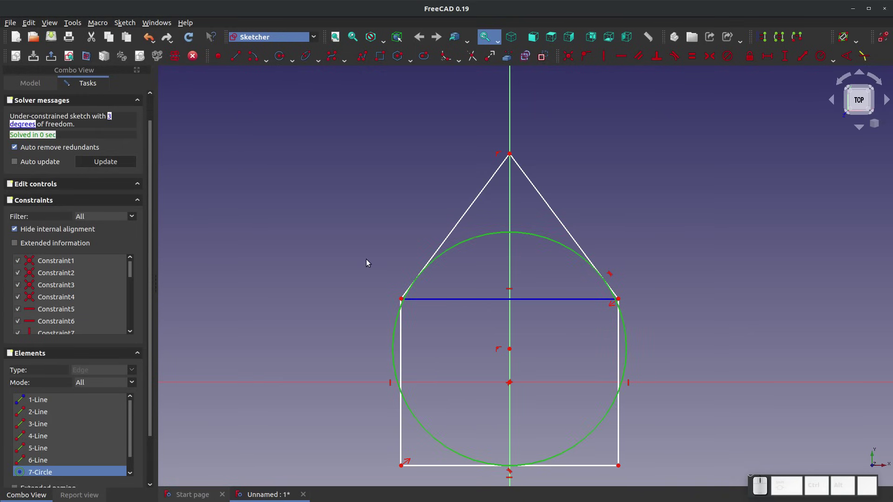
key(g)
key(n)
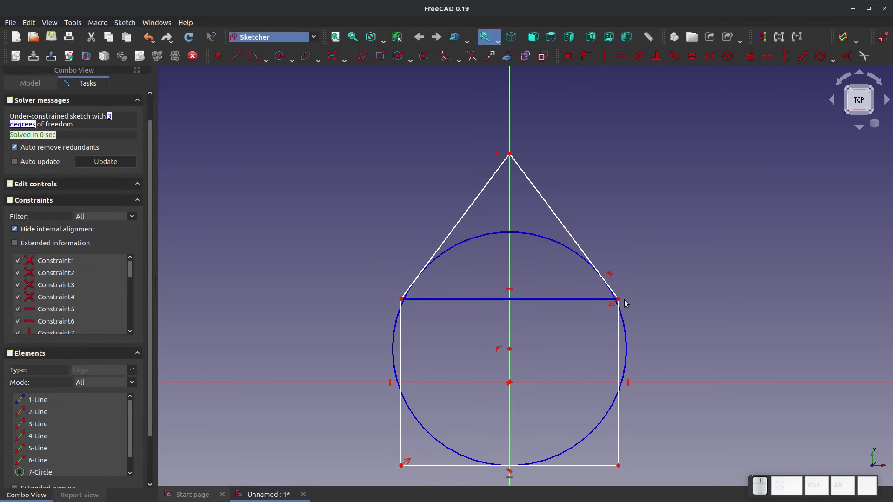
mouse_move(619, 299)
mouse_down()
mouse_move(712, 277)
mouse_move(663, 283)
mouse_up()
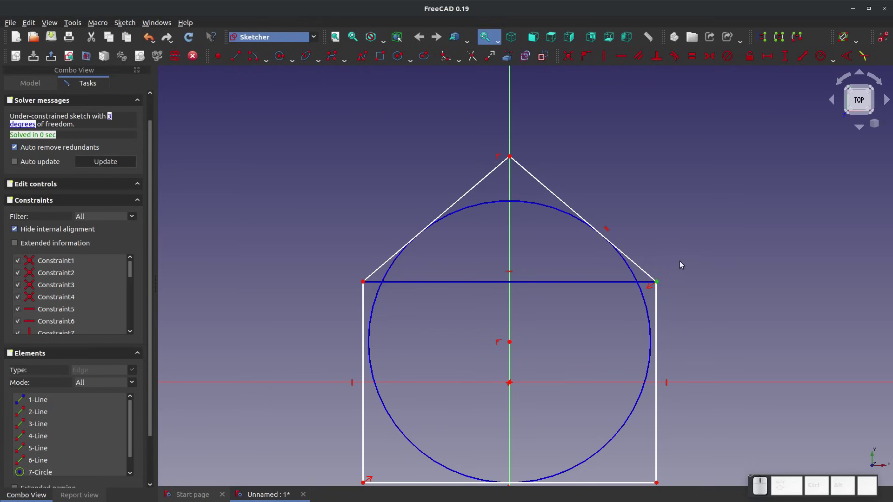
Lock the upper-right corner to the origin, move its two dimensions to clearer spots, and try to move the locked corner
click(750, 56)
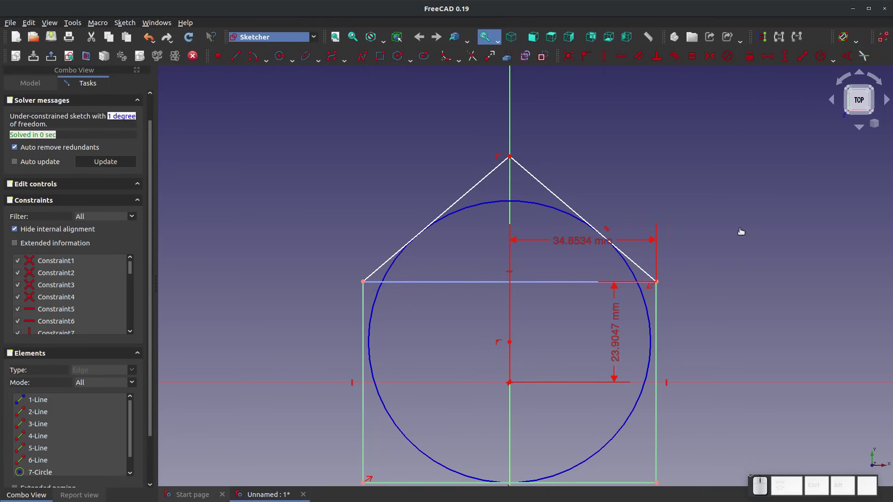
mouse_move(573, 240)
mouse_down()
mouse_move(570, 312)
mouse_move(544, 275)
mouse_move(577, 247)
mouse_up()
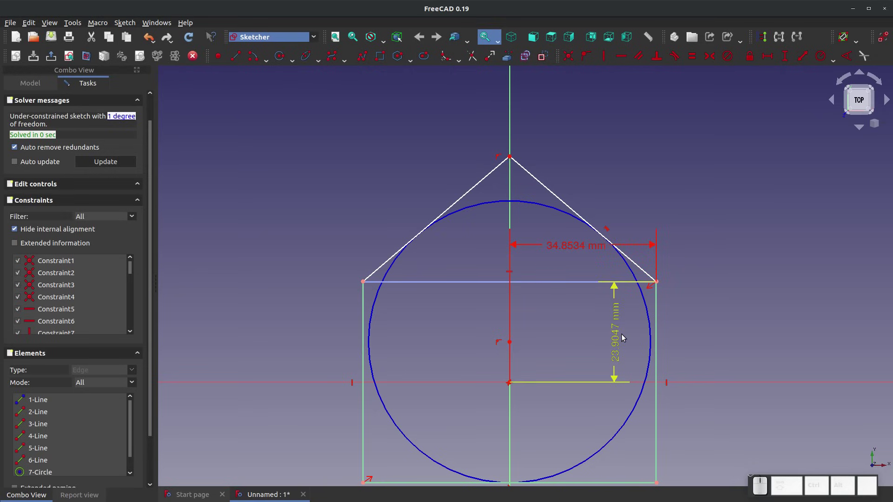
drag(612, 338, 782, 359)
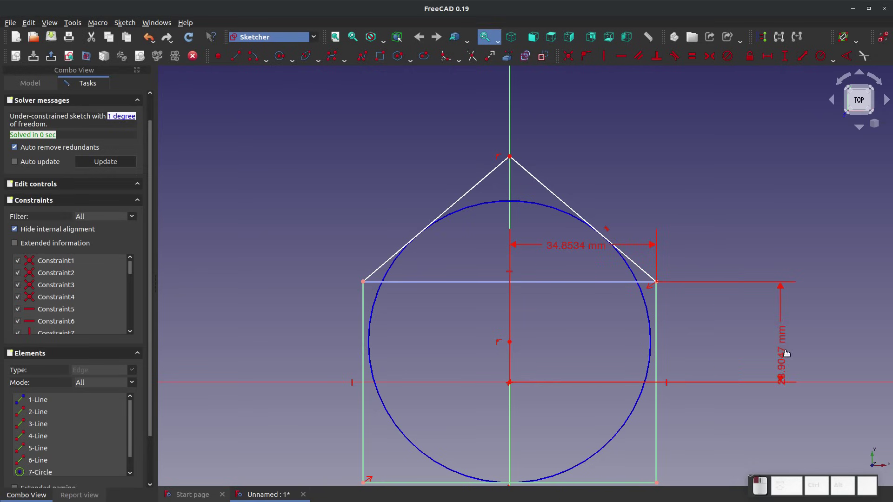
mouse_move(655, 282)
mouse_down()
mouse_move(642, 229)
mouse_move(579, 238)
mouse_up()
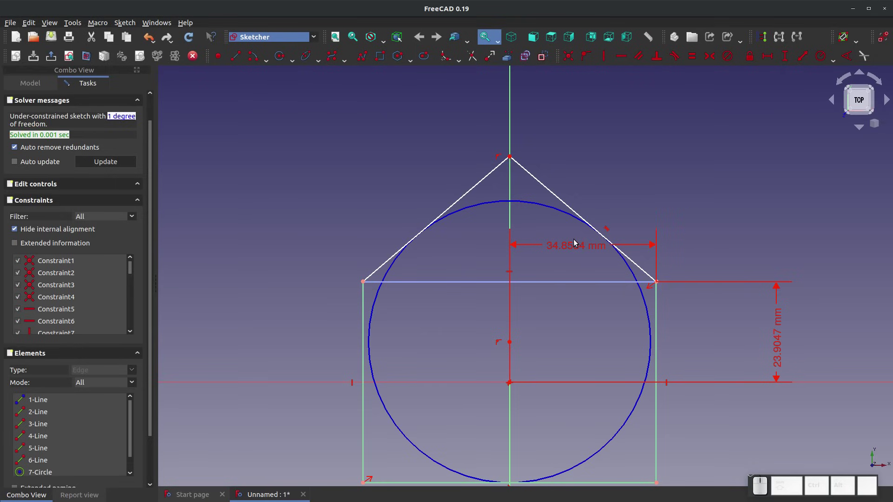
Delete the horizontal and vertical lock dimensions and pull the upper-right corner slightly inward and down
click(577, 244)
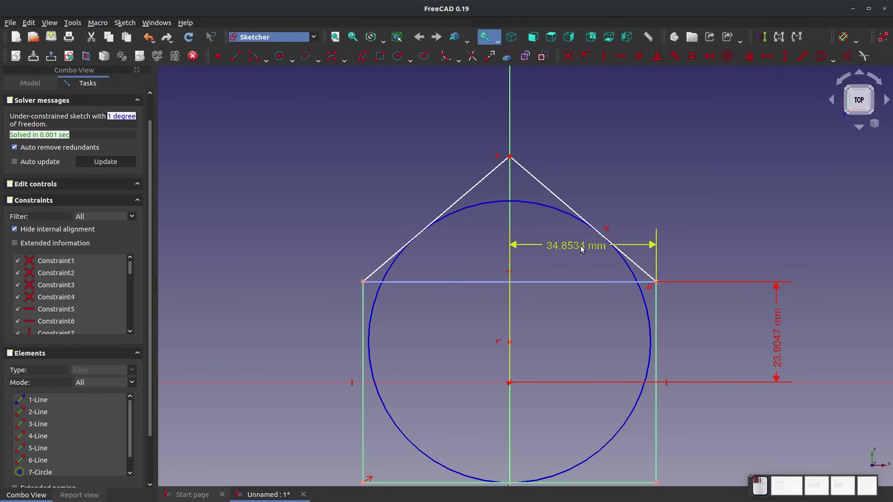
key(Delete)
click(784, 338)
key(Delete)
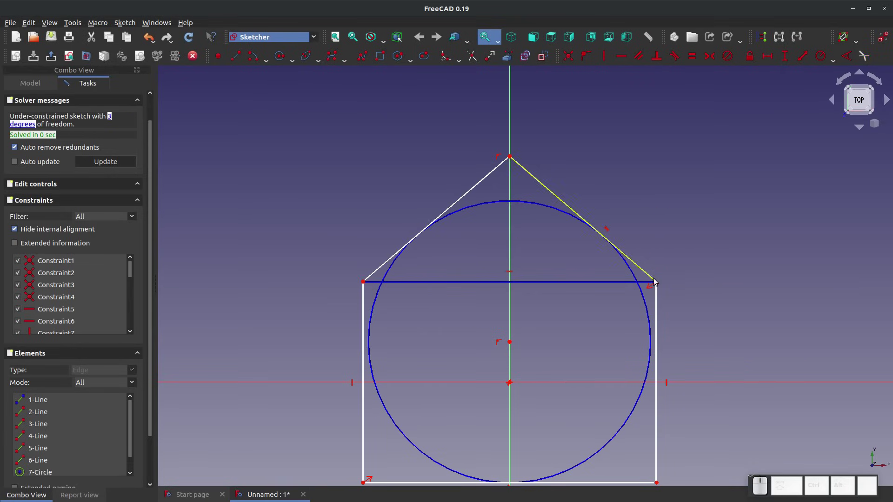
mouse_move(654, 281)
mouse_down()
mouse_move(678, 259)
mouse_move(654, 286)
mouse_move(670, 283)
mouse_move(648, 290)
mouse_up()
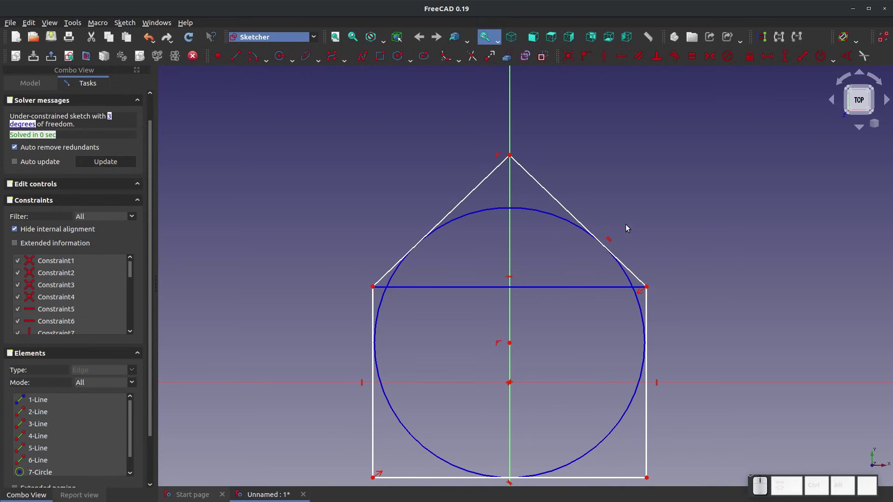
Try a vertical and a horizontal distance constraint between the roof peak and the upper-right corner, cancelling each
click(510, 156)
click(647, 287)
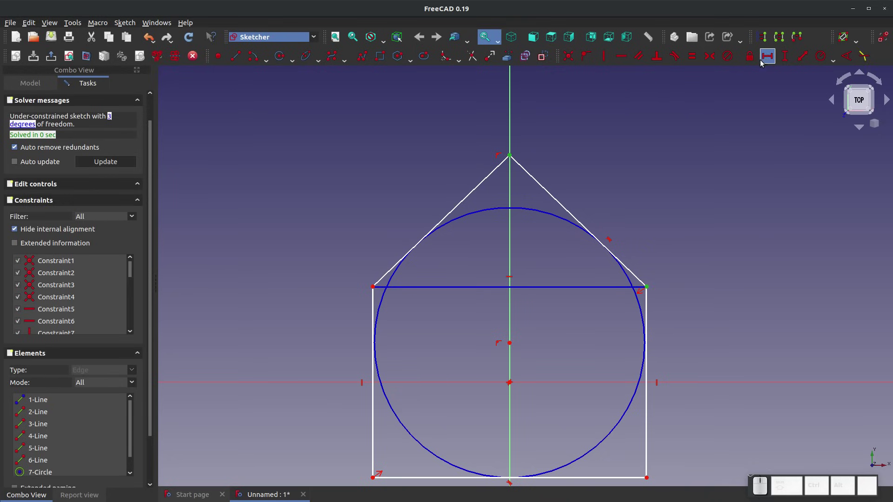
click(785, 55)
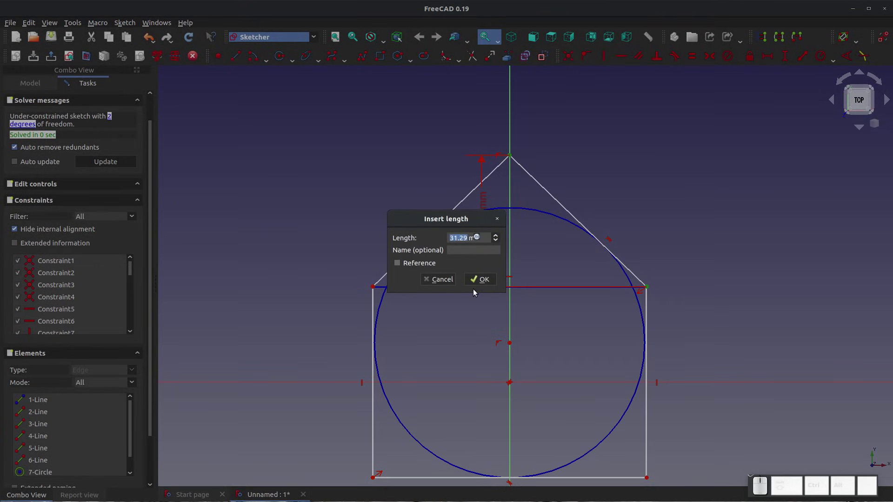
click(439, 279)
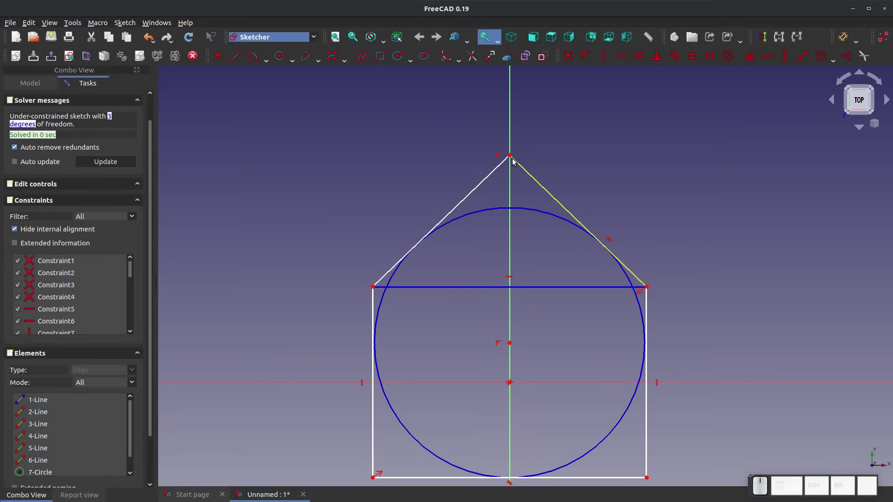
click(646, 287)
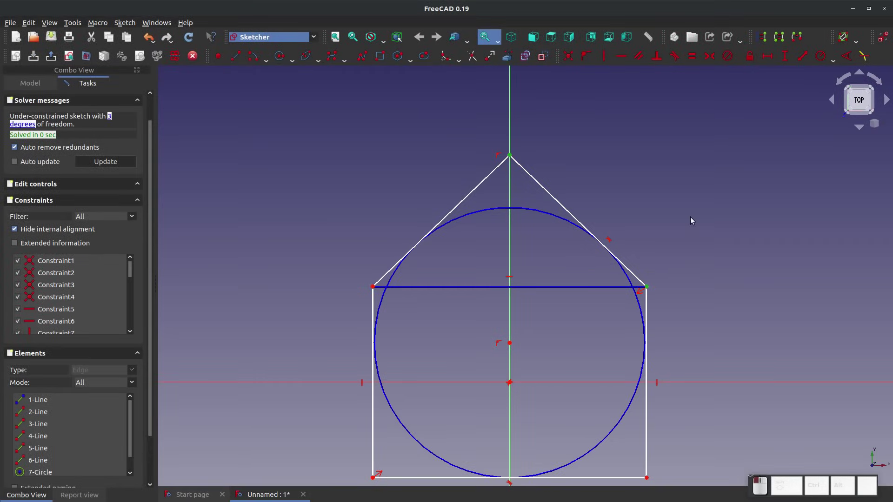
click(767, 56)
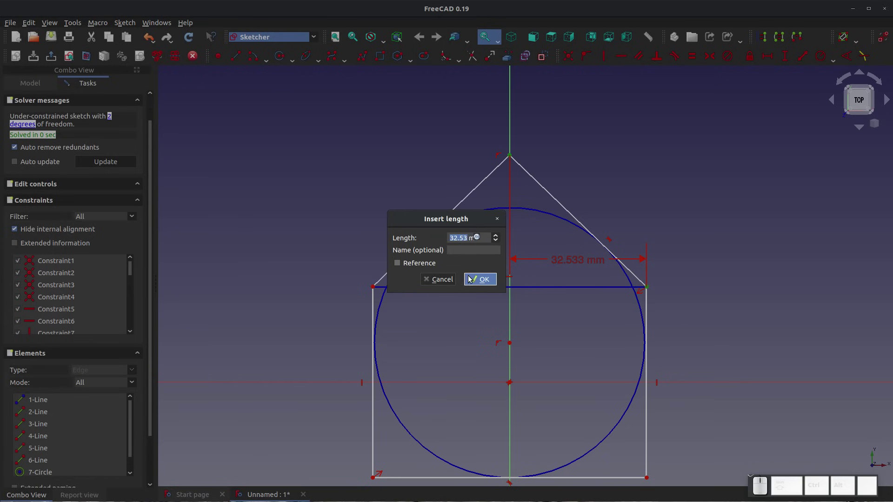
click(439, 279)
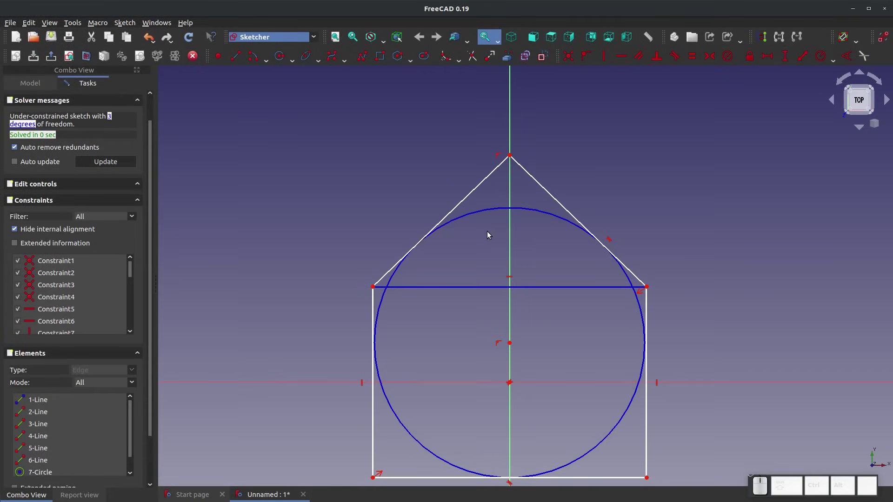
Try a direct distance constraint between the upper-right corner and the roof peak, and cancel it
click(537, 183)
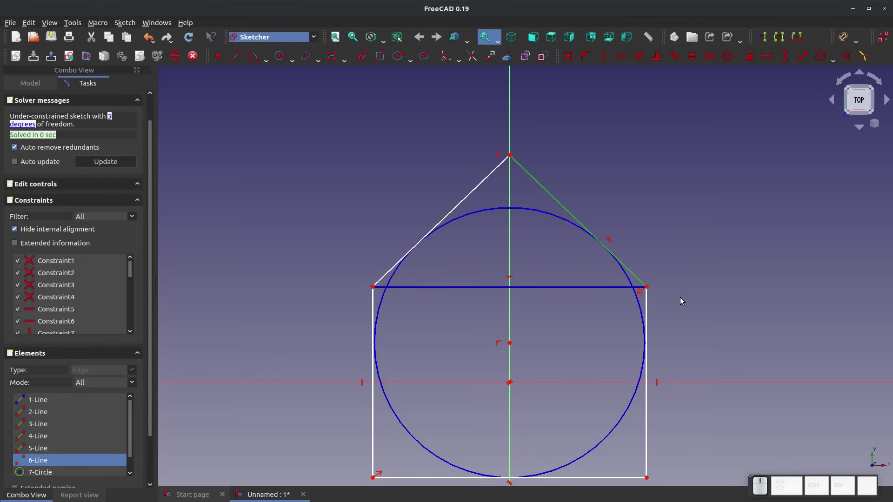
click(663, 294)
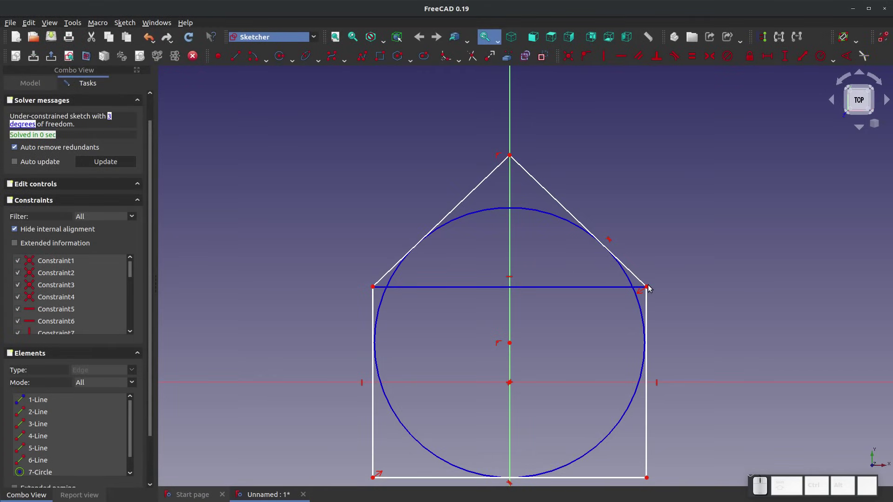
click(647, 288)
click(510, 157)
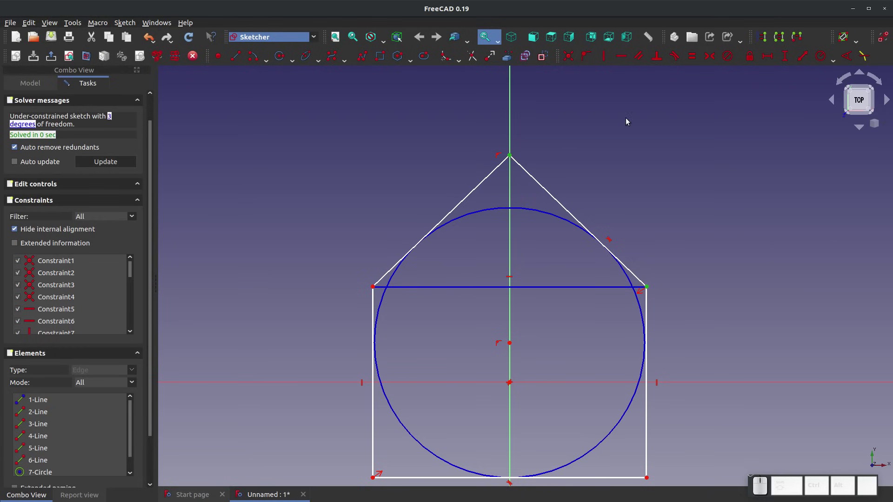
click(802, 58)
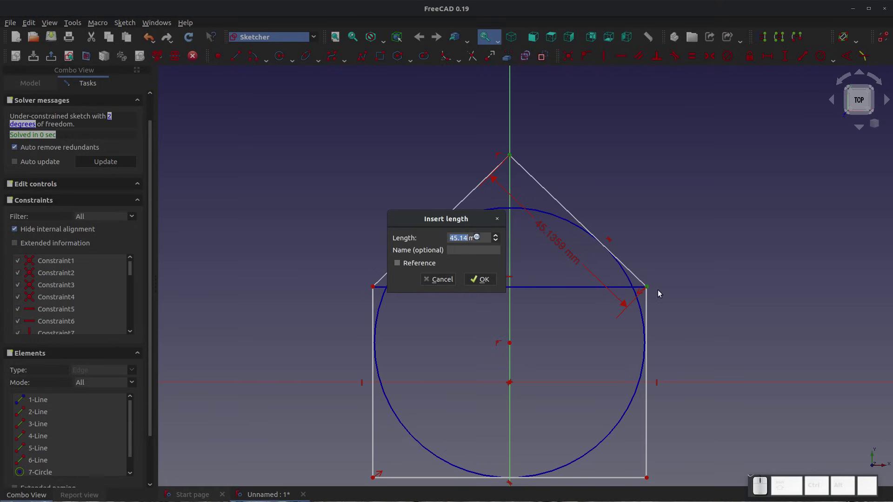
click(446, 280)
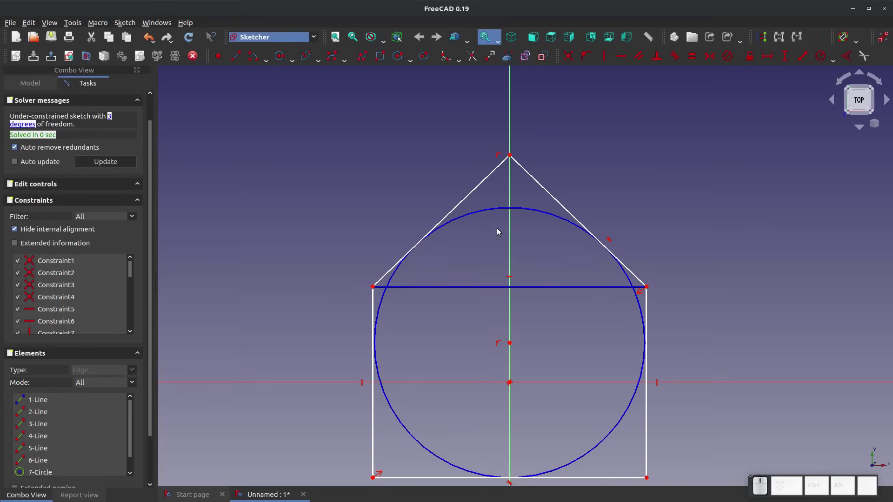
Start a radius constraint on the construction circle
click(534, 210)
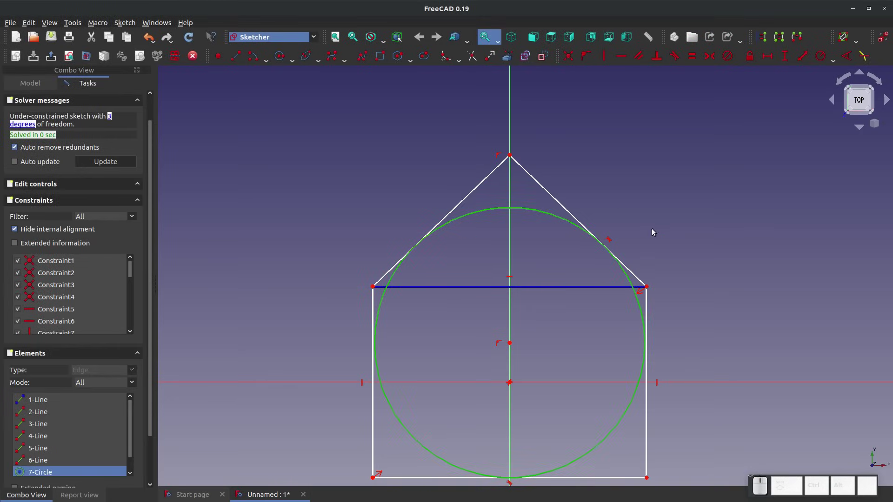
click(821, 61)
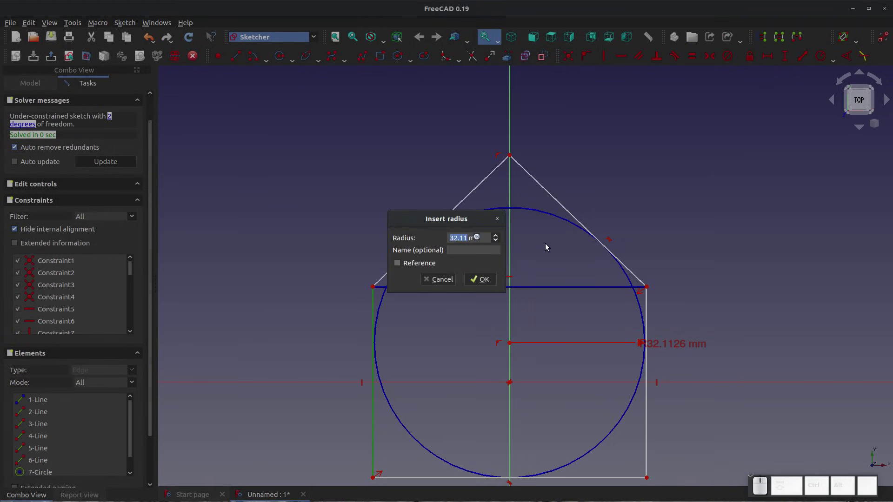
Set the circle's radius to 40 mm and delete that radius constraint from the sketch
text(40)
key(Return)
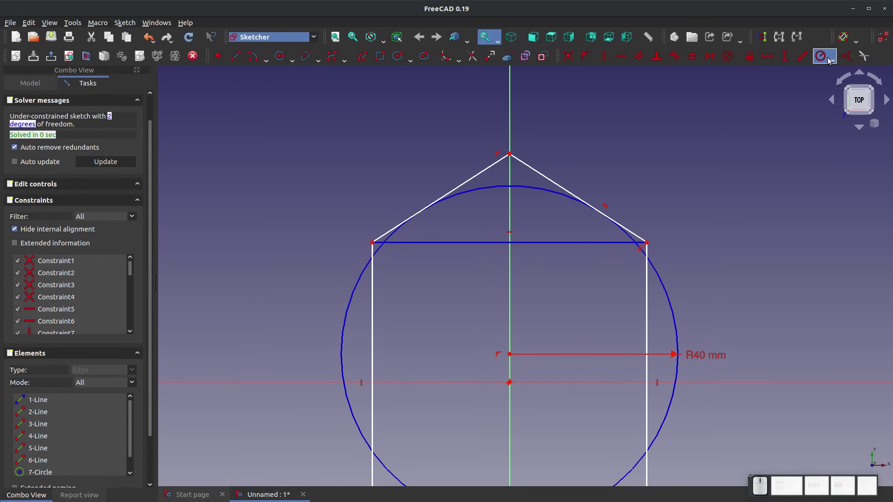
click(712, 354)
key(Delete)
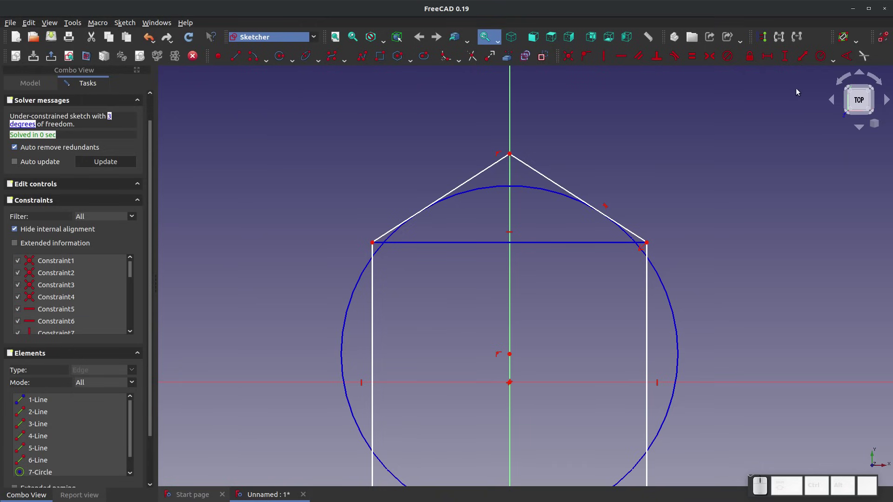
Constrain the construction circle's diameter to 100 mm
click(834, 60)
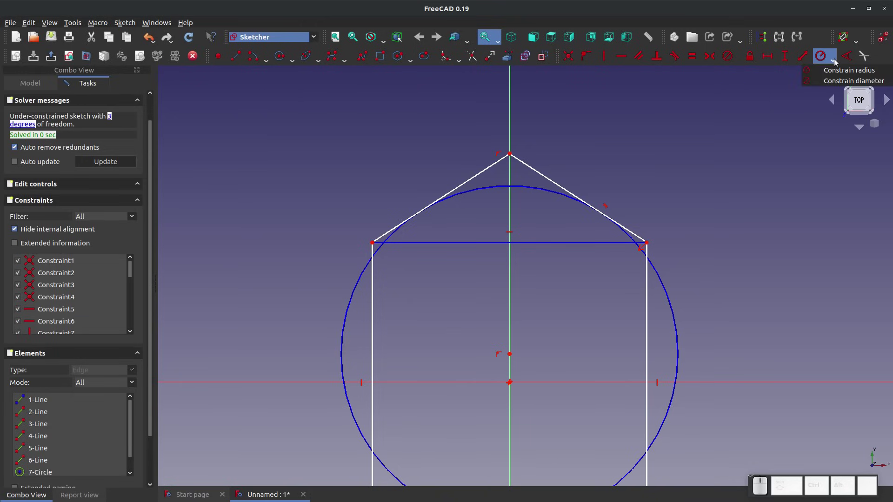
click(847, 80)
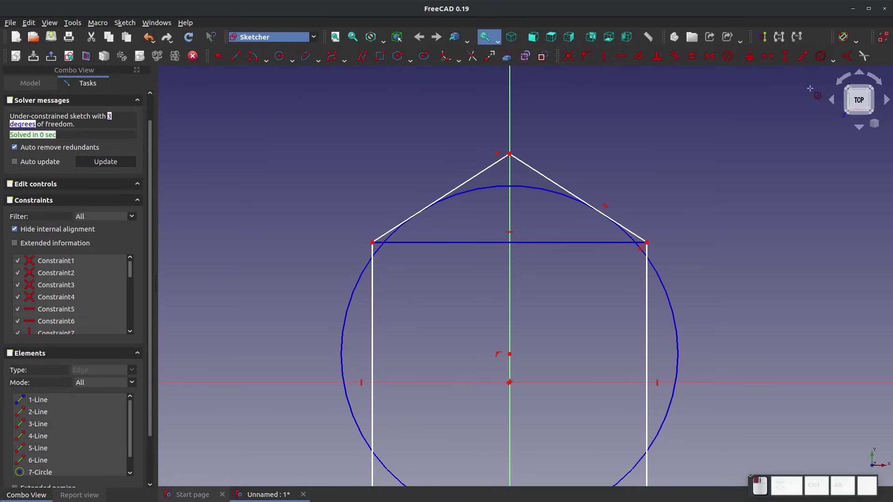
click(537, 188)
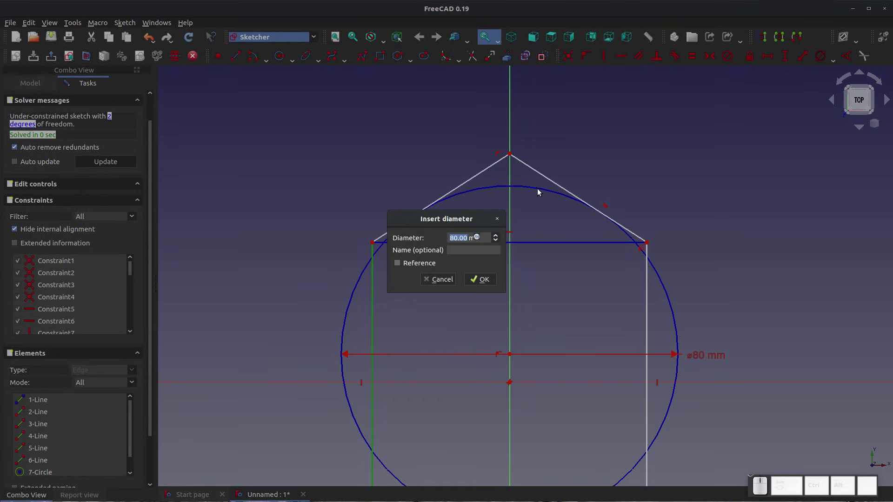
text(100)
key(Return)
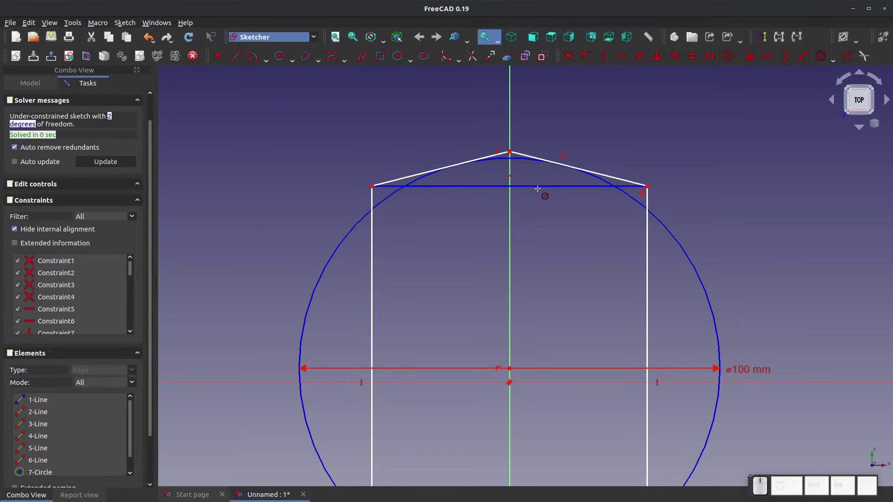
scroll(466, 125, down, 2)
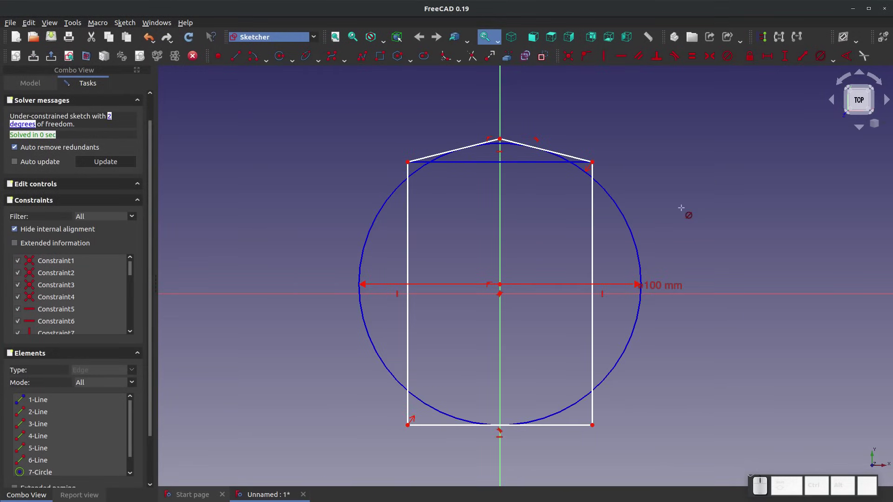
key(Escape)
Widen the rectangular part of the outline and constrain its upper right corner 50 mm horizontally from the origin
mouse_move(594, 164)
mouse_down()
mouse_move(594, 190)
mouse_move(686, 204)
mouse_move(614, 178)
mouse_move(647, 211)
mouse_move(622, 184)
mouse_move(654, 189)
mouse_move(625, 186)
mouse_move(646, 186)
mouse_move(638, 200)
mouse_move(643, 170)
mouse_move(653, 211)
mouse_move(647, 173)
mouse_move(717, 178)
mouse_move(640, 173)
mouse_move(598, 105)
mouse_move(626, 193)
mouse_up()
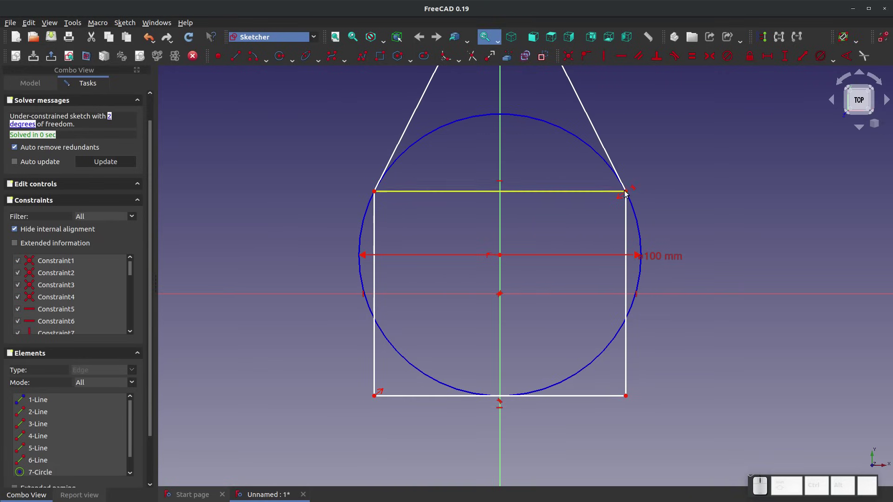
click(626, 193)
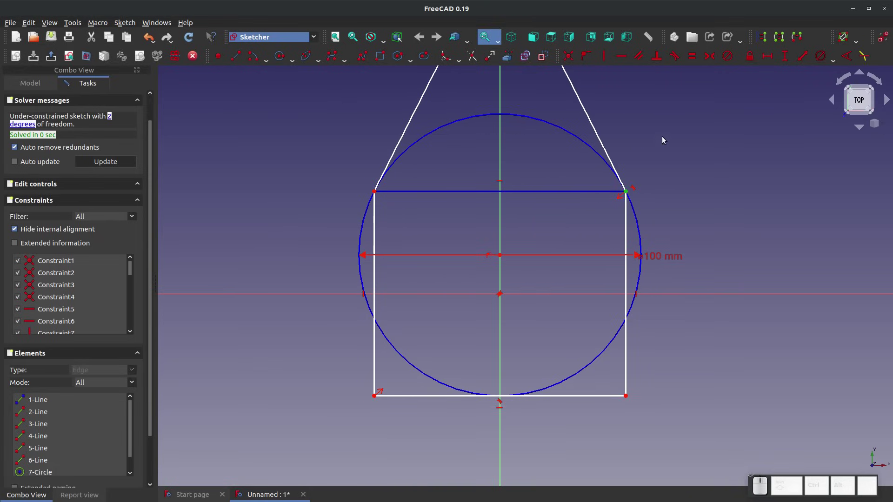
click(501, 294)
click(768, 56)
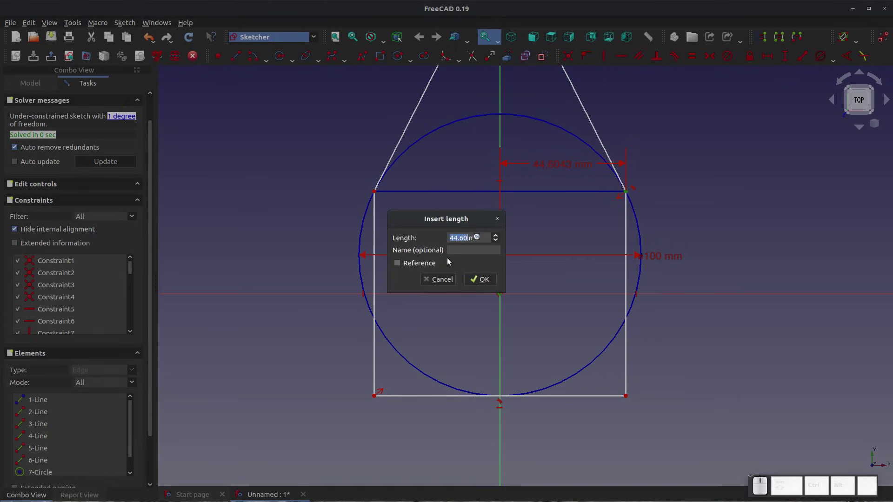
text(50)
key(Return)
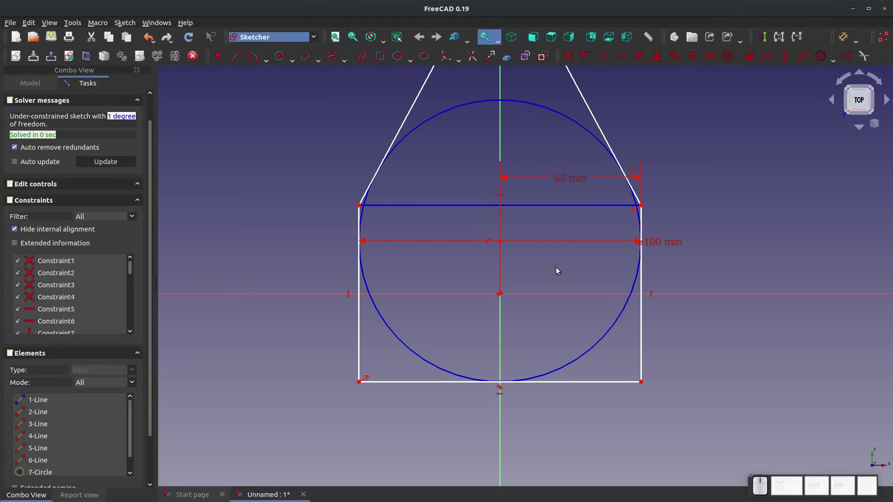
Constrain the vertical distance between the upper right corner of the rectangular part and the origin to 30 mm
mouse_move(641, 207)
mouse_down()
mouse_move(640, 194)
mouse_move(642, 242)
mouse_move(640, 196)
mouse_move(644, 212)
mouse_up()
click(643, 208)
click(500, 294)
click(785, 56)
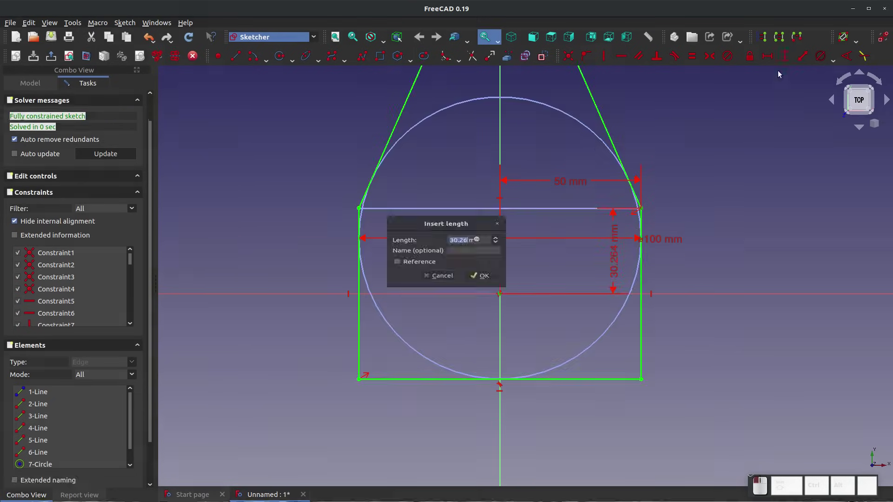
text(30)
key(Return)
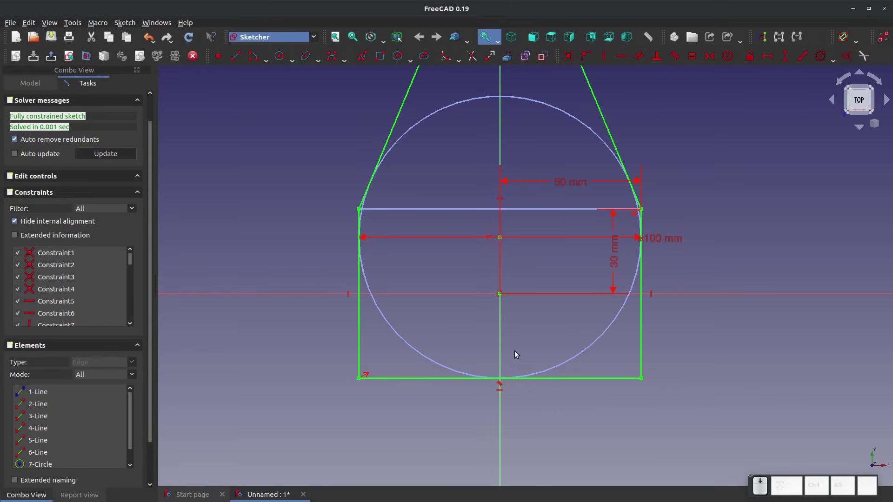
Delete all geometry and constraints from the sketch, leaving it empty
scroll(514, 351, down, 4)
scroll(493, 356, up, 2)
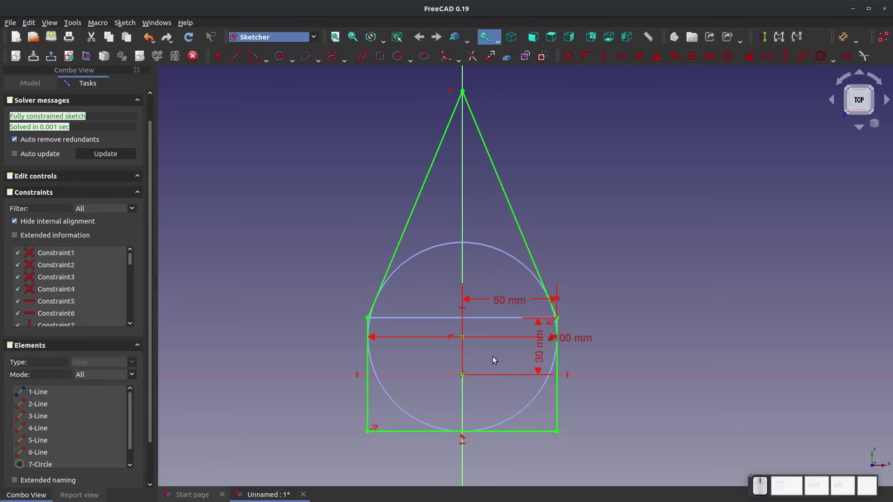
scroll(491, 337, down, 2)
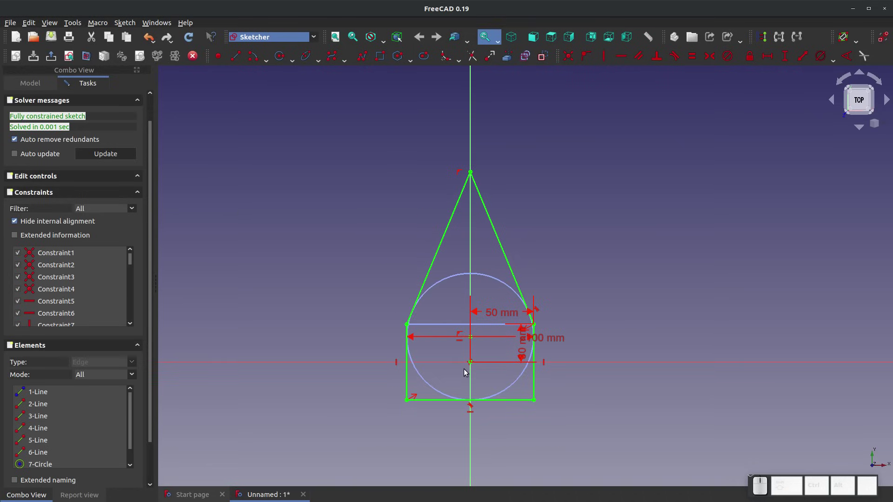
mouse_move(291, 117)
mouse_down()
mouse_move(439, 293)
mouse_move(710, 486)
mouse_move(682, 470)
mouse_up()
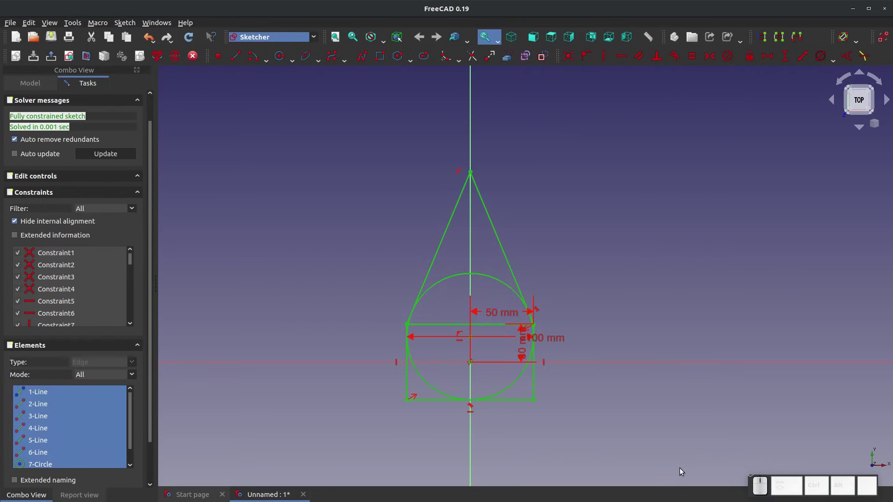
key(Delete)
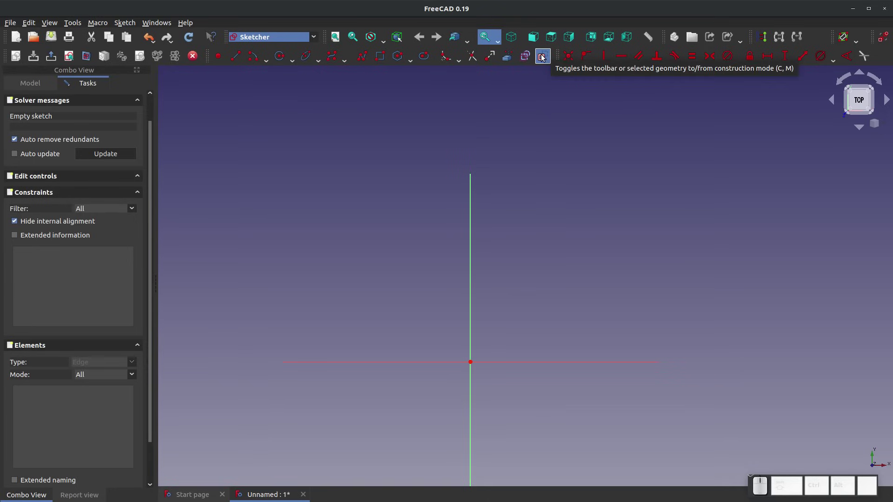
Draw a closed house-shaped polyline from the origin, with vertical walls, a base on the horizontal axis and the apex on the vertical axis
click(306, 62)
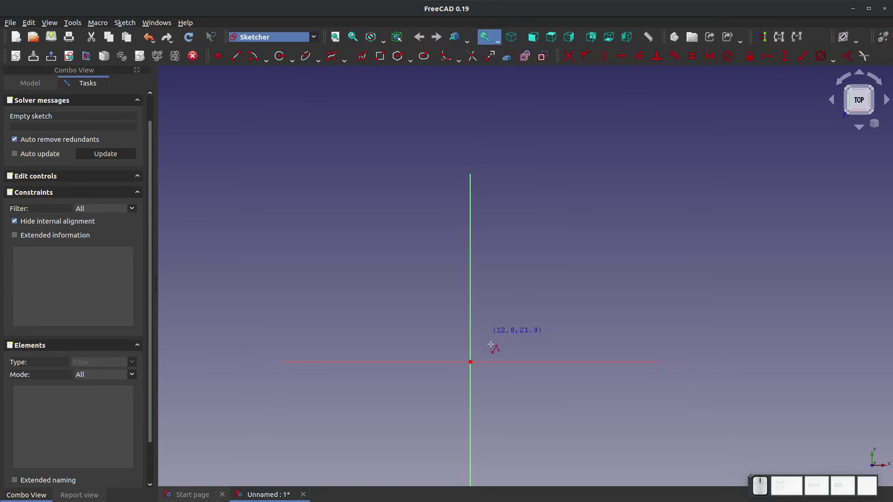
click(470, 362)
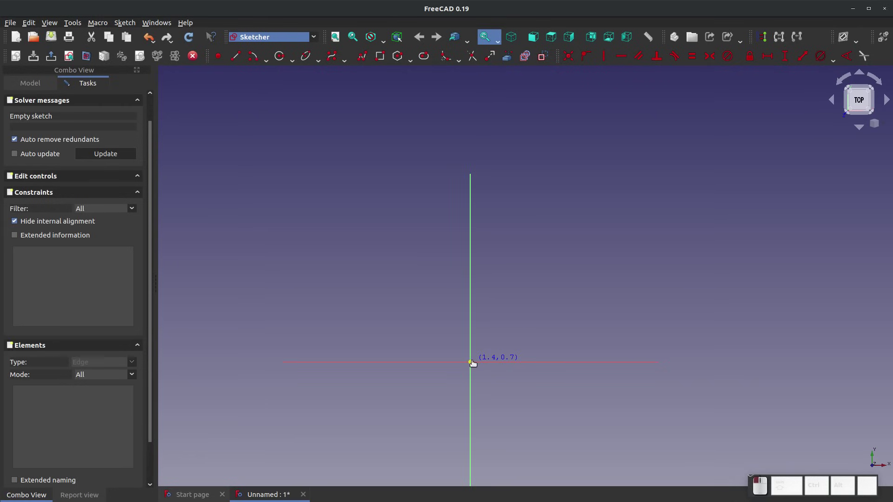
click(587, 362)
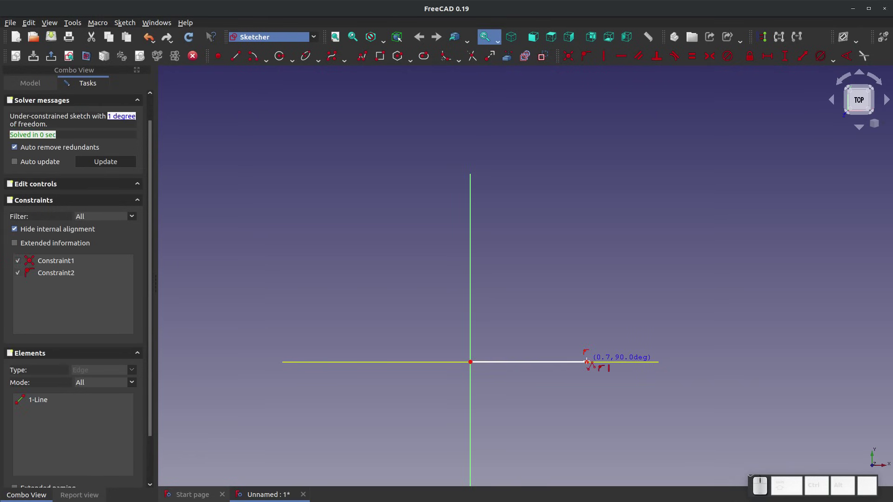
click(586, 220)
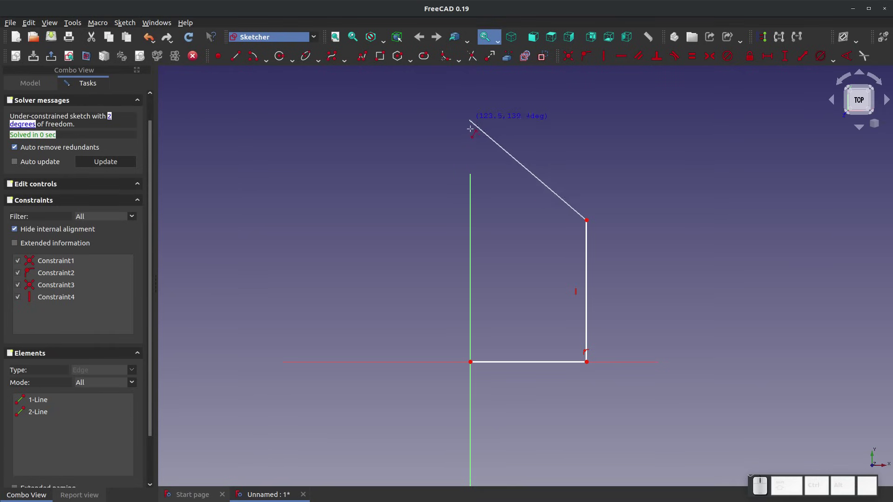
click(471, 176)
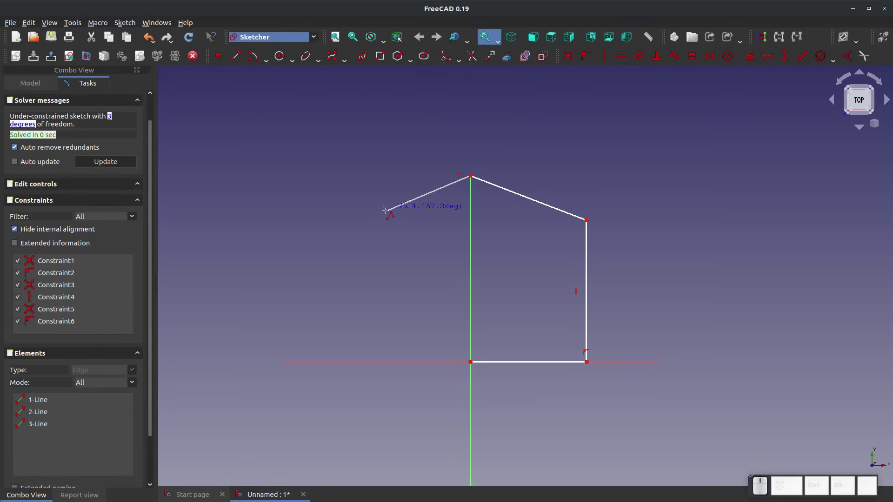
click(370, 215)
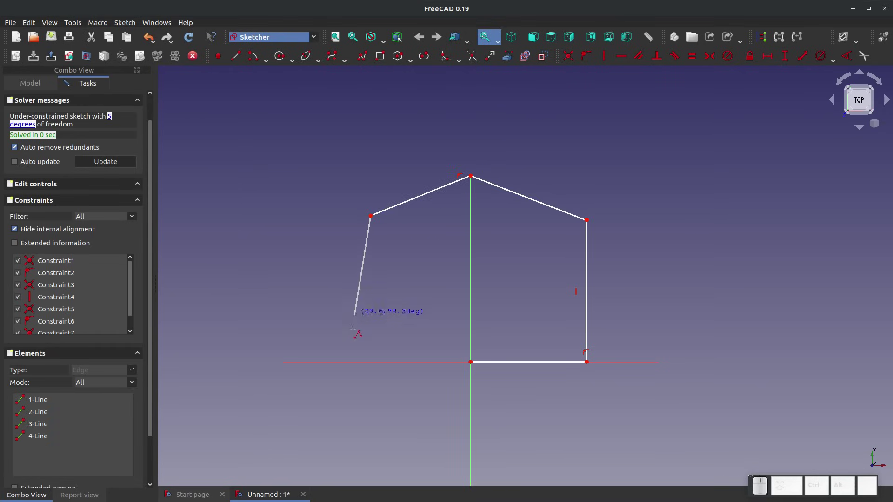
click(369, 362)
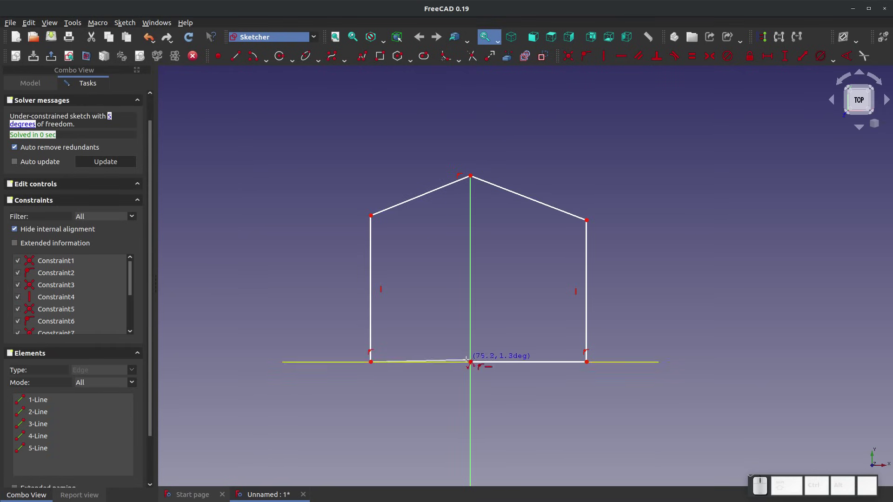
click(470, 362)
key(Escape)
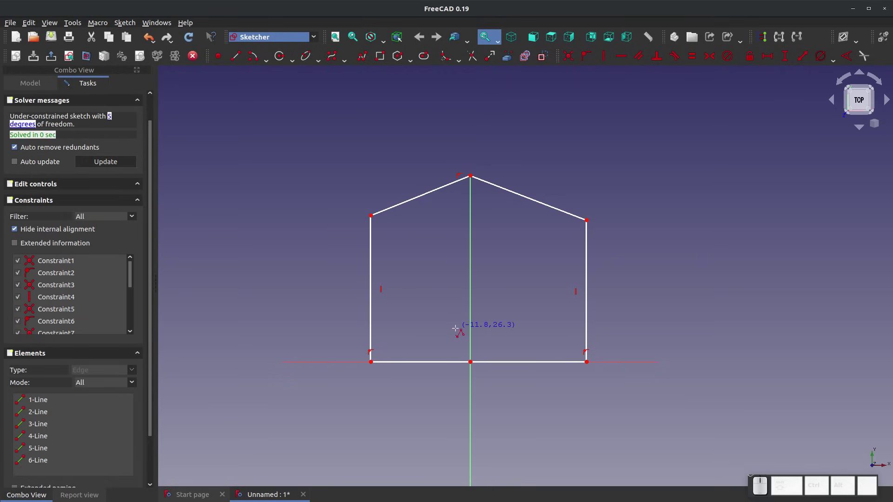
Constrain the two base segments to equal length and narrow the whole base to about 95 mm
mouse_move(586, 362)
mouse_down()
mouse_move(530, 361)
mouse_move(604, 362)
mouse_up()
click(563, 363)
click(405, 363)
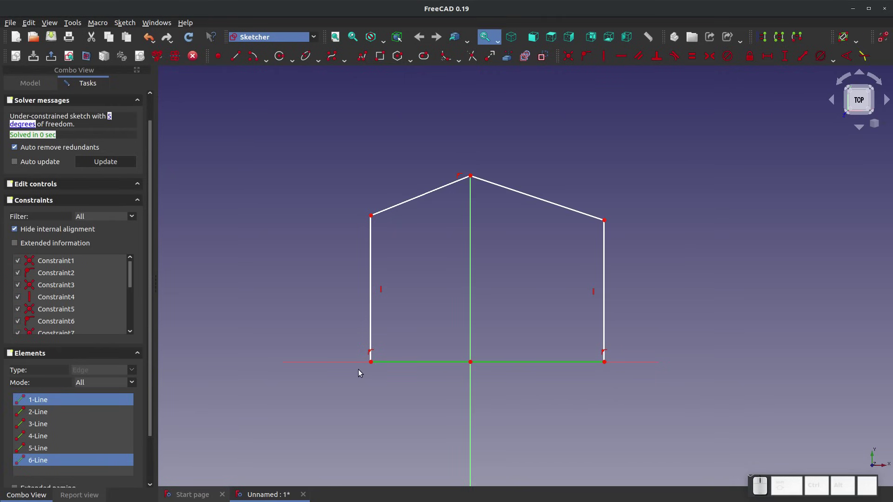
click(692, 57)
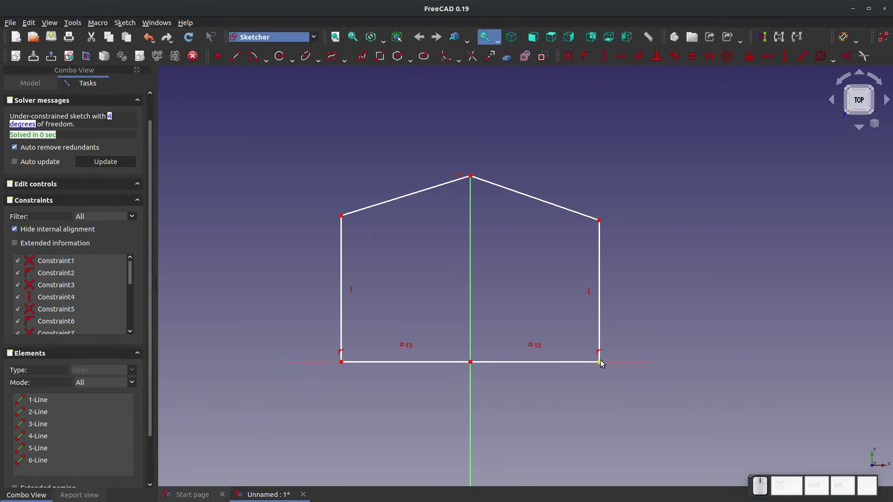
drag(598, 362, 530, 362)
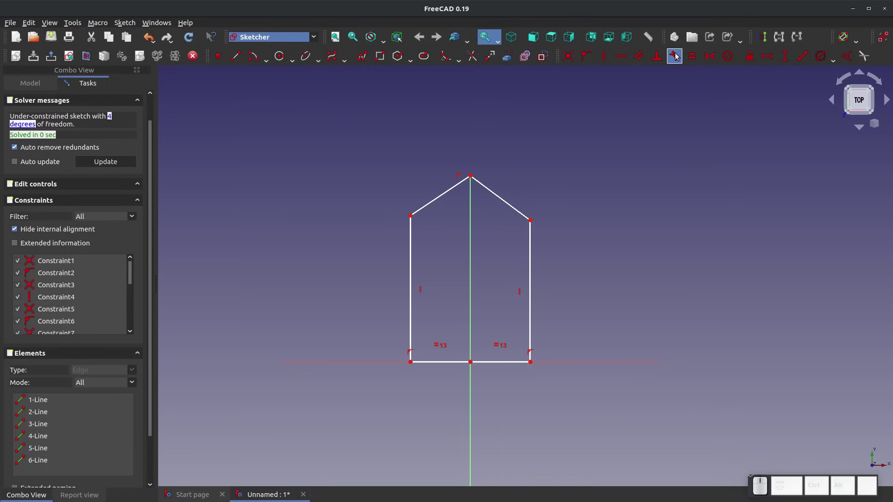
Constrain the horizontal distance between the two bottom corners of the outline to 100 mm
click(768, 60)
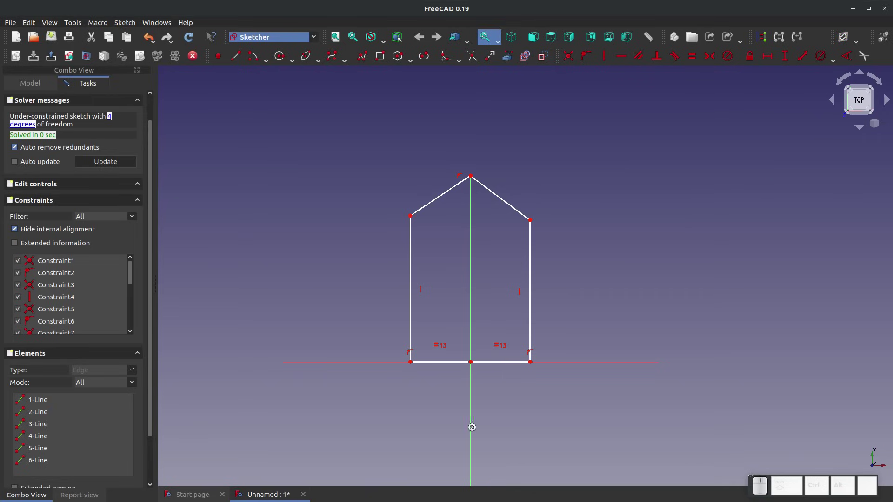
click(531, 362)
click(411, 362)
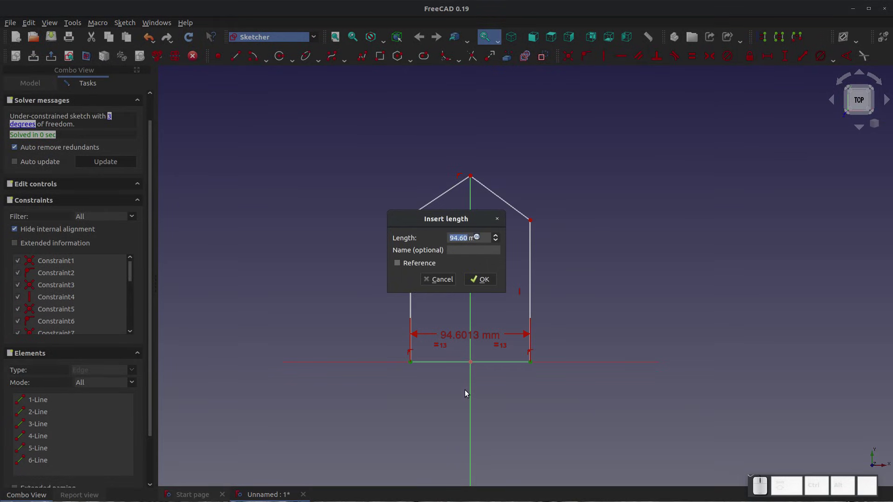
text(100)
key(Return)
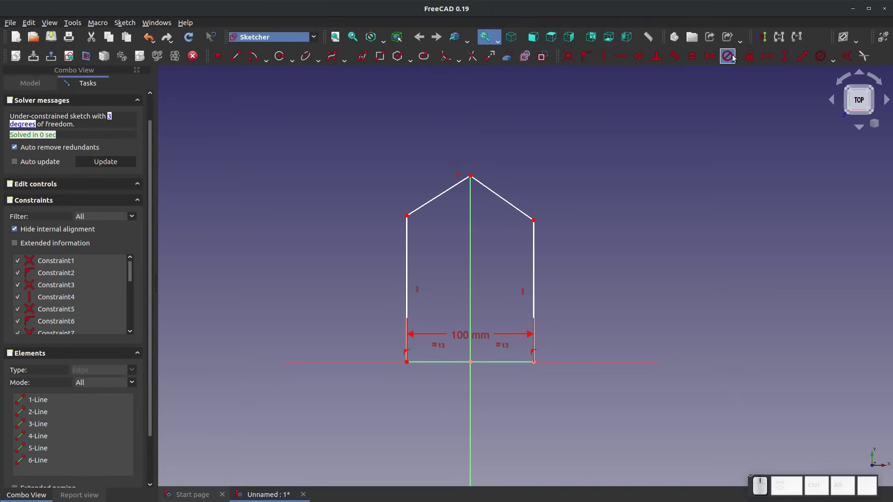
Constrain the right wall's height to 200 mm and raise the roof apex along the vertical axis to about 300 mm
click(784, 56)
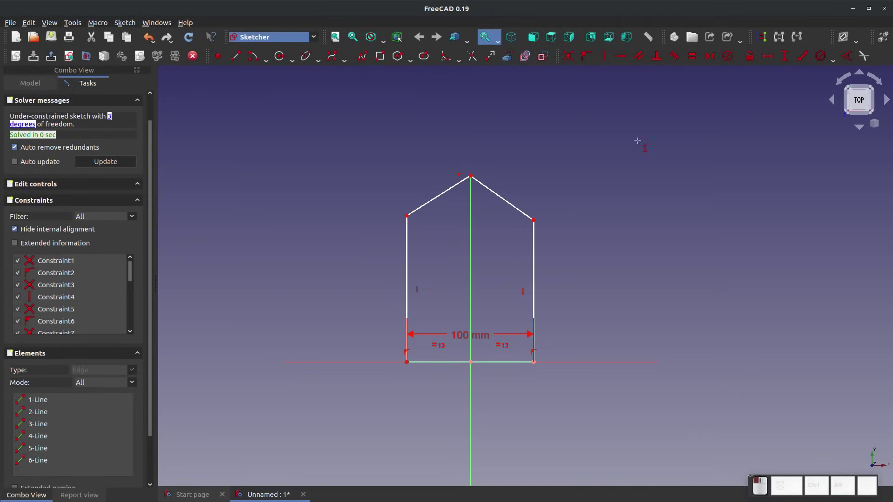
click(534, 242)
text(200)
key(KP_Enter)
scroll(465, 335, down, 2)
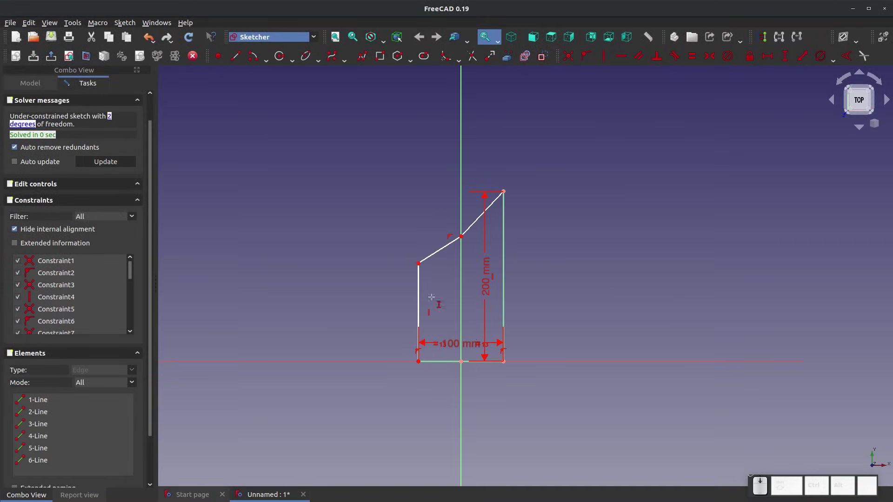
scroll(504, 367, down, 4)
scroll(499, 321, up, 5)
key(Escape)
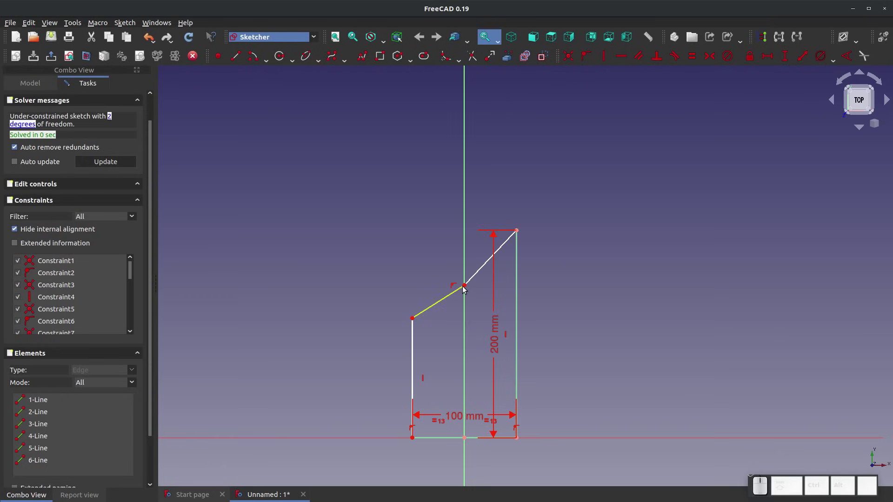
drag(463, 287, 470, 130)
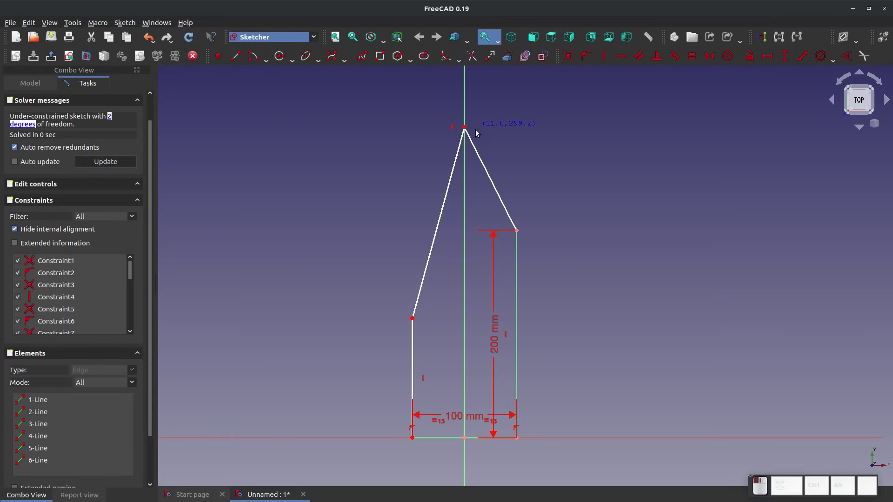
Constrain the left and right walls of the outline to equal length
click(413, 353)
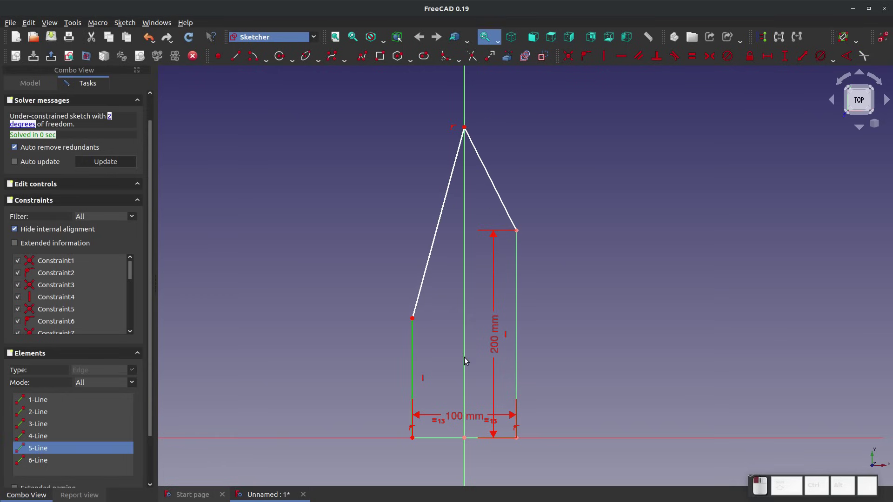
click(519, 333)
click(692, 56)
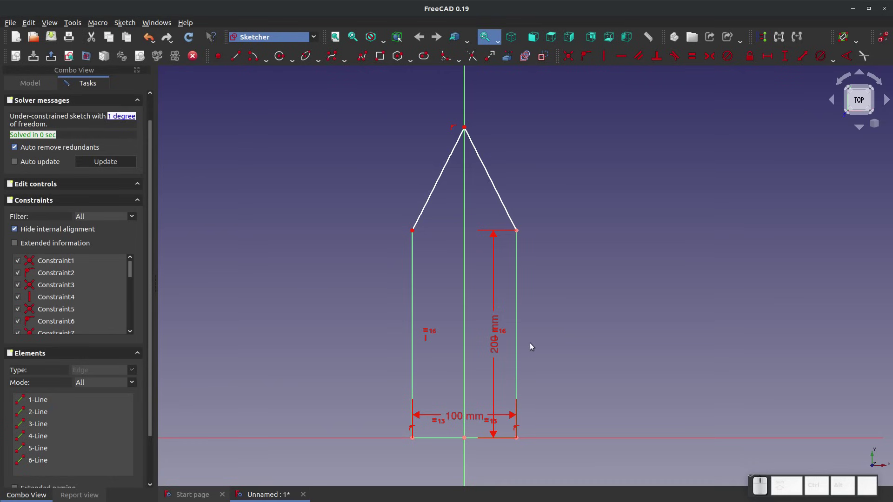
Constrain the apex's vertical distance from the base to 300 mm and place the dimension outside the left wall
mouse_move(465, 128)
mouse_down()
mouse_move(472, 206)
mouse_move(464, 134)
mouse_up()
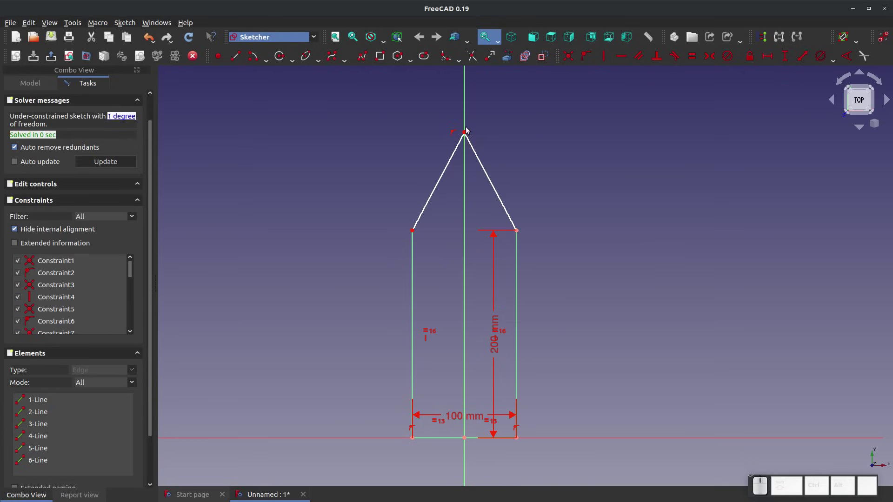
click(464, 133)
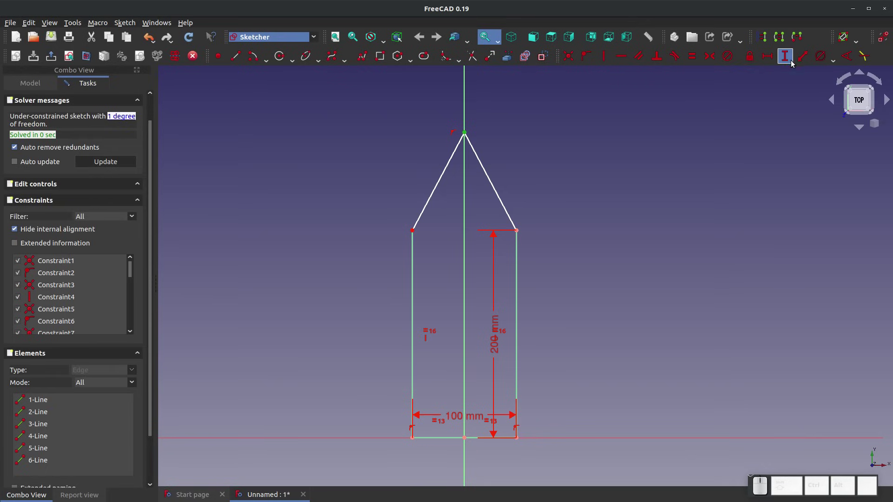
click(489, 122)
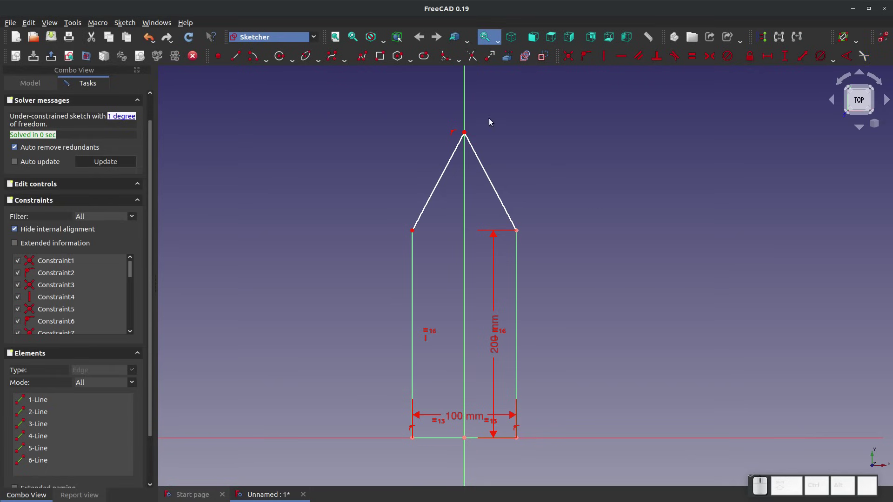
click(464, 133)
click(785, 60)
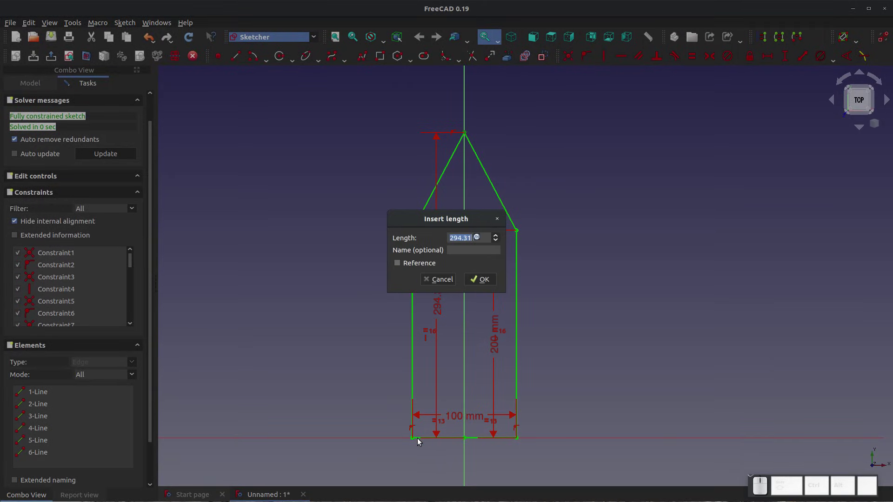
text(300)
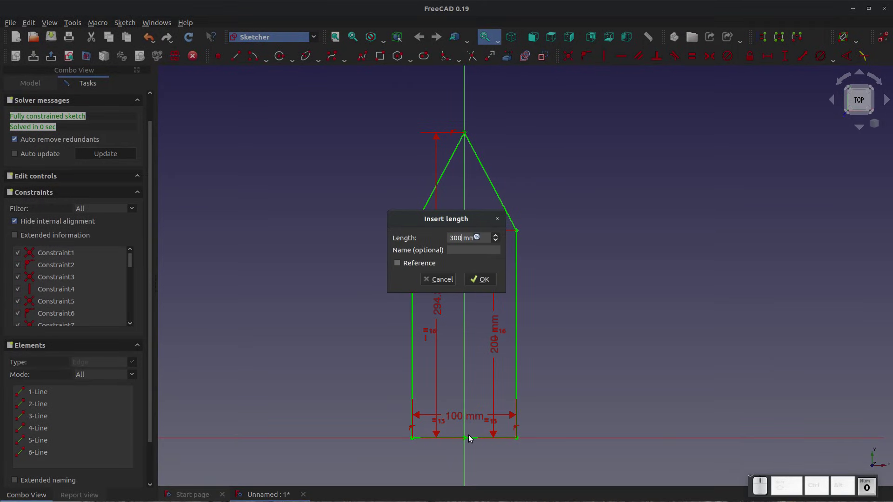
key(Return)
drag(439, 294, 365, 297)
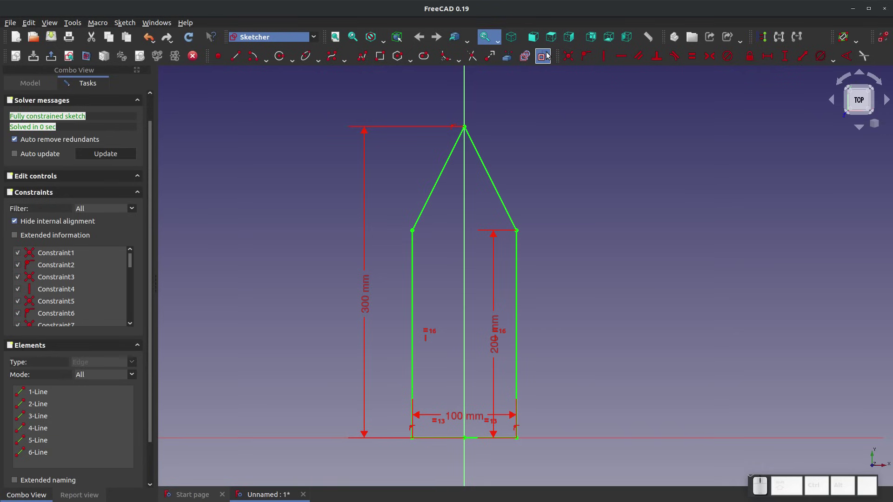
Draw a separate slanted line to the right of the roof and constrain it parallel to the right roof edge
click(237, 60)
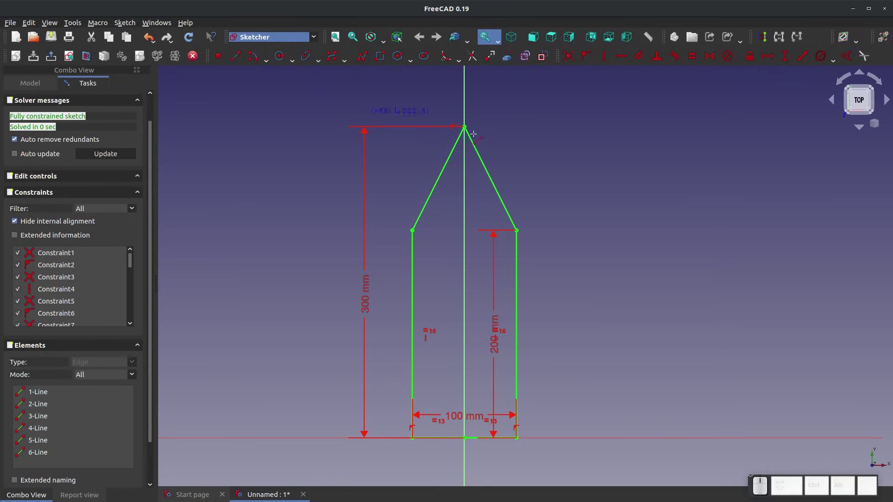
click(510, 105)
click(676, 218)
key(Escape)
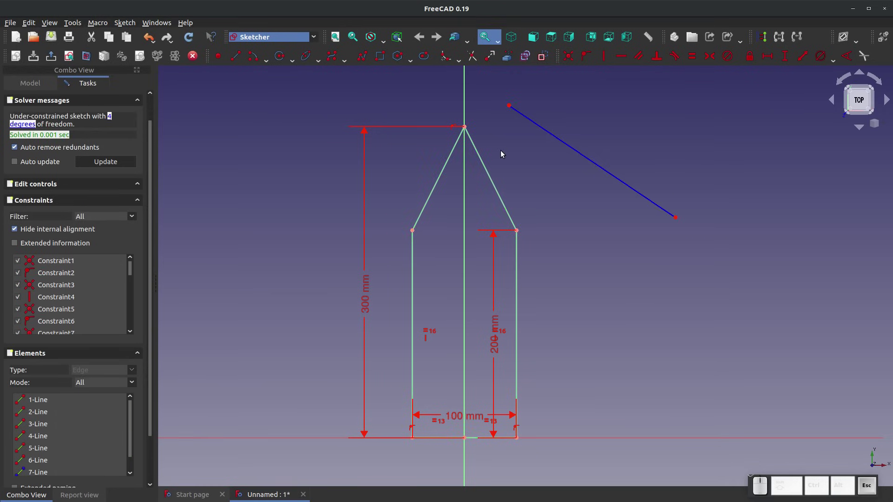
click(487, 171)
click(554, 137)
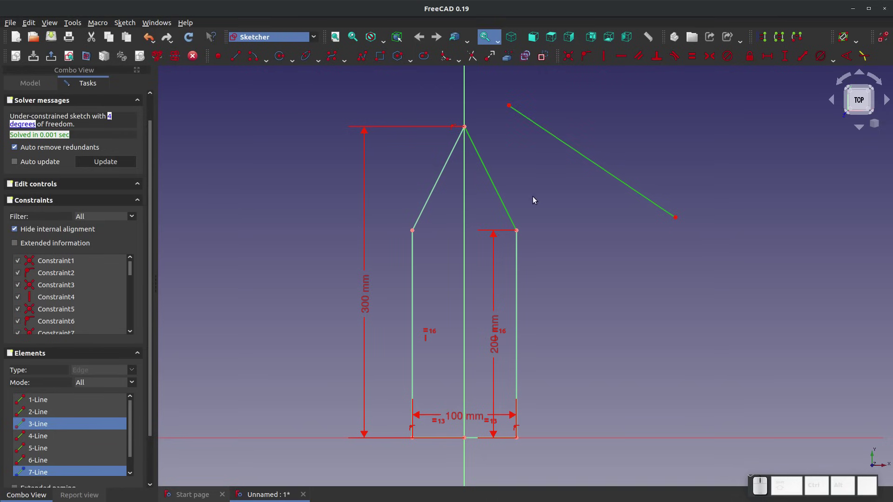
click(638, 56)
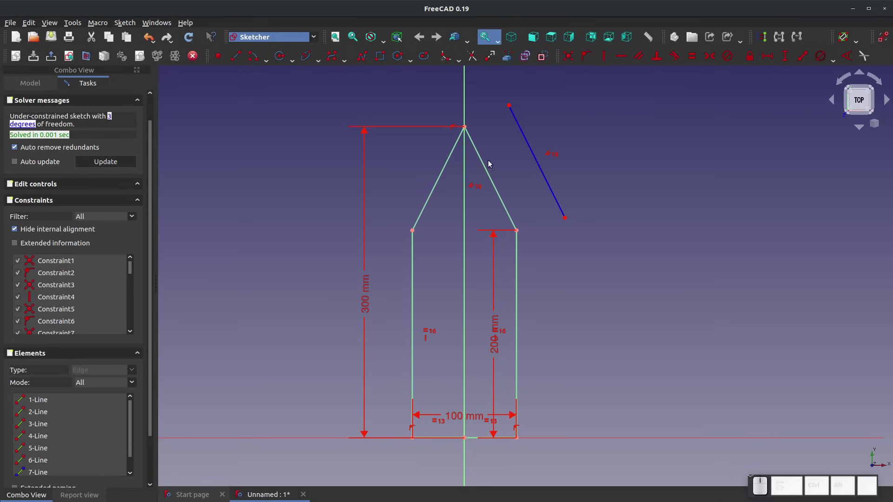
Set the apex's height dimension to 250 mm
double_click(365, 289)
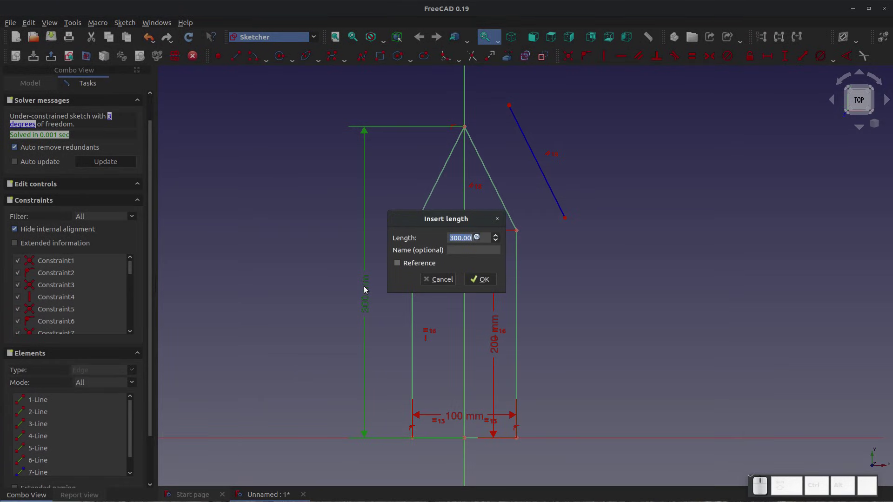
text(250)
key(Return)
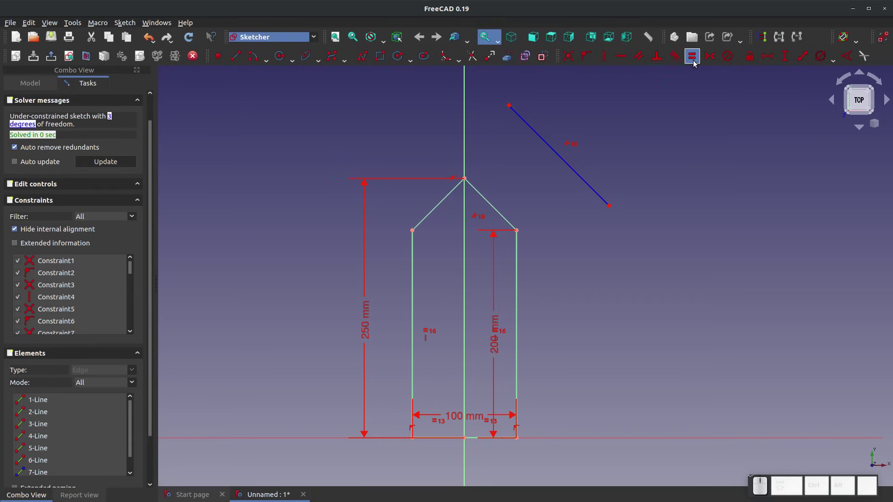
Apply a Block constraint to the separate slanted line beside the roof
click(728, 56)
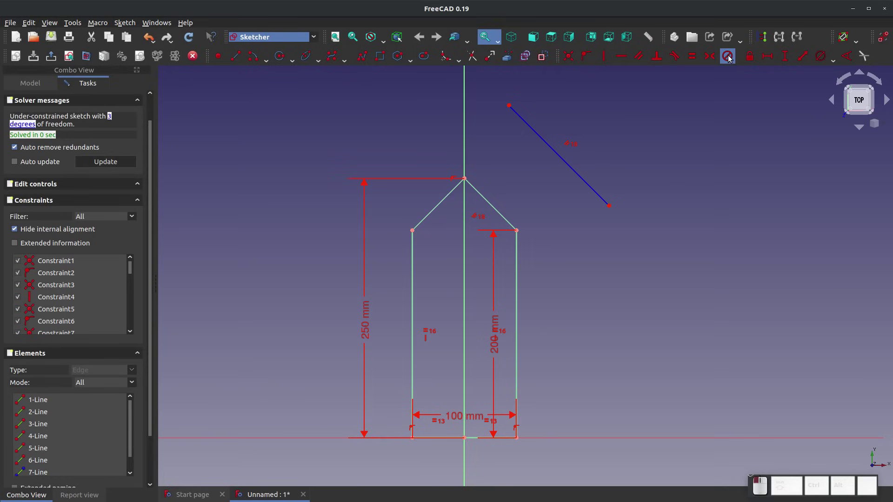
click(526, 122)
right_click(678, 283)
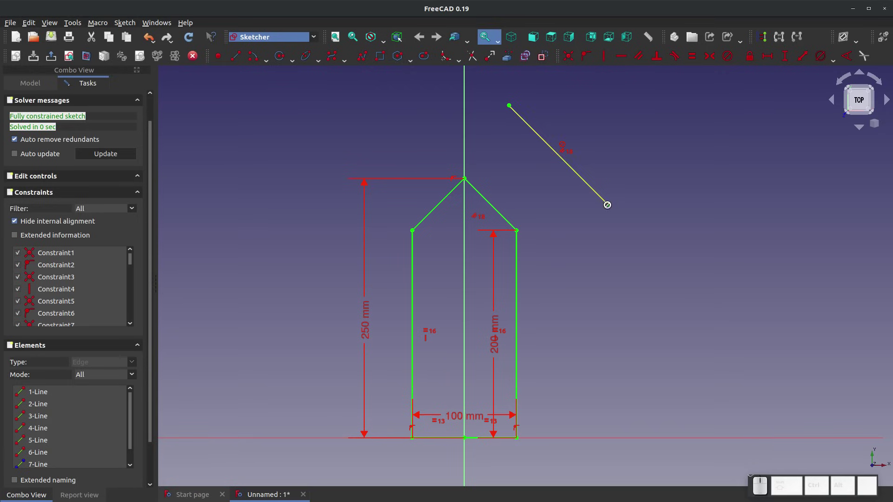
key(Escape)
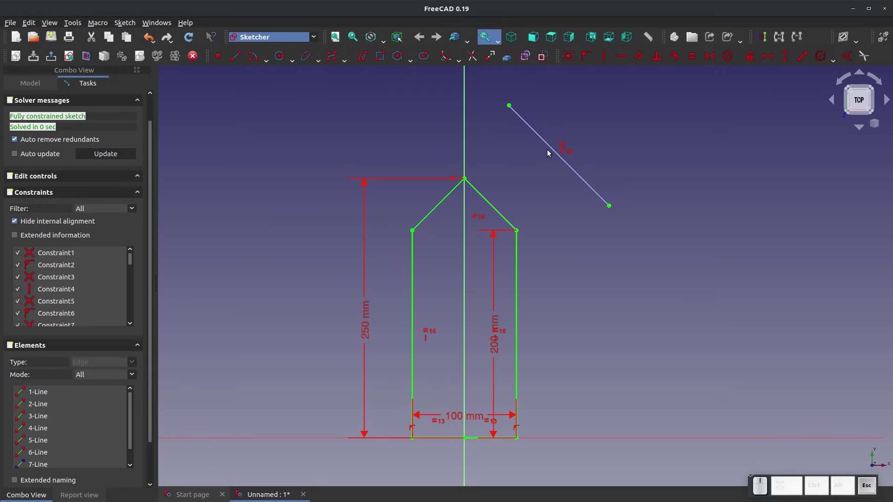
Try a radius constraint on the separate slanted line, and delete that line from the sketch
click(548, 148)
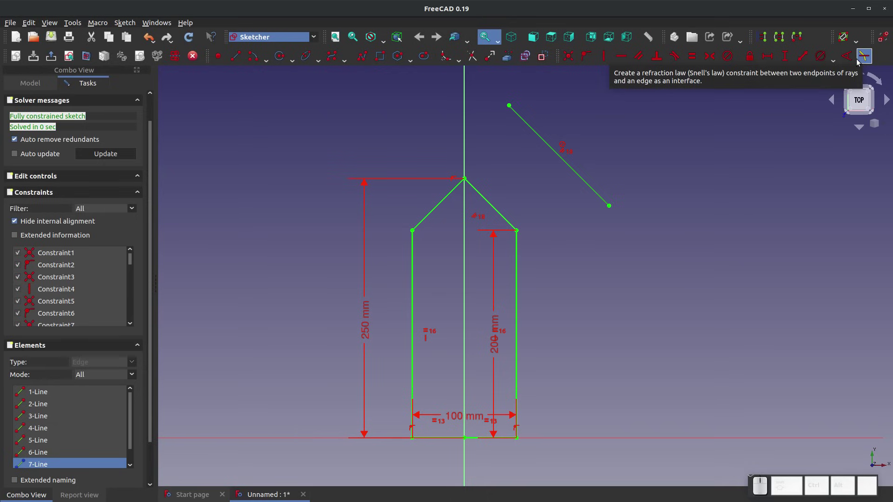
click(834, 61)
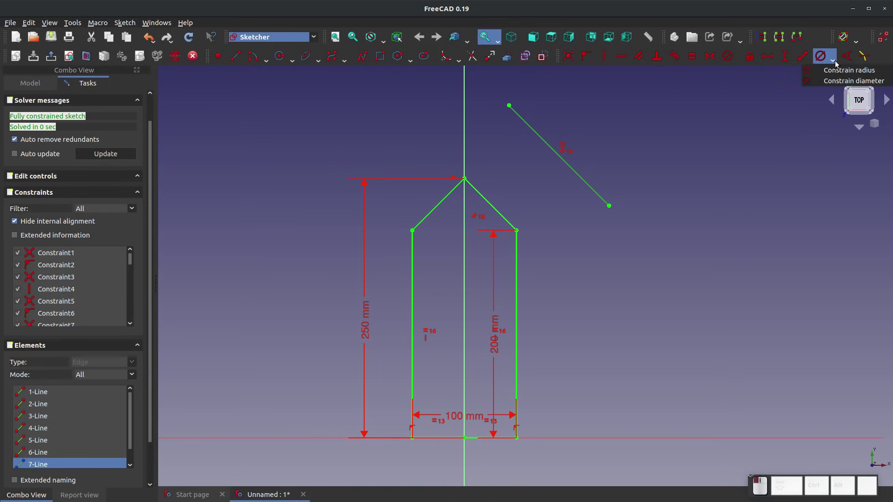
click(842, 70)
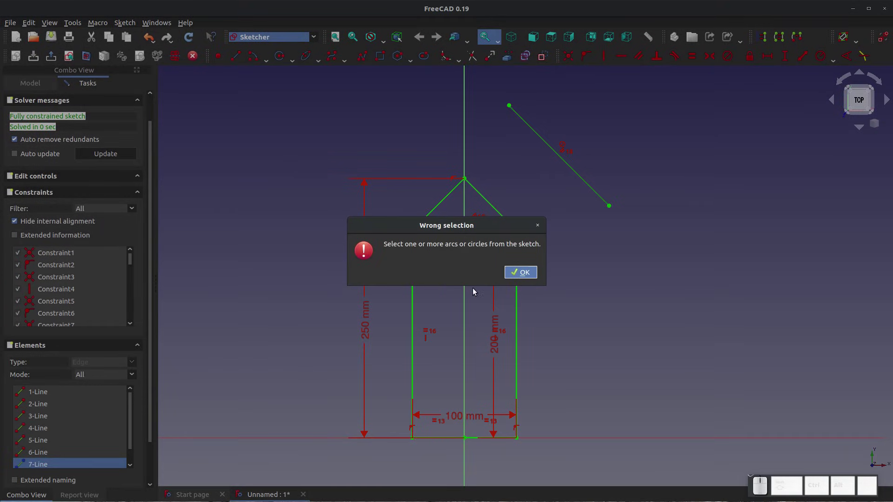
click(521, 273)
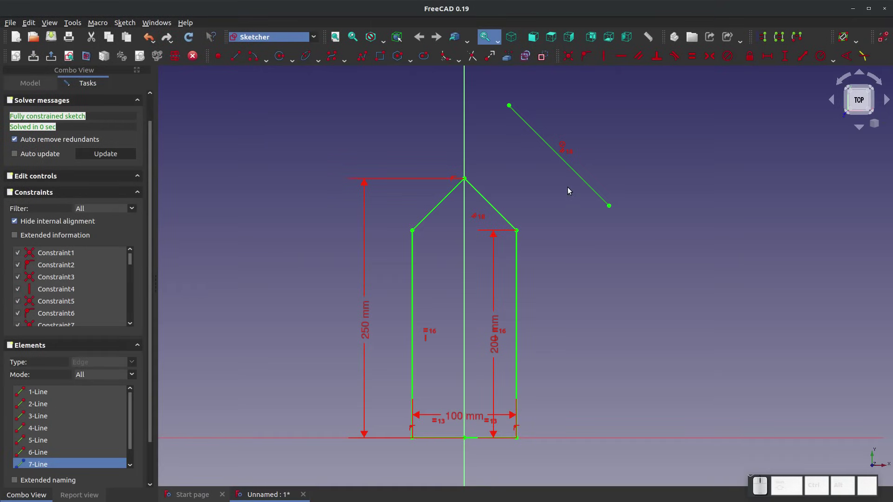
key(Delete)
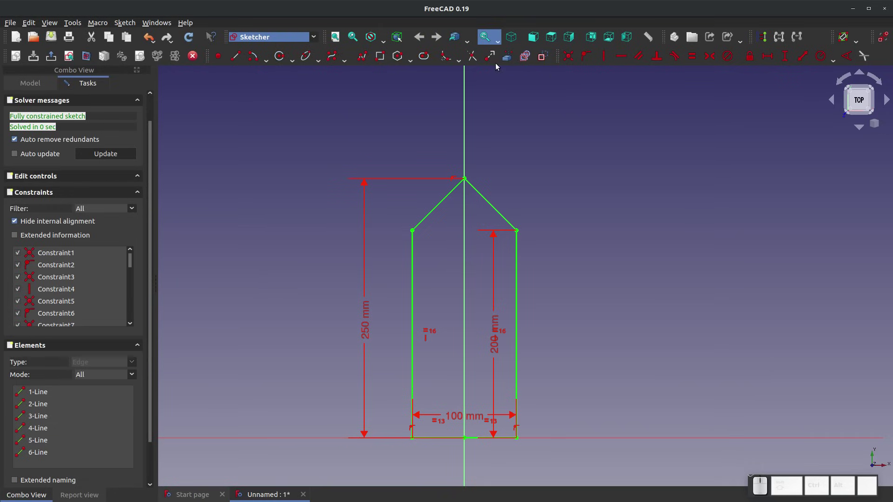
Fillet the roof apex between the left and right sloping edges
click(380, 55)
key(Escape)
scroll(419, 193, down, 3)
scroll(423, 188, up, 6)
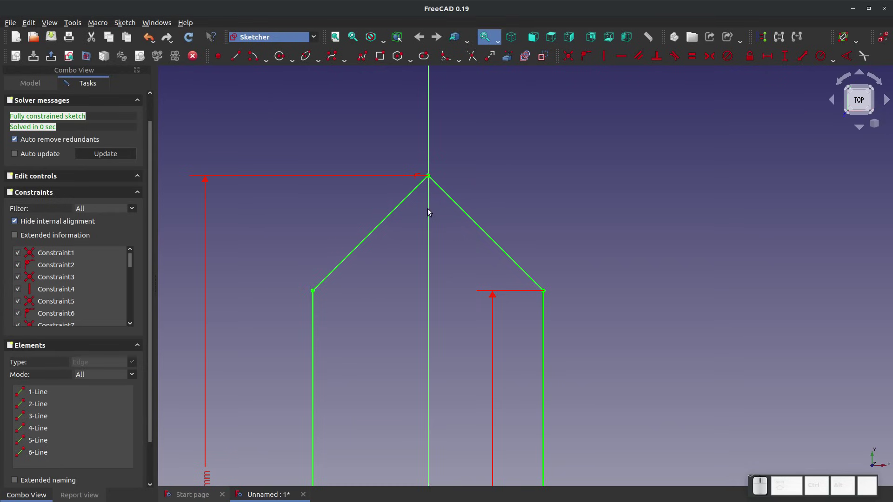
click(445, 53)
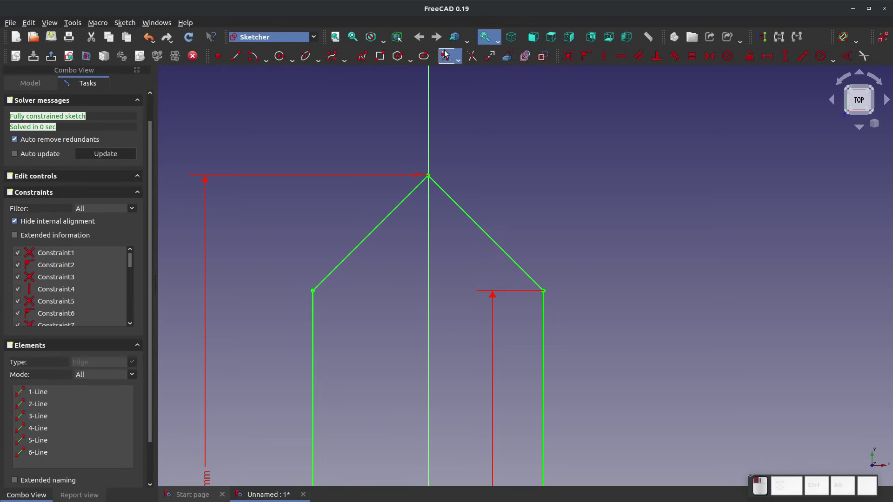
click(408, 200)
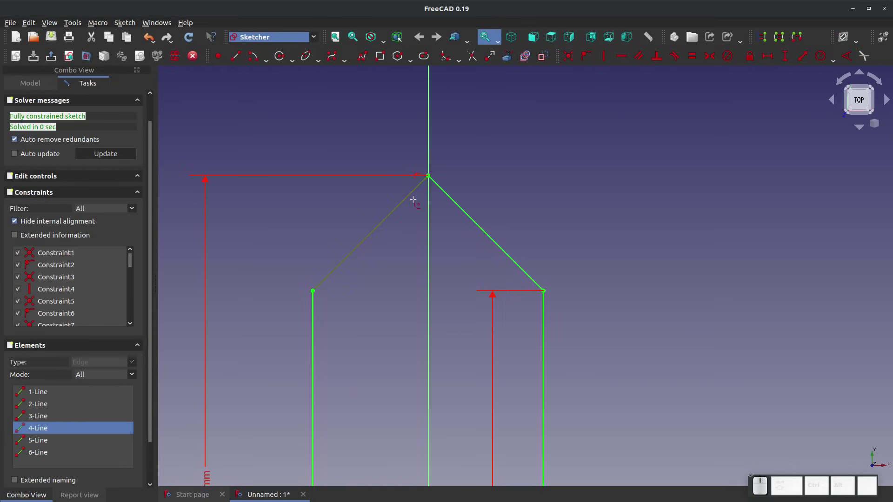
click(452, 200)
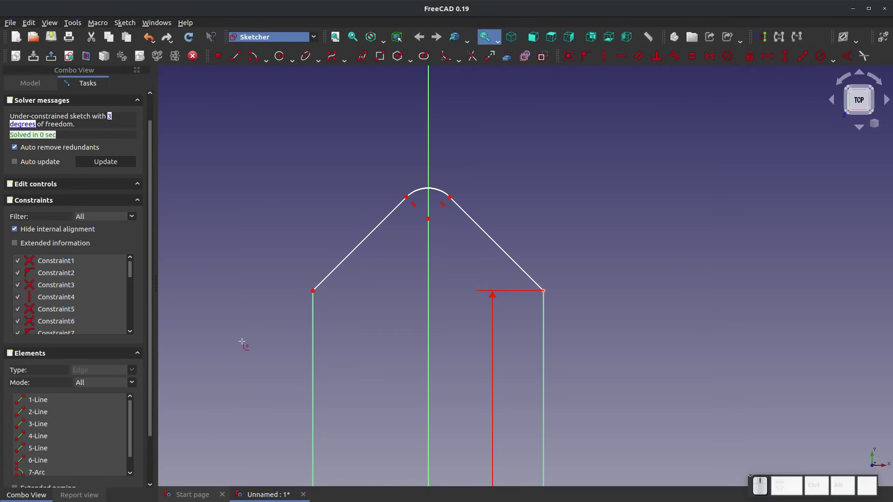
key(Escape)
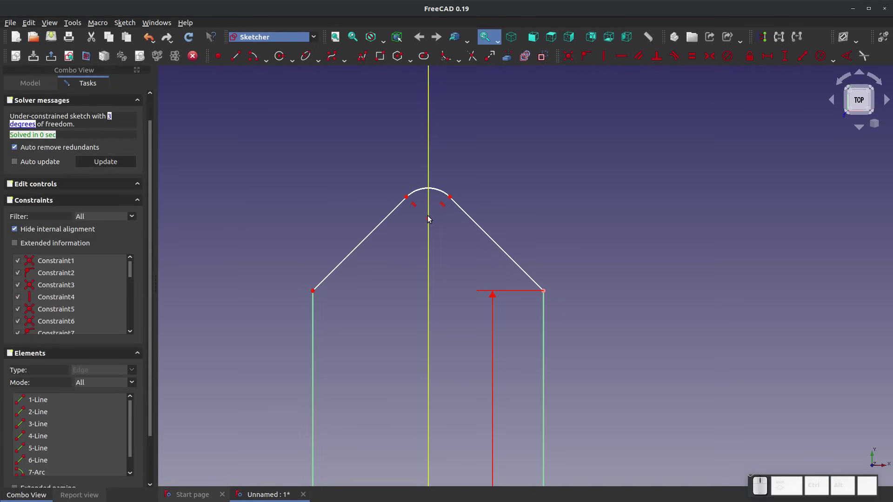
Shift the fillet arc's centre slightly up and left, and constrain the two sloping roof edges to equal length
drag(428, 220, 421, 203)
scroll(421, 214, down, 5)
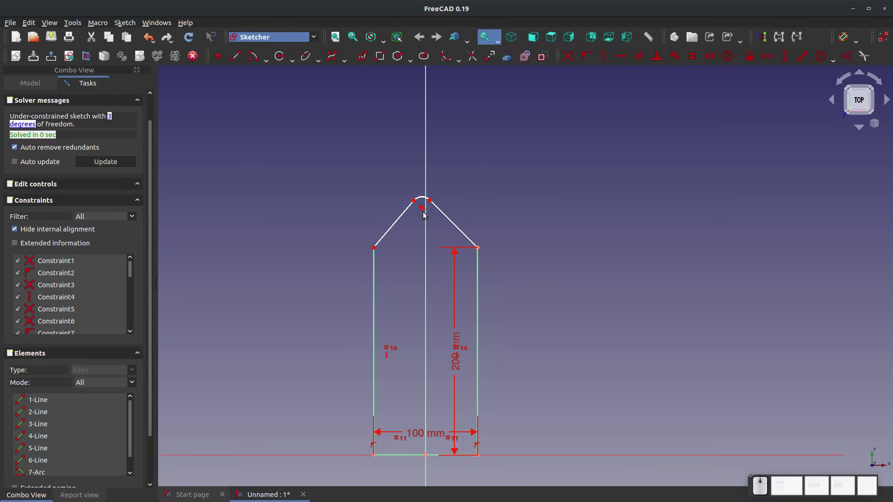
click(393, 225)
click(458, 230)
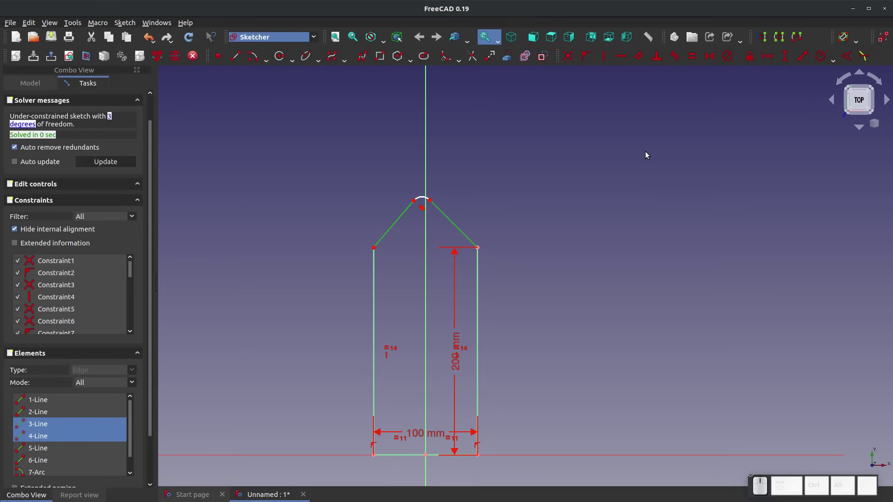
click(691, 60)
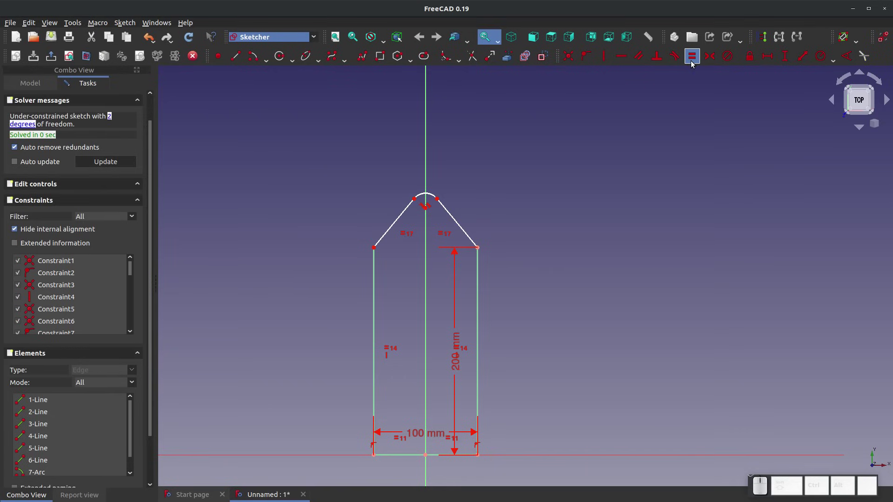
Lower the fillet arc's centre slightly and constrain its vertical distance from the base to 230 mm
scroll(413, 201, down, 2)
scroll(420, 211, up, 4)
mouse_move(420, 211)
mouse_down()
mouse_move(428, 274)
mouse_move(424, 183)
mouse_move(426, 251)
mouse_move(425, 225)
mouse_up()
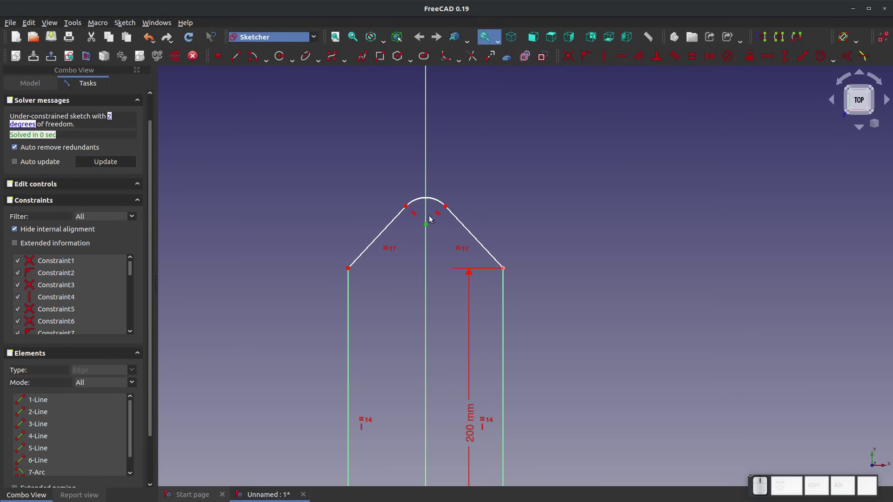
click(786, 56)
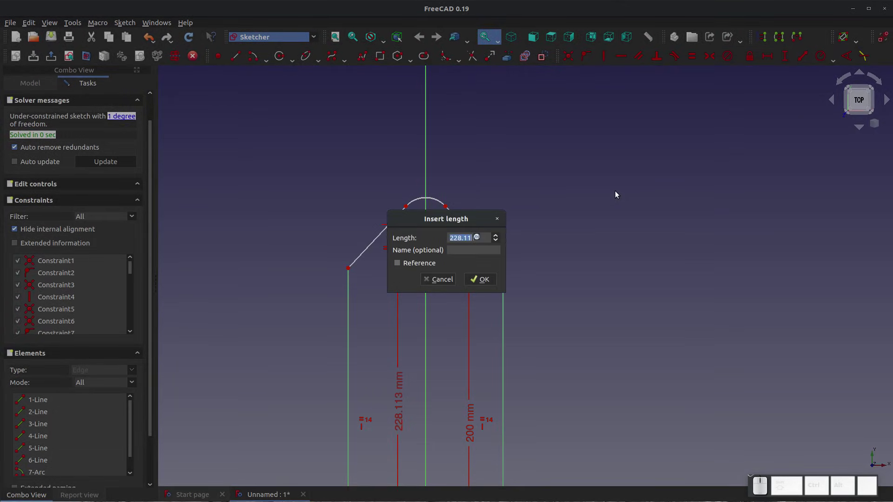
text(230)
key(Return)
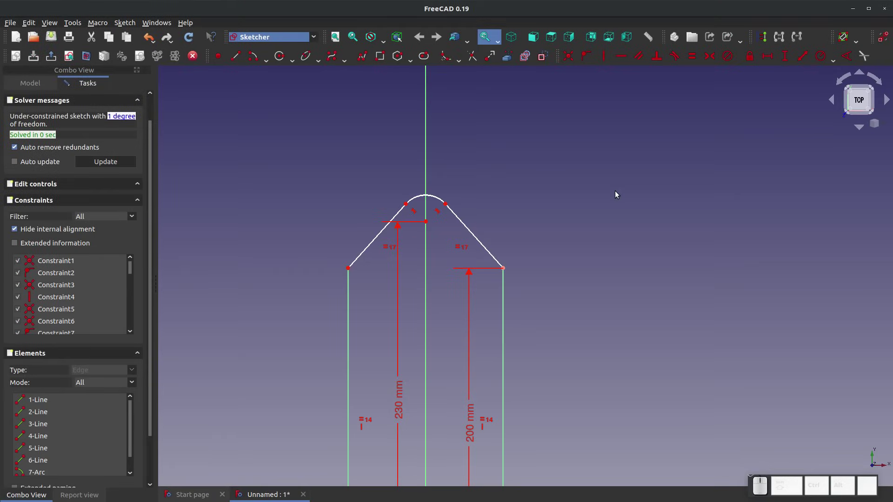
Constrain the radius of the arc at the roof's peak to 20 mm
click(823, 56)
click(435, 197)
text(20)
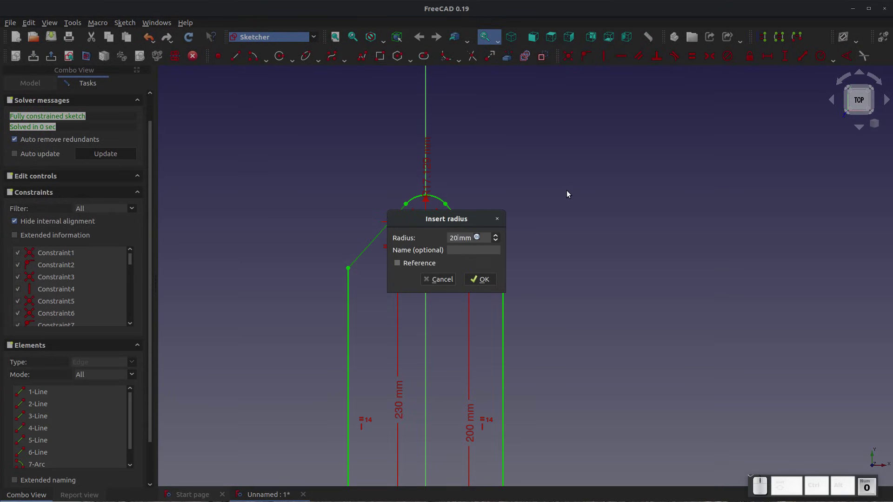
key(Return)
scroll(585, 186, down, 3)
scroll(550, 355, up, 2)
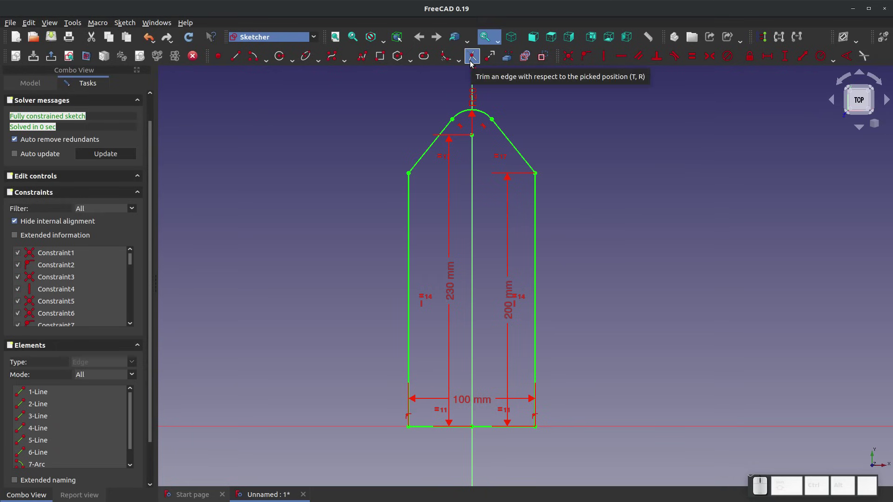
Draw a diagonal line from outside the outline across the right vertical edge into its interior
click(471, 57)
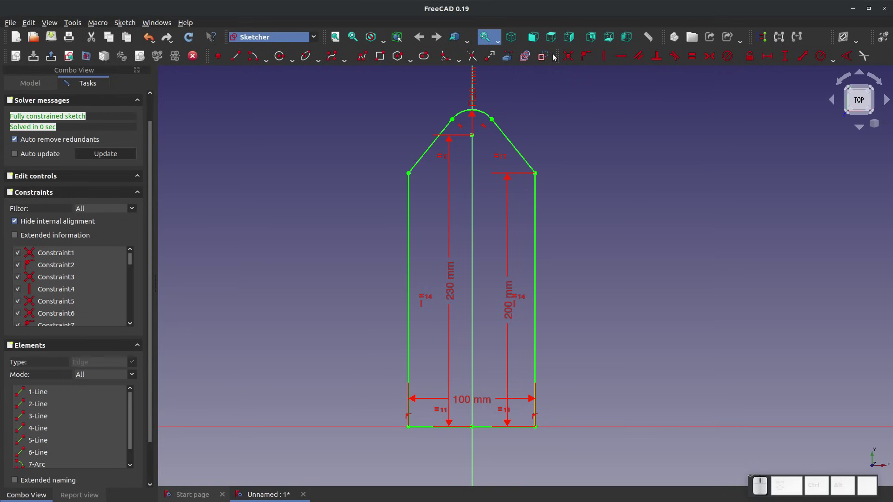
click(254, 56)
click(597, 198)
click(489, 298)
key(Escape)
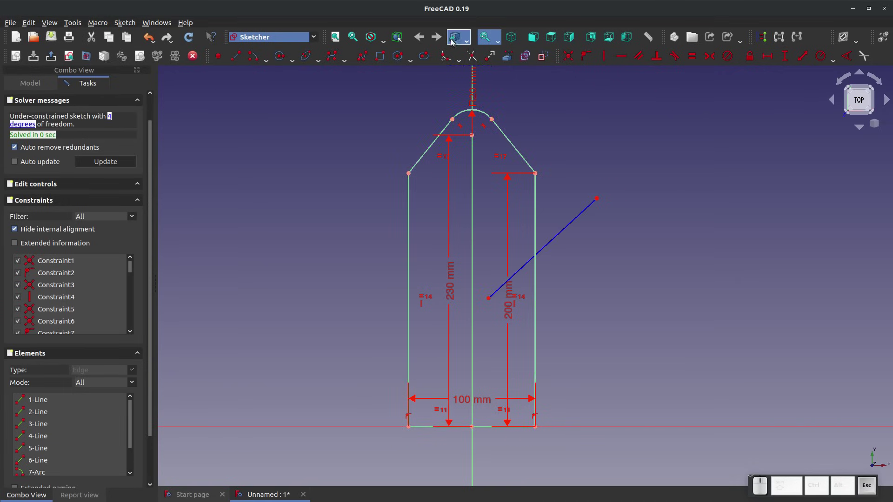
Trim the diagonal line's portion outside the right vertical edge, and slide its trimmed end lower along that edge
click(471, 56)
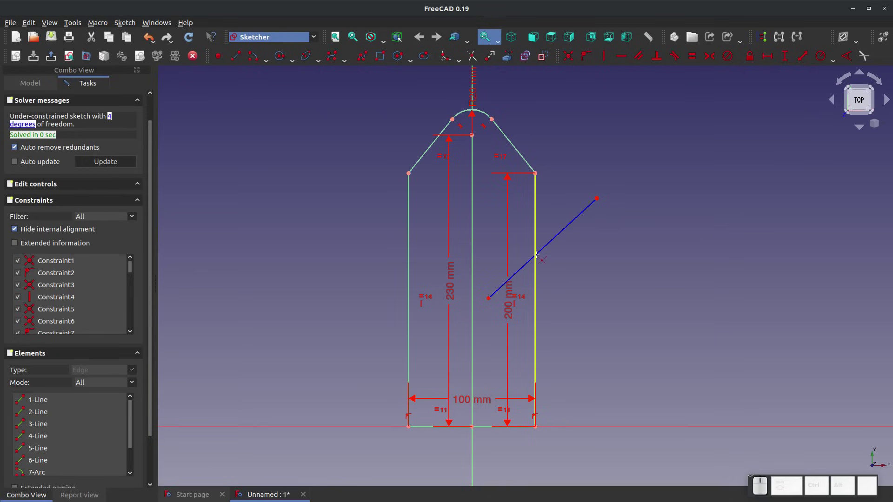
click(564, 229)
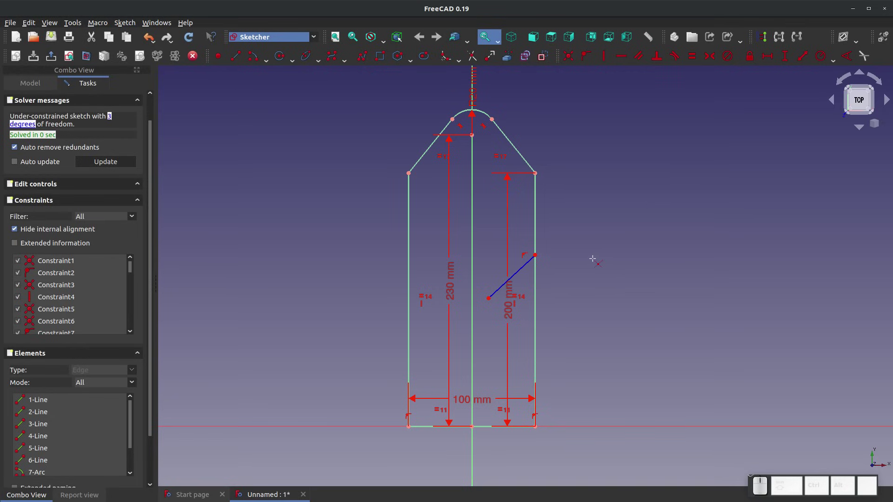
key(Escape)
click(495, 291)
click(541, 260)
drag(539, 258, 546, 287)
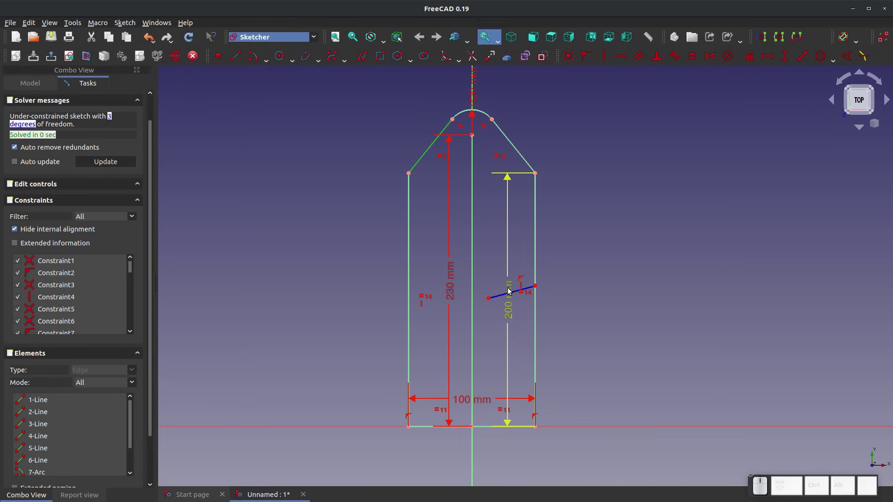
click(525, 292)
click(495, 296)
key(Delete)
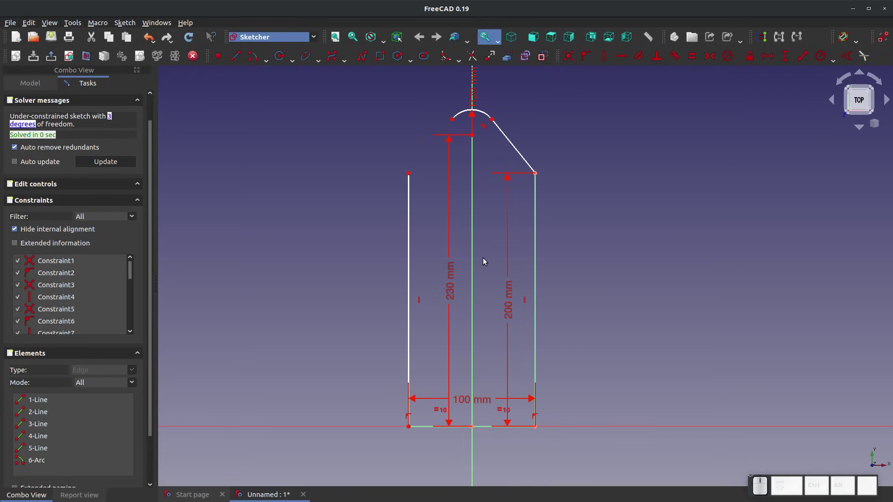
key(ctrl+z)
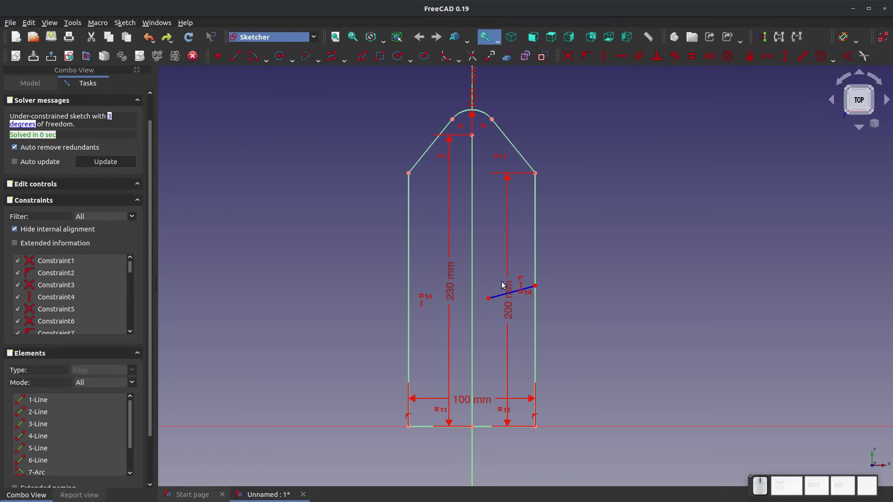
Delete the trimmed diagonal line and clear all the remaining outline geometry from the sketch
click(493, 296)
key(Delete)
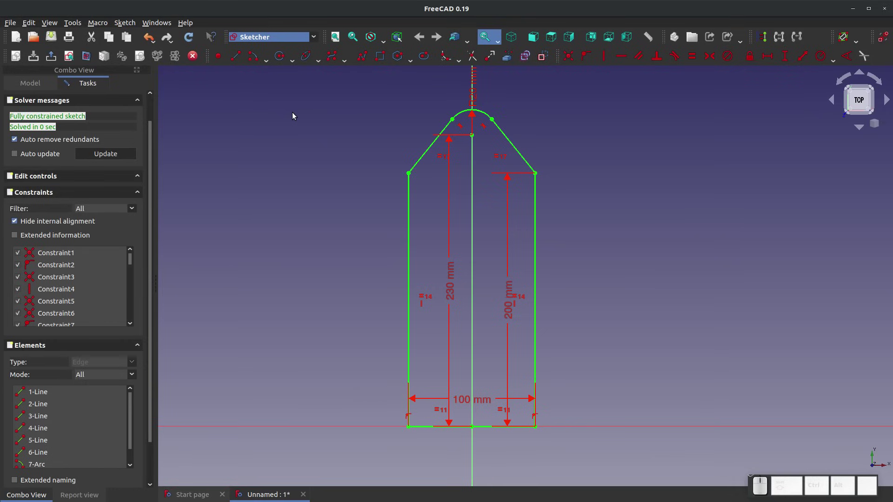
mouse_move(289, 91)
mouse_down()
mouse_move(698, 414)
mouse_move(708, 470)
mouse_move(693, 456)
mouse_up()
key(Delete)
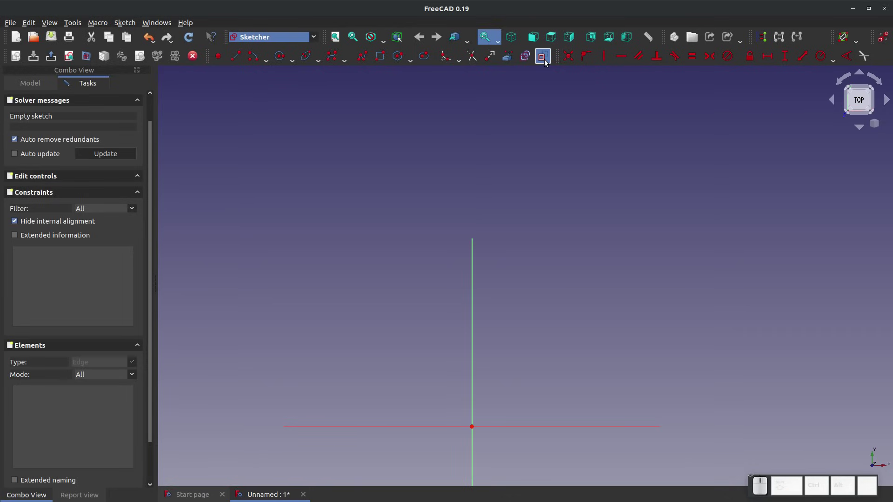
Draw a base line about 80 mm long from the origin along the horizontal axis, and a vertical line up from its end
click(235, 56)
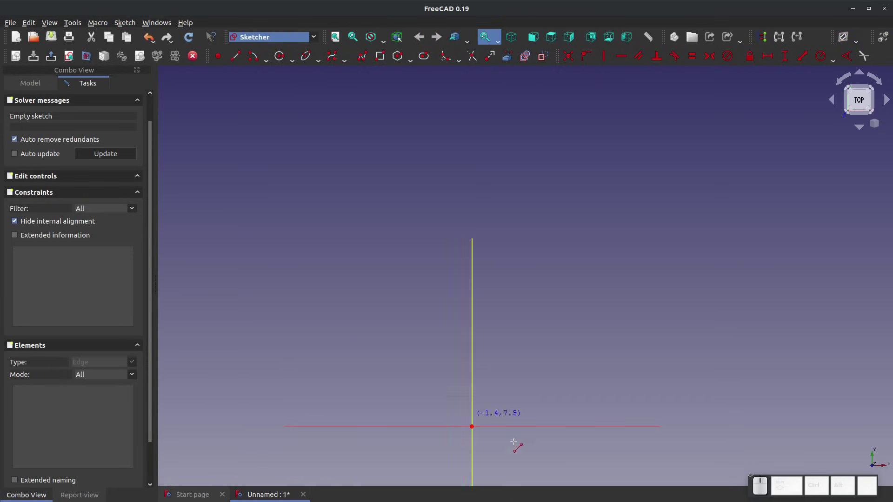
click(472, 426)
click(572, 426)
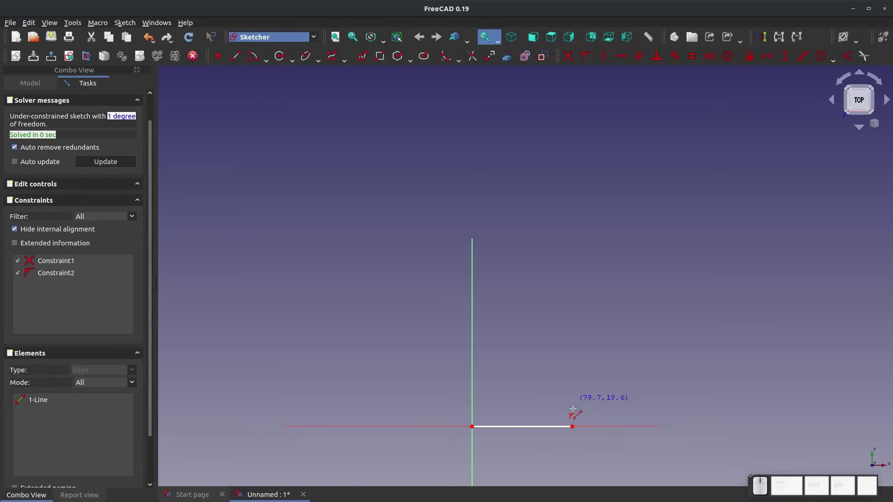
click(572, 426)
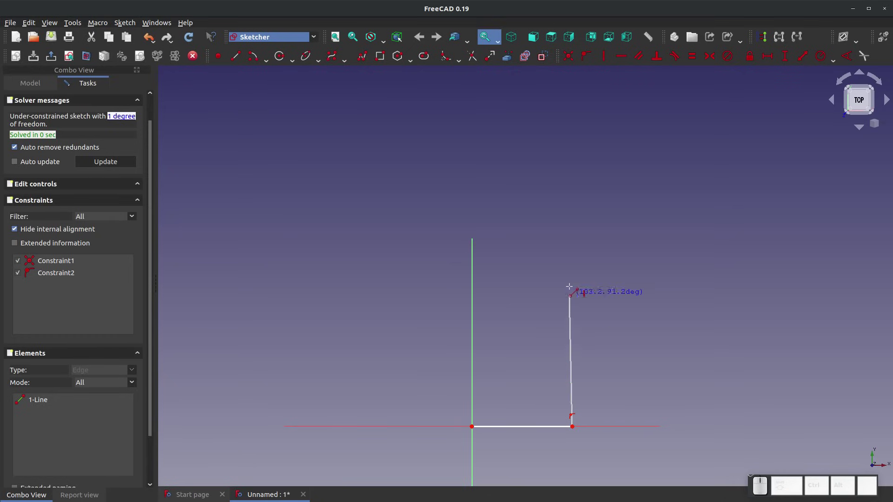
click(572, 241)
right_click(575, 257)
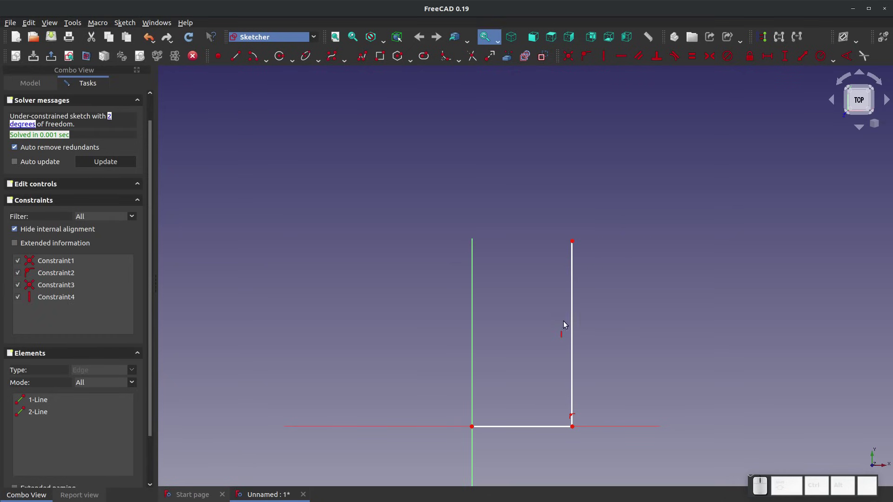
Constrain the base line's horizontal length to 25 mm
click(572, 265)
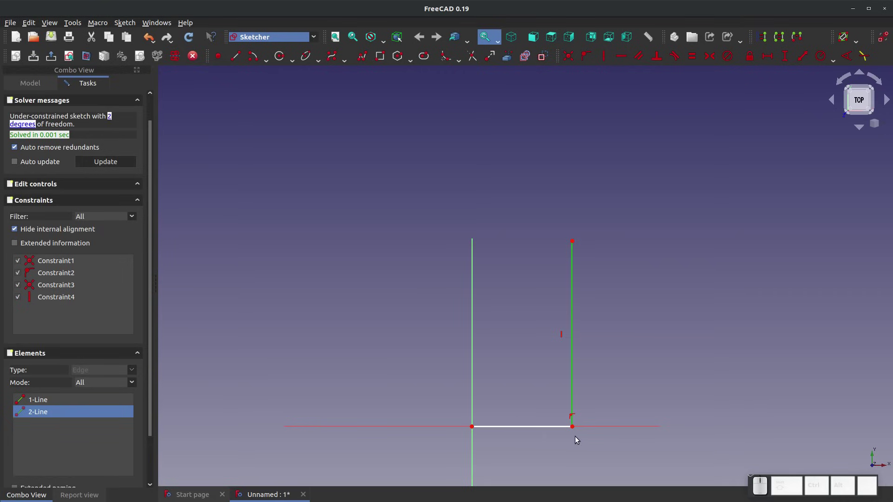
click(525, 422)
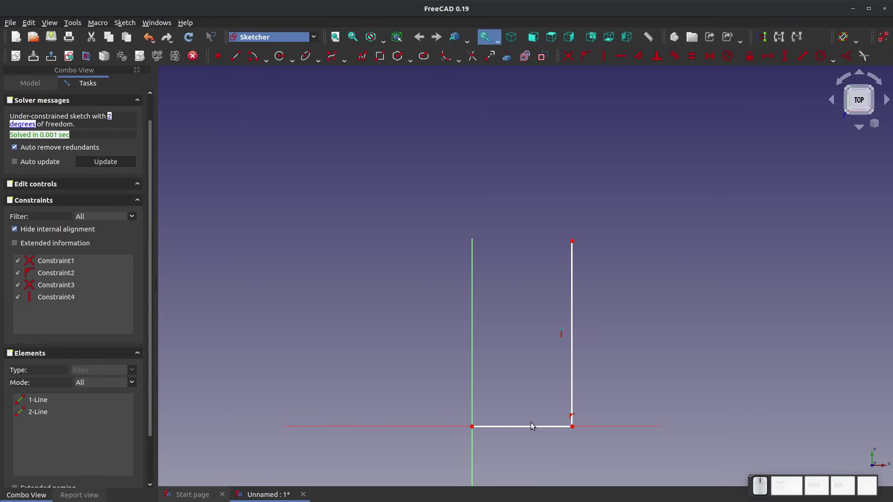
click(534, 426)
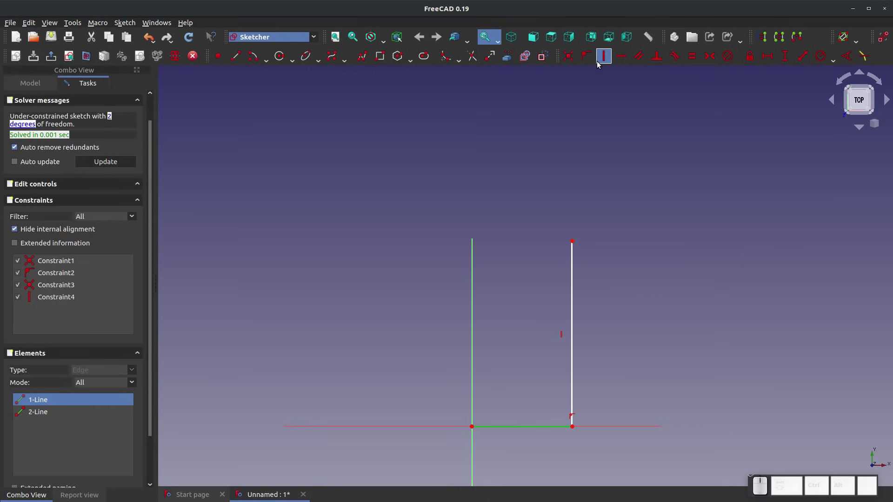
click(767, 56)
text(25)
key(Return)
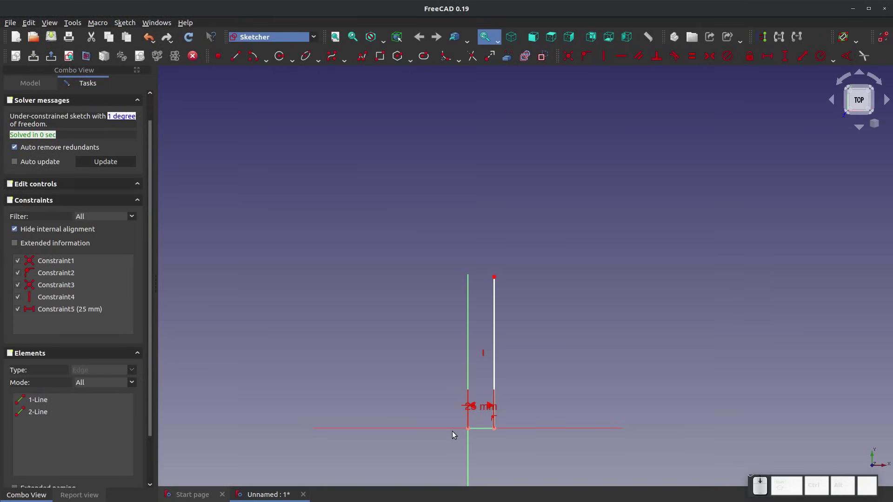
Lower the vertical line's upper end and constrain its height above the base to 50 mm
scroll(440, 454, up, 1)
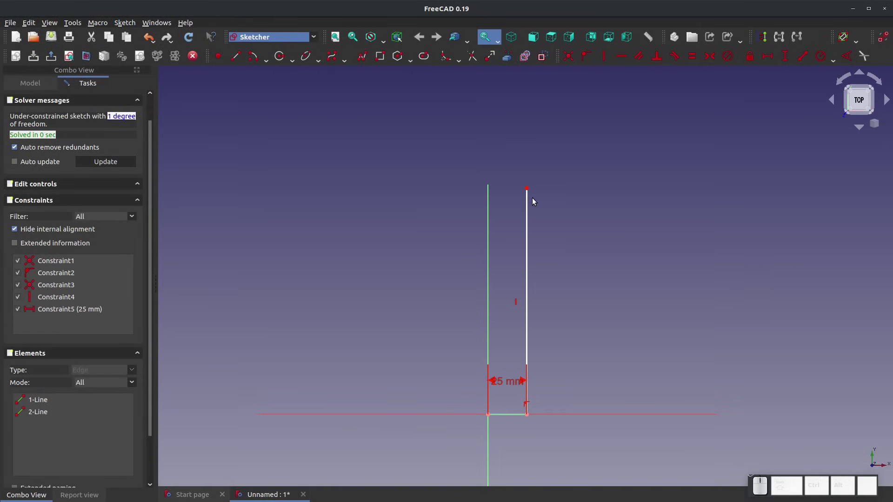
click(121, 116)
click(510, 188)
drag(526, 189, 535, 265)
click(528, 264)
click(785, 56)
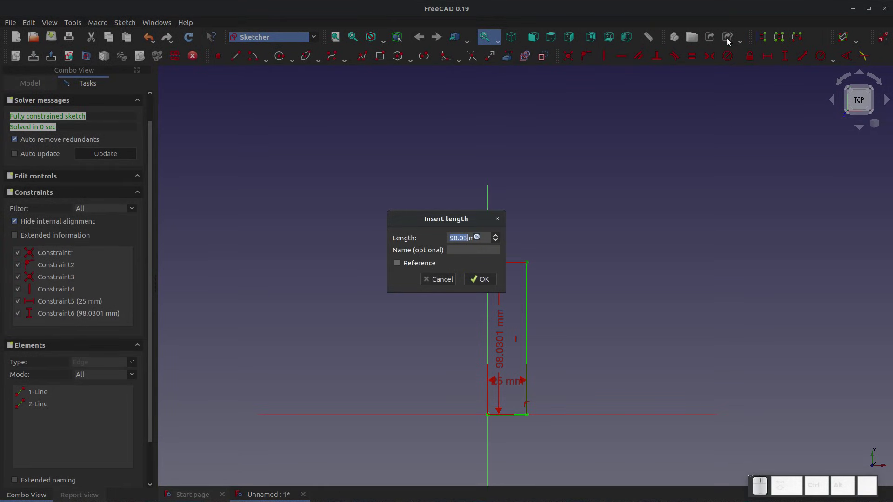
text(50)
key(Return)
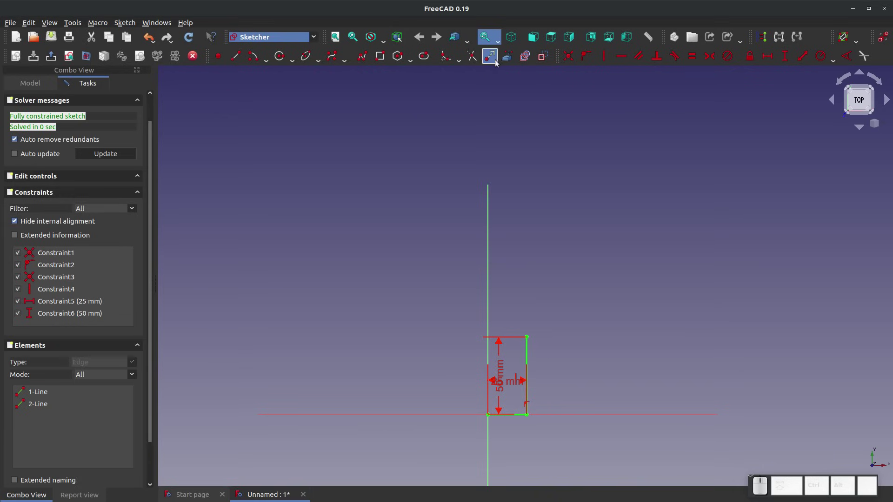
Draw a sloping line from the vertical line's upper end across the vertical axis, and move its free end higher and closer to the axis
click(244, 60)
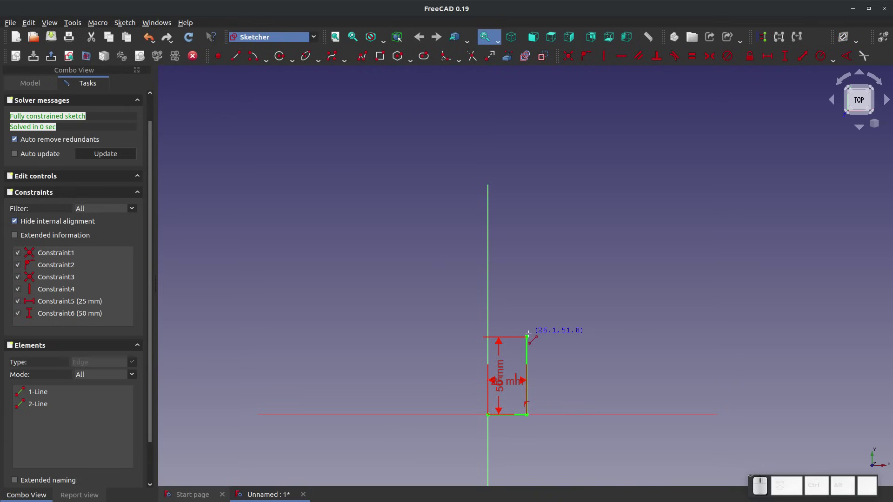
drag(527, 336, 438, 296)
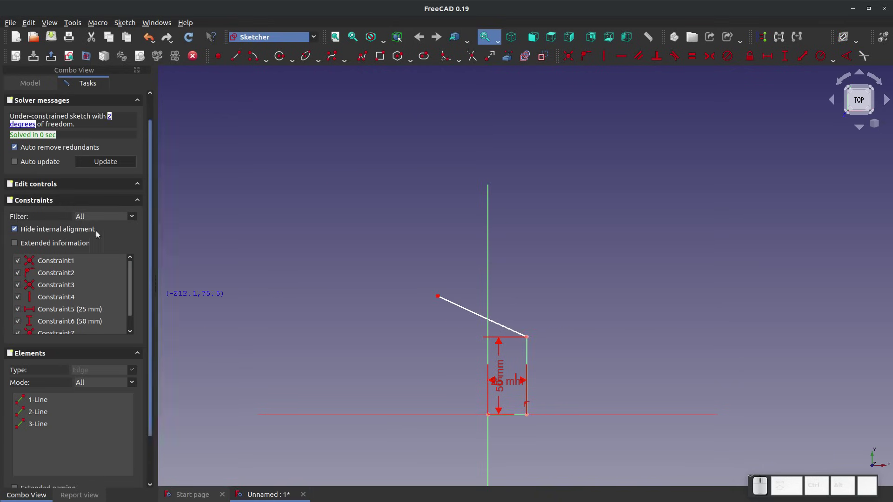
click(20, 126)
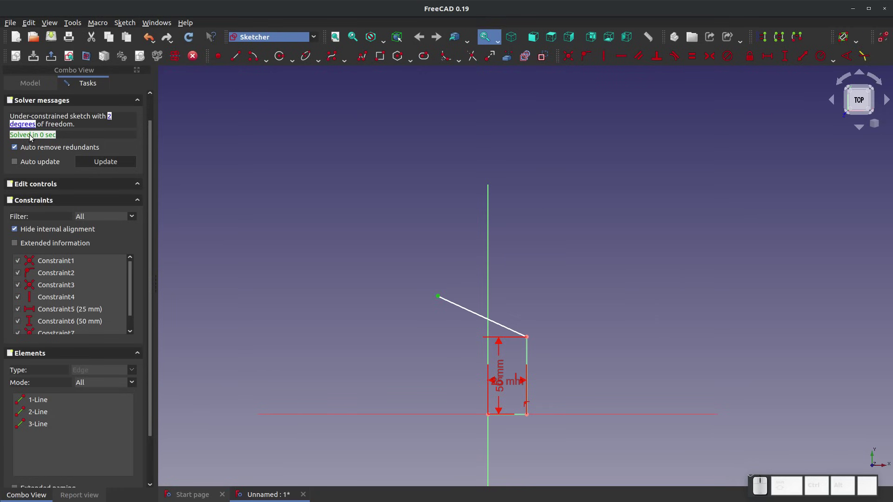
click(220, 230)
click(27, 126)
scroll(450, 326, up, 4)
drag(423, 261, 503, 212)
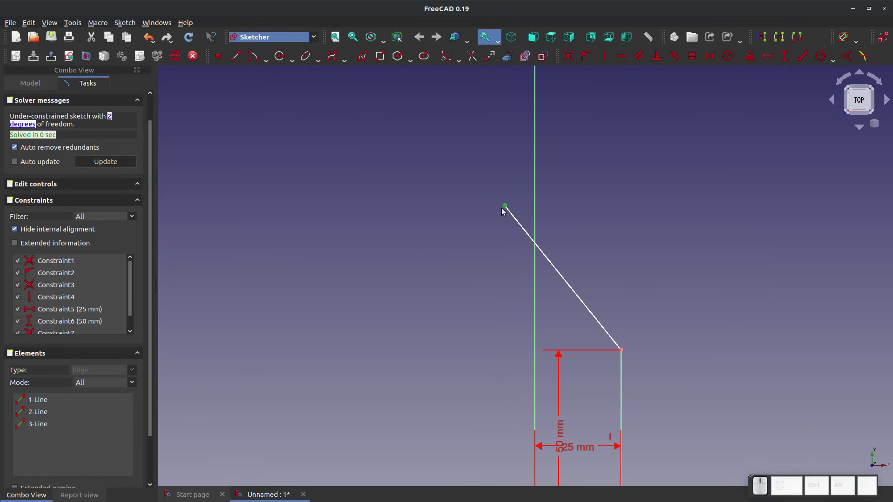
scroll(473, 214, down, 2)
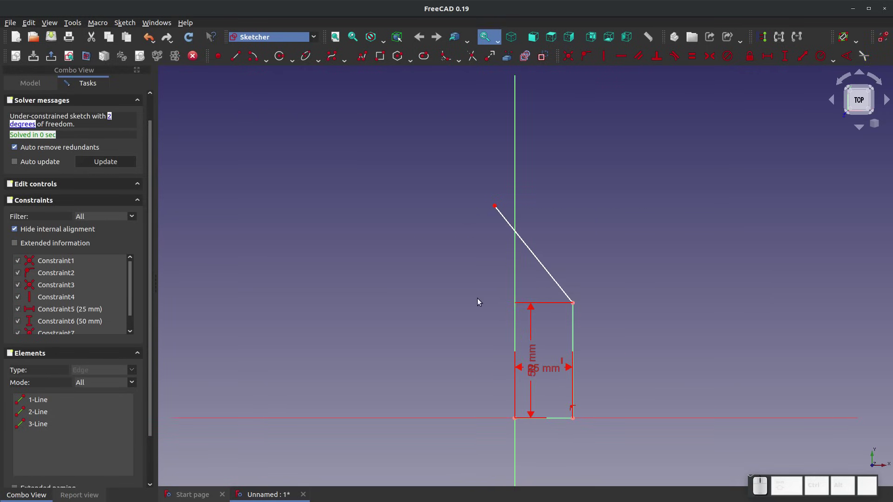
click(515, 418)
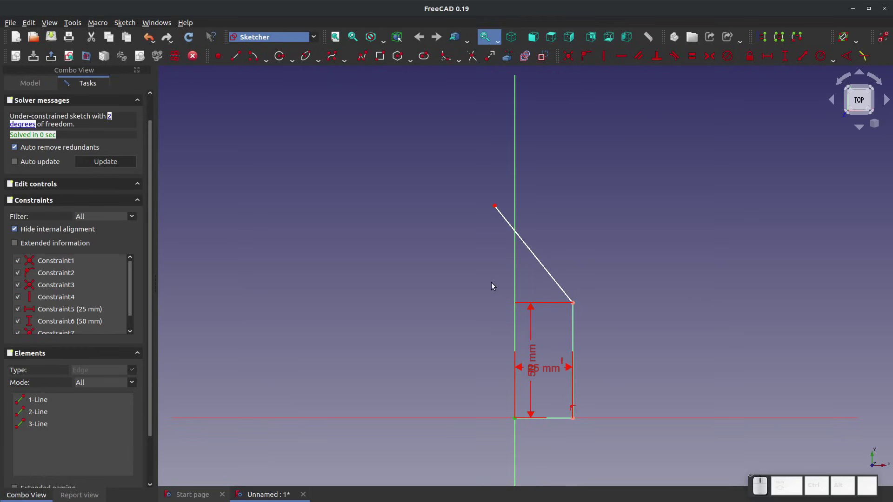
click(495, 207)
click(622, 57)
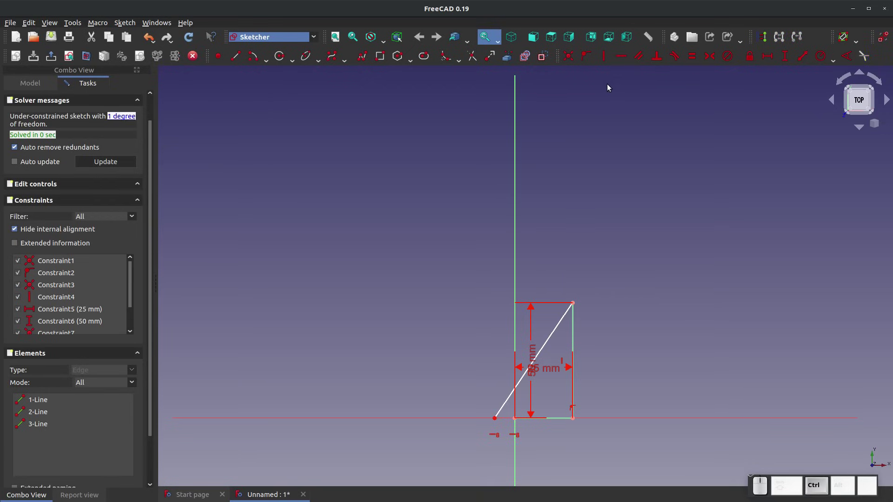
key(ctrl+z)
Constrain the sloping line's free end to be vertically aligned with the origin
click(495, 207)
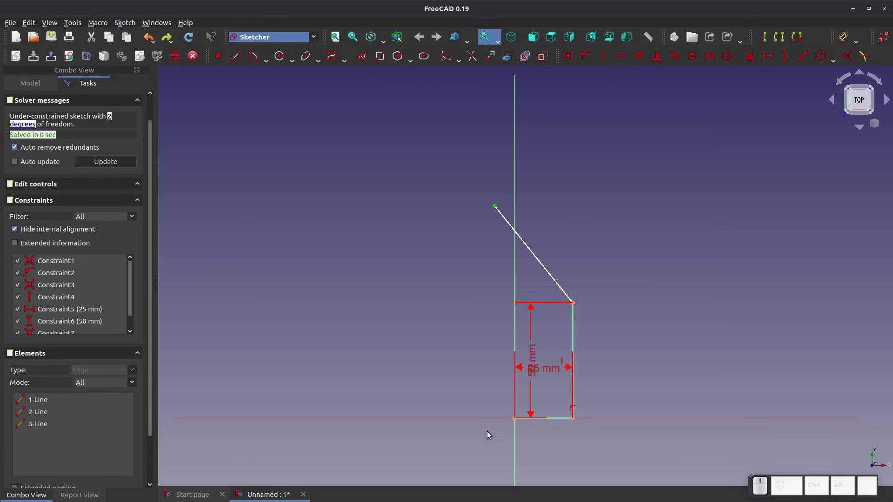
click(514, 418)
click(605, 58)
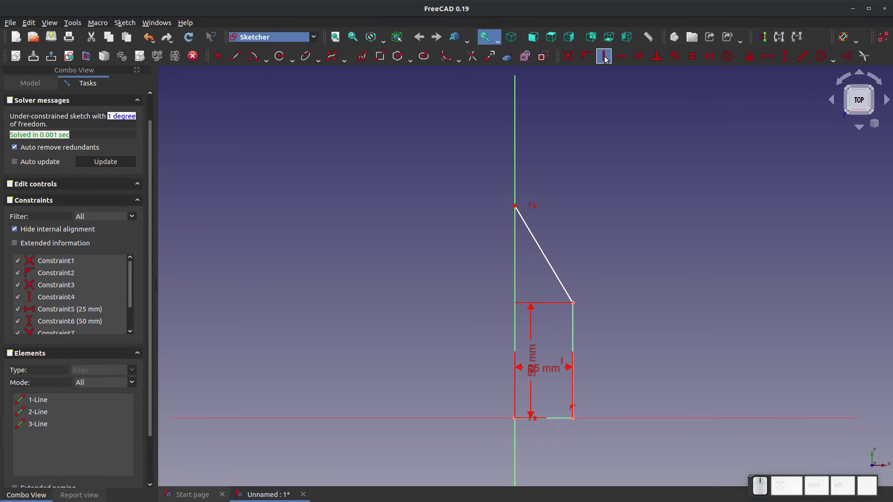
Constrain the apex's vertical distance from the base to 90 mm and place the dimension to the right of the outline
mouse_move(515, 206)
mouse_down()
mouse_move(515, 283)
mouse_move(515, 213)
mouse_up()
click(515, 212)
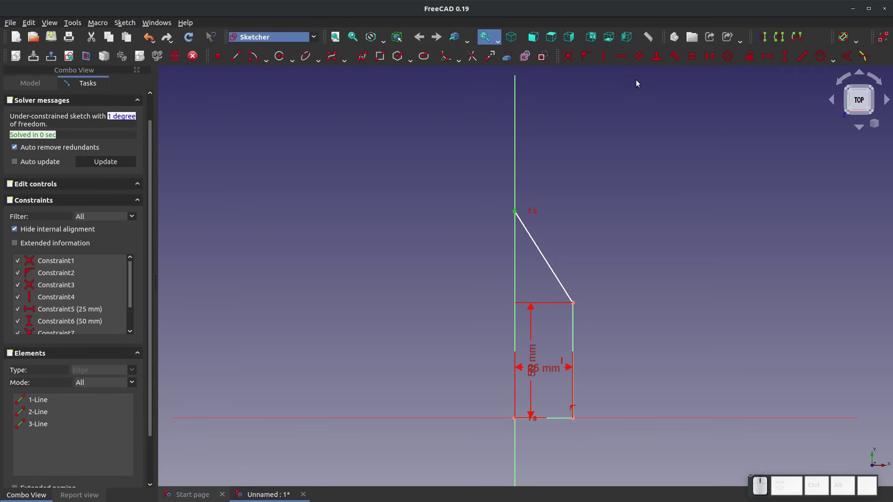
click(785, 57)
text(90)
key(Return)
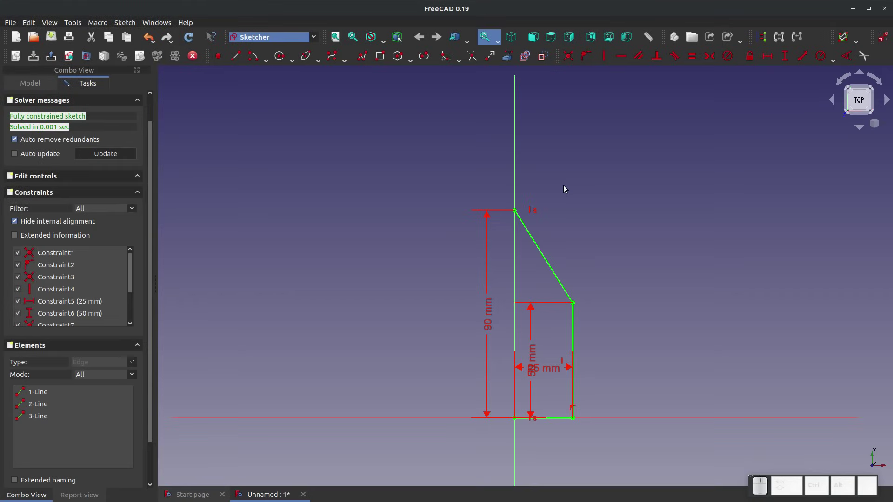
drag(492, 338, 670, 333)
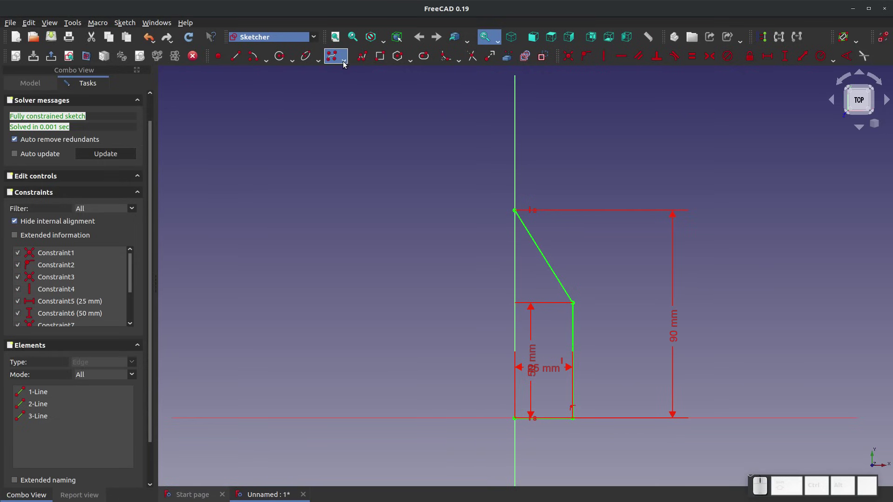
Draw a sloping line from the apex down to a free point left of the vertical axis
click(236, 56)
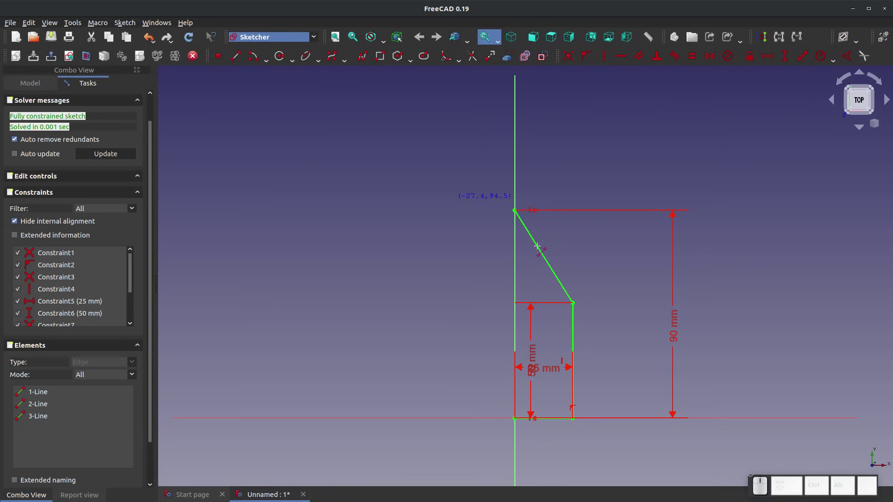
click(514, 210)
click(457, 284)
key(Escape)
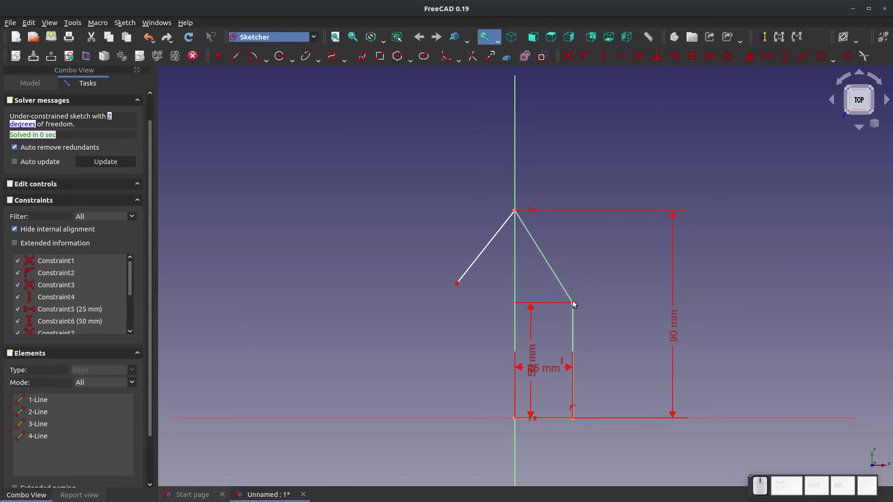
Constrain the left sloping line's free end and the right upper corner to be symmetric about the vertical axis
click(457, 284)
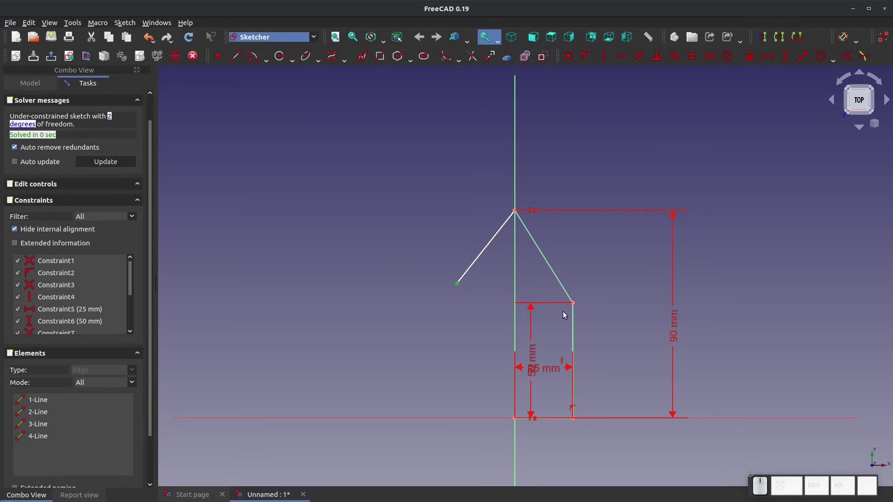
click(574, 303)
click(515, 262)
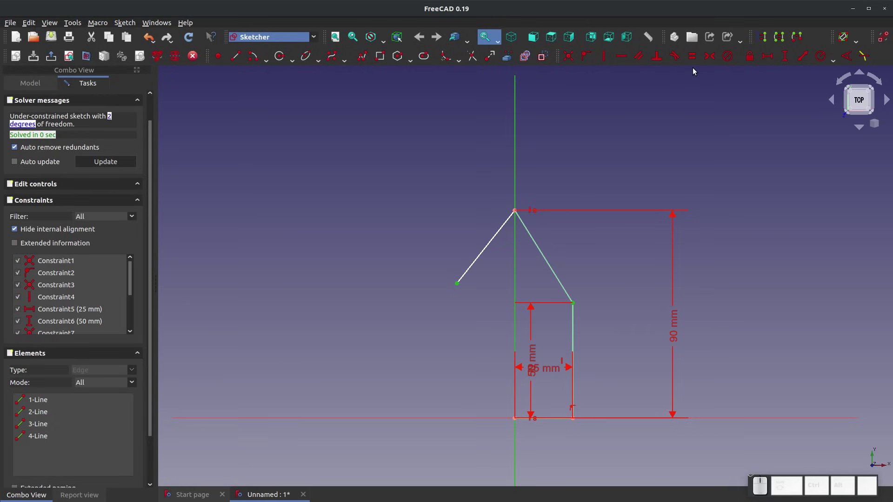
click(708, 60)
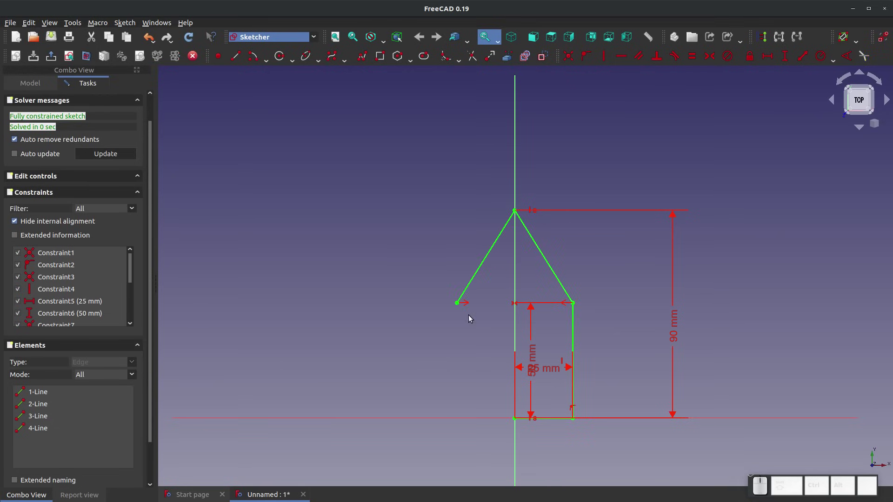
Draw a vertical line from the left upper corner down to the horizontal axis, and close the base with a line to the origin
click(235, 56)
click(458, 303)
click(458, 418)
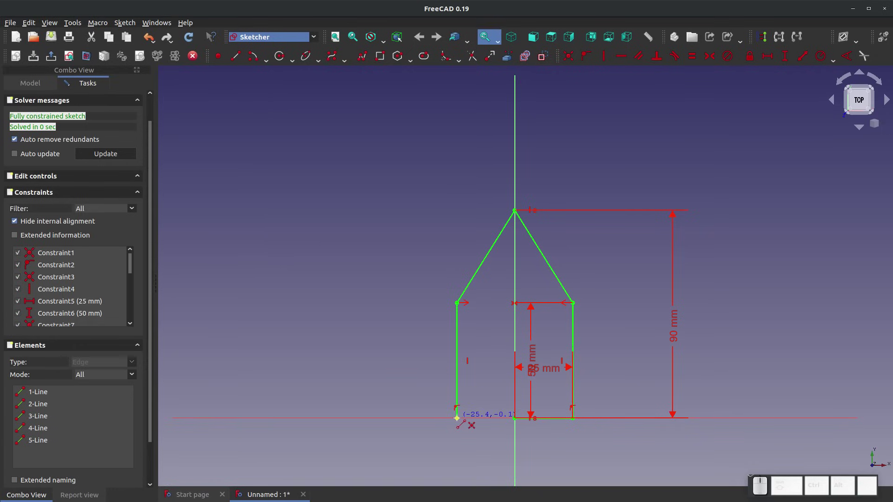
click(457, 418)
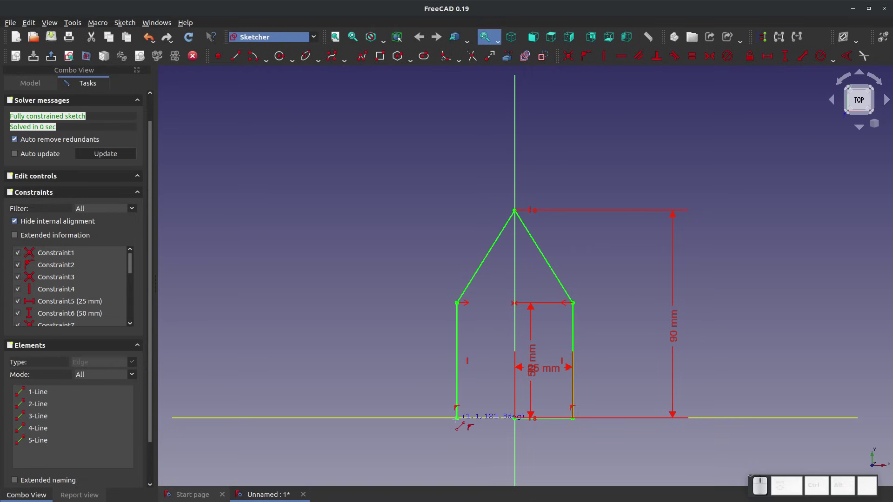
click(514, 418)
key(Escape)
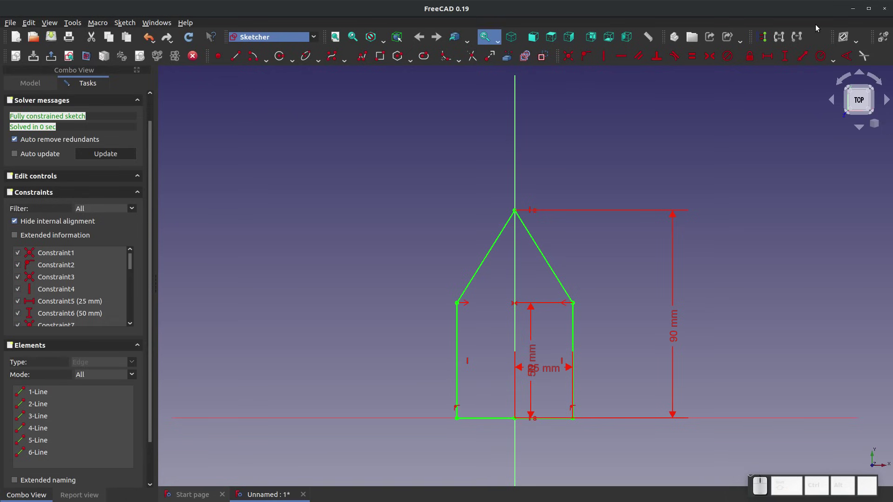
Try to add a length constraint to the left sloping roof line of the closed outline
click(803, 56)
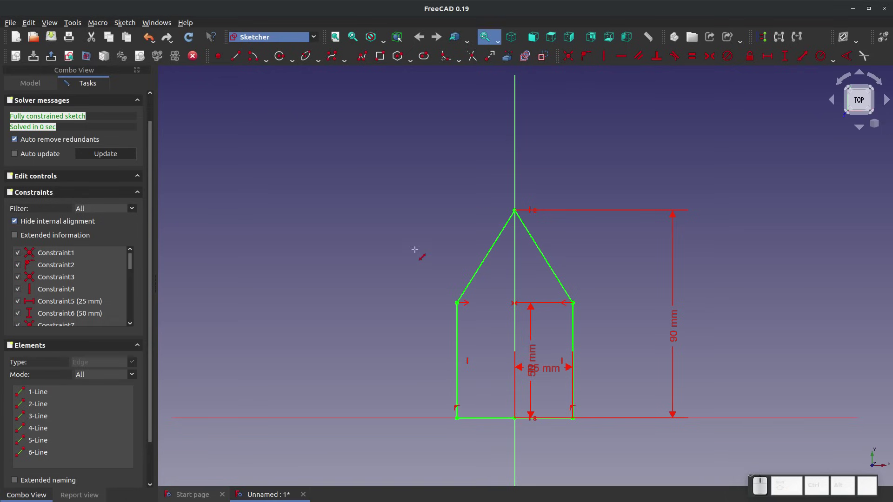
click(490, 253)
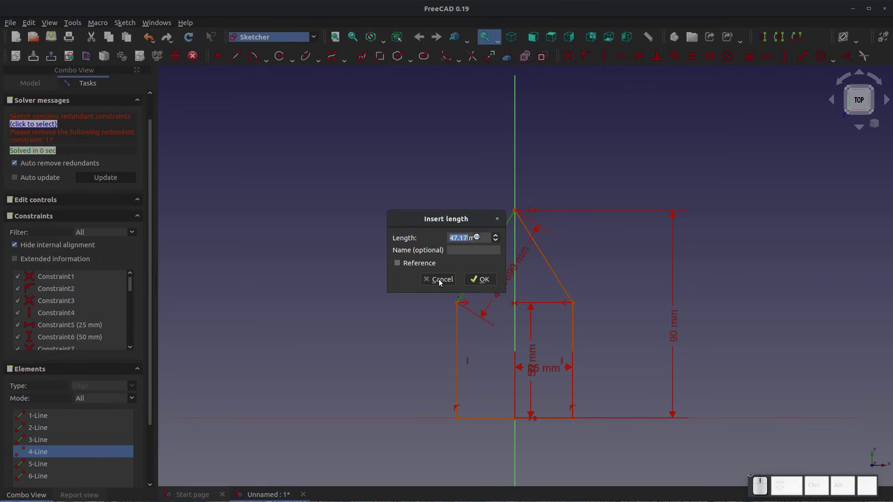
click(480, 279)
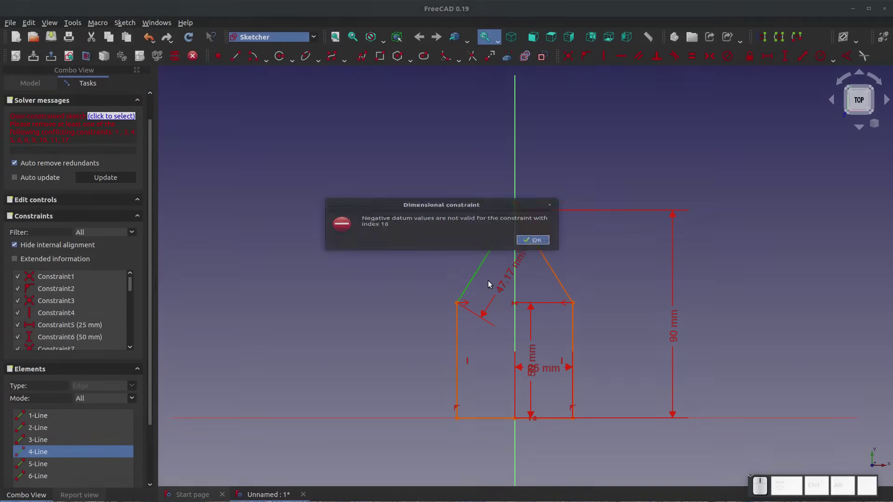
click(532, 246)
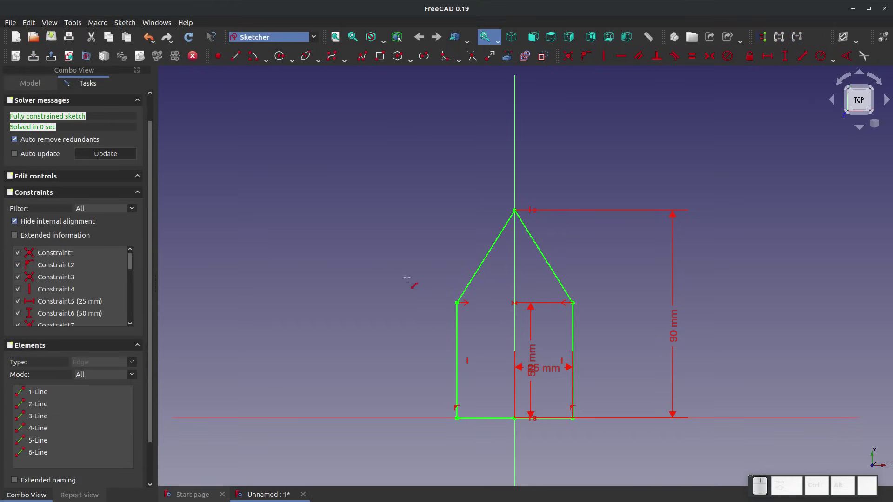
click(493, 247)
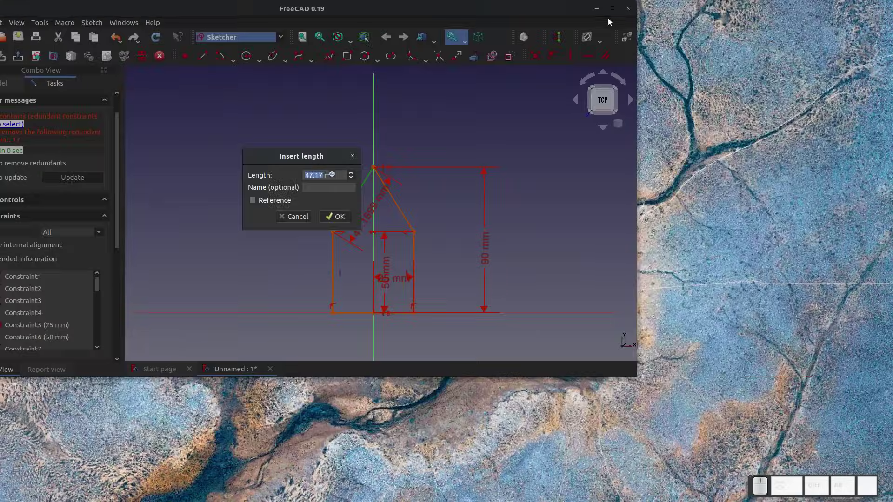
double_click(607, 18)
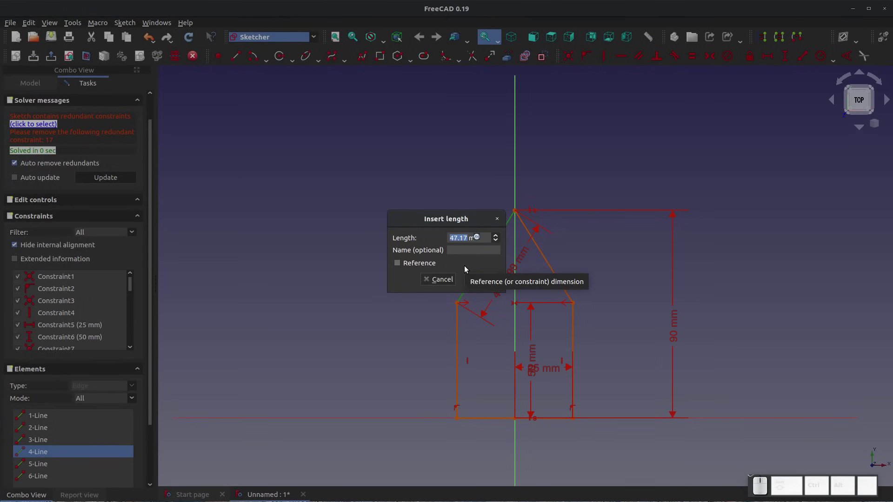
click(483, 280)
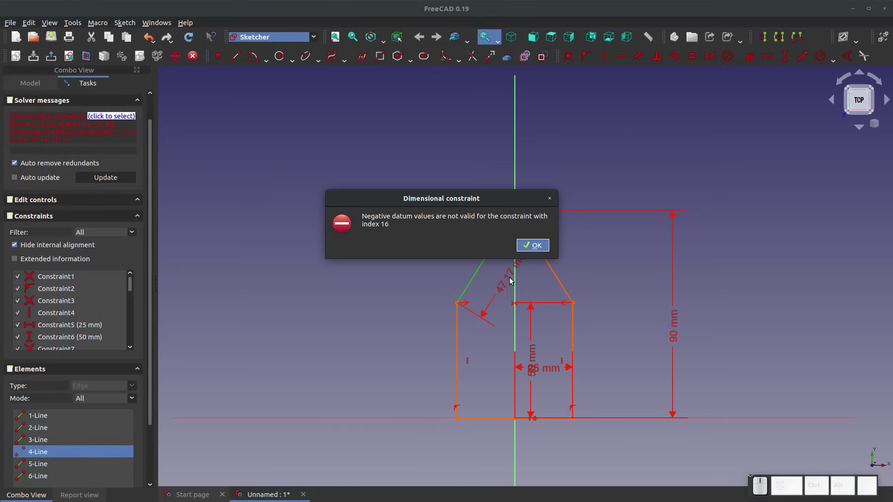
click(532, 245)
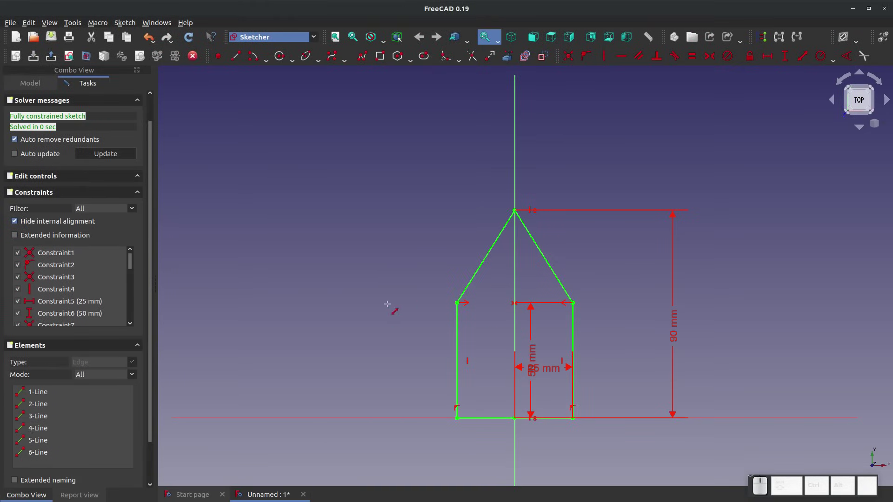
click(485, 259)
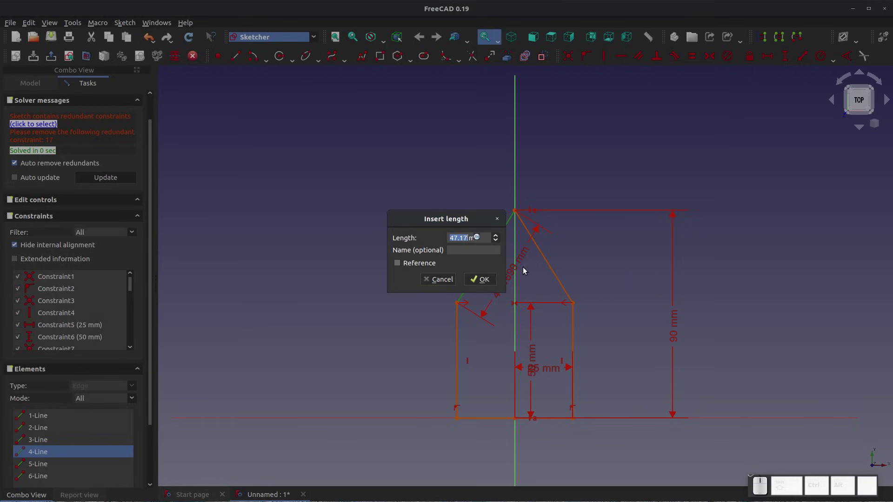
click(484, 277)
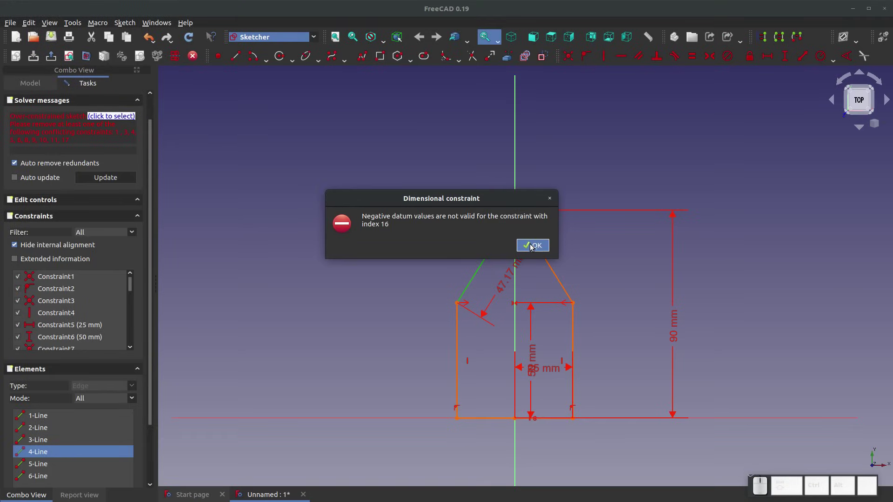
click(530, 245)
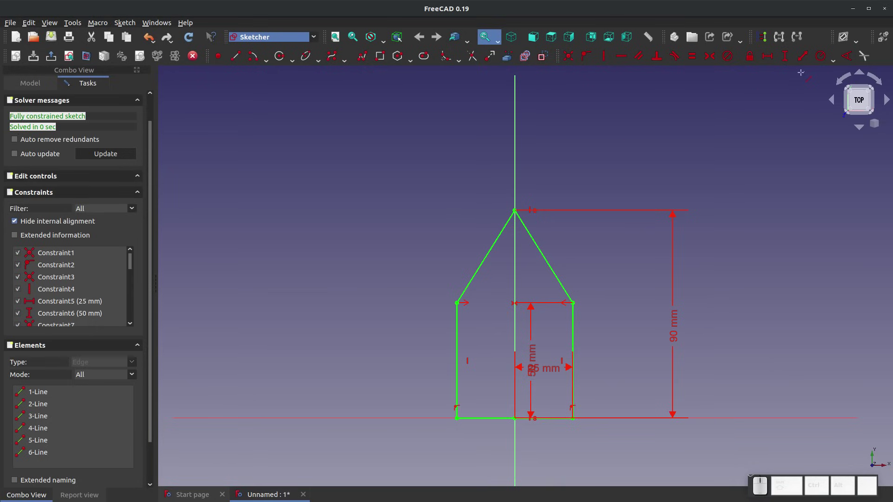
Try the length constraint on the left roof line again with automatic removal of redundant constraints off
click(494, 244)
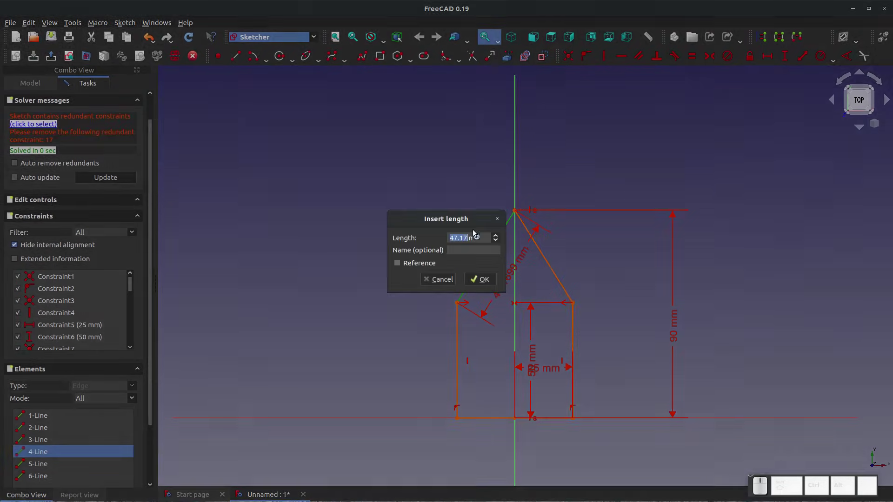
click(474, 280)
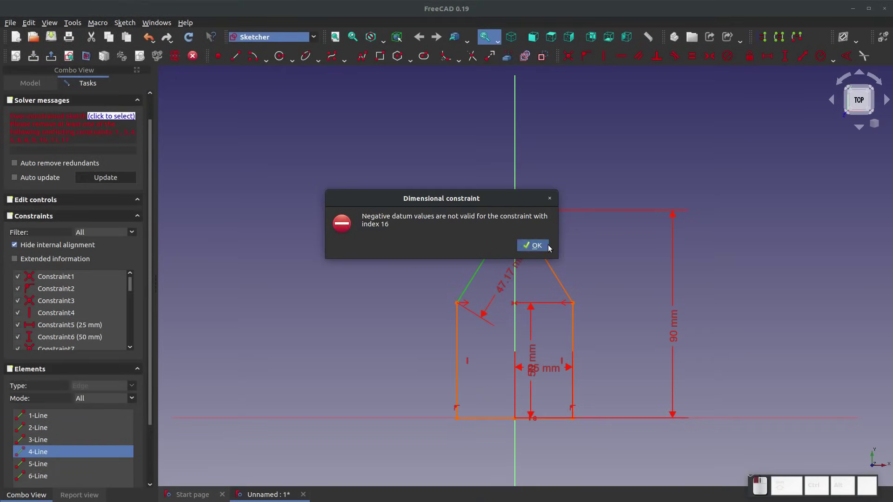
click(547, 245)
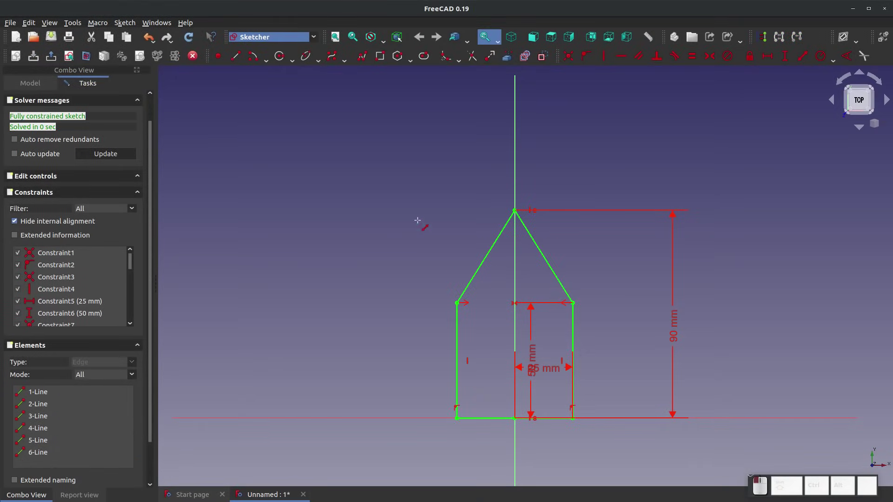
click(479, 267)
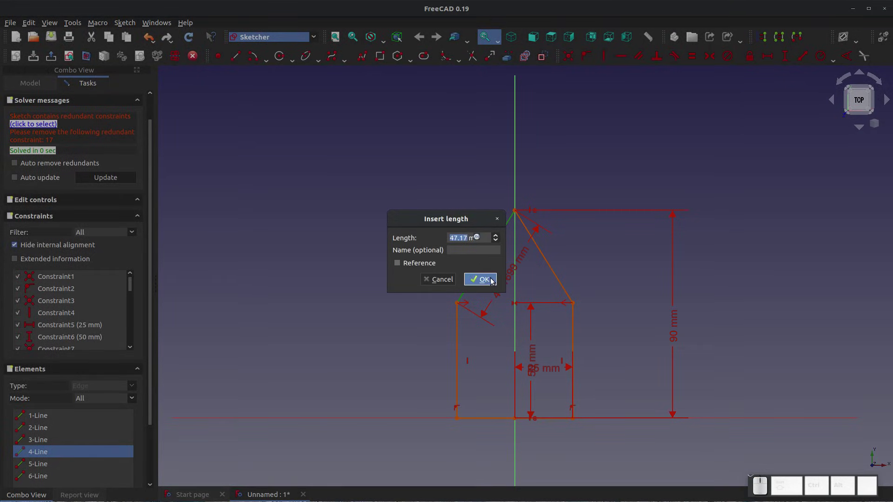
click(482, 278)
click(533, 246)
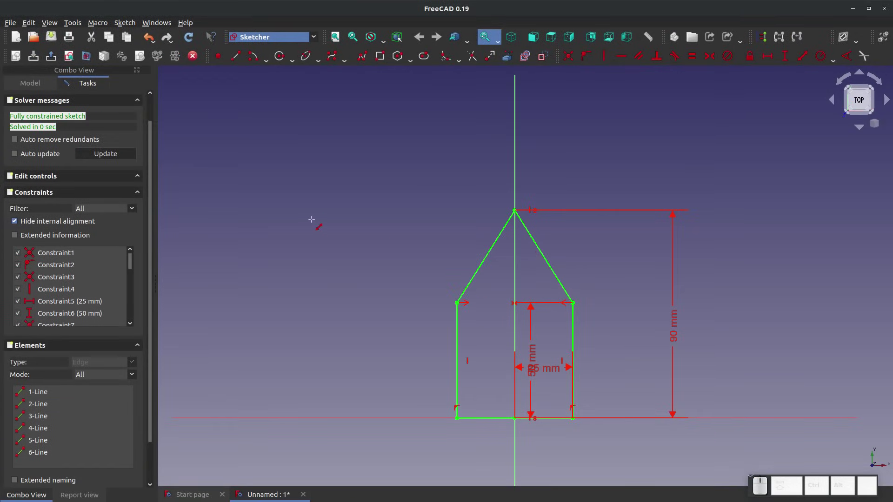
Close the sketch and reopen it for editing, and move the Sketcher toolbars onto their own second row
click(41, 84)
click(76, 83)
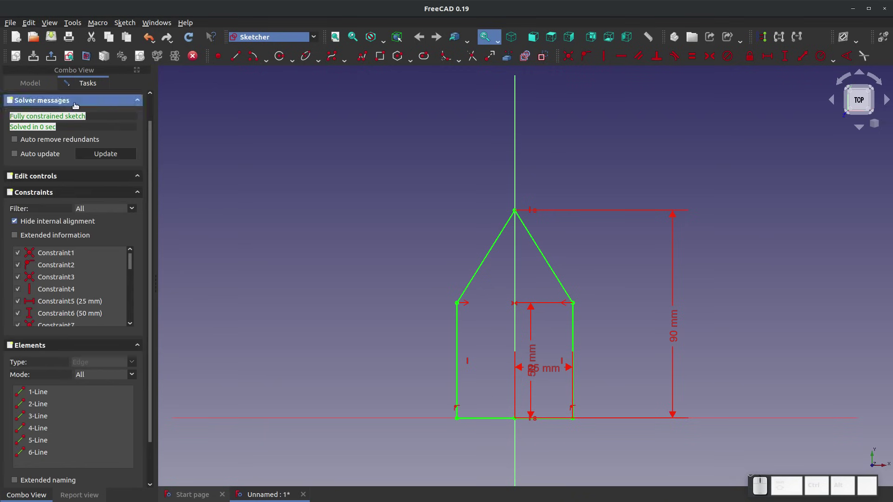
scroll(75, 105, up, 2)
click(75, 106)
click(268, 200)
click(60, 146)
right_click(58, 146)
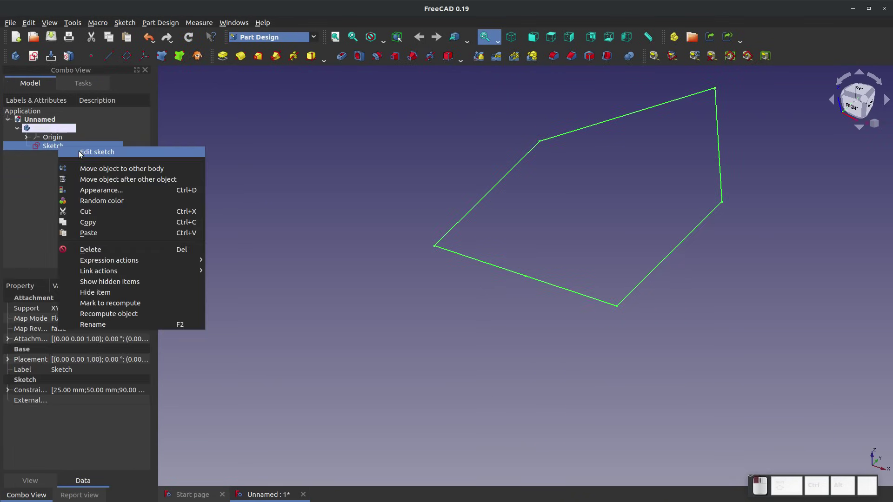
click(80, 153)
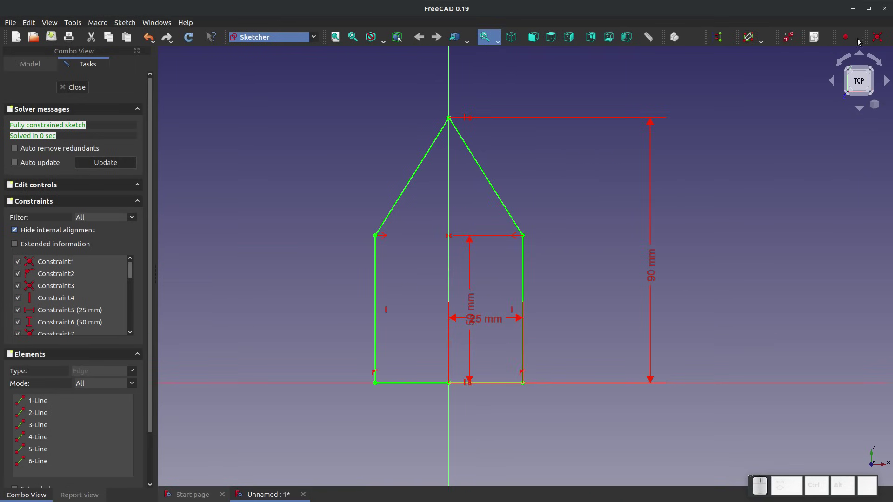
mouse_move(834, 44)
mouse_down()
mouse_move(837, 59)
mouse_move(865, 41)
mouse_move(864, 61)
mouse_up()
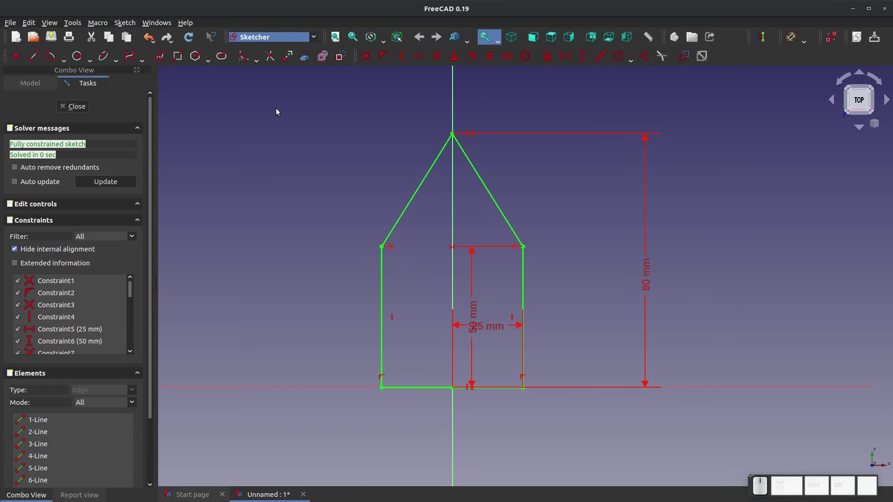
Try once more to constrain the length of the left roof line in the reopened sketch
scroll(334, 246, down, 2)
click(601, 56)
click(398, 208)
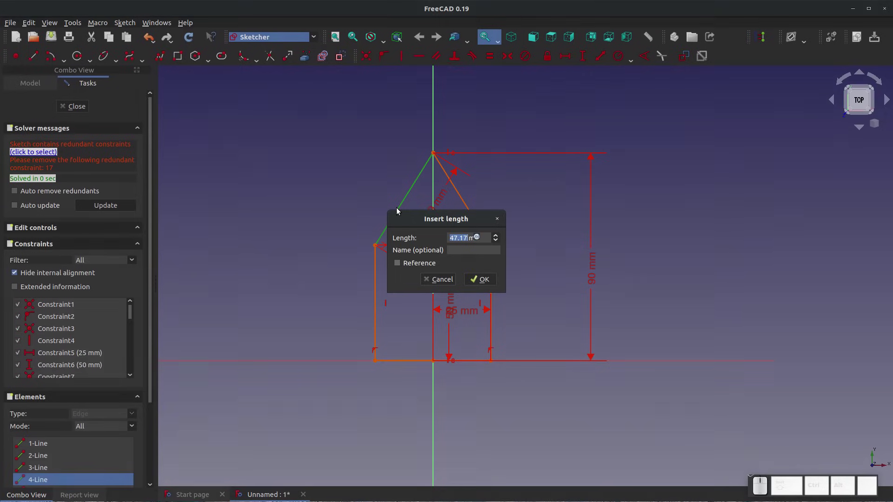
click(481, 280)
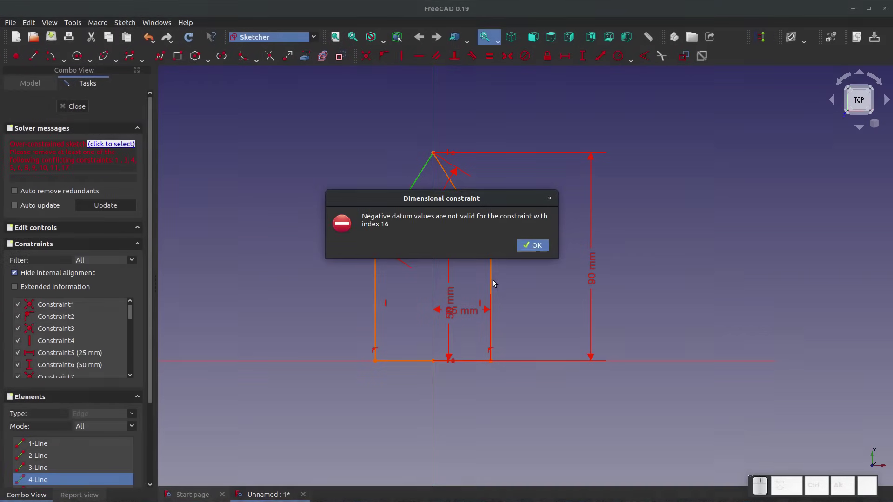
click(532, 245)
Turn automatic removal of redundant constraints back on and update the sketch
scroll(388, 237, down, 1)
scroll(388, 237, up, 1)
scroll(365, 203, up, 1)
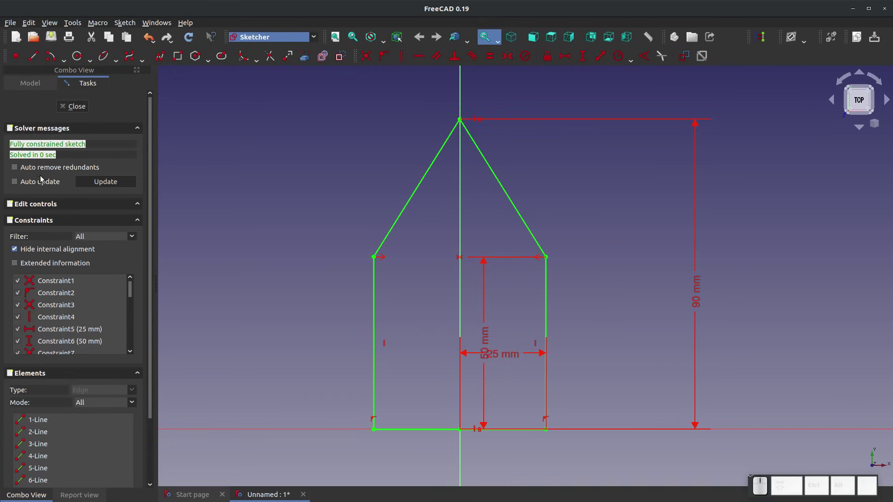
click(14, 167)
click(95, 181)
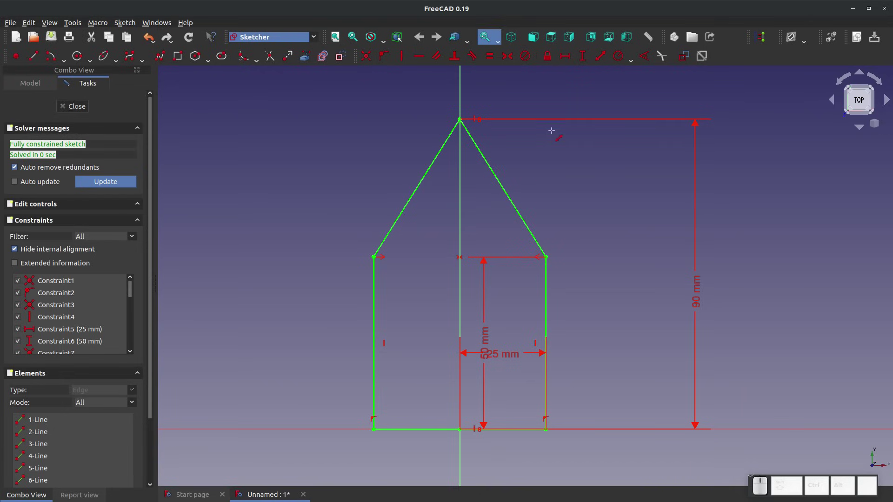
Add the right sloping line's length as a reference dimension and place it outside the outline
click(493, 176)
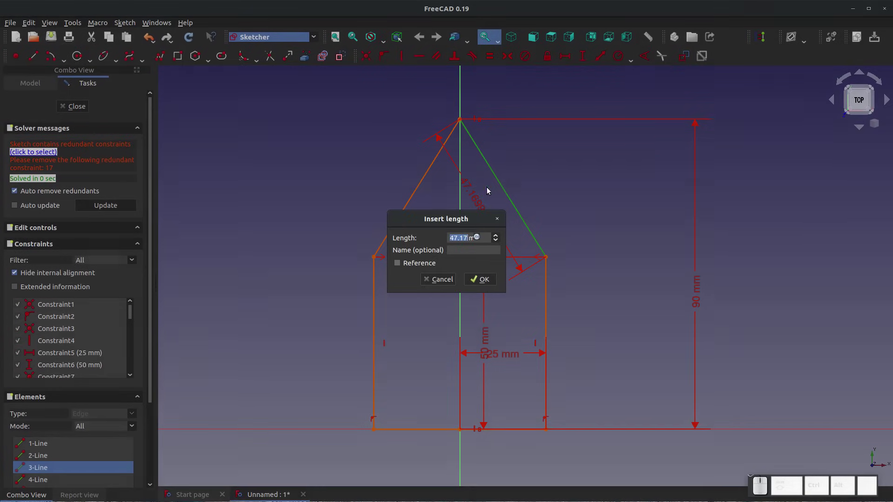
click(397, 263)
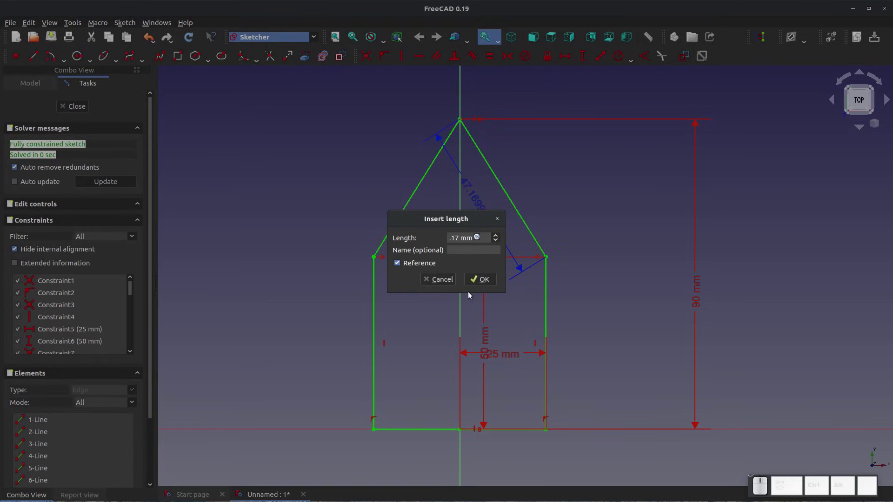
click(483, 285)
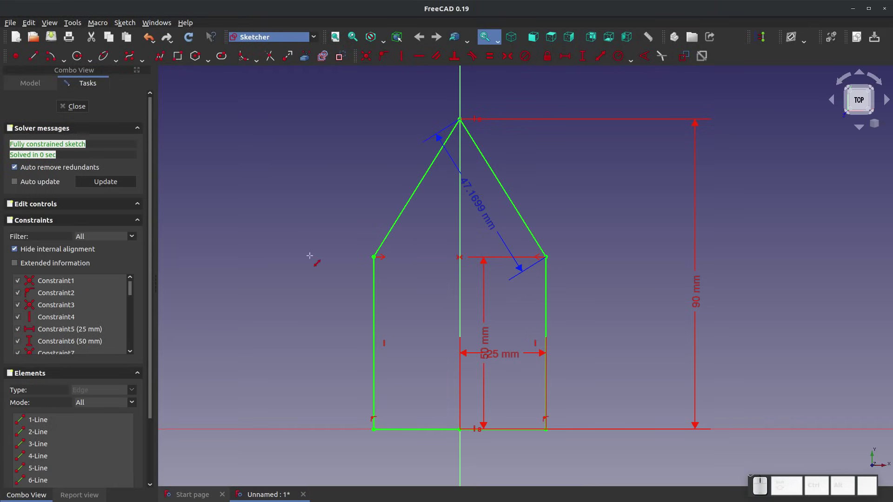
mouse_move(484, 211)
mouse_down()
mouse_move(493, 203)
mouse_move(472, 197)
mouse_move(479, 203)
mouse_up()
drag(484, 211, 560, 175)
Delete the reference length dimension beside the right sloping line
key(Delete)
click(557, 173)
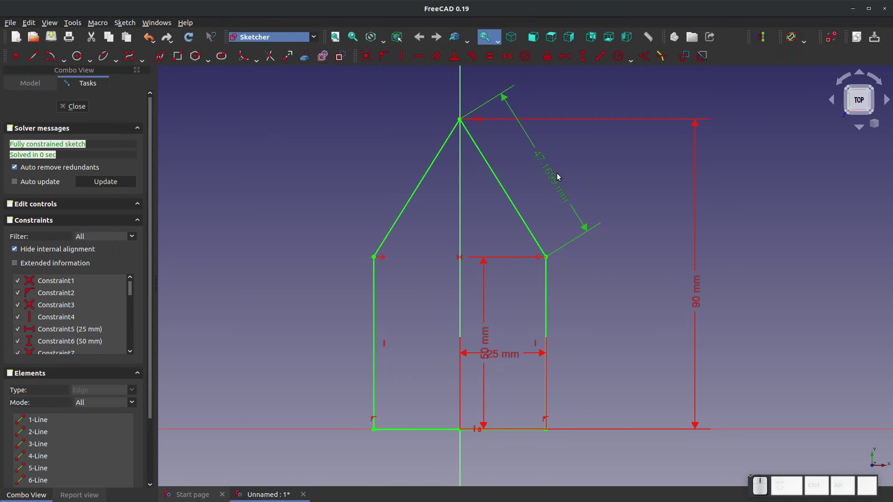
key(Delete)
Toggle the sketch geometry tools repeatedly between normal and construction mode
click(340, 56)
click(340, 56)
click(340, 57)
click(340, 57)
click(340, 56)
click(340, 56)
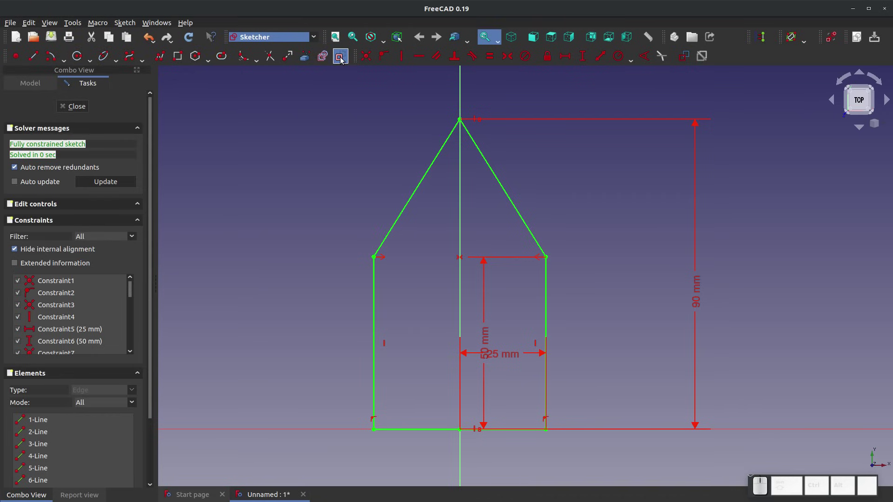
Toggle the constraint tools repeatedly between driving and reference mode
click(683, 56)
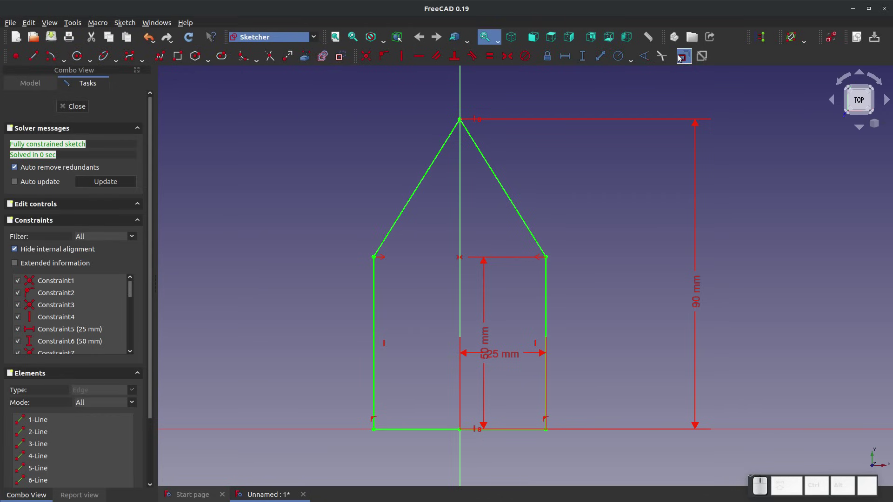
click(680, 57)
click(680, 58)
click(679, 57)
click(680, 57)
click(680, 57)
click(683, 60)
click(683, 59)
Add a reference length dimension to the right sloping line and delete it again
click(600, 56)
click(494, 172)
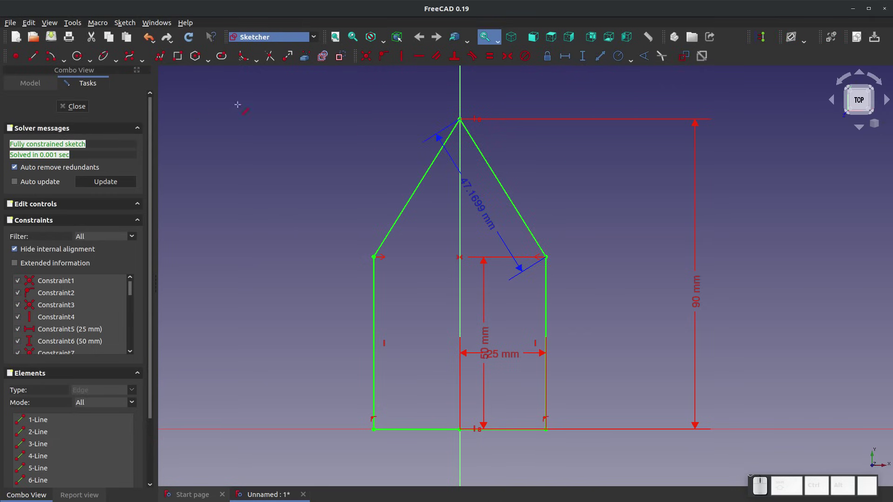
click(684, 56)
key(Escape)
click(479, 198)
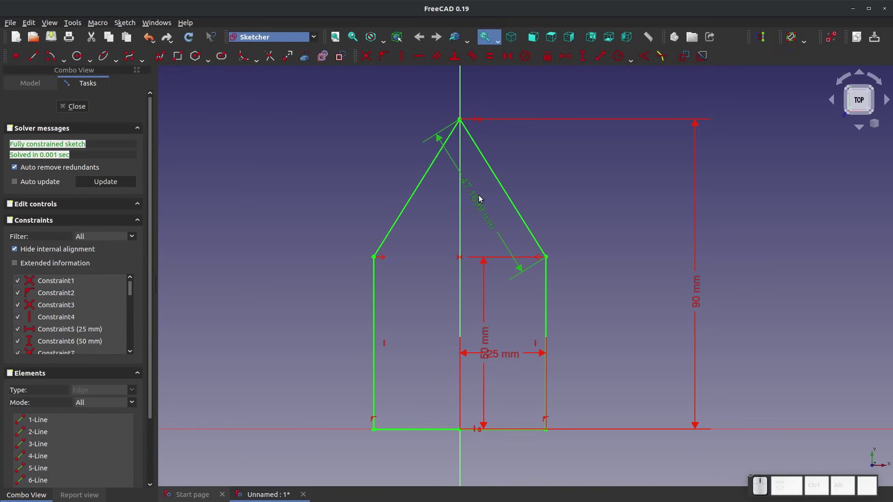
key(Delete)
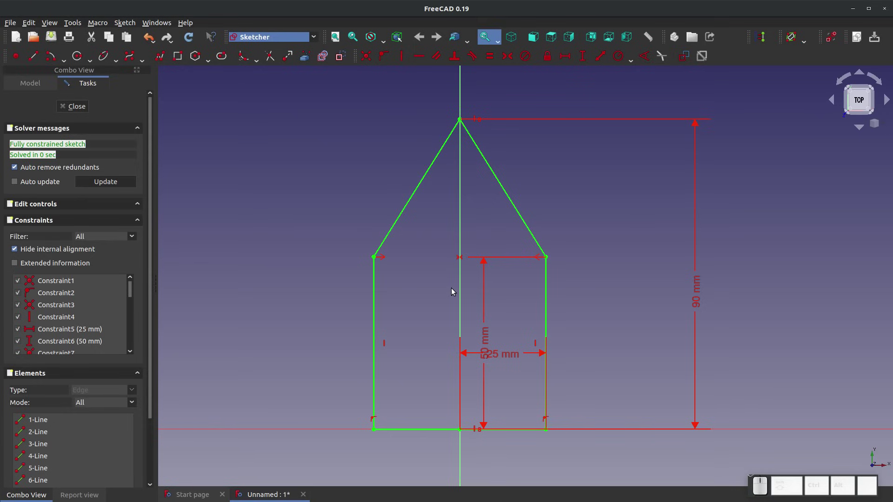
Close the house sketch and move the Part Design toolbars into a second row below the standard tools
click(76, 107)
scroll(347, 389, down, 3)
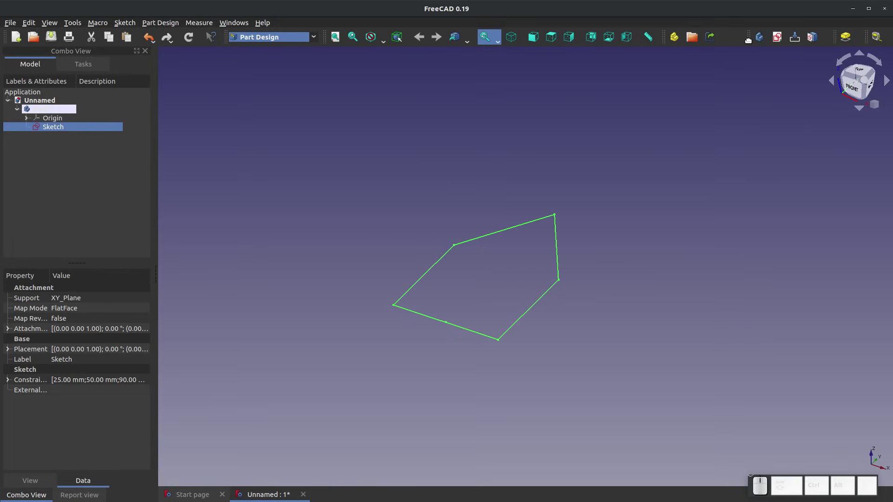
drag(749, 40, 742, 55)
drag(837, 36, 835, 56)
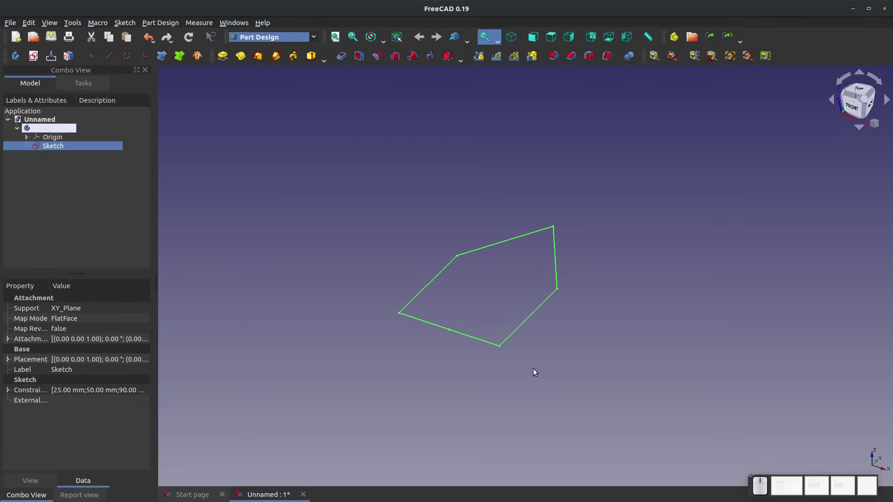
Pad the house-shaped sketch and set the pad's length to 50 mm
click(227, 61)
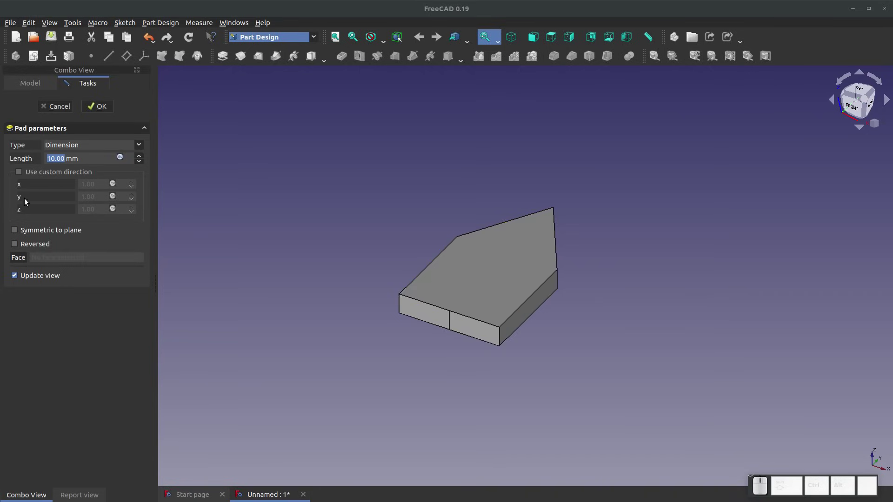
click(139, 157)
click(138, 157)
click(139, 157)
click(138, 156)
click(138, 157)
click(138, 157)
click(139, 161)
text(50)
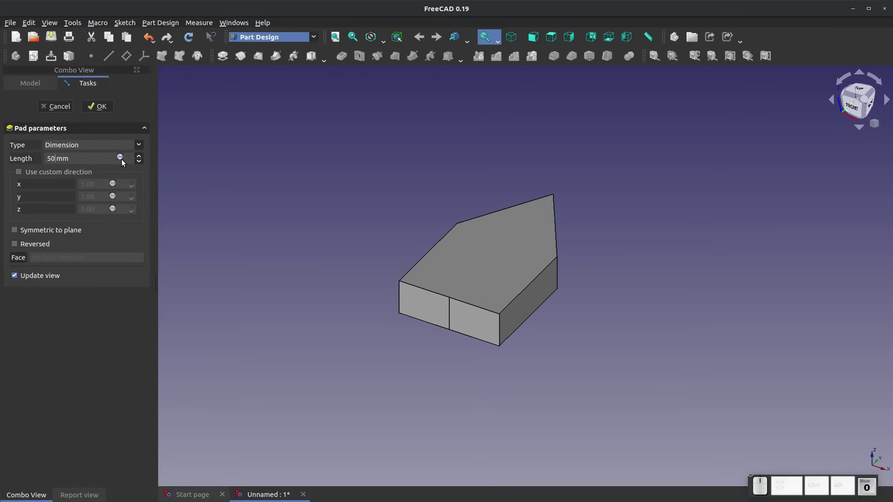
click(312, 180)
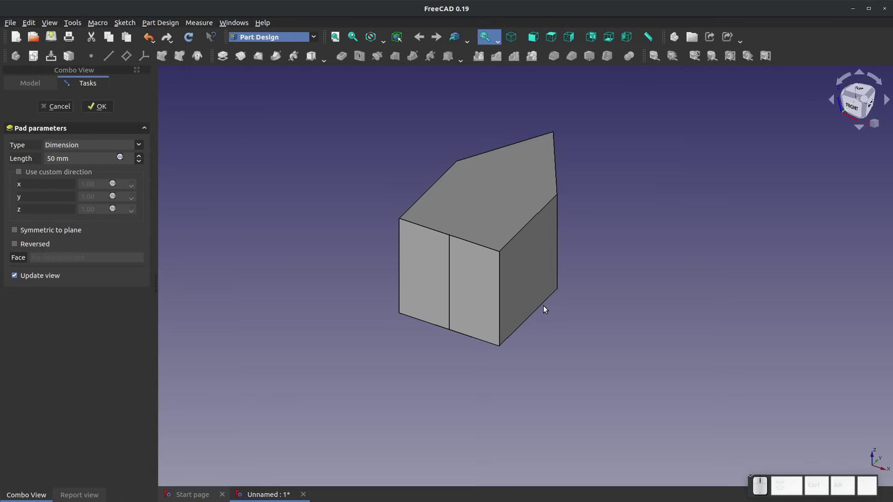
Try increasing the pad's length stepwise to 79 mm and leave the pad's parameters
click(138, 156)
click(138, 156)
click(138, 156)
click(138, 157)
click(139, 156)
click(138, 156)
click(138, 156)
click(138, 156)
click(138, 156)
click(138, 157)
click(139, 156)
click(138, 157)
click(138, 156)
click(138, 156)
click(138, 157)
click(138, 156)
click(138, 157)
click(138, 157)
click(138, 156)
click(138, 157)
click(138, 156)
click(138, 157)
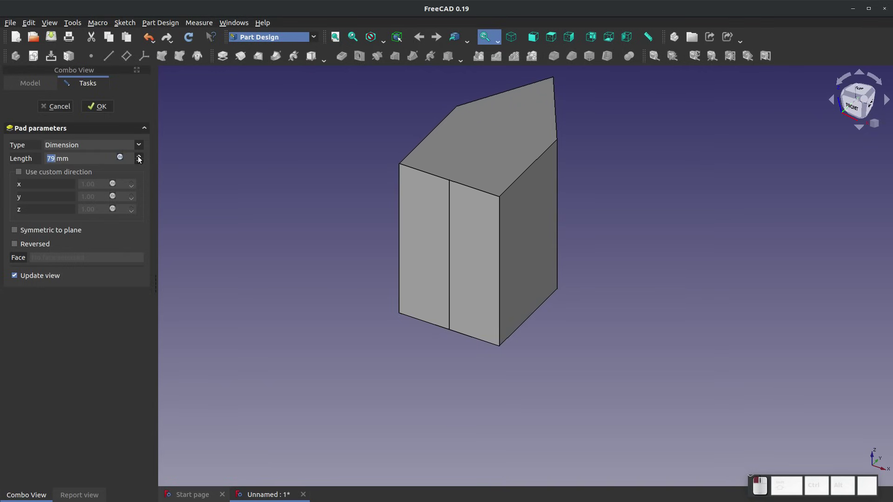
key(Escape)
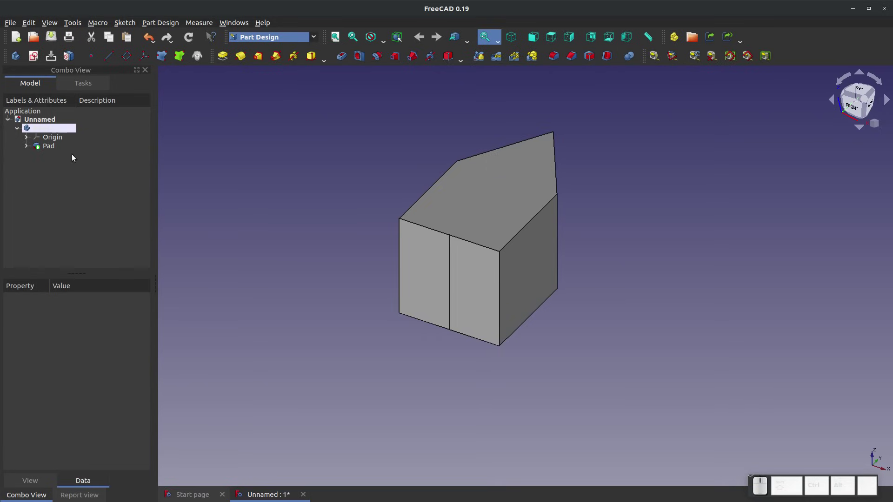
Reopen the pad's parameters, accept them and view the house-shaped solid from its gabled front
double_click(49, 146)
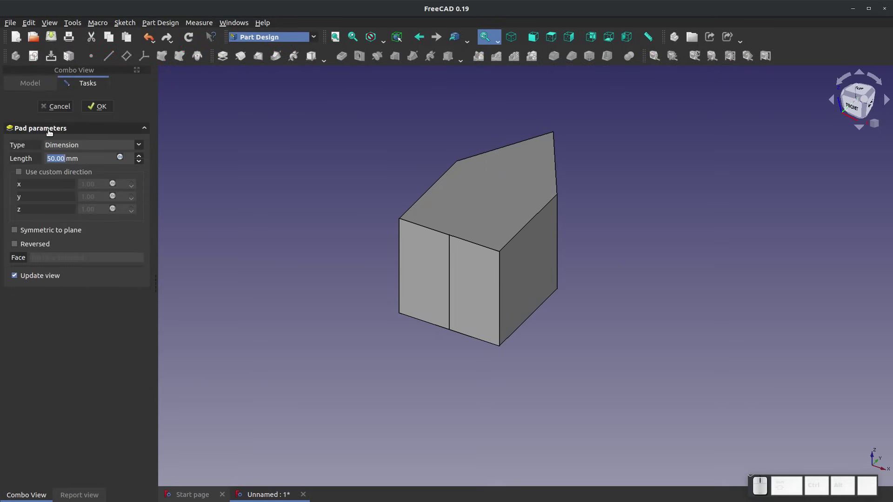
click(100, 107)
drag(303, 239, 401, 332)
drag(447, 274, 542, 259)
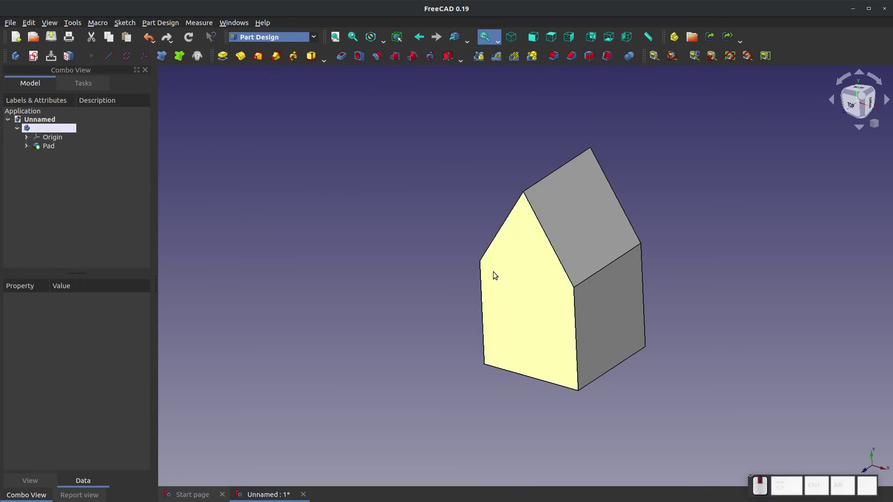
drag(393, 295, 403, 293)
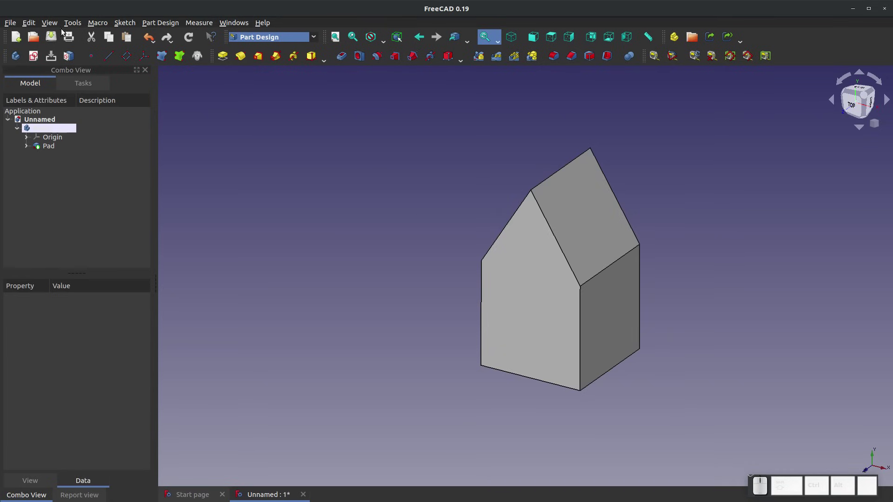
Create a new sketch on the XZ plane, which runs along the base of the house
click(35, 57)
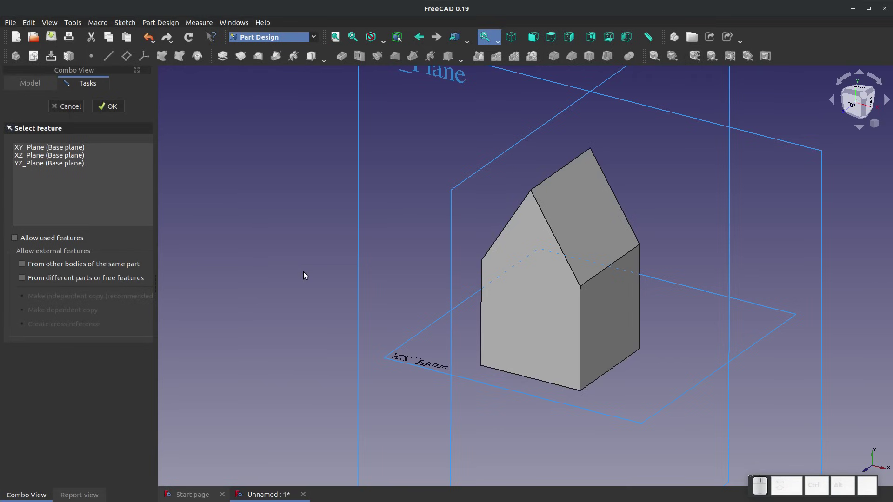
scroll(305, 276, down, 2)
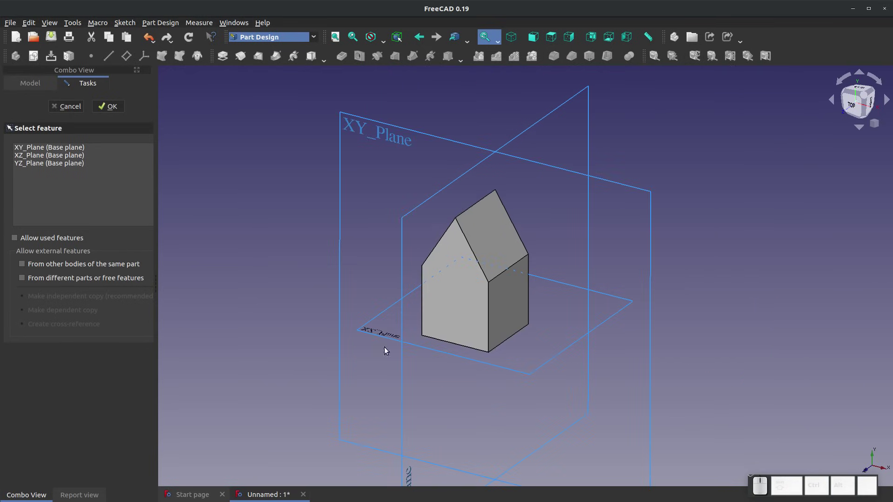
click(555, 357)
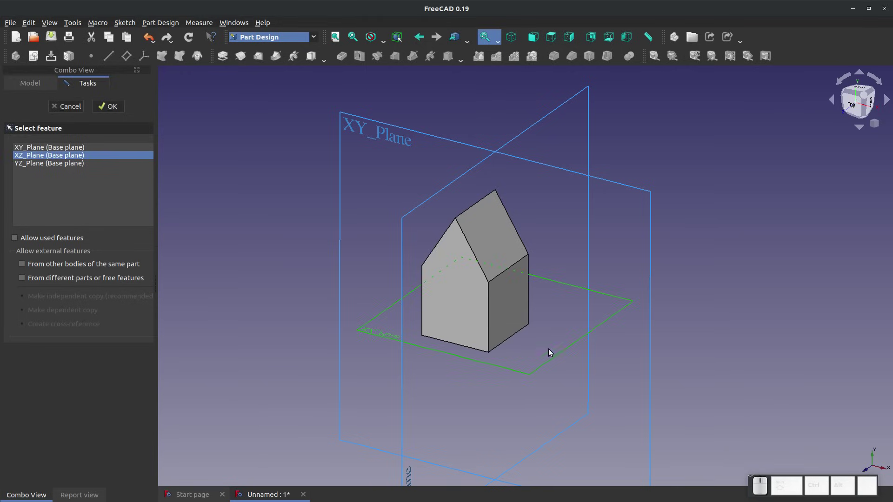
click(110, 107)
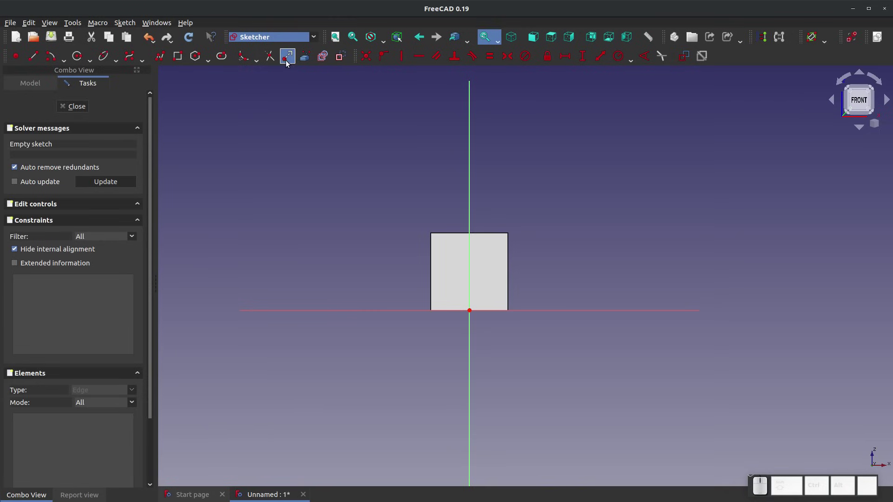
Sketch a small rectangle inside the base outline, to the left of the vertical axis
click(177, 56)
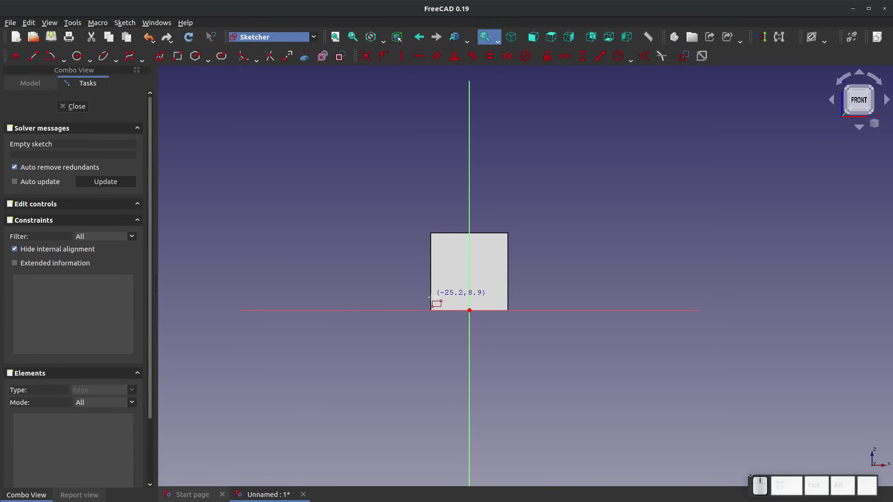
click(443, 258)
click(461, 276)
key(Escape)
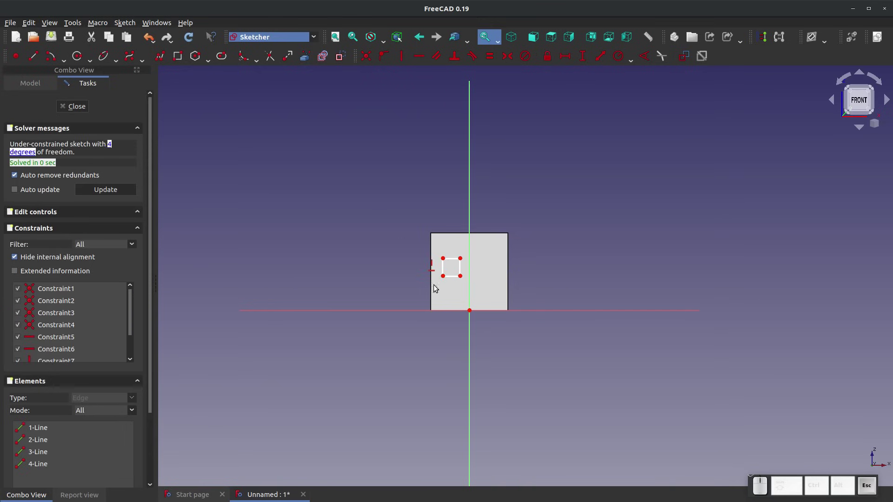
Constrain the rectangle's width to 10 mm and its lower-right corner's horizontal distance from the origin to 7 mm
scroll(578, 194, down, 3)
scroll(537, 190, up, 8)
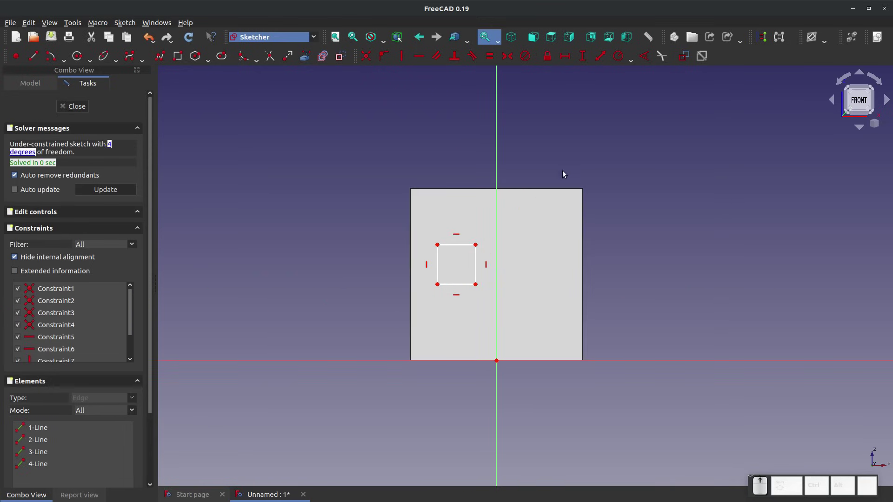
click(565, 56)
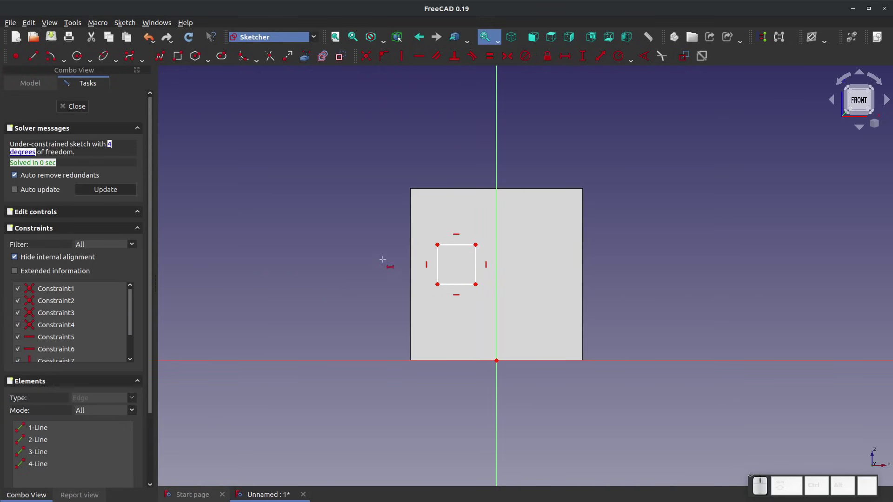
click(453, 246)
text(10)
key(Return)
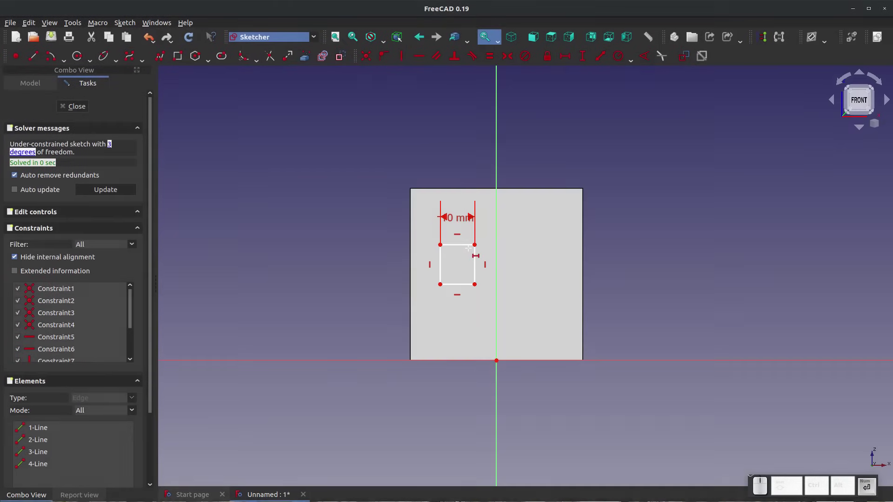
click(475, 285)
click(497, 361)
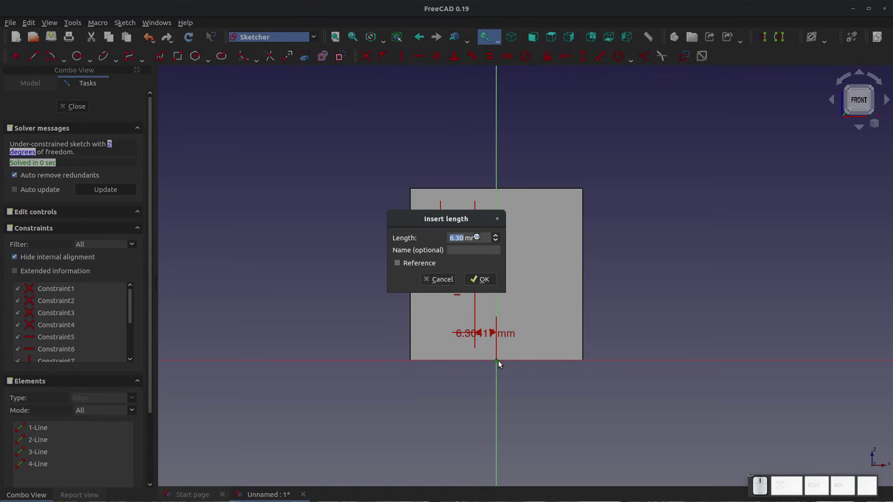
text(7)
key(Return)
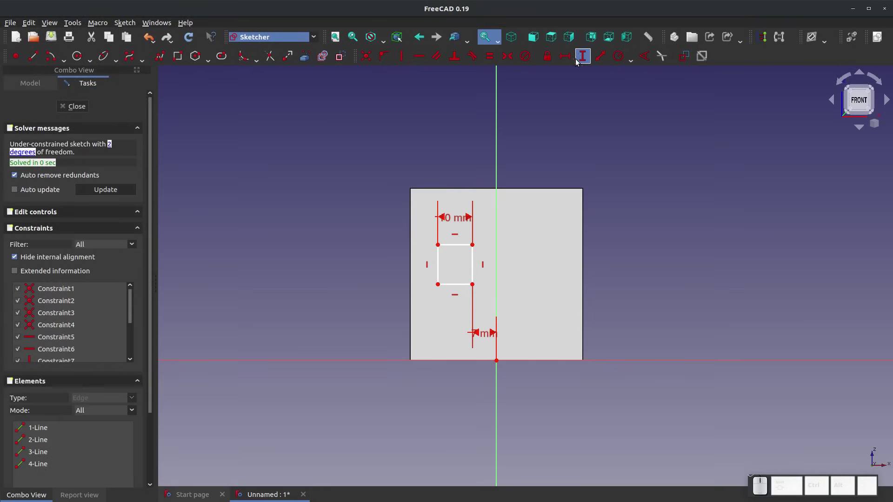
Constrain the rectangle's height to 10 mm and its lower-right corner's vertical distance from the origin to 20 mm
click(439, 272)
key(Return)
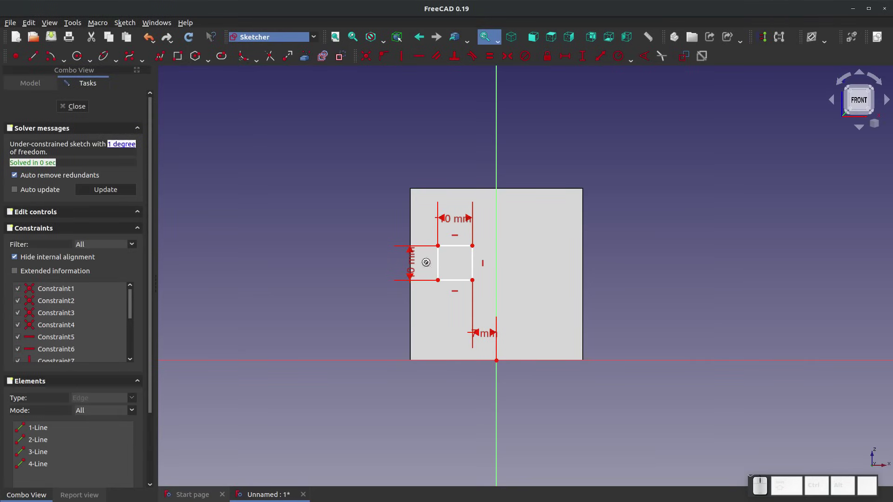
click(473, 280)
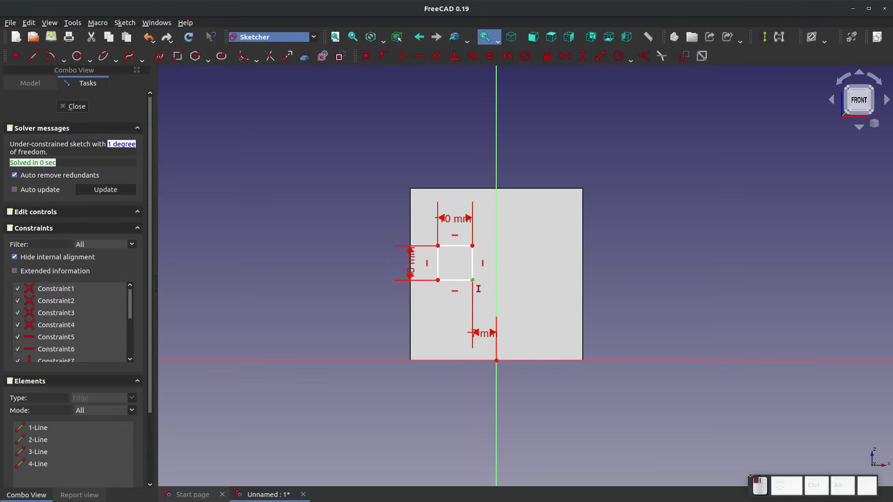
click(496, 360)
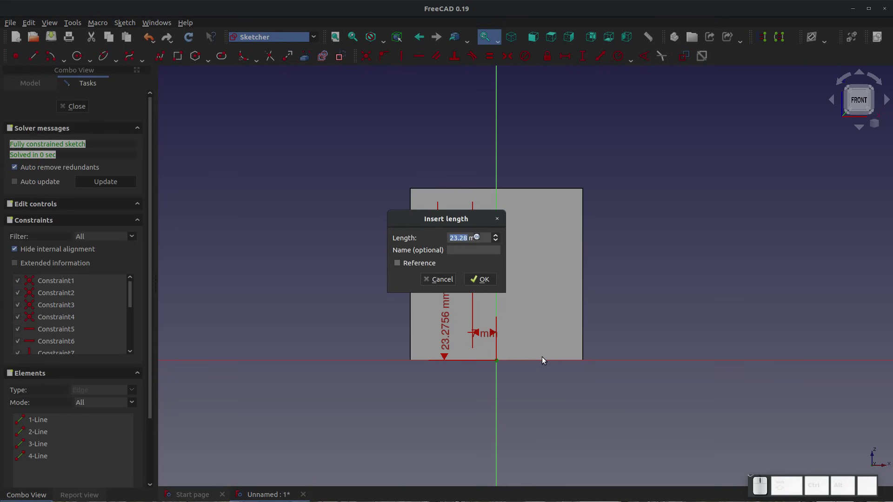
text(20)
key(Return)
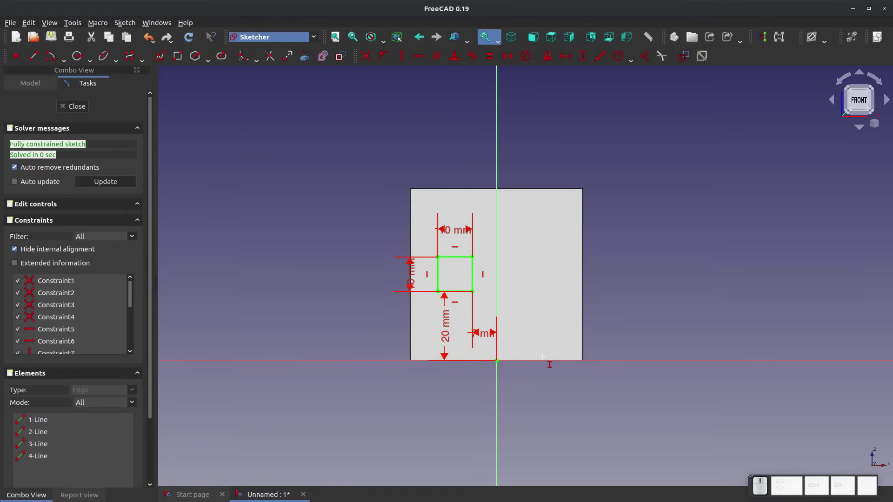
Close the small square's sketch and bring the whole house-shaped solid into view
mouse_move(343, 239)
middle_down()
mouse_move(343, 264)
mouse_move(479, 334)
mouse_move(456, 297)
middle_up()
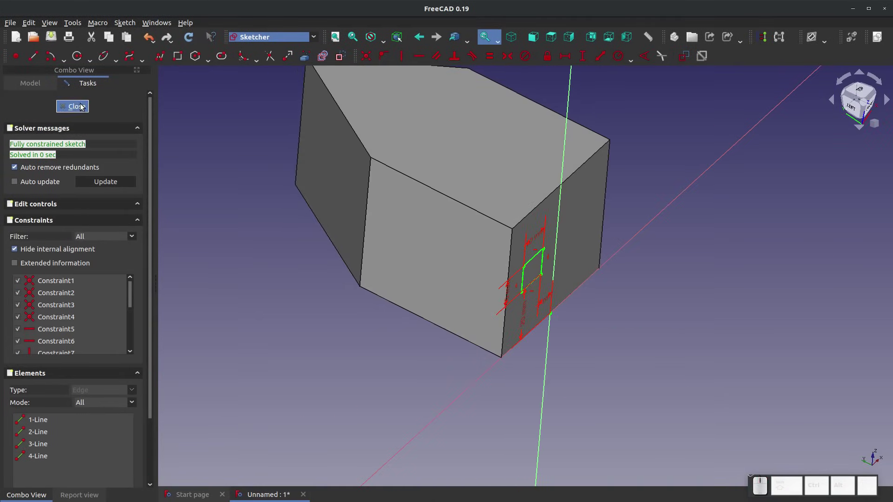
key(Escape)
middle_drag(361, 359, 484, 381)
middle_drag(196, 159, 219, 140)
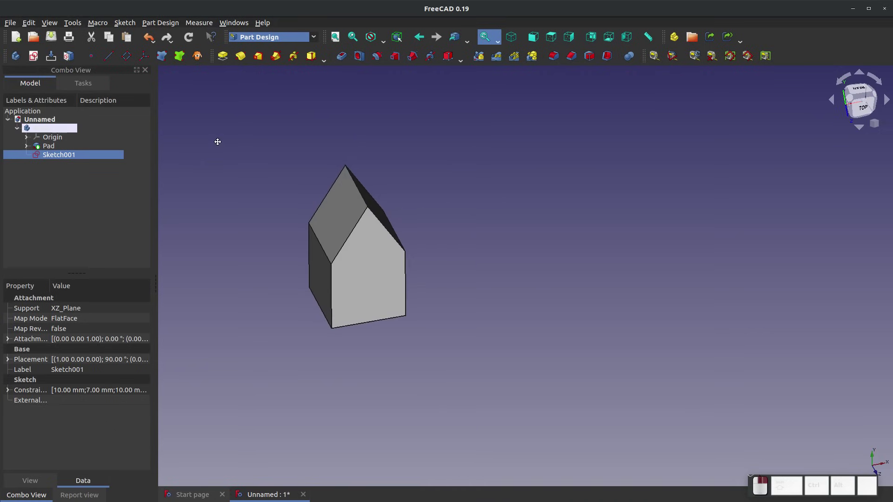
scroll(250, 210, up, 2)
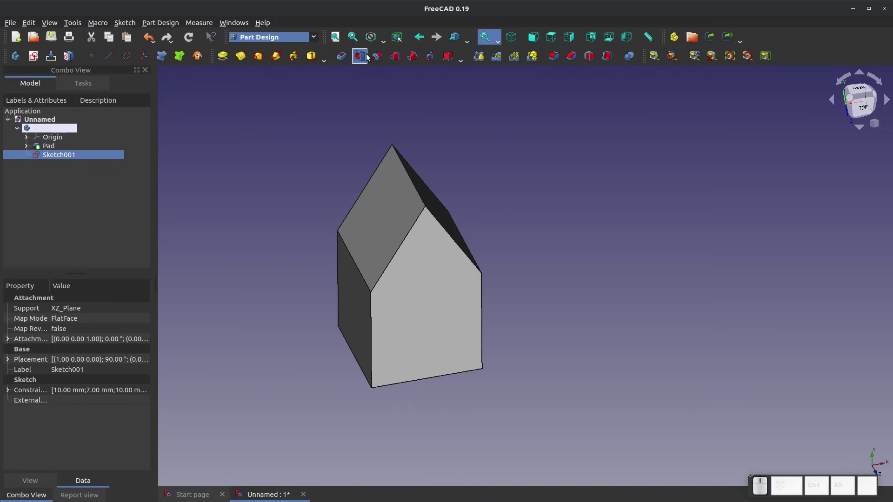
Pad the small square sketch outward from the house's base with a length of 50 mm
click(222, 56)
scroll(138, 157, up, 6)
scroll(137, 158, up, 13)
middle_drag(393, 399, 396, 470)
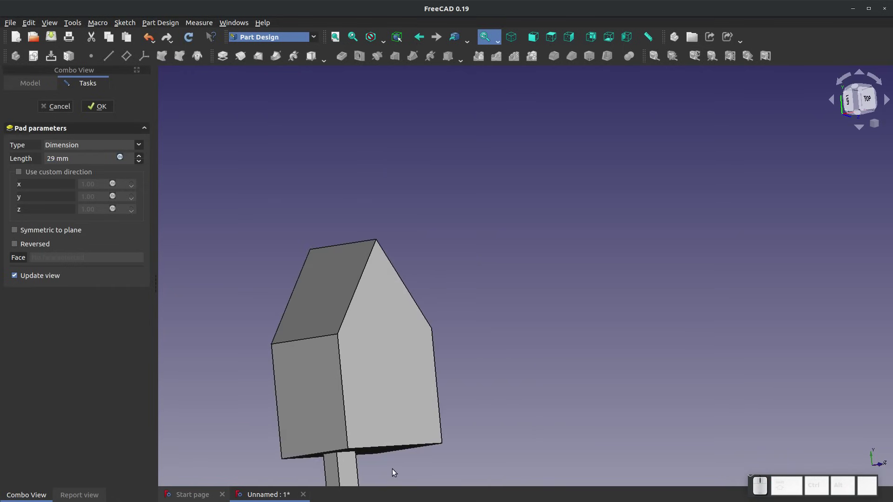
scroll(362, 278, down, 2)
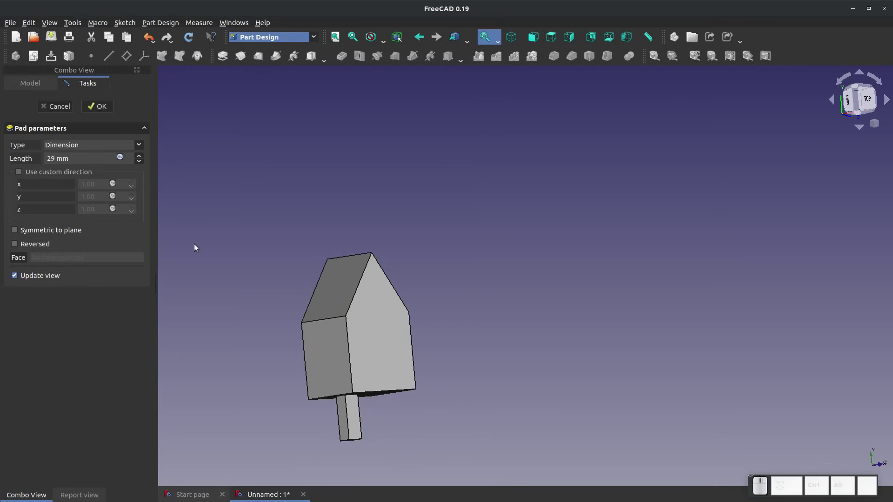
triple_click(58, 158)
text(50)
key(Return)
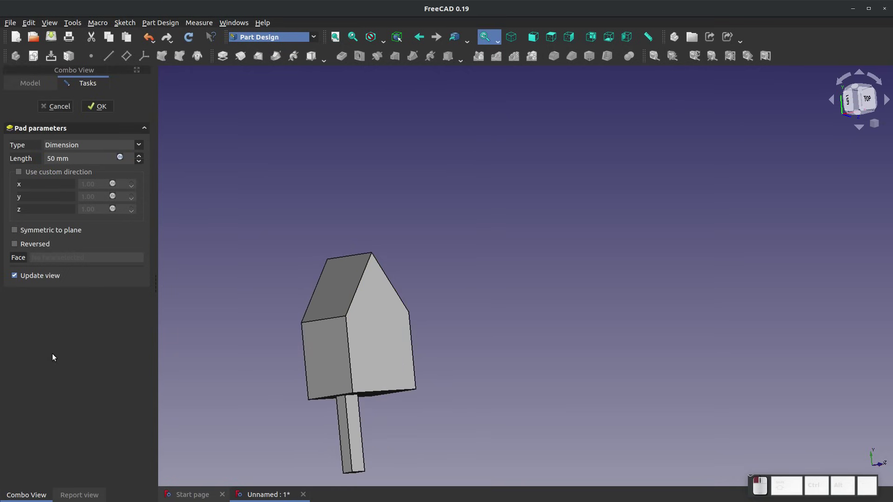
Reverse the square pad so it extends up through the house, and set its length to 75 mm
click(14, 245)
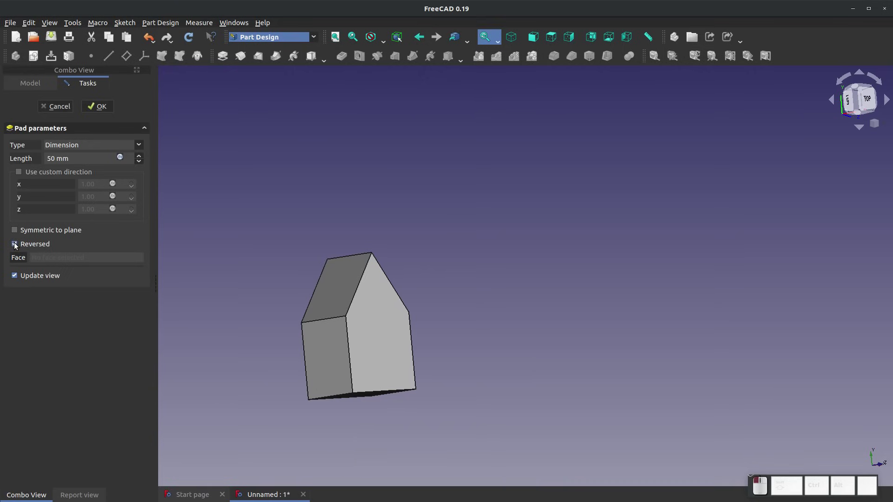
middle_drag(289, 349, 295, 439)
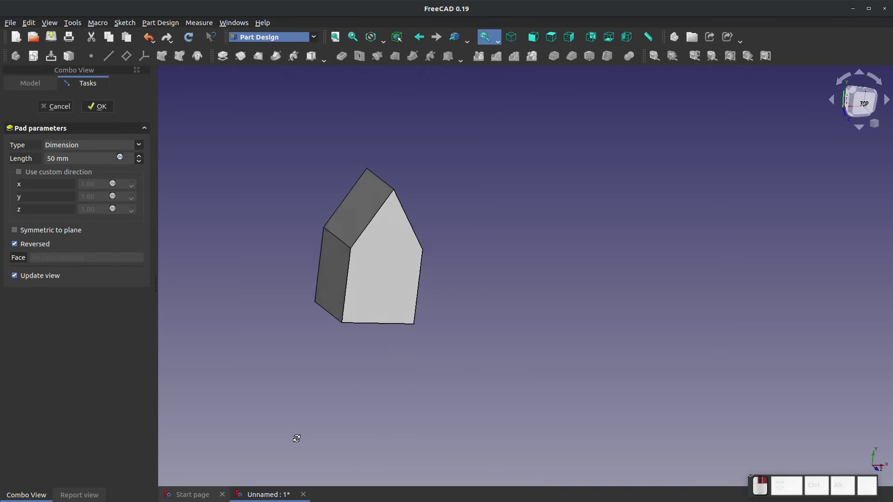
drag(74, 158, 43, 158)
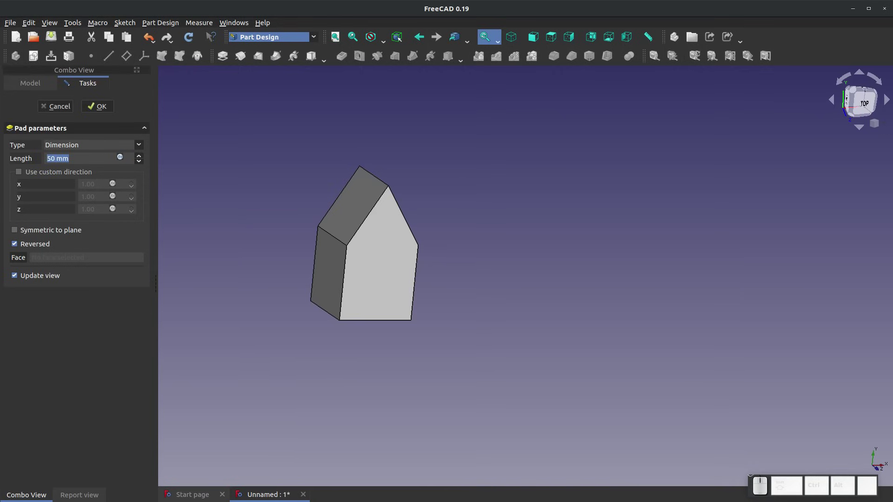
text(75)
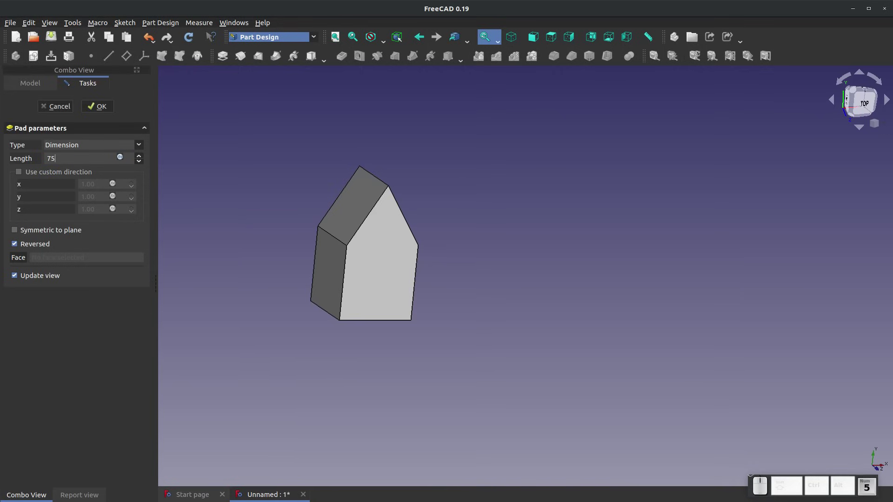
click(247, 246)
scroll(382, 191, up, 5)
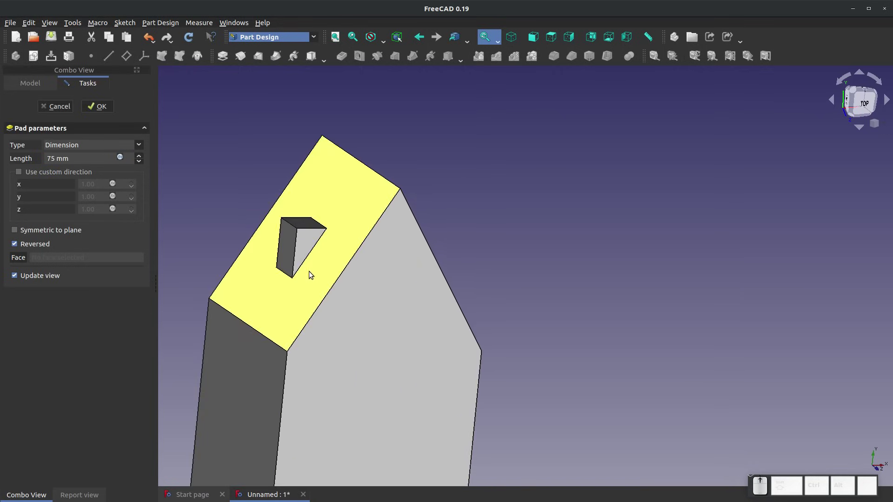
Raise the reversed pad's length to 87 mm to form a chimney, and accept the pad
click(138, 159)
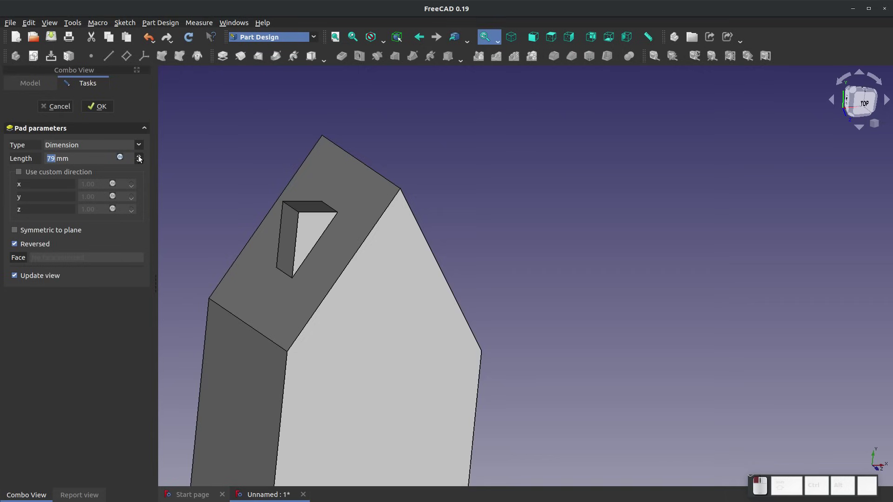
click(139, 157)
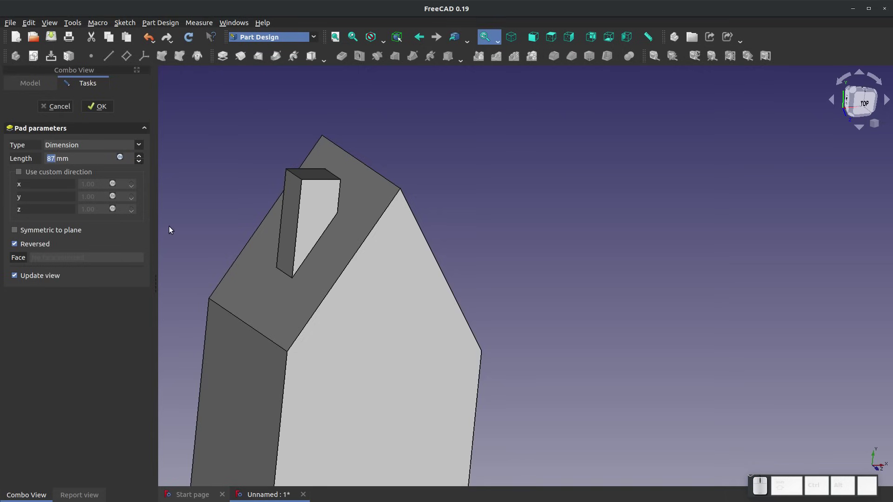
scroll(261, 248, down, 2)
mouse_move(356, 354)
middle_down()
mouse_move(576, 353)
mouse_move(293, 389)
mouse_move(353, 370)
middle_up()
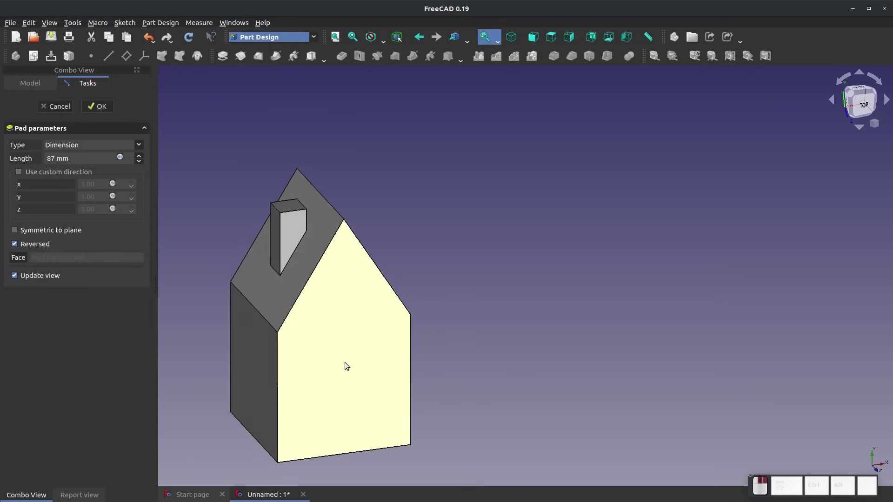
middle_drag(357, 88, 366, 80)
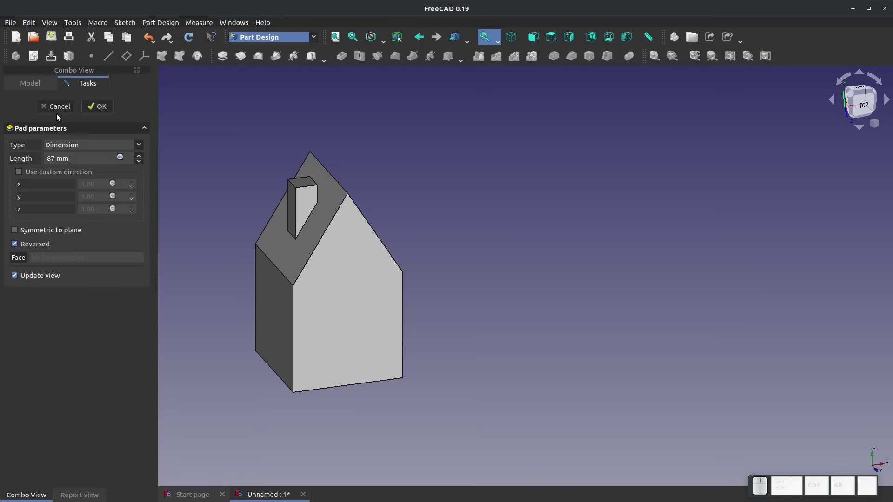
click(97, 107)
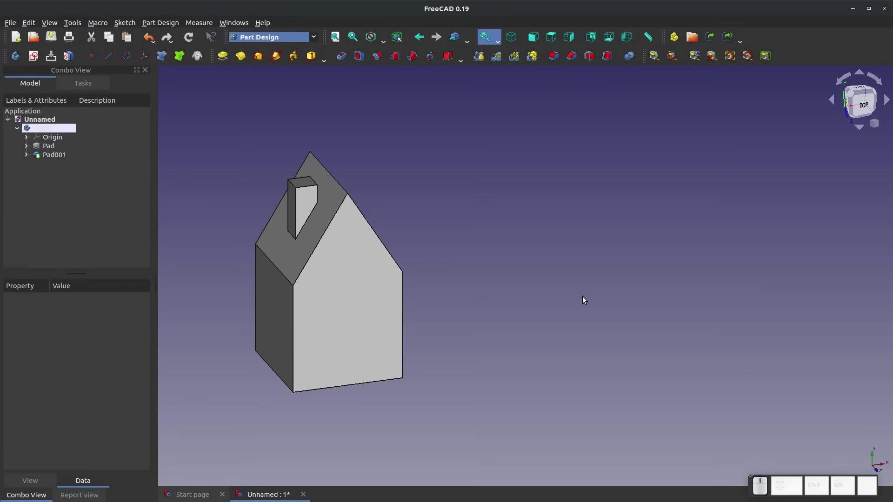
Create a sketch on the roof slope opposite the chimney
mouse_move(507, 311)
middle_down()
mouse_move(417, 296)
mouse_move(540, 305)
mouse_move(516, 305)
middle_up()
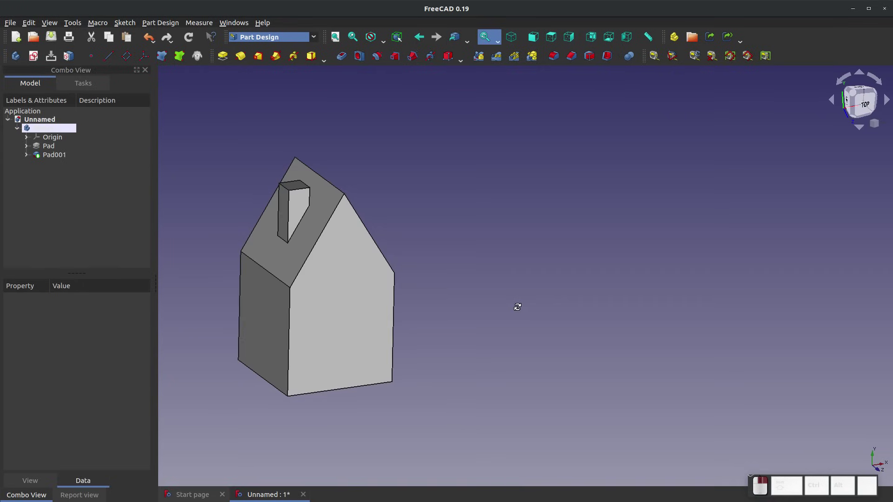
mouse_move(283, 330)
middle_down()
mouse_move(319, 339)
mouse_move(294, 328)
middle_up()
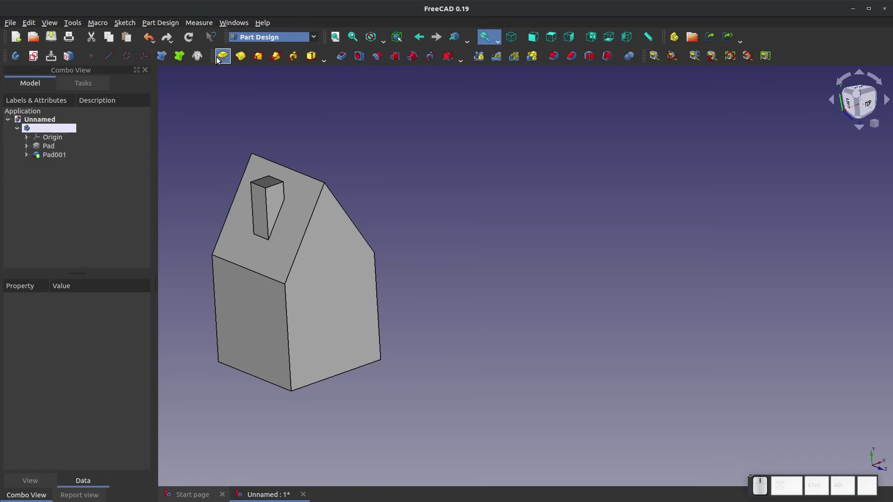
middle_drag(331, 360, 219, 351)
middle_drag(532, 303, 438, 289)
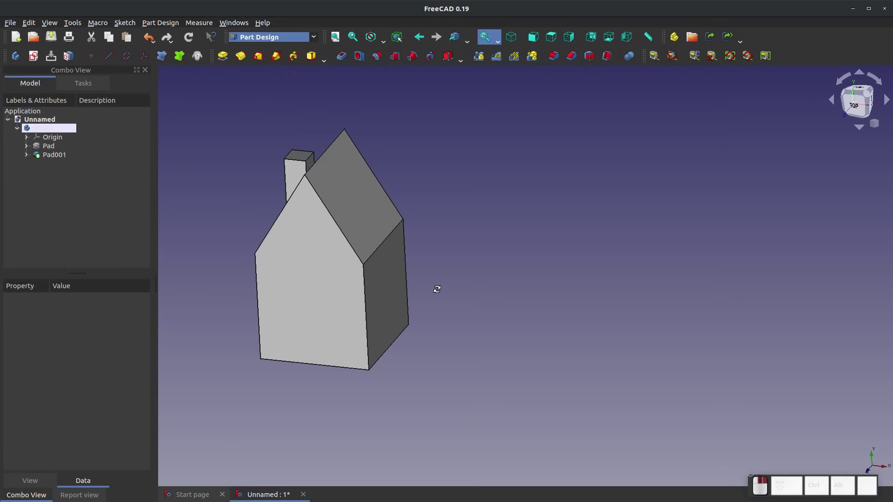
click(363, 204)
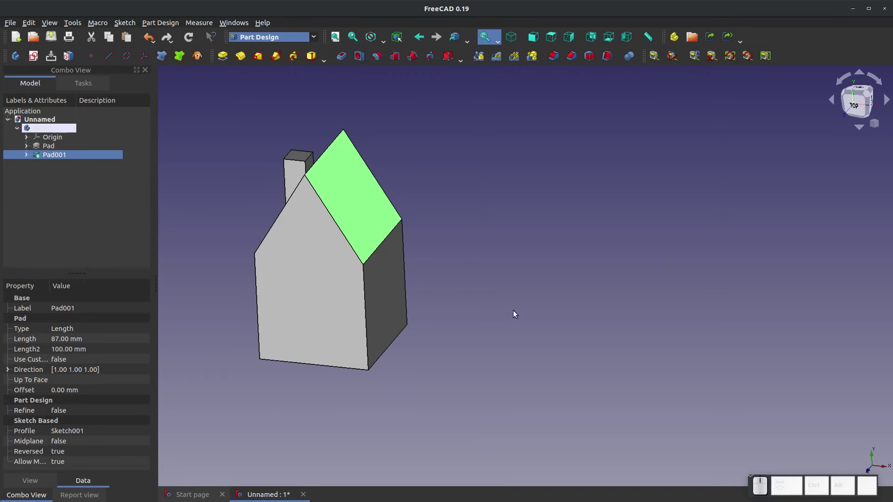
click(511, 249)
click(355, 205)
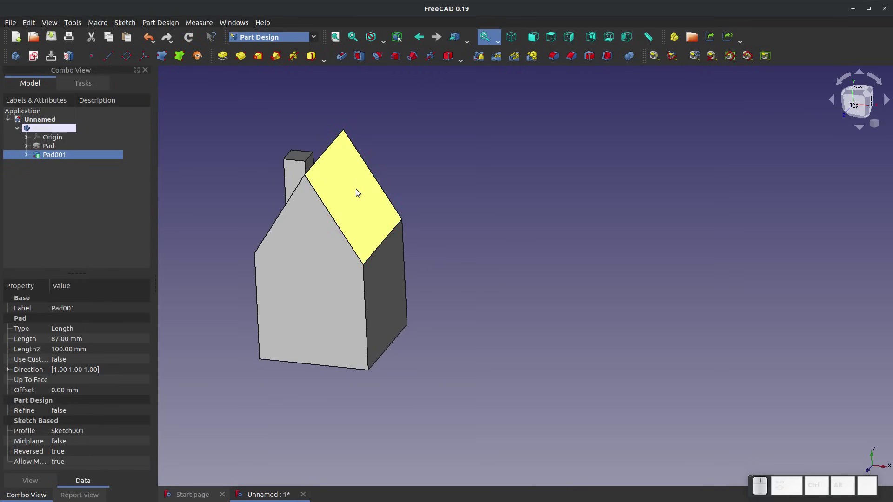
click(33, 57)
mouse_move(608, 367)
mouse_down()
mouse_move(591, 369)
mouse_move(557, 331)
mouse_move(654, 385)
mouse_up()
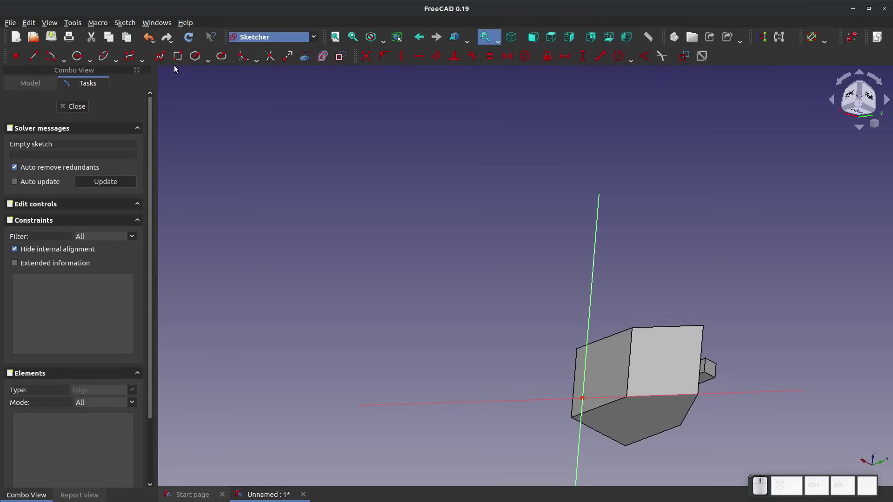
Draw a small hexagon in the middle of the roof slope and close the sketch
click(195, 56)
scroll(727, 368, up, 2)
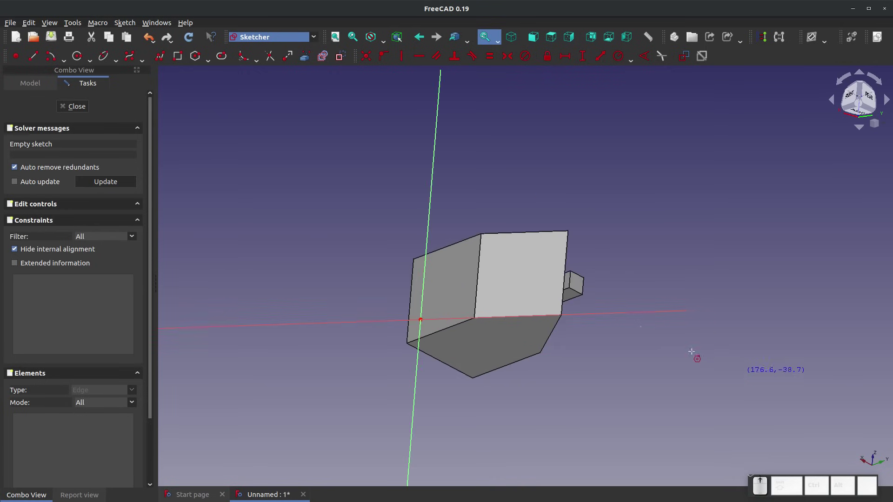
scroll(536, 281, up, 3)
click(566, 311)
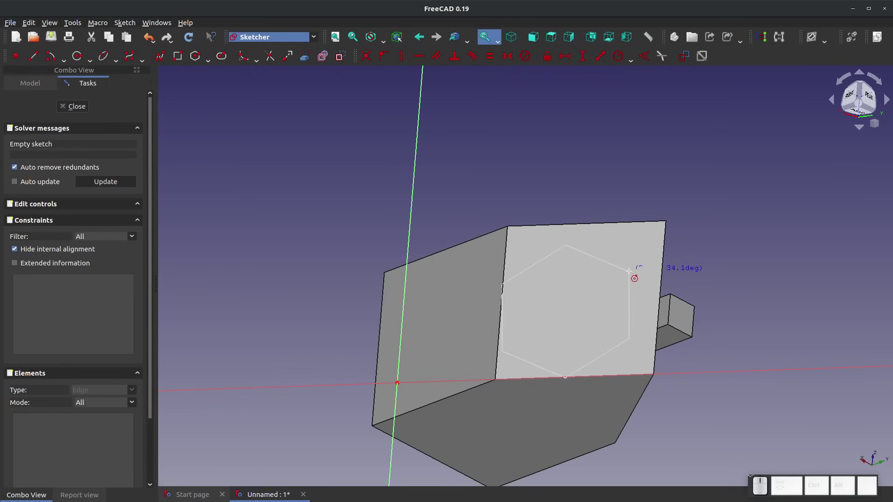
click(588, 287)
key(Escape)
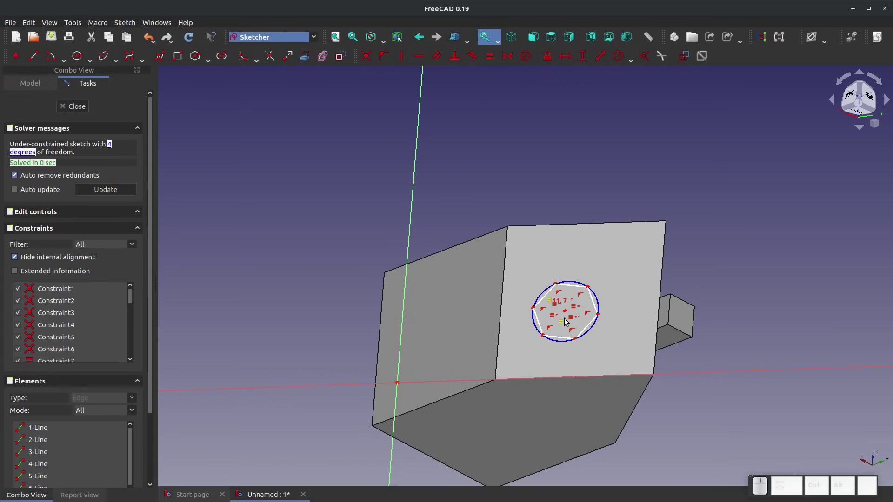
click(73, 106)
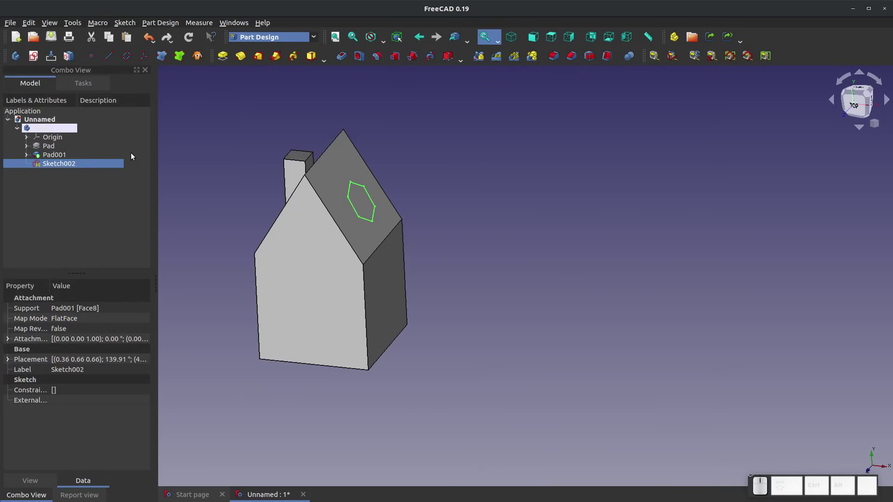
Pad the hexagon sketch outward from the roof slope by 10 mm
scroll(371, 205, up, 5)
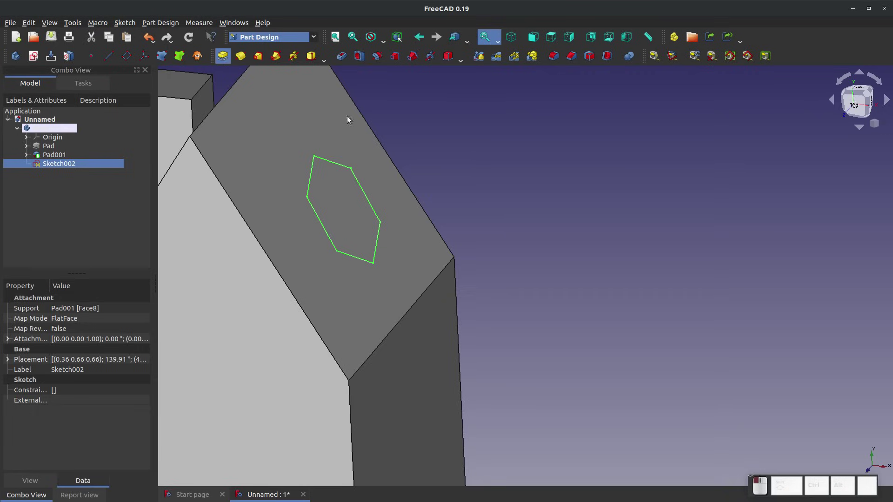
click(223, 55)
mouse_move(409, 275)
middle_down()
mouse_move(66, 277)
mouse_move(186, 261)
mouse_move(451, 253)
mouse_move(508, 261)
mouse_move(404, 269)
middle_up()
scroll(403, 269, down, 6)
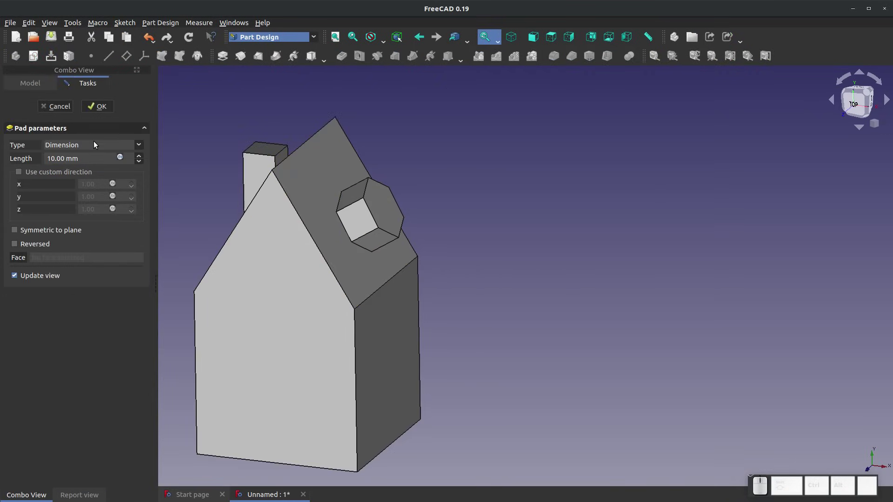
click(101, 108)
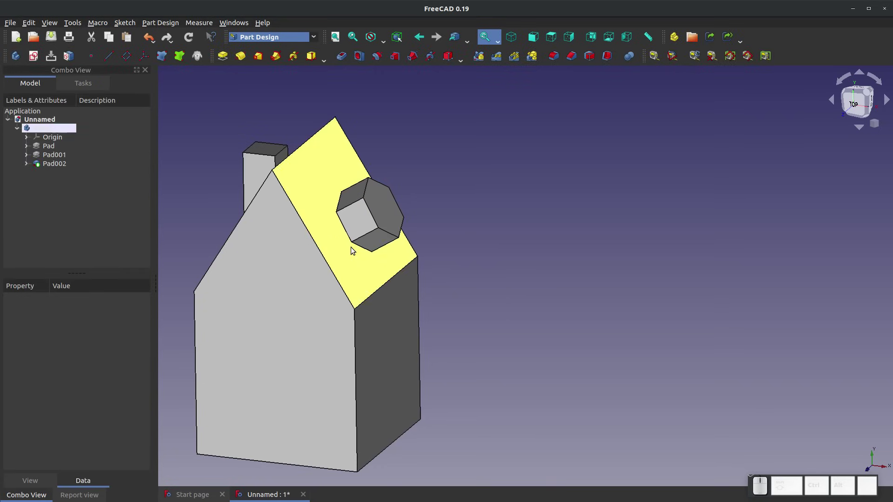
click(361, 226)
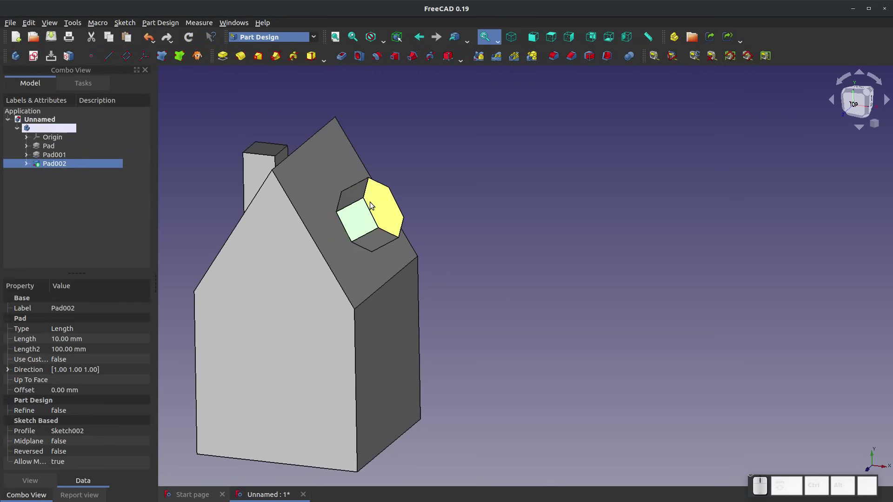
middle_drag(370, 206, 355, 229)
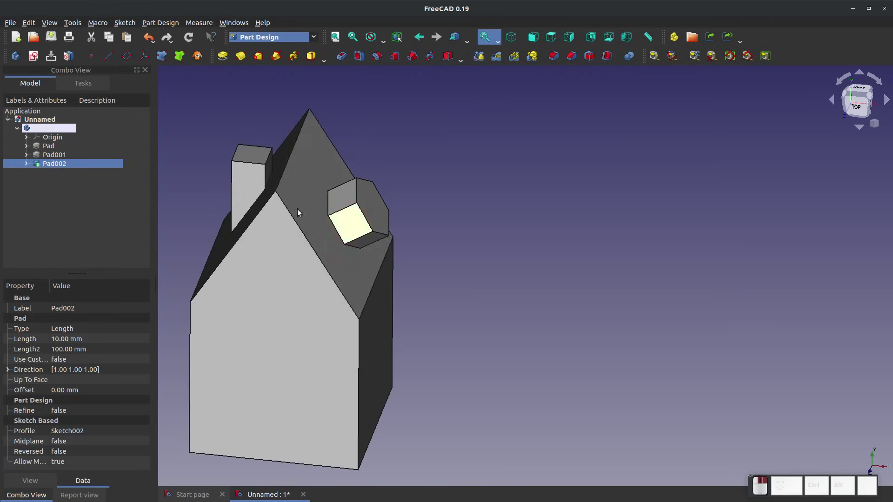
Delete the hexagonal pad and its sketch from the body
right_click(50, 165)
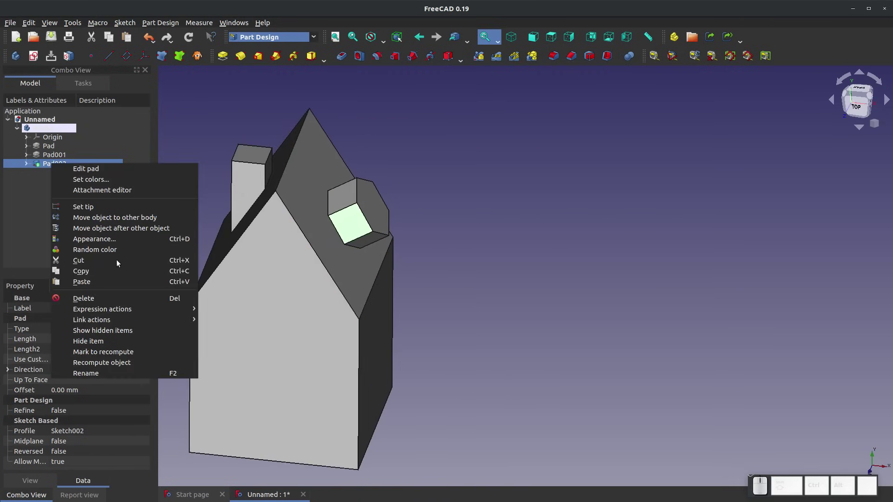
click(119, 298)
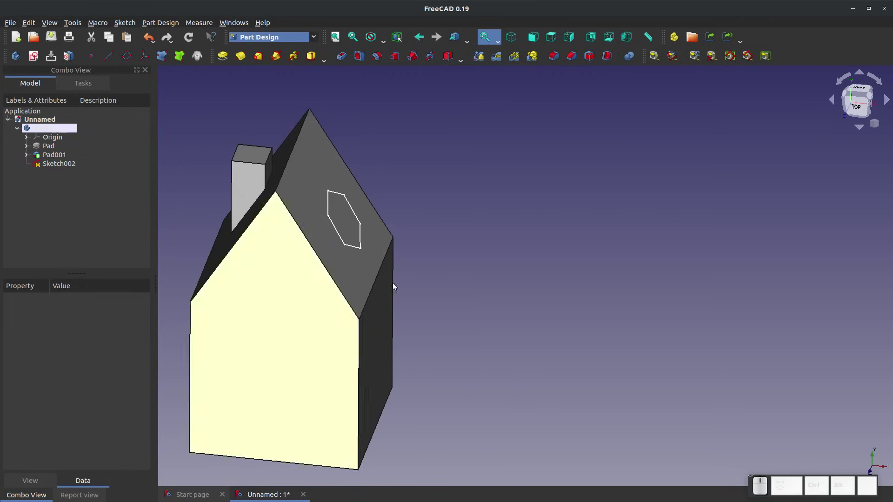
double_click(52, 164)
click(71, 108)
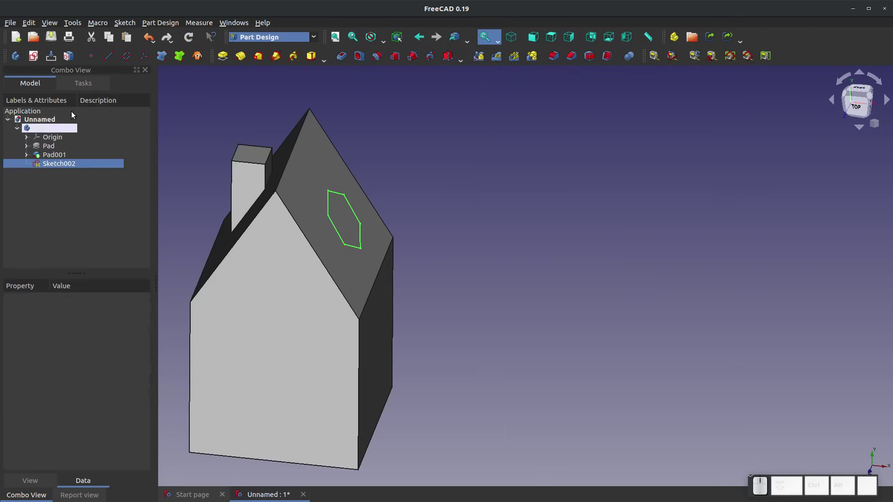
right_click(57, 163)
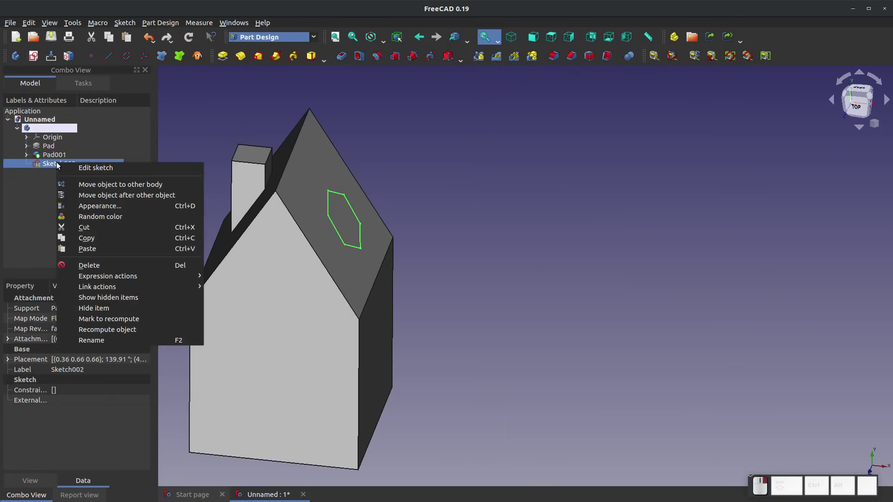
click(86, 265)
middle_drag(225, 287, 319, 315)
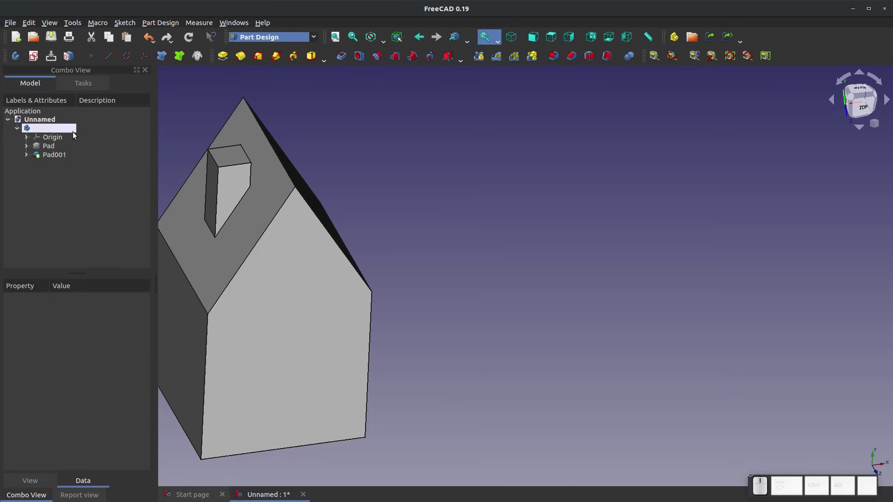
Examine the house and chimney pads in the model tree, and expand the house pad to show its sketch
click(47, 147)
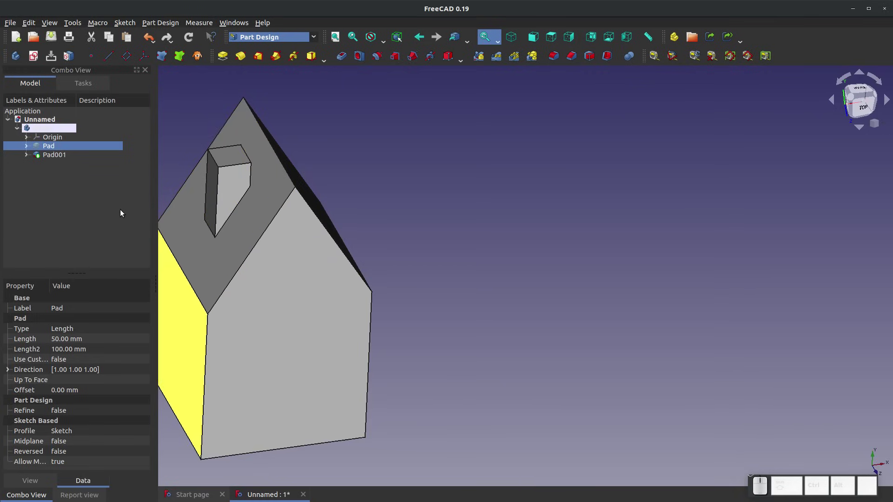
click(58, 157)
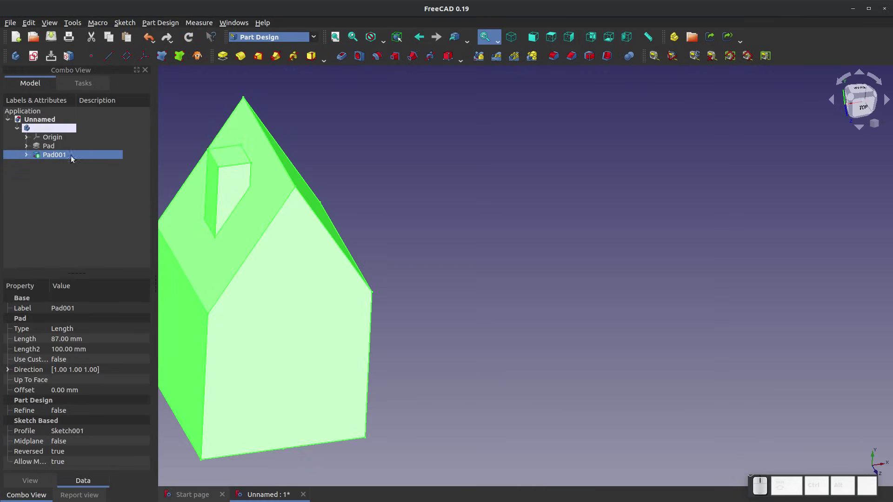
click(44, 190)
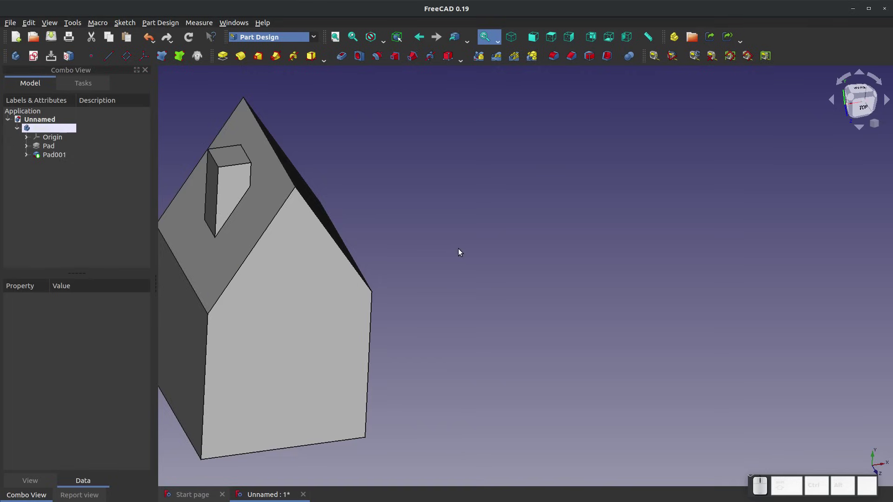
middle_drag(501, 264, 631, 245)
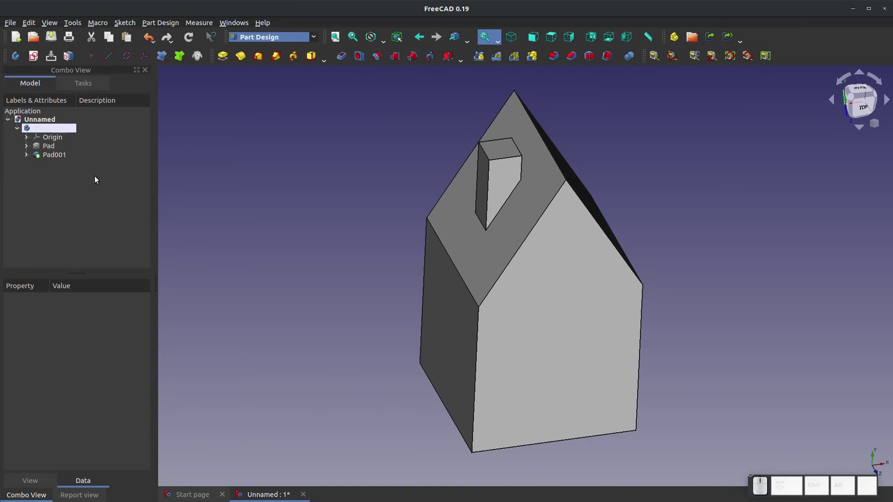
click(26, 146)
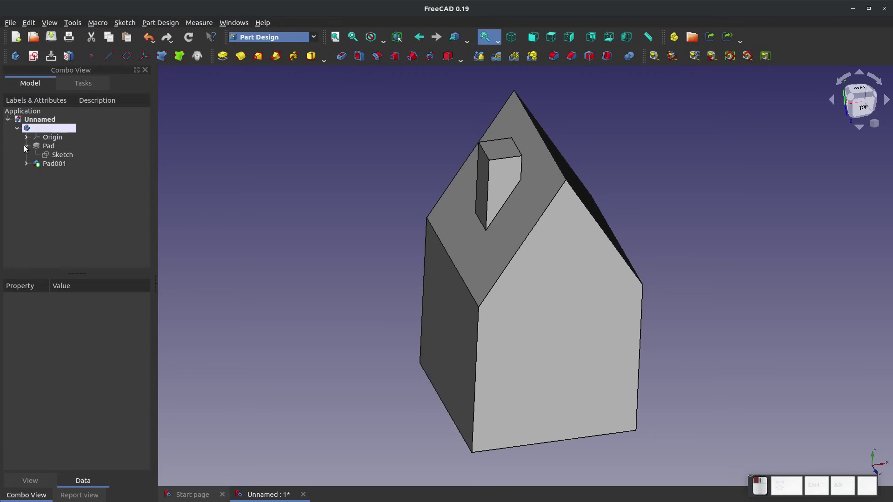
Edit the house profile sketch, set its overall height to the roof peak to 75 mm, and close the sketch
click(63, 156)
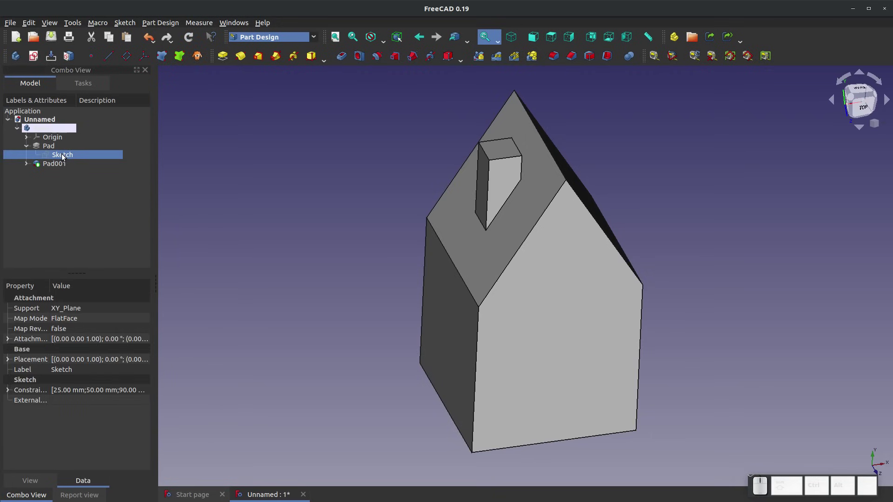
right_click(63, 157)
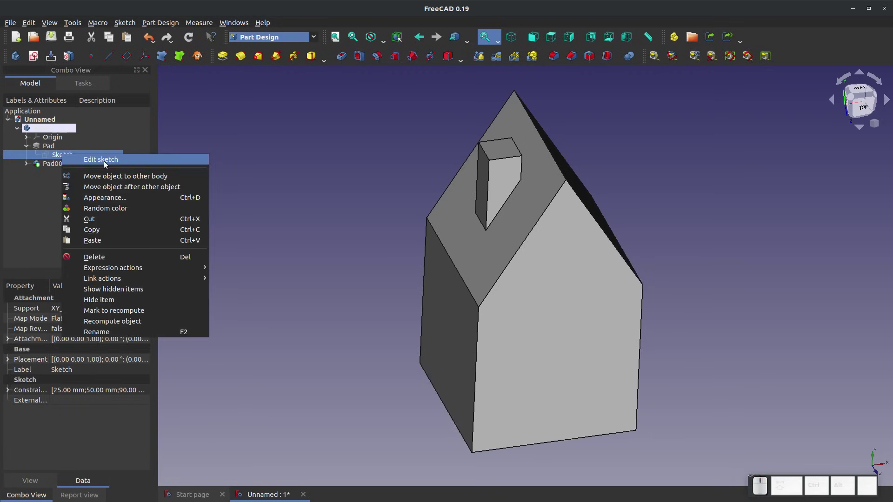
click(104, 161)
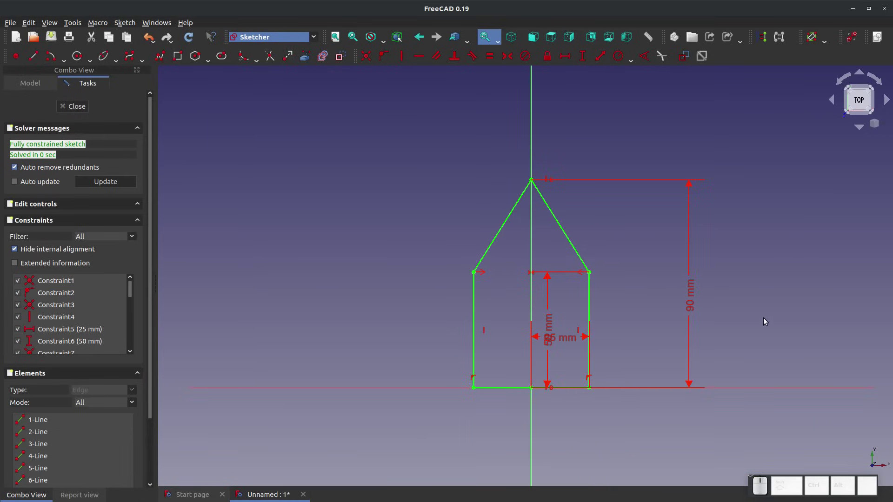
double_click(693, 296)
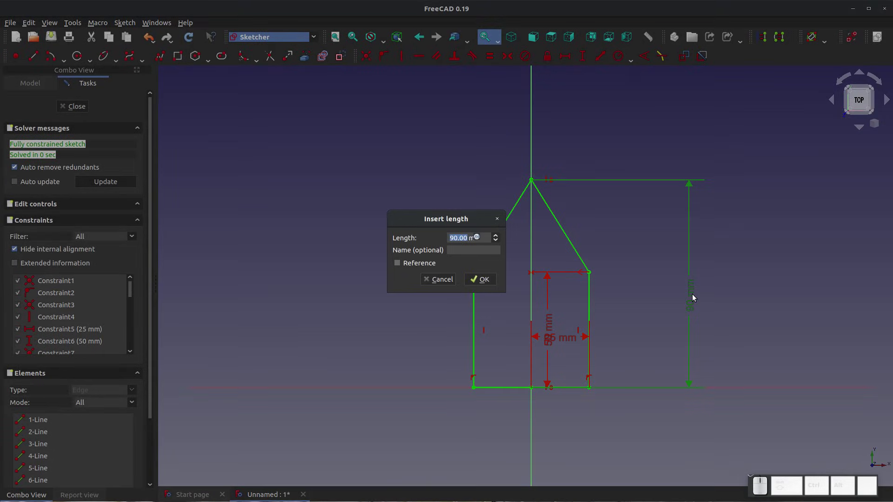
text(75)
key(Return)
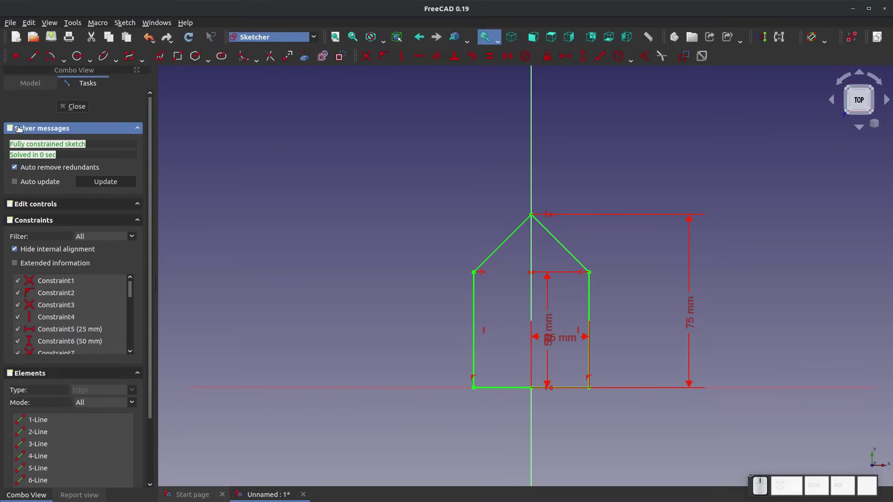
click(75, 106)
middle_drag(559, 295, 563, 281)
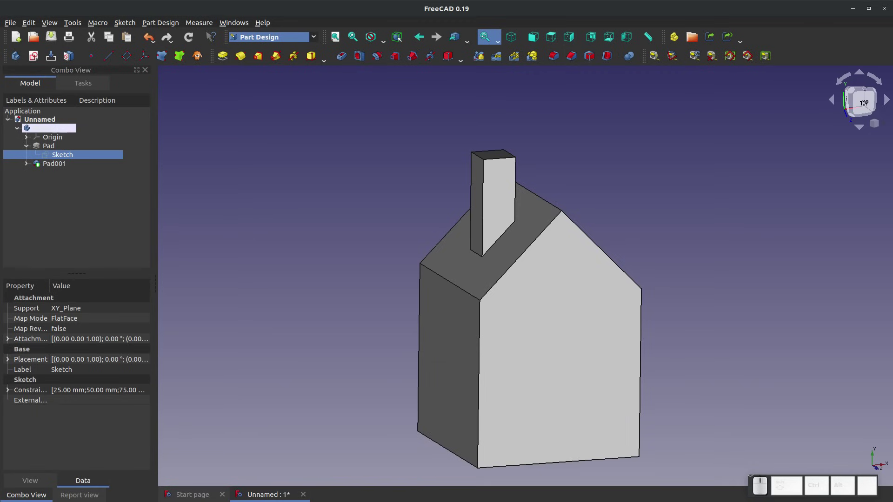
Set the chimney pad's length to 75 mm
click(54, 164)
right_click(54, 165)
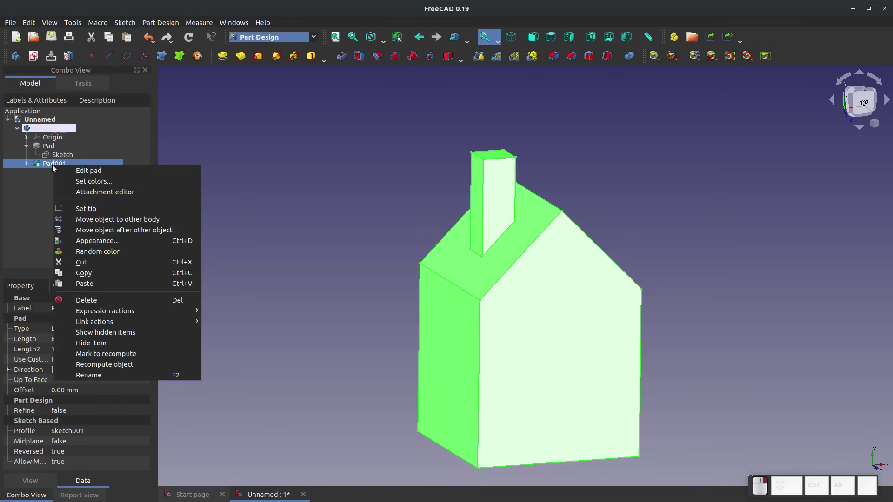
click(76, 171)
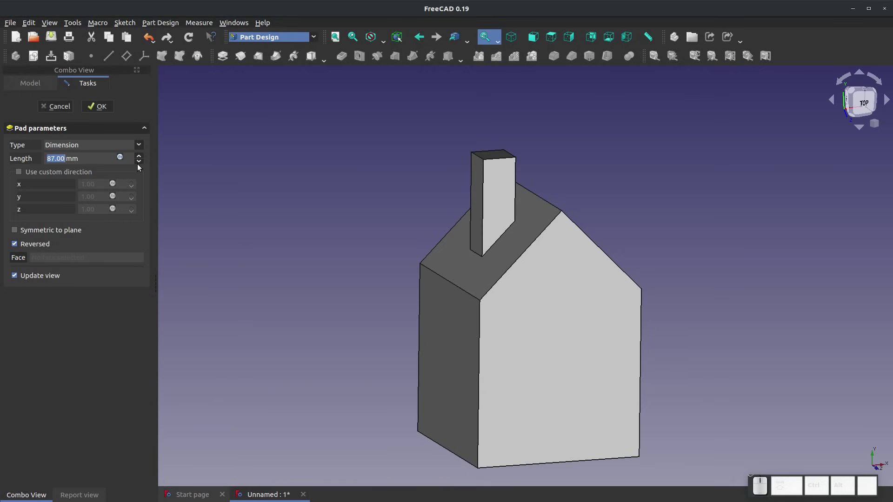
text(75)
key(Return)
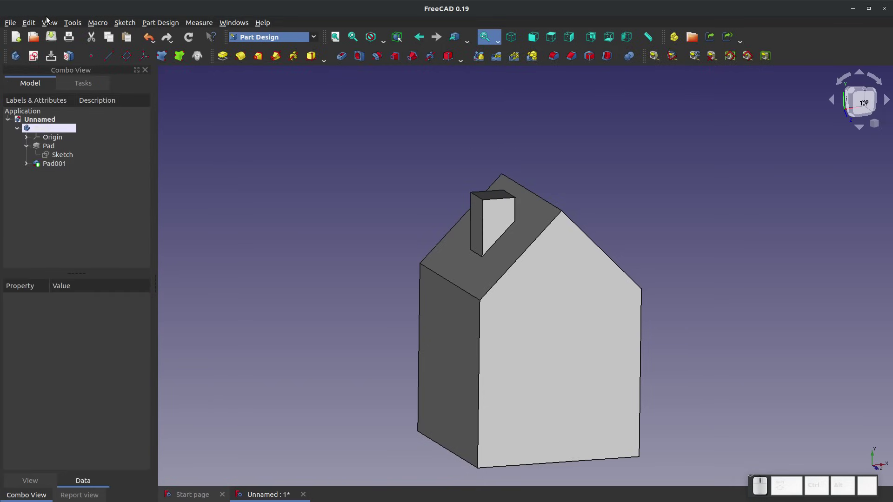
middle_drag(510, 200, 460, 225)
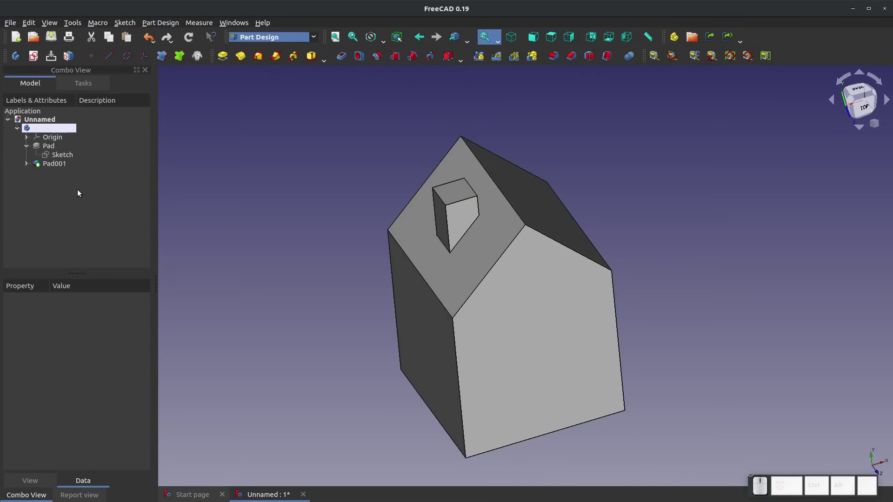
Rename the house pad in the model tree as "House Body"
click(47, 148)
right_click(47, 148)
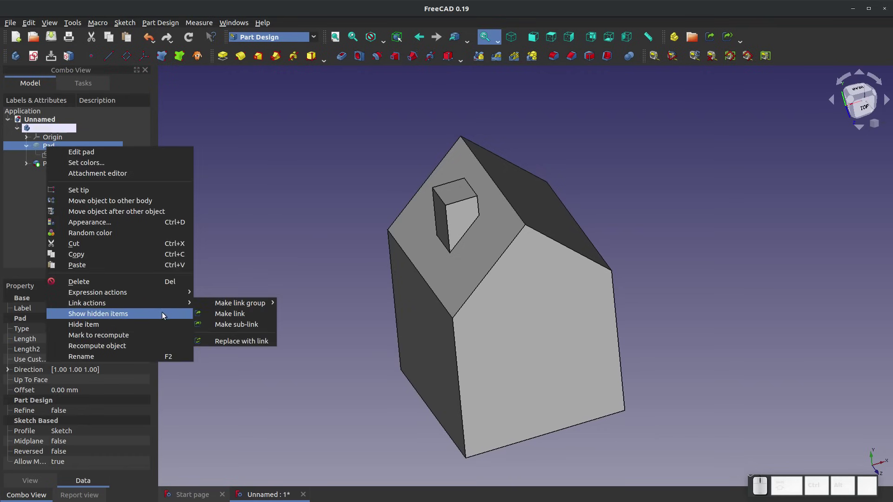
click(74, 356)
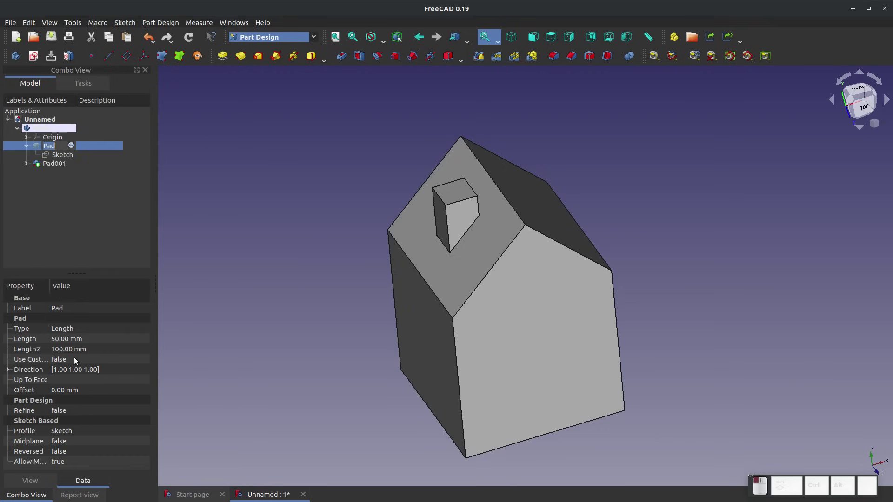
text(Base Body)
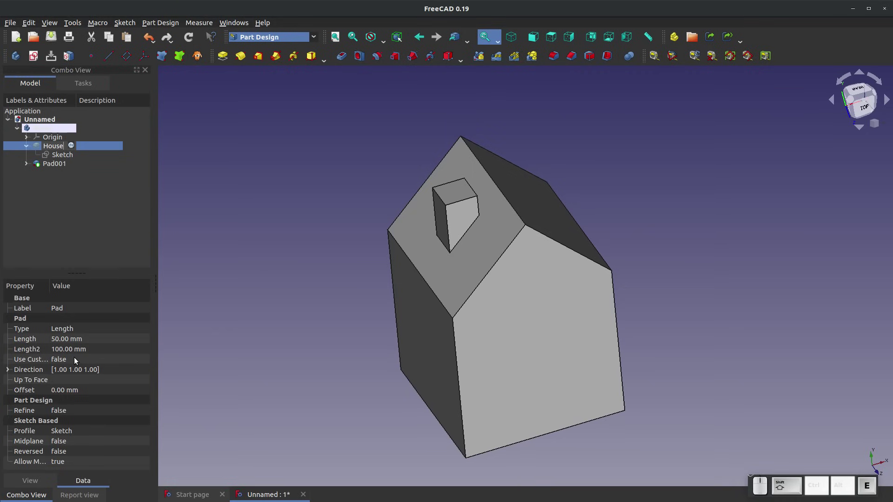
key(Return)
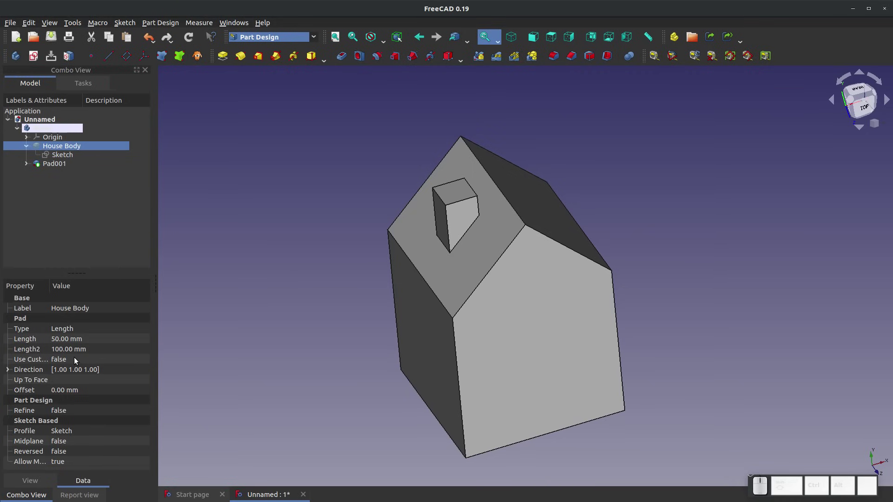
Rename the chimney pad as "Chimney" and clear the selection
right_click(44, 164)
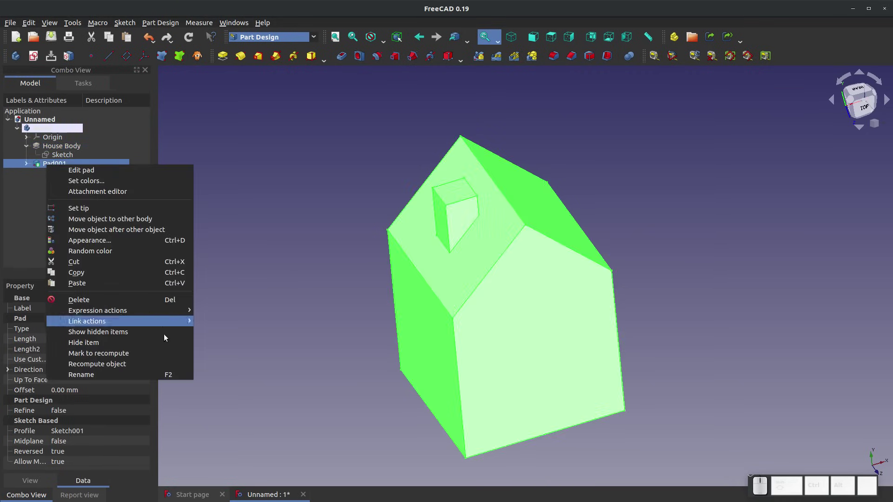
click(167, 375)
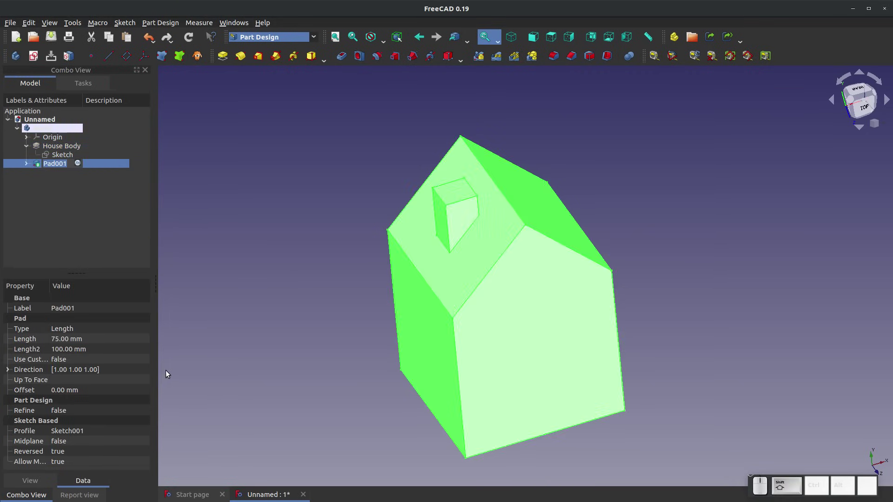
text(Chimney)
key(Return)
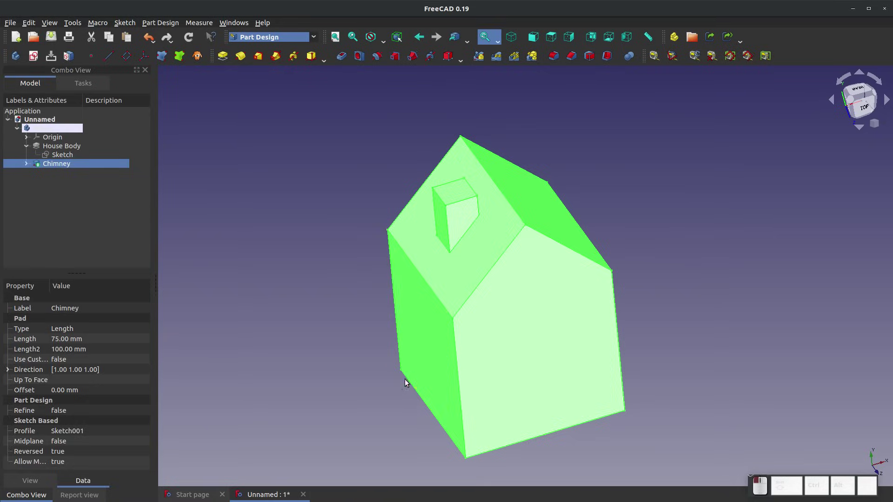
click(375, 413)
drag(375, 412, 396, 382)
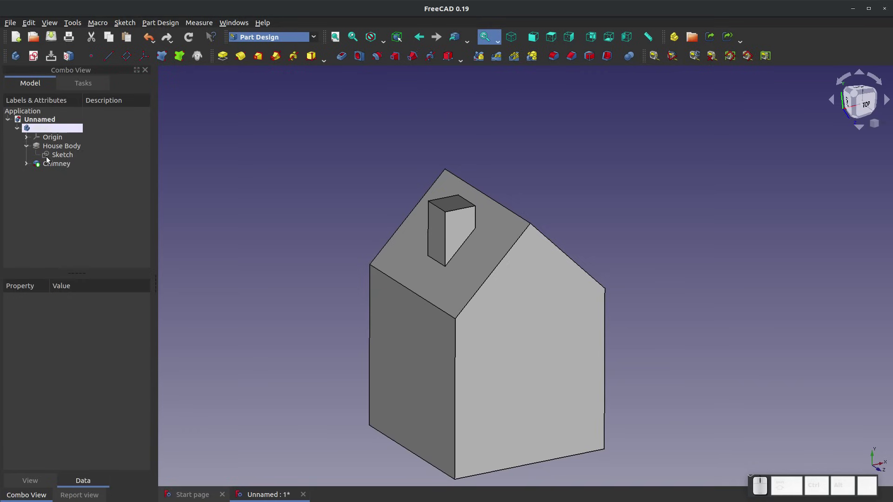
Edit the chimney's sketch, set the square's vertical distance from the origin to 5 mm, and close the sketch
click(26, 163)
right_click(59, 157)
click(51, 173)
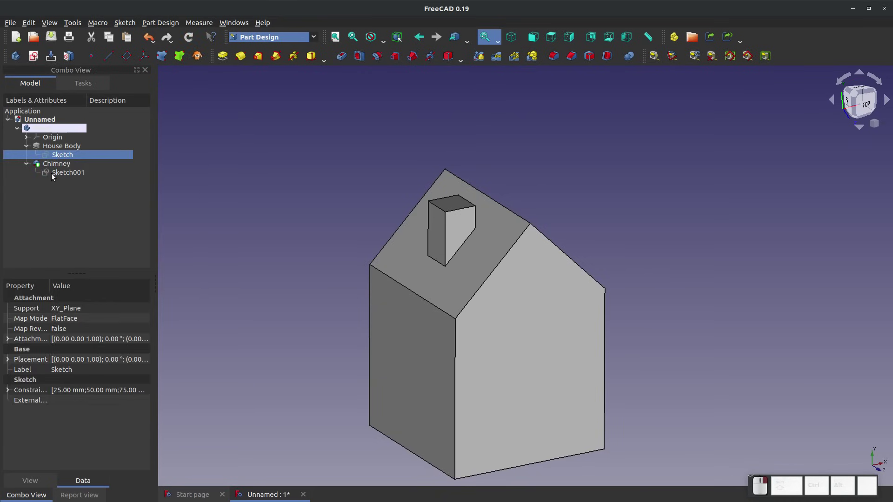
right_click(54, 176)
click(76, 179)
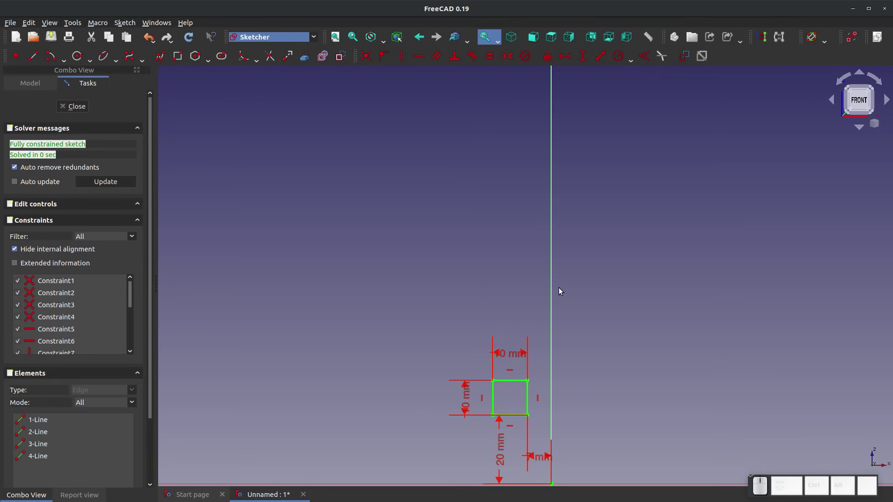
scroll(533, 414, up, 3)
double_click(521, 358)
text(2)
key(BackSpace)
text(5)
key(Return)
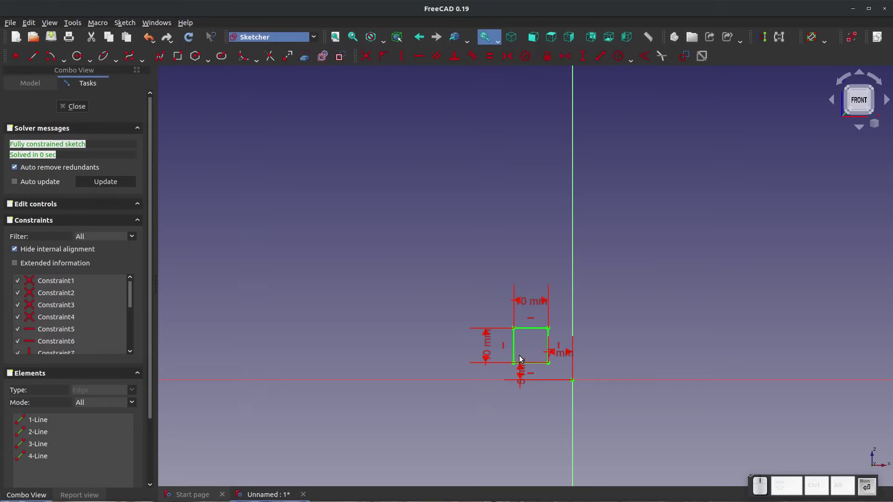
click(73, 107)
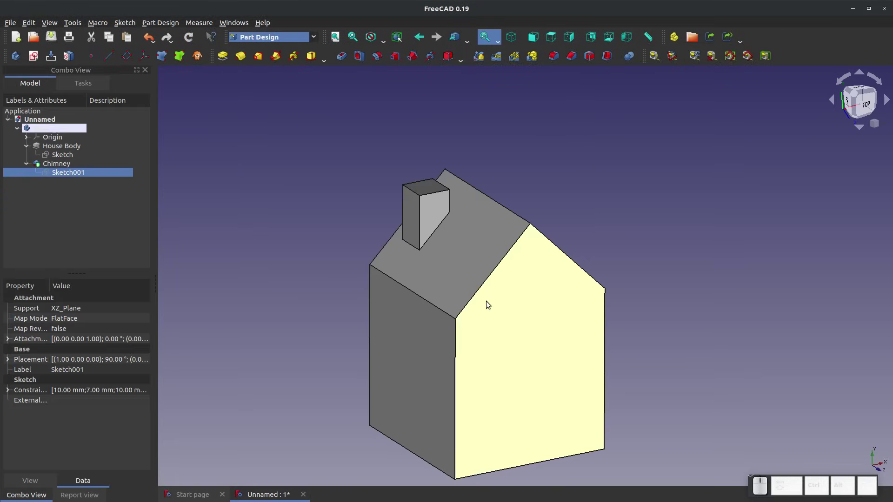
middle_drag(495, 338, 504, 361)
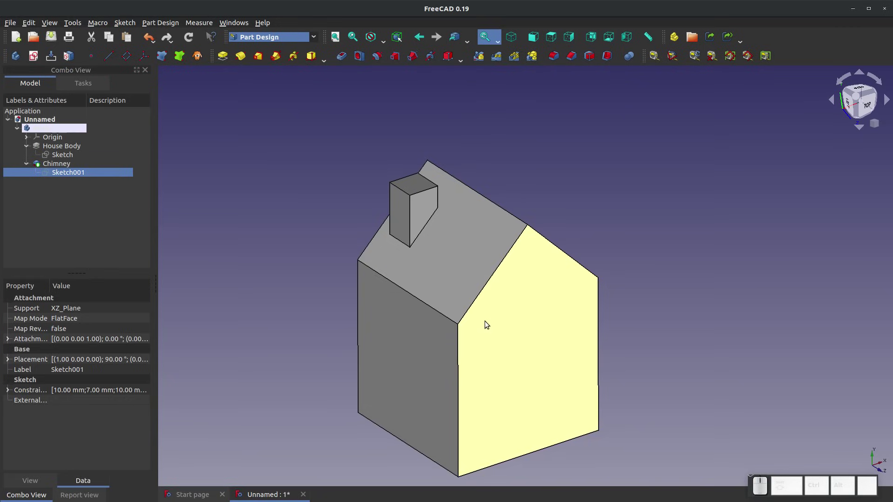
Create a new empty document alongside the house document
click(625, 182)
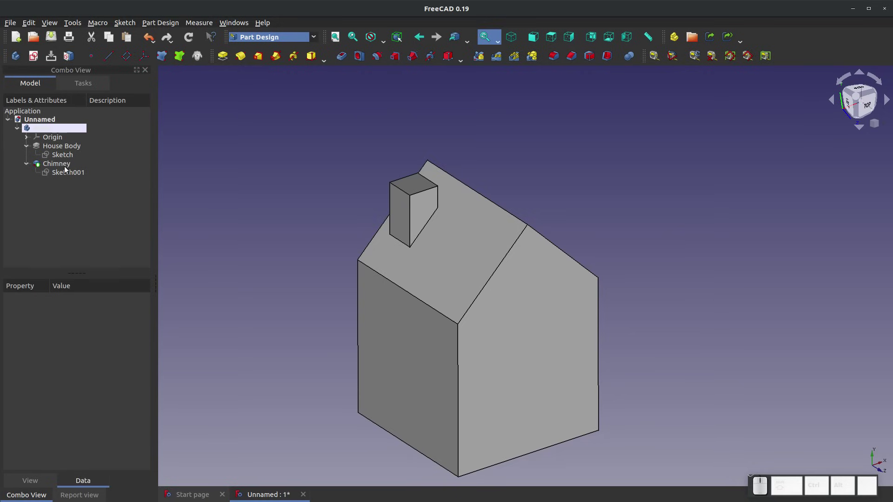
click(57, 127)
click(17, 38)
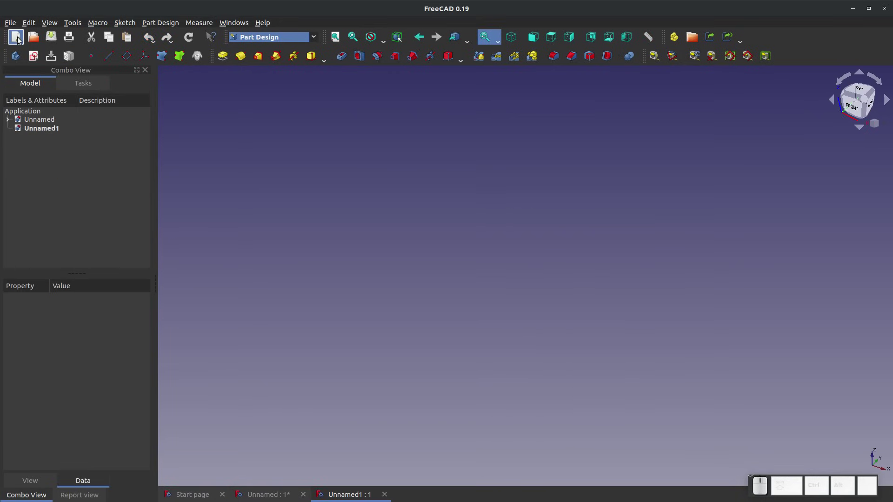
Return to the house document and save it as "House" in the Desktop folder
click(278, 494)
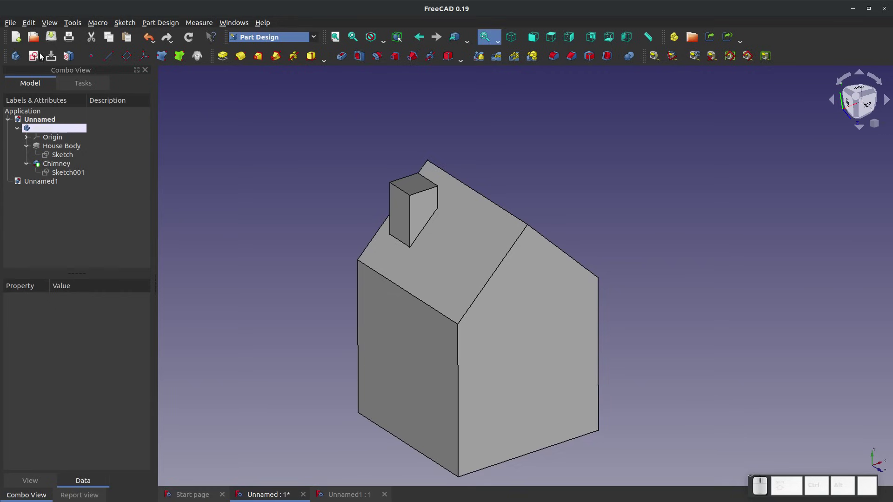
click(10, 22)
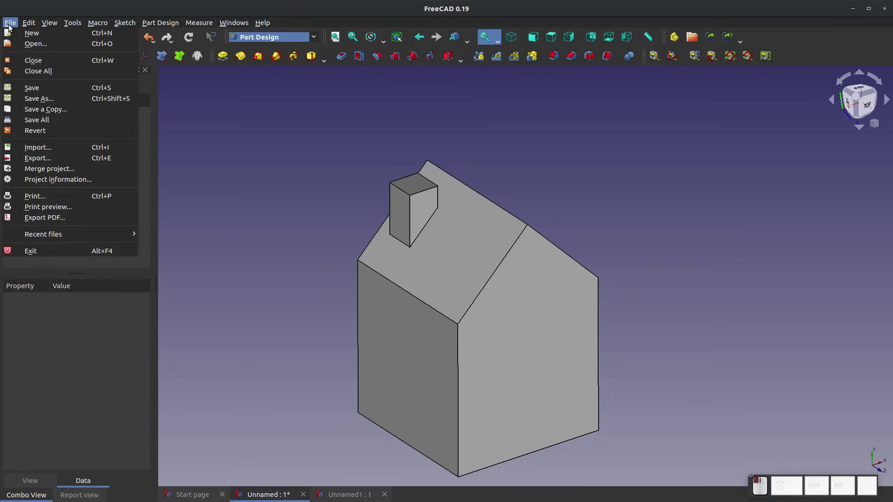
click(39, 87)
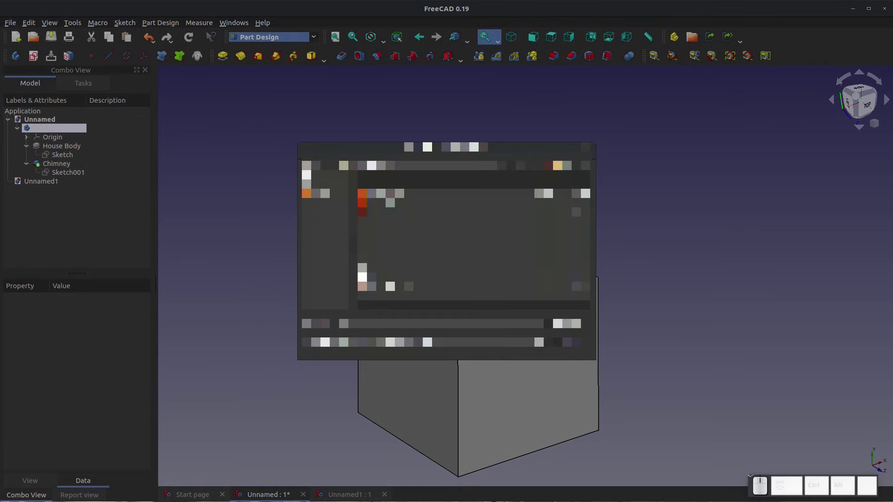
double_click(377, 203)
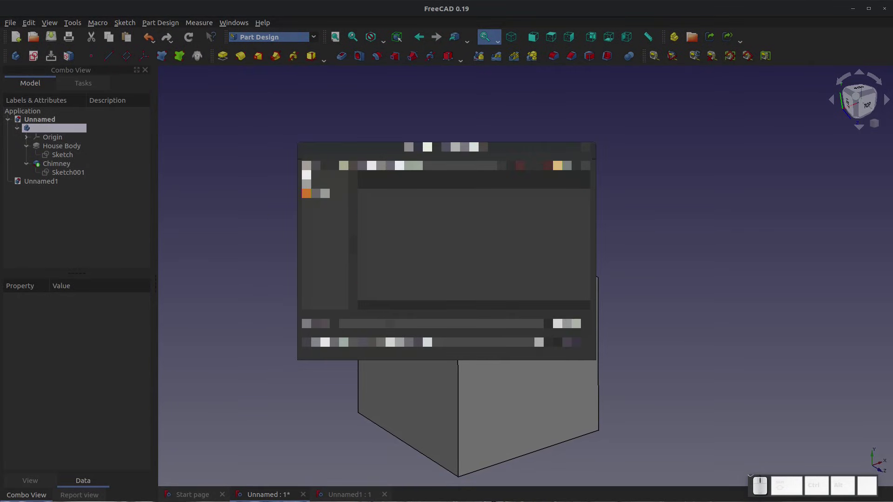
text(House)
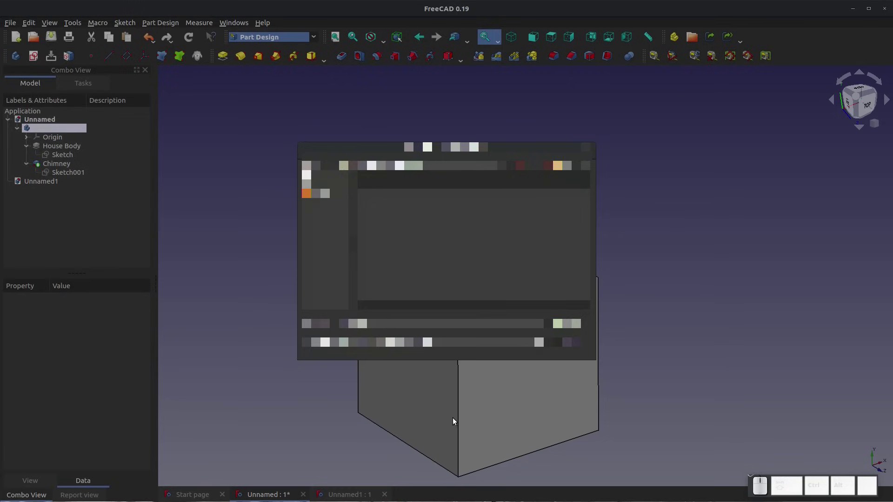
click(562, 324)
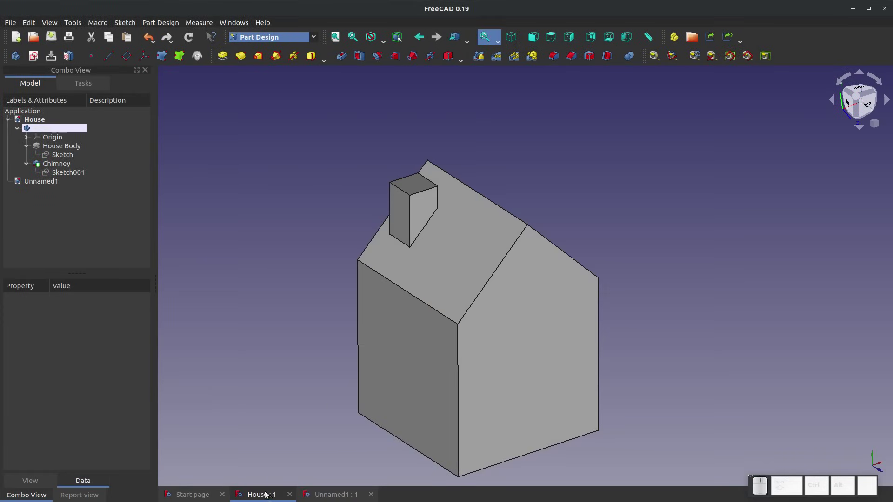
Switch between the House and empty documents, ending on the empty one, and expand House in the model tree
click(343, 497)
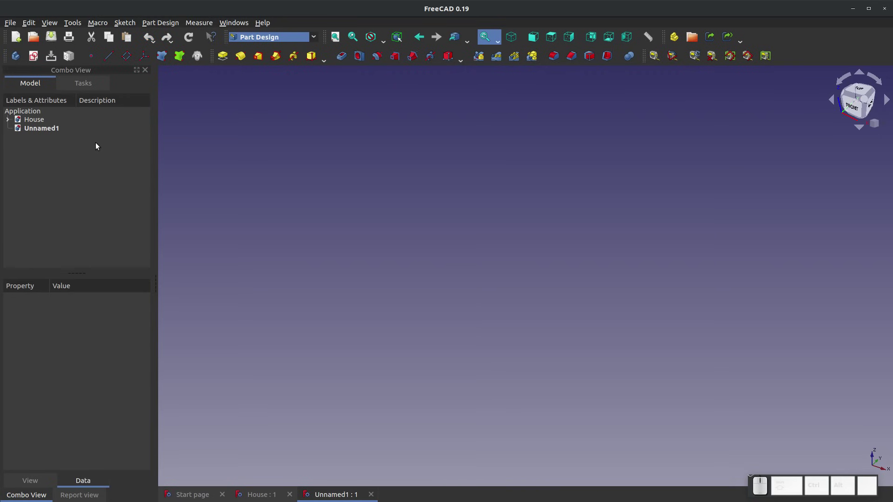
double_click(26, 119)
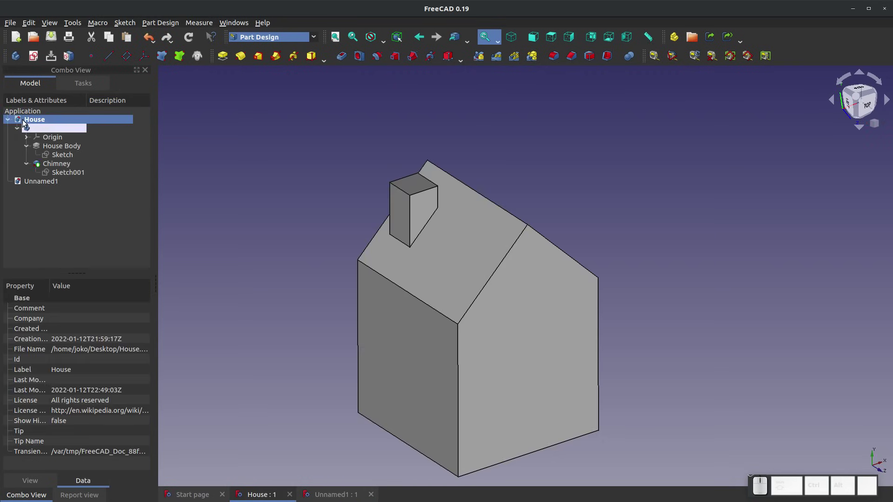
double_click(48, 181)
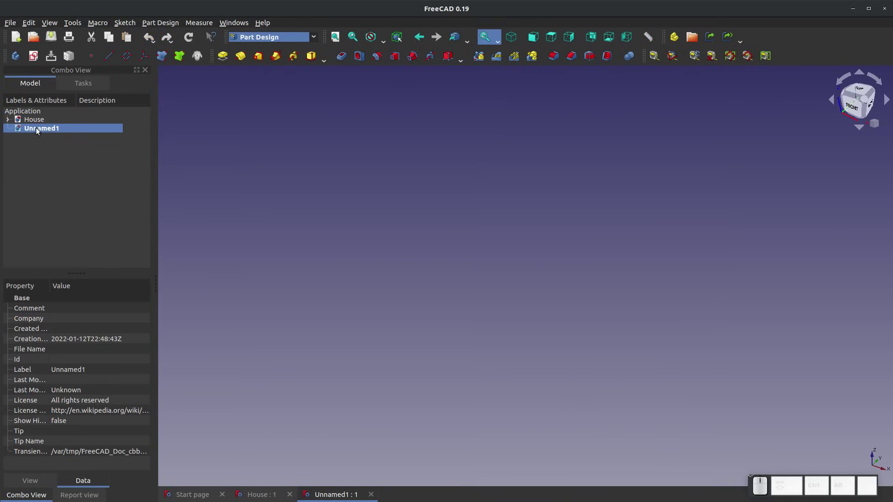
click(7, 120)
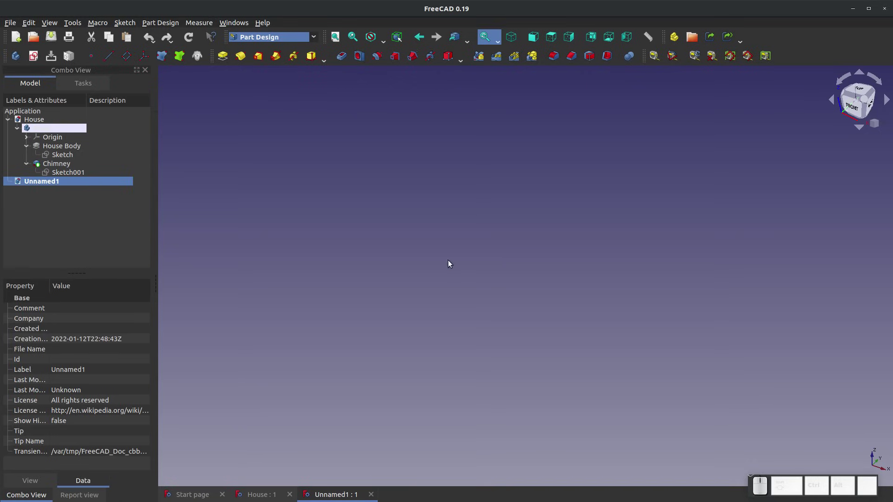
Close the House document and start a new sketch on the XZ plane in the empty document
click(289, 495)
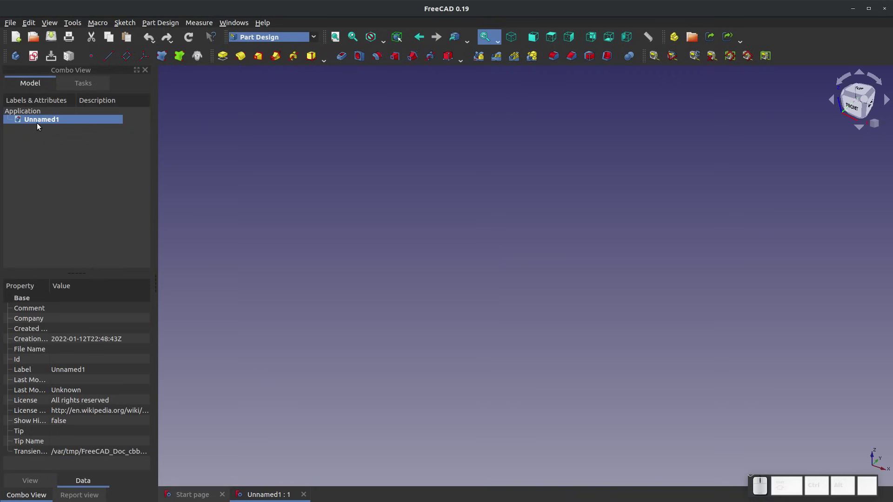
click(386, 232)
click(33, 55)
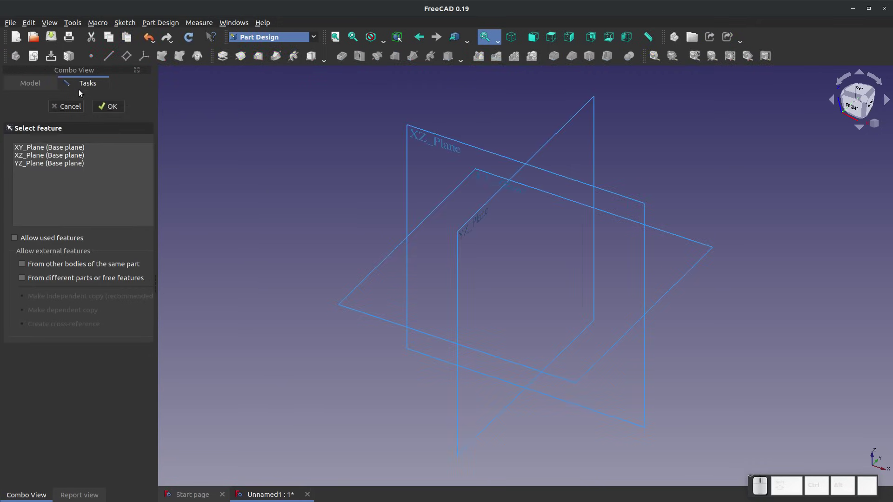
click(439, 134)
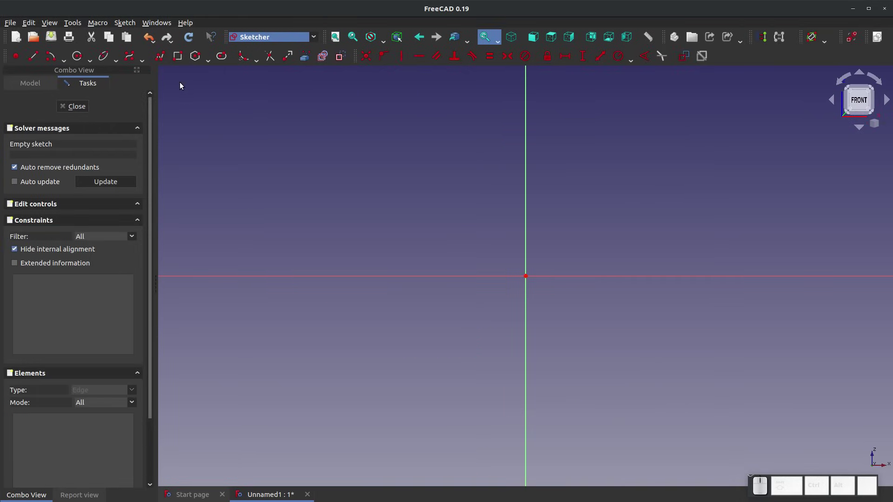
Draw a vertical line upward from the horizontal axis, a short distance to the right of the origin
click(52, 58)
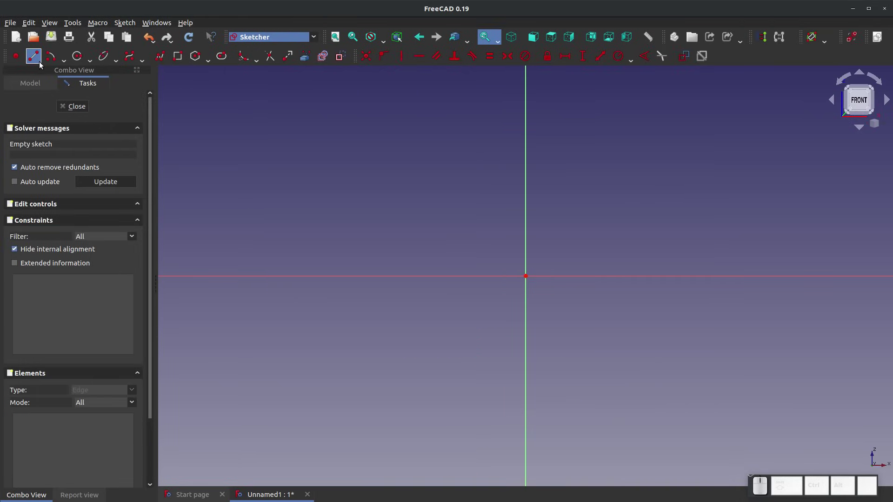
click(581, 270)
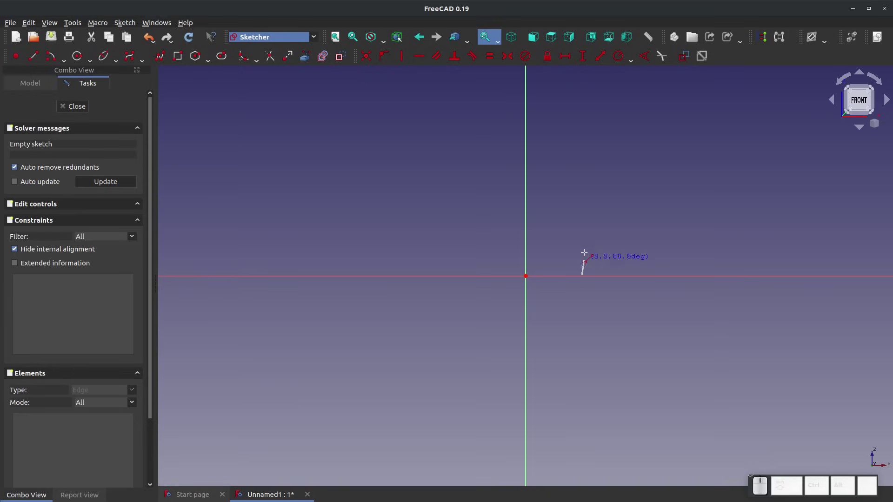
click(582, 157)
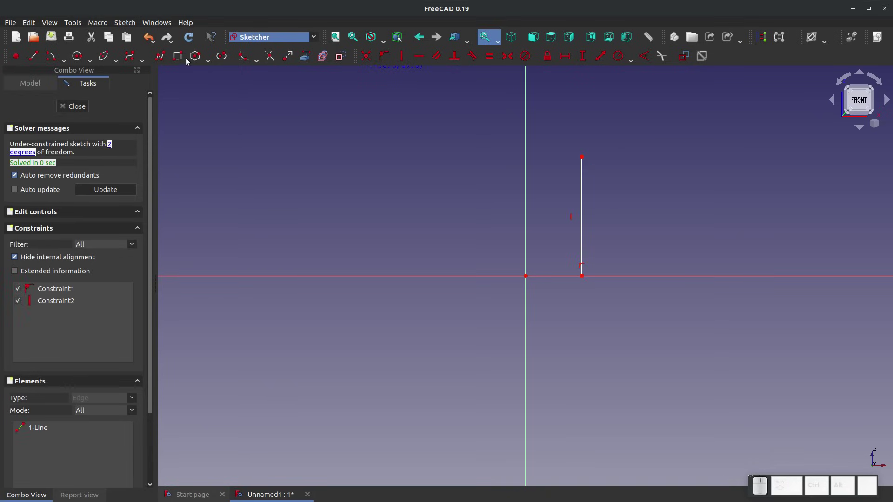
Draw a polyline of horizontal and vertical segments from the line's upper end, closing a C-shaped profile at its lower end
click(159, 56)
click(582, 157)
click(727, 157)
click(727, 225)
click(649, 225)
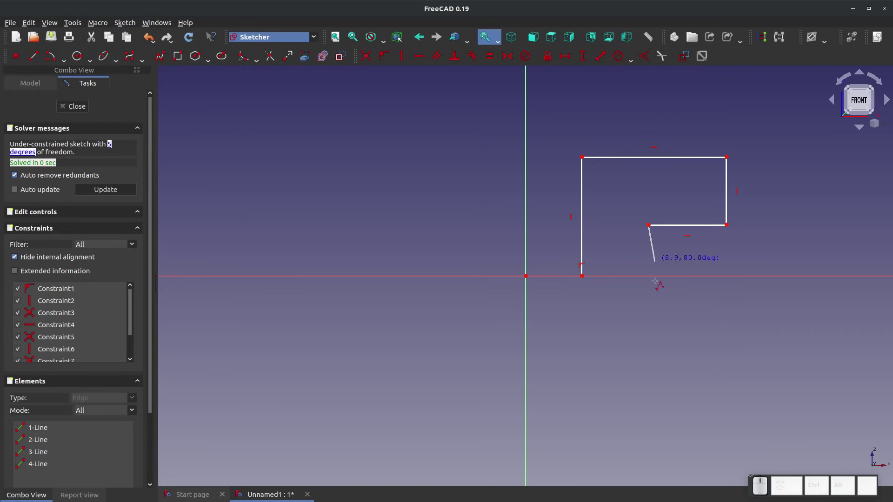
click(649, 308)
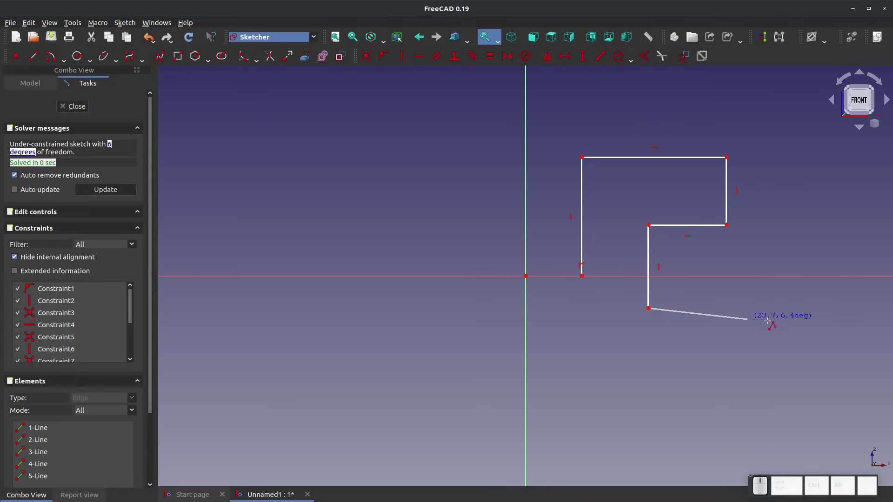
click(727, 308)
click(726, 353)
click(594, 354)
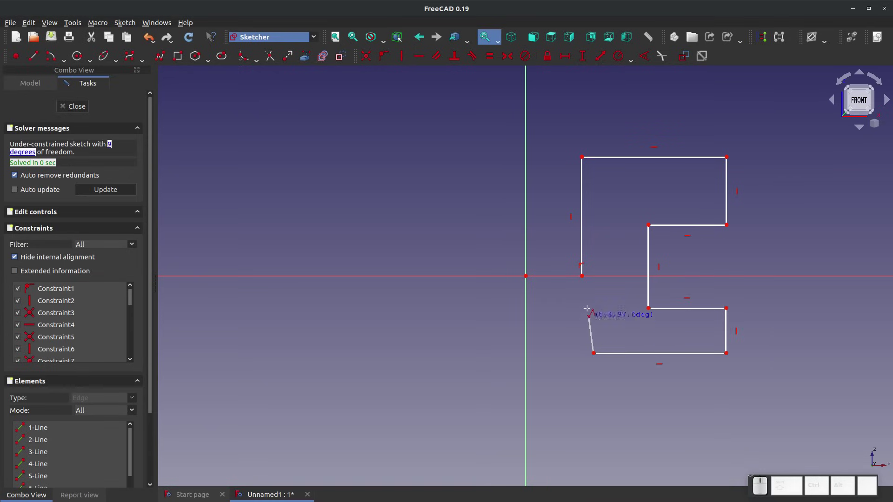
click(582, 276)
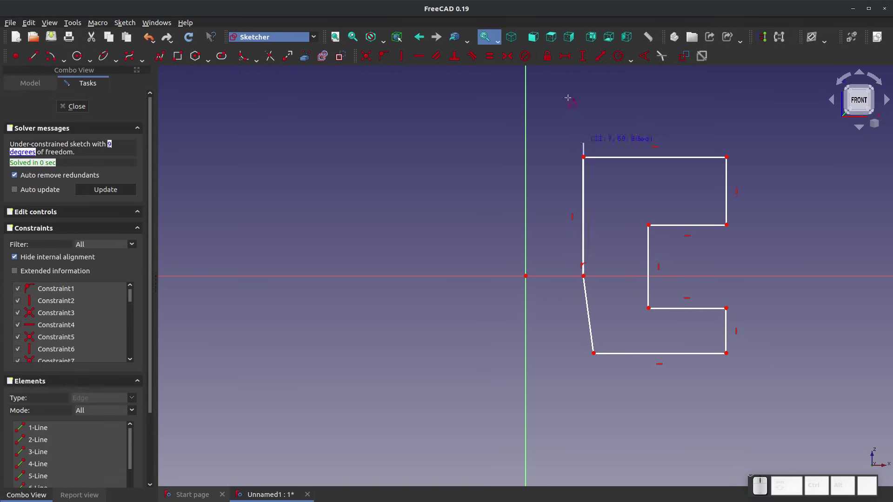
key(Escape)
key(Escape)
Make the slanted lower-left line vertical and constrain the two left-hand lines to equal length
click(584, 295)
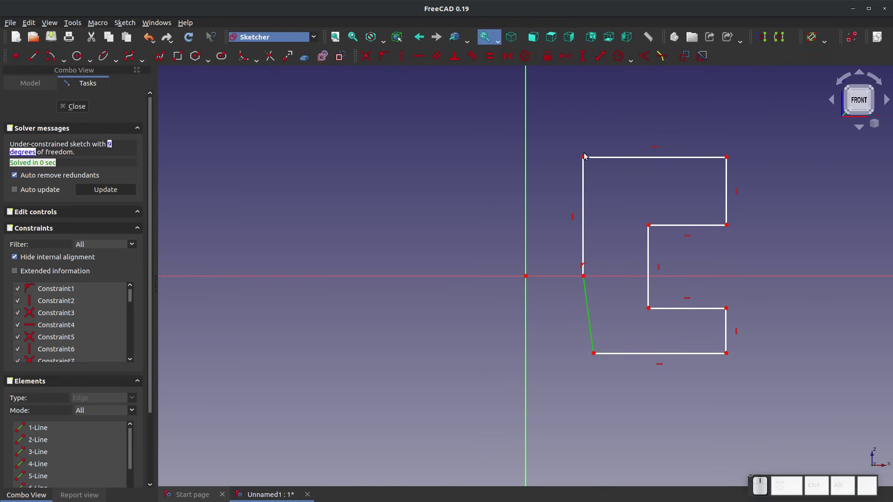
click(400, 57)
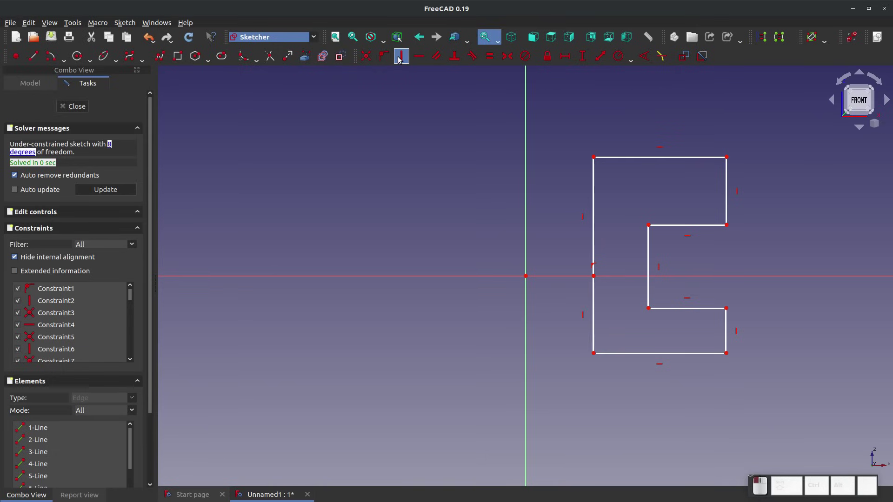
click(593, 193)
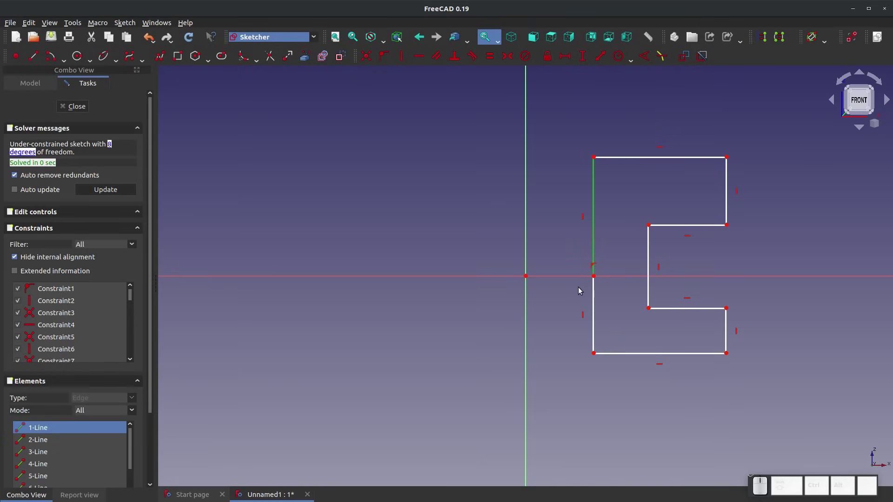
click(593, 326)
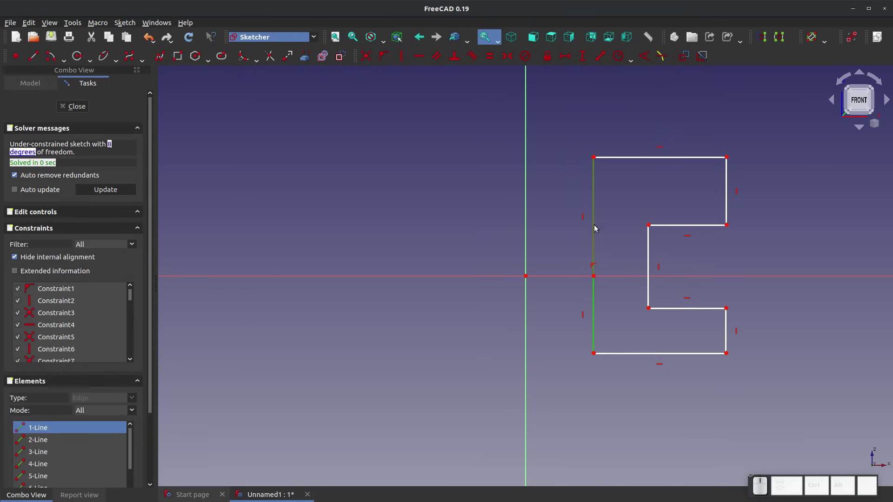
click(490, 56)
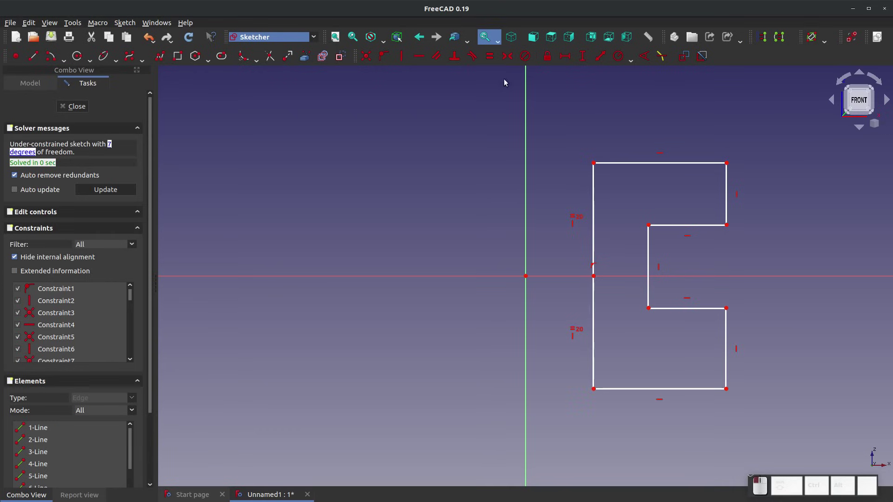
Constrain the top and bottom edges to equal length, and likewise the two short vertical edges on the profile's right side
click(616, 164)
click(635, 388)
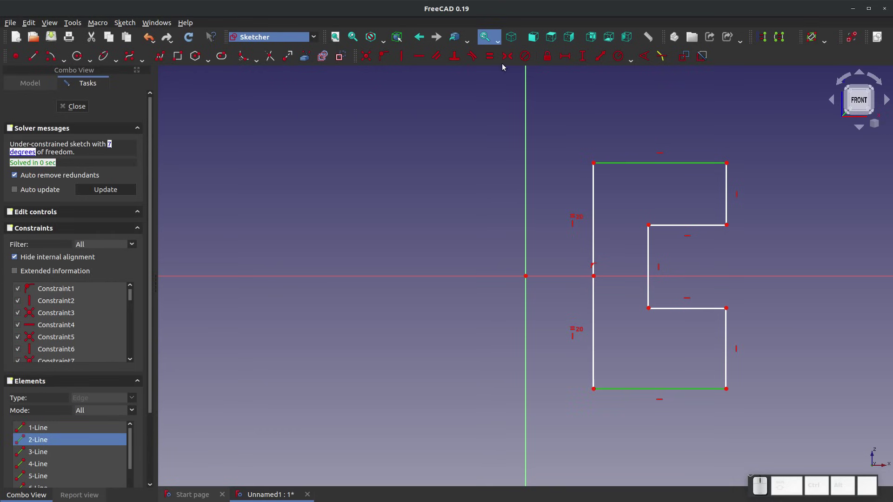
click(490, 56)
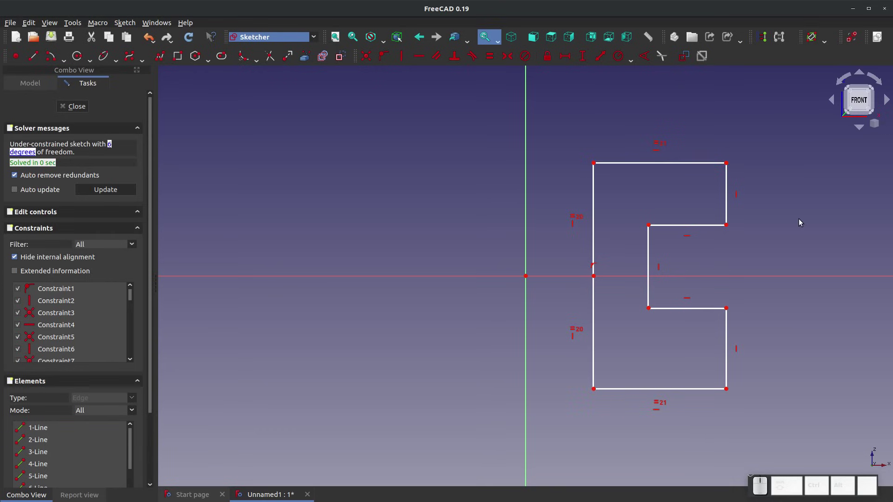
click(726, 197)
click(727, 341)
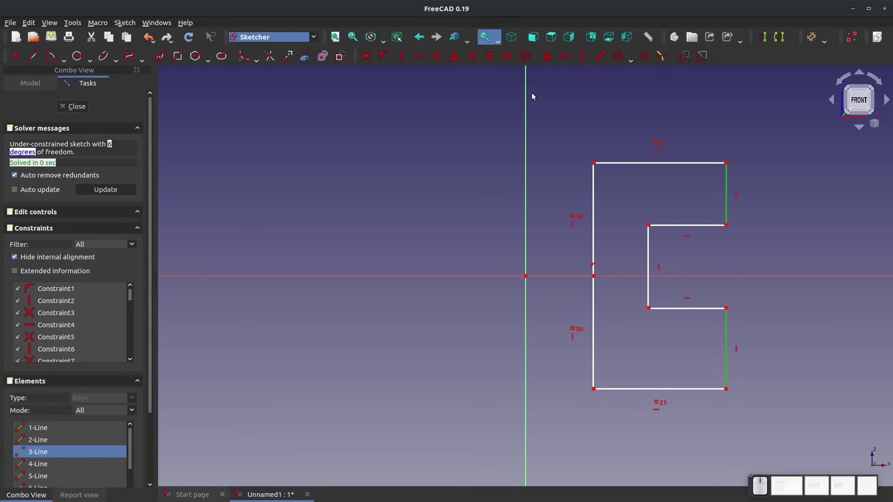
click(492, 59)
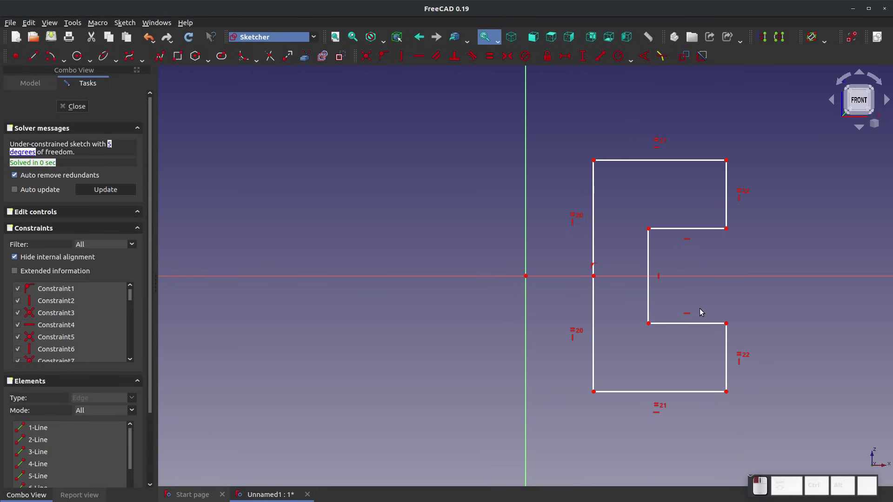
Shift the profile's inner corners and its upper outer corner slightly to test the constraints
mouse_move(652, 325)
mouse_down()
mouse_move(656, 310)
mouse_move(654, 335)
mouse_move(656, 324)
mouse_up()
mouse_move(727, 162)
mouse_down()
mouse_move(698, 144)
mouse_move(738, 166)
mouse_move(723, 162)
mouse_up()
mouse_move(656, 228)
mouse_down()
mouse_move(637, 193)
mouse_move(672, 236)
mouse_move(654, 237)
mouse_up()
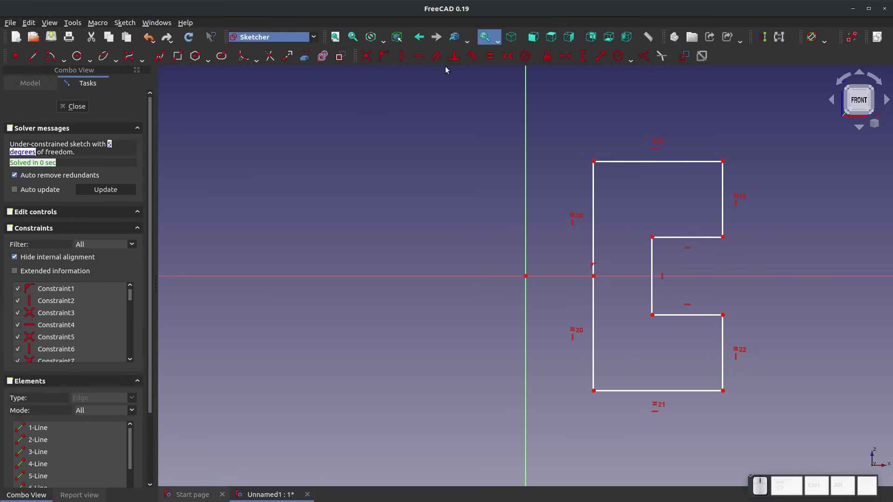
Add a vertical distance constraint of 50 mm to the upper-left line
click(594, 218)
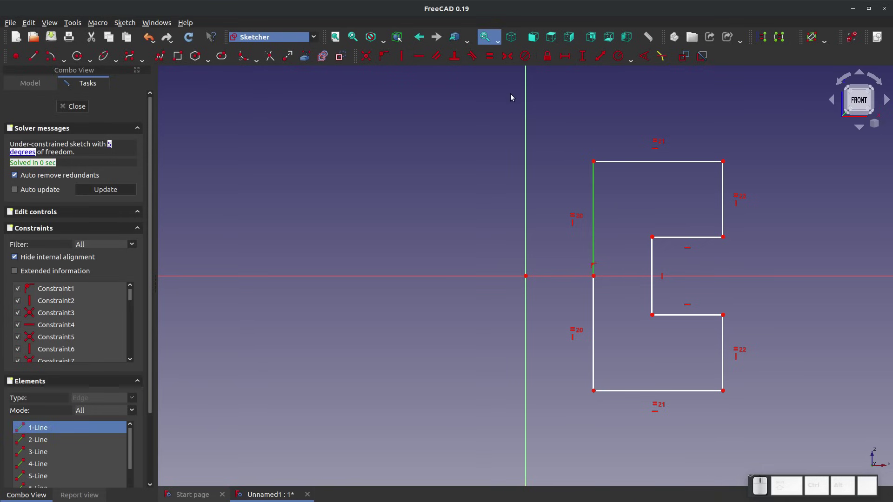
click(582, 56)
text(50)
key(Return)
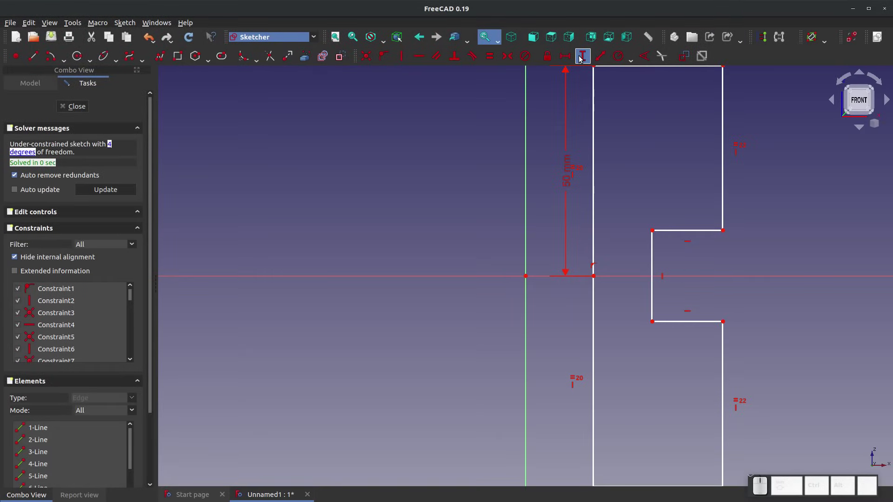
Add a horizontal distance constraint of 30 mm to the profile's top edge
scroll(576, 382, down, 2)
click(623, 170)
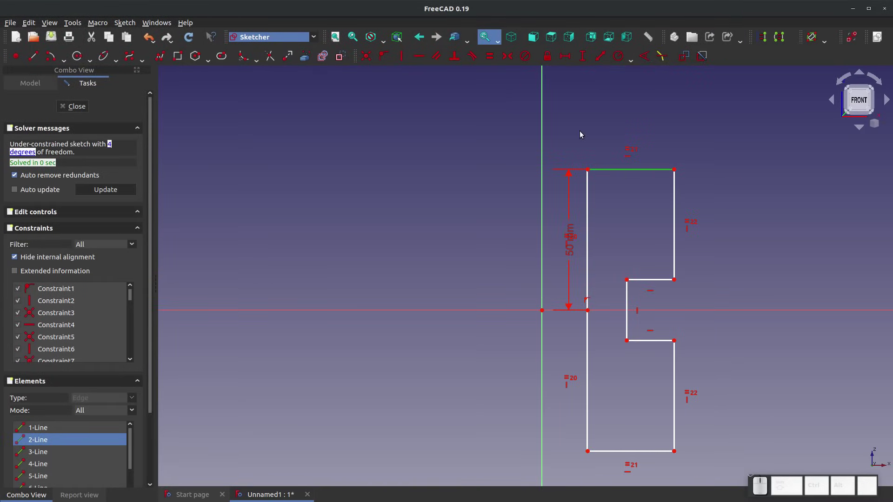
click(563, 58)
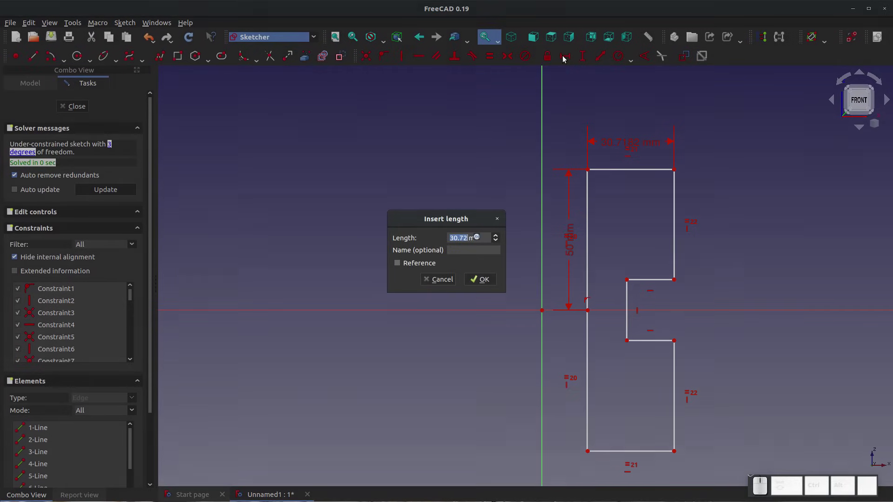
text(30)
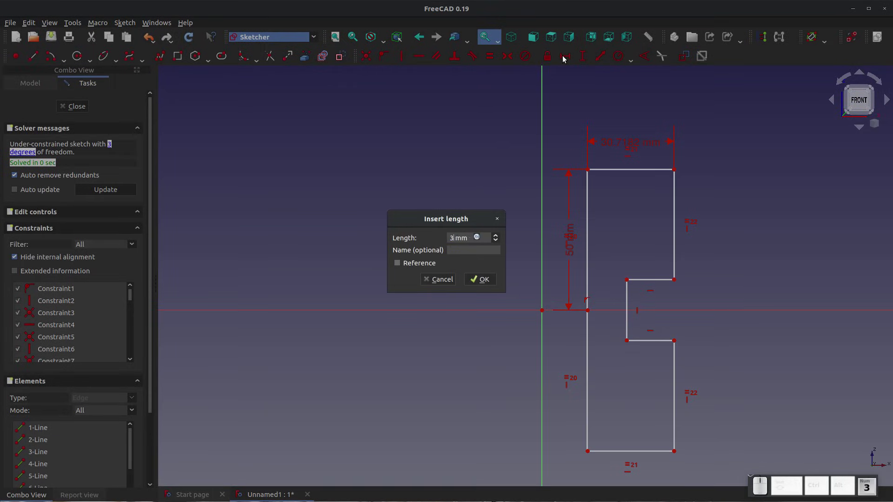
key(Return)
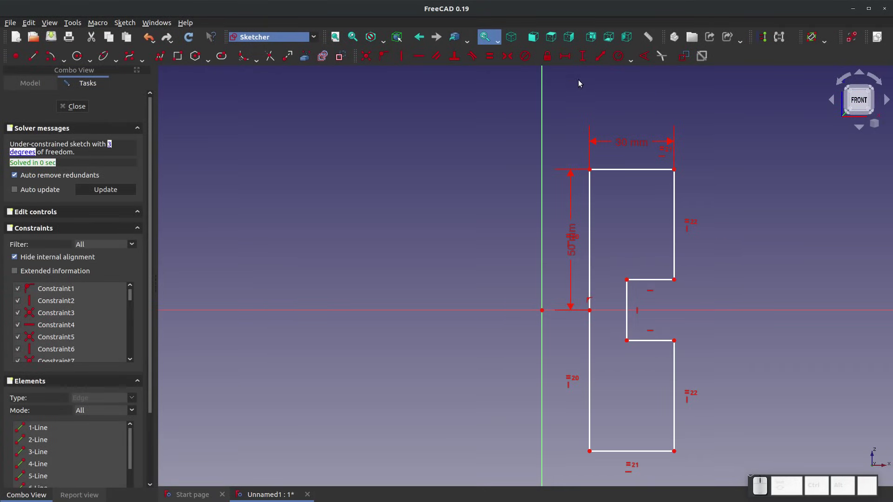
Add a vertical distance constraint of 15 mm to the upper short edge on the profile's right side
click(583, 56)
click(674, 200)
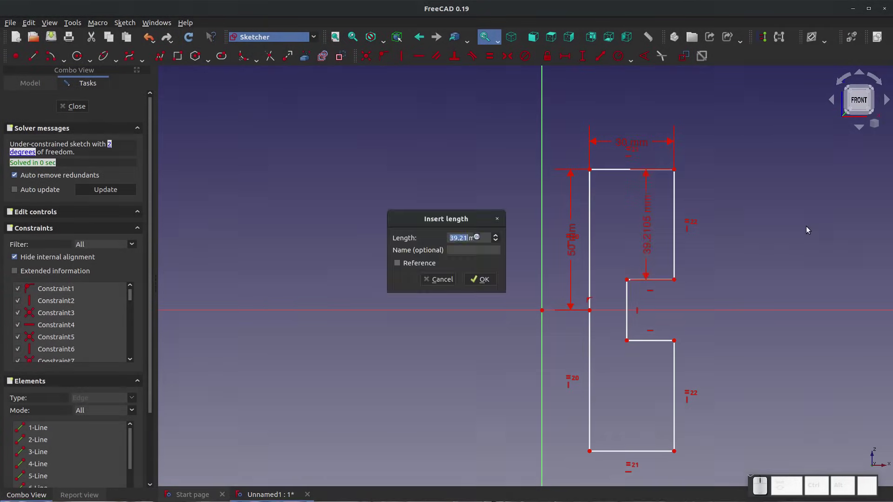
text(5)
key(Return)
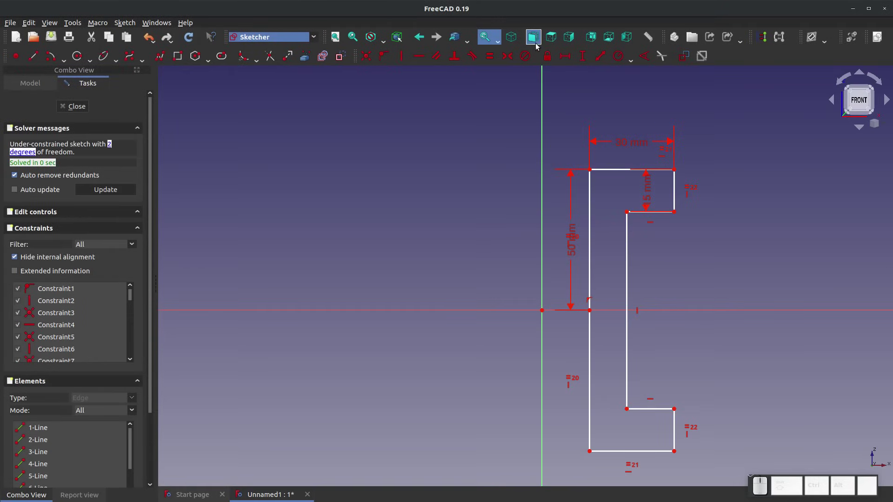
Add a horizontal distance constraint to the underside of the upper arm and set it to 15 mm
click(565, 56)
click(651, 212)
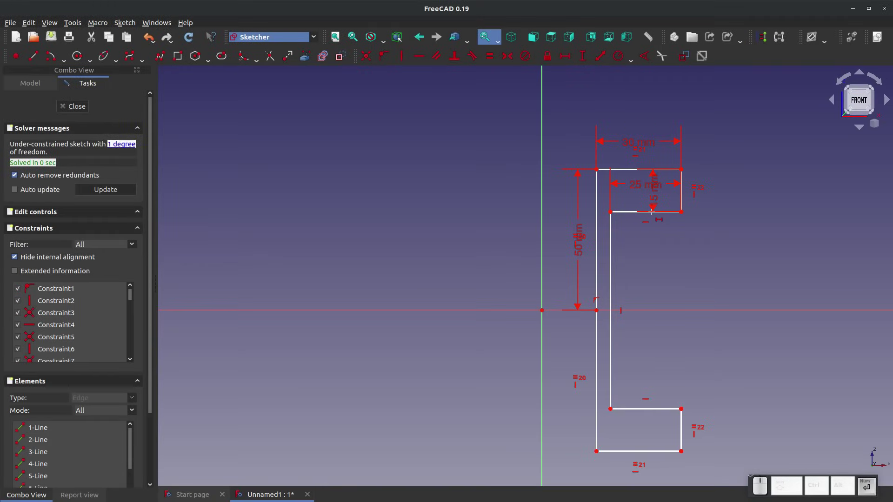
double_click(640, 186)
text(15)
key(Return)
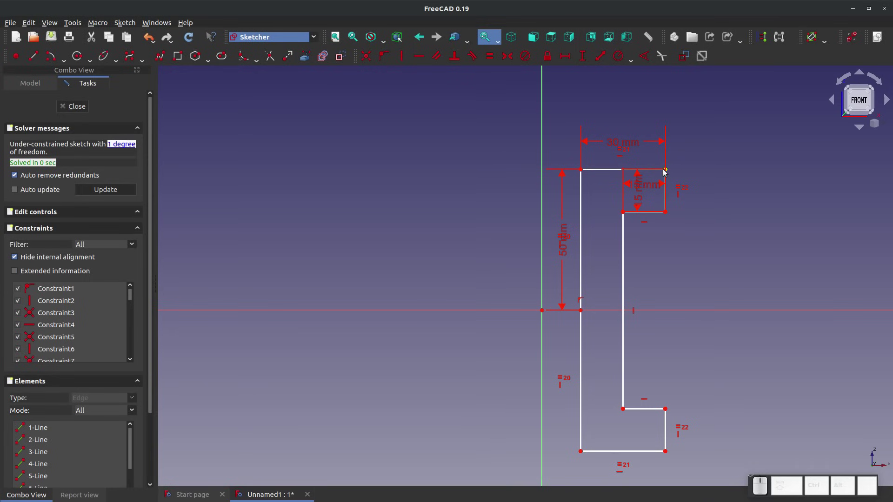
Move the profile farther from the vertical axis and set the horizontal distance from the origin to its left side to 60 mm
mouse_move(666, 171)
mouse_down()
mouse_move(886, 172)
mouse_move(644, 171)
mouse_move(809, 181)
mouse_move(788, 180)
mouse_up()
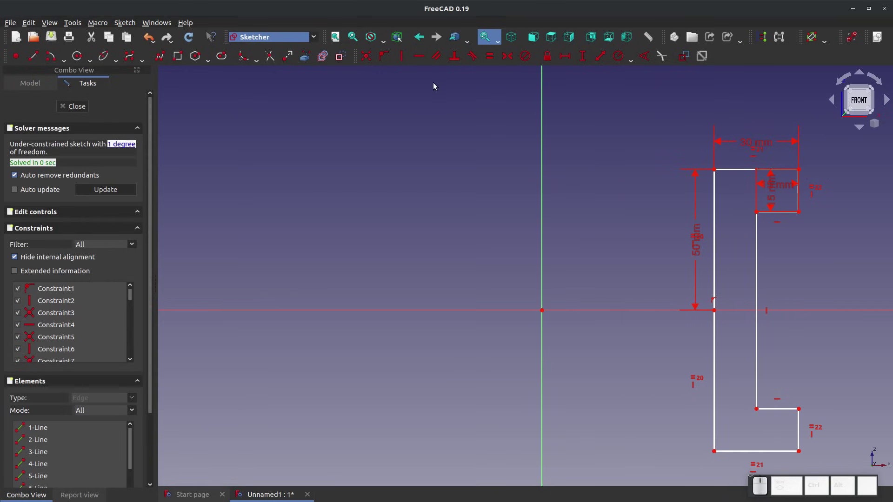
click(565, 56)
click(542, 310)
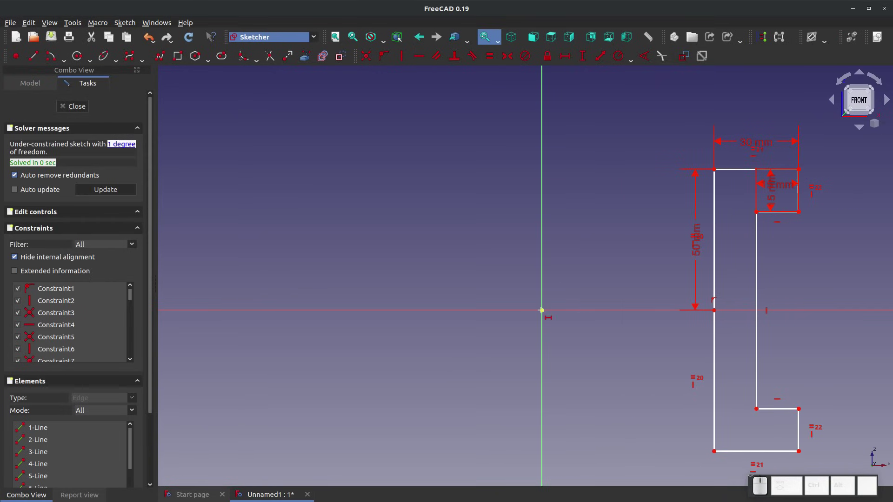
click(715, 310)
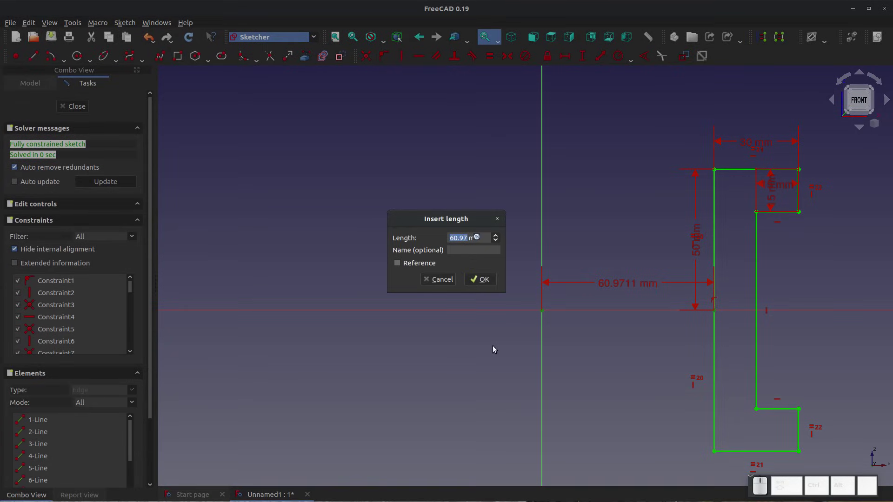
text(60)
key(Return)
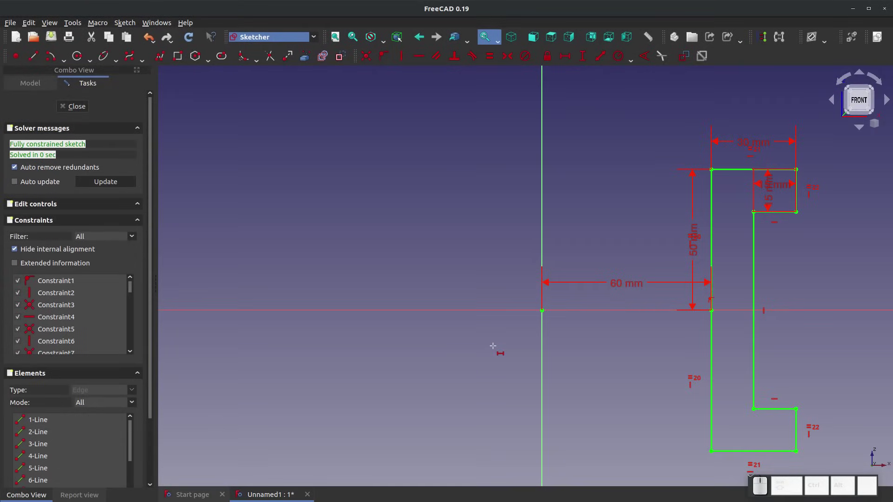
scroll(434, 249, down, 5)
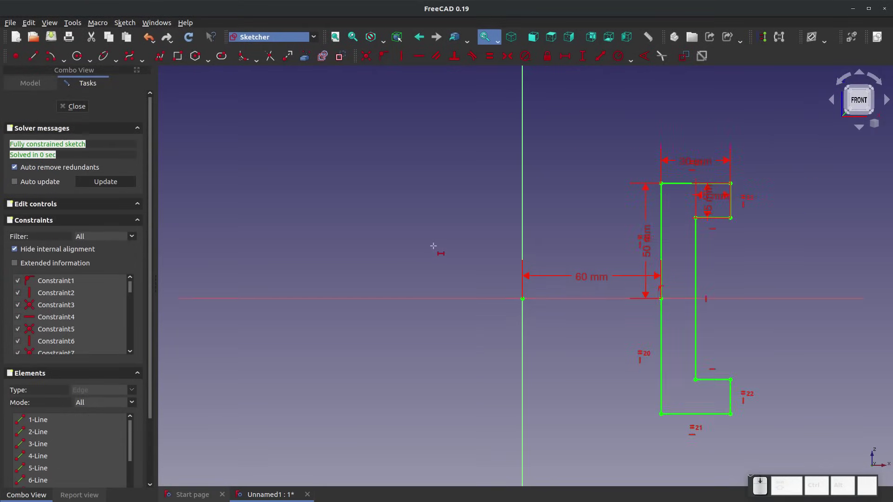
Close the sketch and revolve the C-shaped profile 360° about the vertical sketch axis
click(77, 107)
click(516, 320)
scroll(431, 269, down, 5)
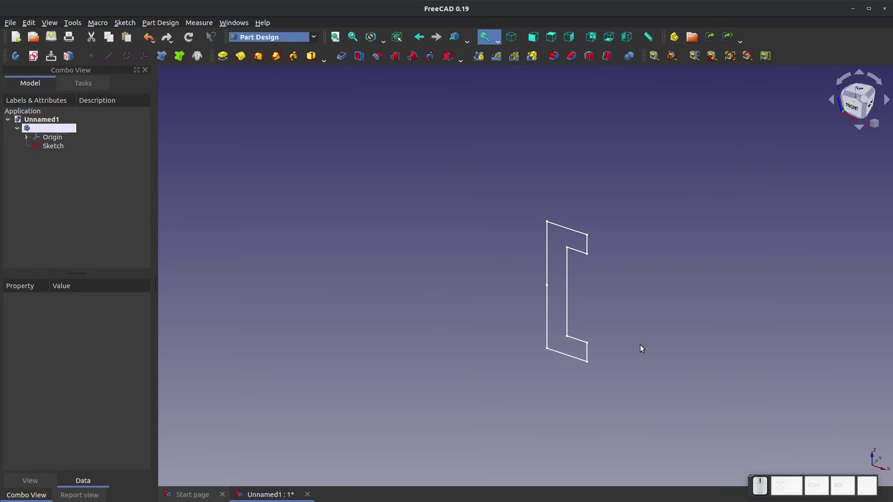
click(241, 59)
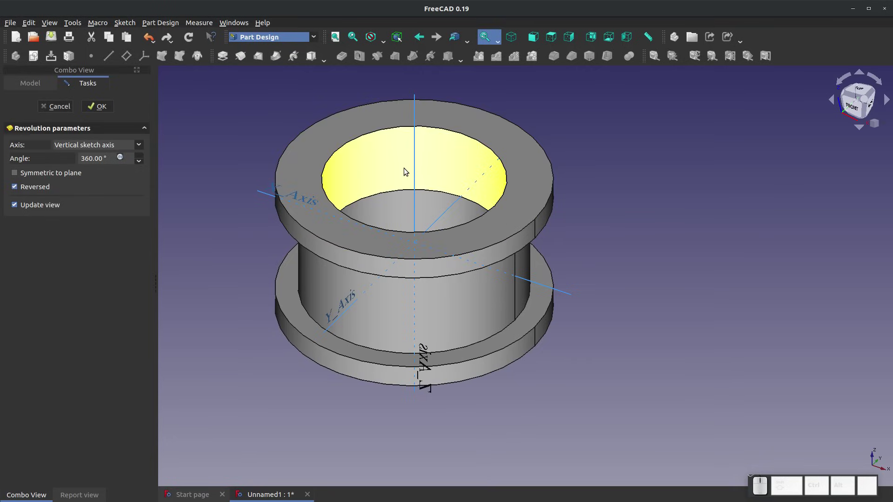
middle_drag(404, 173, 418, 262)
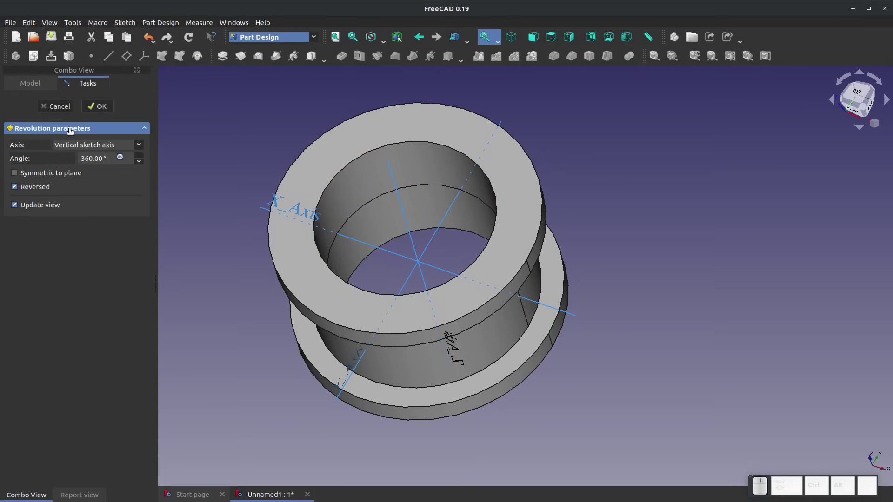
Try other axis options for the revolution and choose the Base Z axis
click(140, 146)
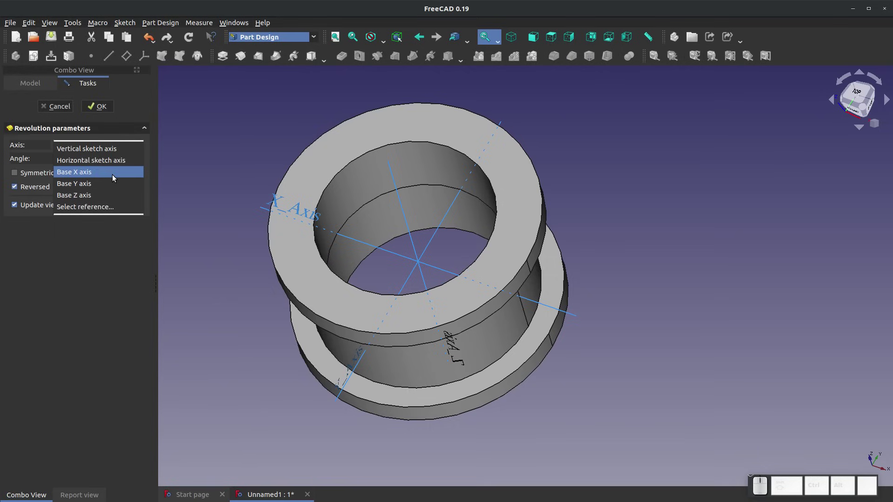
click(113, 175)
middle_drag(325, 340, 339, 322)
click(138, 145)
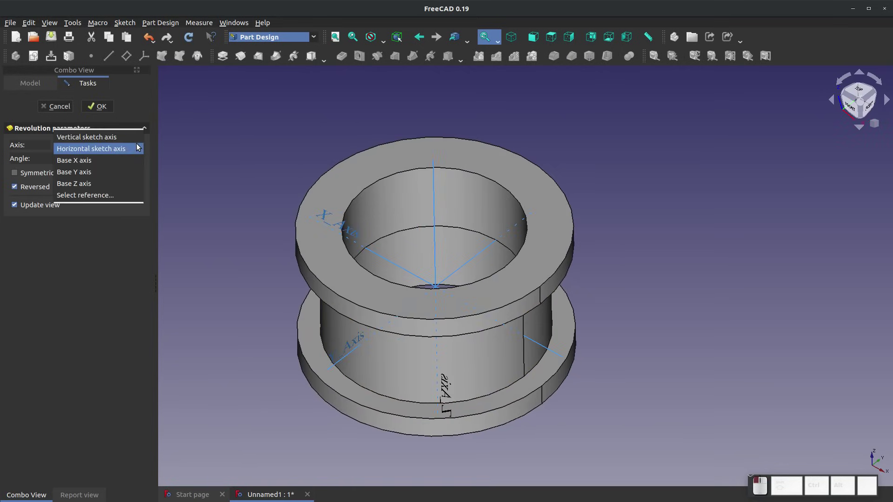
click(105, 139)
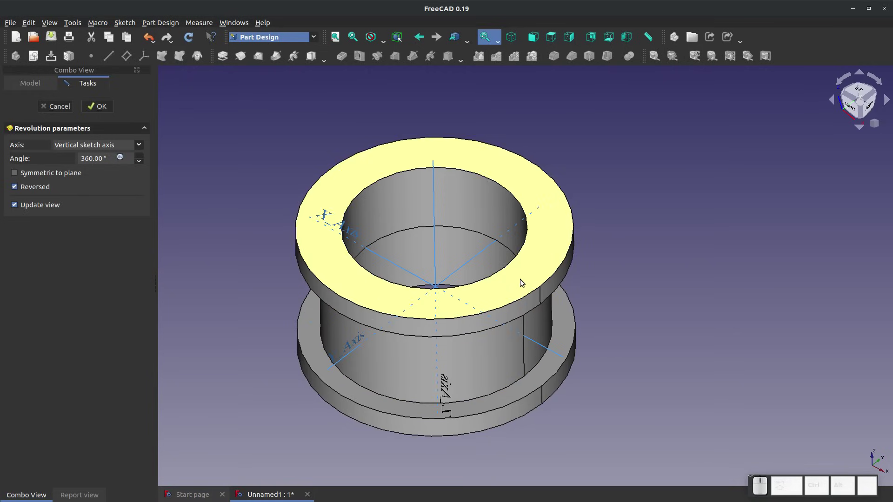
click(434, 188)
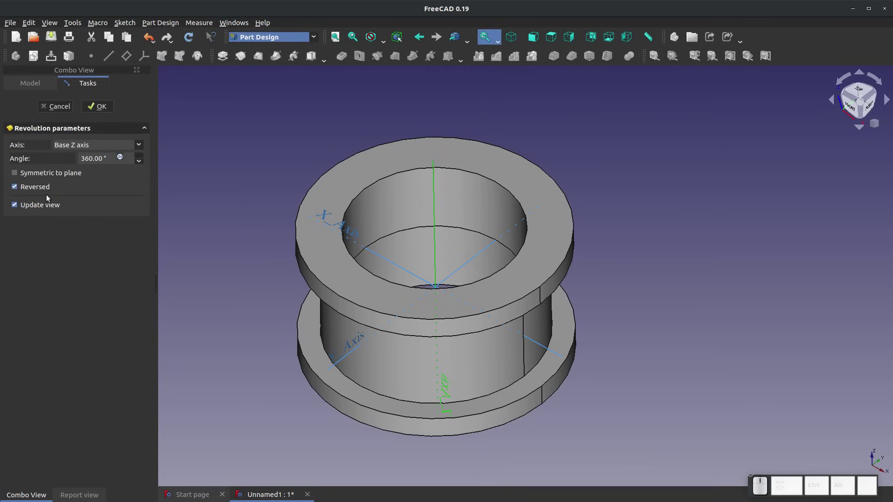
Preview partial revolutions by lowering the angle to 10° and raising it to 120°
click(139, 162)
drag(138, 162, 138, 162)
click(139, 162)
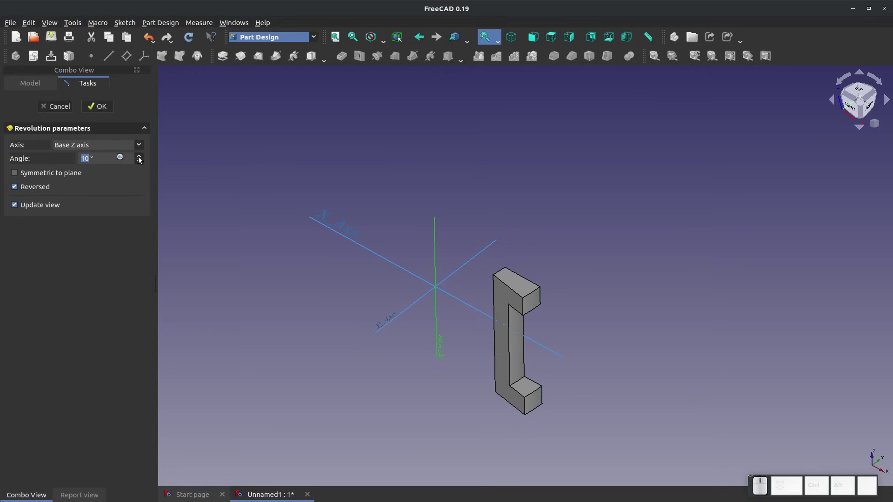
drag(139, 159, 139, 159)
click(139, 158)
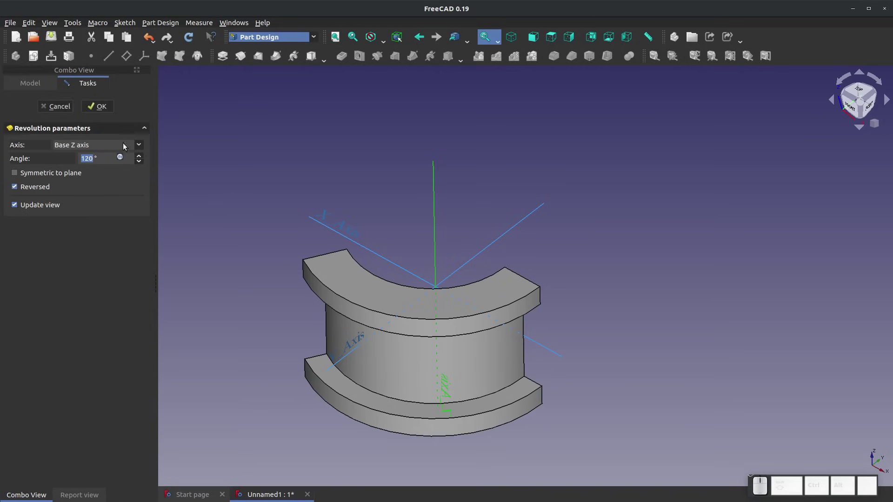
Turn off the reversed direction of the revolution and raise its angle to 210°
click(17, 187)
click(139, 157)
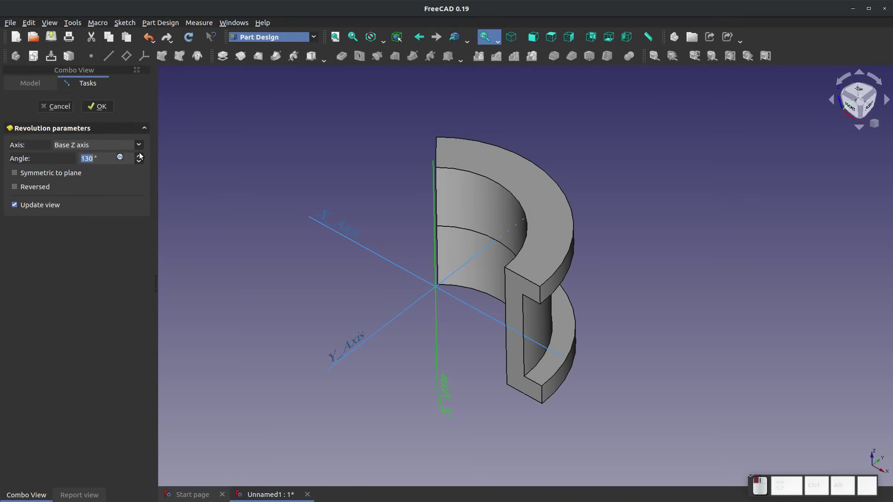
click(139, 156)
click(140, 157)
click(140, 156)
click(140, 156)
click(139, 157)
click(139, 157)
click(140, 156)
click(139, 156)
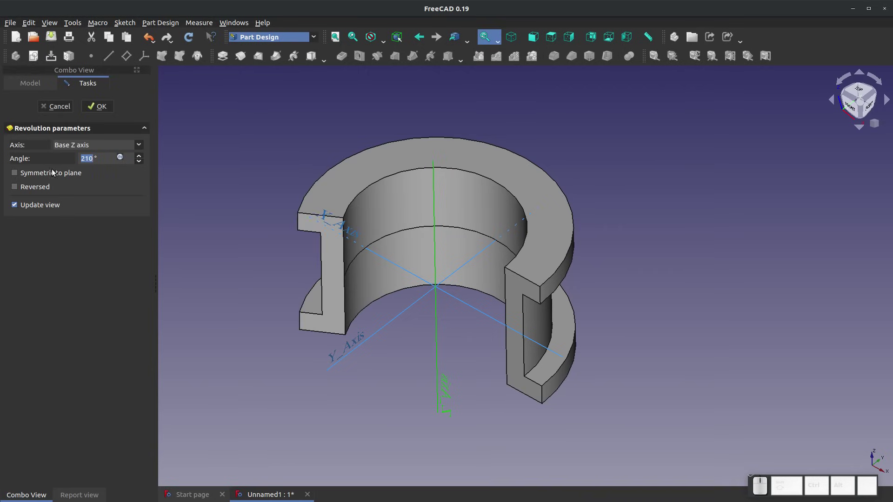
Make the revolution symmetric to the sketch plane and lower its angle to 30°
click(15, 173)
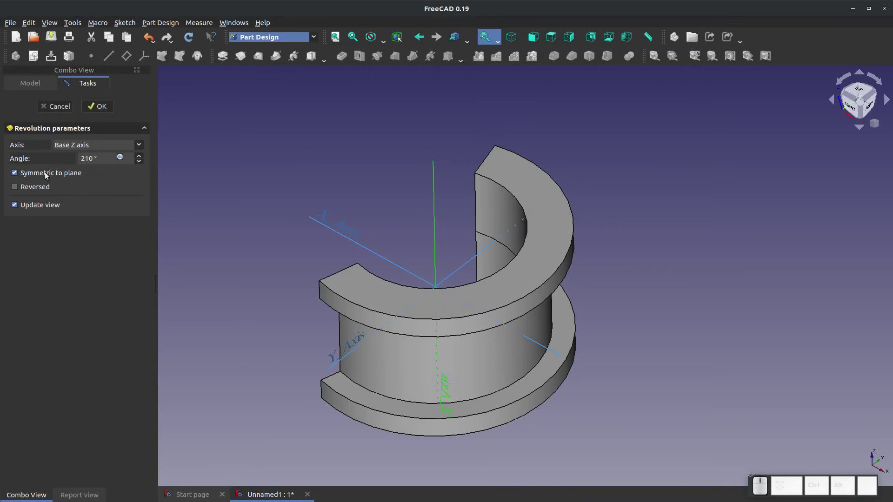
click(139, 161)
click(138, 161)
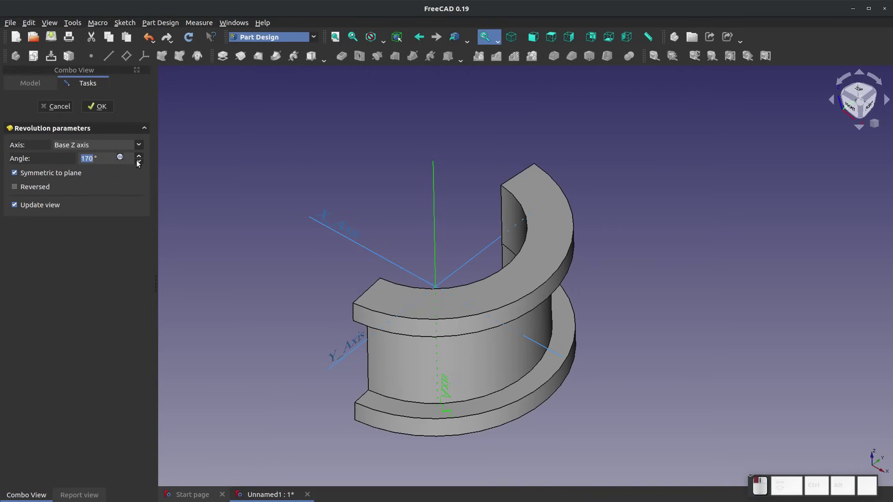
click(138, 161)
click(139, 161)
click(139, 161)
click(139, 161)
click(139, 161)
click(139, 161)
click(139, 162)
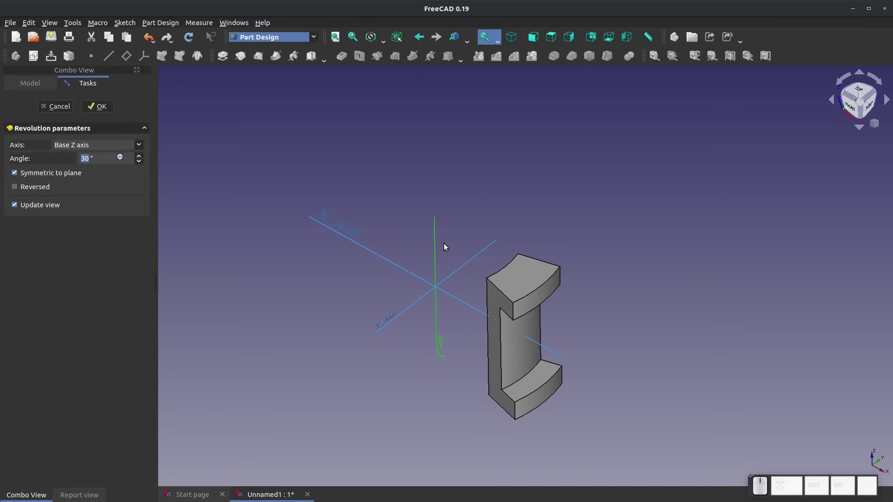
Raise the symmetric revolution's angle in 10° increments up to 240°
click(139, 156)
click(139, 156)
click(138, 157)
click(138, 156)
click(139, 156)
click(139, 156)
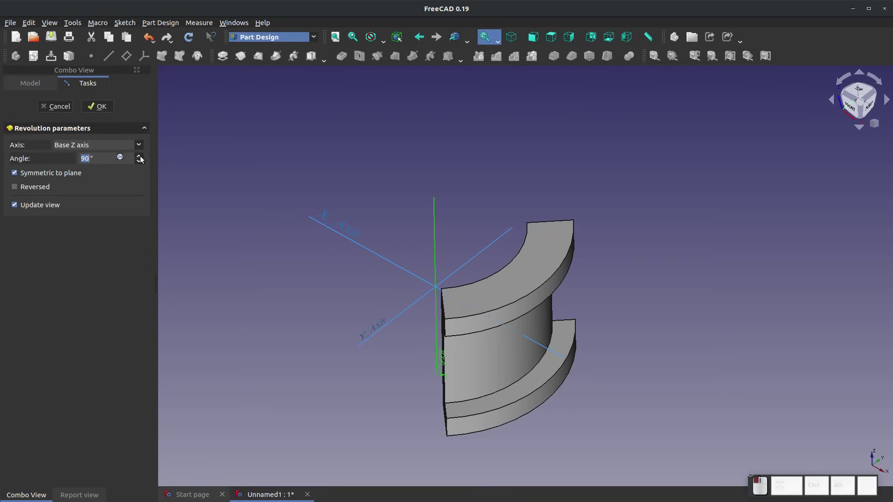
click(138, 157)
click(138, 156)
click(139, 156)
click(138, 156)
click(138, 156)
click(139, 156)
click(139, 157)
click(139, 156)
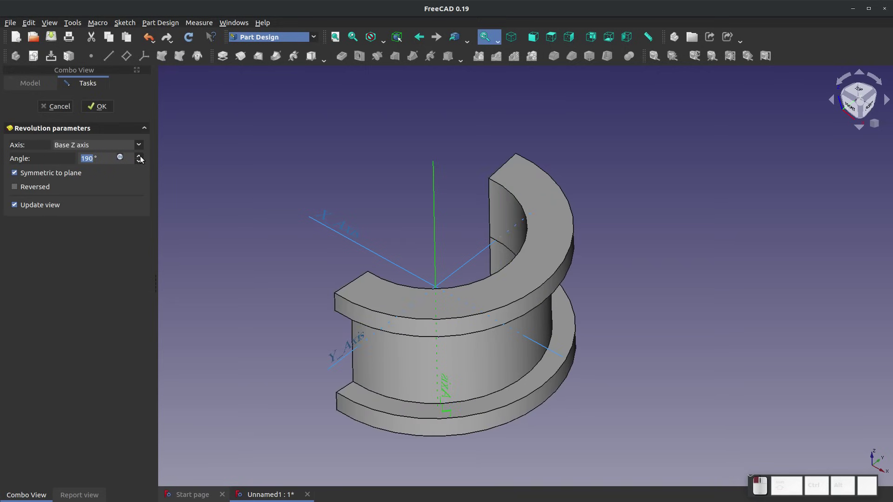
click(139, 157)
click(139, 157)
click(139, 156)
click(139, 156)
click(138, 156)
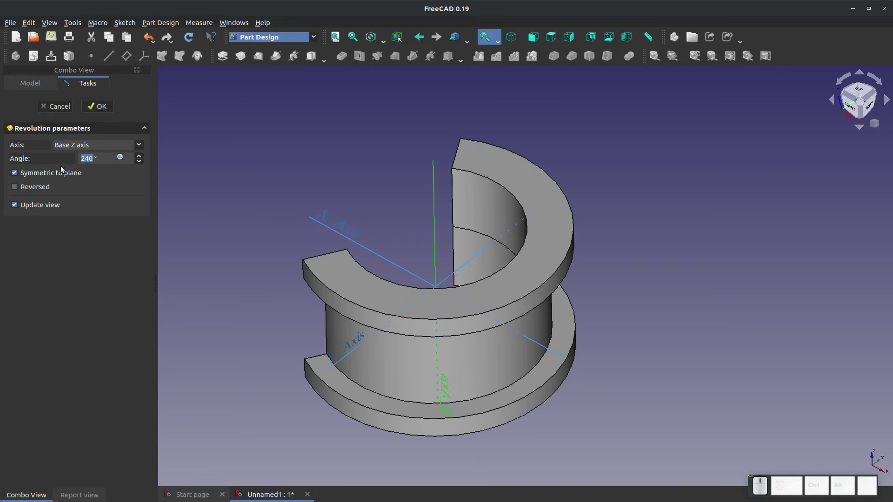
Set the revolution angle to 360°, apply it, and reopen the revolution briefly to review its parameters
text(360)
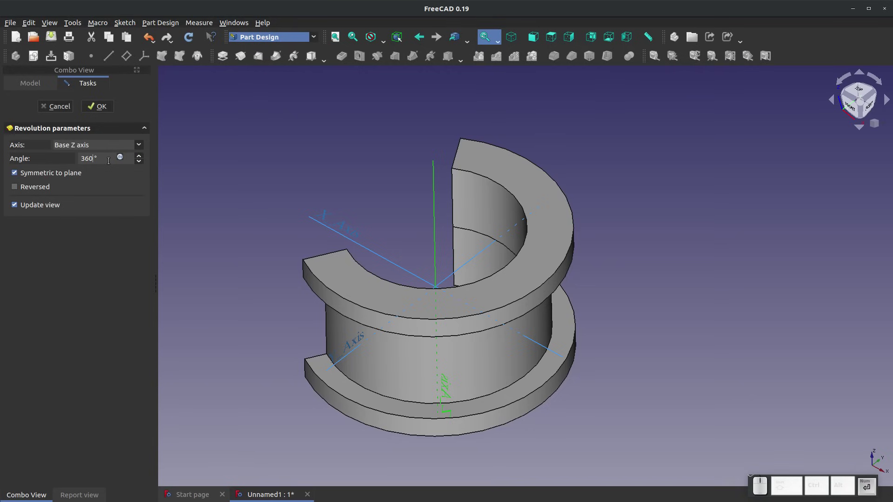
key(Return)
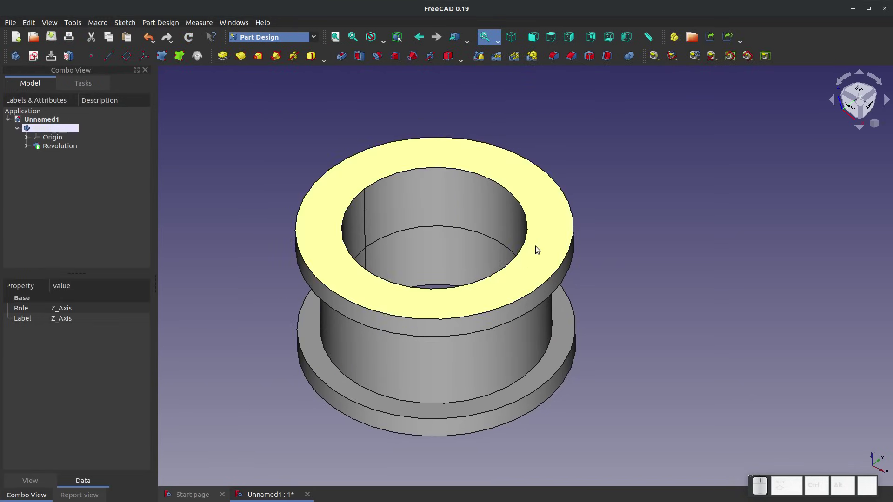
double_click(61, 148)
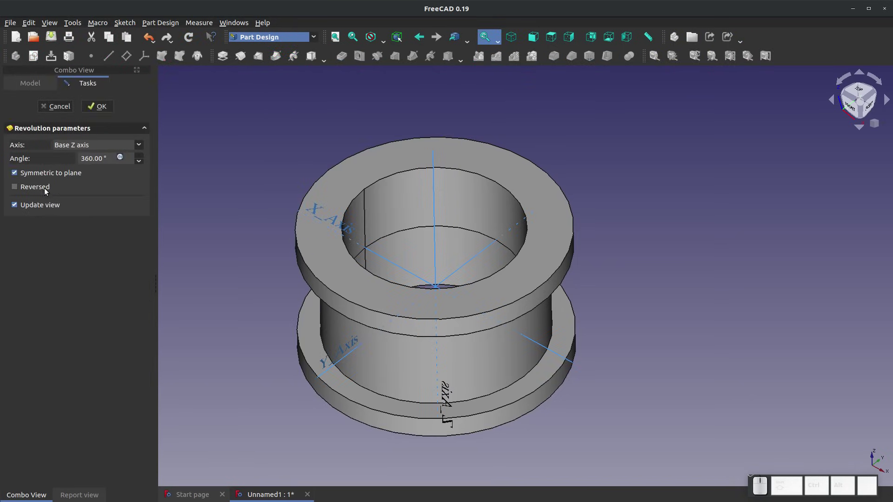
click(100, 106)
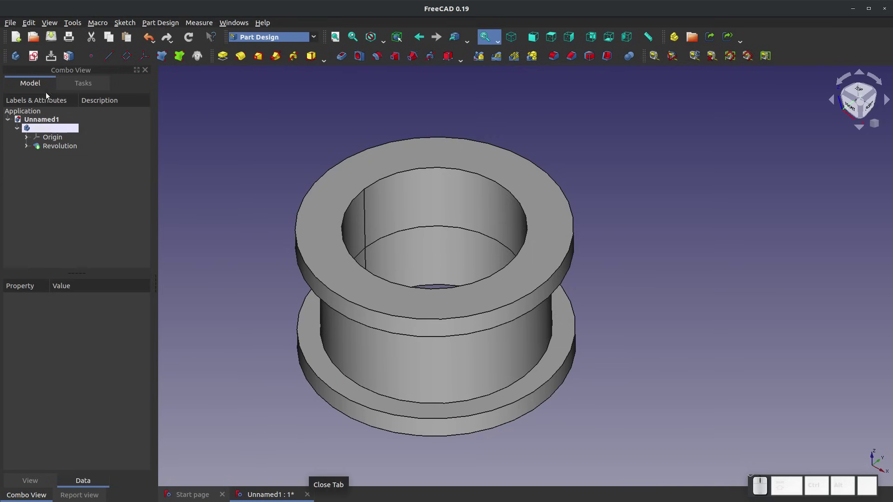
Save the document as Bobbin and close it
click(51, 36)
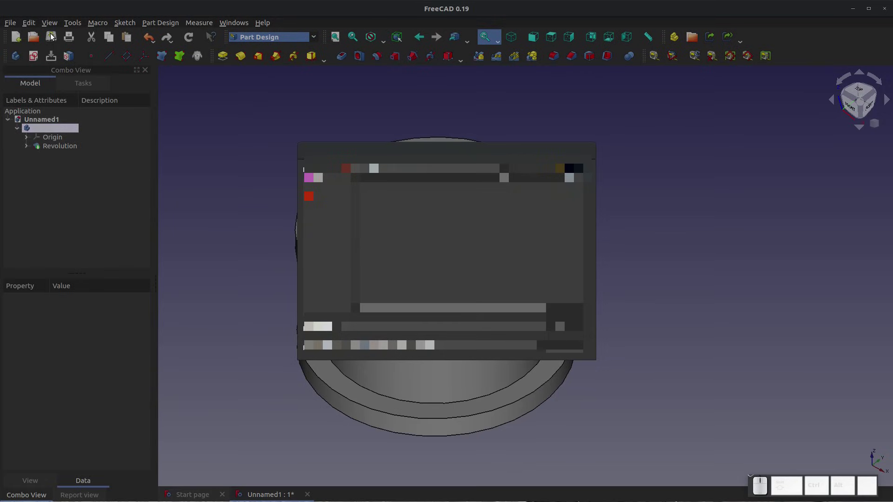
key(Return)
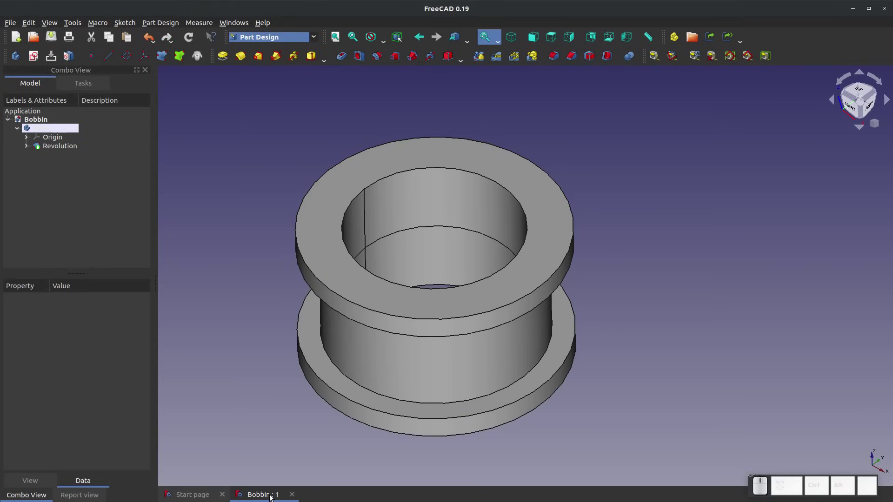
click(292, 495)
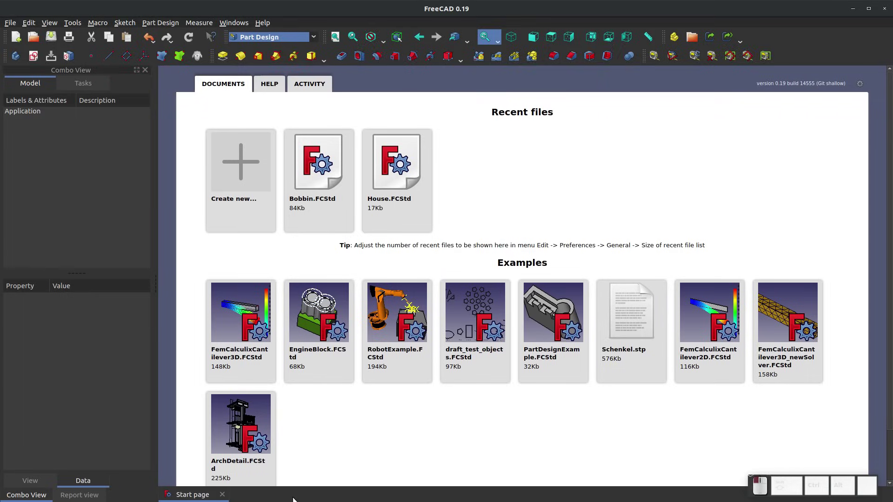
Open House.FCStd from the recent files, view the house model and close it
click(241, 167)
click(193, 494)
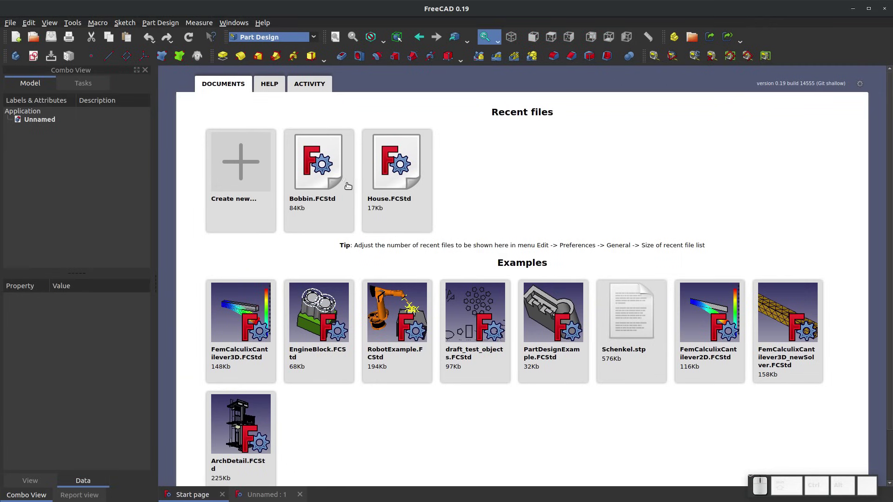
click(393, 187)
middle_drag(319, 386, 322, 407)
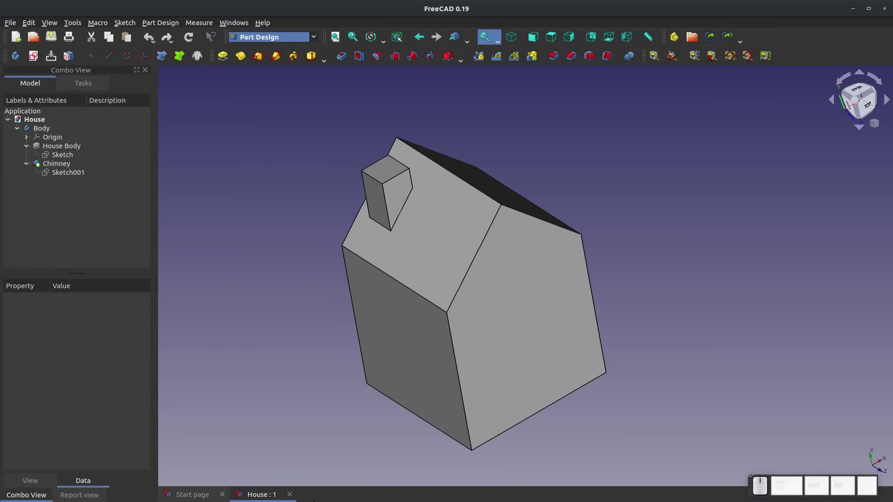
click(289, 495)
Create a new document and add an empty body to it without starting a sketch
click(228, 161)
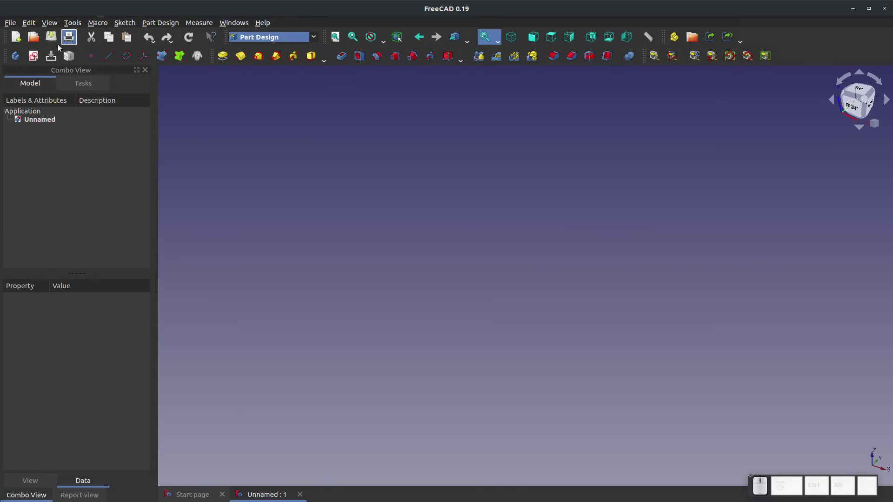
click(30, 56)
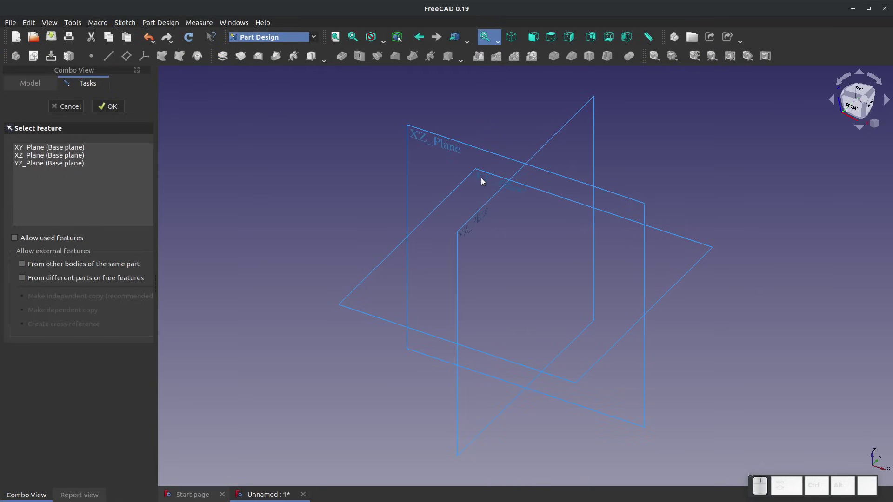
click(52, 106)
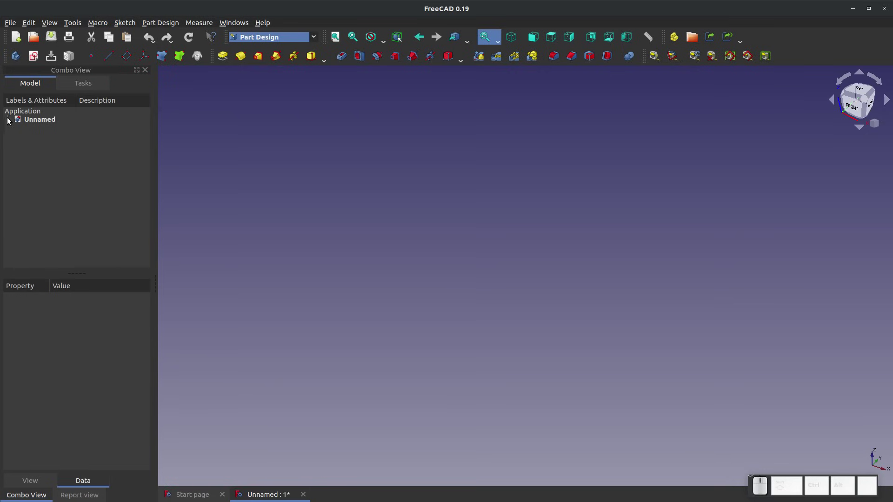
click(16, 57)
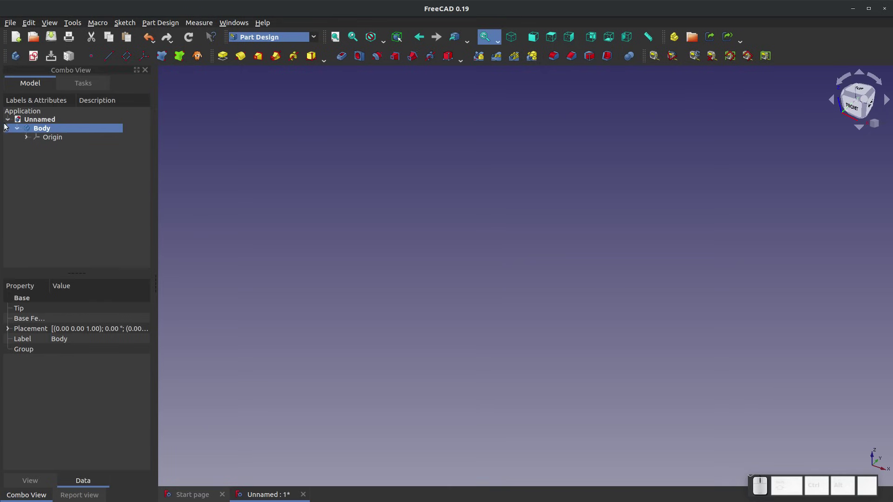
Expand the body's origin and examine its X, Y and Z axes and its XY, XZ and YZ planes
click(26, 137)
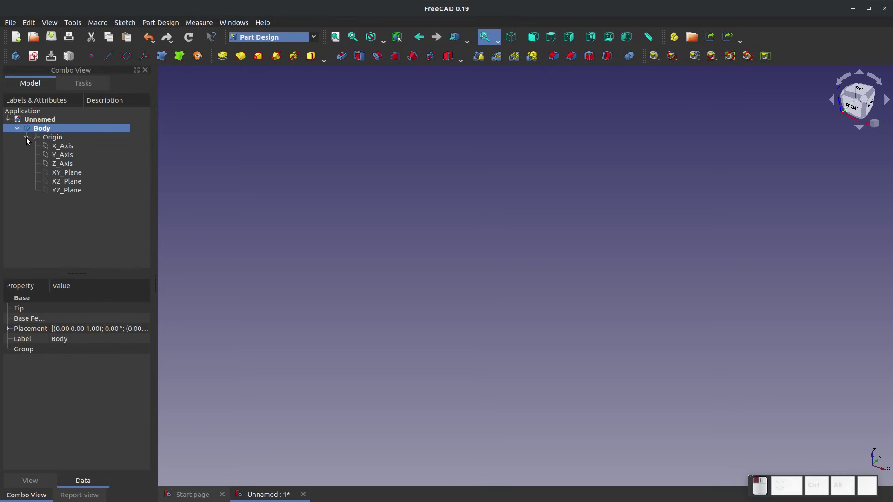
click(66, 148)
click(72, 154)
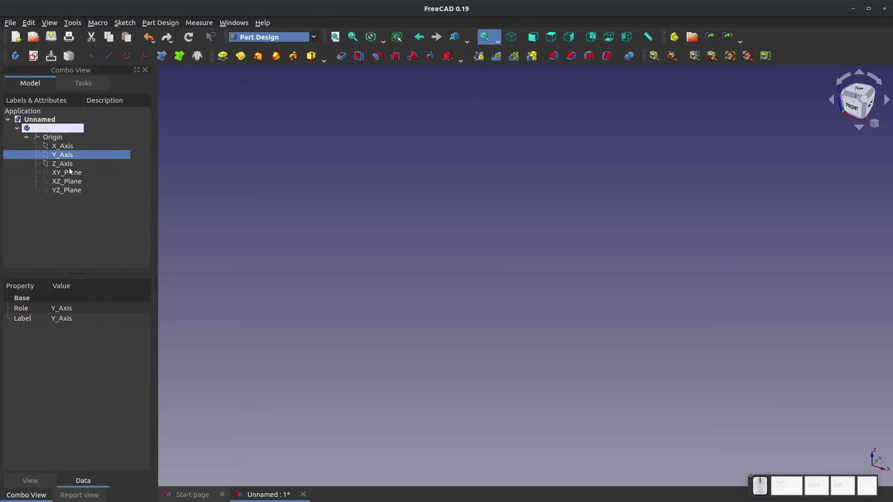
click(68, 171)
click(69, 165)
key(space)
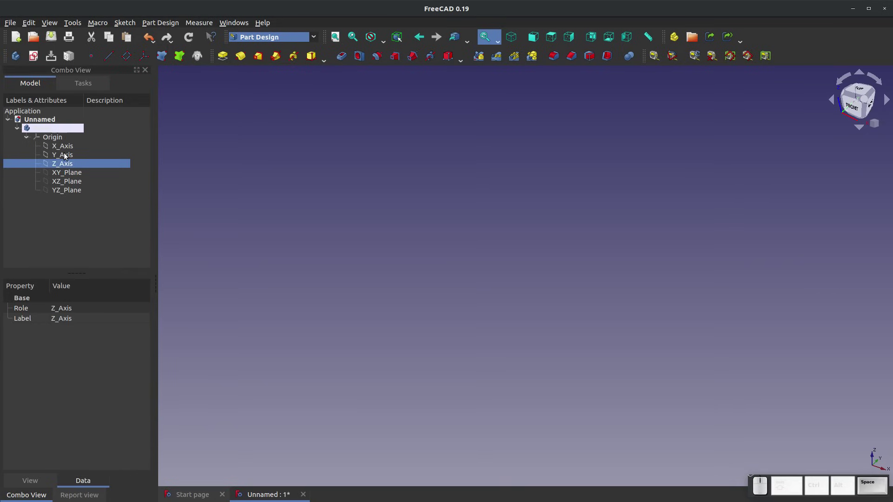
click(82, 171)
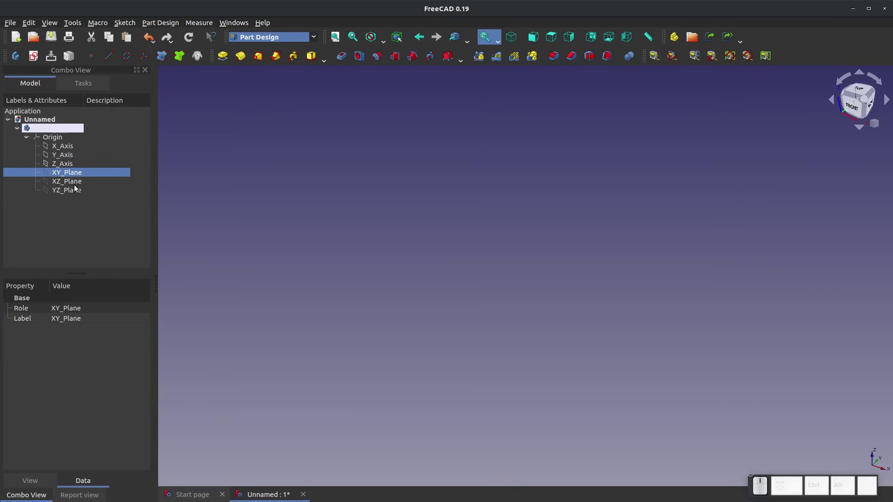
click(75, 185)
click(74, 191)
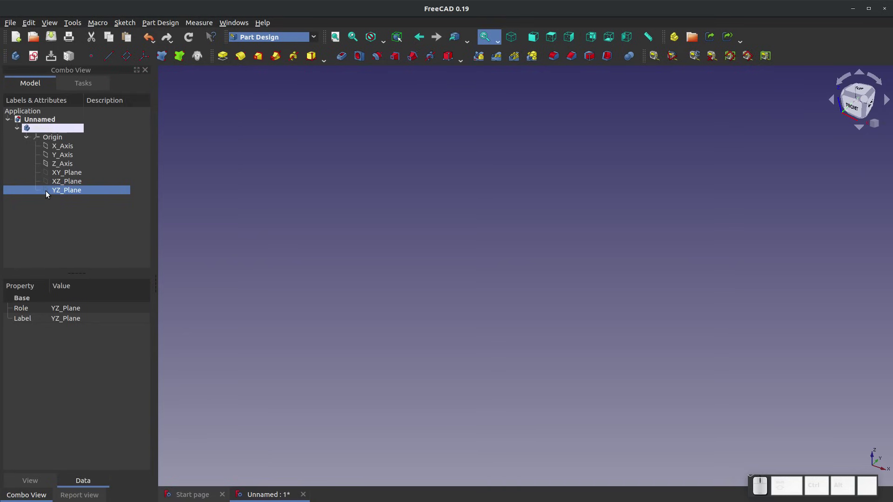
Create a datum plane attached to the body's XY plane, offset 100 mm in the z-direction
click(71, 181)
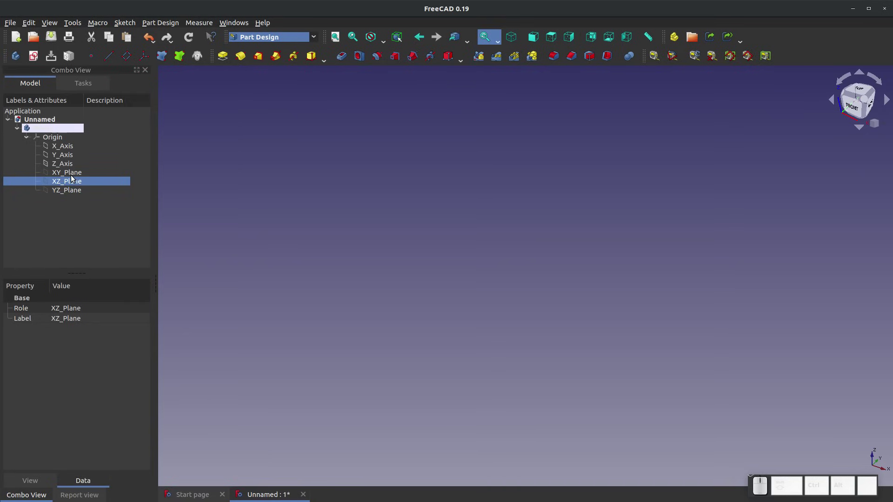
click(72, 175)
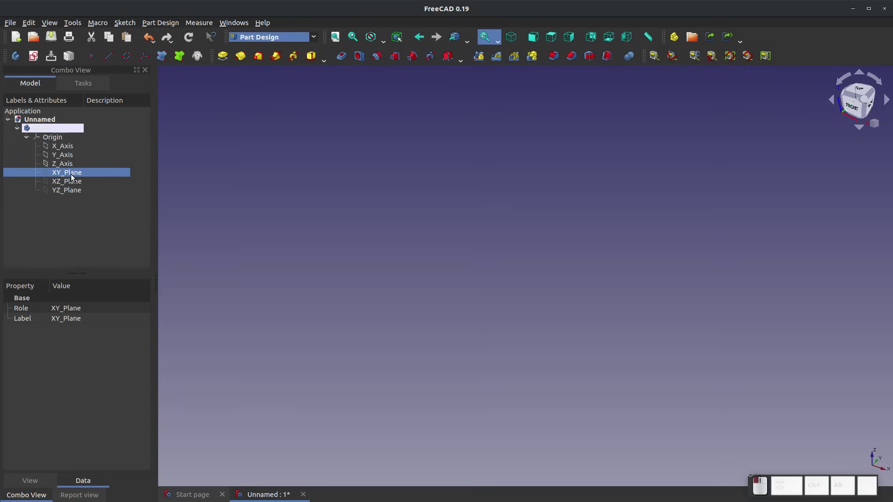
click(126, 56)
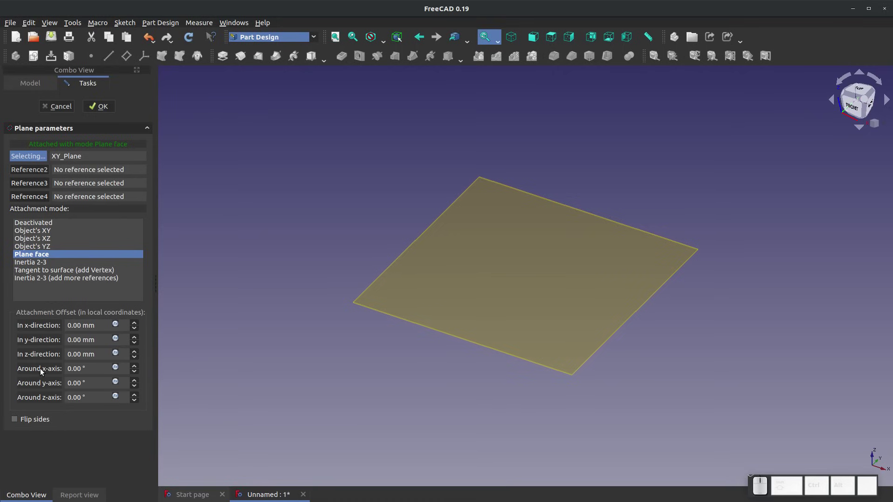
click(135, 351)
click(135, 352)
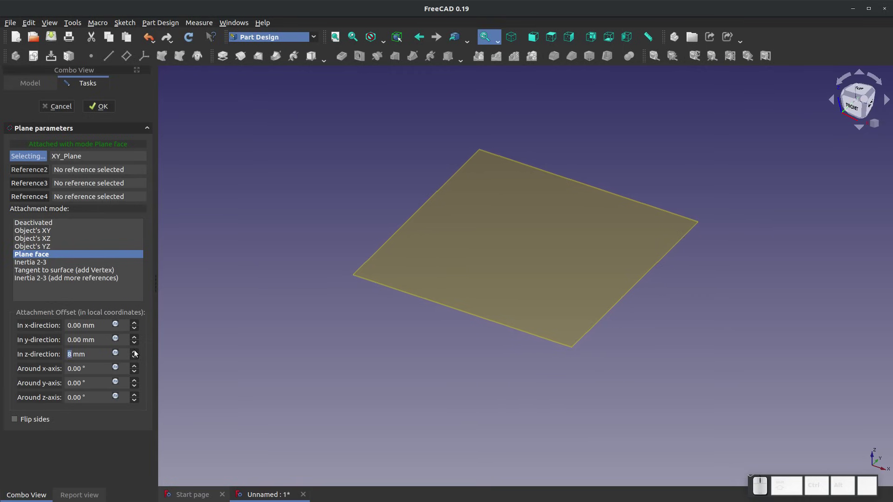
key(KP_Enter)
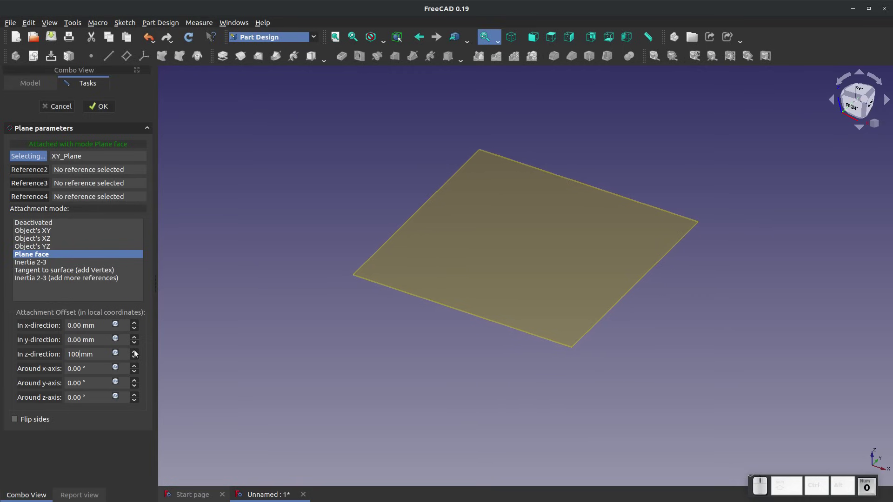
key(KP_Enter)
scroll(375, 339, down, 4)
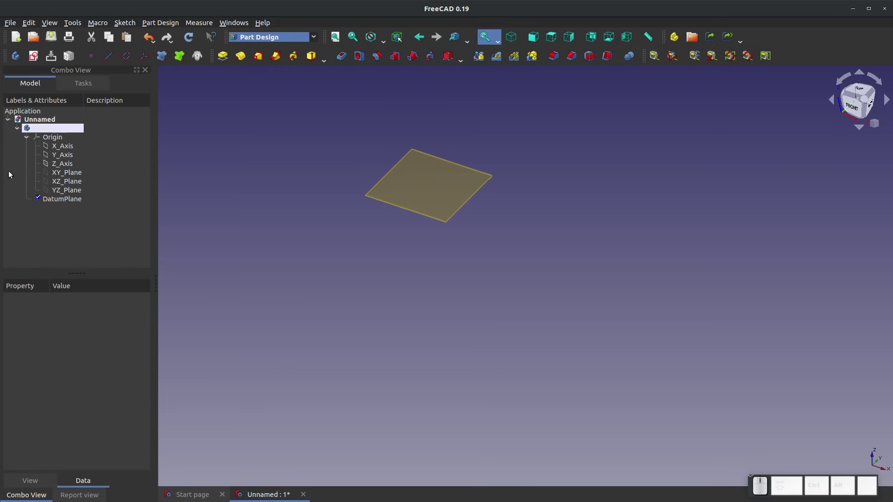
Start a new sketch on the offset datum plane
click(61, 173)
click(202, 163)
click(33, 56)
mouse_move(463, 349)
middle_down()
mouse_move(468, 309)
mouse_move(459, 339)
middle_up()
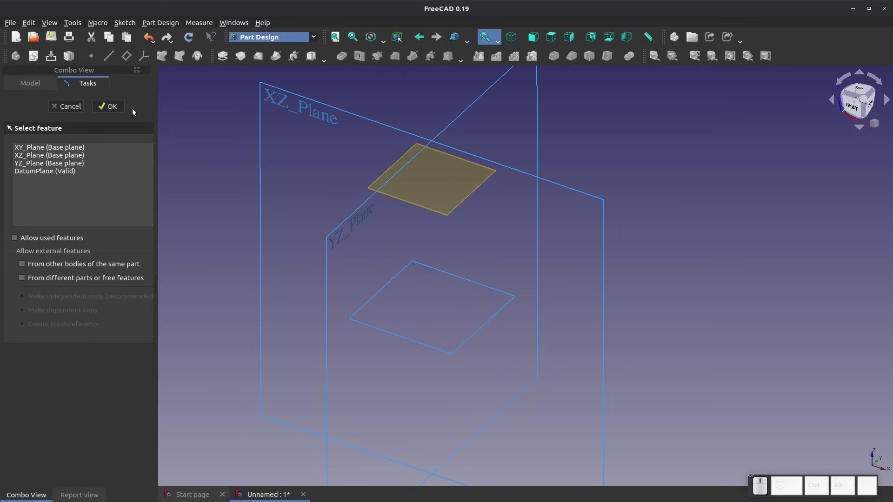
click(419, 344)
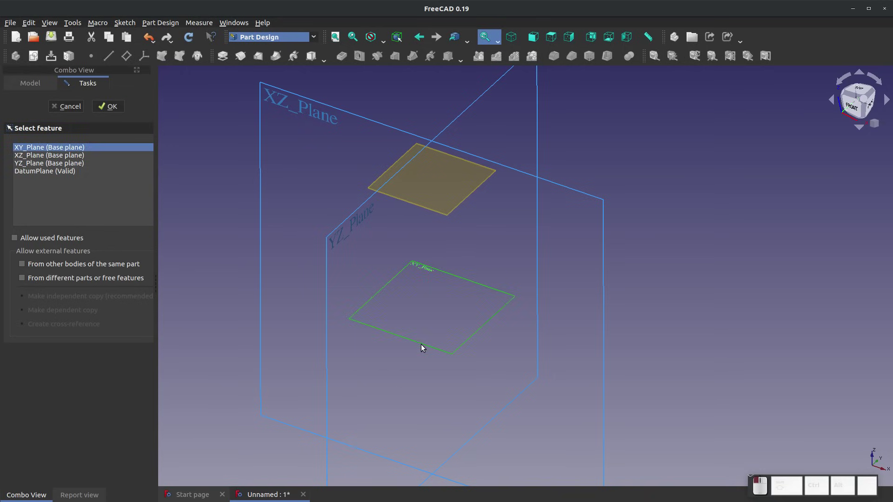
click(436, 199)
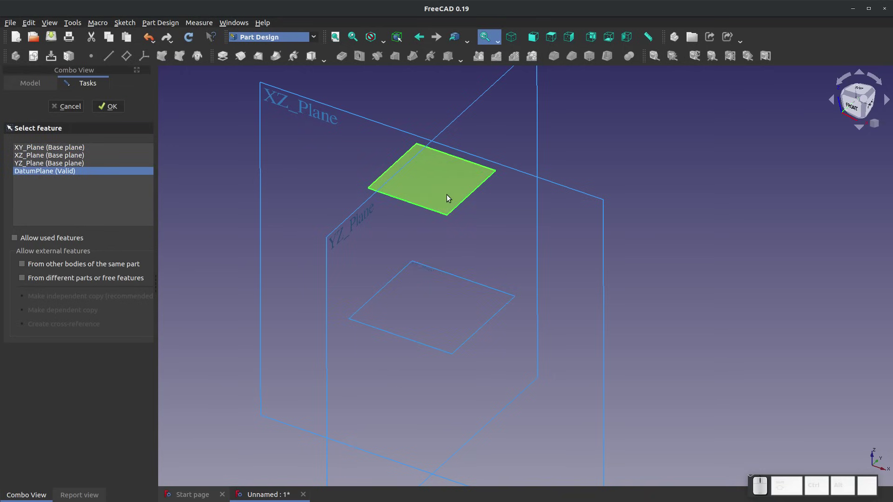
click(114, 107)
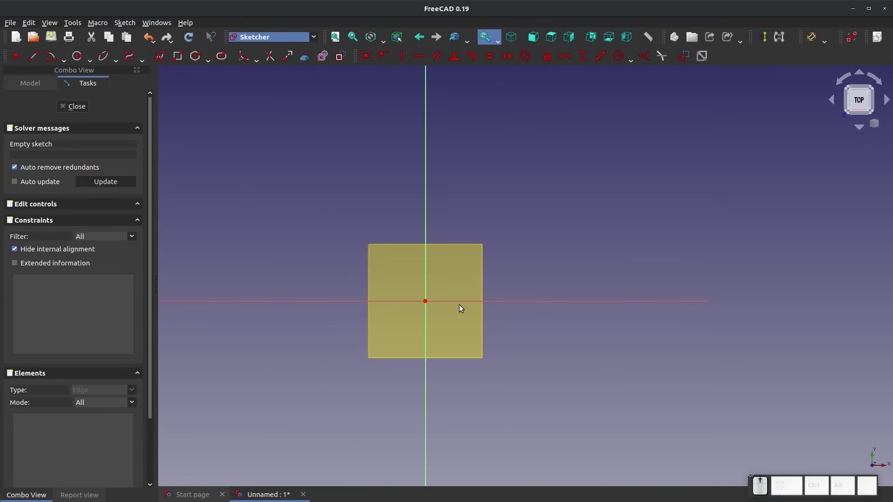
Sketch a rectangle about 17 by 12 mm around the origin of the datum plane
scroll(459, 306, up, 5)
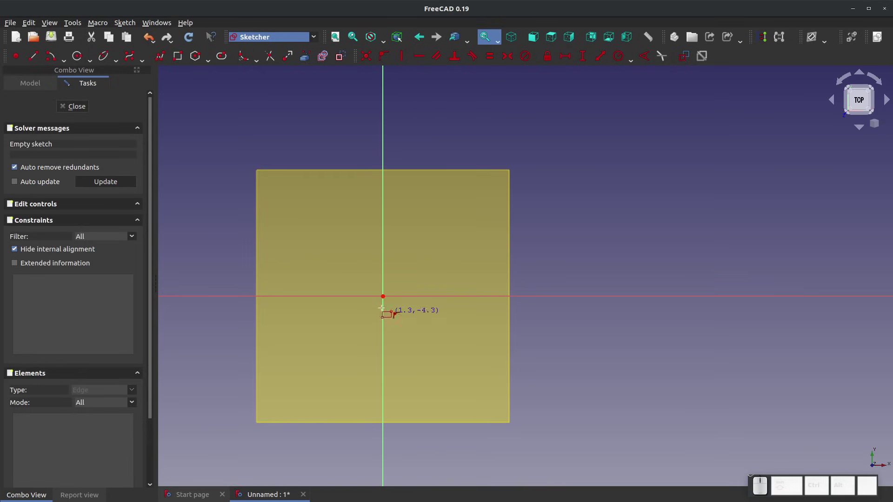
click(341, 266)
click(418, 321)
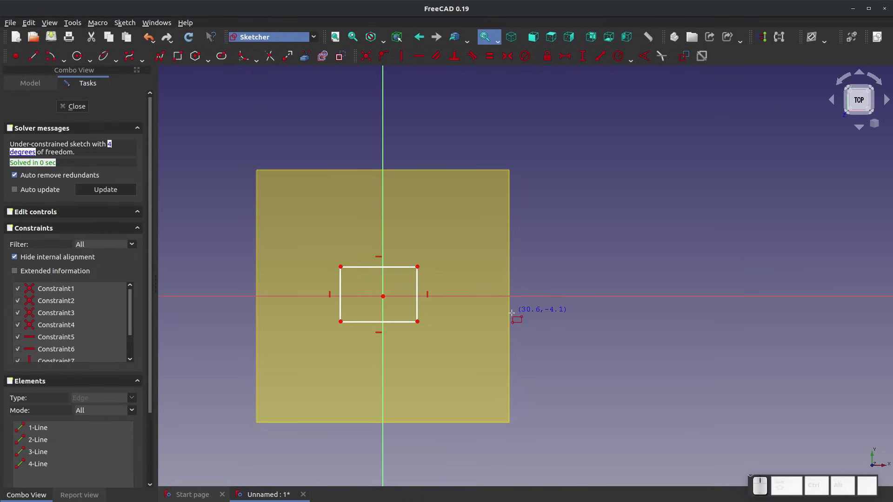
right_click(504, 233)
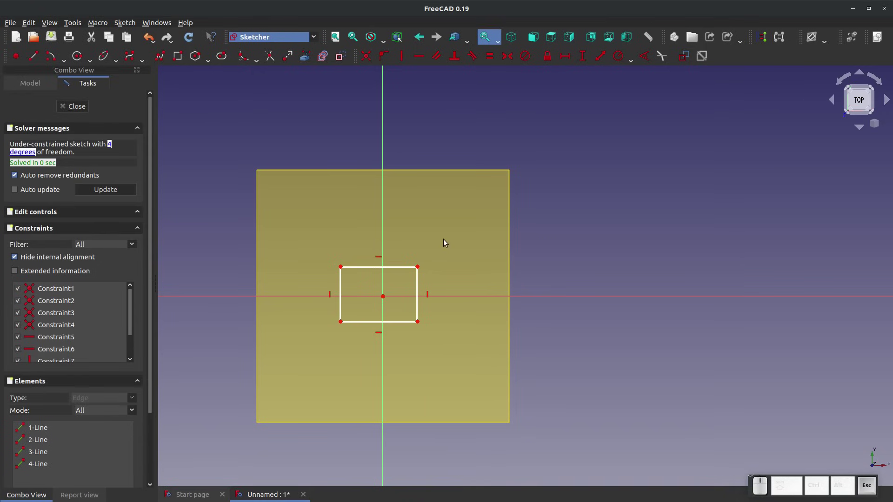
Constrain two diagonally opposite corners of the rectangle symmetrically about the origin
click(417, 267)
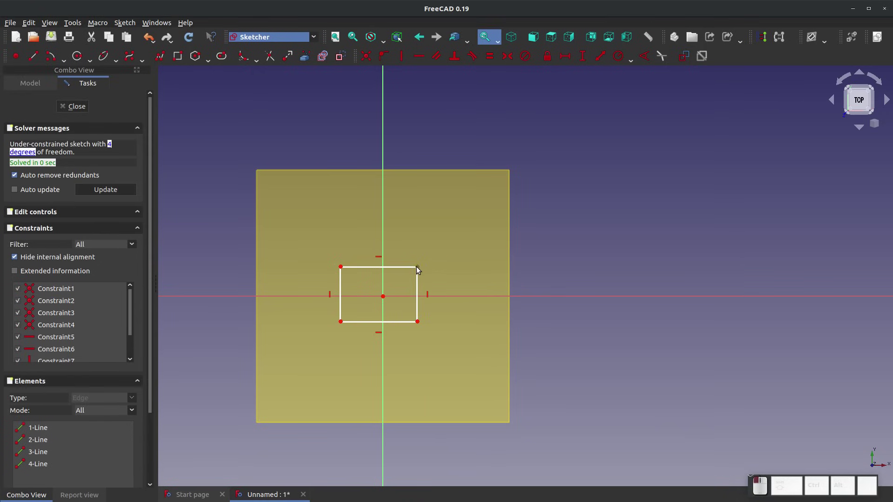
click(340, 322)
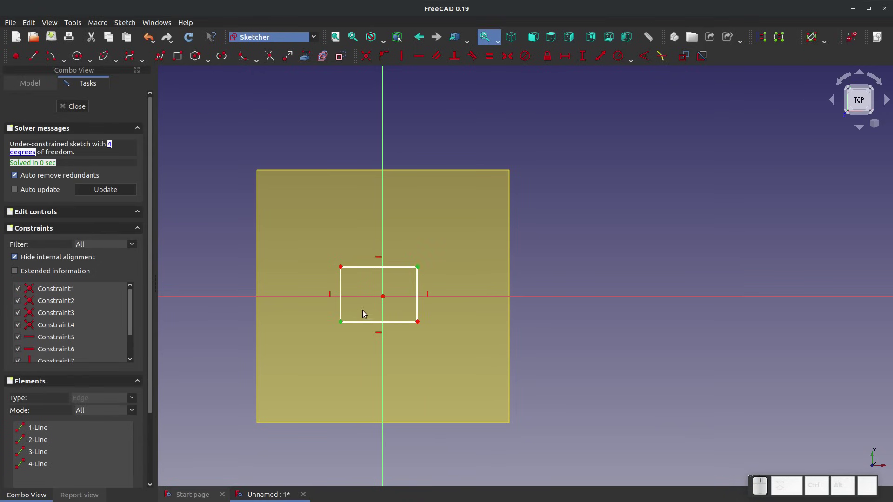
click(383, 296)
click(507, 57)
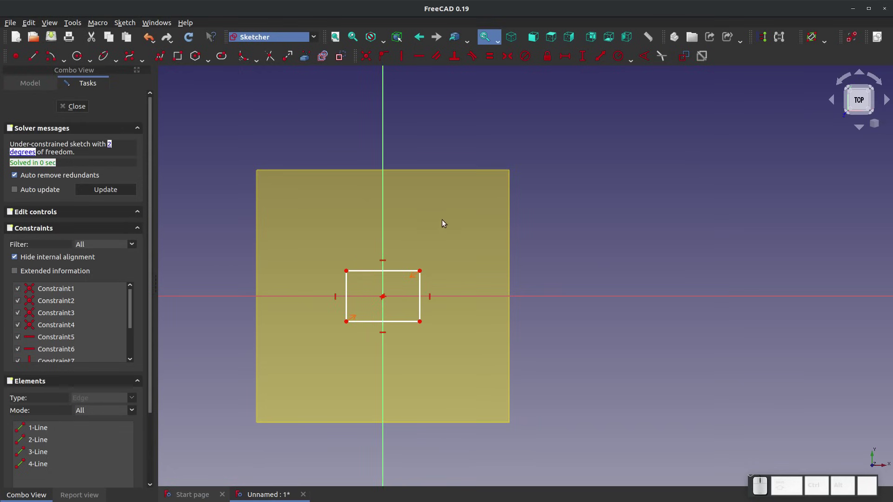
Constrain the rectangle's width to 15 mm and its height to 10 mm, and close the sketch
click(565, 56)
click(395, 270)
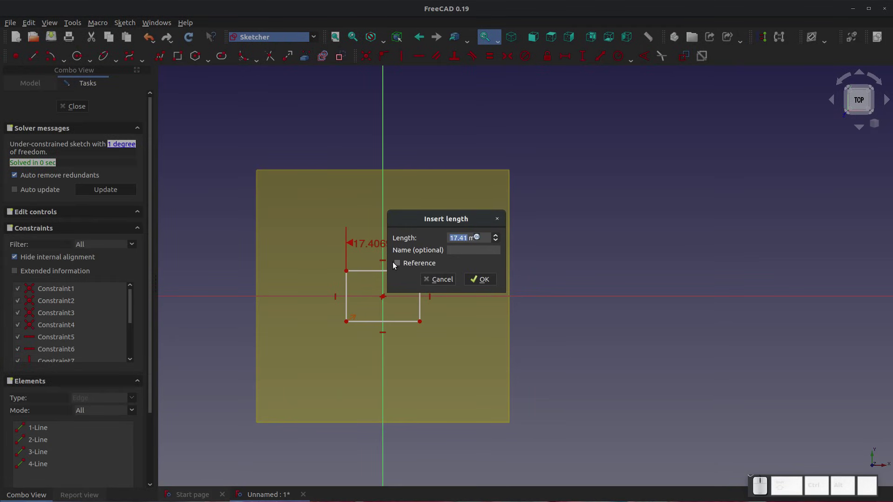
text(15)
key(Return)
click(583, 56)
click(414, 305)
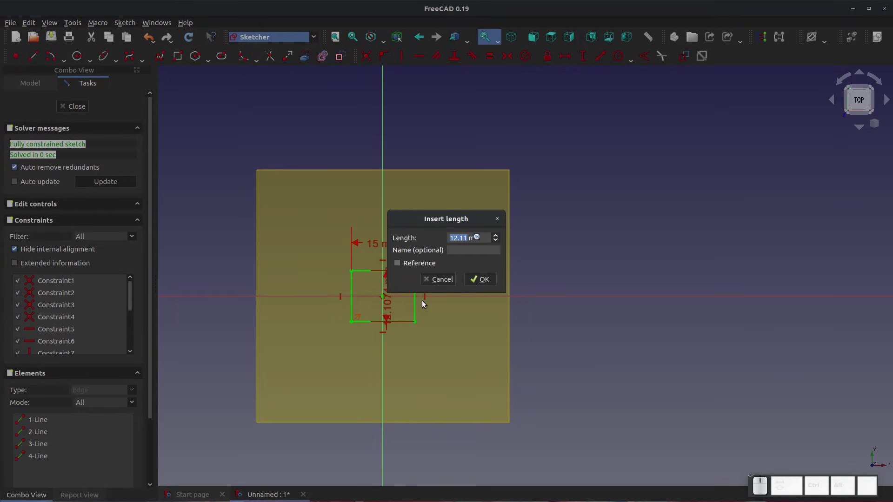
text(10)
key(Return)
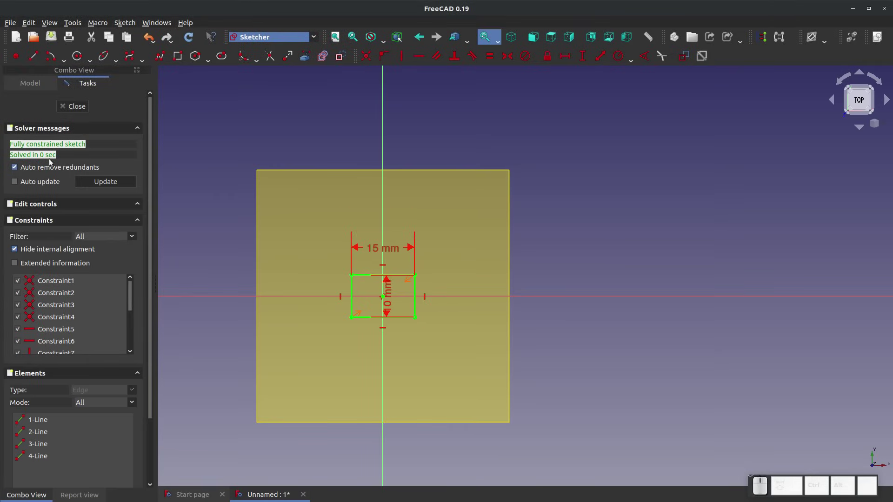
click(69, 111)
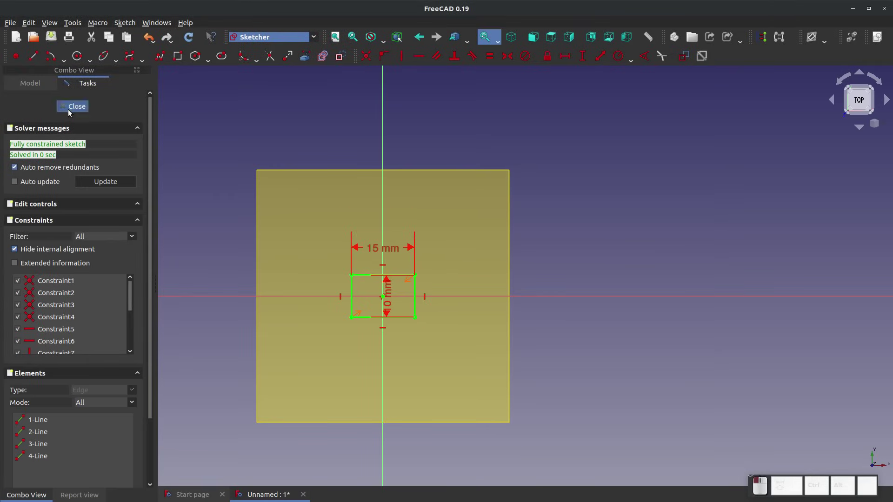
Close the finished rectangle sketch and hide the datum plane
click(194, 233)
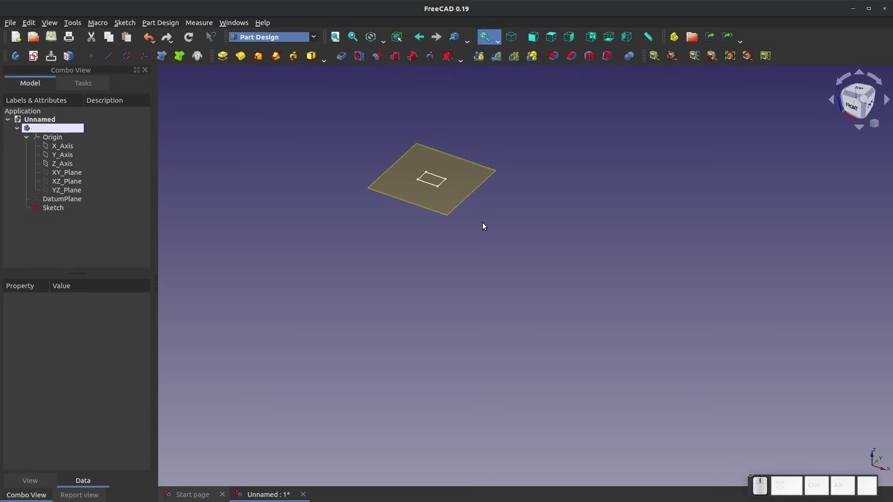
click(434, 166)
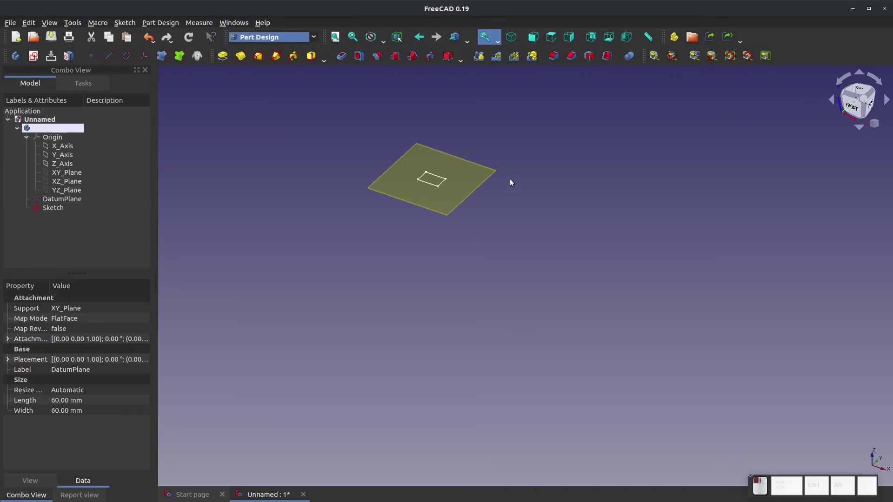
key(space)
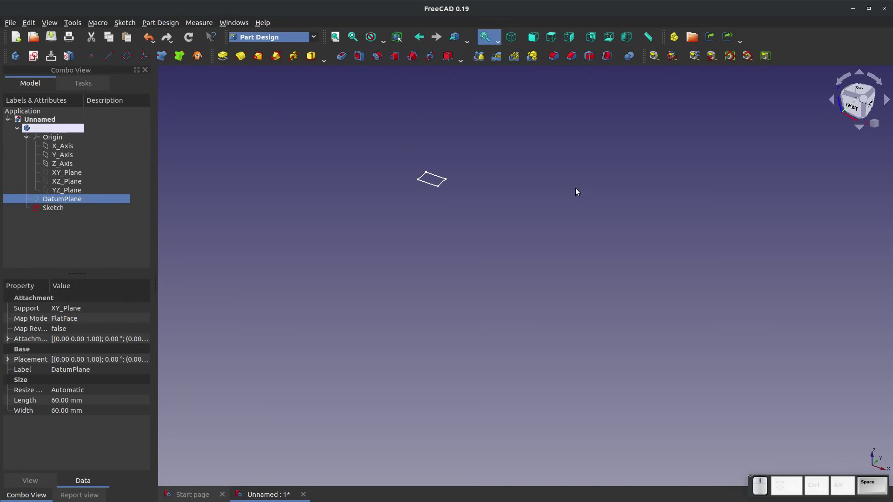
click(558, 194)
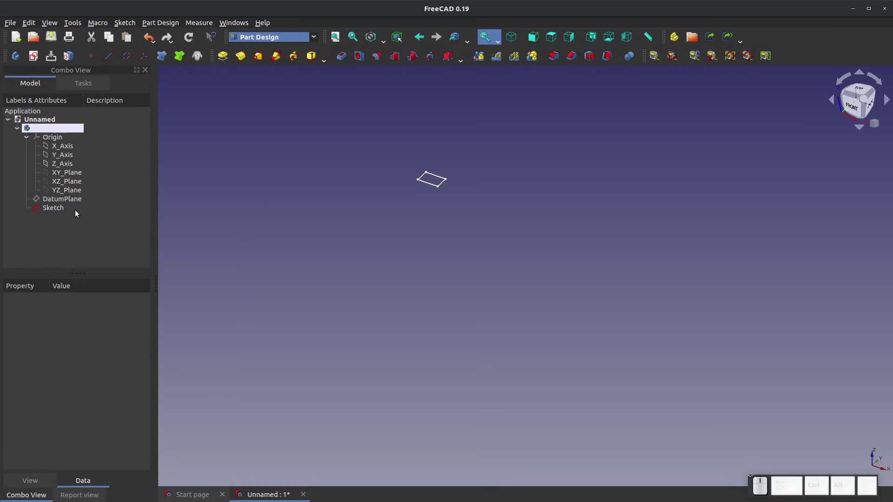
Toggle the datum plane's visibility on and back off
click(51, 201)
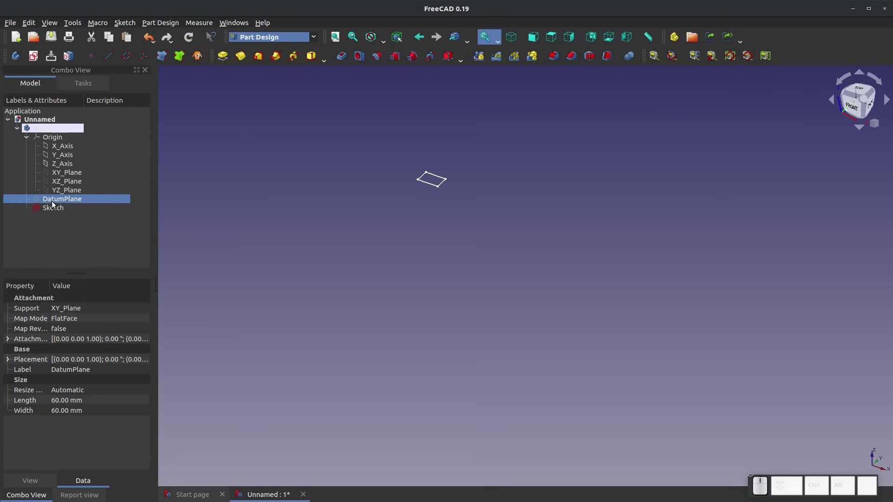
key(space)
click(427, 301)
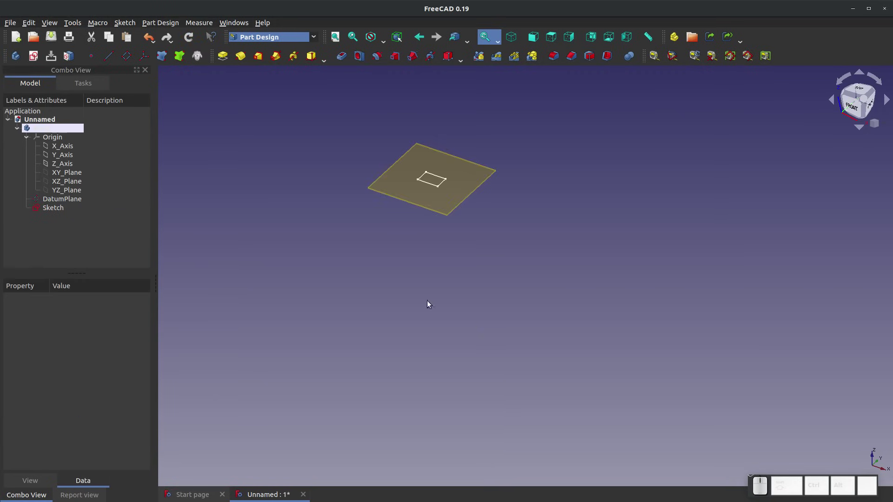
click(75, 202)
key(space)
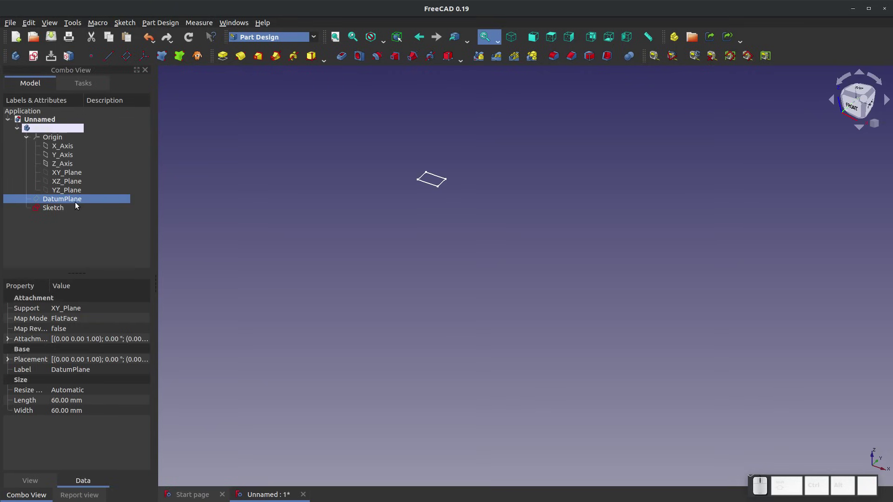
click(206, 212)
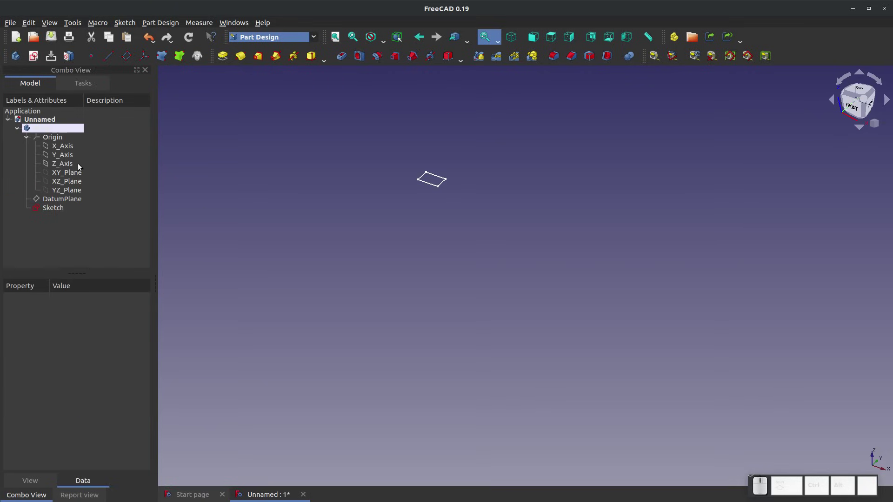
Create a new sketch on the XY_Plane of the body's origin
click(65, 173)
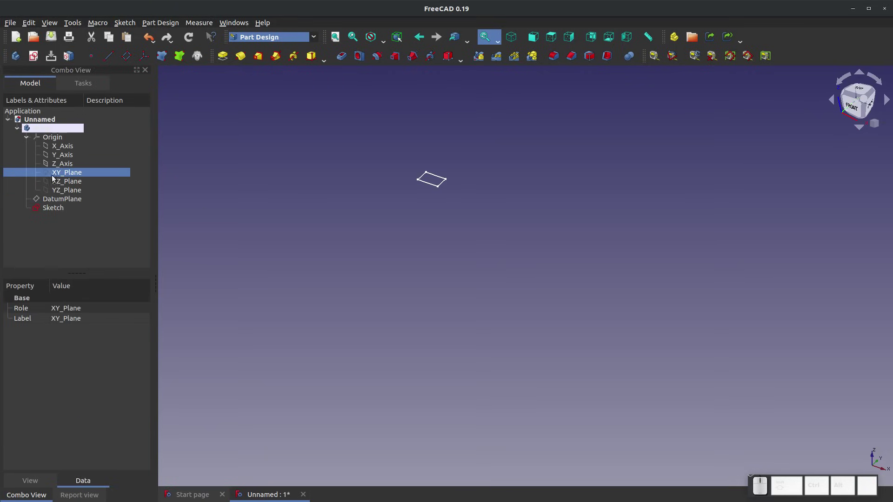
click(33, 56)
scroll(435, 321, up, 6)
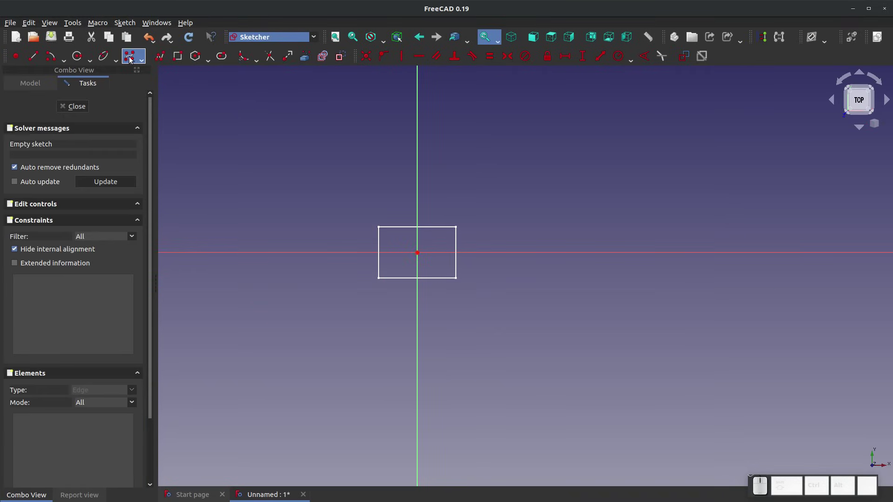
Draw a closed, slanted four-sided polyline around the existing rectangle
click(160, 57)
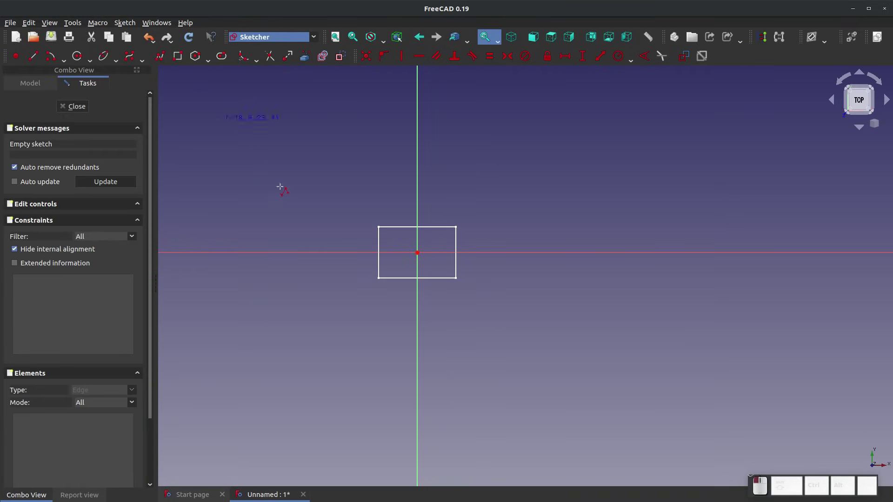
click(394, 195)
click(530, 166)
click(452, 315)
click(331, 325)
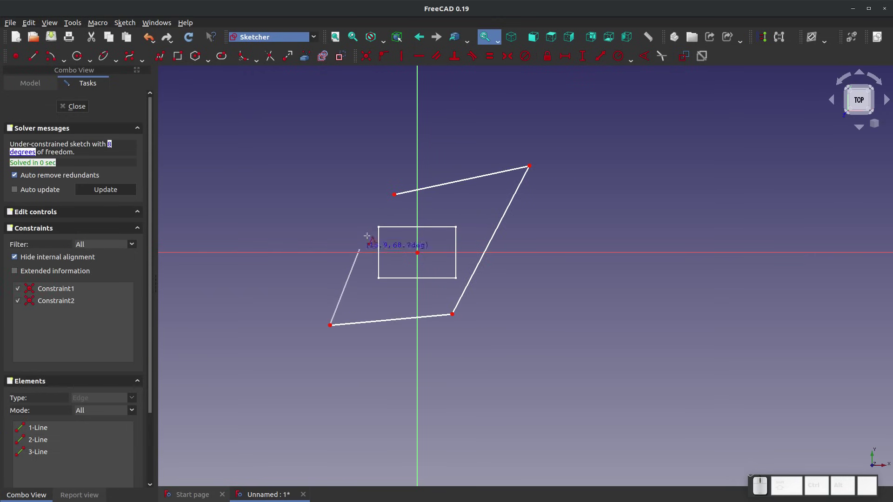
click(394, 195)
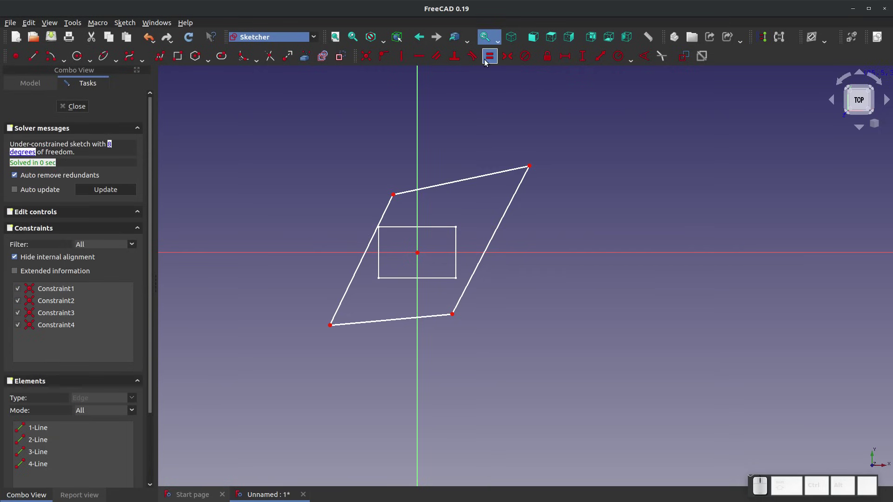
Constrain both pairs of opposite sides of the quadrilateral to be parallel and pull its lower-right corner slightly inward
click(432, 57)
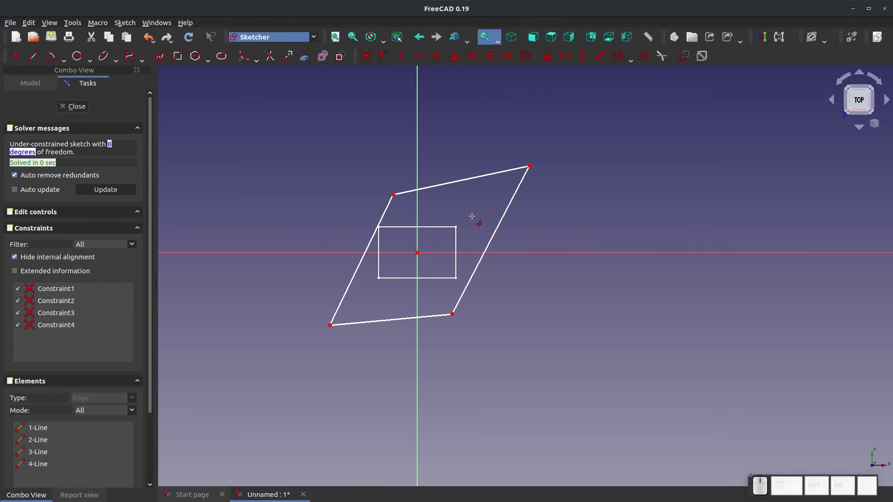
click(469, 180)
click(400, 319)
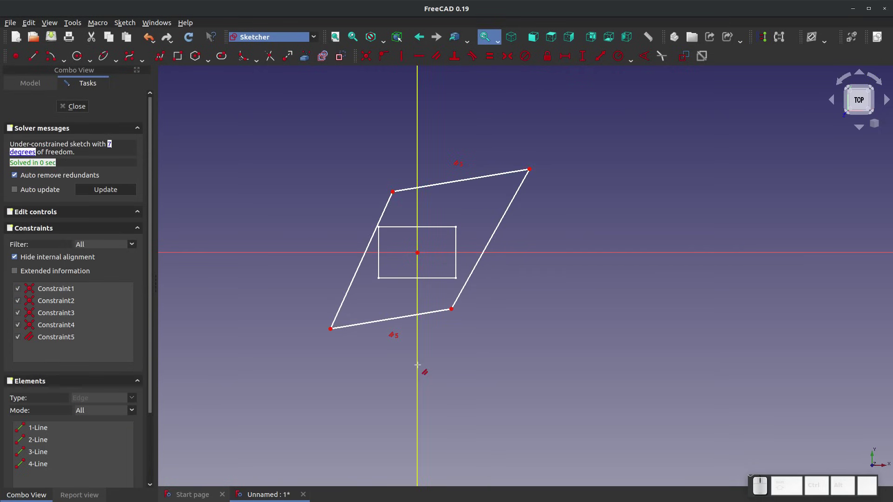
click(468, 278)
click(351, 278)
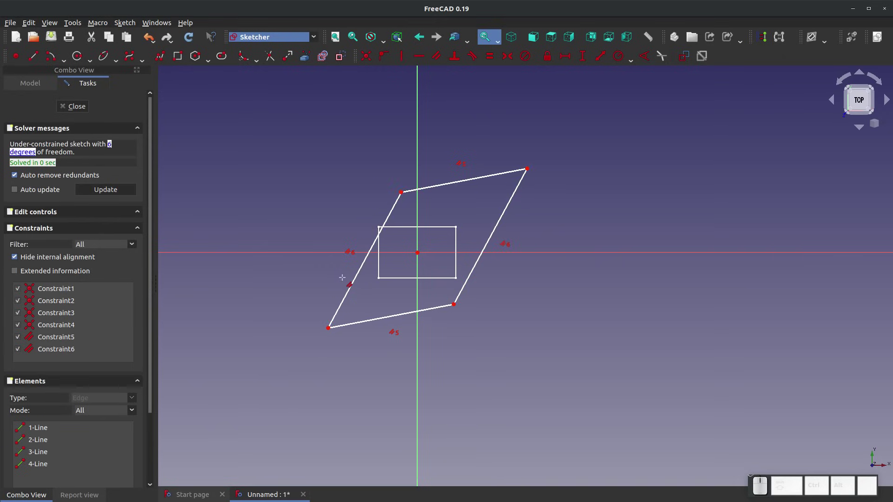
right_click(456, 305)
mouse_move(455, 304)
mouse_down()
mouse_move(467, 313)
mouse_move(484, 289)
mouse_move(393, 355)
mouse_move(388, 293)
mouse_move(462, 314)
mouse_move(395, 334)
mouse_move(413, 333)
mouse_move(441, 295)
mouse_up()
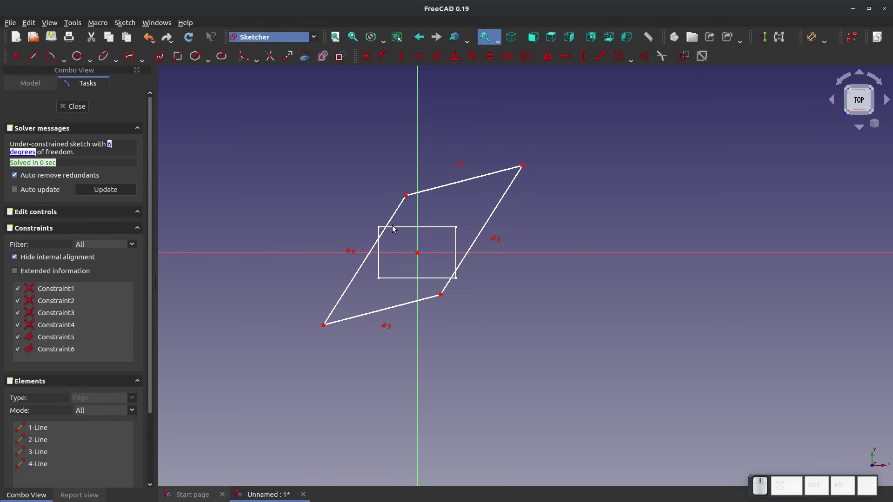
Constrain the vertical distance between the quadrilateral's upper-left corner and the origin to 11 mm
click(406, 195)
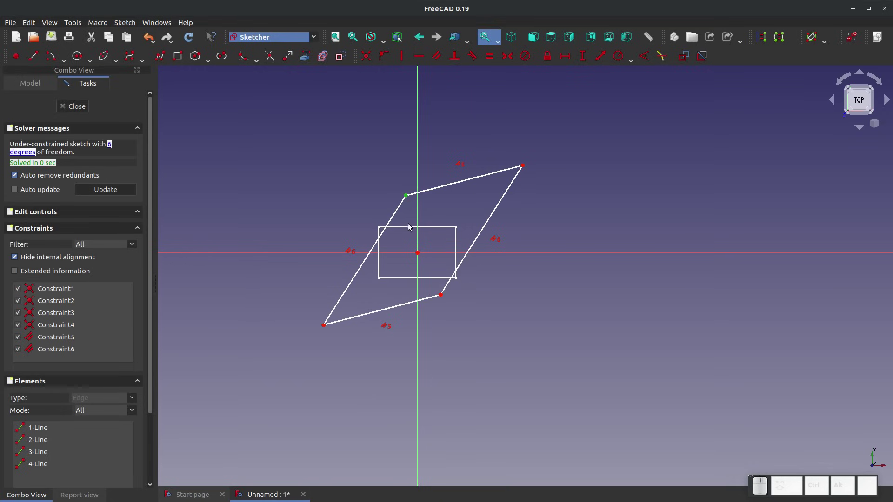
click(418, 252)
click(584, 59)
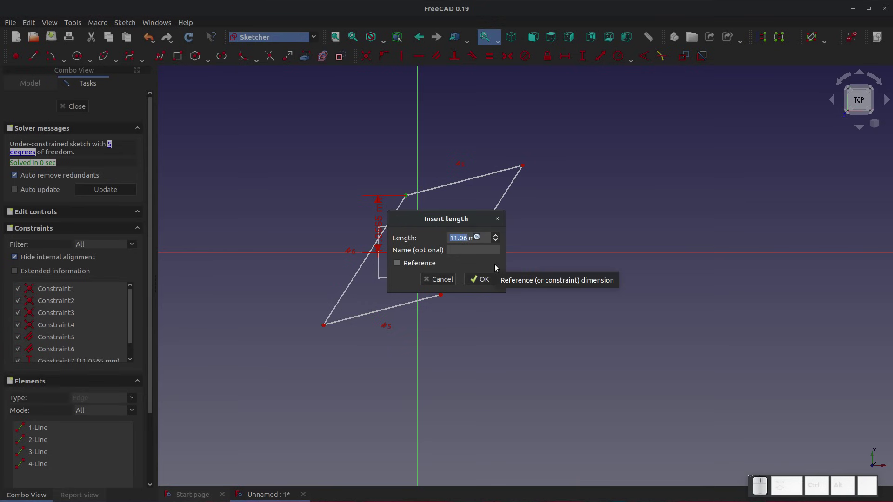
text(11)
key(Return)
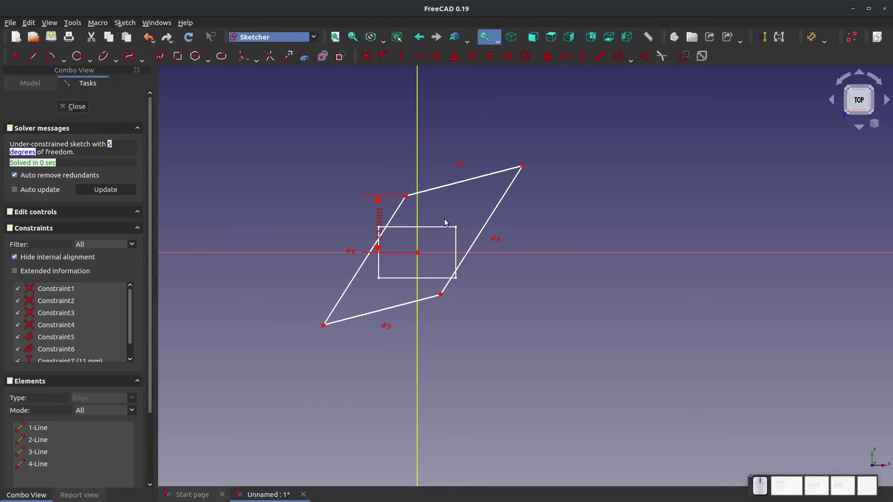
Constrain the vertical distance between the quadrilateral's lower-left corner and the origin to 15 mm
click(583, 57)
click(324, 326)
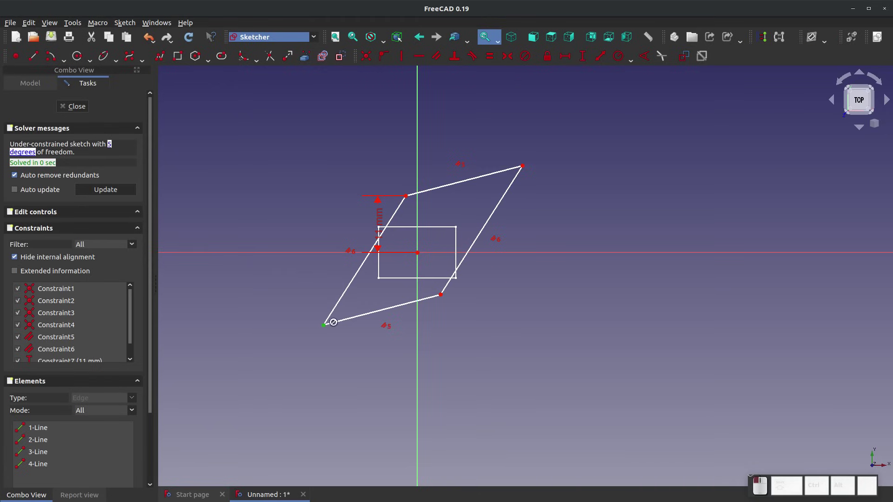
click(417, 252)
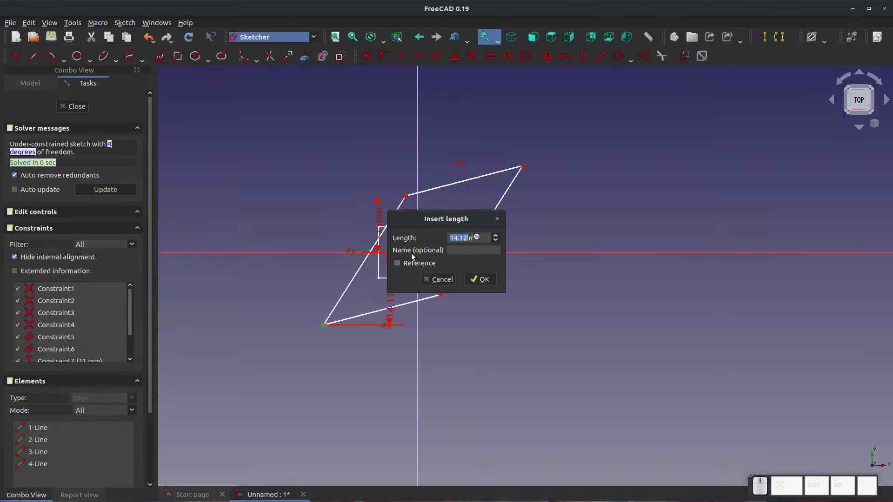
text(15)
key(Return)
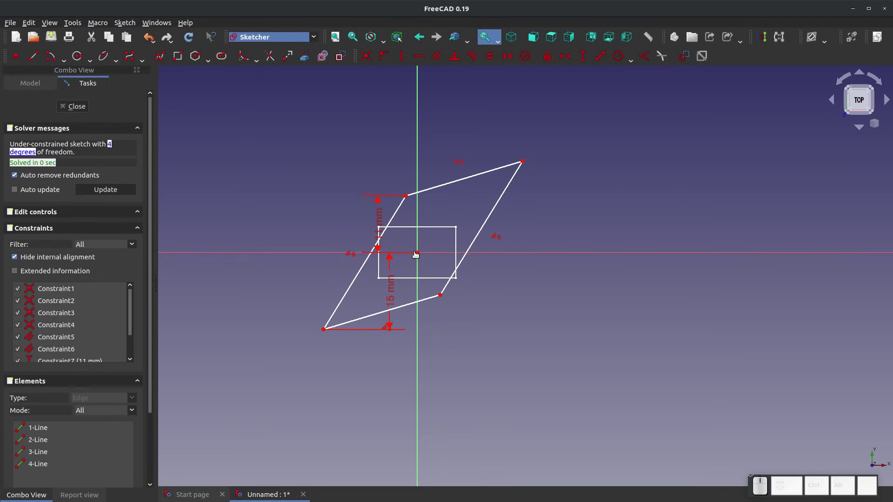
Constrain the horizontal distance between the quadrilateral's upper-right corner and the origin to 20 mm
click(523, 162)
click(417, 252)
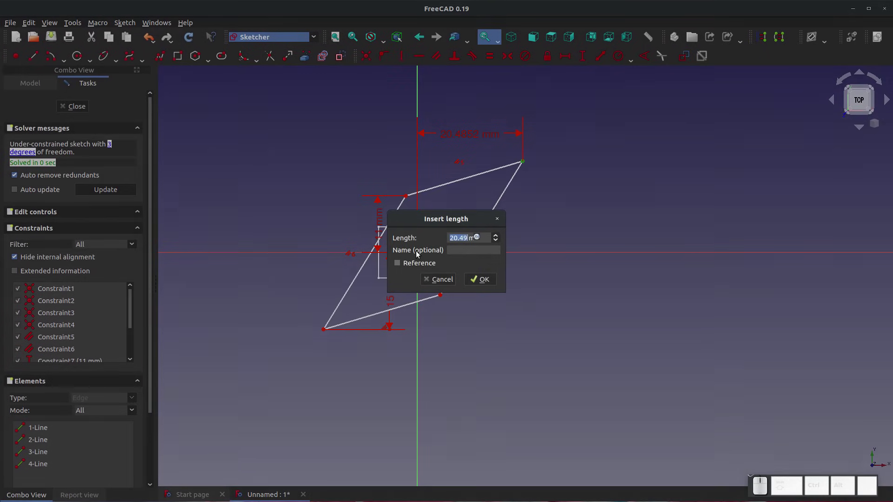
text(20)
key(Return)
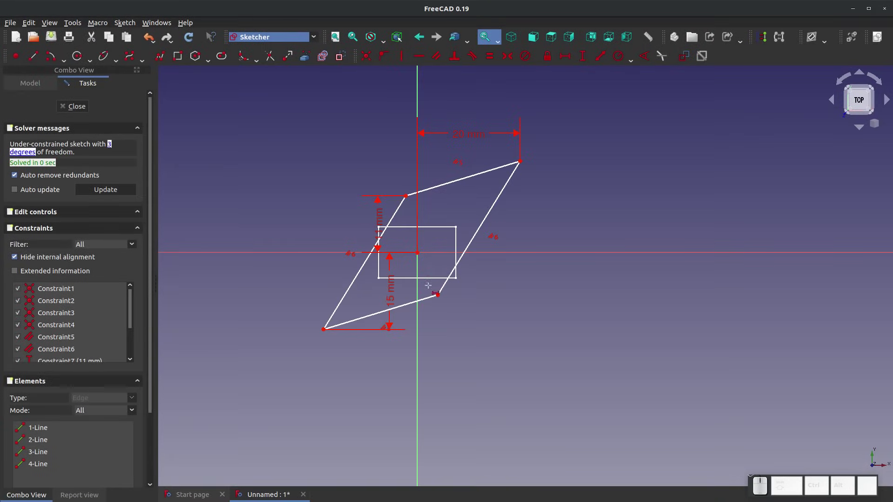
Shift the upper-left corner onto the vertical axis and constrain the angle between the bottom and right sides to 145°
mouse_move(406, 195)
mouse_down()
mouse_move(362, 159)
mouse_move(420, 183)
mouse_move(327, 167)
mouse_move(421, 190)
mouse_move(386, 186)
mouse_move(385, 194)
mouse_move(442, 204)
mouse_move(418, 197)
mouse_up()
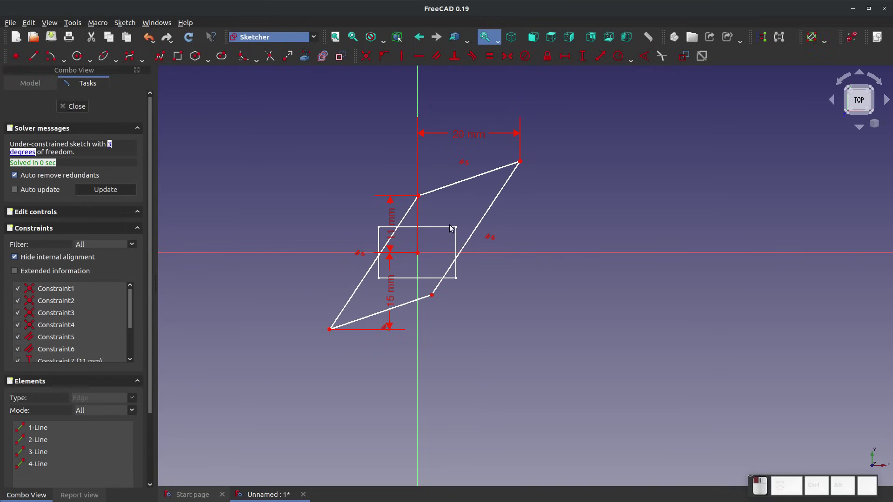
click(420, 301)
click(435, 289)
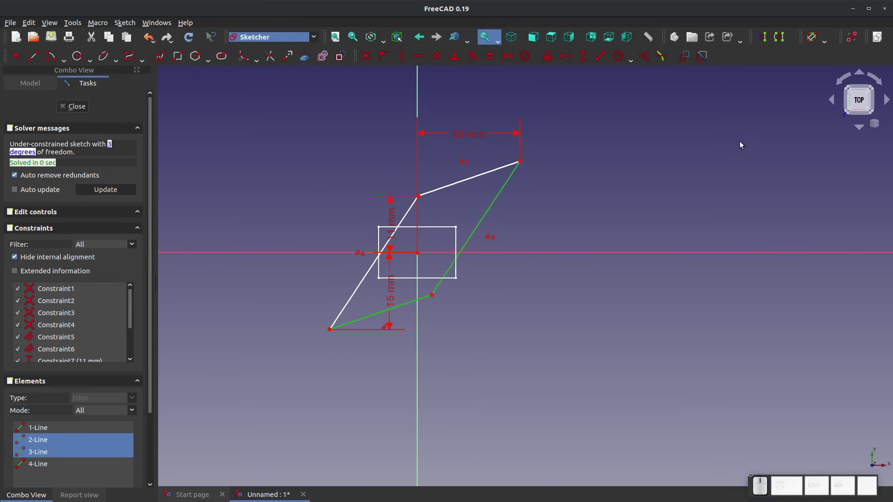
click(645, 56)
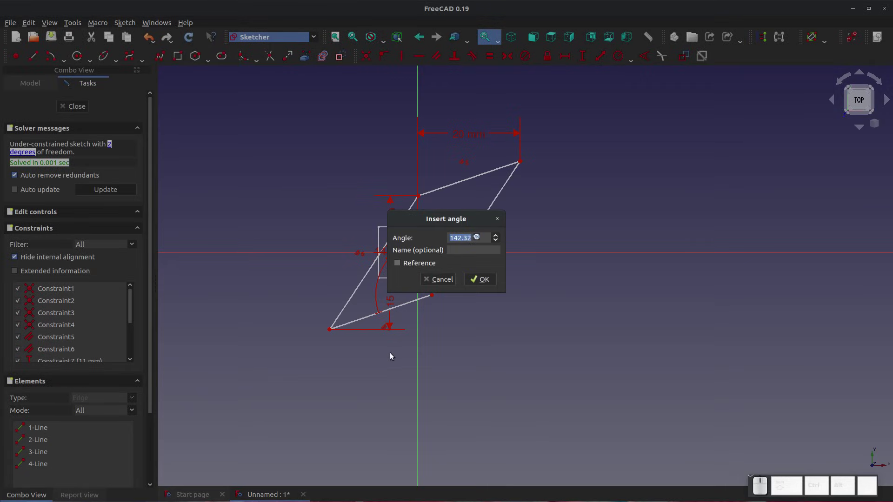
text(15)
key(BackSpace)
text(45)
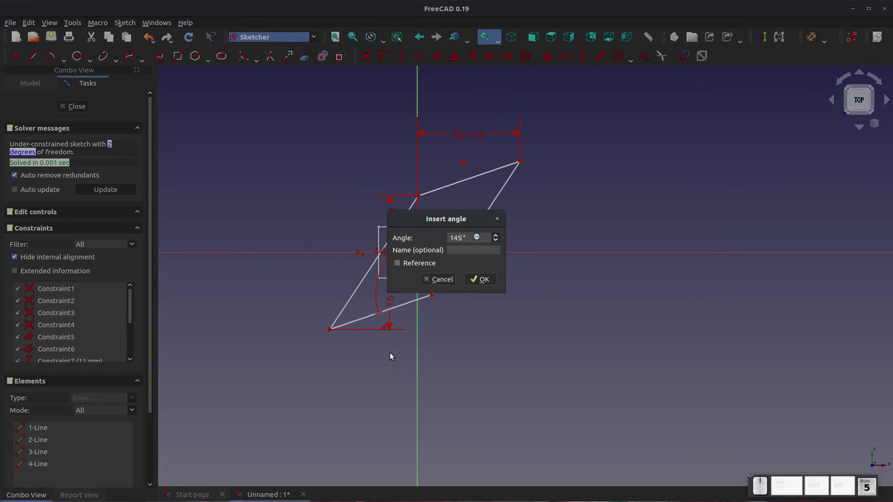
key(Return)
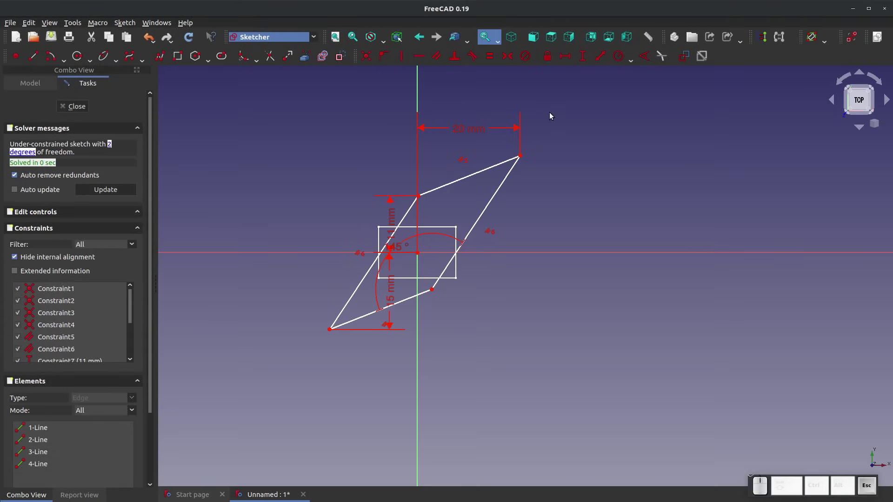
Lower the quadrilateral's upper-right corner and constrain its vertical distance from the origin to 15 mm
mouse_move(520, 157)
mouse_down()
mouse_move(470, 210)
mouse_move(499, 199)
mouse_move(475, 163)
mouse_move(463, 205)
mouse_move(462, 166)
mouse_move(470, 194)
mouse_move(478, 163)
mouse_move(484, 193)
mouse_move(506, 184)
mouse_up()
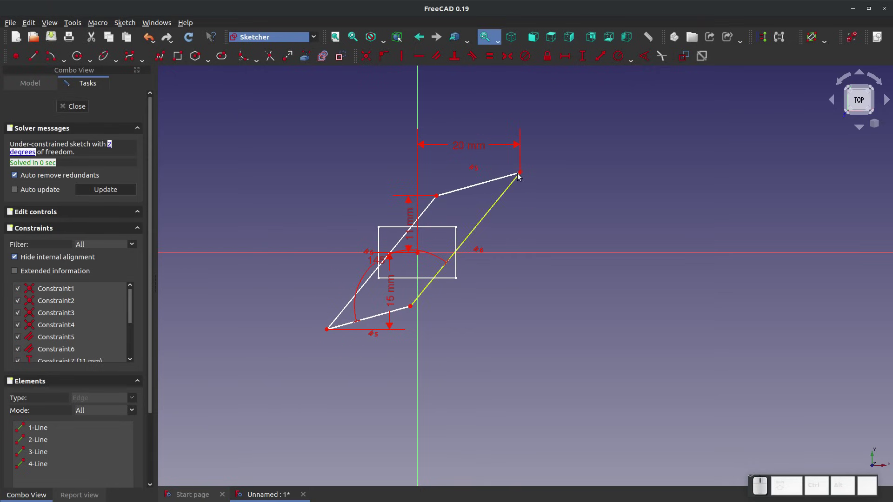
click(506, 171)
click(583, 56)
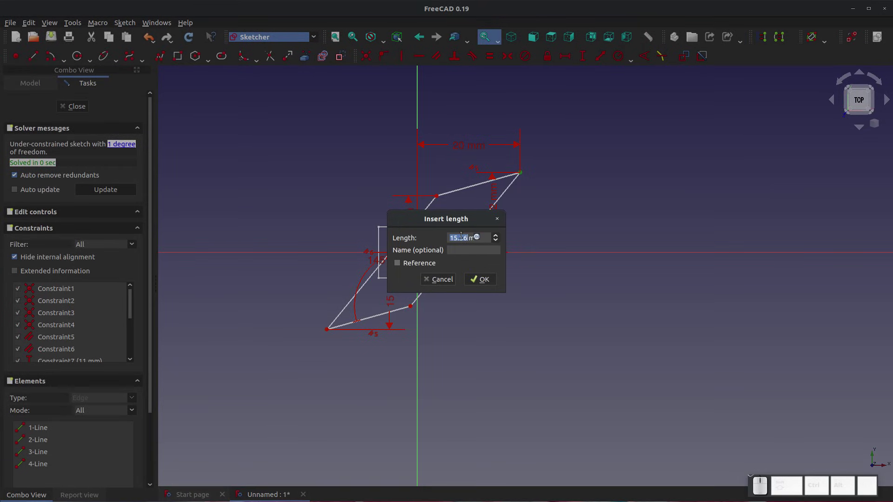
text(15)
key(Return)
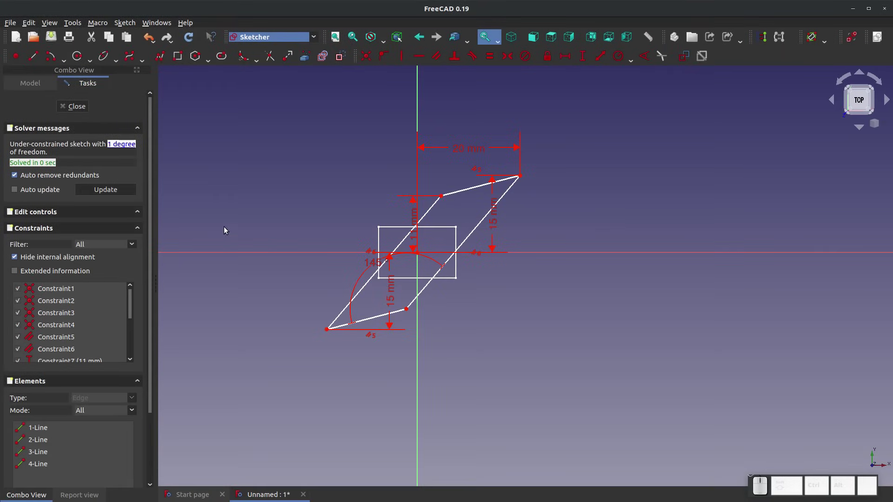
Move the parallelogram's lower-left corner outward, constrain its horizontal distance from the origin to -20 mm, and close the sketch
mouse_move(328, 331)
mouse_down()
mouse_move(260, 329)
mouse_move(363, 333)
mouse_move(257, 317)
mouse_move(371, 313)
mouse_move(255, 313)
mouse_move(339, 313)
mouse_move(309, 313)
mouse_up()
click(310, 329)
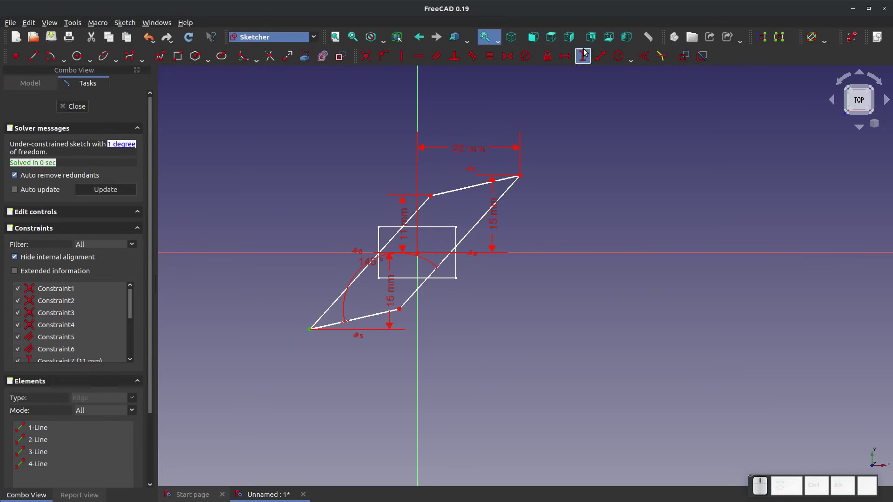
click(565, 56)
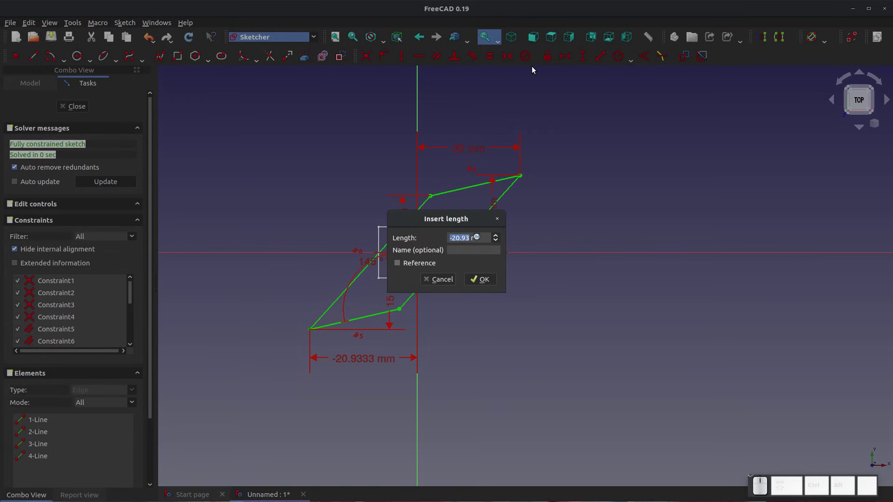
text(-20)
key(Return)
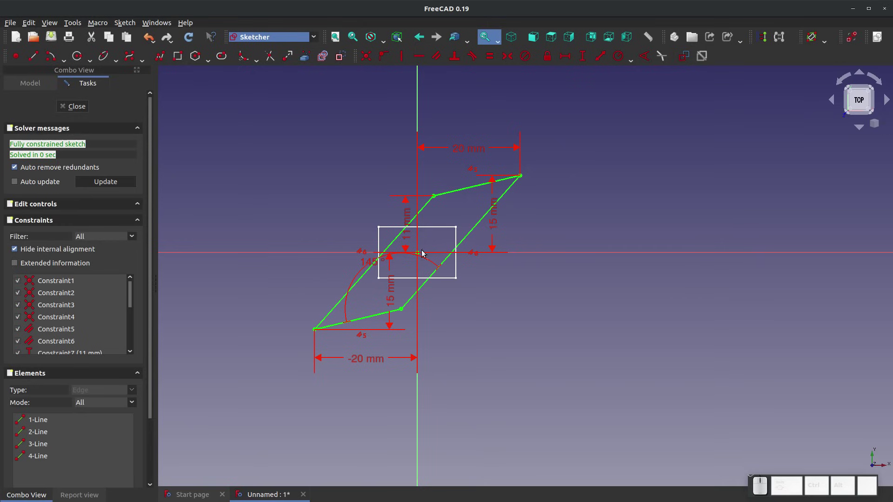
click(409, 357)
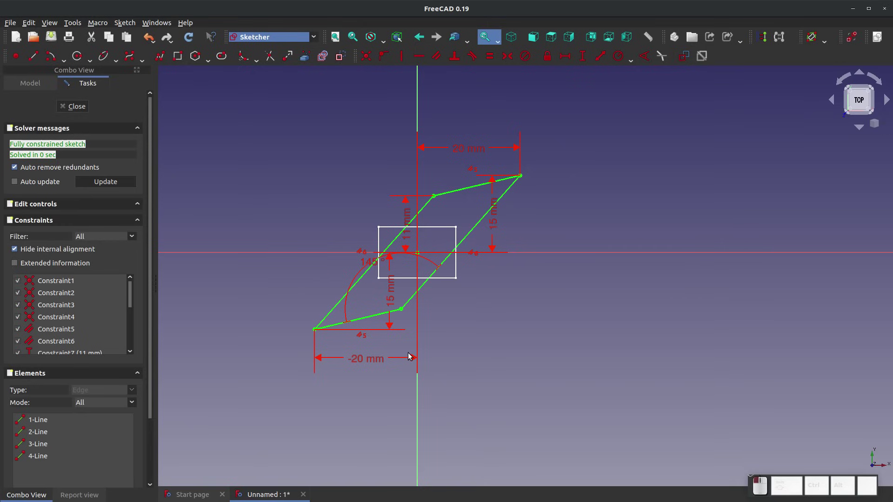
click(73, 106)
click(461, 311)
mouse_move(461, 311)
mouse_down()
mouse_move(423, 356)
mouse_move(454, 381)
mouse_move(484, 297)
mouse_move(651, 281)
mouse_move(528, 341)
mouse_move(336, 183)
mouse_move(405, 247)
mouse_move(529, 198)
mouse_up()
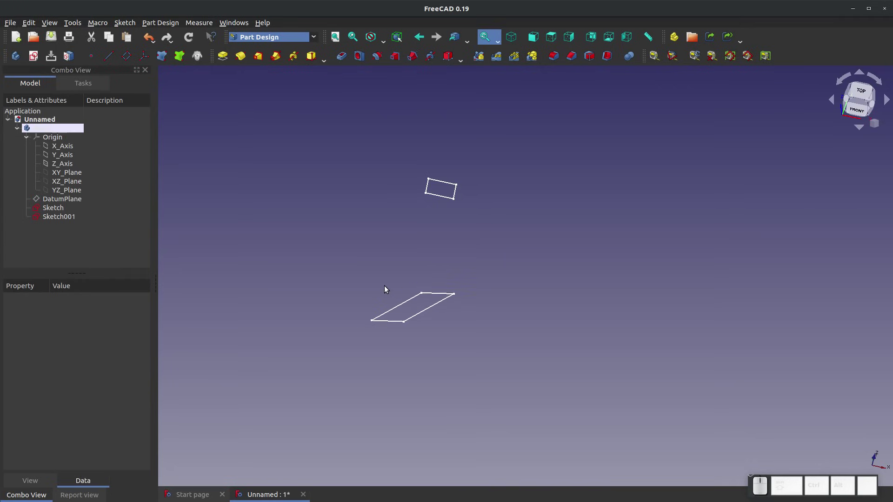
click(446, 198)
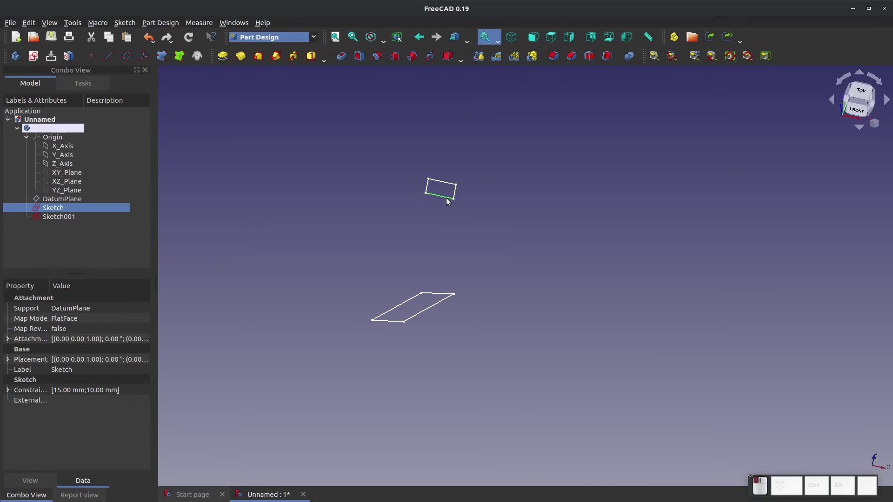
click(435, 305)
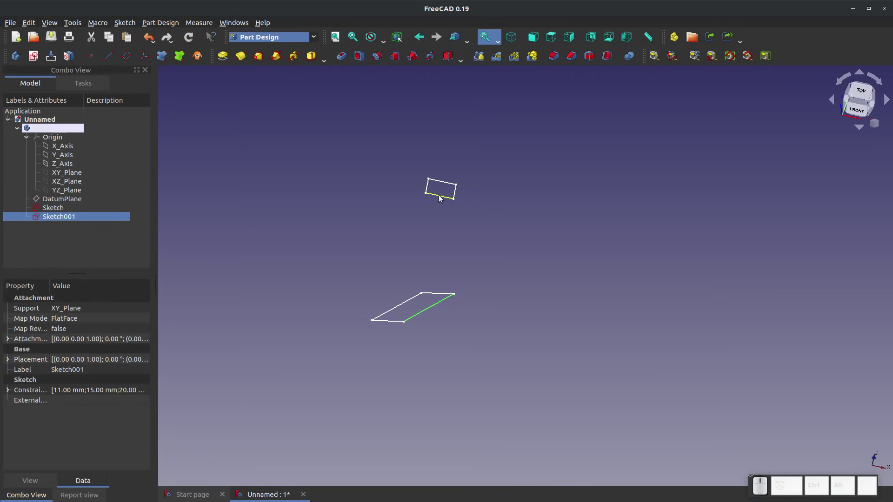
click(441, 219)
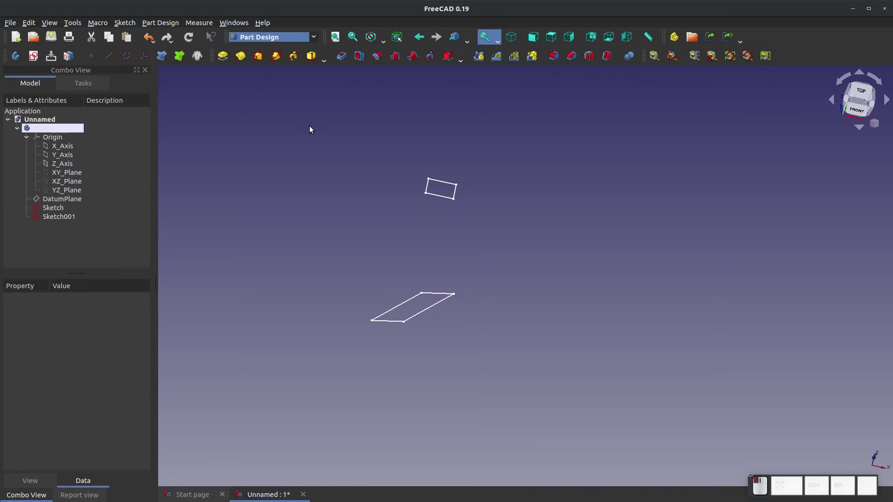
click(257, 58)
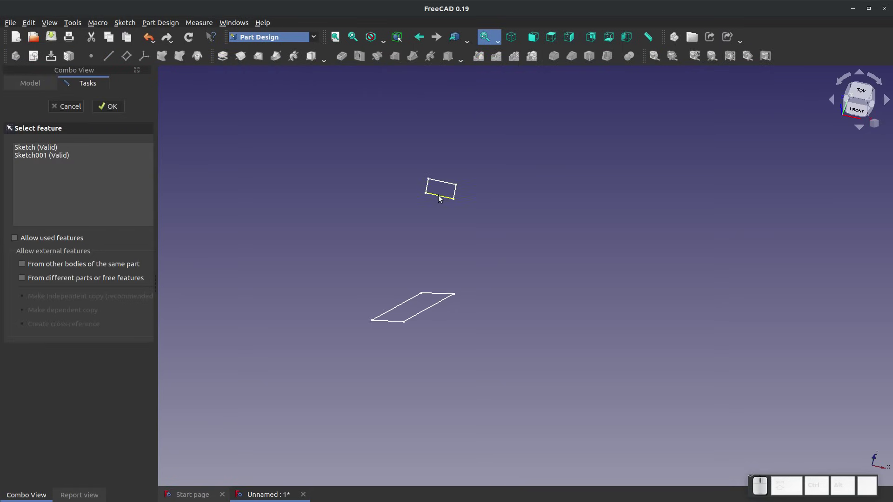
click(438, 198)
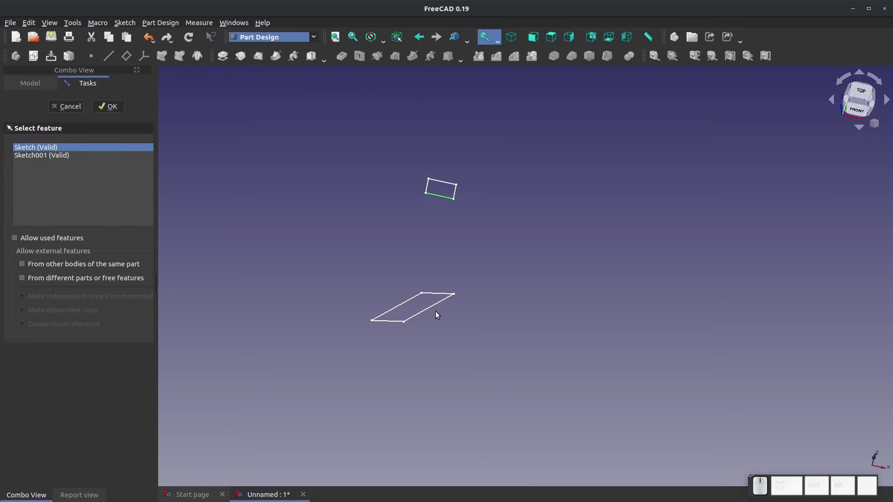
click(423, 312)
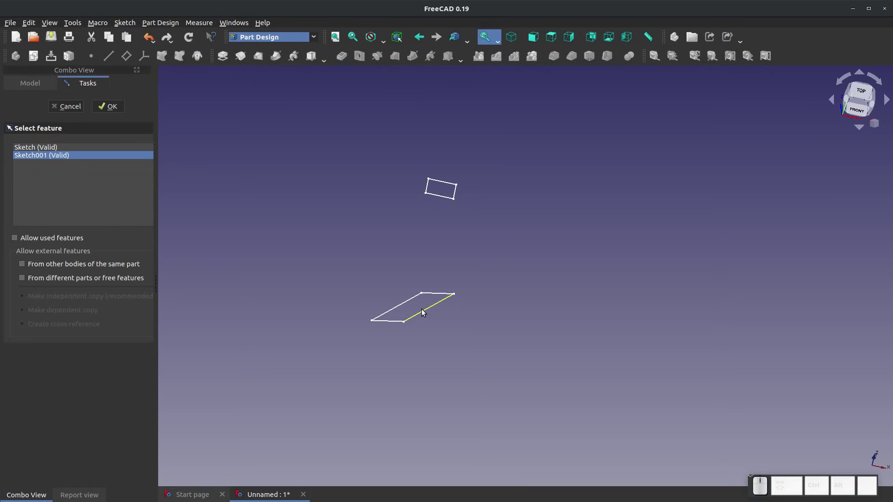
click(46, 147)
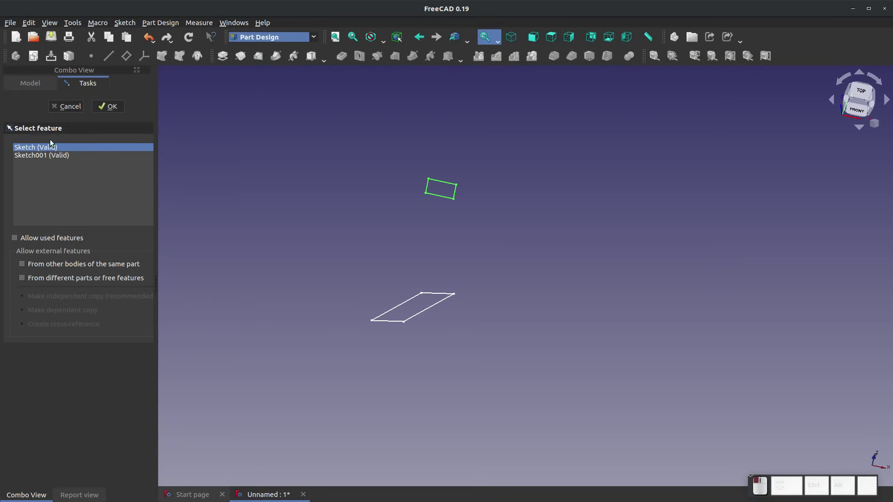
click(69, 107)
Create an additive loft with the rectangle sketch as the profile and the parallelogram sketch as the added section
click(259, 56)
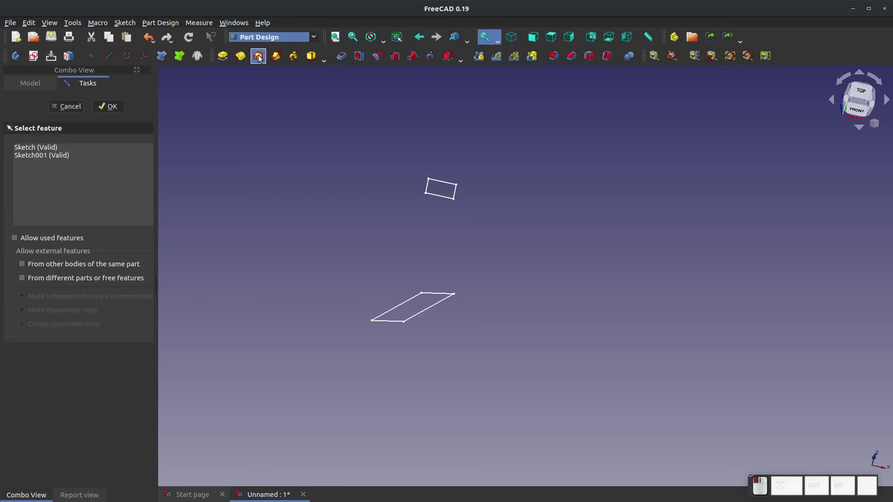
click(55, 147)
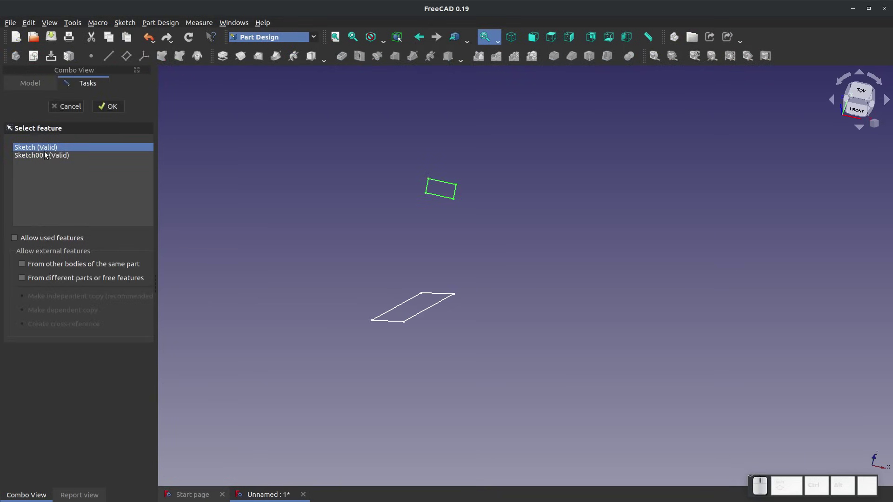
click(111, 106)
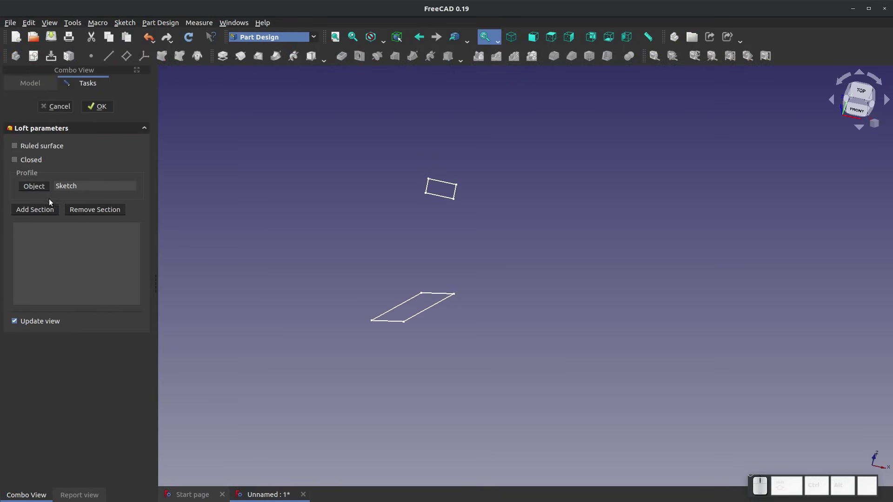
click(20, 213)
click(399, 304)
middle_drag(412, 354, 396, 340)
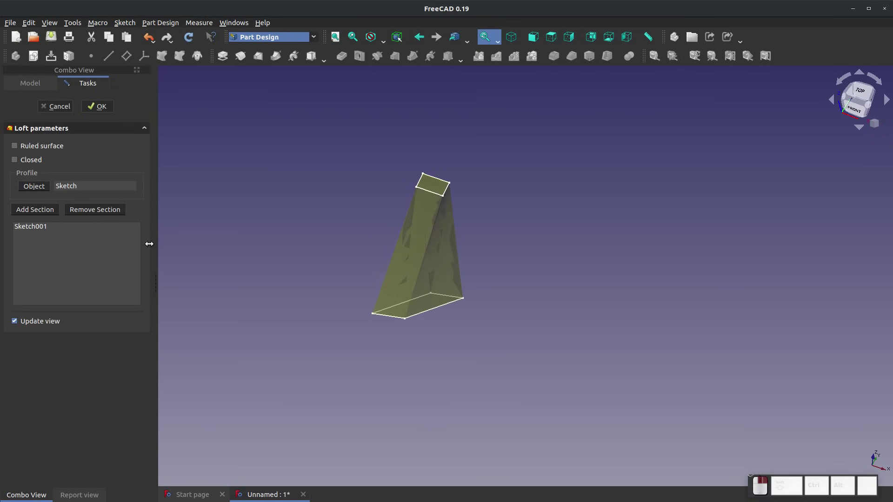
click(100, 107)
Delete the additive loft and make the rectangle and parallelogram sketches visible again
scroll(431, 239, up, 3)
middle_drag(407, 285, 271, 350)
scroll(236, 334, down, 3)
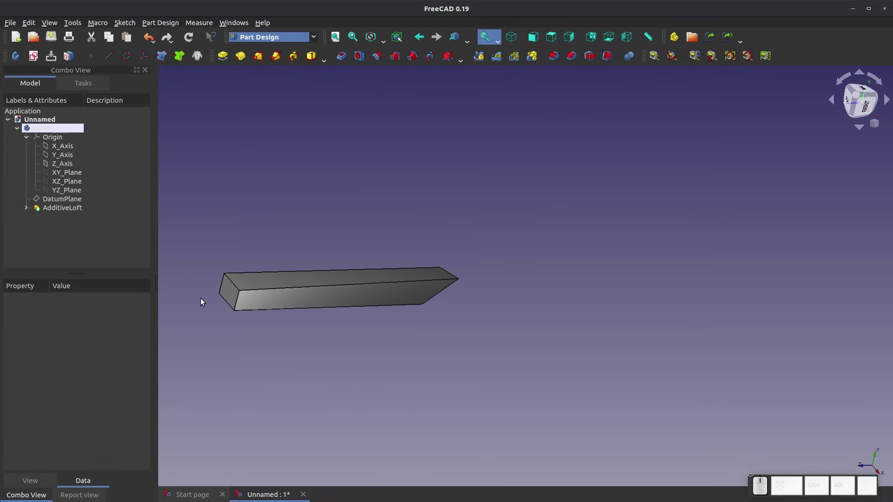
click(100, 208)
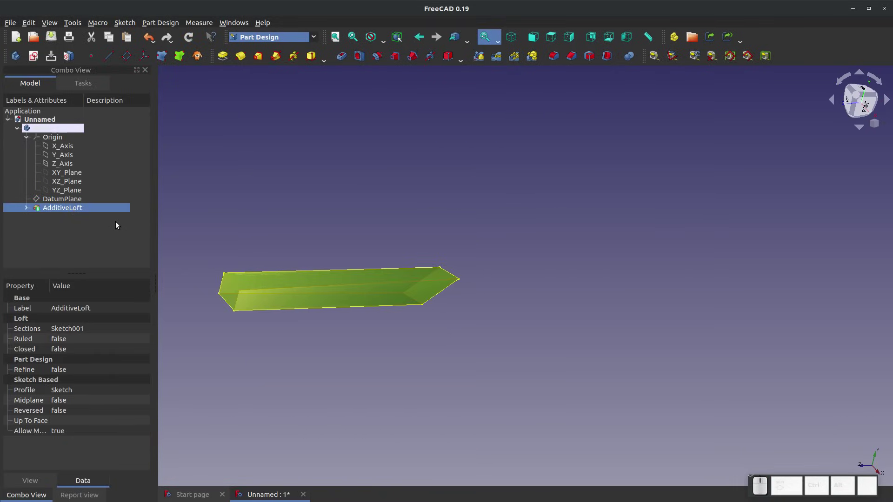
key(Delete)
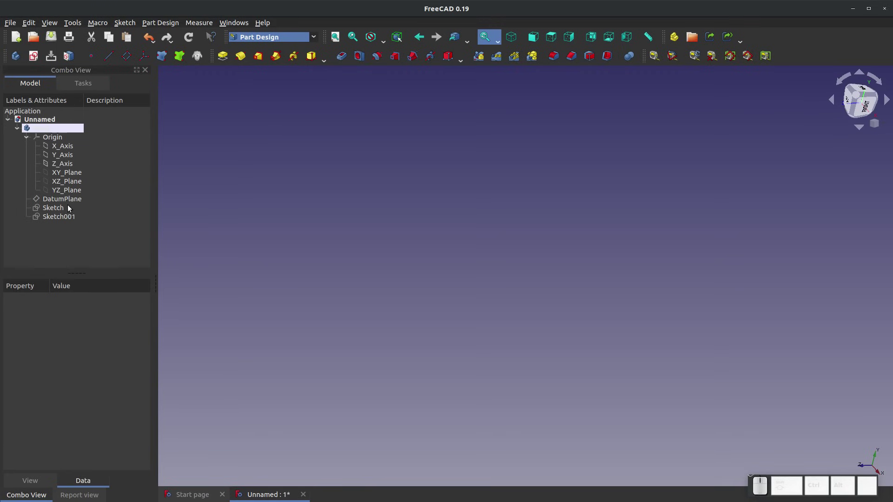
click(50, 206)
click(61, 216)
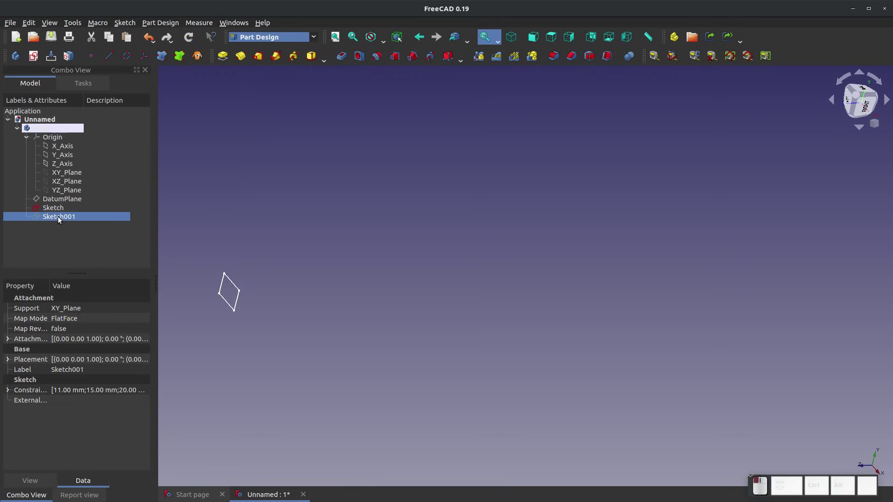
click(428, 281)
mouse_move(428, 281)
middle_down()
mouse_move(447, 361)
mouse_move(481, 283)
mouse_move(479, 315)
middle_up()
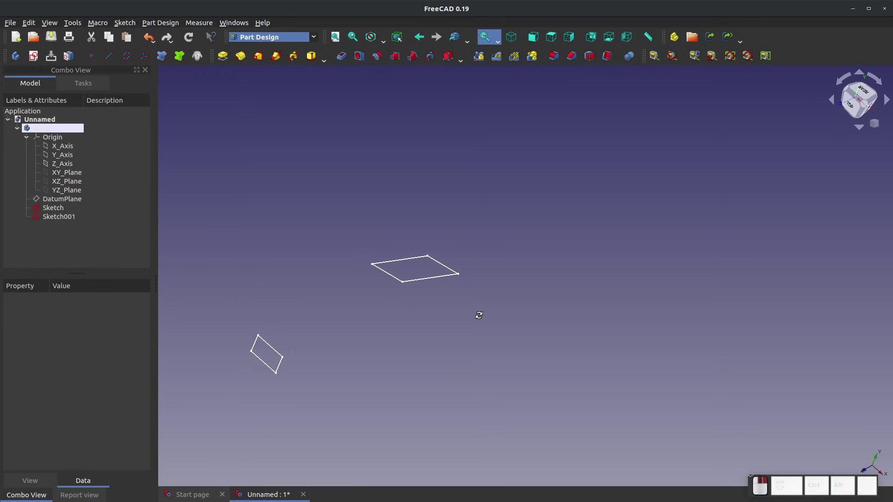
Create a datum plane attached to the XY plane with a 42 mm offset in the z-direction
click(66, 173)
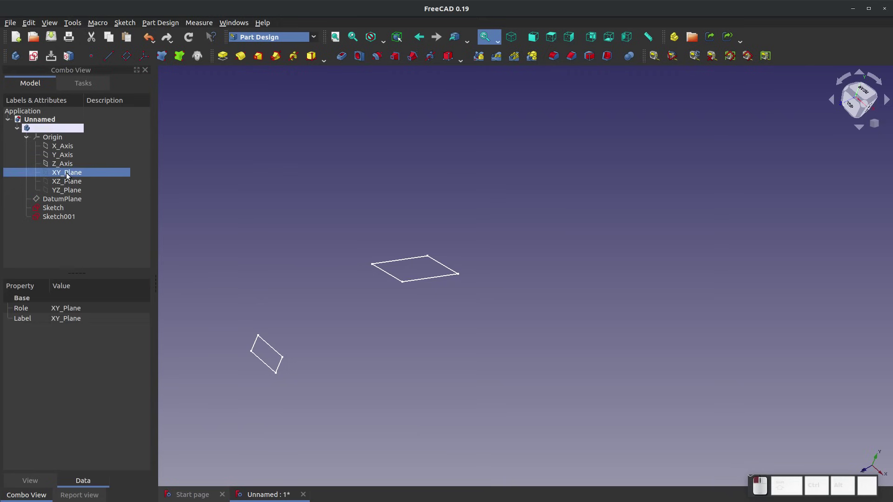
click(126, 56)
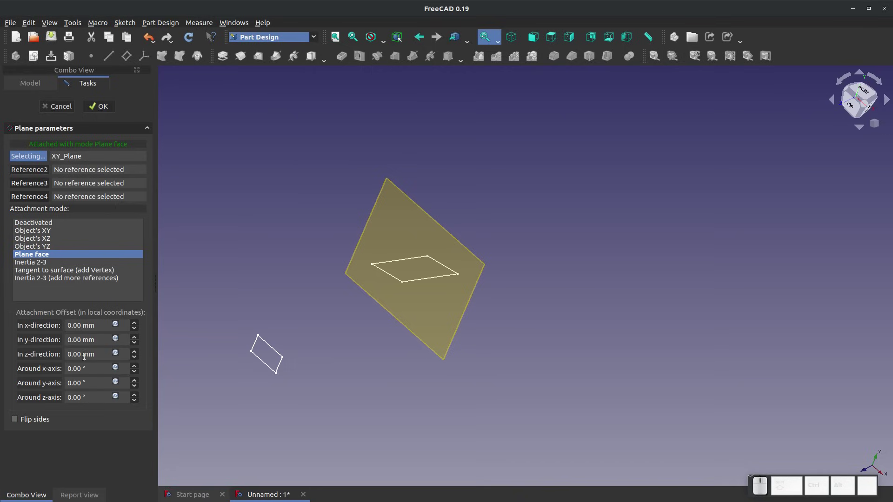
click(106, 351)
text(25)
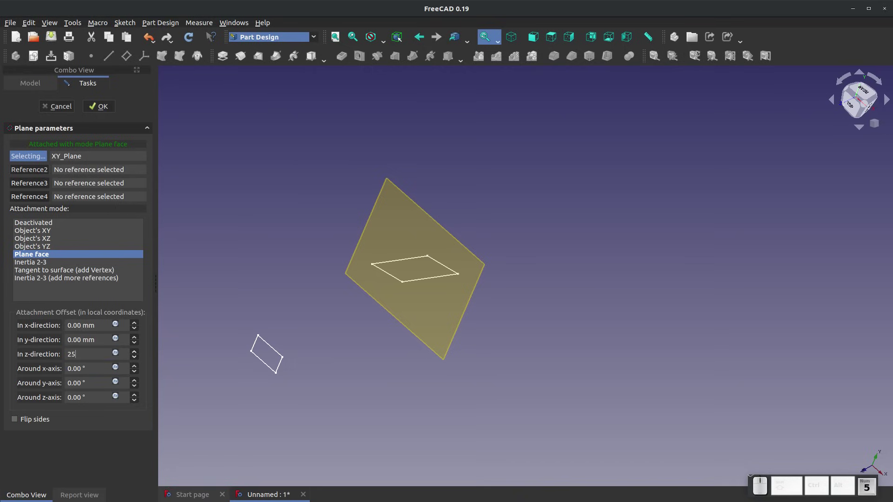
drag(309, 261, 347, 373)
click(134, 351)
drag(134, 356, 134, 355)
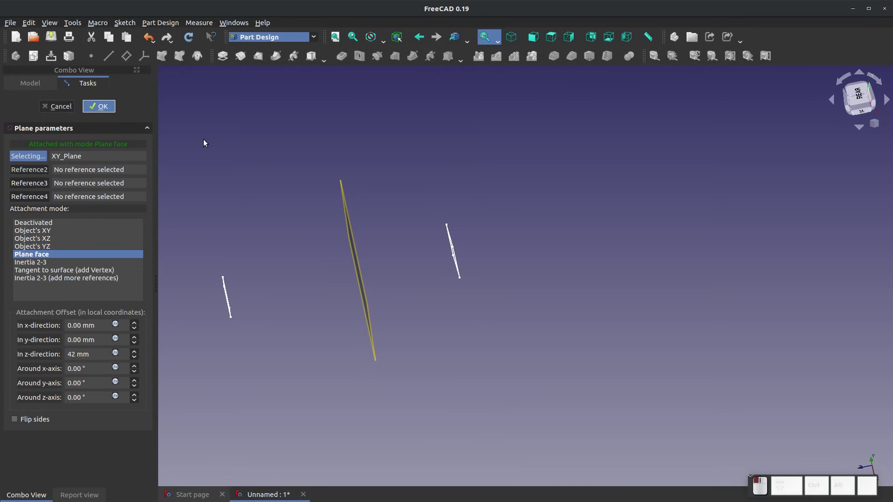
key(Return)
Start a new sketch on the datum plane between the two profiles and bring the model document back into view
drag(263, 320, 335, 295)
click(308, 298)
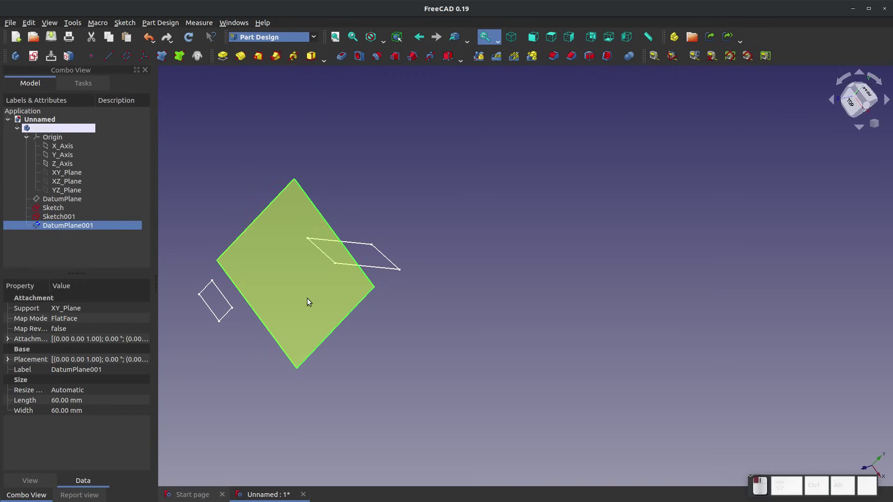
click(32, 57)
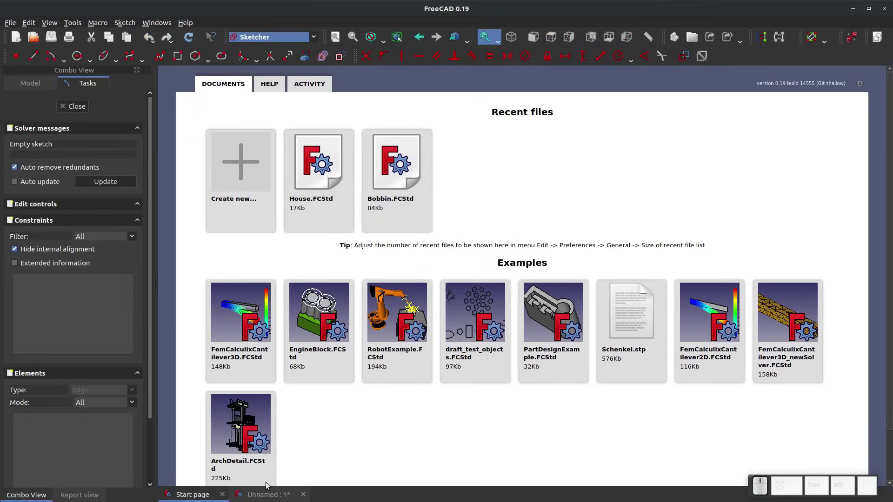
click(268, 494)
scroll(369, 428, up, 5)
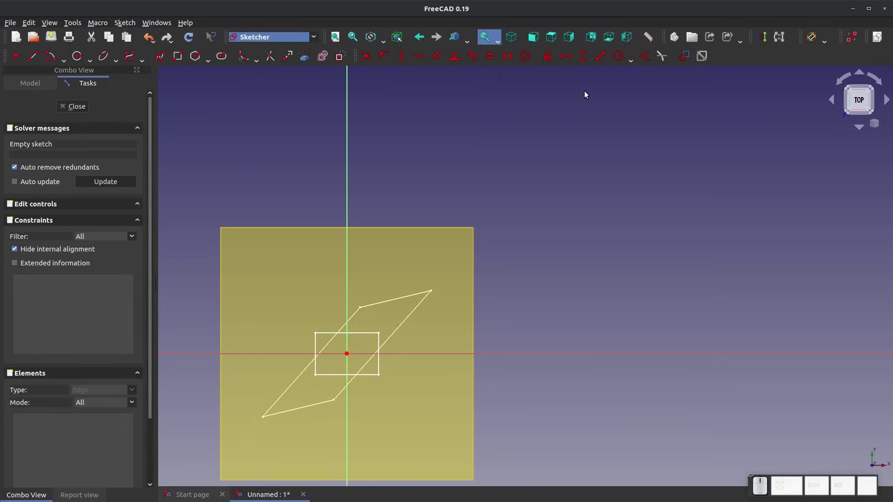
scroll(584, 94, down, 1)
scroll(412, 283, up, 3)
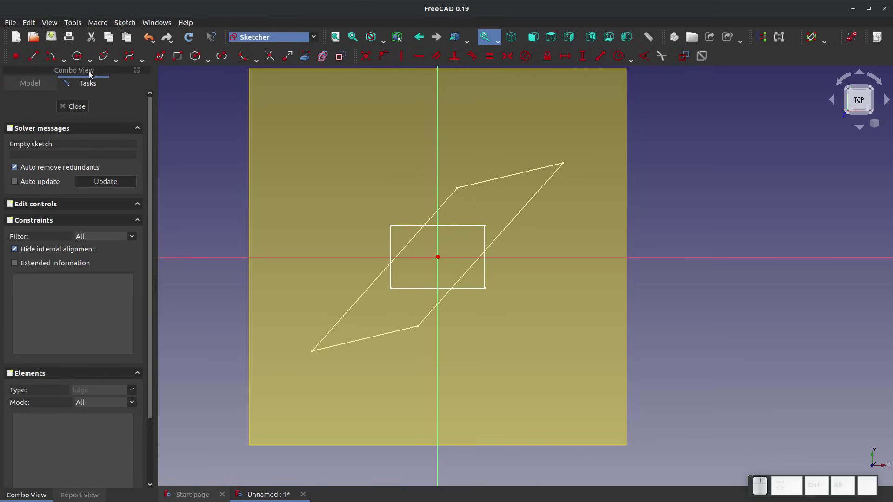
Draw a circle centred on the origin around both existing profiles and constrain its radius to 27 mm
click(76, 57)
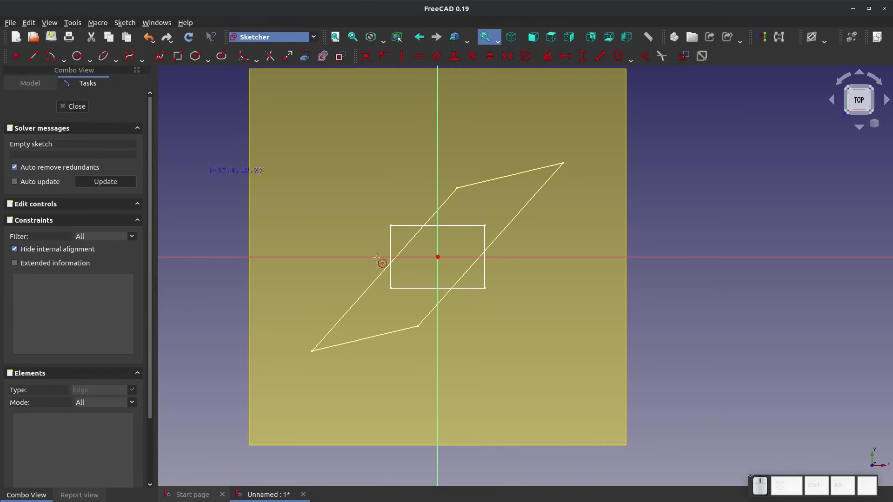
click(438, 258)
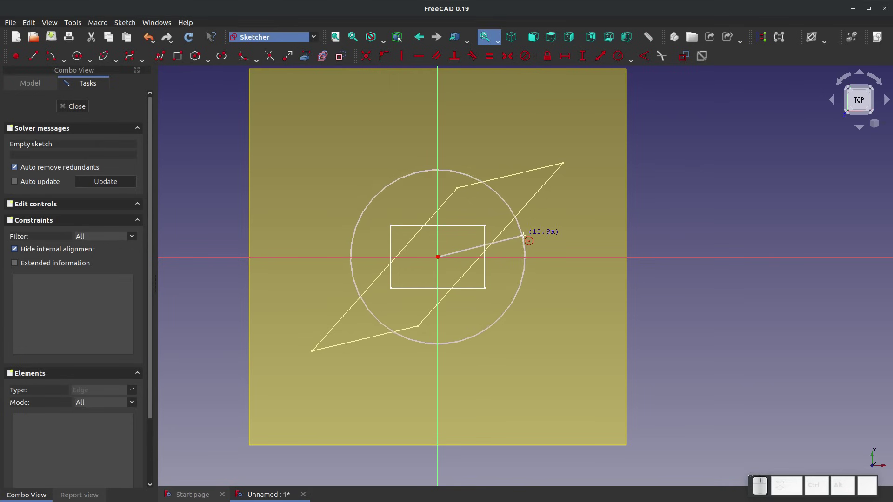
click(601, 203)
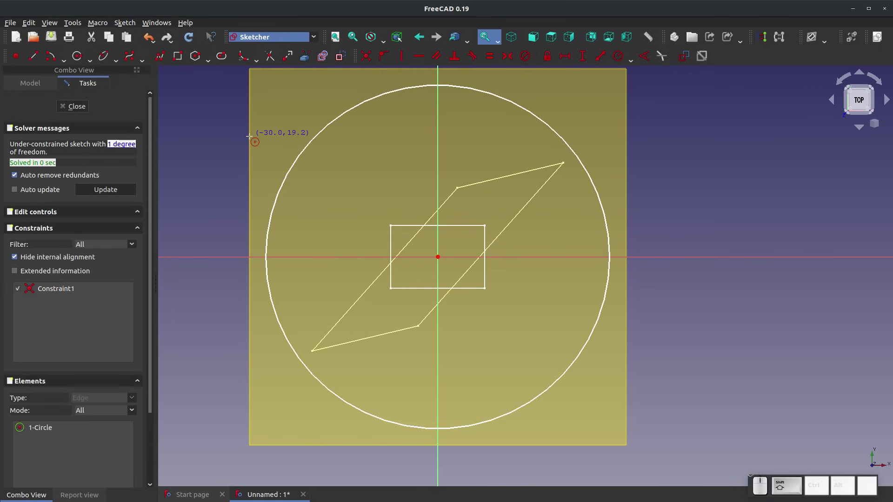
key(shift+r)
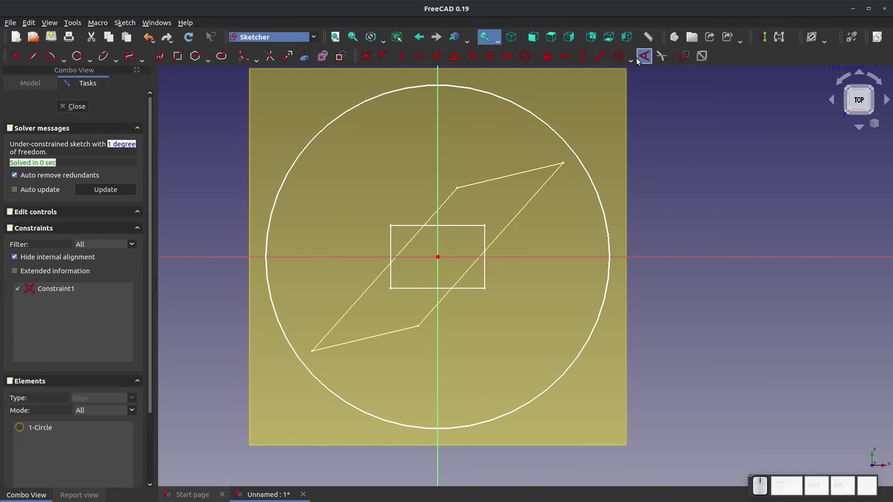
click(563, 140)
text(27)
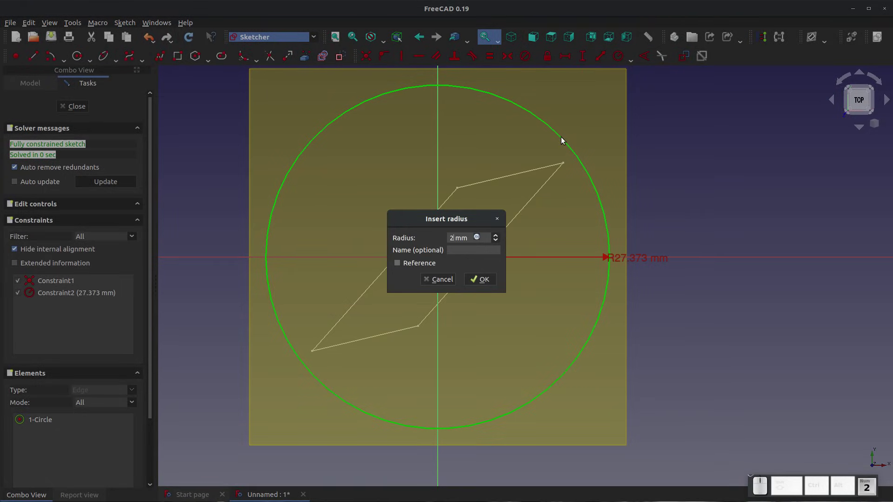
key(Return)
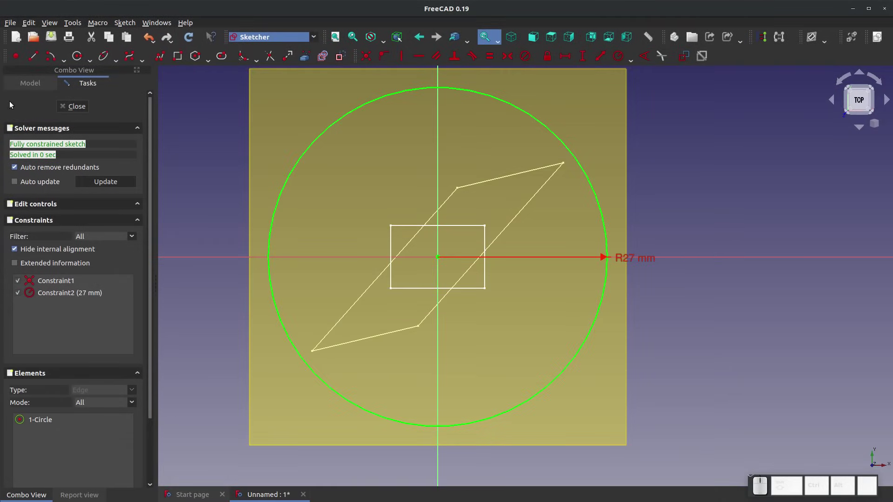
Finish the circle sketch and hide the datum plane it lies on
click(76, 107)
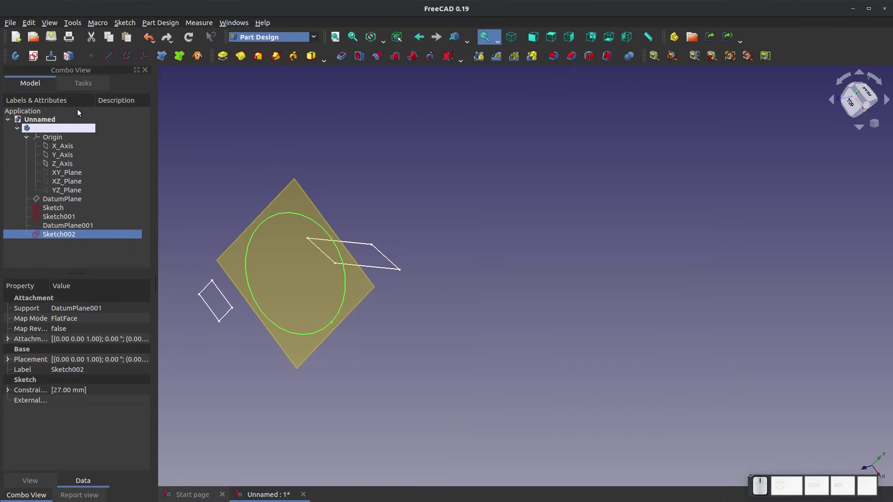
click(322, 184)
click(289, 197)
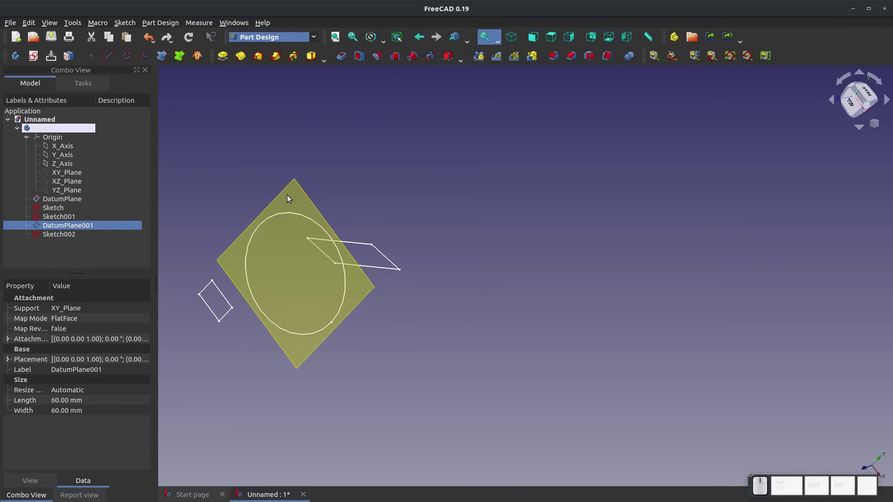
key(space)
scroll(259, 256, up, 3)
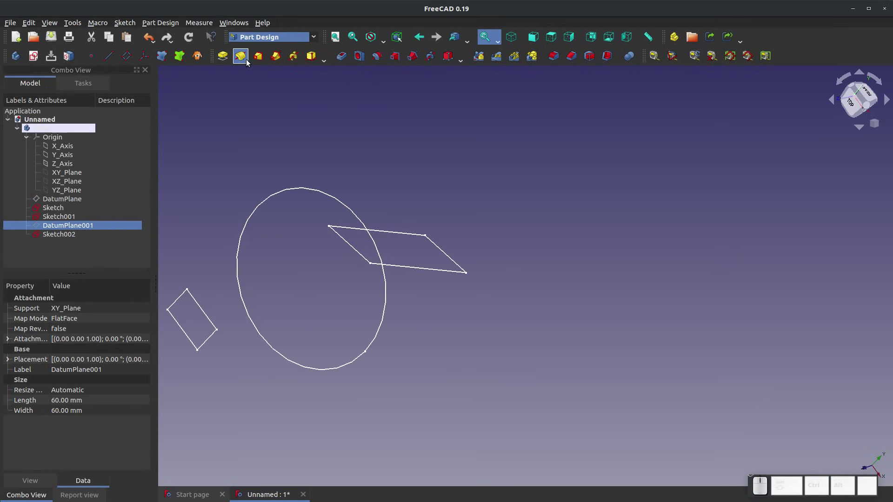
click(259, 56)
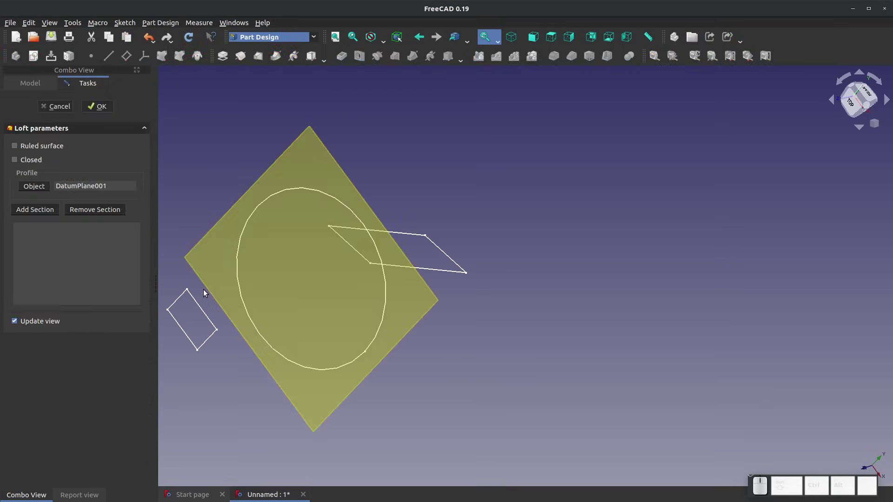
click(55, 106)
click(311, 179)
key(space)
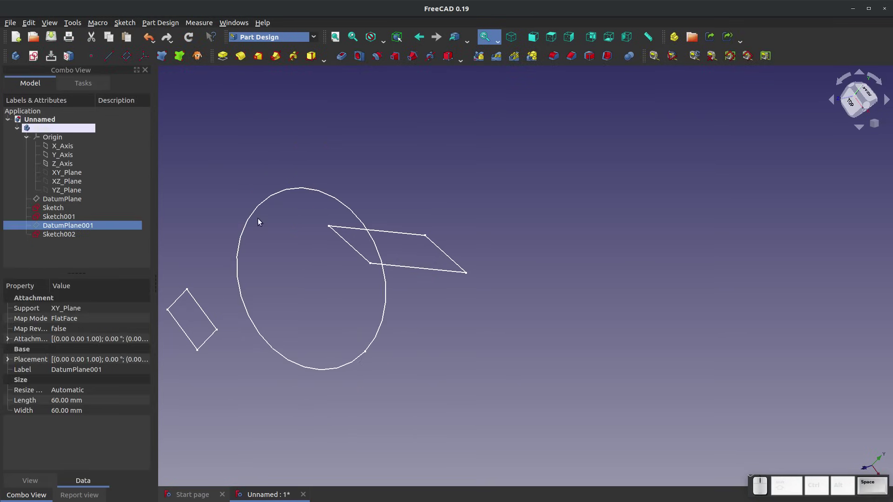
click(186, 260)
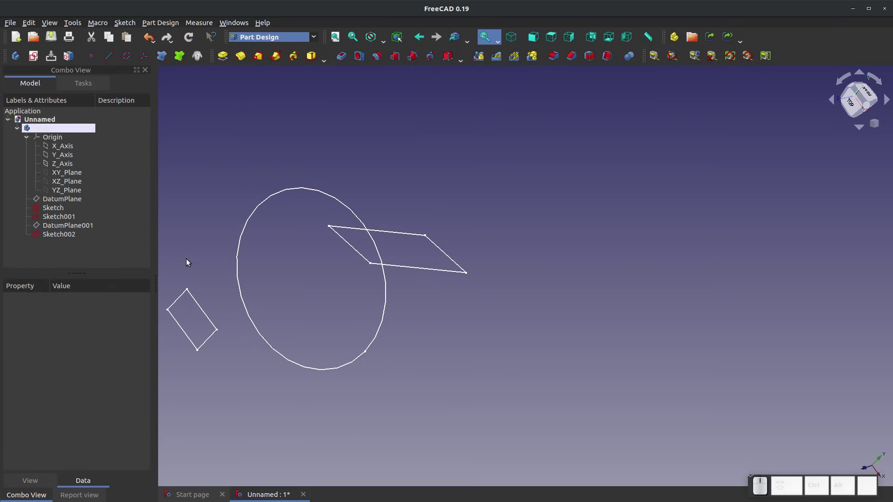
Create an additive loft from the rectangle profile, adding the circle and the parallelogram as sections in that order
click(185, 294)
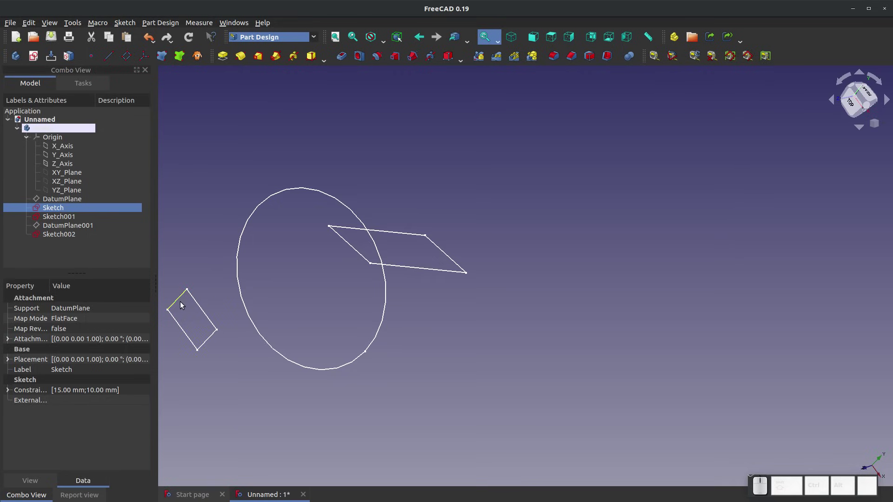
click(245, 57)
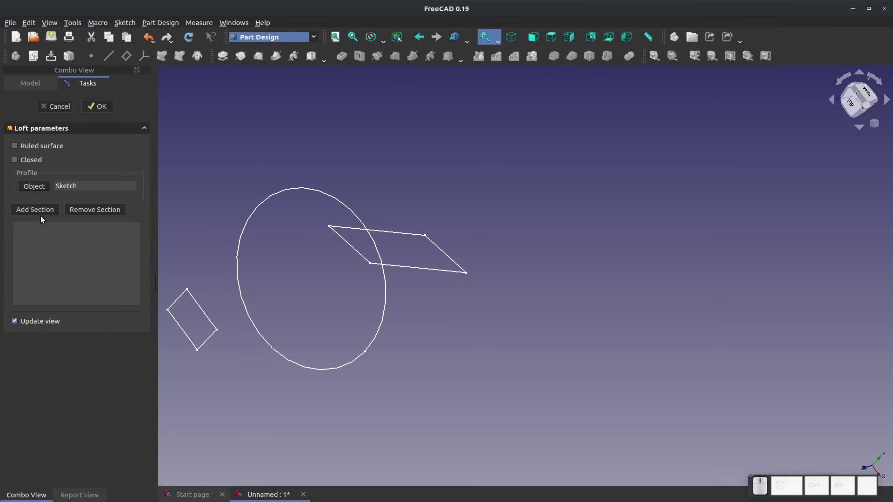
click(43, 210)
click(287, 192)
click(51, 209)
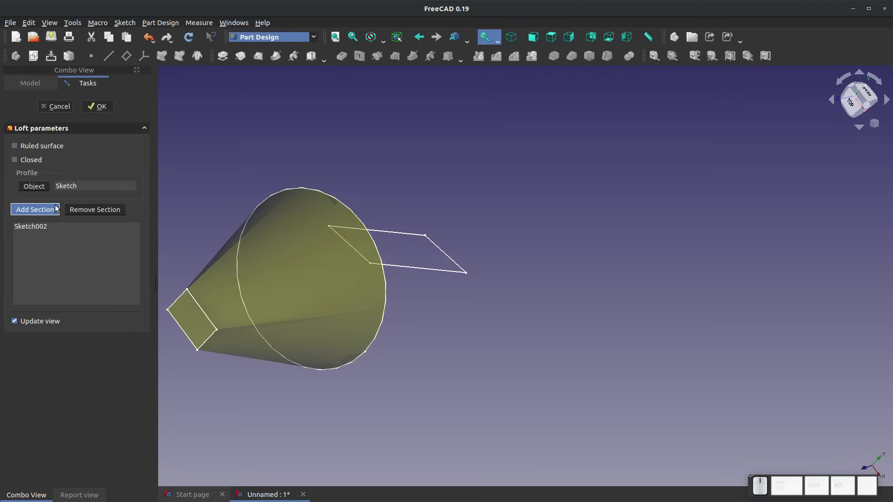
click(403, 232)
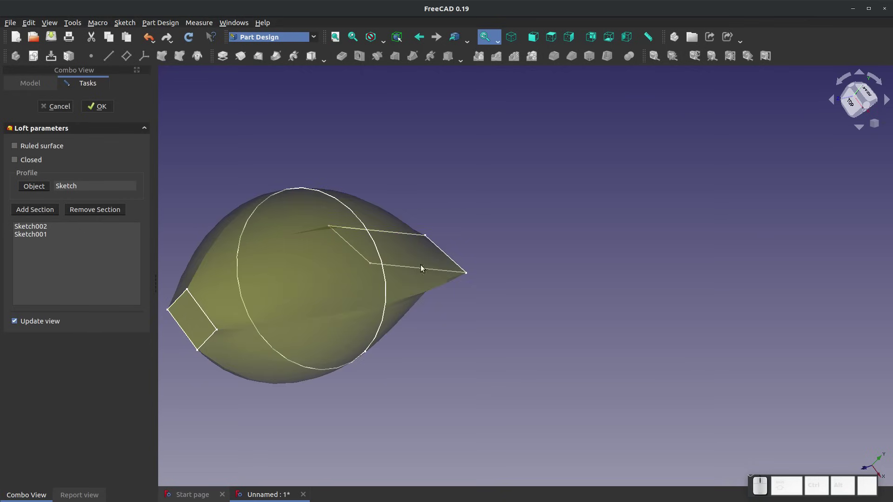
middle_drag(470, 421, 499, 408)
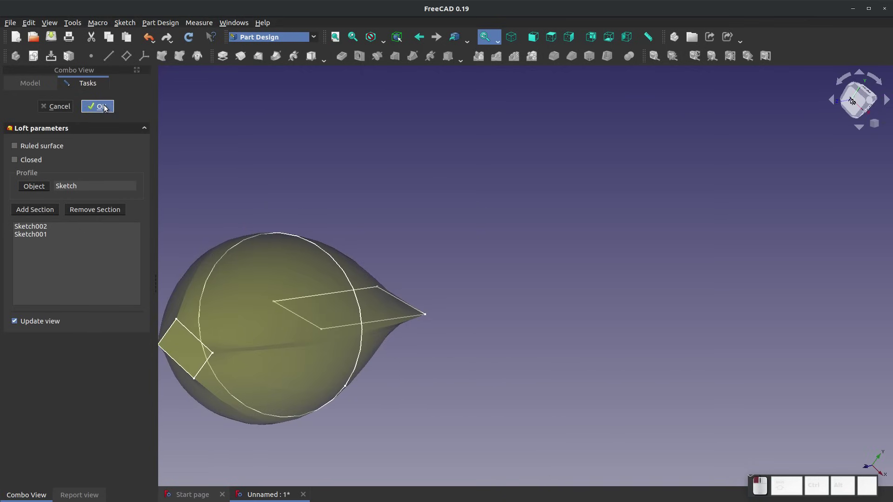
click(98, 106)
Examine how the lofted faces and edges run from the rectangle's corners to the parallelogram's corners
scroll(443, 189, down, 3)
scroll(251, 321, up, 5)
middle_drag(323, 313, 233, 349)
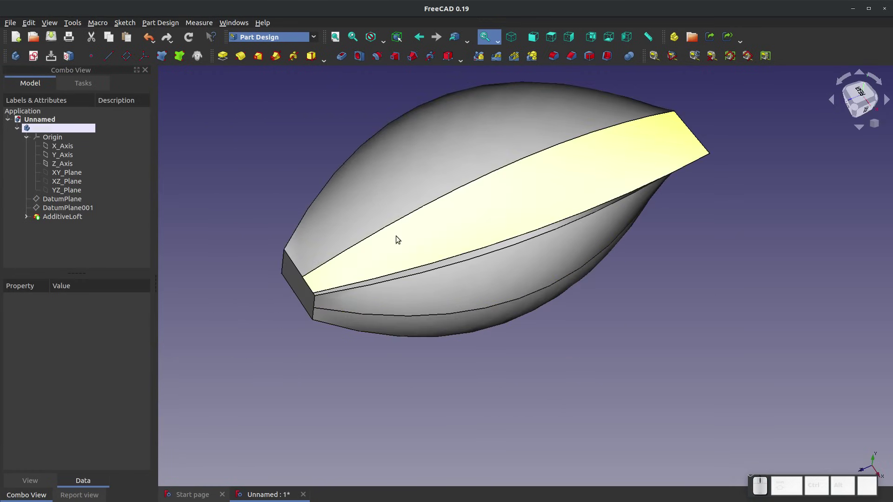
middle_drag(466, 213, 539, 302)
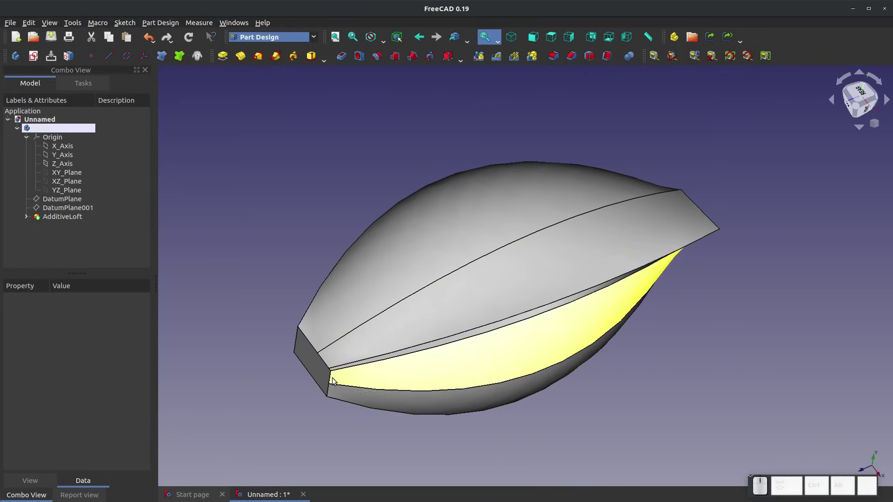
click(391, 310)
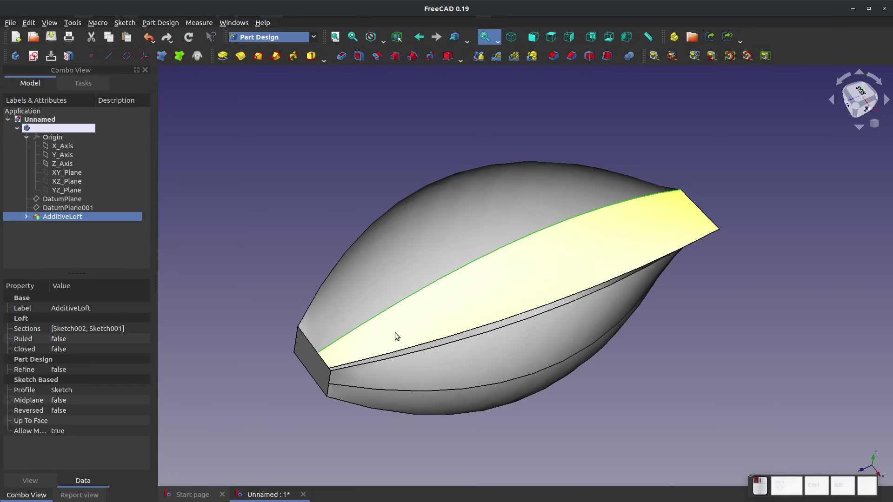
click(401, 353)
click(402, 356)
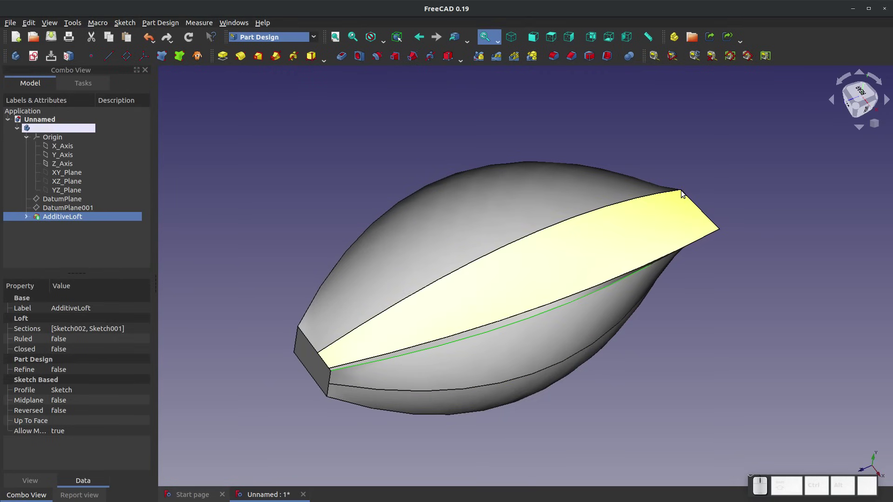
click(681, 191)
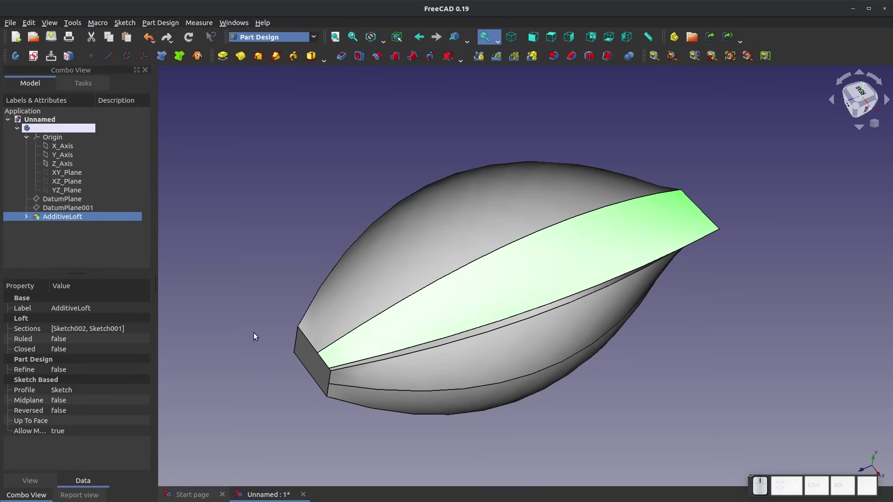
click(221, 269)
Make the rectangle, circle and parallelogram sketches inside the additive loft visible
click(26, 217)
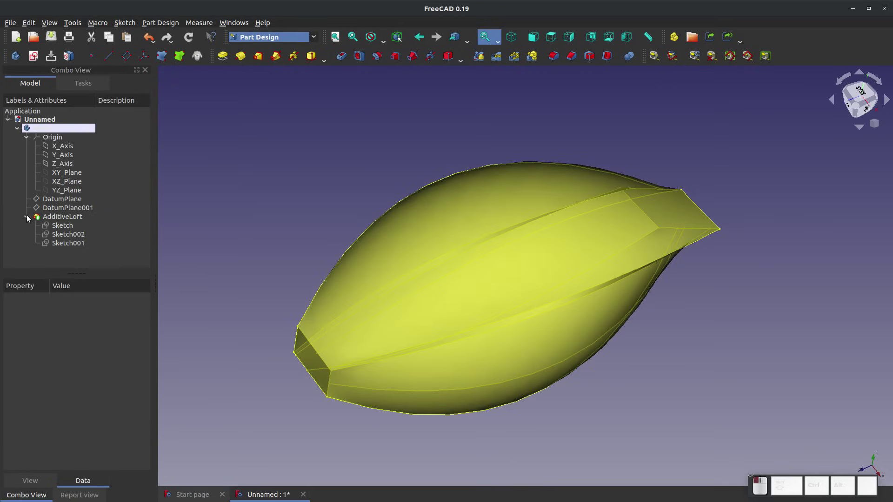
click(59, 227)
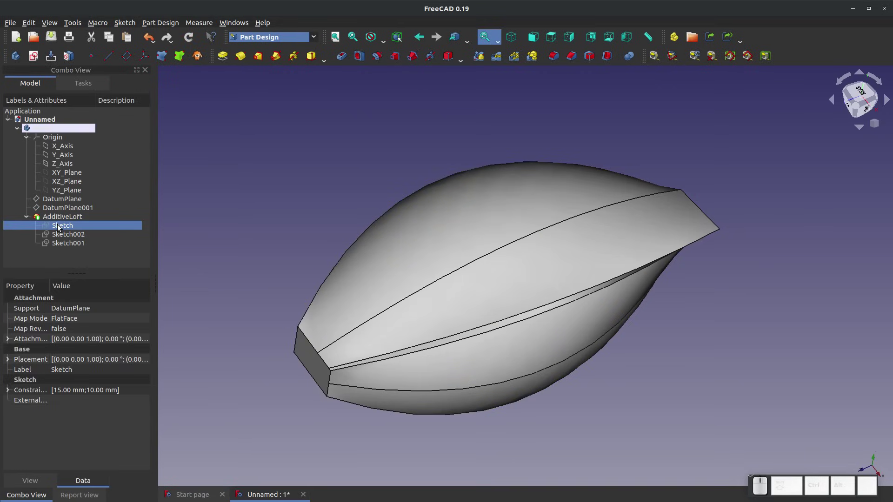
key(space)
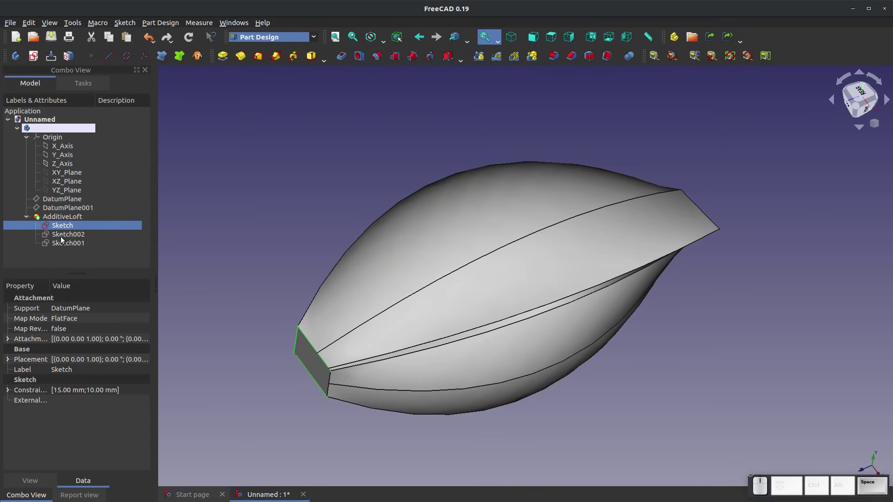
key(Down)
key(space)
key(Down)
key(space)
click(252, 208)
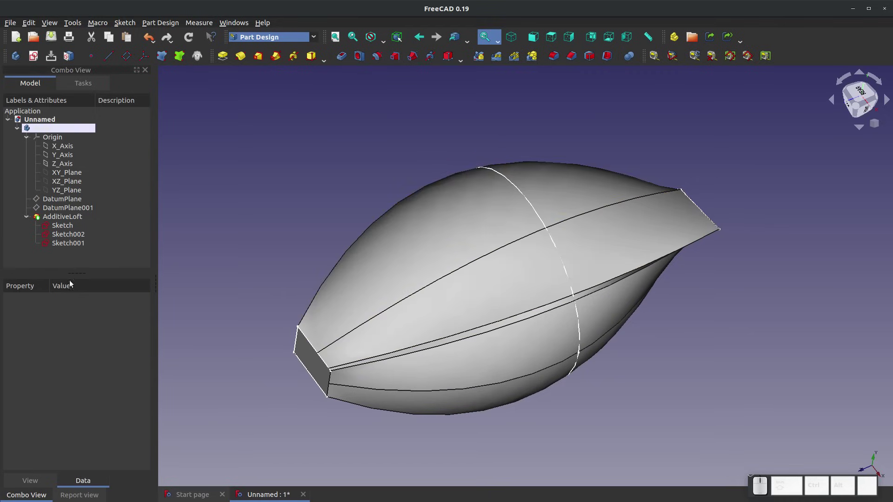
Edit the circle sketch and convert its circle to construction geometry
click(68, 235)
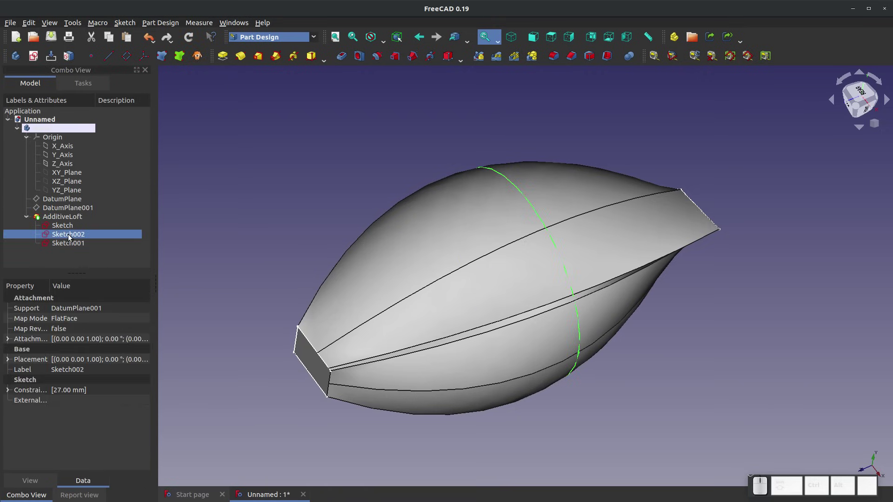
right_click(62, 237)
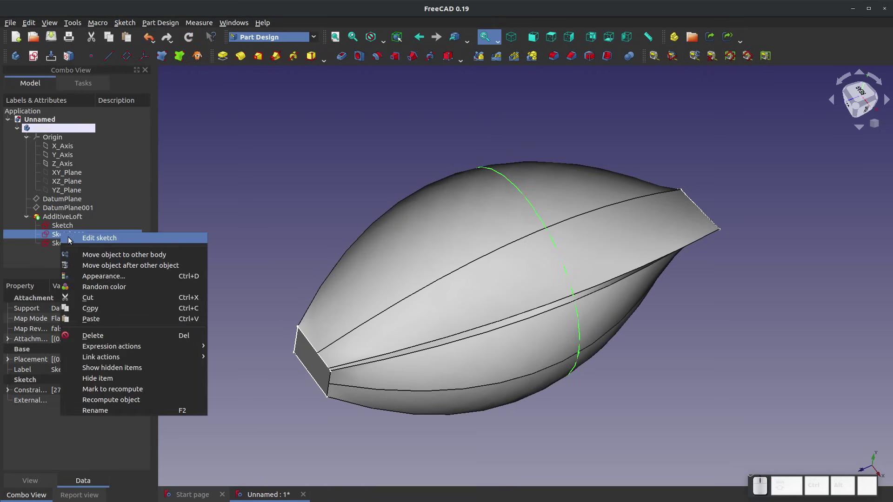
click(94, 239)
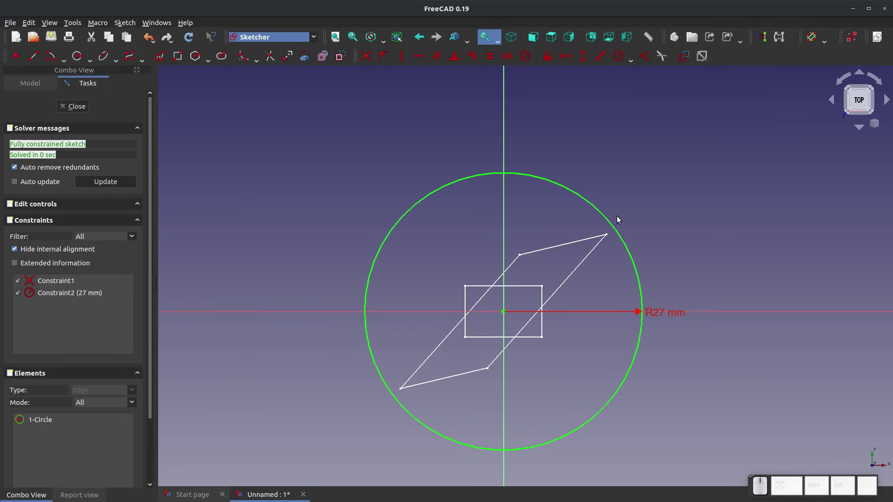
click(584, 201)
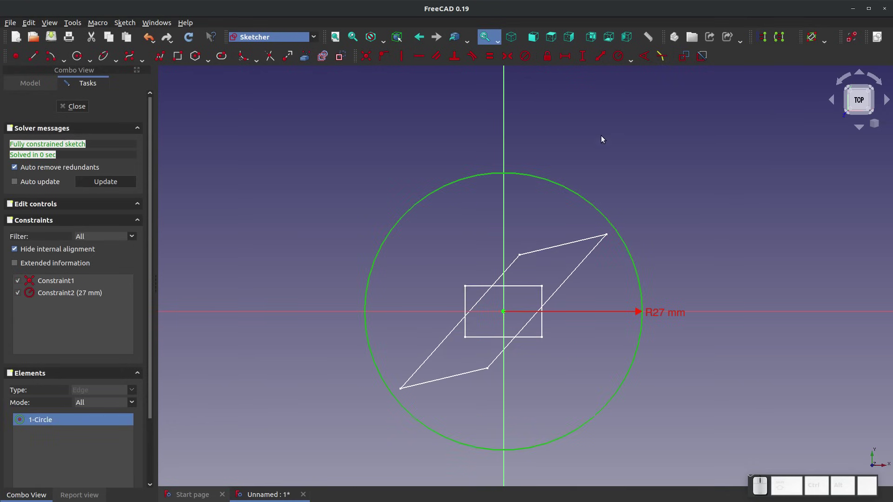
click(384, 157)
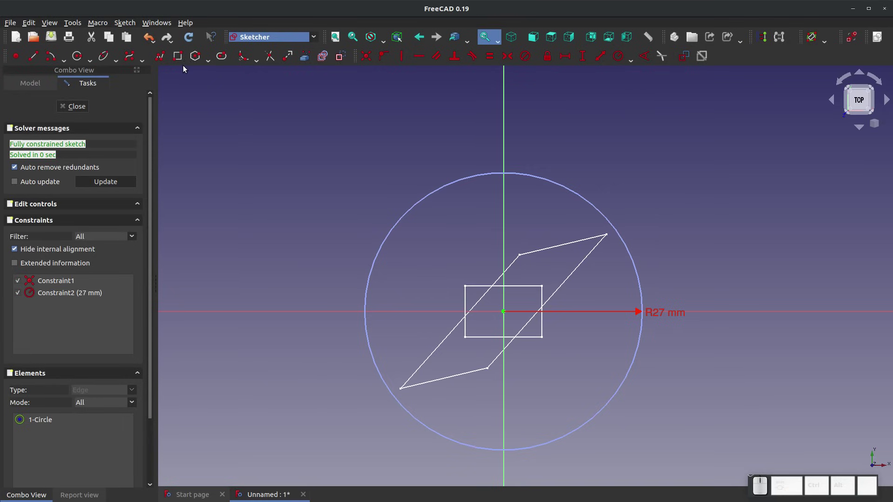
Draw two connected arcs centred on the origin along the upper and right-hand parts of the construction circle
click(49, 57)
click(502, 311)
click(372, 266)
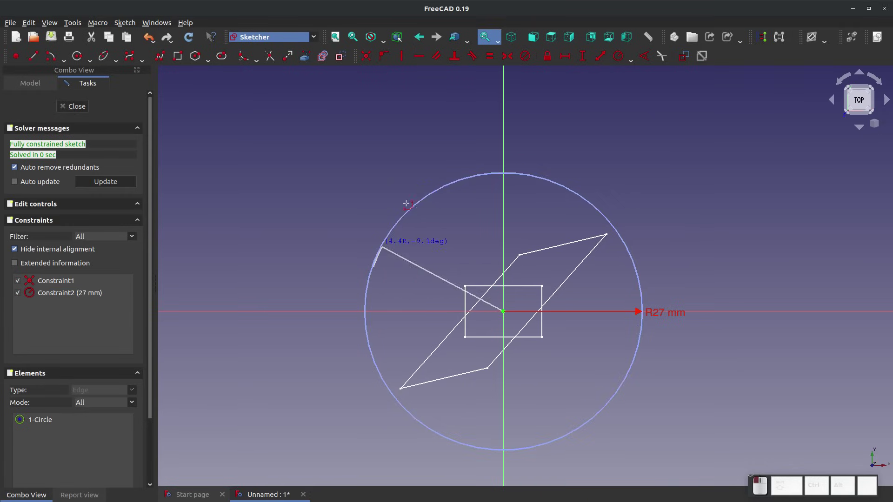
click(646, 239)
click(503, 312)
click(628, 248)
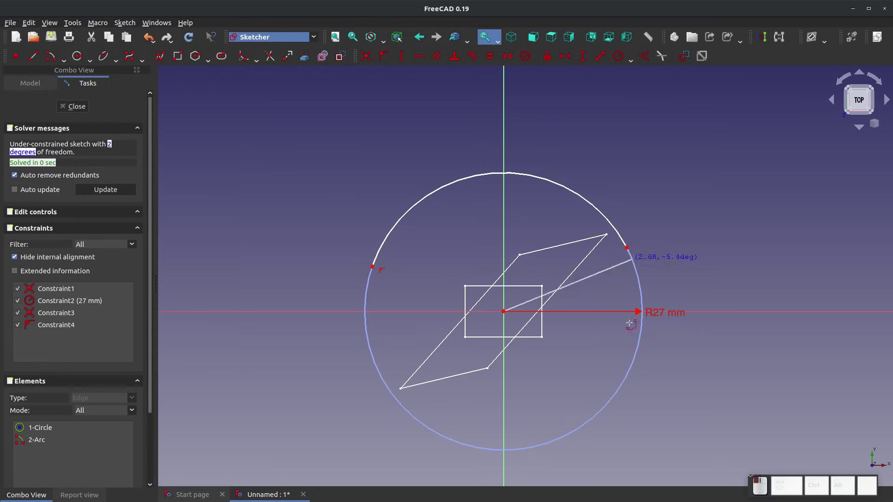
click(590, 421)
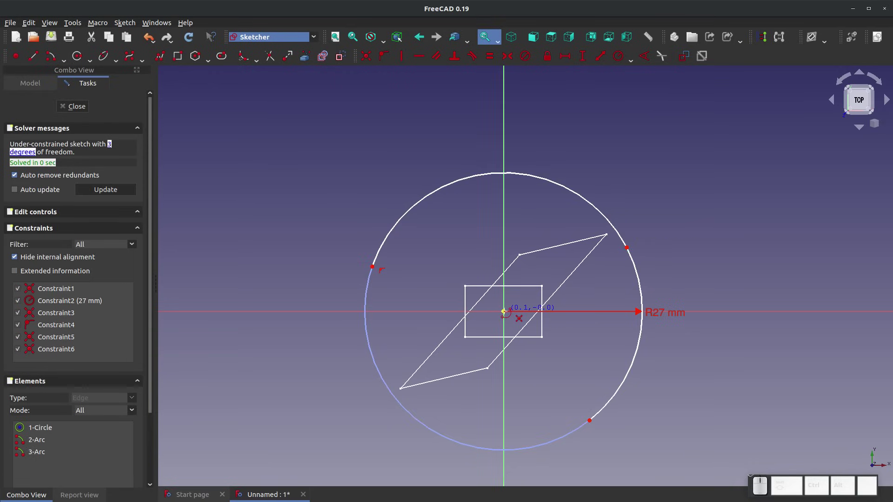
Draw two more origin-centred arcs along the lower and left-hand parts of the construction circle, closing the ring of four arcs
click(504, 312)
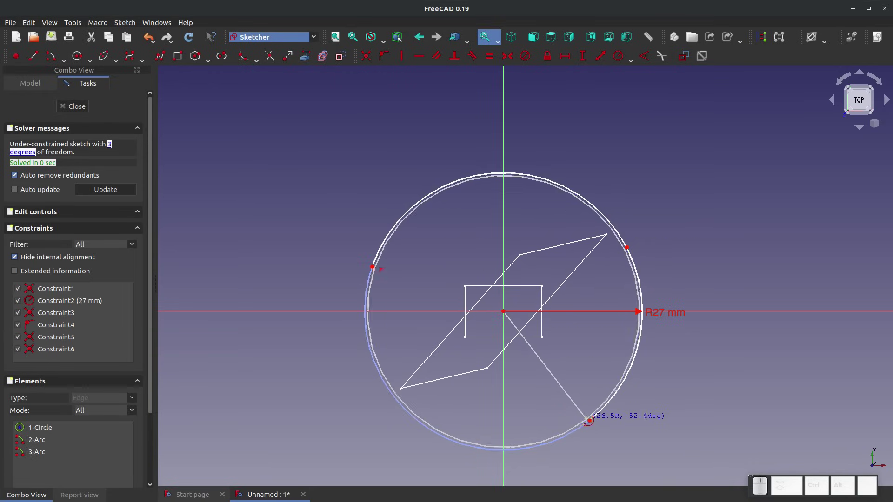
click(372, 267)
click(405, 410)
click(503, 311)
click(406, 406)
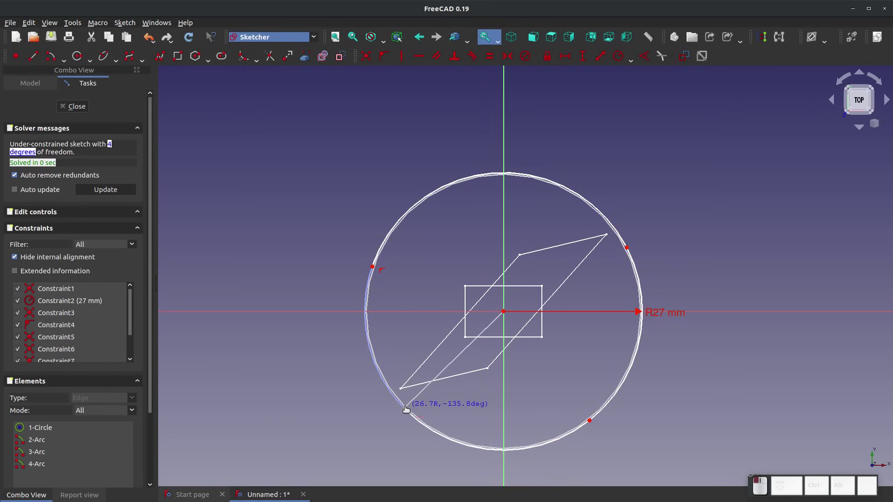
click(372, 267)
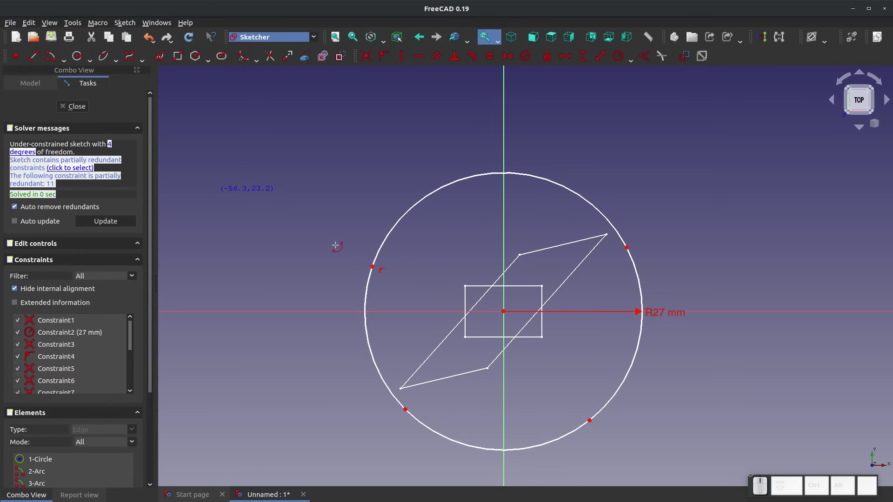
key(Escape)
Constrain the two upper arc endpoints to be horizontally aligned and the two left-hand arc endpoints to be vertically aligned
mouse_move(372, 267)
mouse_down()
mouse_move(405, 208)
mouse_move(370, 263)
mouse_up()
click(376, 261)
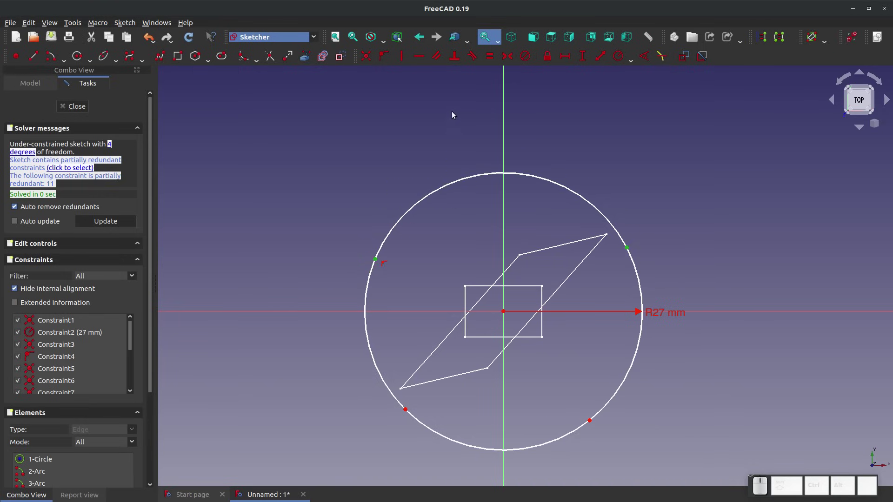
click(419, 56)
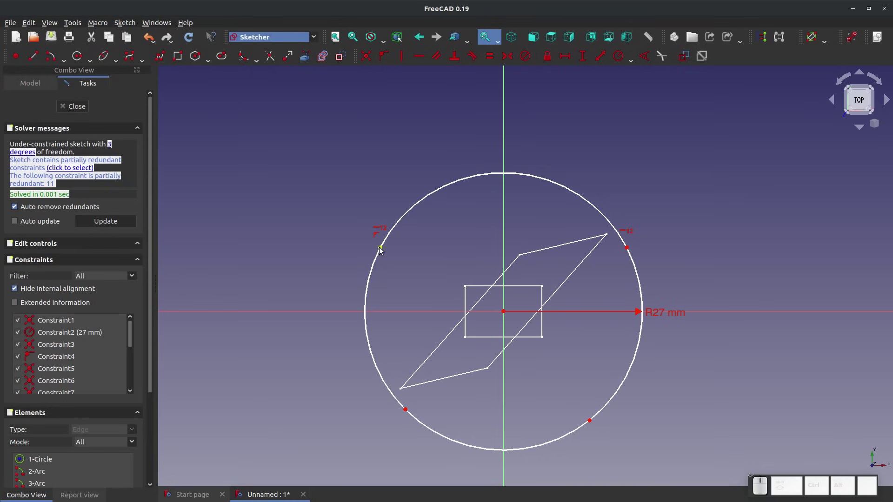
click(406, 410)
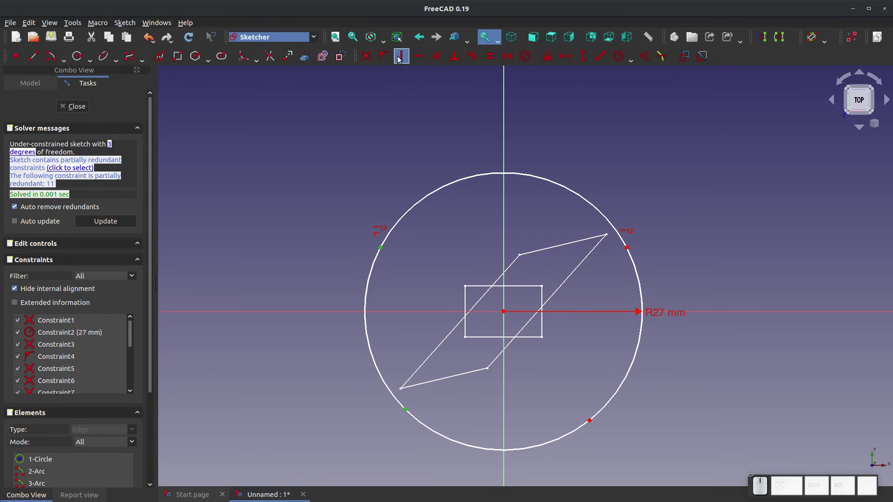
click(401, 56)
click(380, 375)
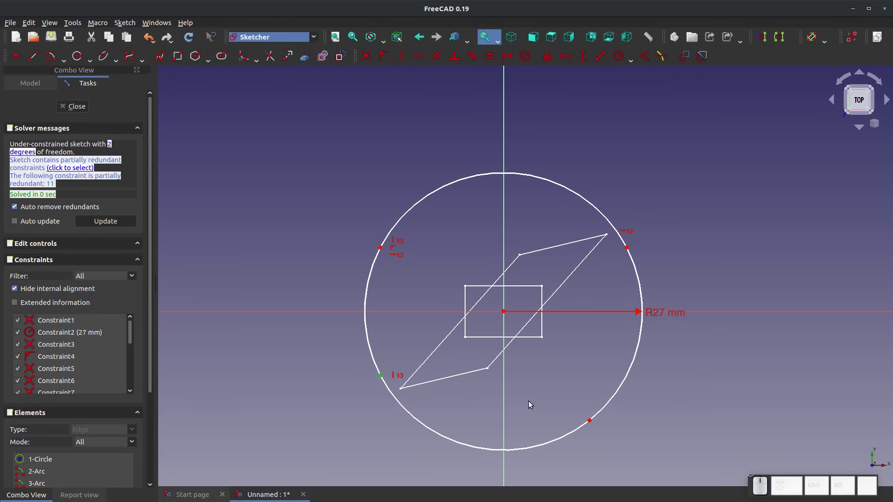
Constrain the lower-right arc endpoint horizontally to the lower-left one, and move the upper-left endpoint along the circle to test the remaining freedom
drag(590, 420, 590, 420)
click(418, 59)
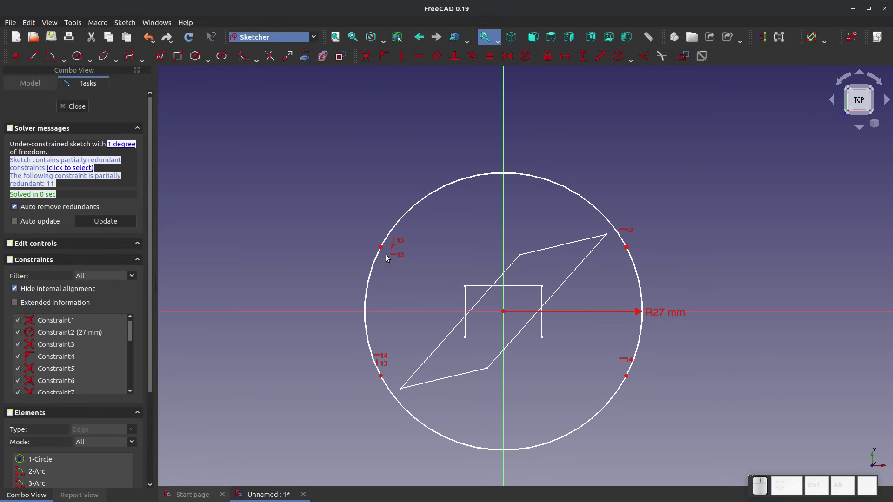
drag(381, 249, 382, 218)
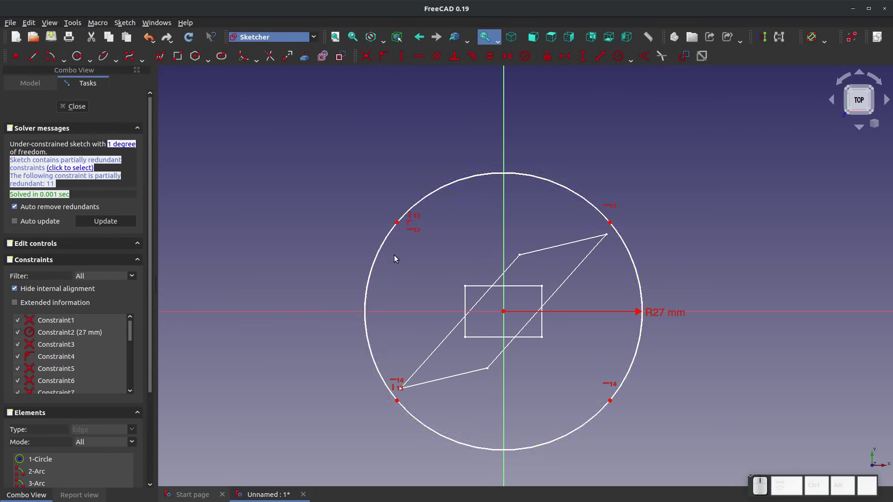
mouse_move(394, 224)
mouse_down()
mouse_move(414, 201)
mouse_move(403, 215)
mouse_up()
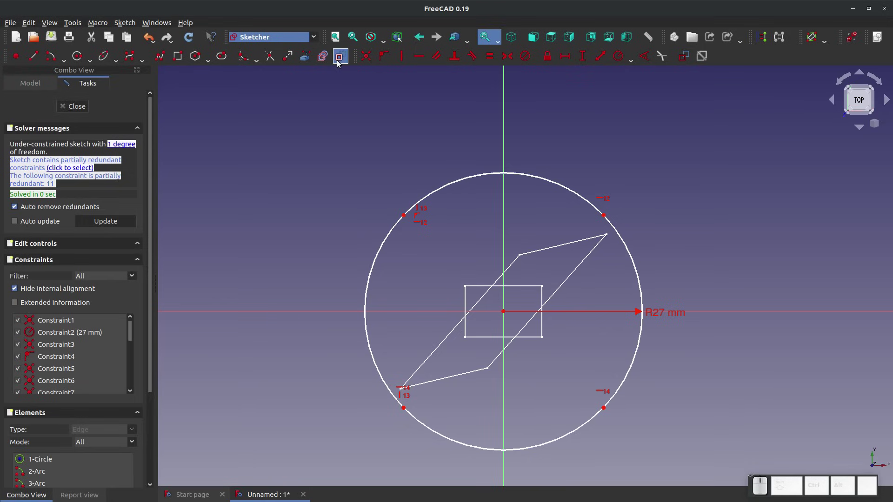
Draw two construction lines from the upper-left arc endpoint, one to the lower-left endpoint and one to the upper-right endpoint
key(Escape)
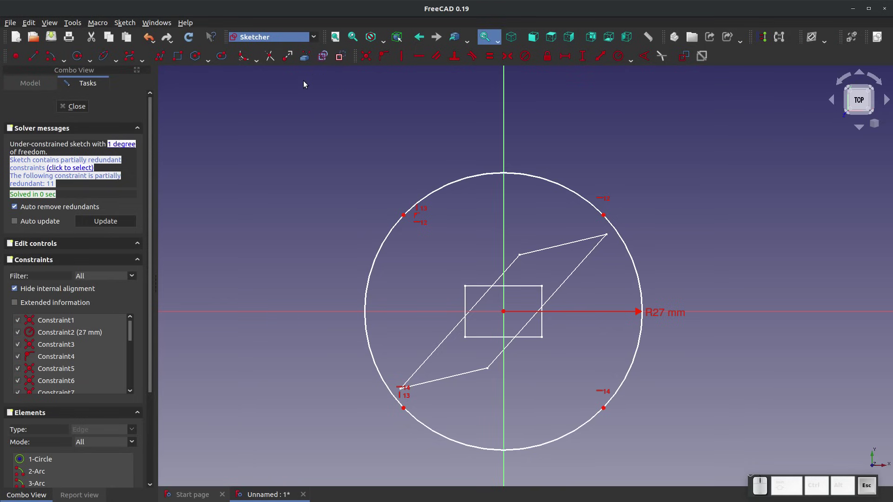
click(33, 55)
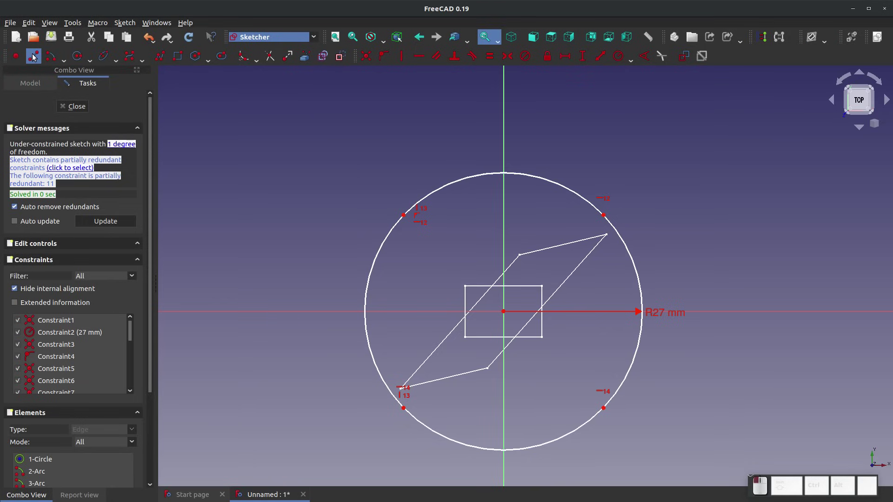
click(403, 409)
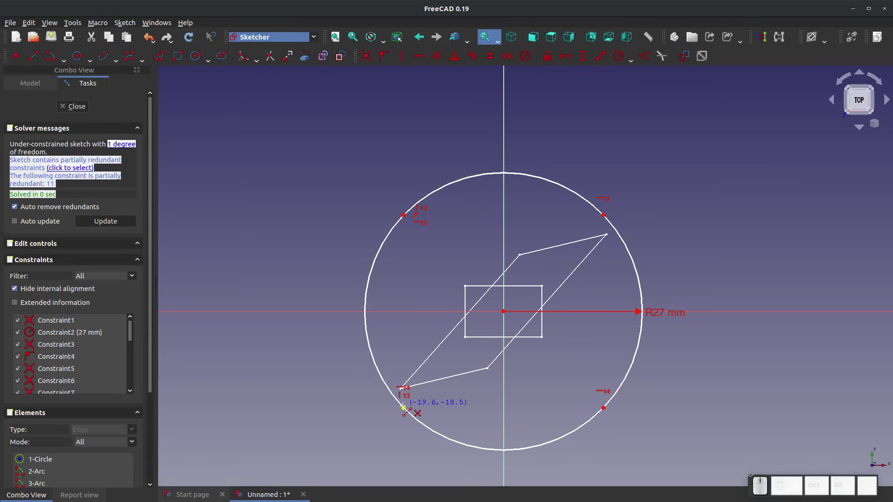
click(404, 214)
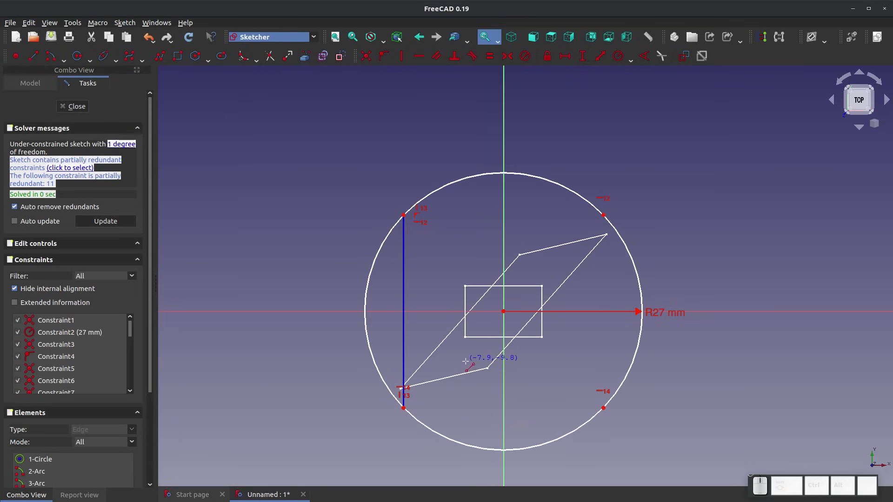
click(403, 215)
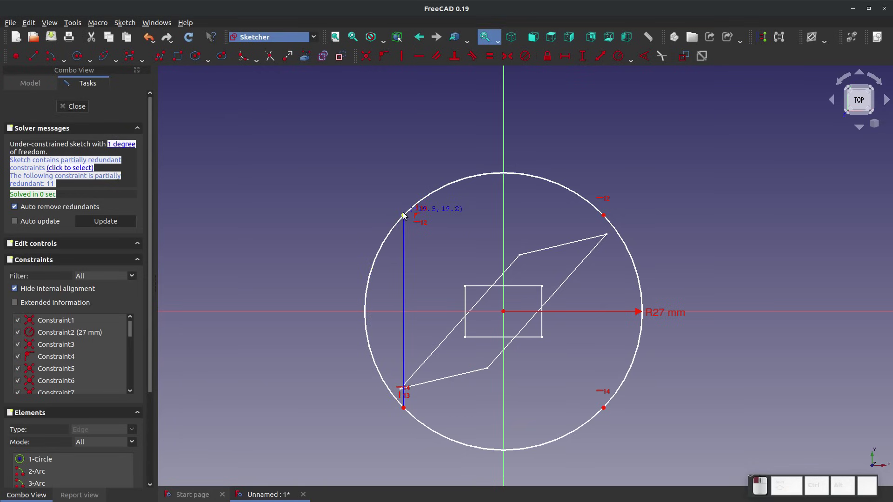
click(605, 214)
key(Escape)
drag(605, 215, 584, 242)
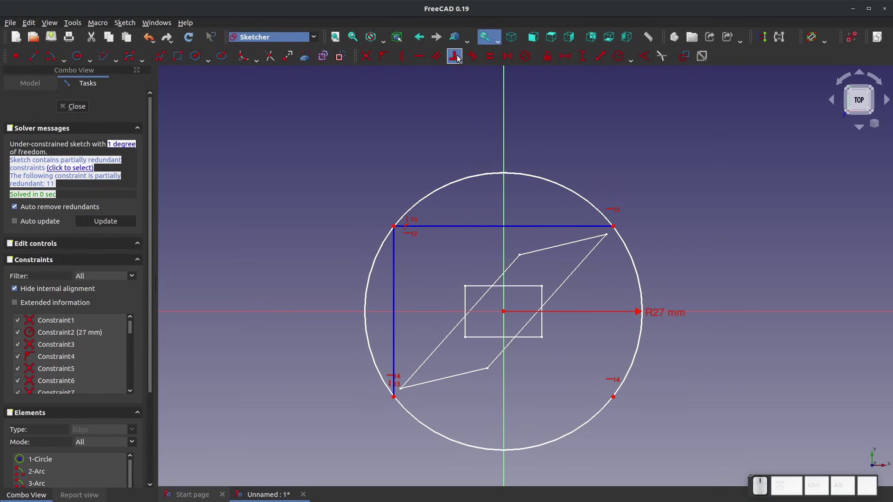
Make the two construction lines equal in length and close the circle sketch
click(490, 56)
click(460, 226)
click(392, 292)
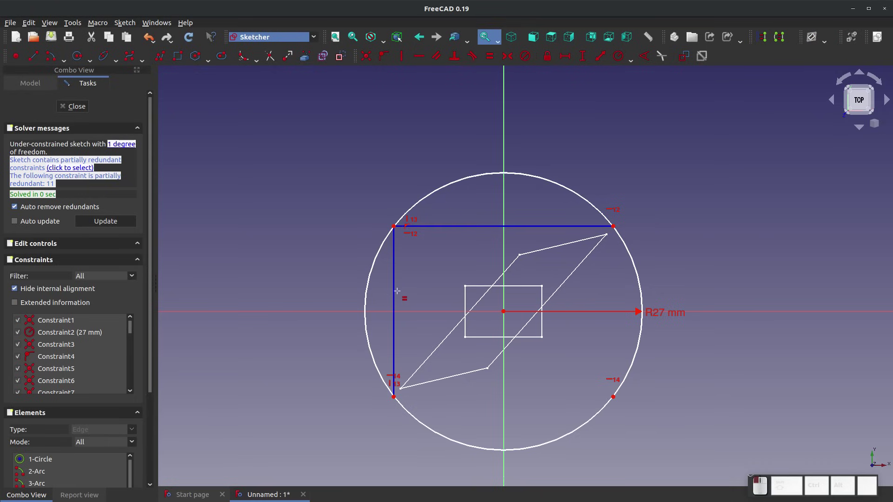
click(394, 292)
click(452, 227)
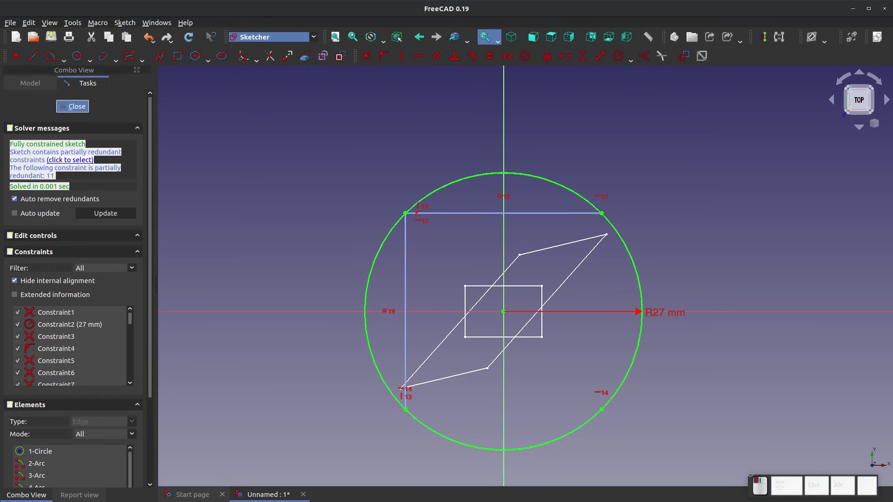
click(72, 106)
Inspect the updated loft from several angles, following its edges from the rectangle through the circle to the parallelogram
click(178, 166)
middle_drag(749, 331, 536, 406)
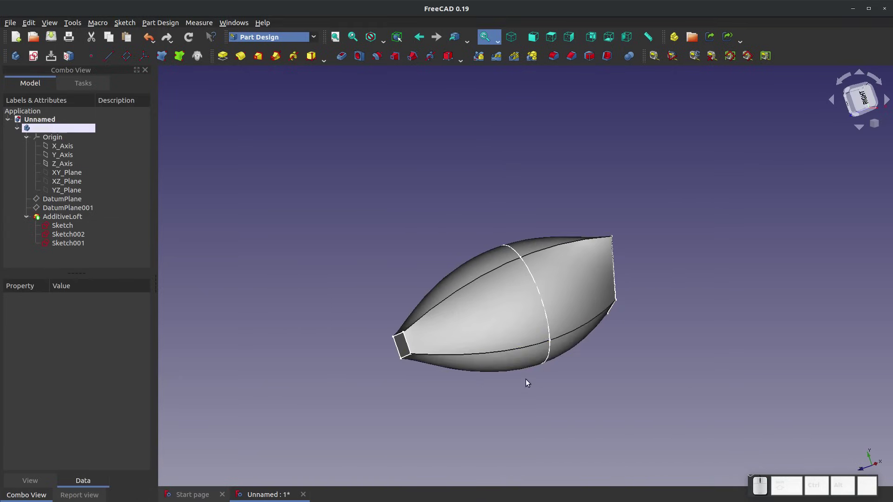
scroll(526, 380, up, 3)
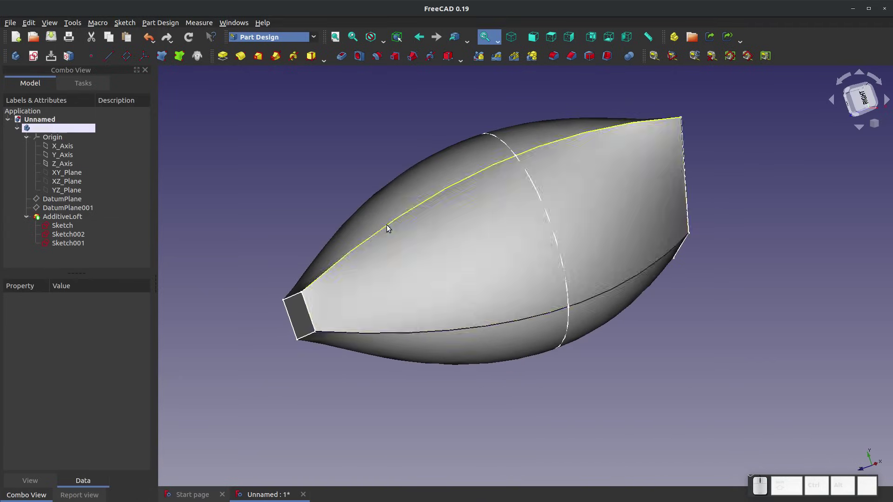
middle_drag(527, 183, 544, 165)
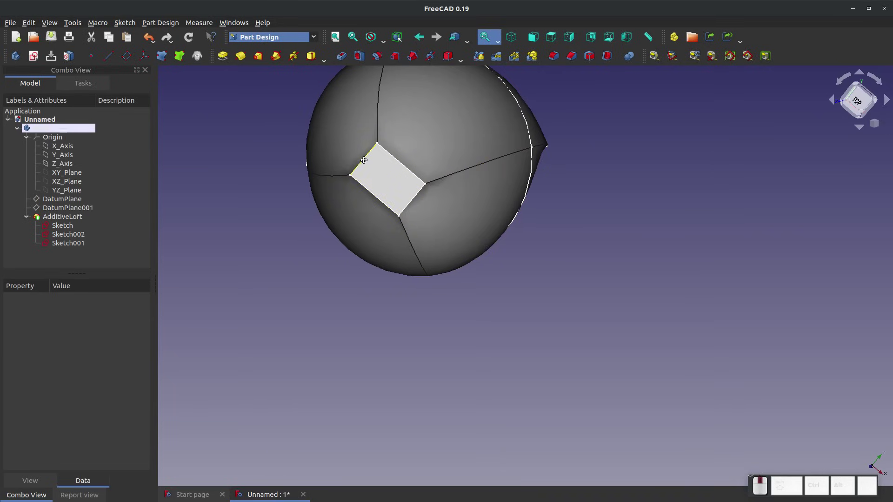
middle_drag(612, 126, 580, 155)
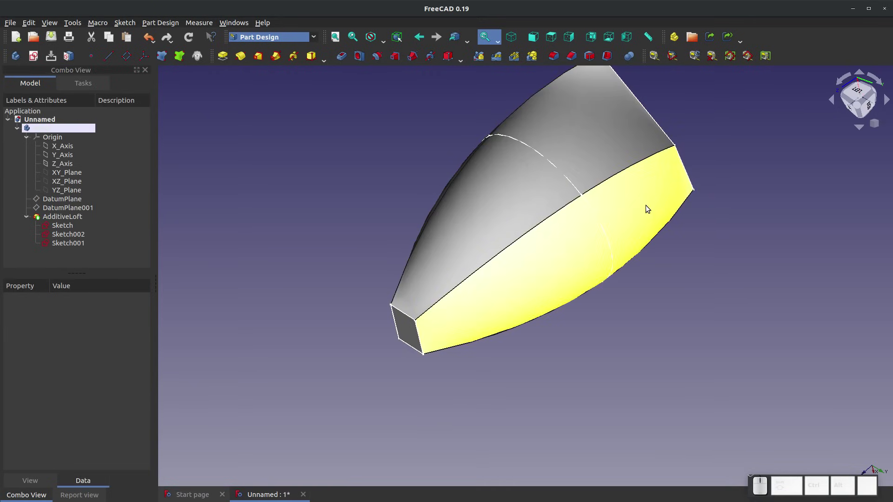
middle_drag(646, 205, 568, 277)
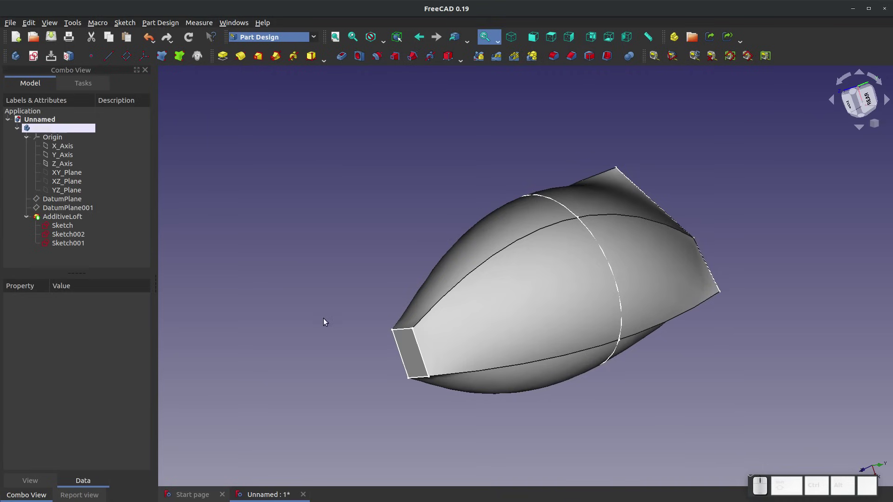
Save the document as Loft, and replace it with a new empty document
click(10, 24)
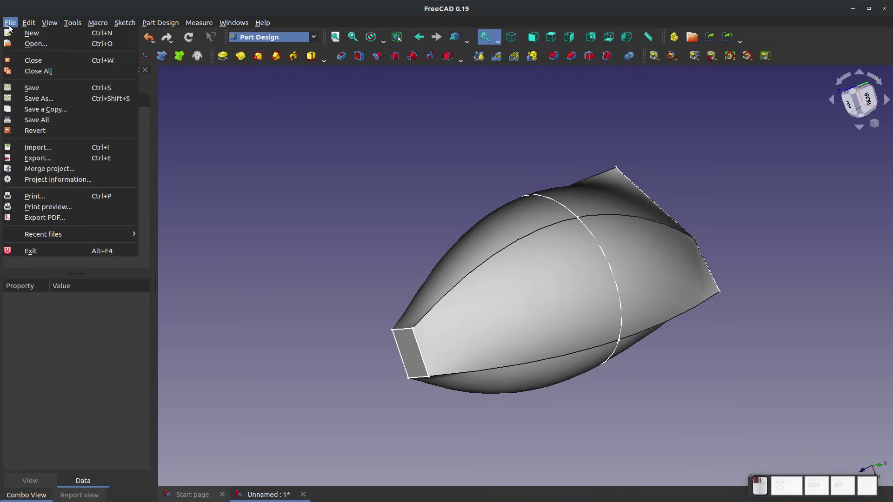
click(51, 98)
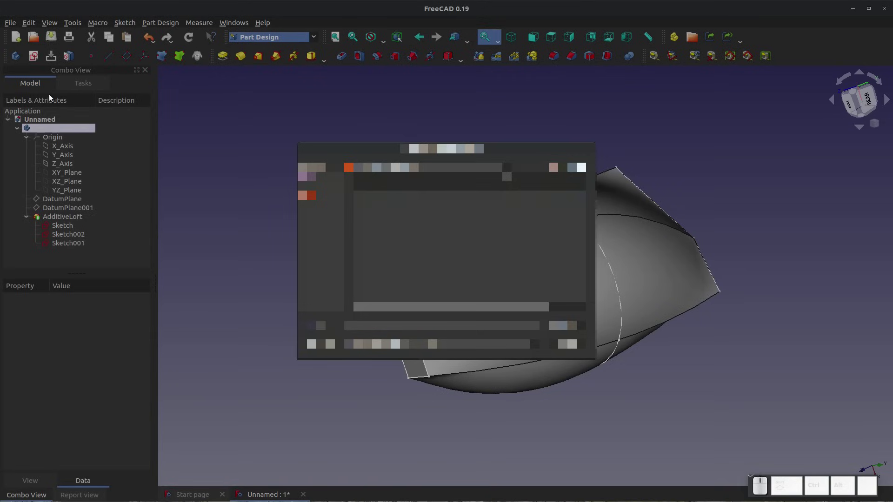
key(Return)
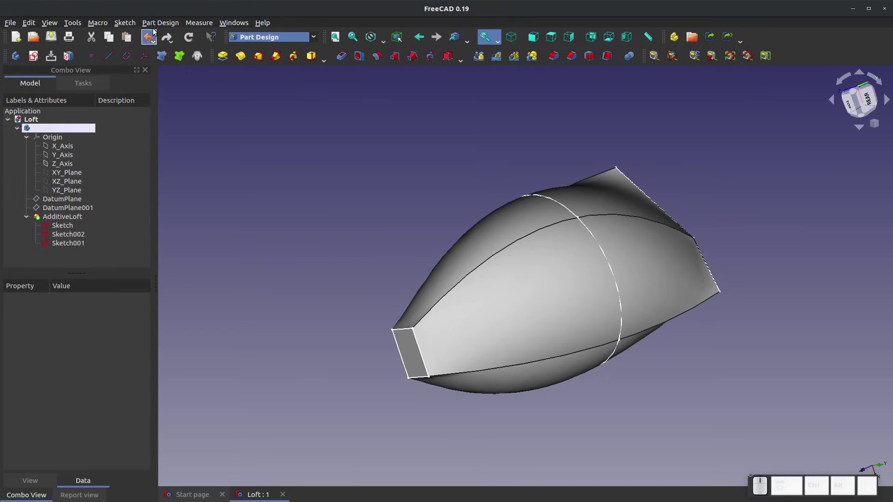
click(17, 39)
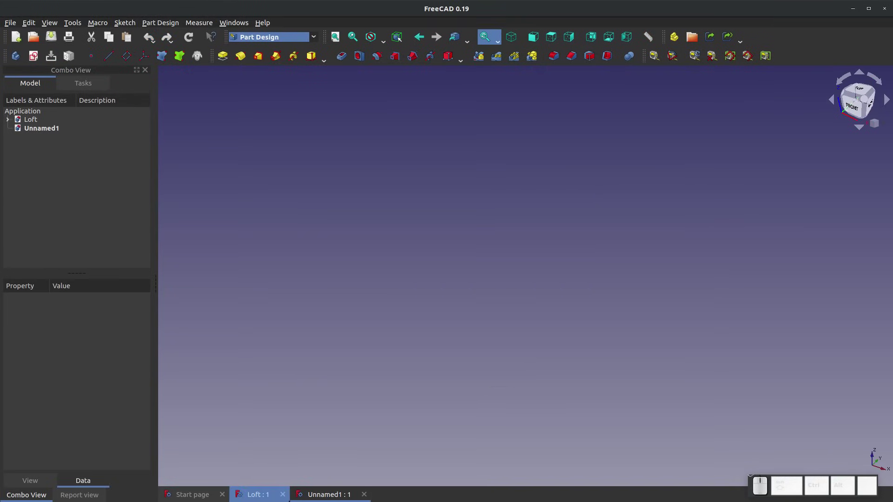
click(283, 495)
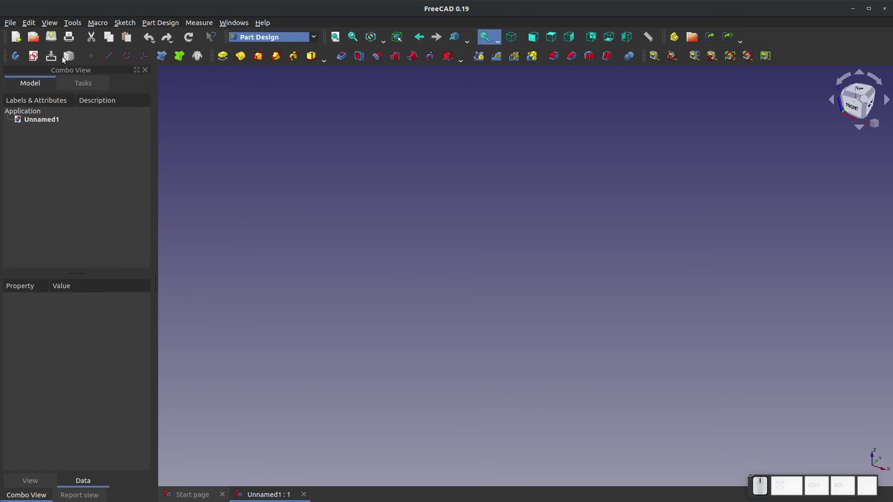
Start a new sketch on the XZ plane
click(33, 56)
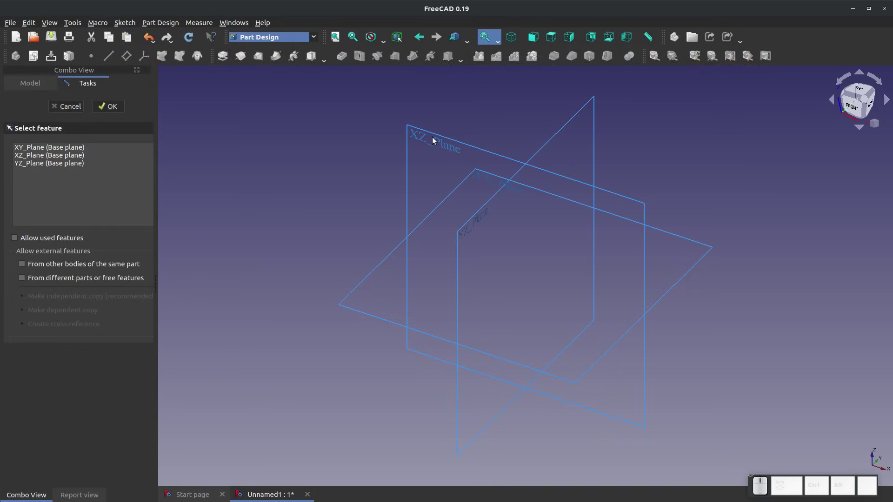
click(490, 154)
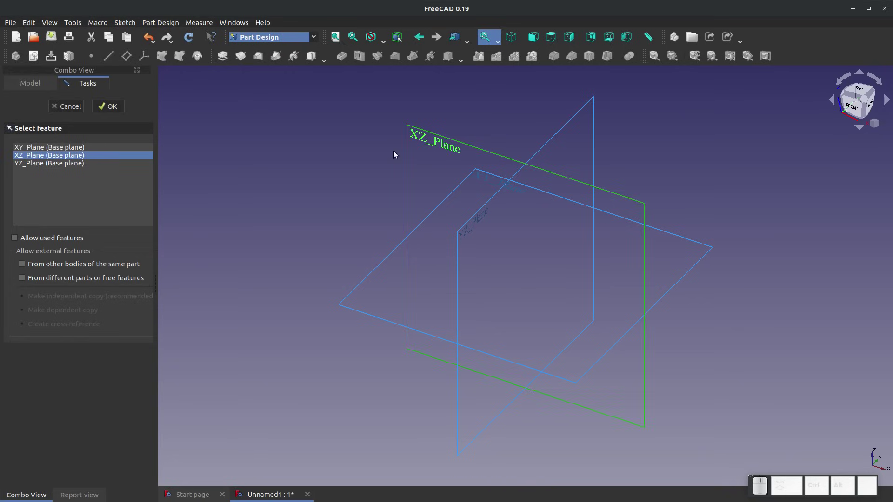
click(114, 107)
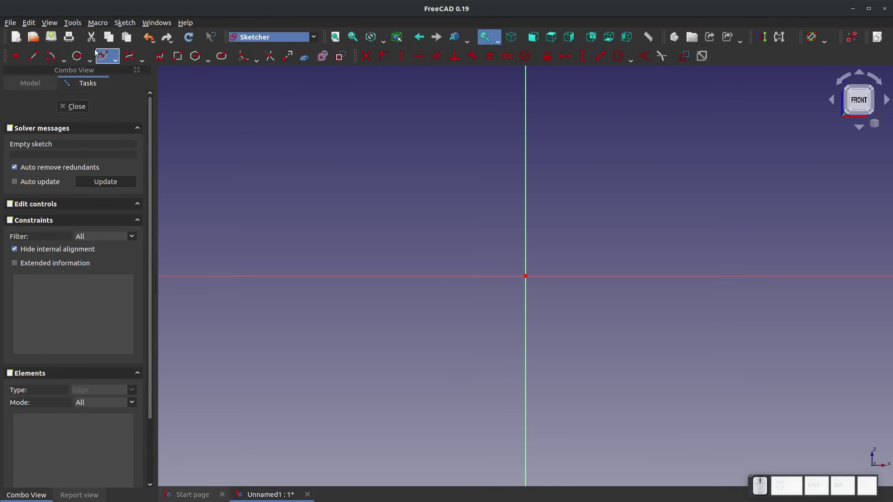
Draw a closed U-shaped polyline from the origin, about 18 mm high at its right side, with a notch-floor vertex on the vertical axis
click(159, 58)
click(525, 276)
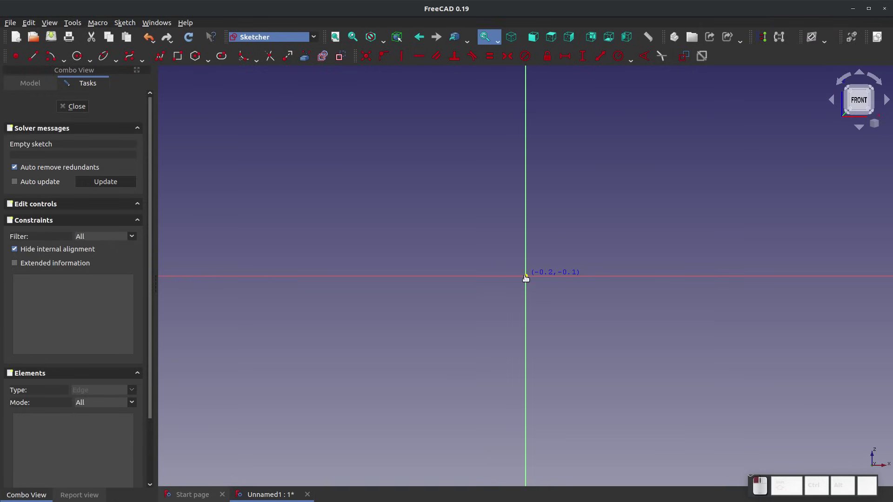
click(647, 276)
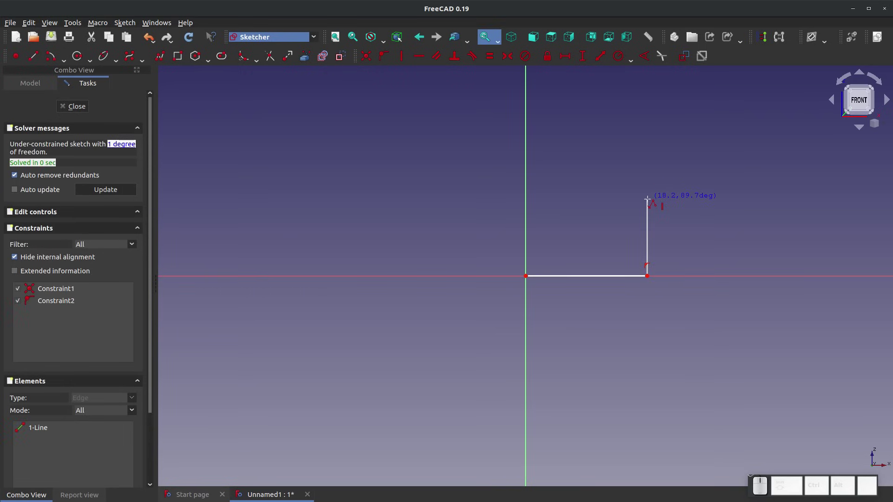
click(647, 200)
click(595, 200)
click(595, 234)
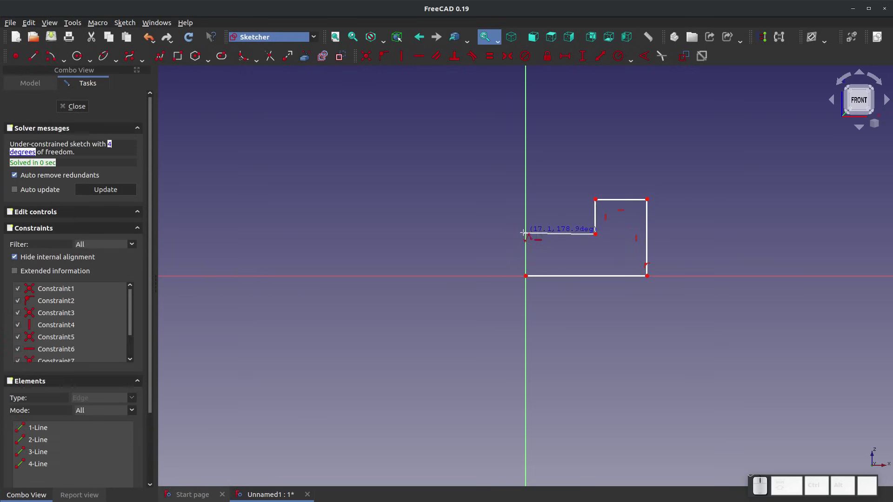
click(526, 234)
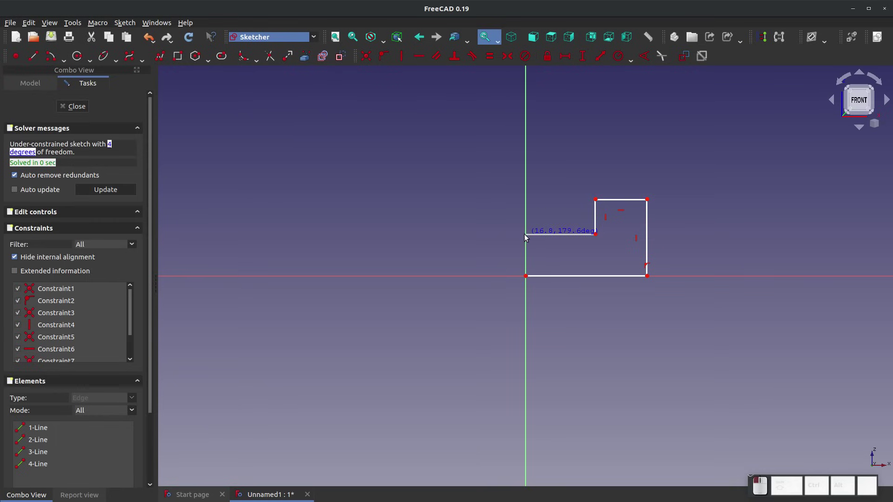
click(462, 234)
click(462, 196)
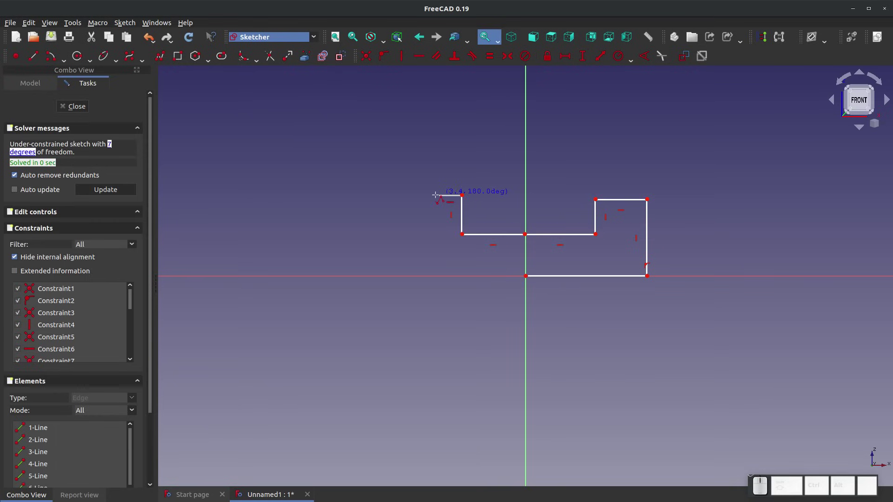
click(410, 196)
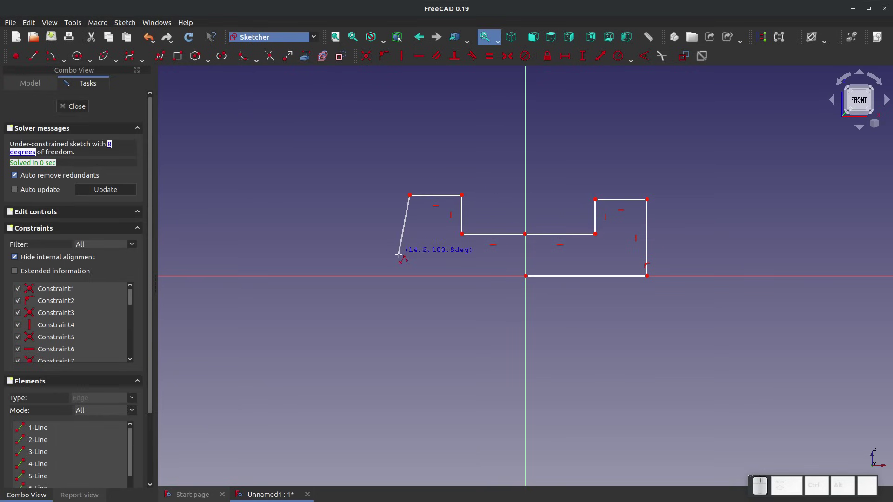
click(410, 276)
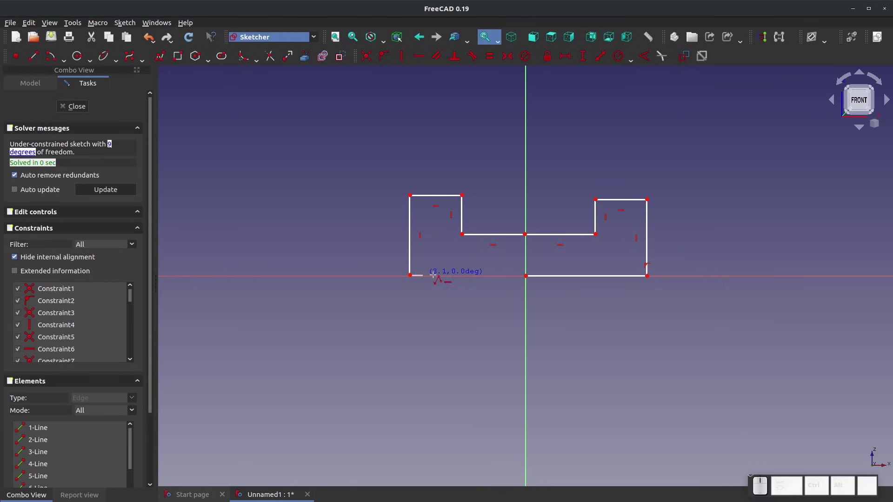
click(526, 275)
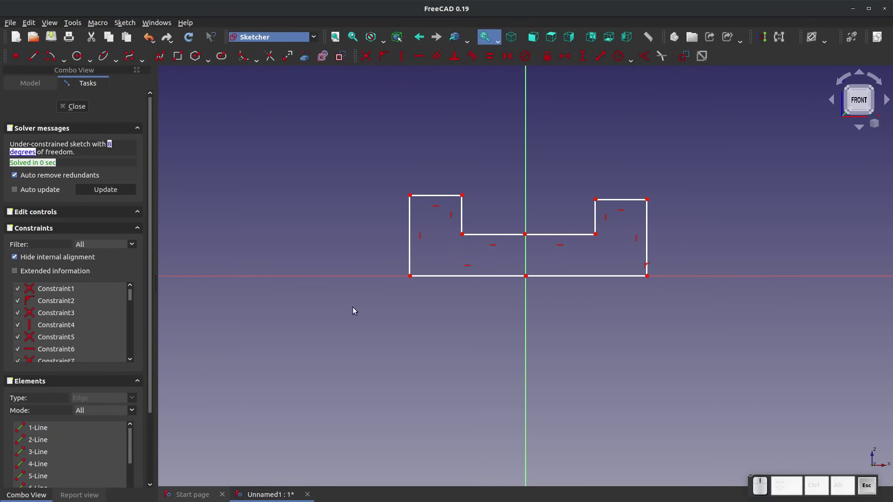
Make the two outer base corners symmetric about the vertical axis, and move profile corners to test the symmetry
click(410, 277)
click(646, 277)
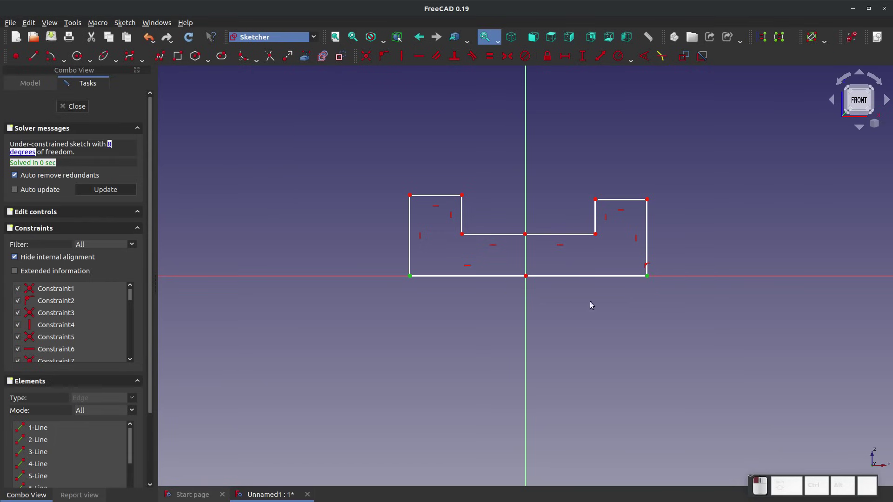
click(527, 320)
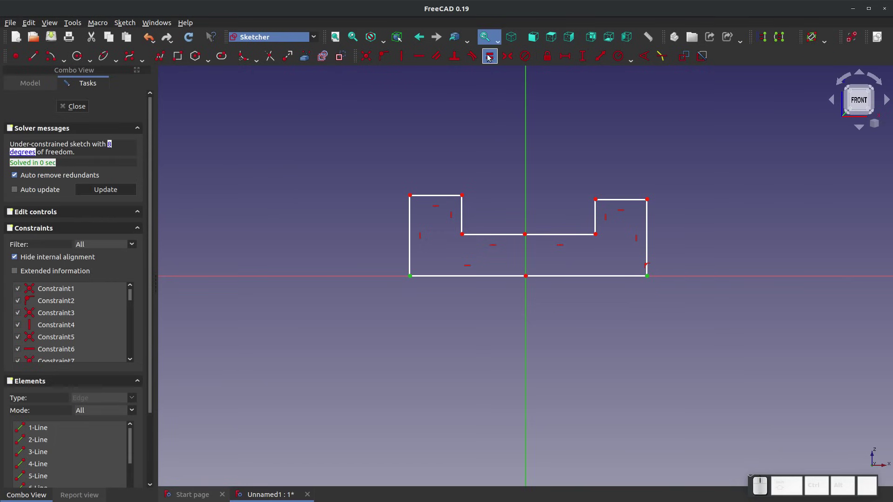
click(508, 56)
mouse_move(646, 278)
mouse_down()
mouse_move(656, 278)
mouse_move(630, 277)
mouse_move(692, 278)
mouse_move(662, 278)
mouse_up()
mouse_move(596, 235)
mouse_down()
mouse_move(608, 235)
mouse_move(592, 237)
mouse_up()
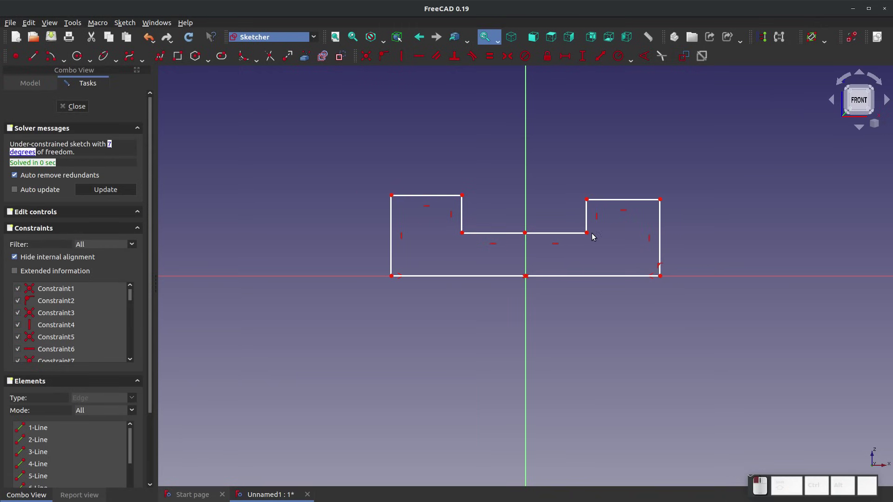
Make the two notch-floor corners symmetric about the vertical axis, and set the left outer side's height to 25 mm
click(588, 235)
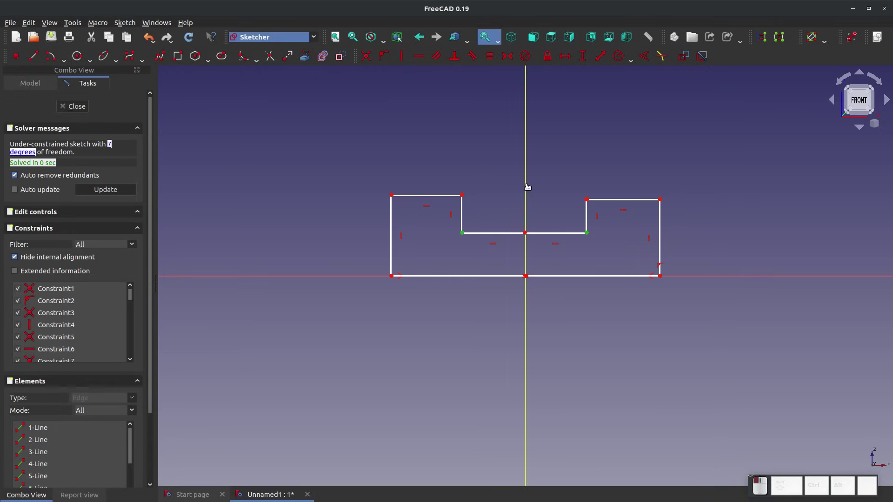
click(507, 57)
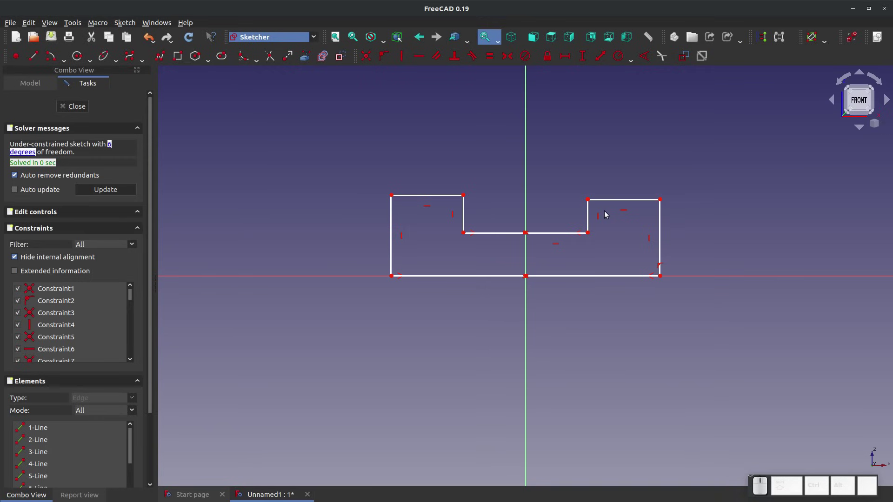
click(391, 236)
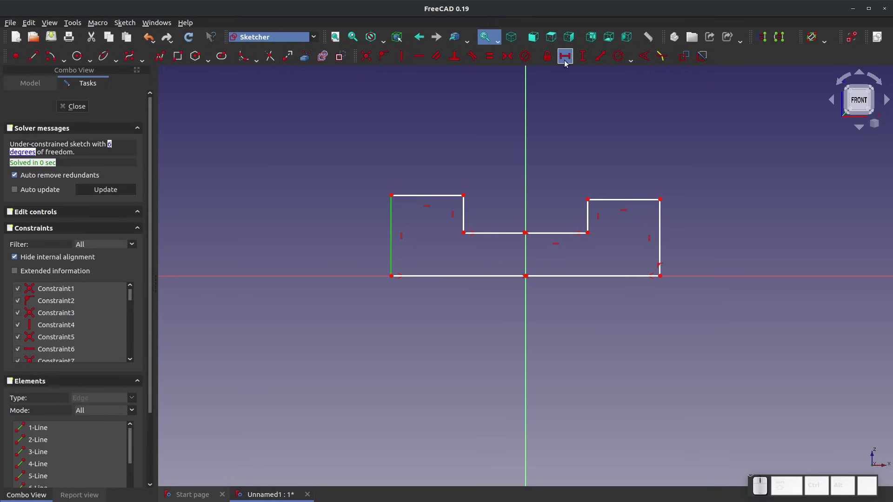
click(582, 56)
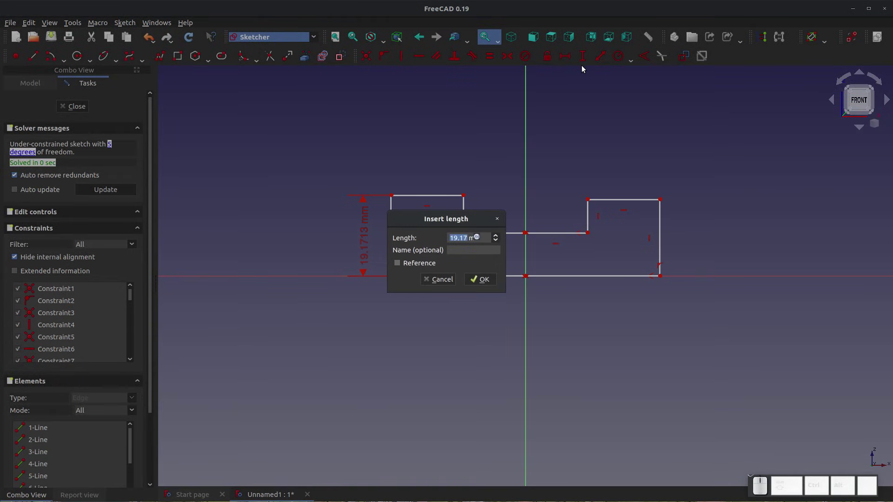
text(25)
key(Return)
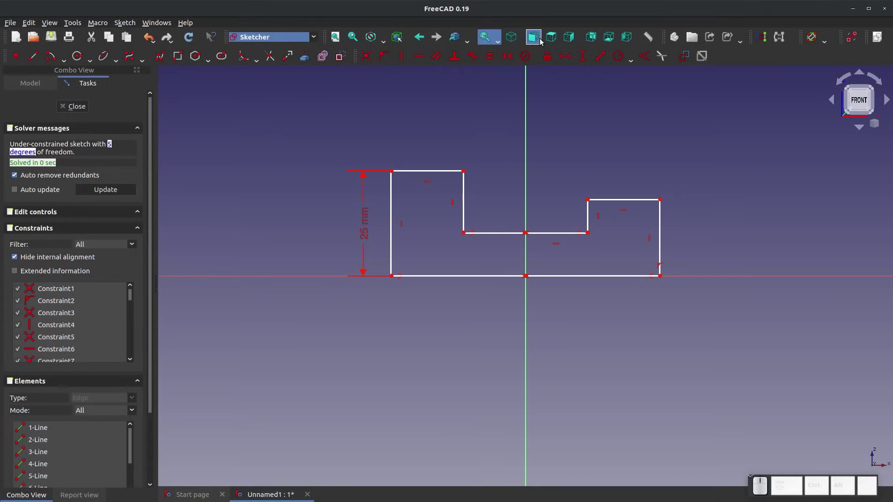
Constrain the profile's two outer vertical sides to equal length
click(490, 55)
click(392, 219)
click(660, 231)
Set the horizontal length of the left half of the base to 35 mm
click(565, 56)
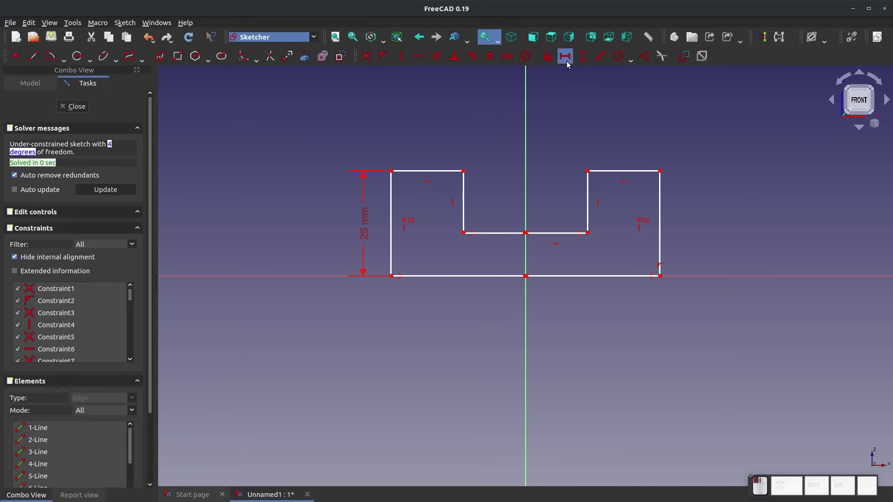
click(437, 275)
text(35)
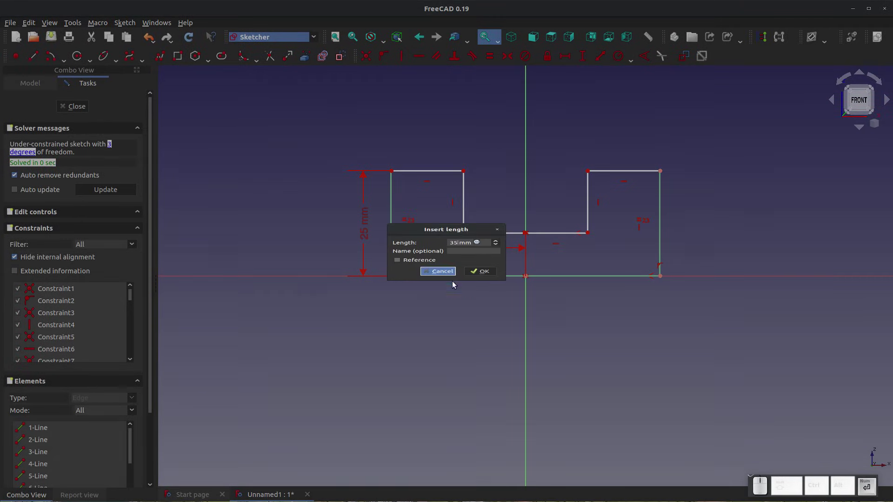
key(Return)
key(Escape)
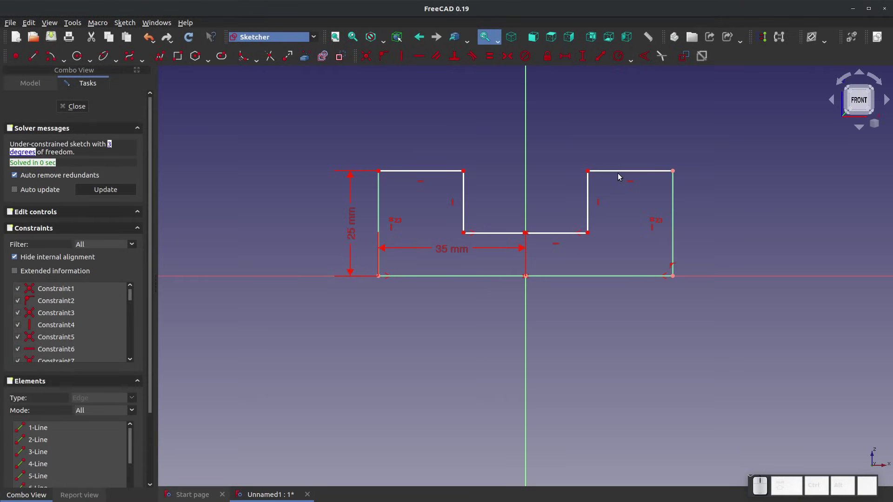
Widen the notch, and set the horizontal distance from the vertical axis to its right floor corner to 20 mm
drag(588, 171, 606, 183)
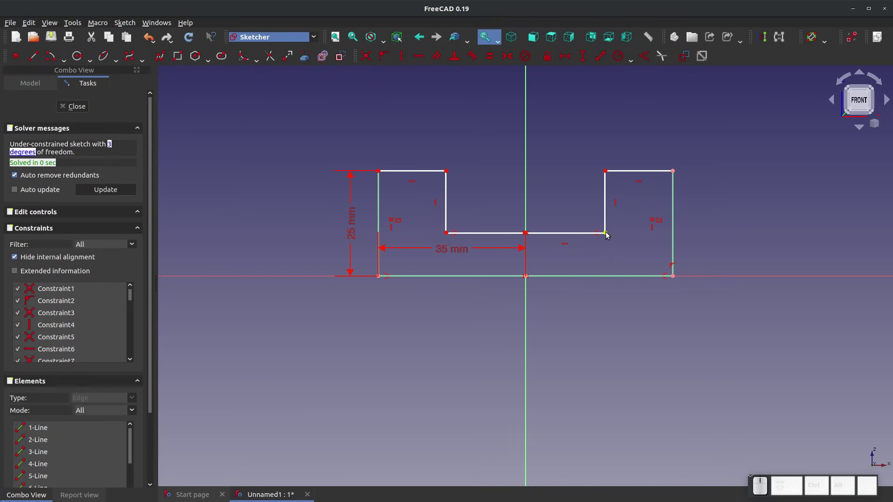
click(605, 234)
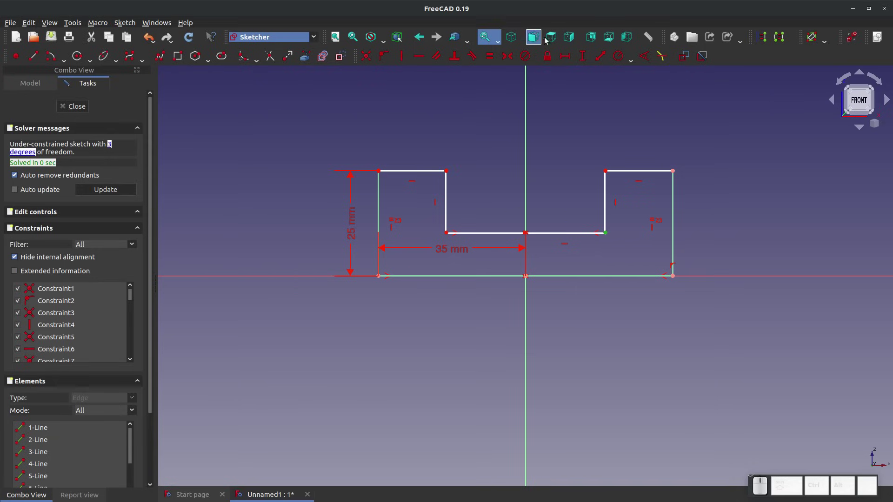
click(568, 58)
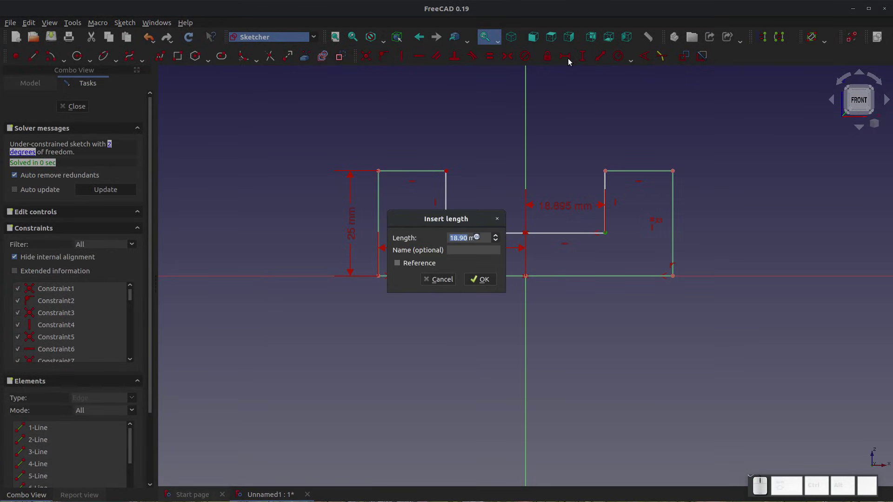
text(20)
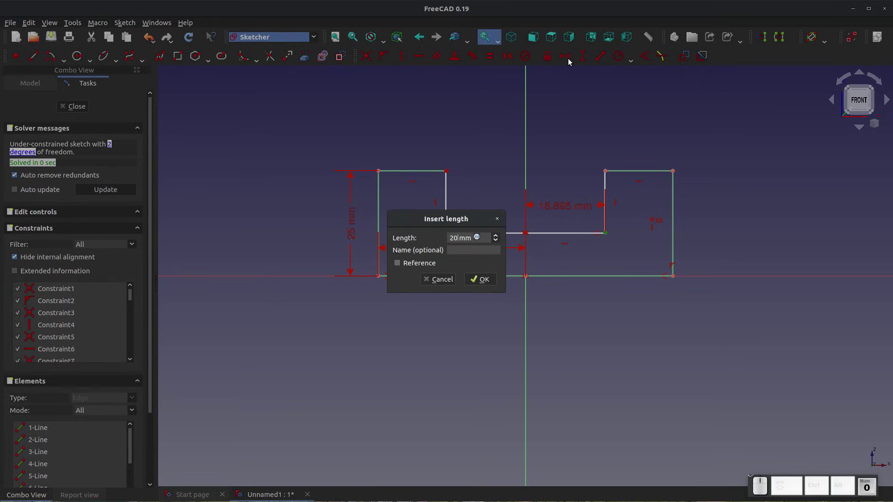
key(Return)
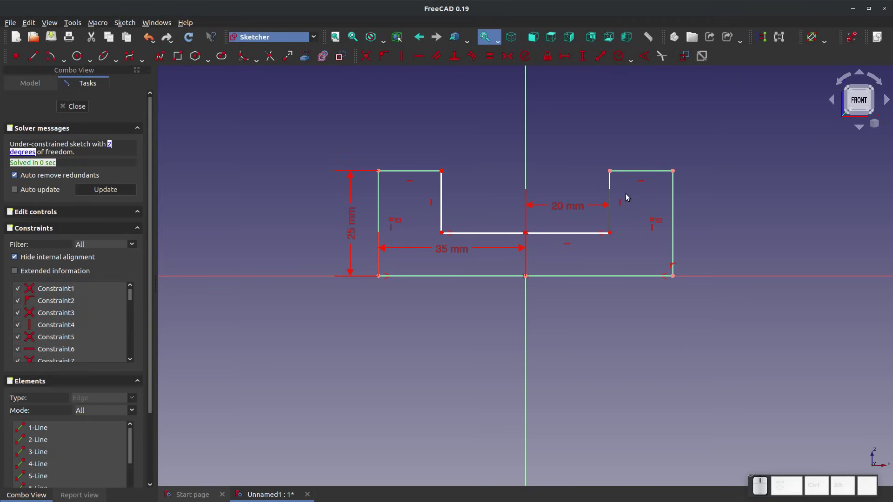
Raise the notch floor slightly, and set the vertical length of the notch's right wall to 15 mm
drag(611, 226, 587, 228)
click(610, 181)
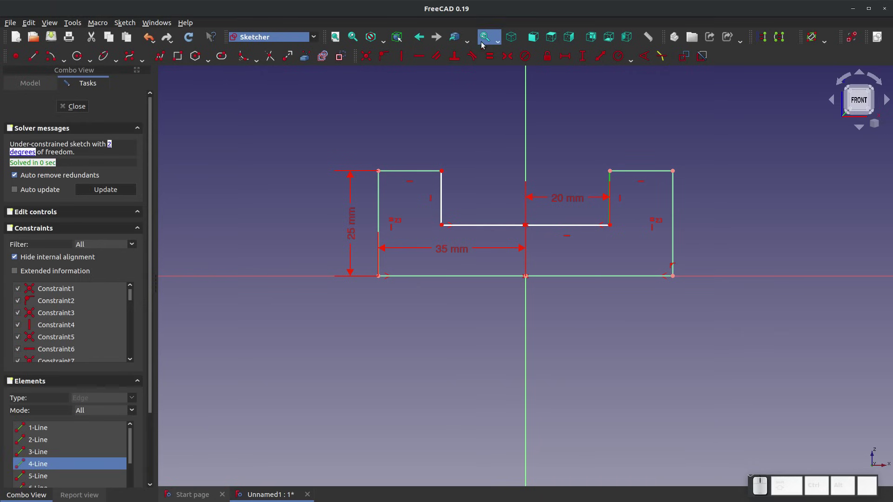
click(577, 58)
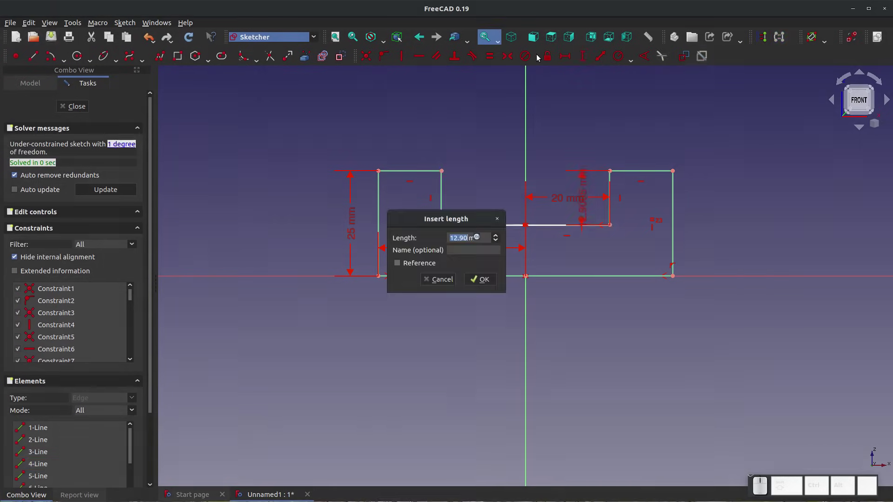
text(15)
key(Return)
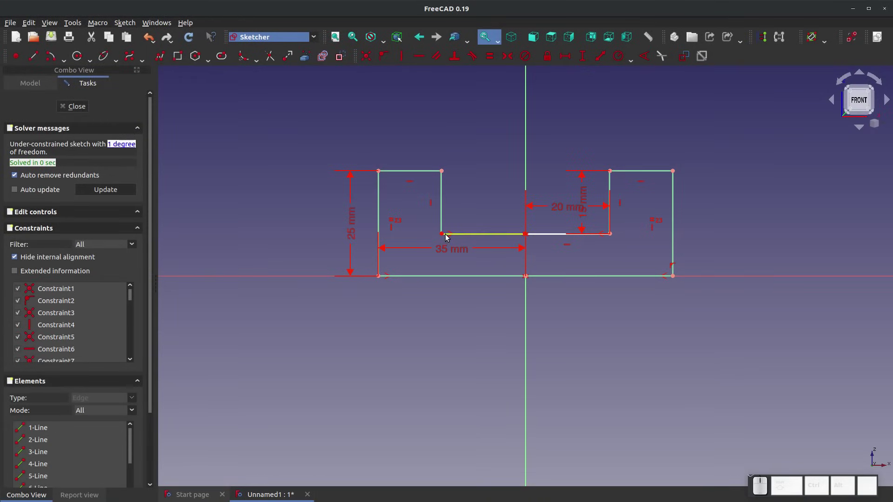
Test the freedom of the notch-floor vertices, and constrain the two notch-floor segments to equal length
mouse_move(441, 235)
mouse_down()
mouse_move(487, 235)
mouse_move(360, 235)
mouse_move(486, 237)
mouse_move(406, 238)
mouse_move(457, 238)
mouse_up()
mouse_move(515, 234)
mouse_down()
mouse_move(355, 245)
mouse_move(290, 261)
mouse_move(355, 235)
mouse_move(442, 234)
mouse_up()
click(542, 238)
click(494, 238)
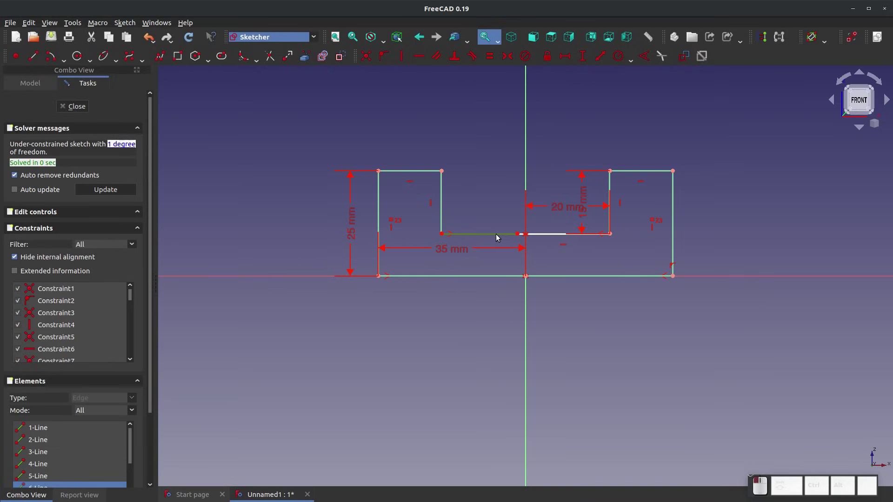
click(540, 235)
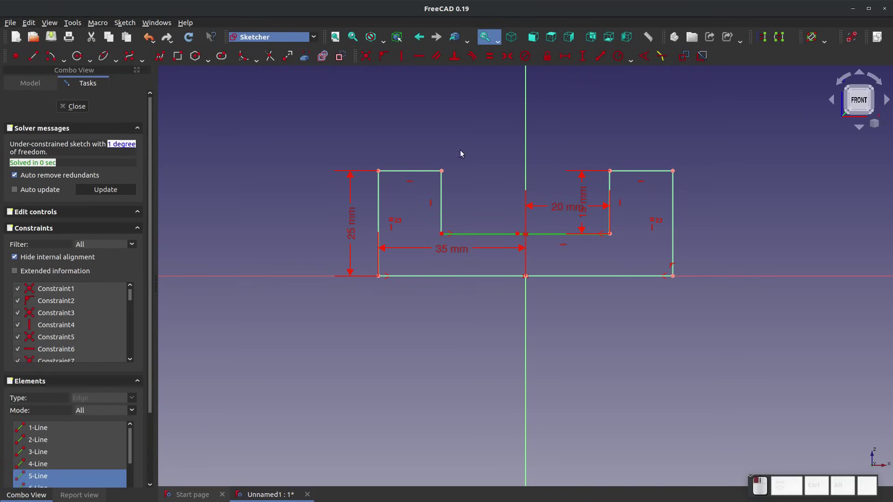
click(489, 56)
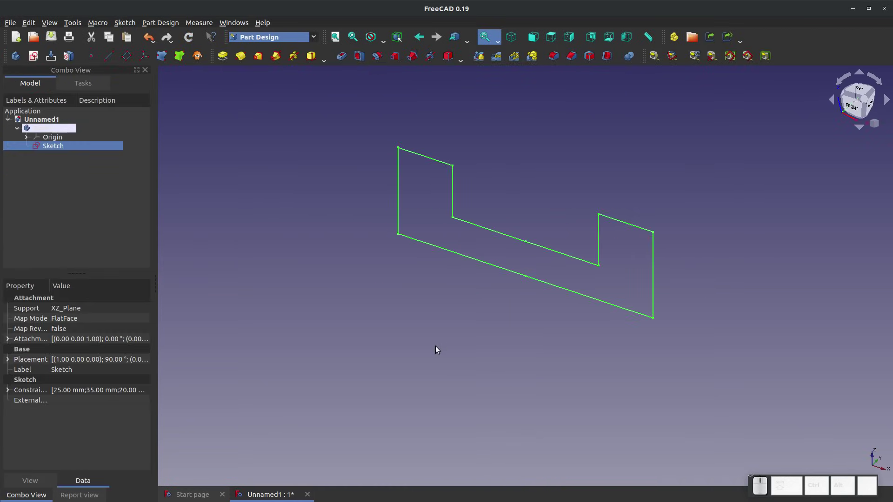
Start a new sketch on the XY plane
click(33, 55)
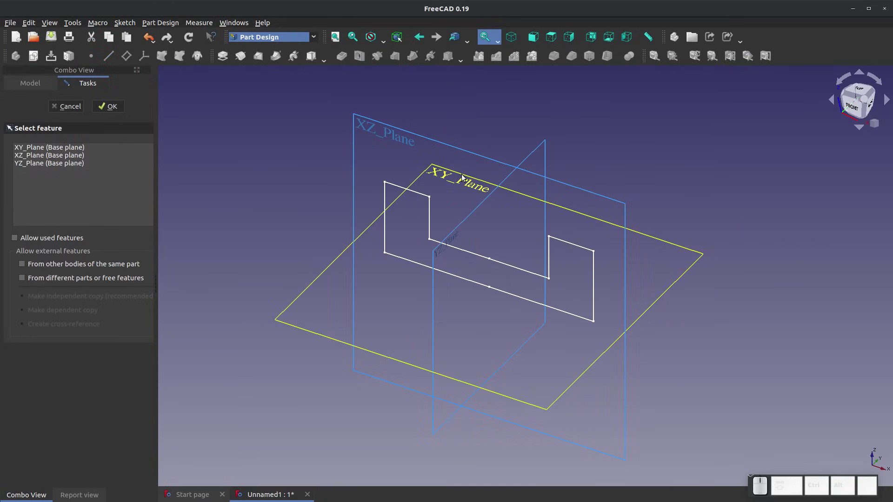
click(459, 175)
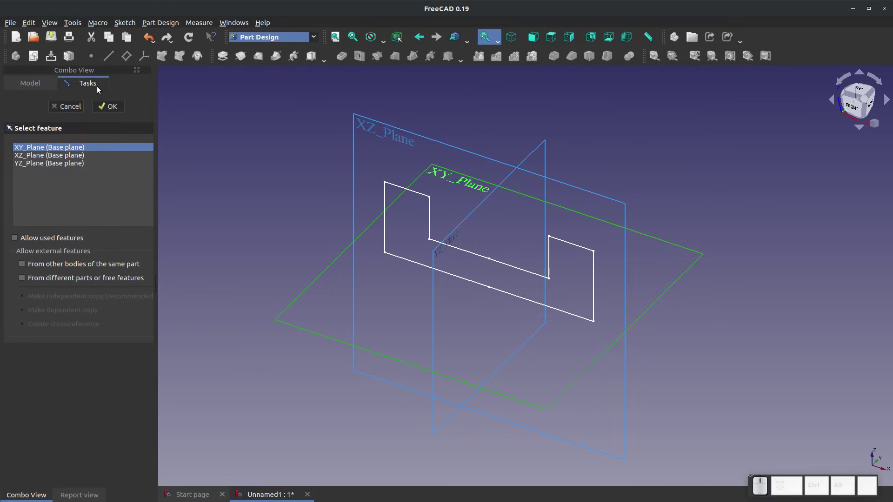
click(110, 108)
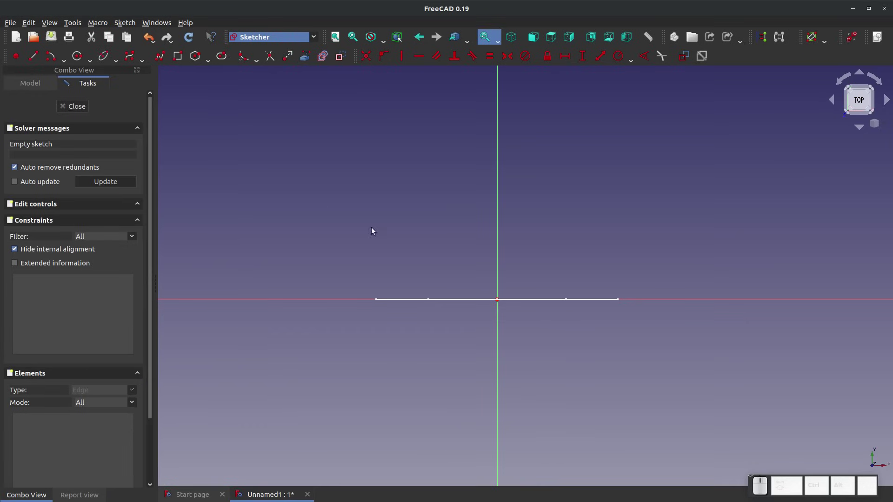
Draw a line from the origin up along the vertical axis, and set its vertical length to 85 mm
scroll(486, 335, down, 2)
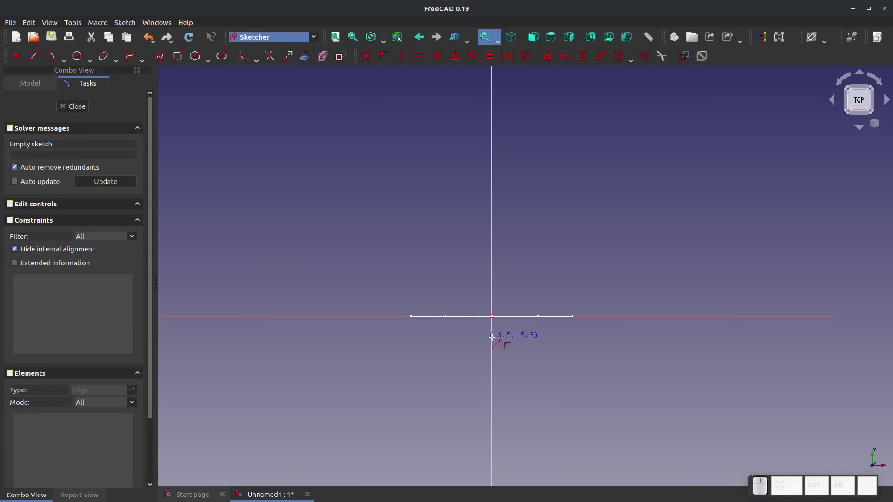
click(492, 317)
click(491, 126)
scroll(500, 424, down, 3)
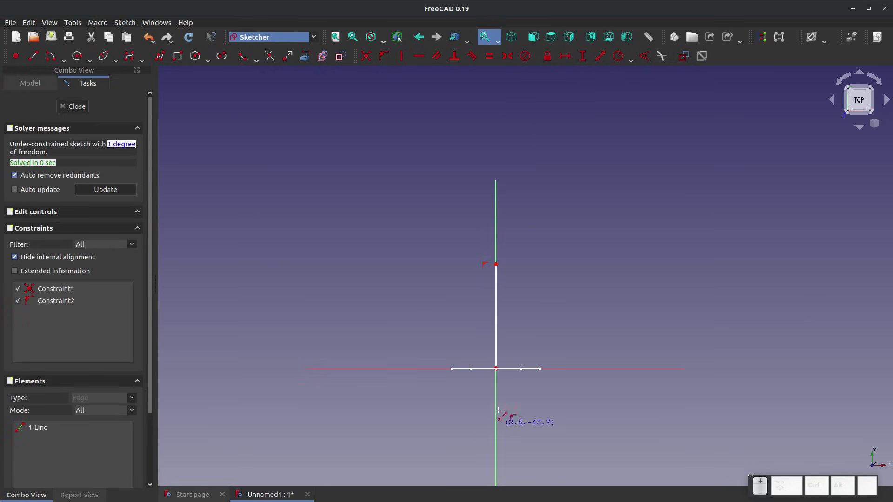
click(583, 56)
click(494, 283)
text(85)
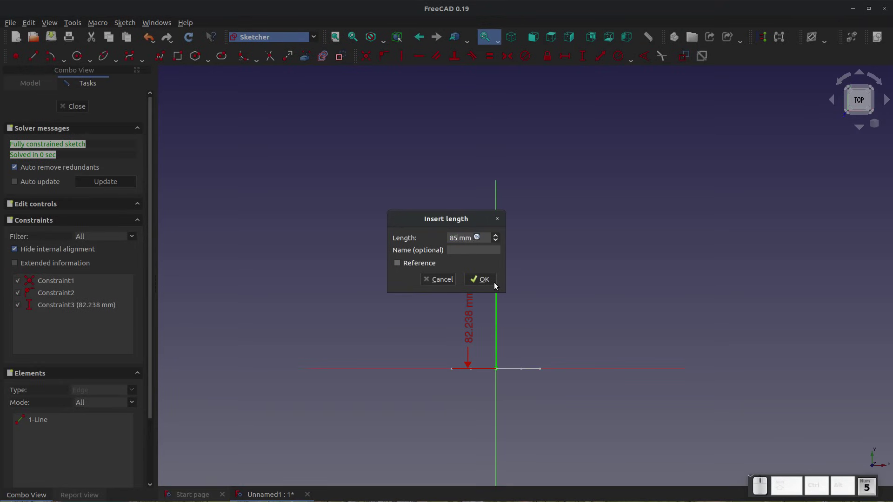
key(Return)
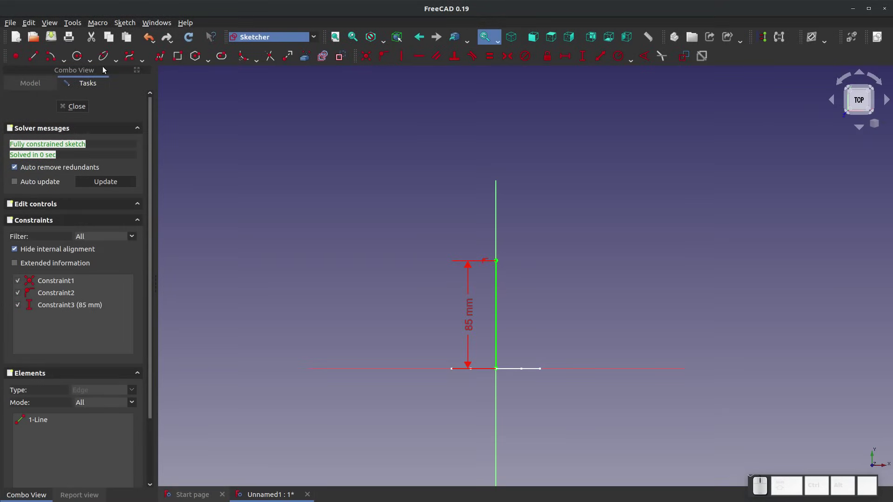
Draw an arc centred to the right of the line, curving up and right from the vertical axis near the line's upper end
click(50, 56)
click(772, 255)
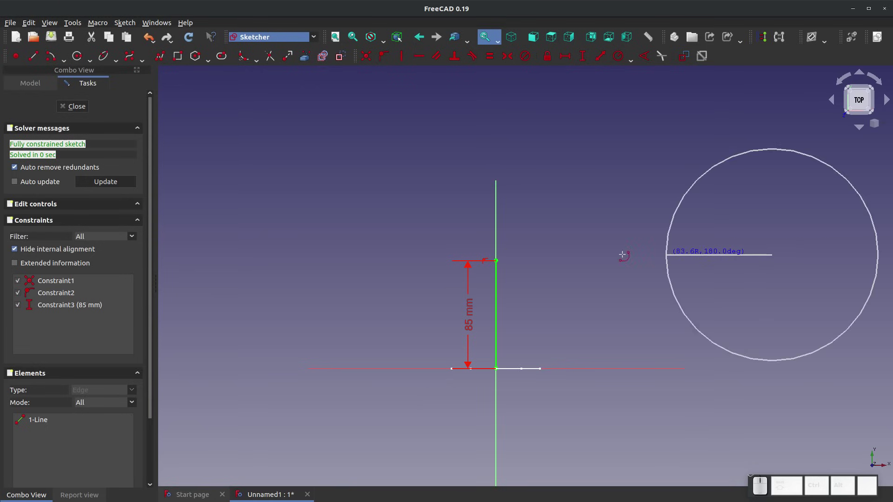
click(497, 262)
click(589, 101)
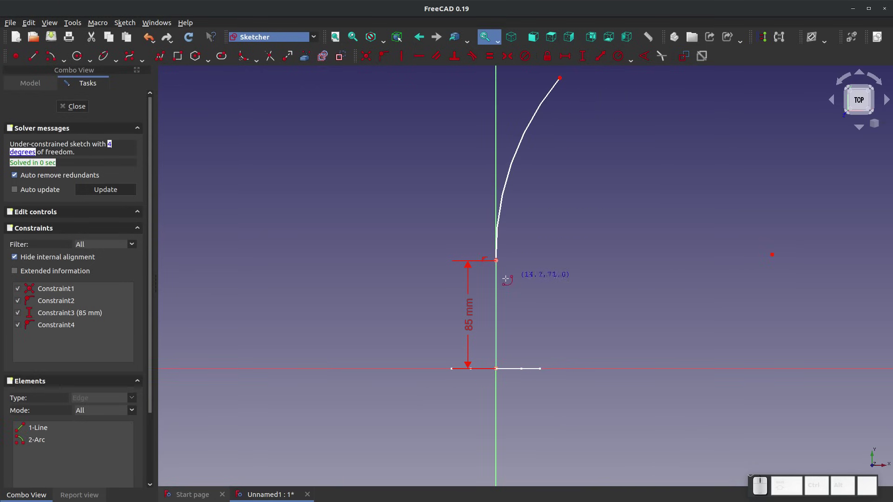
key(Escape)
Reshape the arc by moving its ends, and make its lower endpoint coincident with the line's upper endpoint
mouse_move(559, 78)
mouse_down()
mouse_move(598, 120)
mouse_move(579, 100)
mouse_move(764, 3)
mouse_move(664, 139)
mouse_move(669, 119)
mouse_up()
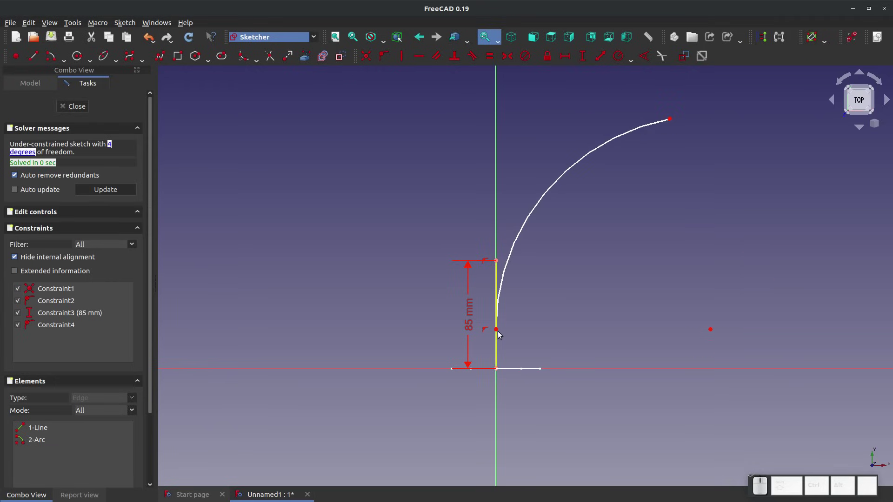
drag(498, 331, 518, 205)
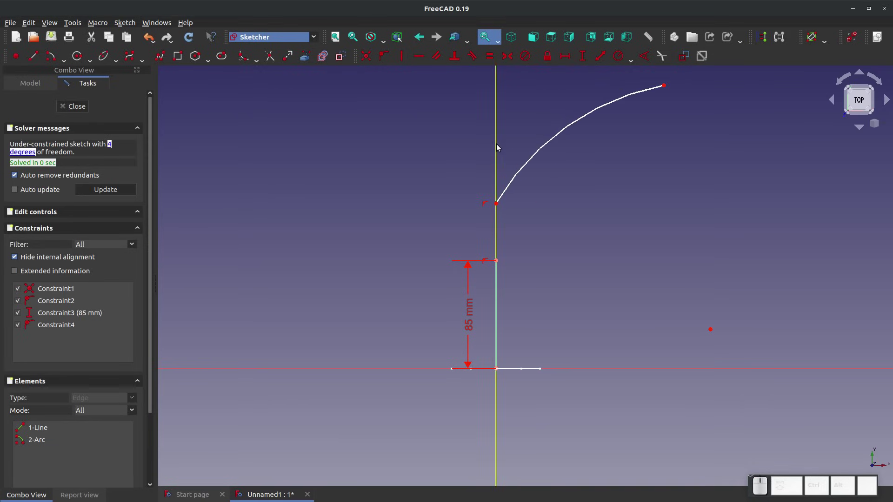
click(497, 261)
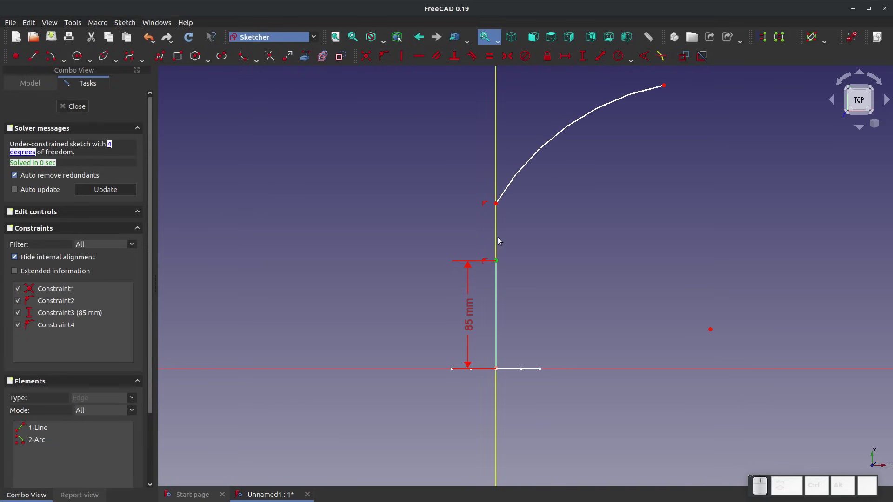
click(496, 204)
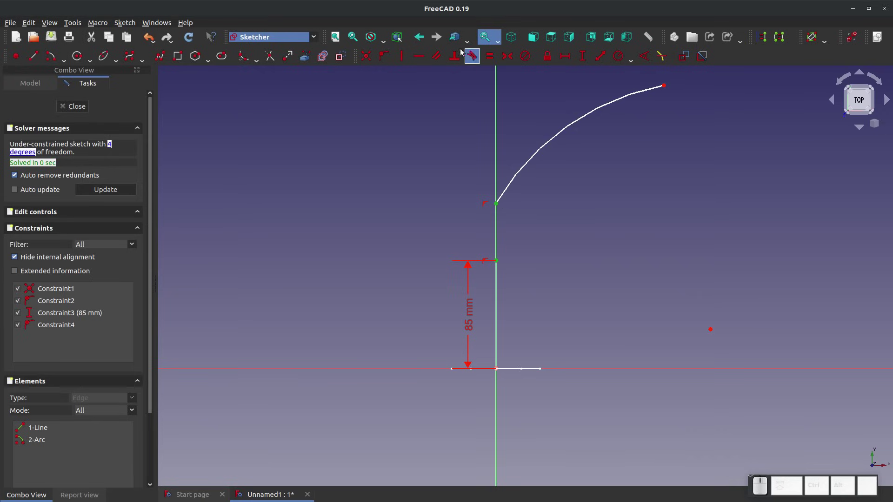
click(372, 59)
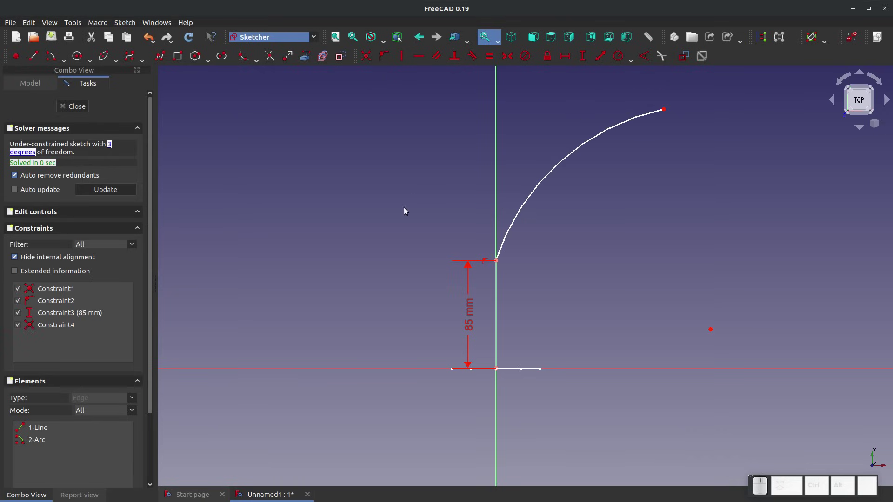
Make the arc tangent to the vertical line at their shared endpoint
click(496, 295)
click(506, 239)
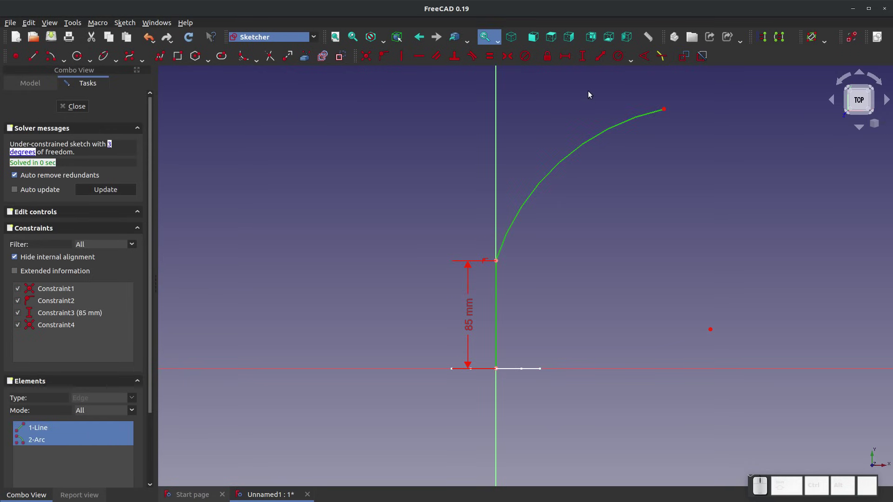
click(470, 62)
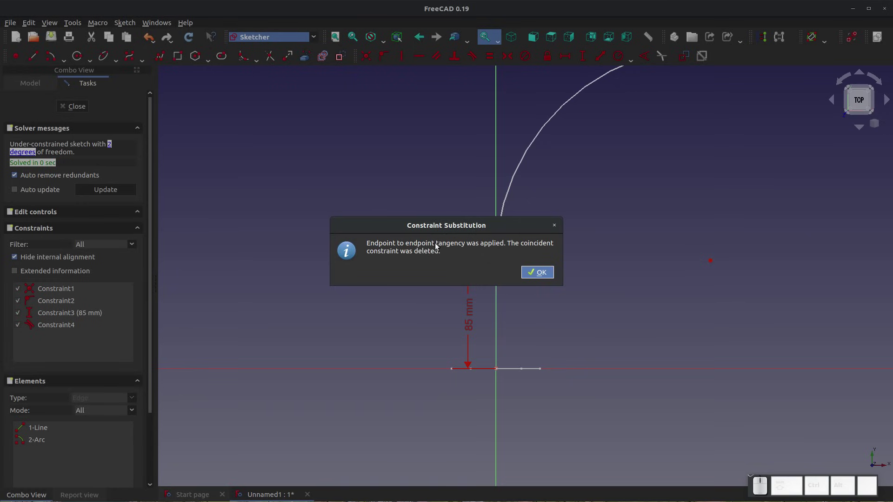
Constrain the radius of the arc above the vertical line to 200 mm
click(538, 272)
mouse_move(708, 257)
mouse_down()
mouse_move(634, 215)
mouse_move(712, 250)
mouse_up()
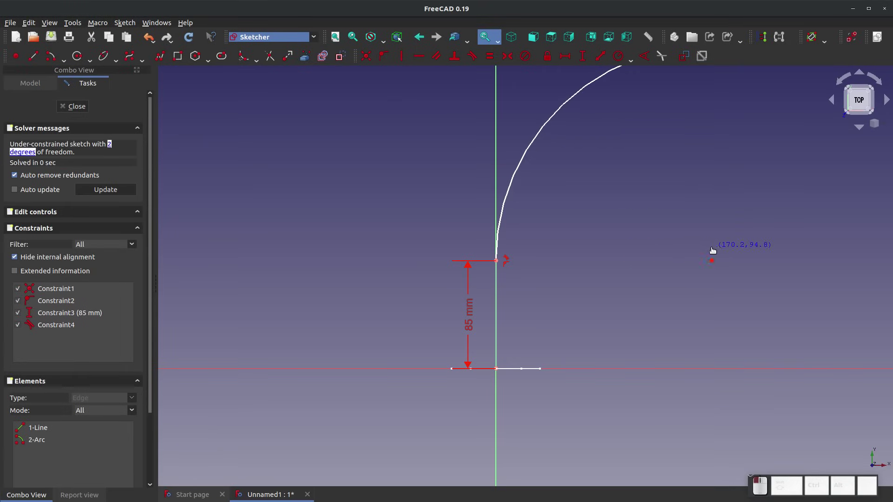
click(549, 127)
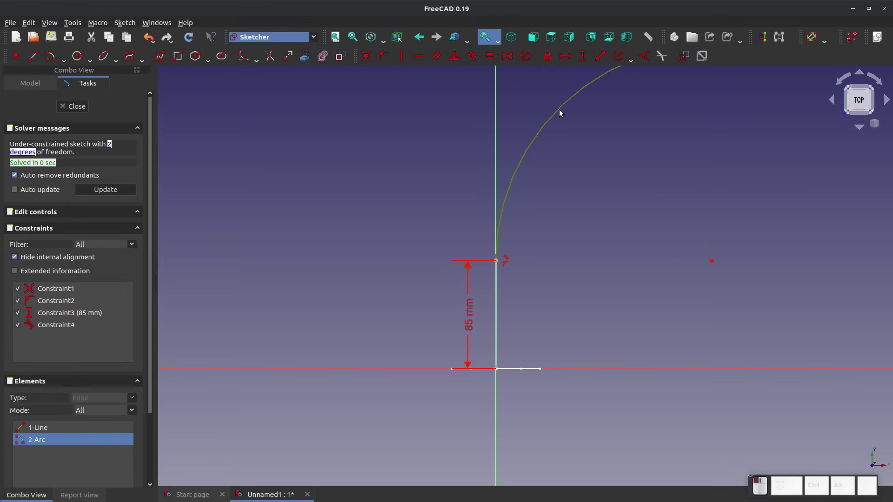
click(619, 64)
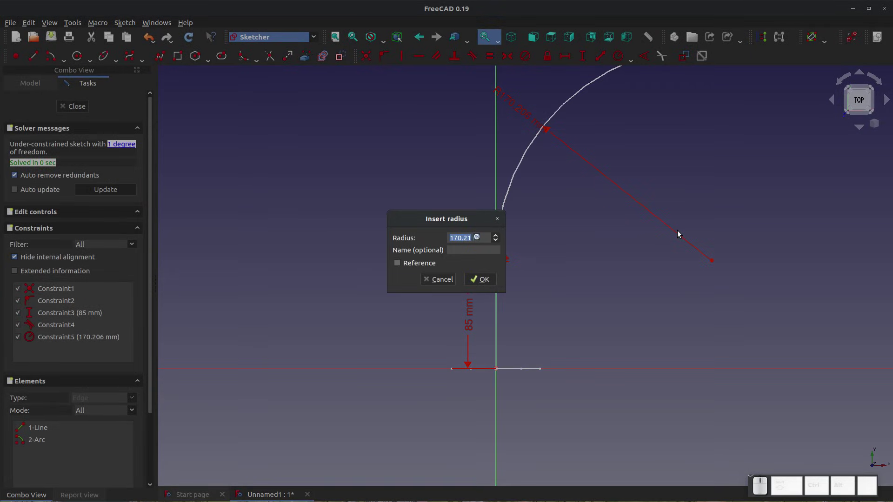
text(200)
key(Return)
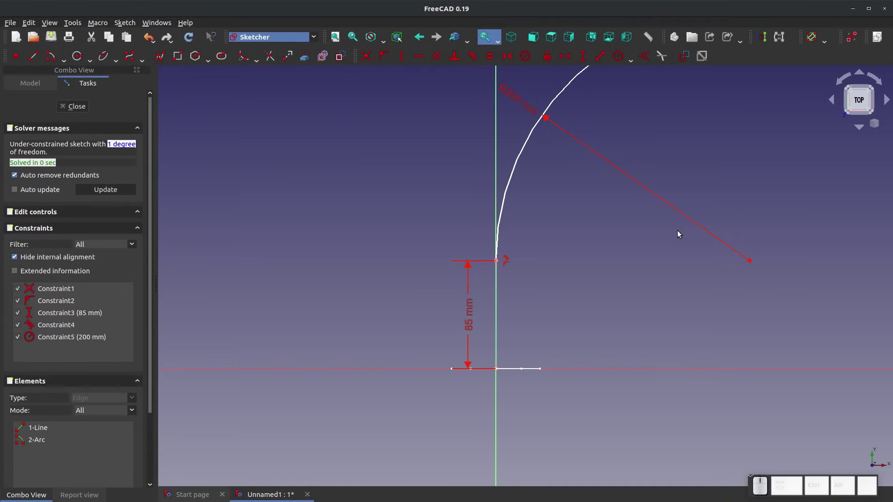
Set the vertical distance between the arc's upper and lower endpoints to 190 mm
scroll(395, 298, down, 3)
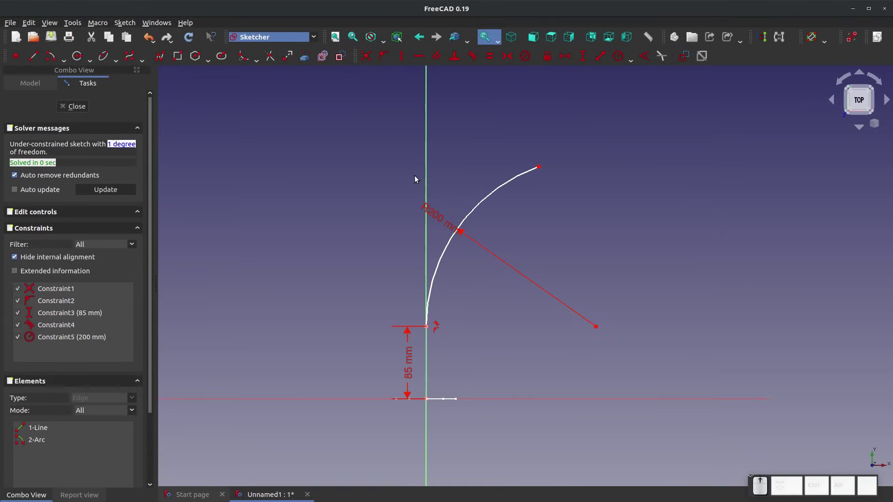
click(539, 167)
click(428, 327)
click(583, 56)
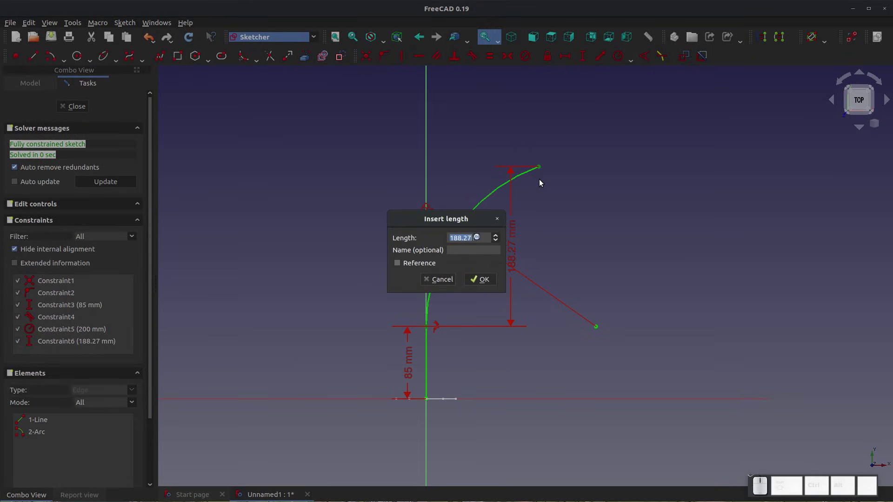
text(190)
key(Return)
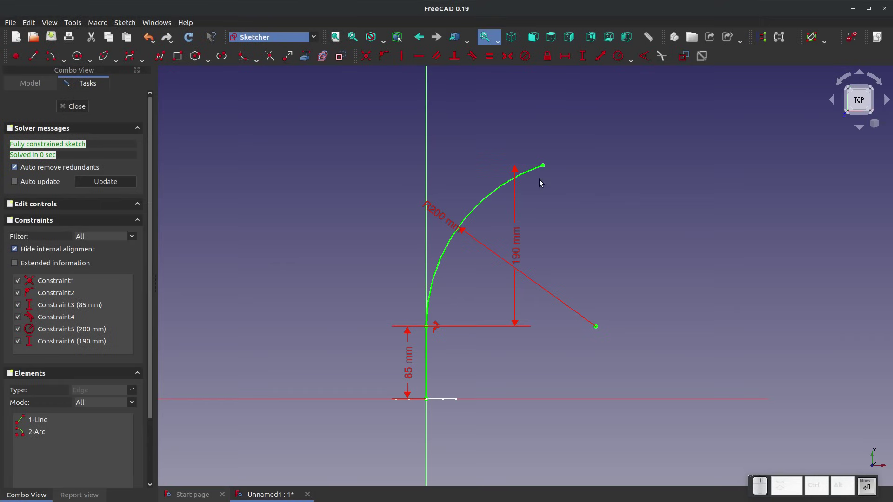
Draw a large second arc centred on the vertical axis, from the first arc's upper endpoint around to the axis above the centre
click(50, 61)
scroll(286, 451, down, 3)
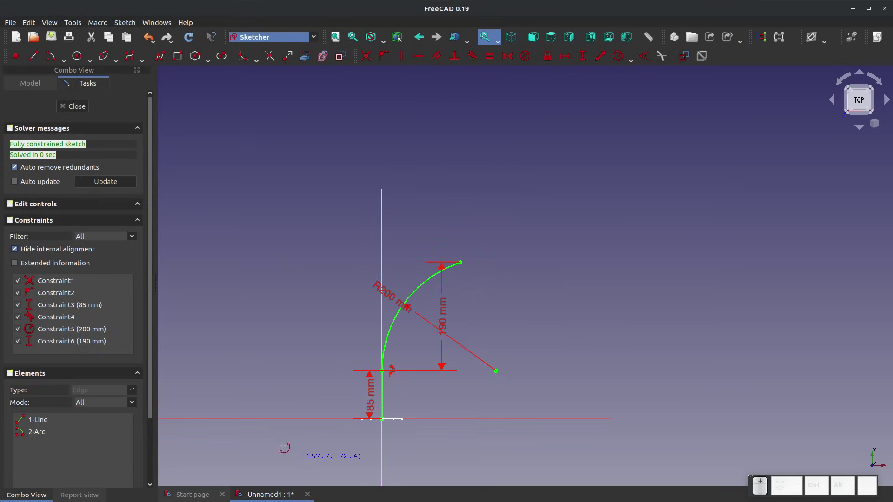
click(361, 103)
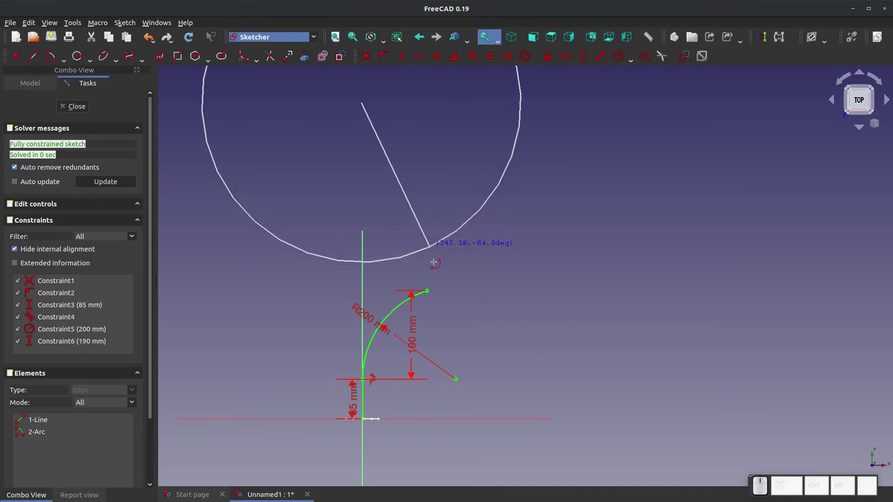
click(430, 290)
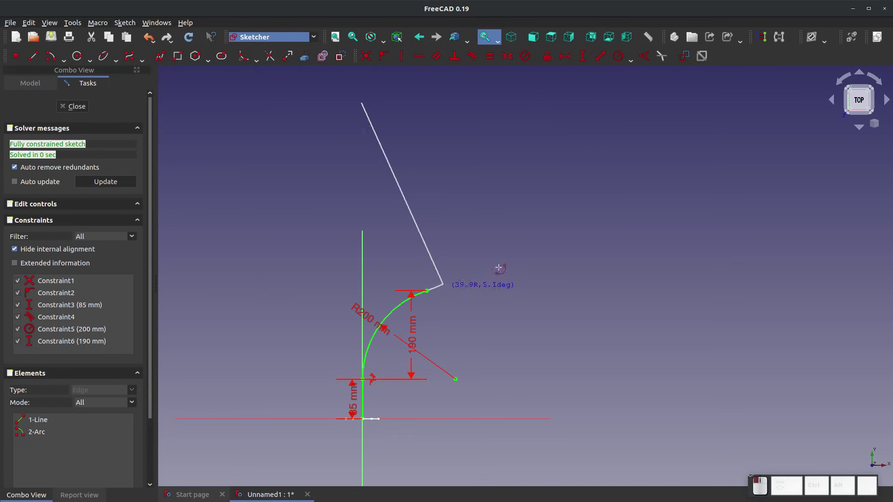
scroll(398, 439, down, 2)
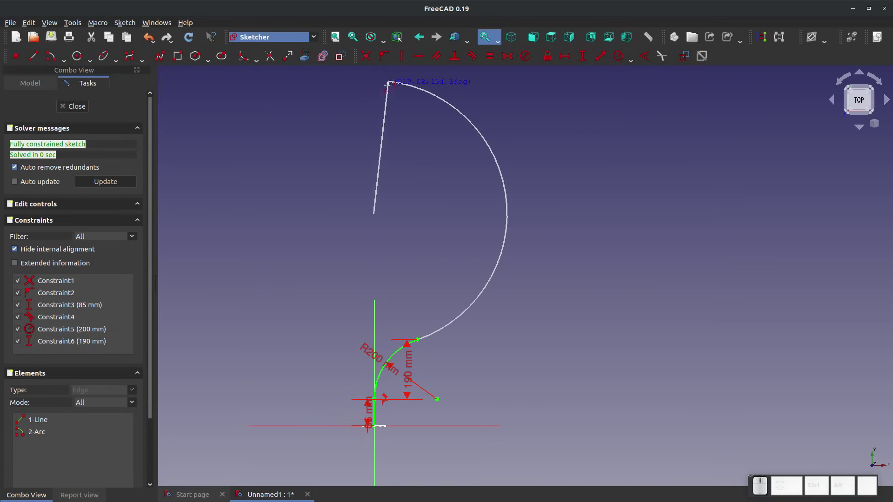
click(374, 81)
key(Escape)
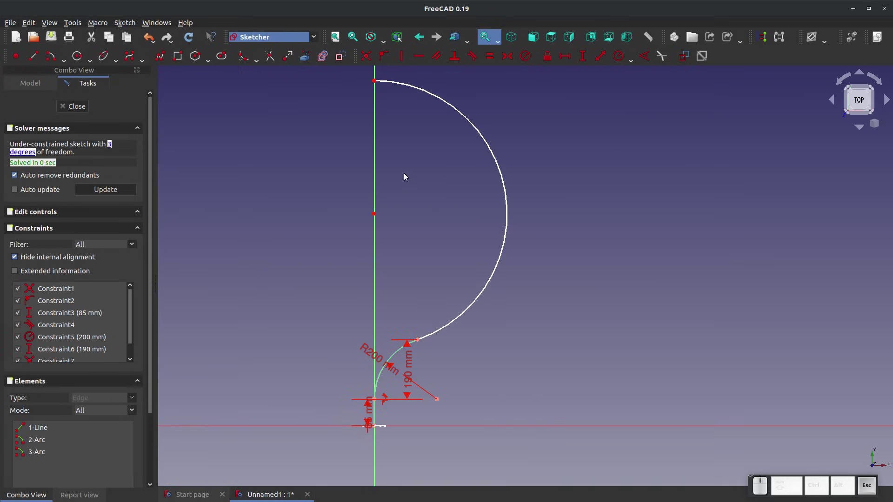
Align the large arc's upper endpoint and centre with a vertical constraint, and move the endpoint to shift the arc
click(374, 81)
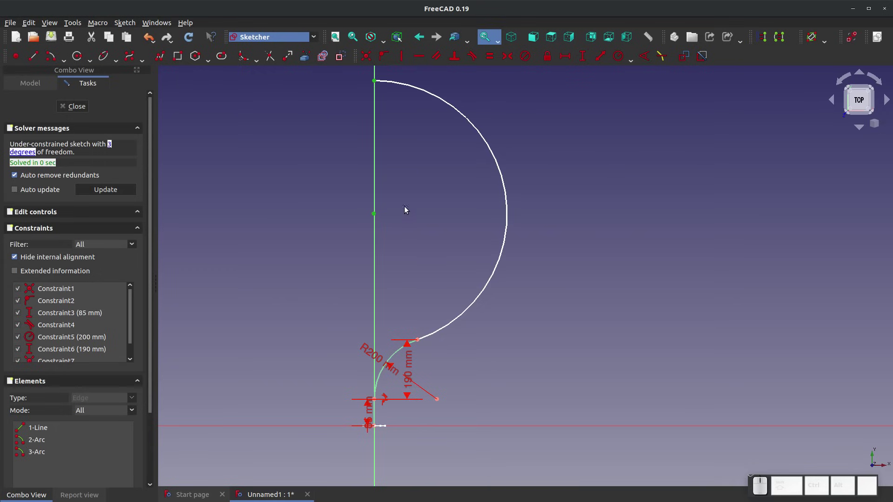
click(402, 56)
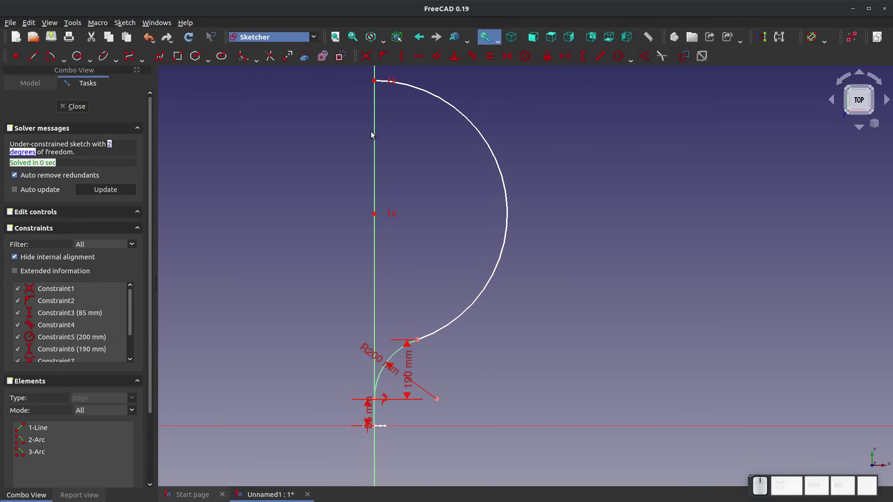
drag(375, 81, 468, 195)
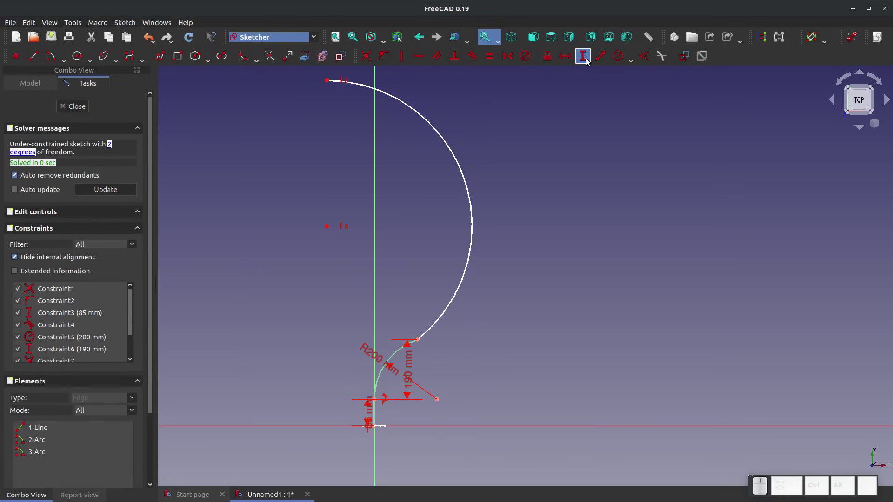
Make the large arc tangent to the 200 mm arc, and move its centre onto the vertical axis
click(472, 56)
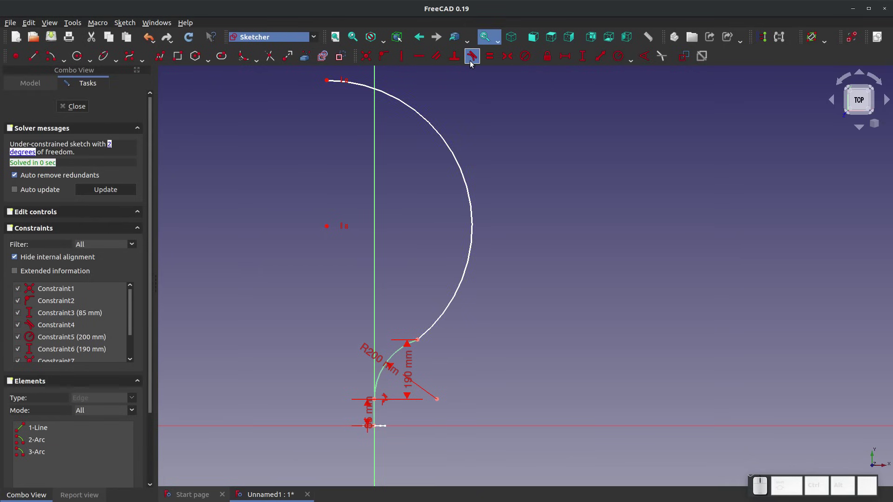
click(453, 295)
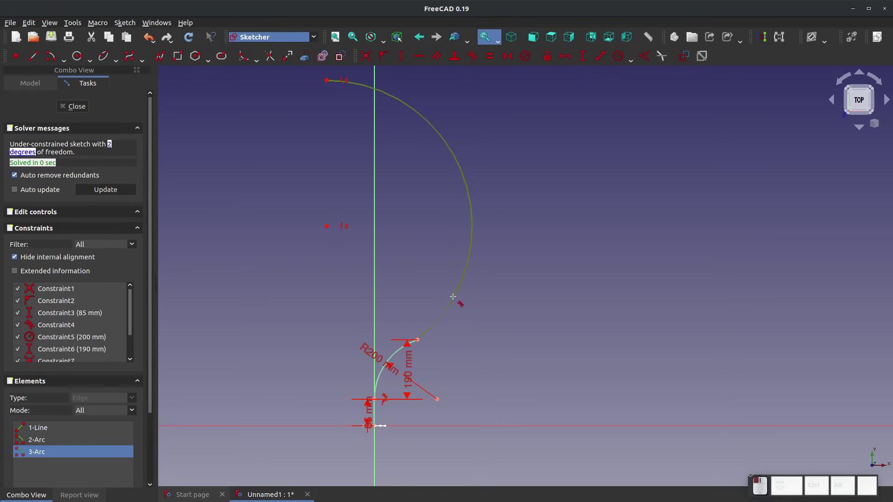
click(390, 355)
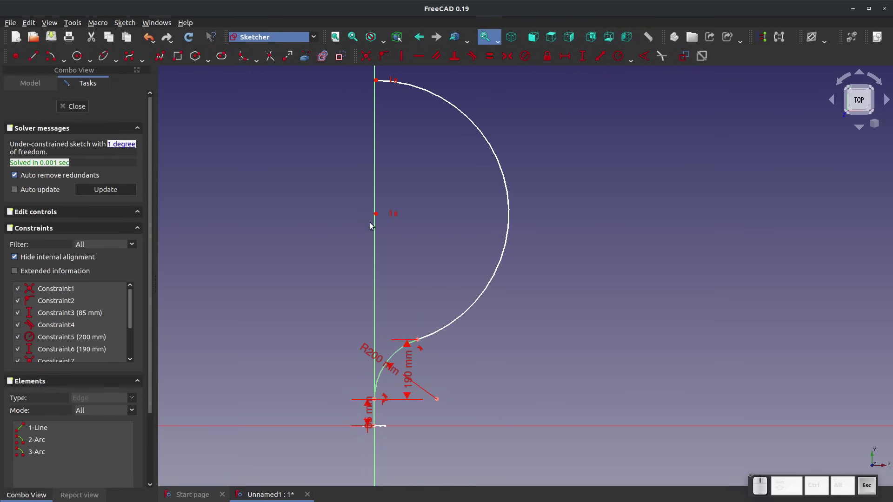
drag(377, 214, 451, 203)
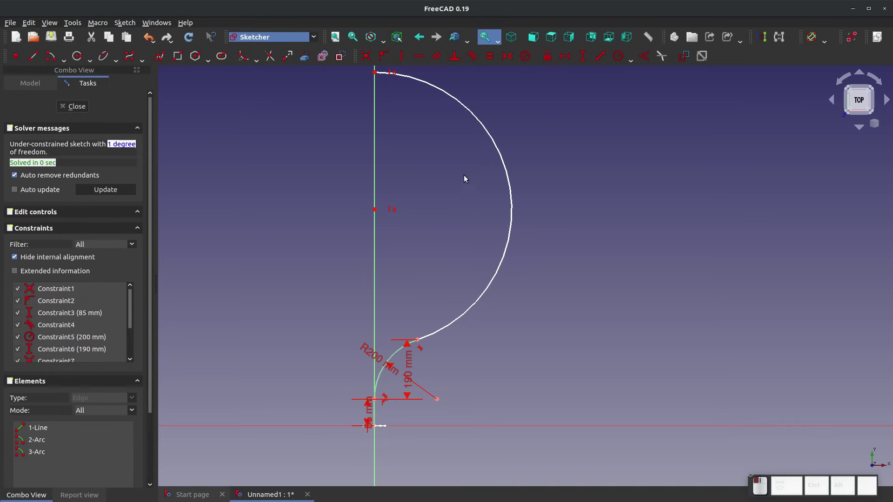
Constrain the large arc's radius to 440 mm and close the path sketch
click(621, 56)
click(491, 138)
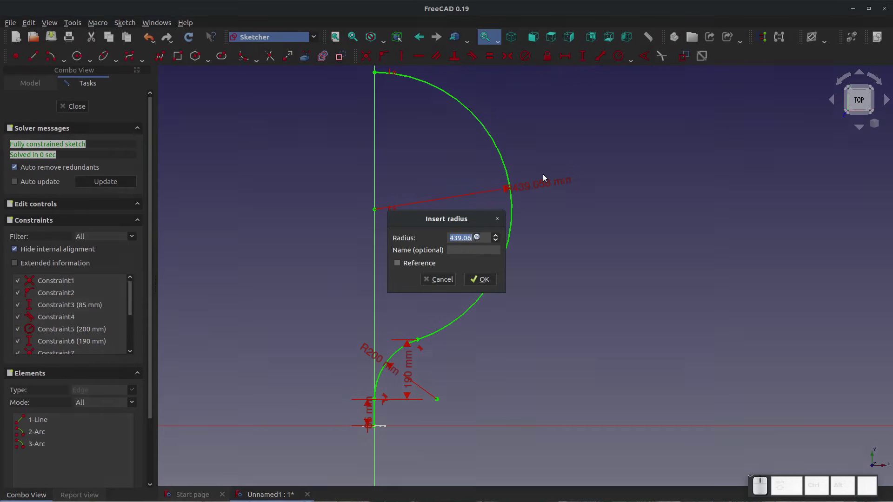
text(440)
key(Return)
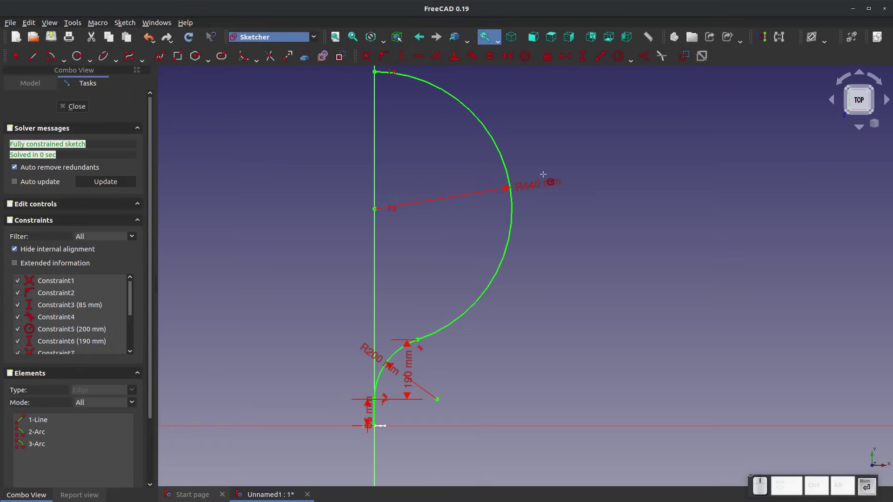
scroll(340, 309, down, 3)
scroll(442, 305, up, 5)
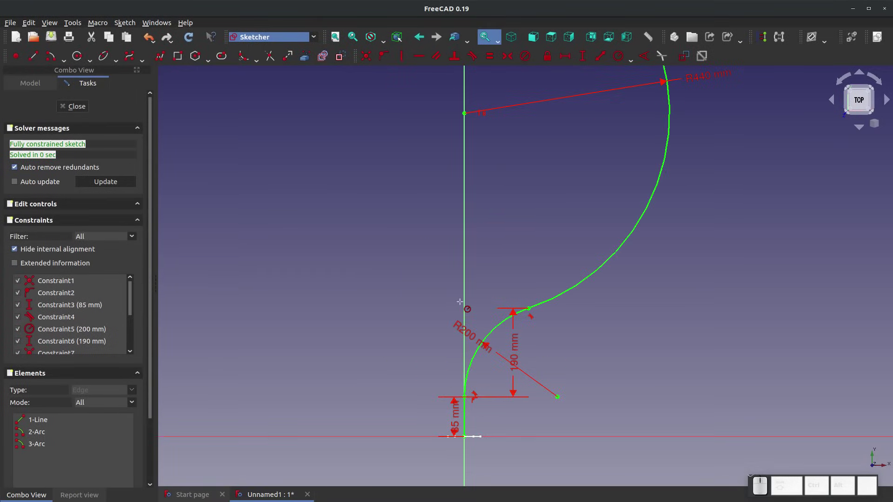
scroll(460, 302, down, 3)
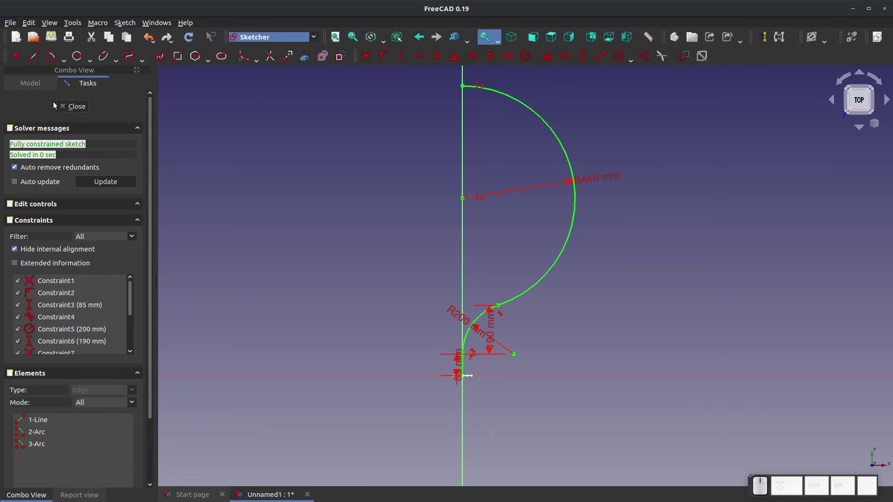
click(73, 106)
Examine in 3D how the path sketch starts at the base edge of the U-shaped profile
click(440, 431)
scroll(431, 401, down, 5)
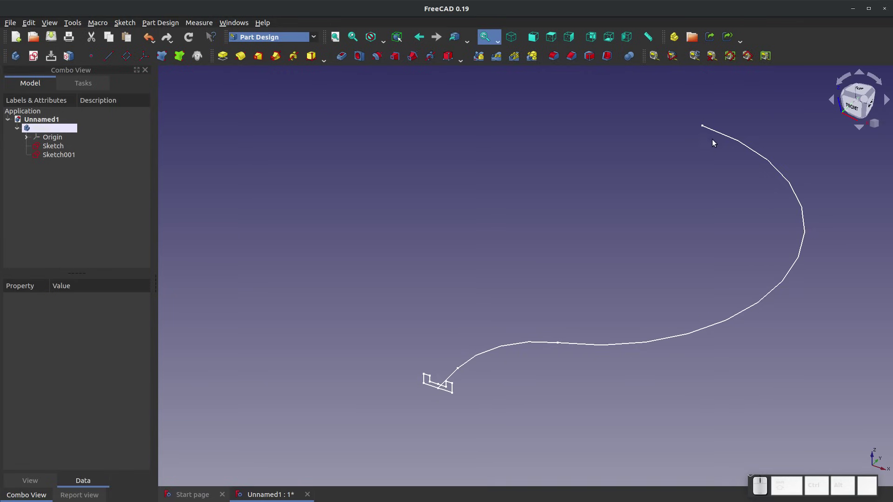
scroll(495, 375, down, 2)
scroll(578, 377, up, 6)
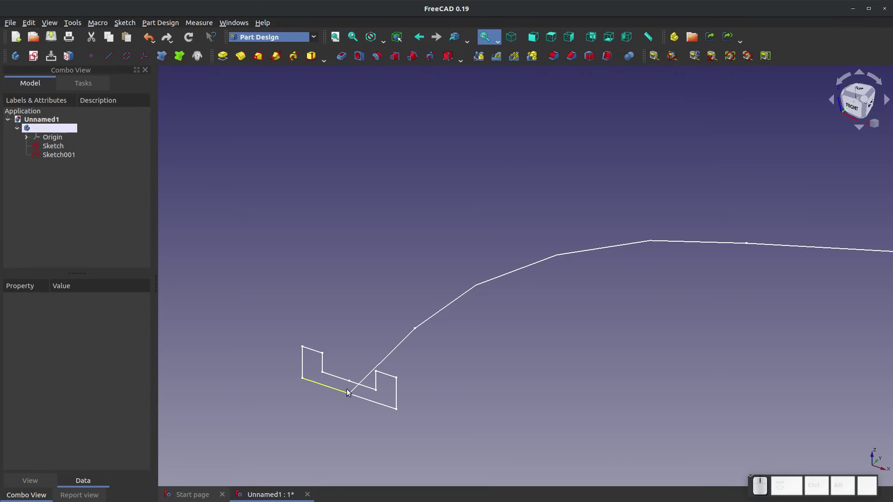
click(568, 255)
scroll(485, 281, down, 3)
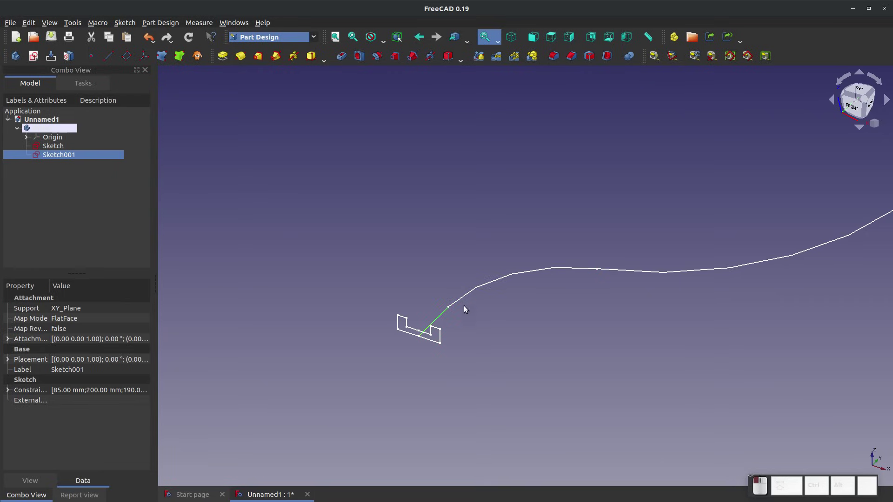
click(415, 389)
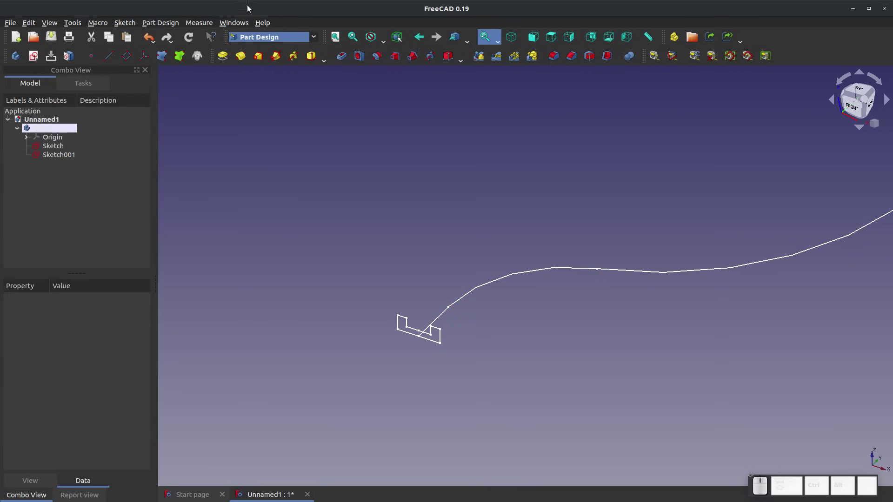
Create an Additive Pipe using the U-shaped profile Sketch as the section and Sketch001 as the path to sweep along
click(275, 56)
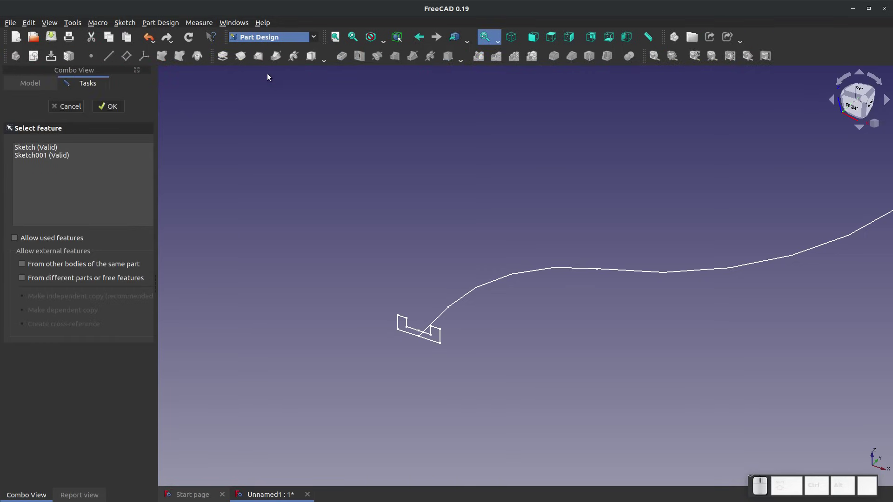
click(45, 149)
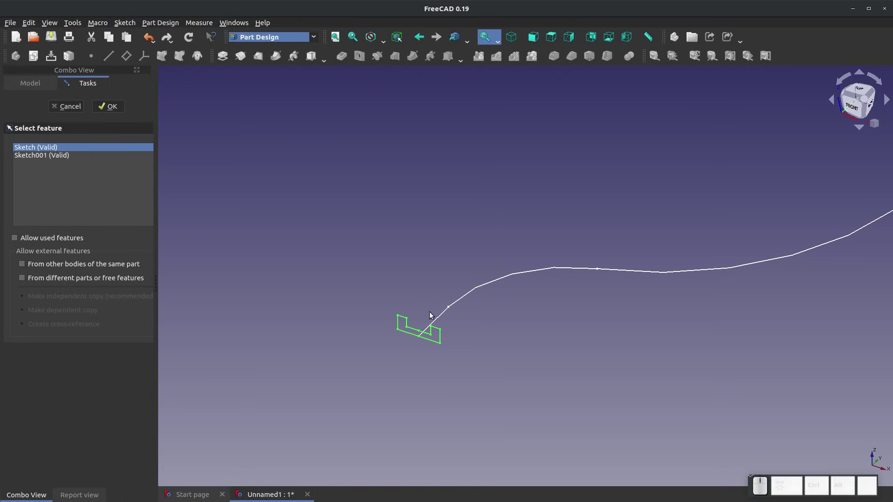
scroll(677, 275, down, 4)
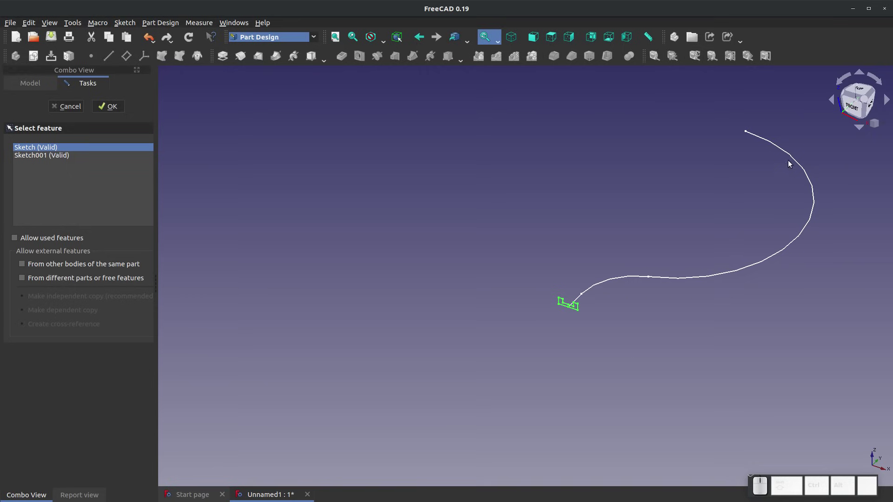
click(107, 107)
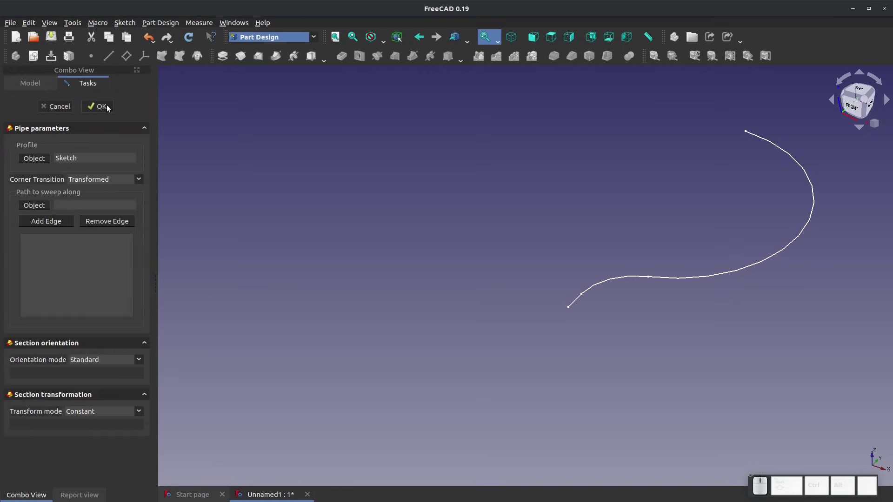
click(27, 206)
click(673, 277)
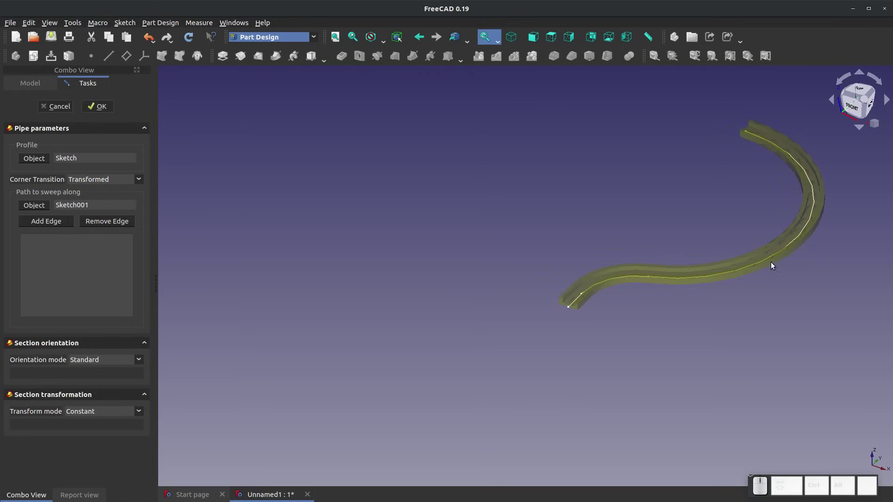
scroll(761, 257, up, 3)
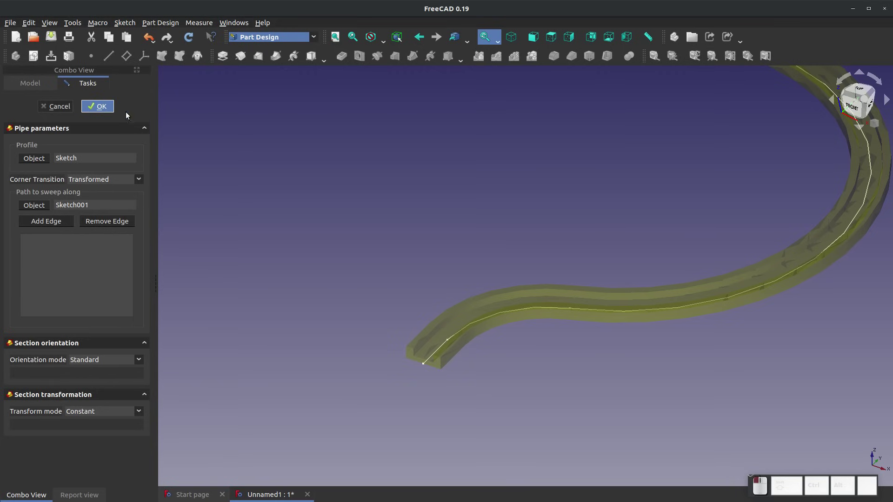
click(108, 106)
middle_drag(515, 373, 495, 411)
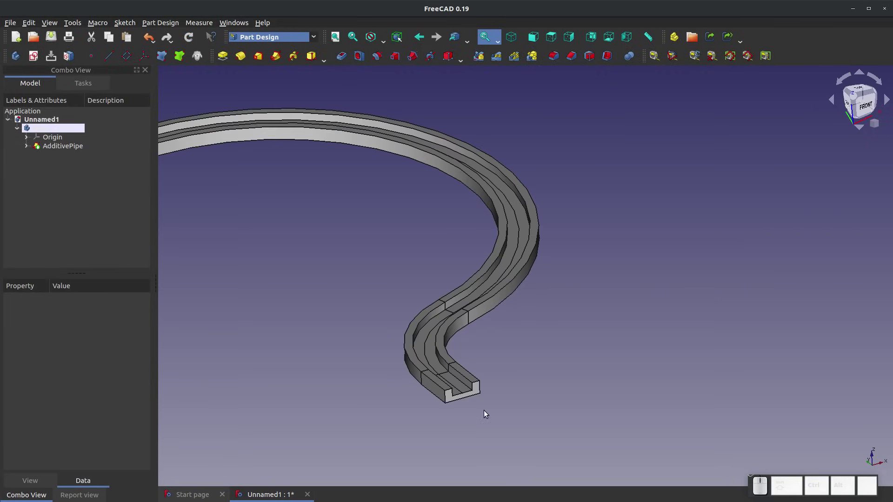
scroll(349, 79, down, 1)
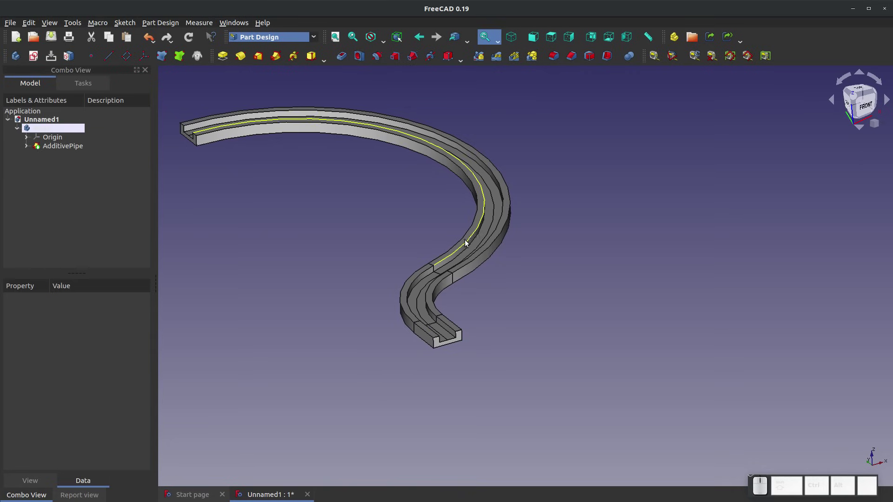
Delete the AdditivePipe feature and make both the profile Sketch and the path Sketch001 visible again
click(65, 146)
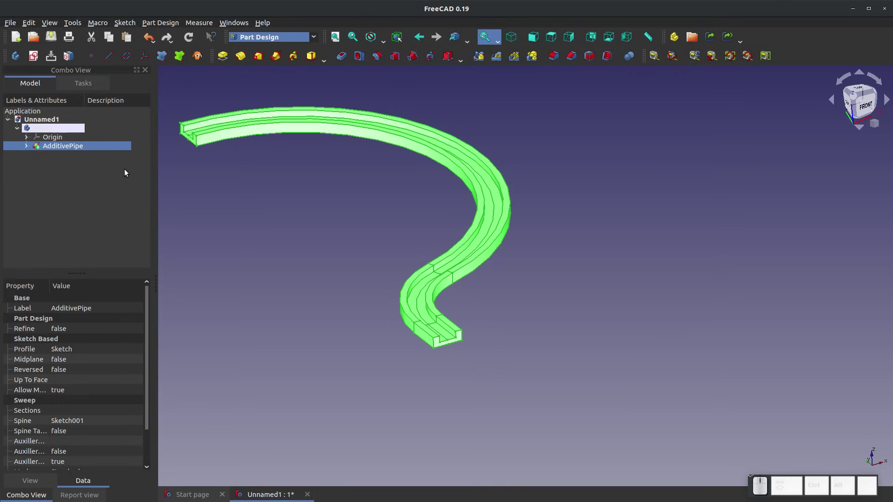
key(Delete)
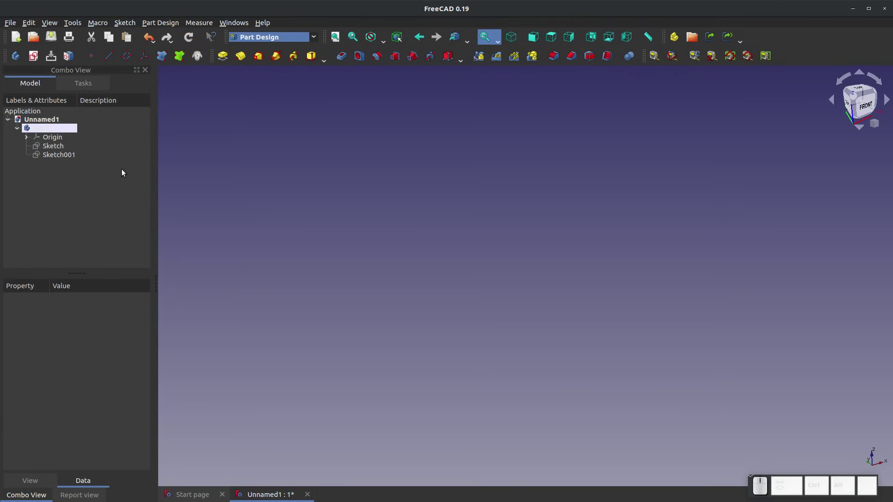
click(63, 148)
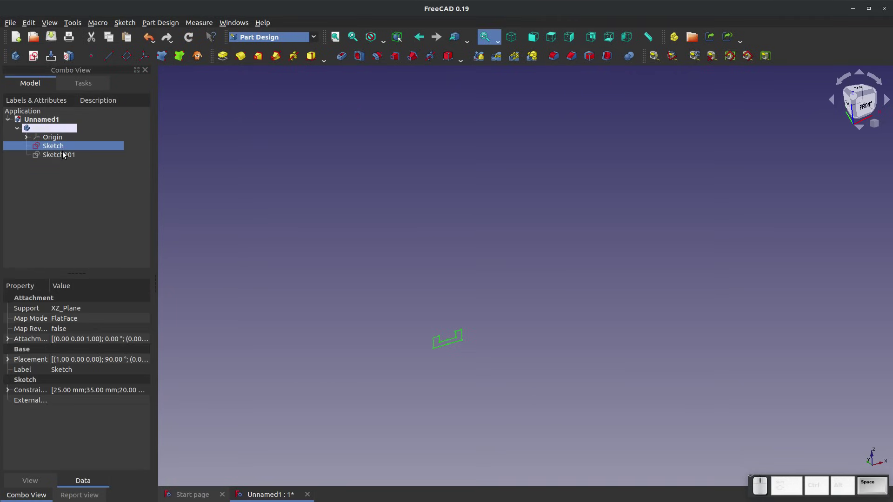
click(62, 154)
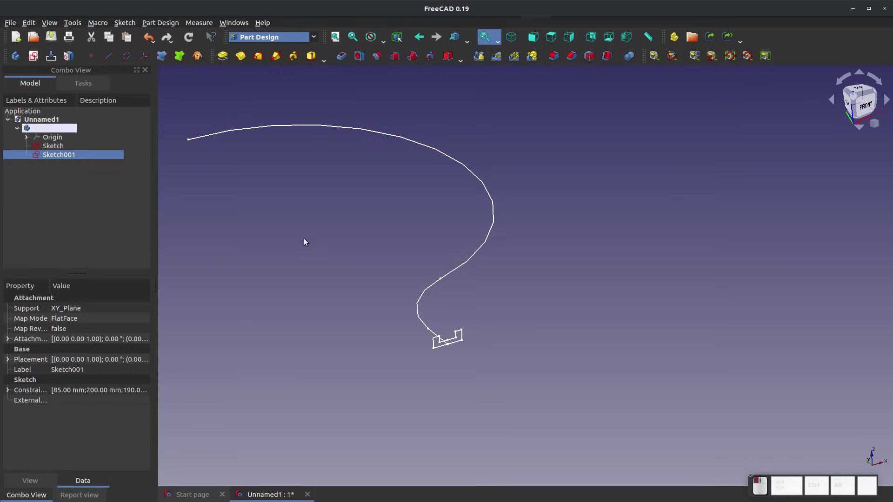
click(260, 209)
Create a datum plane at the path's far end point, attached to that vertex and the large arc in Normal to edge mode
scroll(194, 160, up, 2)
middle_drag(188, 151, 321, 189)
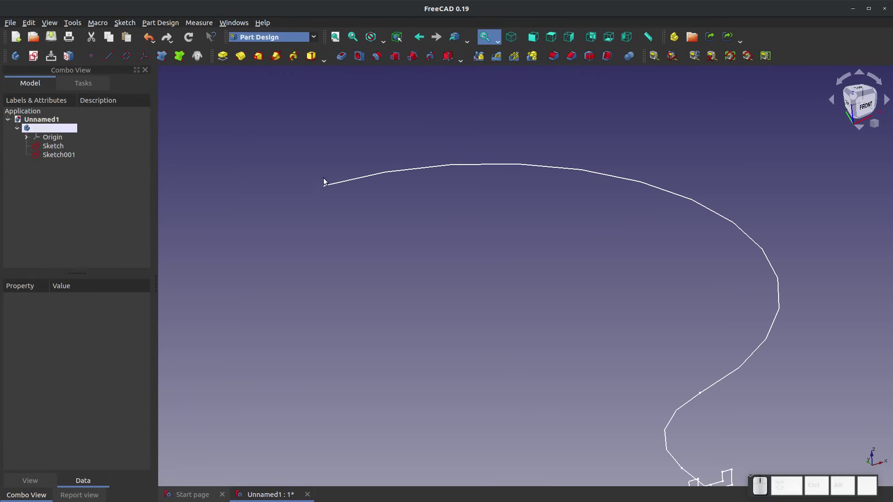
click(324, 185)
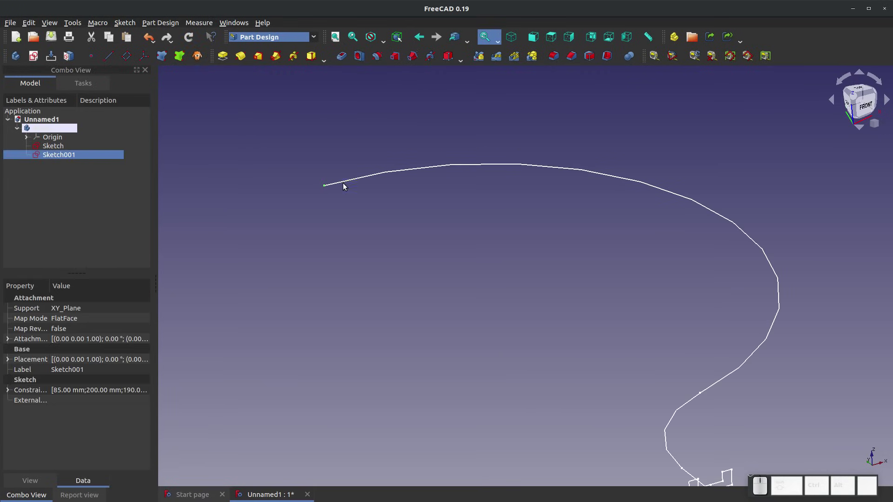
scroll(344, 187, down, 3)
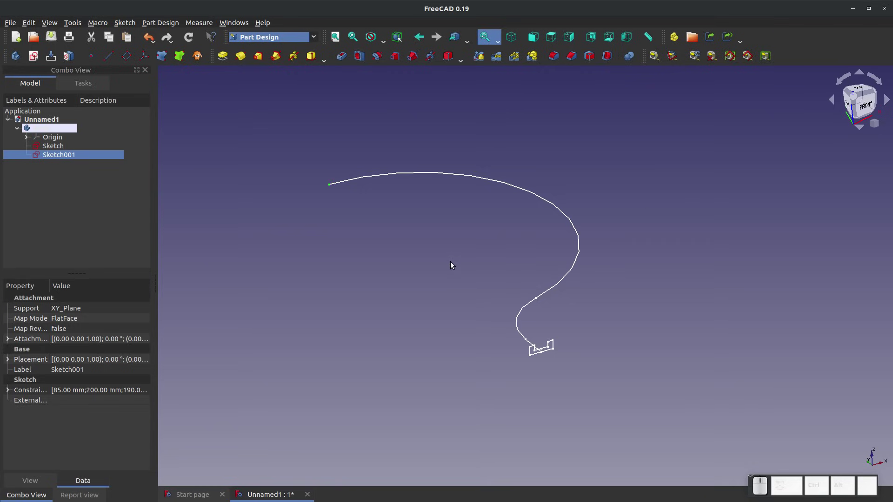
scroll(331, 182, up, 3)
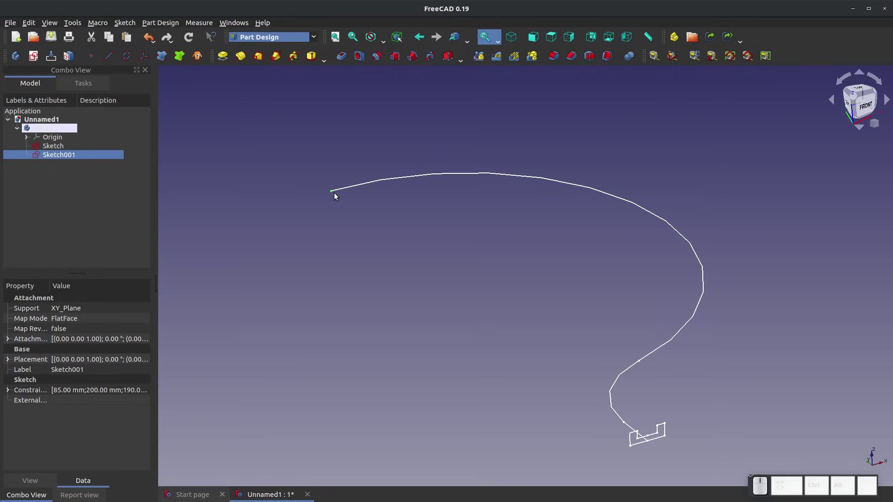
click(344, 188)
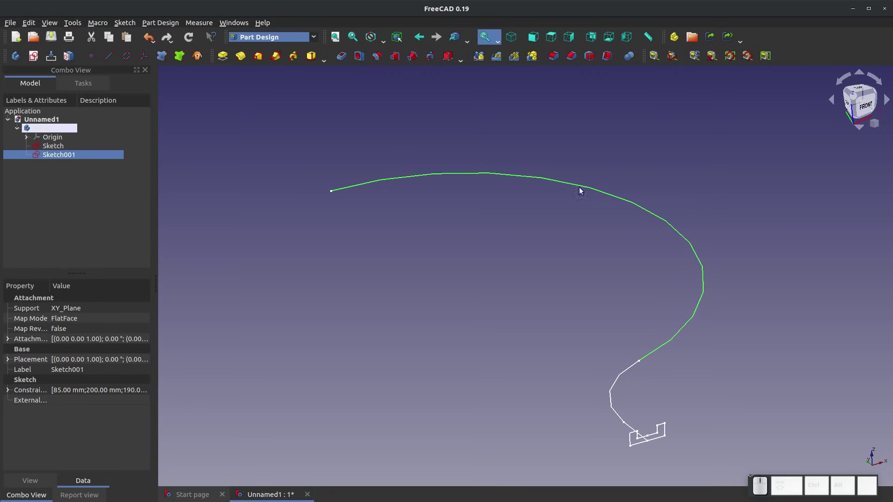
scroll(349, 191, up, 3)
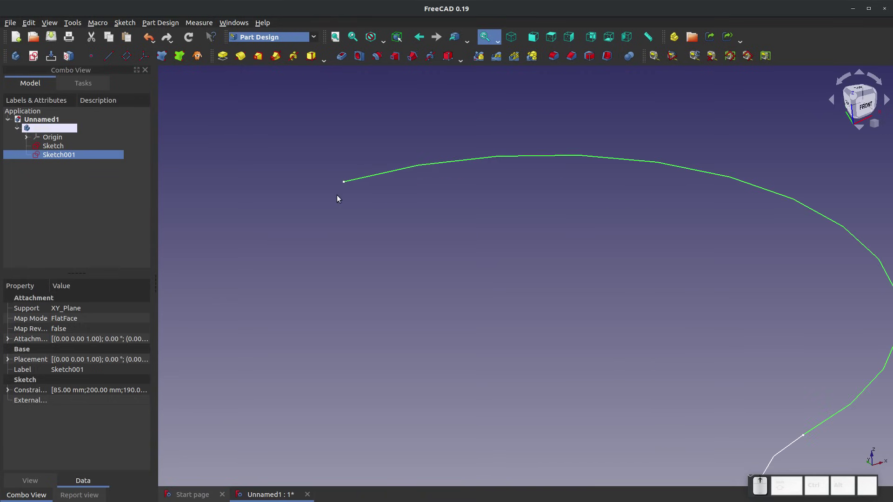
click(344, 182)
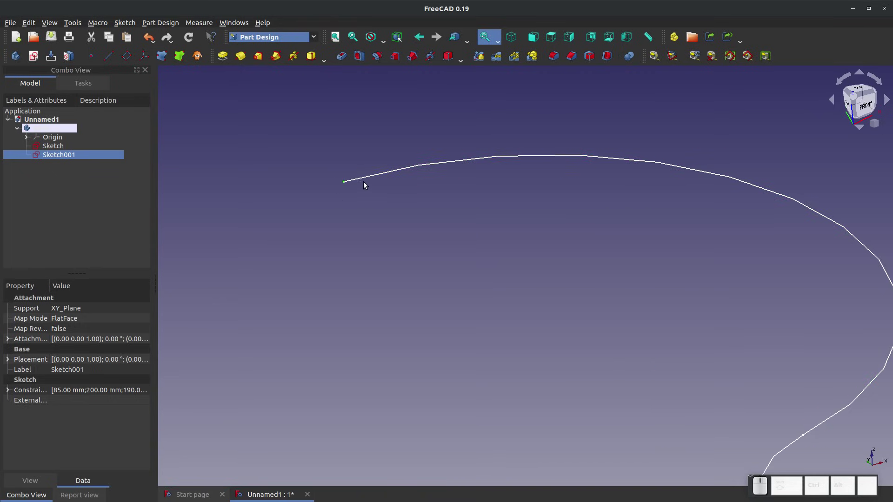
key(ctrl)
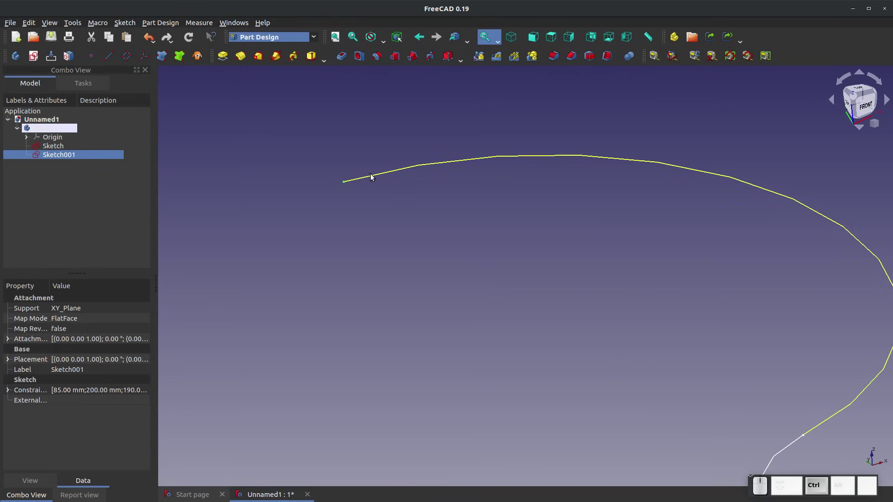
ctrl+click(373, 178)
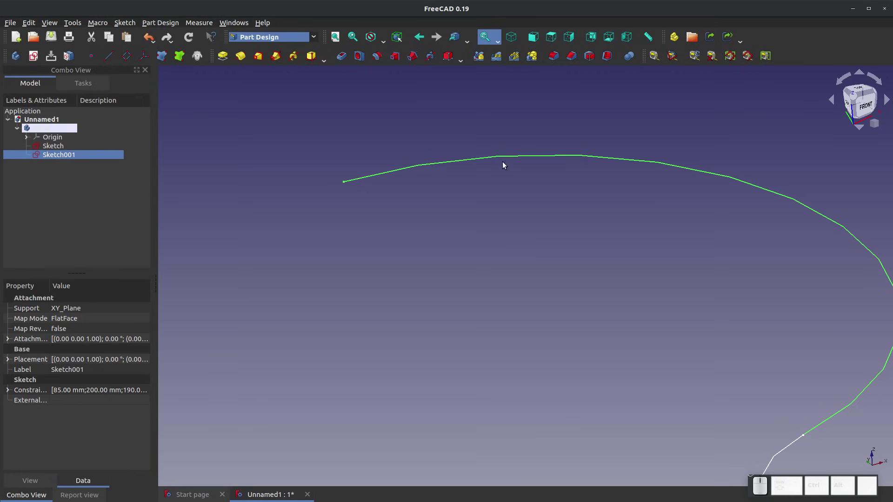
click(127, 56)
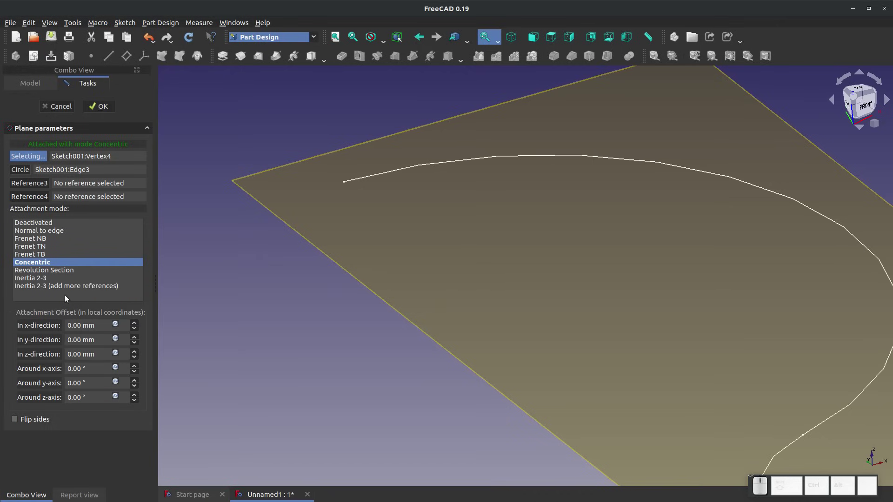
click(48, 231)
mouse_move(281, 256)
mouse_down()
mouse_move(224, 273)
mouse_move(293, 266)
mouse_up()
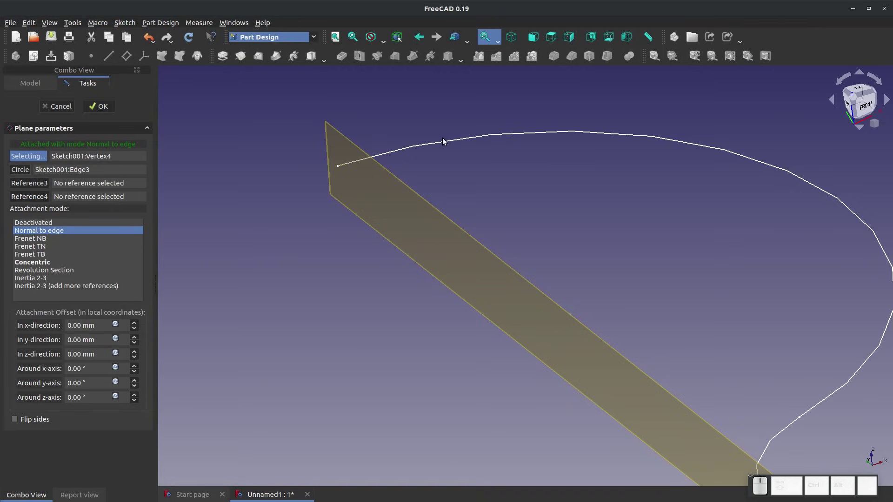
click(93, 106)
Create a sketch on the datum plane and view it face-on from the right at the path's end point
click(377, 223)
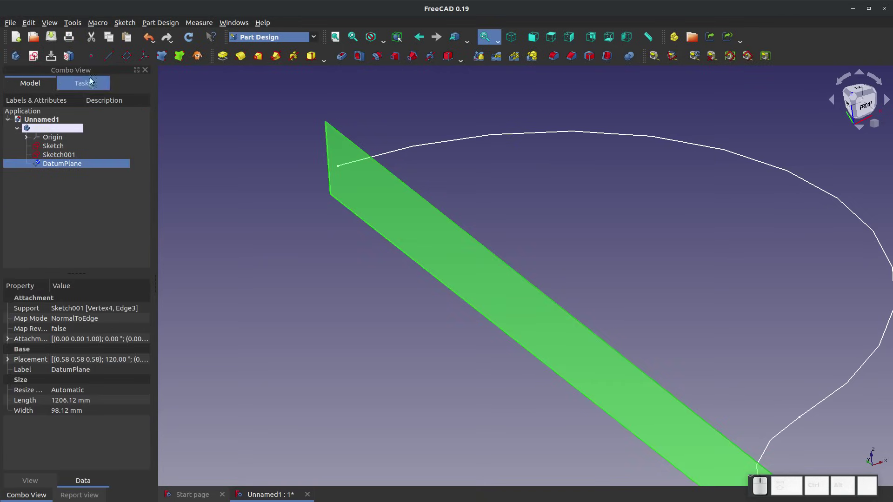
click(33, 56)
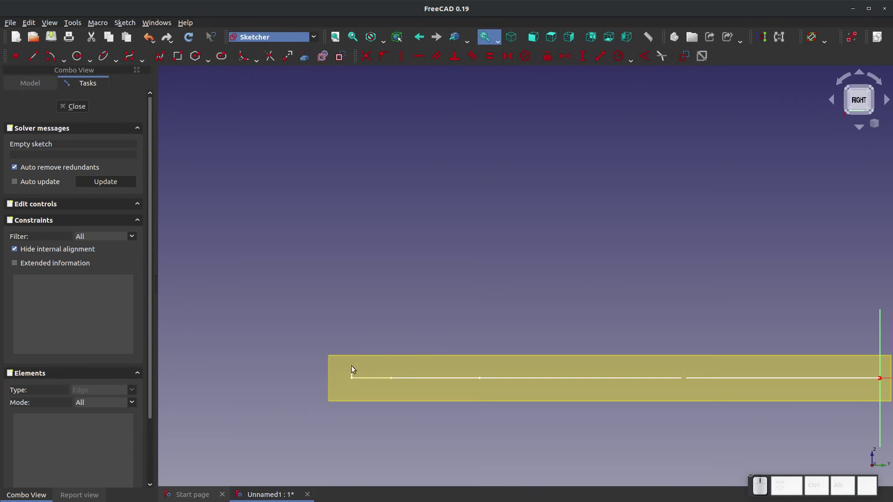
scroll(390, 401, down, 3)
scroll(730, 402, up, 4)
mouse_move(729, 403)
middle_down()
mouse_move(588, 392)
mouse_move(579, 439)
mouse_move(531, 412)
mouse_move(610, 386)
middle_up()
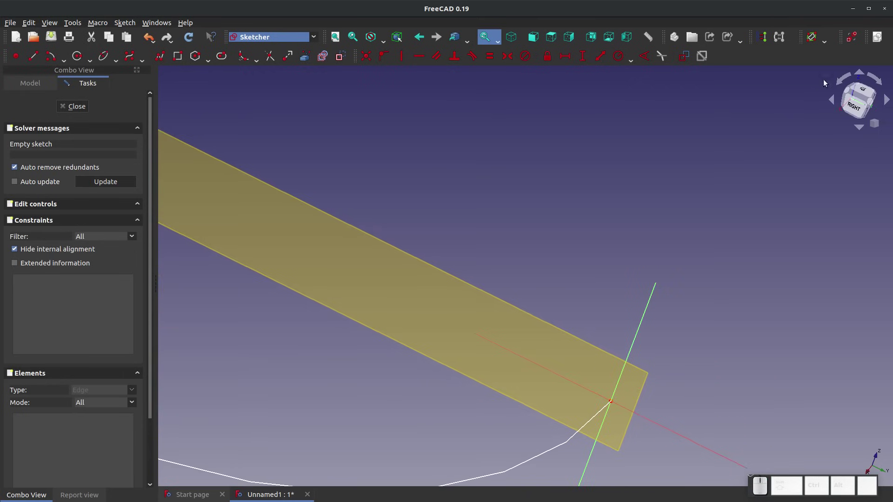
click(850, 101)
mouse_move(778, 130)
middle_down()
mouse_move(692, 170)
mouse_move(694, 193)
mouse_move(712, 182)
middle_up()
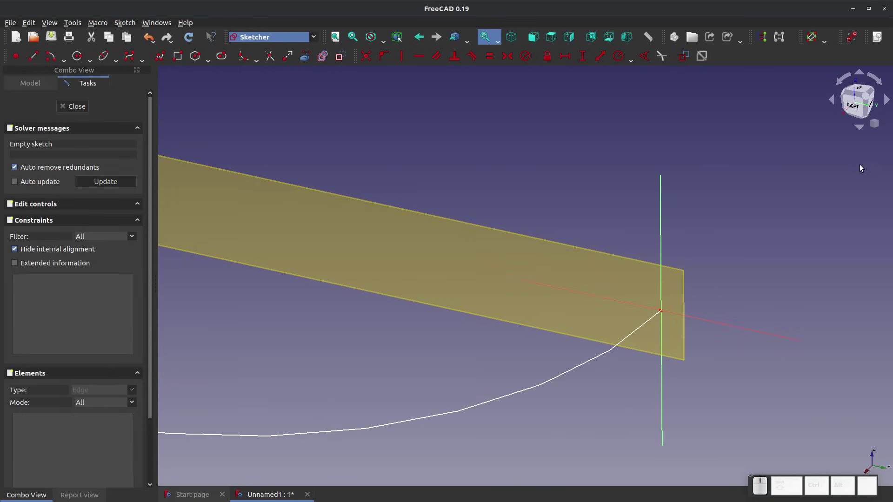
click(855, 107)
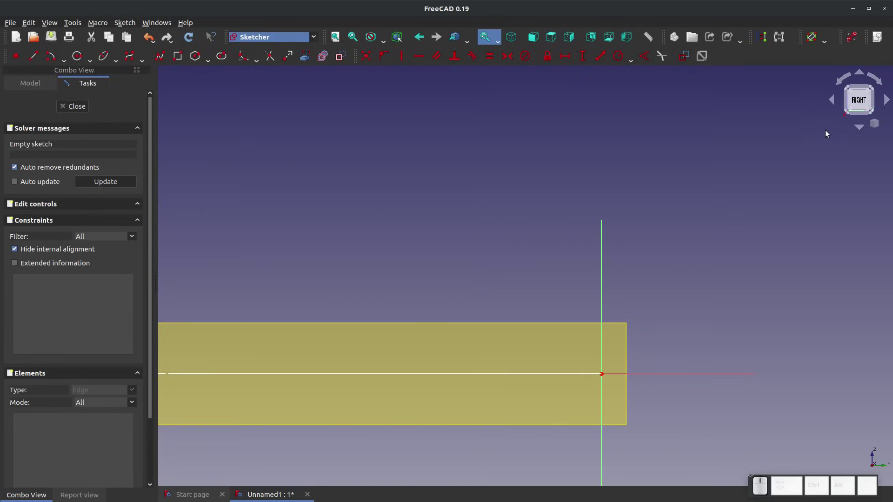
click(863, 90)
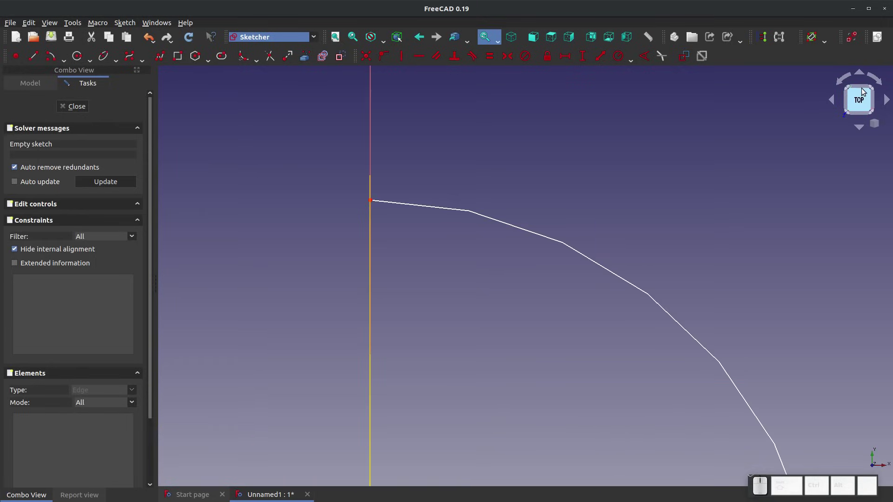
click(874, 101)
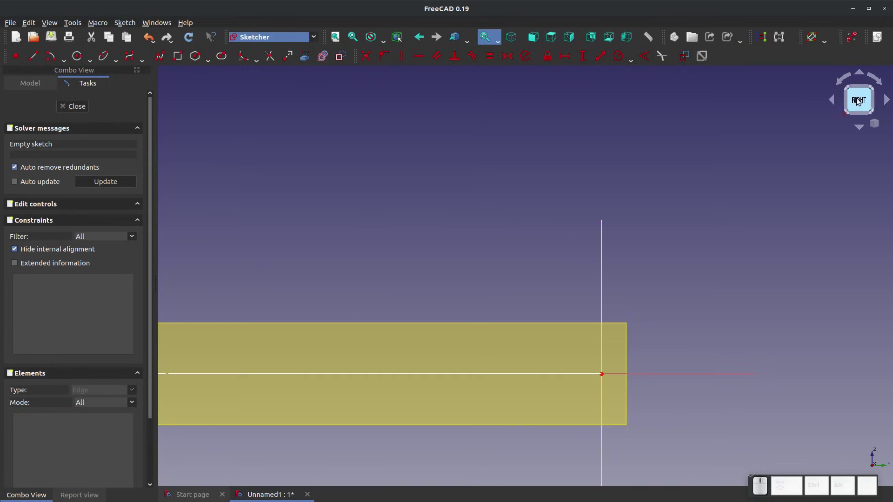
scroll(576, 305, up, 3)
scroll(606, 352, up, 1)
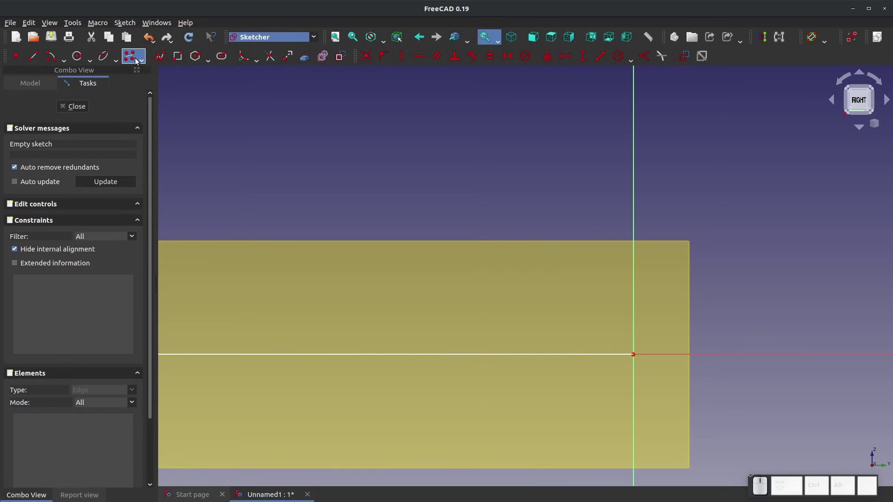
Draw a closed U-shaped polyline profile about 80 mm wide, starting and ending at the origin with its base on the horizontal axis
click(166, 60)
click(633, 355)
click(723, 355)
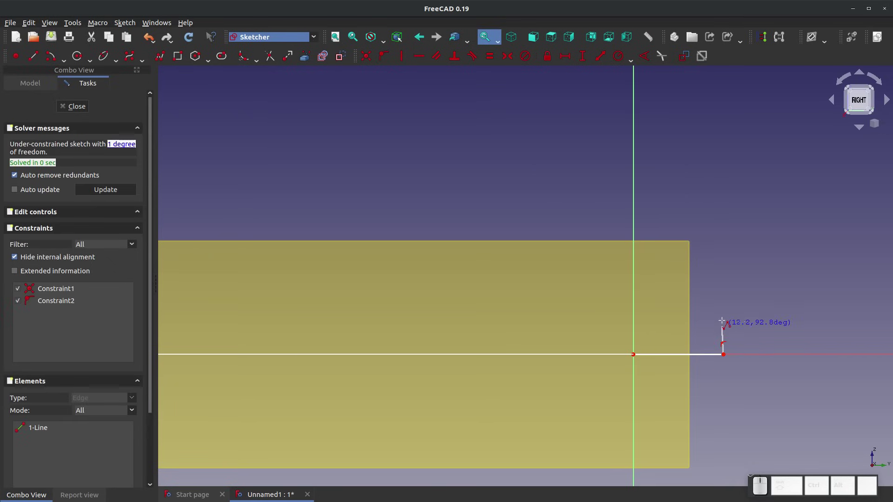
click(722, 291)
click(683, 291)
click(683, 323)
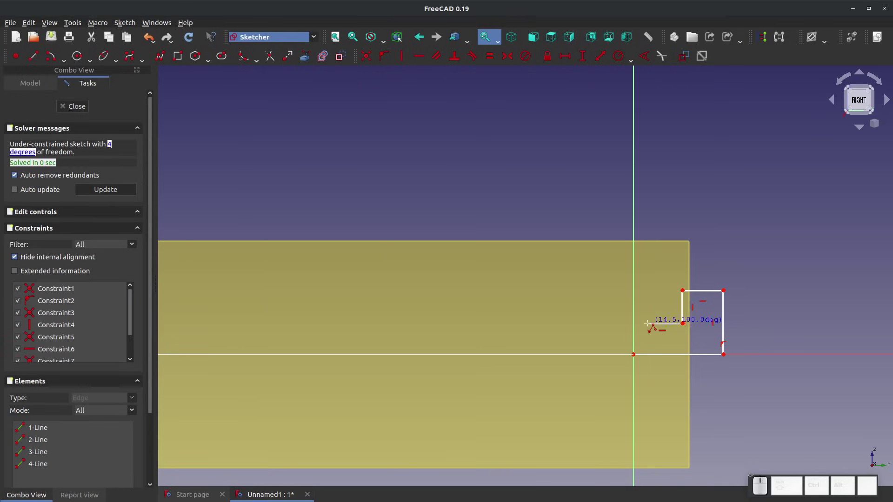
click(586, 323)
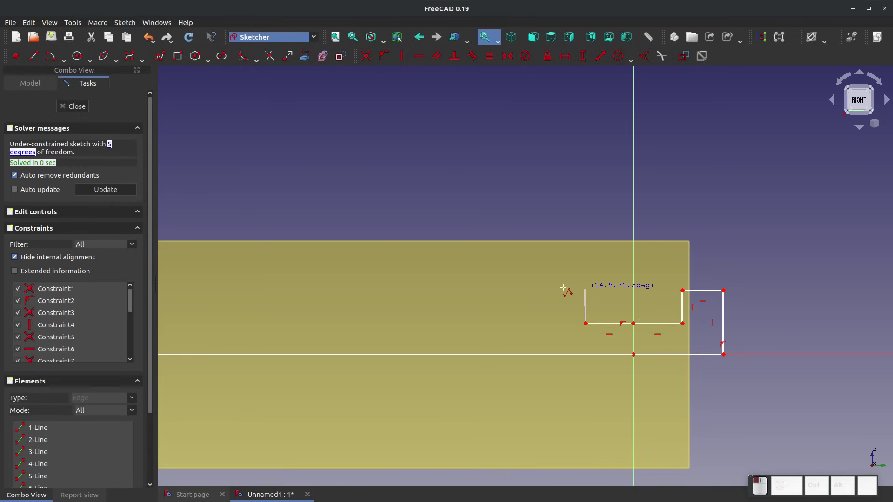
click(586, 290)
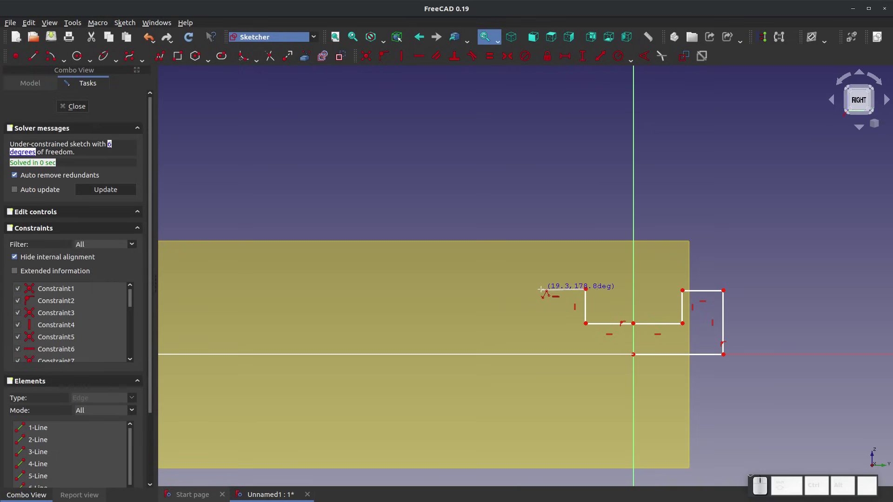
click(541, 289)
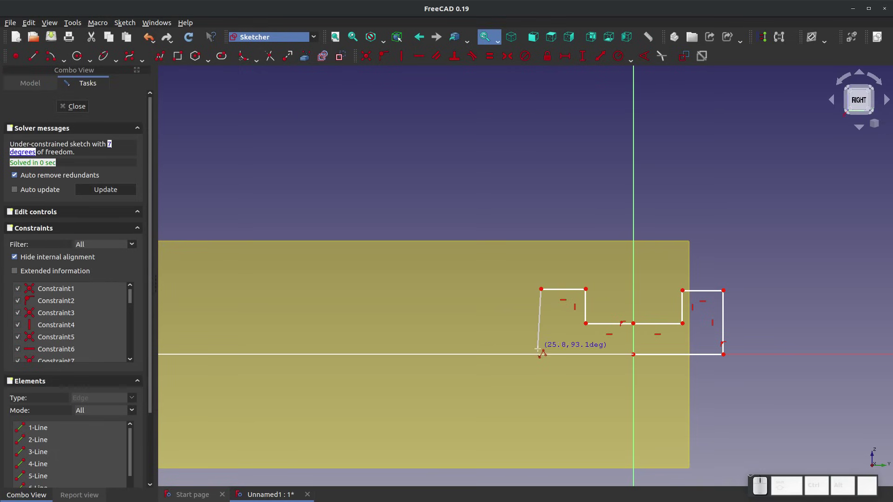
click(540, 355)
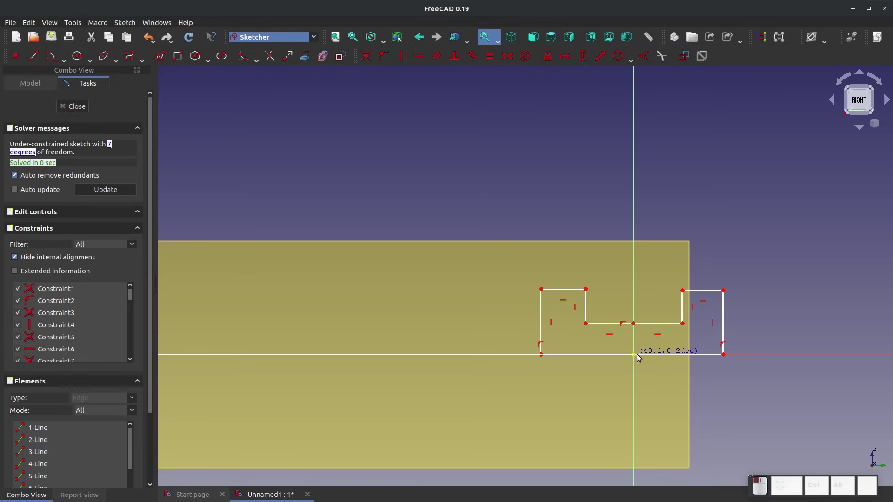
scroll(704, 358, up, 2)
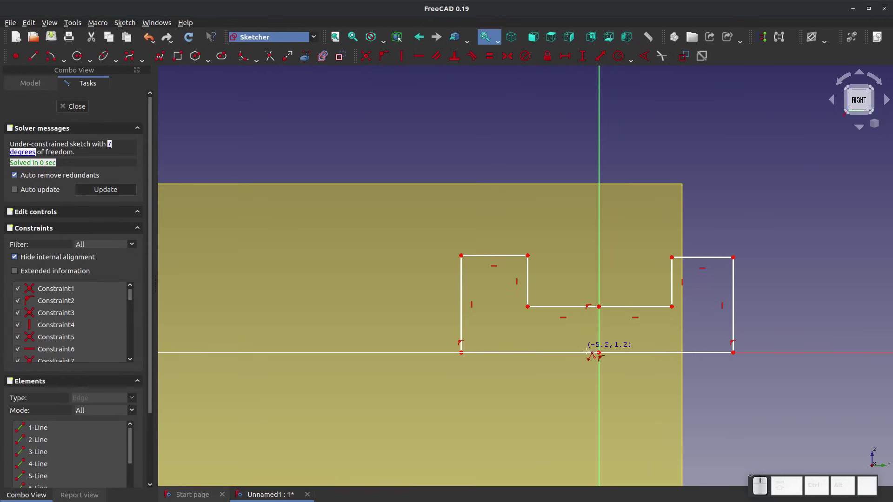
key(Escape)
Hide the datum plane behind the new U-shaped profile and return to the sketch's editing tasks
click(660, 352)
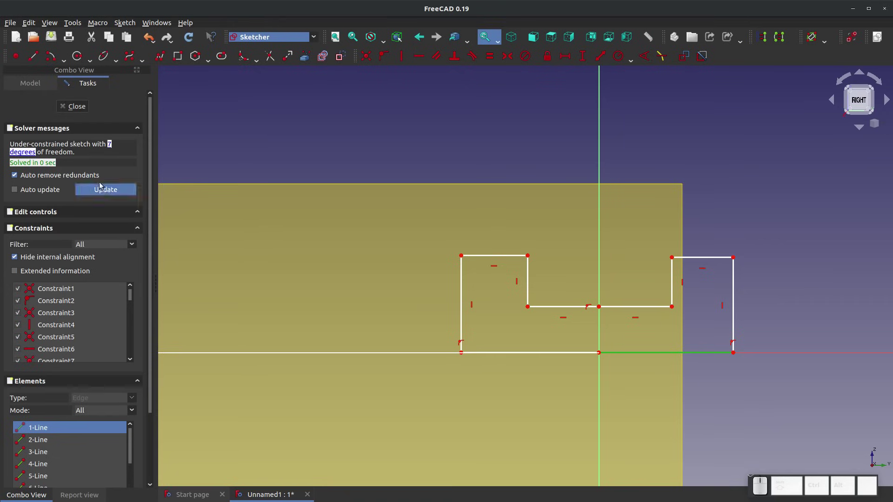
click(19, 83)
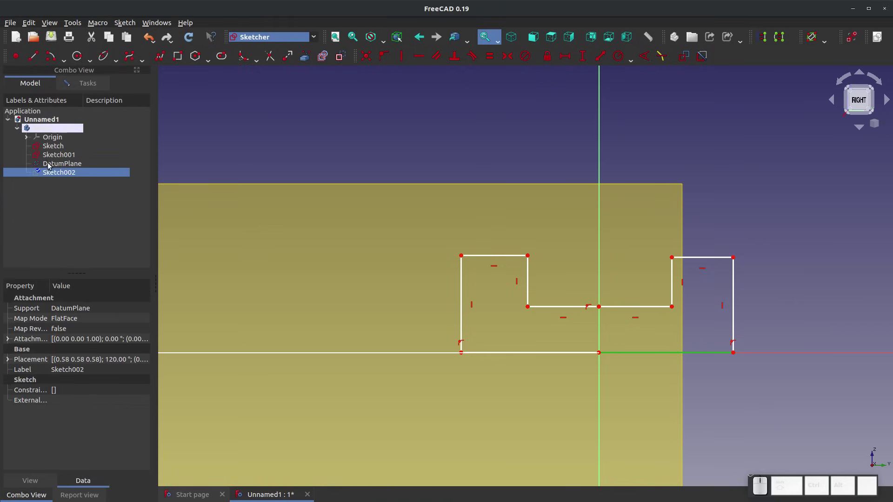
click(50, 166)
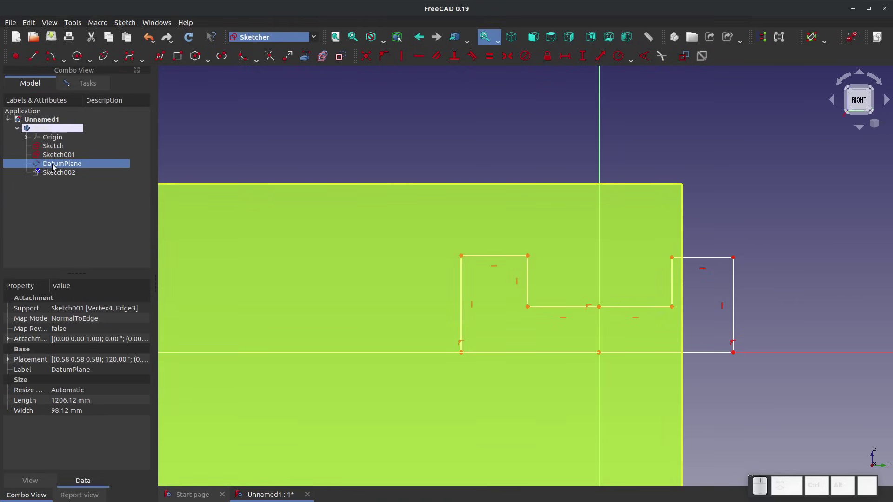
key(space)
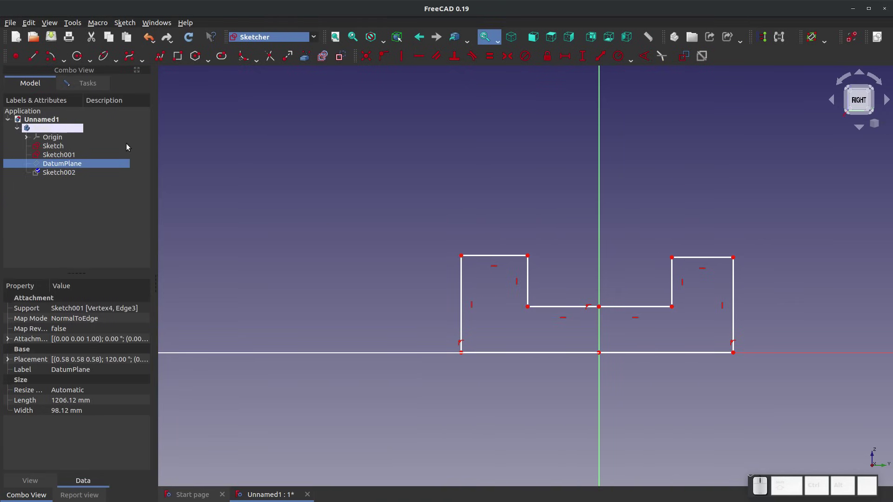
click(84, 87)
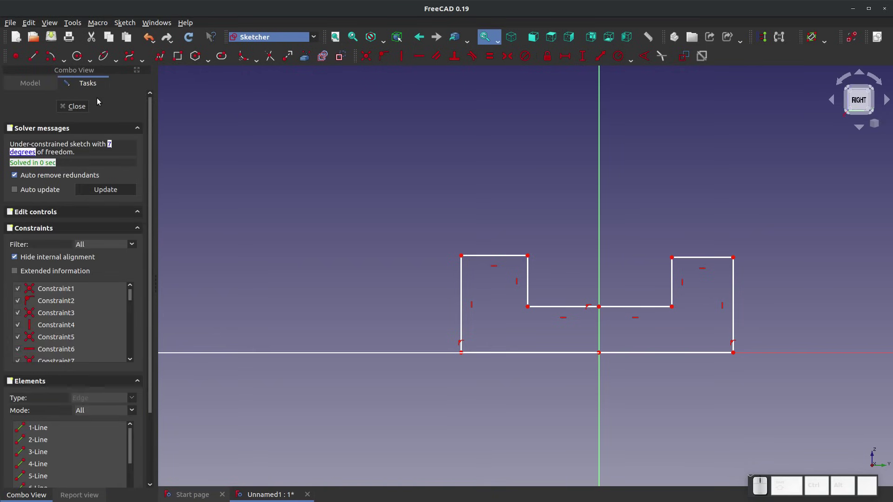
Constrain the two halves of the profile's base line, on either side of the origin, to equal length
click(657, 353)
key(h)
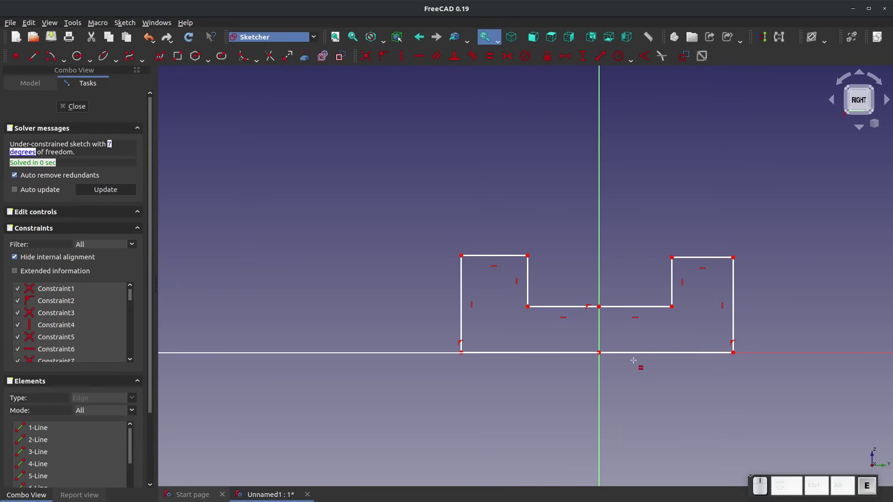
click(644, 353)
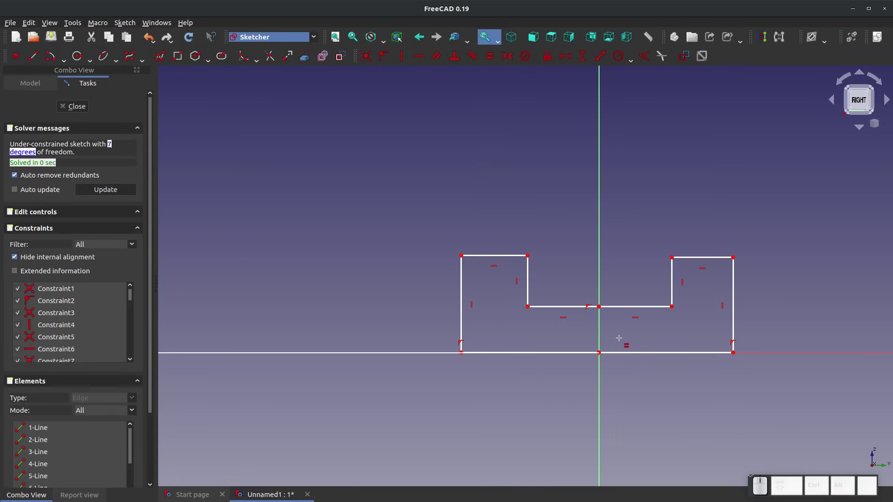
click(492, 57)
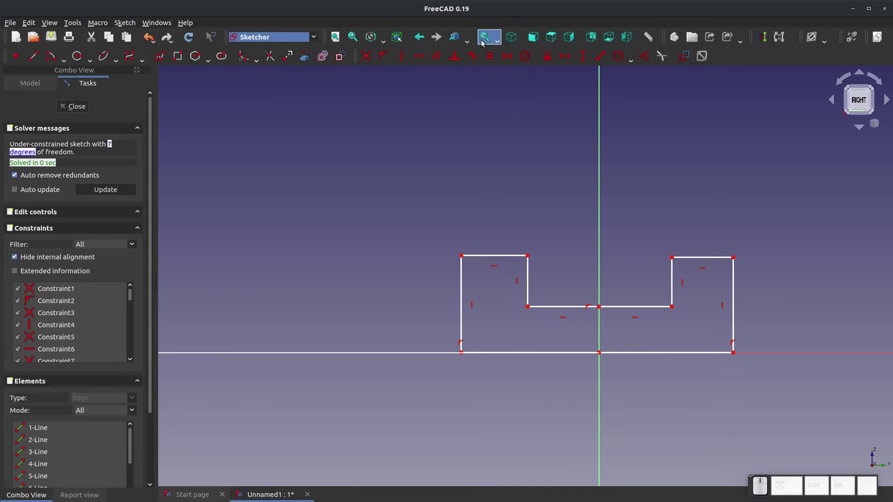
click(550, 353)
click(643, 354)
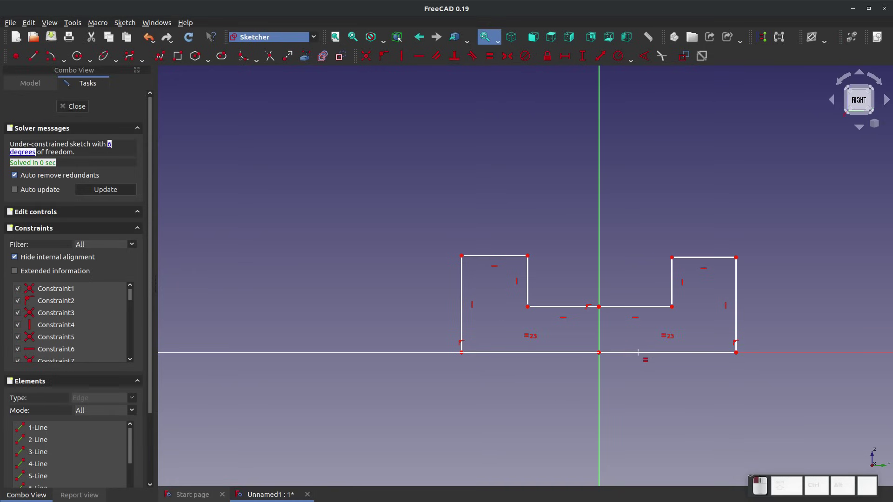
Make the two inner floor segments equal in length, and likewise the two inner vertical walls
click(646, 307)
click(568, 306)
click(528, 286)
click(669, 284)
click(670, 284)
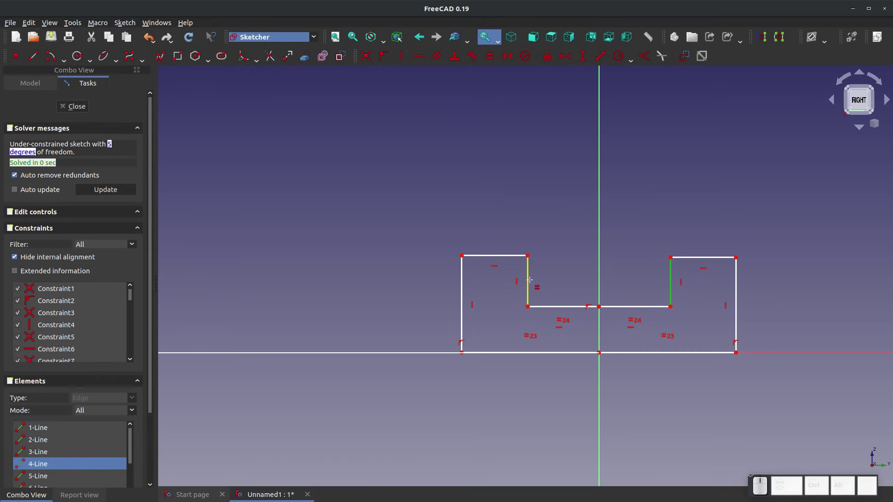
click(528, 279)
Constrain the top edges of the two U arms to equal length and end the equality command
click(507, 256)
click(691, 257)
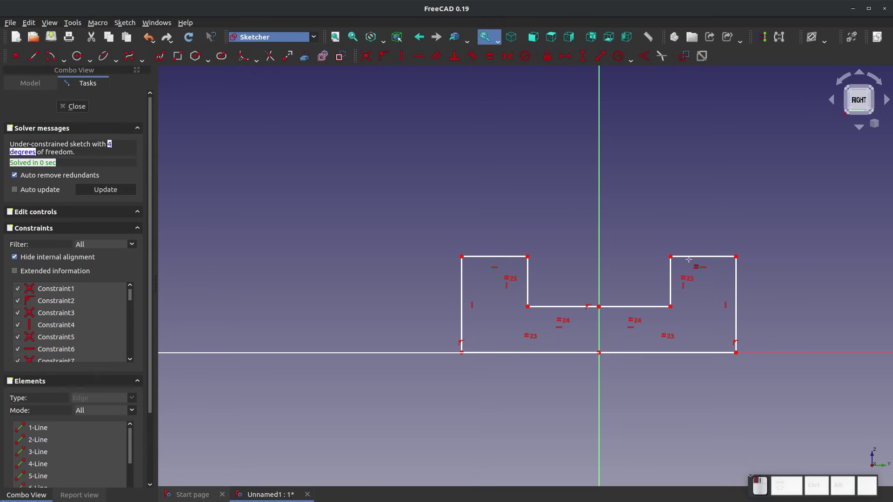
click(688, 256)
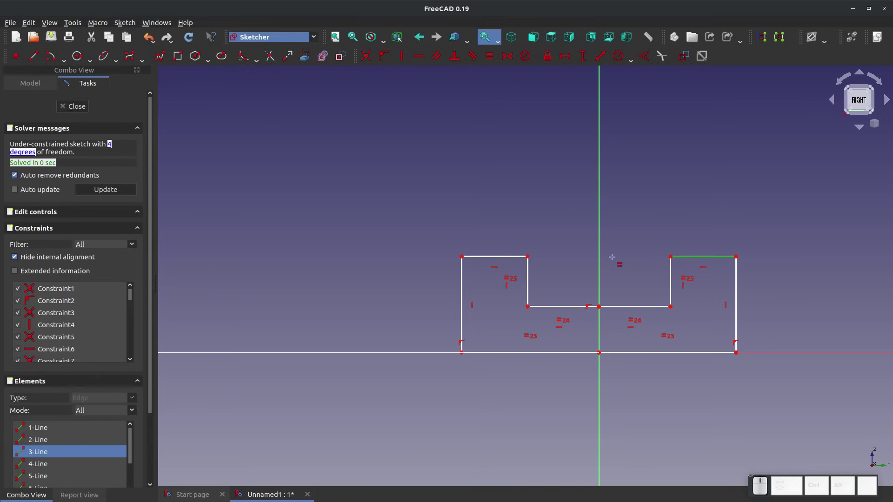
click(497, 256)
click(497, 256)
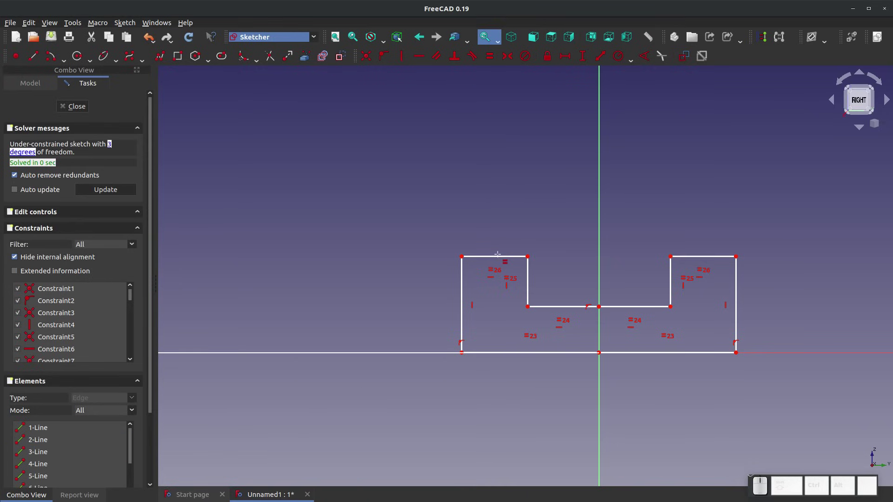
key(Escape)
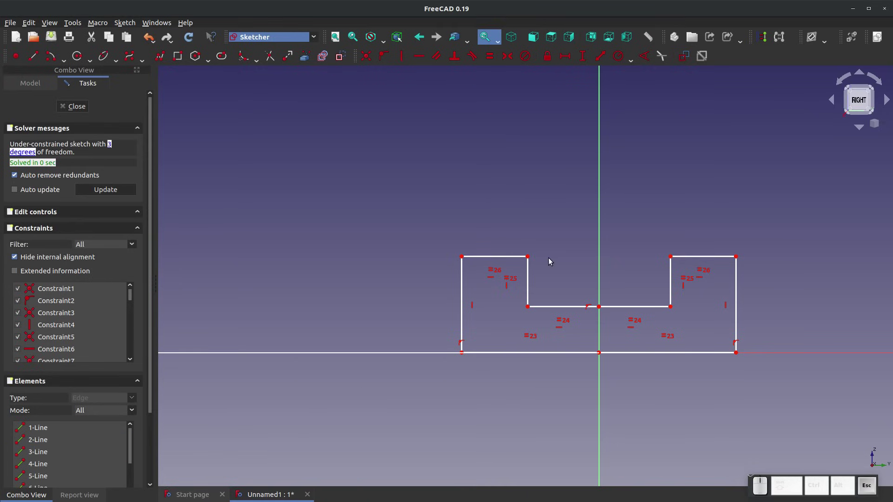
Try to set the left outer wall's vertical height to 50 mm after narrowing the arms
mouse_move(528, 256)
mouse_down()
mouse_move(543, 250)
mouse_move(498, 215)
mouse_move(517, 267)
mouse_move(495, 269)
mouse_up()
click(462, 298)
click(580, 56)
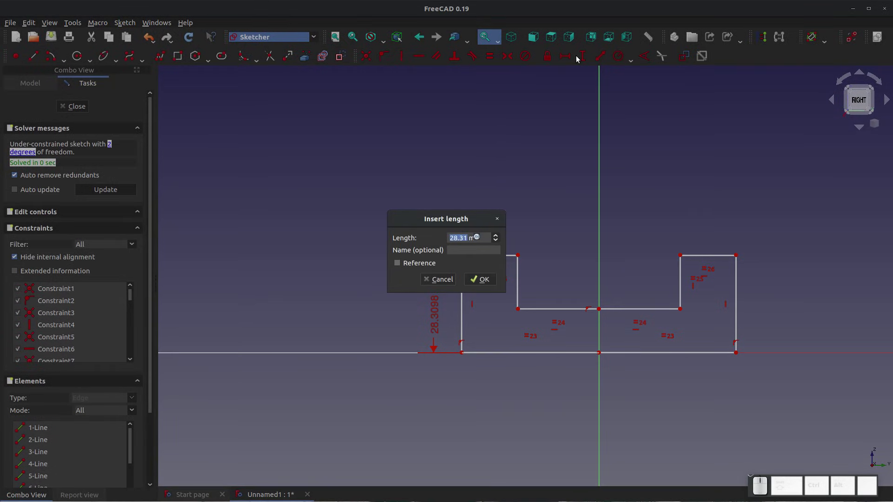
text(50)
key(Return)
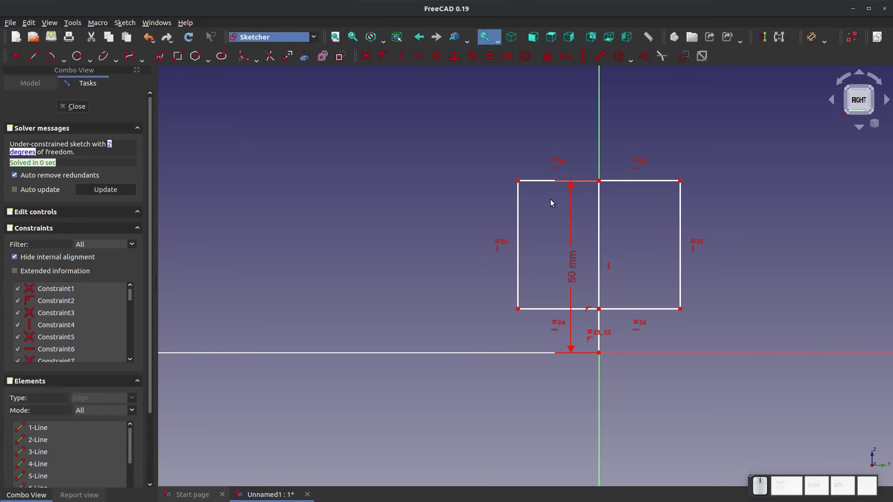
Move a corner of the distorted profile, and undo the 50 mm height constraint
scroll(586, 311, down, 8)
scroll(624, 296, up, 6)
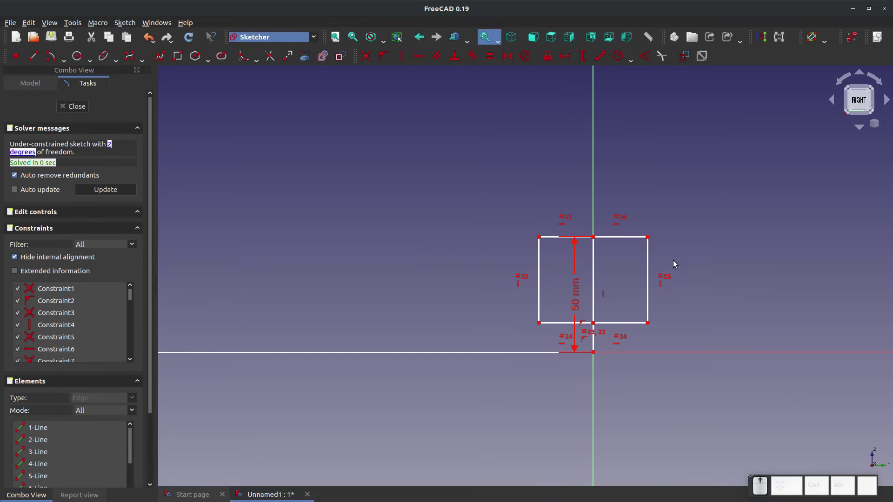
drag(648, 242, 529, 326)
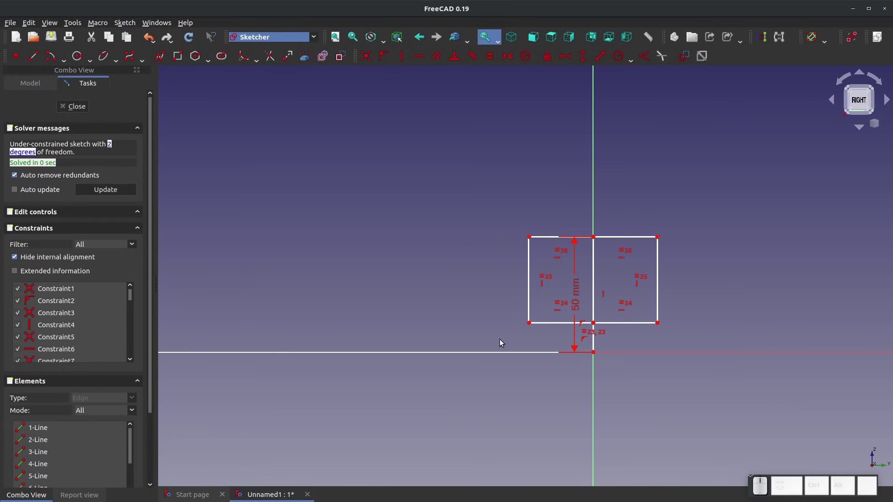
key(ctrl+z)
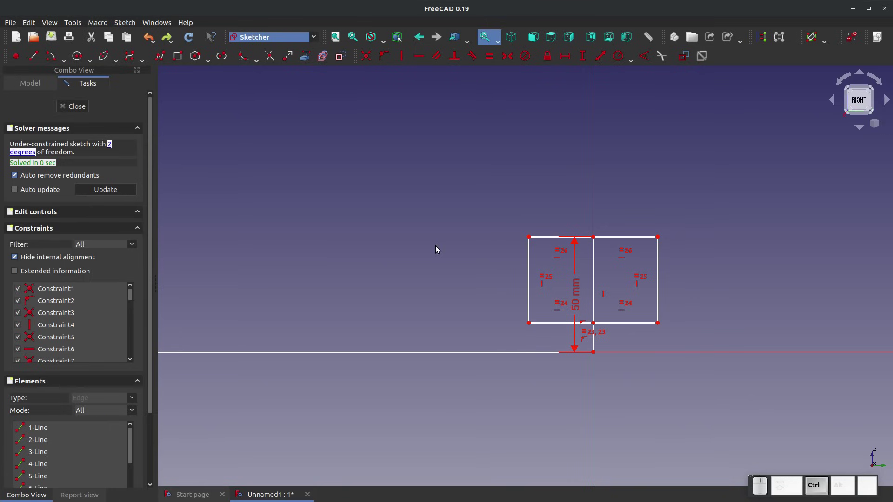
key(ctrl+z)
key(ctrl+y)
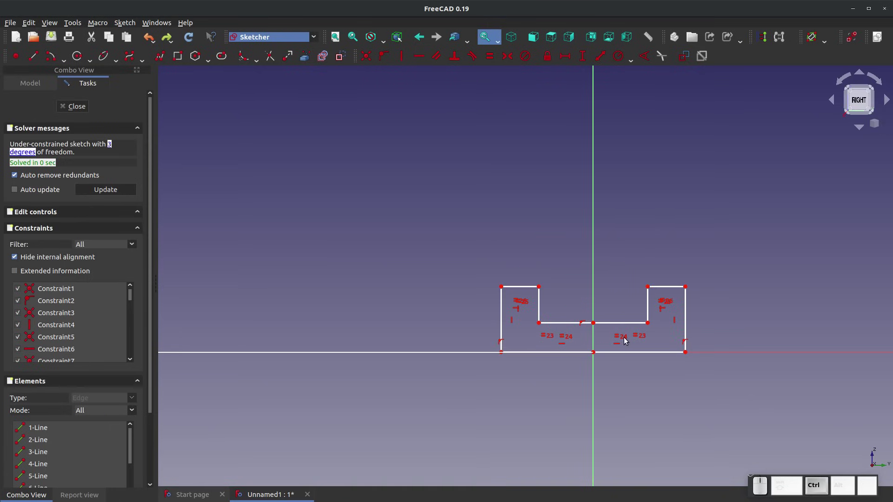
Move the profile's outer top corner and inner floor corner around to test how the constrained shape behaves
scroll(574, 311, down, 2)
scroll(527, 304, up, 3)
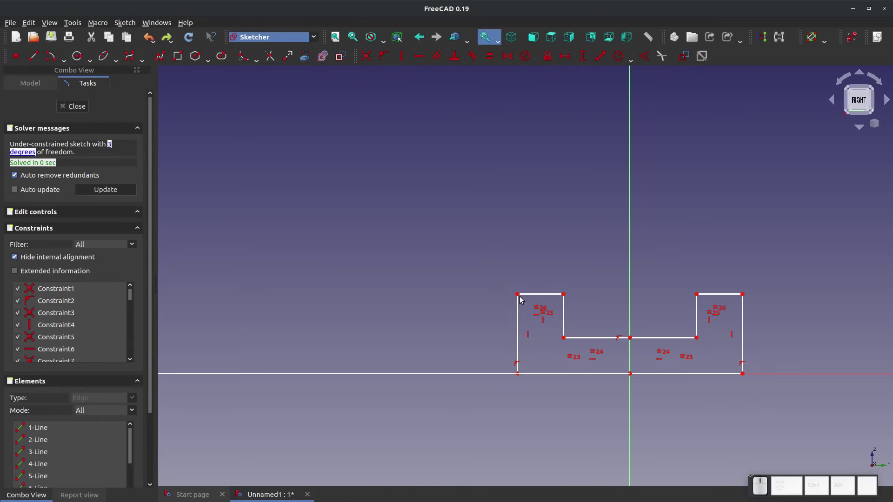
drag(518, 295, 520, 216)
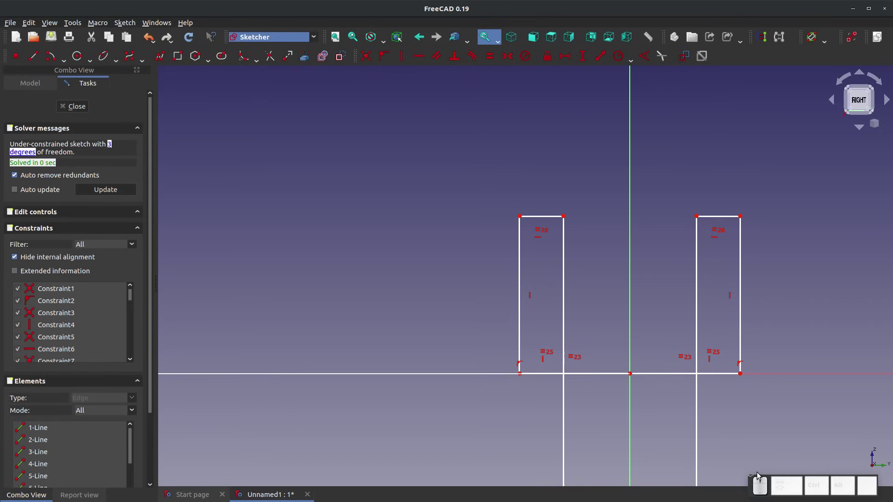
scroll(469, 252, down, 2)
scroll(472, 261, up, 1)
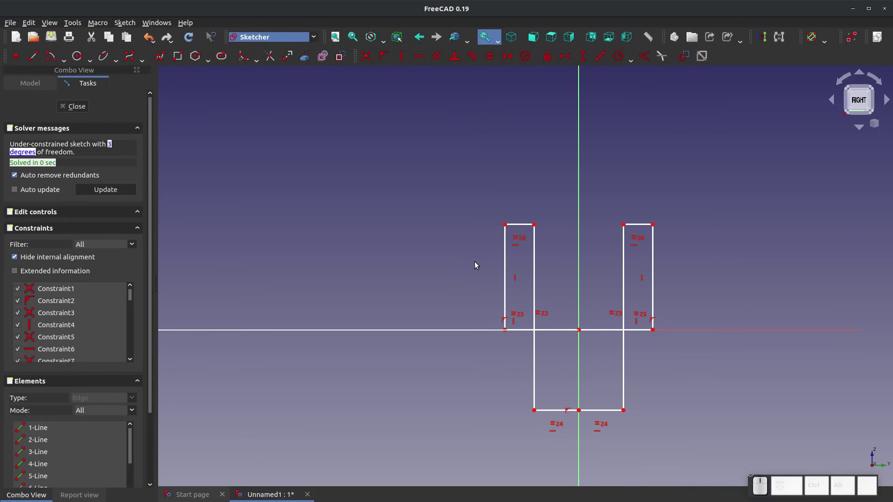
mouse_move(534, 411)
mouse_down()
mouse_move(531, 343)
mouse_move(544, 267)
mouse_move(549, 413)
mouse_move(535, 410)
mouse_move(530, 295)
mouse_move(516, 443)
mouse_move(557, 321)
mouse_move(572, 409)
mouse_move(552, 370)
mouse_move(550, 434)
mouse_move(560, 289)
mouse_move(543, 445)
mouse_move(547, 305)
mouse_move(547, 405)
mouse_move(535, 447)
mouse_move(538, 419)
mouse_move(555, 500)
mouse_up()
mouse_move(556, 274)
mouse_down()
mouse_move(554, 242)
mouse_move(549, 304)
mouse_move(604, 305)
mouse_move(566, 307)
mouse_up()
Check the equality constraints in the sketch's constraint list and delete the one linking the two inner floor segments
scroll(63, 321, down, 10)
click(62, 255)
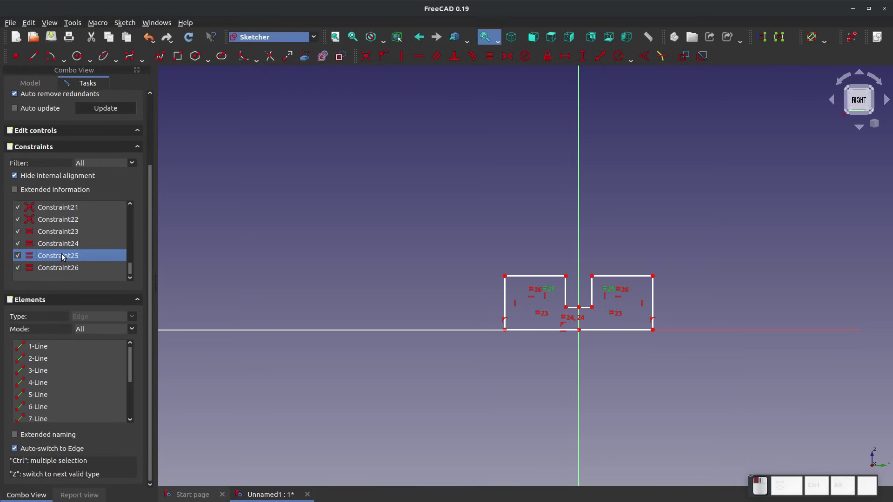
scroll(598, 275, up, 5)
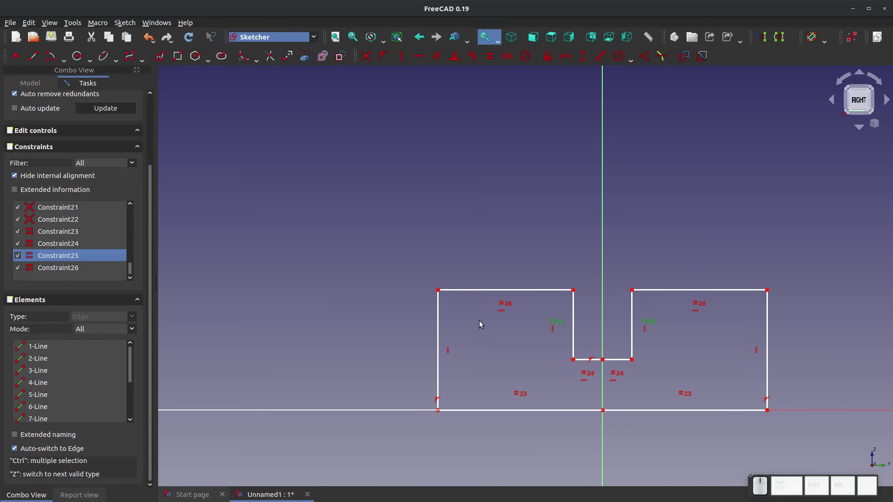
click(66, 269)
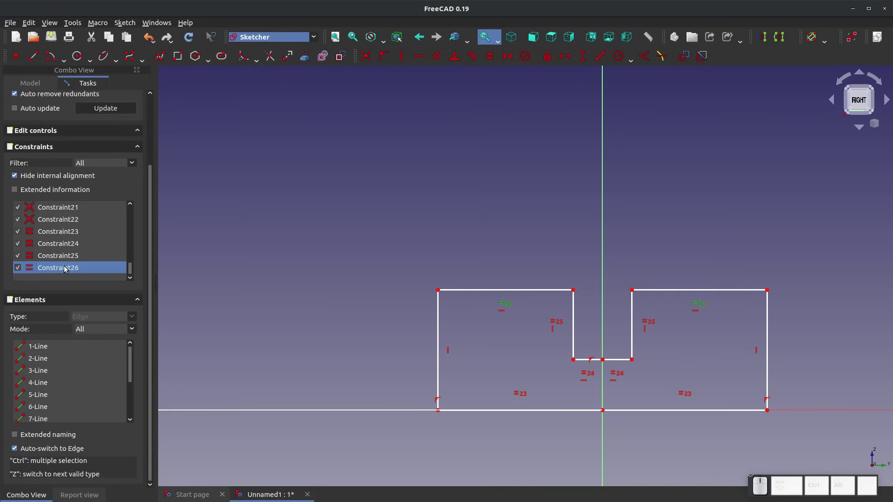
click(64, 230)
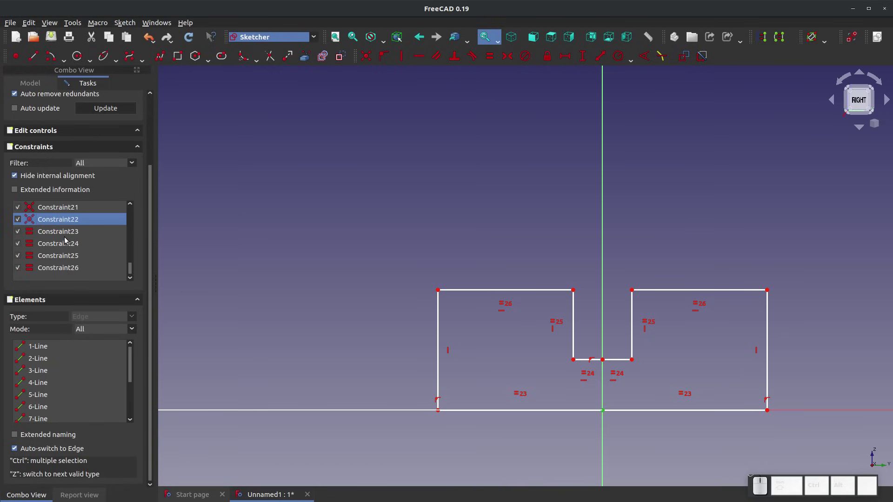
scroll(65, 240, up, 1)
click(63, 283)
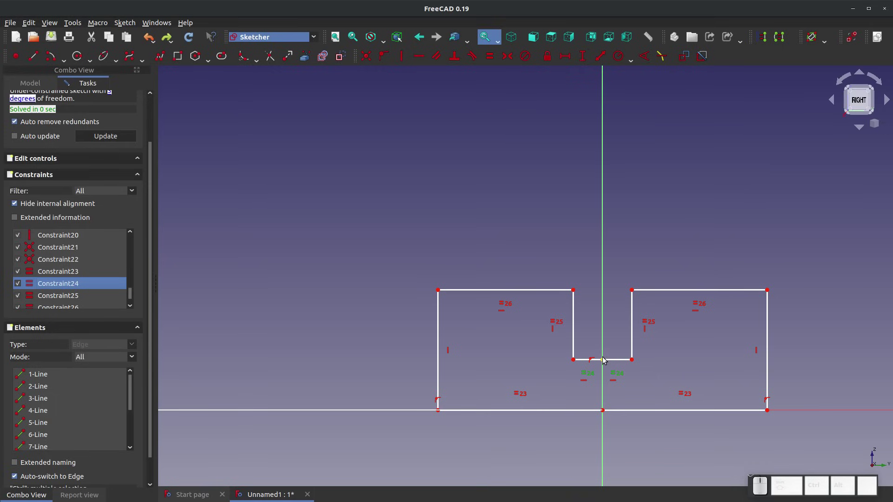
key(Delete)
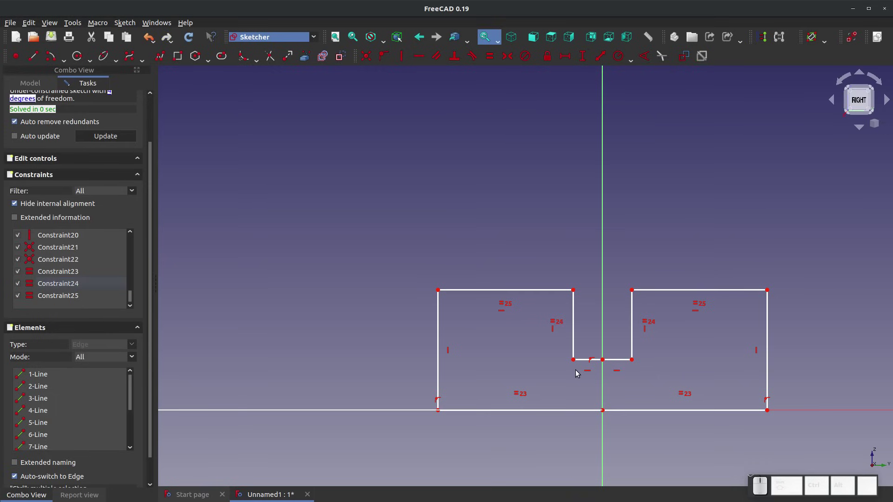
Widen the notch by moving its inner floor corner, and constrain the left outer wall's height to 50 mm
drag(576, 363, 565, 331)
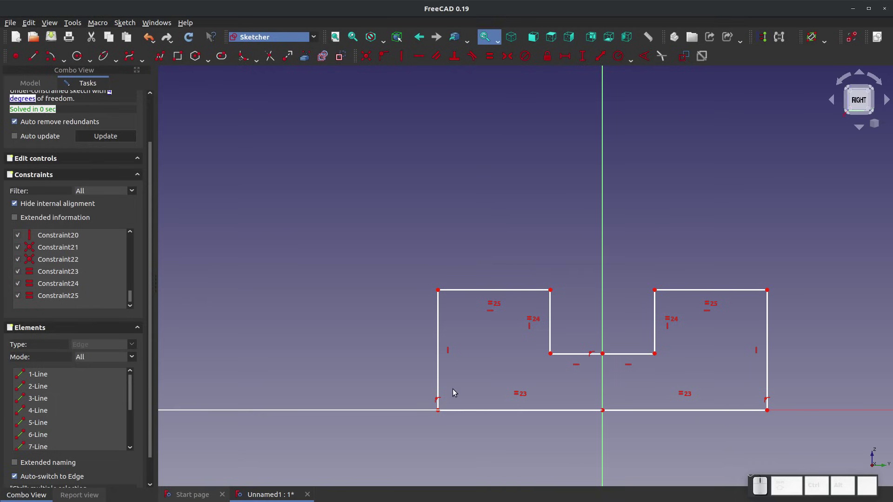
click(437, 351)
click(583, 56)
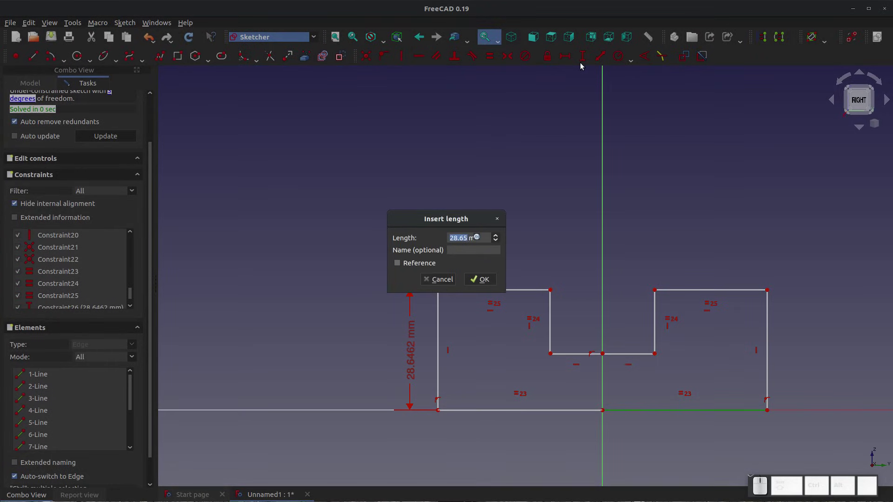
key(KP_Enter)
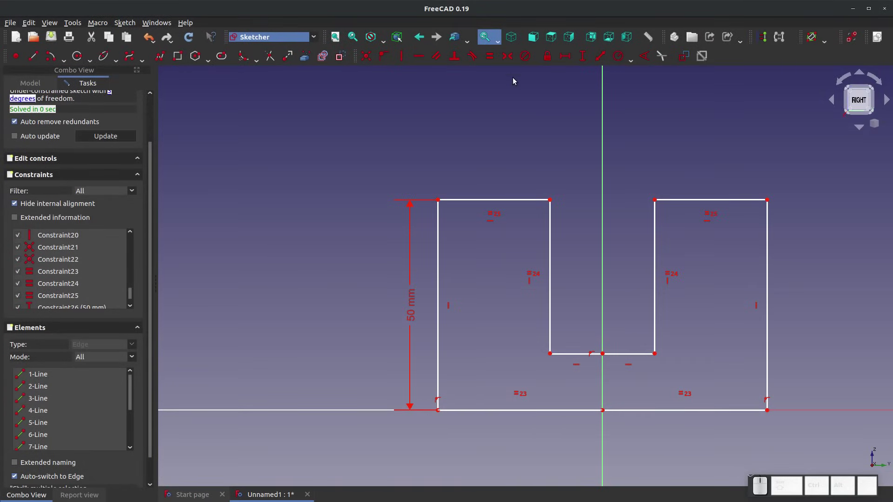
Try to make the two inner floor segments equal again and move the notch's right floor corner
click(573, 354)
click(630, 354)
key(e)
key(Escape)
mouse_move(656, 355)
mouse_down()
mouse_move(696, 353)
mouse_move(648, 339)
mouse_move(623, 343)
mouse_move(631, 341)
mouse_move(617, 350)
mouse_move(633, 347)
mouse_move(625, 357)
mouse_move(468, 364)
mouse_up()
Undo the notch corner move and the equality constraint between the two inner floor segments
scroll(461, 367, down, 3)
scroll(457, 370, down, 5)
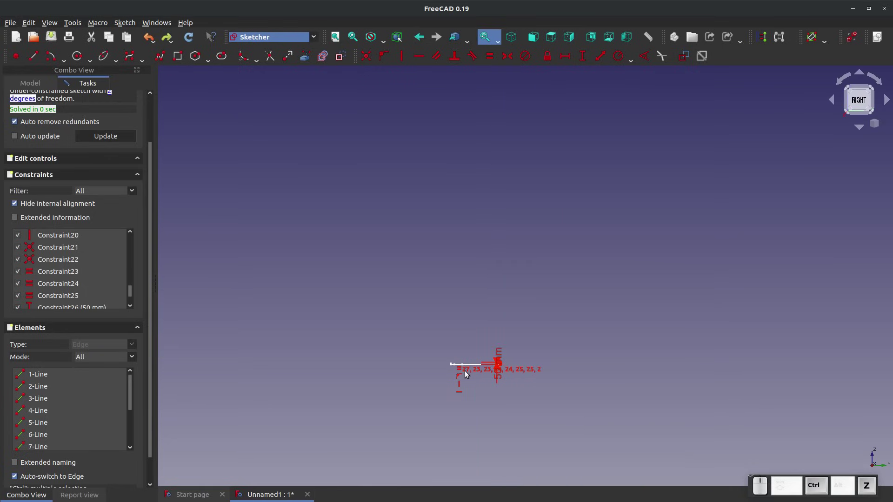
scroll(469, 381, up, 4)
key(ctrl+z)
scroll(501, 345, up, 5)
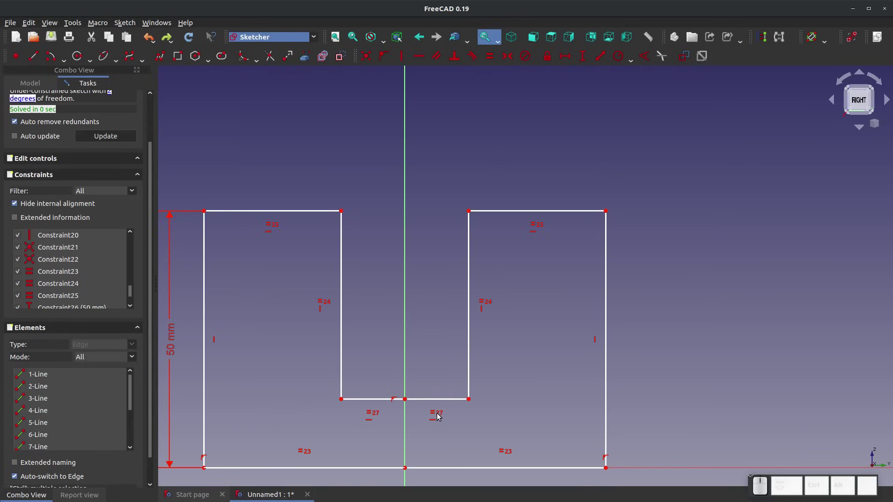
key(ctrl+z)
scroll(512, 397, down, 2)
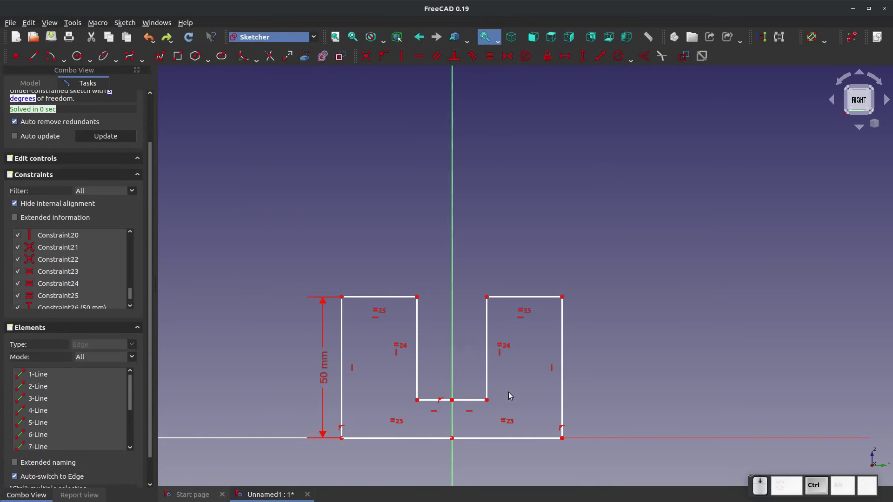
scroll(378, 395, up, 2)
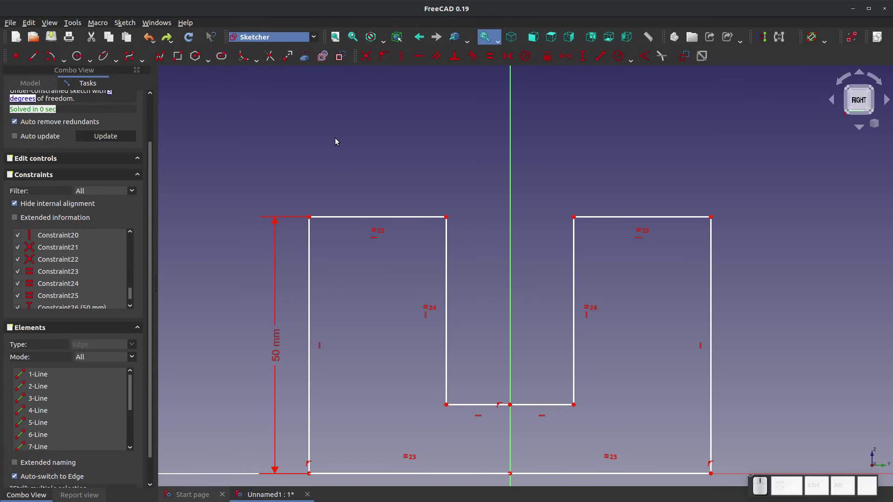
Set the horizontal length of the base's right half, from the origin to the outer corner, to 40 mm
scroll(341, 87, down, 3)
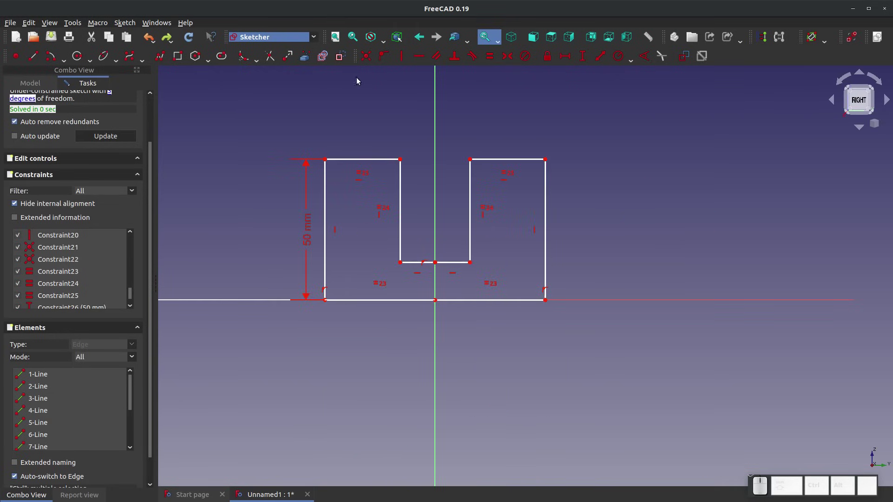
click(565, 56)
click(513, 300)
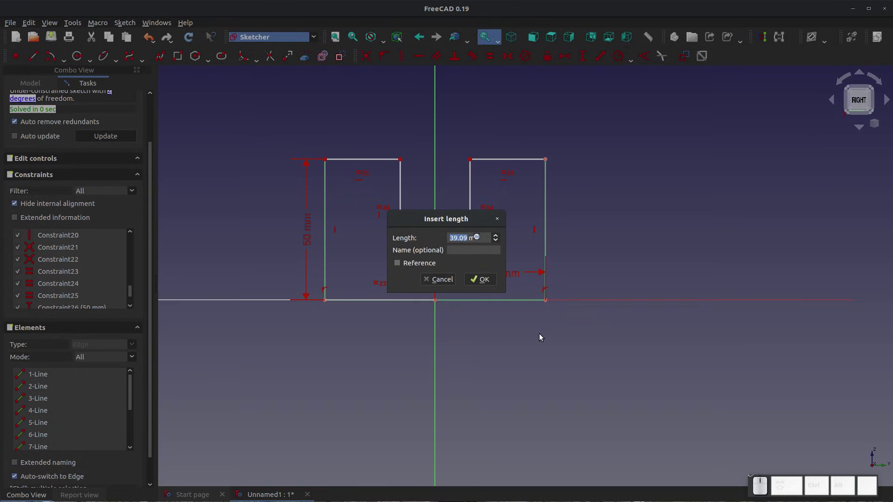
text(40)
key(Return)
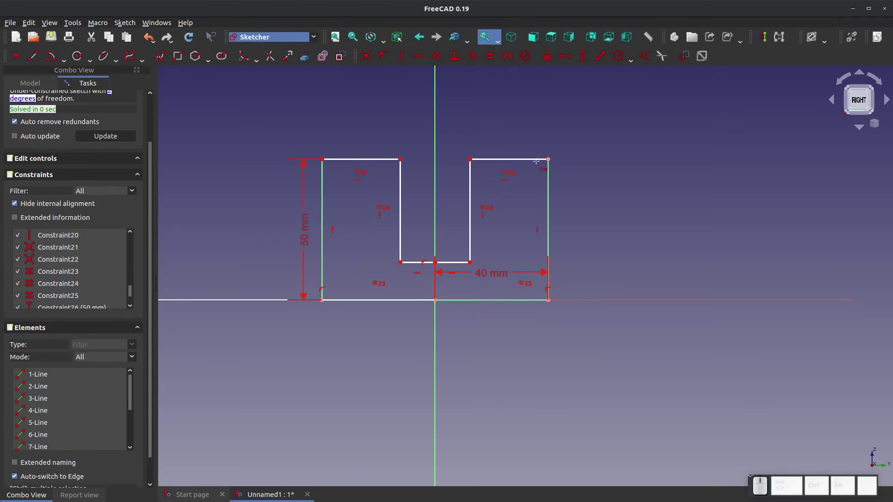
Set the width of the top edge of the profile's right wall to 25 mm
click(511, 159)
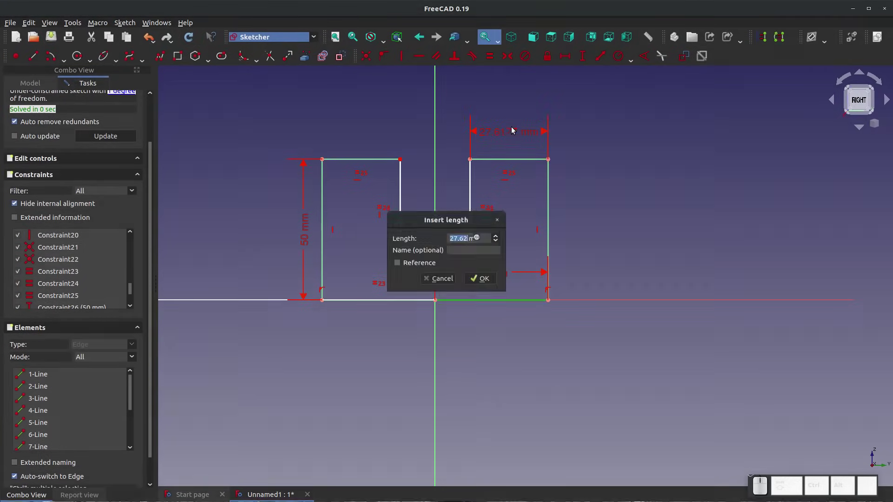
text(25)
key(Return)
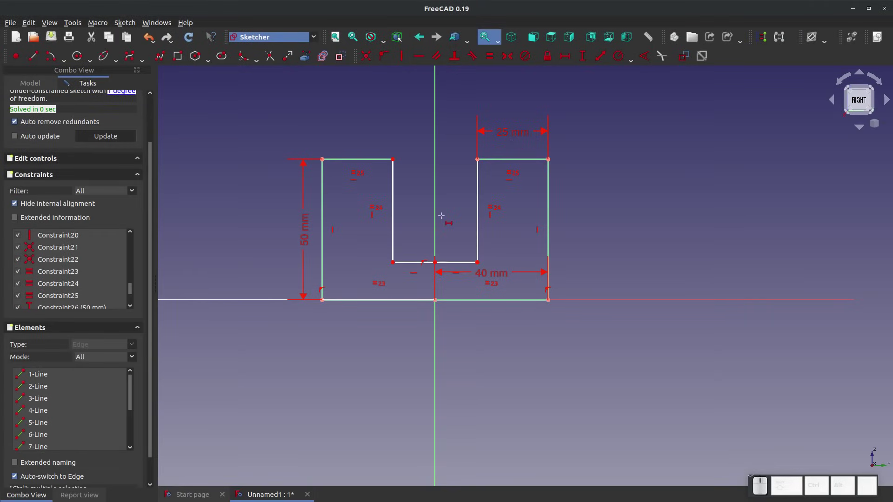
Constrain the notch's right inner wall to a height of 20 mm and close the sketch
click(583, 56)
click(478, 196)
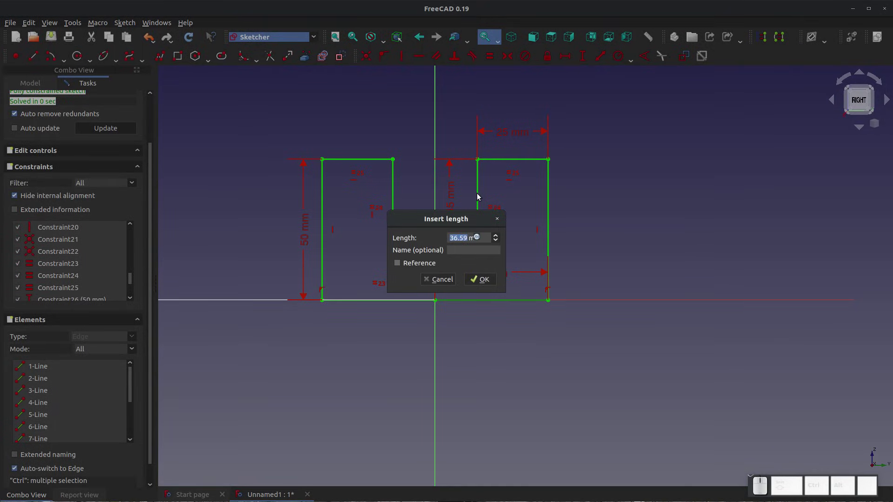
text(20)
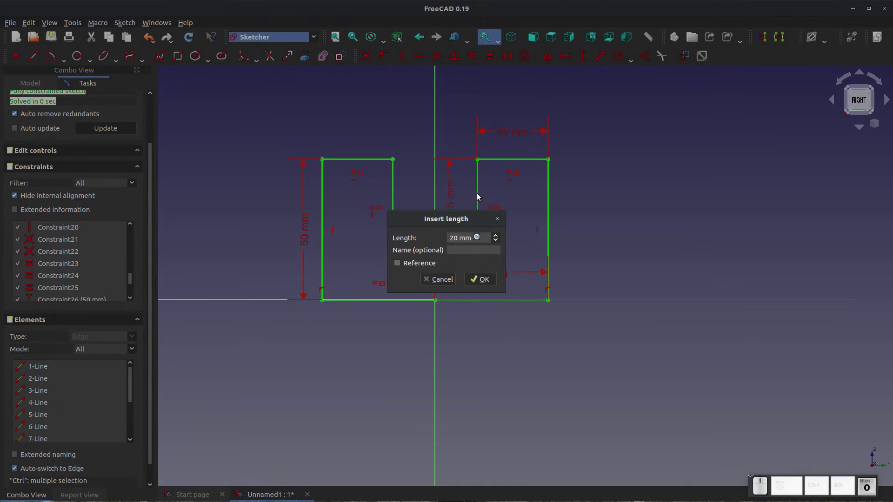
key(Return)
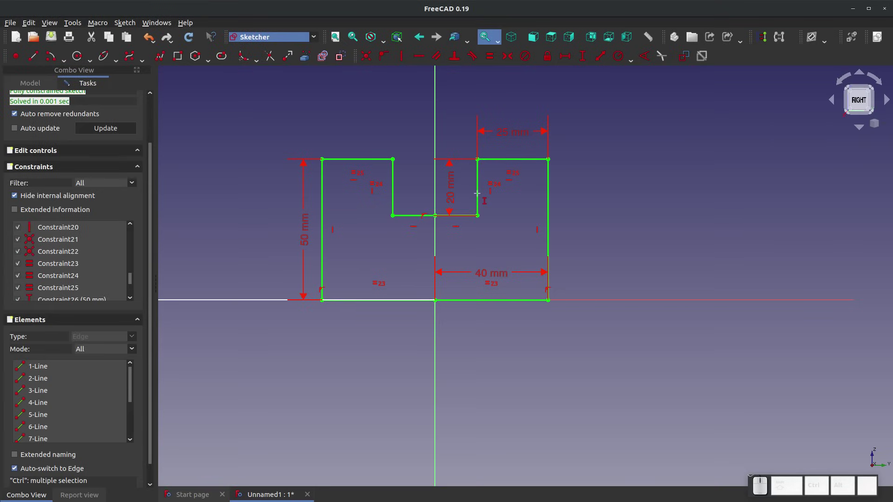
scroll(411, 196, up, 3)
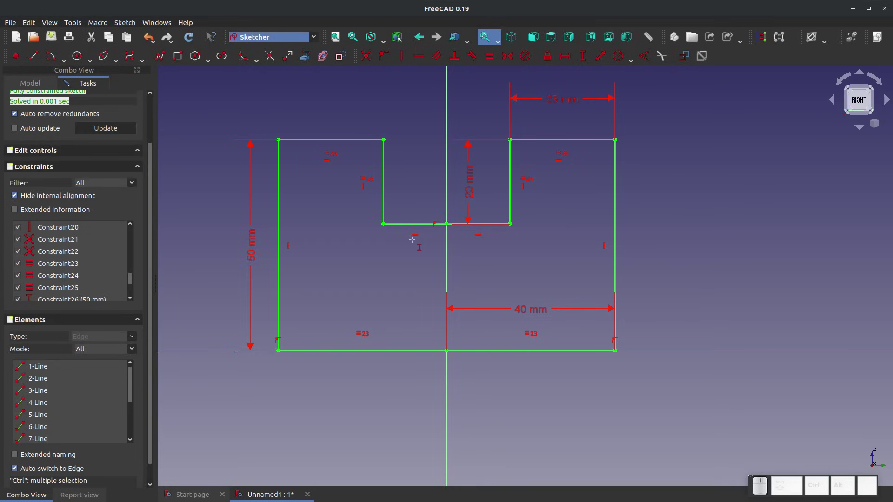
scroll(395, 238, down, 2)
scroll(55, 167, up, 3)
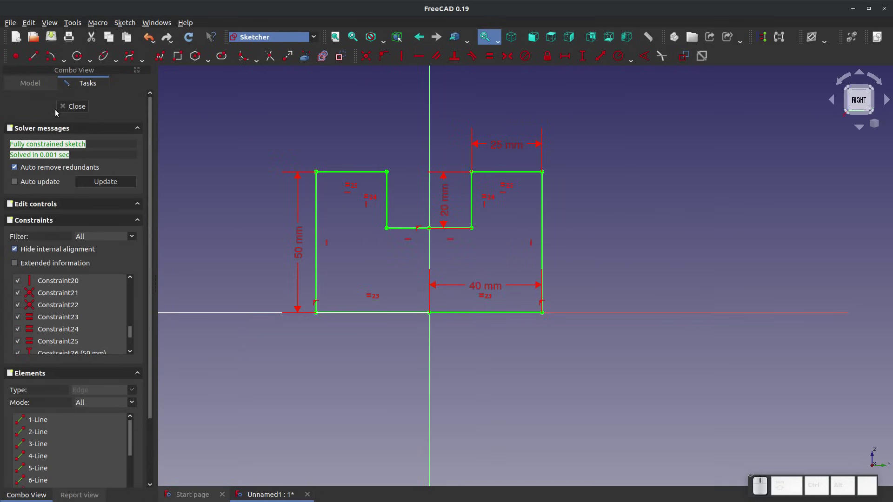
click(77, 106)
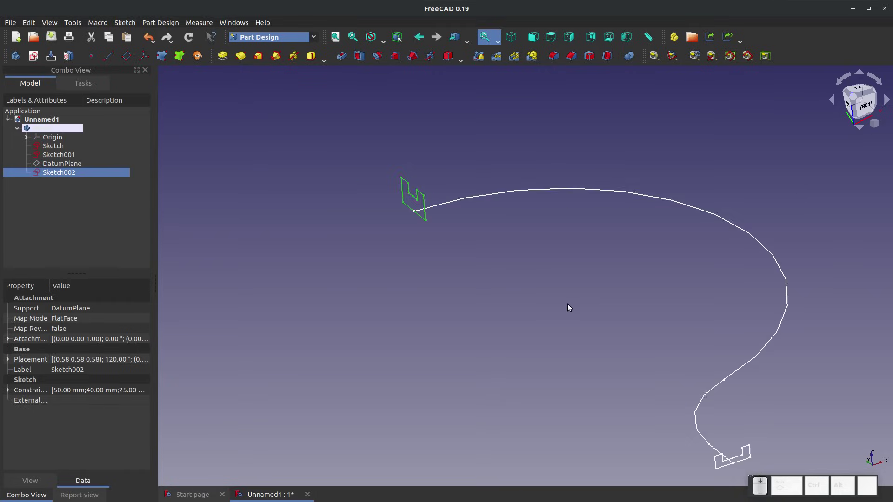
Start an additive pipe with Sketch, the small U-shaped profile, swept along the curved path Sketch001
click(553, 296)
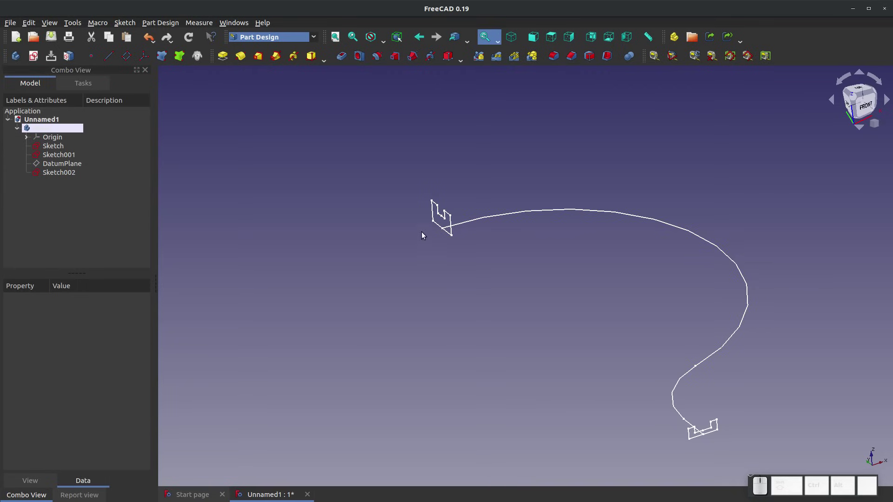
click(276, 56)
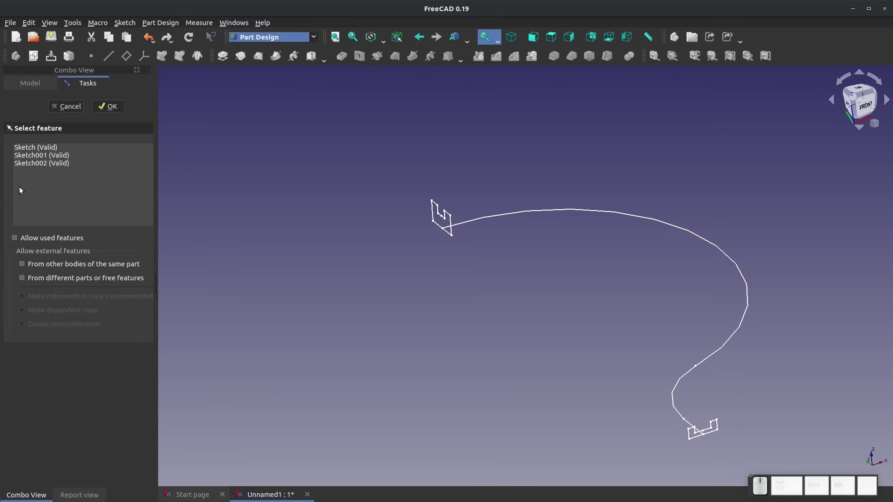
click(33, 147)
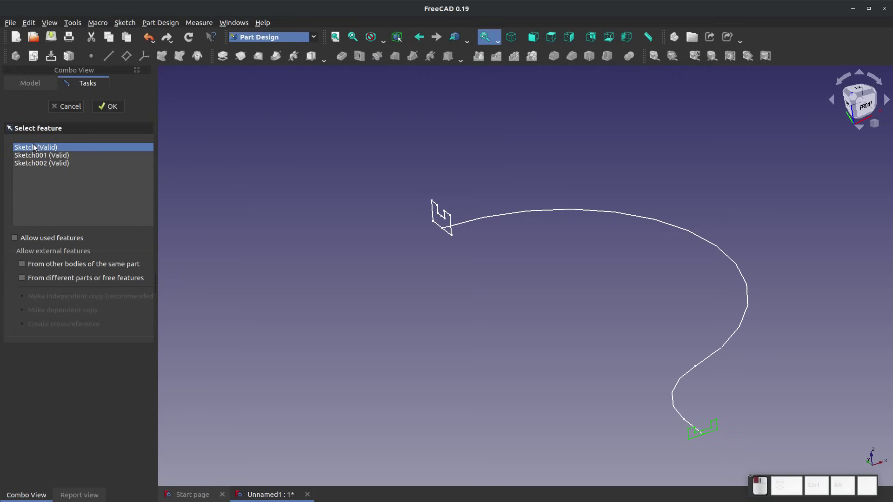
click(102, 107)
click(46, 206)
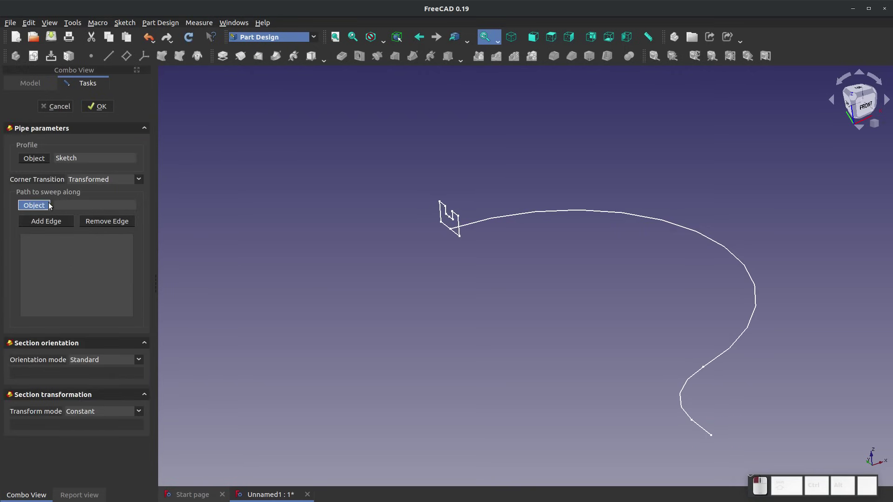
click(749, 327)
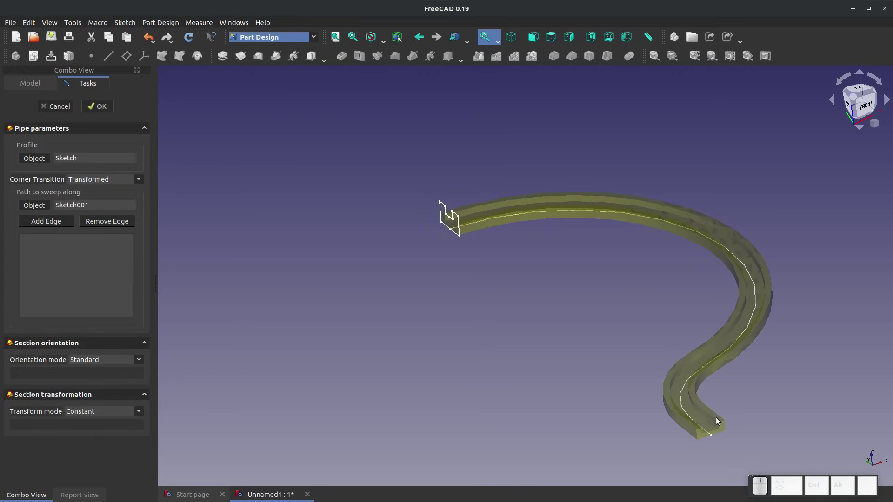
Set the pipe's section transformation to Multisection with the larger far-end profile Sketch002 as the added section, and accept the pipe
scroll(482, 221, up, 8)
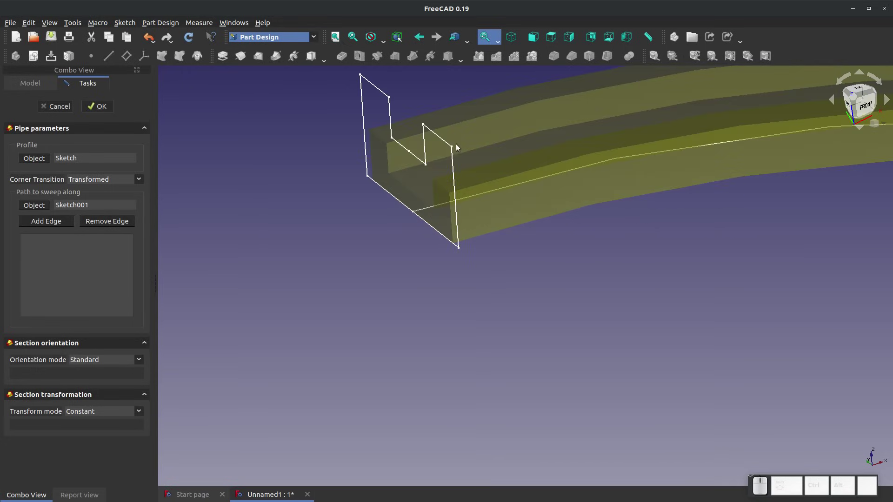
middle_drag(423, 204, 269, 236)
scroll(362, 205, up, 2)
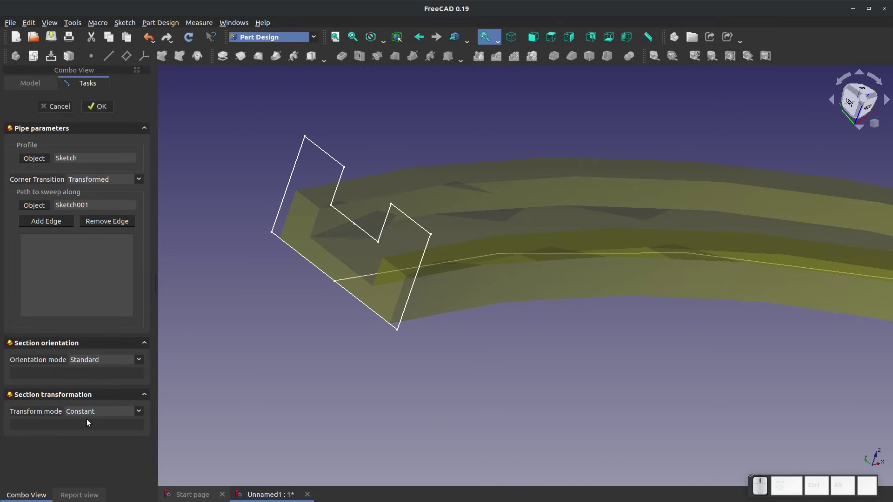
click(139, 410)
click(117, 423)
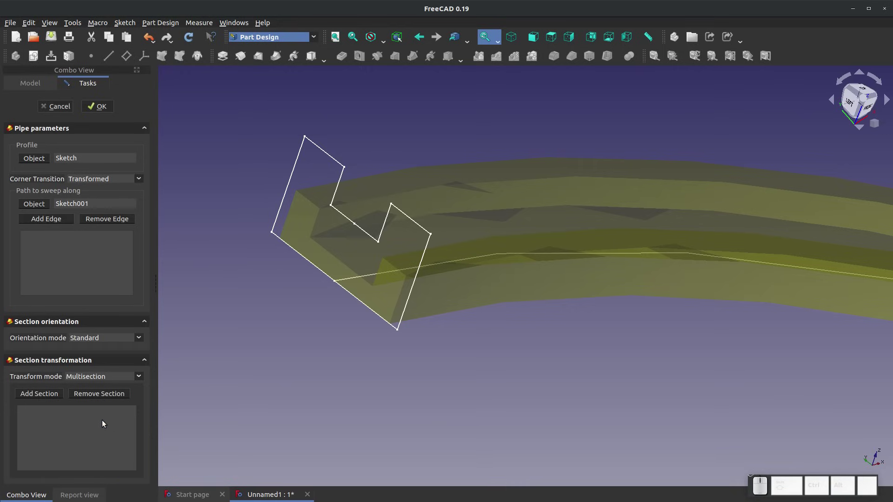
click(332, 161)
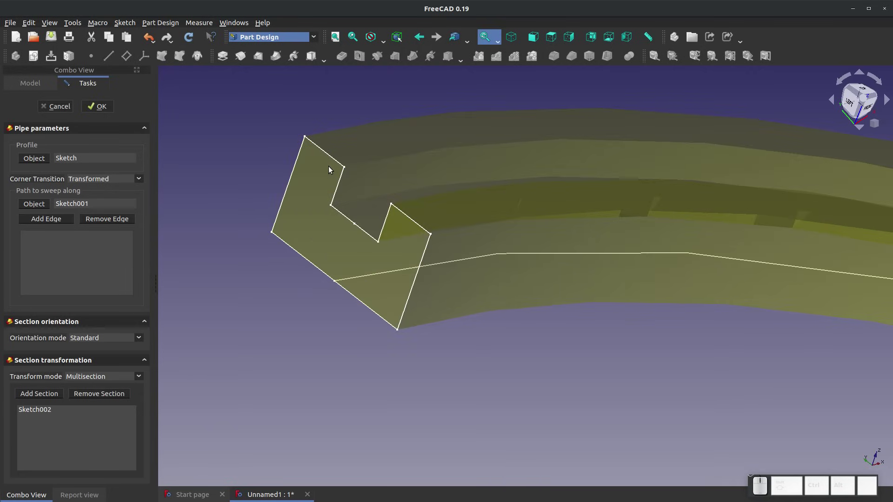
scroll(279, 191, down, 5)
scroll(484, 357, up, 3)
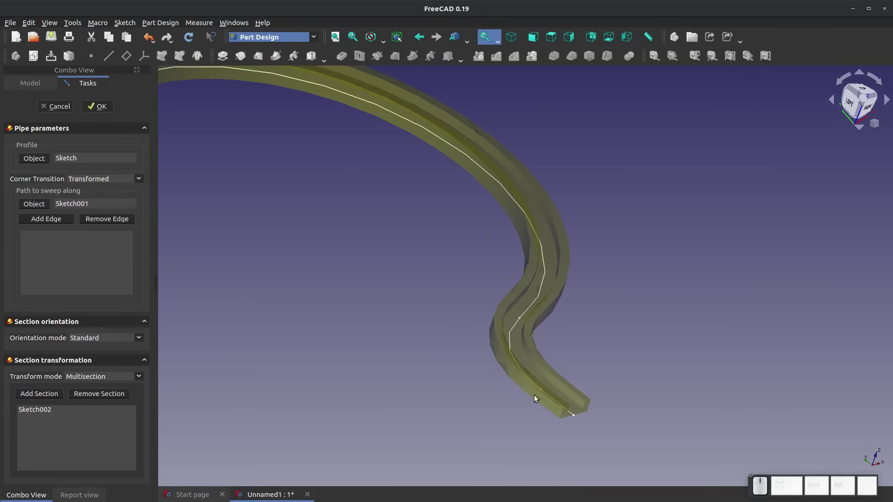
scroll(529, 329, down, 5)
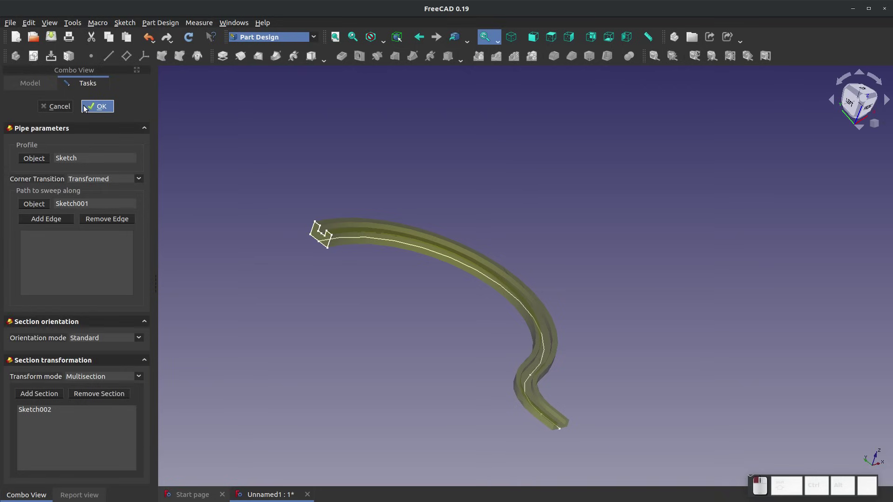
click(98, 107)
middle_drag(462, 378, 401, 354)
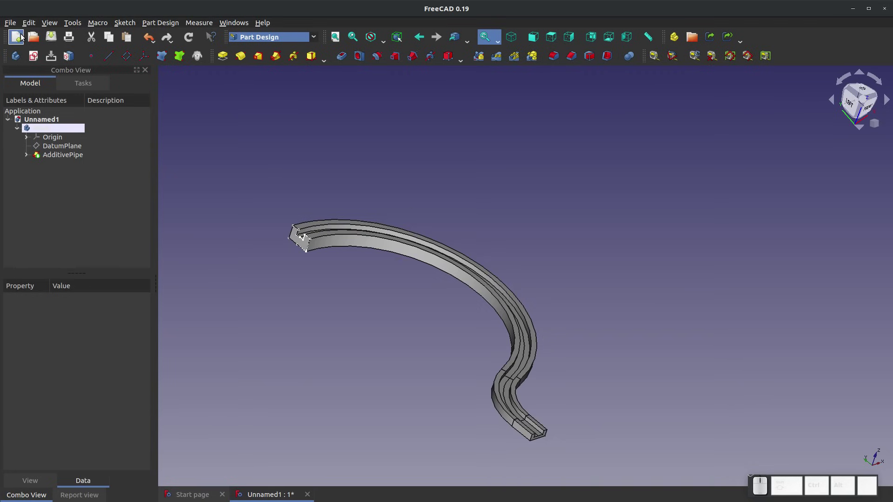
Save the finished pipe document as Sweep.FCStd and close it
click(11, 22)
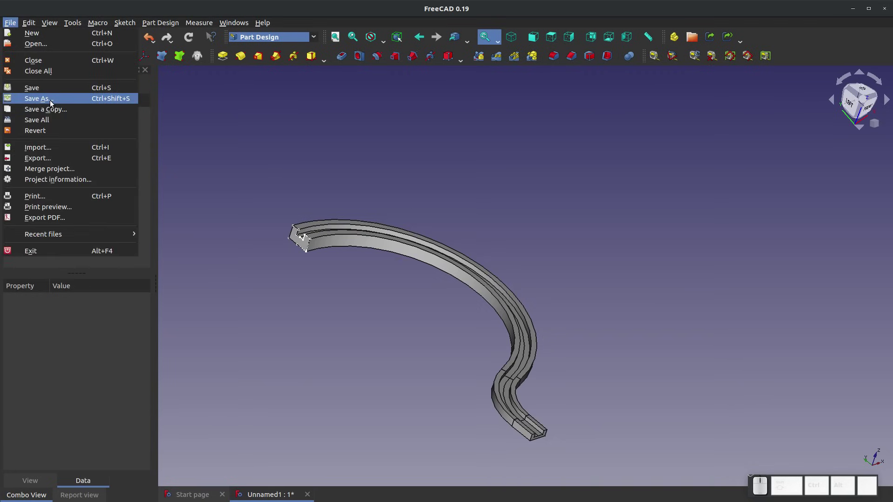
click(49, 100)
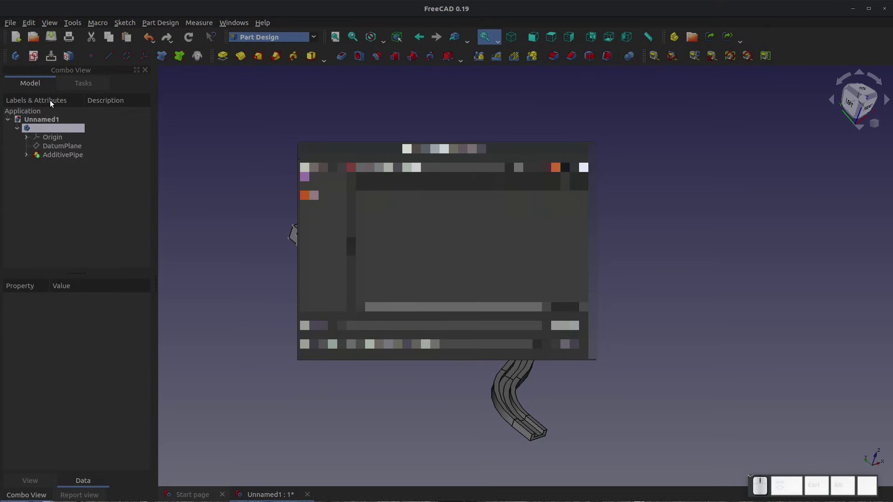
key(Return)
click(290, 495)
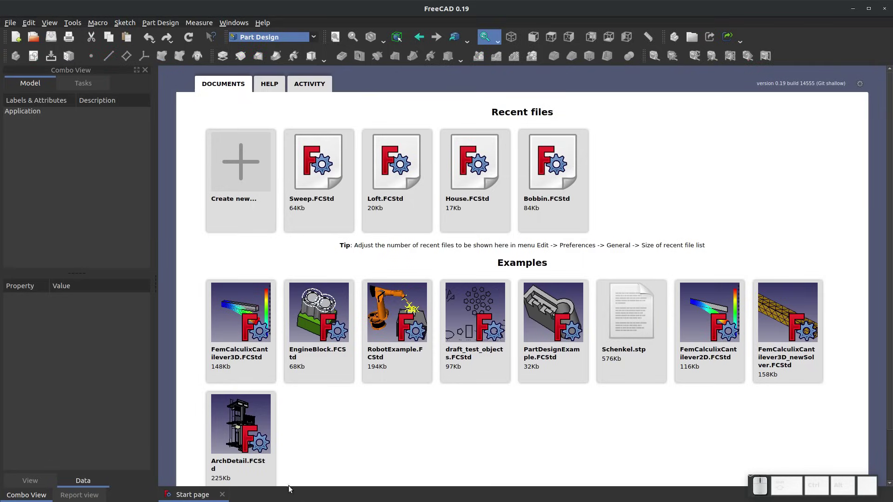
Create a new document and start a sketch on the YZ plane
click(228, 146)
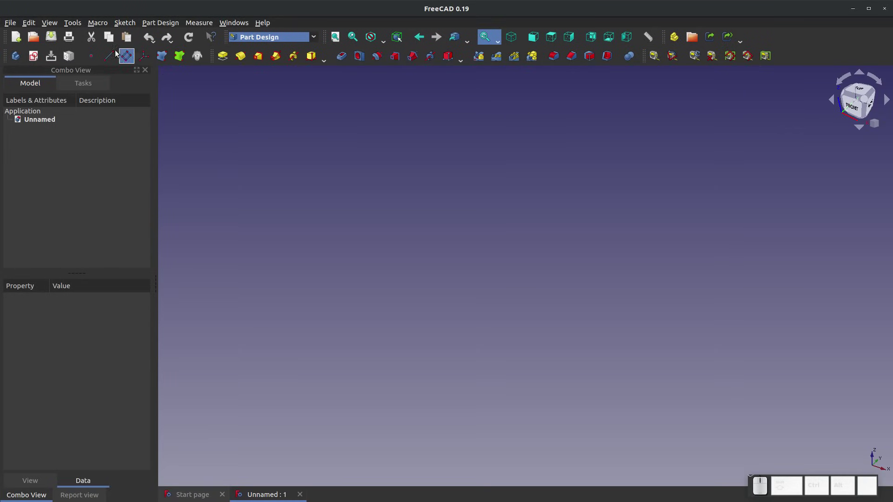
click(33, 56)
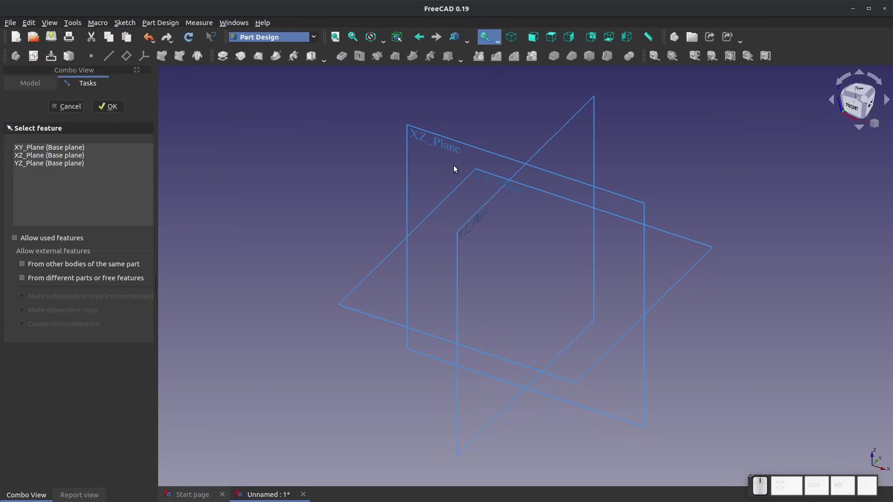
click(482, 212)
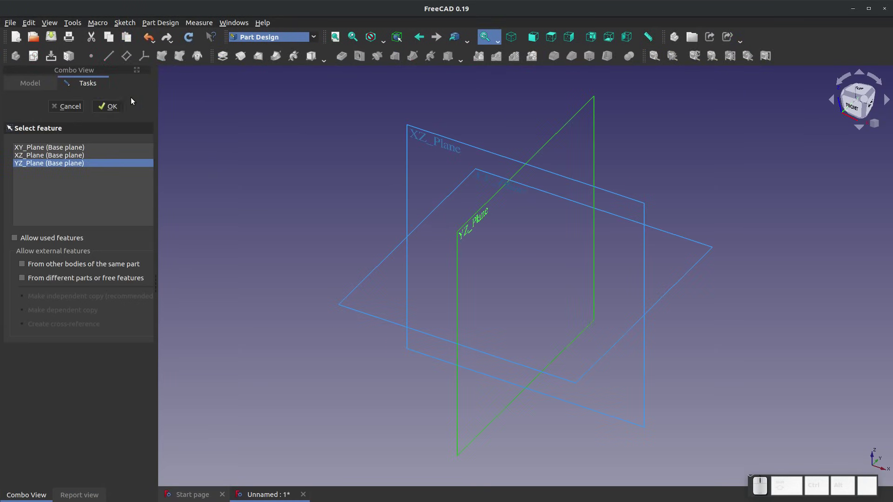
click(110, 106)
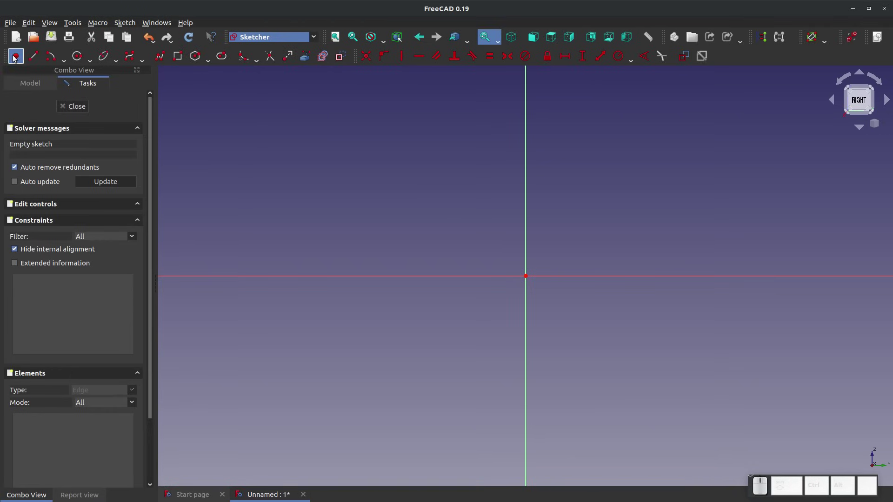
Draw a circle centred on the origin with its radius constrained to 10 mm, and close the sketch
click(77, 56)
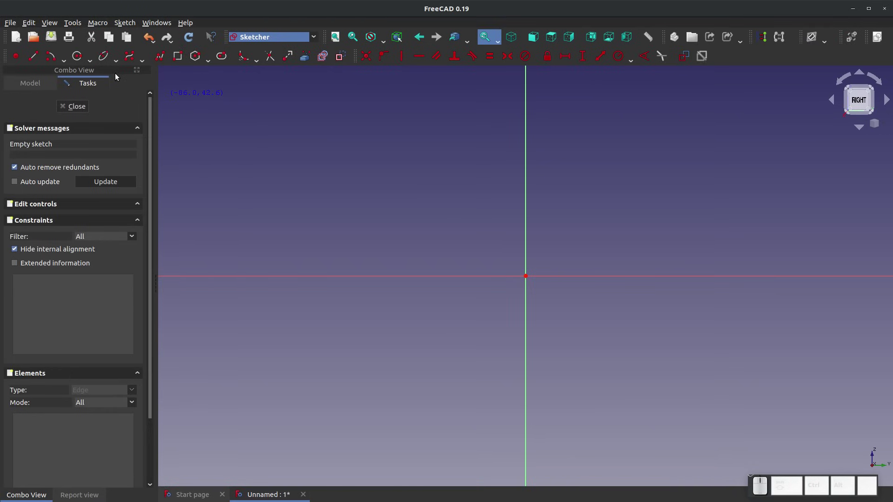
click(525, 277)
click(555, 248)
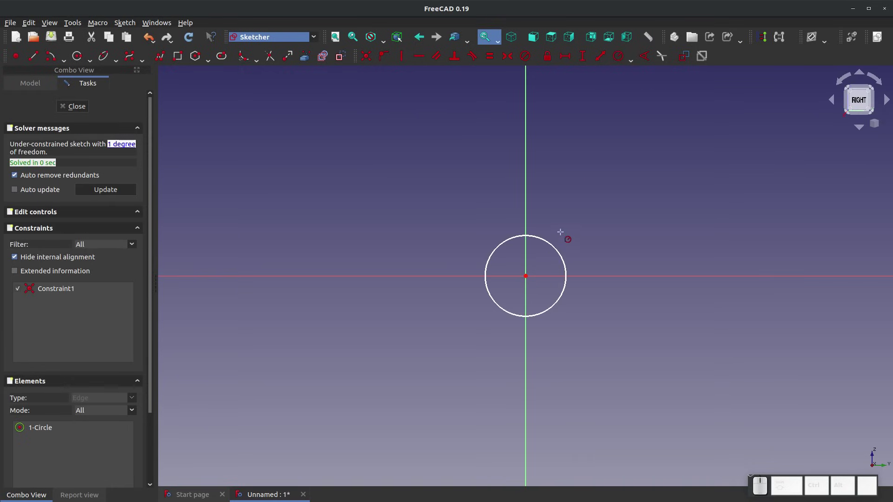
click(553, 246)
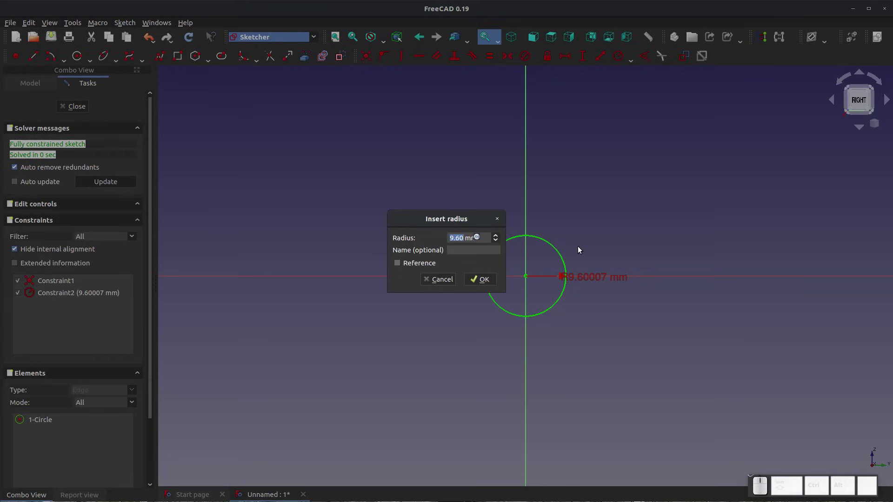
text(10)
key(Return)
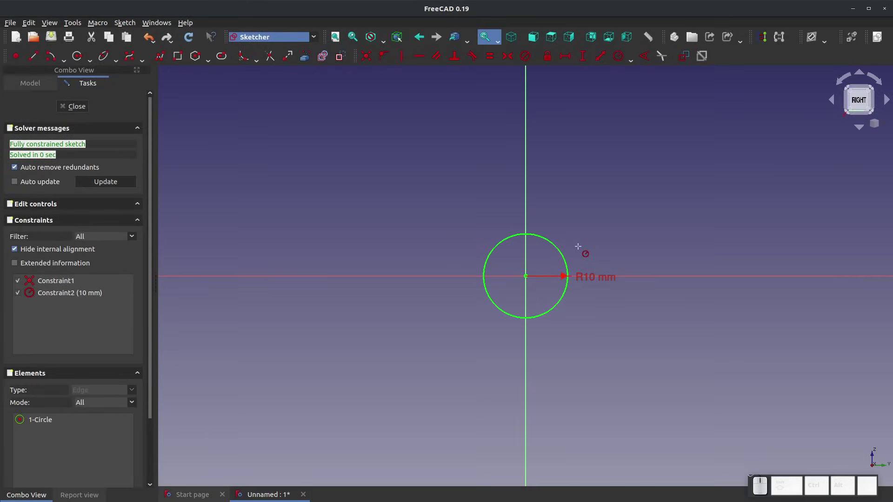
click(76, 110)
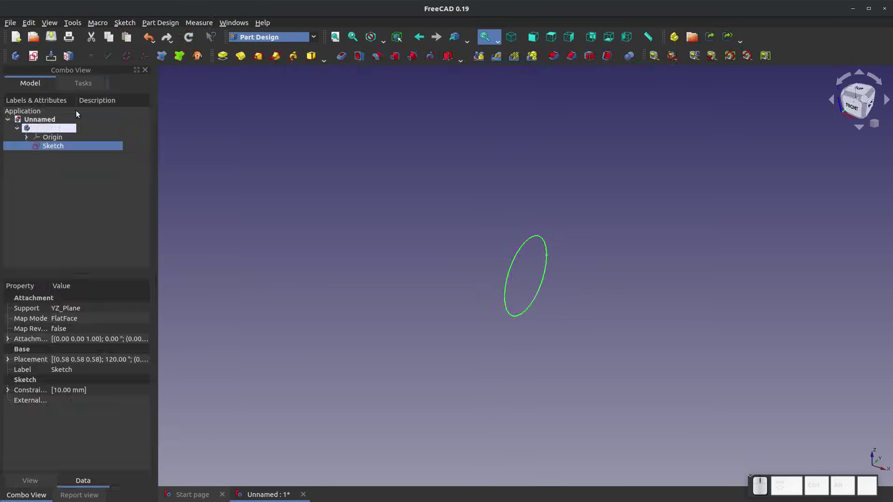
Pad the circle sketch to a length of 100 mm
click(222, 56)
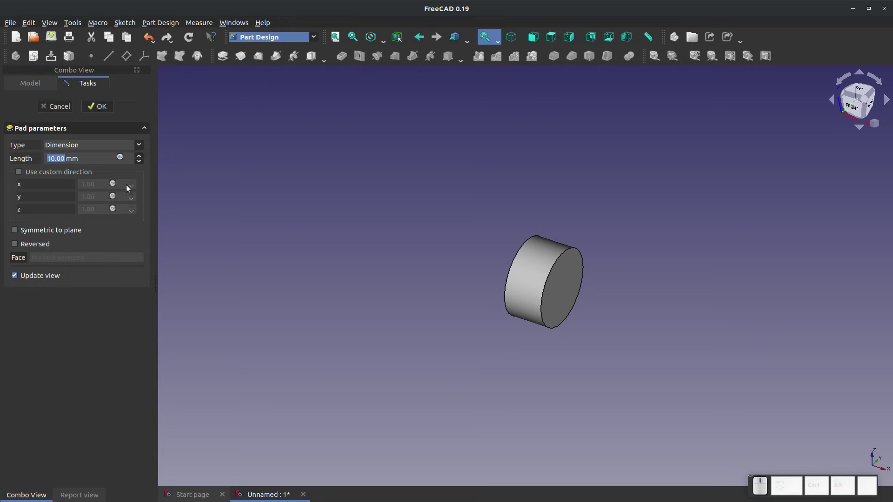
text(100)
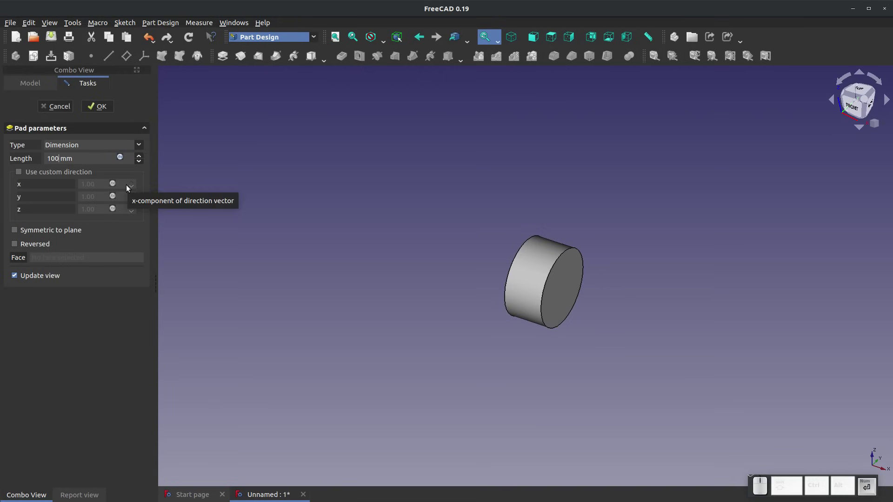
key(Return)
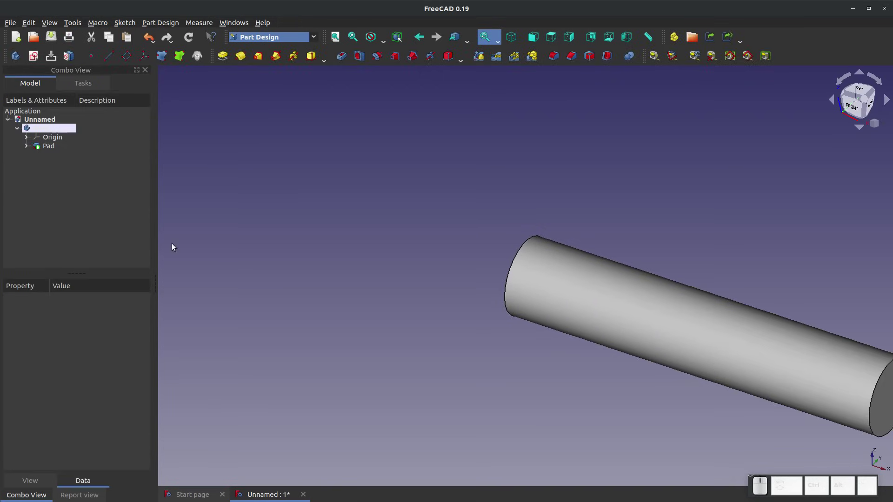
Start a new sketch on the XZ plane of the cylinder's body
scroll(172, 247, down, 3)
scroll(692, 307, up, 2)
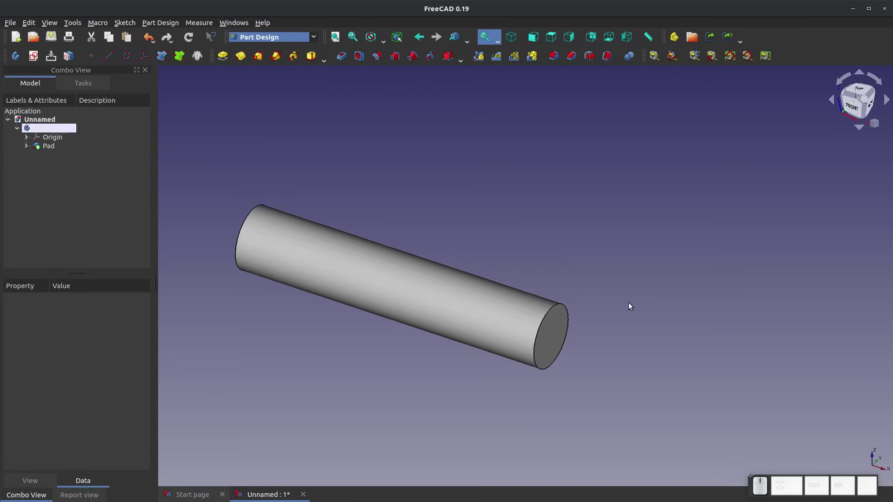
click(34, 56)
scroll(682, 401, down, 3)
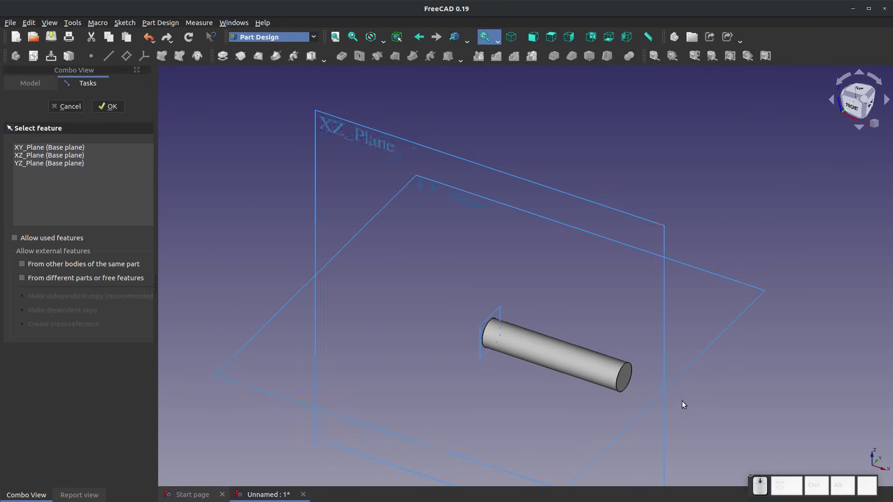
click(354, 127)
click(112, 106)
scroll(525, 264, up, 2)
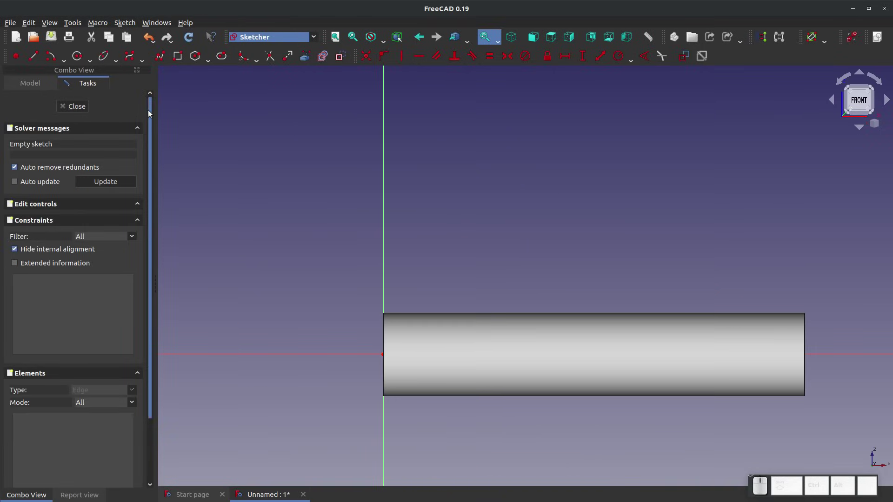
Draw a closed polyline triangle with a horizontal base just above the cylinder's start, its apex at about (11, 24)
click(103, 56)
click(242, 55)
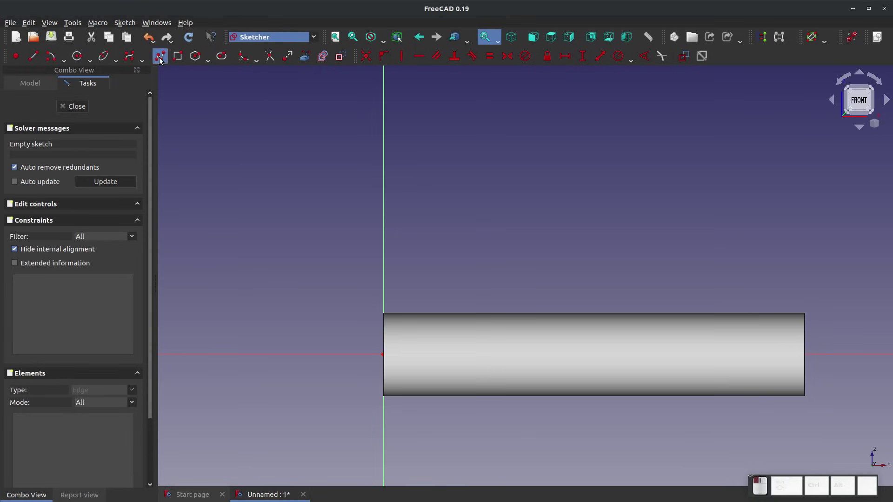
scroll(424, 279, up, 5)
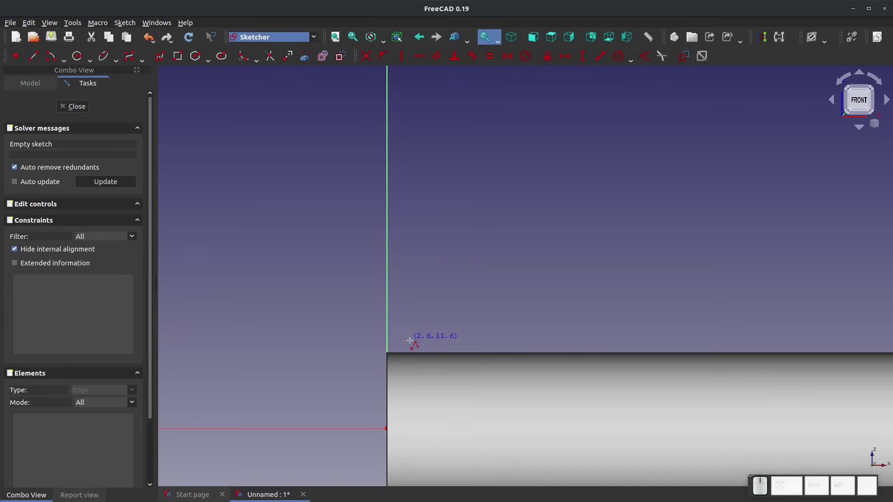
click(412, 327)
click(533, 327)
click(477, 250)
click(412, 327)
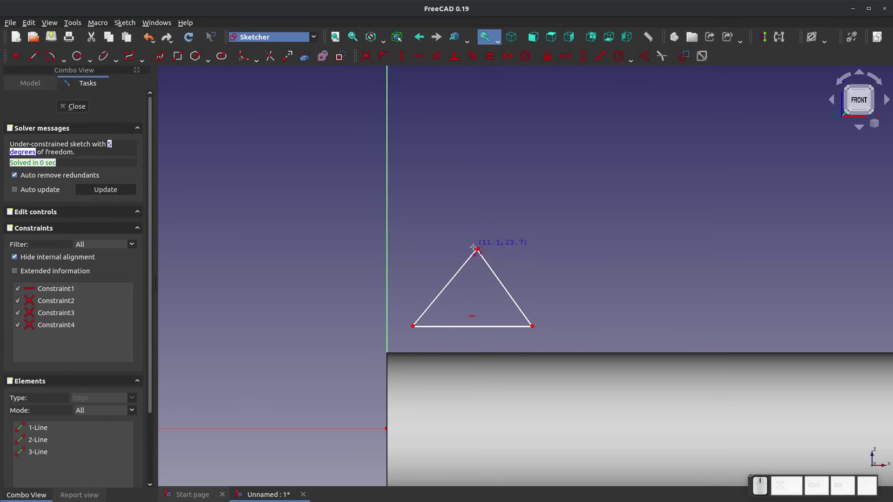
scroll(377, 329, up, 1)
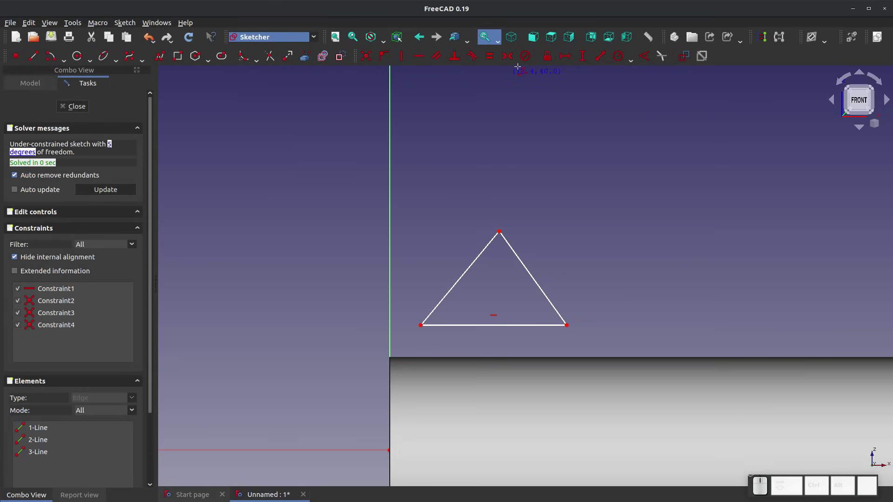
Try constraining the triangle's lower-left vertex onto the vertical axis, and remove that constraint and pull the vertex away
click(382, 56)
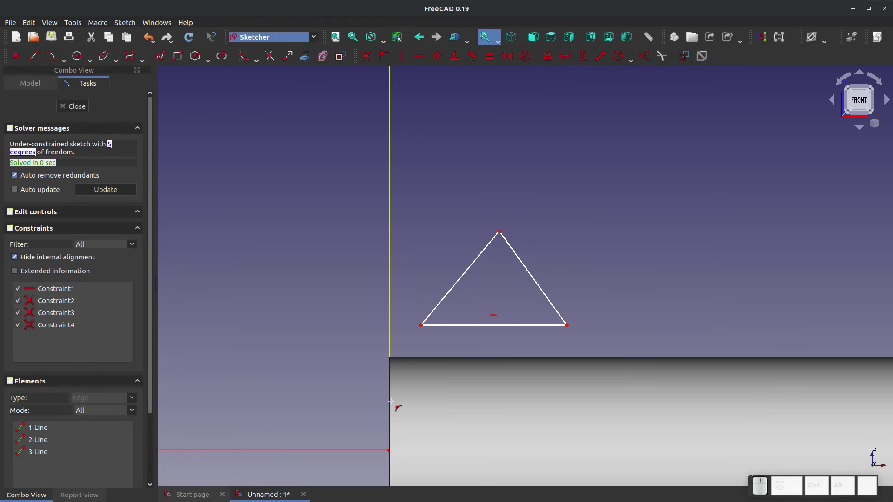
click(420, 326)
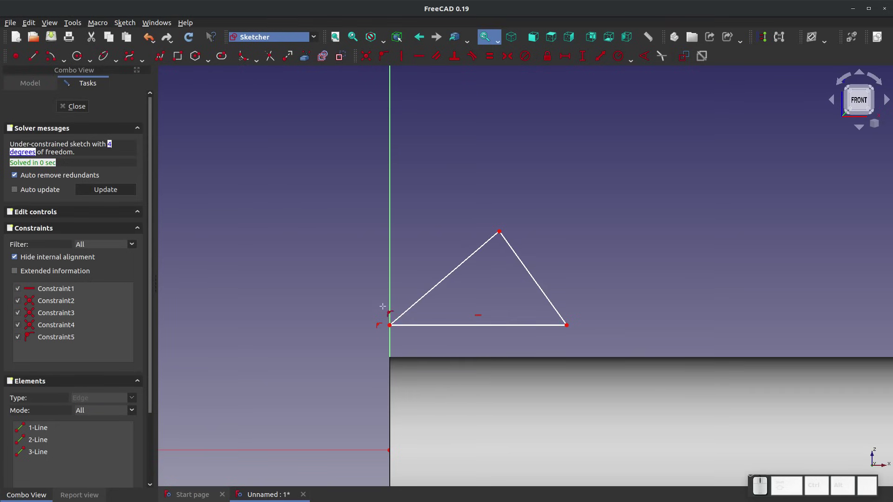
key(Escape)
click(379, 325)
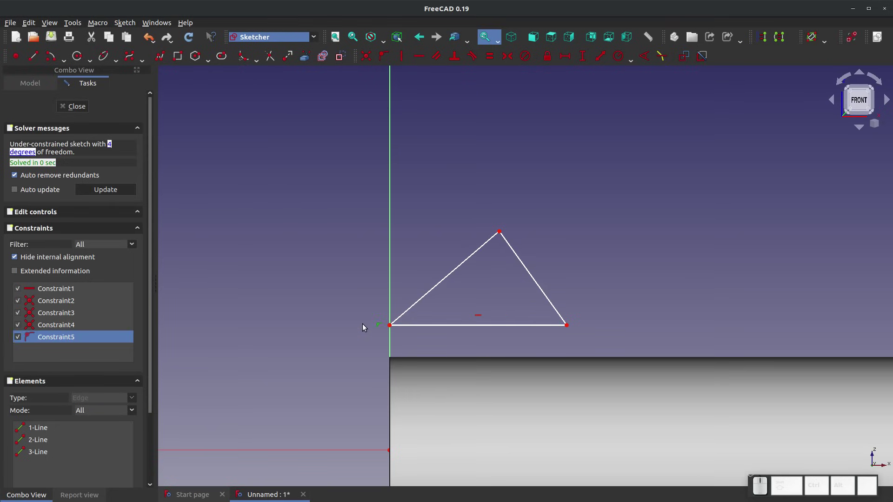
key(Delete)
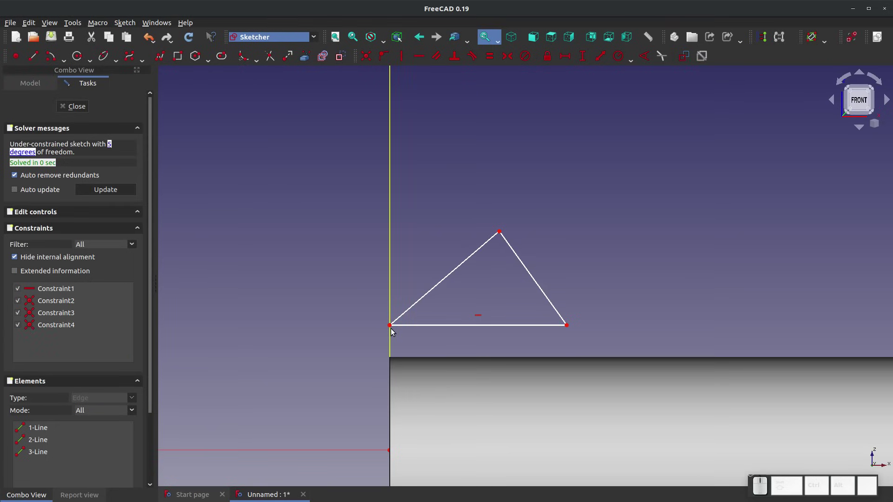
drag(389, 326, 423, 341)
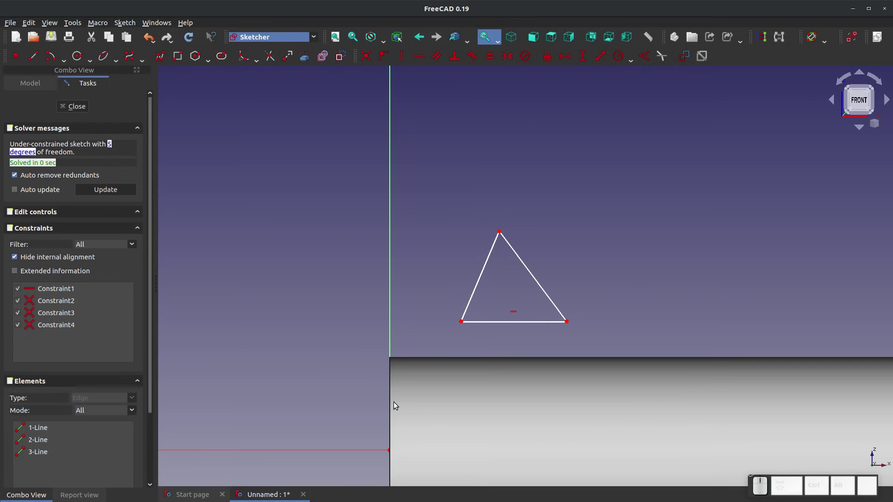
Import the cylinder's end edge as external geometry and make the triangle's lower-left vertex coincident with that edge's upper endpoint
click(305, 56)
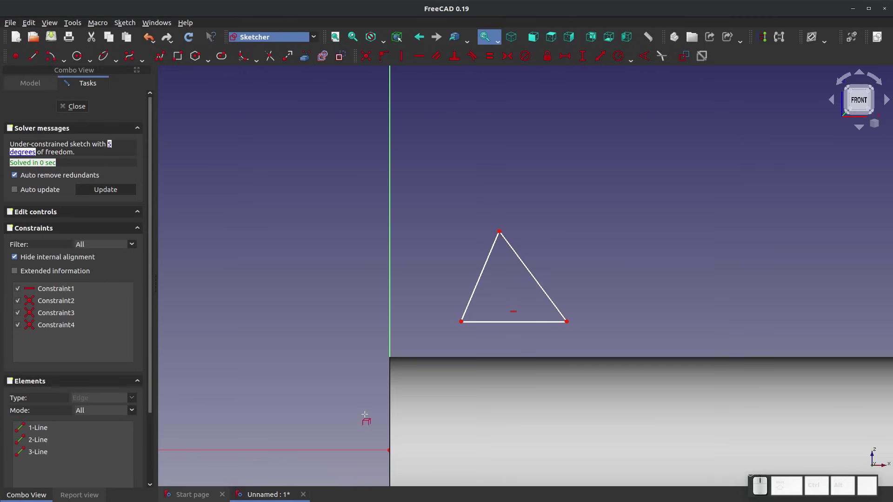
click(389, 415)
key(Escape)
click(366, 56)
click(460, 321)
click(390, 356)
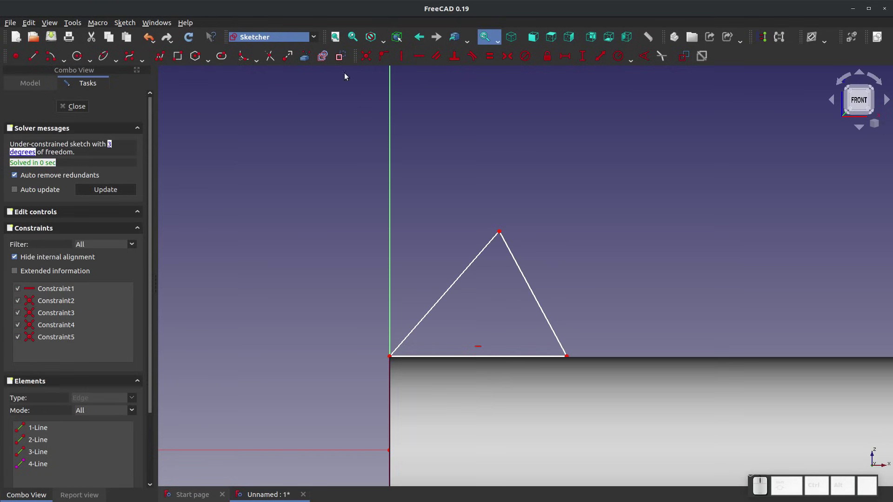
Constrain the angle between the triangle's two sloping sides to 60°
click(645, 56)
click(488, 242)
click(507, 248)
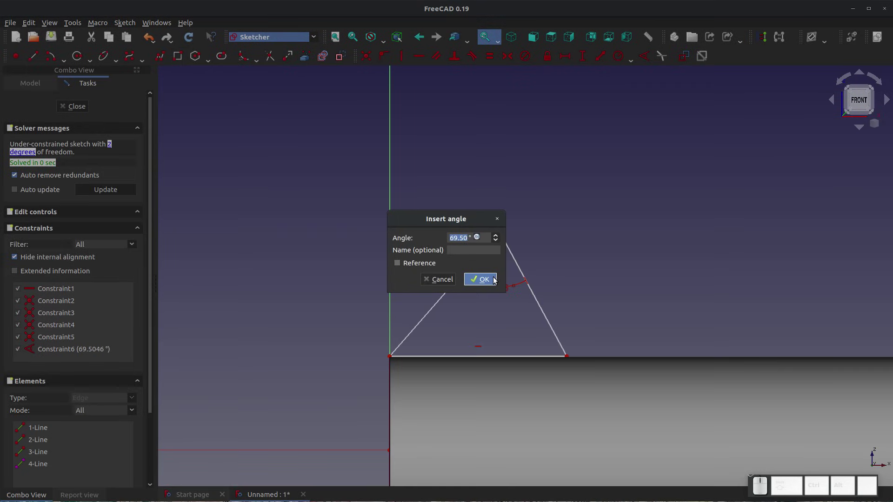
text(60)
key(Return)
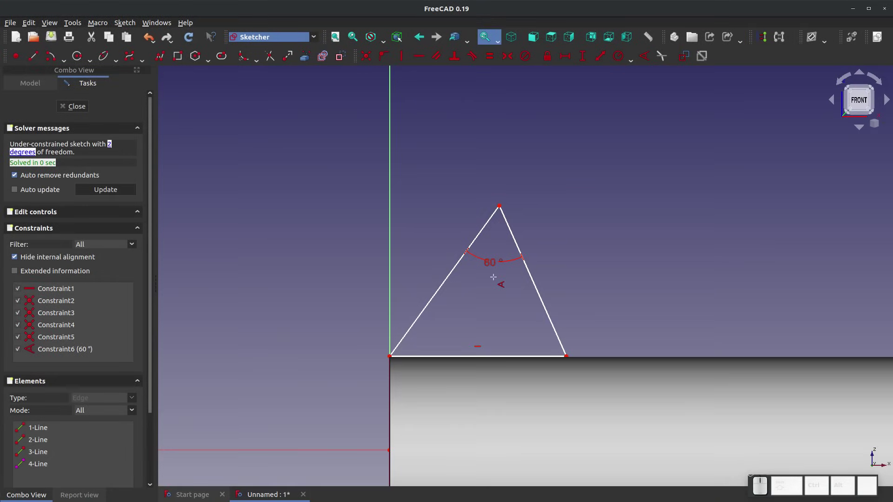
Make the triangle's two sloping sides equal in length
click(490, 56)
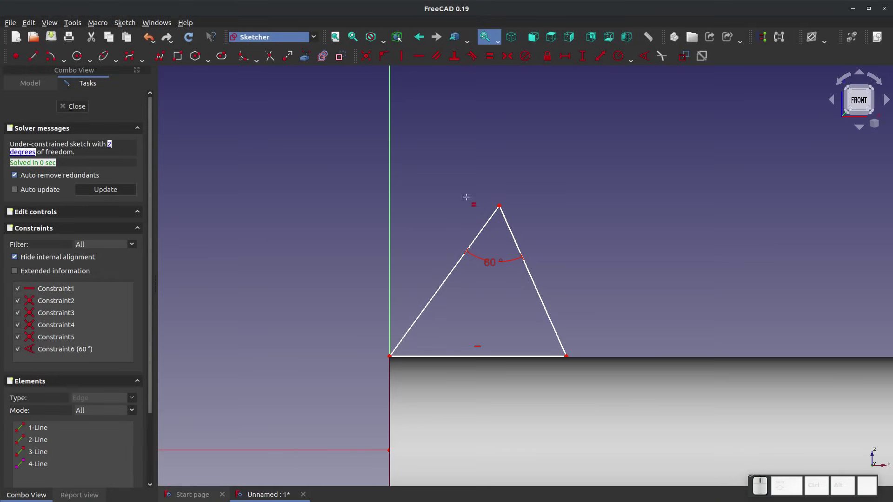
click(455, 271)
click(536, 288)
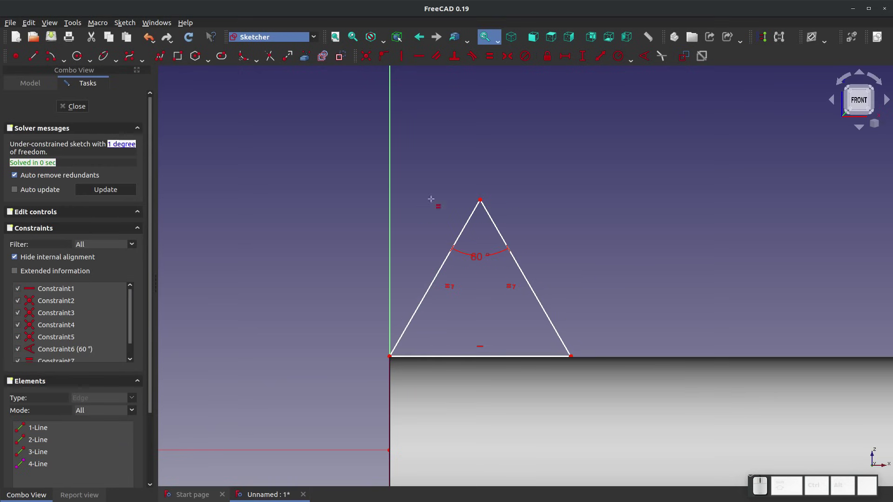
Constrain the triangle's base to a horizontal length of 10 mm
click(565, 56)
click(452, 354)
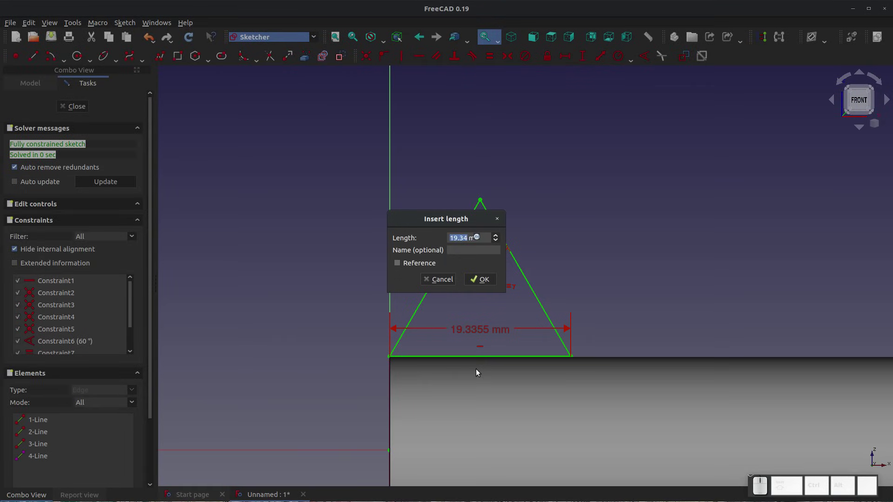
text(10)
key(Return)
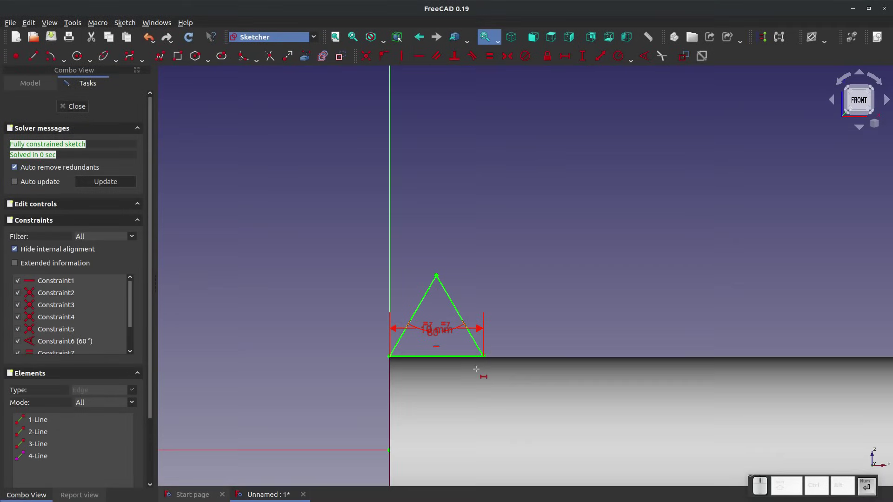
scroll(368, 288, down, 3)
scroll(400, 293, up, 3)
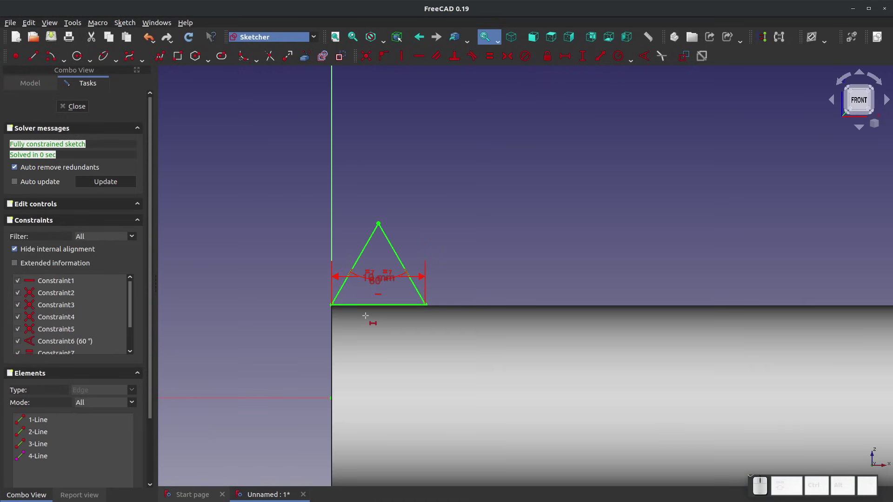
Finish editing the triangular thread profile sketch at the cylinder's end
scroll(365, 316, up, 1)
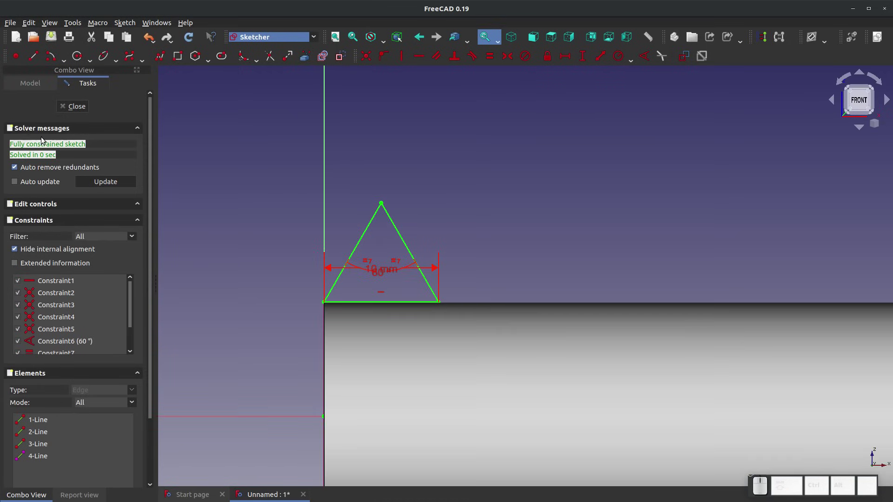
click(70, 107)
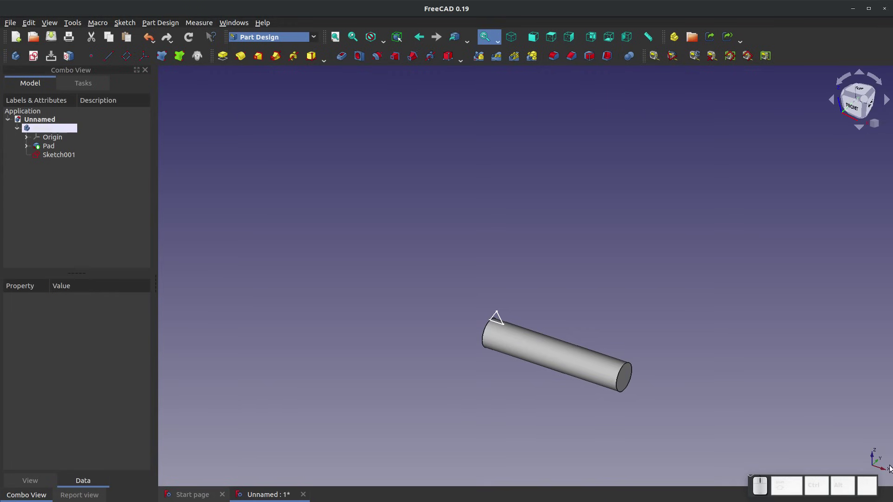
middle_drag(853, 441, 804, 442)
middle_drag(744, 228, 754, 309)
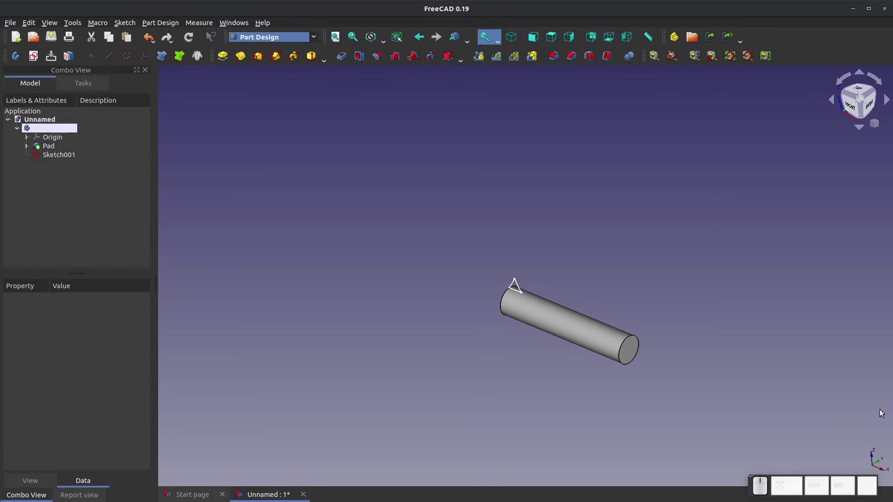
Create an additive helix from the triangle sketch, Sketch001, using the Base X axis as its axis
click(59, 156)
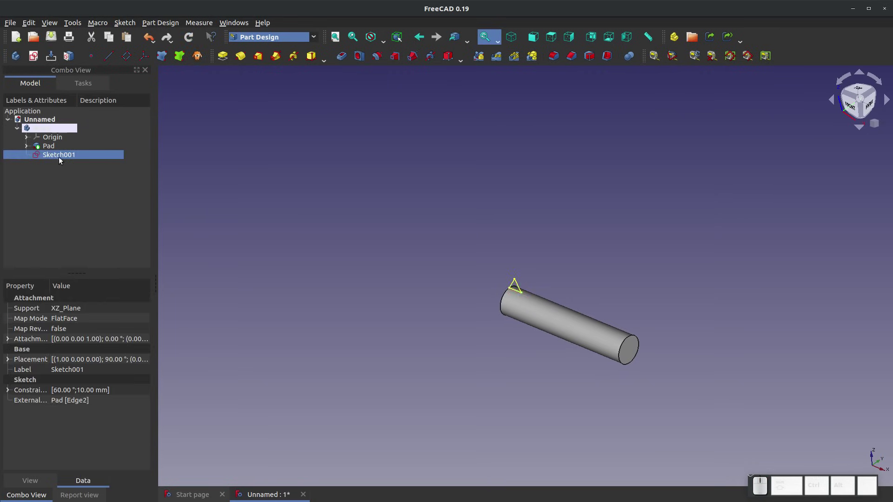
click(293, 56)
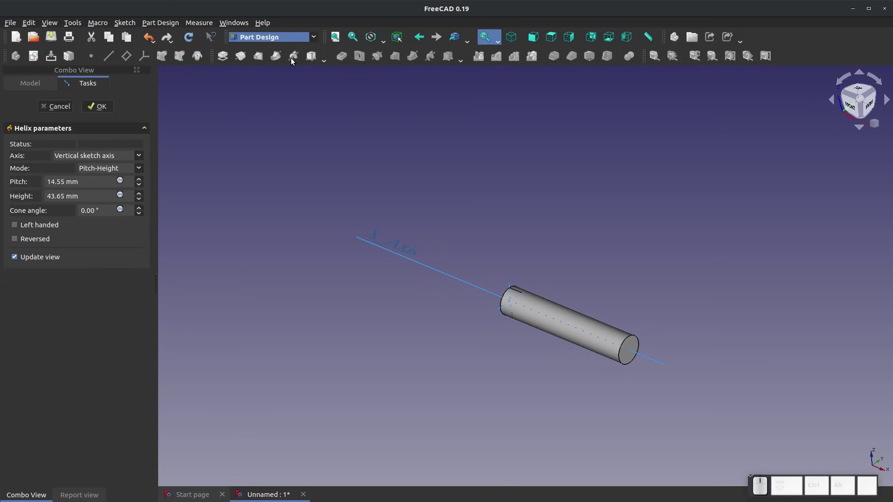
scroll(560, 323, up, 3)
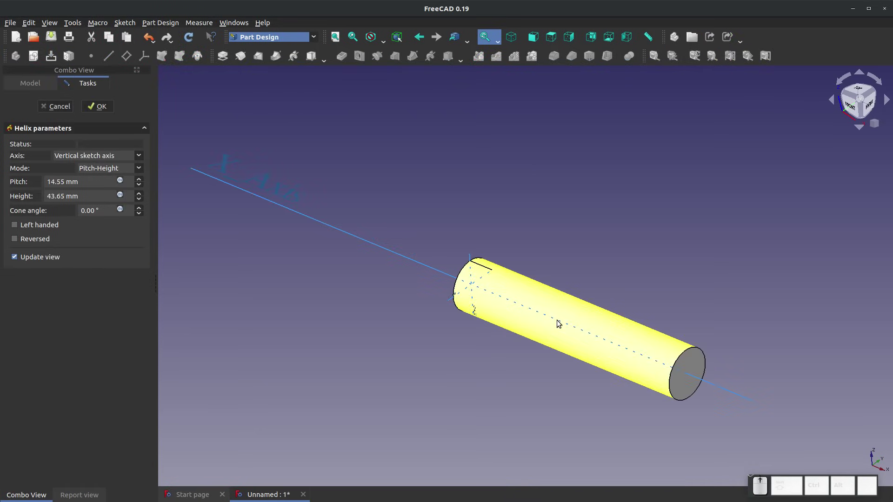
click(139, 155)
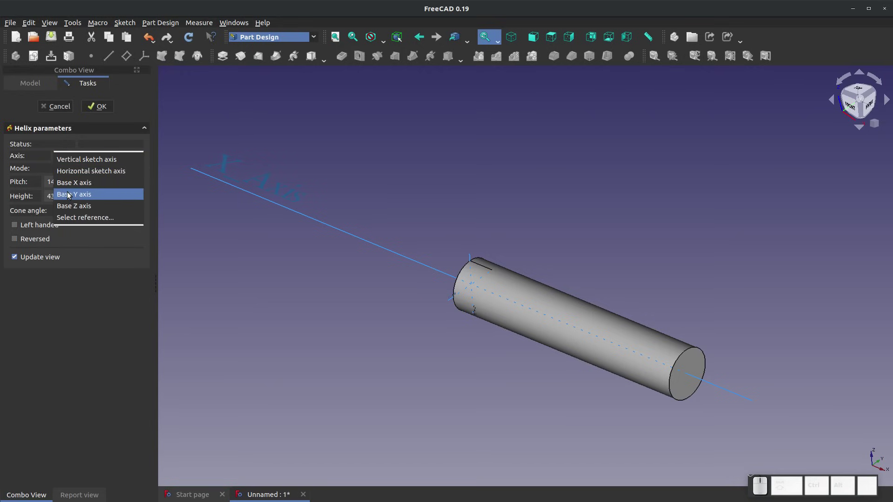
click(80, 186)
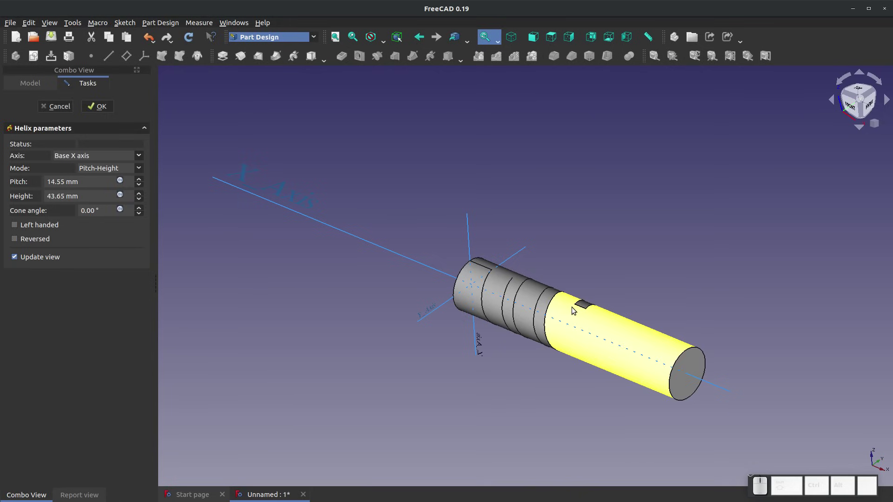
click(97, 106)
scroll(472, 275, down, 1)
scroll(470, 273, up, 6)
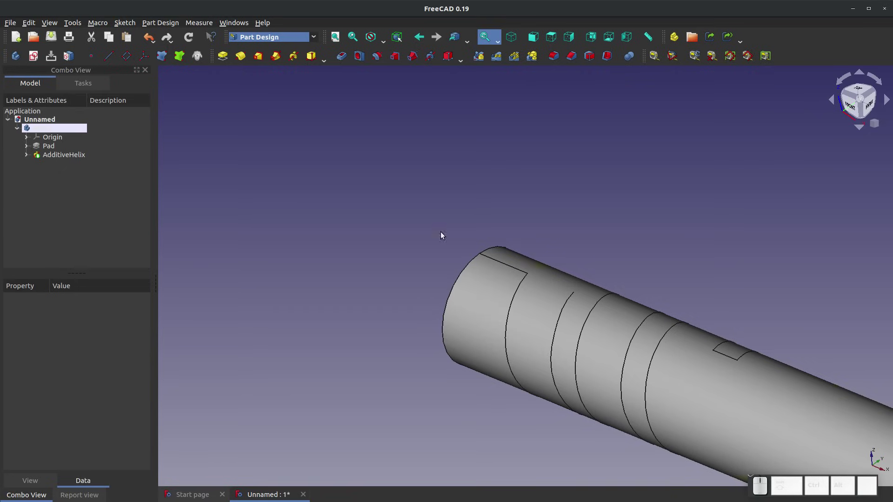
scroll(605, 339, down, 2)
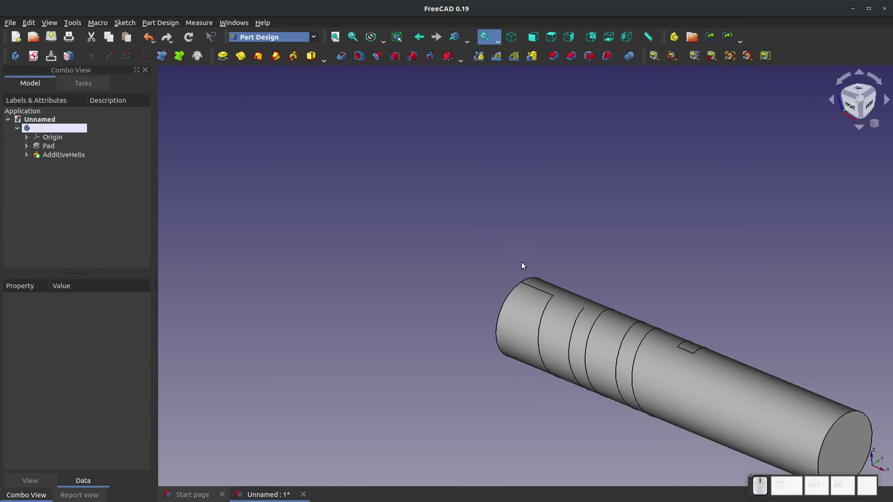
Reopen Sketch001 under the additive helix and turn the triangle's horizontal base line into construction geometry
click(26, 155)
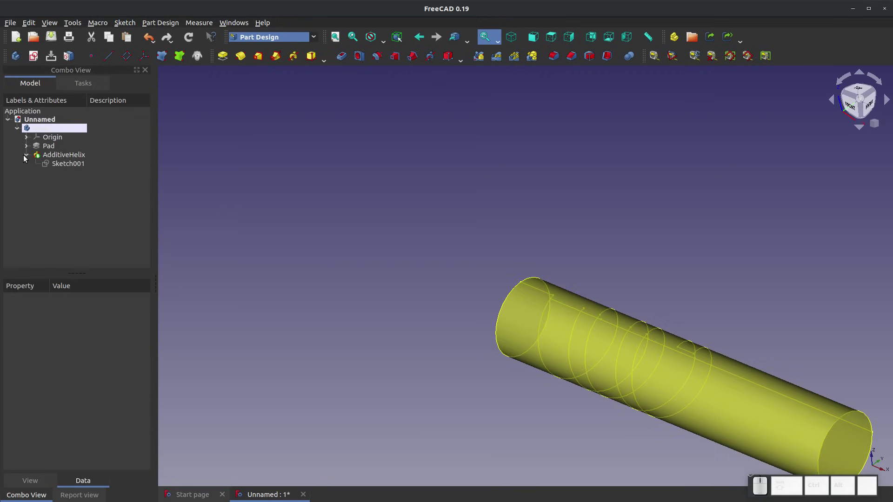
right_click(69, 165)
click(93, 169)
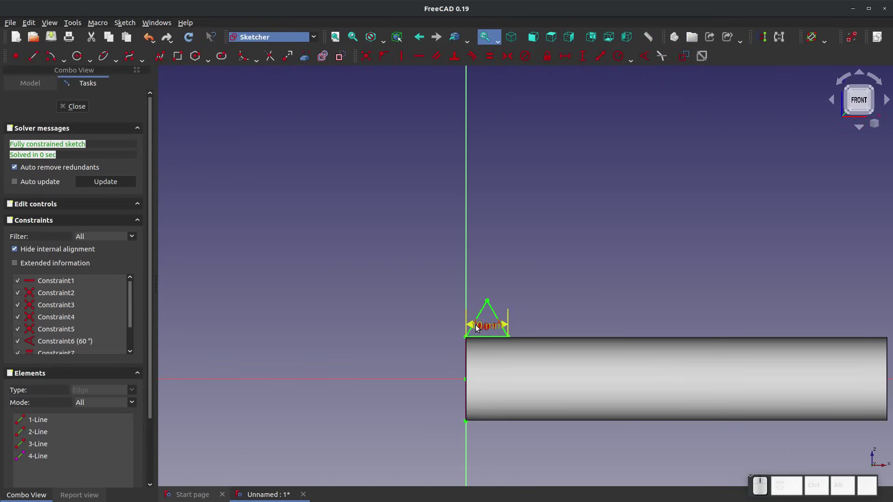
scroll(475, 322, up, 6)
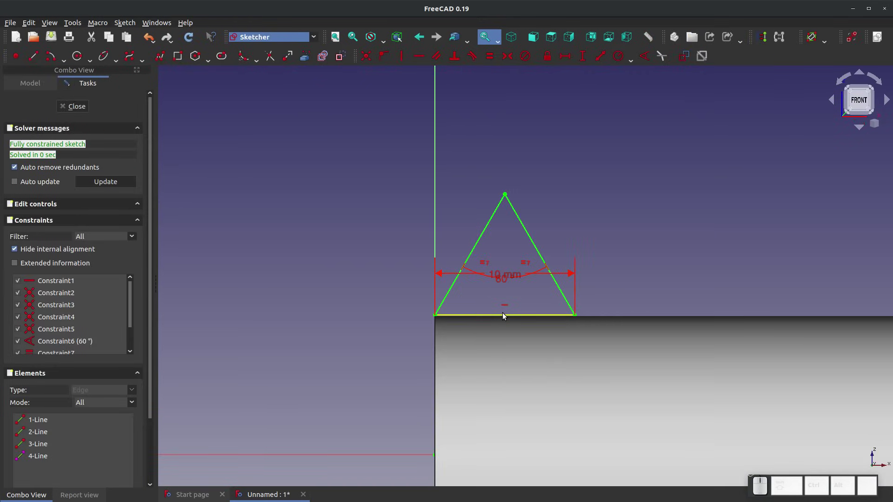
click(503, 316)
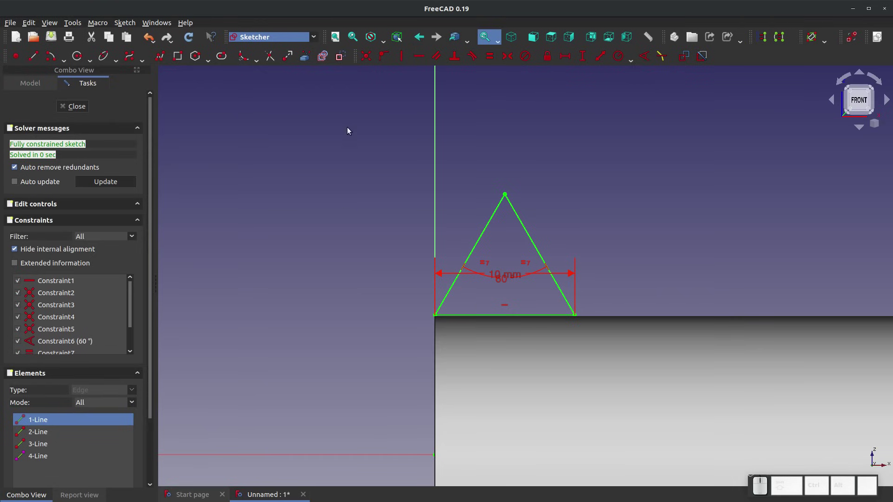
click(340, 56)
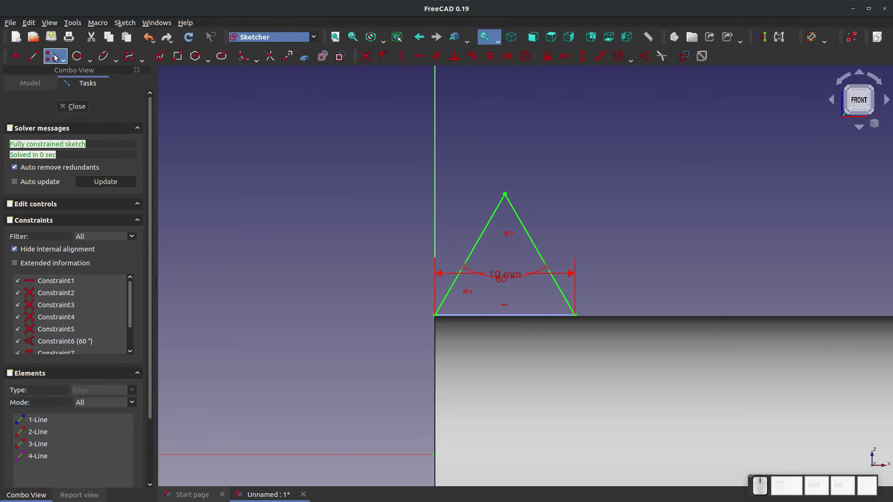
Draw a short vertical line down into the cylinder from the right corner of the triangle's base
click(39, 57)
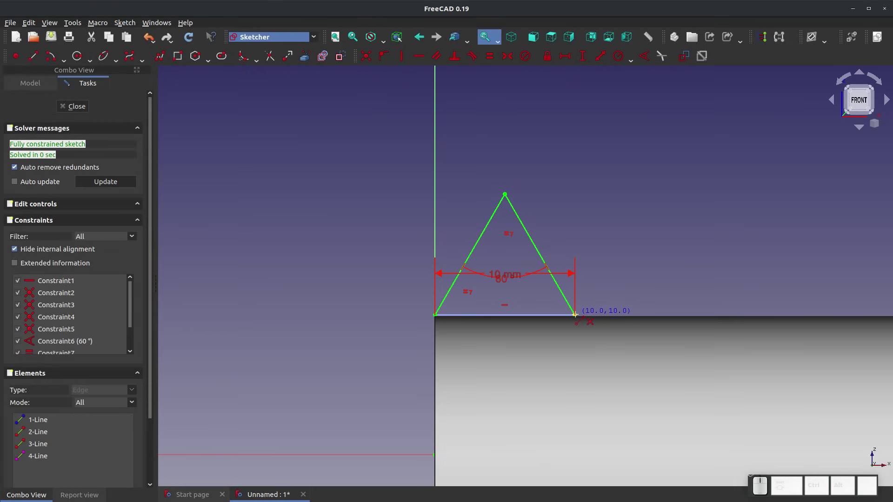
click(575, 314)
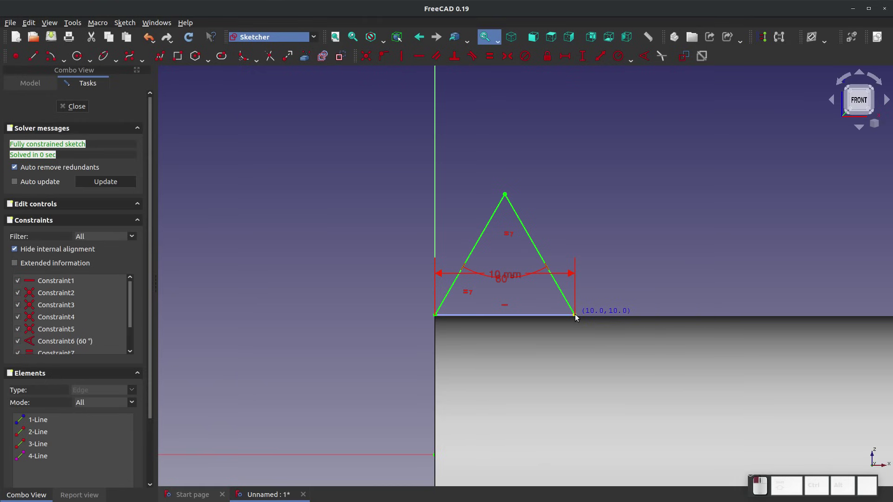
click(575, 352)
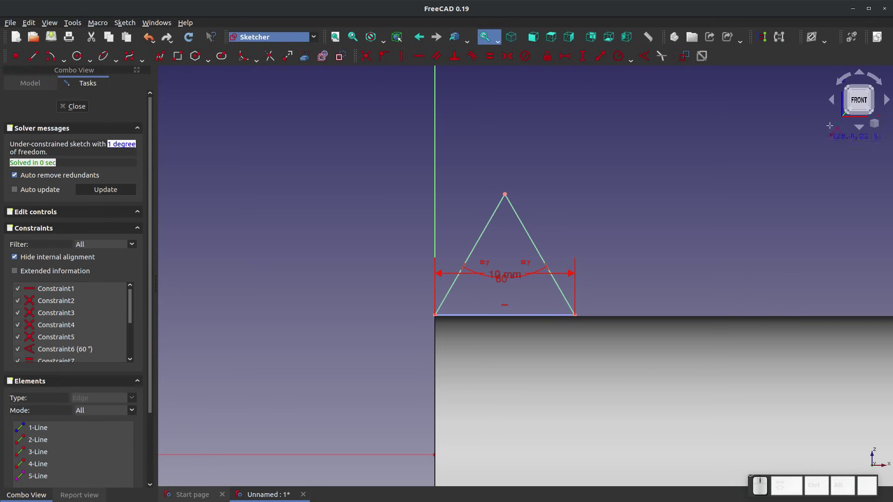
Move the hidden sketch toolbar into the visible tool row and switch the sketch to section view
click(868, 38)
mouse_move(868, 39)
mouse_down()
mouse_move(74, 57)
mouse_move(76, 64)
mouse_up()
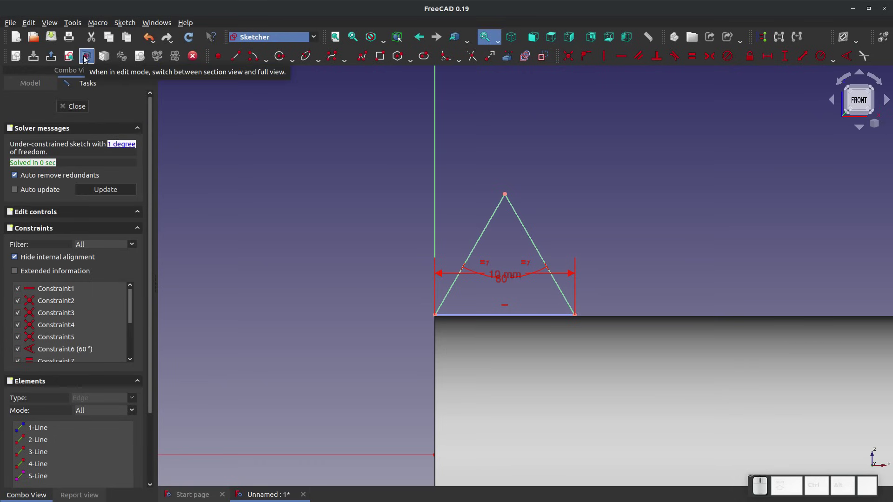
click(85, 57)
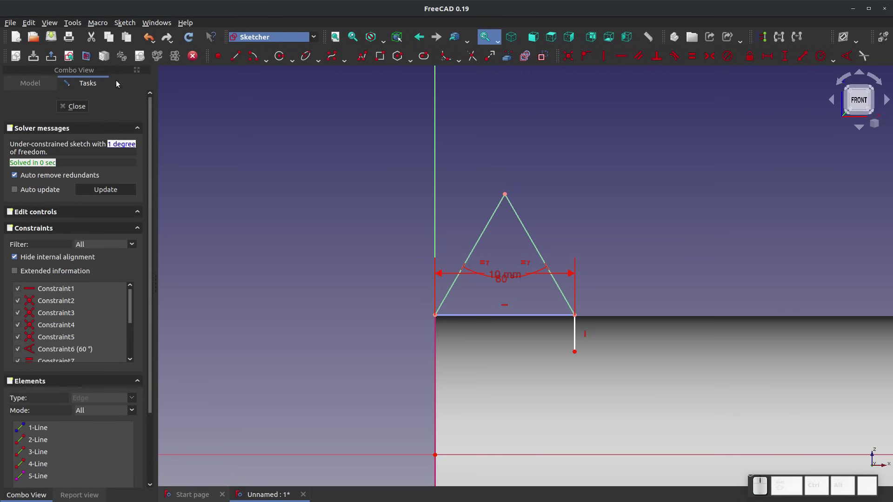
Close the profile below the triangle with a line down from its left base corner and a line joining both lower ends
scroll(284, 200, down, 1)
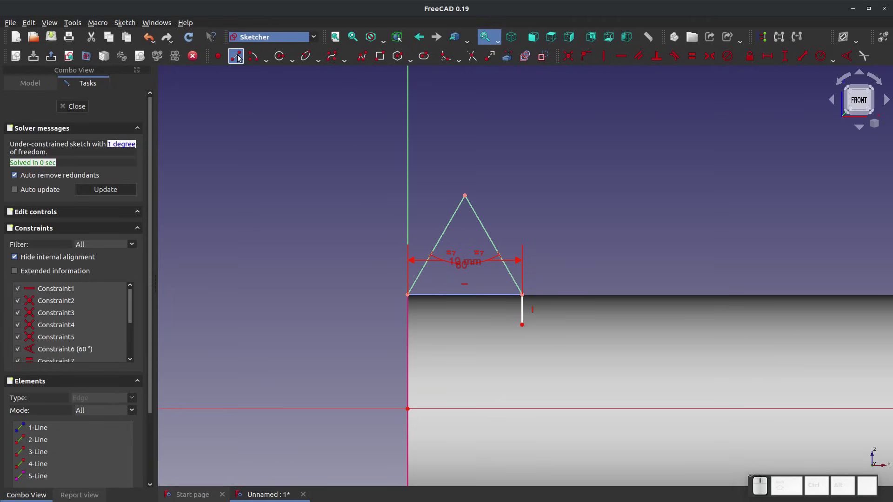
click(408, 295)
click(407, 329)
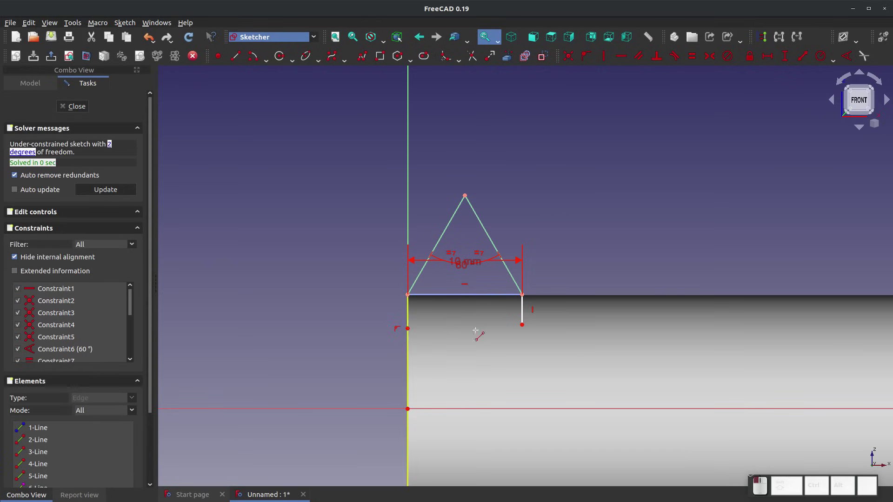
click(522, 324)
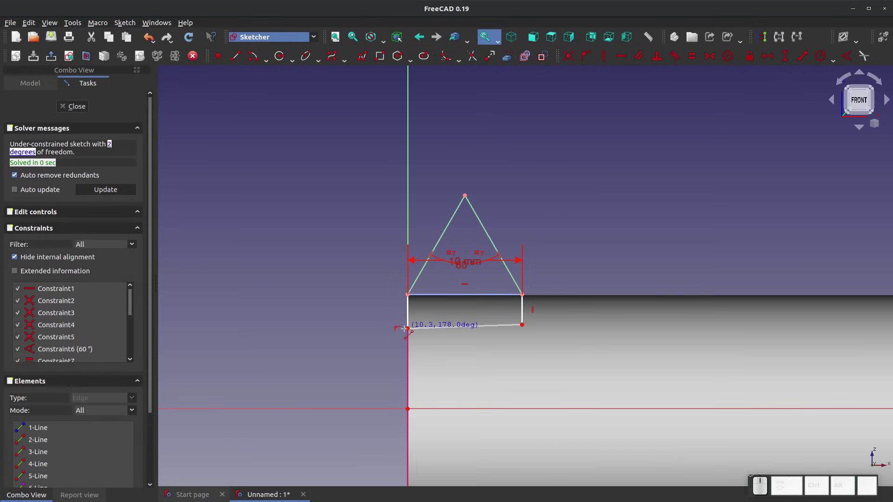
click(408, 328)
key(Escape)
Constrain the profile's bottom line horizontal, set the right side's vertical length to 2 mm, and finish the sketch
click(465, 326)
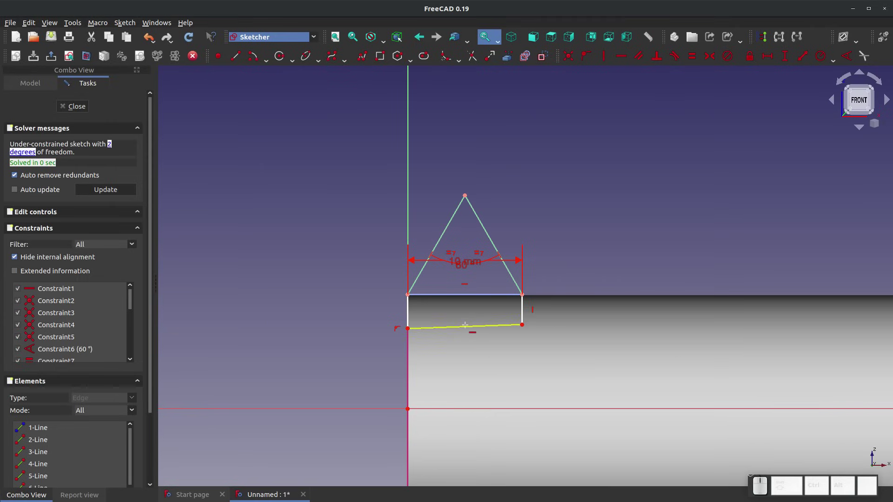
key(h)
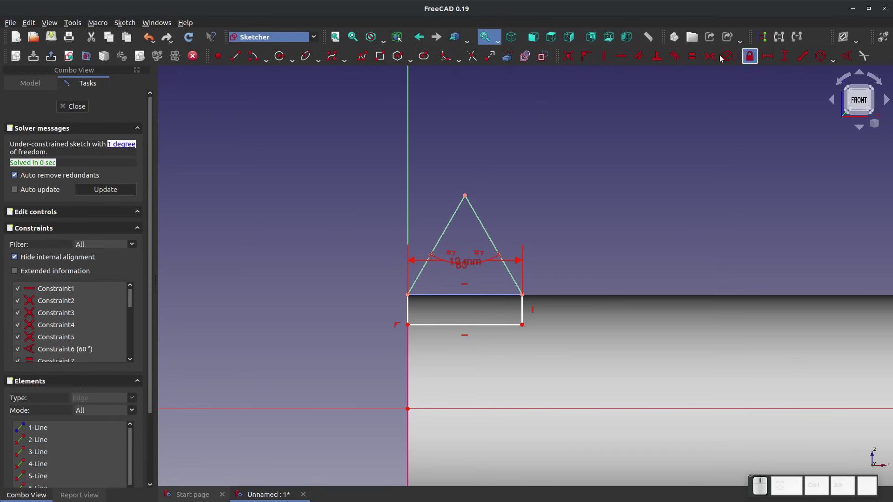
click(785, 56)
click(523, 310)
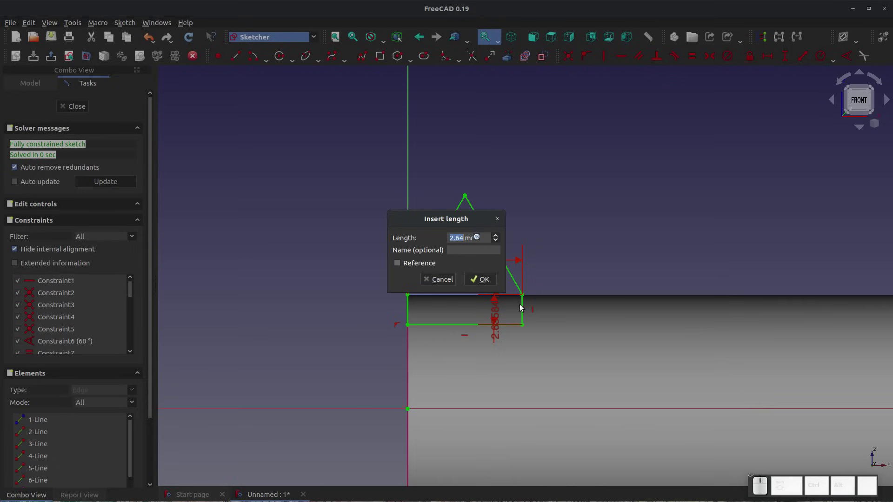
text(2)
key(Return)
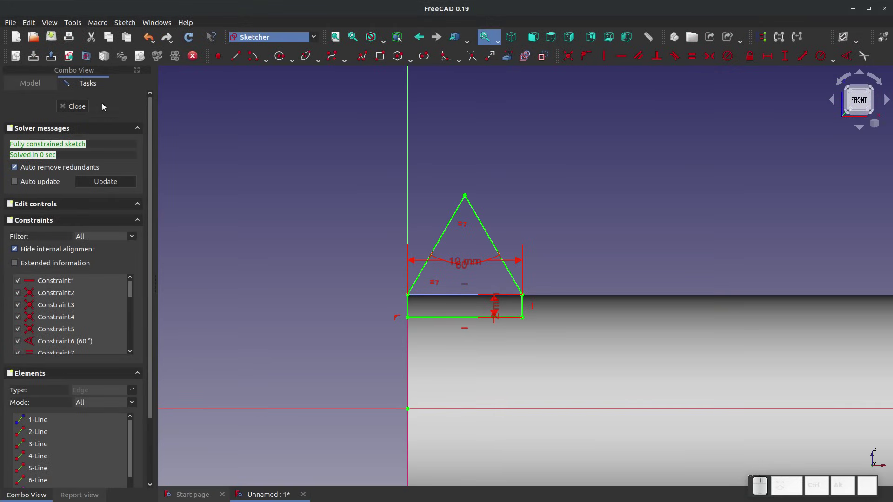
click(76, 113)
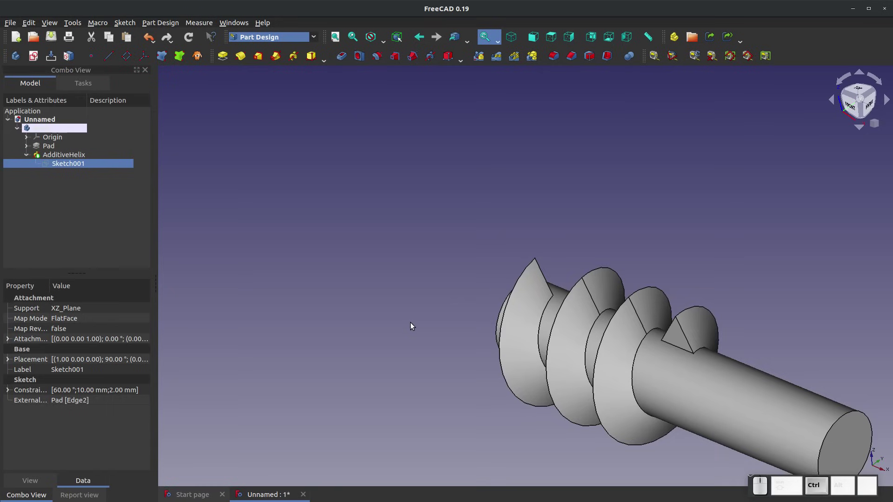
Undo the sketch change and redo it to compare the helix with and without the profile extended into the cylinder
key(ctrl+z)
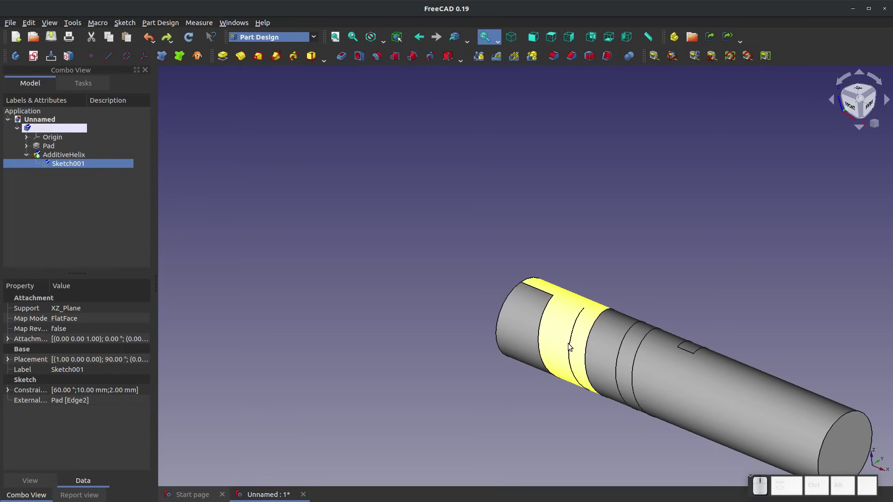
scroll(591, 326, down, 2)
scroll(598, 309, up, 4)
scroll(598, 310, up, 3)
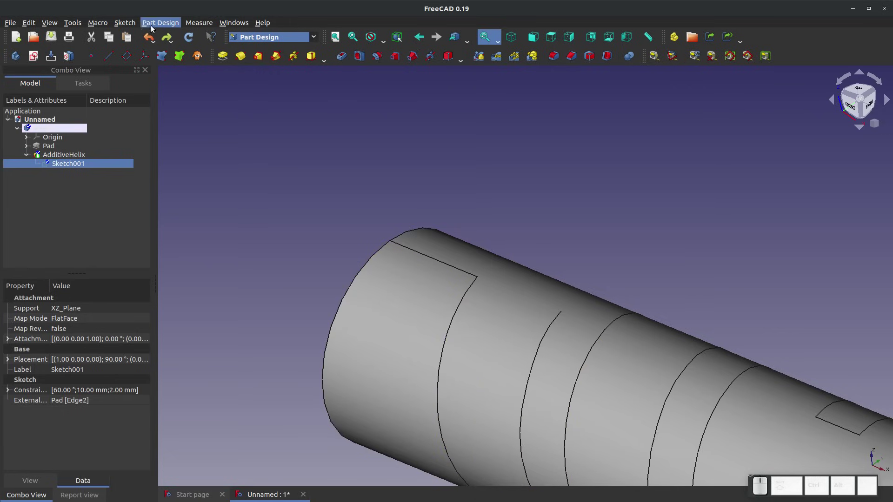
click(168, 39)
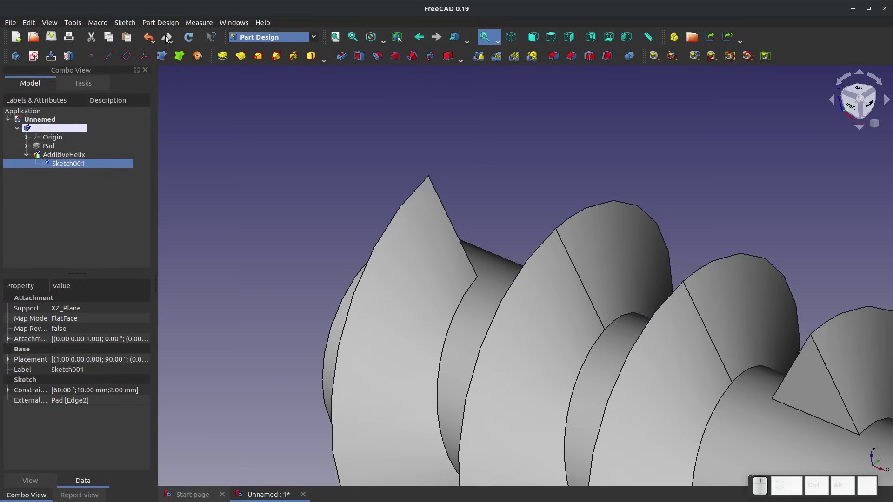
Edit the additive helix and set its pitch to 23.55 mm
scroll(280, 203, down, 5)
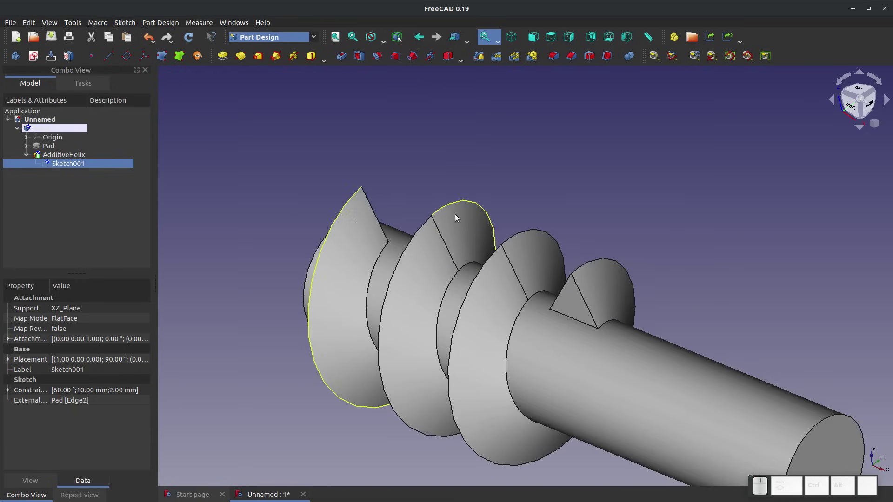
drag(507, 321, 559, 323)
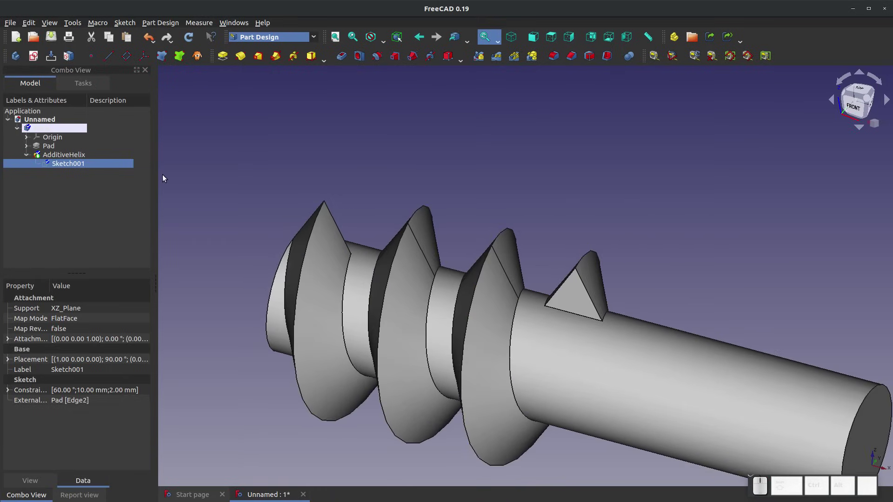
click(60, 157)
double_click(60, 156)
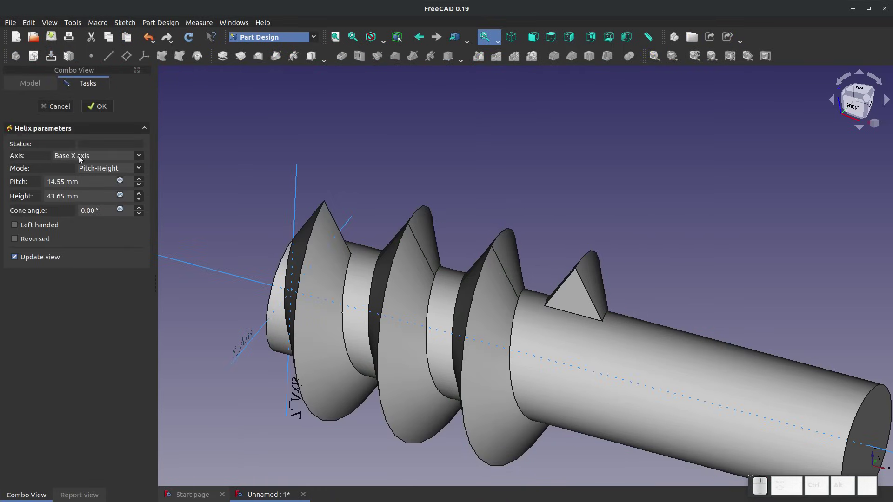
click(138, 180)
click(138, 180)
click(138, 179)
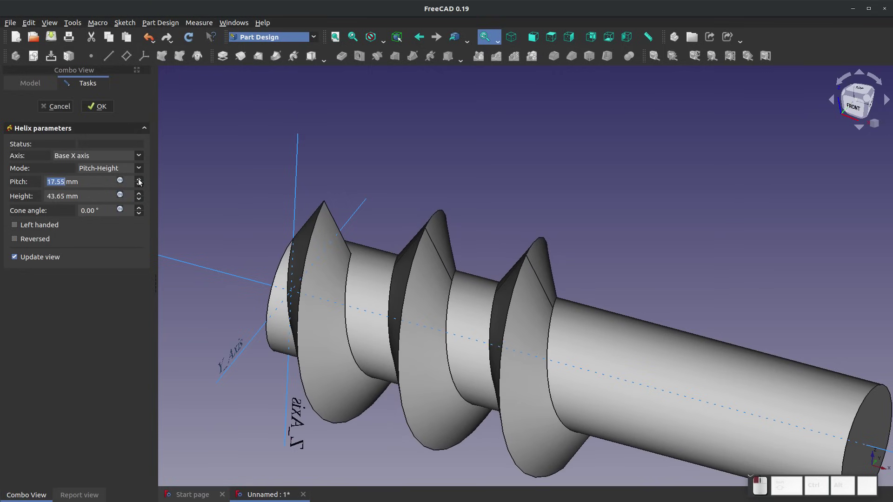
click(139, 180)
click(139, 179)
click(139, 179)
click(138, 180)
click(139, 180)
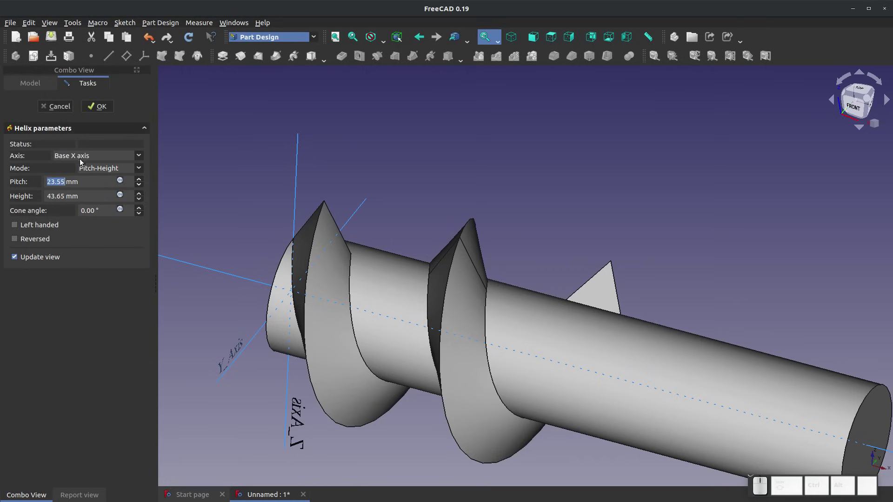
Set the helix height to 57.65 mm
click(140, 194)
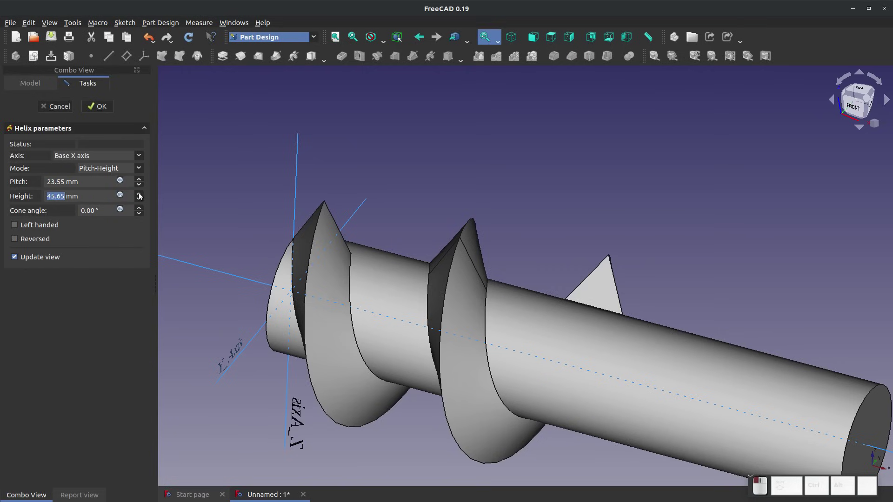
click(139, 195)
click(140, 195)
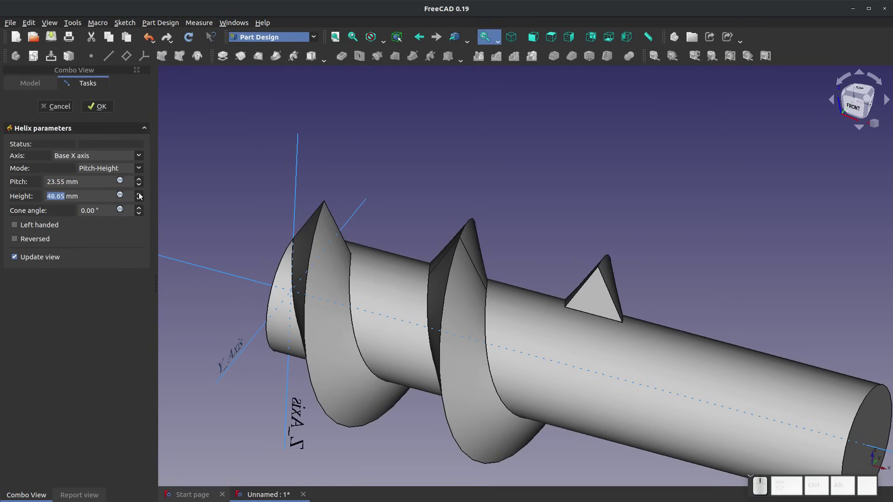
click(140, 195)
click(140, 195)
click(139, 194)
key(Up)
key(Up)
key(Up)
key(Up)
key(Up)
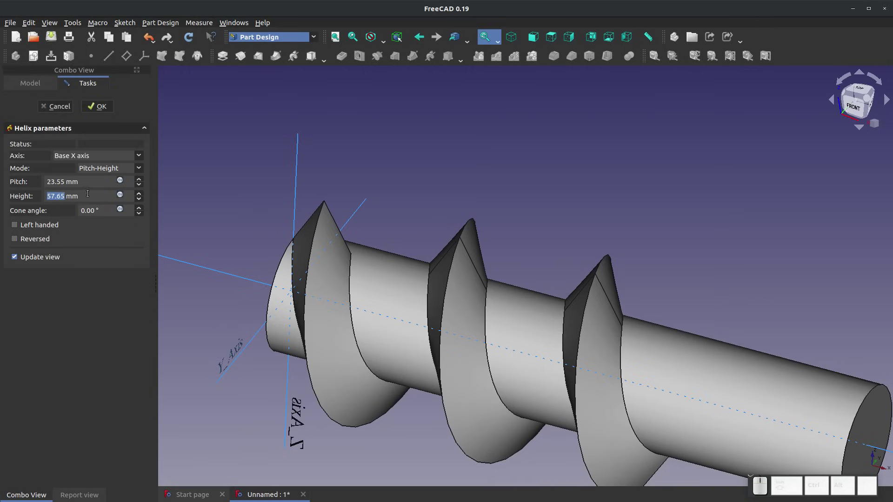
Switch the helix mode to Pitch-Turns and set the number of turns to 3.45
click(142, 170)
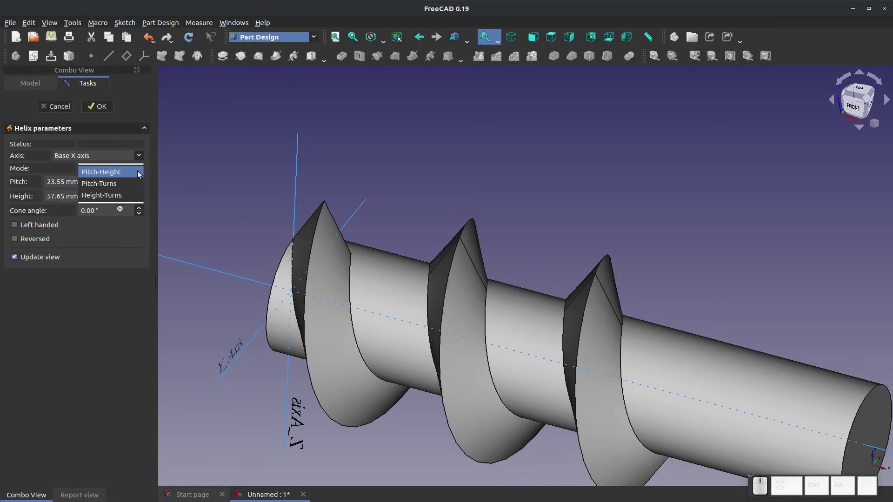
click(116, 183)
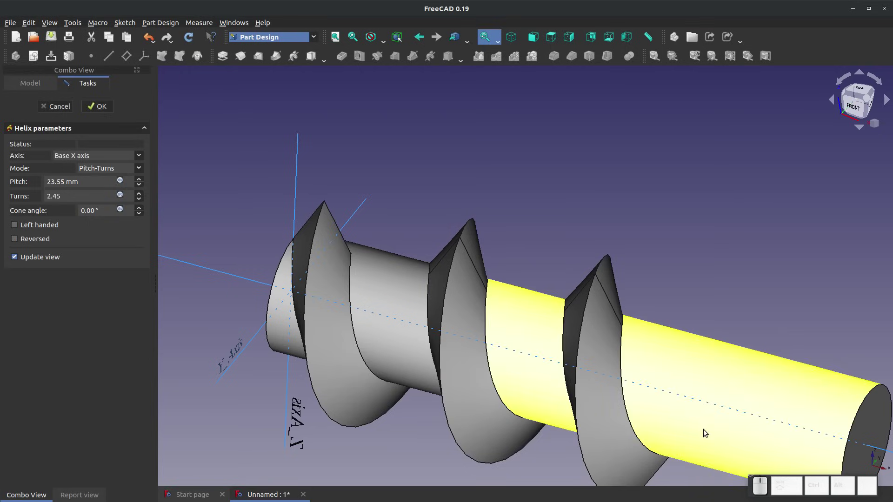
click(139, 198)
click(139, 198)
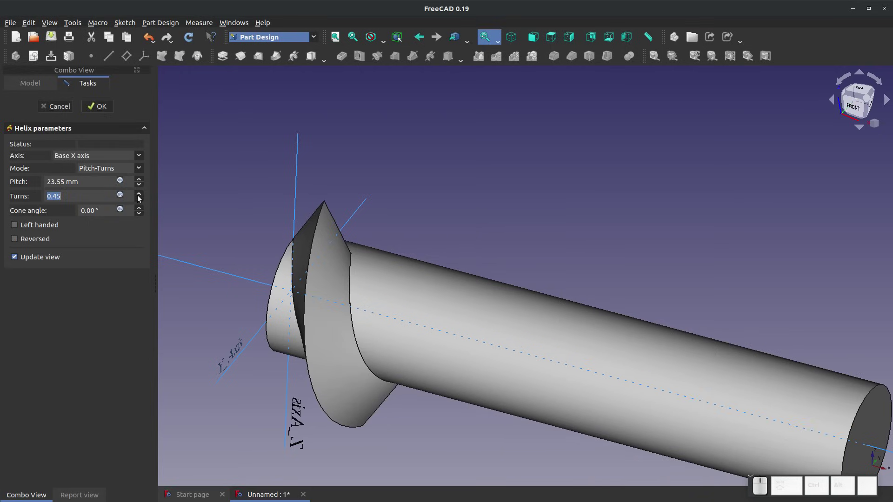
scroll(139, 198, up, 3)
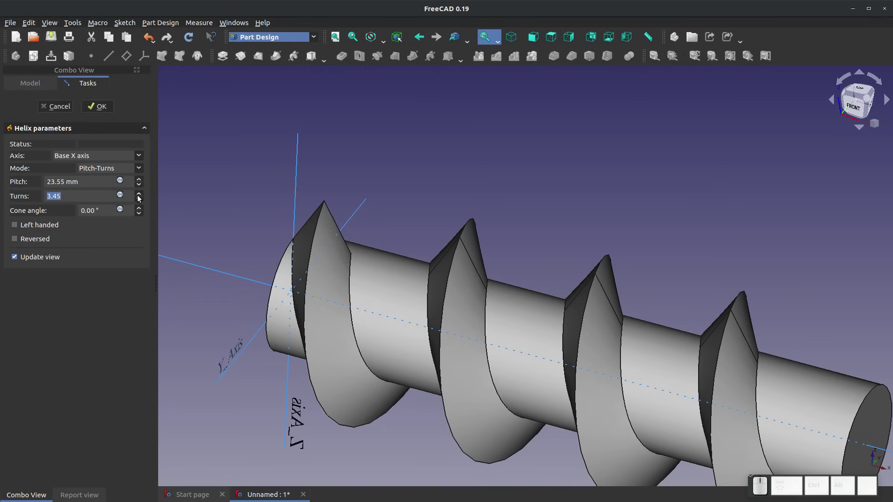
Switch the helix mode to Height-Turns with a height of 80 mm and 10 turns
click(141, 170)
click(105, 180)
triple_click(81, 182)
text(80)
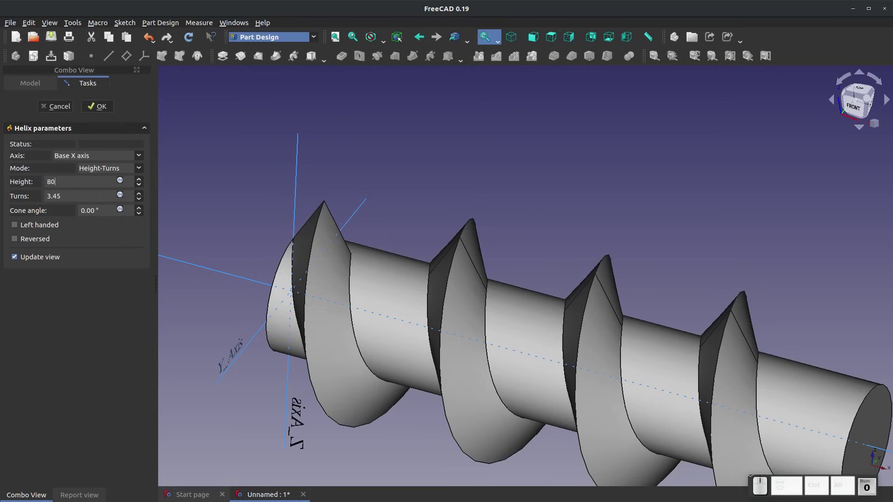
key(Tab)
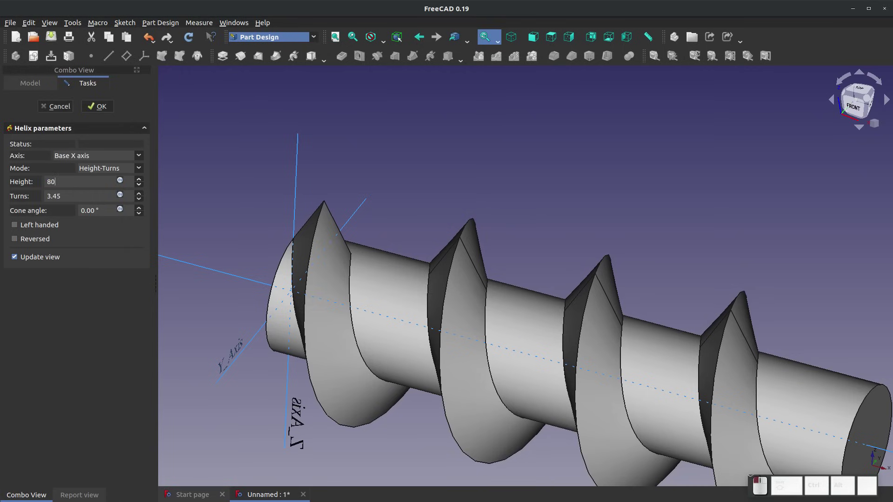
text(10)
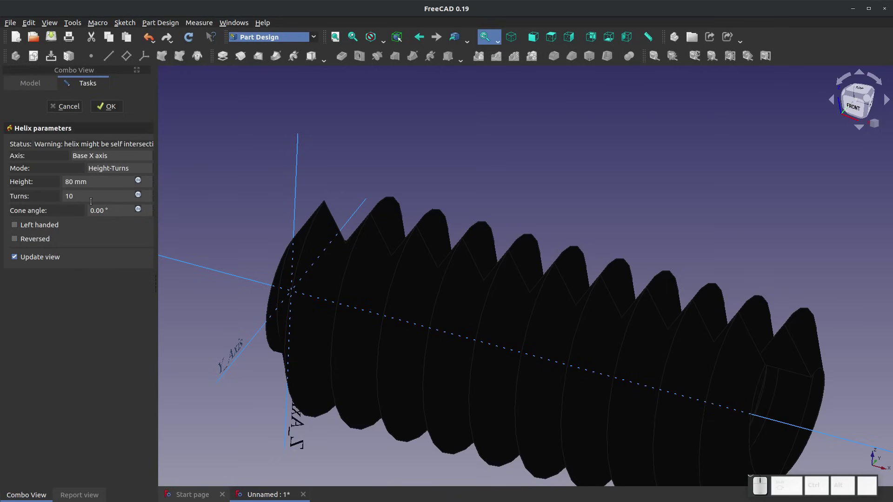
Set the helix to 7 turns
drag(87, 196, 49, 195)
text(7)
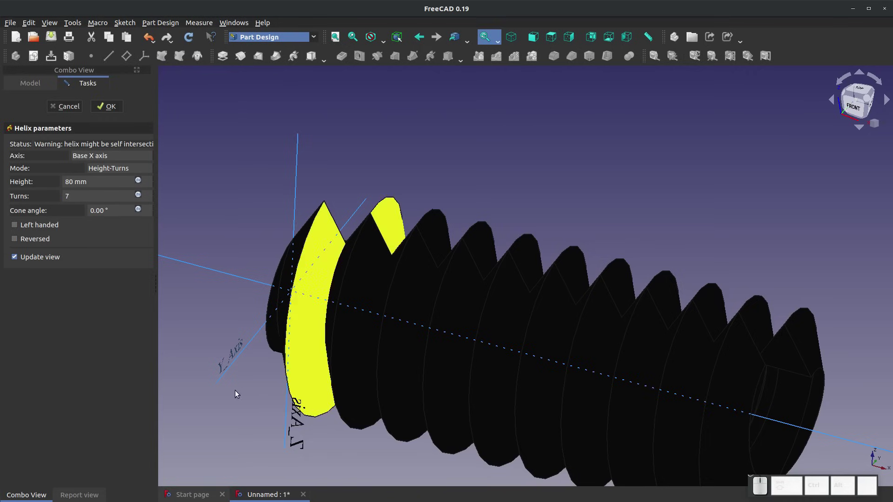
click(10, 405)
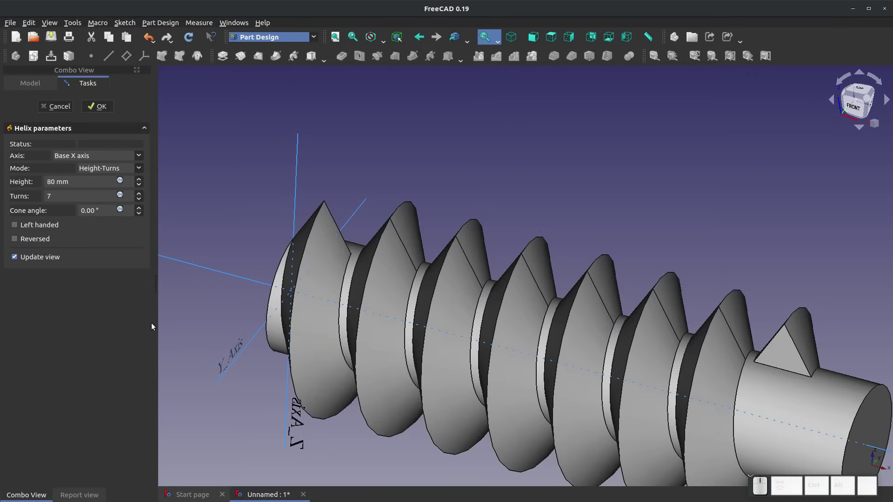
scroll(469, 250, down, 3)
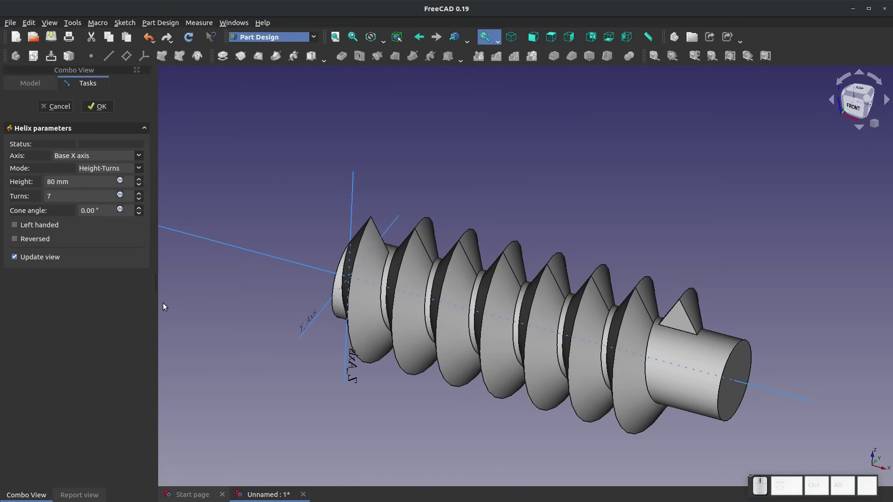
Try the helix with the Left handed and Reversed options, and switch both off again
click(15, 226)
click(15, 226)
click(15, 226)
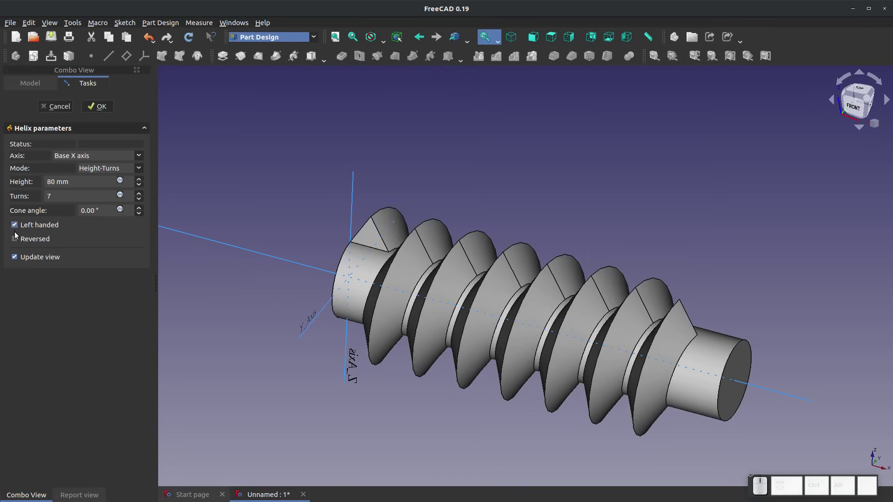
click(15, 240)
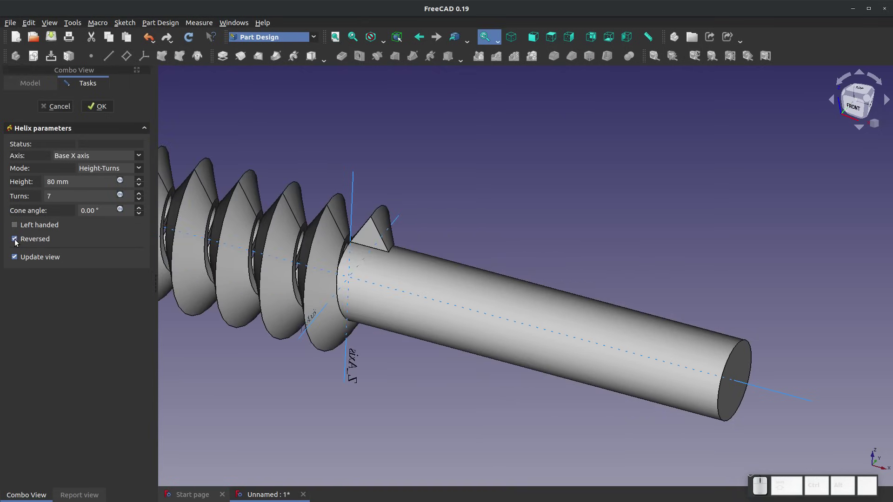
middle_drag(85, 291, 210, 265)
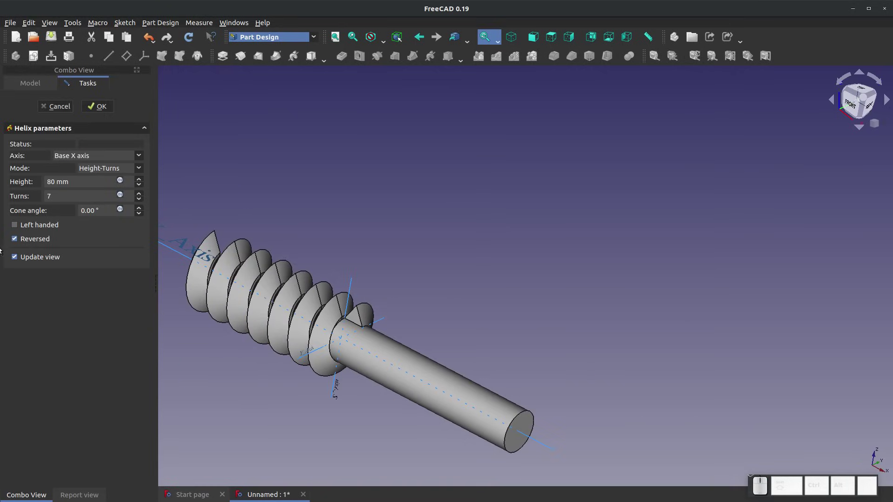
click(14, 240)
click(14, 239)
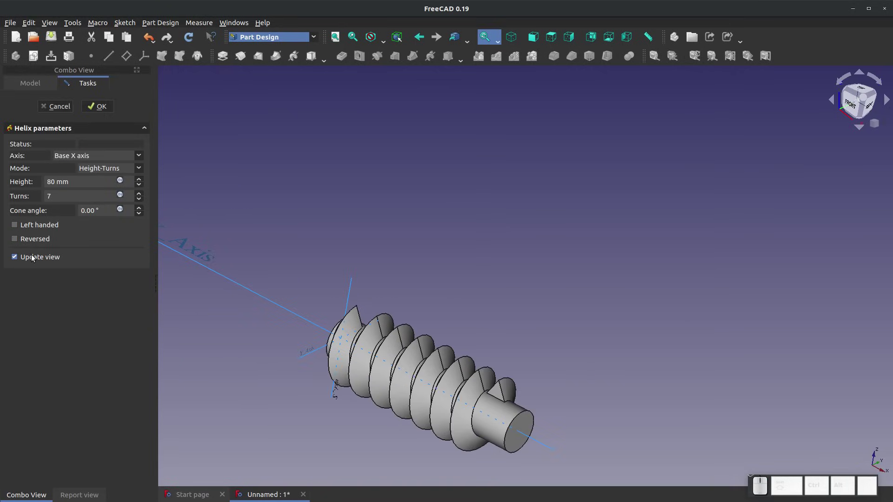
Accept the helix settings and examine the resulting thread along the shaft
click(99, 107)
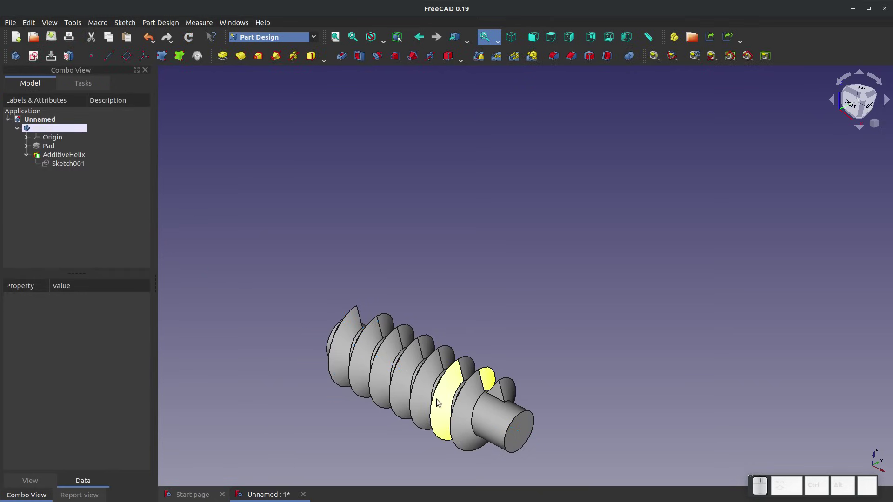
scroll(442, 398, up, 5)
scroll(446, 395, down, 3)
scroll(458, 387, up, 3)
middle_drag(458, 388, 509, 325)
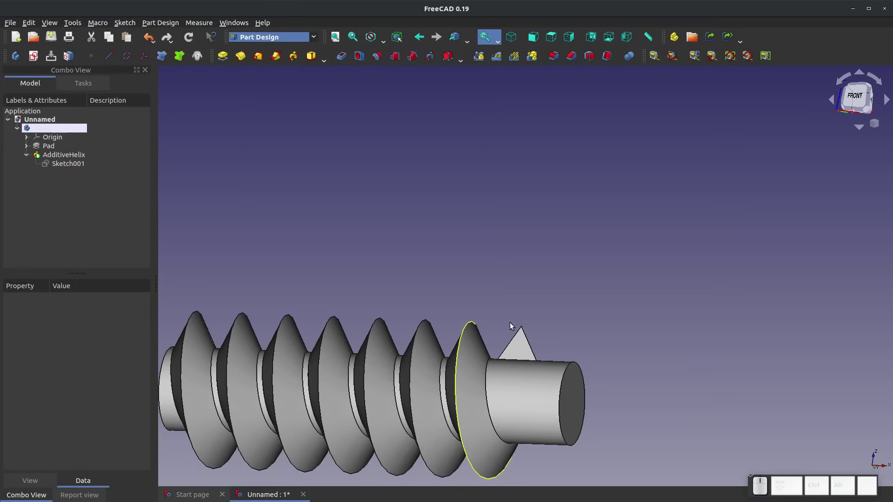
scroll(573, 199, down, 4)
scroll(351, 283, up, 5)
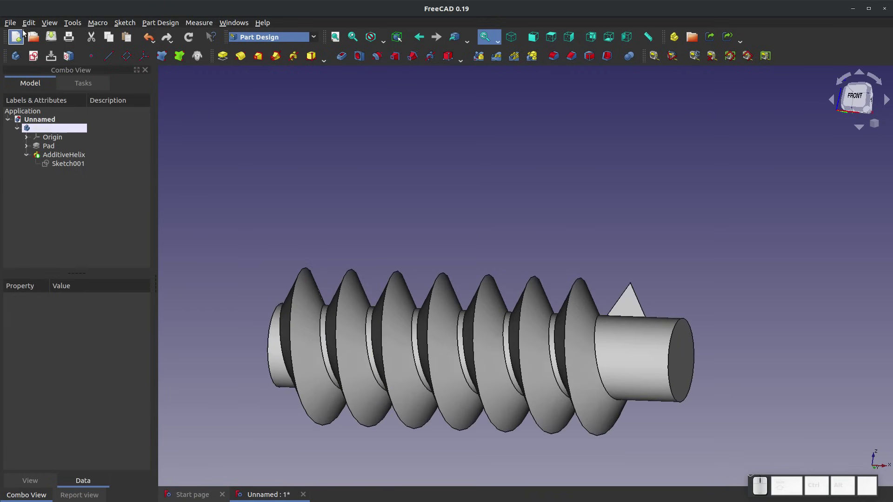
Save the document as Helix and close it
click(45, 37)
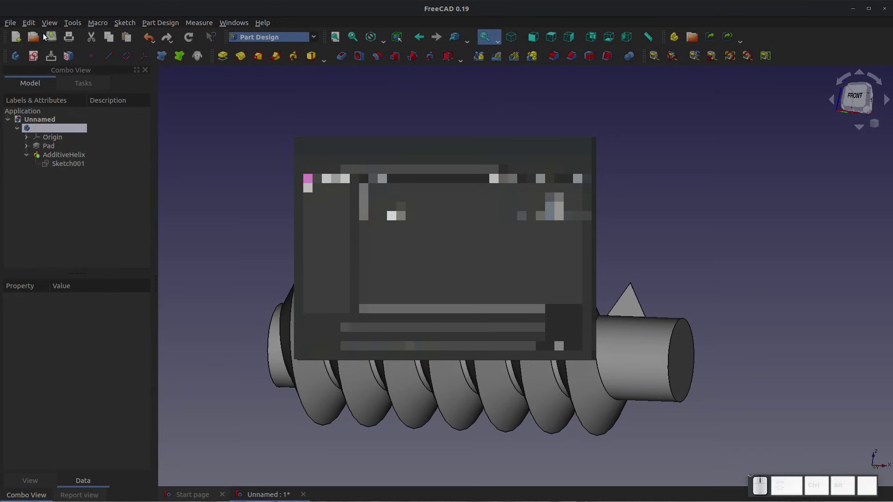
key(Return)
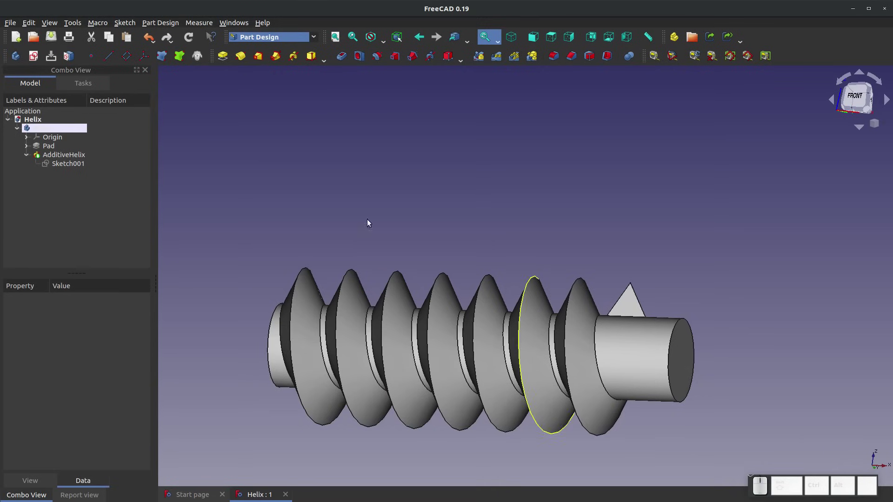
click(286, 495)
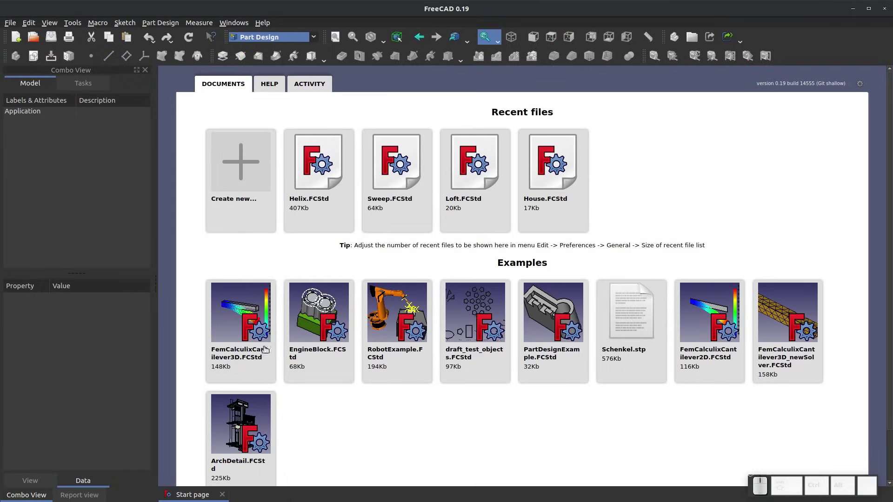
Create a new document and add an additive box with a length of 50 mm
click(228, 177)
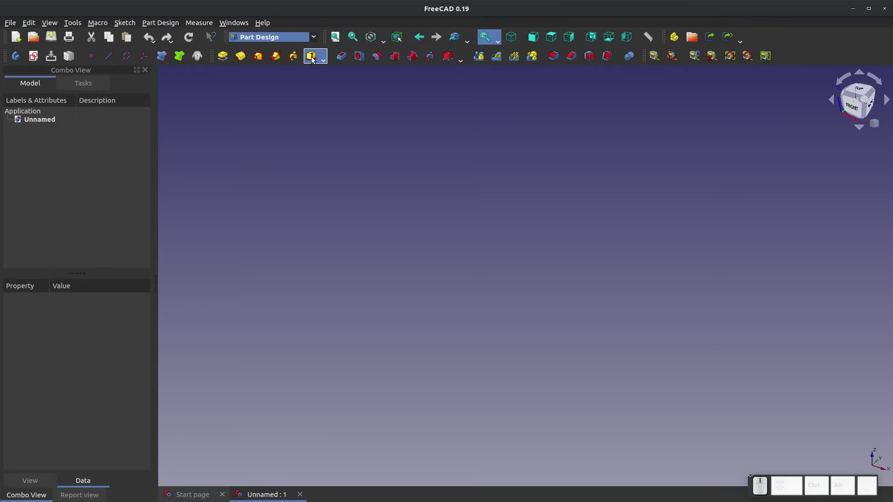
click(323, 59)
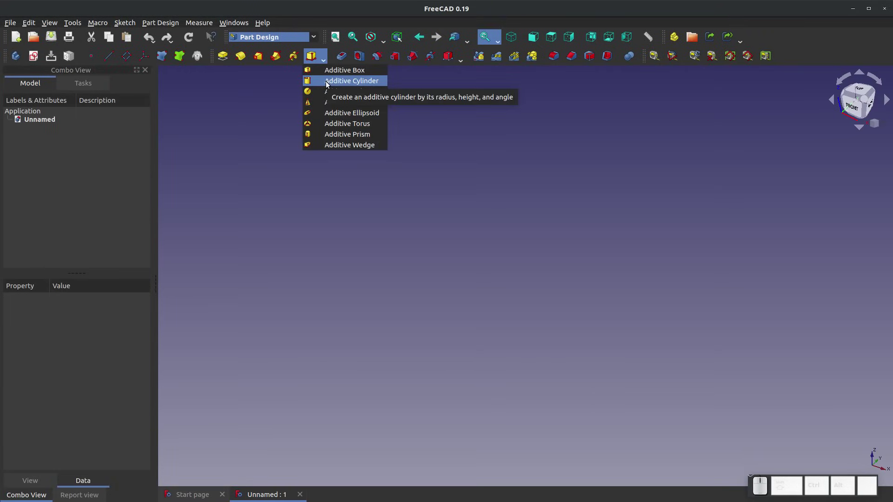
click(349, 73)
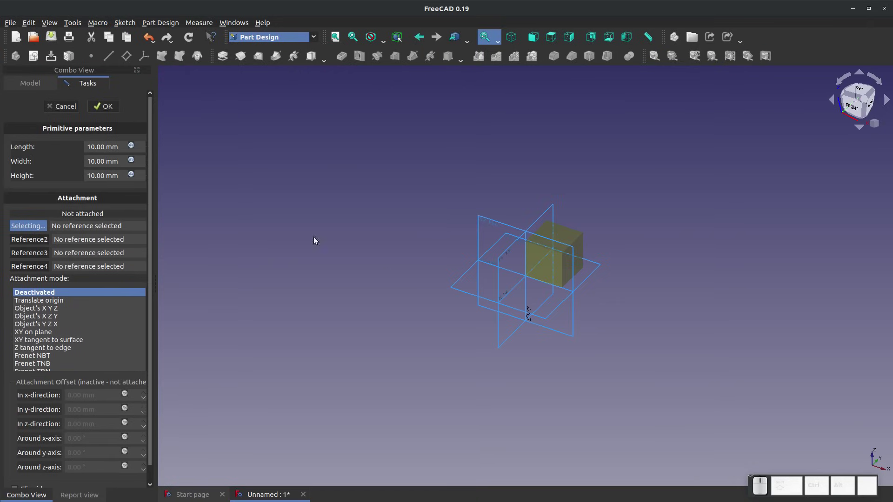
drag(122, 148, 88, 149)
text(50)
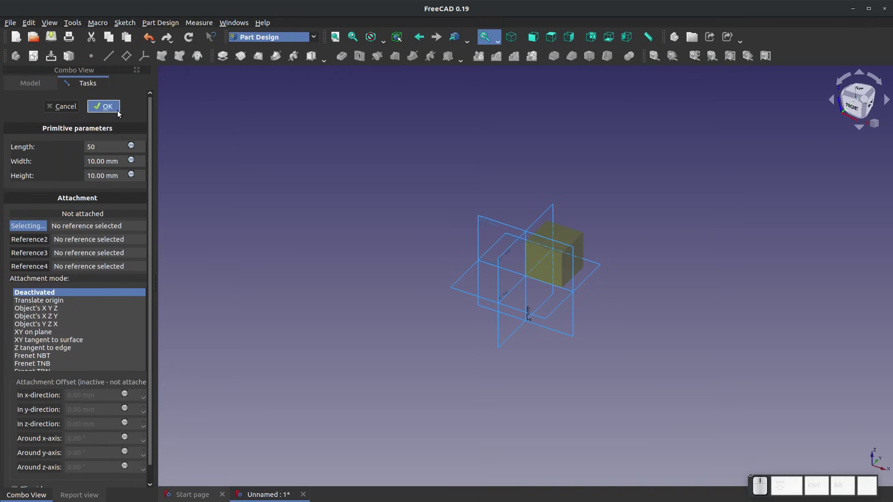
click(103, 106)
scroll(594, 311, down, 1)
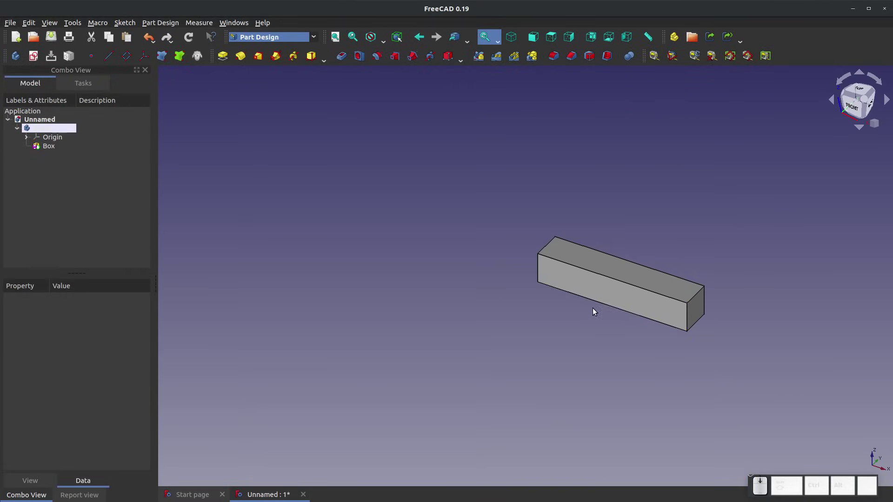
Add an additive cylinder with a height of 50 mm to the body and inspect where it meets the box
scroll(553, 169, up, 2)
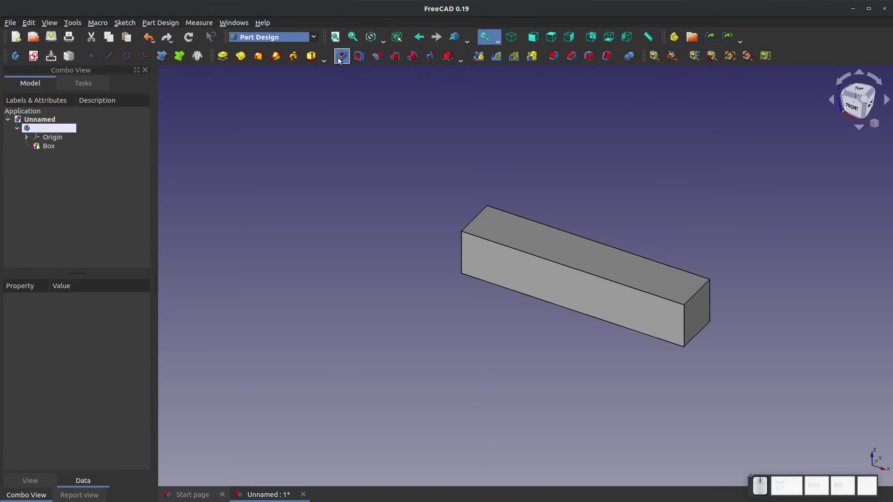
click(324, 59)
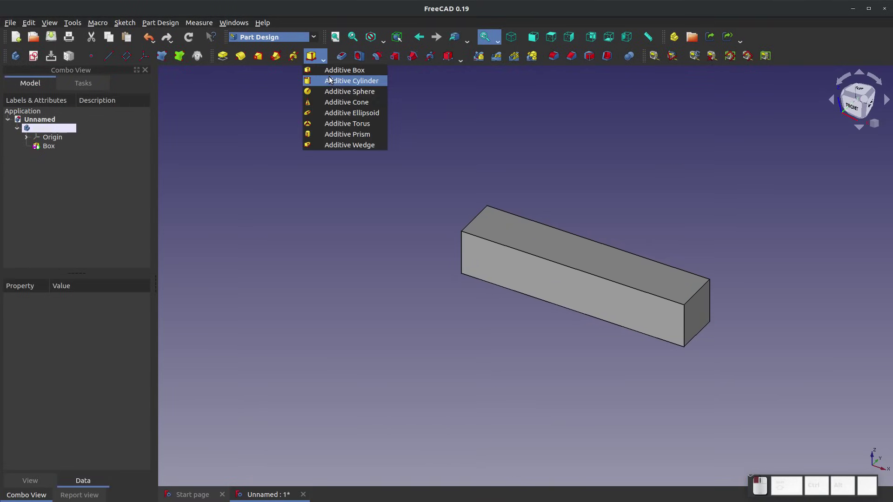
click(328, 79)
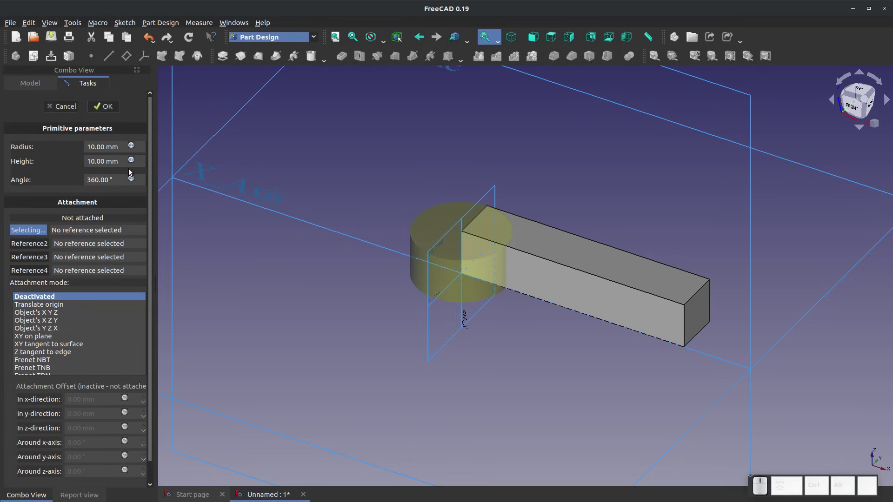
triple_click(127, 145)
triple_click(122, 161)
text(50)
scroll(453, 359, down, 3)
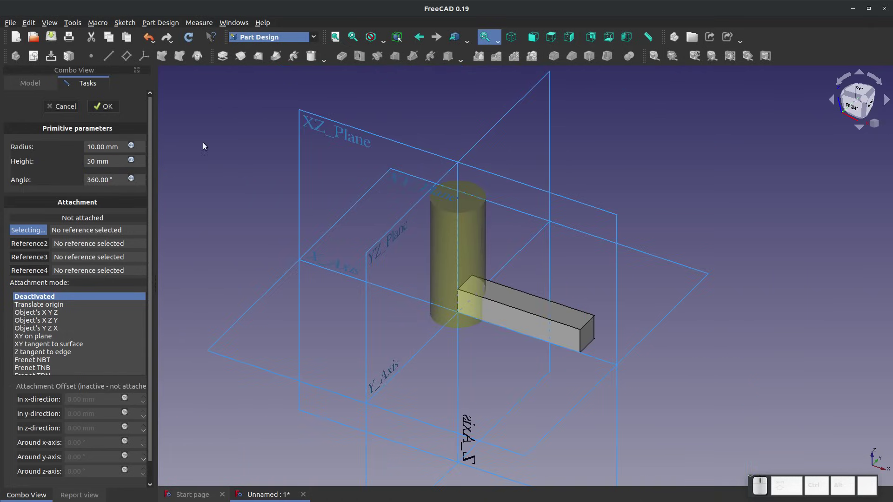
click(114, 108)
scroll(495, 307, up, 5)
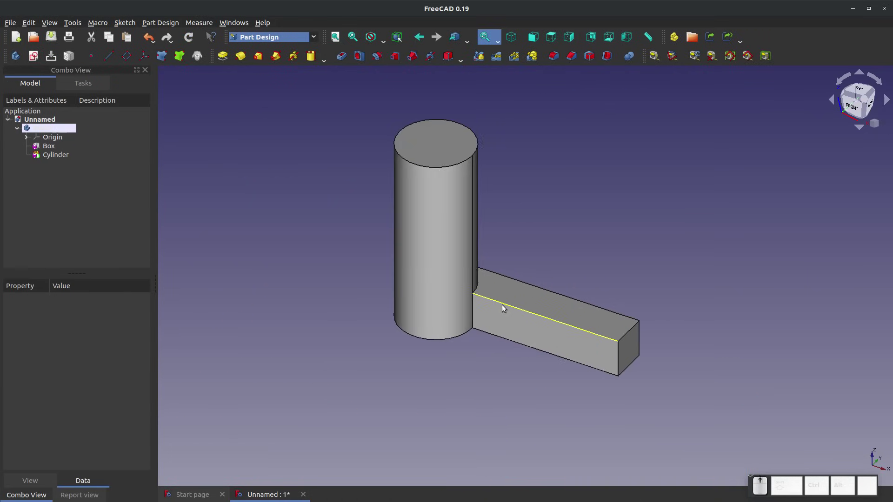
mouse_move(489, 309)
middle_down()
mouse_move(309, 343)
mouse_move(484, 313)
middle_up()
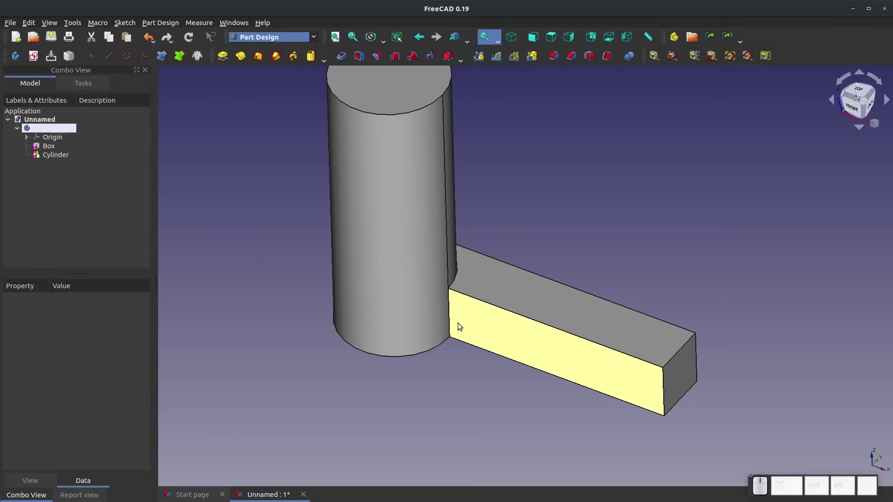
middle_drag(518, 315, 468, 227)
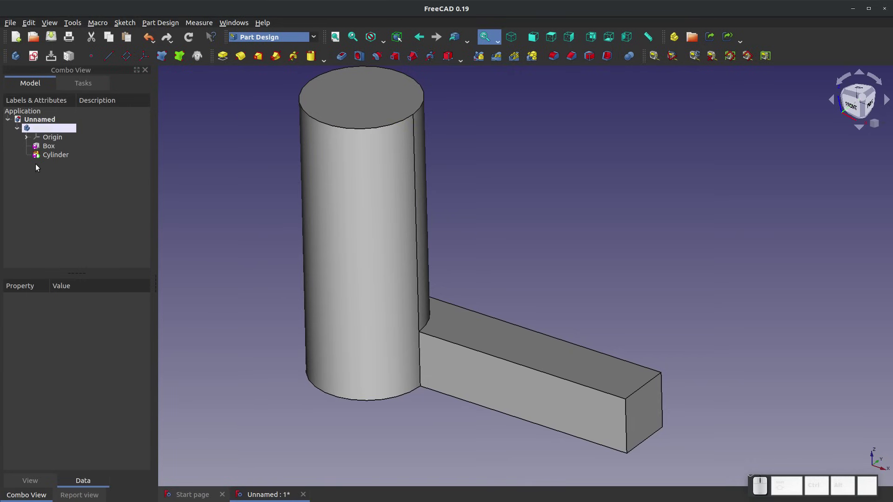
Delete the cylinder and the box from the body
click(54, 155)
key(Delete)
click(47, 146)
key(Delete)
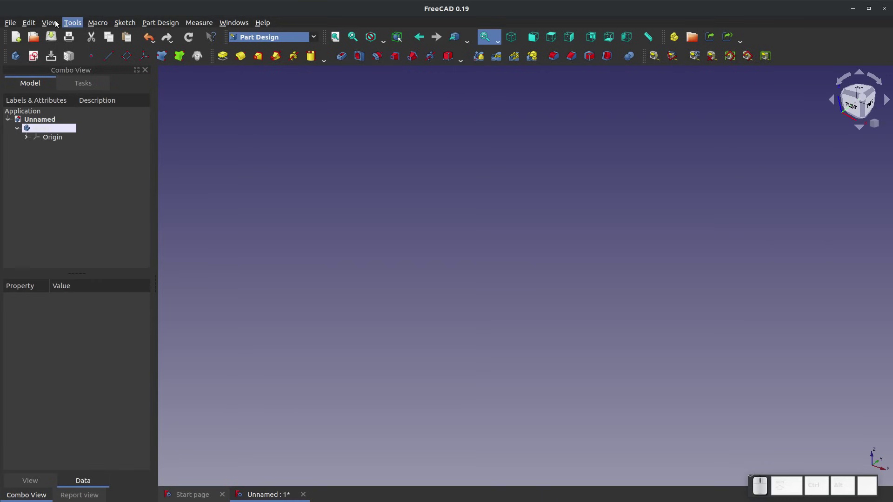
Create a sketch on the XY plane and draw a rectangle that encloses the origin
click(33, 55)
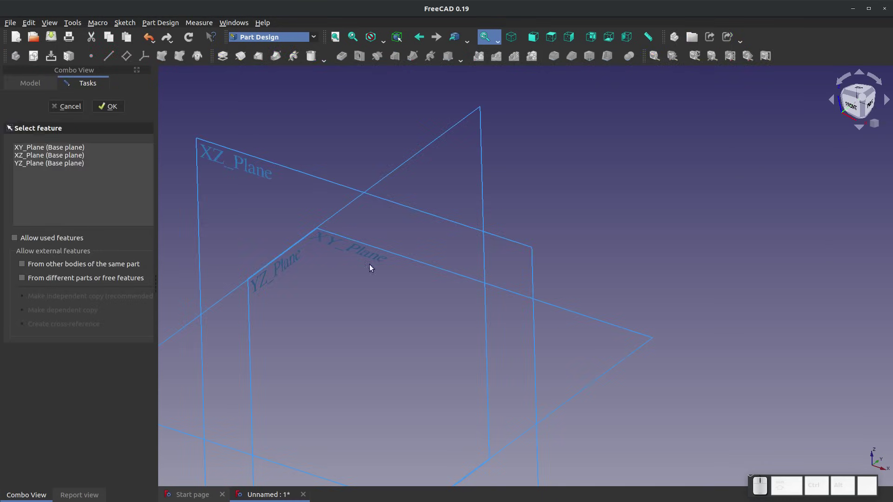
click(641, 334)
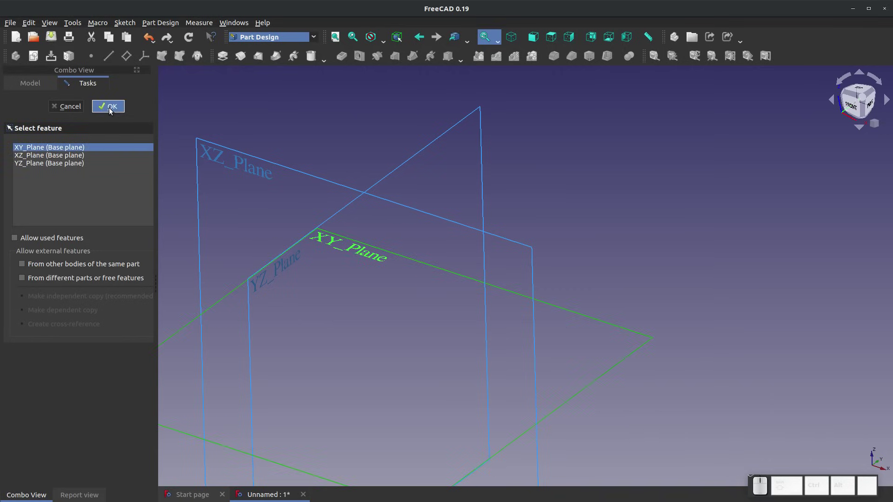
click(123, 109)
click(380, 56)
click(564, 199)
click(235, 448)
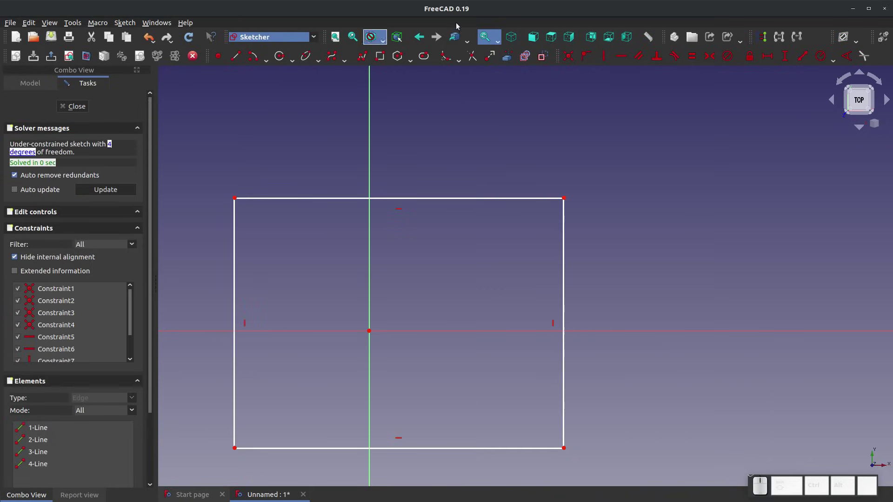
key(Escape)
Make two diagonally opposite corners of the rectangle symmetric about the origin
click(565, 199)
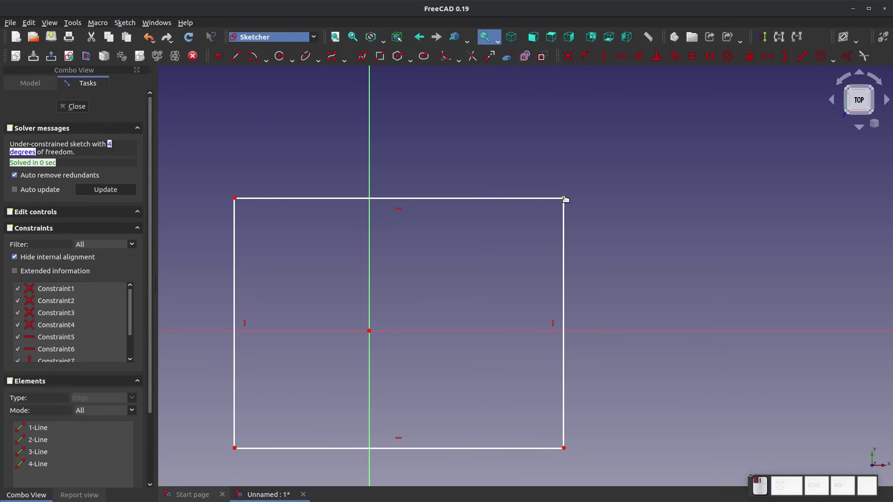
click(234, 448)
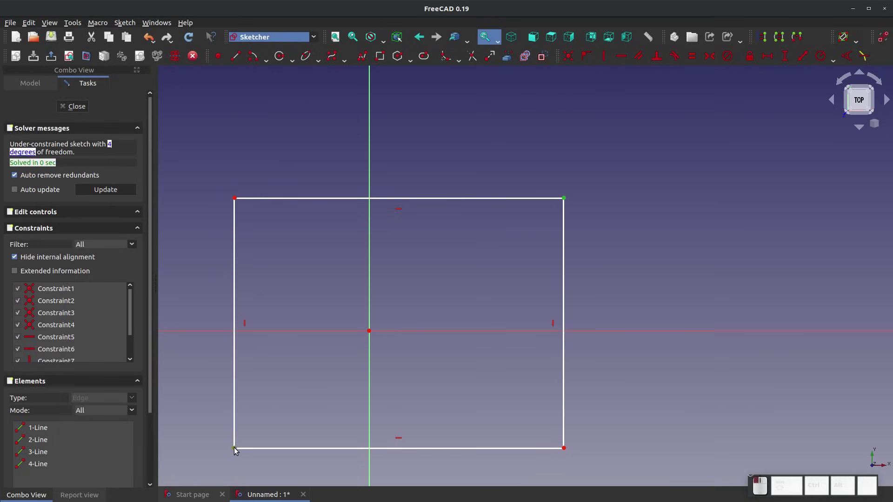
click(368, 333)
key(s)
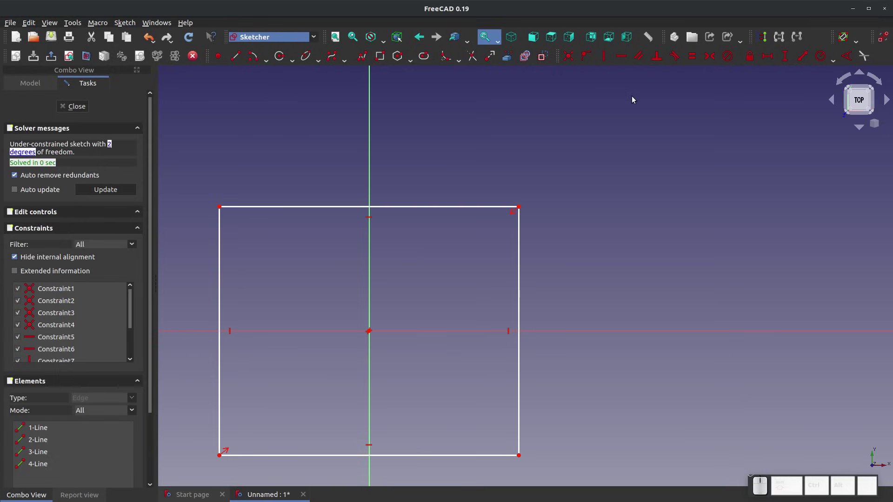
Constrain the rectangle to 150 mm wide and 50 mm high, and close the sketch
click(768, 56)
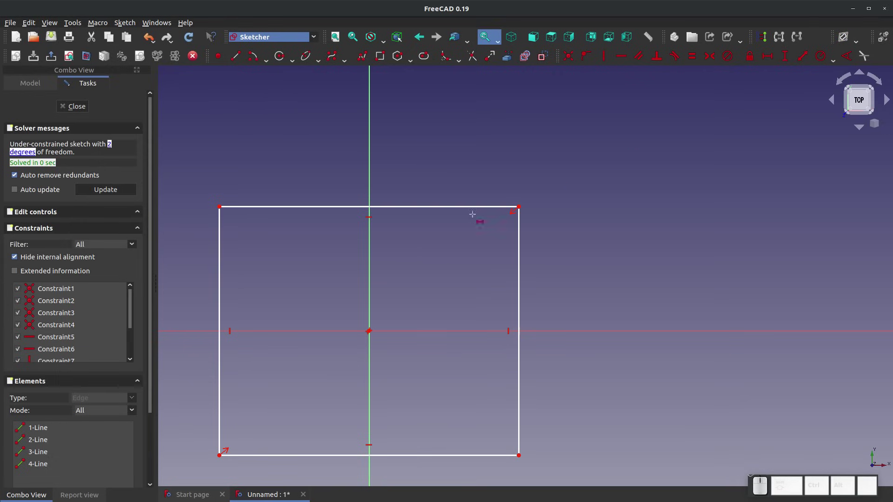
click(439, 207)
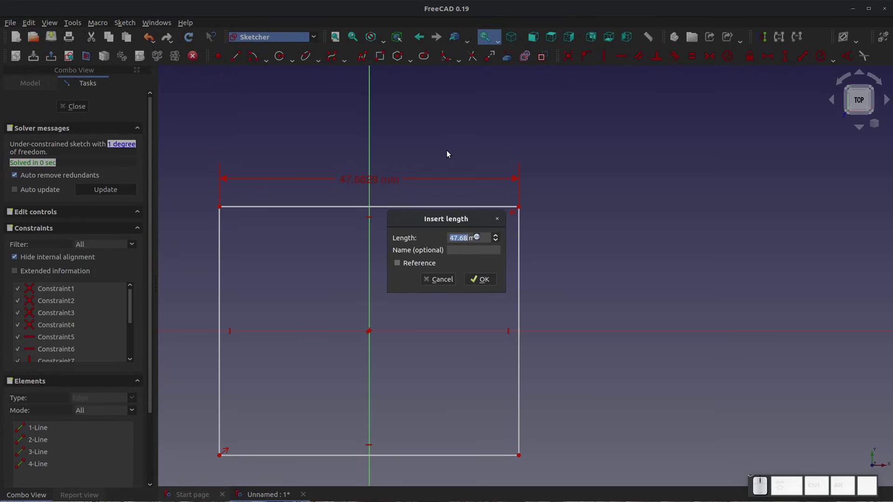
text(150)
key(Return)
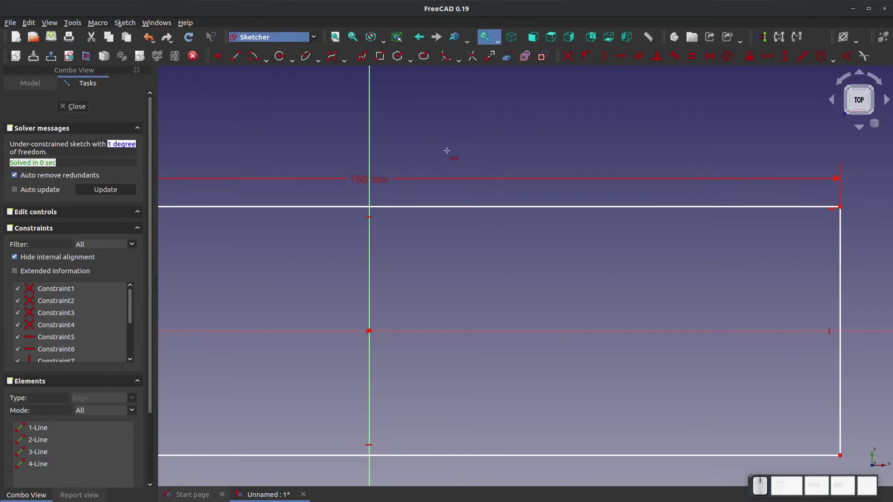
click(786, 56)
click(841, 237)
text(50)
key(Return)
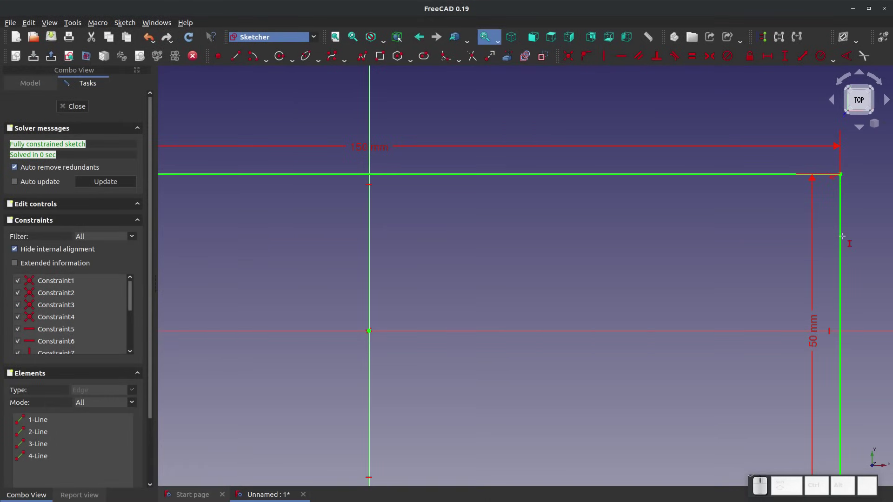
scroll(490, 205, down, 3)
scroll(490, 205, down, 2)
click(71, 107)
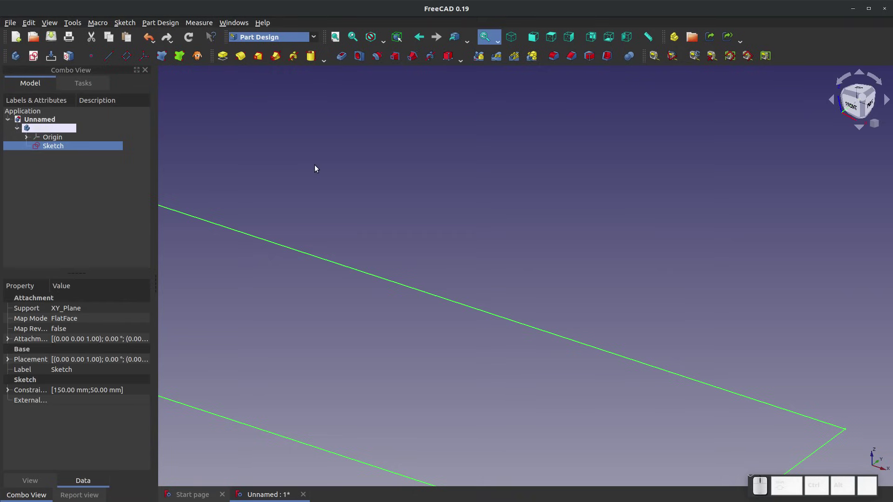
Pad the rectangle sketch to a length of 50 mm
click(222, 56)
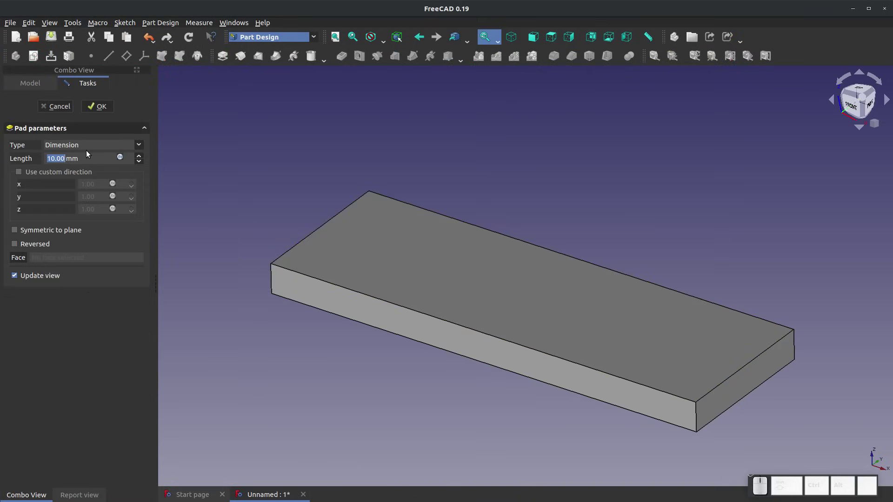
text(50)
key(Return)
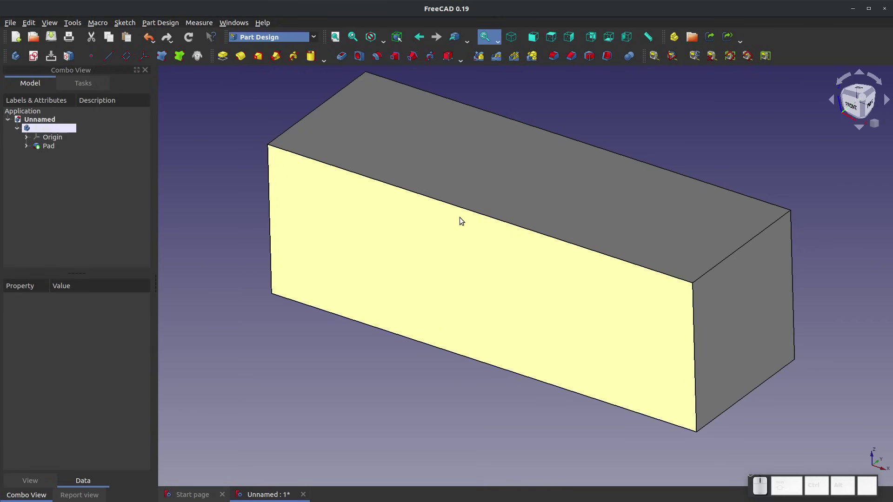
Create a sketch on the block's top face and draw a circle of about 16 mm radius centred on the origin
click(462, 173)
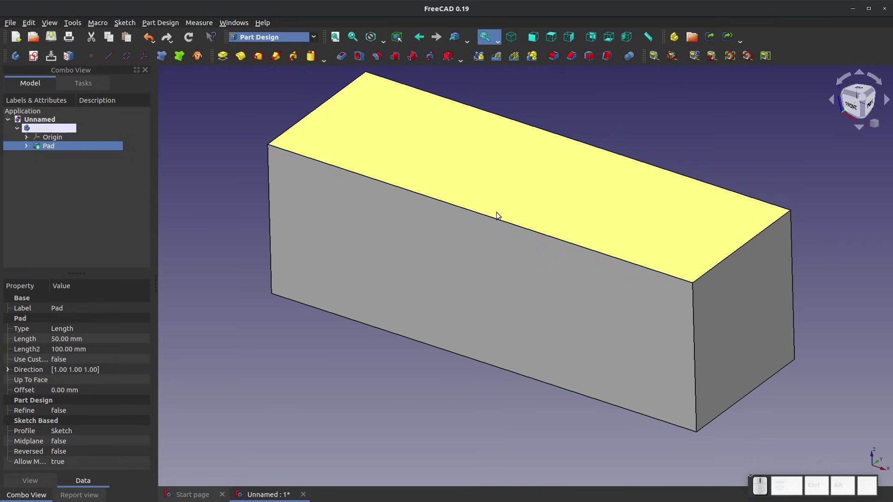
click(33, 55)
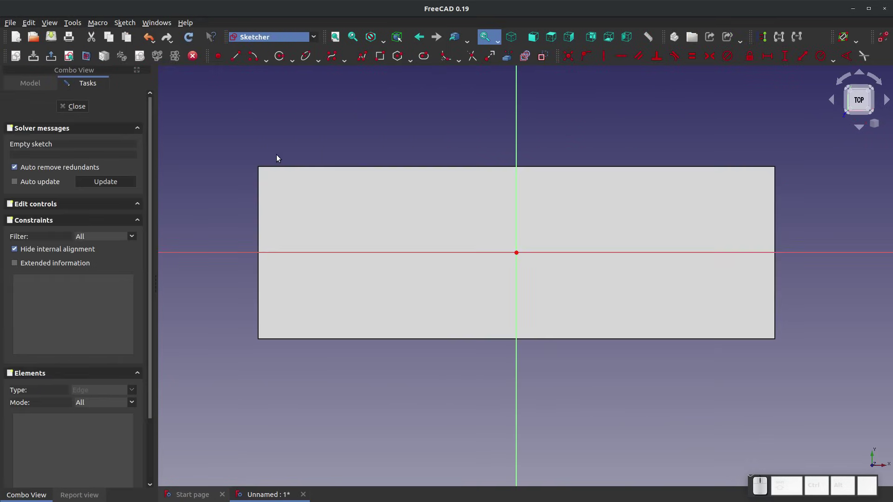
click(279, 56)
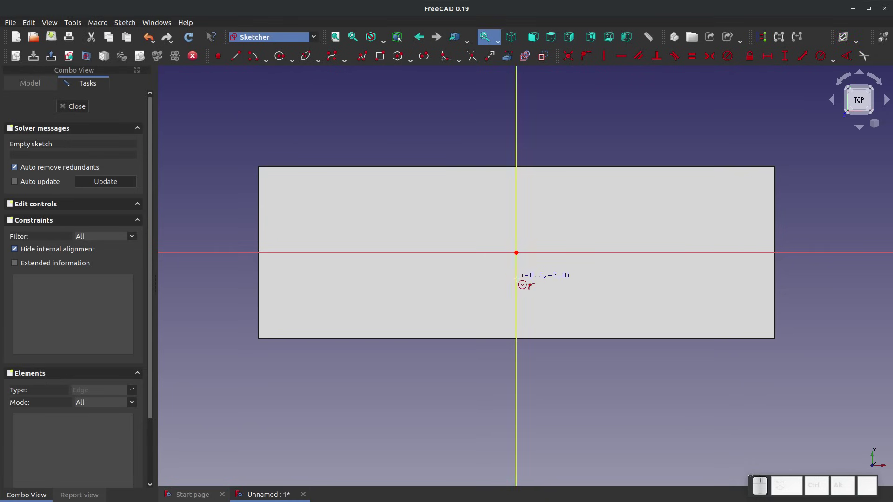
click(516, 252)
click(569, 233)
Constrain the circle's radius to 15 mm and close the sketch
click(820, 59)
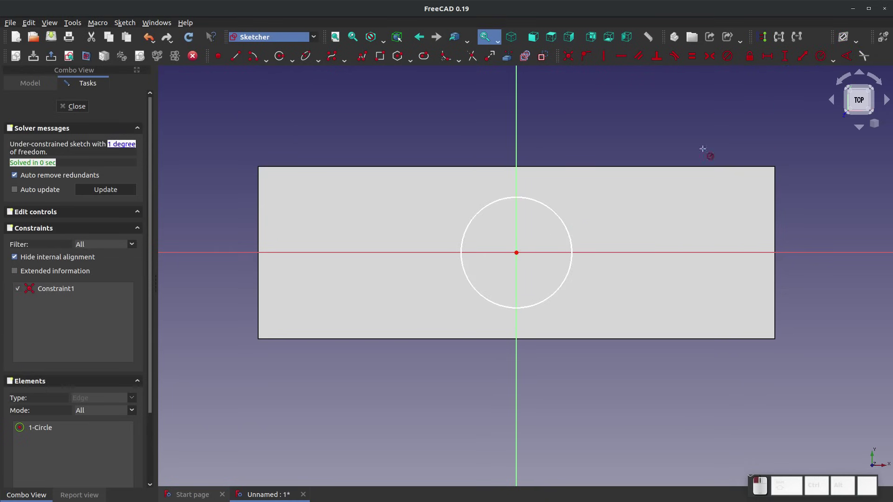
click(565, 229)
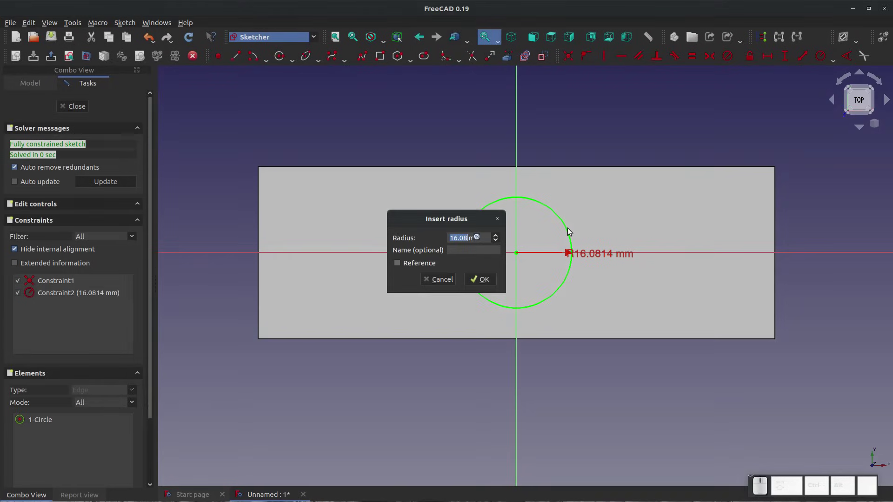
text(15)
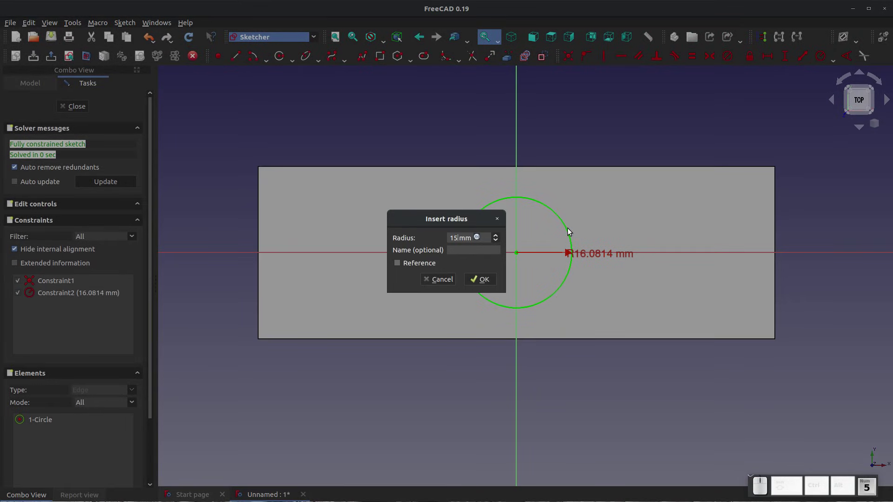
key(Return)
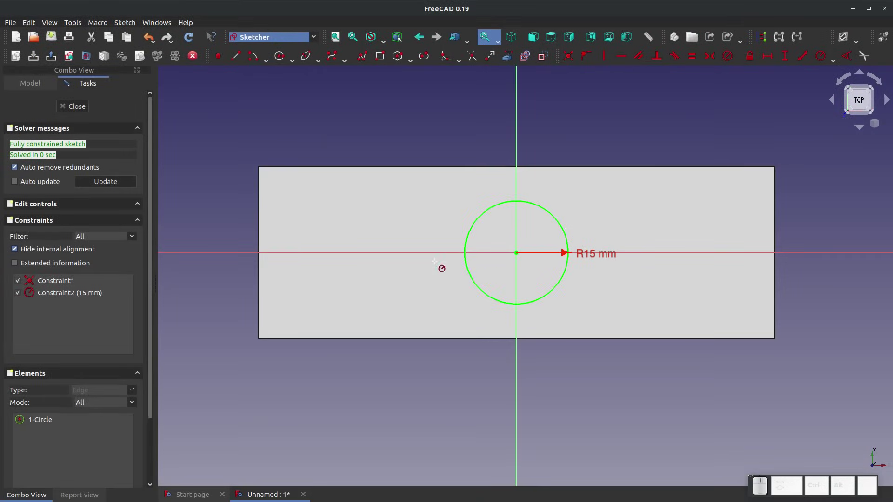
click(74, 106)
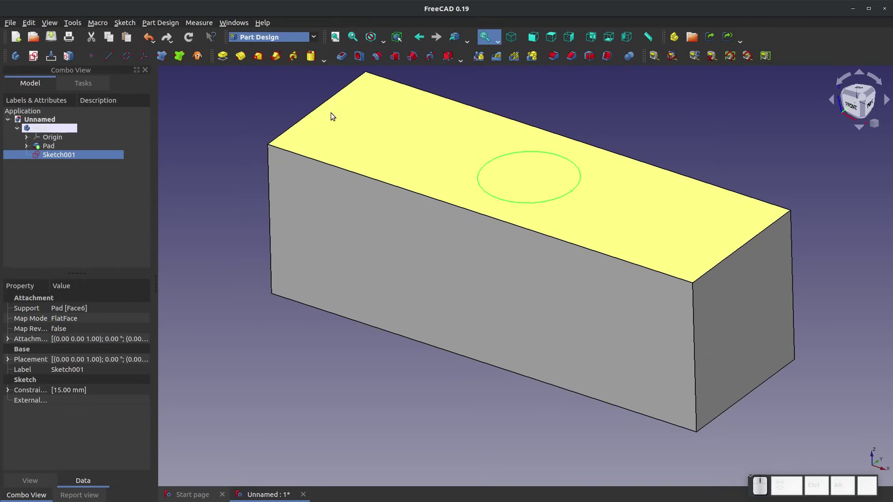
Cut a pocket from the circle sketch on the block's top face with the type set to Through all
click(343, 56)
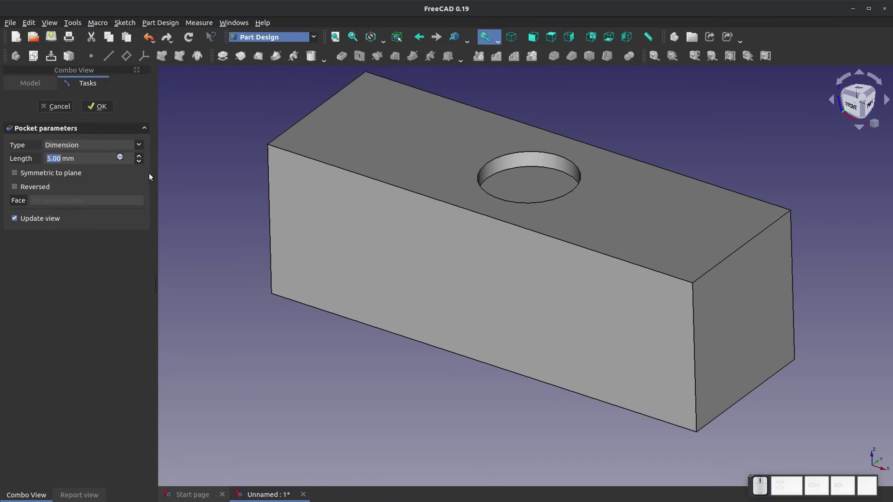
scroll(139, 159, up, 7)
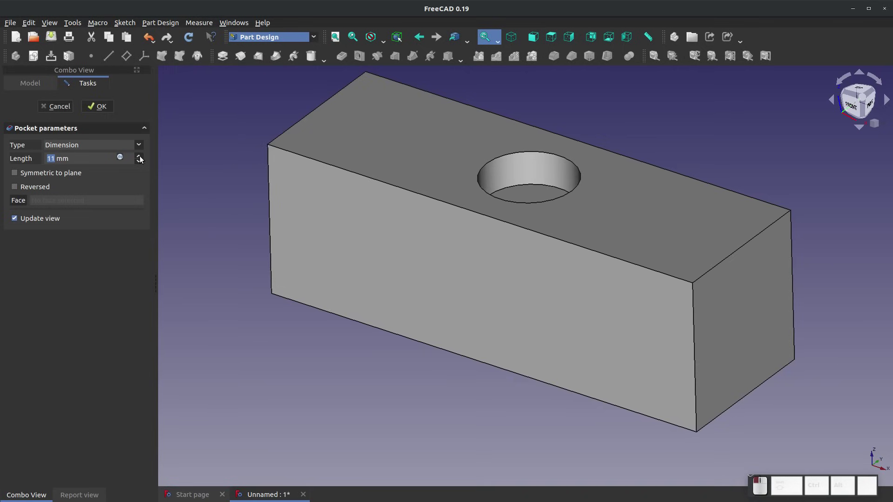
middle_drag(408, 302, 512, 363)
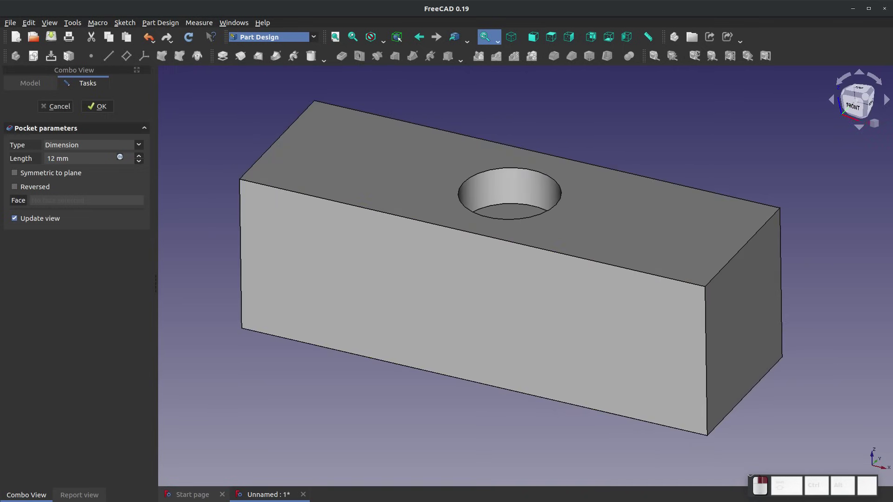
scroll(140, 158, up, 4)
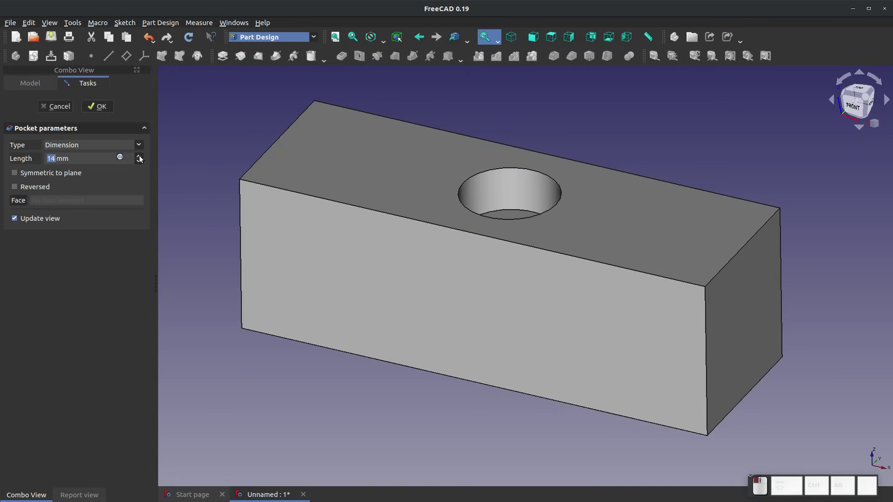
click(96, 142)
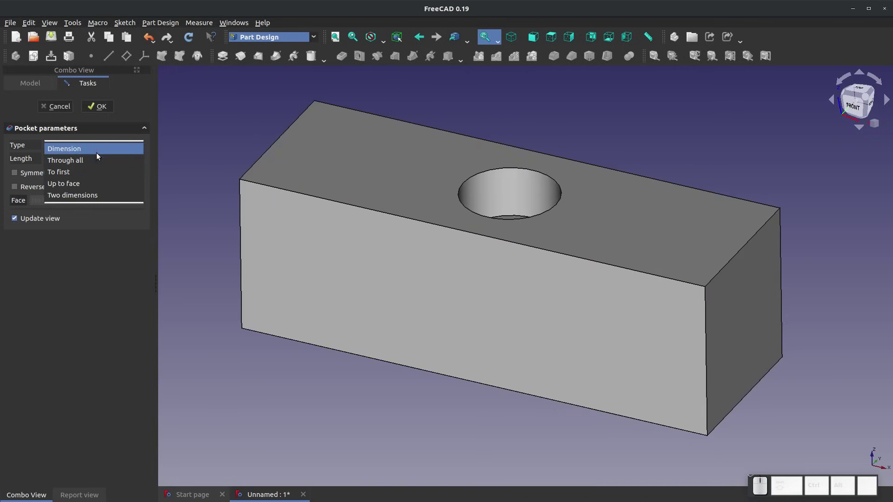
click(97, 159)
mouse_move(428, 212)
middle_down()
mouse_move(441, 309)
mouse_move(421, 261)
mouse_move(434, 210)
middle_up()
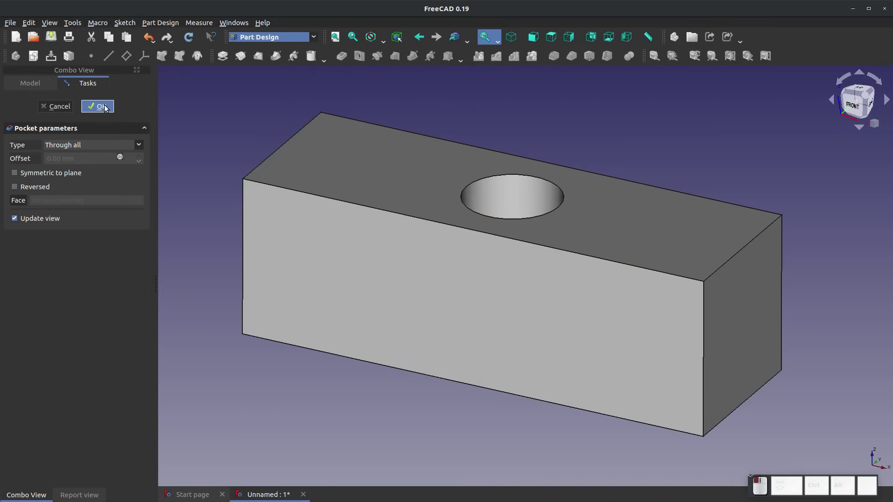
click(98, 106)
Open the pocket's sketch for editing and delete its circle
middle_drag(636, 337, 498, 233)
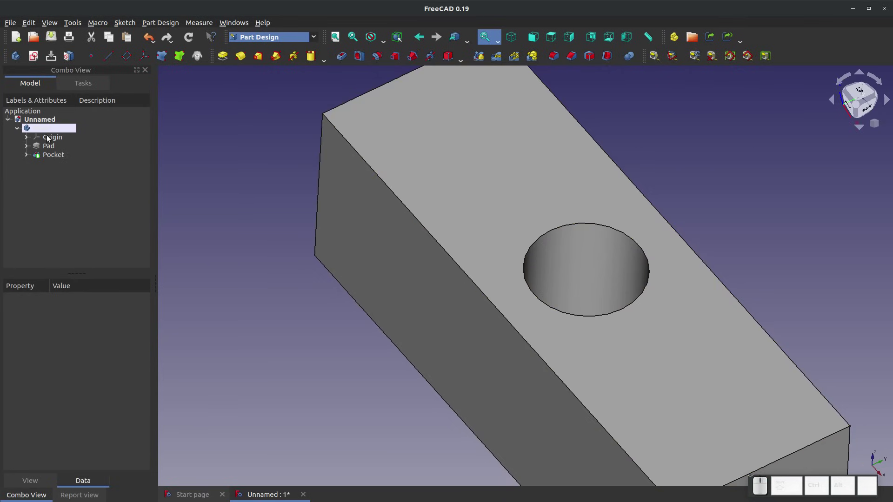
click(26, 155)
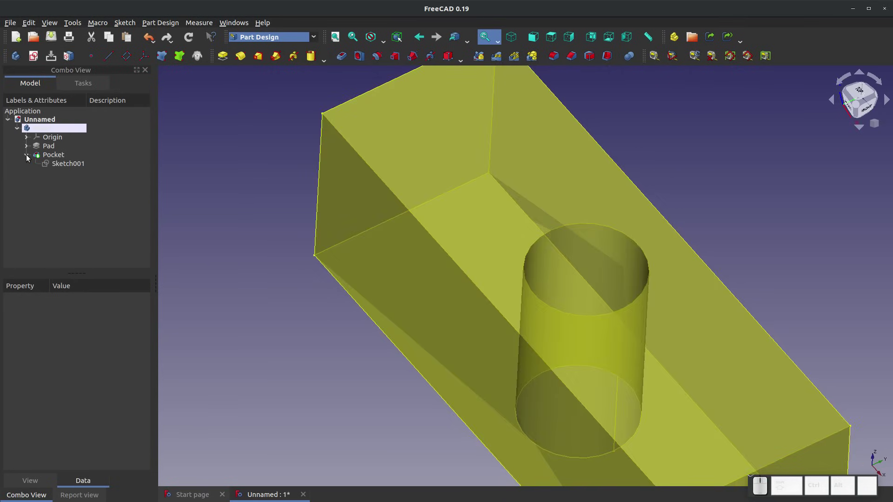
right_click(63, 162)
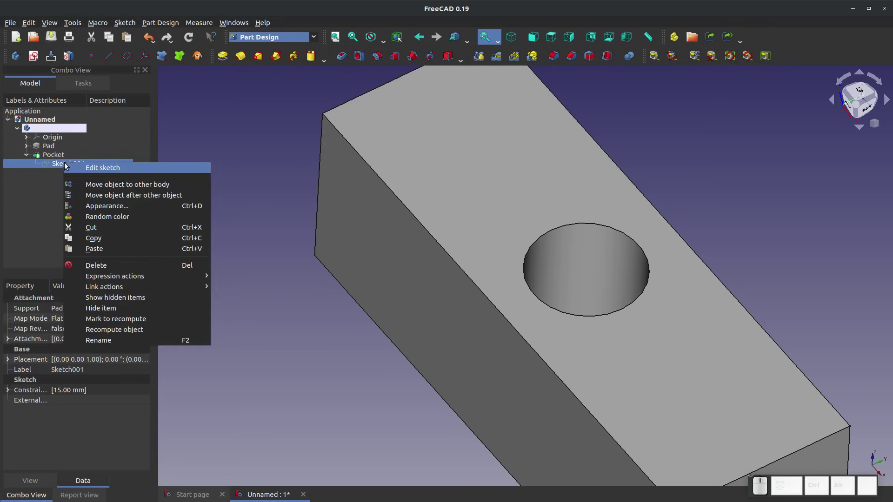
click(80, 166)
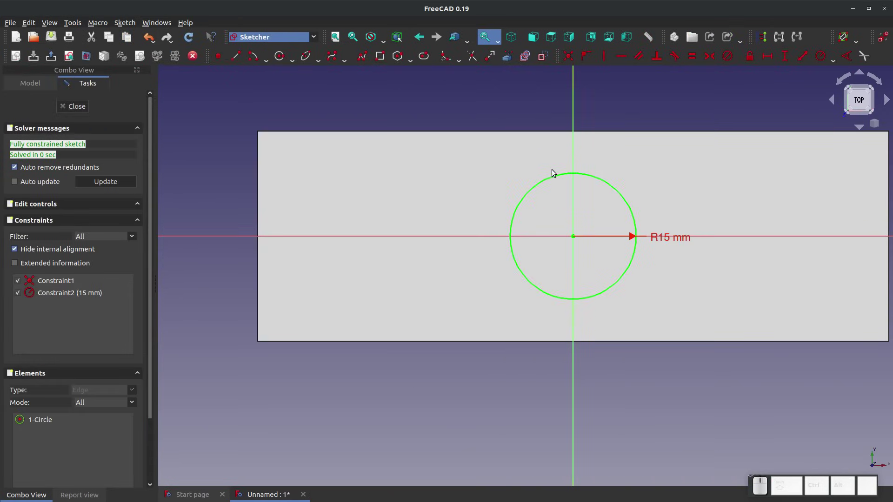
click(540, 183)
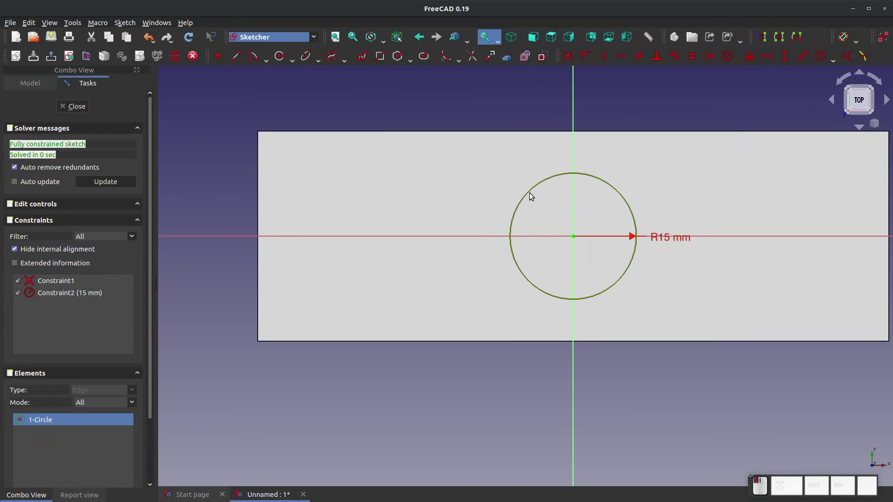
key(Delete)
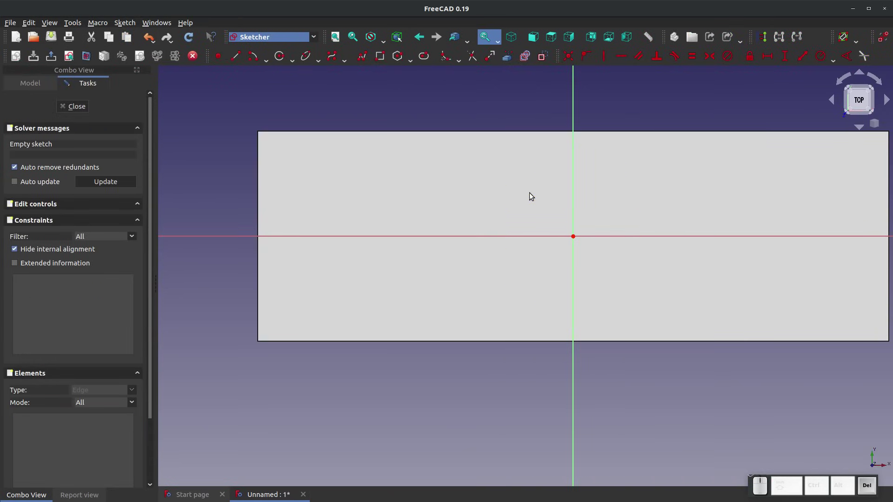
Draw a heptagon centred on the origin, constraining its top edge horizontal about 18.6 mm above the centre
click(409, 59)
click(425, 112)
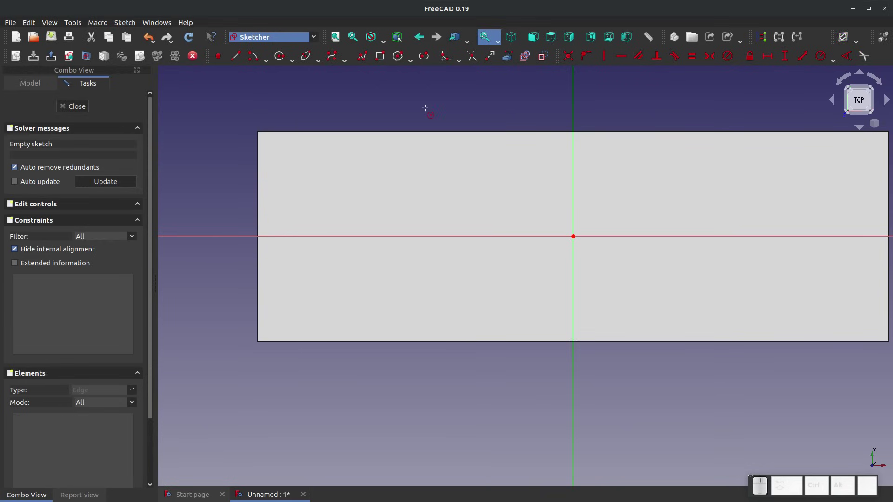
click(572, 235)
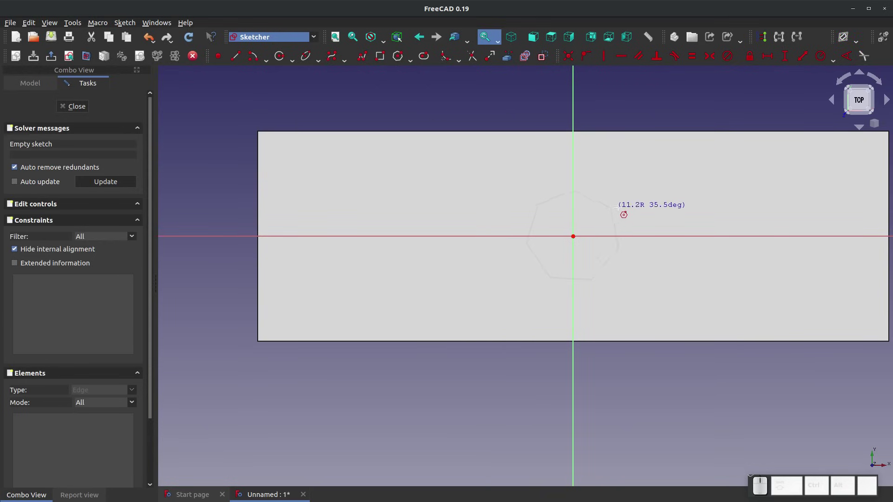
click(659, 220)
click(624, 58)
click(548, 158)
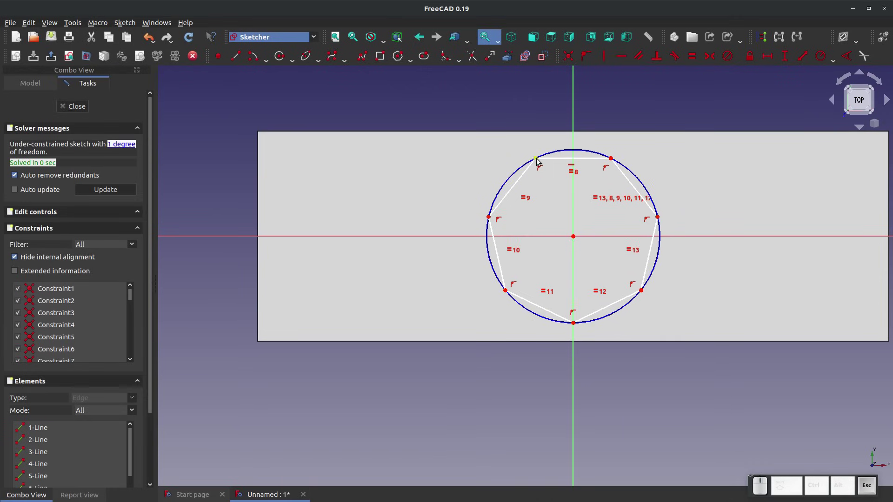
Constrain the vertical distance from the heptagon's upper-left vertex to the origin to 19 mm and close the sketch
click(792, 58)
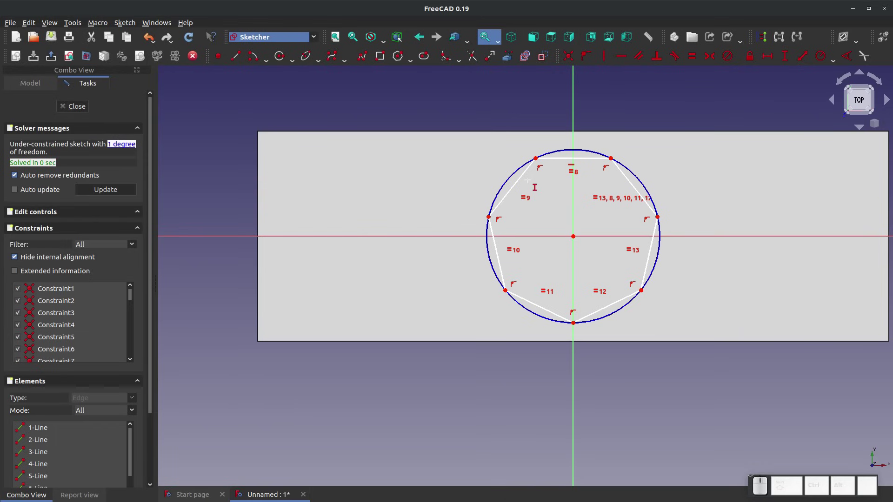
click(535, 158)
click(573, 236)
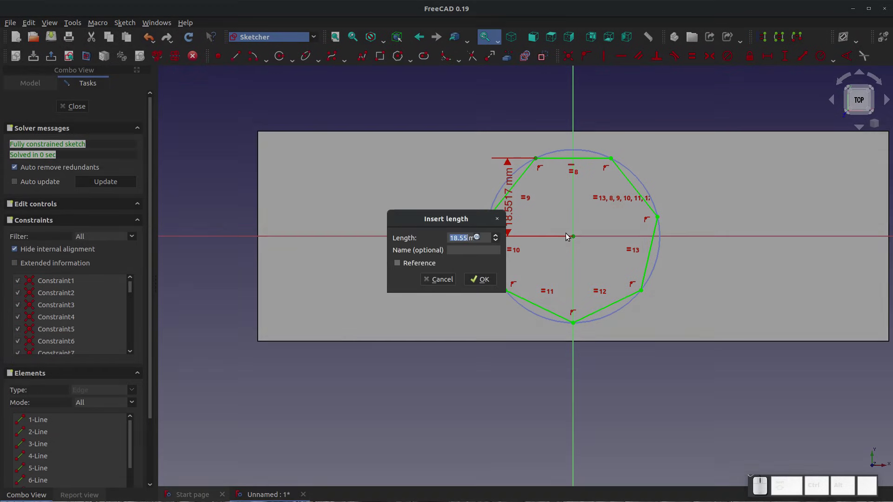
text(19)
key(Return)
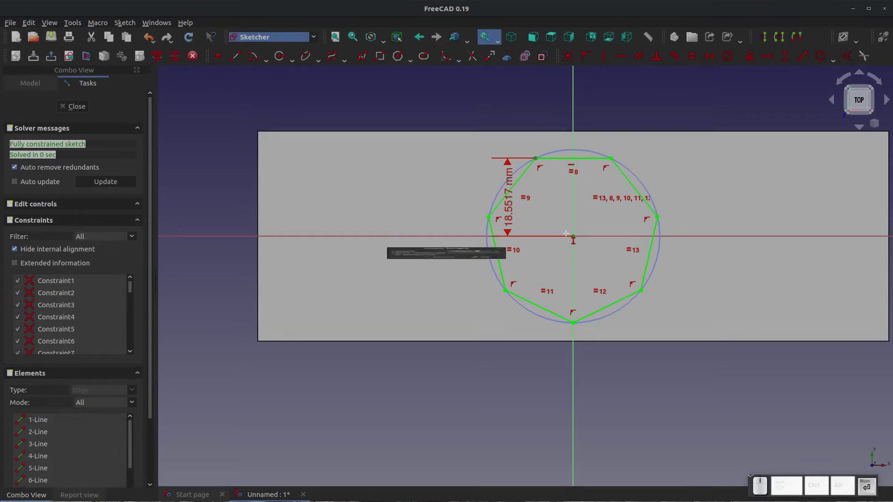
click(74, 107)
Create a sketch on the block's top face and draw a circle of about 3.25 mm radius on the horizontal axis, about 58.65 mm left of the origin
drag(559, 278, 528, 301)
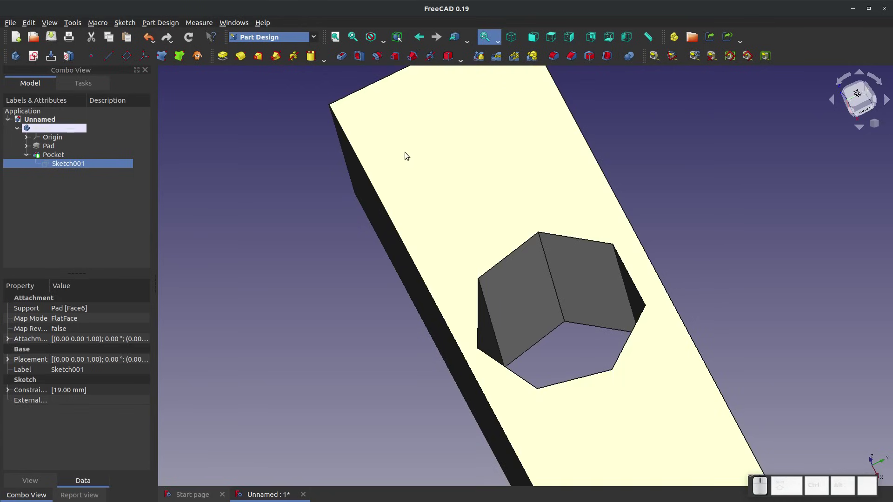
click(405, 152)
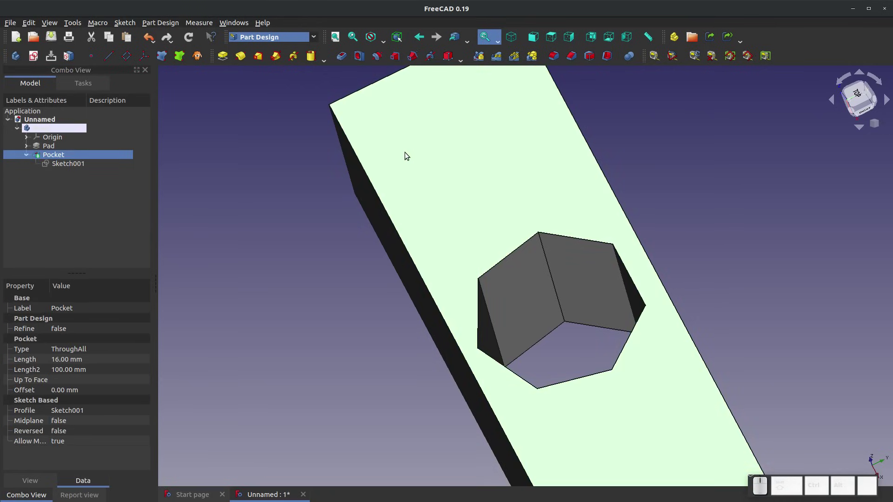
click(34, 56)
click(280, 56)
click(375, 272)
click(381, 283)
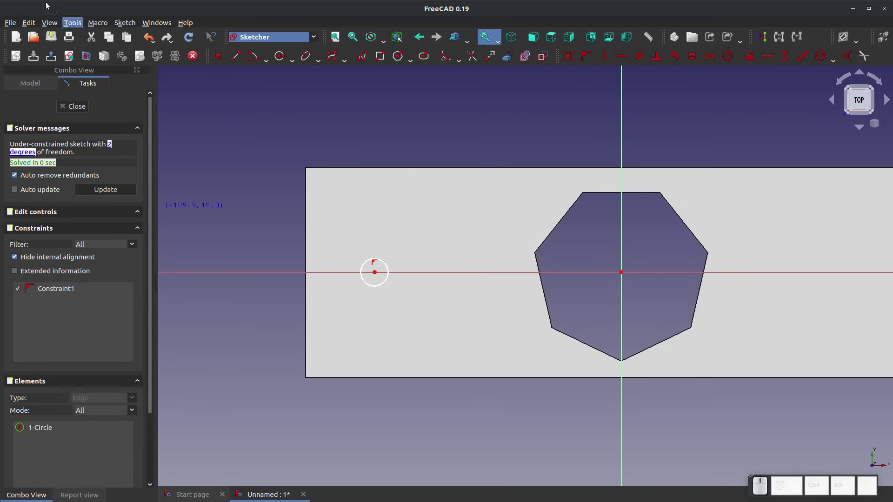
key(Escape)
Constrain the horizontal distance between the small circle's centre and the origin to 55 mm
click(768, 56)
click(375, 272)
click(621, 272)
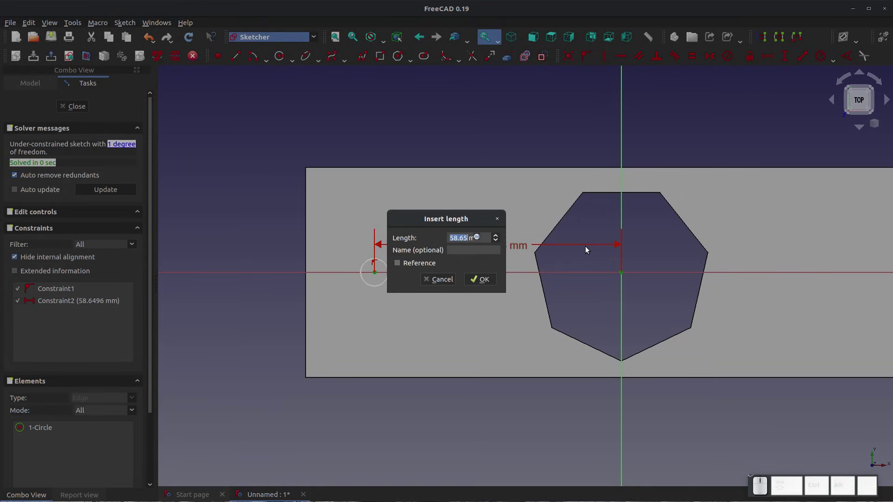
text(55)
key(Return)
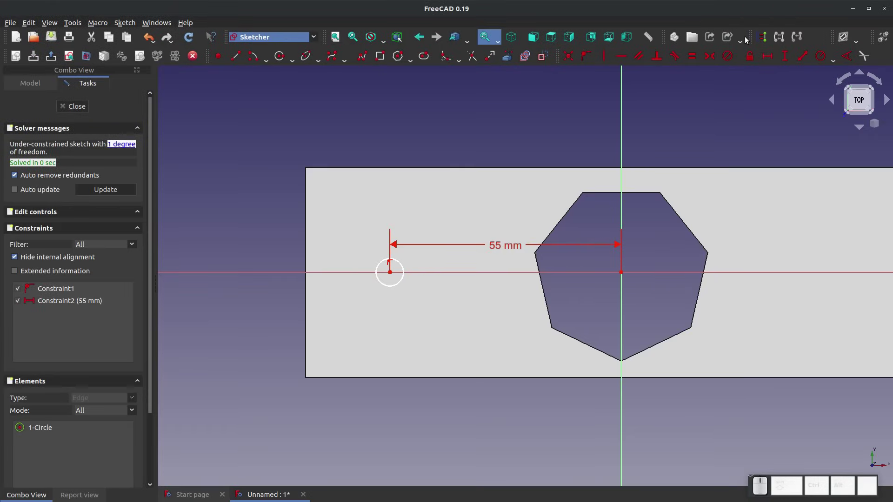
Constrain the small circle's radius to 6 mm
click(821, 55)
click(383, 259)
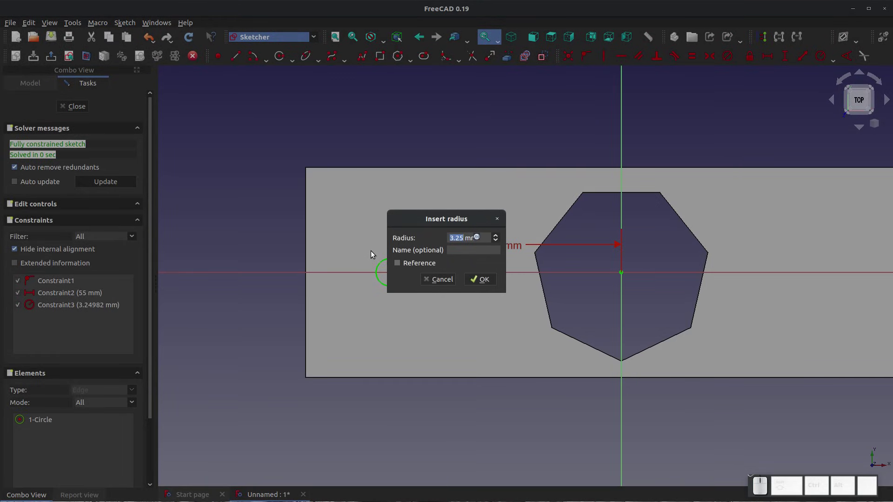
text(6)
key(Return)
key(Escape)
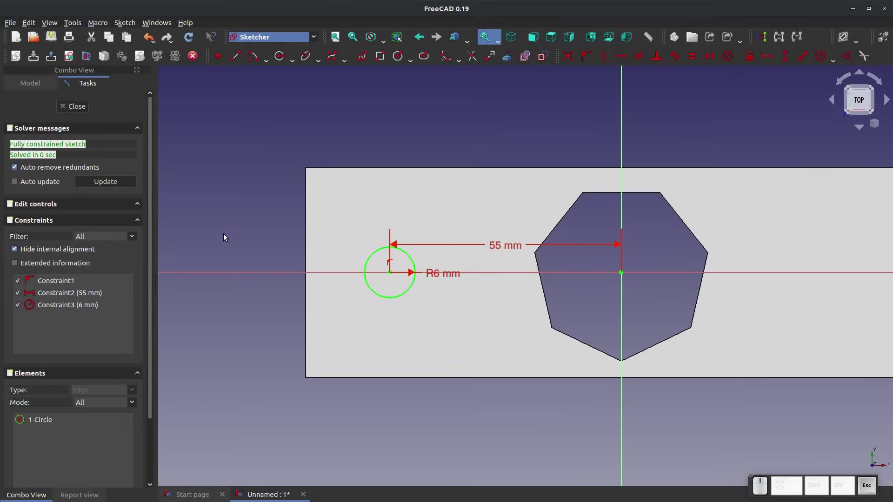
Delete the constraint holding the small circle's centre on the horizontal axis and move the circle down to the block's lower edge
click(389, 262)
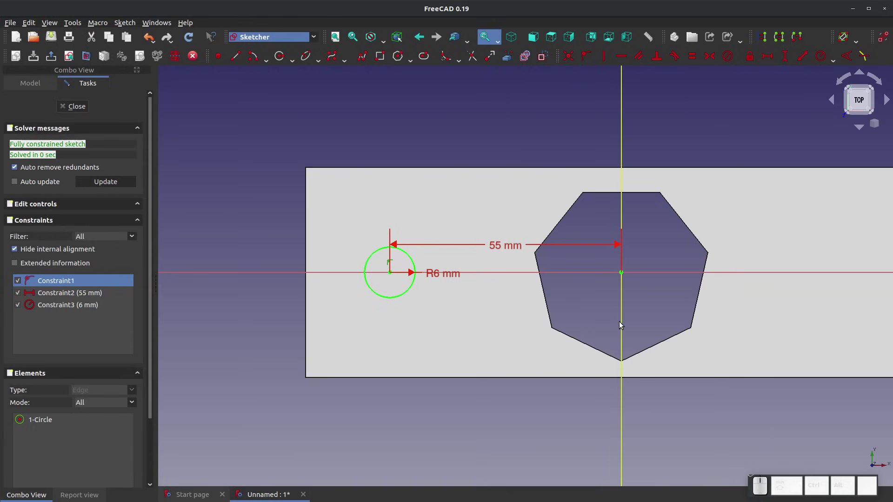
key(Delete)
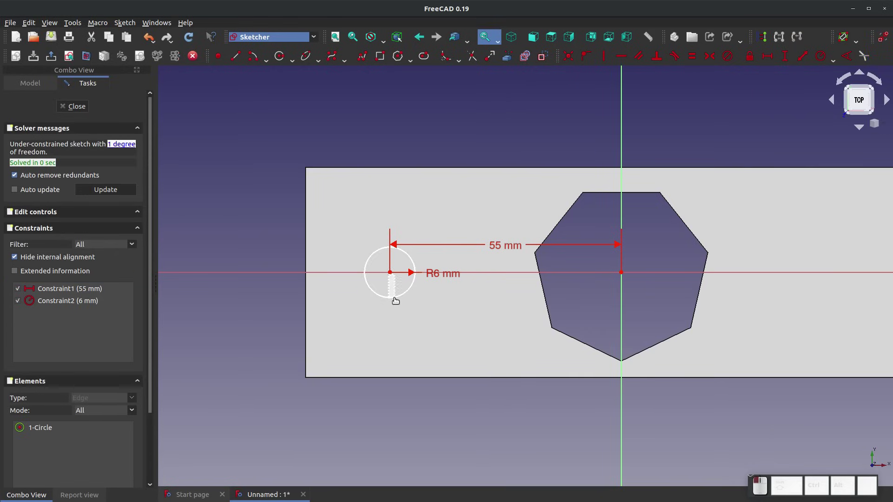
drag(392, 274, 351, 379)
Constrain the small circle's centre onto the horizontal axis with a point-on-object constraint and close the sketch
click(586, 55)
click(390, 376)
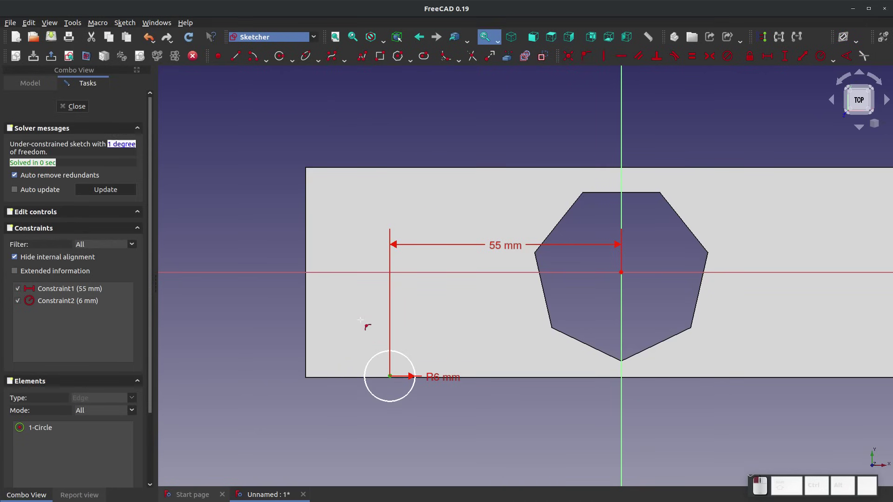
click(329, 272)
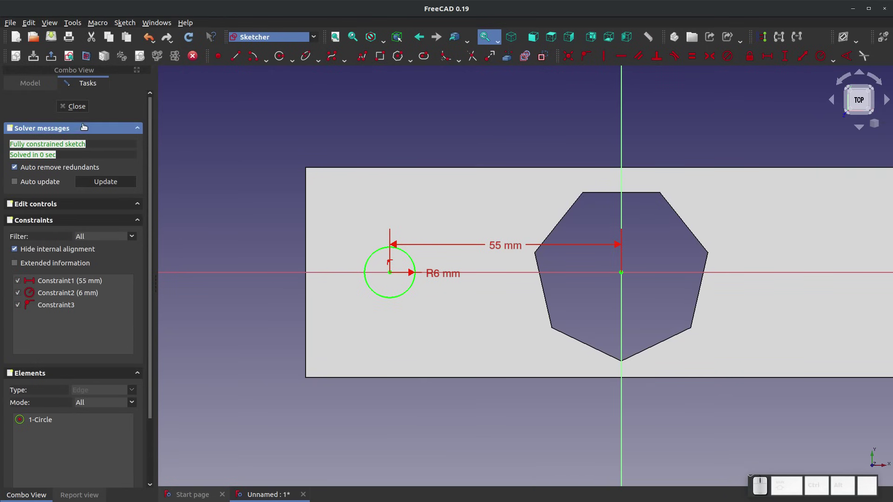
click(74, 106)
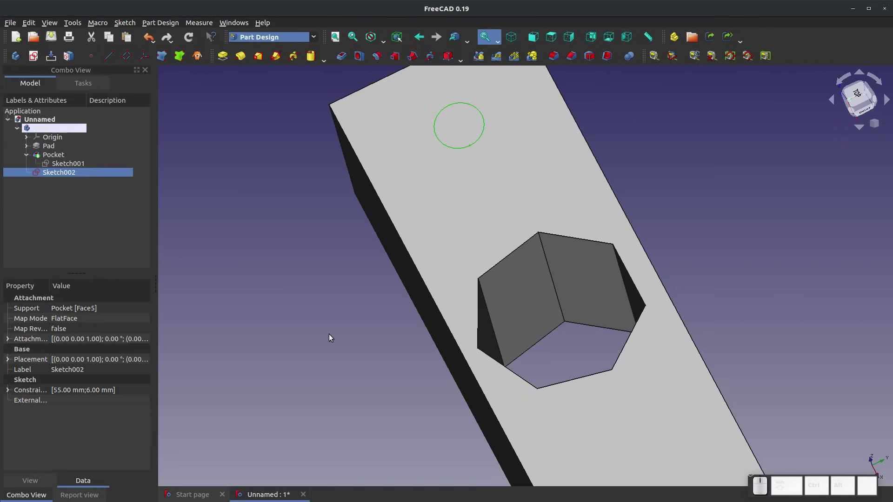
Create a threaded right-hand hole from the small circle sketch using the ISO metric regular profile
scroll(345, 172, up, 3)
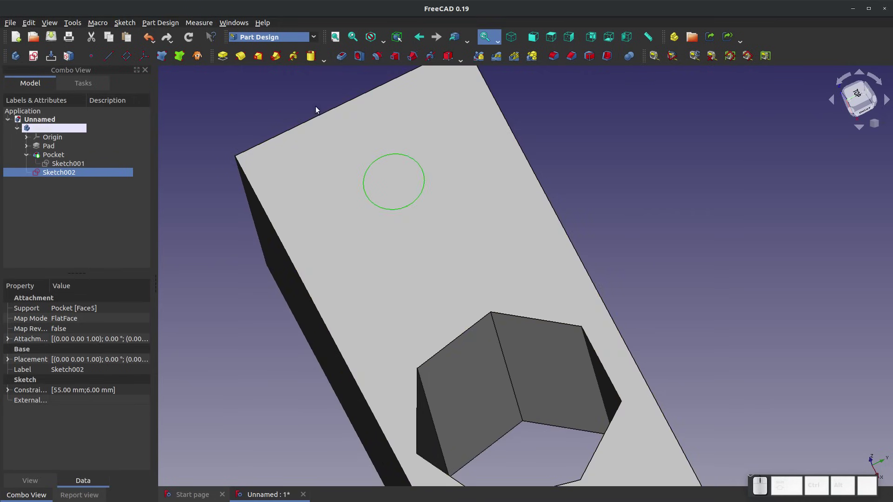
click(360, 57)
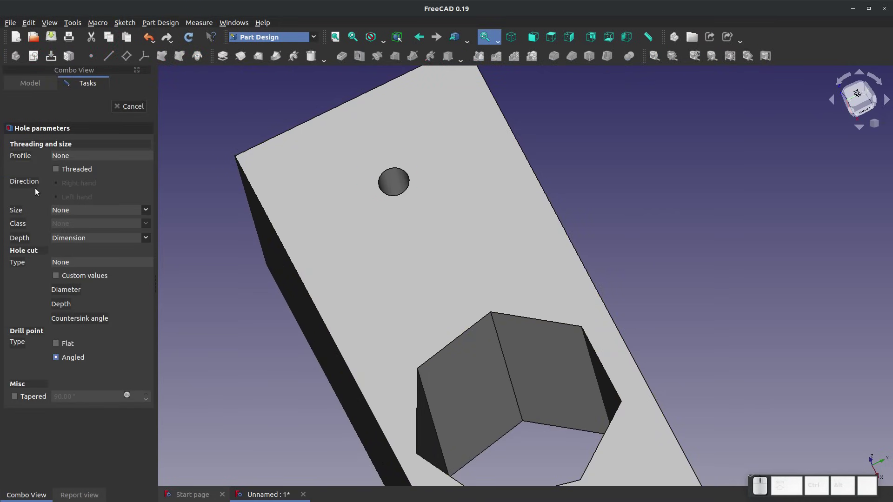
click(77, 156)
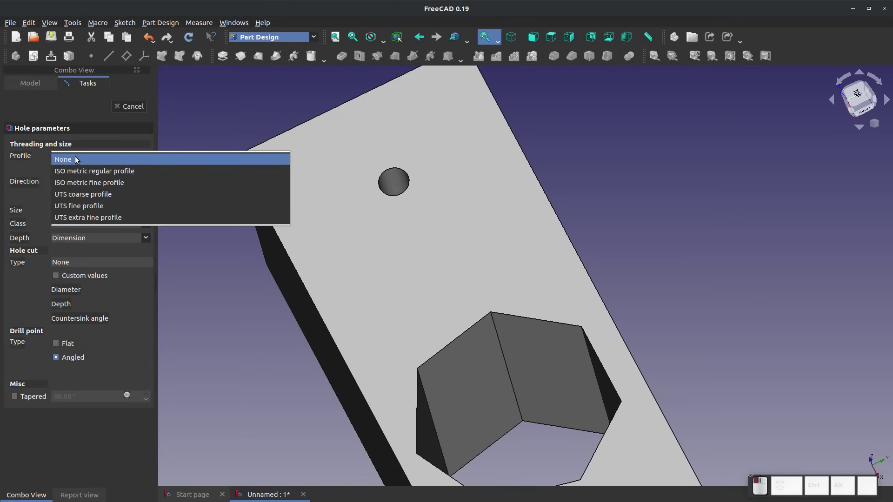
click(148, 174)
scroll(366, 190, up, 10)
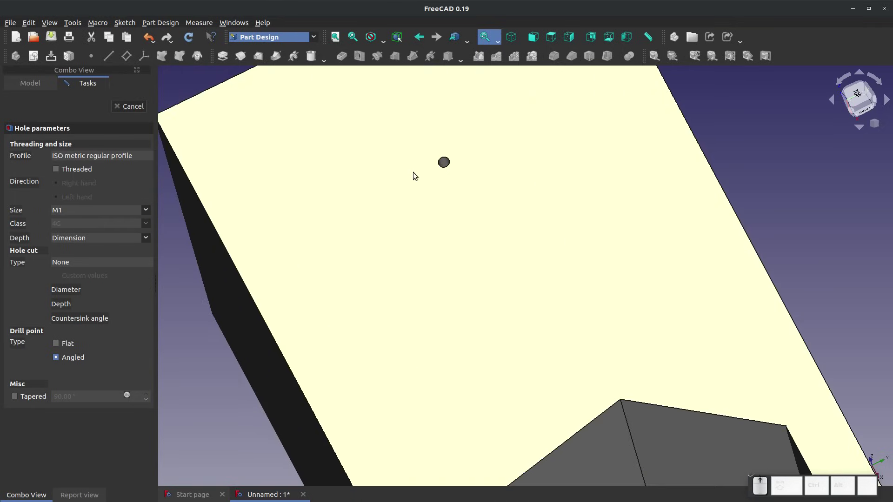
middle_drag(436, 168, 435, 212)
click(55, 169)
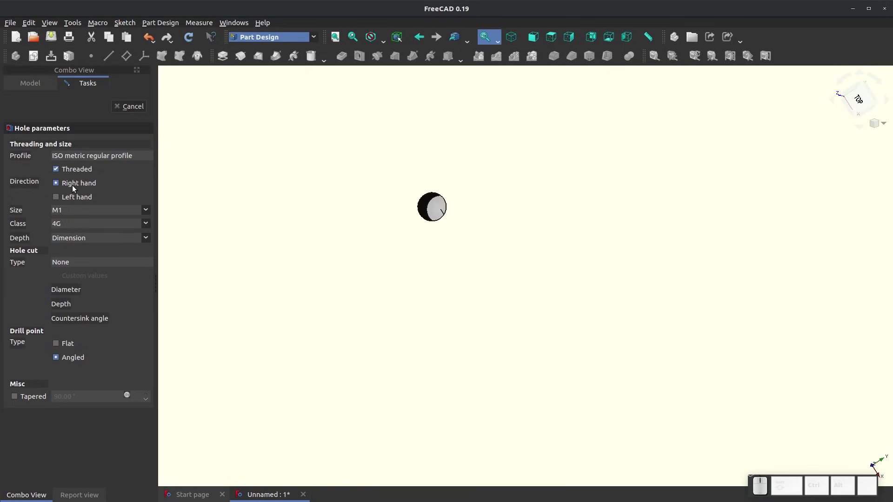
Set the hole's thread size to M8
click(141, 211)
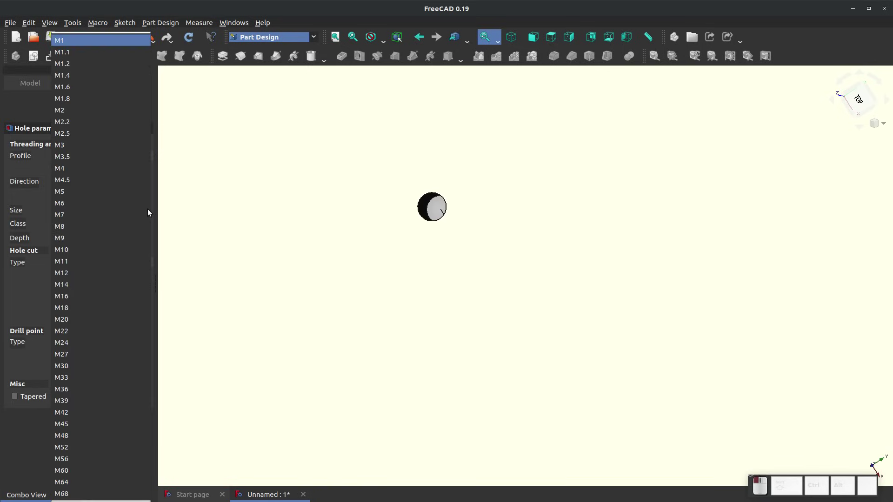
click(69, 233)
scroll(325, 261, up, 3)
scroll(323, 291, down, 5)
middle_drag(323, 292, 355, 339)
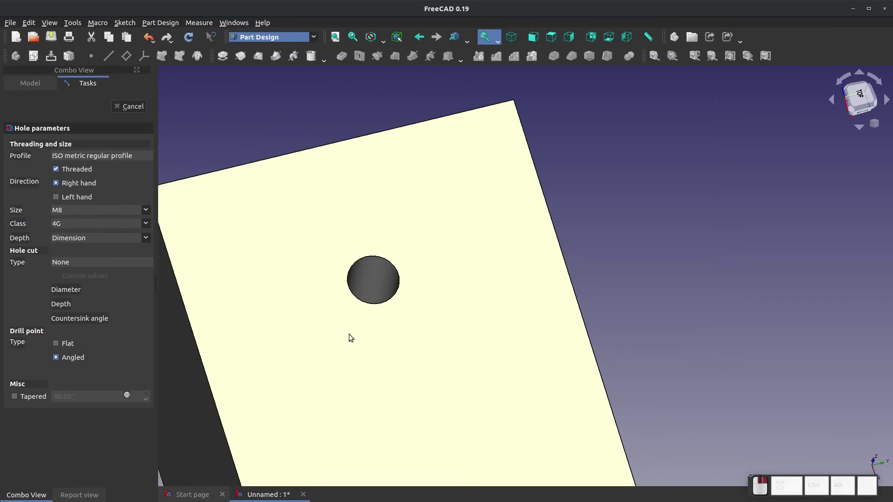
Try the Countersink hole cut, then set the hole cut type to Counterbore
click(82, 262)
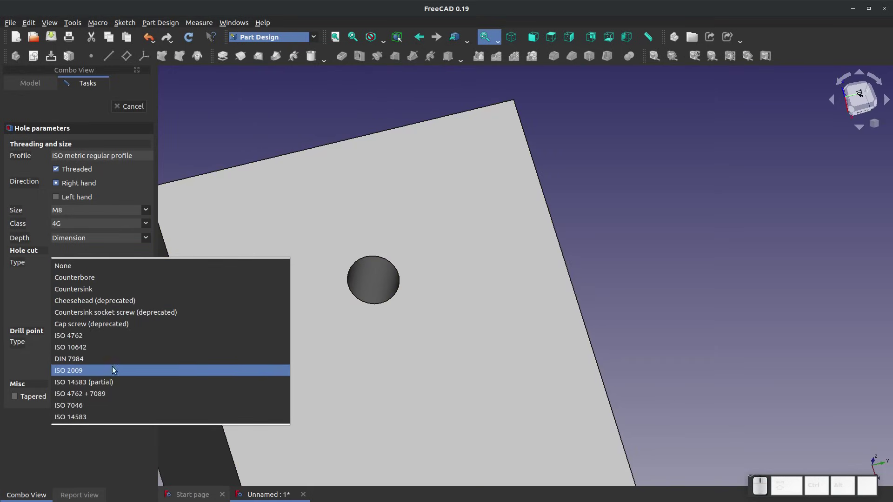
click(126, 292)
middle_drag(371, 286, 570, 330)
click(85, 266)
click(95, 251)
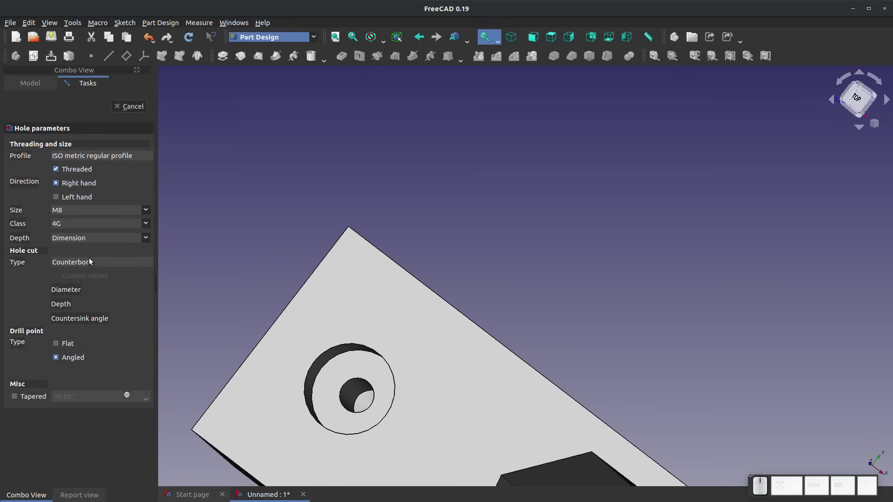
Set the hole's drill point to flat and accept the hole parameters
drag(156, 172, 309, 170)
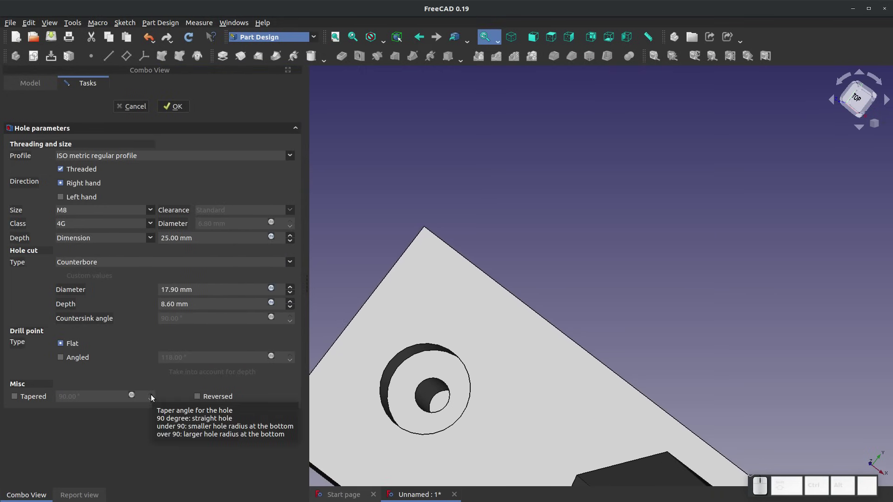
key(space)
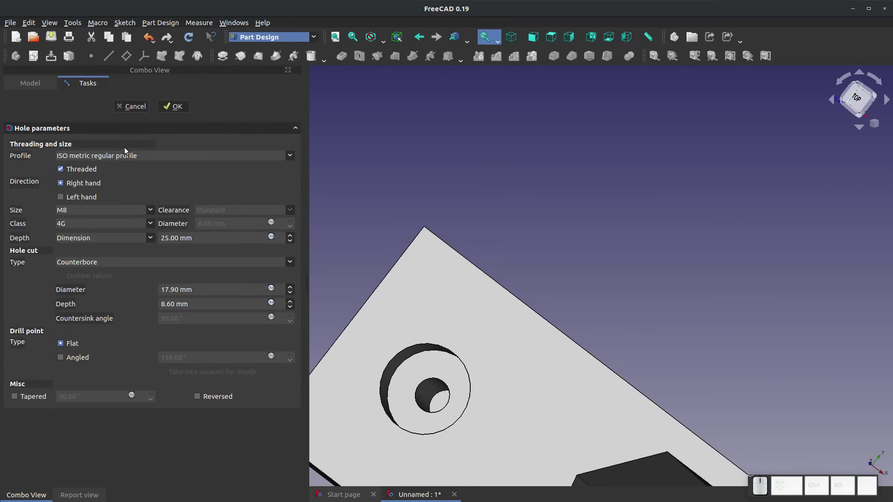
click(173, 106)
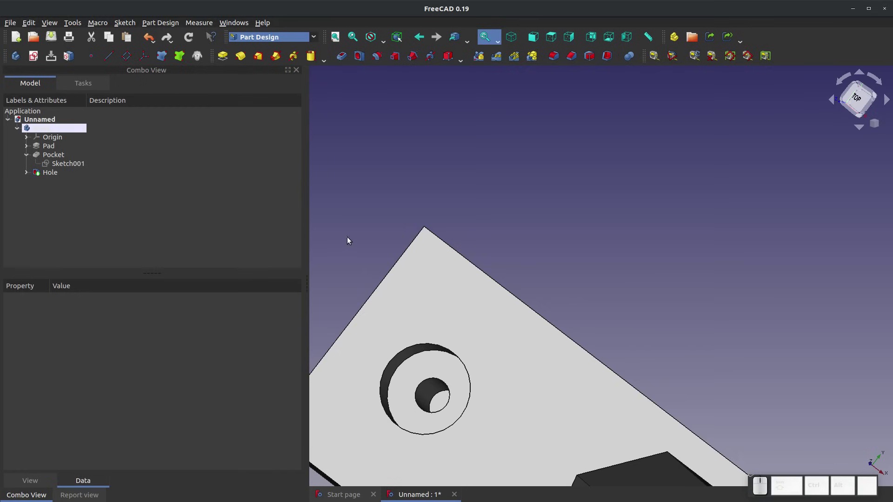
drag(310, 236, 152, 253)
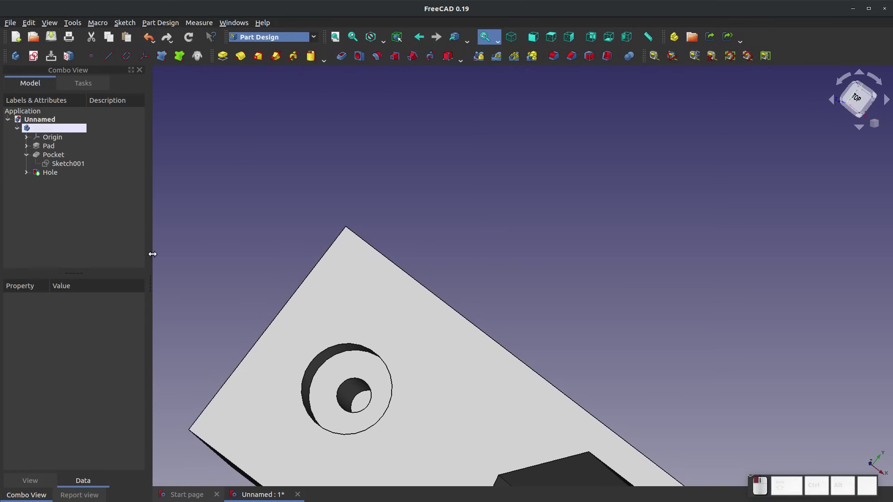
Examine the counterbored hole in the block's top face and the properties of its bore
drag(385, 404, 371, 371)
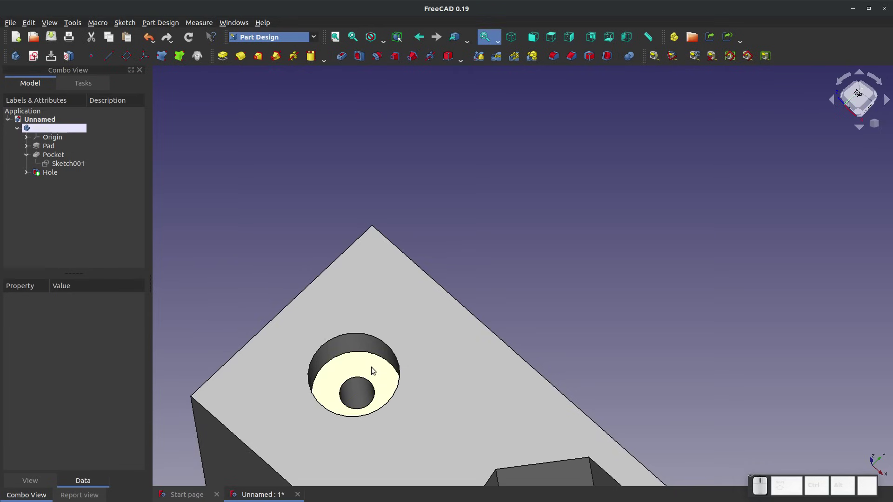
scroll(335, 371, down, 3)
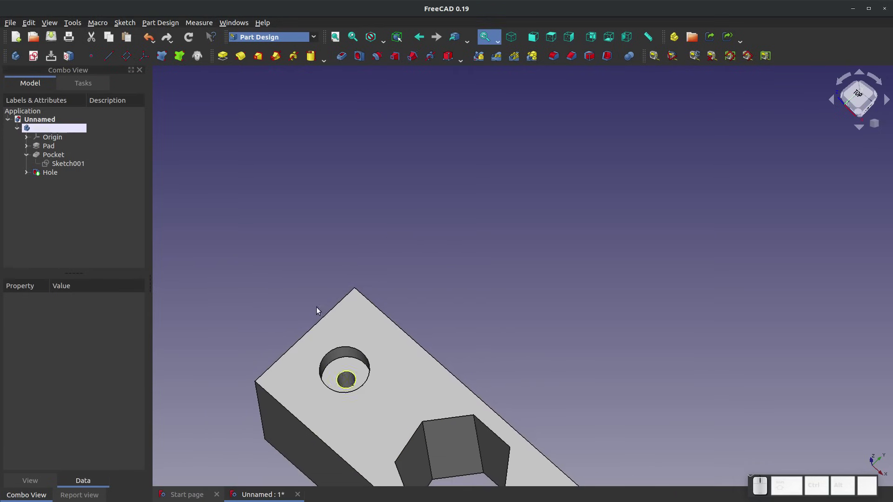
scroll(317, 311, down, 2)
scroll(372, 317, up, 2)
scroll(303, 254, up, 3)
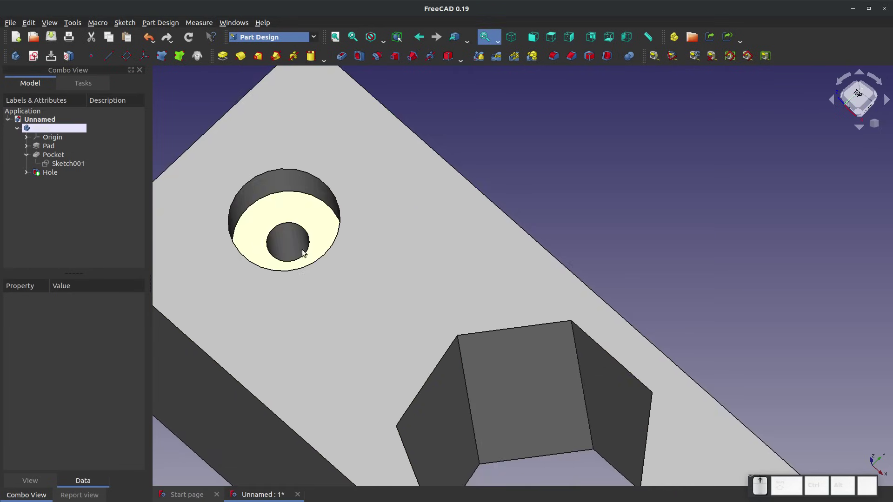
scroll(303, 254, up, 2)
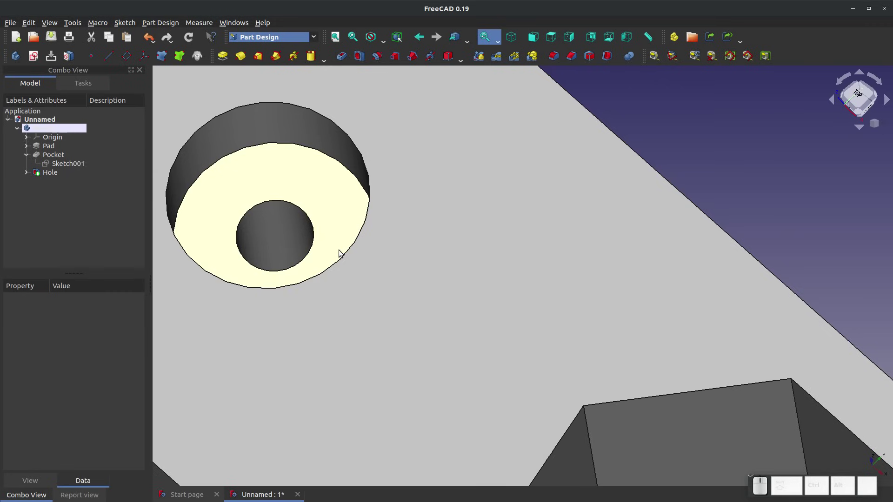
click(276, 238)
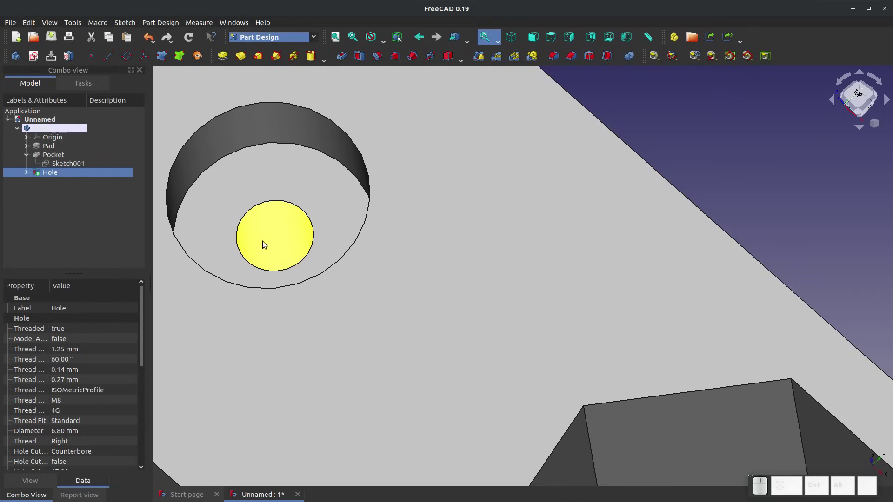
click(704, 166)
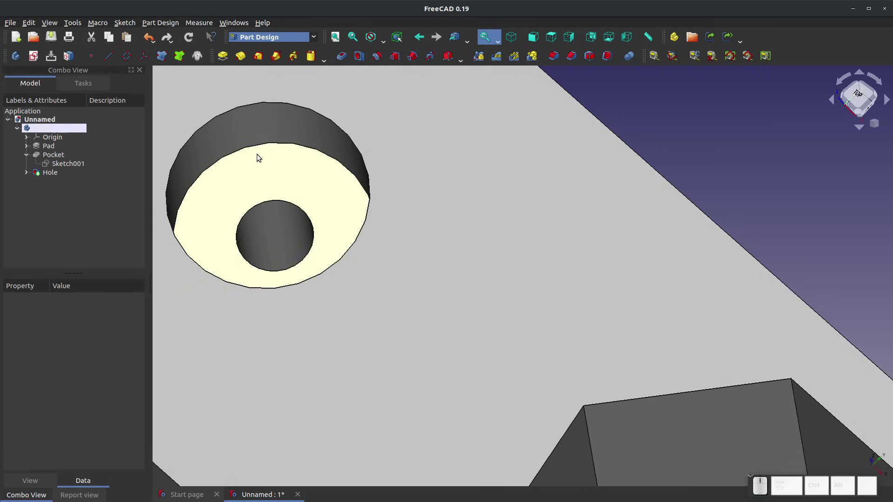
scroll(256, 154, down, 10)
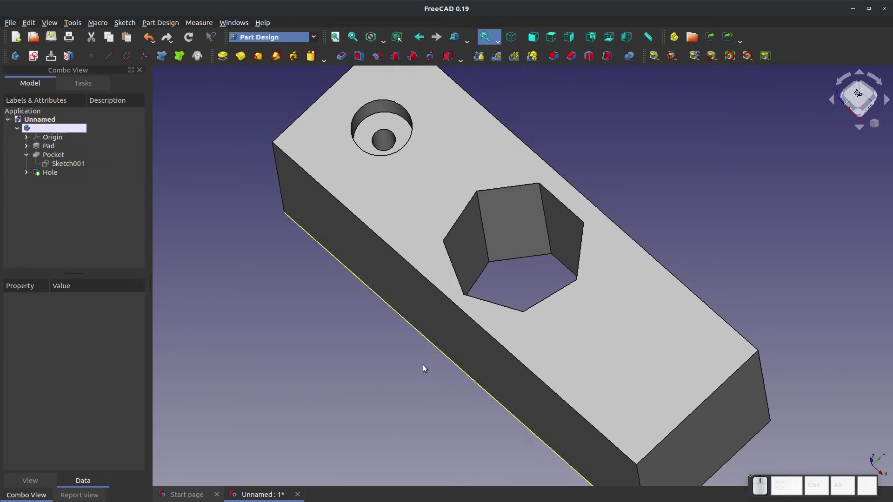
scroll(437, 273, up, 5)
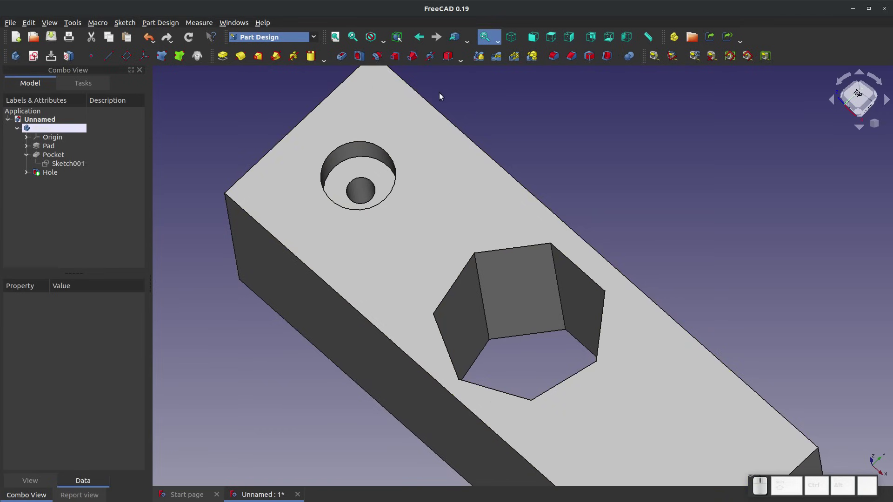
click(312, 37)
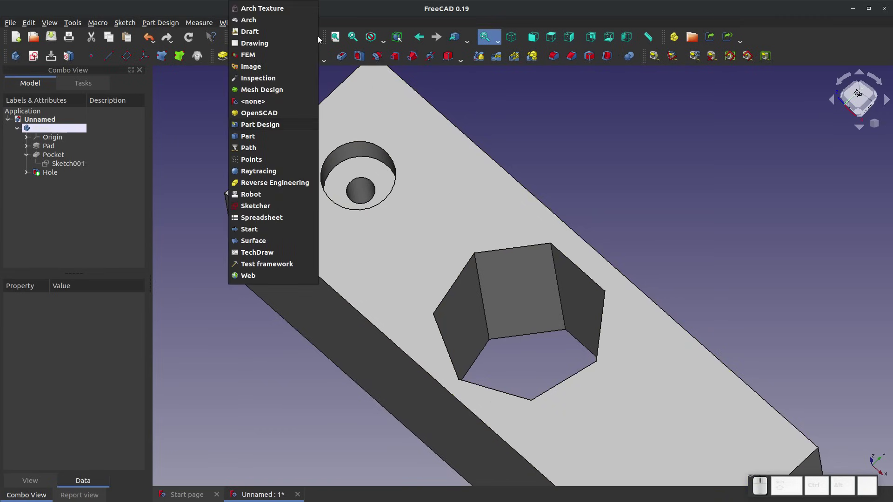
click(618, 141)
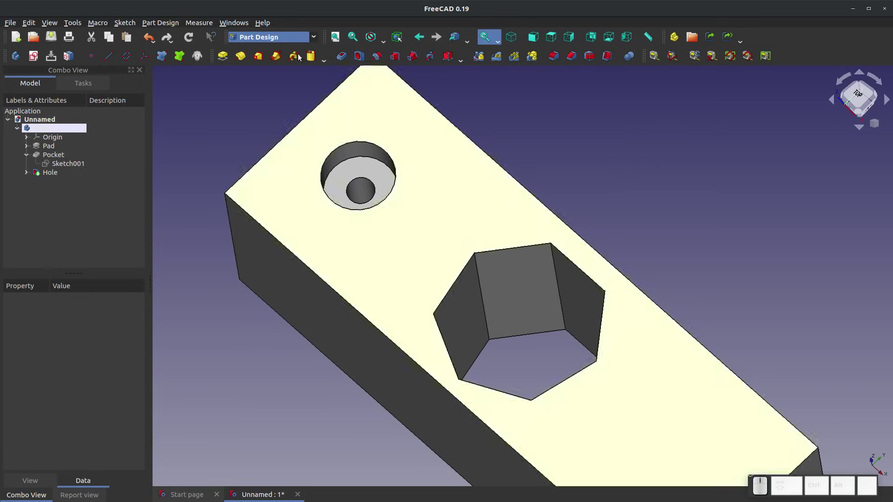
click(379, 58)
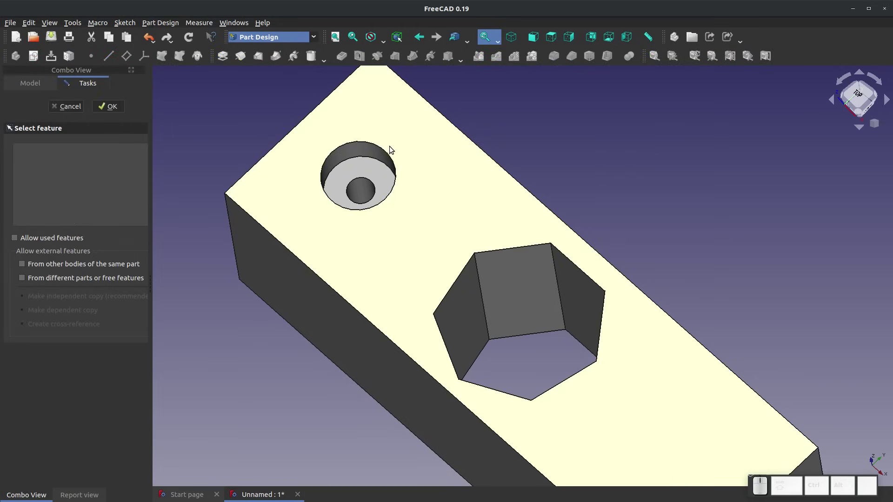
click(66, 106)
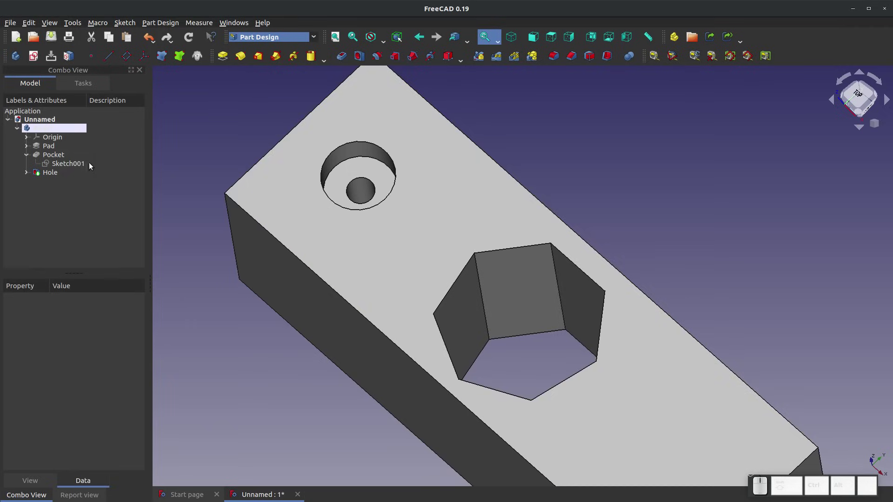
Create a new sketch on the XZ plane
scroll(515, 341, down, 3)
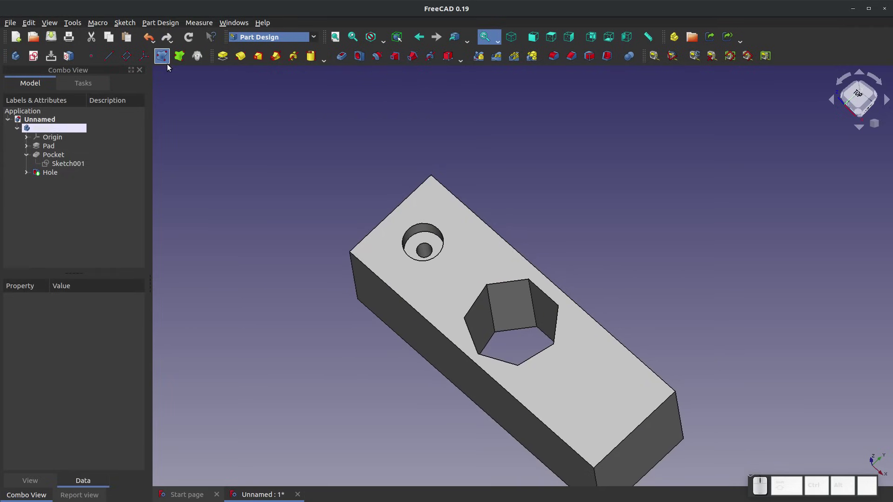
click(33, 55)
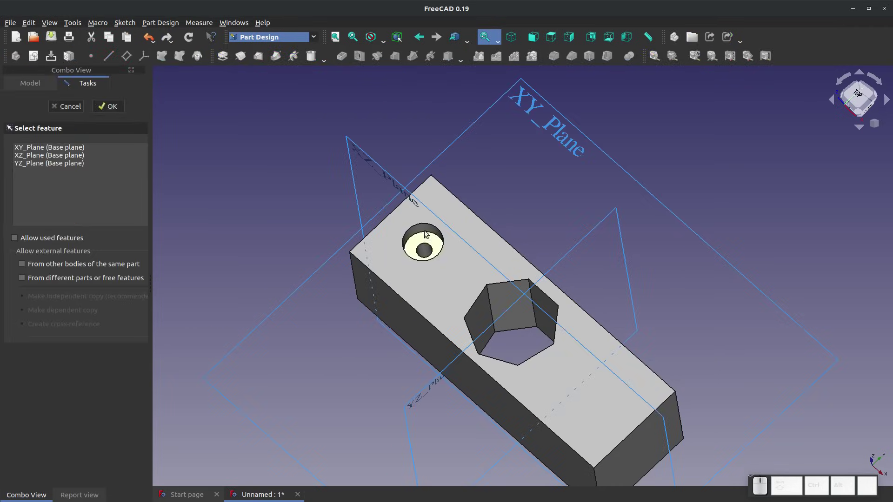
click(368, 160)
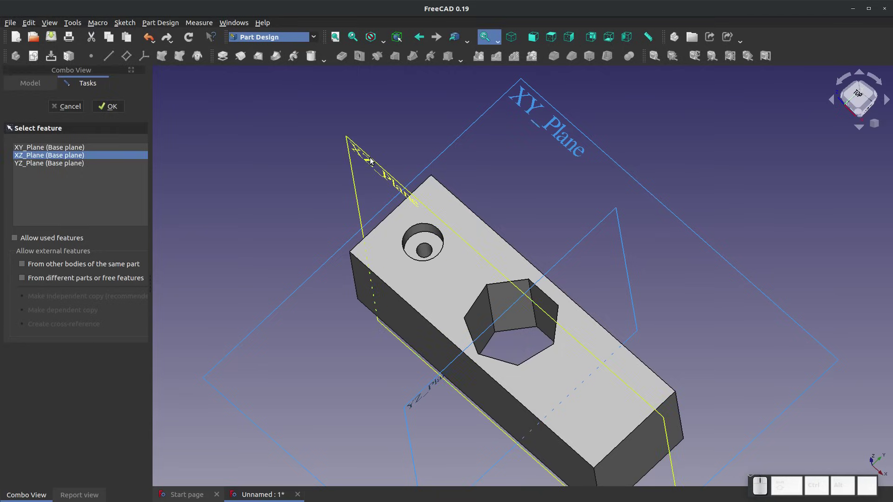
click(110, 107)
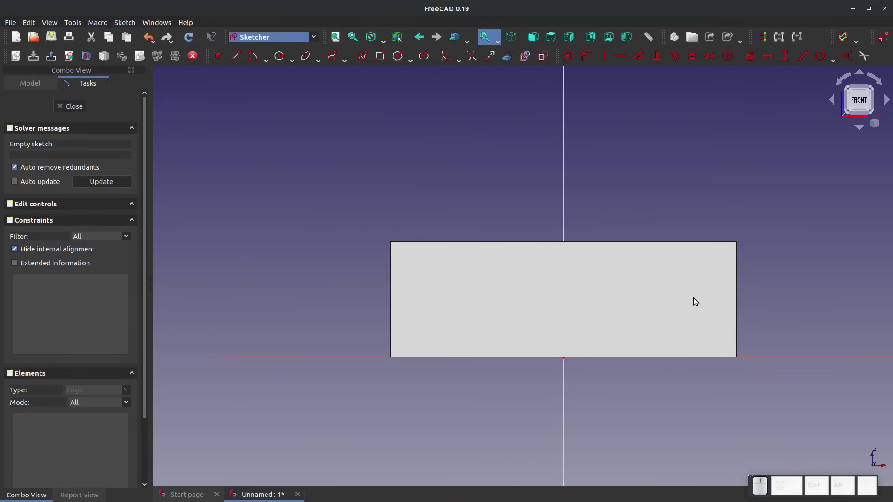
Sketch a small horizontal rectangle between the heptagonal pocket and the block's far end, starting about 27 mm from the vertical axis
click(379, 56)
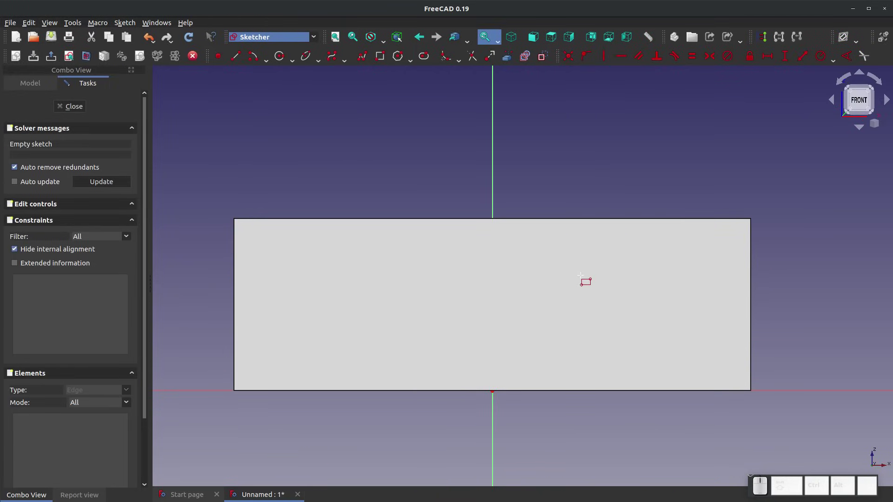
click(582, 276)
click(674, 305)
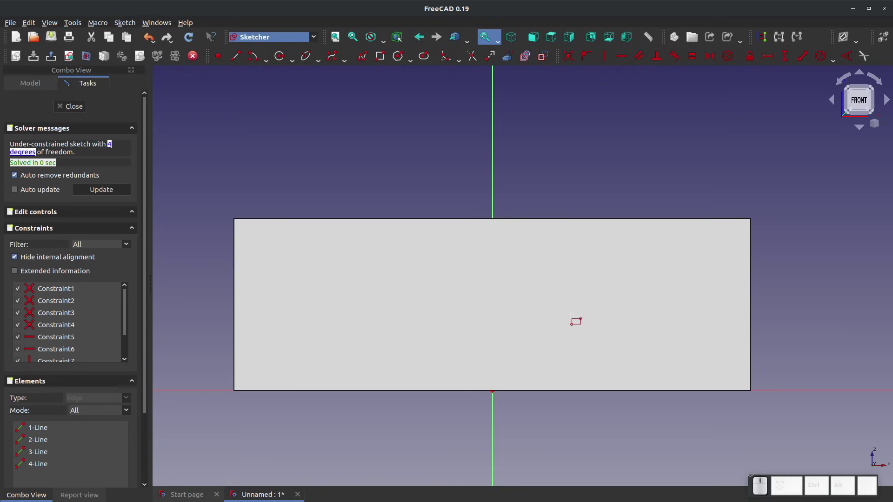
Turn on the section view so the block is cut along the sketch plane, and leave the rectangle tool
key(0)
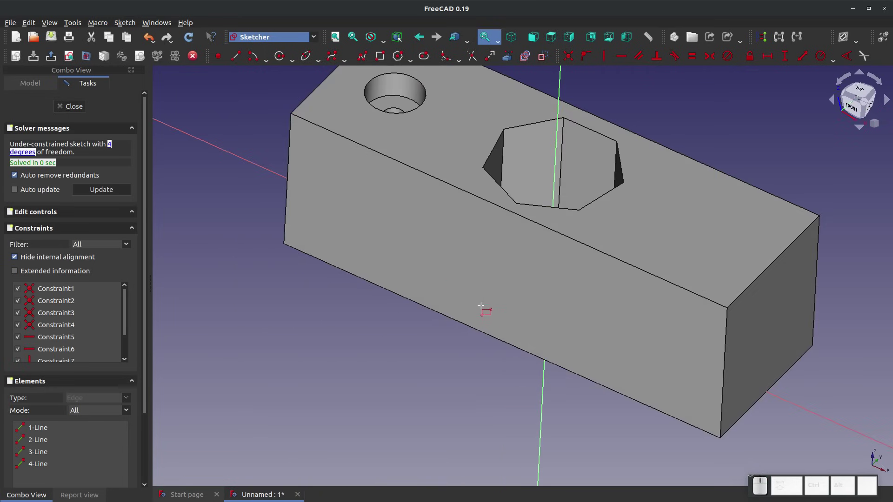
middle_drag(678, 315, 594, 258)
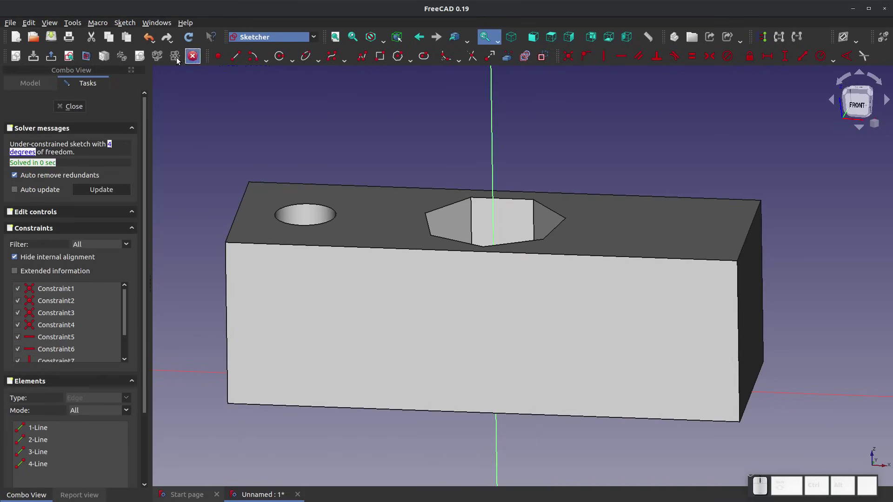
click(86, 55)
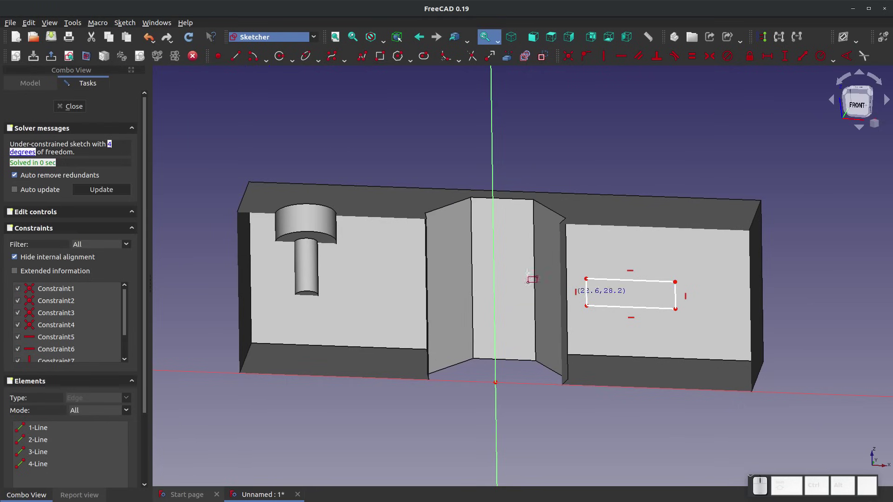
key(Escape)
Constrain the rectangle to start 25 mm from the vertical axis and set its width to 28 mm
click(587, 279)
click(767, 56)
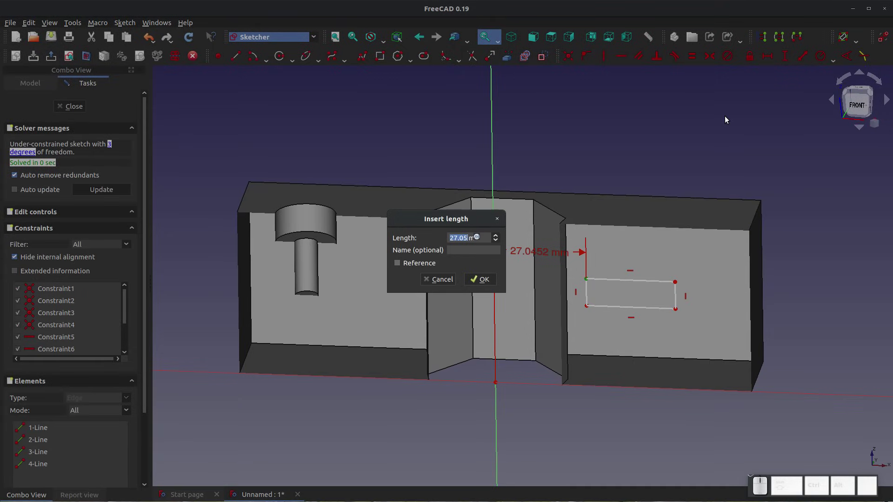
text(25)
key(Return)
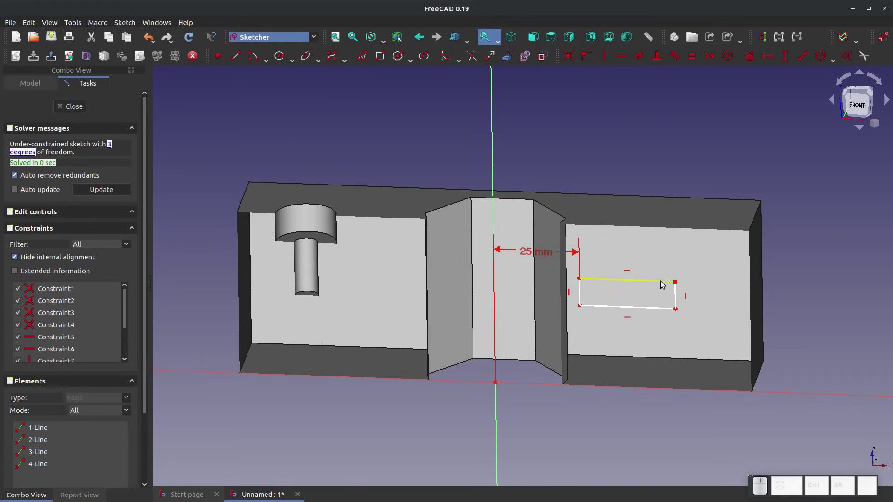
click(661, 281)
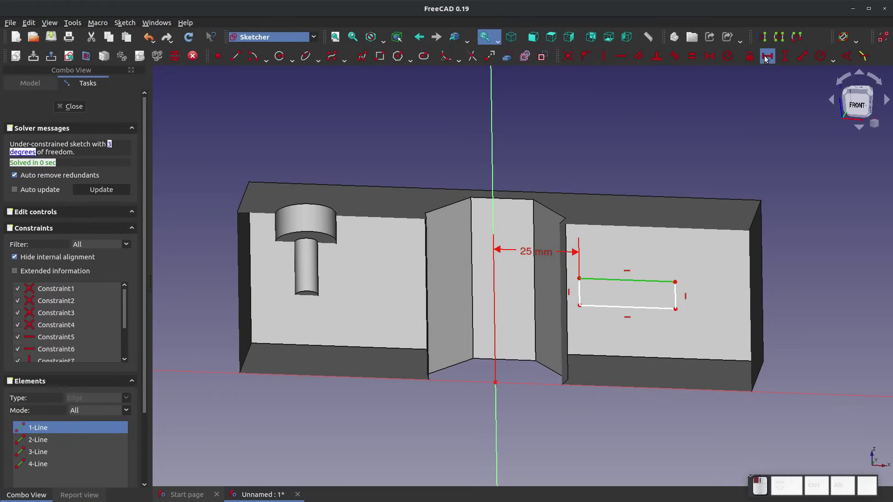
click(767, 56)
text(28)
key(Return)
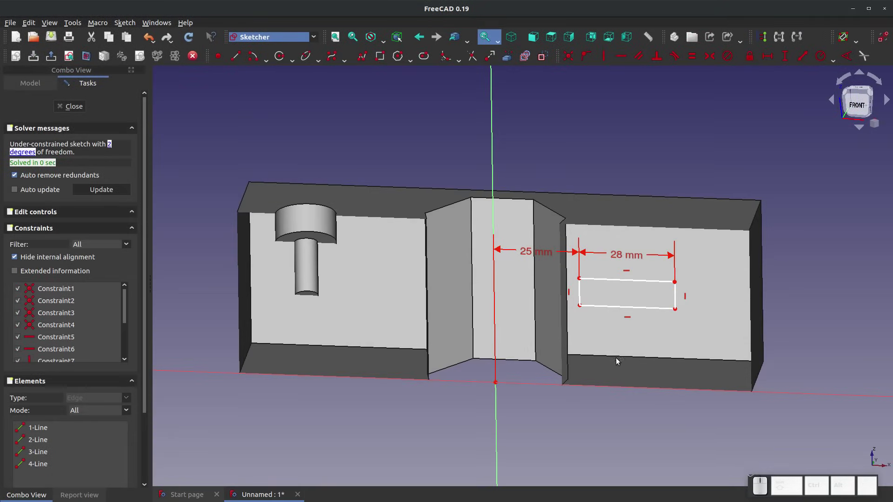
Set the rectangle's height to 10 mm and its lower edge 25 mm above the origin, and close the sketch
click(580, 303)
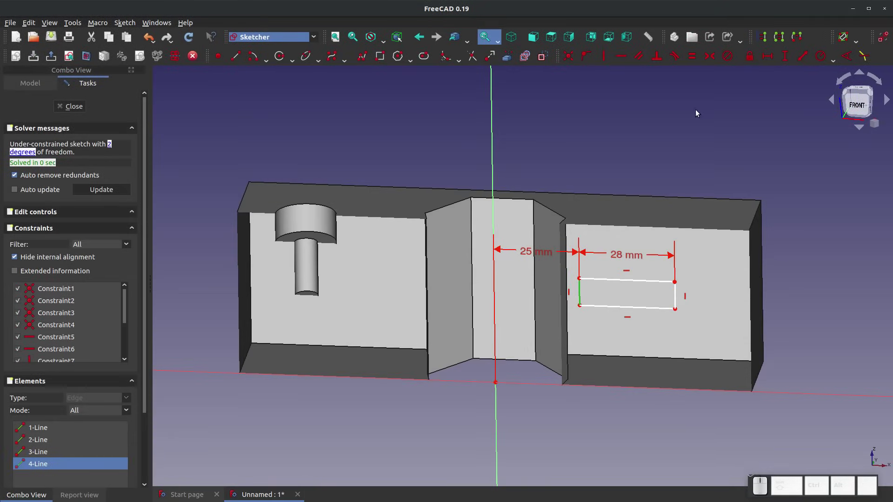
click(784, 57)
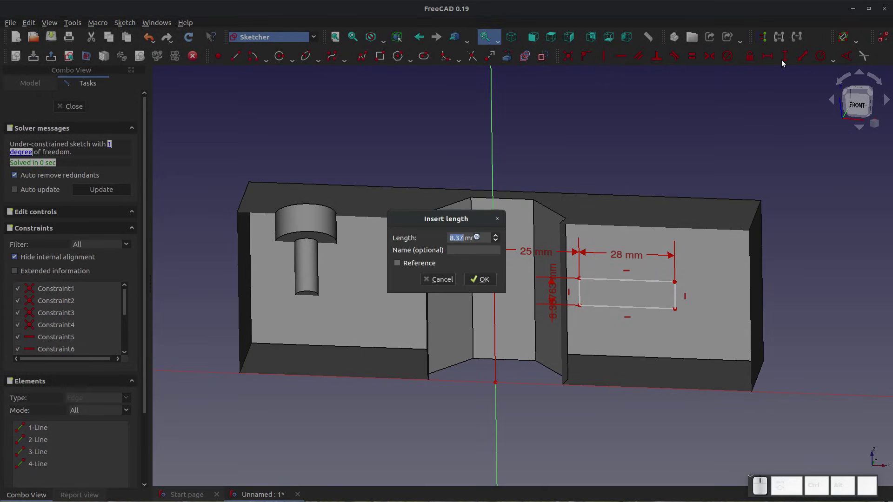
text(10)
key(Return)
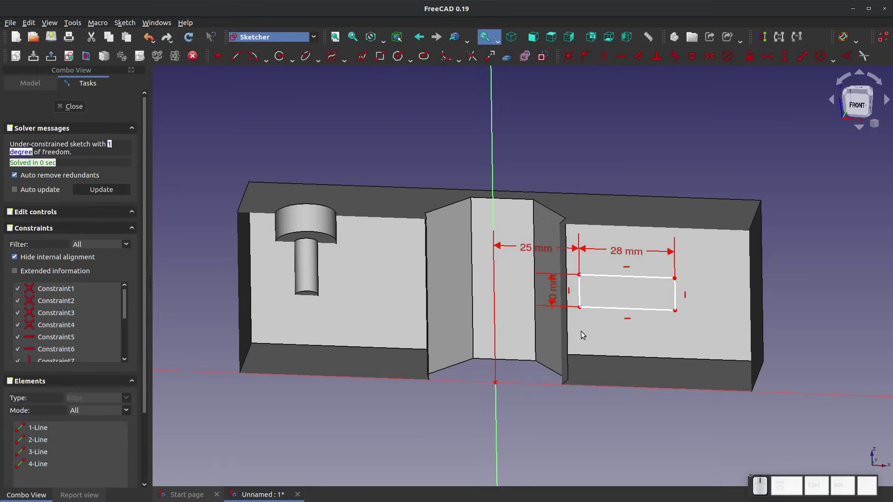
click(583, 308)
click(785, 62)
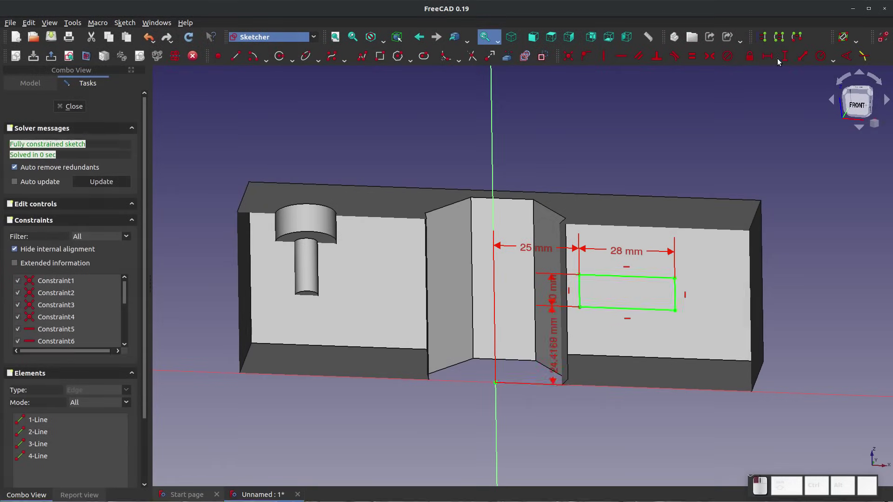
text(25)
key(Return)
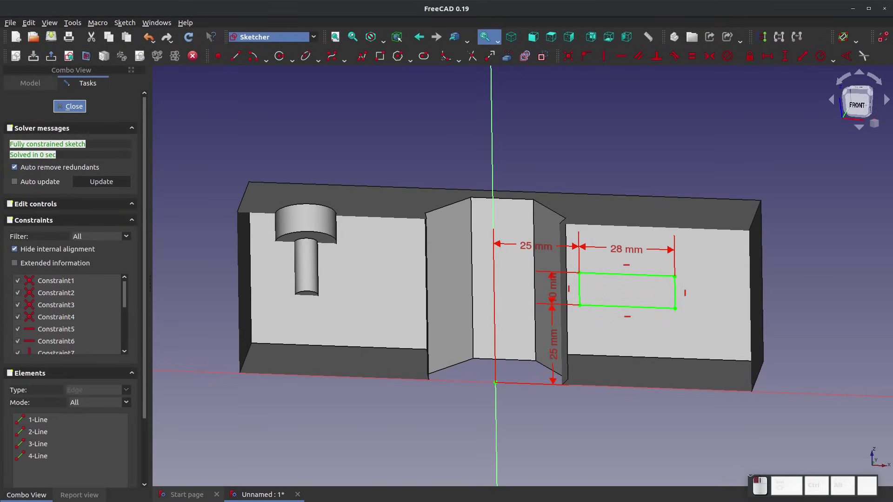
click(70, 107)
Cut a 360° groove through the block by revolving the rectangle sketch around the vertical sketch axis
key(0)
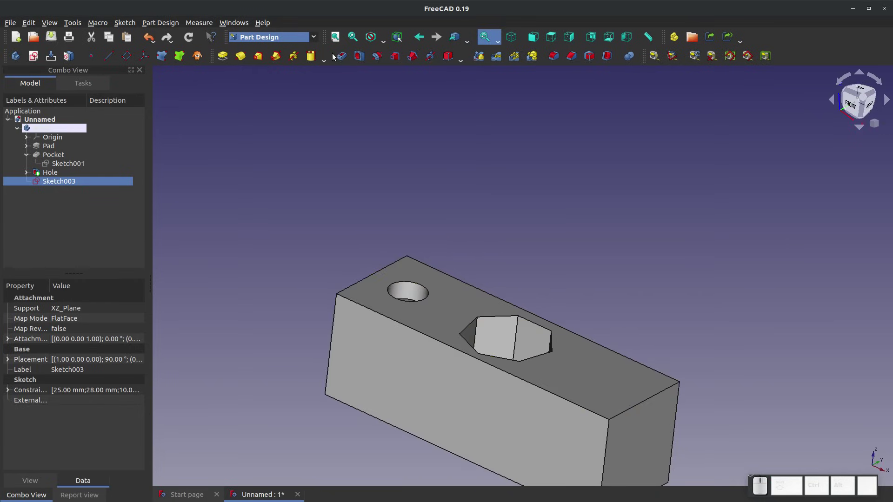
click(377, 57)
drag(428, 260, 319, 406)
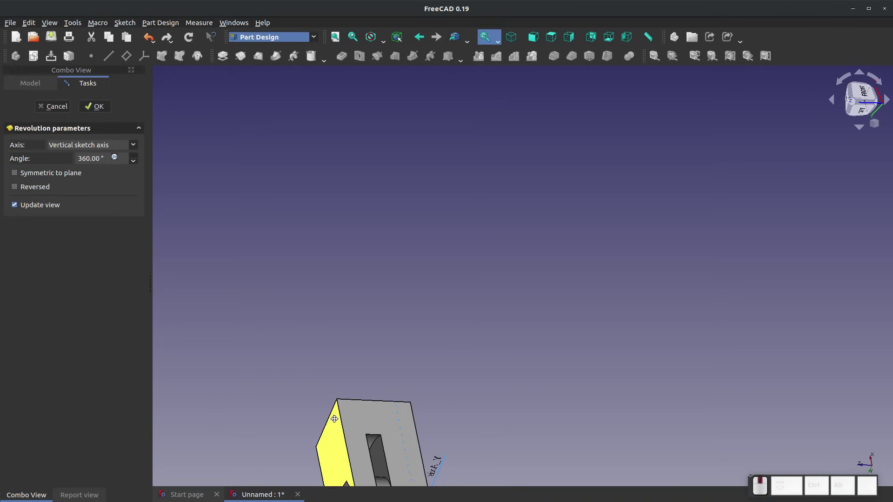
right_drag(335, 419, 238, 247)
drag(238, 247, 494, 250)
scroll(293, 285, up, 5)
scroll(494, 250, down, 5)
drag(608, 384, 400, 174)
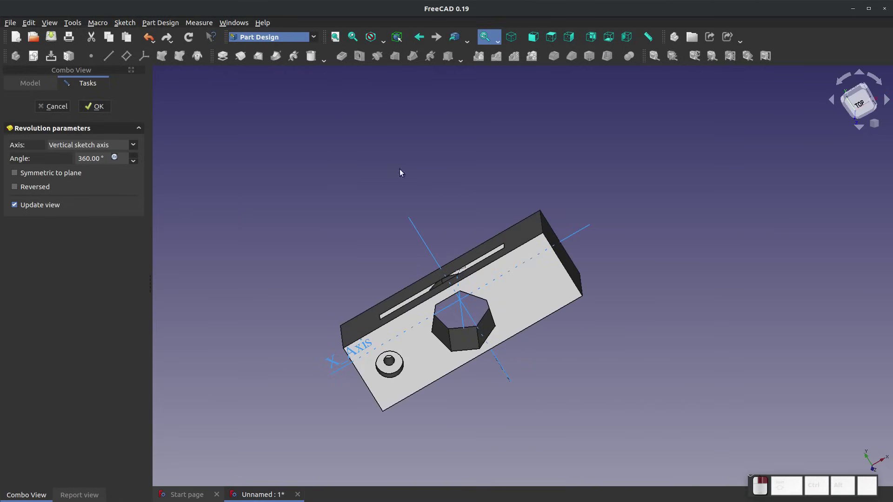
click(95, 106)
drag(449, 331, 430, 210)
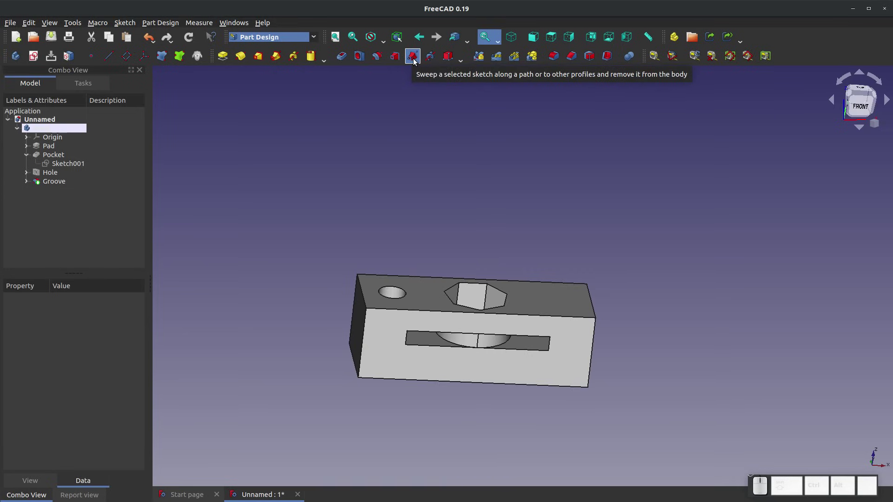
click(450, 59)
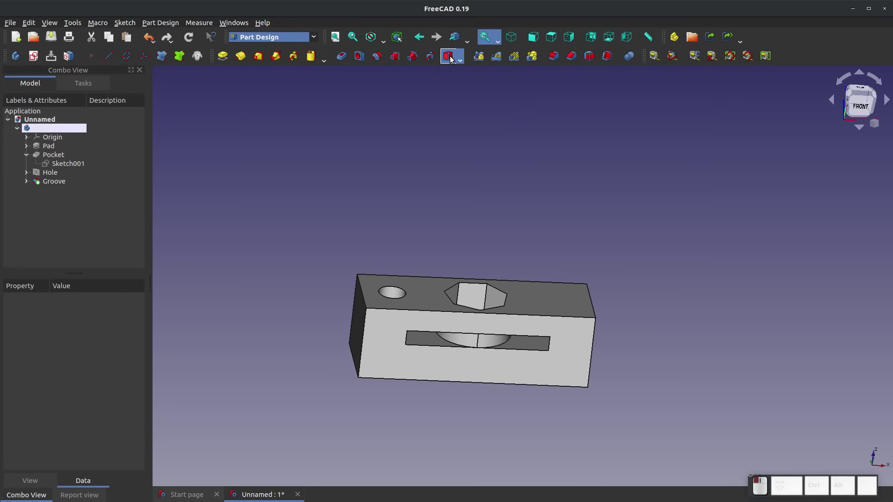
drag(442, 266, 395, 251)
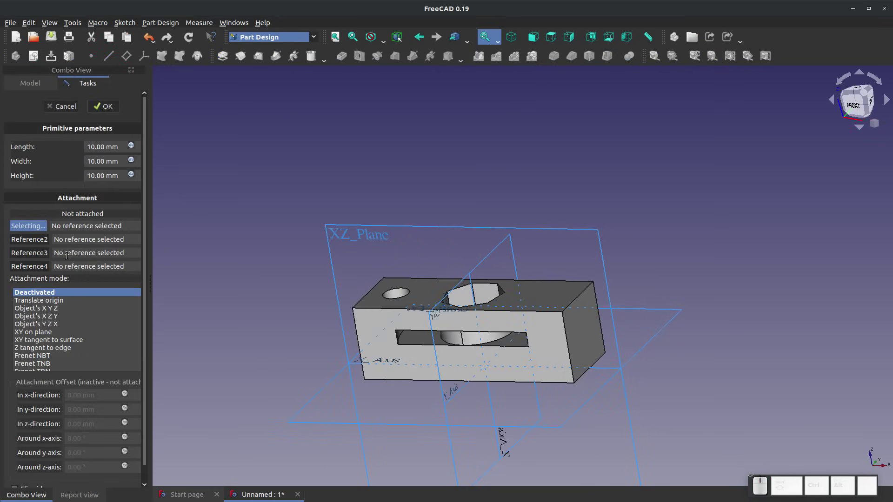
scroll(67, 232, down, 1)
scroll(66, 200, up, 1)
click(63, 106)
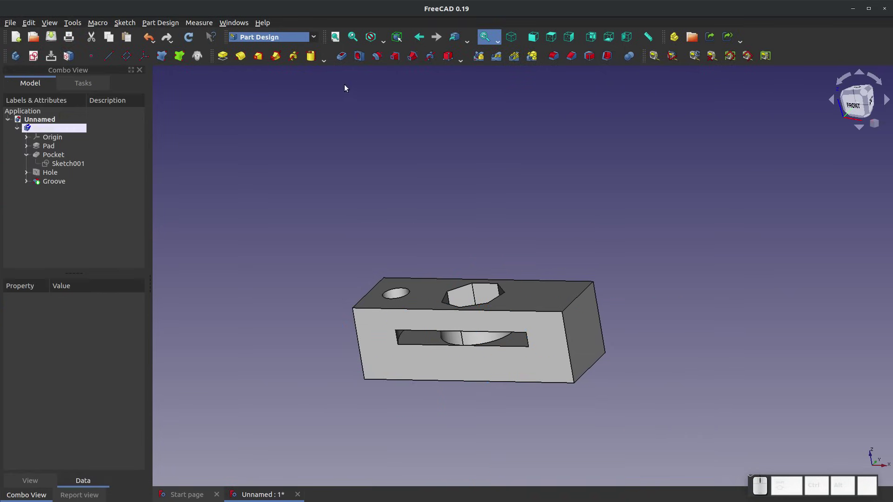
Cut a subtractive sphere with a 50 mm radius out of the block, leaving it unattached at the origin
click(460, 59)
click(471, 91)
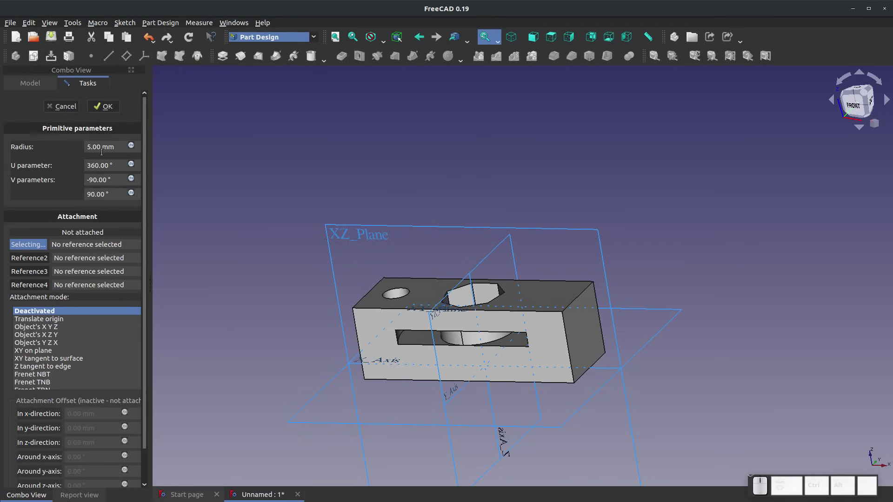
drag(115, 147, 84, 147)
text(50)
key(Return)
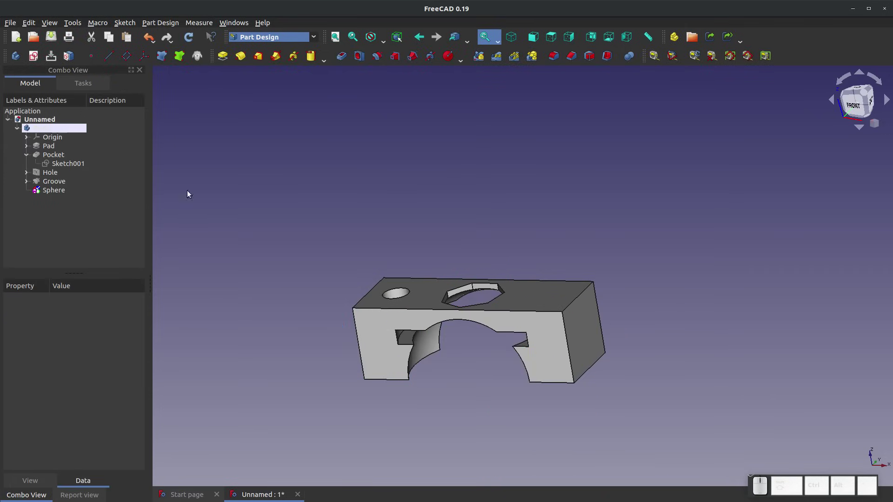
middle_drag(493, 392, 400, 297)
scroll(466, 386, up, 3)
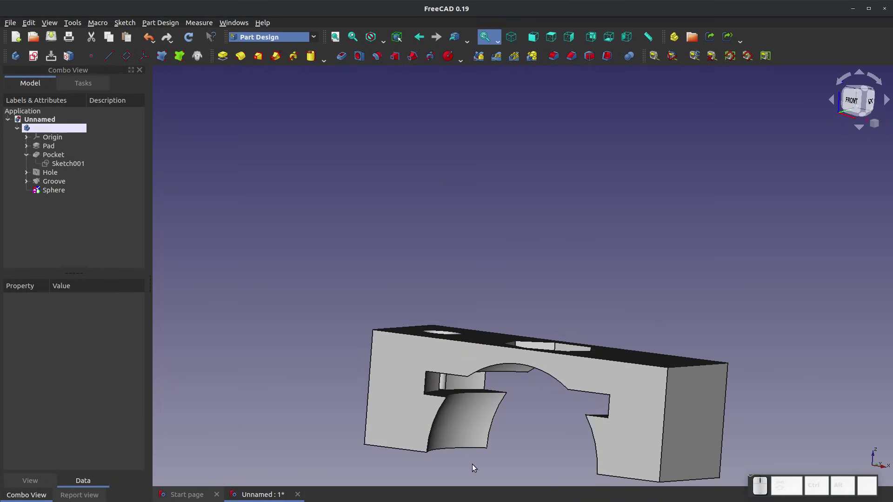
scroll(548, 318, down, 3)
scroll(530, 375, up, 5)
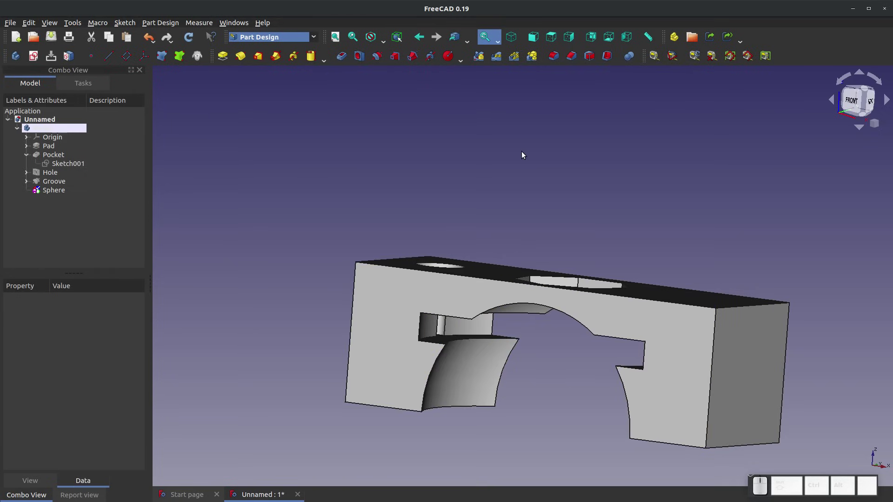
scroll(516, 164, down, 2)
key(0)
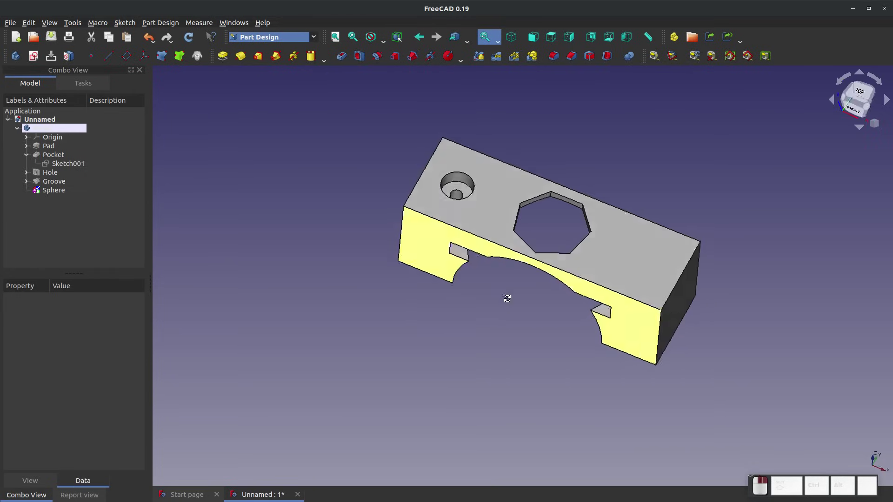
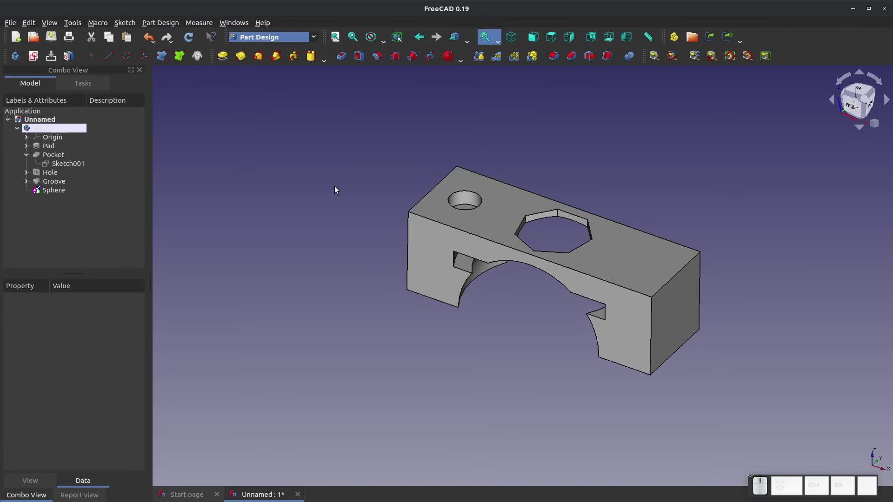
Delete the subtractive sphere, the groove and the groove's rectangle sketch from the body
click(54, 191)
key(Delete)
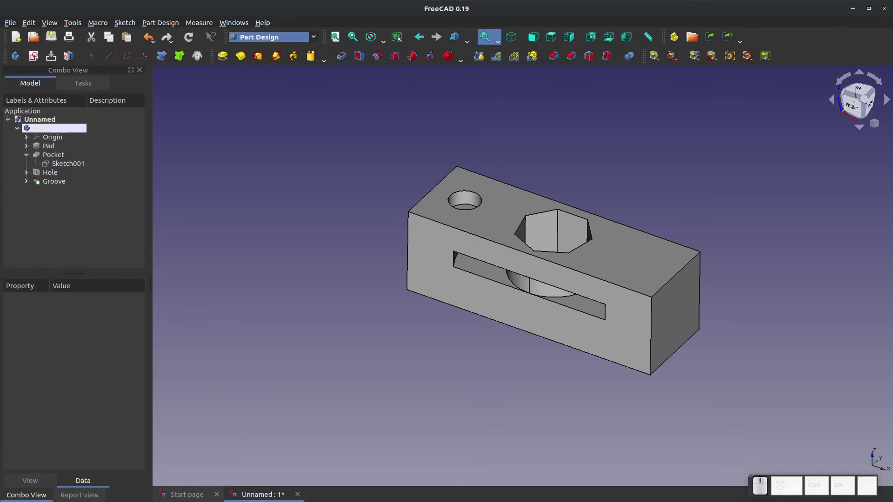
click(52, 182)
key(Delete)
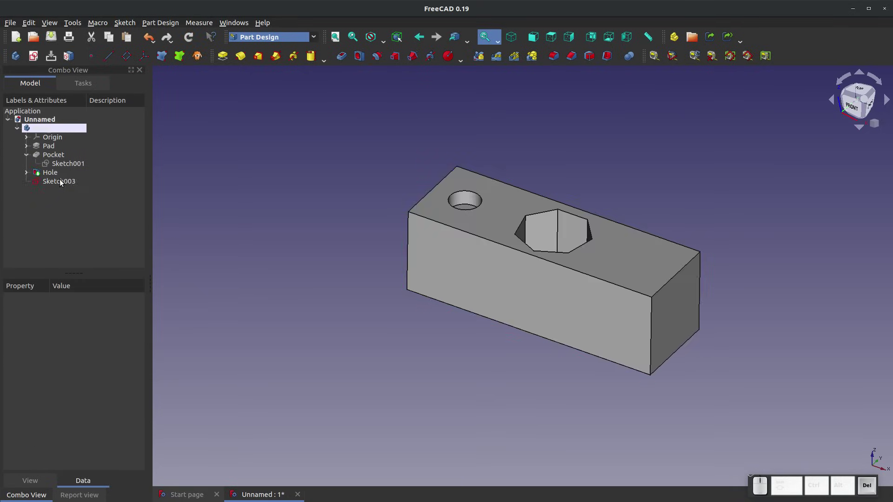
click(60, 182)
key(Delete)
Delete the counterbored hole and its sketch
click(46, 173)
key(Delete)
click(46, 173)
key(Delete)
Delete the heptagonal pocket together with its sketch, so that only the padded block is left
click(69, 165)
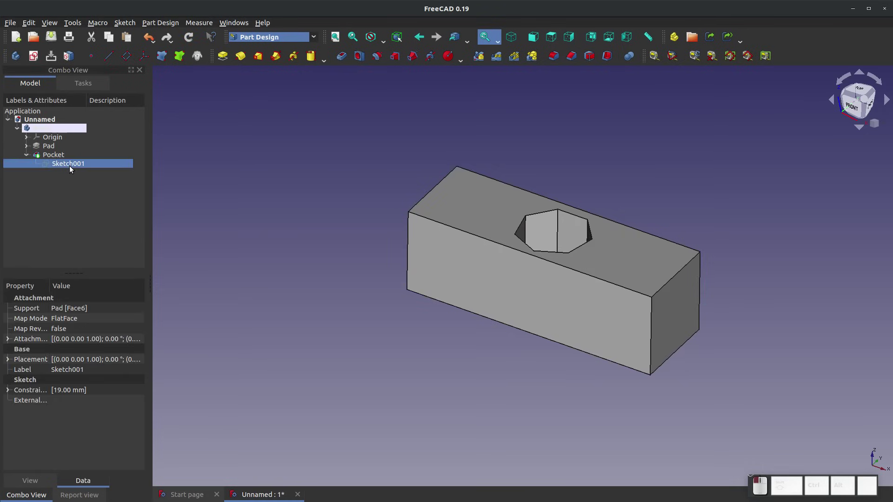
key(Delete)
click(516, 282)
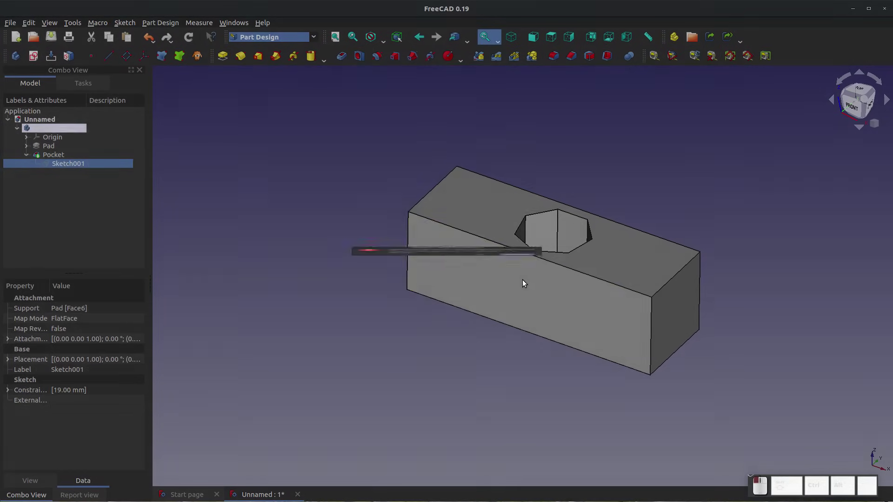
click(49, 155)
key(Delete)
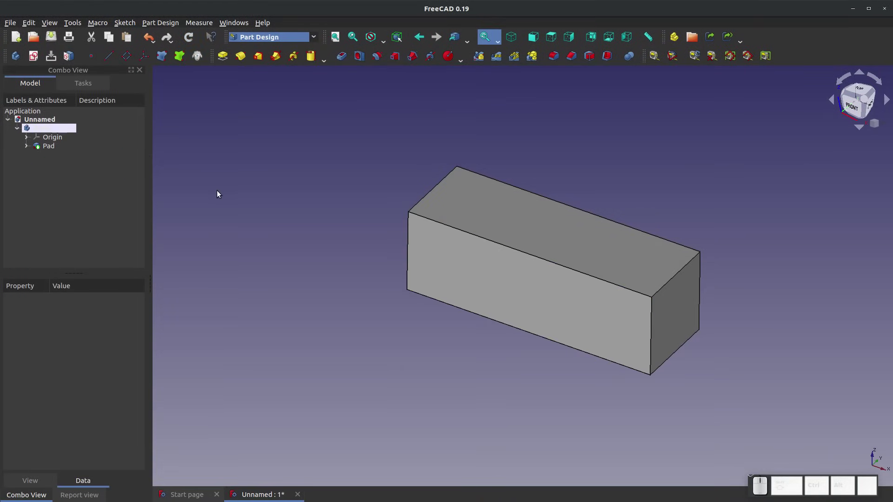
Sketch a regular heptagon on the block's right end face, centred on the vertical axis about 24 mm above the origin, and close the sketch
click(686, 313)
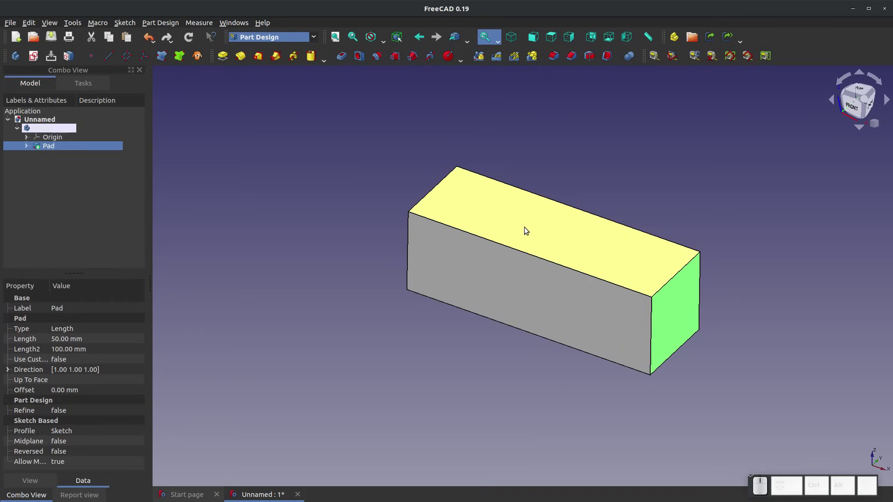
click(34, 56)
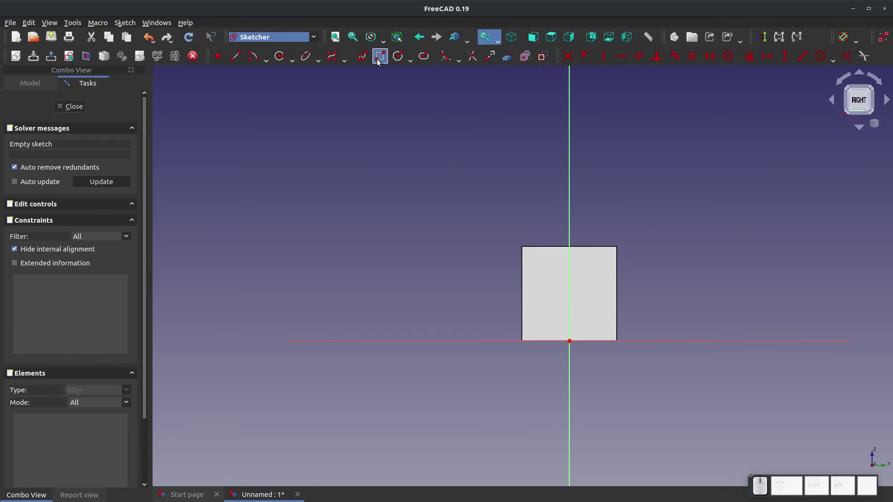
click(397, 56)
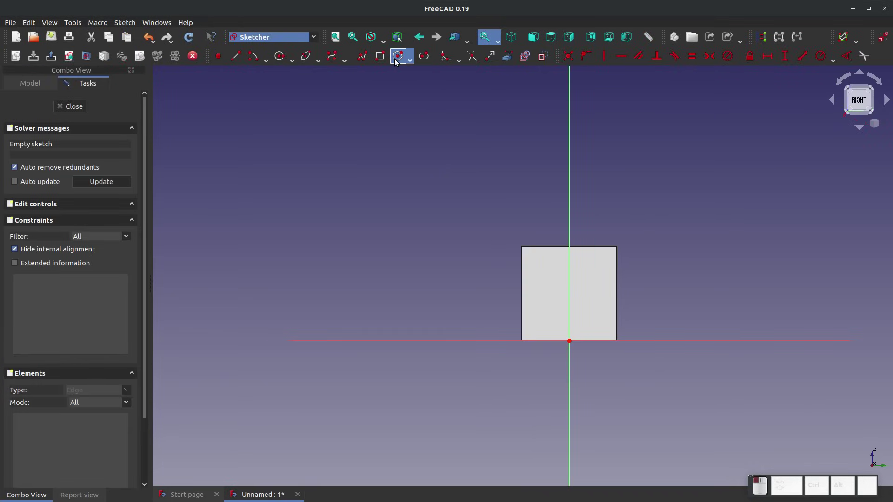
click(571, 295)
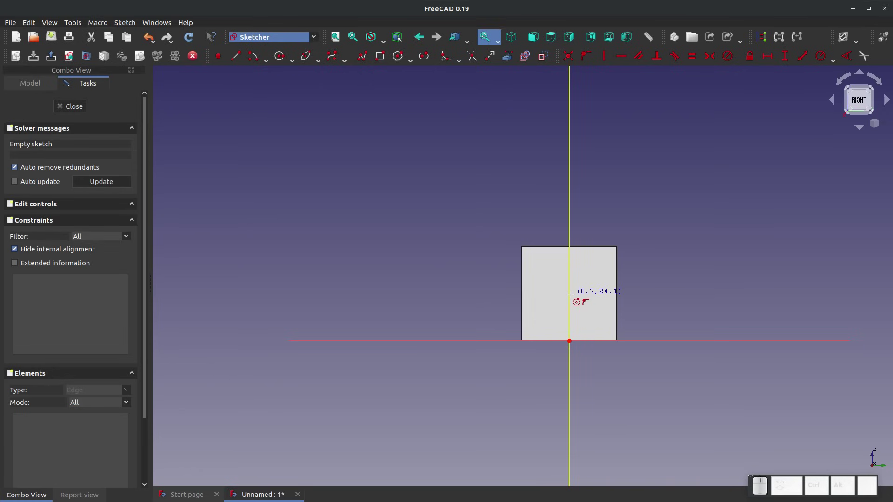
click(596, 322)
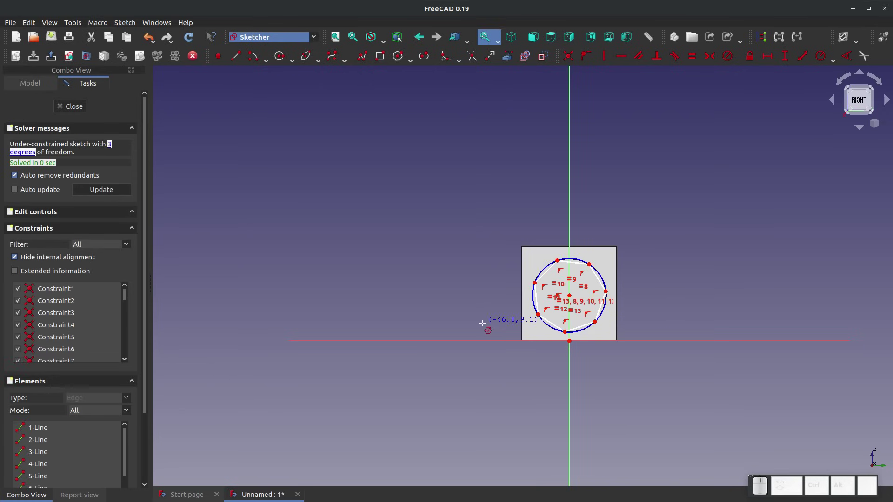
click(74, 107)
Sketch a small circle on the block's opposite end face, centred on the vertical axis near mid-height, and close the sketch
middle_drag(430, 337, 294, 255)
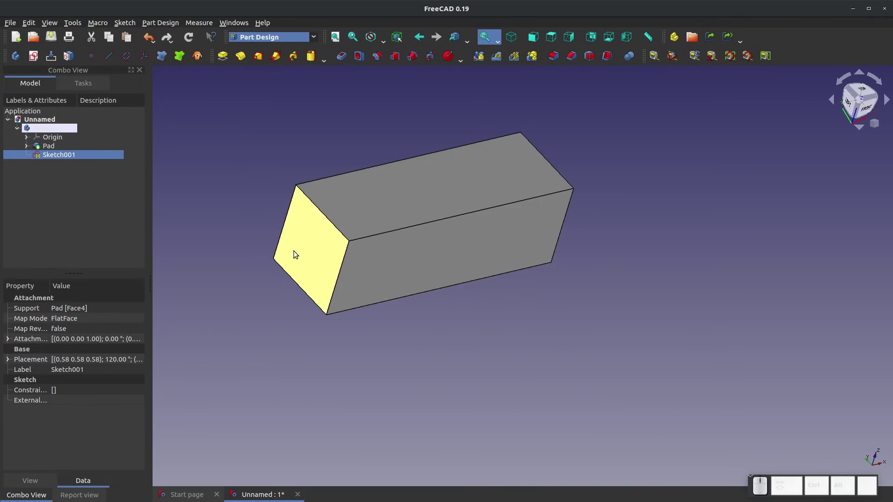
click(294, 255)
click(33, 56)
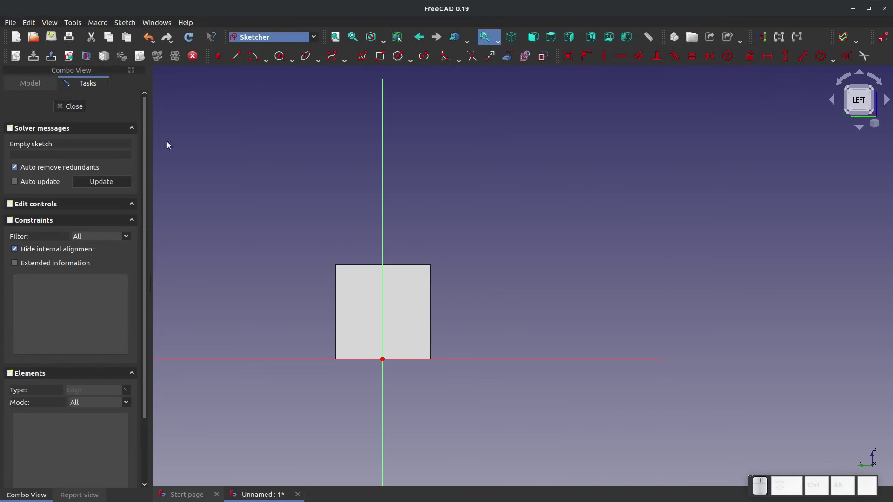
click(278, 58)
click(384, 313)
click(394, 325)
click(70, 106)
click(256, 189)
mouse_move(262, 82)
middle_down()
mouse_move(401, 305)
mouse_move(411, 303)
mouse_move(265, 339)
mouse_move(382, 323)
mouse_move(372, 321)
middle_up()
scroll(353, 264, down, 2)
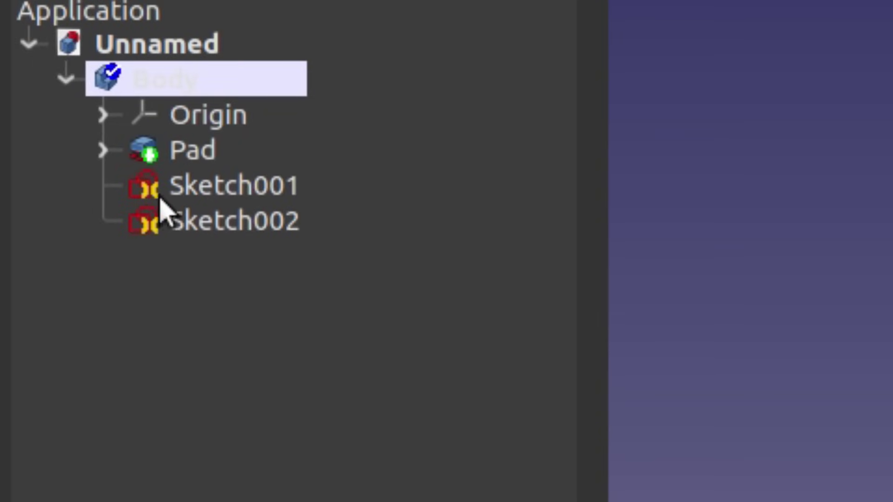
Check in the model tree which sketch holds the heptagon and which holds the circle
click(103, 148)
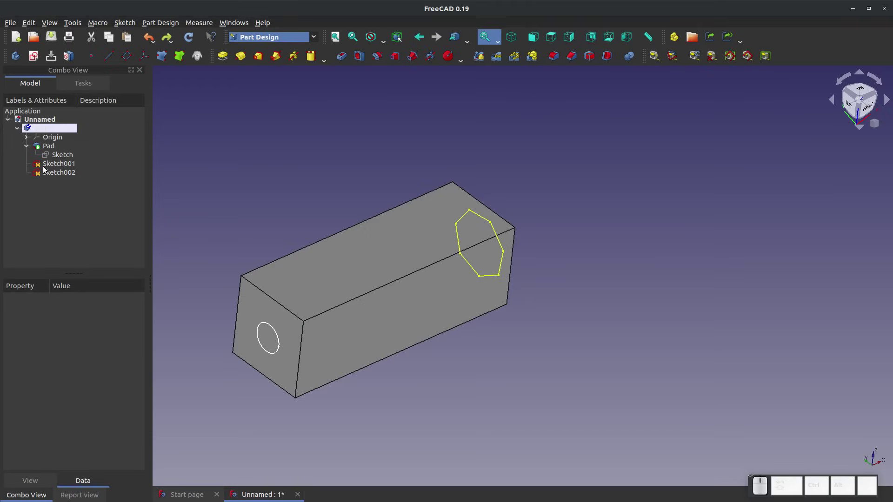
click(44, 166)
click(55, 172)
click(262, 226)
click(55, 163)
click(58, 175)
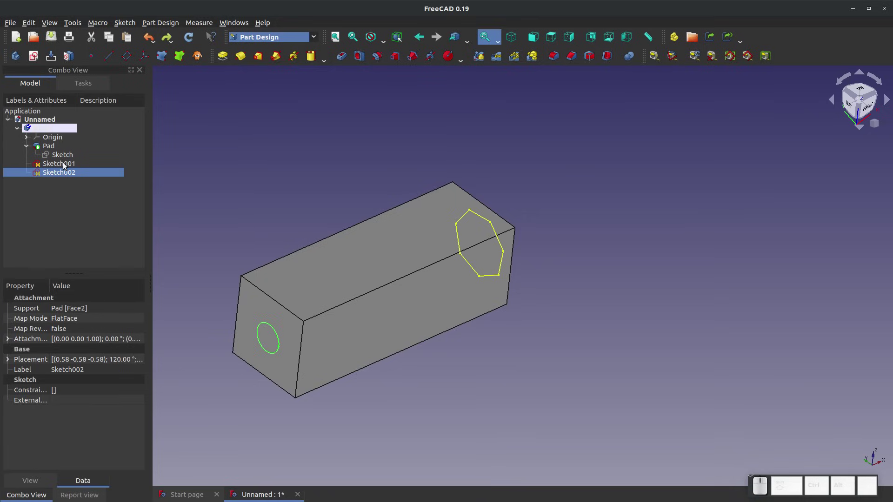
click(228, 164)
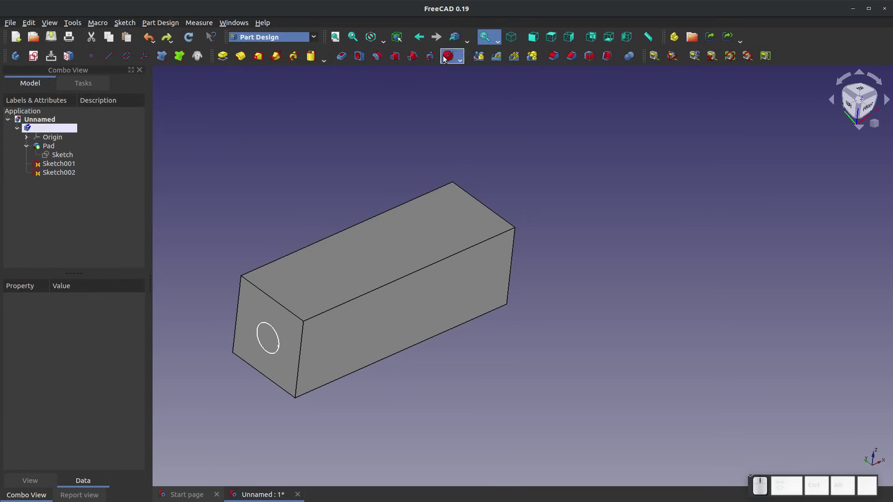
Cut a subtractive loft through the block, using the heptagon sketch as profile and the circle on the opposite end face as added section
click(394, 60)
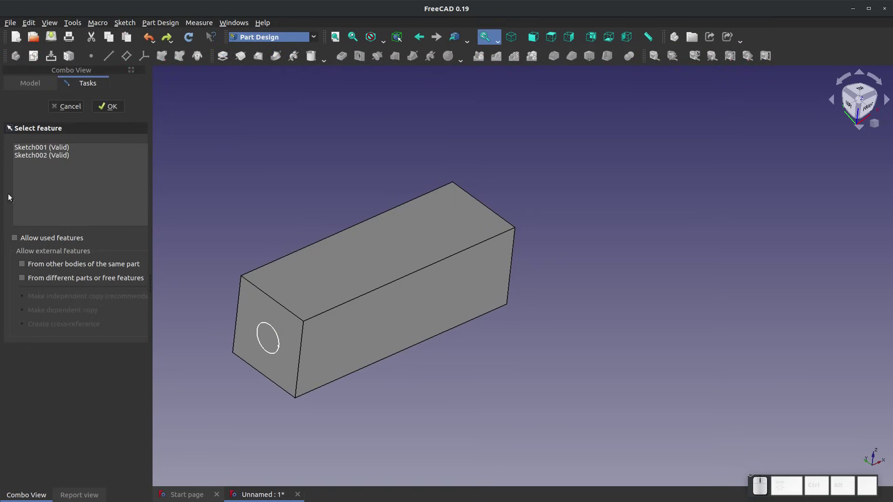
click(51, 148)
click(107, 107)
click(33, 203)
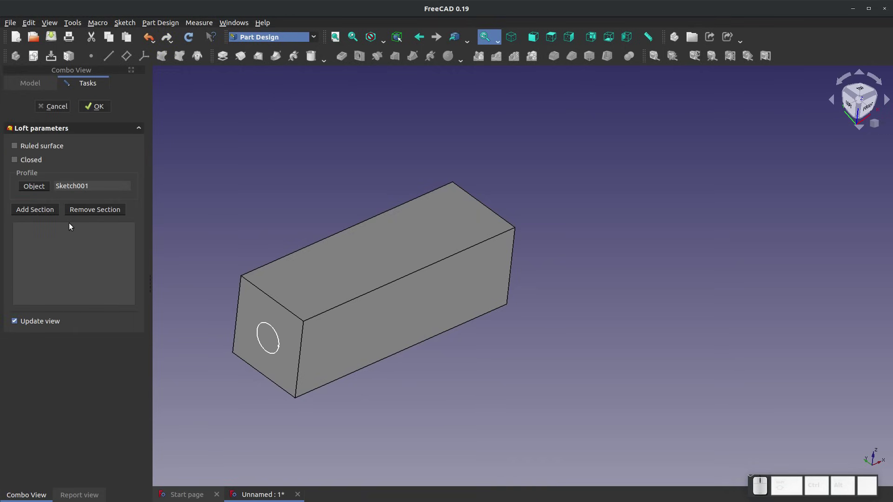
click(266, 322)
right_click(21, 227)
click(29, 229)
click(268, 337)
click(98, 106)
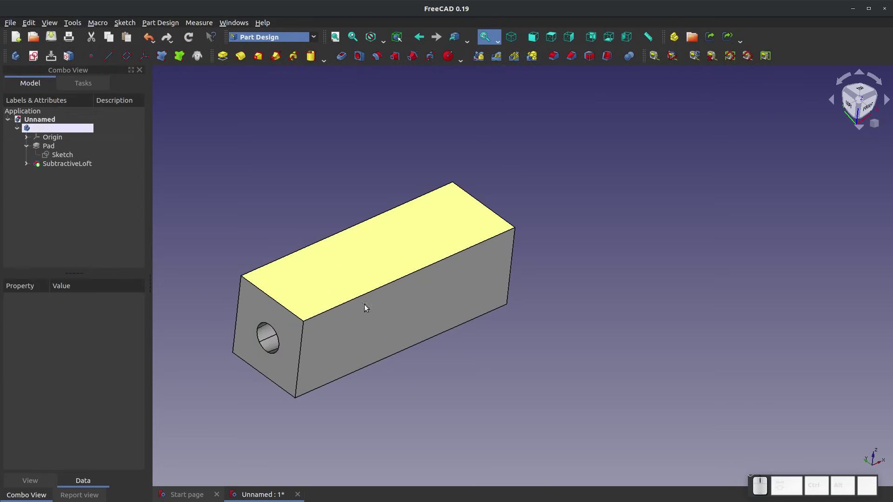
Examine the interior of the lofted cut from the heptagonal end of the block
drag(464, 389, 700, 255)
scroll(439, 344, up, 5)
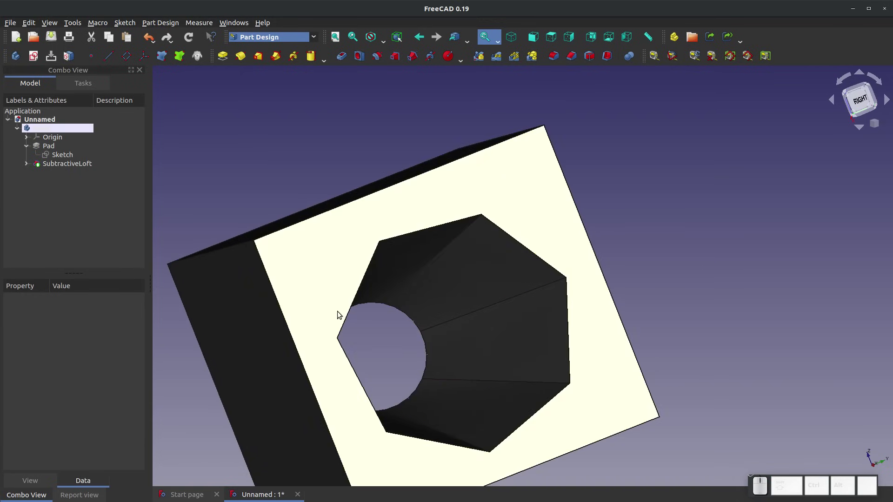
mouse_move(459, 379)
middle_down()
mouse_move(329, 409)
mouse_move(754, 285)
mouse_move(407, 254)
mouse_move(369, 303)
mouse_move(296, 327)
mouse_move(186, 301)
mouse_move(325, 382)
mouse_move(167, 283)
middle_up()
middle_drag(273, 341, 567, 185)
scroll(512, 365, up, 5)
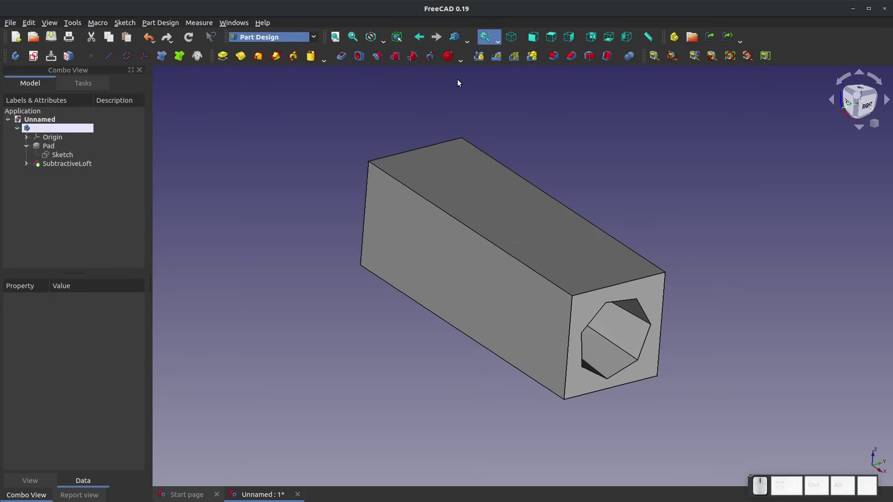
Create a new empty document, and save and close the one holding the lofted block
click(16, 37)
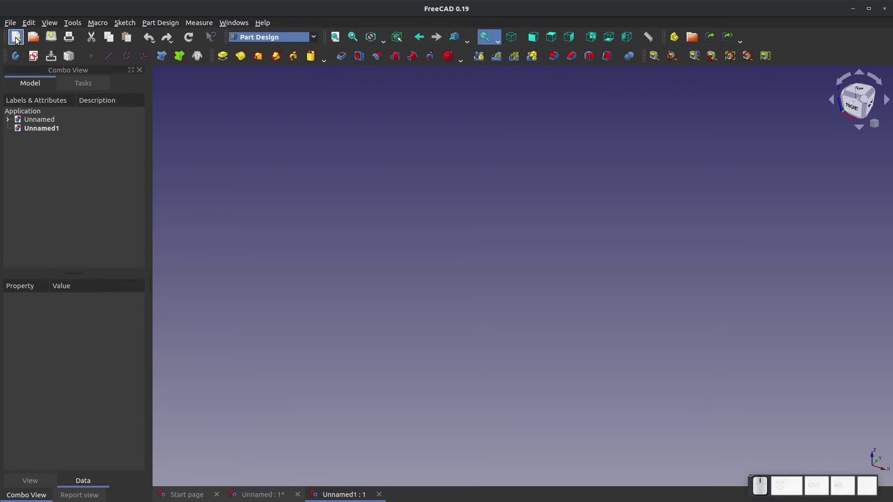
double_click(65, 119)
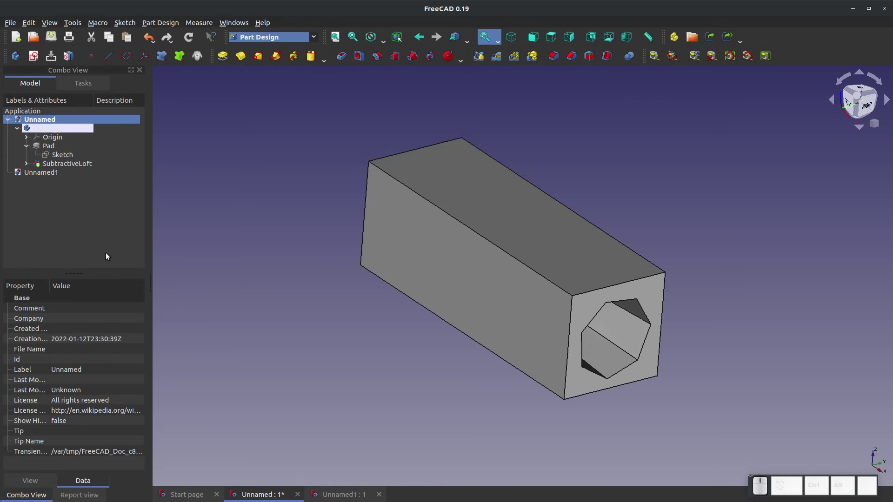
click(51, 37)
key(Return)
click(298, 494)
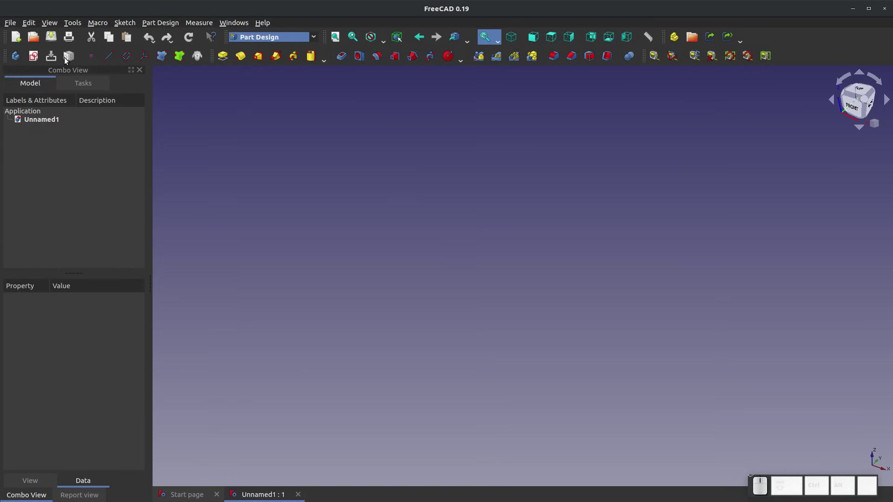
Start a sketch on the XZ plane and draw a rectangle whose opposite corners are constrained symmetric about the origin
click(33, 58)
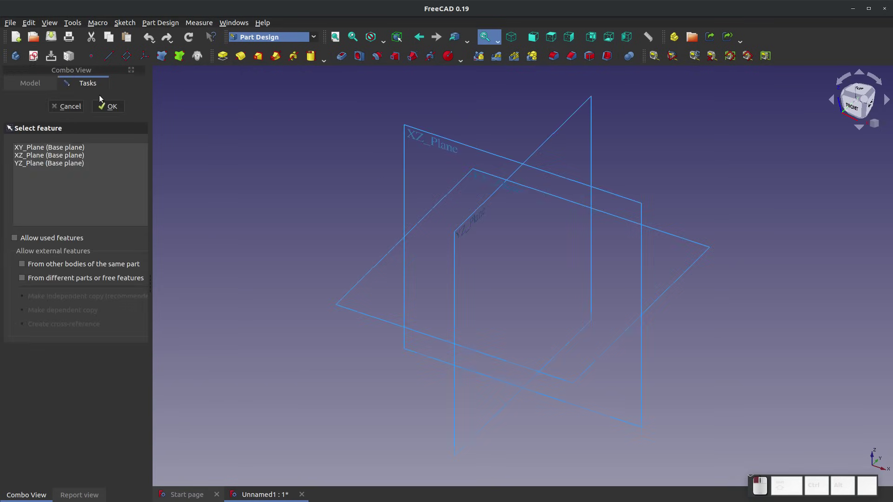
click(403, 158)
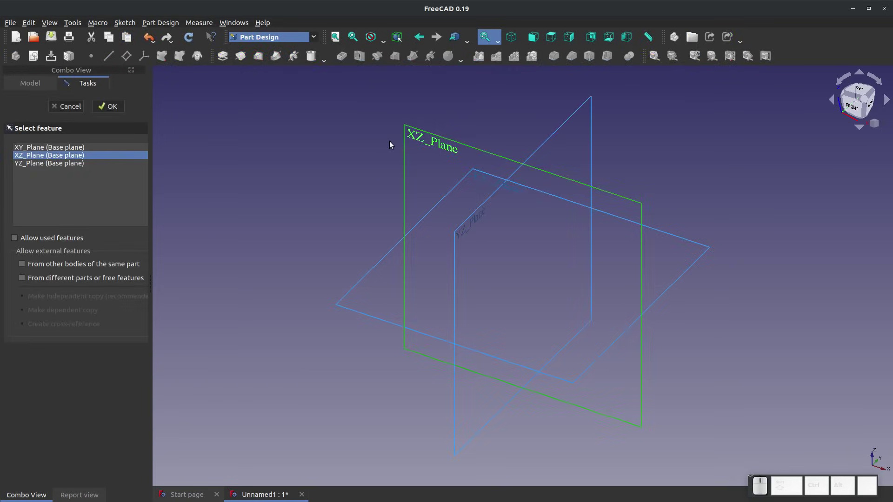
click(107, 108)
click(374, 58)
click(344, 102)
click(679, 414)
click(710, 56)
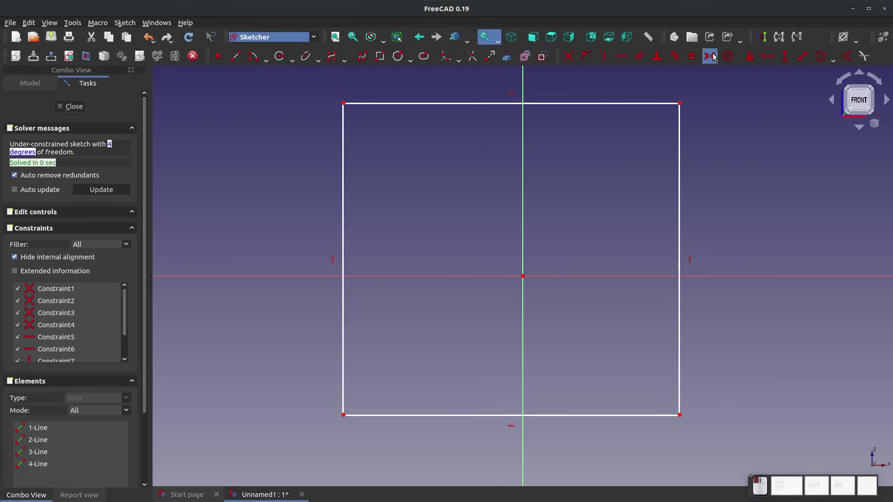
click(680, 103)
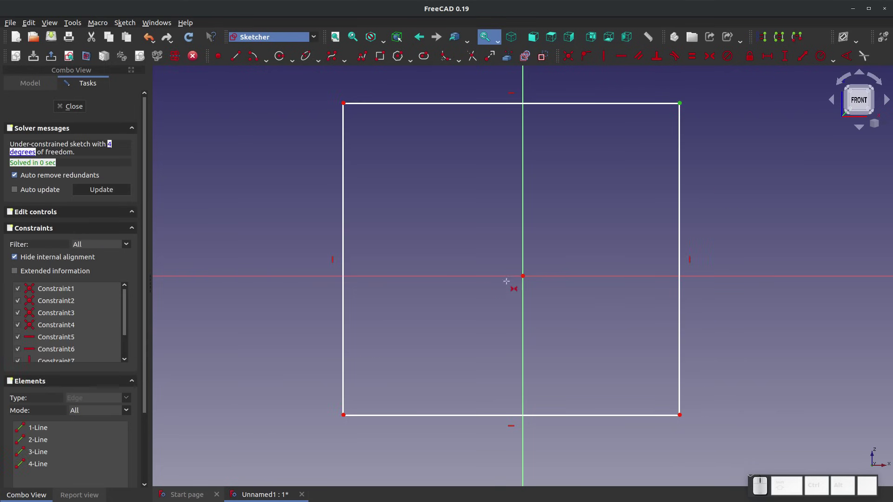
click(343, 415)
click(523, 277)
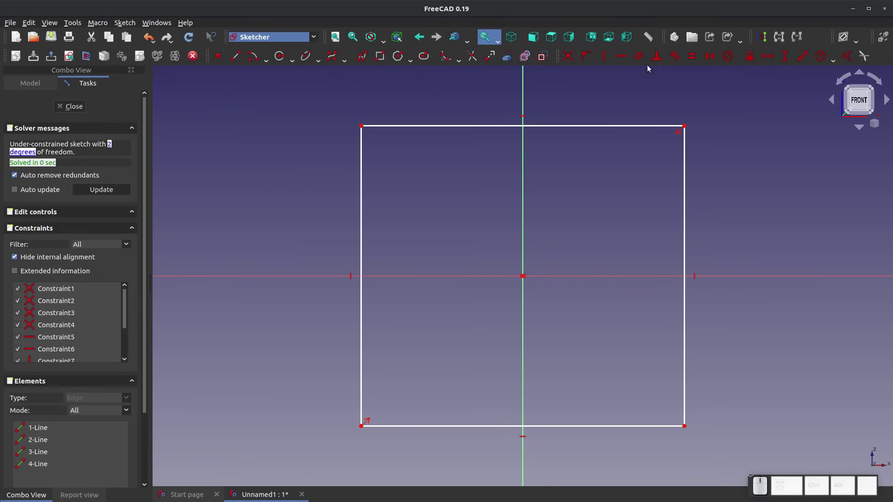
Constrain the rectangle to 100 mm wide and 50 mm high, and close the sketch
click(767, 56)
click(625, 126)
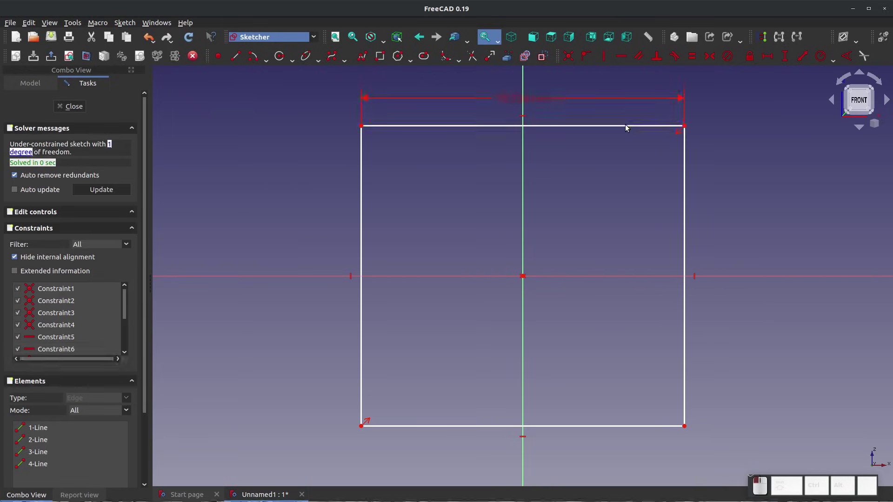
text(100)
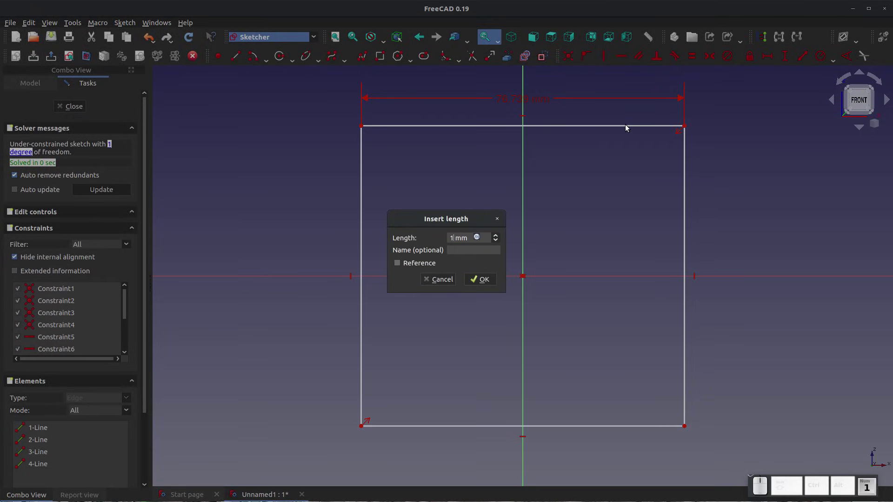
key(Return)
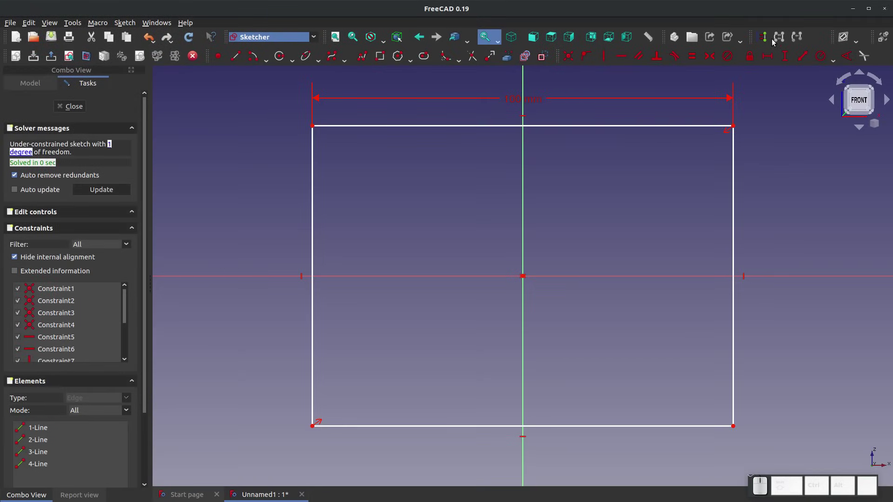
click(785, 56)
click(734, 177)
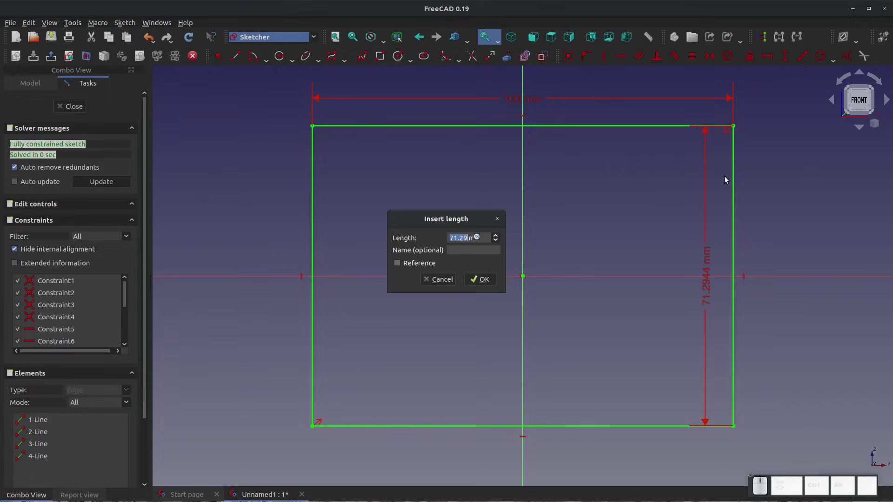
text(50)
key(Return)
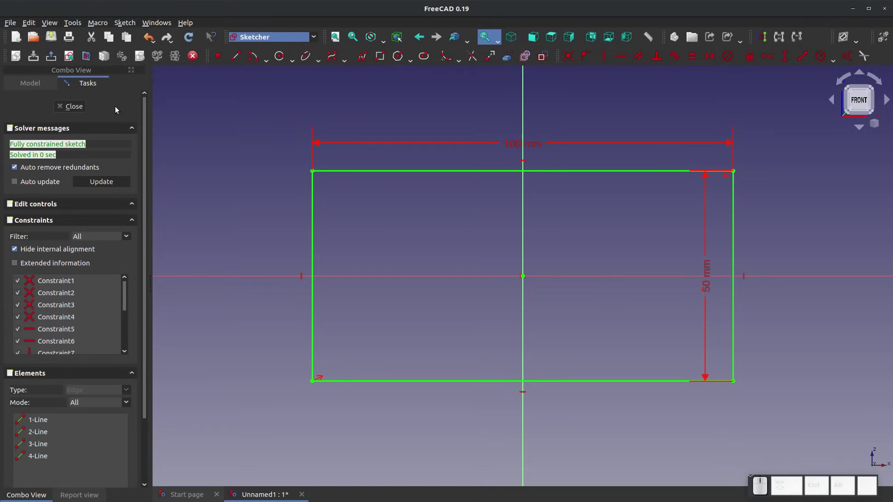
click(70, 106)
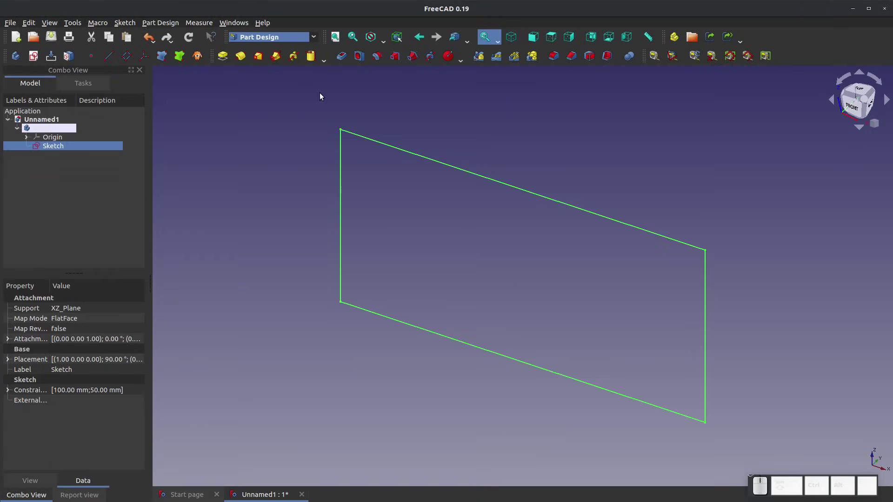
Pad the rectangle sketch with a length of 100 mm
click(223, 56)
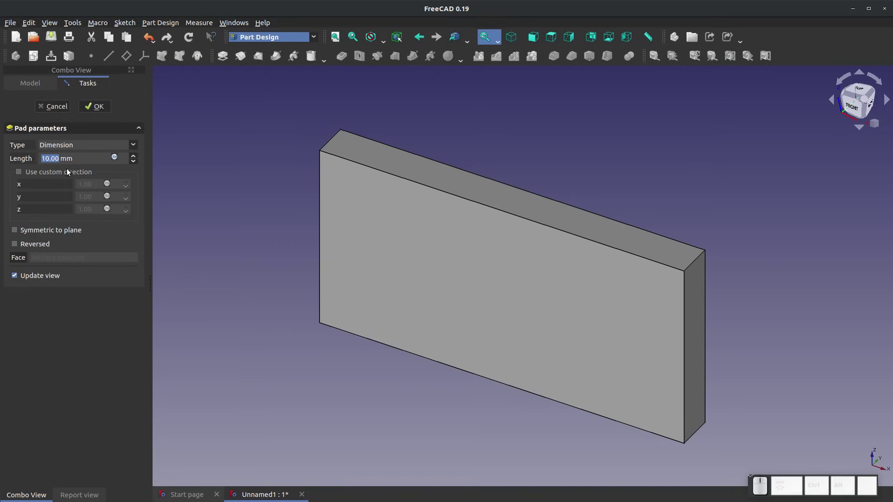
text(1)
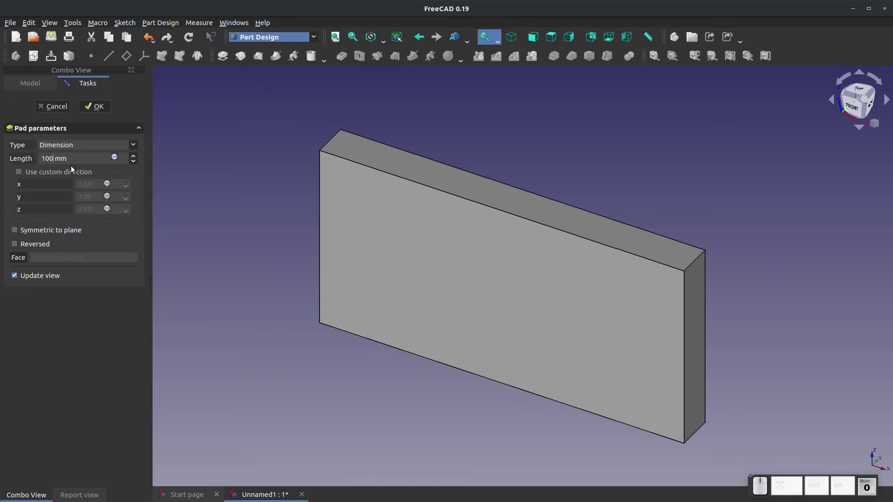
scroll(572, 299, down, 2)
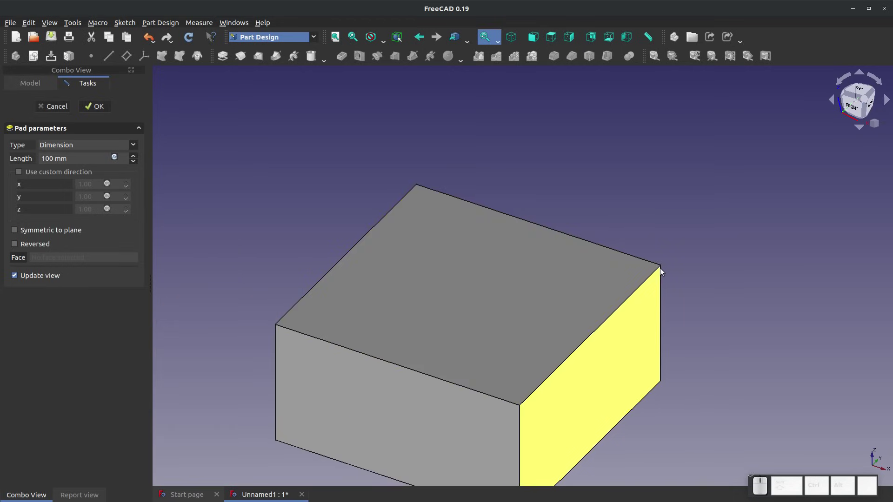
Try the pad's Reversed option on and off to compare extrusion towards either side of the sketch plane
click(15, 244)
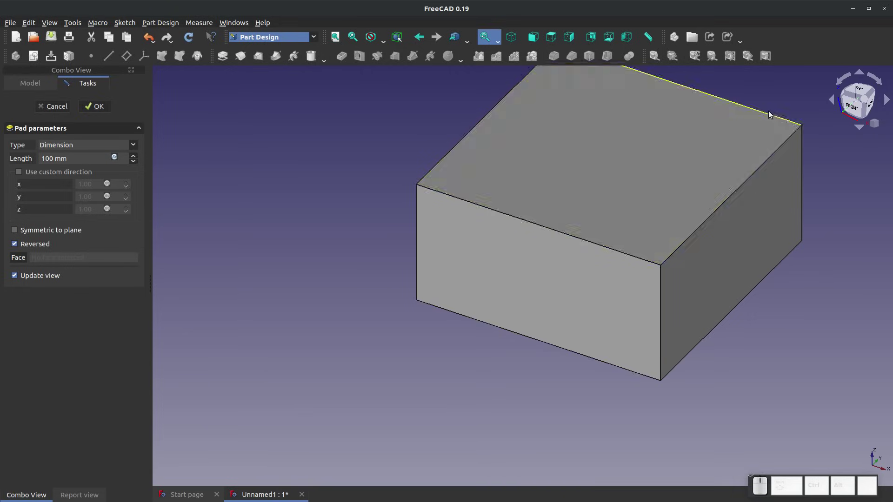
click(15, 245)
click(15, 244)
click(15, 244)
click(15, 245)
click(15, 245)
click(15, 245)
click(15, 245)
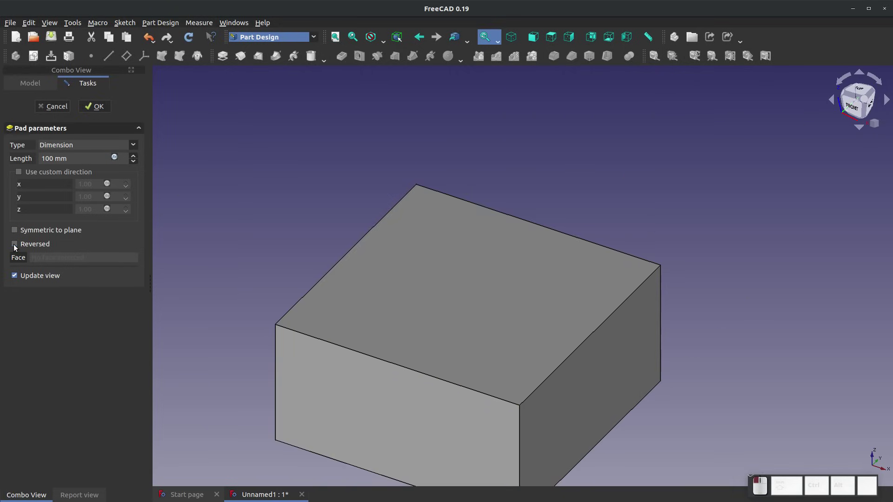
Enable Reversed and Symmetric to plane for the pad, and accept it
click(15, 245)
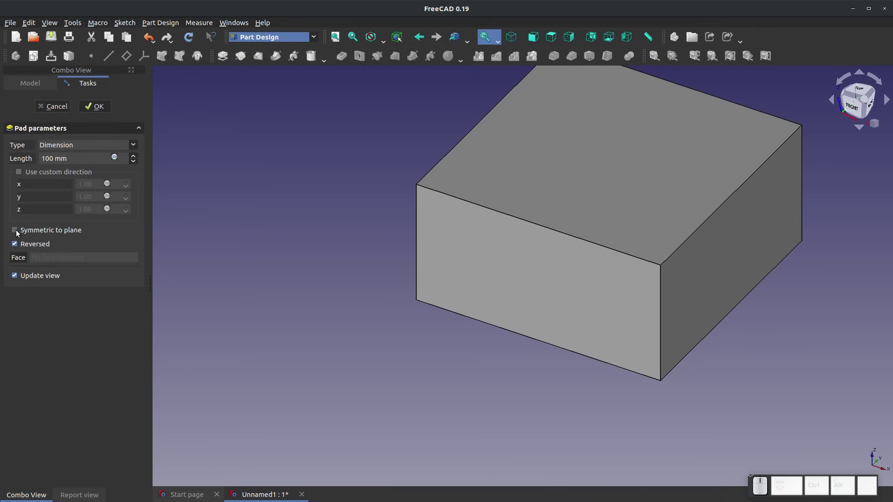
click(15, 231)
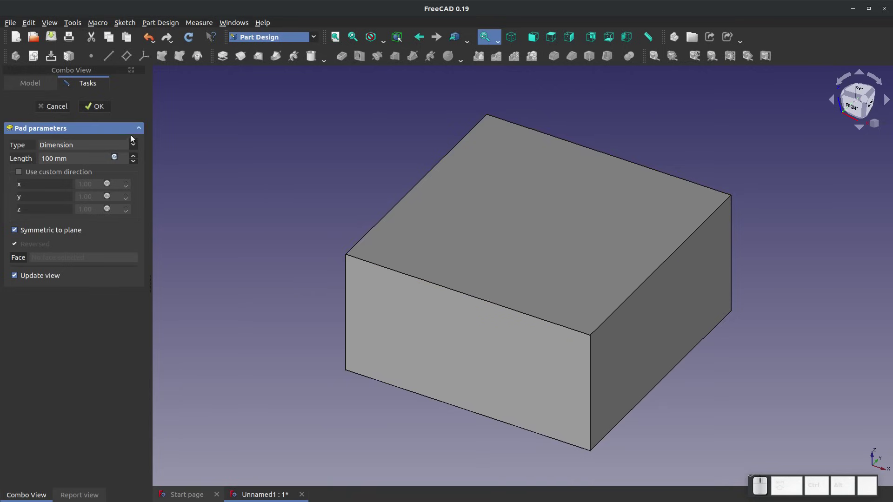
click(96, 106)
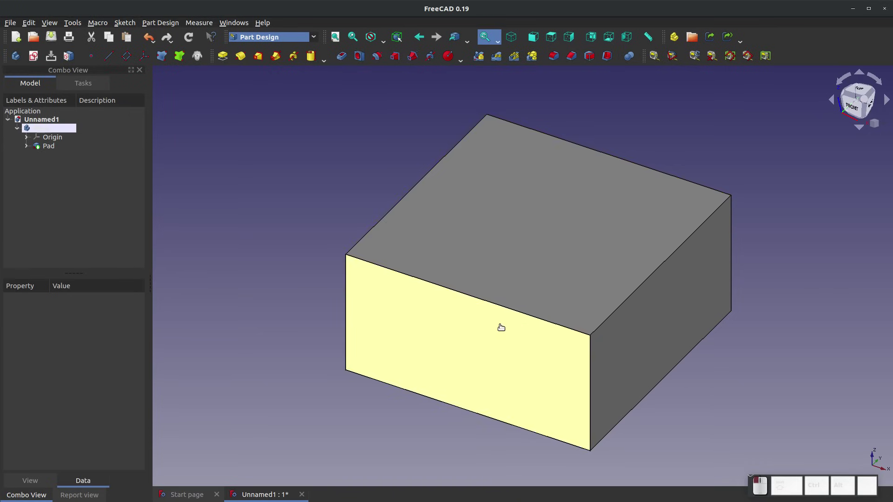
Start a sketch on the block's front face and link the face's upper-left corner and top edge as external geometry
click(535, 345)
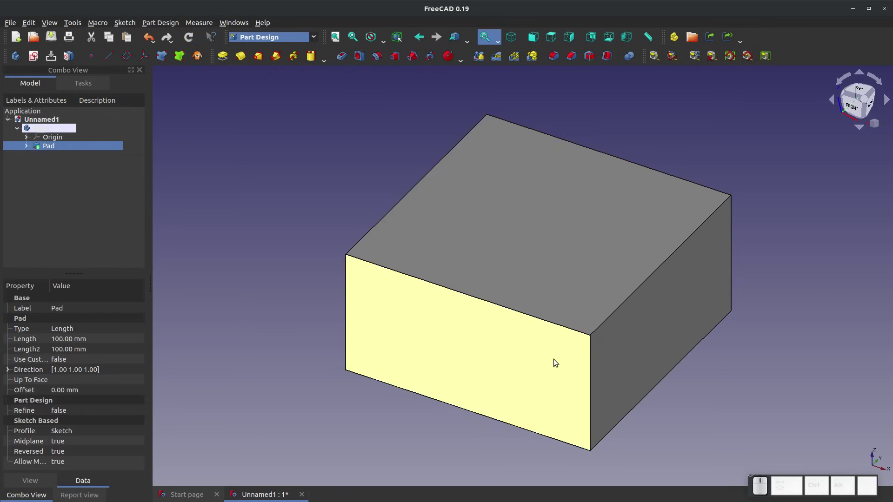
click(505, 313)
click(33, 56)
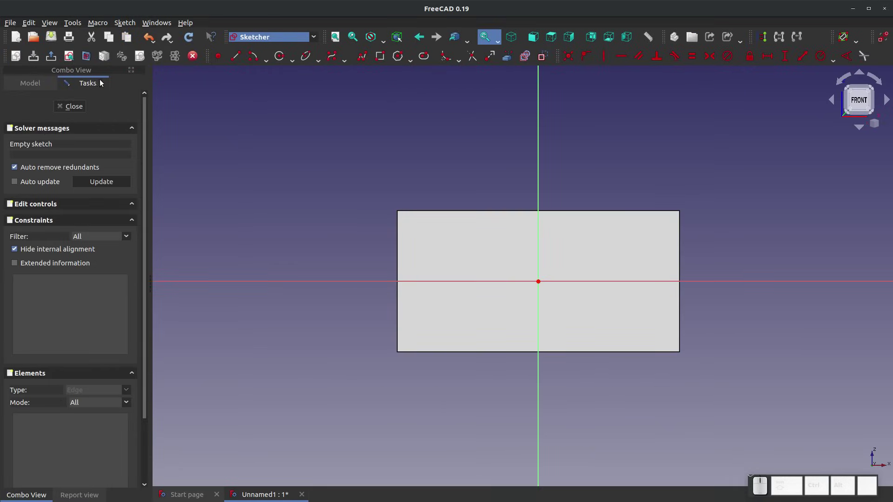
scroll(487, 168, up, 2)
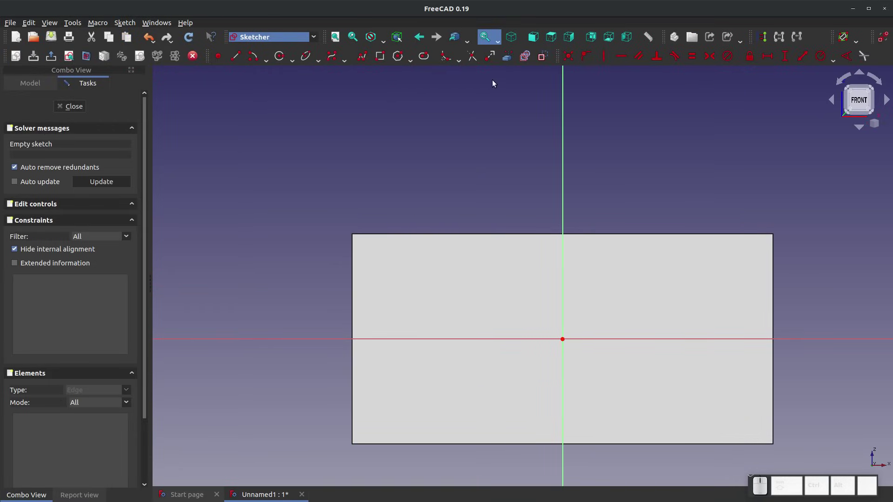
click(508, 57)
click(352, 233)
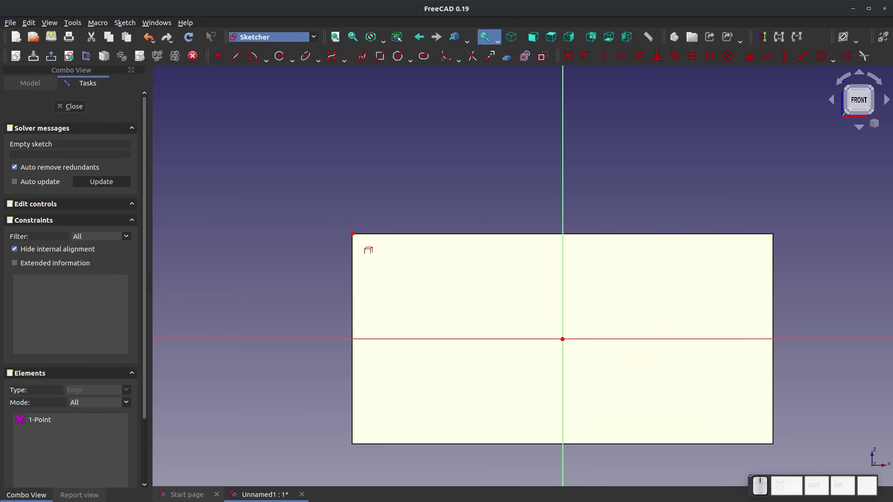
click(406, 234)
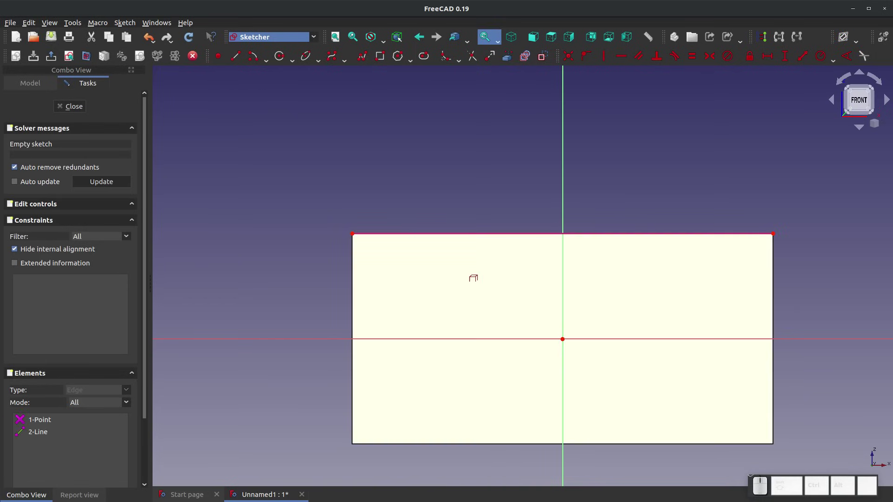
Sketch a rectangle about 28 x 14 mm above the block's top edge, starting at the front face's upper-left corner
click(380, 56)
click(352, 234)
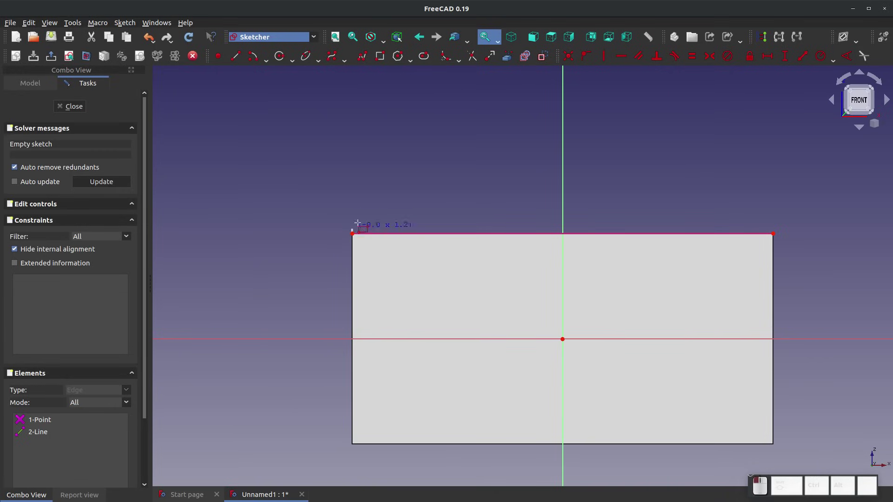
click(472, 173)
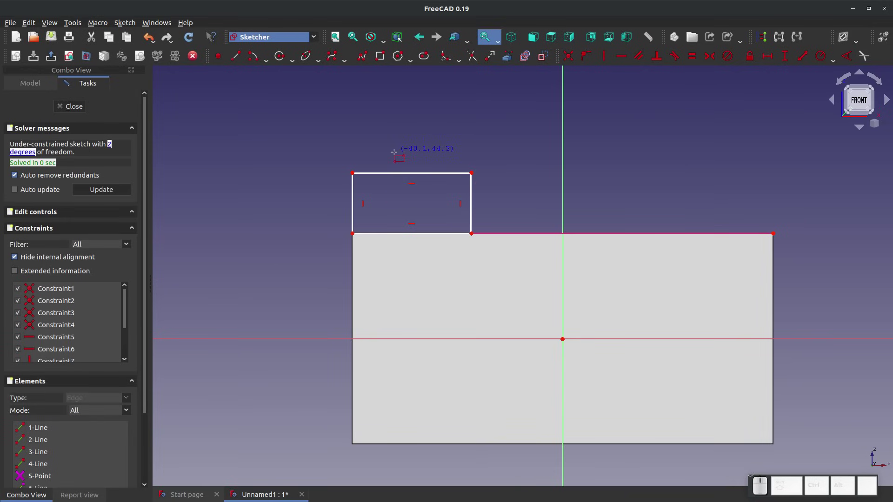
key(Escape)
Constrain the rectangle to 30 mm wide and 15 mm high, and close the sketch
click(768, 56)
click(421, 173)
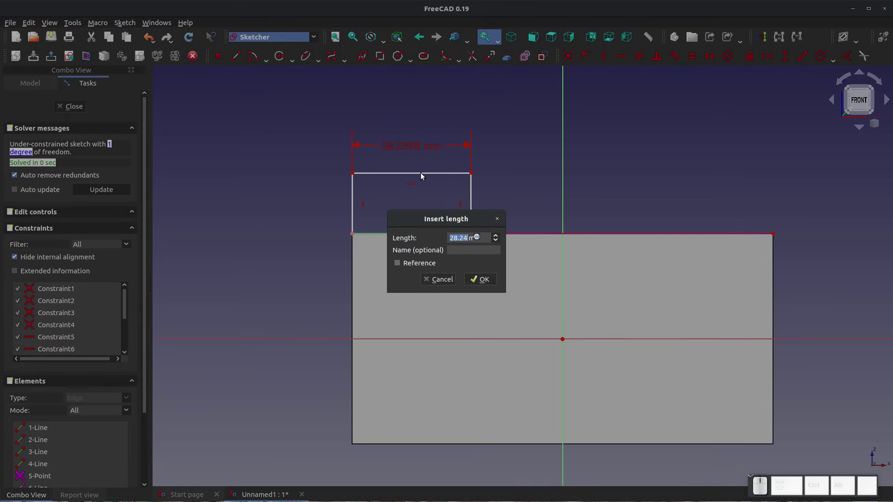
text(30)
key(Return)
click(785, 56)
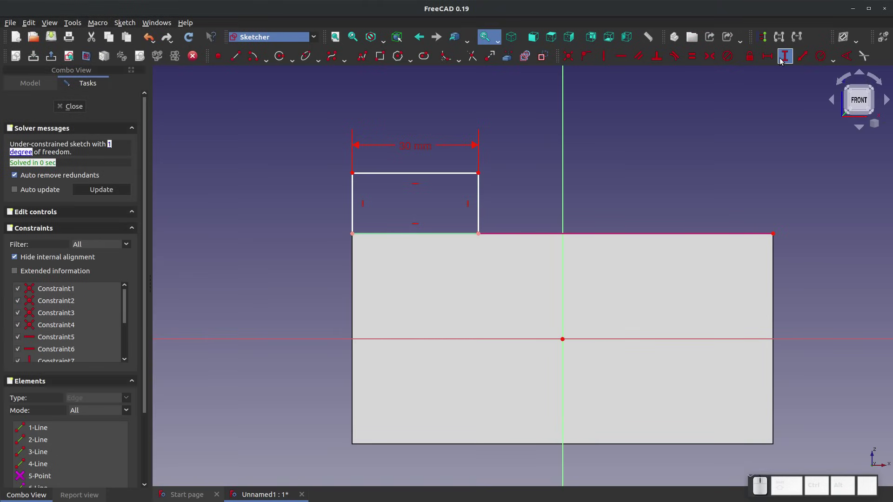
click(479, 199)
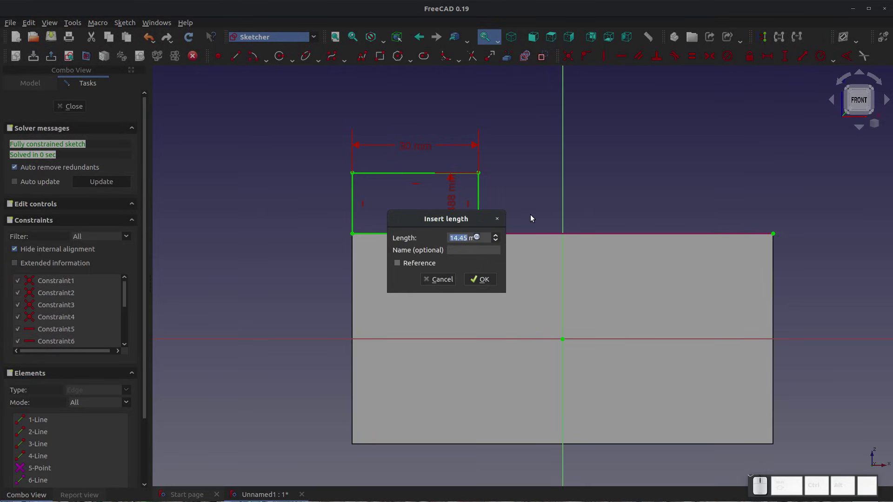
text(15)
key(Return)
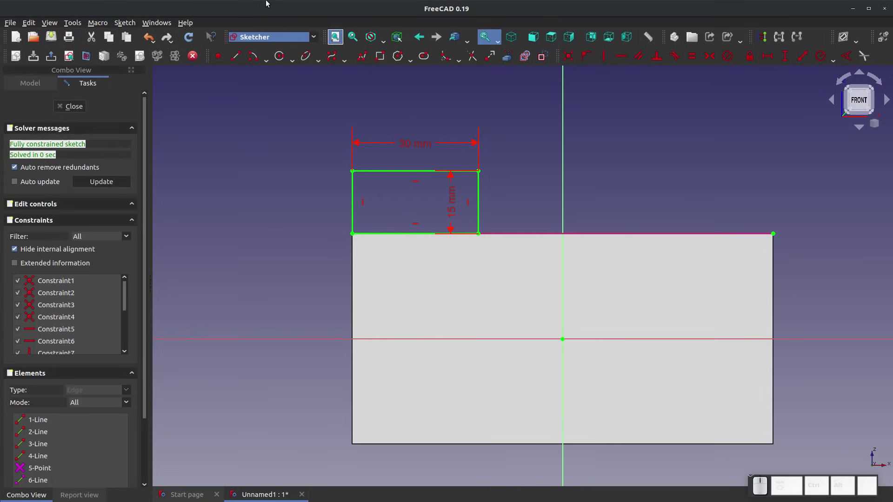
click(73, 107)
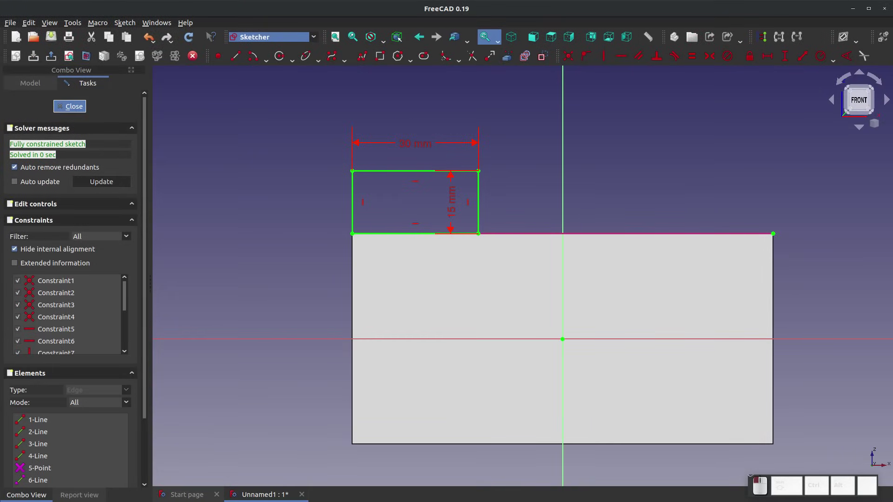
Start a 10 mm pad of the small rectangle and compare its Symmetric to plane and Reversed options
click(219, 56)
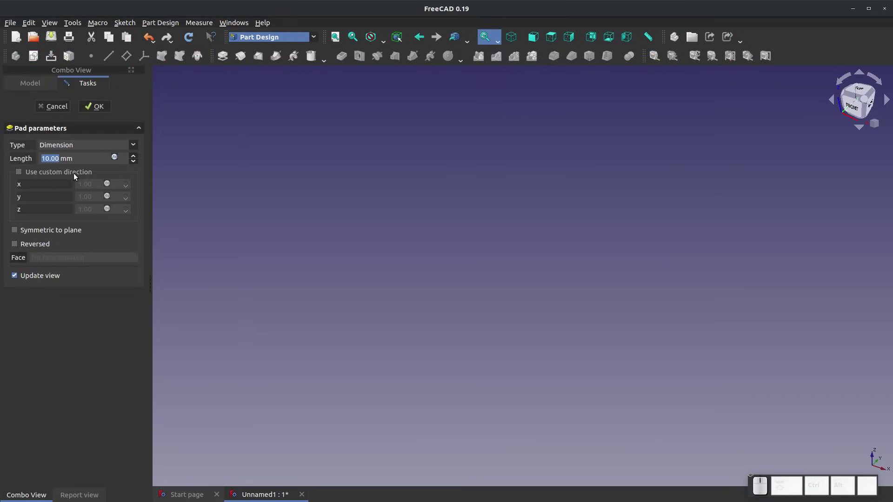
click(14, 230)
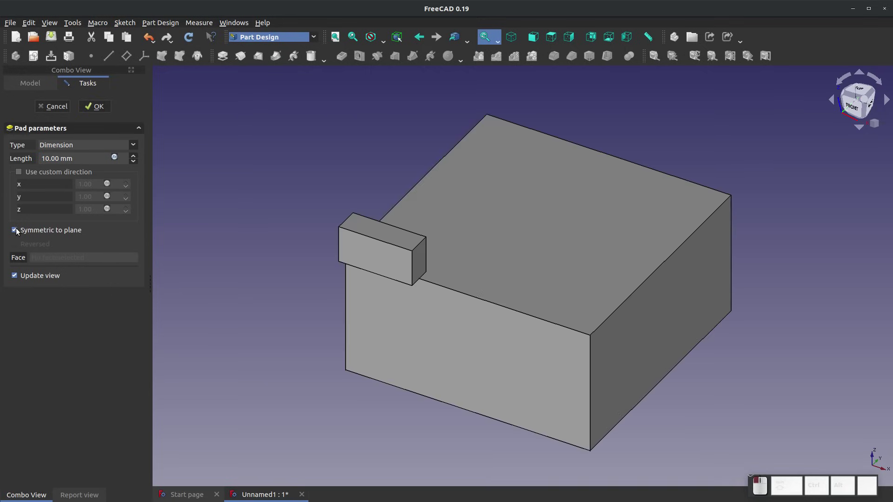
click(16, 229)
click(15, 244)
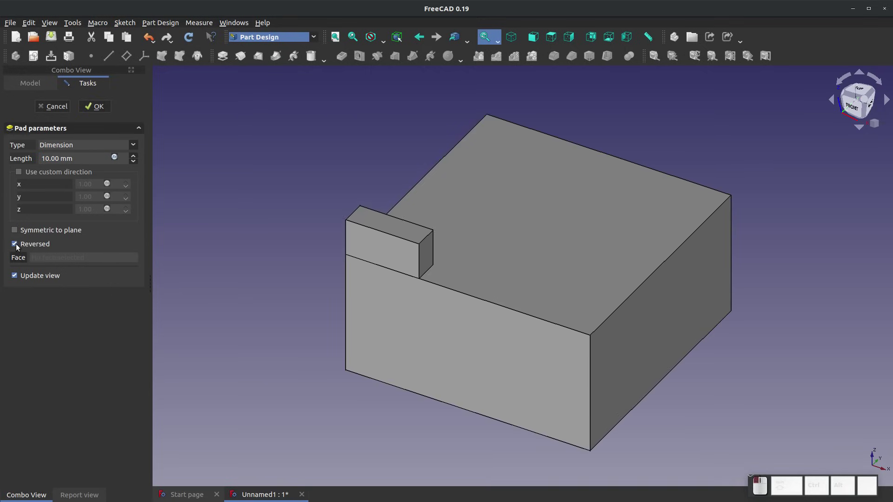
click(15, 244)
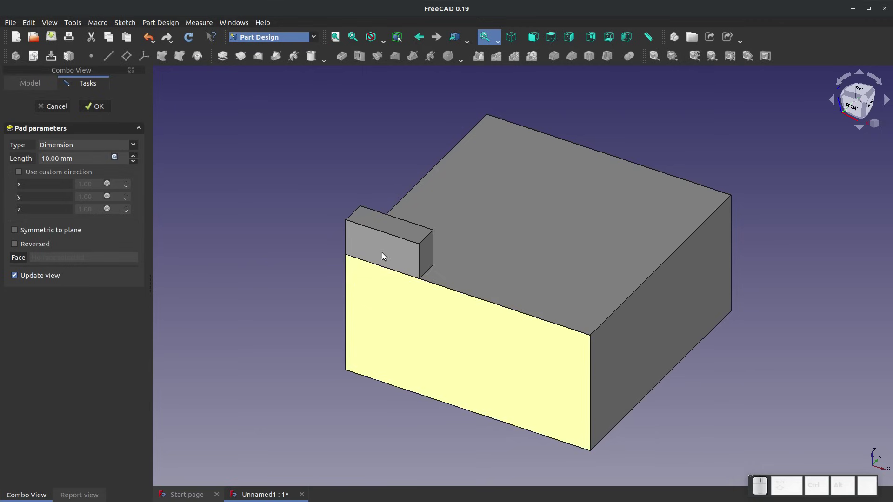
Try to accept the 10 mm pad without Symmetric or Reversed, examine where it touches the block, and cancel it
click(97, 107)
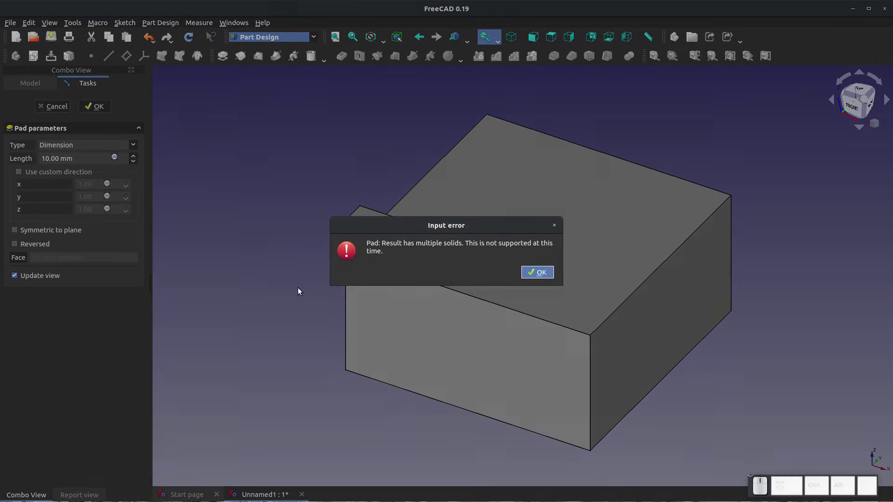
click(531, 276)
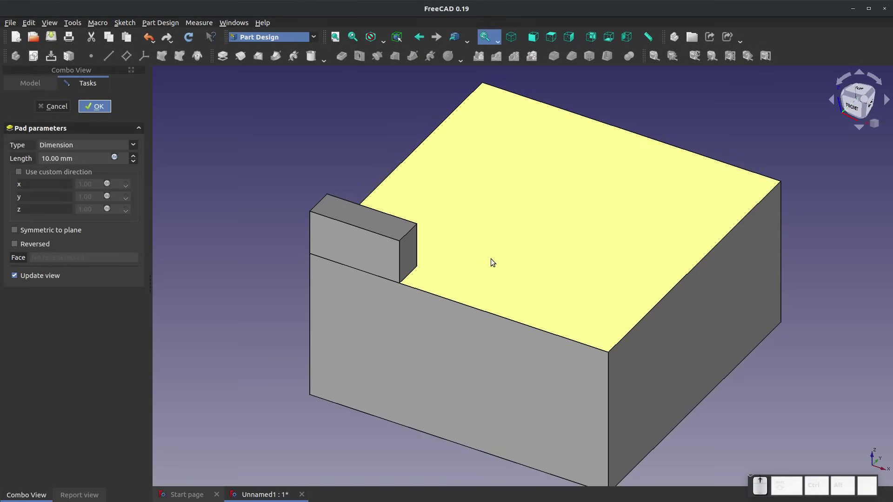
scroll(397, 261, up, 8)
middle_drag(333, 308, 305, 247)
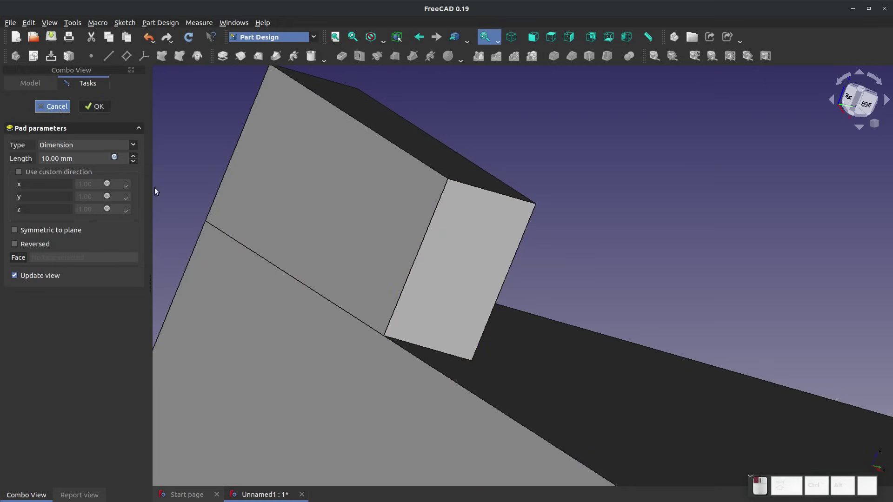
click(55, 106)
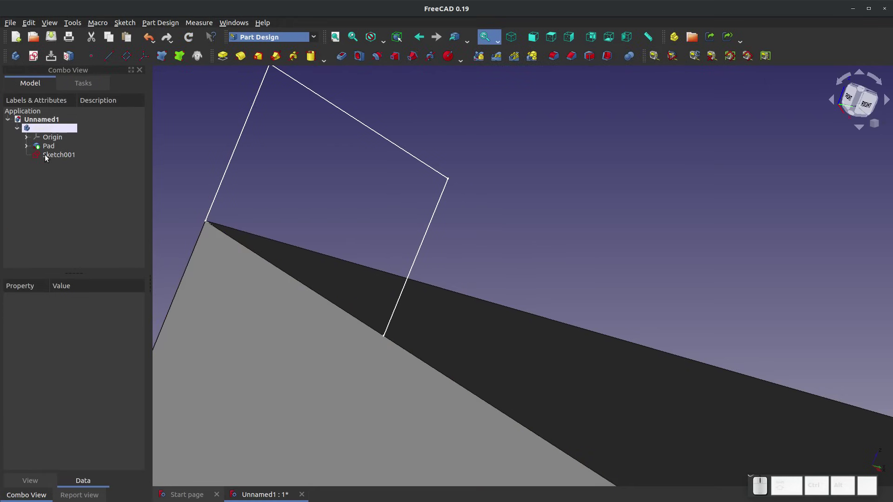
Reopen the small rectangle's sketch and convert its bottom line to construction geometry
right_click(44, 154)
click(53, 157)
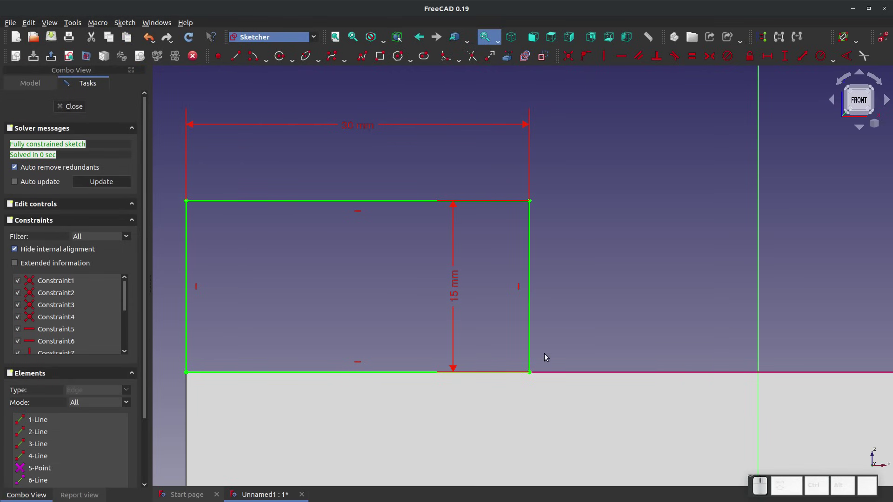
click(289, 372)
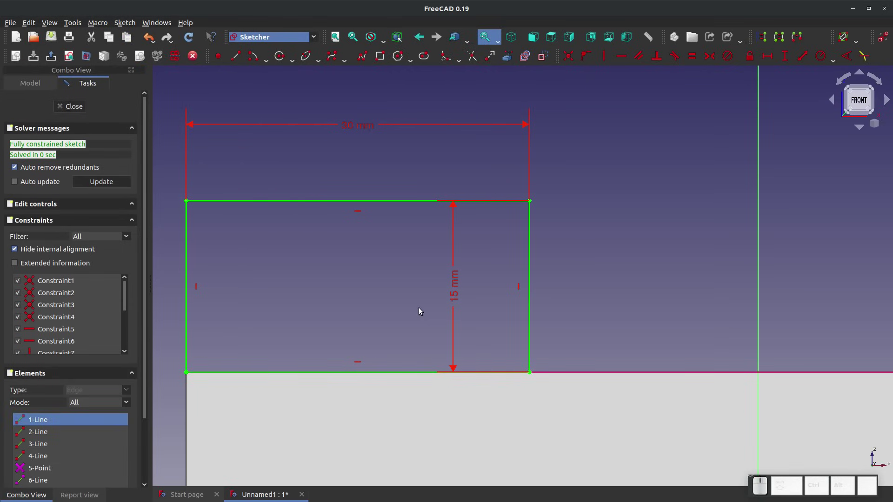
click(228, 342)
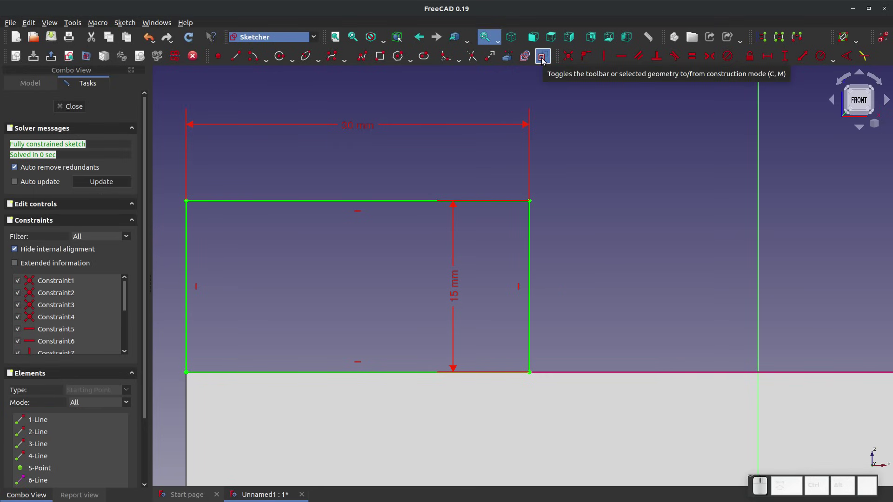
click(358, 372)
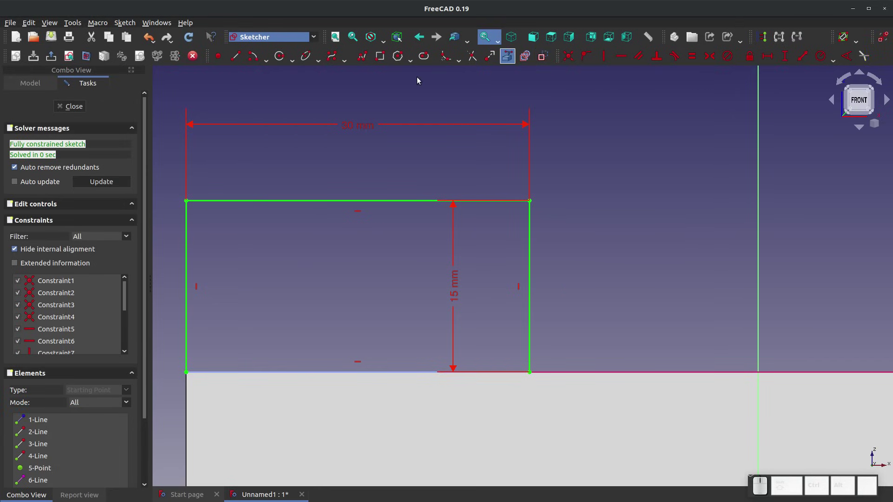
Draw lines connecting the rectangle's two lower corners through a strip about 1.7 mm deep below the block's top edge
click(236, 56)
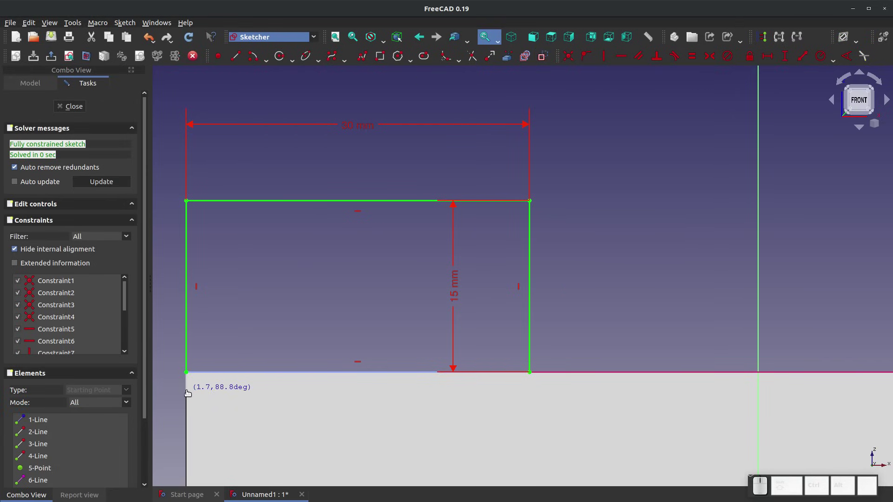
click(186, 391)
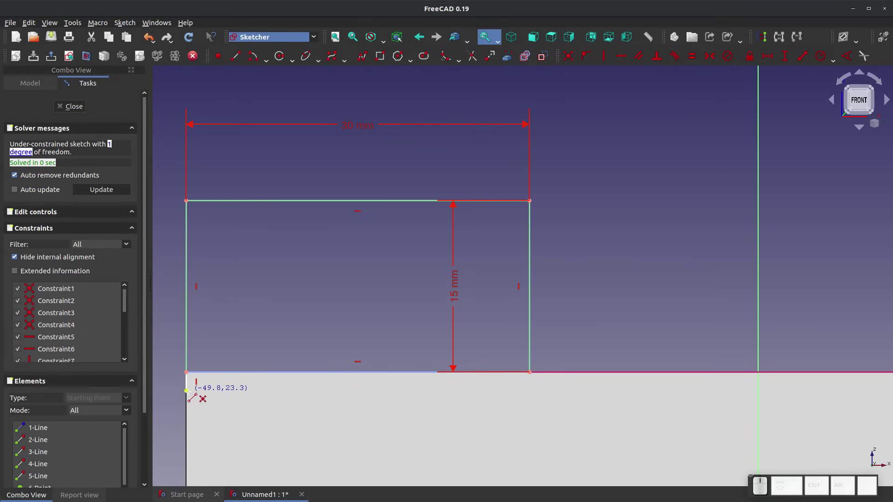
click(536, 390)
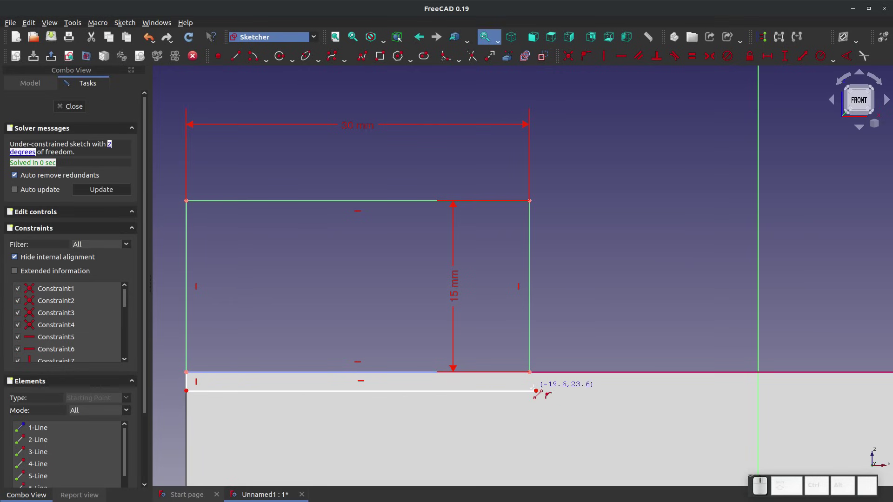
click(535, 390)
click(529, 373)
Separate the lower horizontal line's loose end from the short right-hand line, and add a coincident constraint between their endpoints
scroll(533, 379, down, 4)
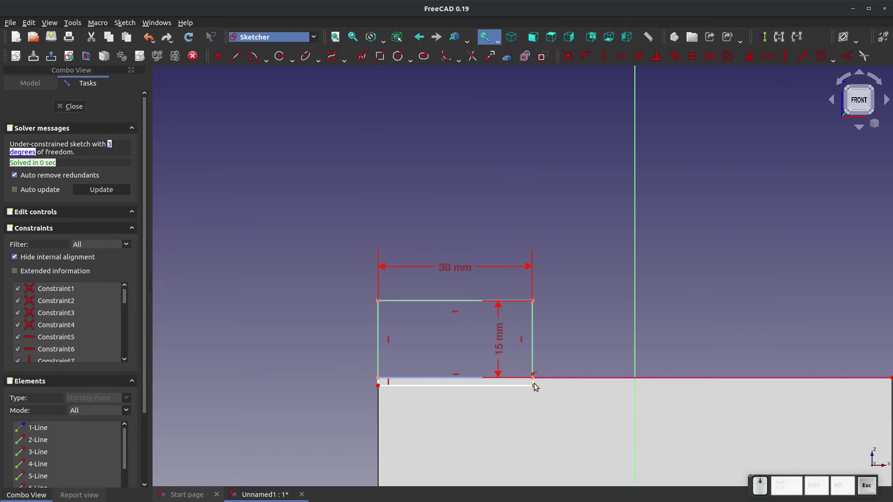
scroll(535, 383, up, 8)
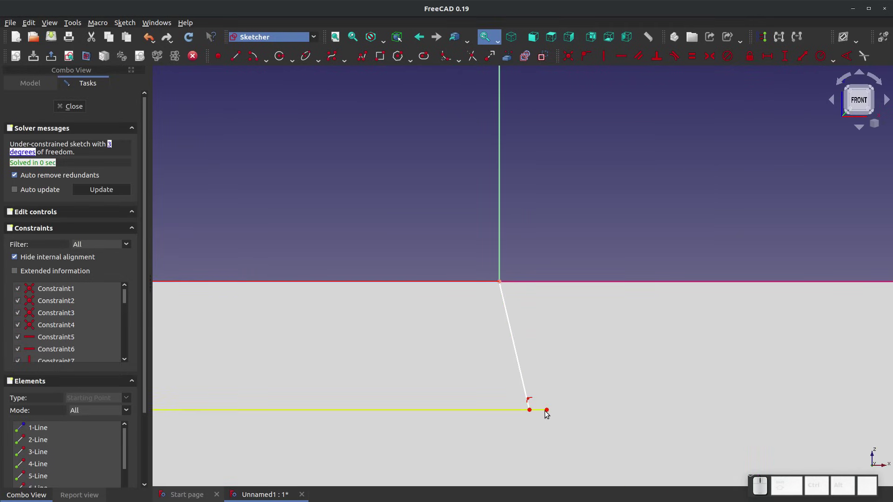
drag(547, 410, 475, 414)
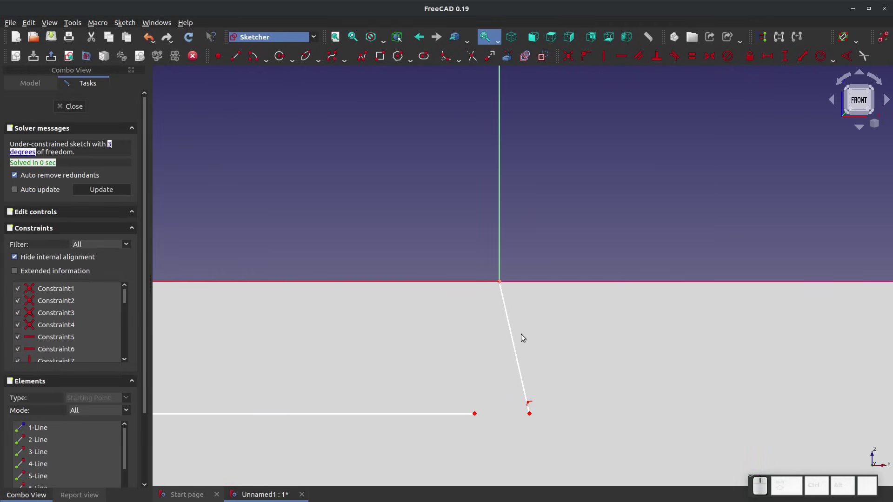
click(568, 56)
click(474, 413)
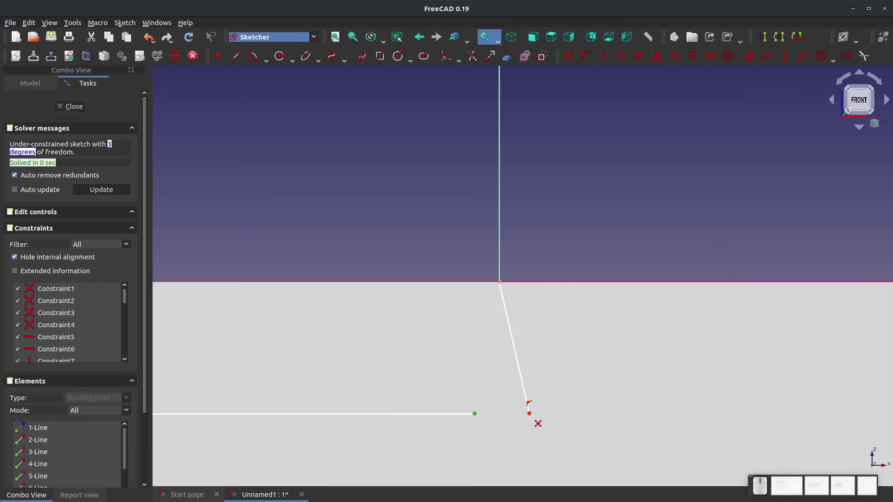
click(530, 414)
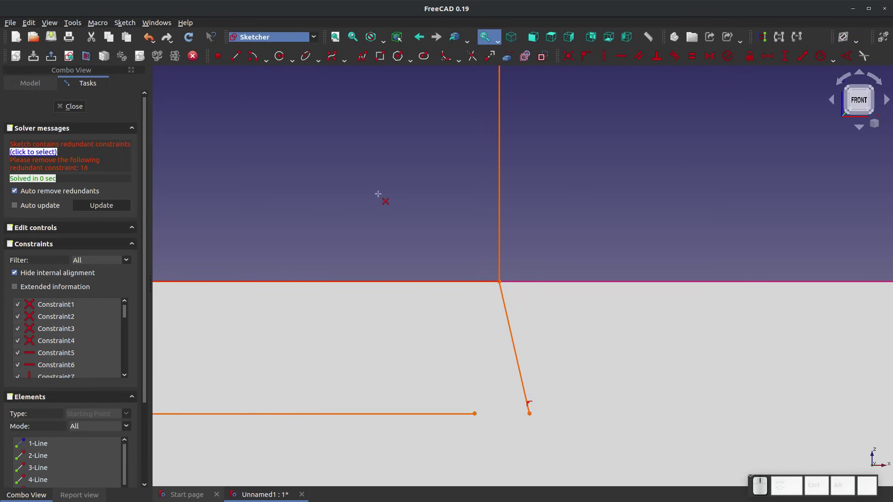
scroll(449, 248, down, 3)
scroll(552, 313, down, 5)
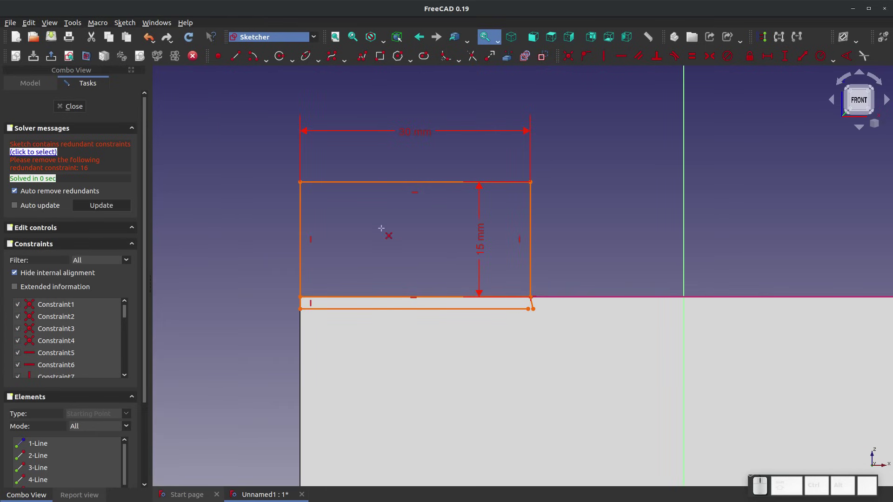
scroll(508, 260, down, 1)
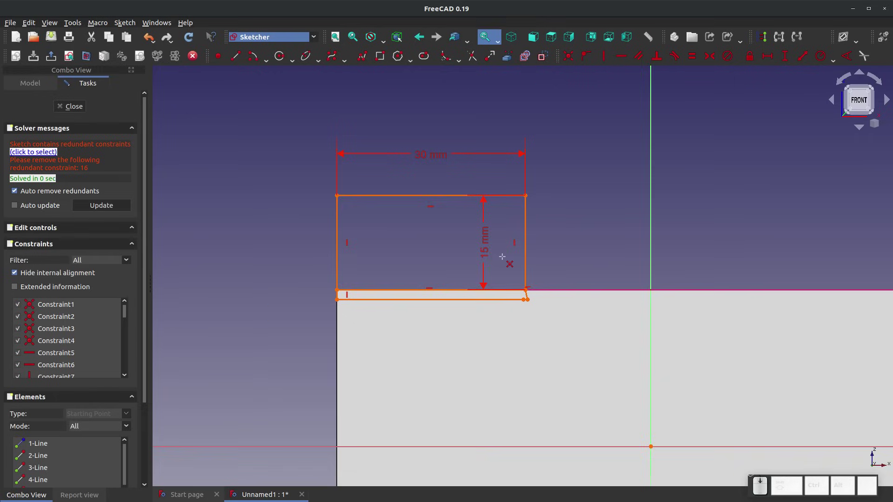
scroll(508, 260, up, 3)
scroll(542, 346, up, 5)
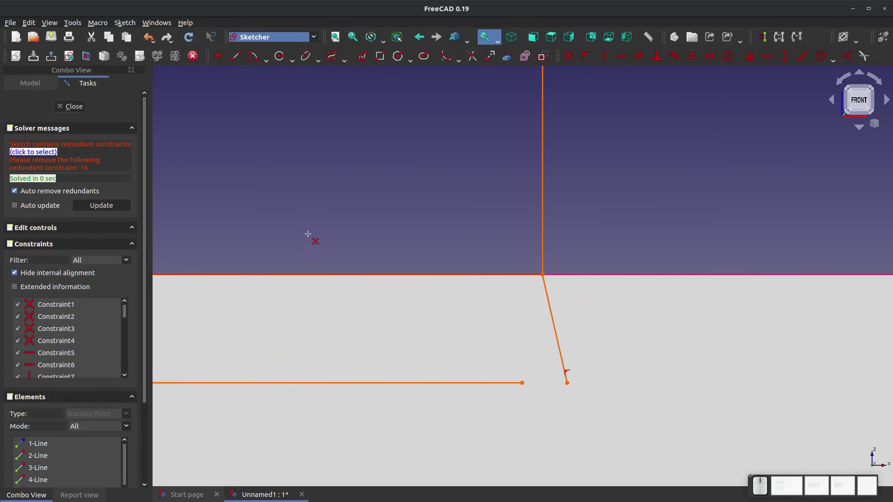
key(Escape)
Delete the redundant perpendicular constraint, Constraint16, at the strip's lower-right corner
scroll(621, 331, down, 5)
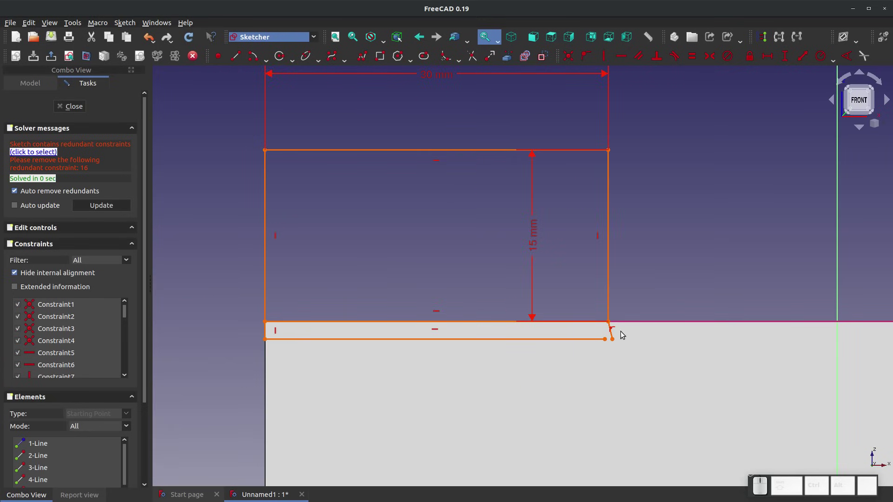
scroll(623, 335, up, 1)
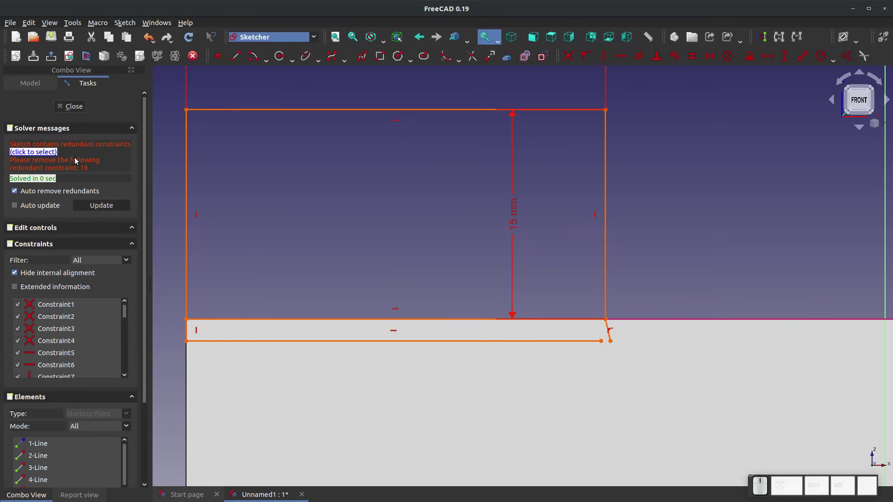
scroll(80, 348, down, 5)
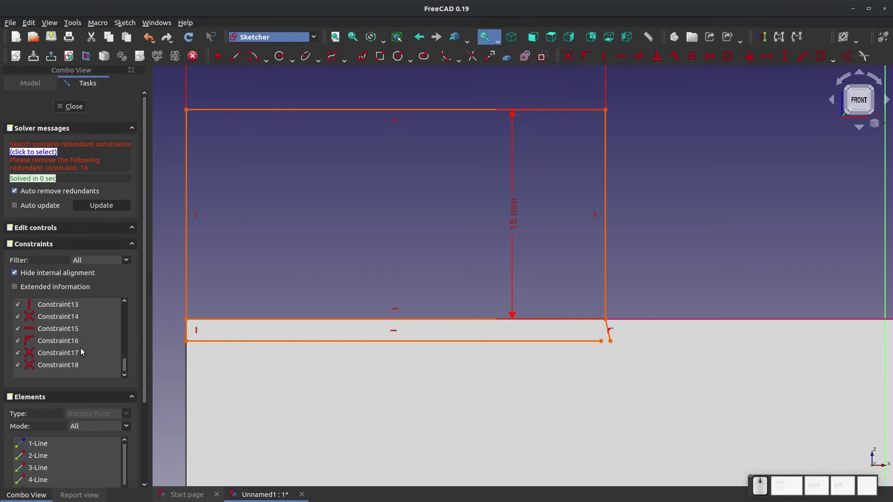
click(62, 312)
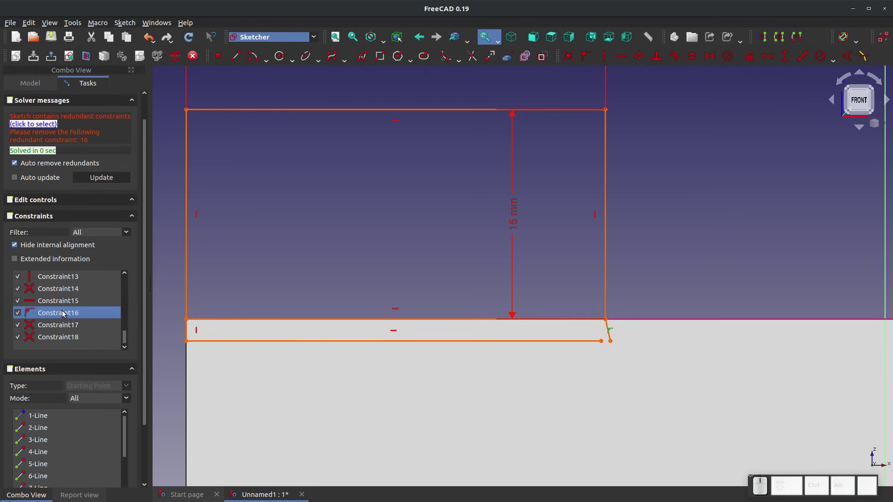
key(Delete)
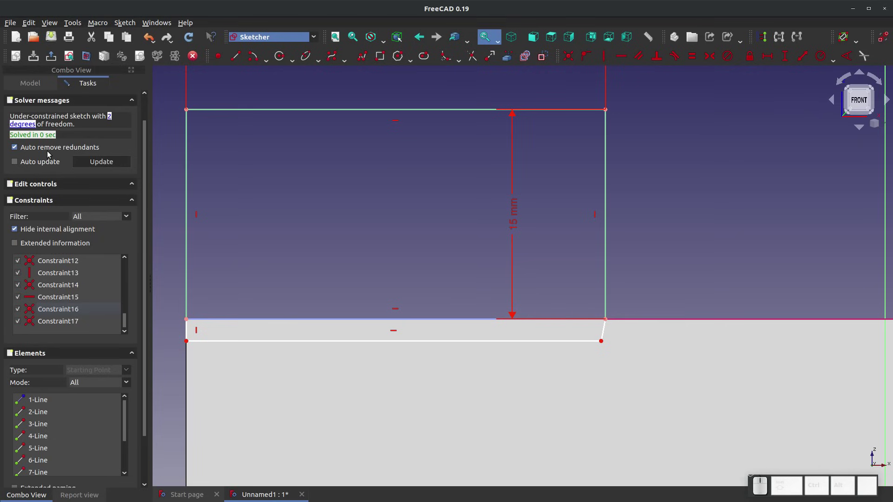
Constrain the strip's short slanted right-hand line to vertical
scroll(49, 155, up, 1)
scroll(642, 320, up, 4)
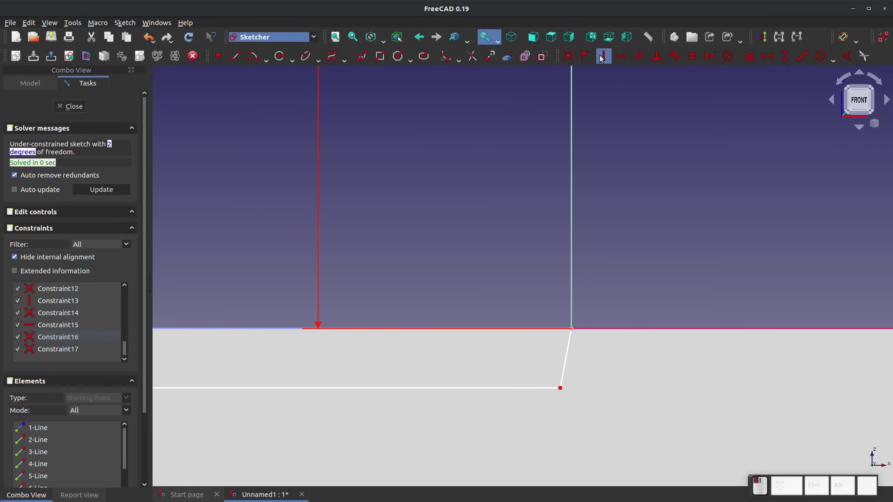
click(566, 350)
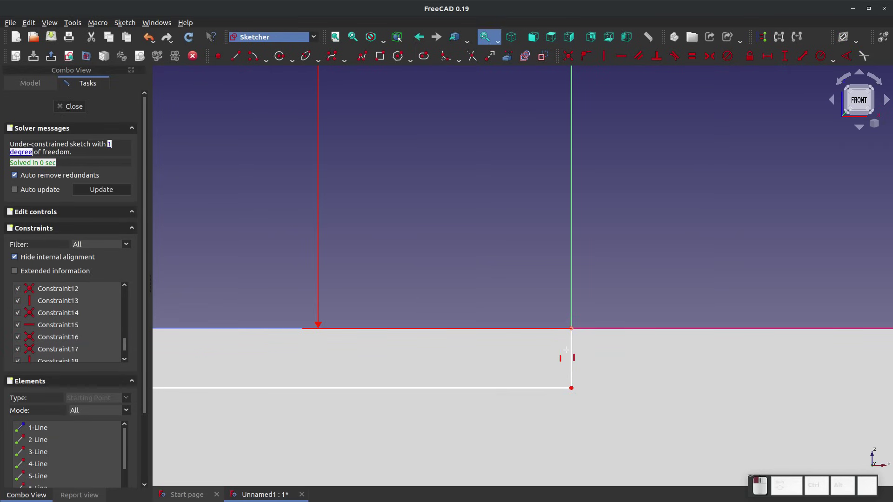
scroll(469, 230, down, 3)
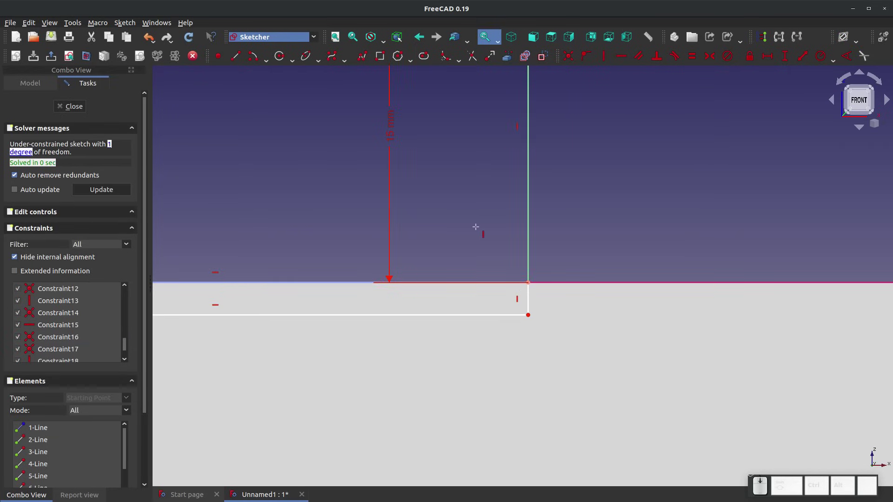
Add a 1 mm vertical dimension to the strip below the block's top edge and close the sketch
scroll(257, 214, up, 1)
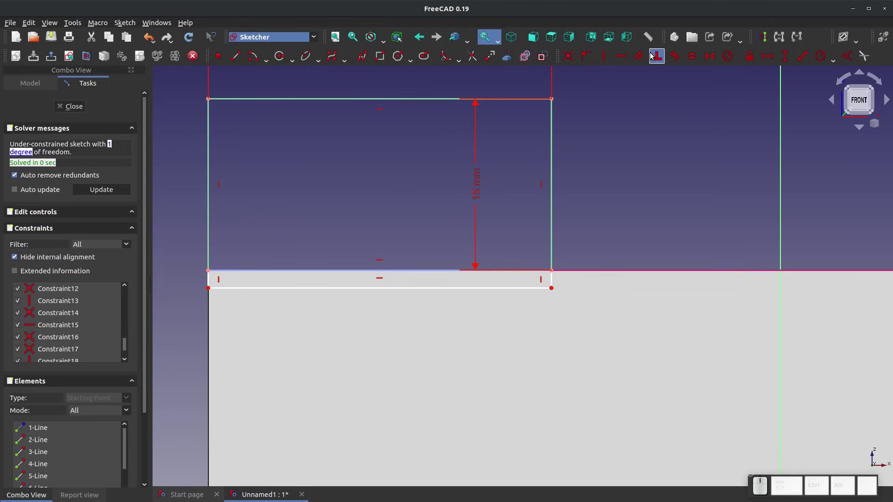
click(785, 56)
click(551, 278)
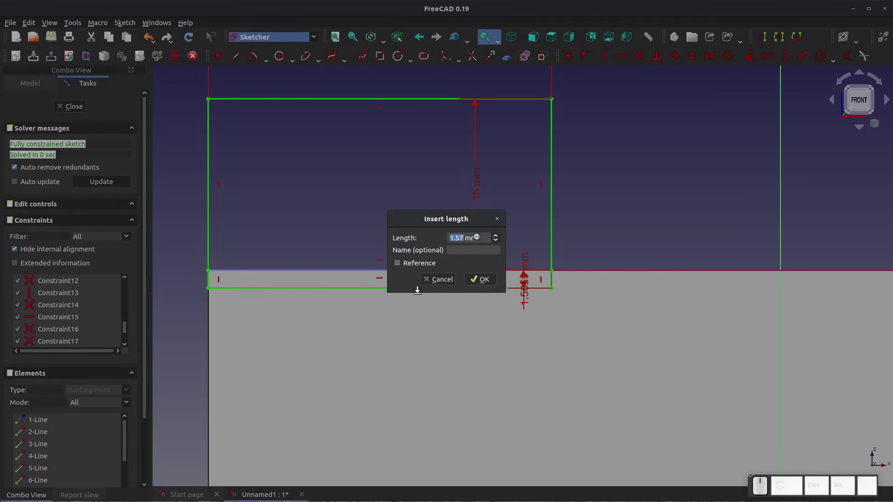
text(1)
key(Return)
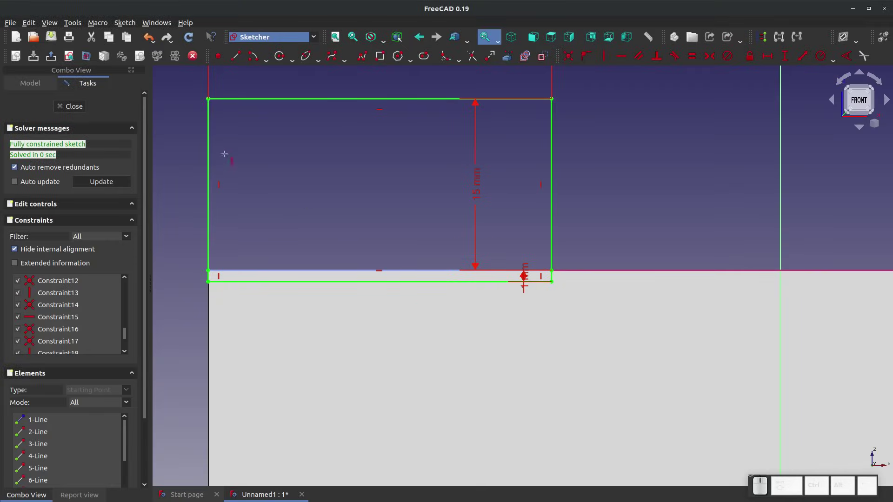
click(57, 107)
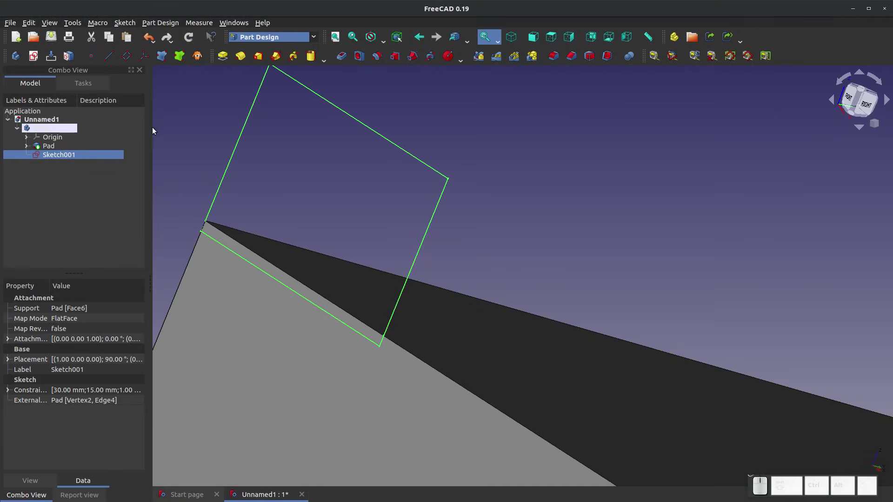
Pad the overlapping sketch 10 mm in the reversed direction, back over the block
click(223, 56)
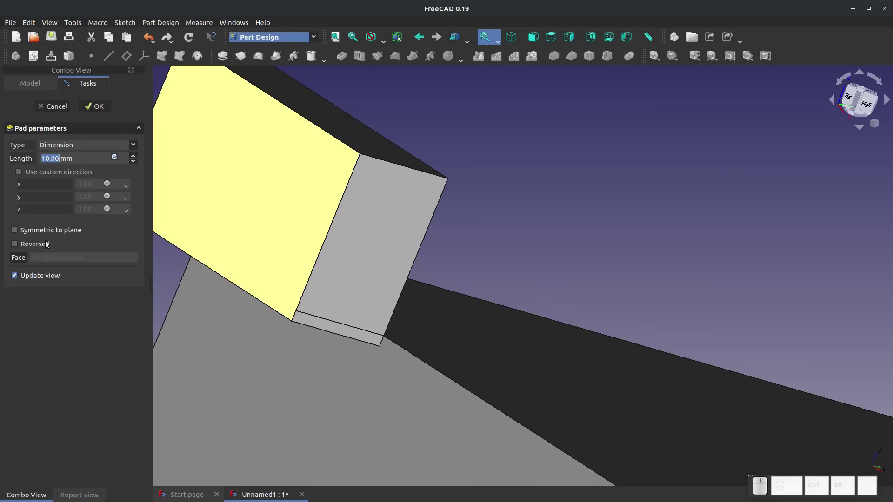
click(15, 245)
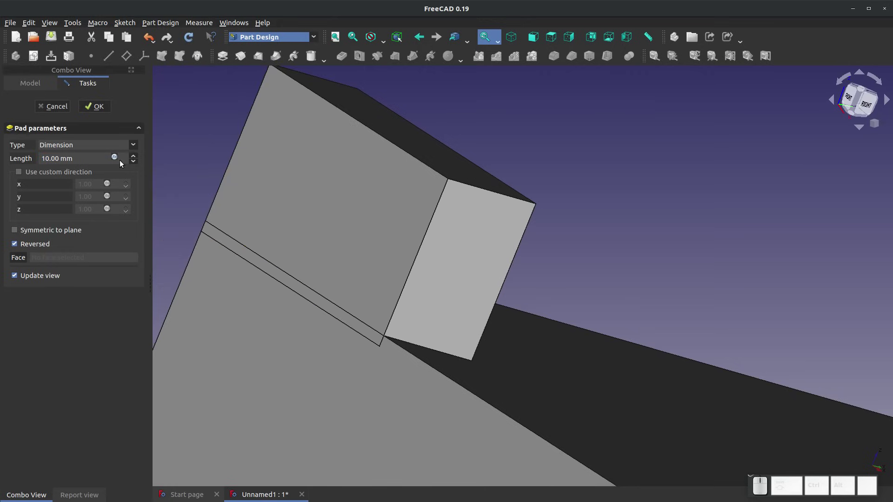
click(102, 108)
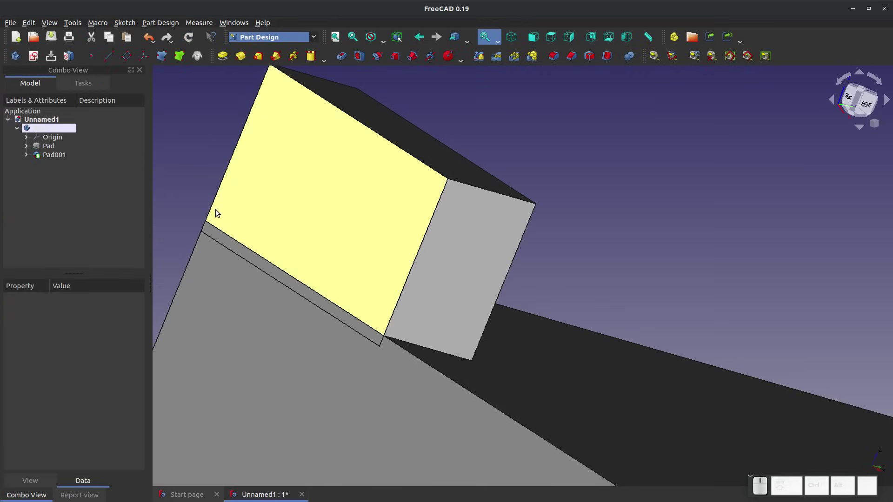
Examine the small padded block and its thin overlap strip on the front face from several angles
scroll(222, 184, down, 2)
middle_drag(212, 169, 215, 265)
scroll(355, 224, up, 5)
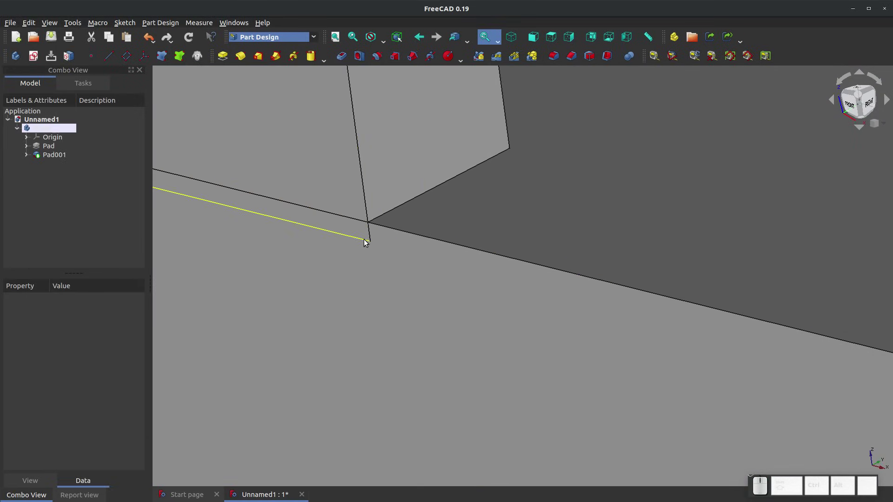
click(340, 229)
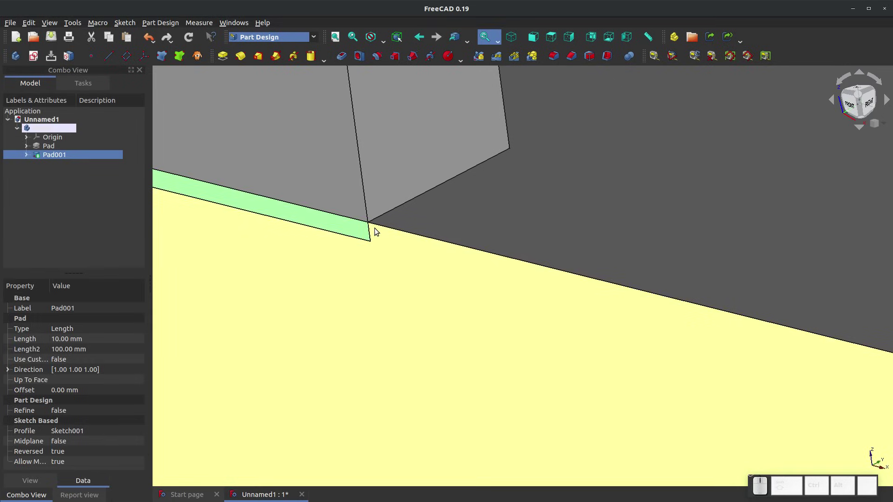
scroll(368, 230, down, 3)
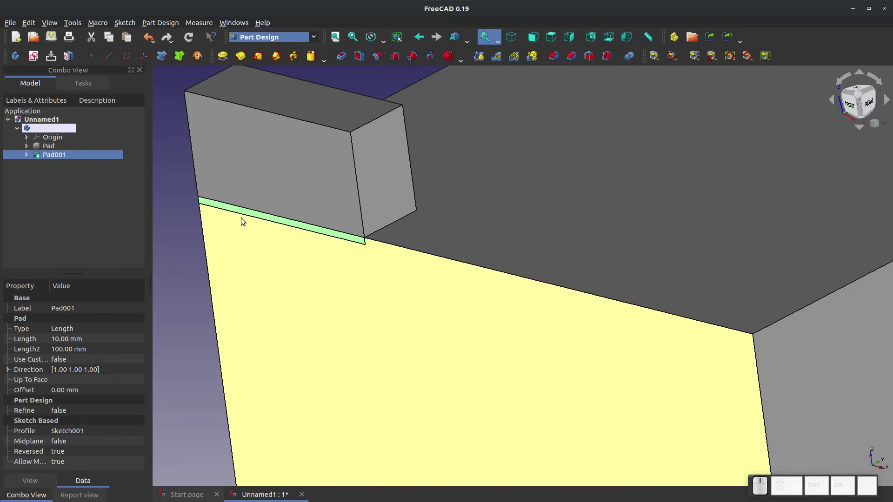
click(187, 227)
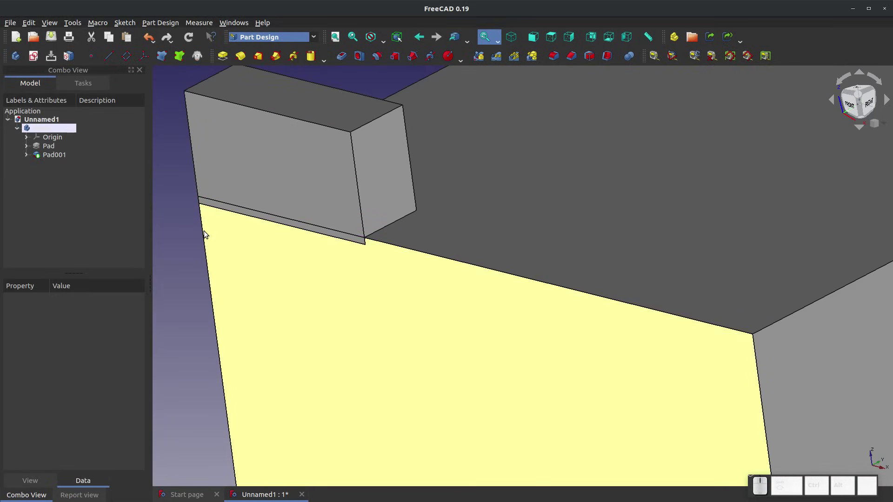
scroll(238, 266, down, 3)
scroll(323, 187, up, 5)
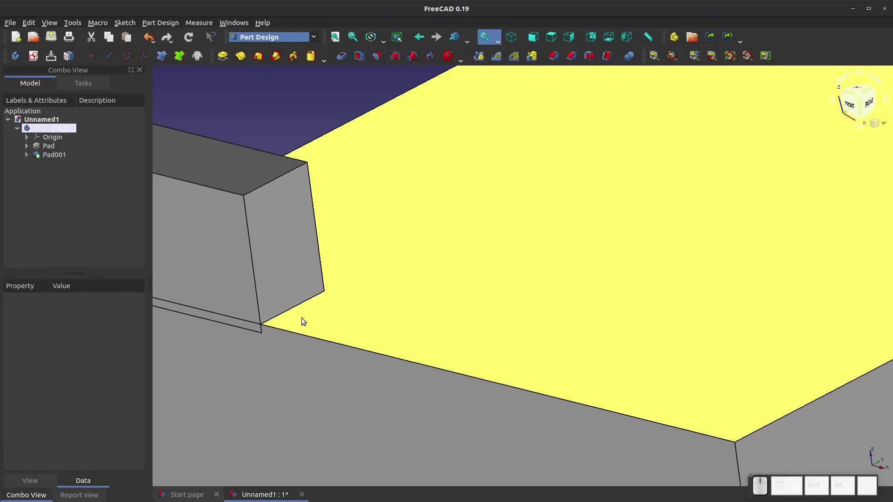
middle_drag(330, 319, 99, 315)
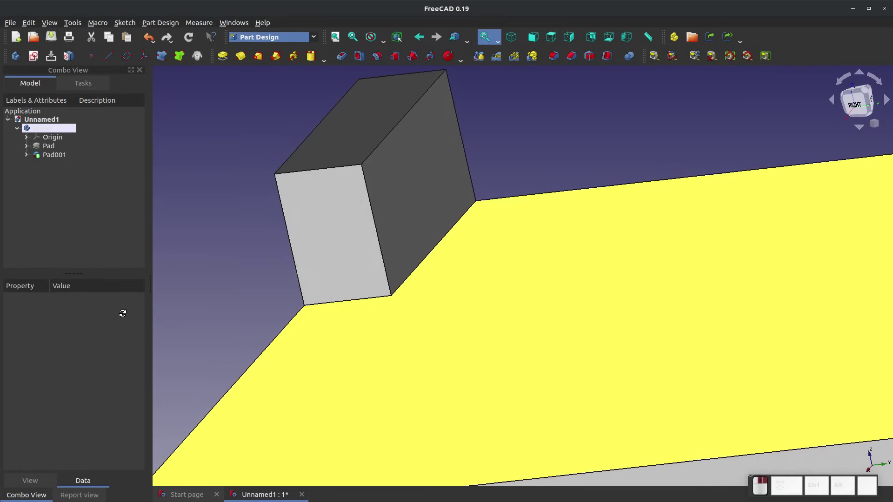
scroll(364, 172, down, 3)
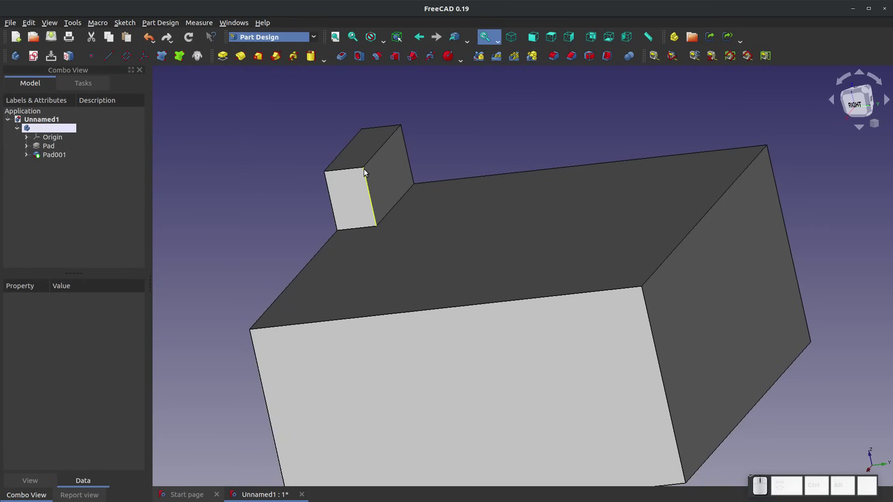
Start a sketch on the large block's rear face and draw a small rectangle crossing its top edge near the corner
middle_drag(709, 239, 566, 194)
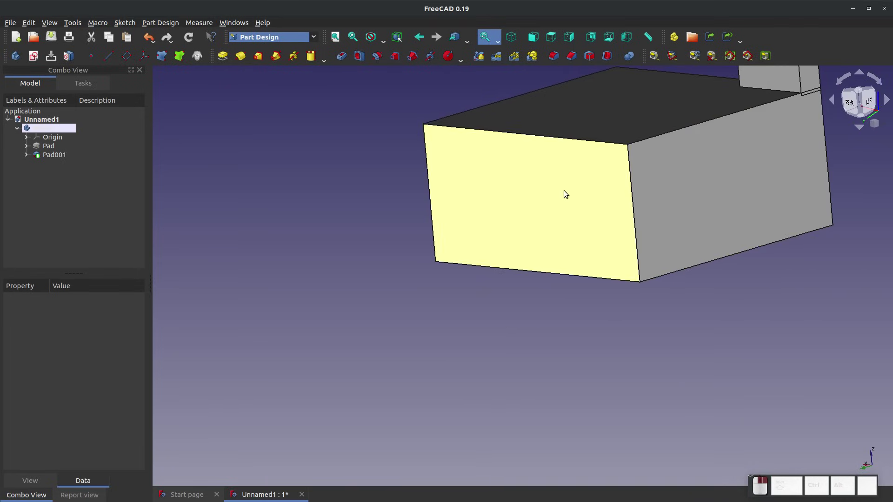
click(566, 194)
click(31, 56)
scroll(511, 334, down, 2)
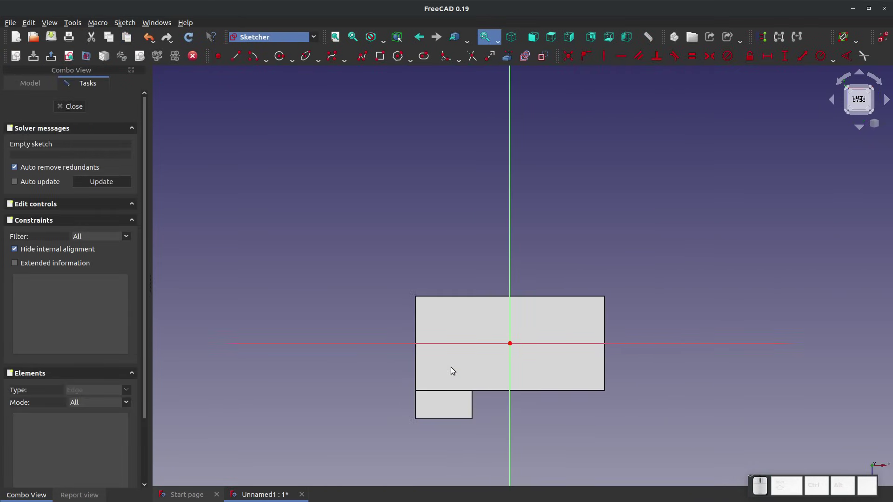
scroll(437, 414, up, 5)
click(379, 56)
click(375, 317)
click(402, 358)
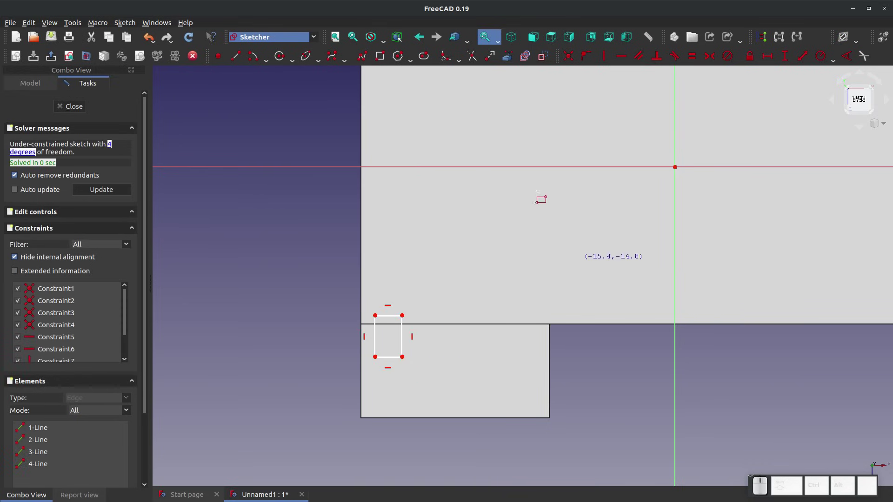
key(Escape)
Reference the block's top edge as external geometry and make the rectangle's nearest corner coincident with the edge's endpoint
click(507, 56)
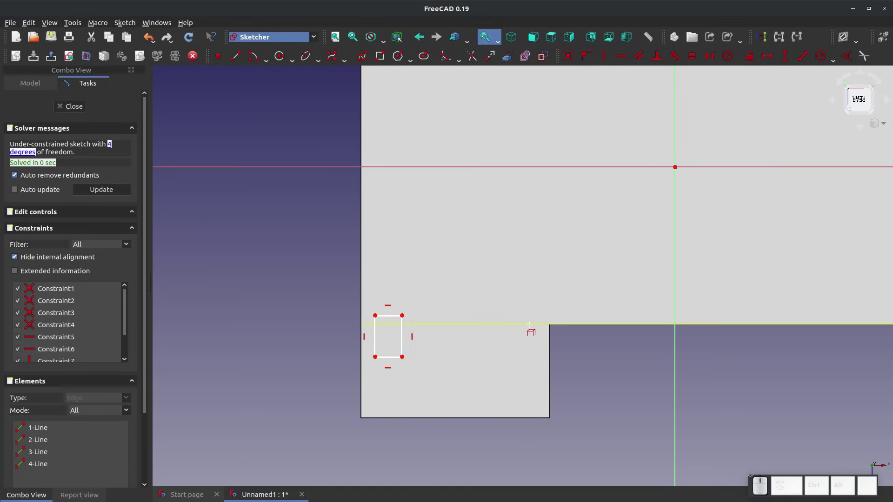
click(529, 324)
key(Escape)
click(587, 57)
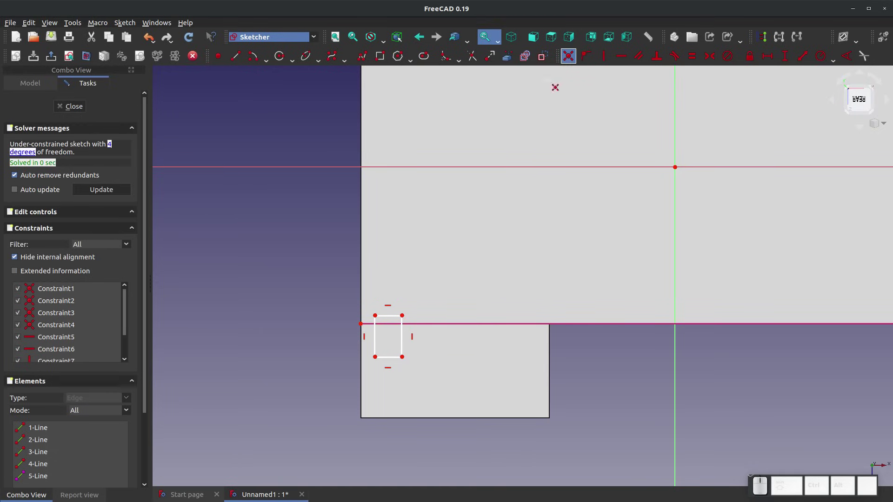
click(375, 316)
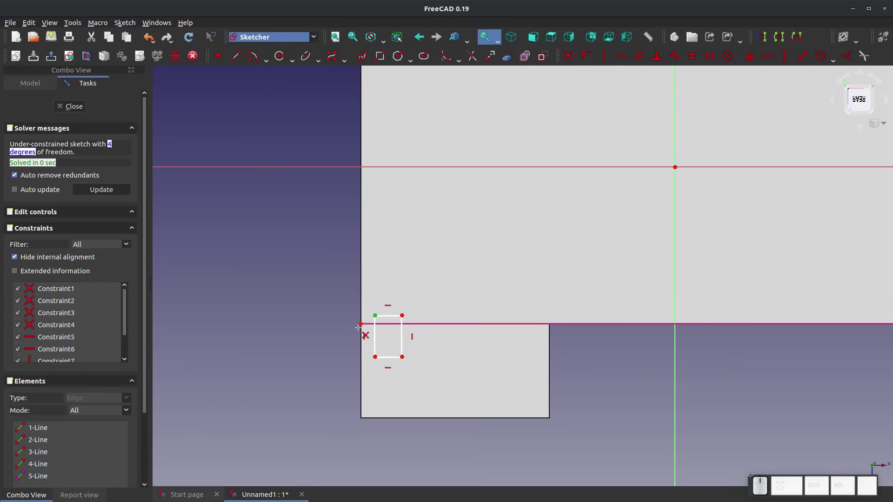
click(361, 323)
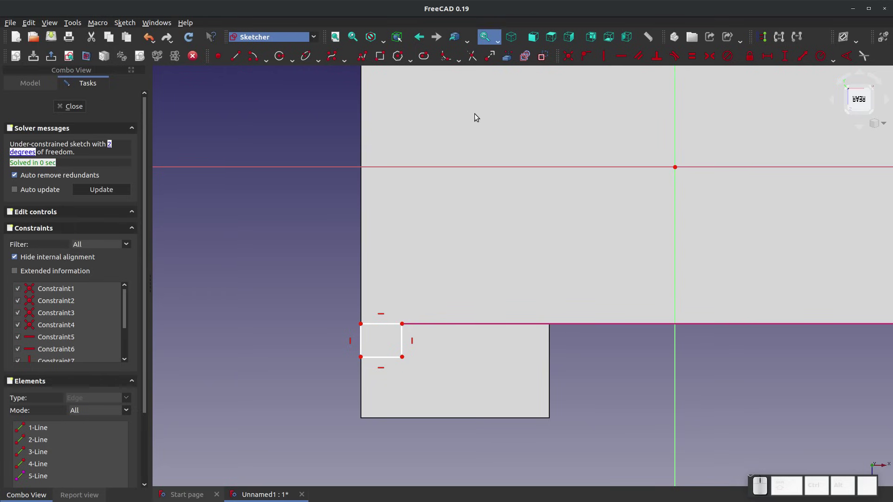
Dimension the rear-face rectangle 10 mm wide and 5 mm high, and close the sketch
click(768, 56)
click(376, 324)
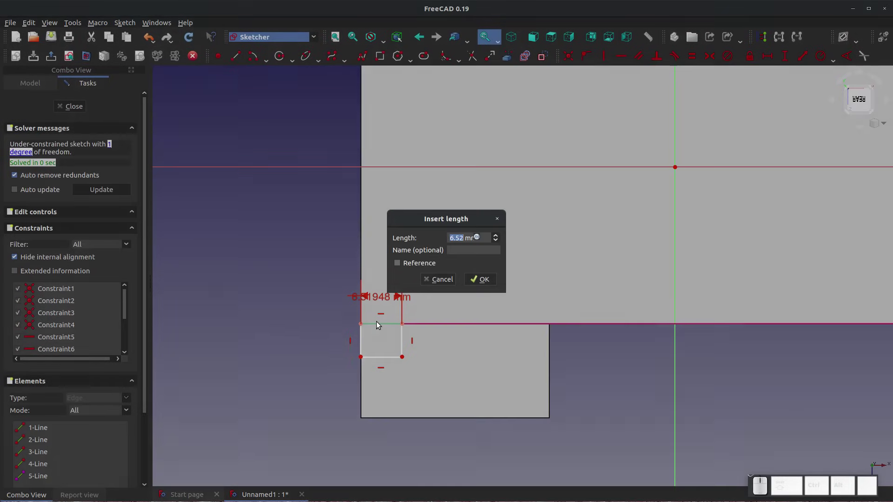
text(10)
key(Return)
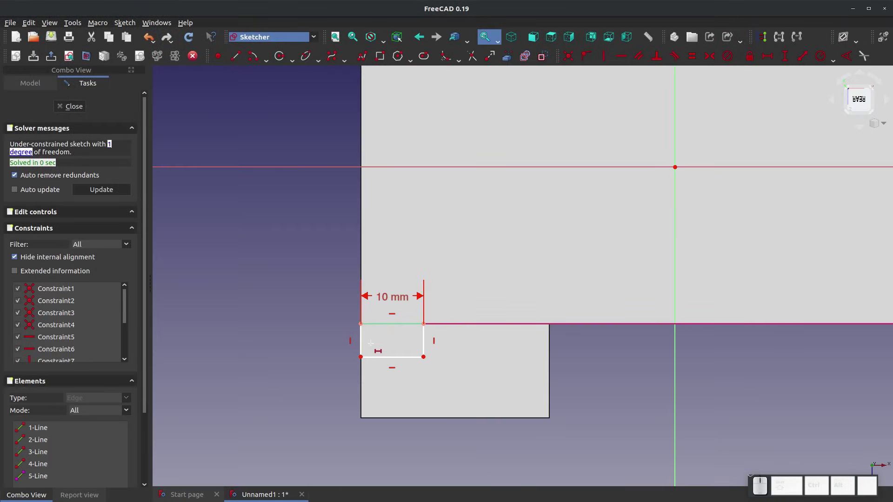
click(785, 56)
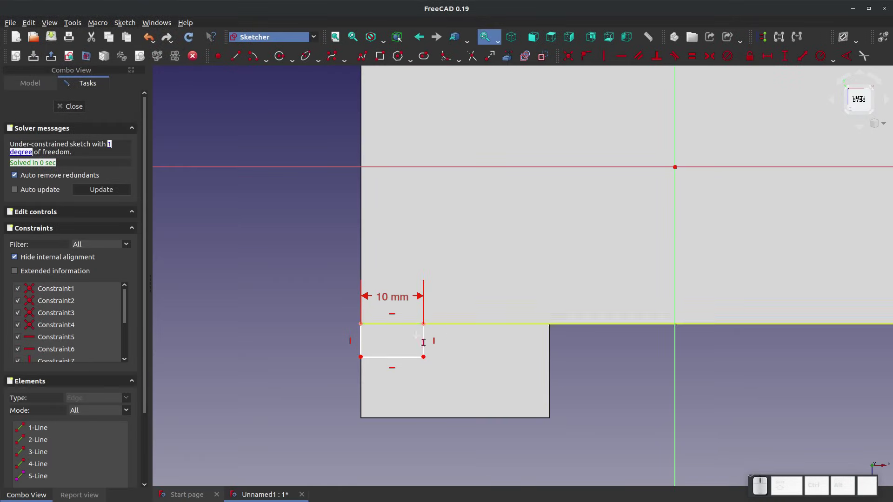
click(361, 344)
text(5)
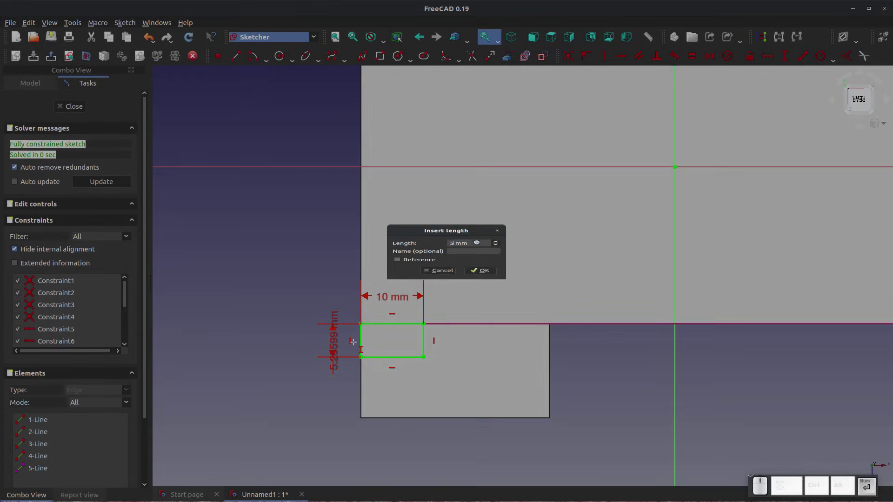
key(Return)
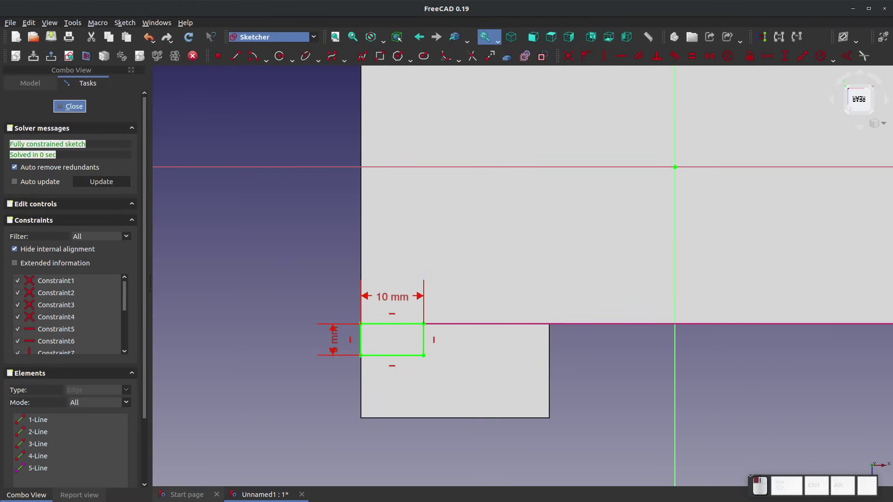
click(72, 106)
Examine the rear-face rectangle sketch and the small block's face that lies opposite it
scroll(605, 338, down, 3)
scroll(679, 227, up, 8)
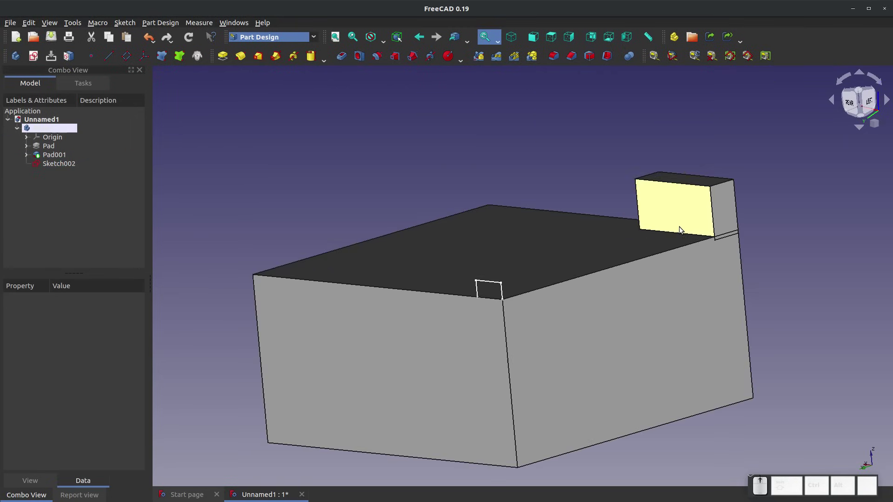
click(676, 218)
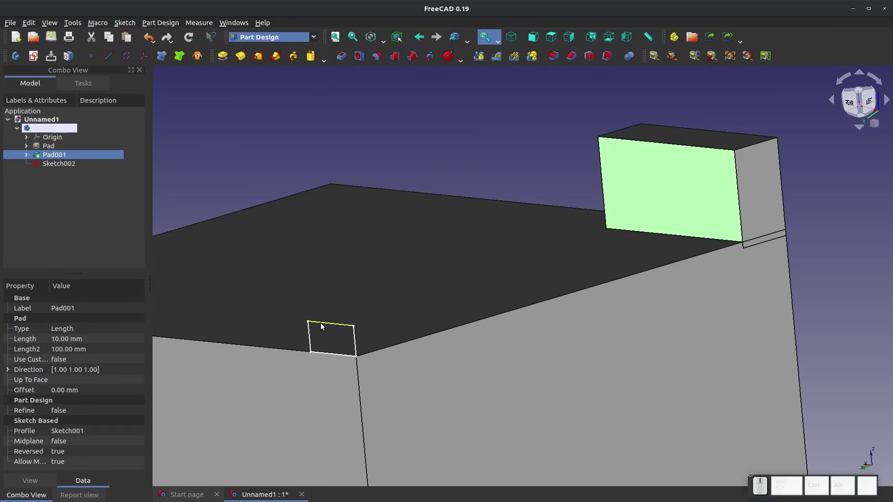
click(320, 323)
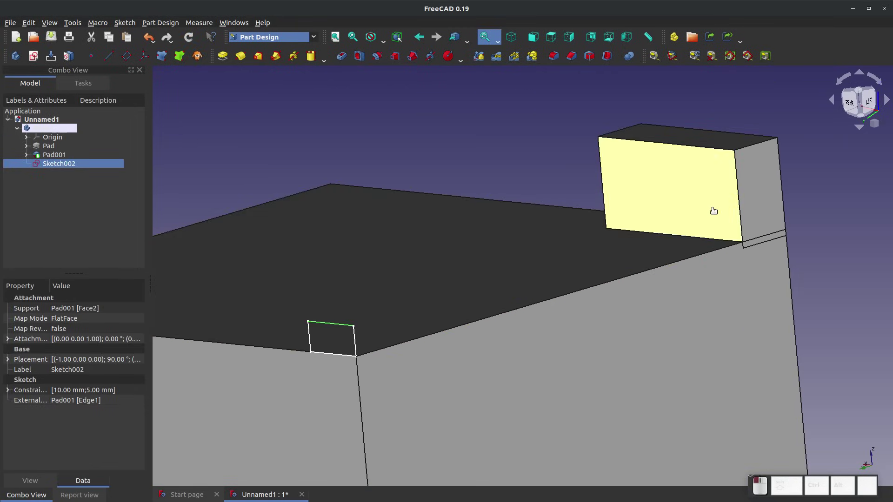
click(712, 210)
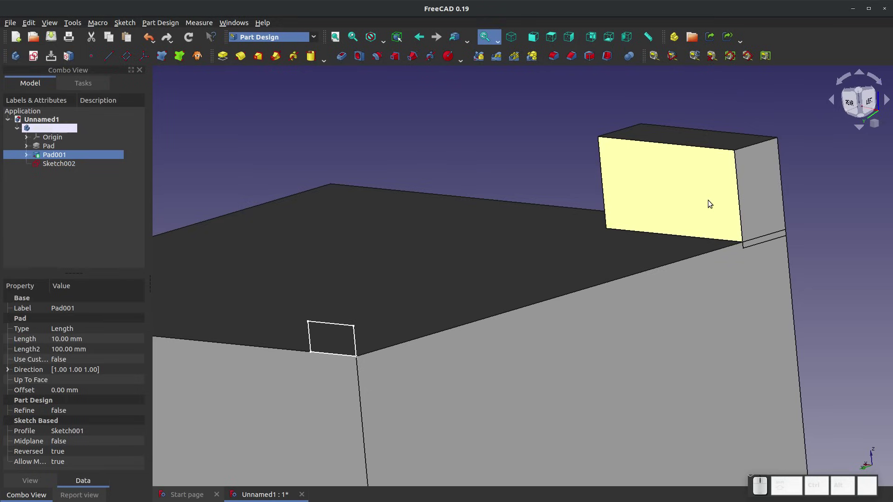
click(440, 113)
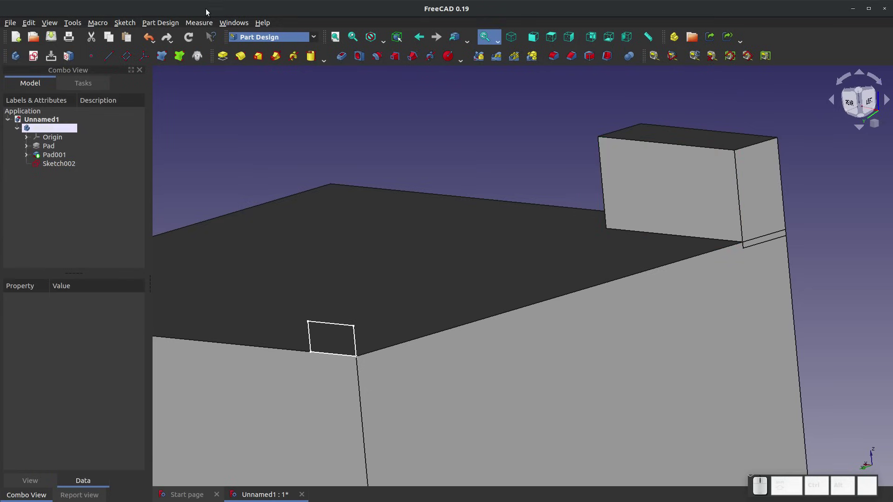
Pad the 10 x 5 mm rear-face rectangle with type Up to face, ending at the small block's rear-facing face
click(223, 56)
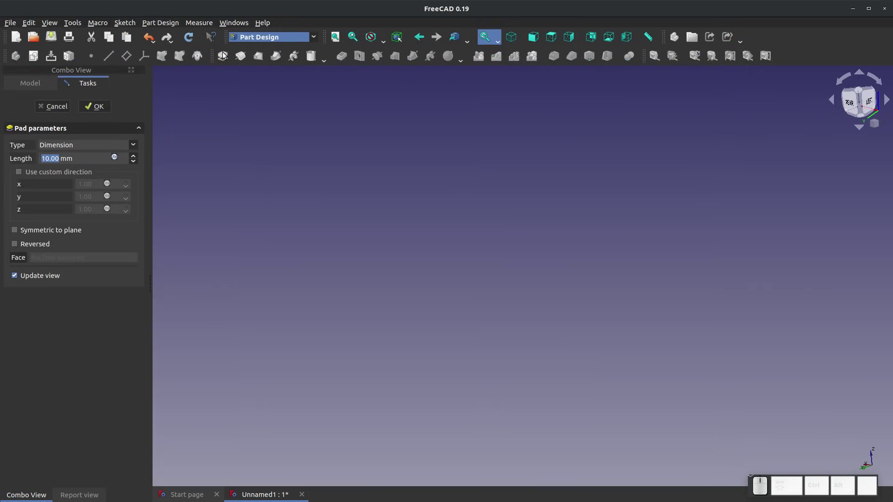
click(49, 110)
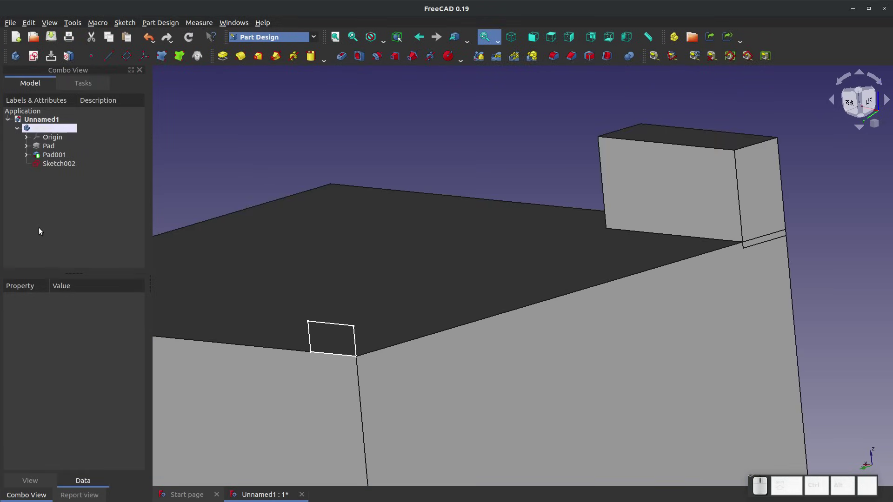
click(52, 163)
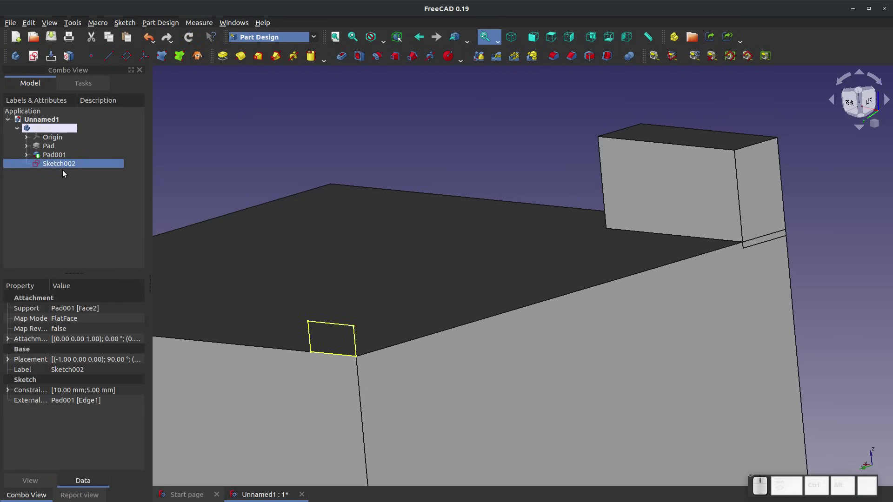
click(220, 58)
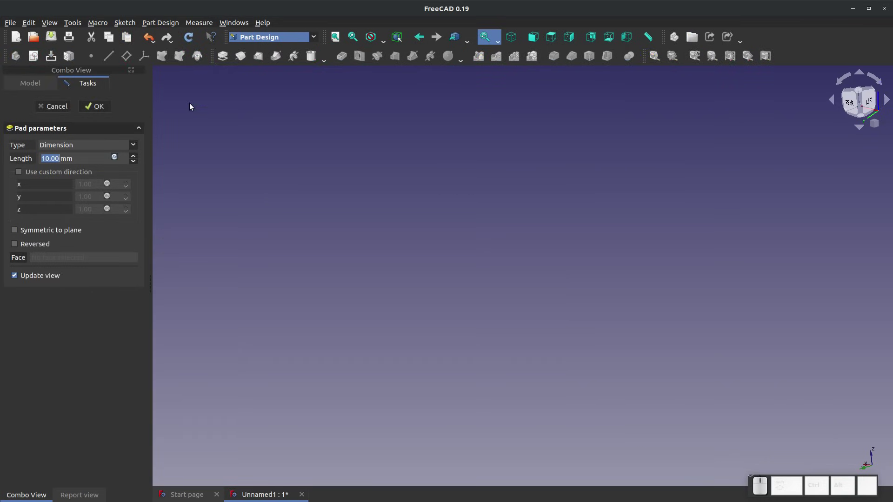
click(134, 144)
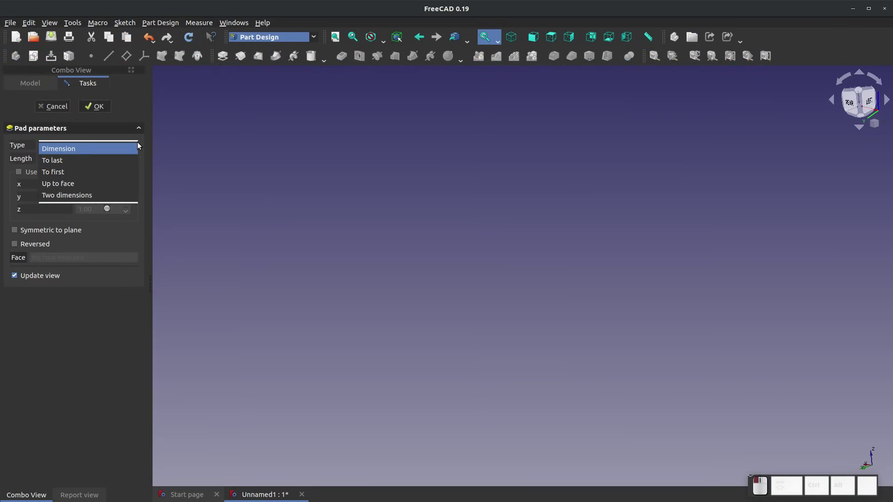
click(74, 181)
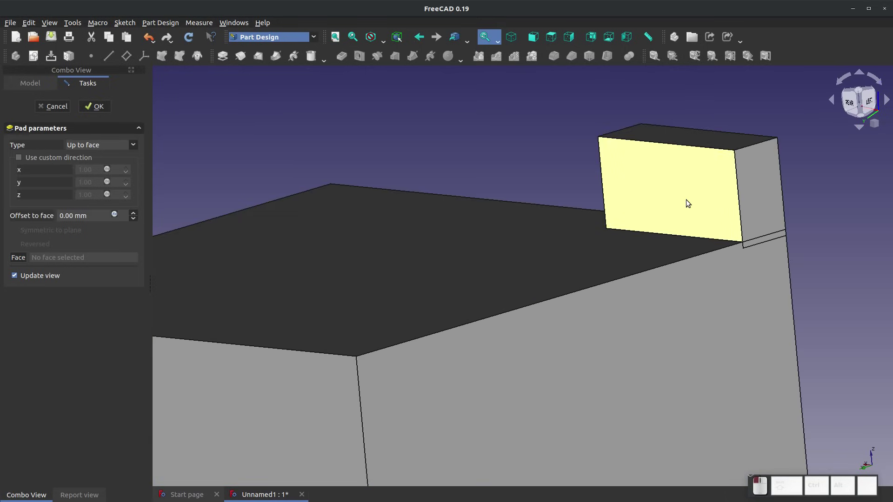
click(686, 199)
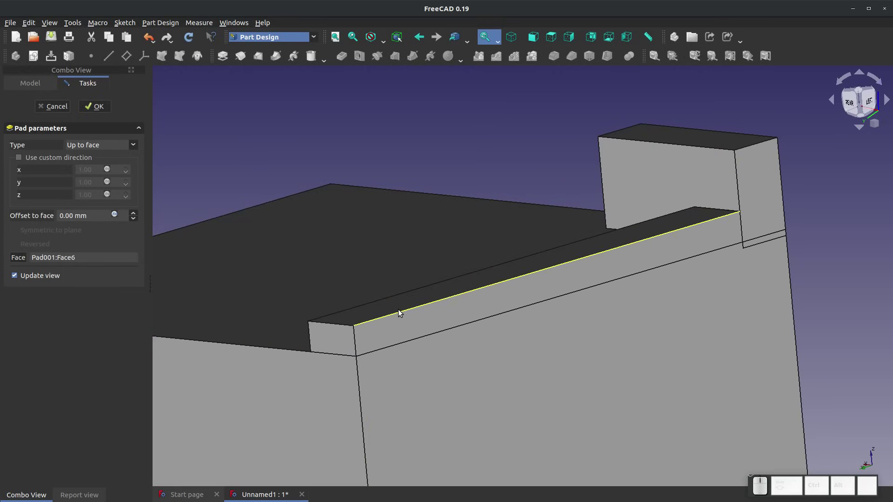
scroll(706, 170, down, 5)
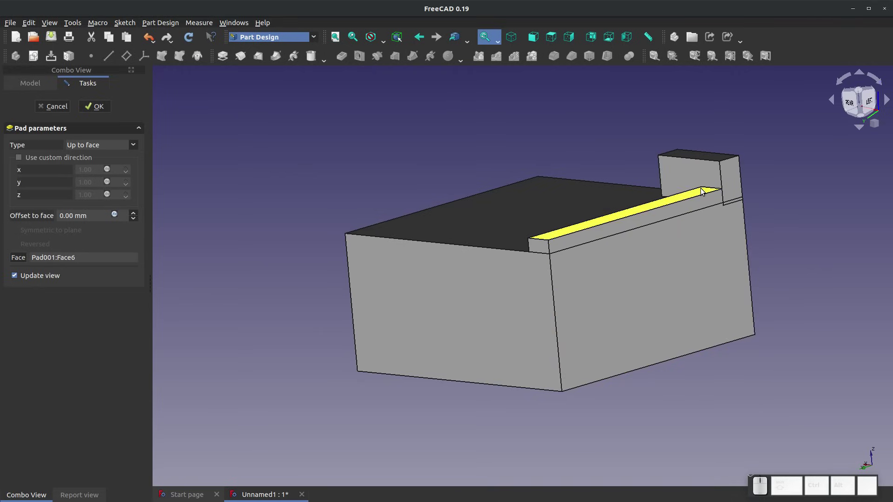
scroll(701, 186, up, 4)
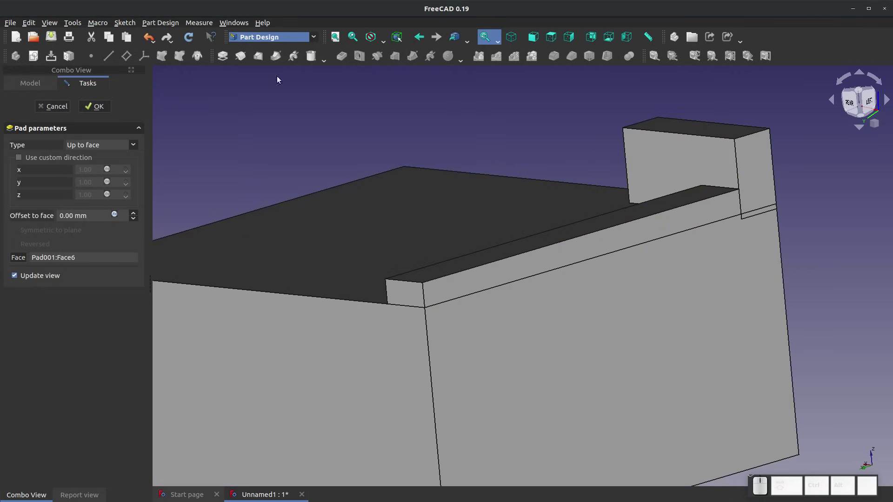
click(94, 106)
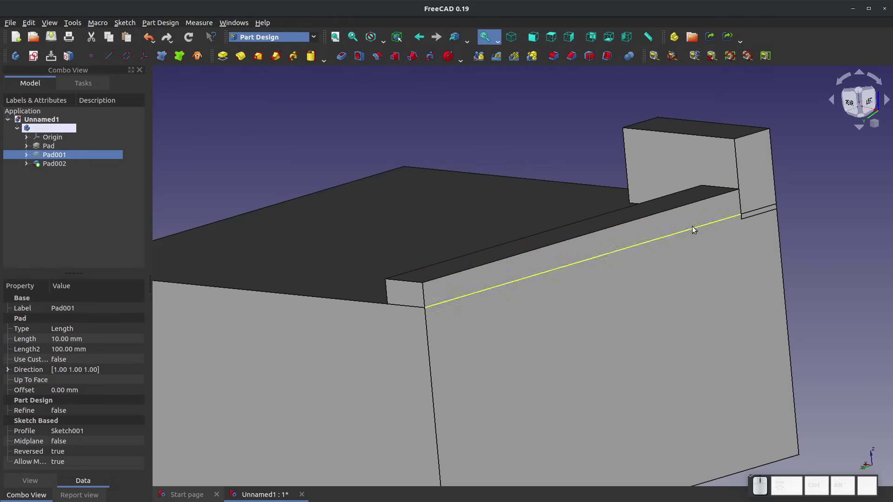
Try to change the strip pad's type to To last
click(725, 182)
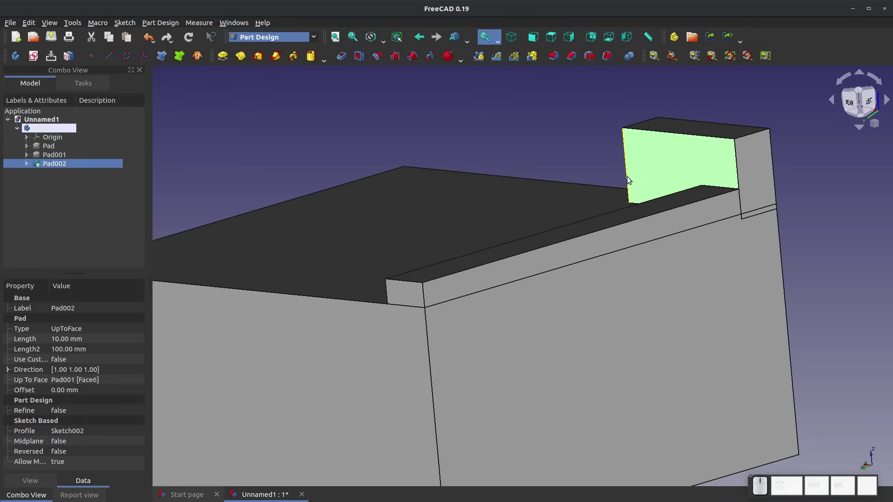
click(571, 163)
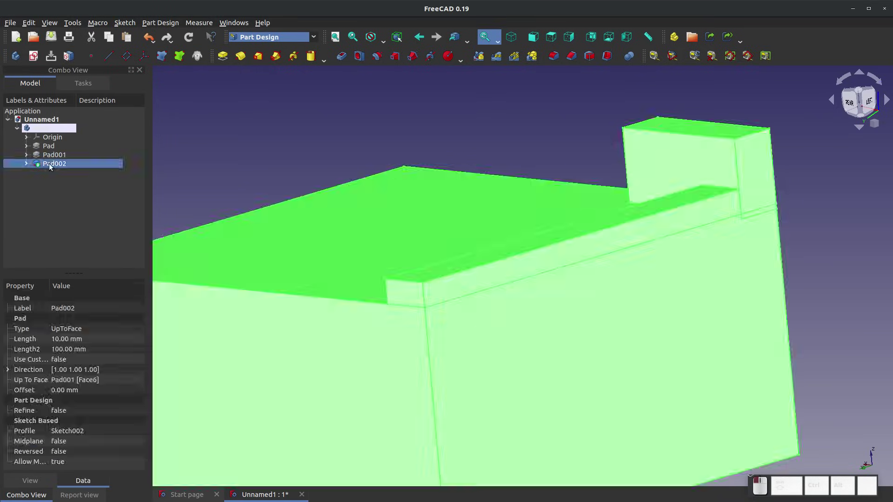
double_click(51, 163)
click(134, 144)
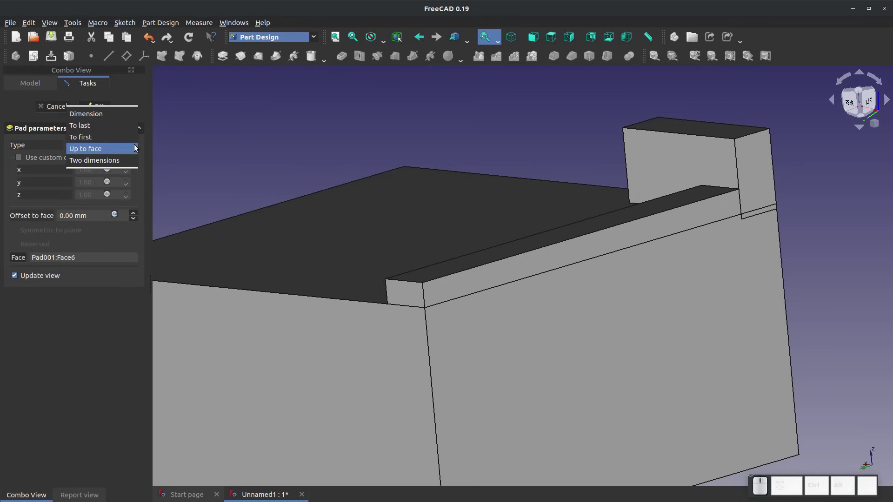
click(107, 124)
click(94, 106)
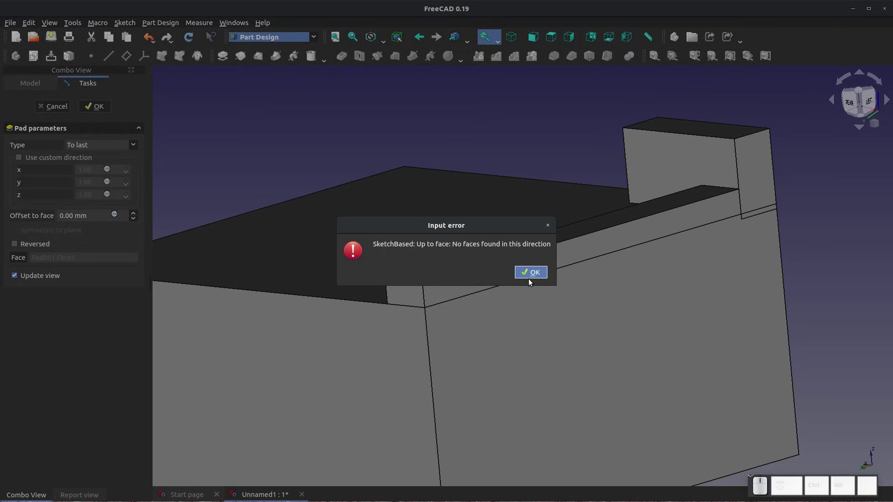
click(531, 272)
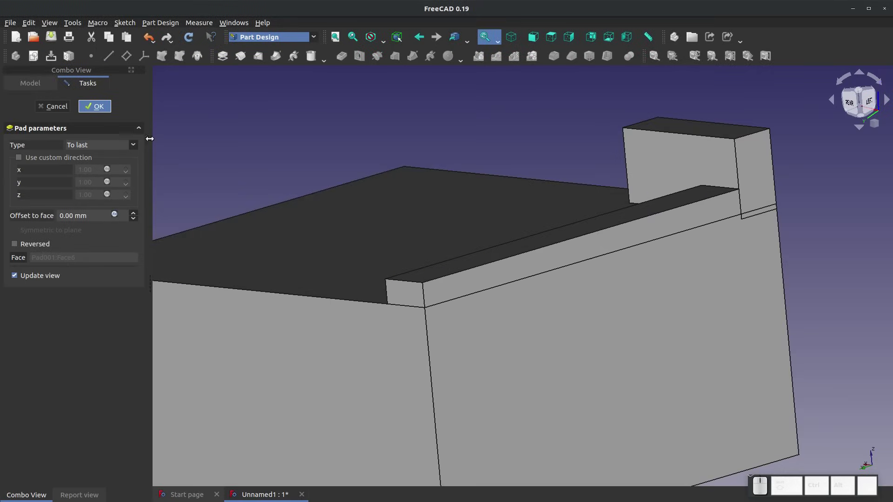
Try to change the strip pad's type to To first
click(127, 142)
click(110, 160)
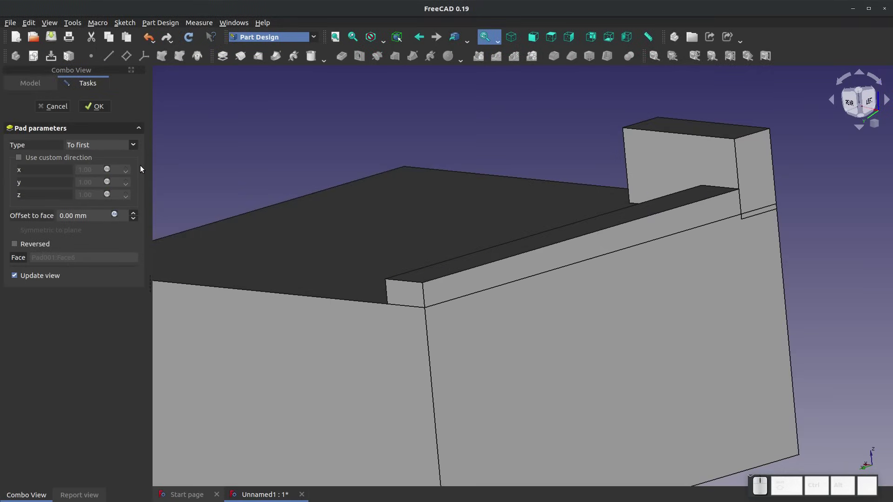
click(95, 106)
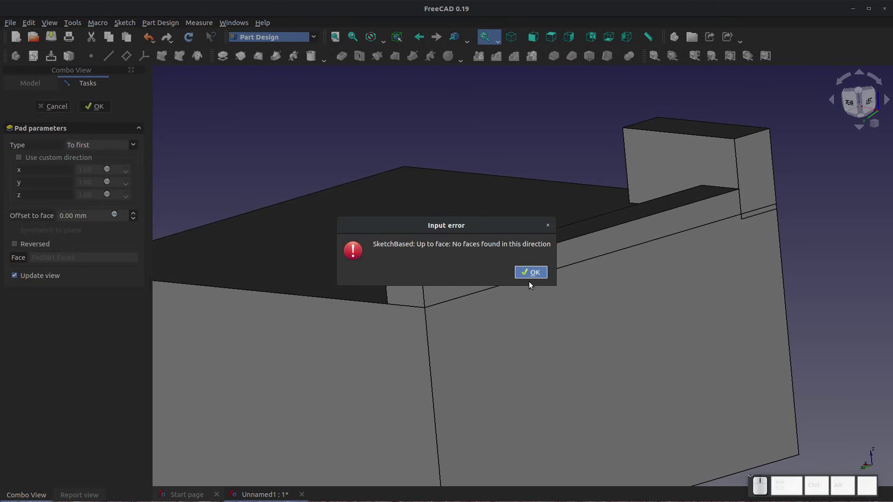
click(531, 272)
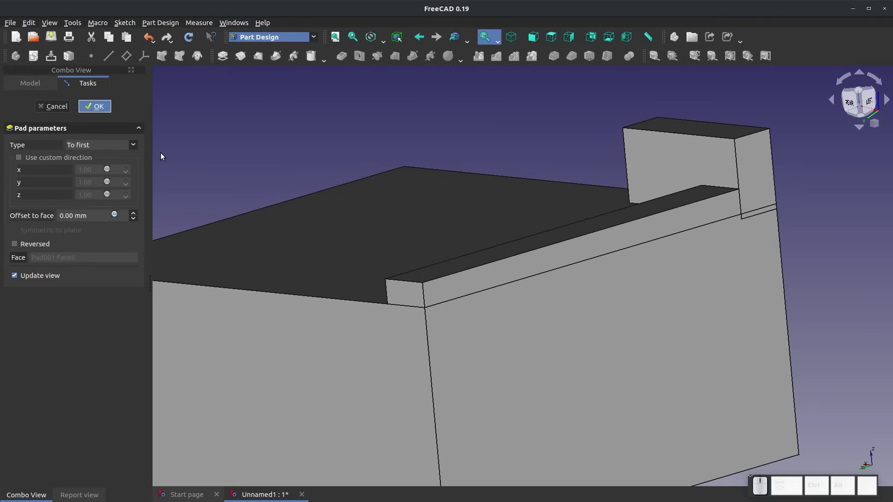
Set the strip pad's type back to Up to face, using the small block's face as the limit
click(133, 146)
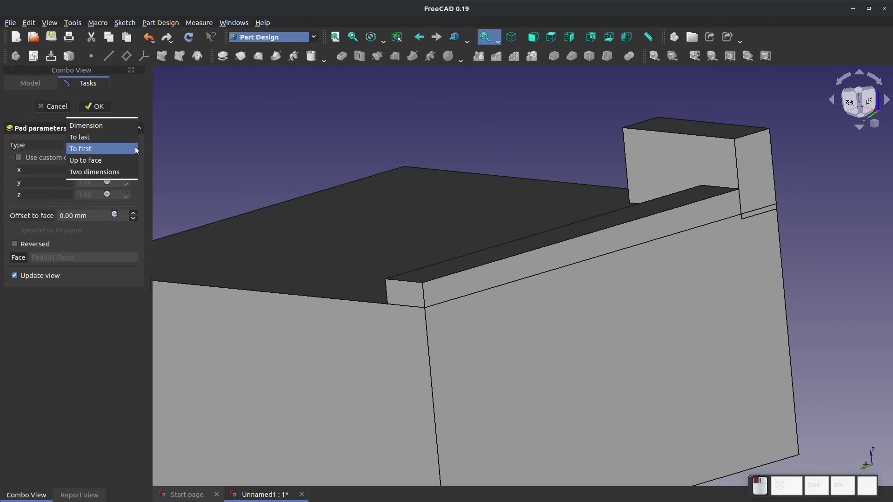
click(92, 160)
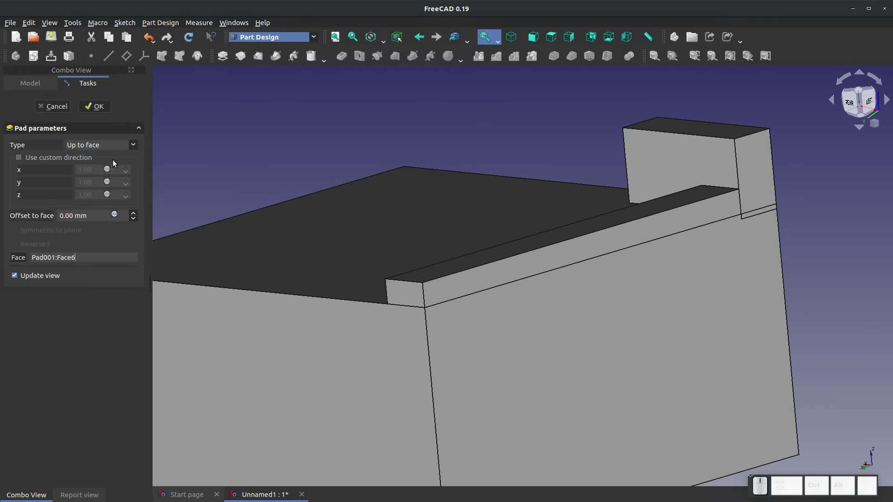
click(95, 107)
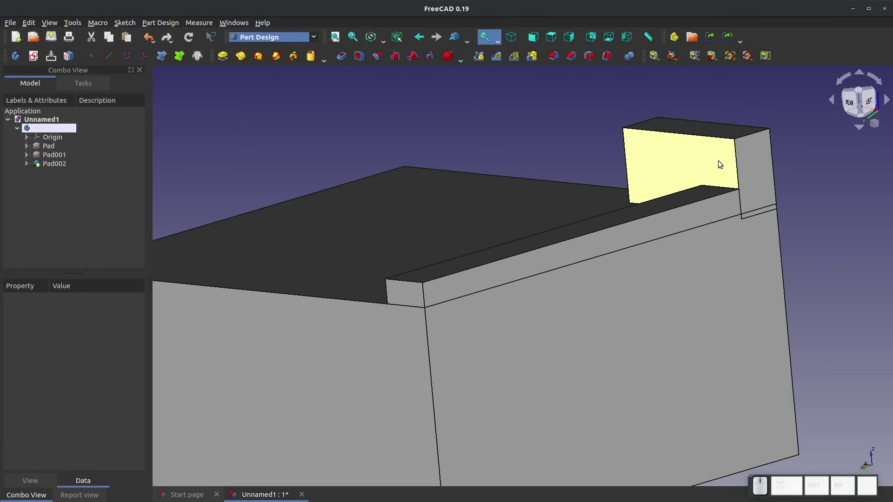
right_click(57, 163)
click(72, 169)
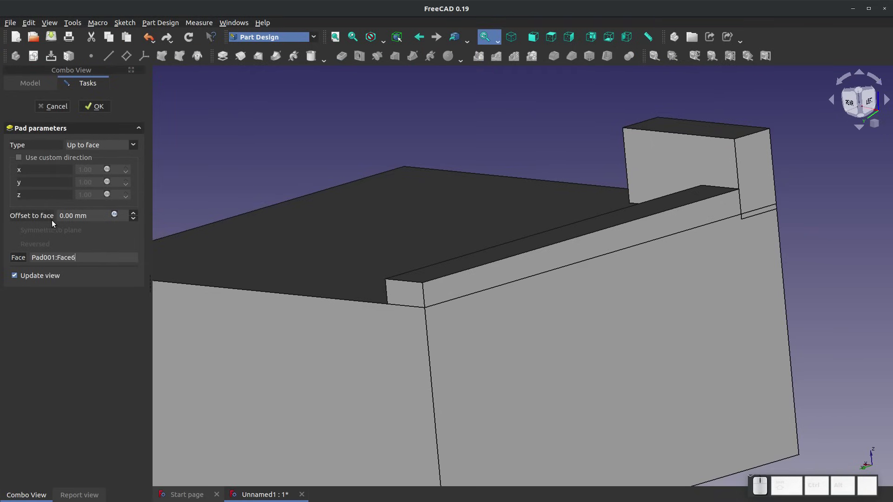
click(52, 106)
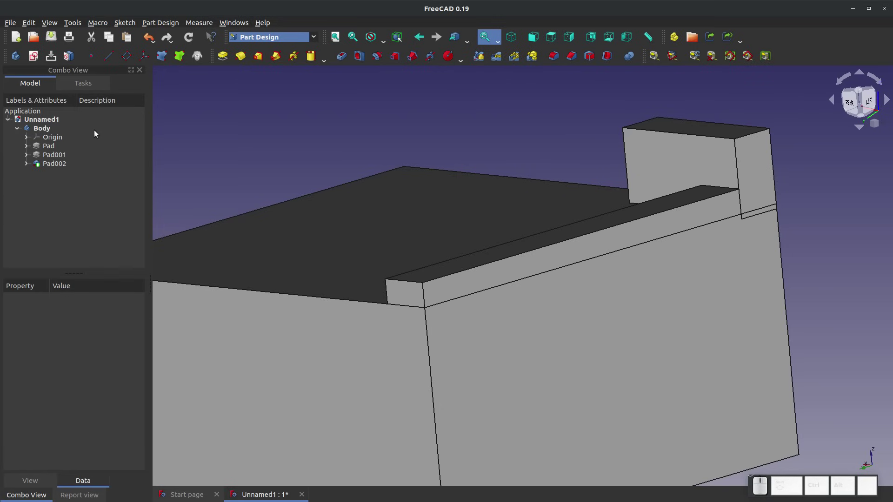
Change the strip pad's type to Two dimensions and set its first length to 16 mm
right_click(48, 162)
key(Escape)
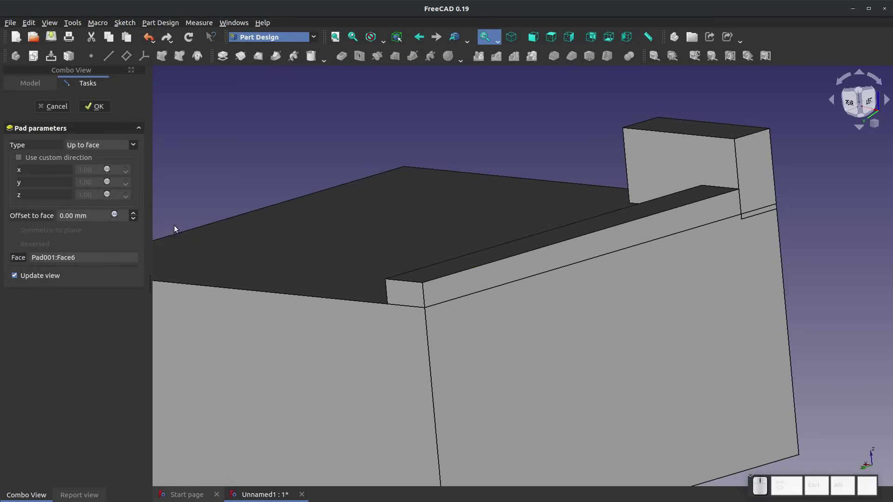
click(70, 145)
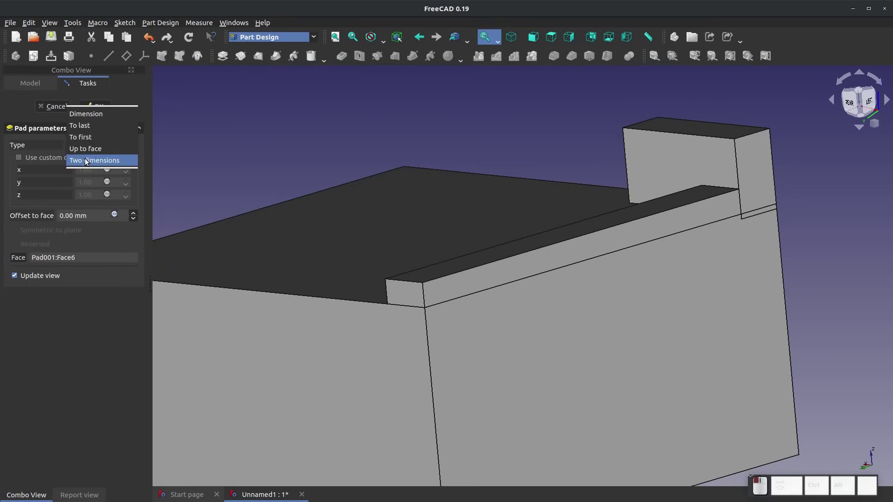
click(87, 160)
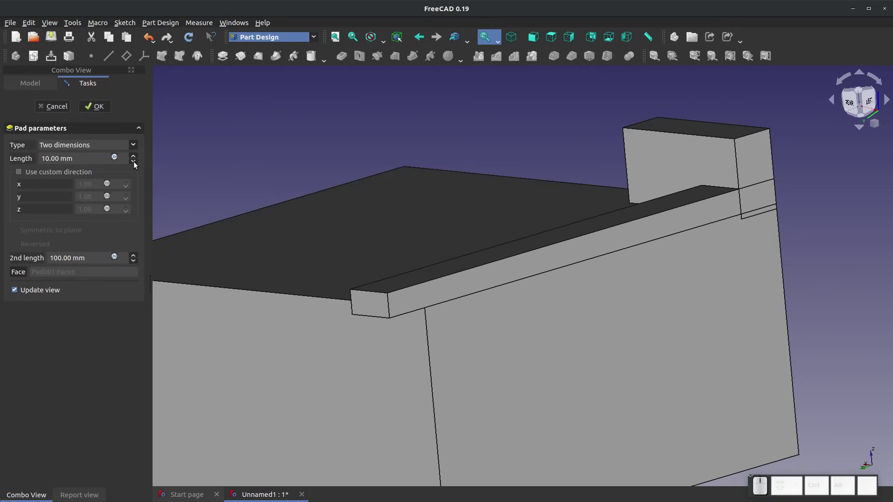
drag(131, 157, 131, 157)
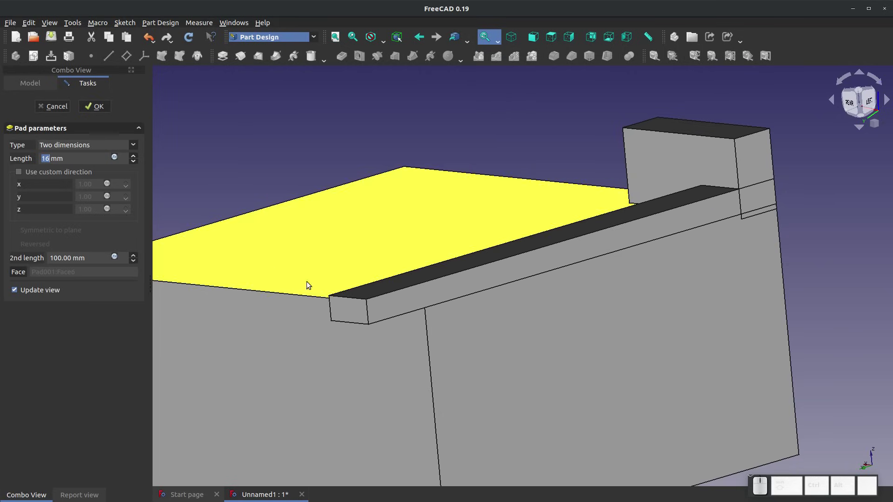
middle_drag(351, 329, 283, 318)
scroll(335, 278, down, 5)
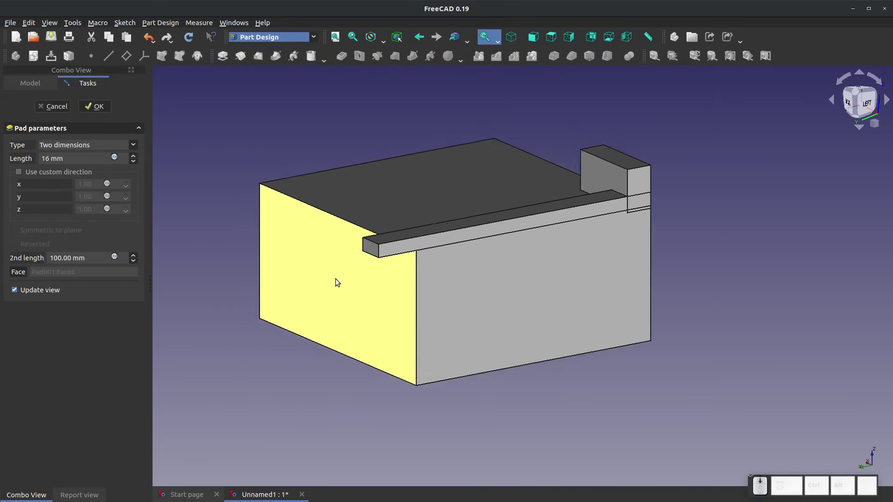
scroll(584, 214, up, 6)
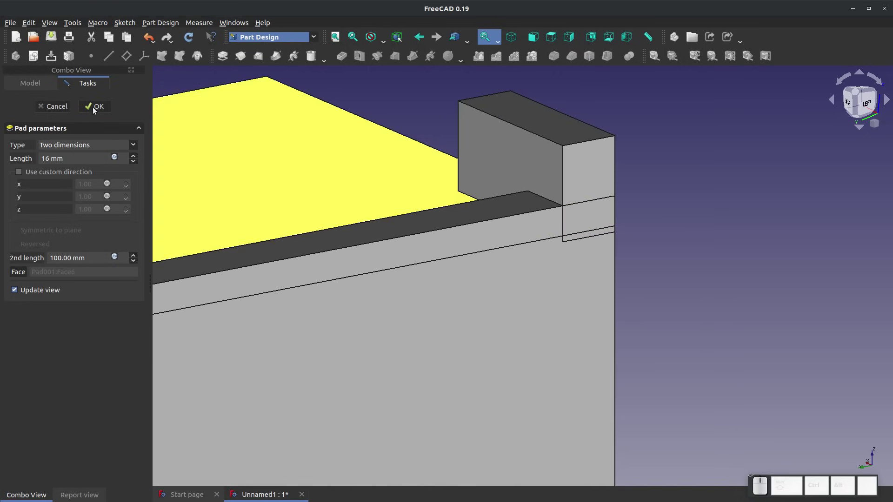
scroll(468, 285, down, 5)
scroll(216, 237, up, 5)
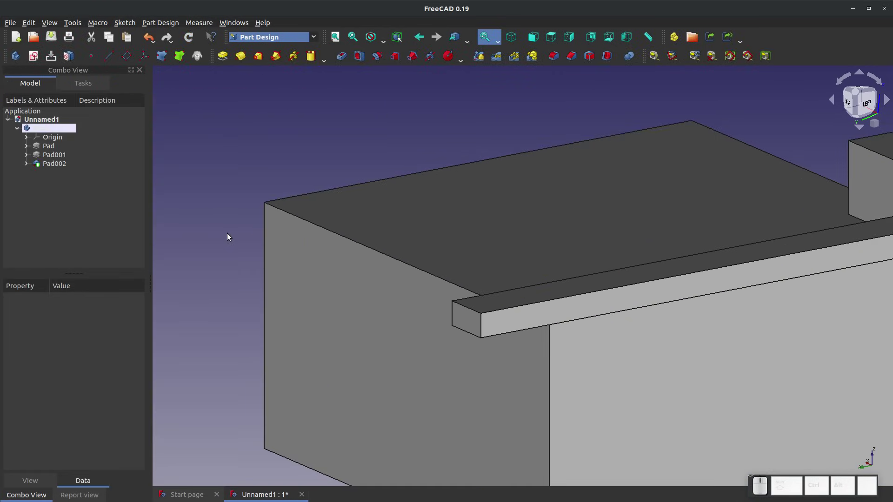
Delete the long strip pad along the block's upper edge together with its sketch
scroll(443, 339, down, 4)
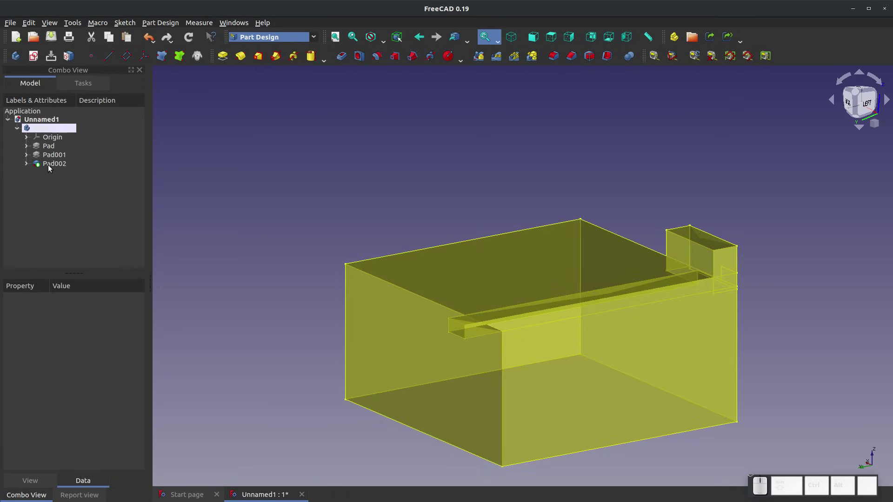
click(48, 165)
key(Delete)
click(48, 165)
key(Delete)
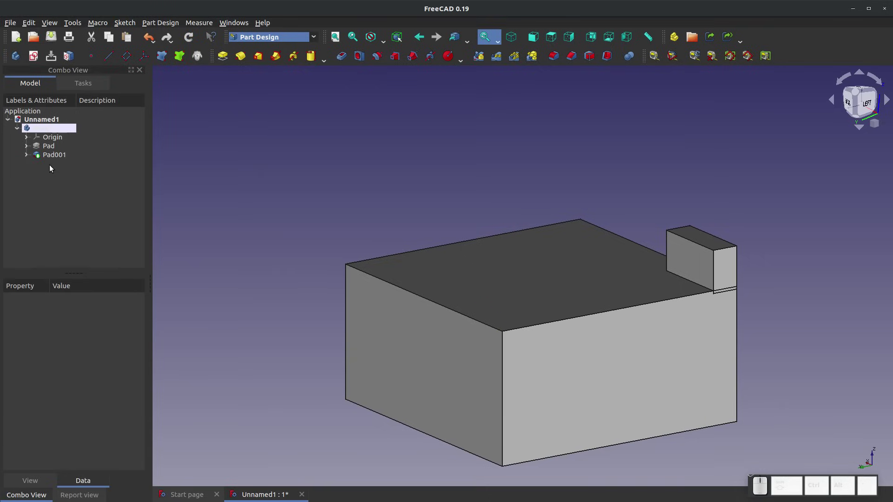
Delete the small block's pad at the corner and its remaining sketch, keeping only the main block
click(47, 155)
key(Delete)
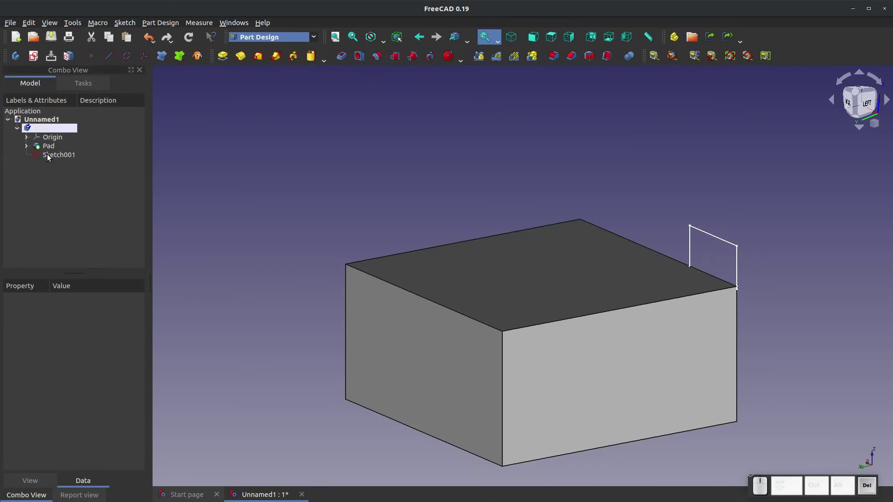
click(97, 183)
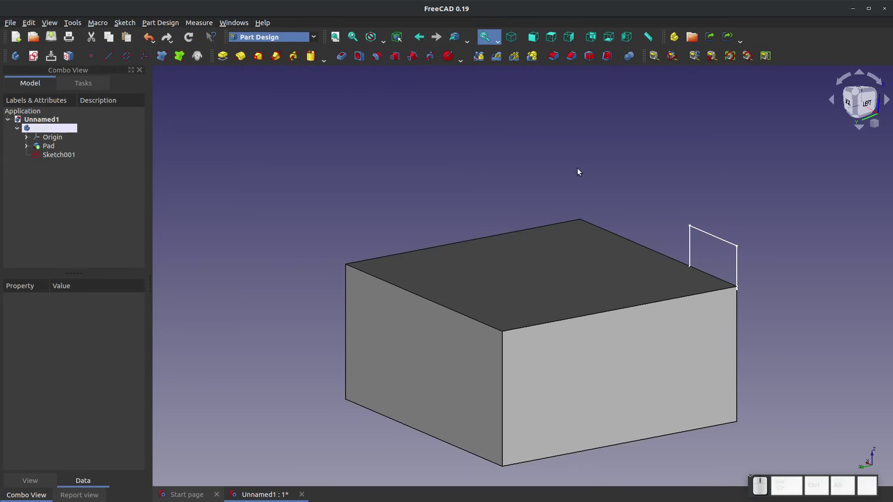
click(48, 155)
key(Delete)
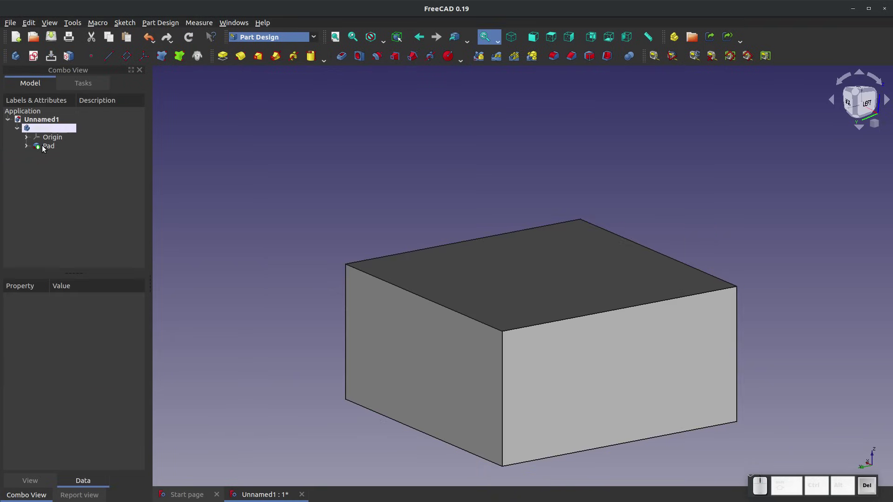
Create a sketch on the main block's top face and place a circle's centre at the origin
click(558, 279)
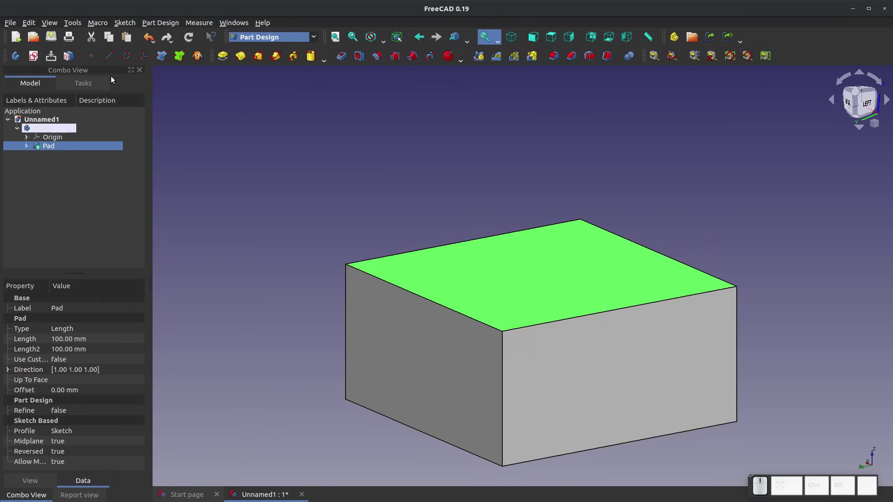
click(33, 56)
click(279, 56)
click(514, 248)
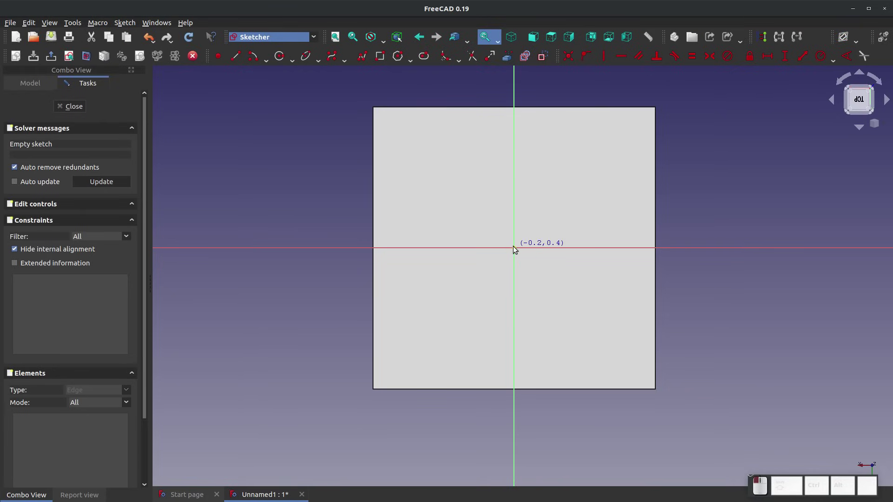
Draw a circle centred on the sketch origin and constrain its radius to 30 mm
click(559, 197)
click(824, 58)
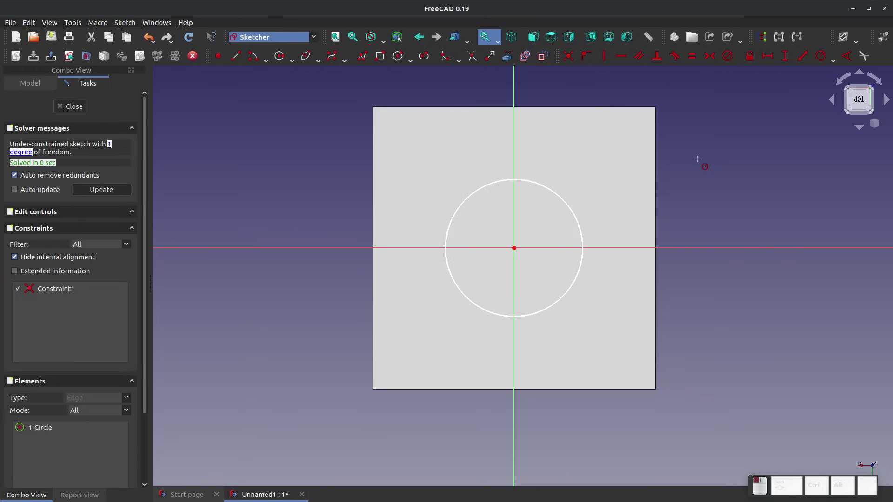
click(563, 198)
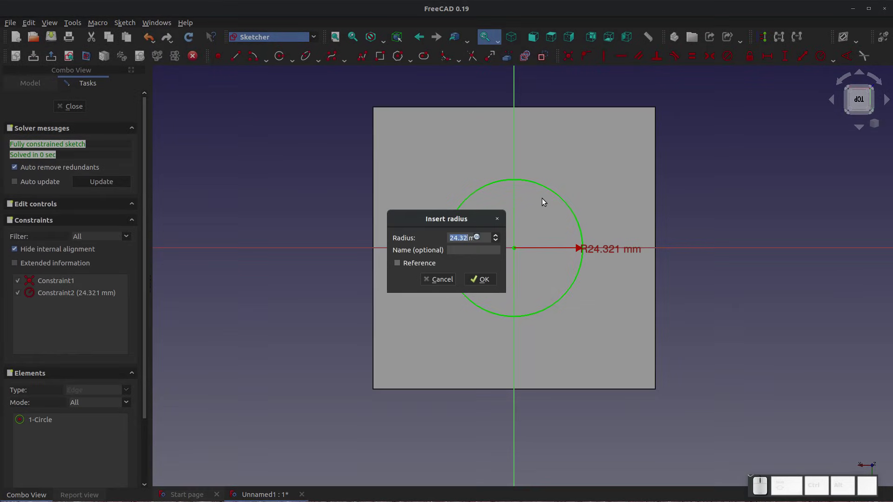
text(30)
key(Return)
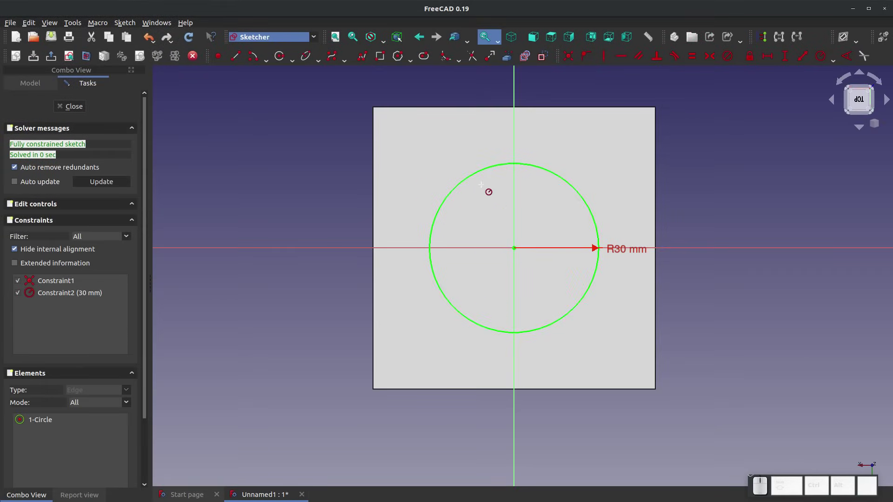
Close the sketch and pad the circle 10 mm upward from the block's top face
click(69, 106)
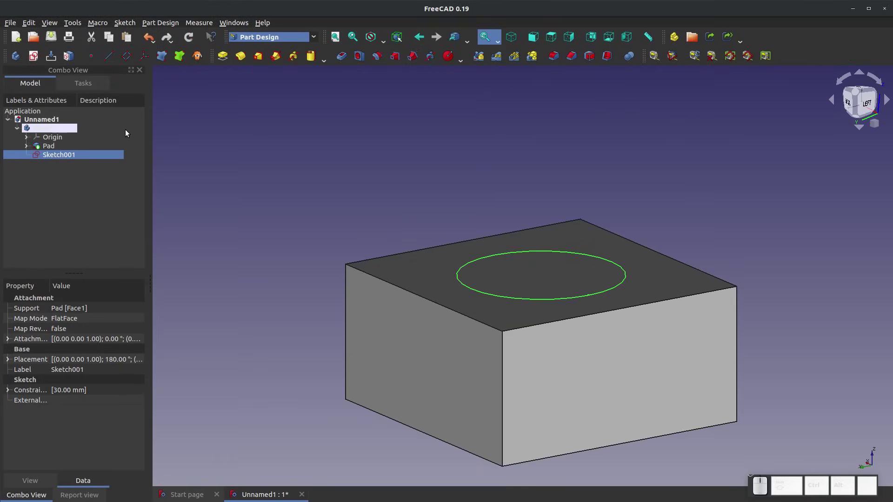
click(227, 59)
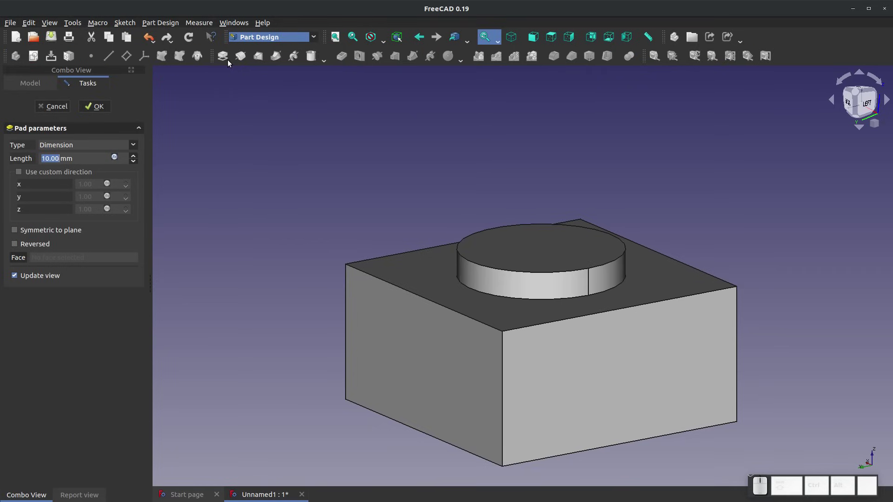
click(94, 107)
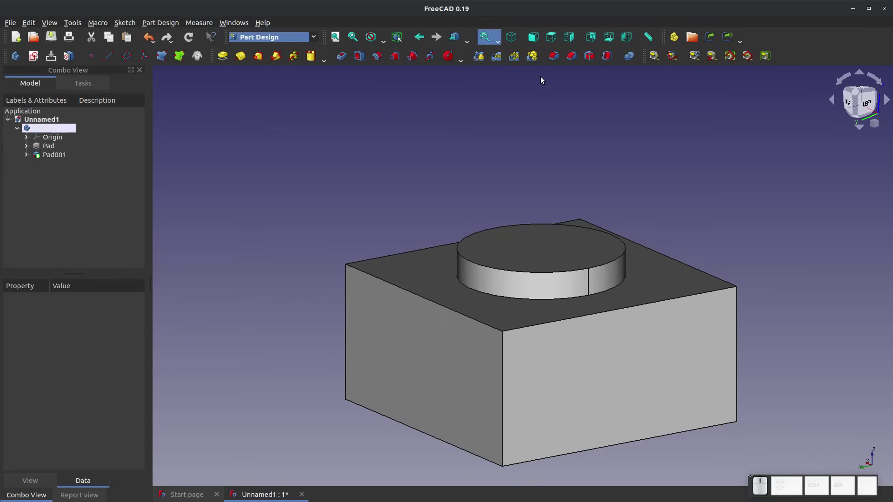
Start a fillet on the straight edge between the block's top and rear faces
click(554, 60)
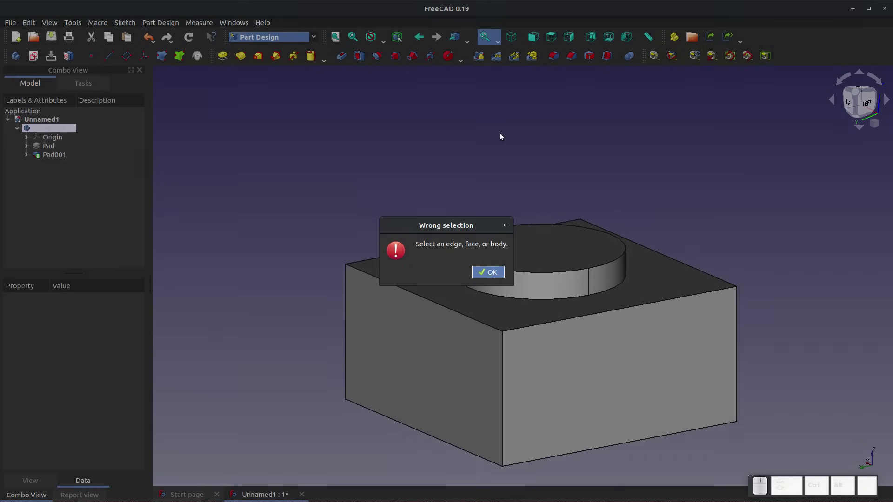
click(473, 275)
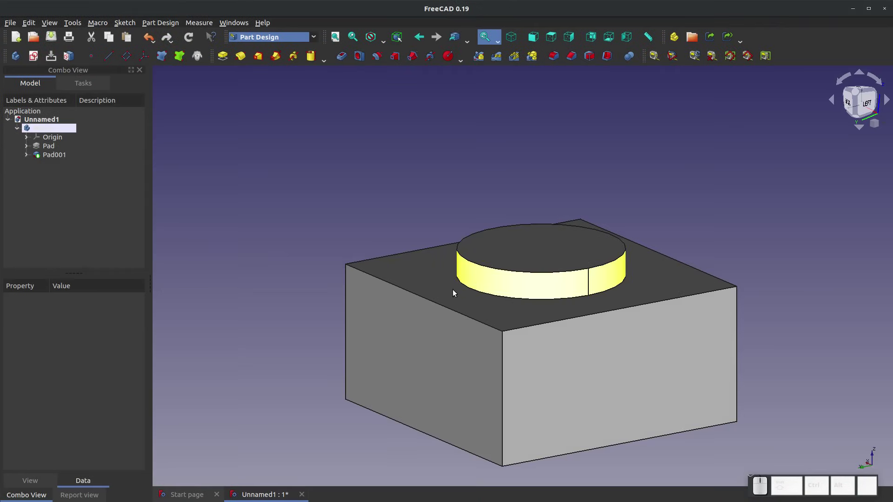
click(432, 304)
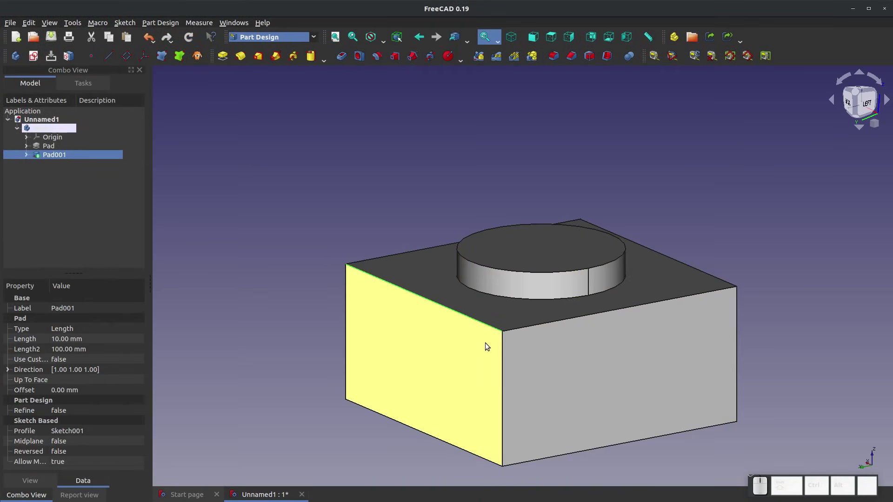
scroll(487, 348, up, 6)
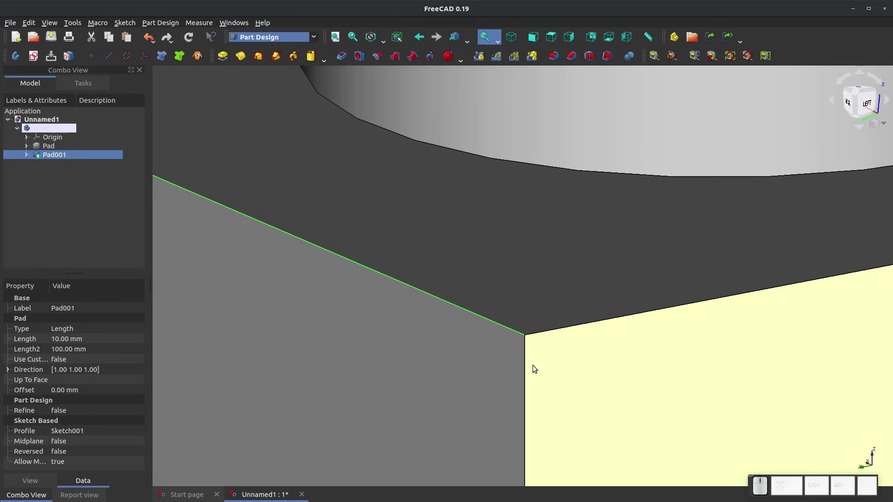
scroll(669, 300, down, 3)
scroll(664, 302, up, 1)
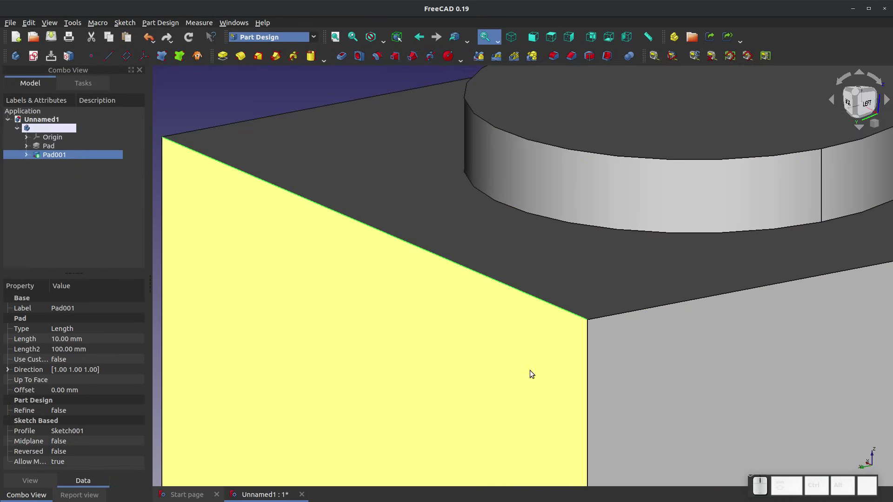
click(552, 57)
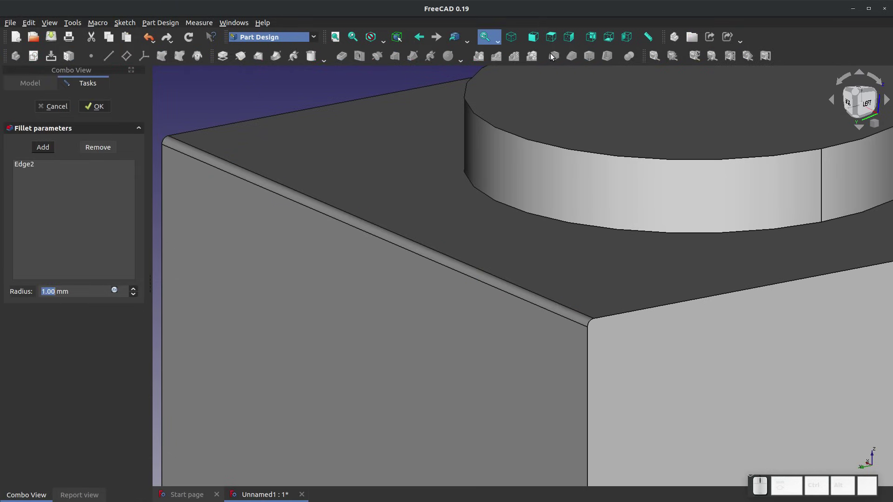
Set the radius of the rear top edge's fillet to 5 mm
scroll(592, 309, down, 5)
scroll(592, 309, up, 5)
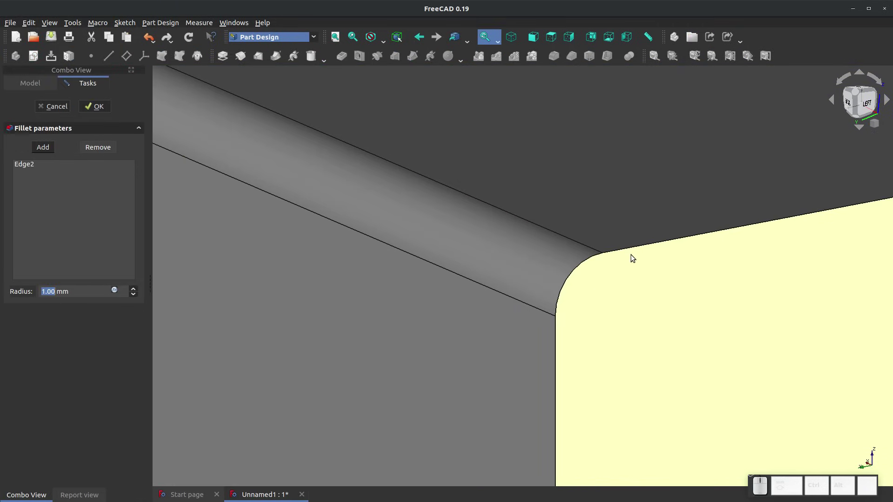
scroll(558, 294, down, 3)
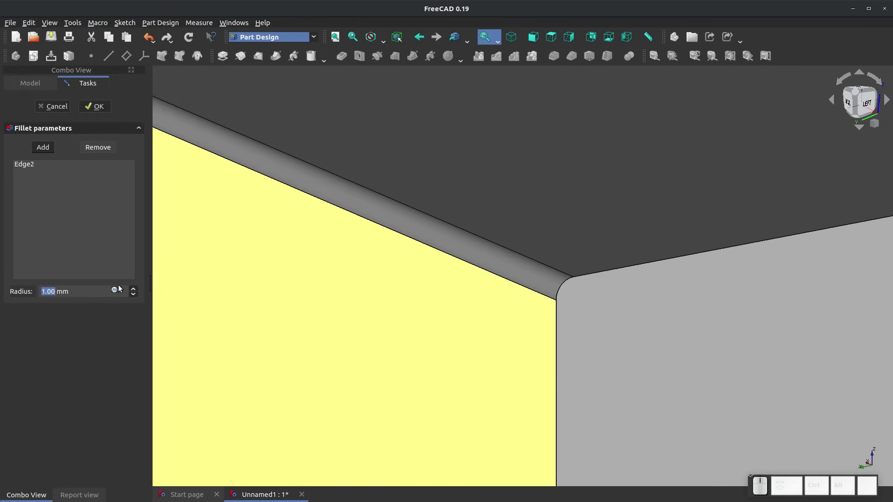
click(133, 289)
click(133, 289)
click(133, 290)
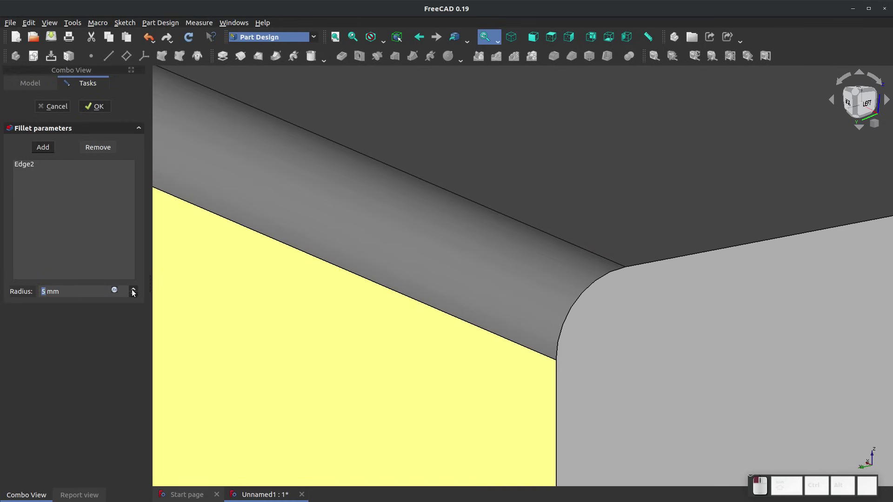
click(133, 289)
scroll(642, 268, down, 2)
scroll(565, 361, down, 5)
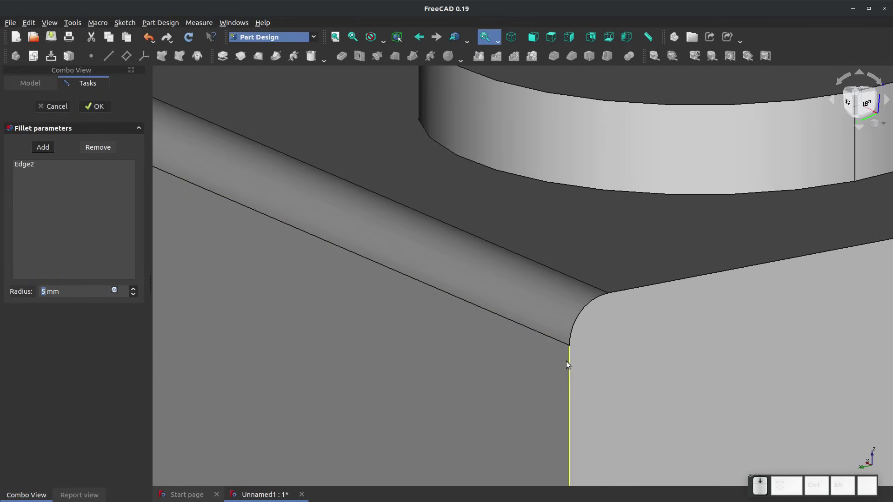
Add the upper circular edge of the round boss to the same fillet and apply it
click(42, 149)
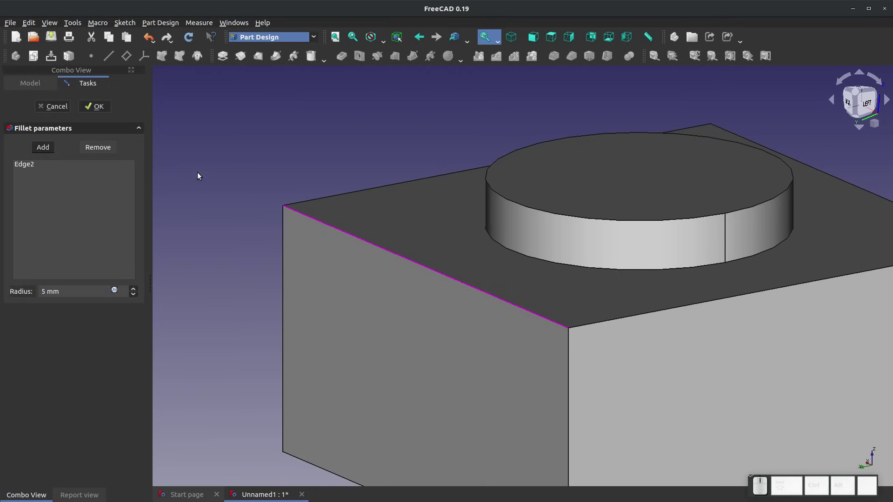
click(517, 207)
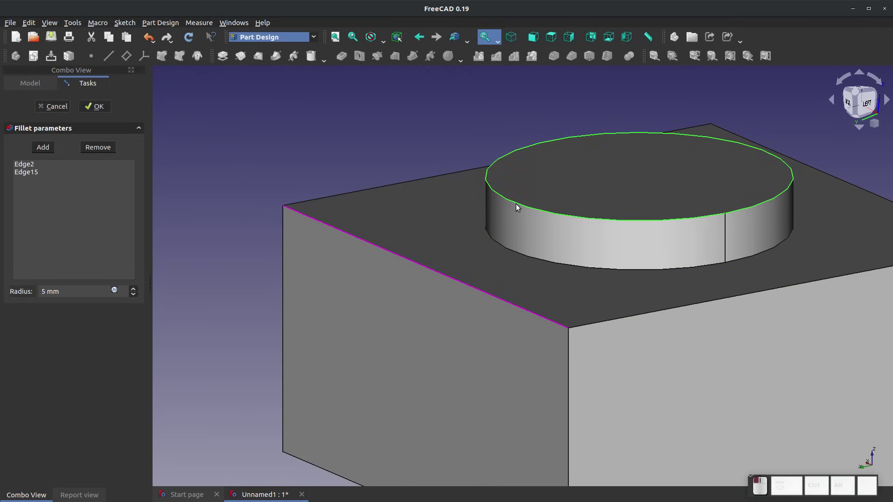
click(94, 107)
click(637, 239)
click(409, 282)
click(256, 117)
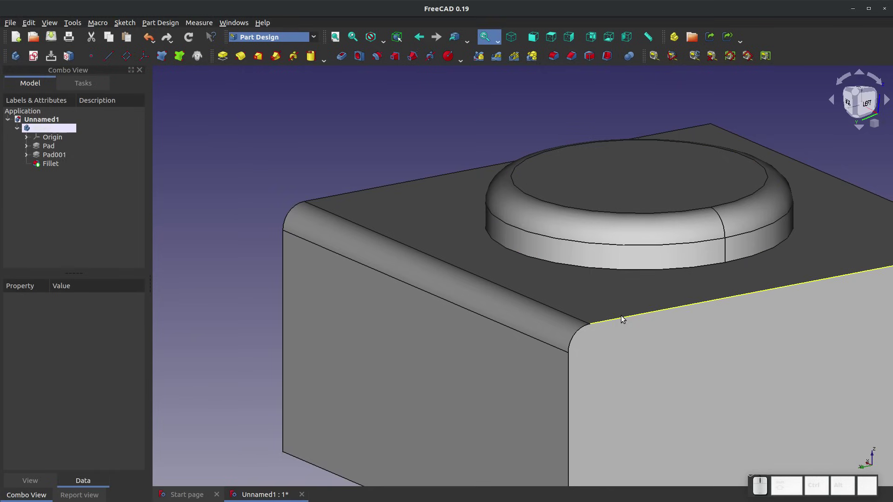
Fillet the edge between the block's top and left faces with a 2 mm radius
click(623, 319)
click(553, 56)
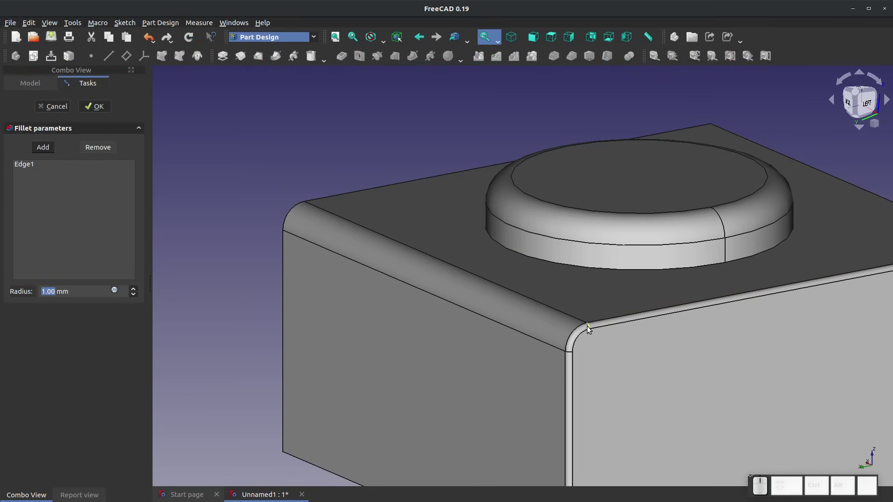
scroll(570, 384, down, 5)
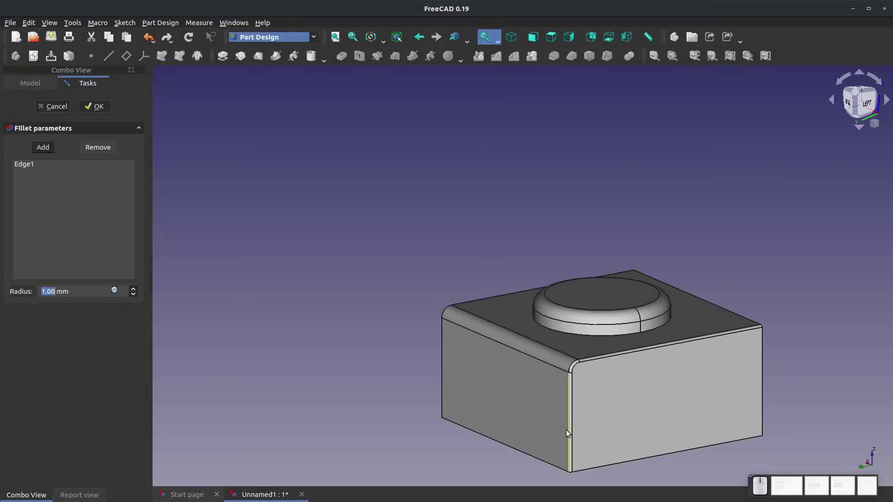
click(133, 290)
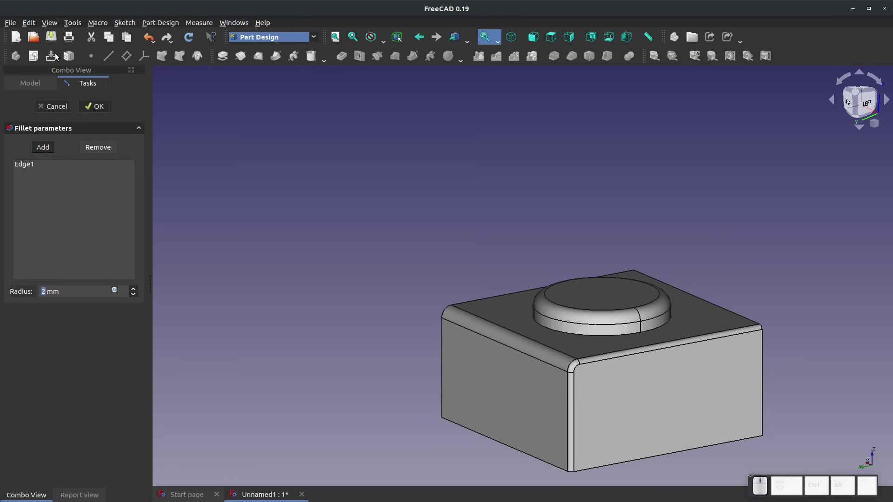
click(95, 110)
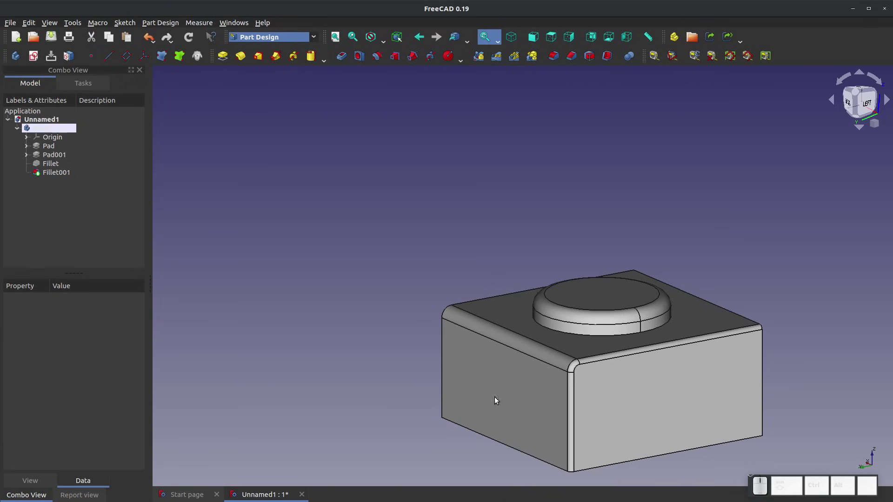
Chamfer the vertical edge between the block's front and right faces with an equal-distance size of 5 mm
middle_drag(484, 326, 818, 333)
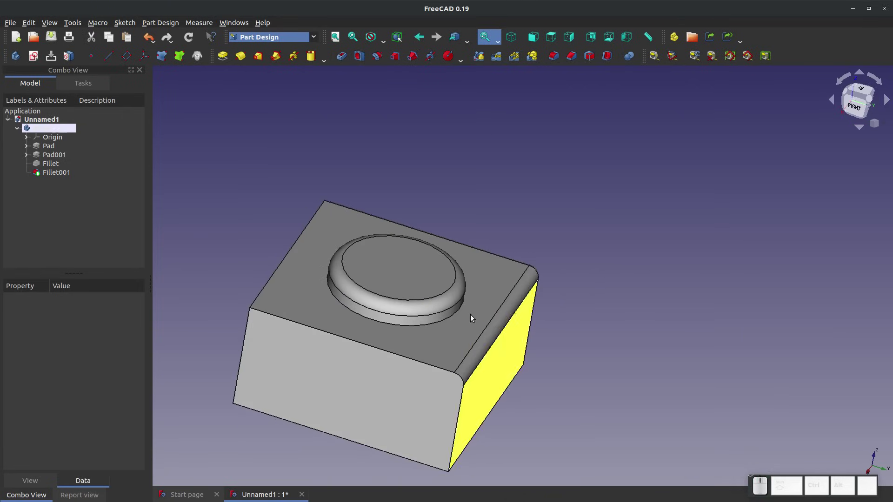
middle_drag(245, 367, 419, 297)
scroll(386, 324, up, 5)
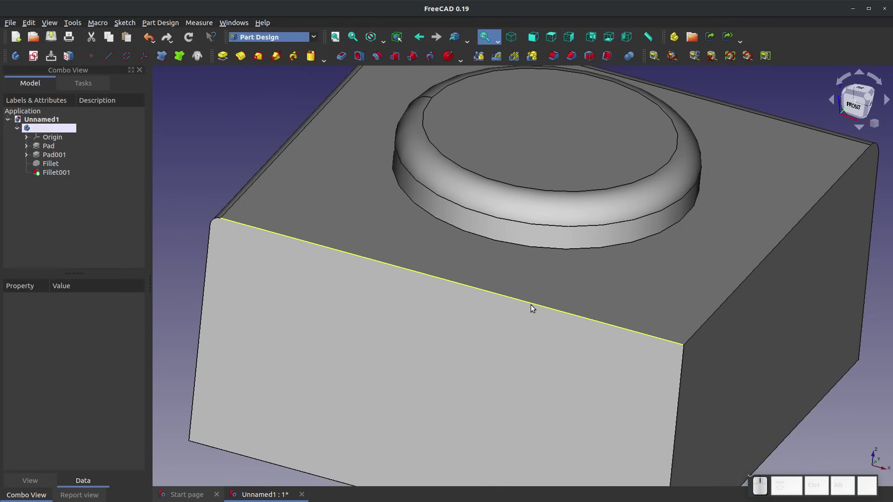
click(531, 306)
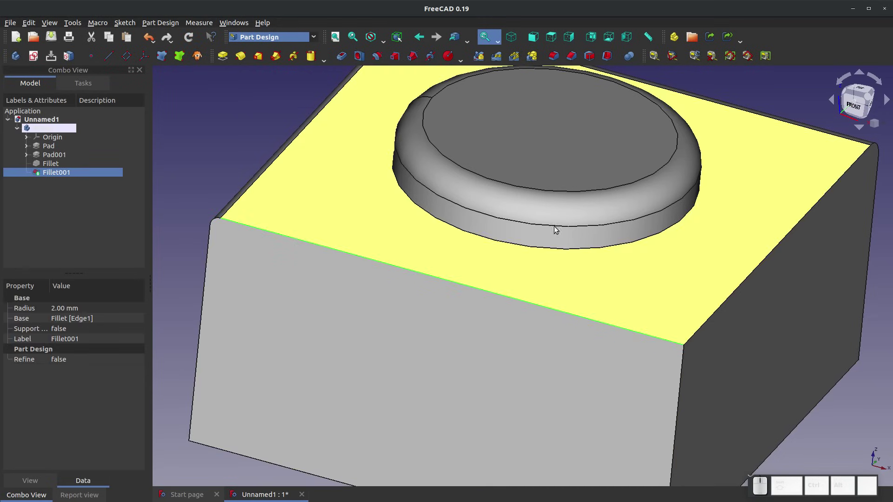
scroll(624, 216, down, 2)
click(656, 382)
scroll(660, 328, up, 4)
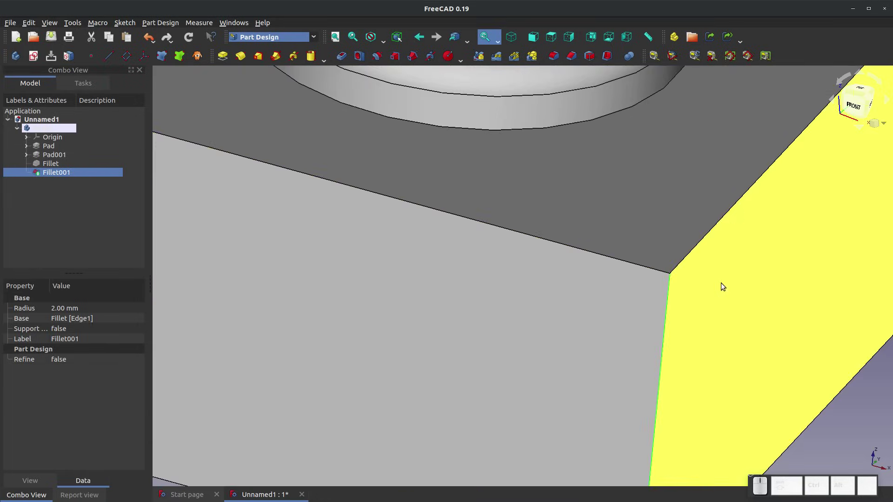
click(568, 59)
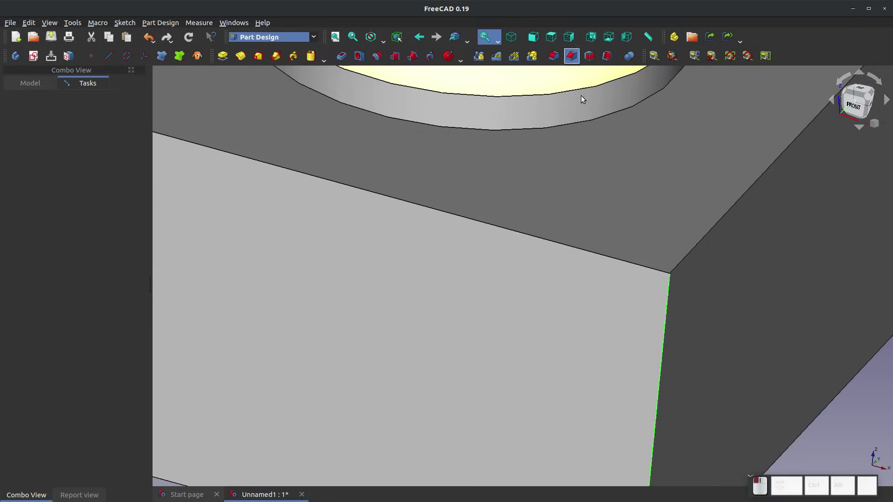
scroll(654, 272, up, 3)
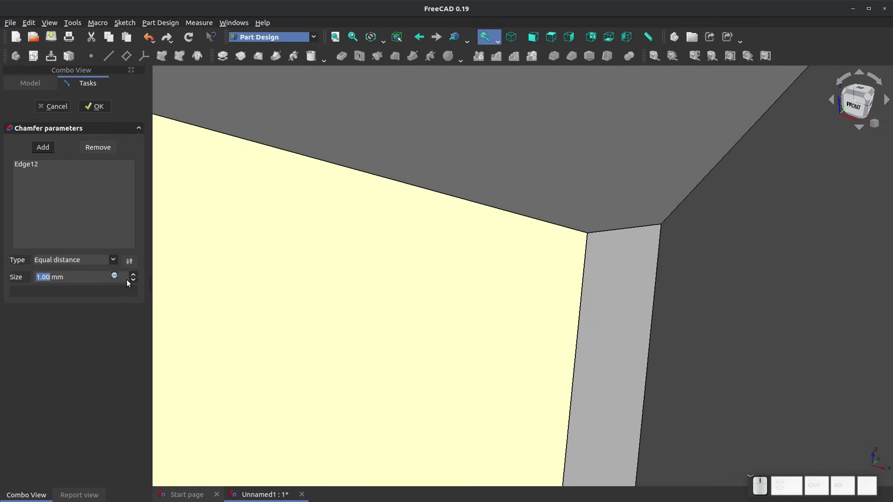
text(5)
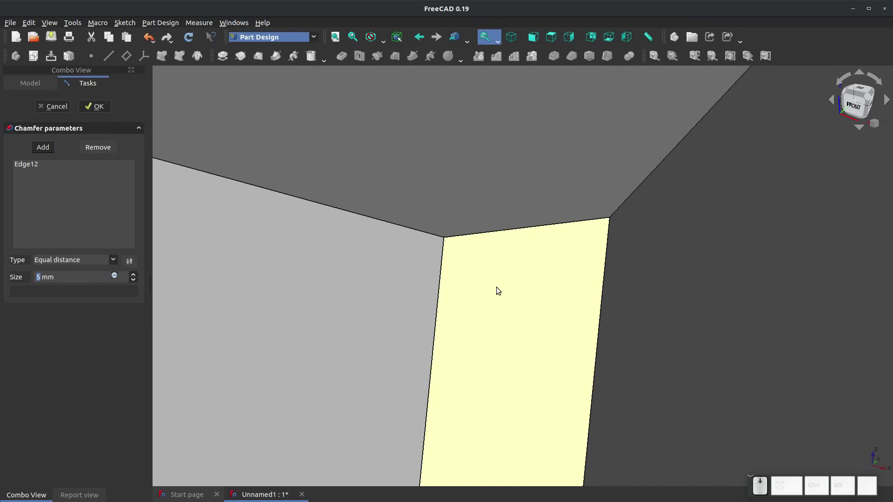
scroll(496, 286, down, 5)
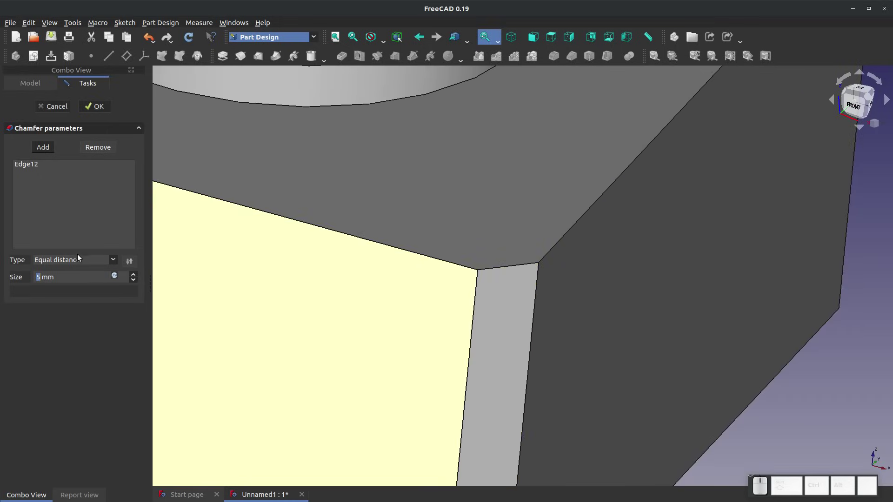
Change the chamfer type to two distances, with Size 8 mm and Size 2 20 mm
click(113, 261)
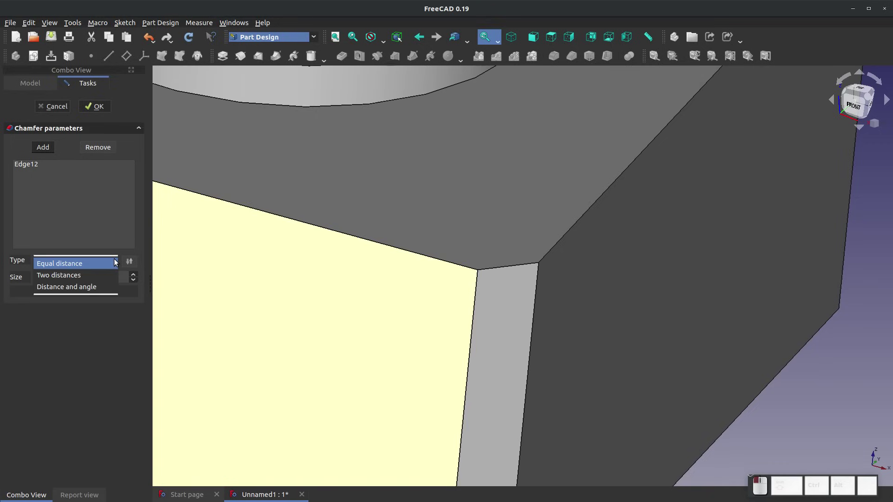
click(88, 273)
click(136, 275)
click(136, 275)
click(136, 276)
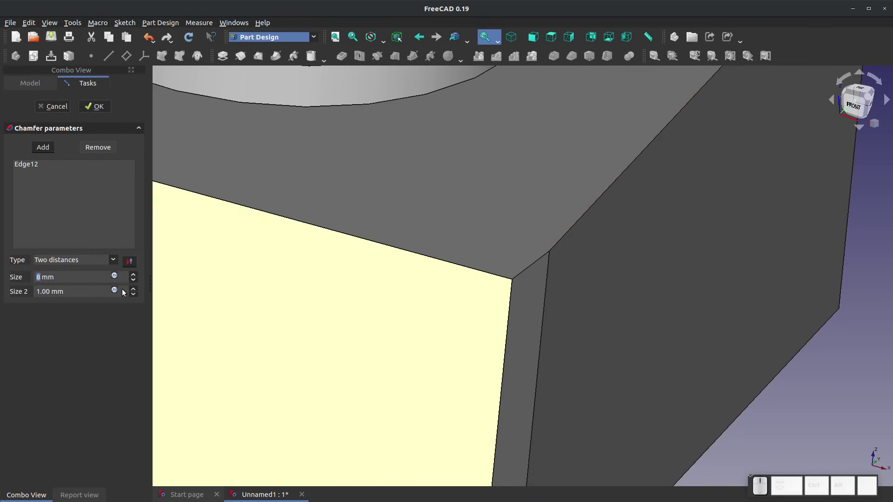
scroll(134, 294, up, 10)
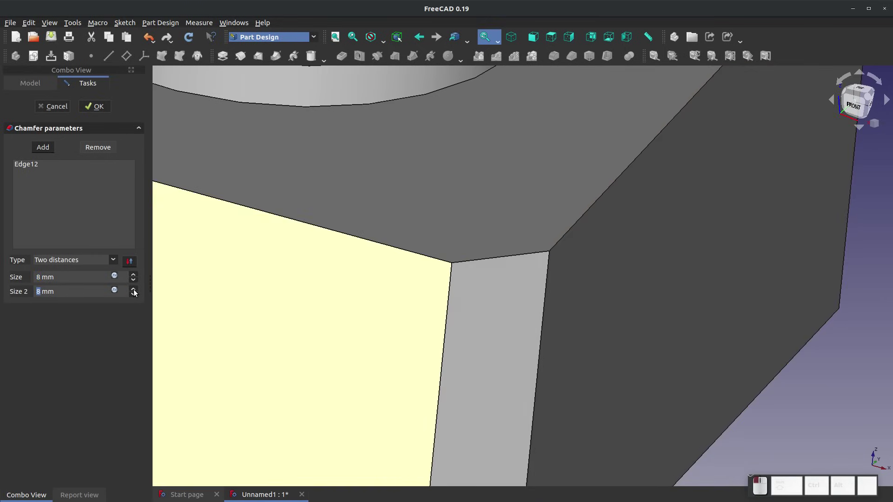
scroll(134, 292, up, 12)
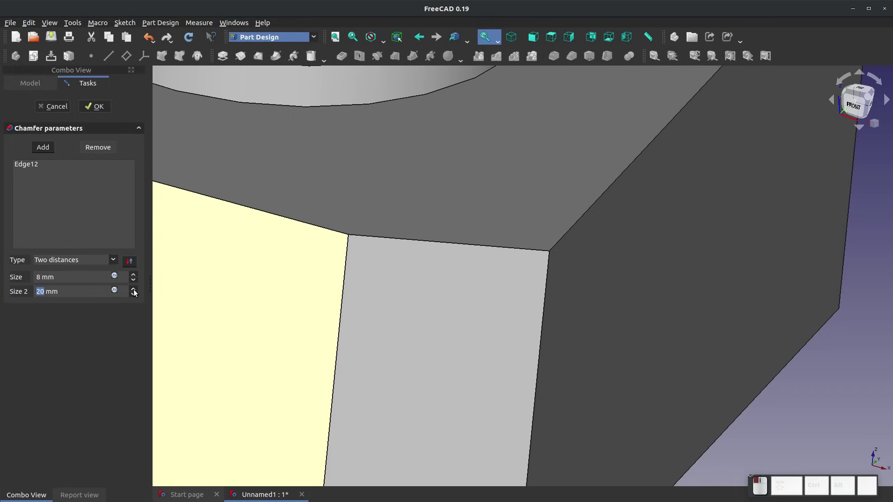
Set the chamfer's Size 2 to 8 mm, matching Size, and apply the chamfer to the block's vertical edge
scroll(134, 292, up, 1)
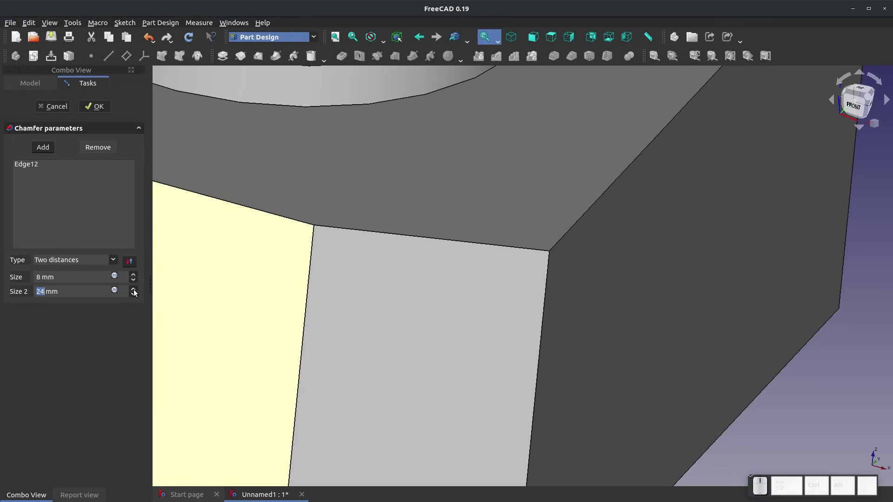
triple_click(66, 292)
text(8)
key(Return)
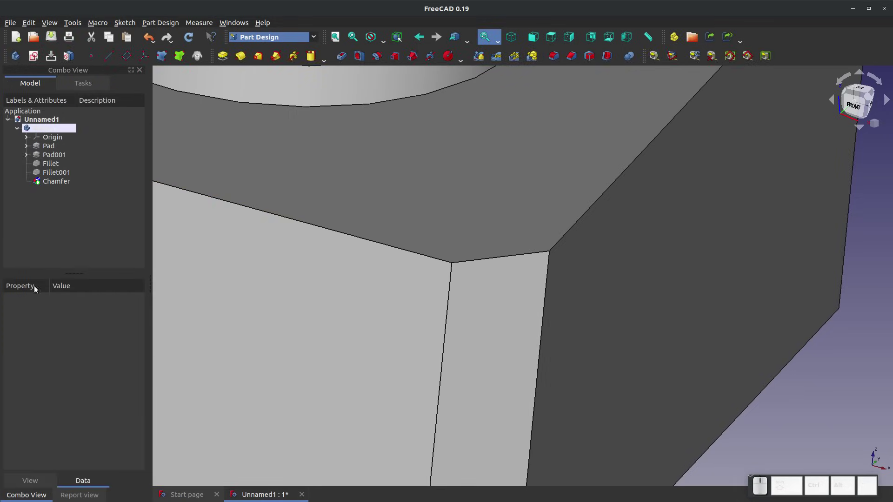
middle_drag(543, 259, 502, 302)
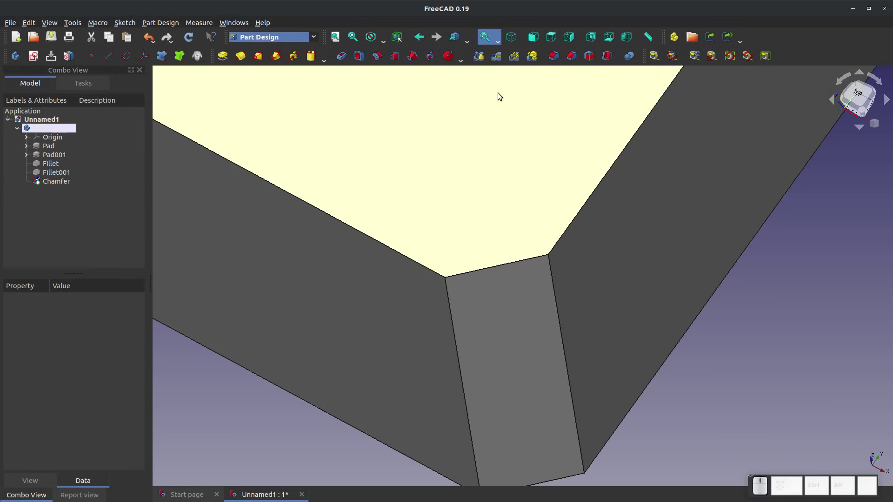
scroll(498, 96, down, 8)
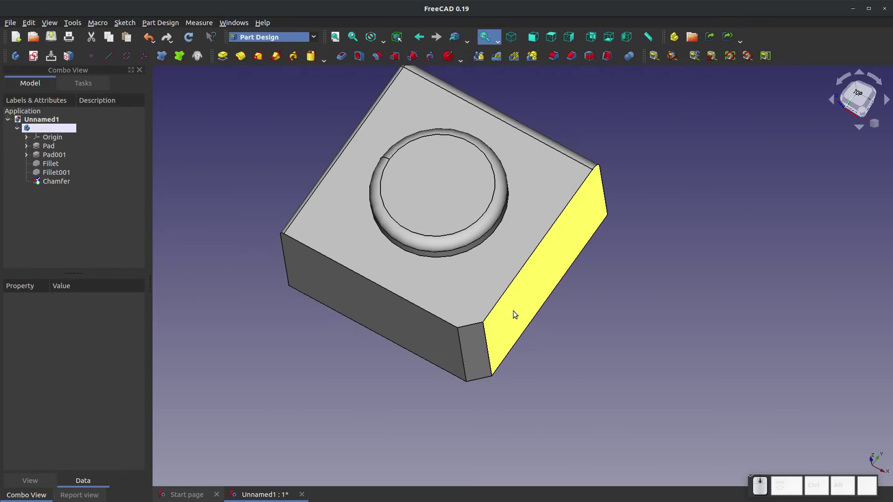
scroll(484, 293, up, 4)
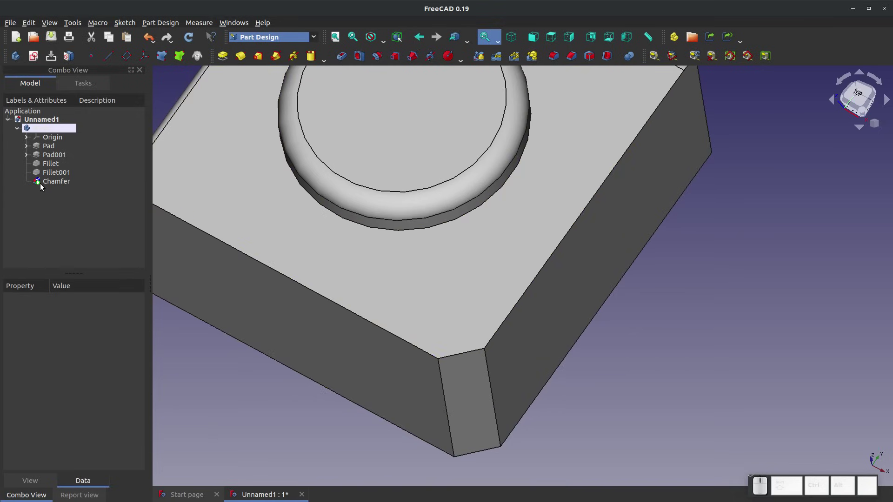
Delete the chamfer and both fillets from the body, leaving only the plain block and round boss
click(40, 183)
key(Delete)
click(63, 173)
key(Delete)
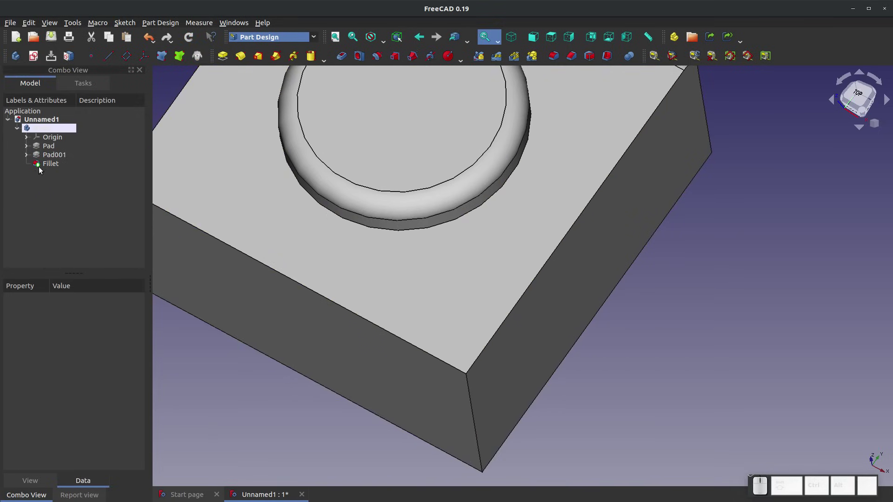
click(48, 167)
key(Delete)
scroll(343, 283, down, 4)
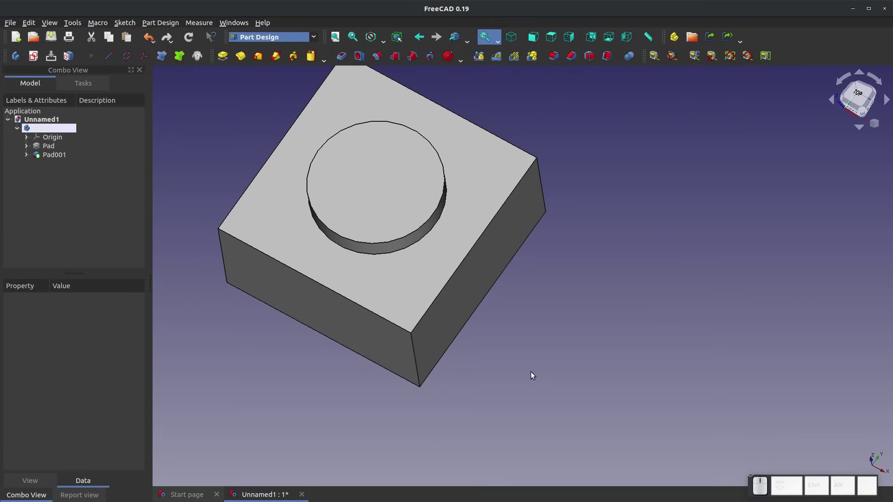
Hollow out the model through the block's bottom face with a 1 mm Thickness in Skin mode with Arc joins
middle_drag(398, 184, 407, 231)
middle_drag(594, 329, 520, 220)
click(521, 222)
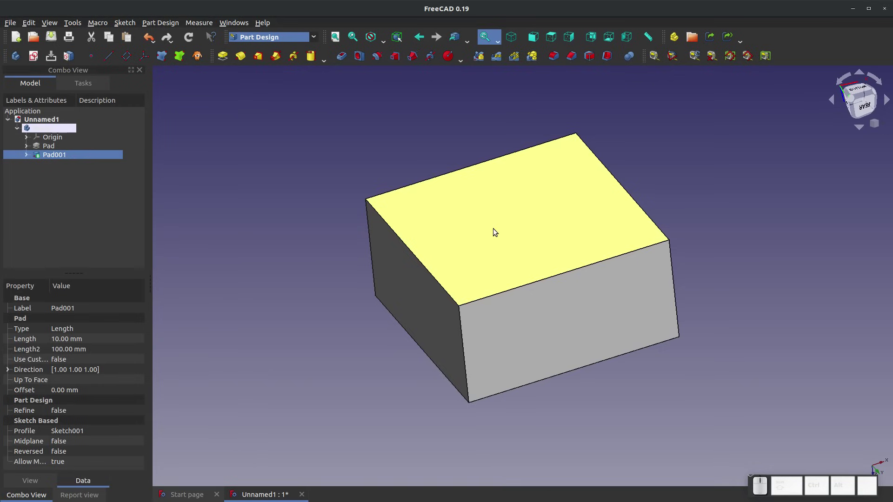
middle_drag(575, 398, 589, 93)
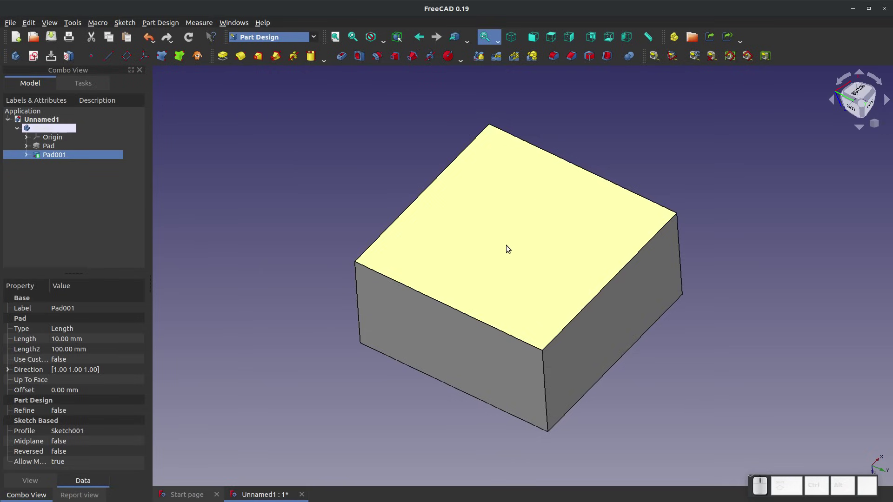
click(608, 56)
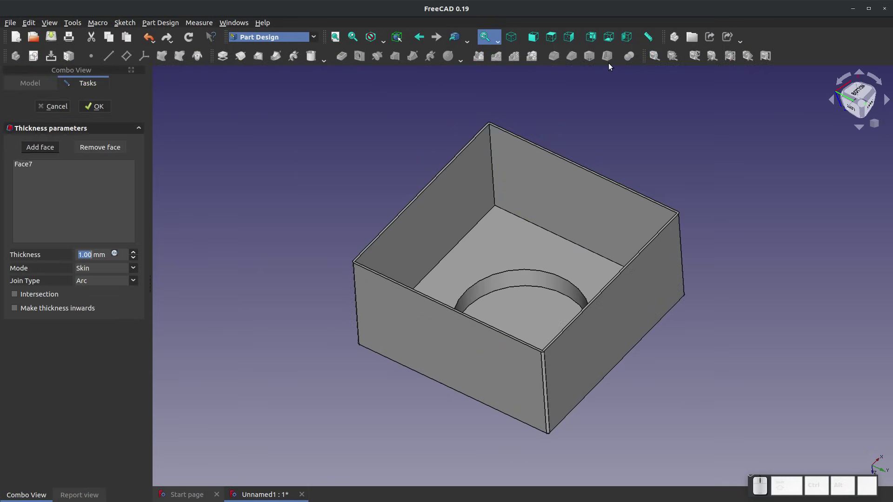
middle_drag(558, 242, 548, 273)
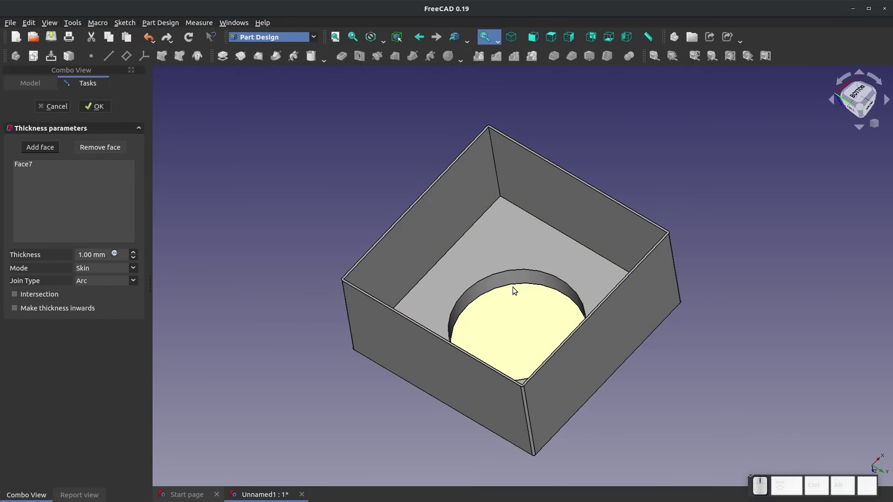
scroll(514, 292, up, 4)
scroll(582, 272, down, 3)
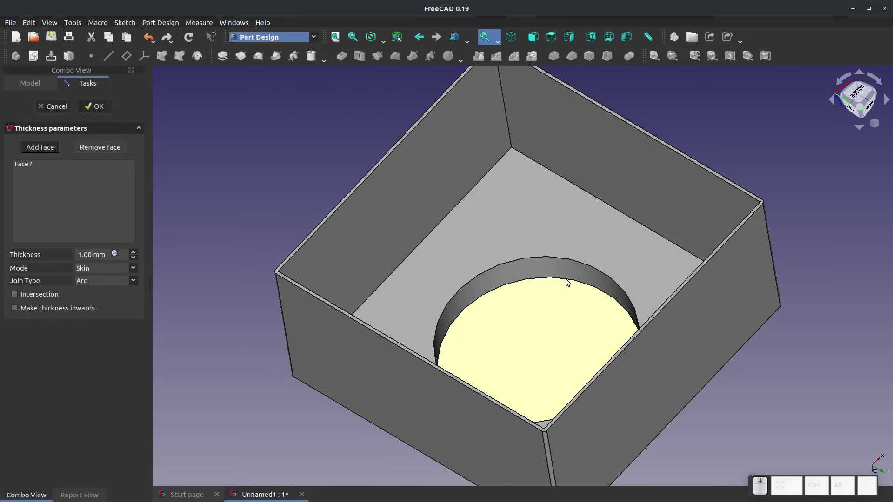
scroll(506, 319, down, 2)
mouse_move(509, 319)
middle_down()
mouse_move(542, 241)
mouse_move(529, 309)
mouse_move(511, 311)
middle_up()
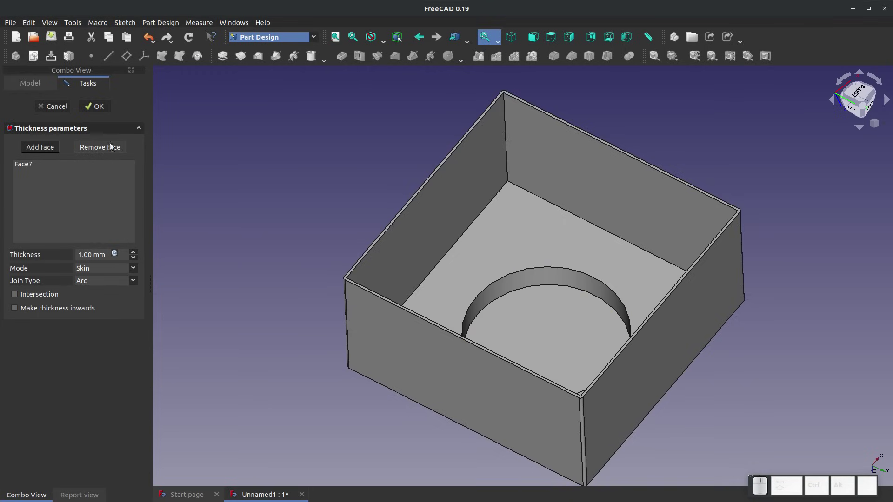
click(88, 108)
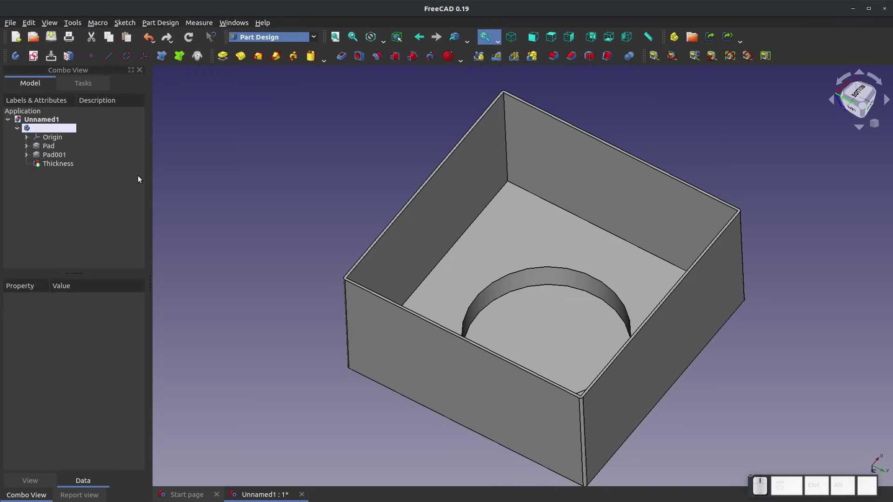
Delete the Thickness feature from the body
click(52, 165)
key(Delete)
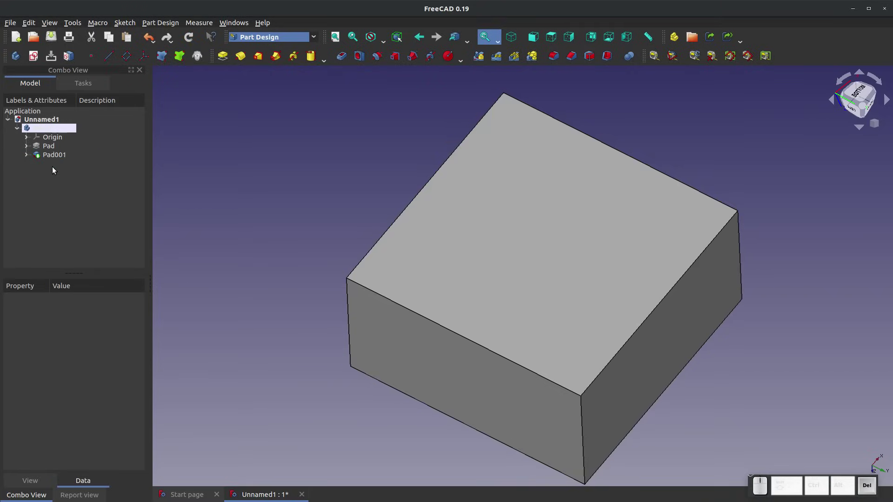
Apply a 10° draft with reversed pull direction to the cylindrical side face of the round boss
middle_drag(376, 219, 630, 279)
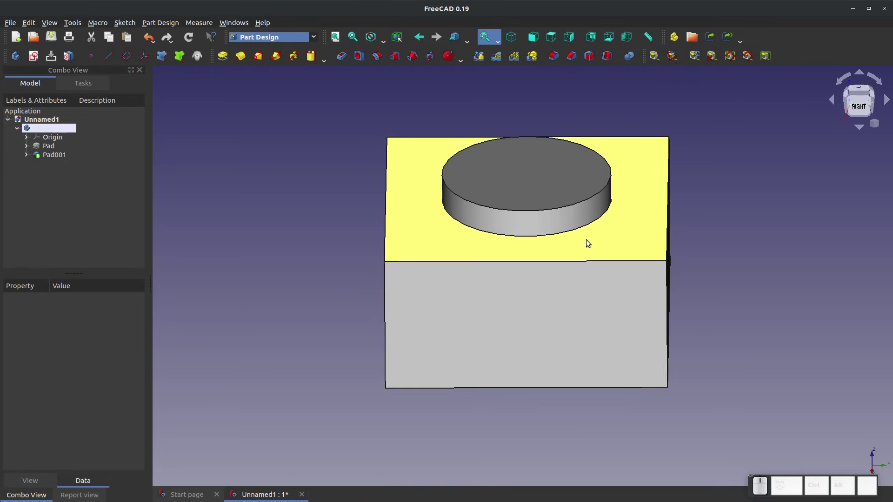
scroll(586, 241, up, 2)
click(519, 210)
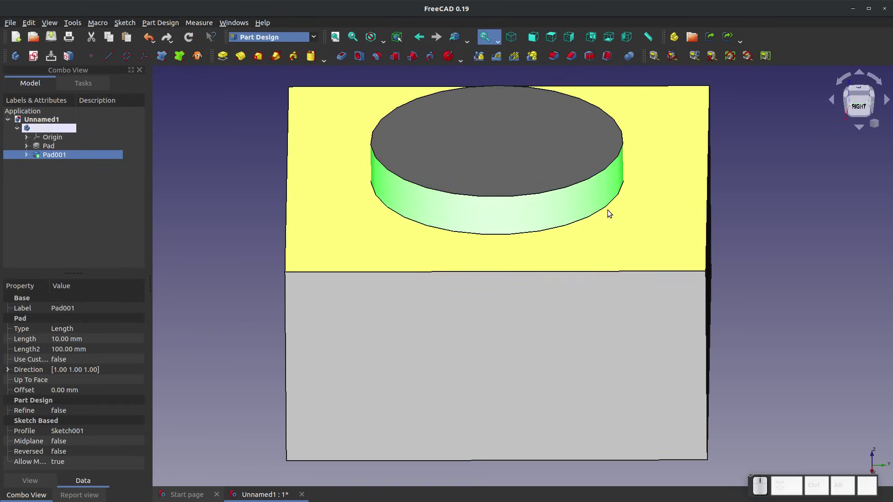
middle_drag(608, 209, 515, 252)
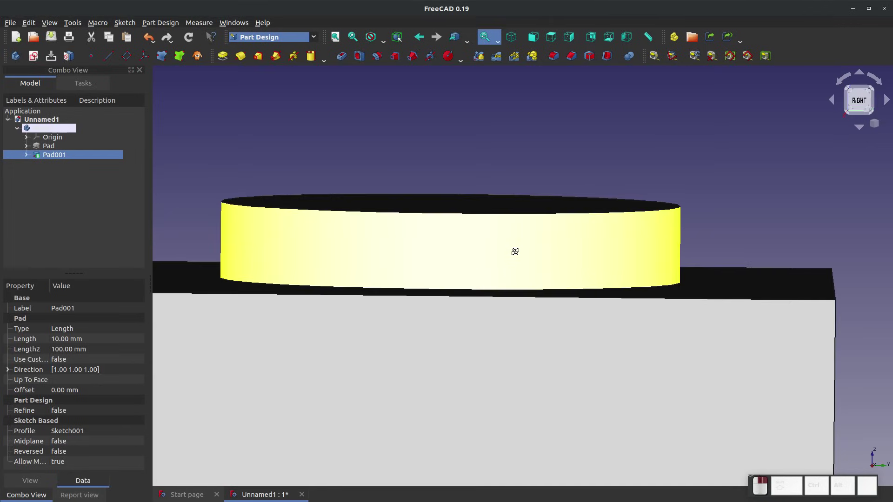
click(588, 57)
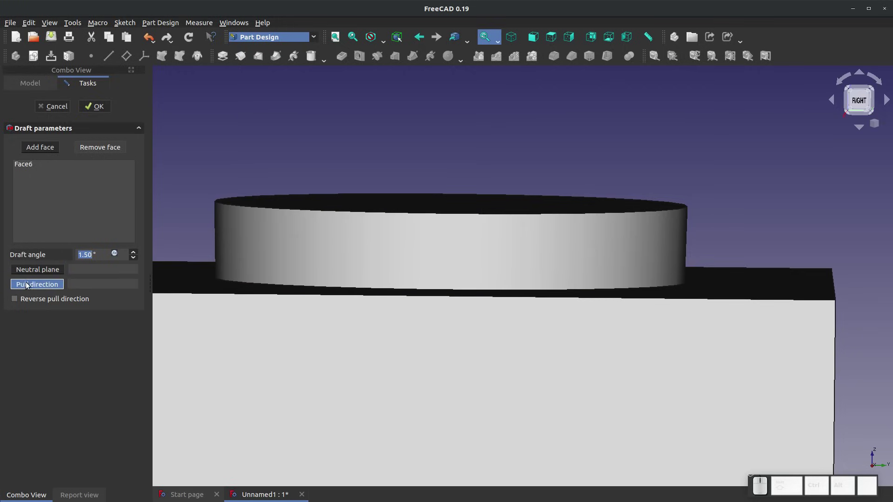
click(15, 301)
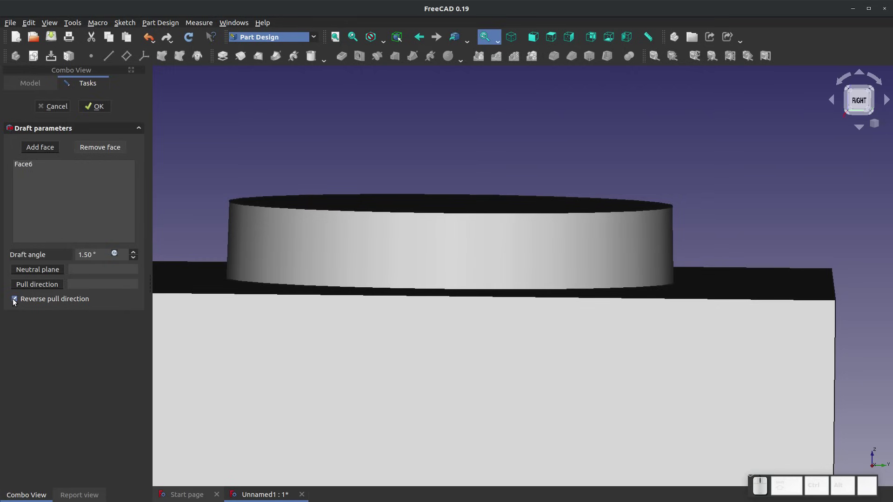
click(97, 259)
text(10)
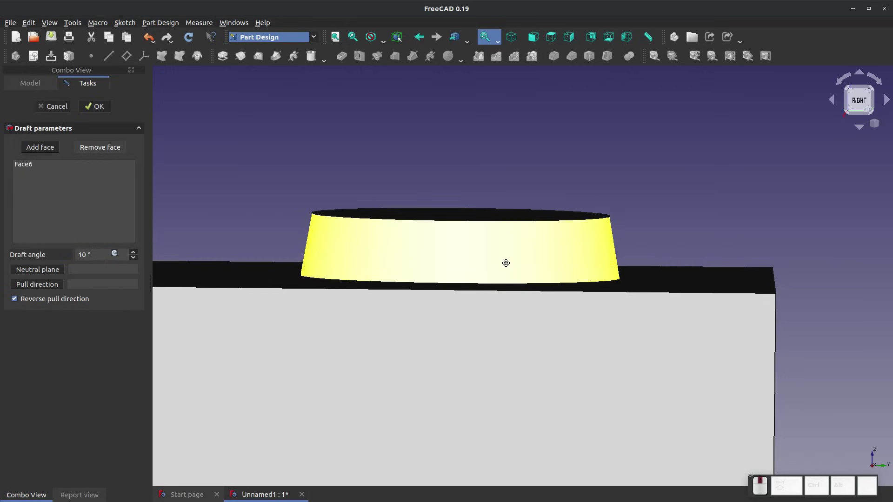
middle_drag(504, 263, 242, 188)
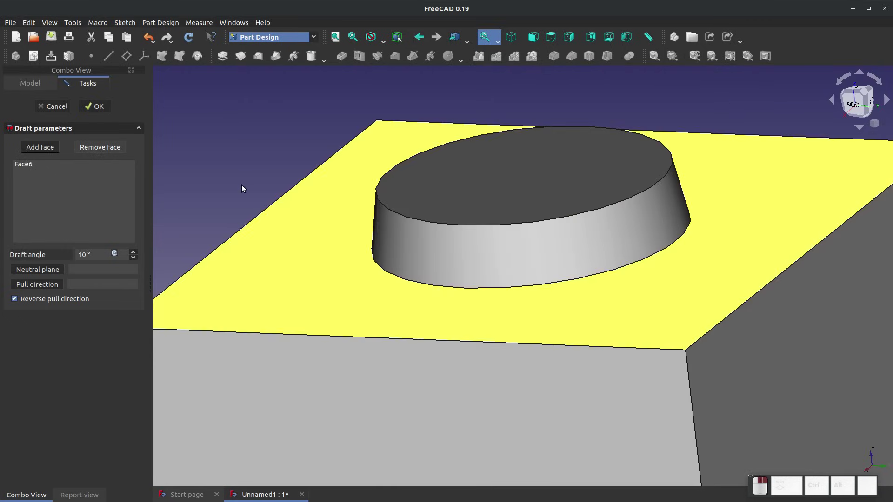
click(95, 107)
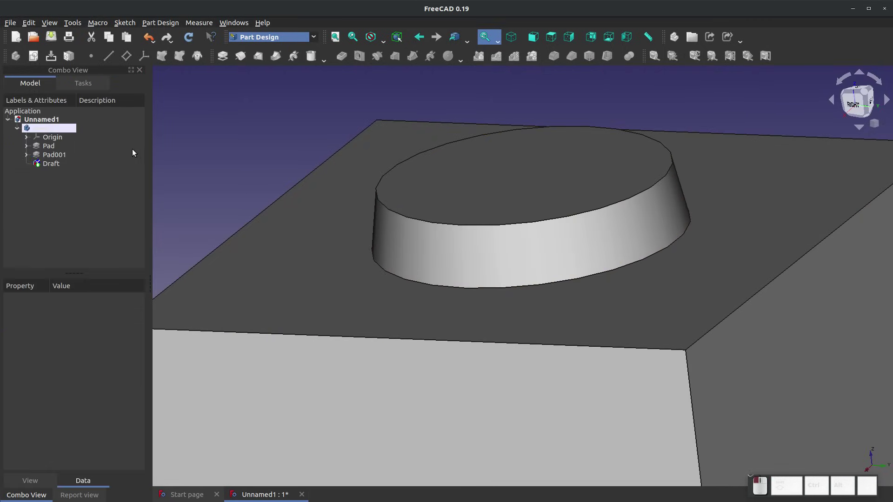
Start a second draft on the block's four side faces with a draft angle of 10°
scroll(412, 360, down, 3)
click(518, 377)
ctrl+click(679, 396)
middle_drag(679, 393, 529, 361)
ctrl+click(293, 384)
middle_drag(744, 219, 693, 209)
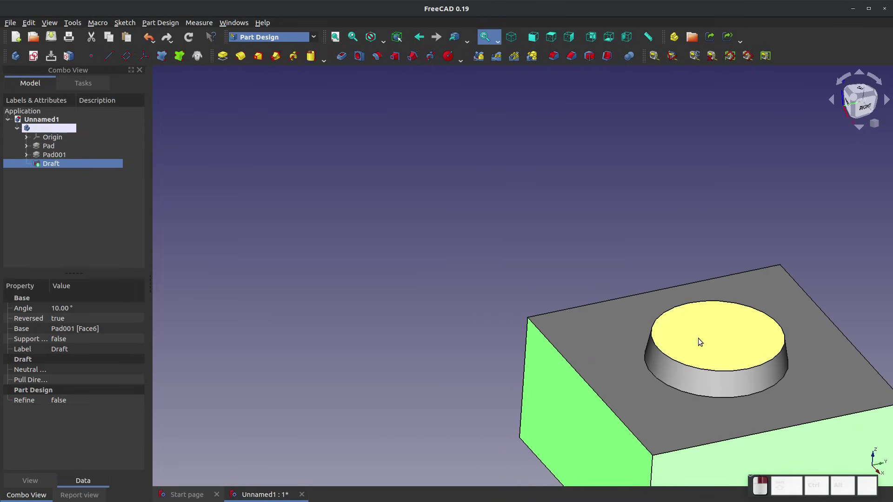
middle_drag(698, 343, 635, 244)
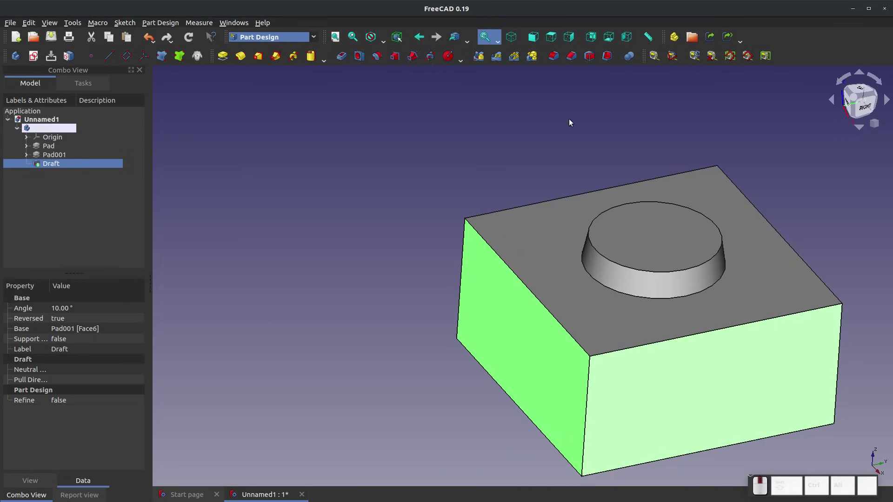
click(589, 57)
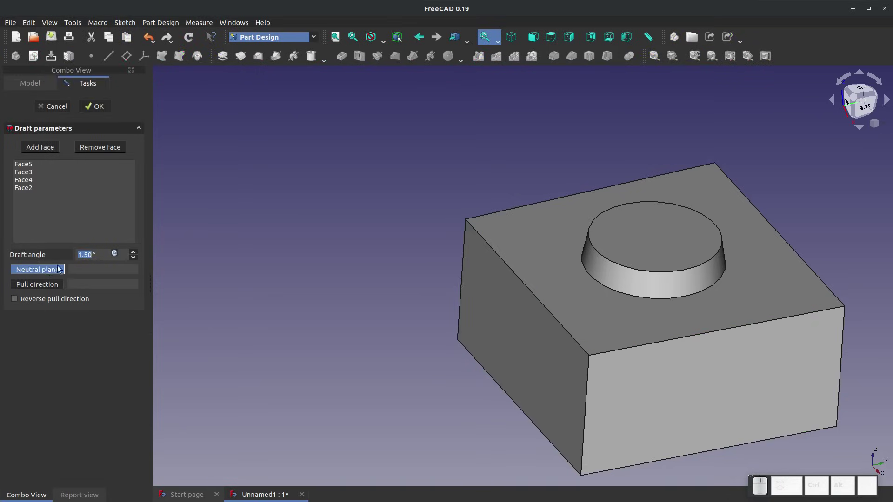
text(10)
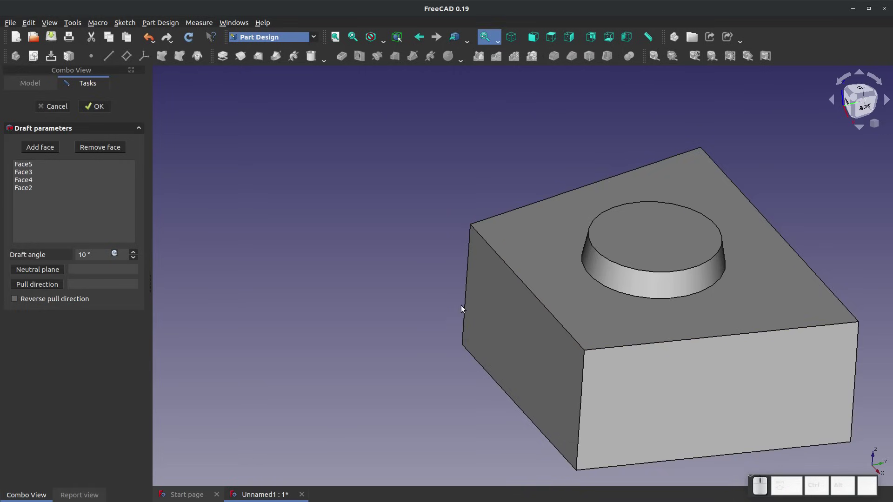
Use the block's bottom face as the neutral plane of the side-face draft
middle_drag(625, 412, 618, 343)
click(56, 270)
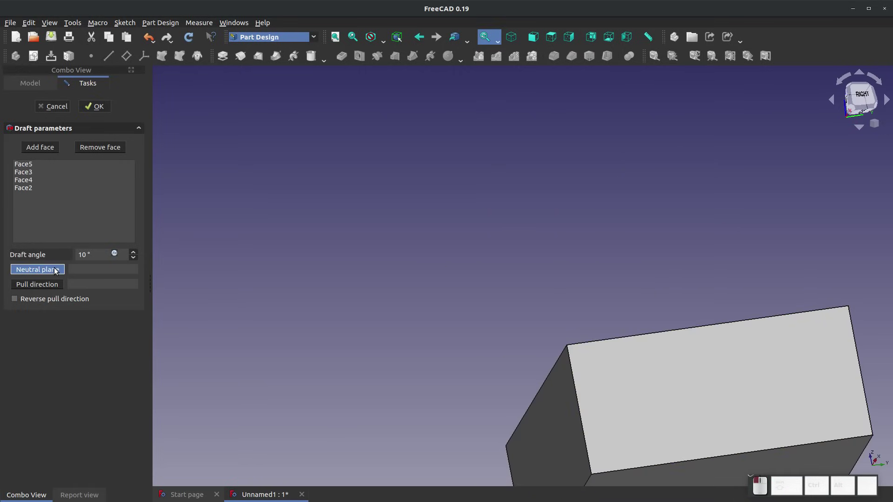
scroll(255, 255, down, 4)
click(518, 421)
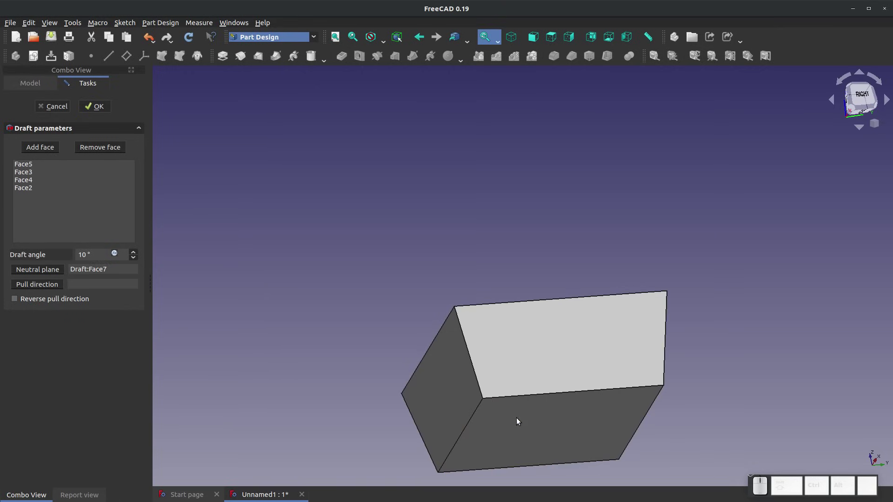
middle_drag(532, 416, 517, 270)
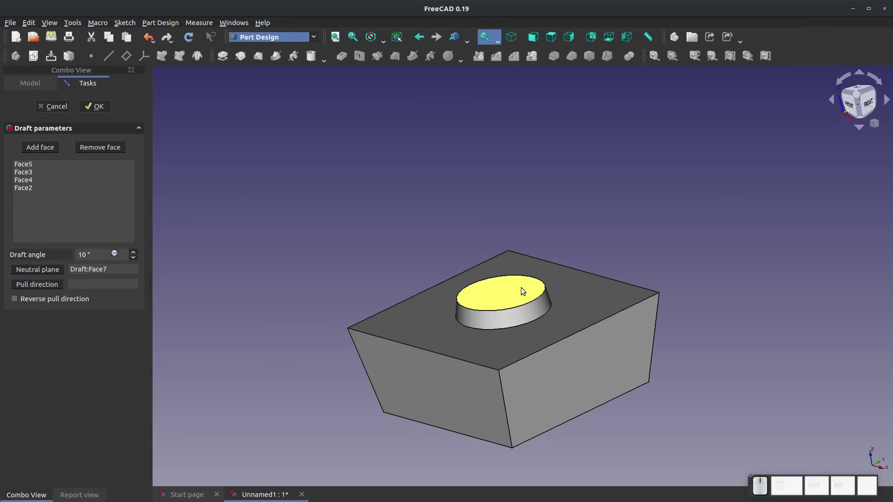
scroll(523, 365, up, 2)
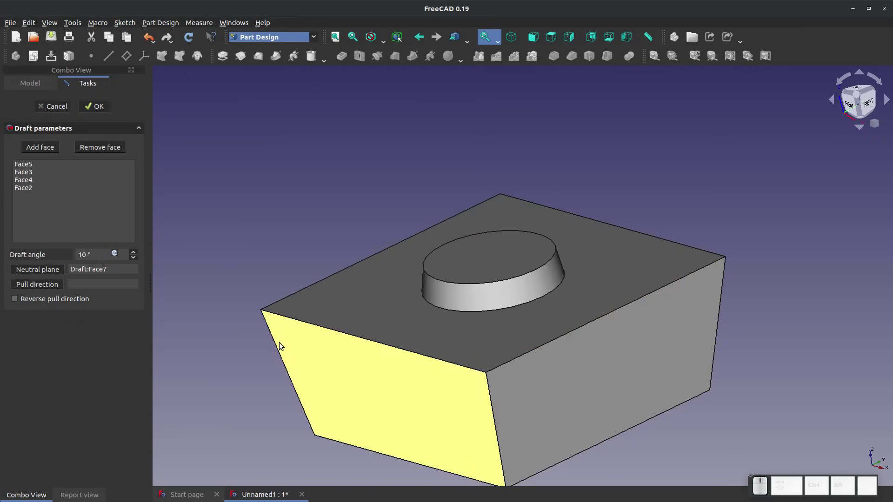
Reverse the pull direction of the side-face draft so the block tapers upward, and apply it
click(15, 299)
middle_drag(400, 326, 337, 332)
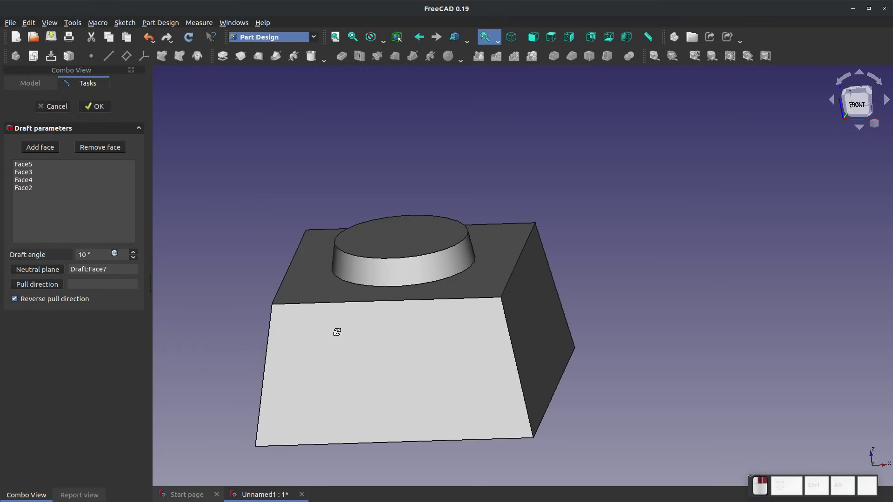
click(94, 107)
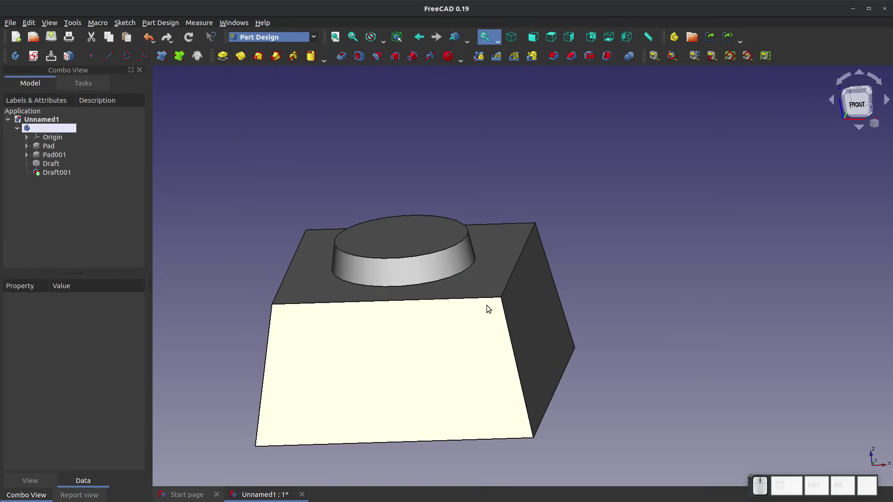
Start a fillet with a 1 mm radius on the block's top face, rounding its outer edges and the boss base
click(500, 290)
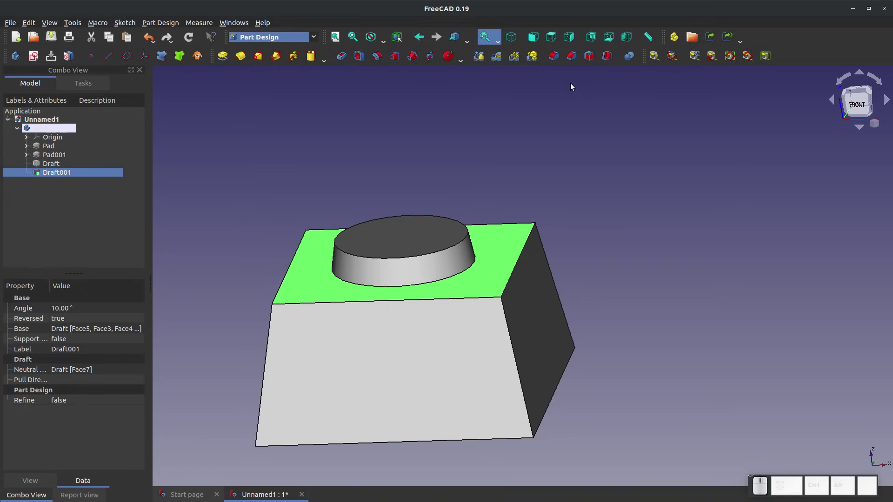
click(554, 56)
scroll(460, 280, down, 3)
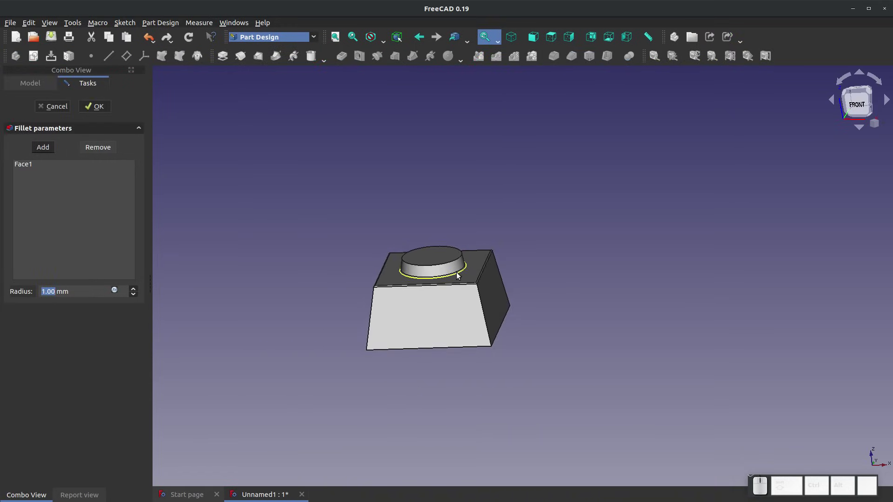
scroll(460, 280, up, 8)
scroll(460, 280, up, 2)
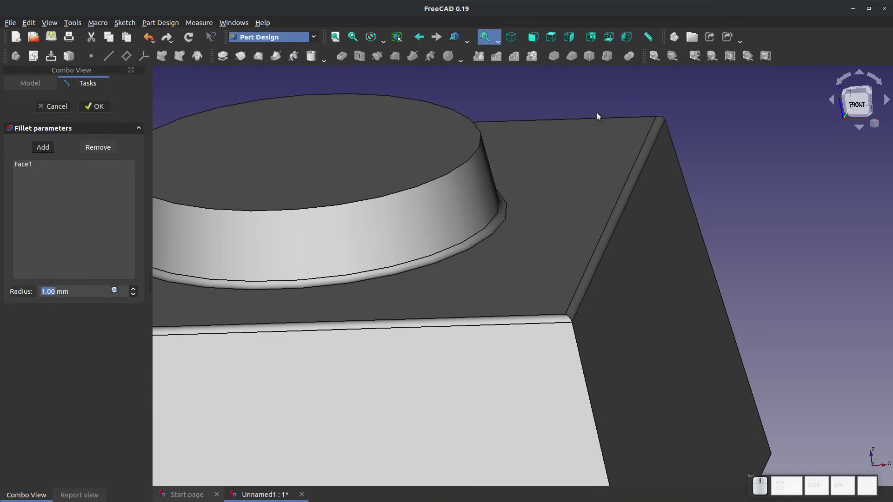
Add the boss's top face to the 1 mm fillet and apply it
click(371, 165)
click(44, 148)
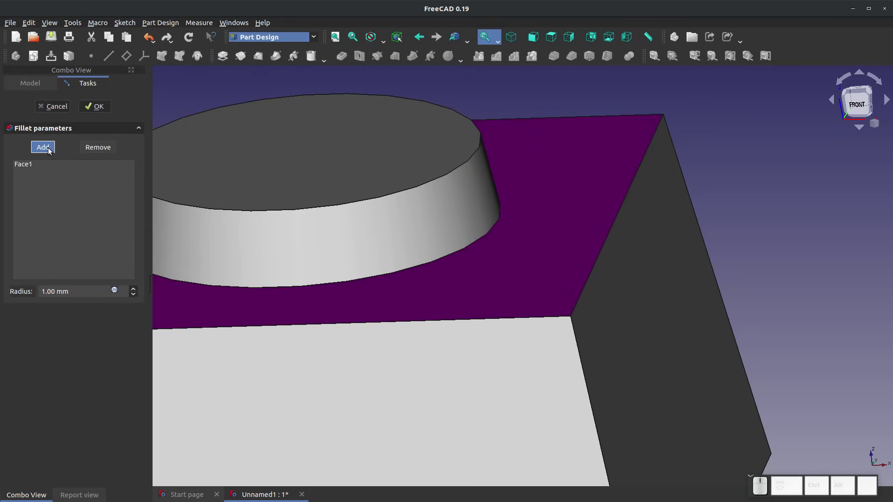
click(246, 152)
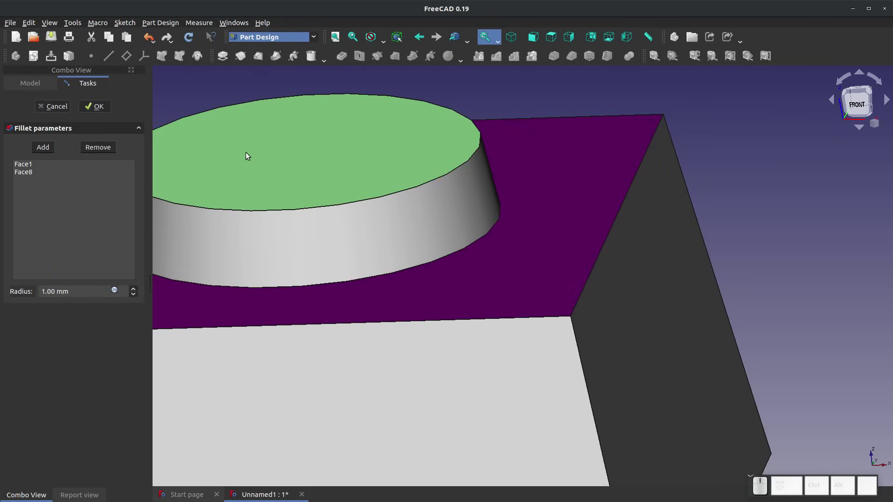
click(97, 107)
scroll(551, 247, down, 6)
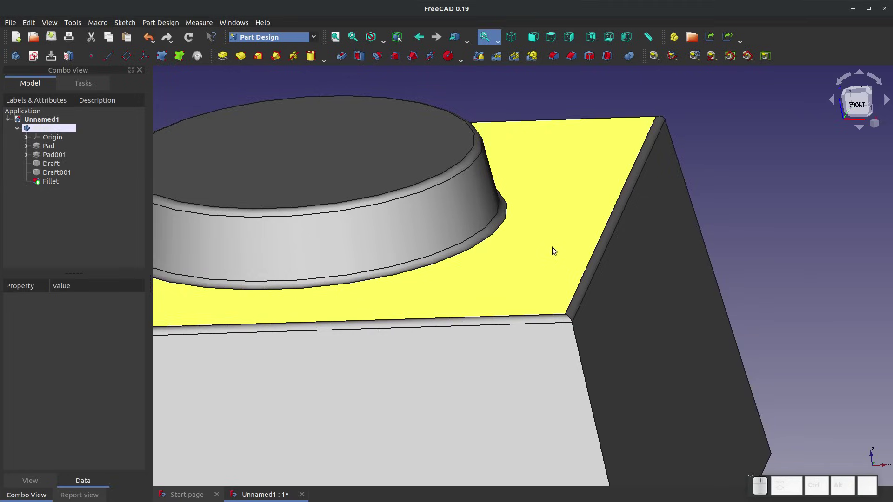
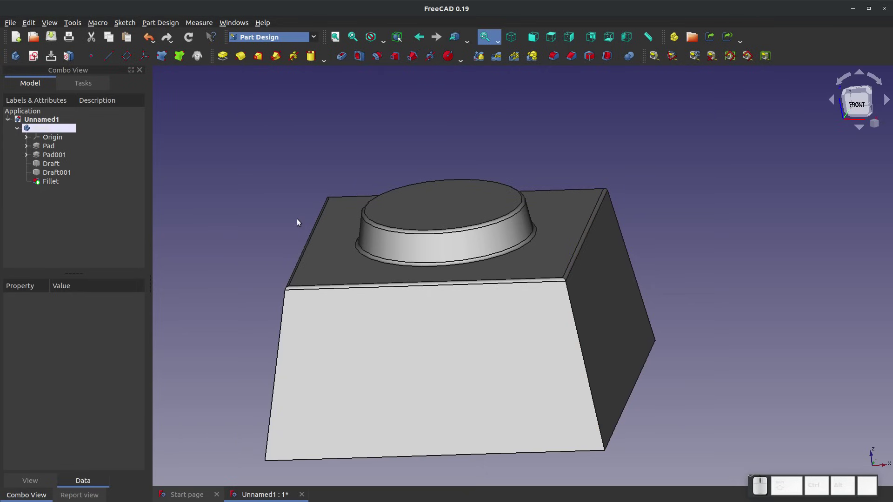
Save the document as Draft Fillet Example and close it
click(10, 22)
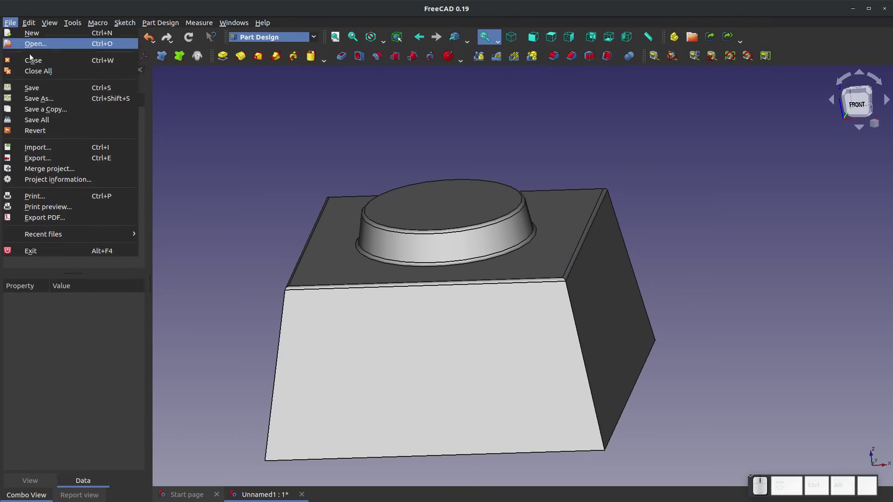
click(63, 98)
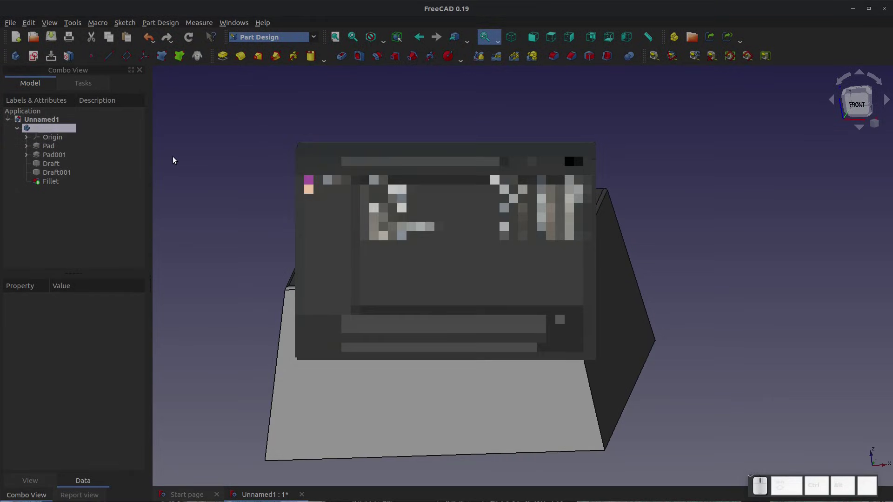
text(D)
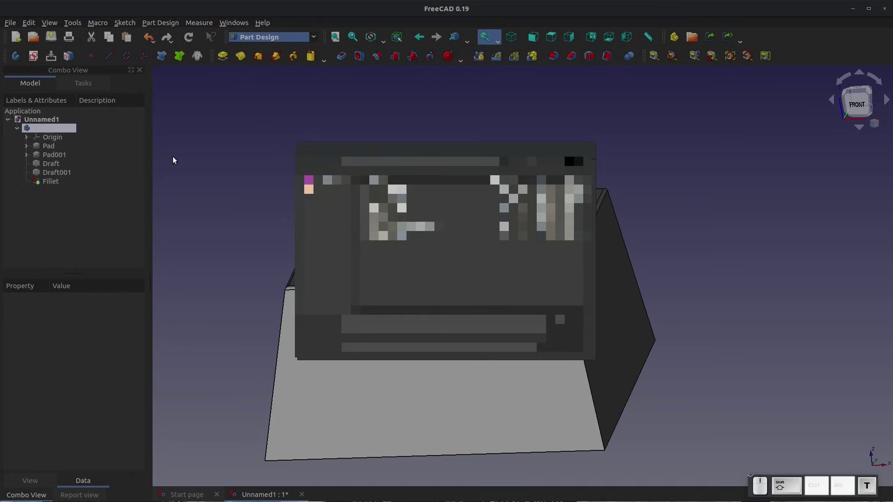
click(563, 327)
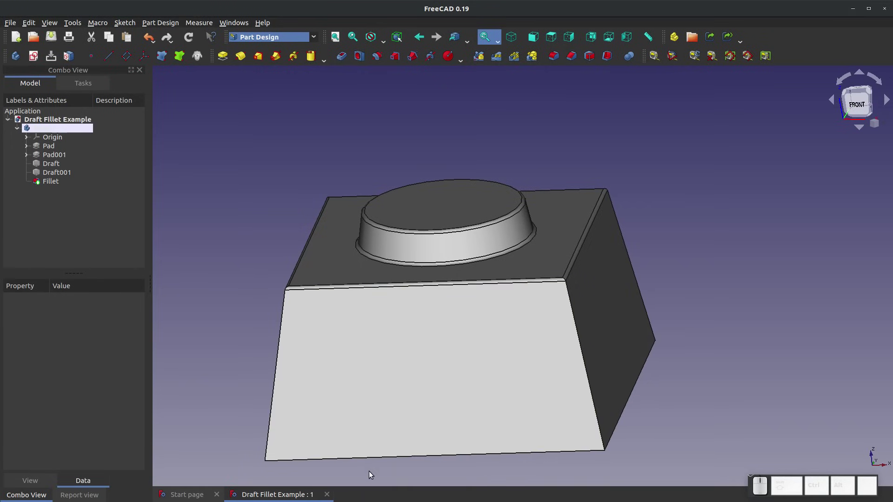
click(327, 496)
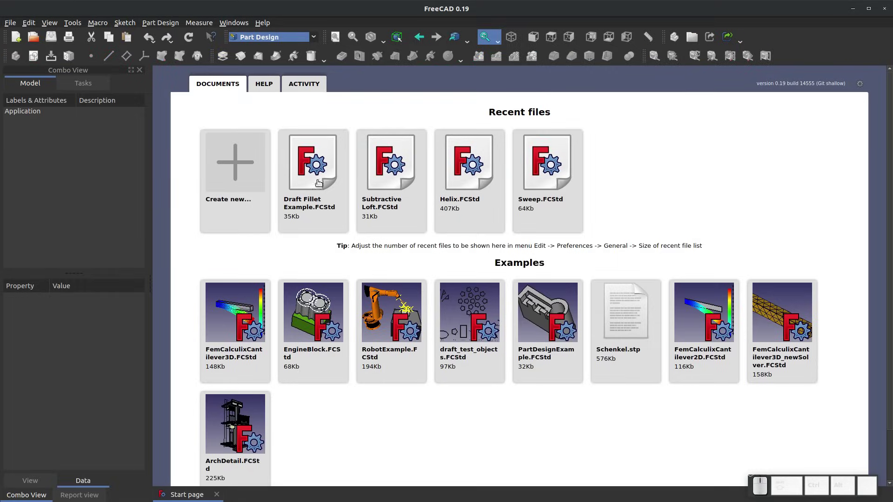
Create a new document and start a sketch on the XY plane
click(232, 169)
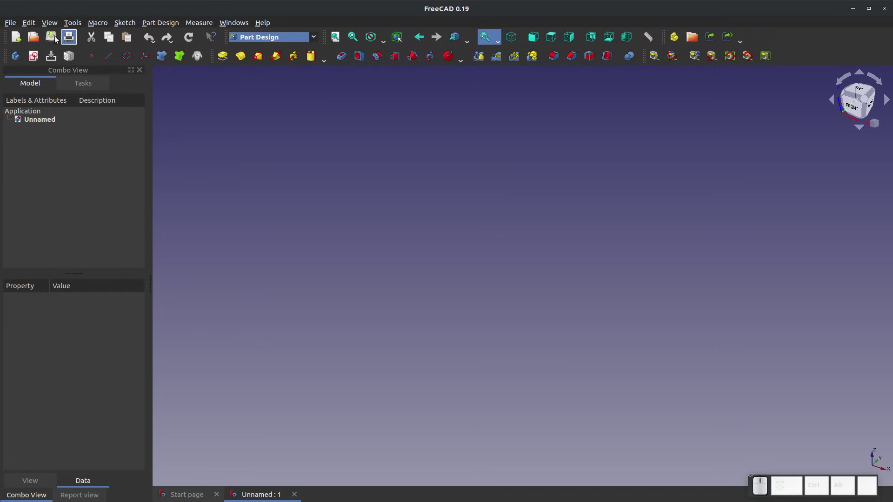
click(52, 56)
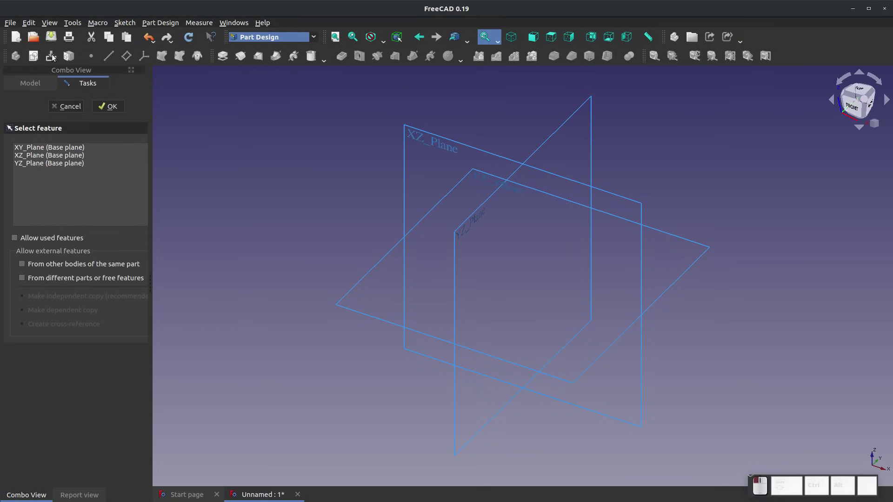
click(400, 240)
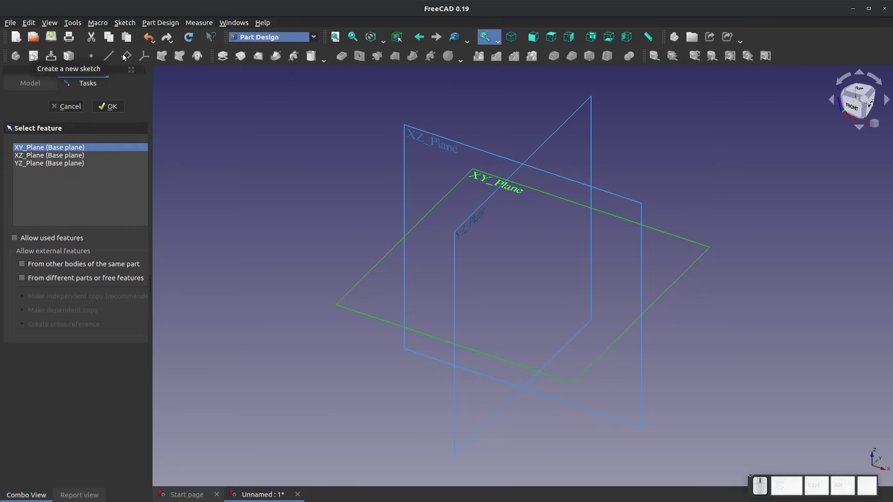
click(106, 110)
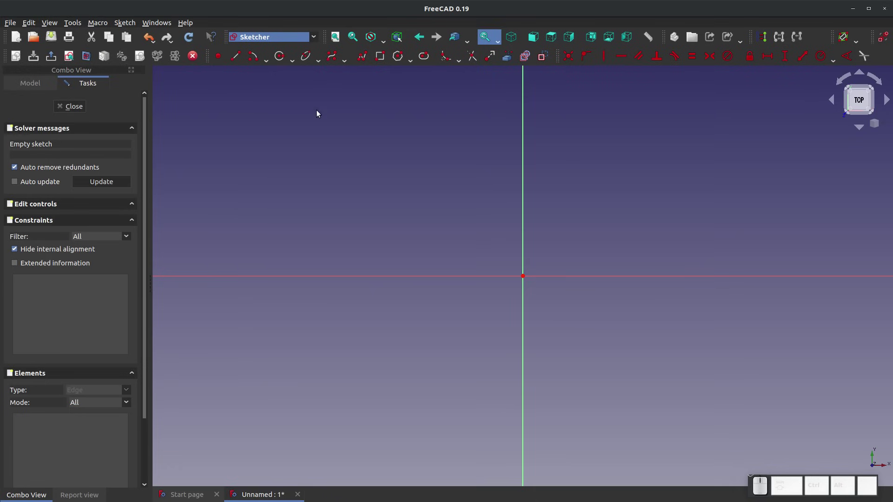
Draw a wide rectangle enclosing the sketch origin
click(381, 56)
click(161, 166)
click(868, 402)
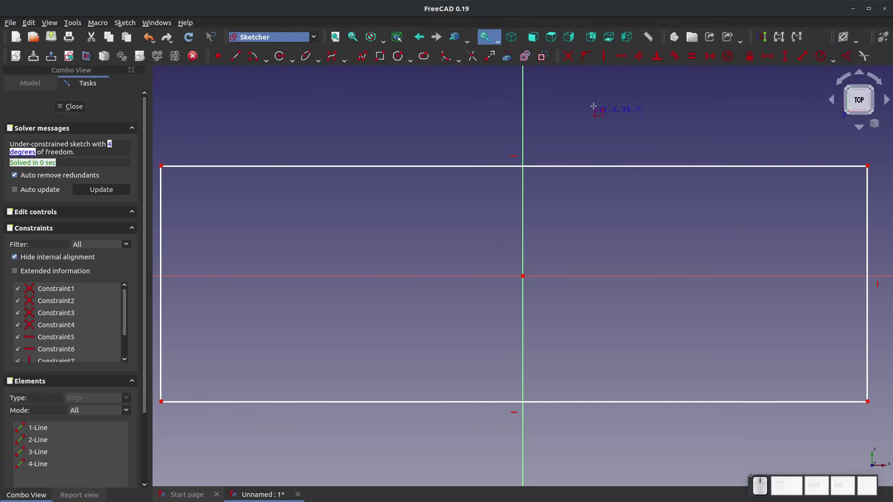
Make two diagonally opposite corners of the rectangle symmetric about the origin
click(868, 166)
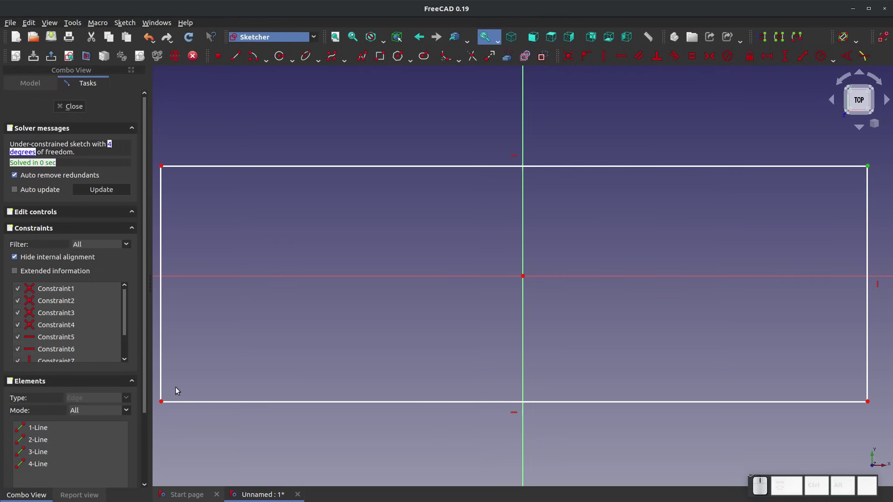
click(161, 402)
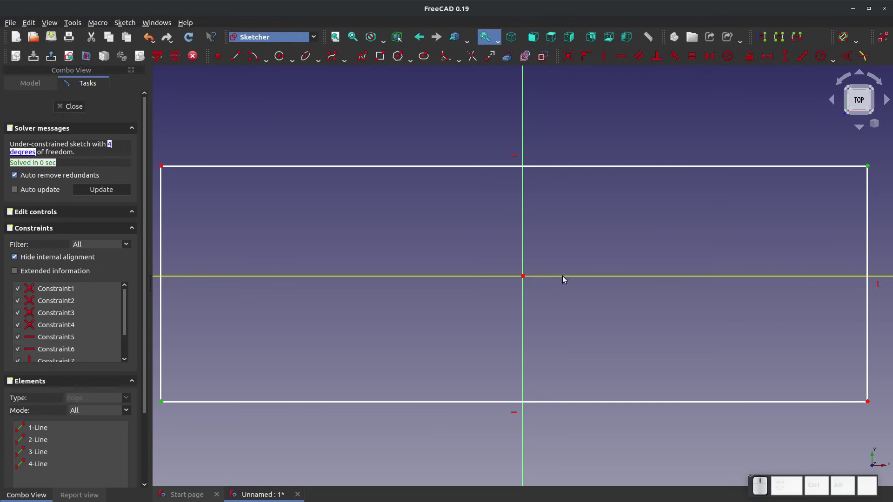
click(523, 277)
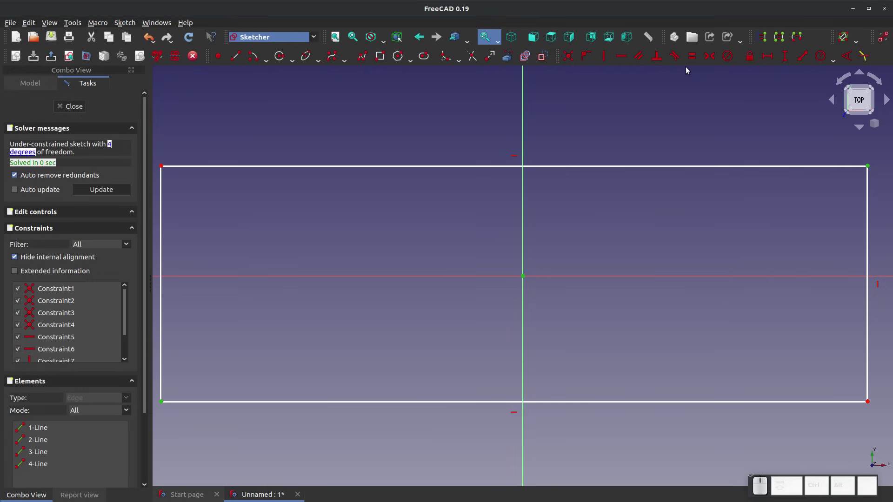
click(710, 55)
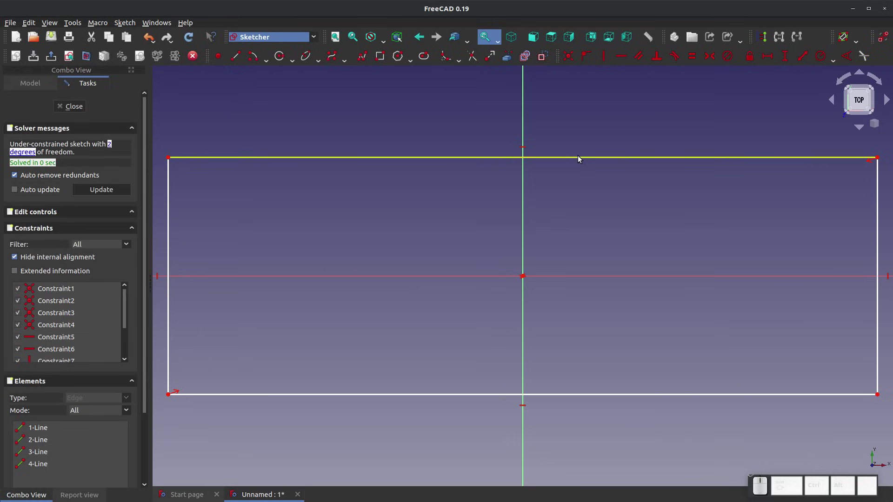
Constrain the rectangle to a horizontal length of 150 mm and a vertical height of 50 mm
drag(877, 158, 803, 209)
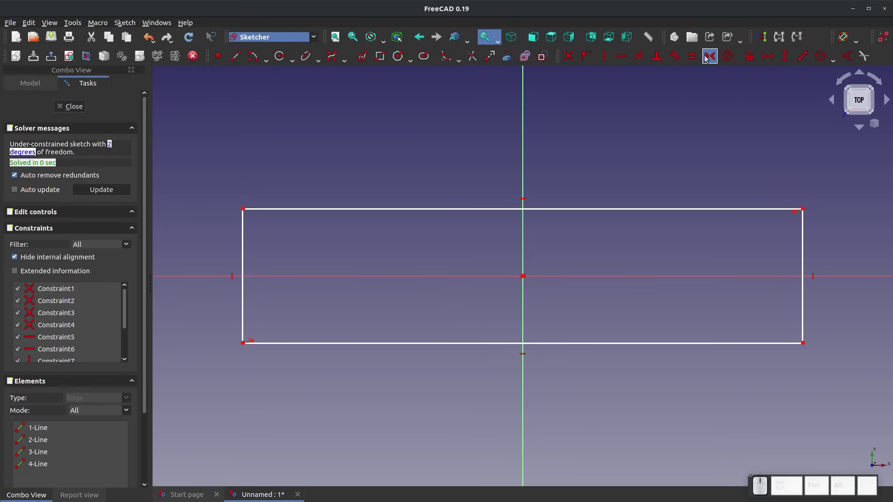
click(768, 57)
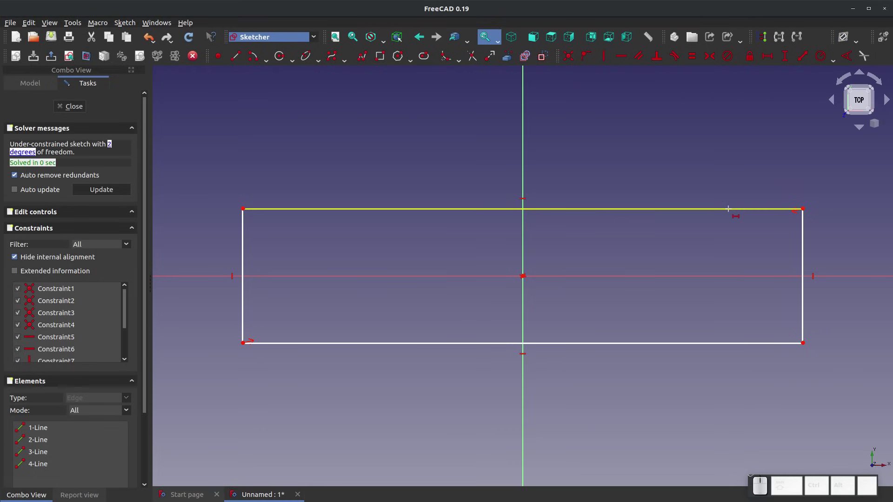
click(727, 209)
text(150)
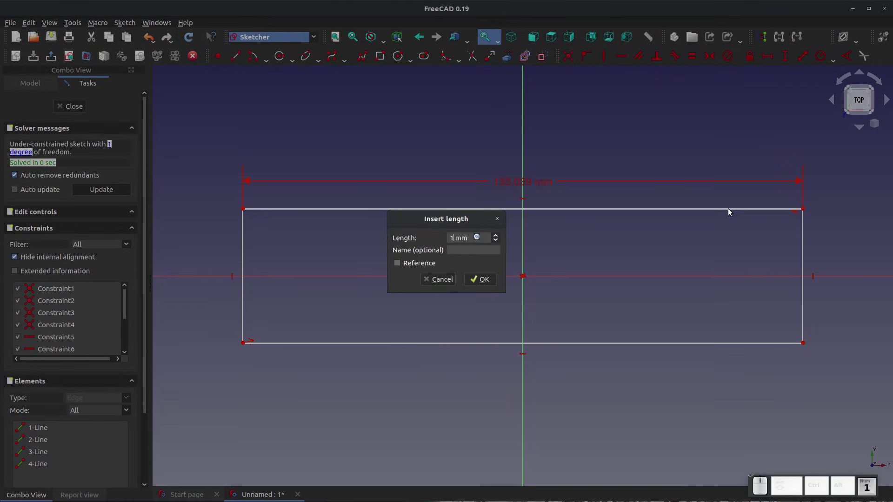
key(Return)
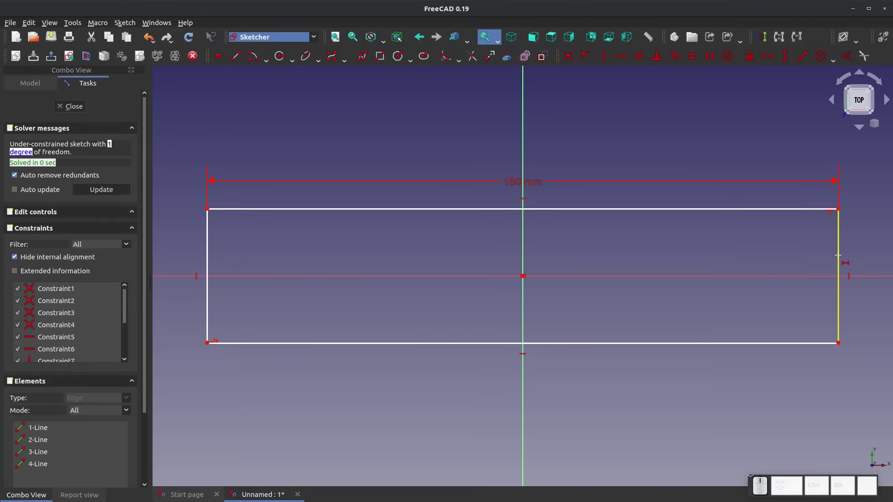
click(785, 56)
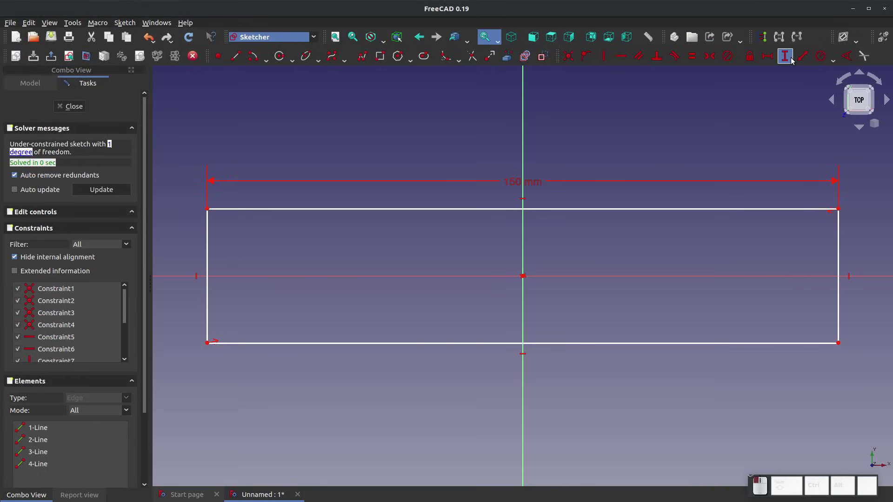
click(838, 260)
text(50)
key(Return)
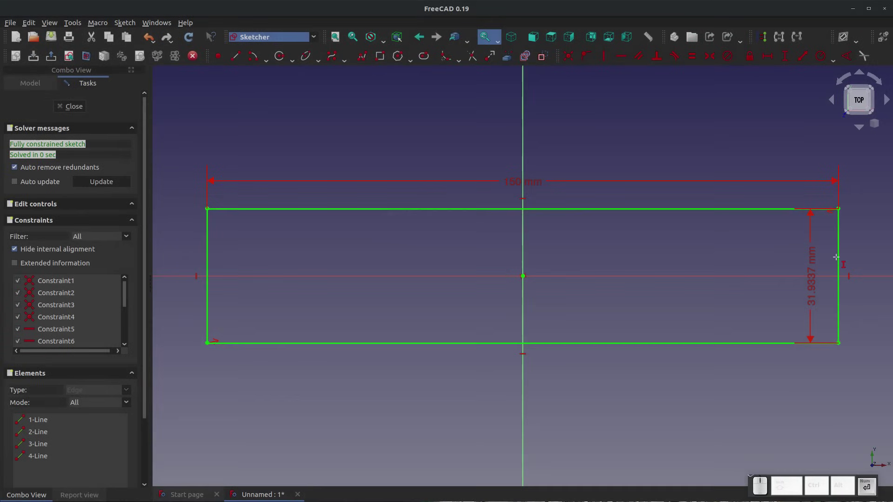
Close the rectangle sketch and pad it to a length of 25 mm
click(73, 106)
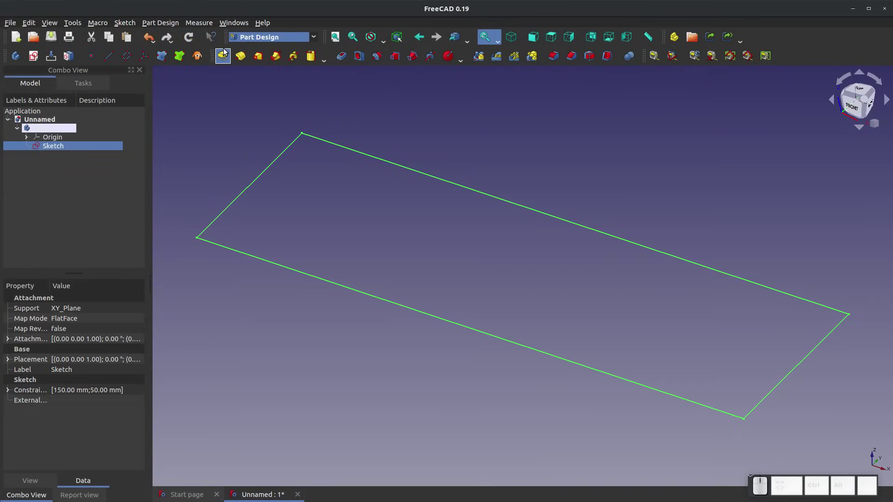
click(224, 54)
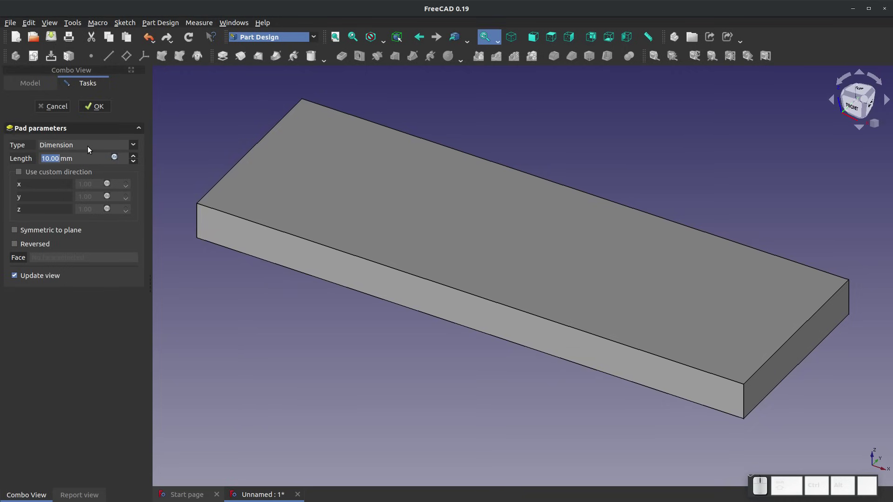
text(25)
key(Return)
scroll(373, 373, down, 3)
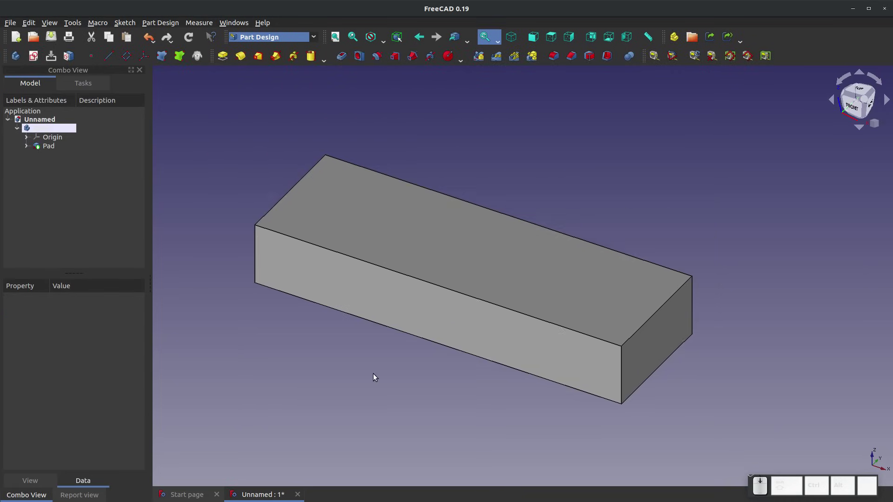
Start a sketch on the block's top face and draw a small circle near its upper-left corner
click(356, 197)
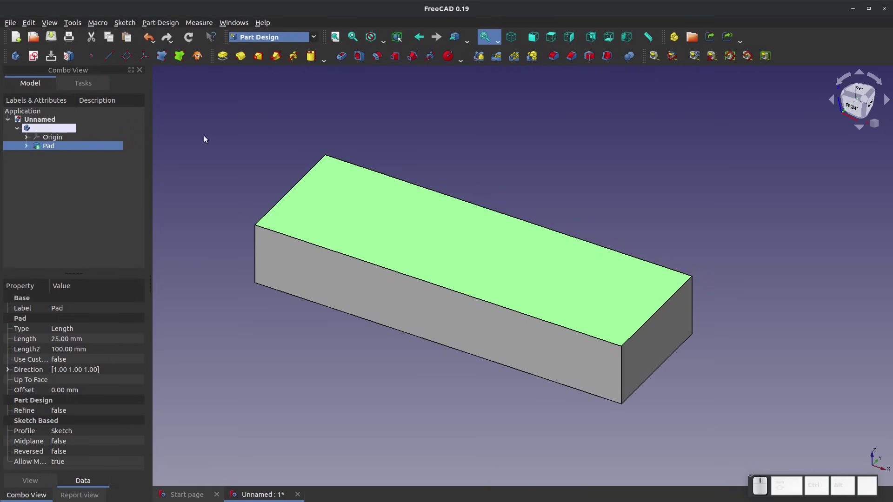
click(34, 56)
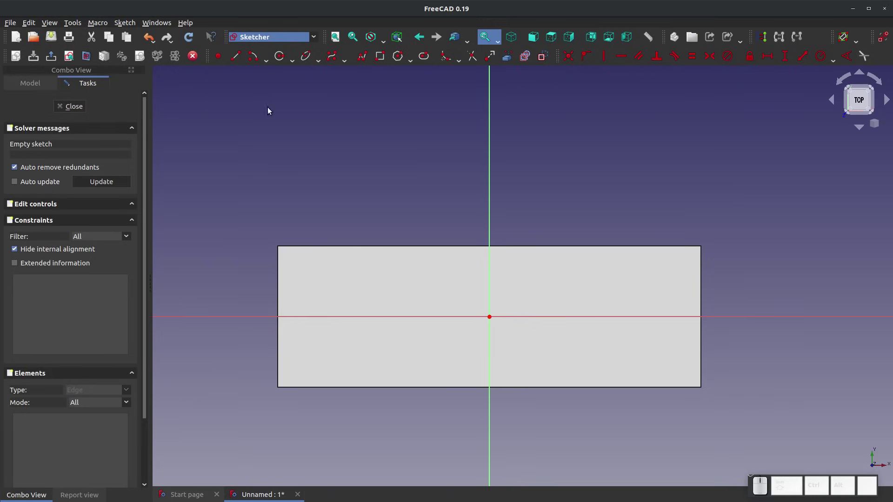
click(279, 56)
click(325, 280)
click(335, 291)
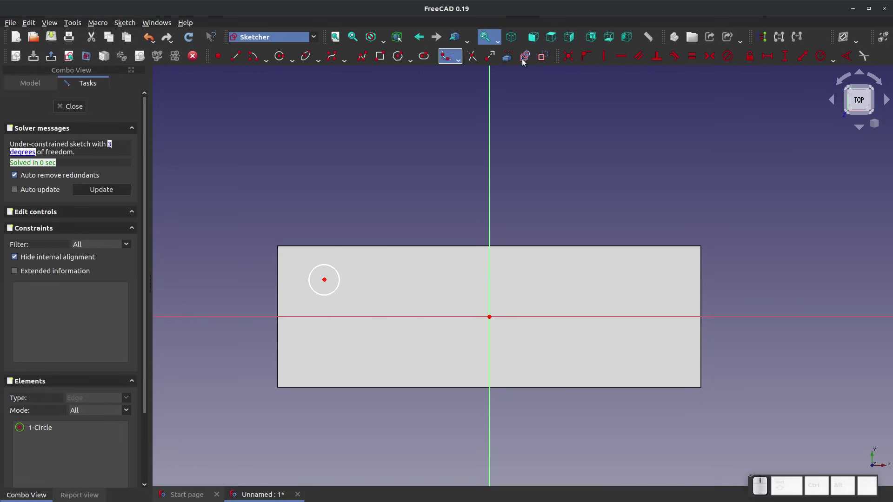
Constrain the circle's centre to a vertical distance of 15 mm and a horizontal distance of 60 mm from the origin
click(785, 56)
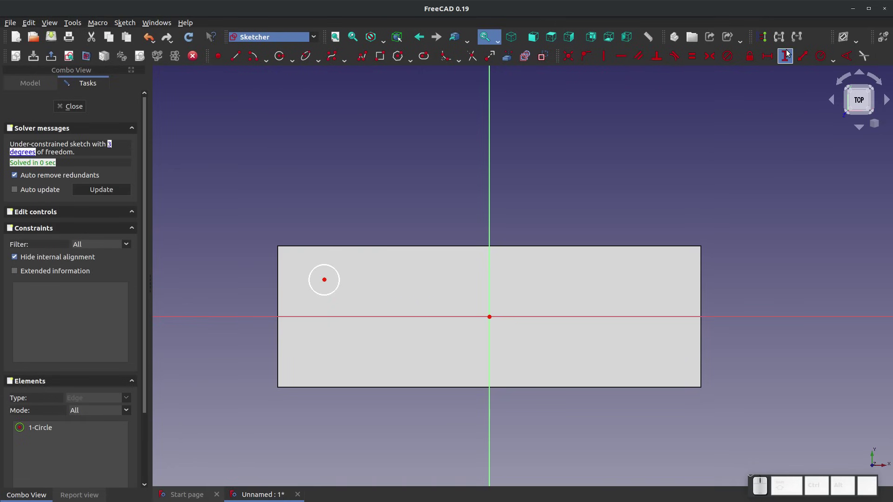
click(324, 279)
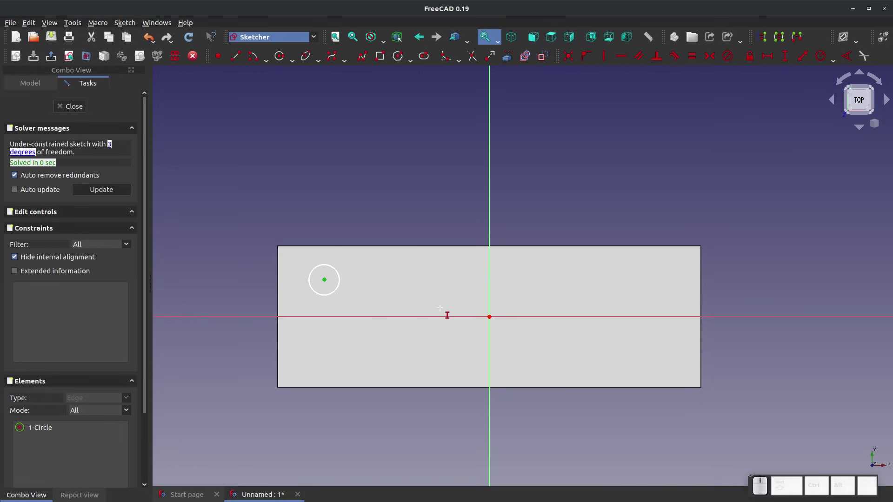
click(489, 317)
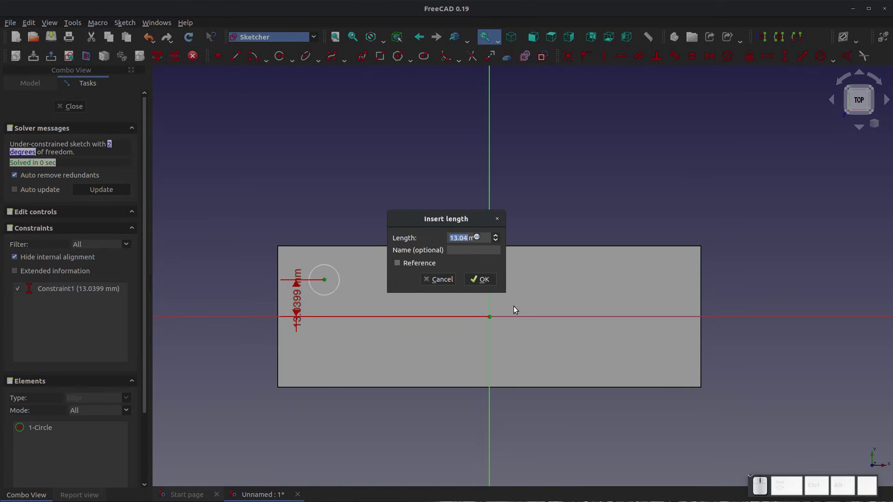
text(15)
key(Return)
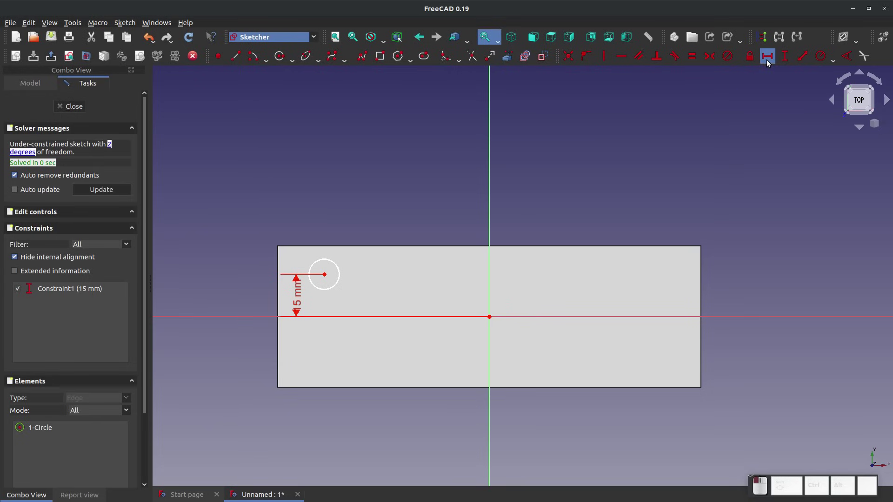
click(324, 274)
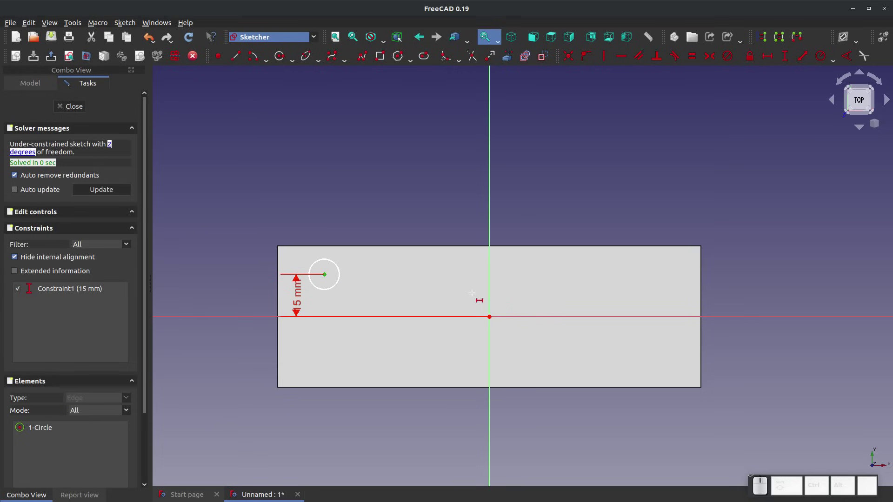
click(487, 308)
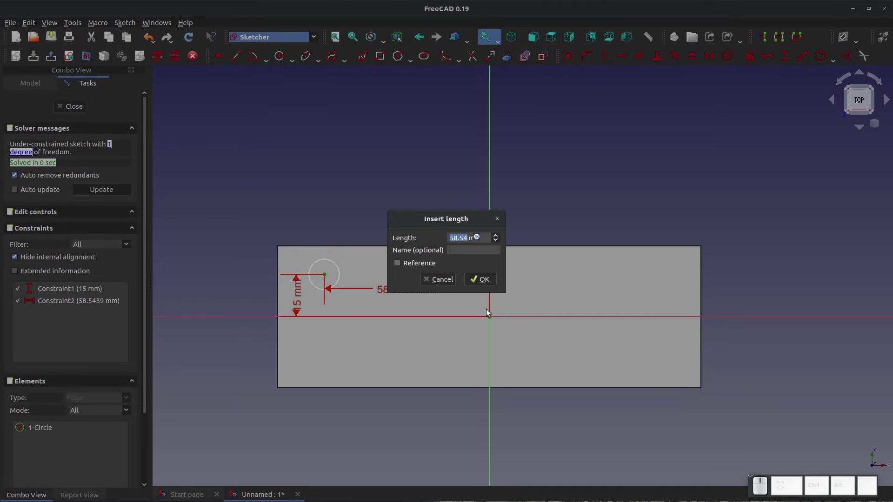
text(60)
key(Return)
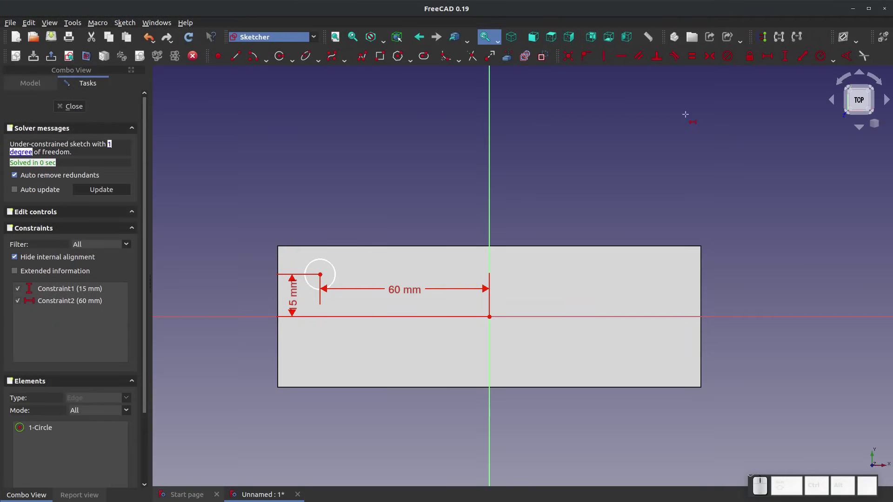
Constrain the circle's radius to 5 mm and close the sketch
click(821, 56)
click(324, 264)
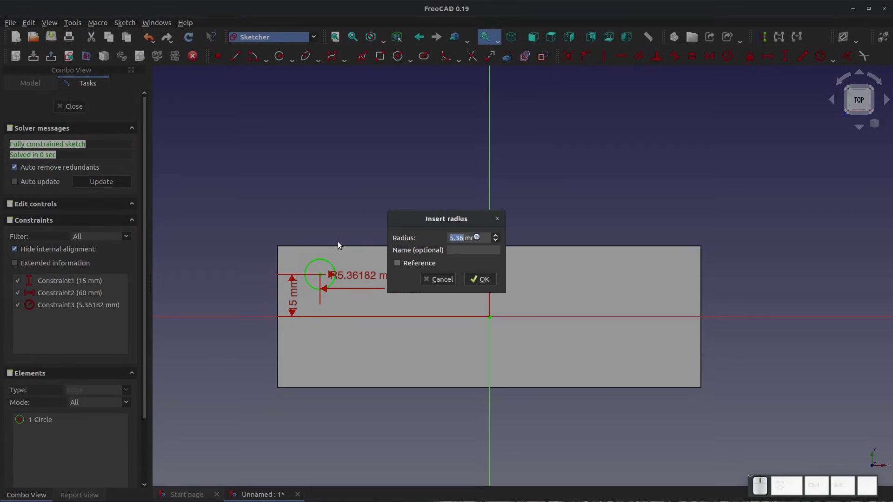
text(5)
key(Return)
right_click(337, 241)
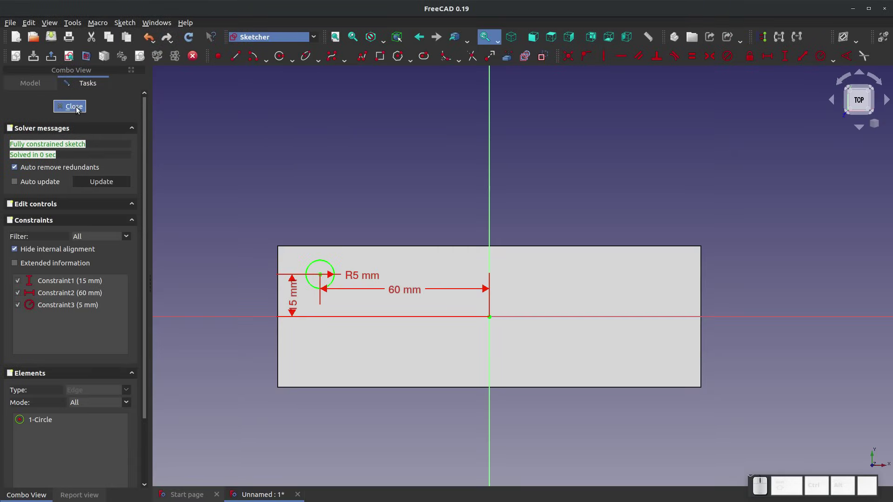
key(Escape)
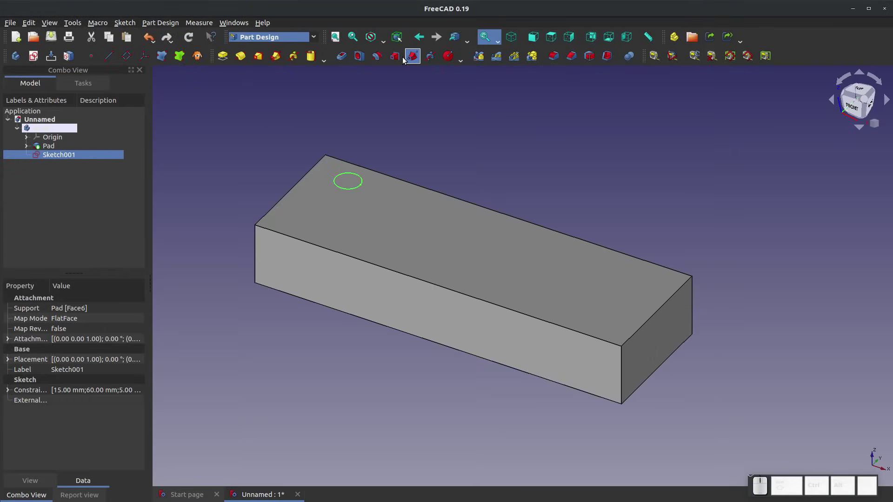
Pocket the circle sketch with the Up to face type, ending at the block's underside
click(341, 57)
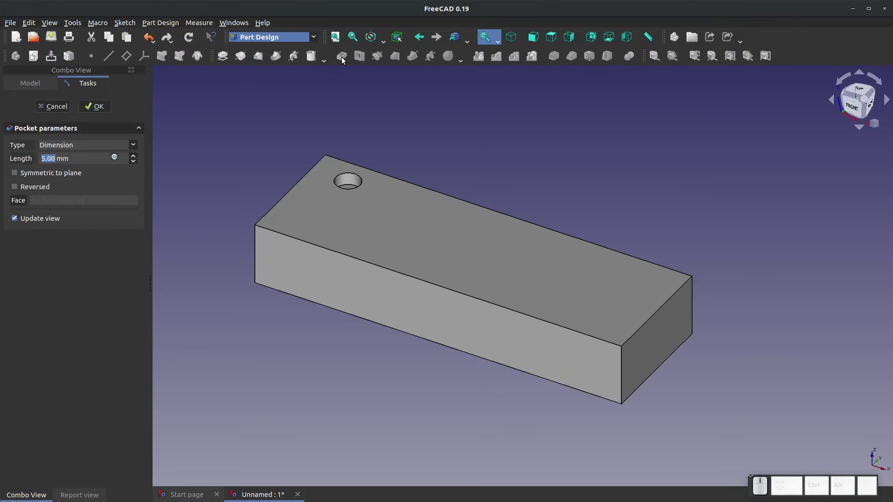
click(102, 148)
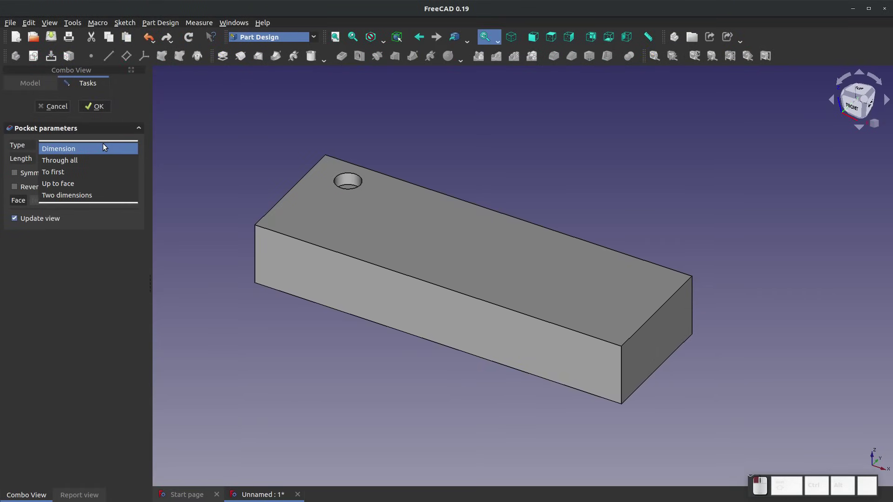
click(78, 183)
middle_drag(280, 364, 298, 297)
click(18, 200)
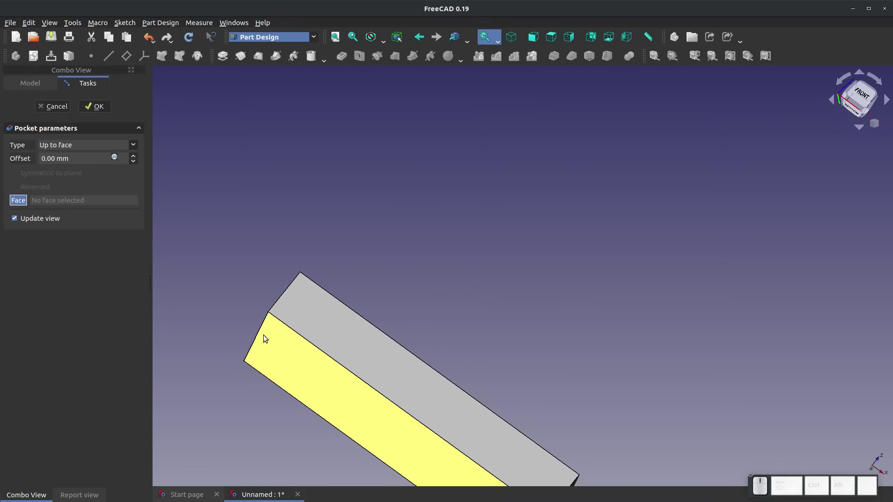
click(285, 365)
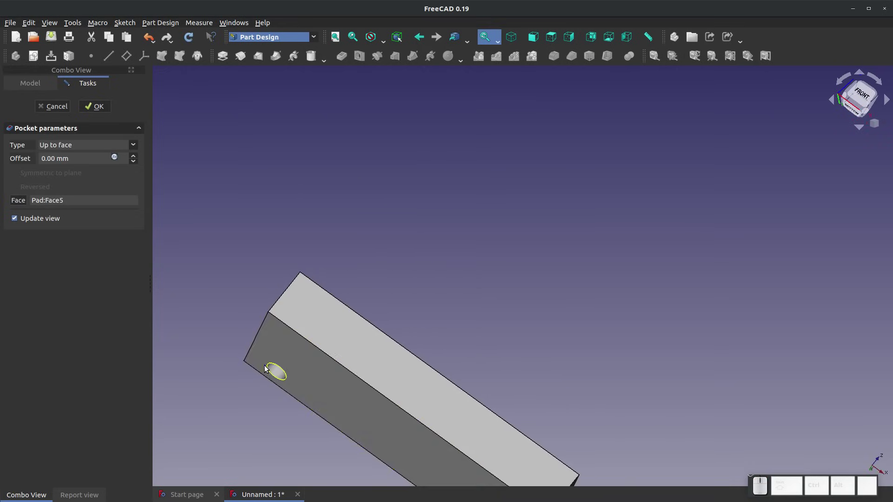
scroll(274, 365, up, 5)
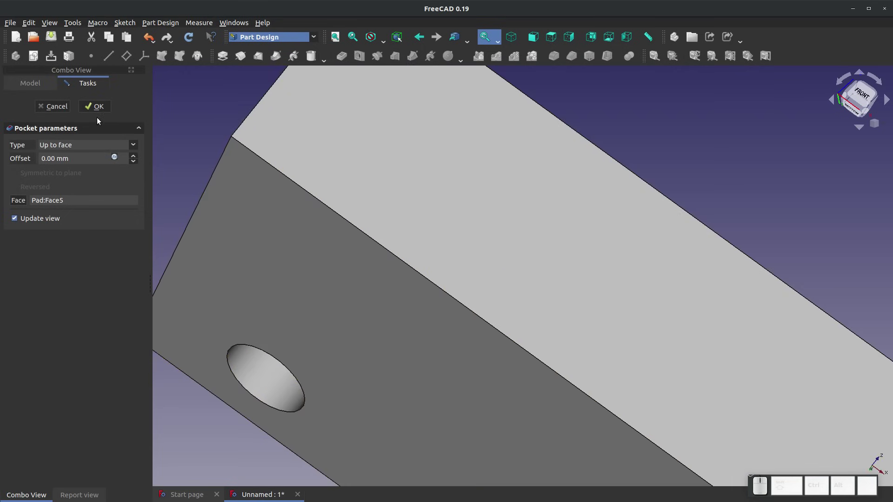
click(95, 107)
Inspect the pocketed hole from different sides, ending with the whole block fitted in an isometric view and nothing selected
scroll(293, 239, down, 5)
middle_drag(343, 237, 498, 319)
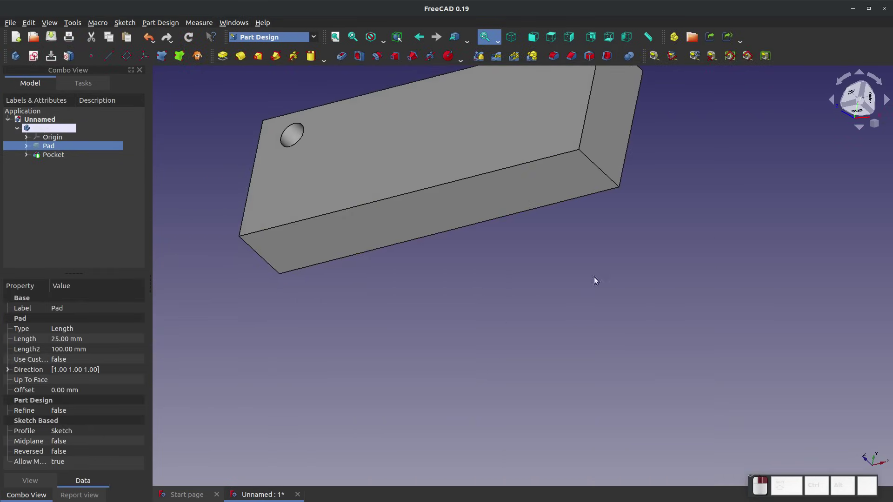
click(863, 103)
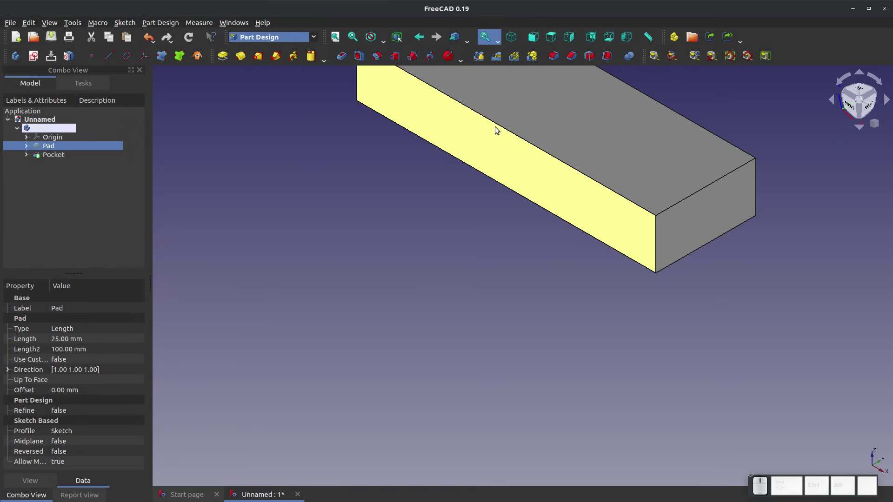
key(v)
key(f)
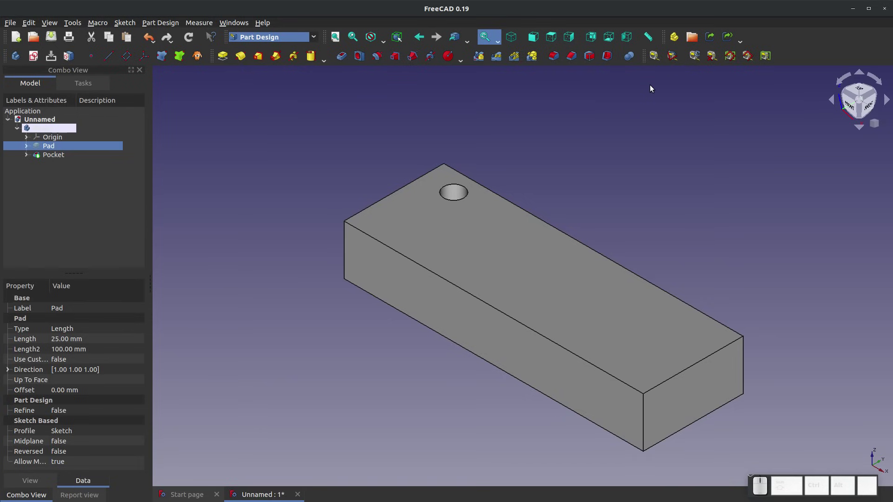
click(163, 229)
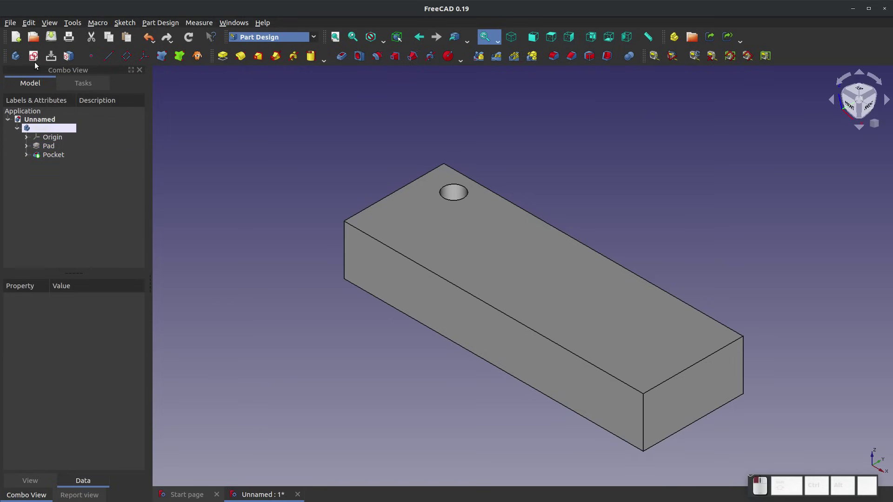
click(33, 56)
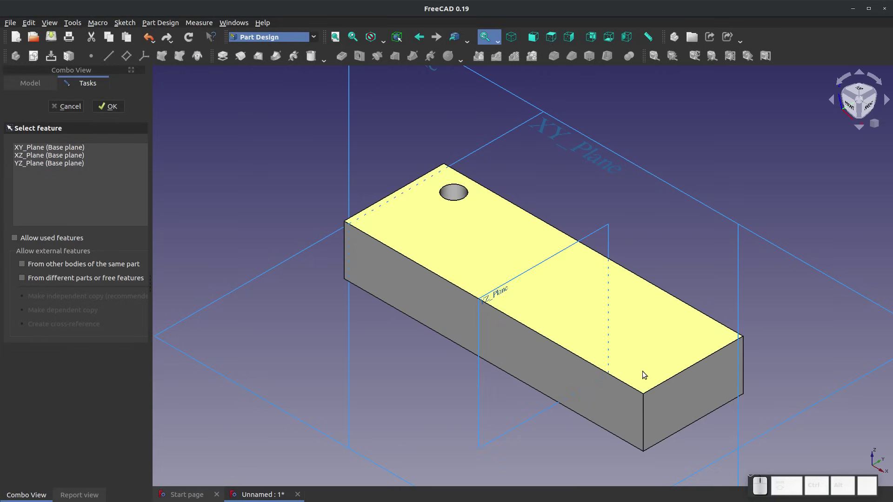
middle_drag(440, 208, 338, 224)
key(0)
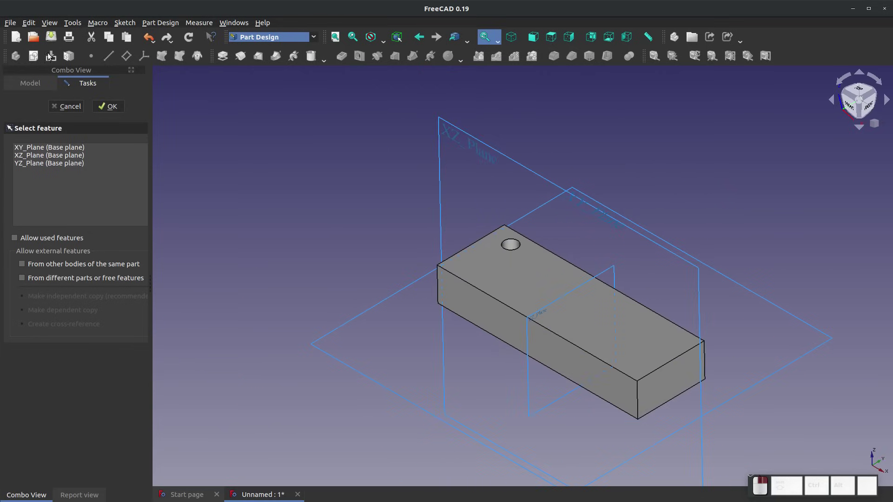
click(70, 110)
Create a Mirrored feature of the pocket across the base YZ plane
scroll(651, 285, up, 2)
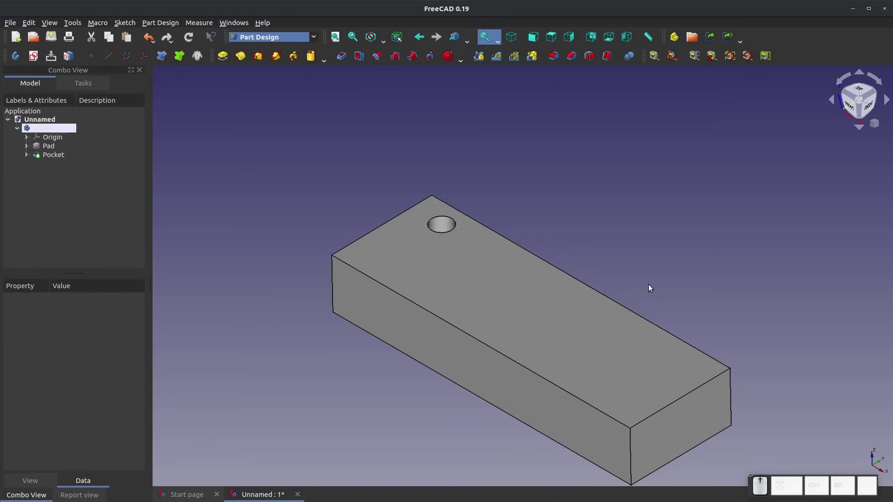
scroll(372, 207, up, 1)
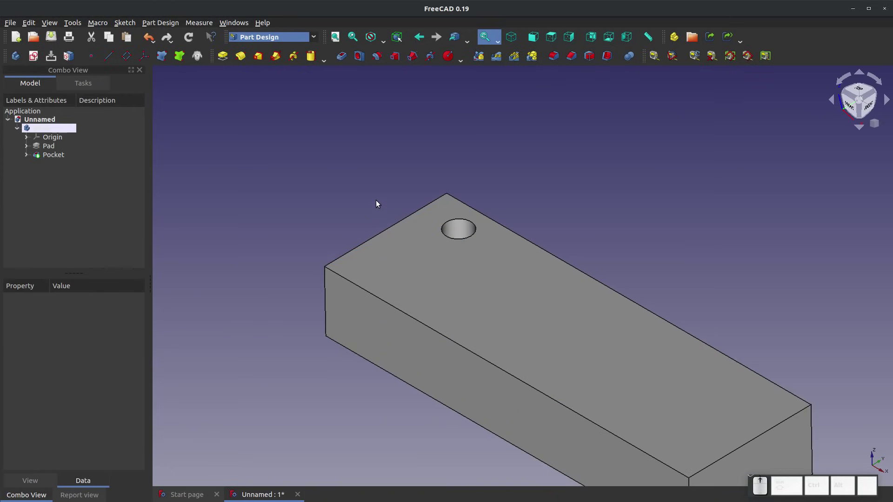
click(482, 61)
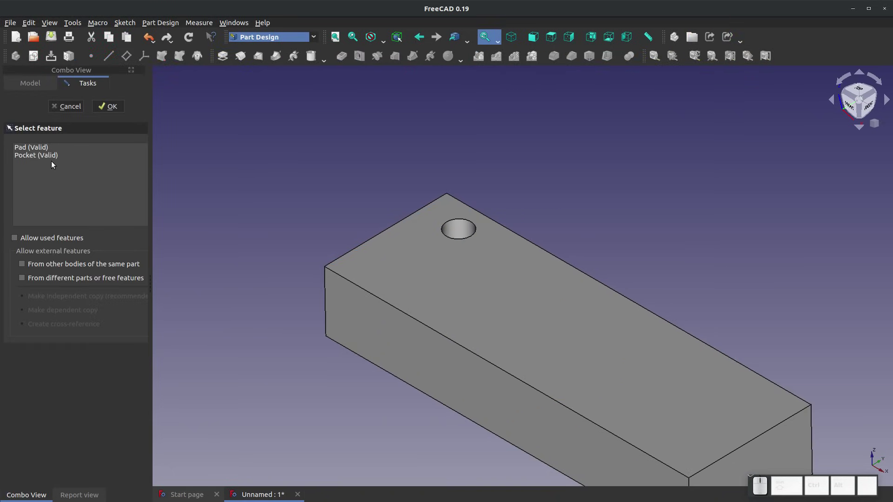
click(40, 155)
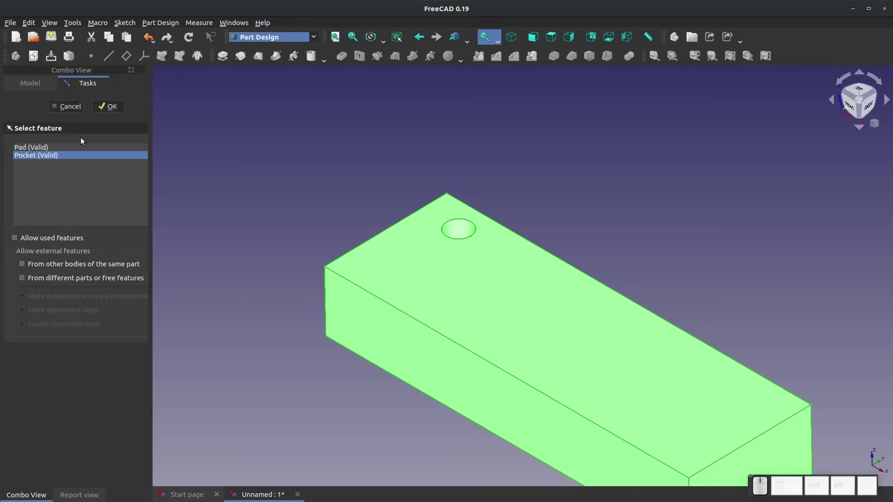
click(111, 106)
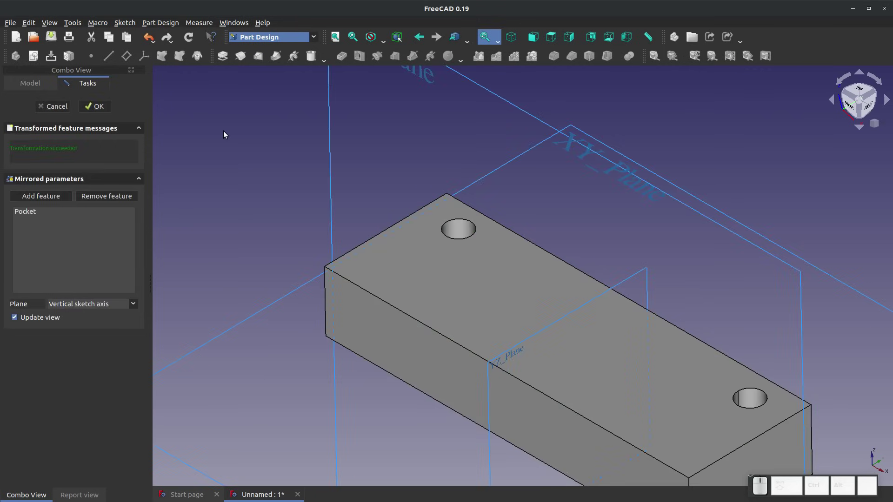
scroll(281, 158, down, 3)
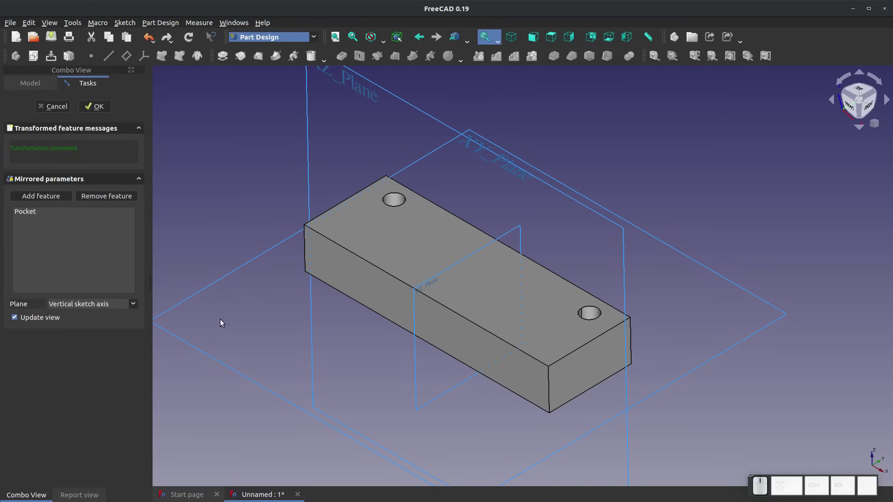
click(135, 306)
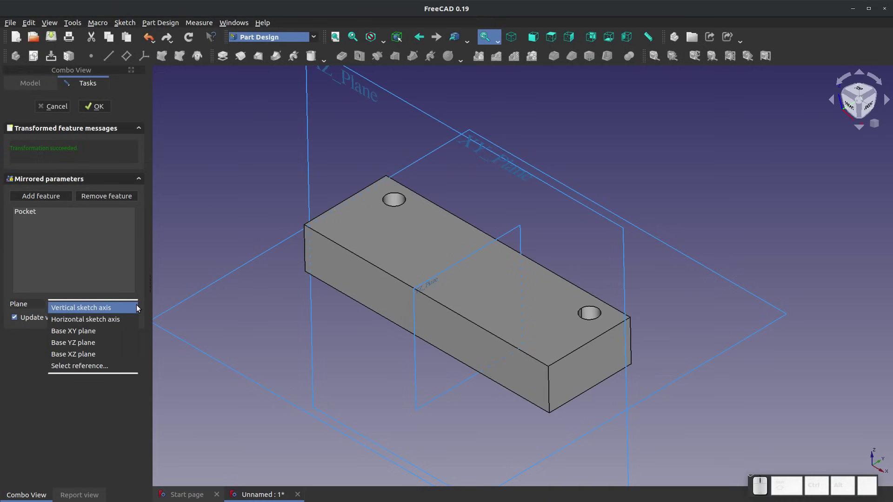
click(90, 342)
scroll(469, 294, up, 2)
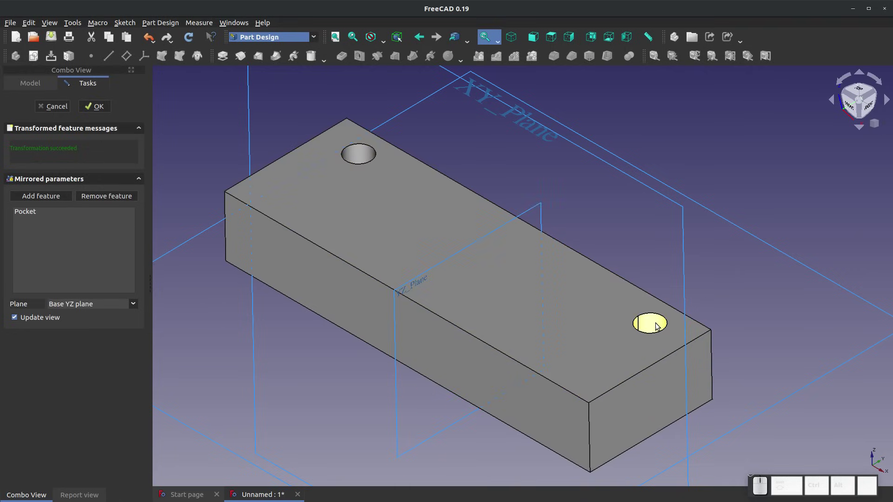
click(101, 111)
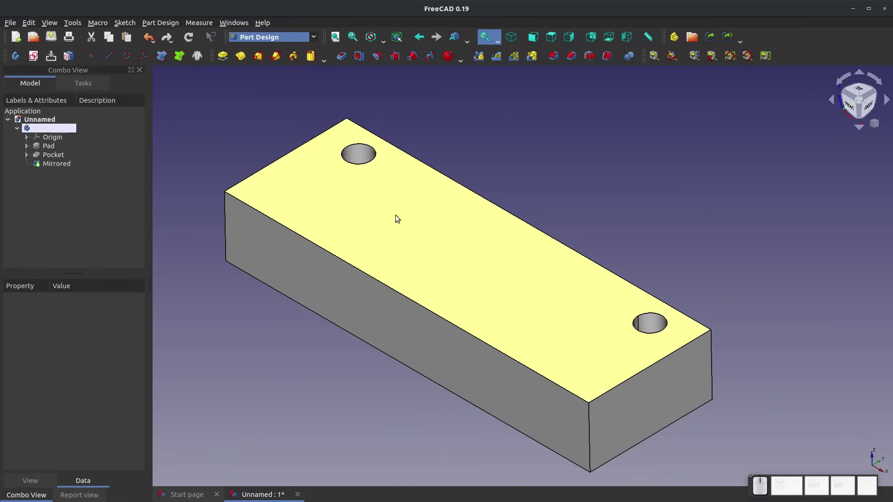
Edit the Mirrored feature to use the base XZ plane as its mirror plane
right_click(48, 165)
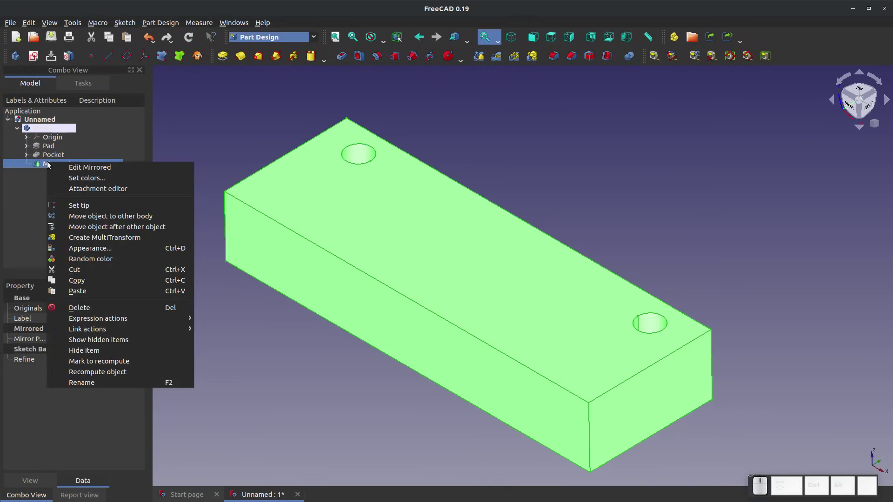
click(83, 170)
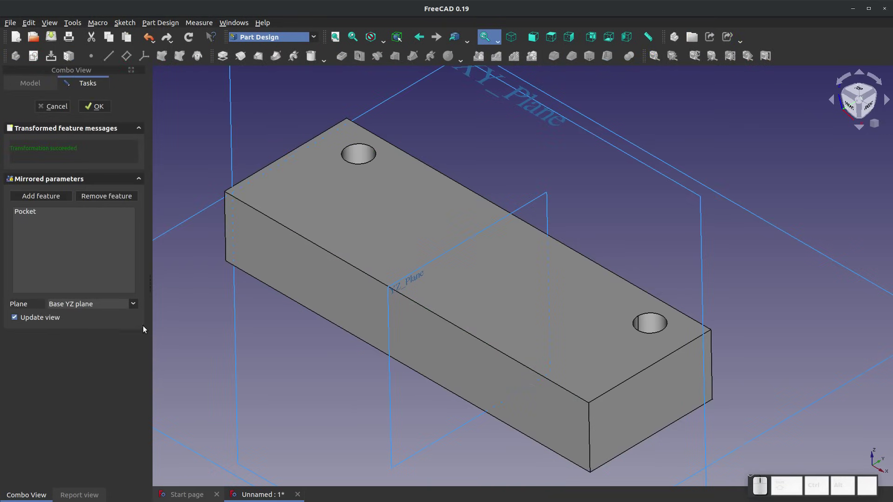
click(136, 307)
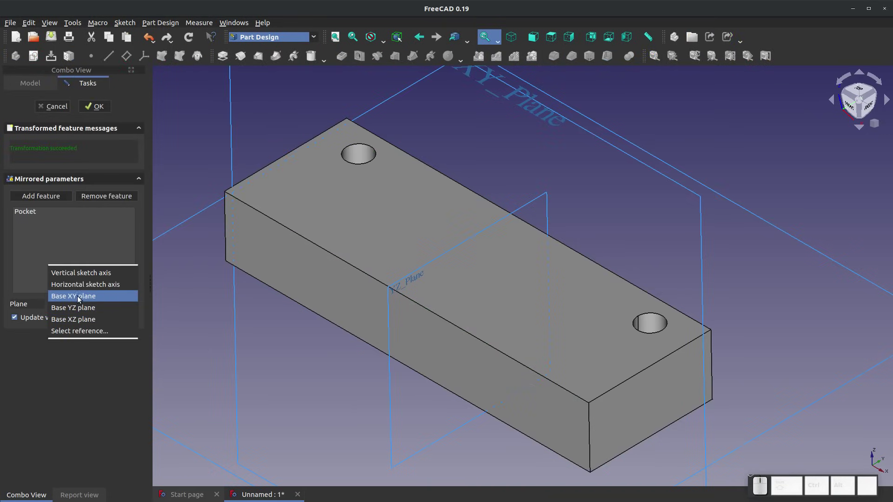
click(93, 319)
scroll(413, 355, down, 3)
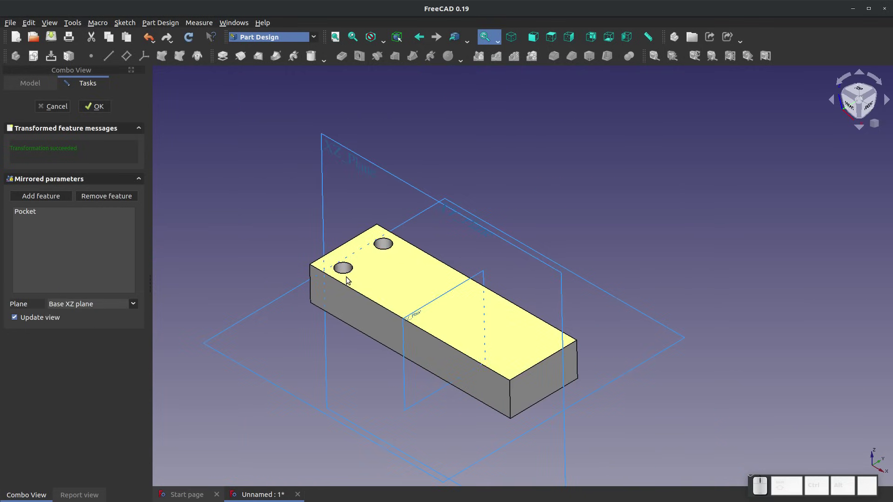
click(95, 106)
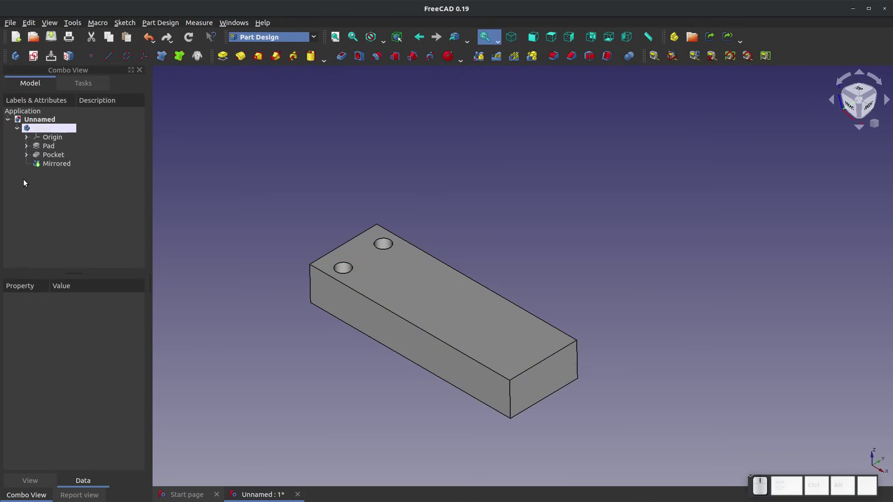
Delete the Mirrored feature from the body and leave nothing selected
right_click(45, 164)
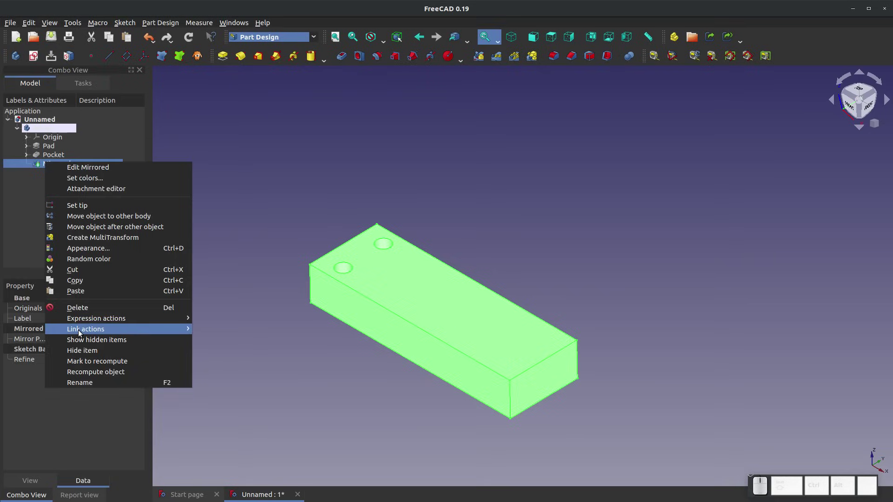
click(80, 307)
click(53, 154)
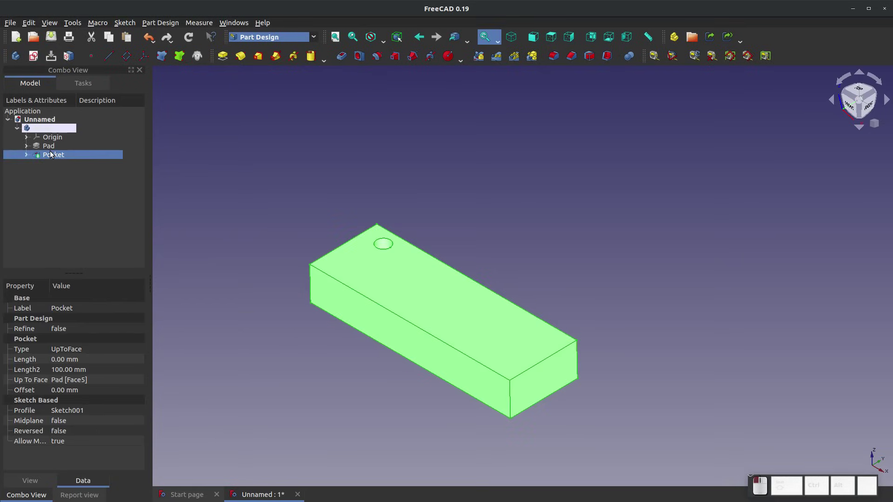
click(445, 187)
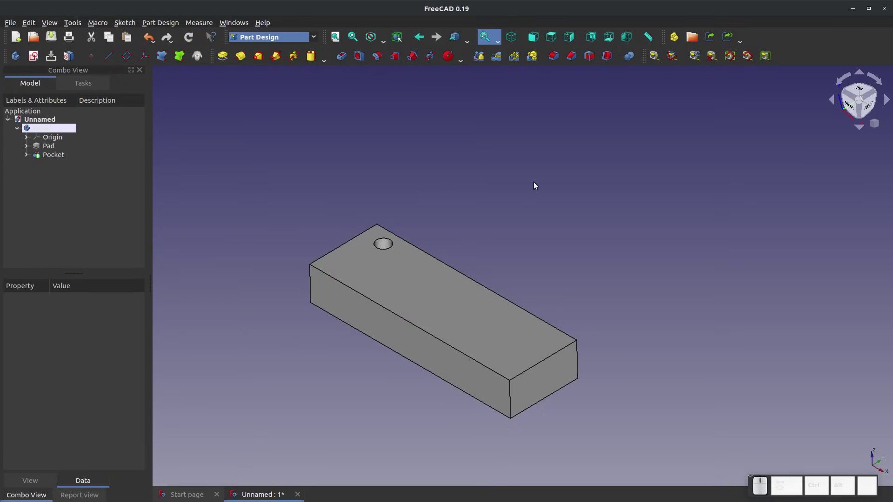
Start a linear pattern of the pocket along the horizontal sketch axis with a length of 125 mm
click(497, 56)
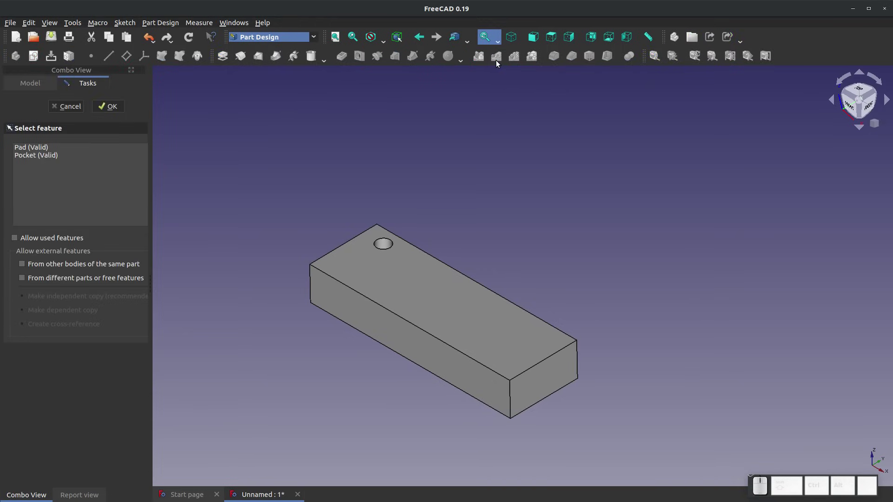
click(31, 155)
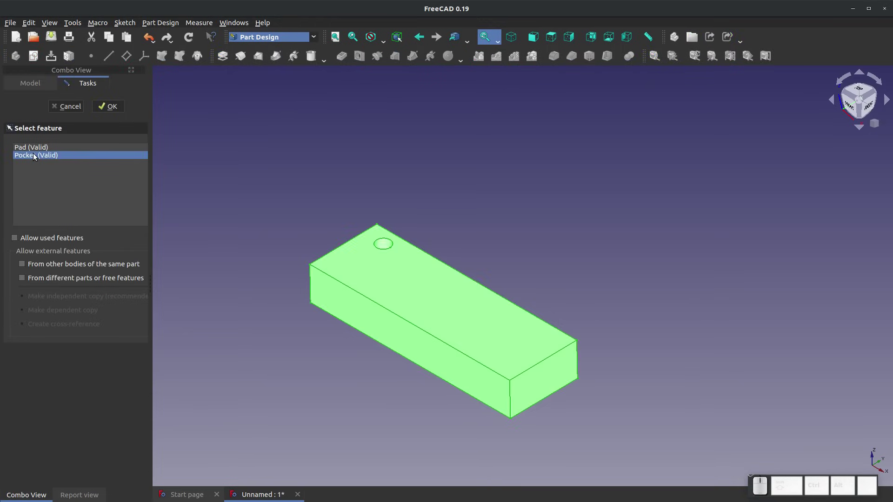
click(103, 107)
scroll(531, 309, up, 3)
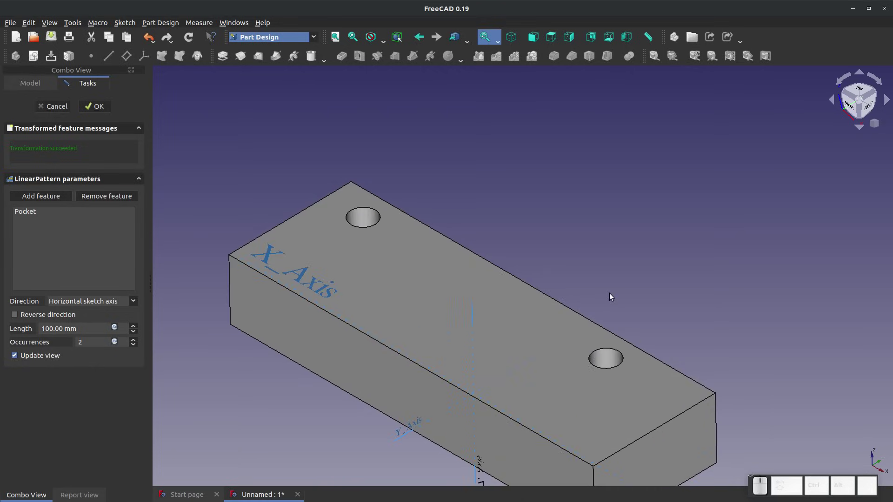
drag(83, 342, 72, 343)
drag(84, 329, 42, 329)
text(125)
click(232, 440)
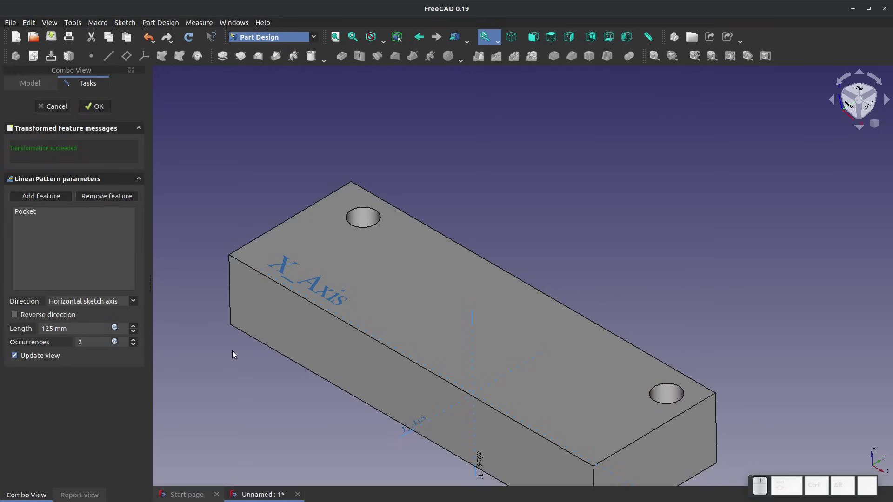
Raise the linear pattern's occurrences to 7 and accept the feature
click(133, 340)
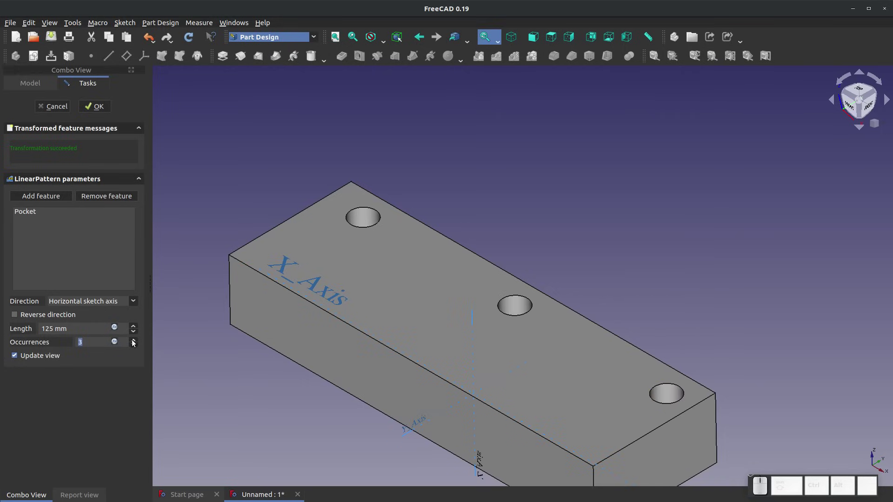
click(133, 341)
click(133, 340)
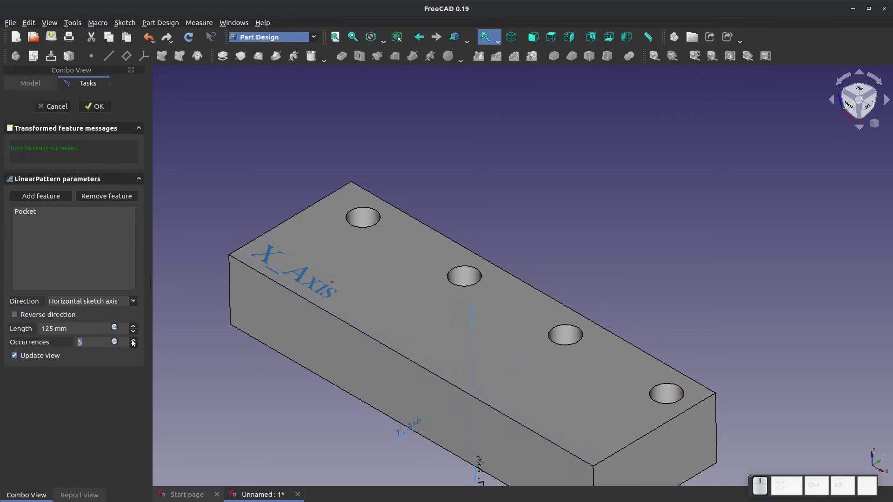
click(133, 341)
click(133, 341)
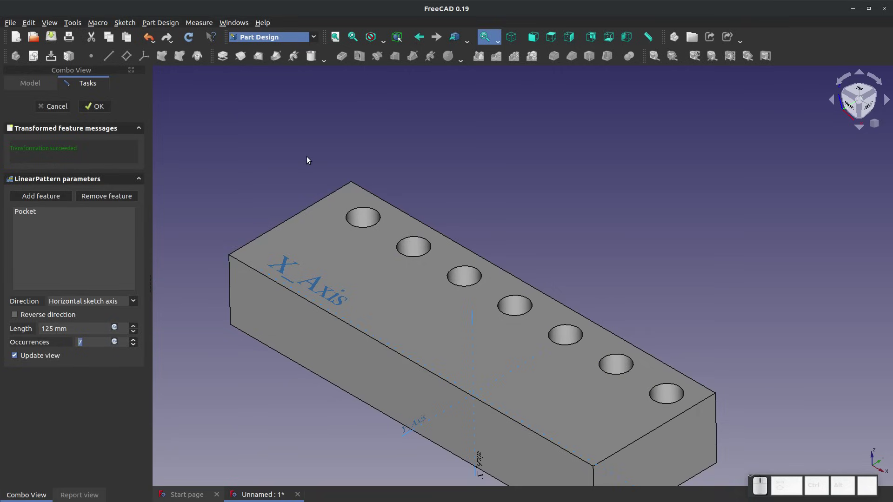
click(95, 106)
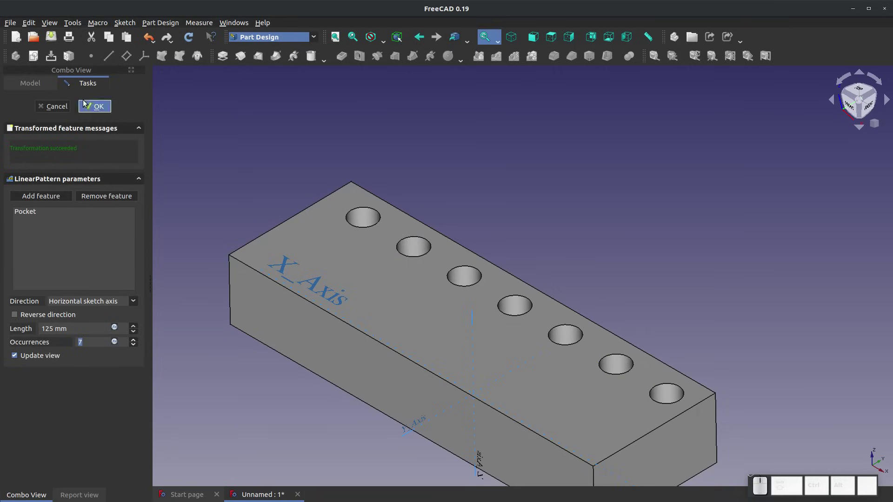
Check the first three holes of the row by selecting each, and delete the LinearPattern feature
click(368, 221)
click(411, 248)
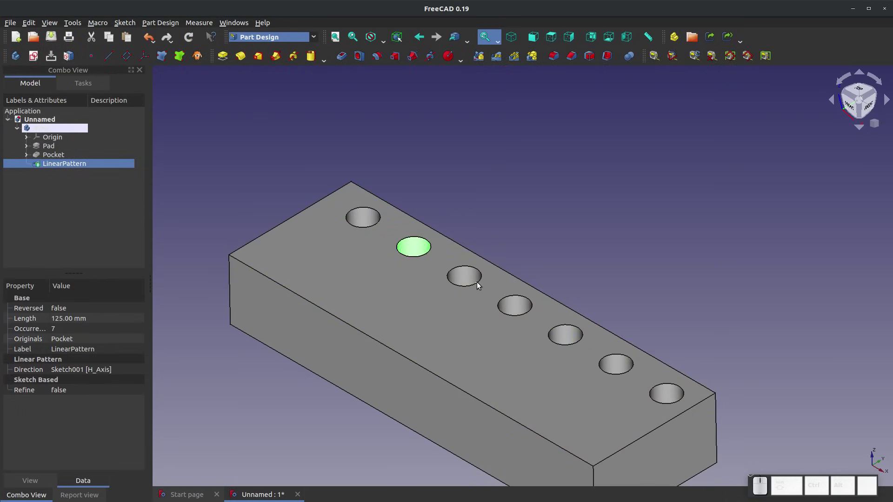
click(472, 279)
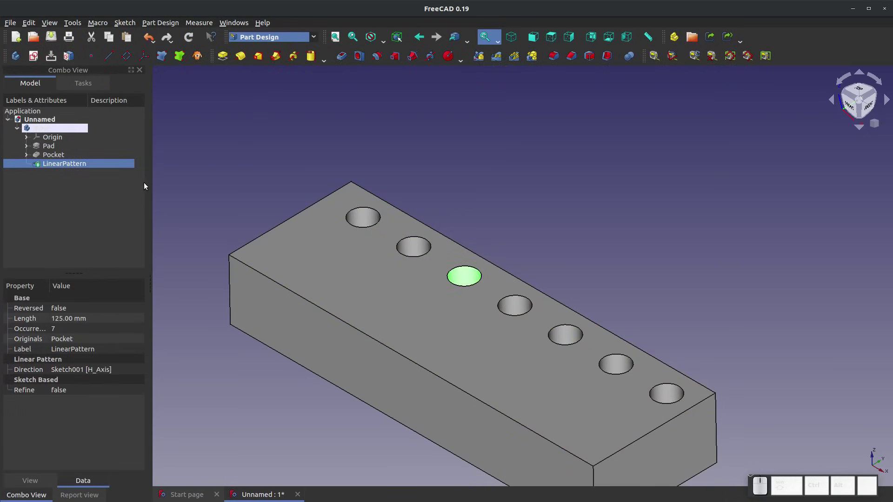
right_click(68, 166)
click(127, 315)
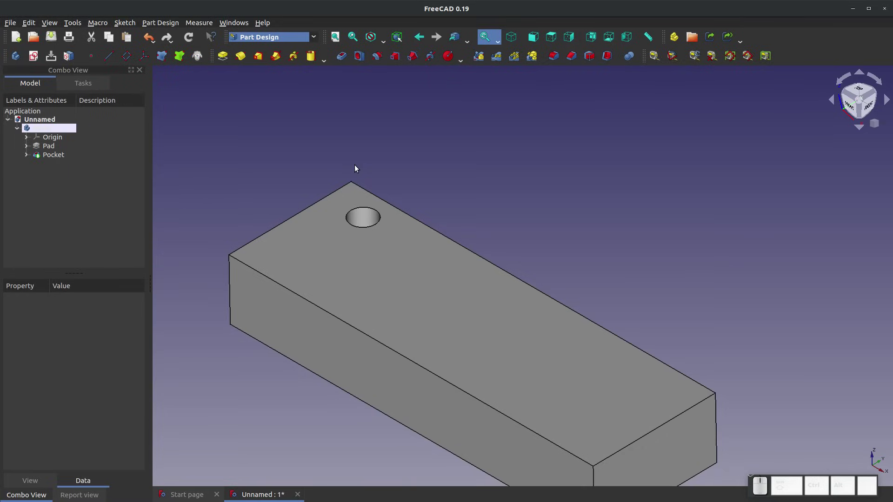
click(361, 217)
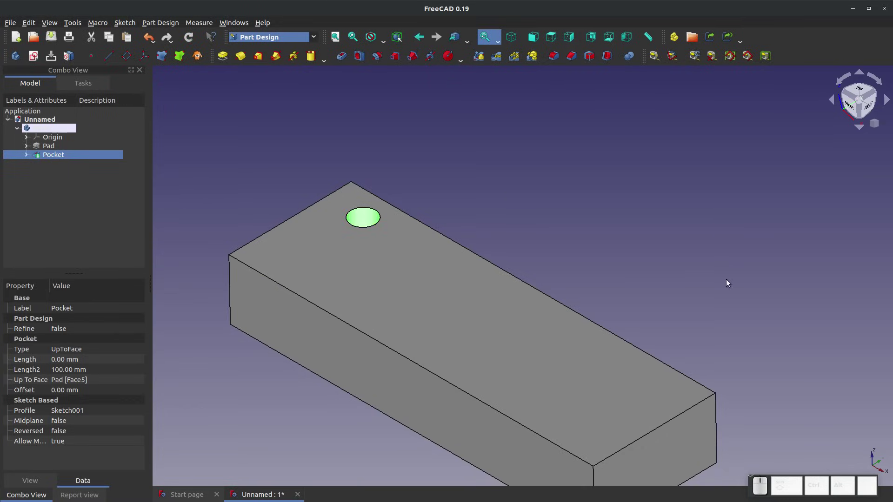
click(679, 399)
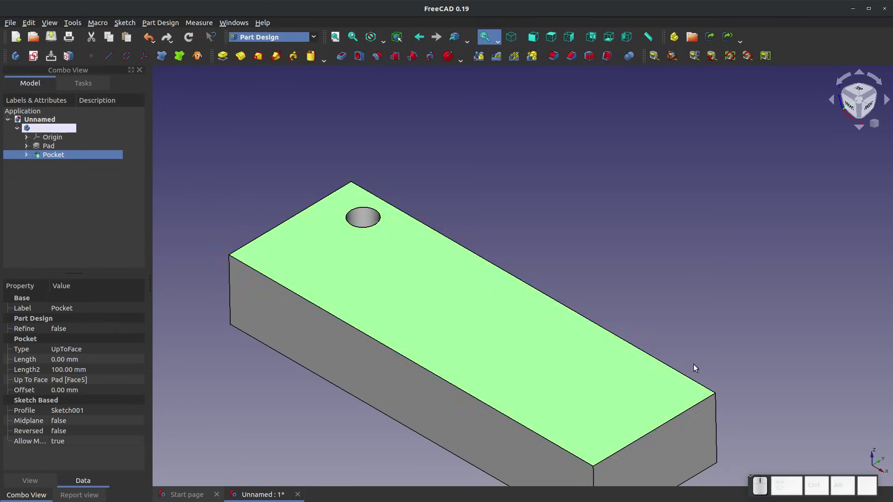
click(587, 432)
click(576, 143)
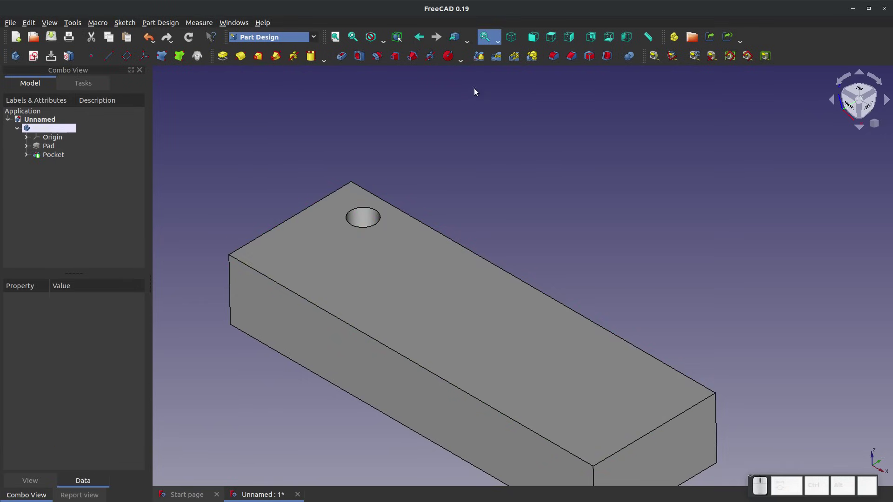
Create a Mirrored feature of the pocket using the vertical sketch axis as its plane
click(475, 60)
click(32, 155)
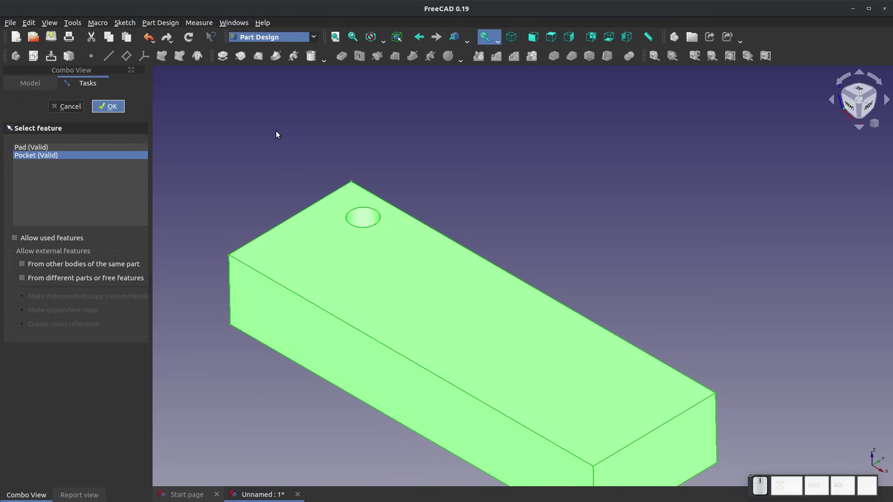
click(112, 107)
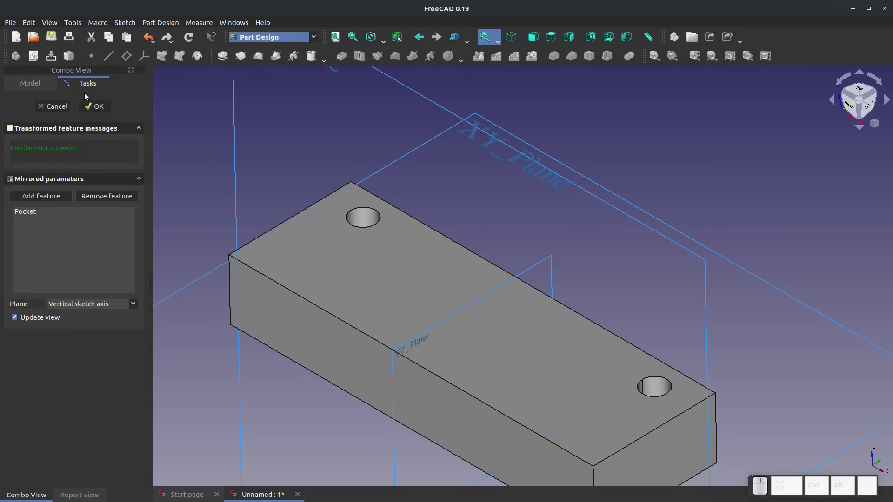
click(95, 106)
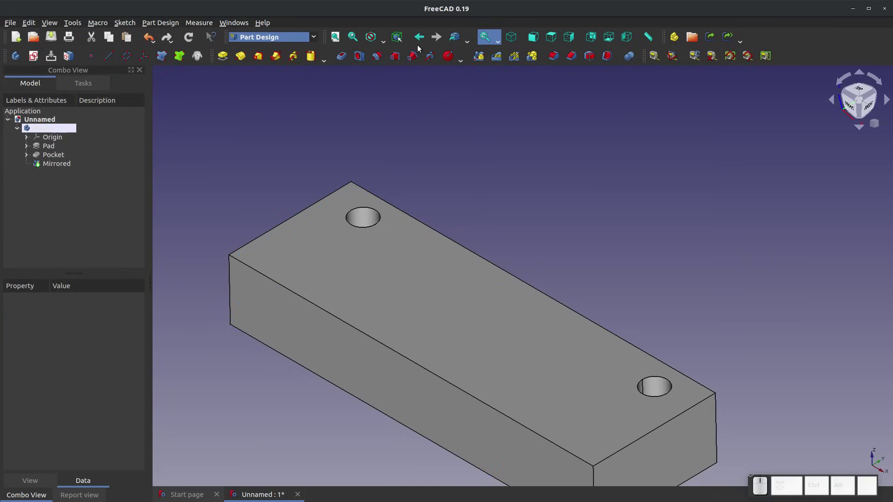
Try to mirror the Pocket and Mirrored features together in a second Mirrored feature
click(480, 56)
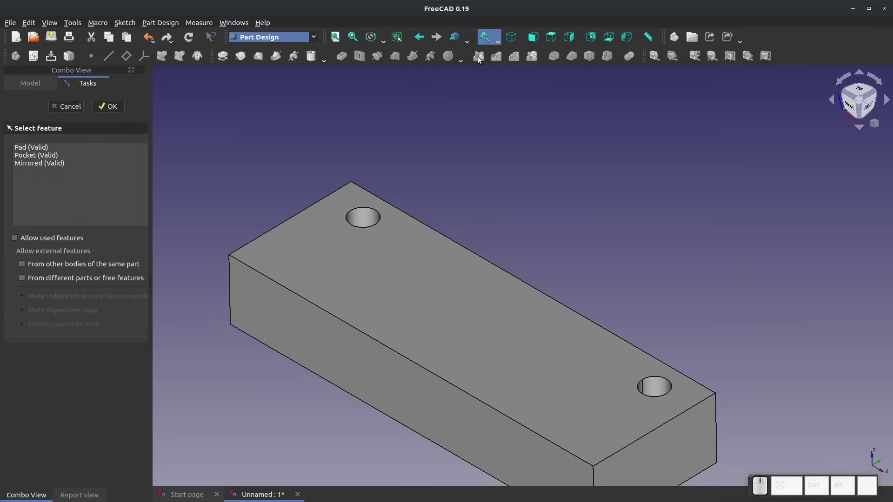
click(46, 158)
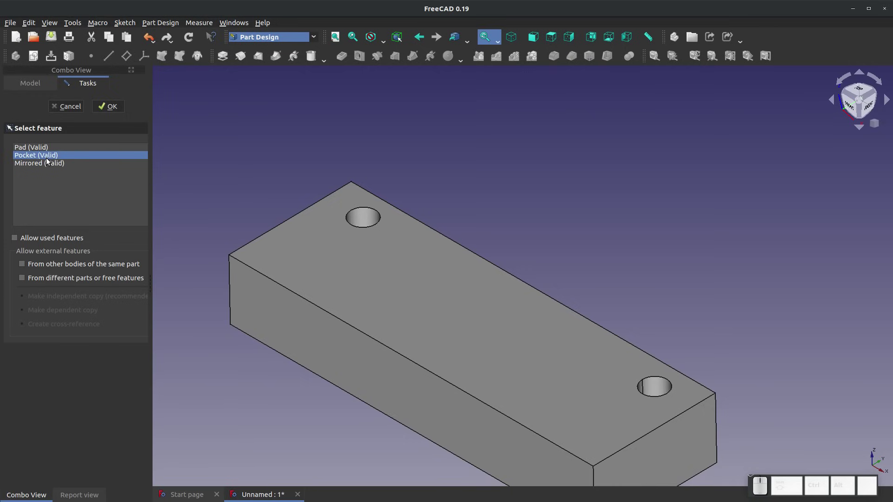
ctrl+click(39, 163)
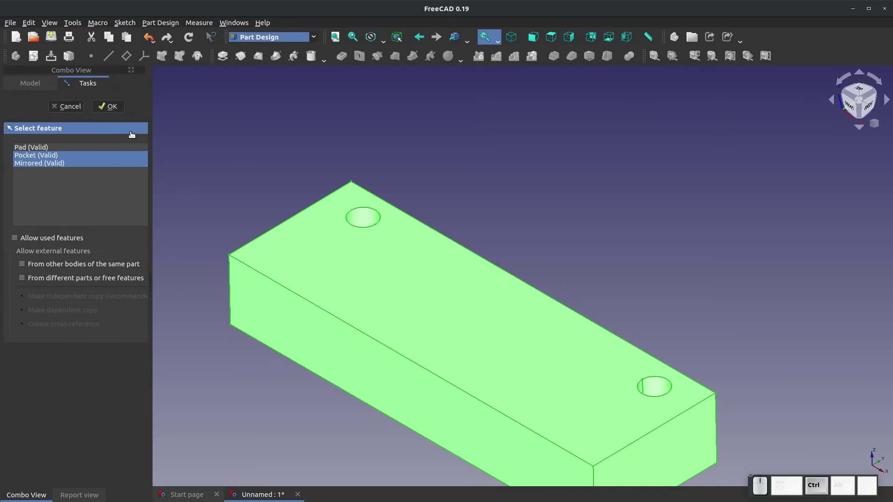
click(118, 109)
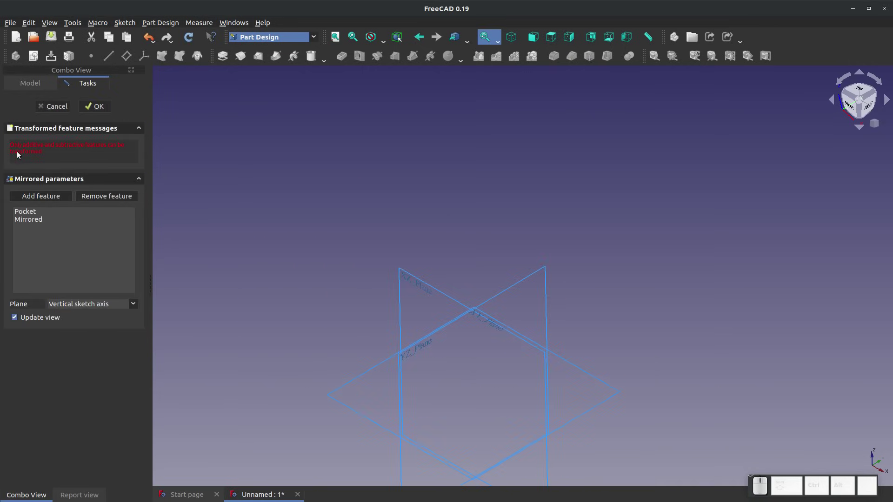
click(62, 104)
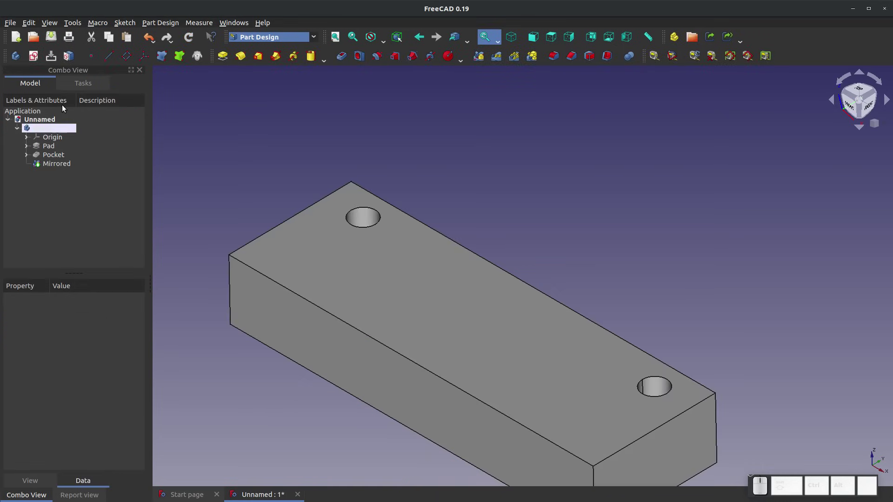
Create a second Mirrored feature from the pocket alone, across the base XZ plane
click(54, 154)
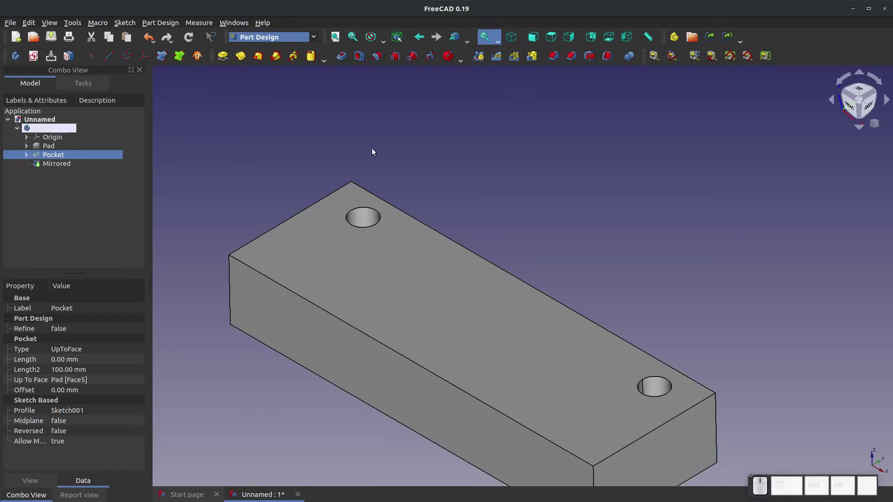
click(478, 56)
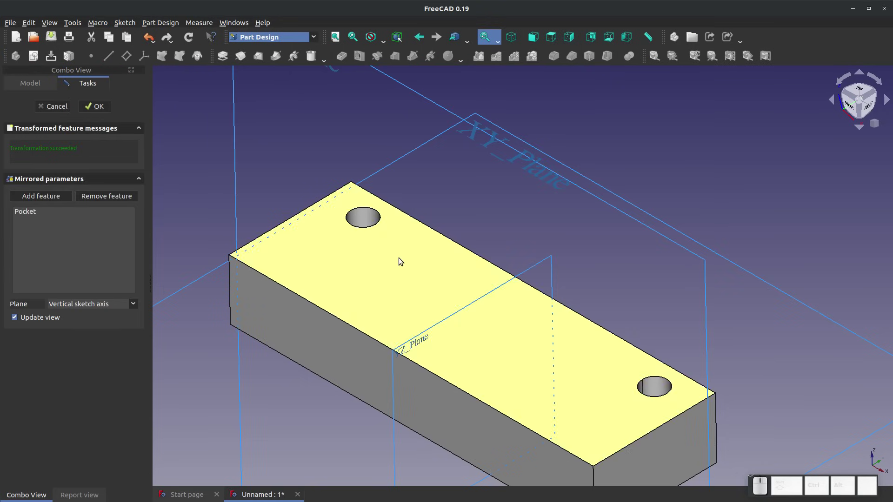
click(133, 304)
click(75, 365)
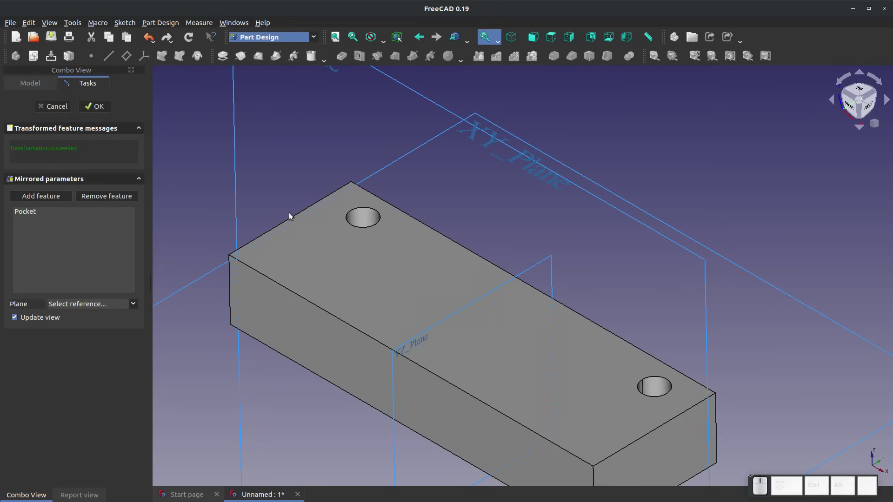
scroll(286, 213, down, 3)
click(304, 127)
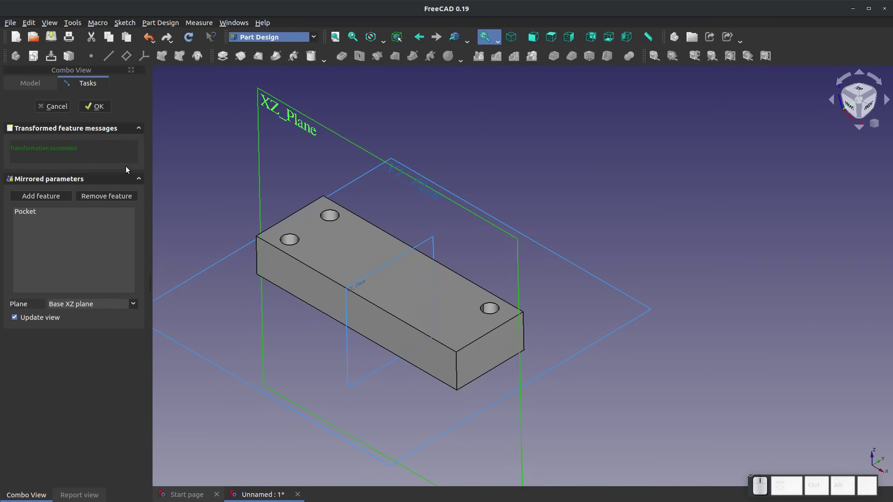
click(95, 107)
Delete both Mirrored features from the body, the second one first
scroll(326, 267, up, 3)
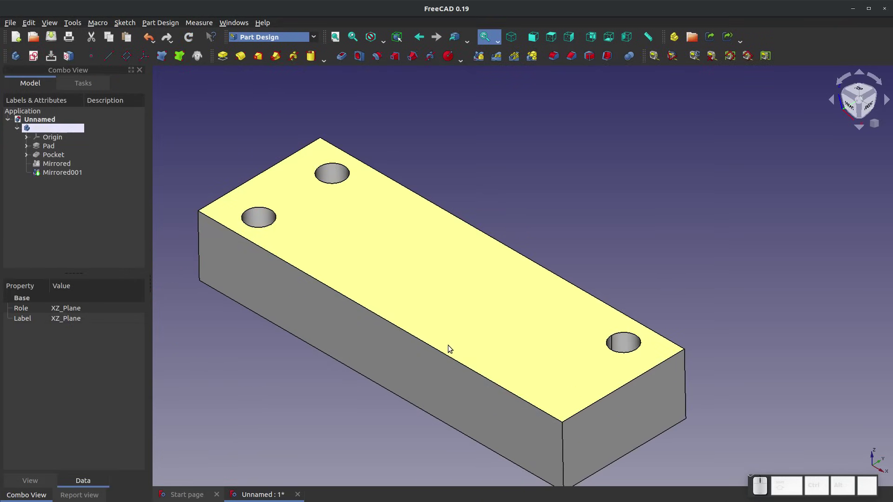
click(42, 174)
key(Delete)
click(57, 162)
key(Delete)
Start a MultiTransform of the pocket and add a mirrored transformation about the vertical sketch axis
click(53, 154)
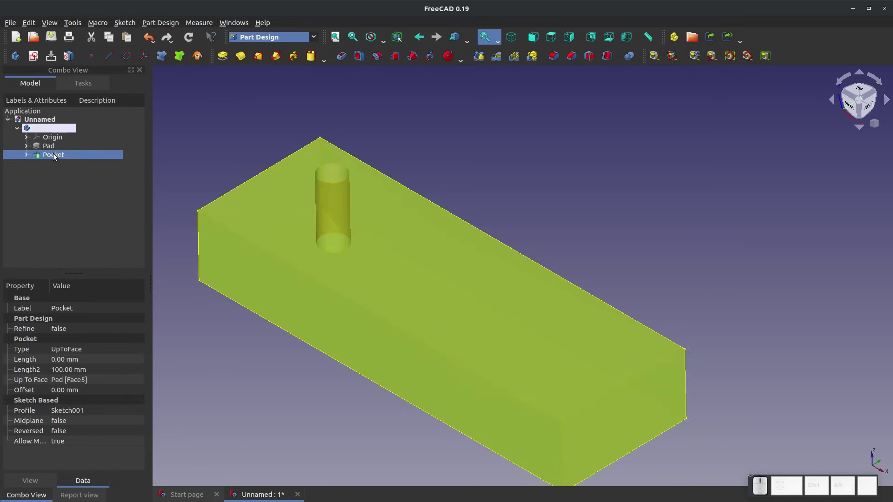
click(534, 57)
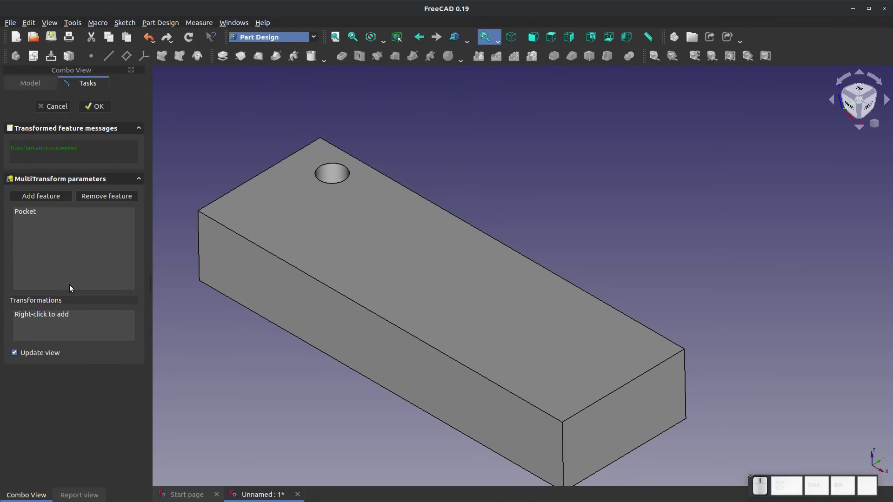
click(27, 197)
right_click(34, 314)
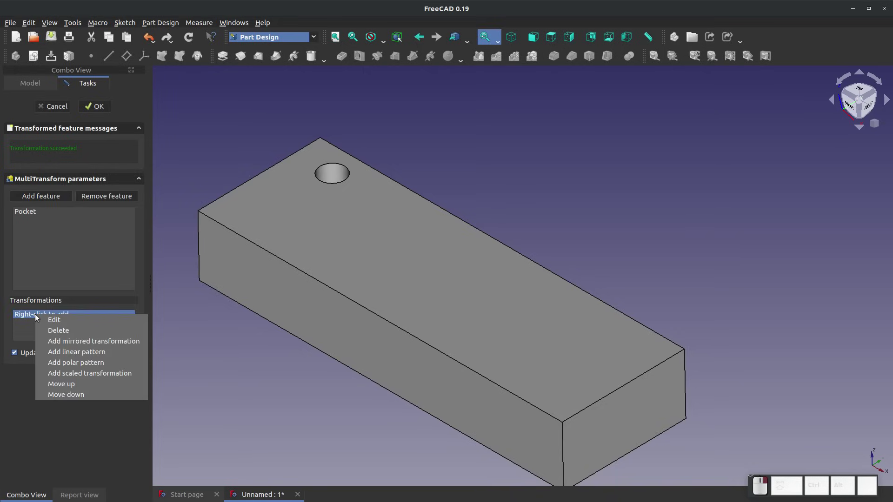
click(90, 341)
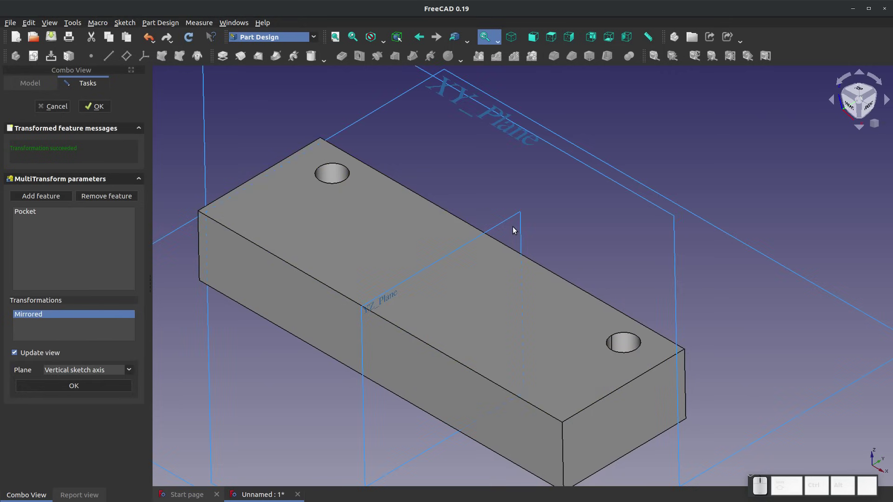
Add a second mirrored transformation across the base XZ plane and finish the MultiTransform
right_click(99, 328)
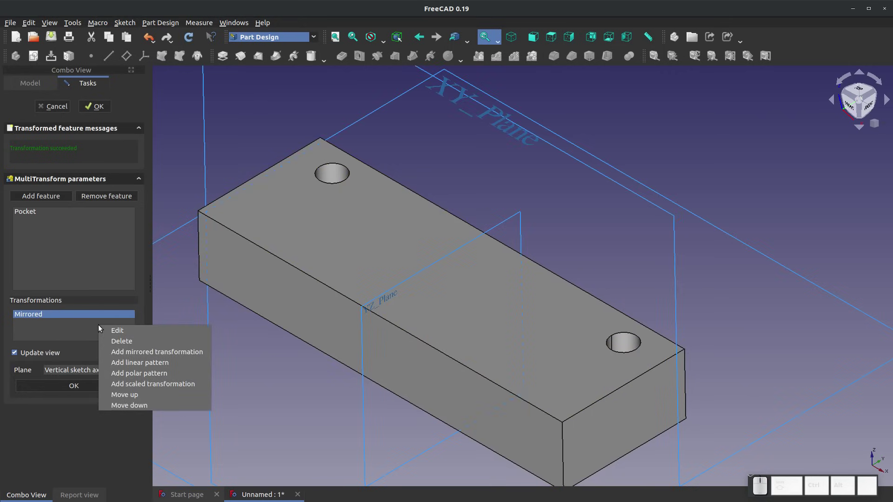
click(148, 353)
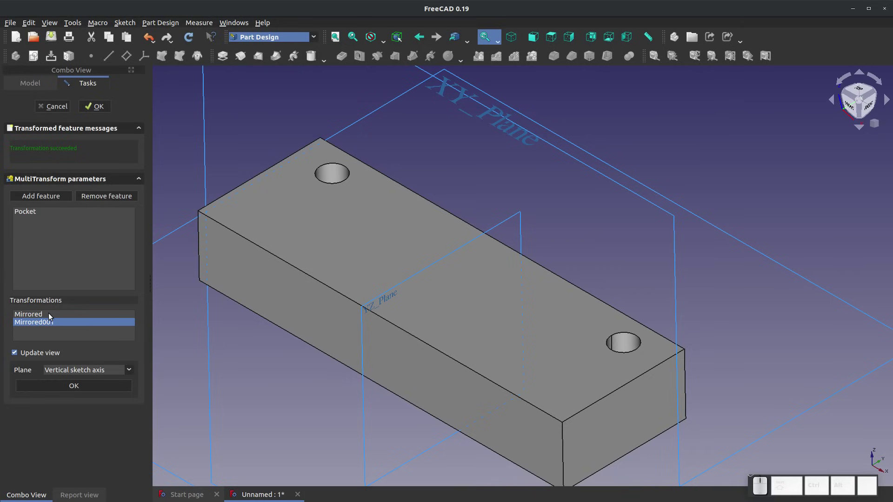
click(121, 371)
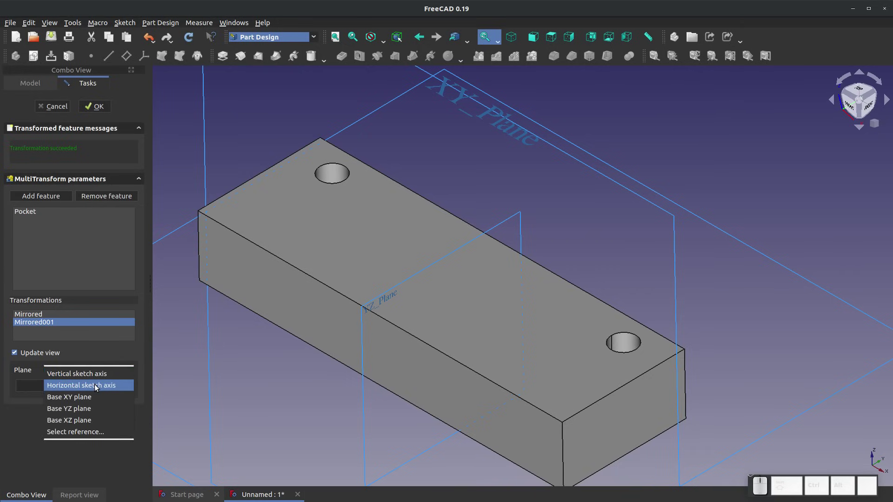
click(83, 421)
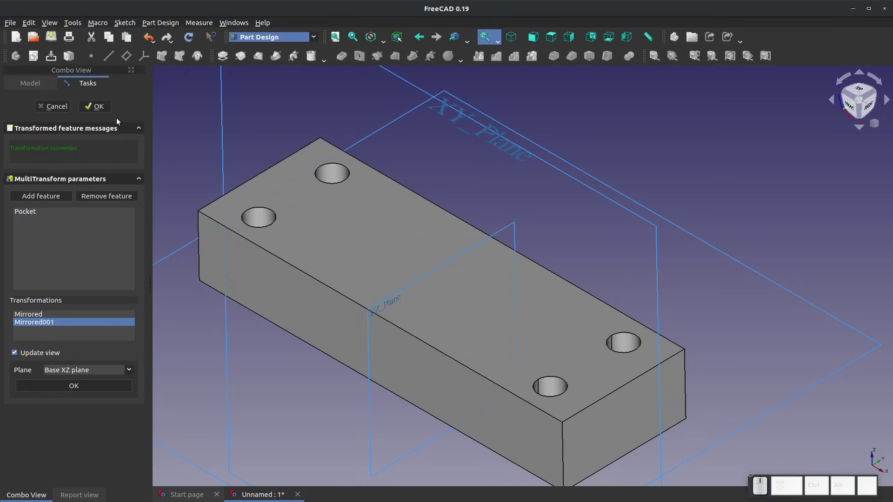
click(100, 108)
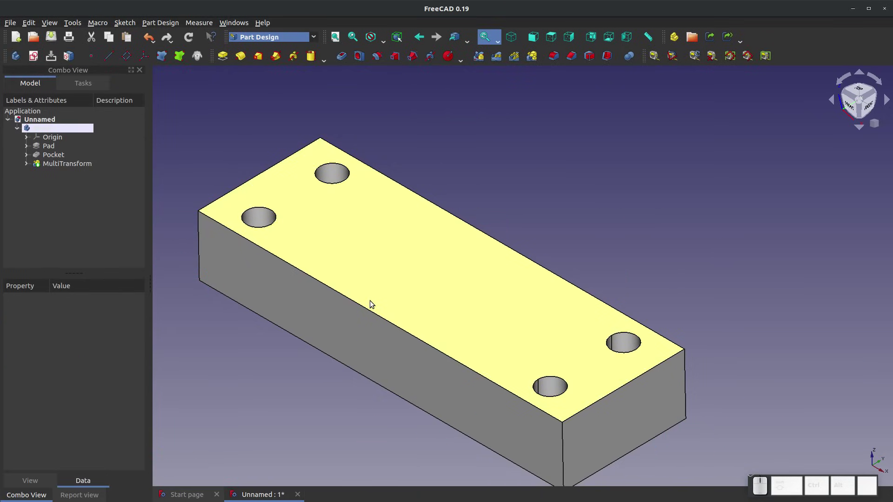
Delete the MultiTransform feature from the body and start a new MultiTransform of the pocket
right_click(47, 165)
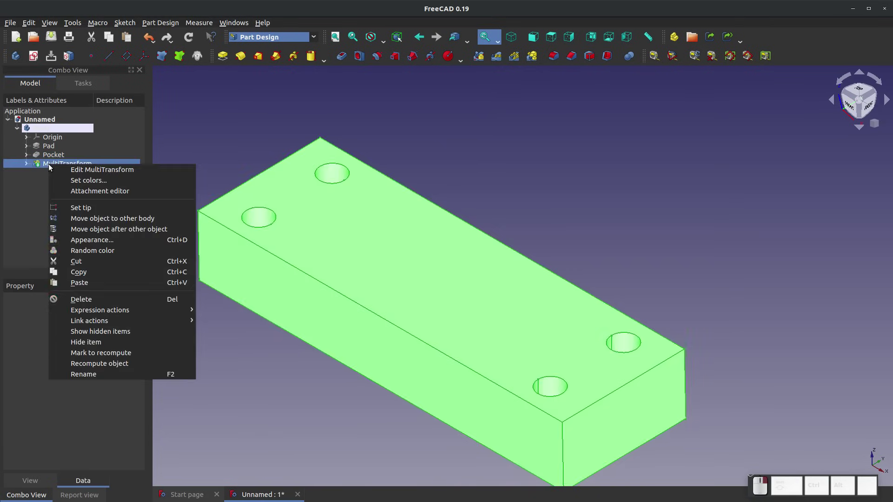
click(104, 299)
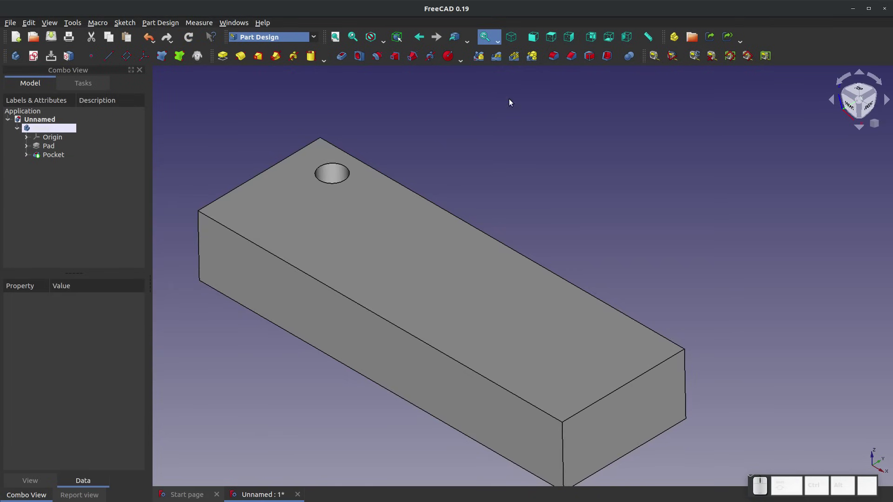
click(532, 55)
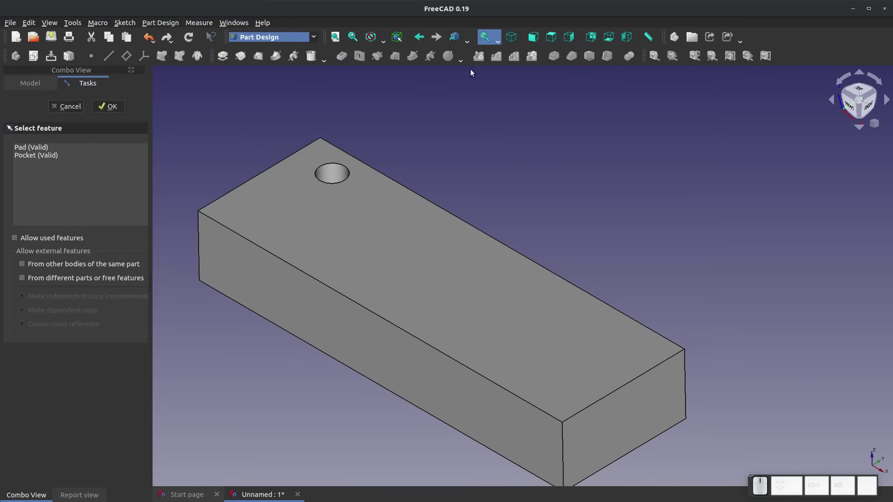
click(38, 155)
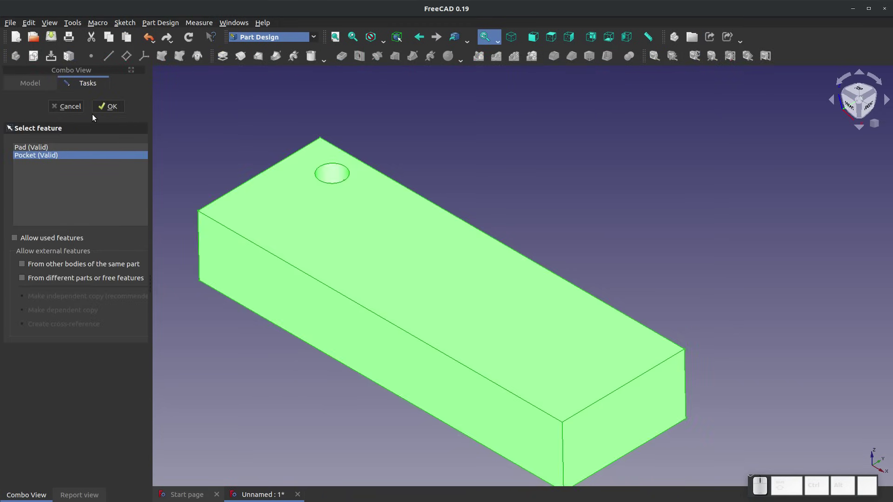
click(105, 107)
Add a linear pattern along the horizontal sketch axis with 7 occurrences of the pocket
right_click(65, 327)
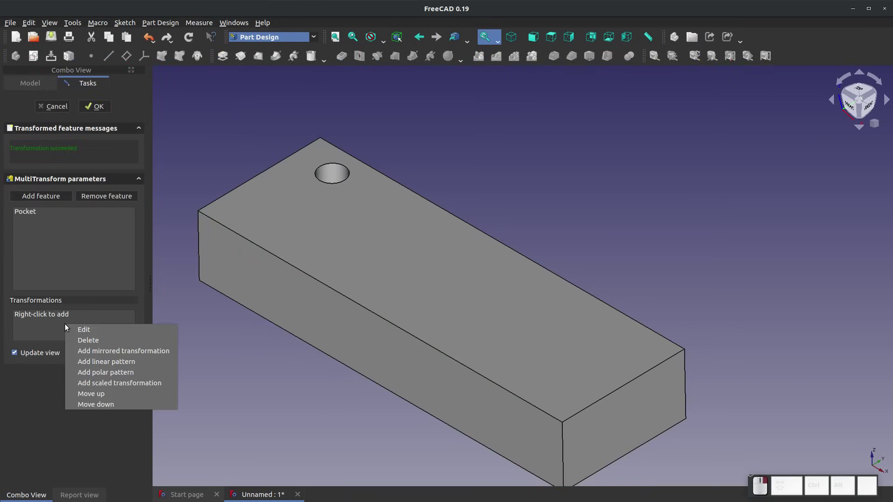
click(124, 362)
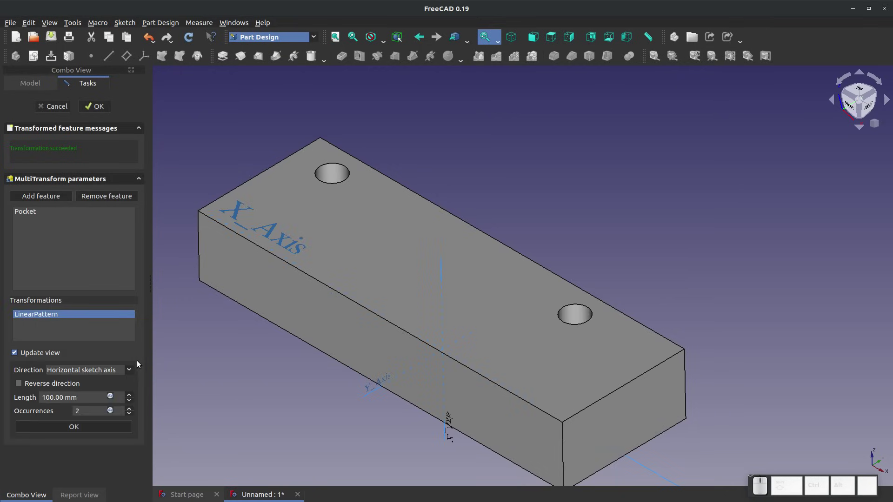
click(129, 409)
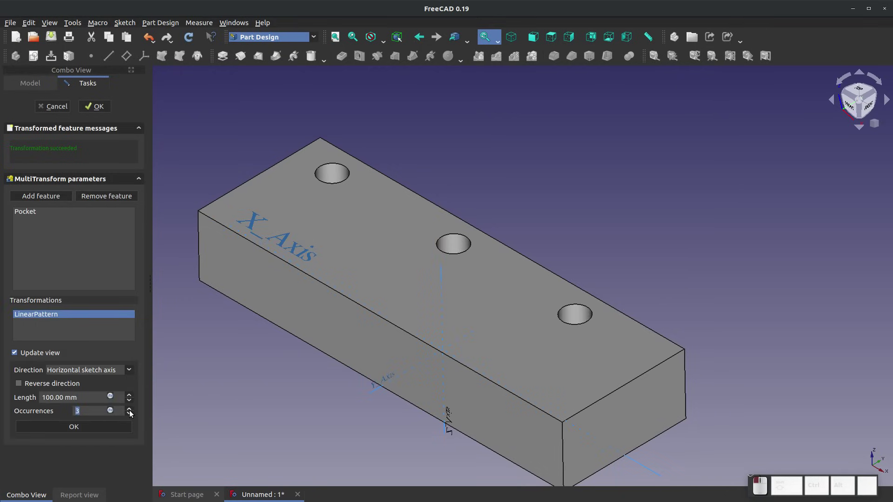
click(130, 409)
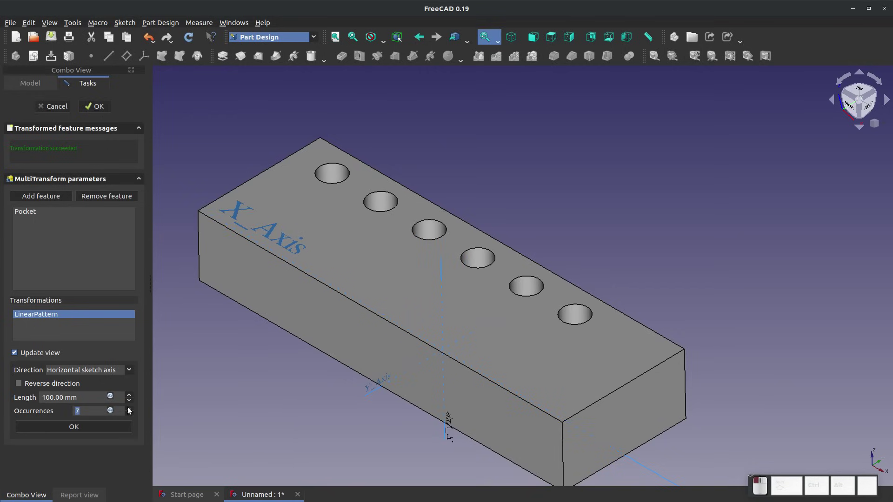
click(129, 409)
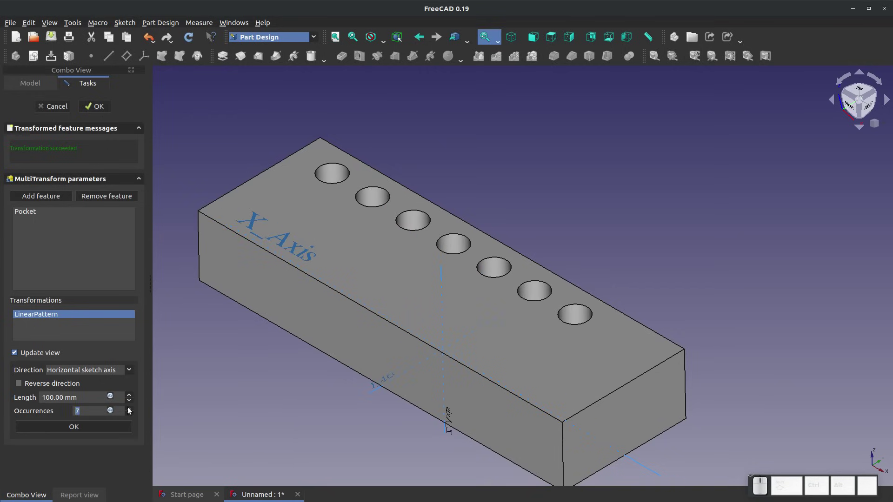
Add a second linear pattern along the reversed vertical sketch axis with a length of 10 mm
right_click(98, 330)
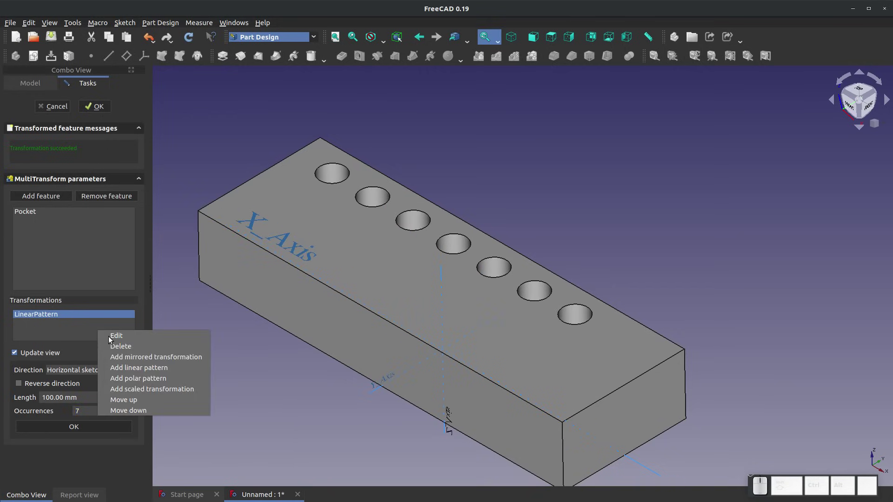
click(154, 368)
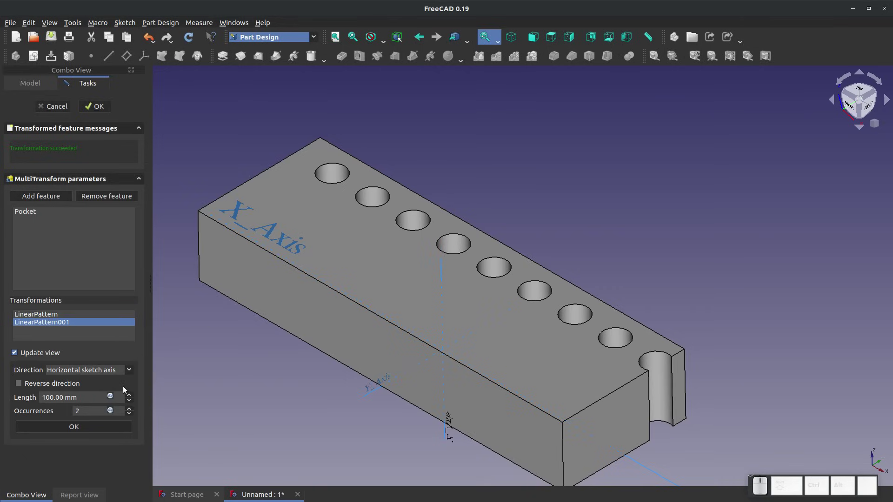
click(125, 371)
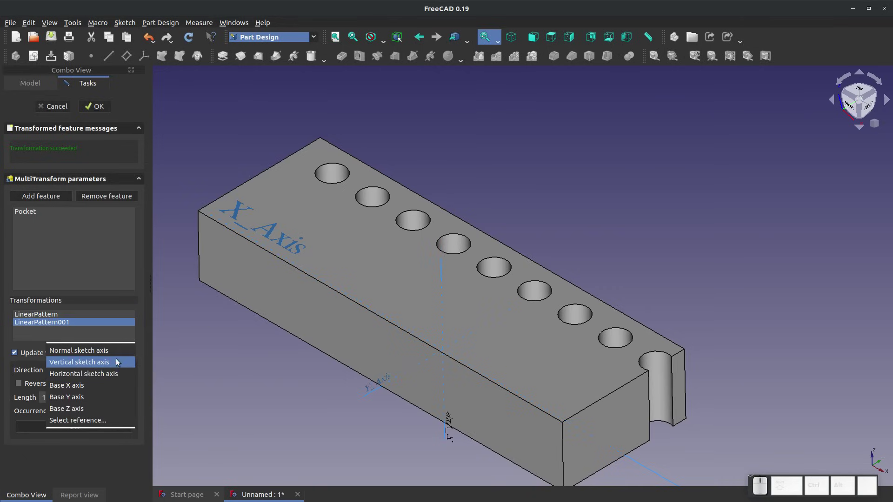
click(117, 361)
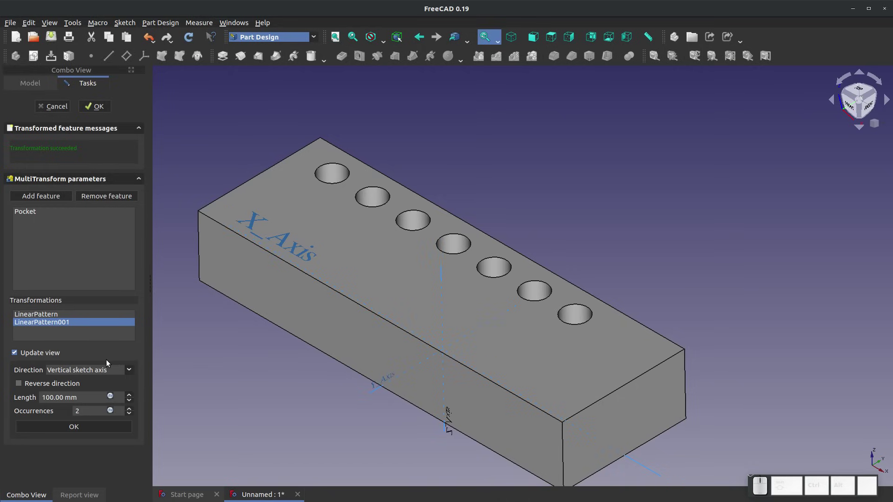
click(19, 384)
drag(90, 396, 42, 398)
text(10)
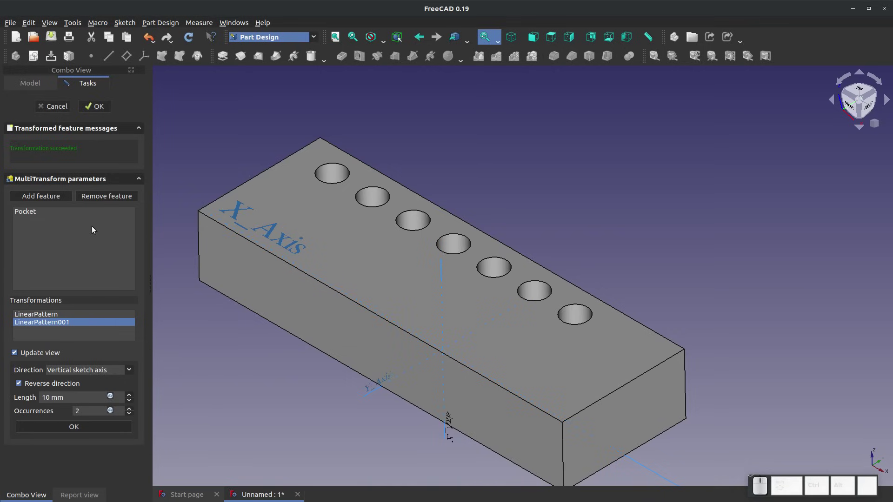
Try lengths of 20 mm and 30 mm for the second linear pattern and set its occurrences to 3
drag(86, 398, 42, 398)
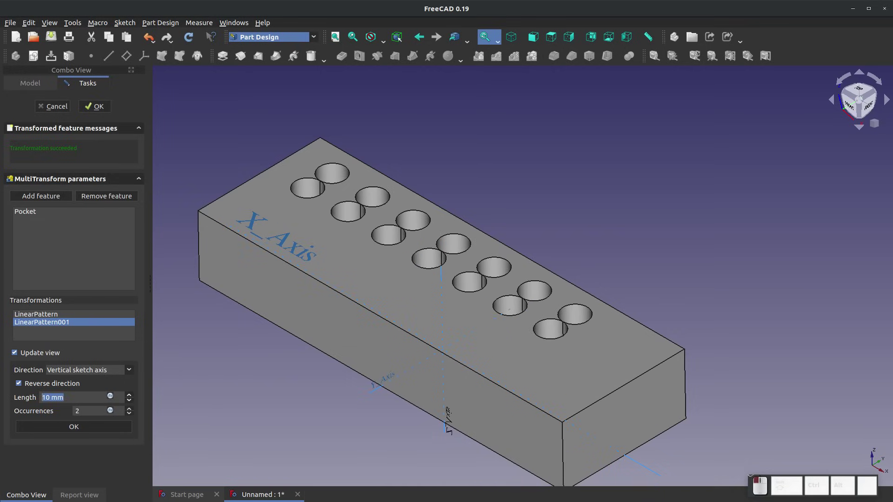
text(20)
click(115, 260)
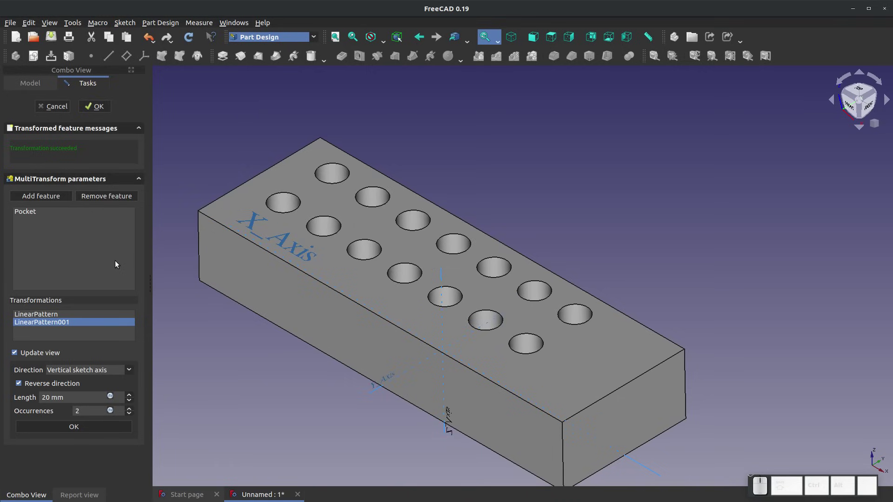
drag(87, 399, 42, 398)
text(30)
click(264, 376)
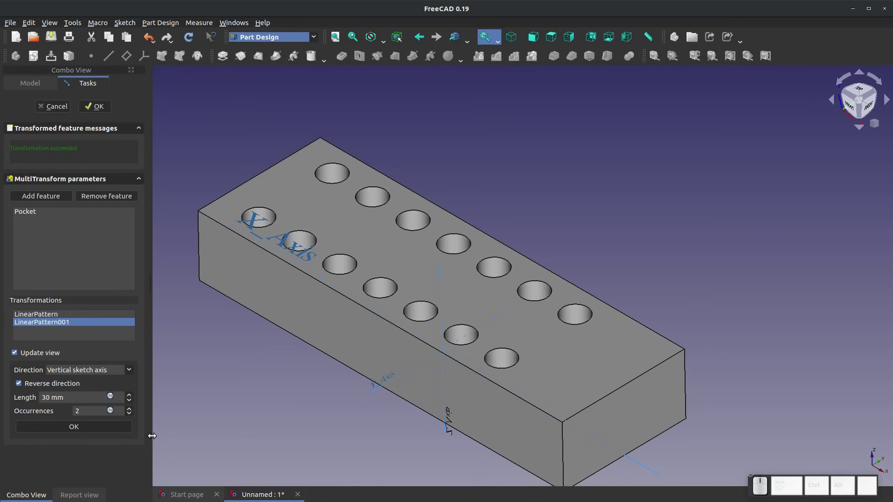
click(131, 409)
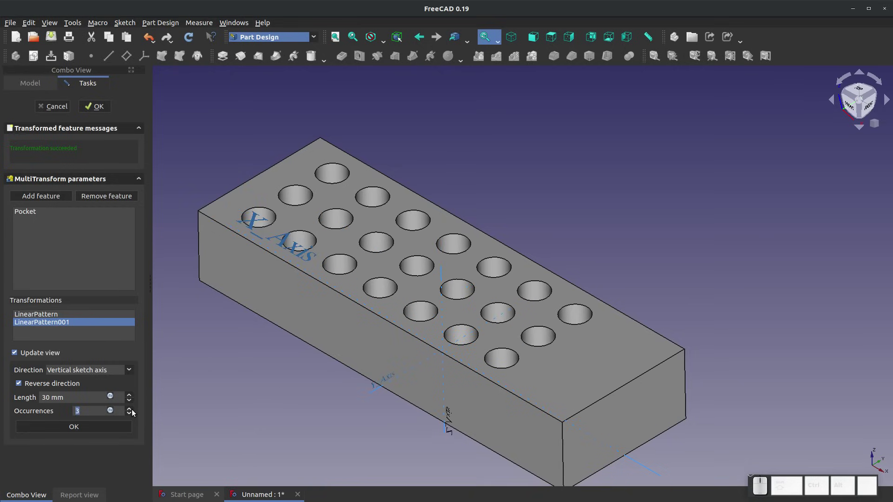
Cancel the MultiTransform parameters and delete the MultiTransform feature from the body
click(65, 107)
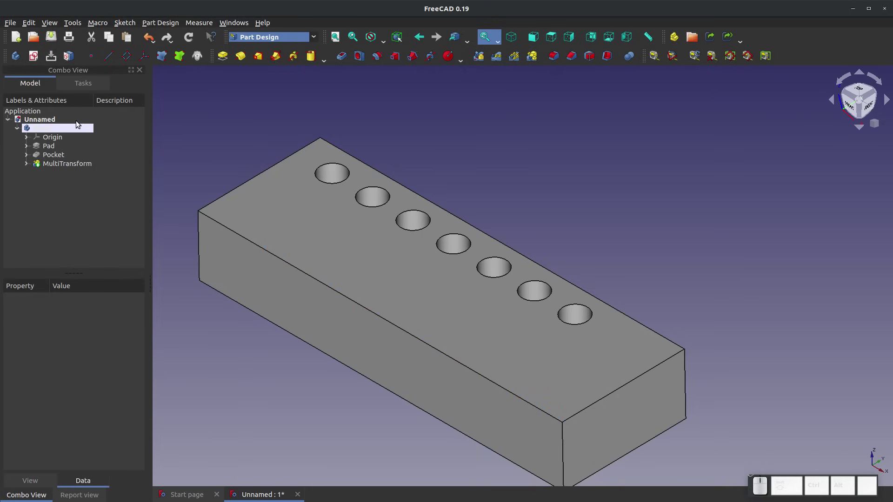
right_click(54, 164)
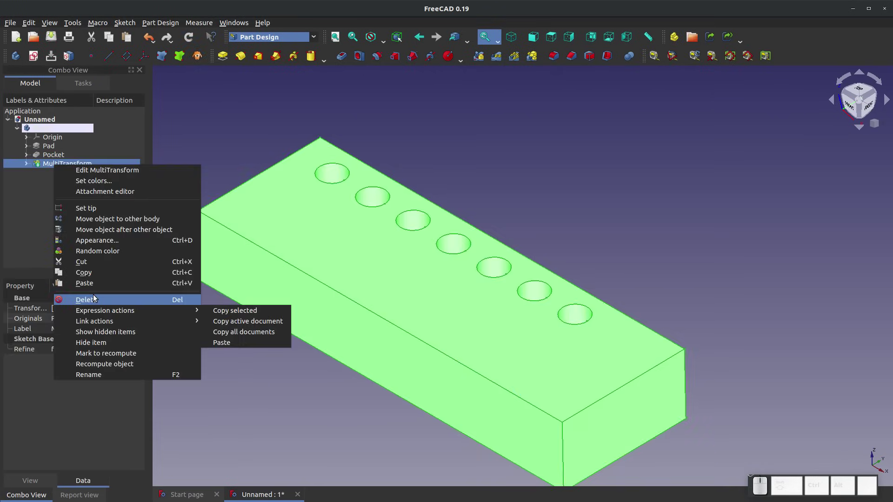
click(93, 294)
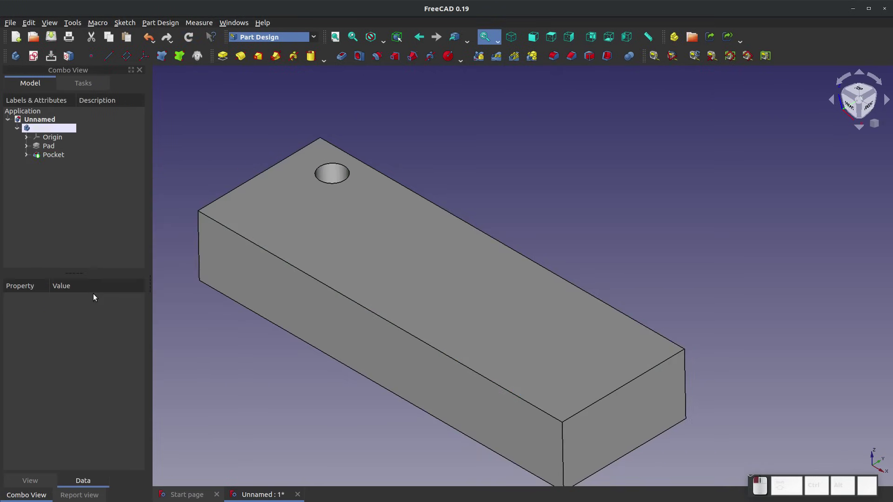
Edit the pocket's sketch, place the horizontal dimension above the block, and set the circle's horizontal distance from the origin to 6 mm
click(26, 155)
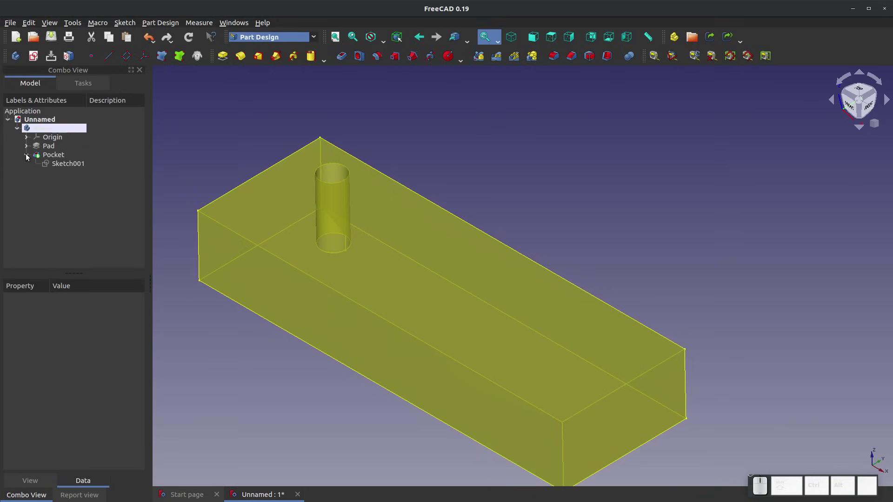
right_click(59, 163)
click(75, 168)
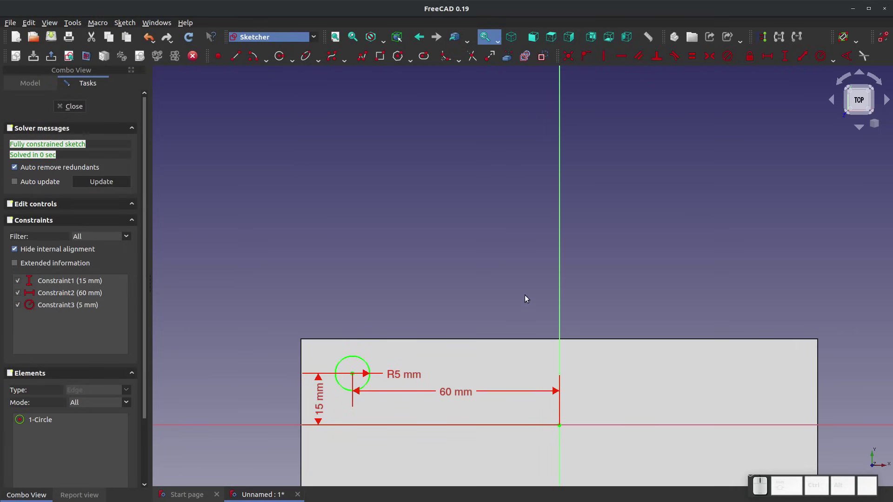
click(462, 351)
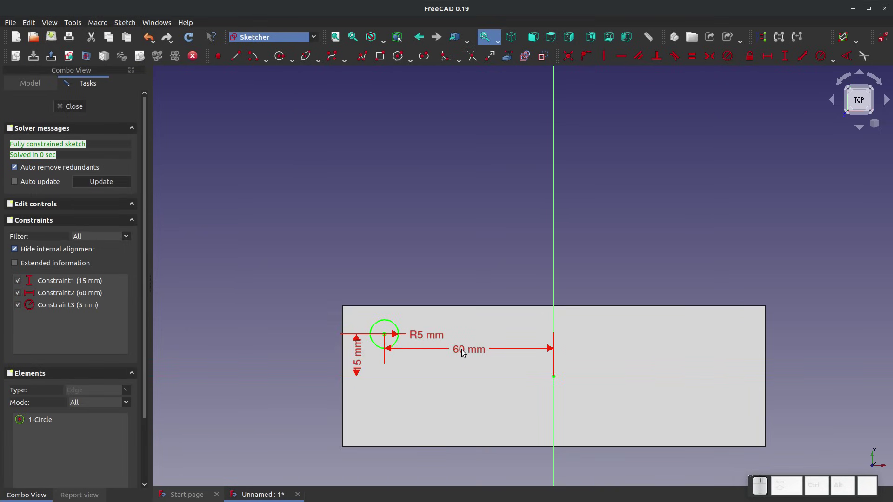
drag(453, 348, 471, 296)
double_click(470, 294)
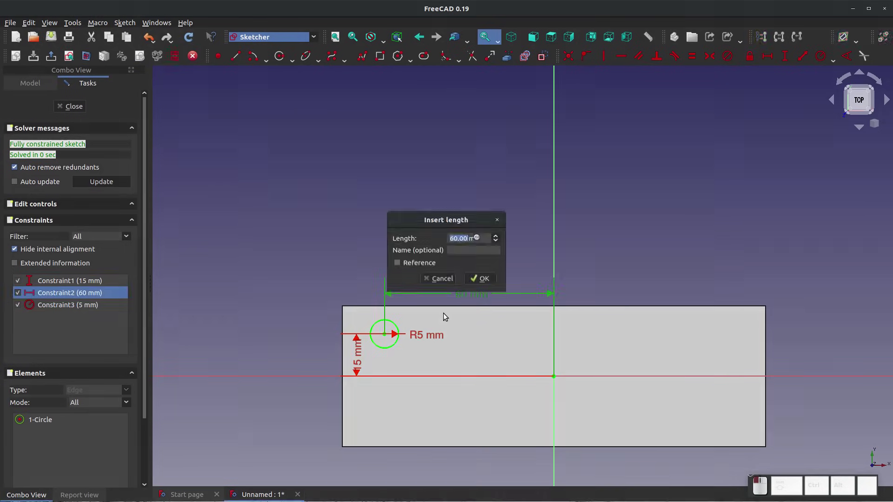
text(6)
key(Return)
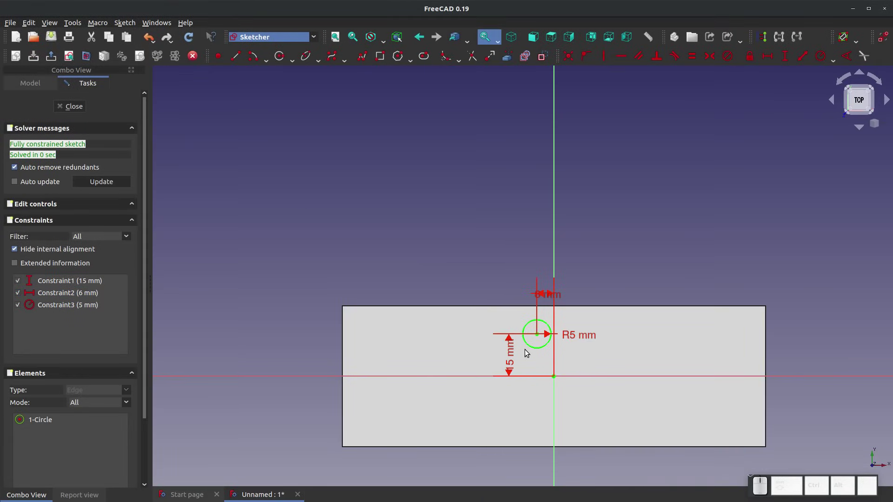
Check the circle's vertical distance from the origin without changing it, and close the pocket's sketch
double_click(511, 356)
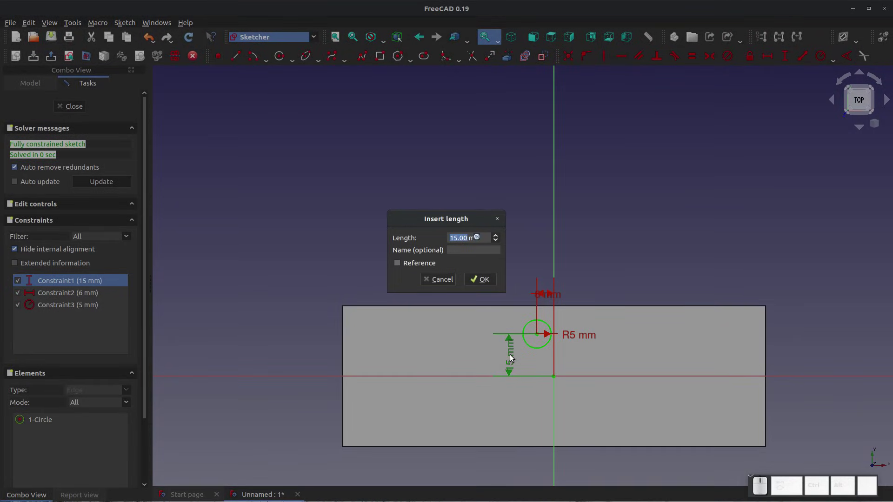
click(472, 280)
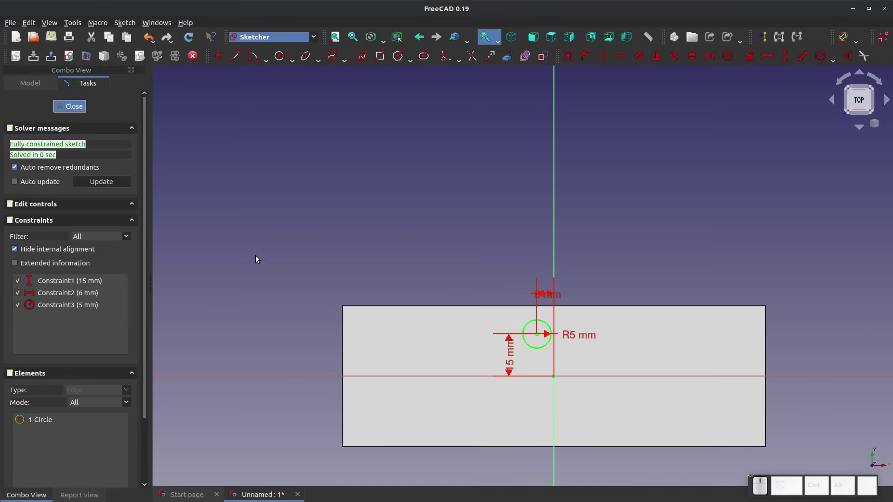
key(Escape)
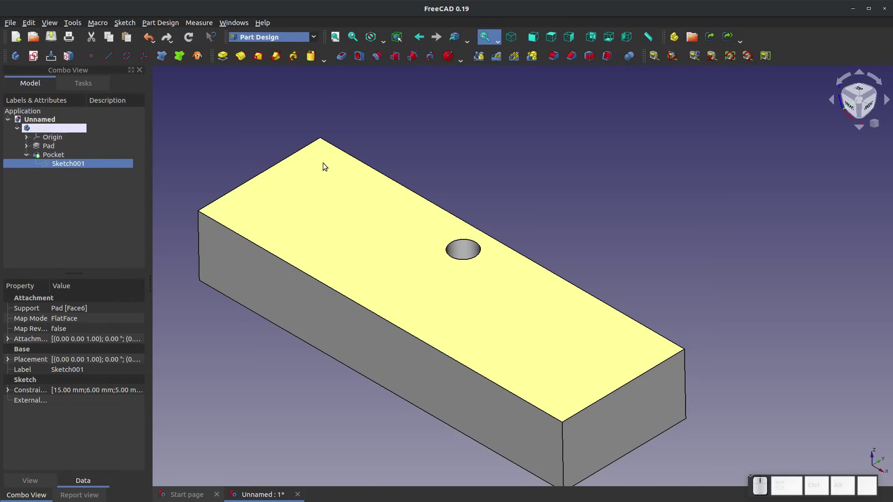
Try a polar pattern of the pocket about the normal sketch axis with 6 occurrences, and delete it from the body
click(514, 56)
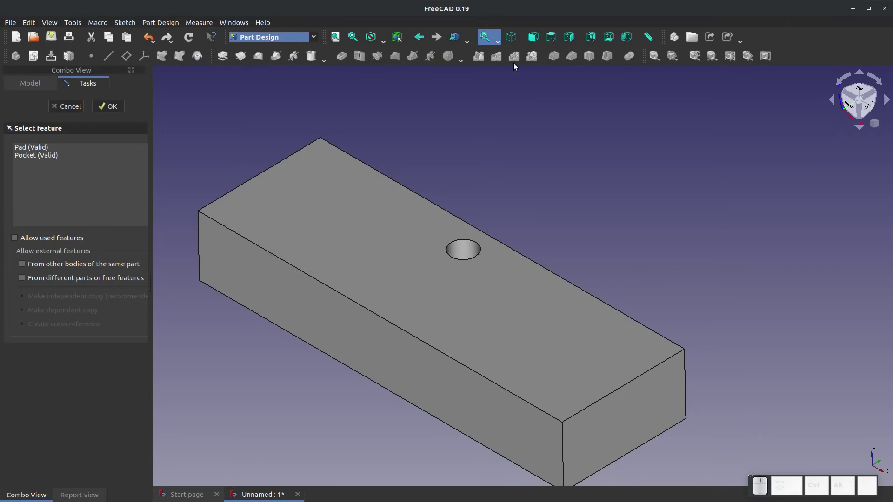
click(45, 154)
click(108, 110)
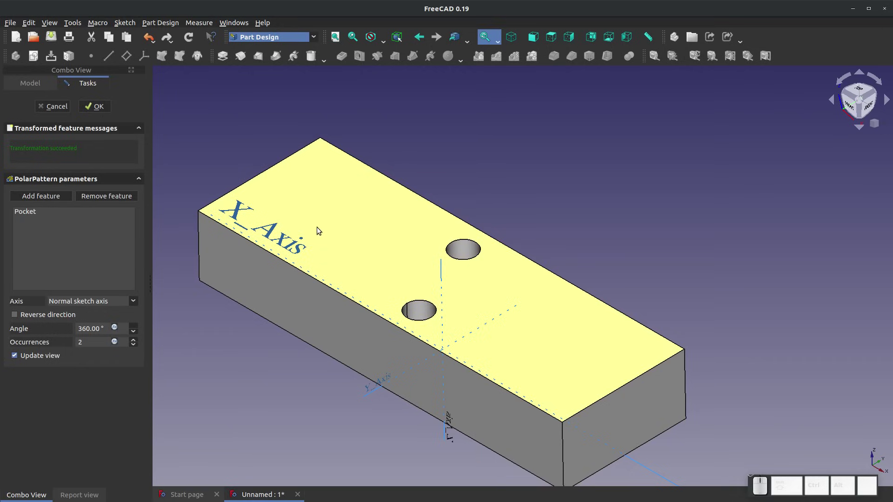
click(134, 341)
click(134, 340)
click(134, 340)
click(134, 340)
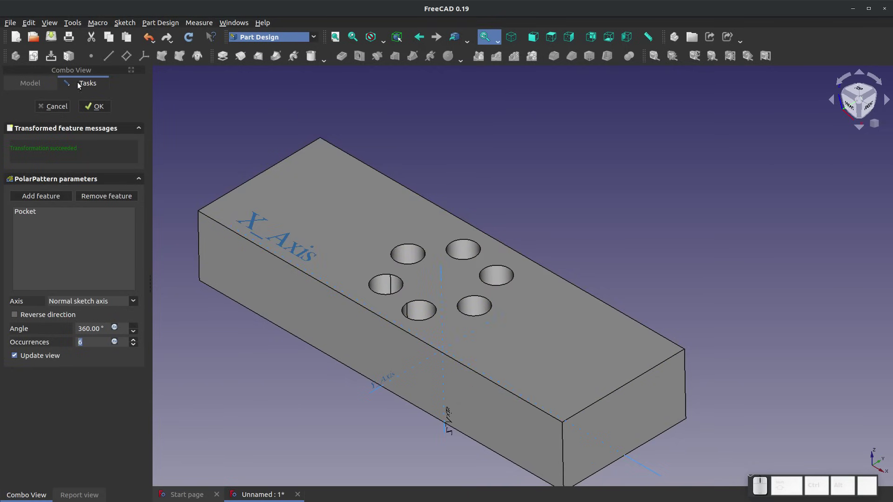
click(90, 106)
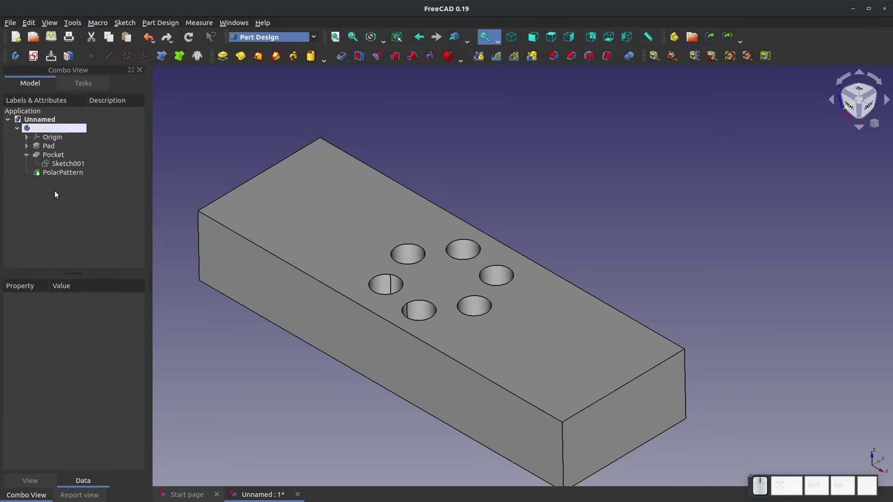
right_click(60, 174)
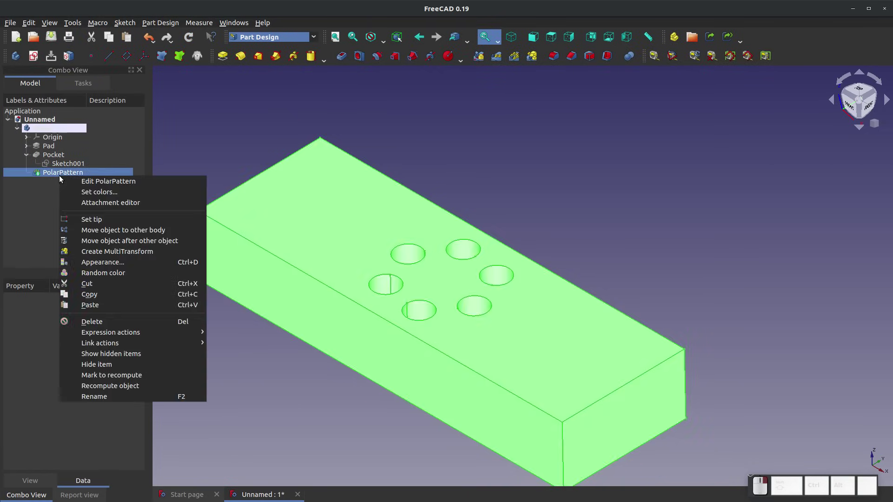
click(92, 322)
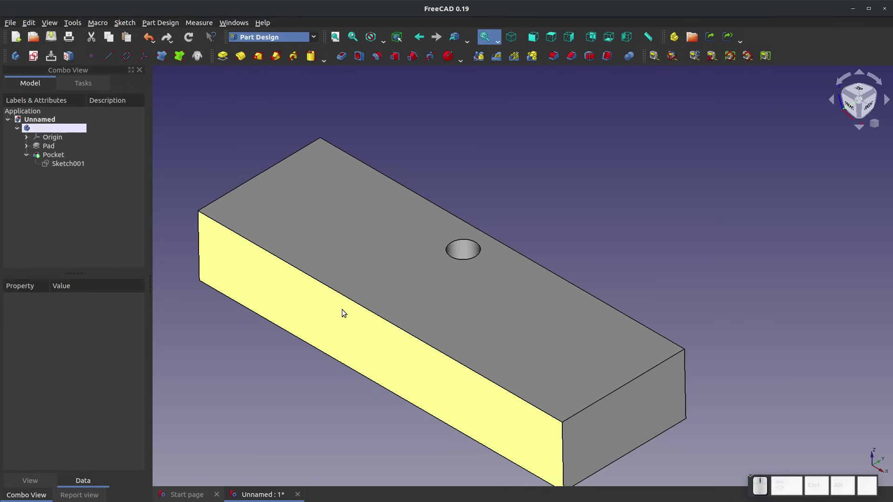
Create a datum plane on the block's long front face, with its sides flipped and an 18 mm offset in the z-direction
click(358, 326)
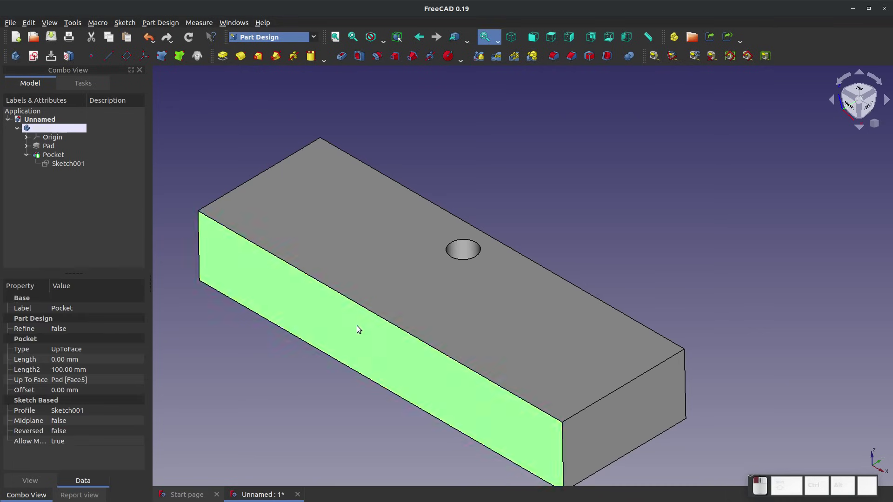
click(127, 56)
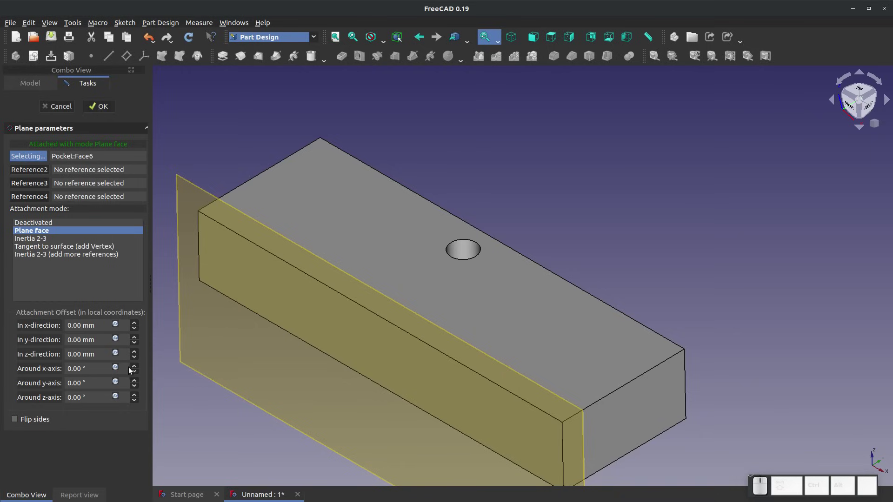
click(133, 367)
click(133, 373)
scroll(135, 353, up, 5)
scroll(133, 352, up, 1)
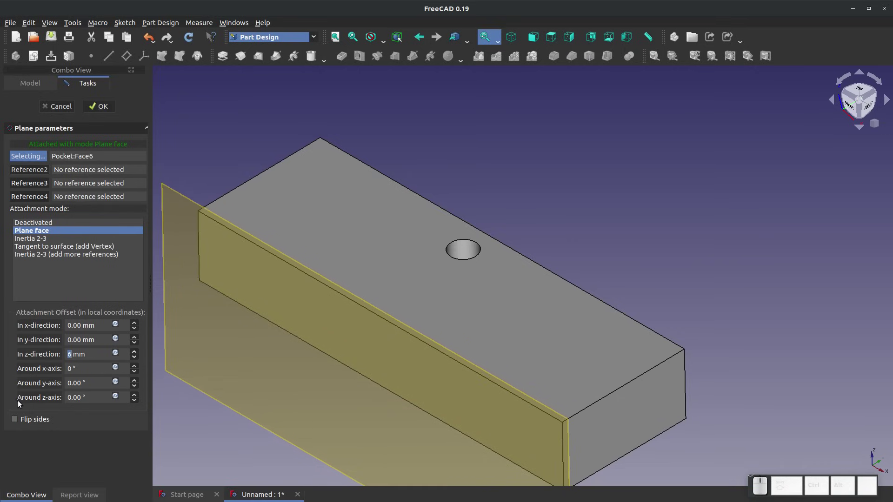
click(15, 419)
scroll(134, 353, up, 11)
scroll(134, 354, up, 1)
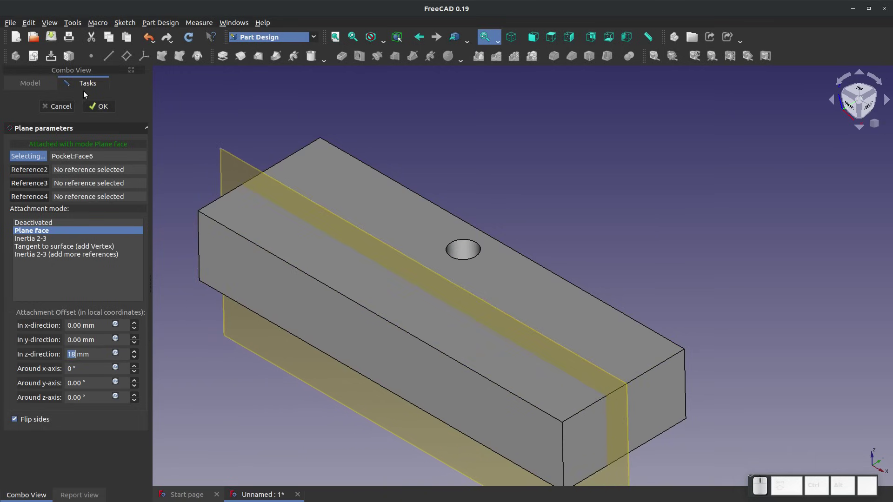
click(99, 106)
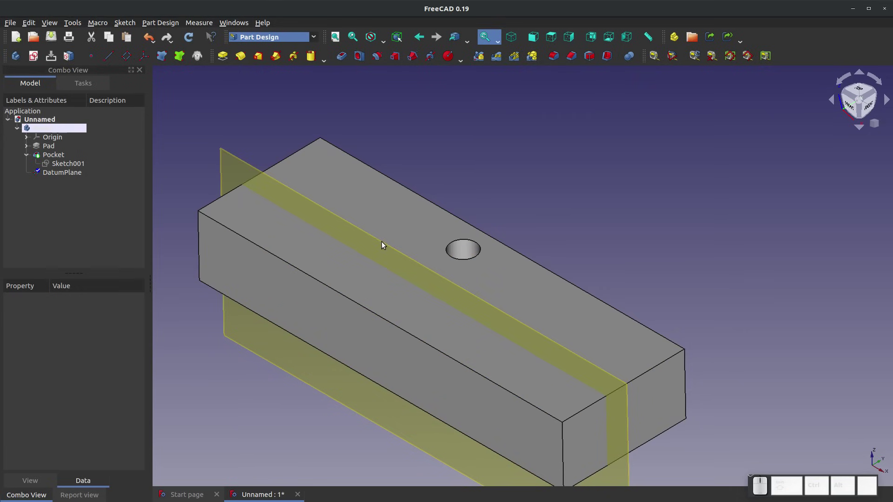
Start a sketch on the datum plane and draw a line through the block's height beside the vertical axis, constrained vertical
click(378, 249)
click(127, 56)
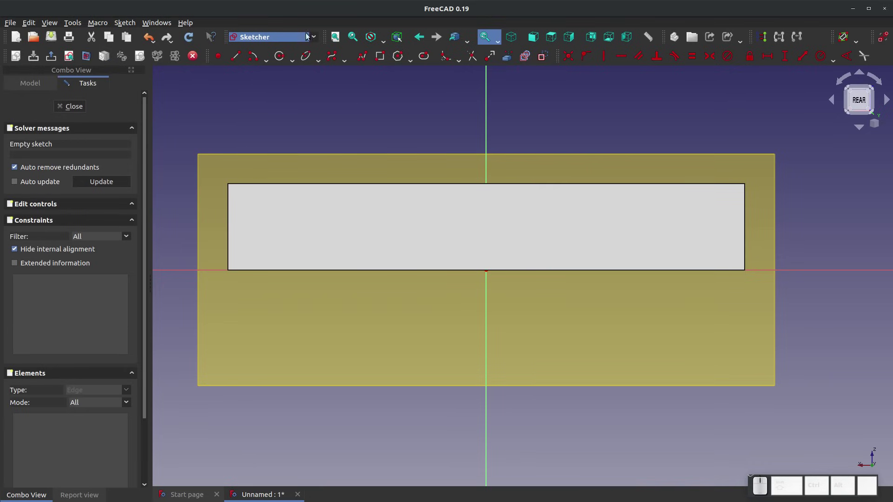
click(235, 56)
click(420, 166)
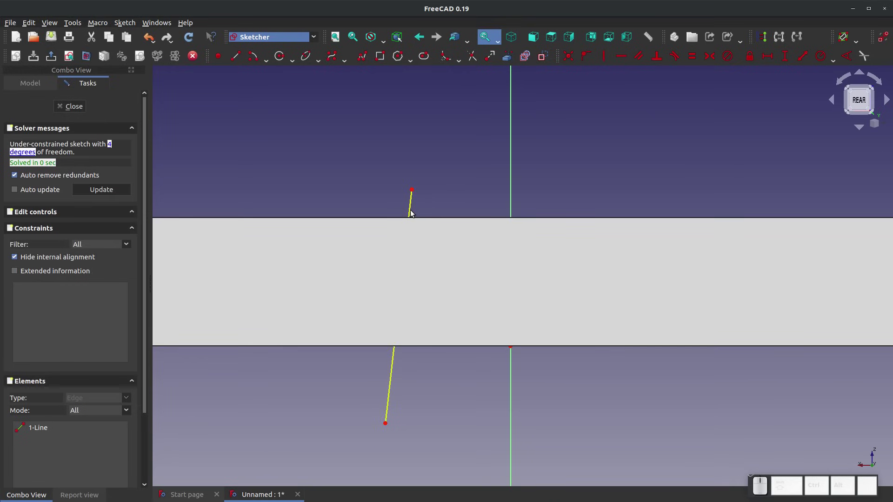
click(410, 213)
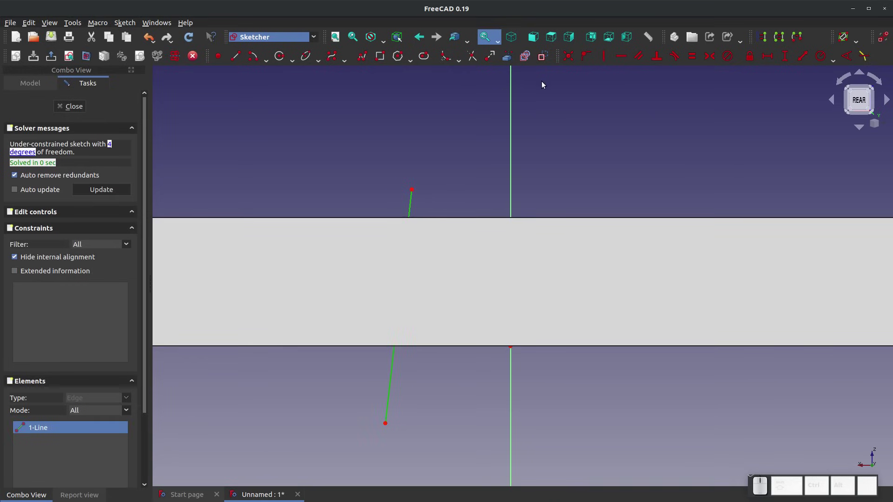
click(604, 56)
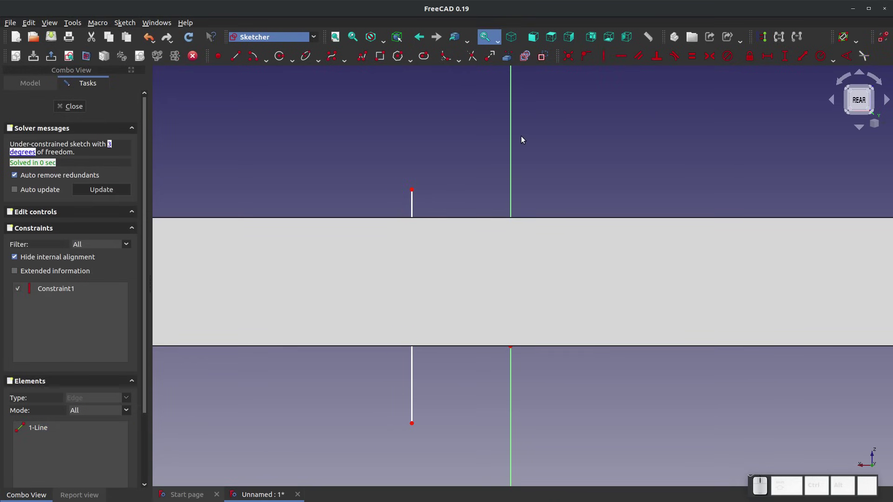
Constrain the line's upper endpoint to a horizontal distance of -15 mm from the origin and close the sketch
scroll(420, 210, down, 3)
middle_drag(424, 207, 440, 235)
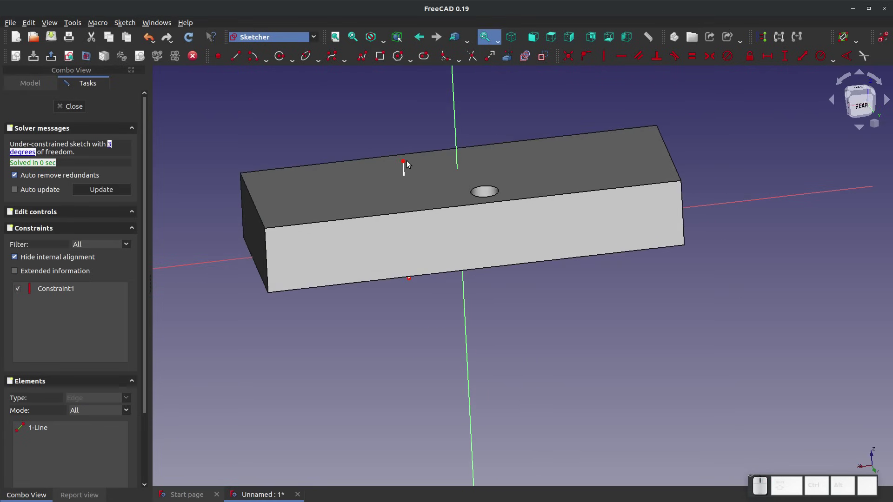
drag(407, 161, 419, 168)
click(417, 161)
key(shift+h)
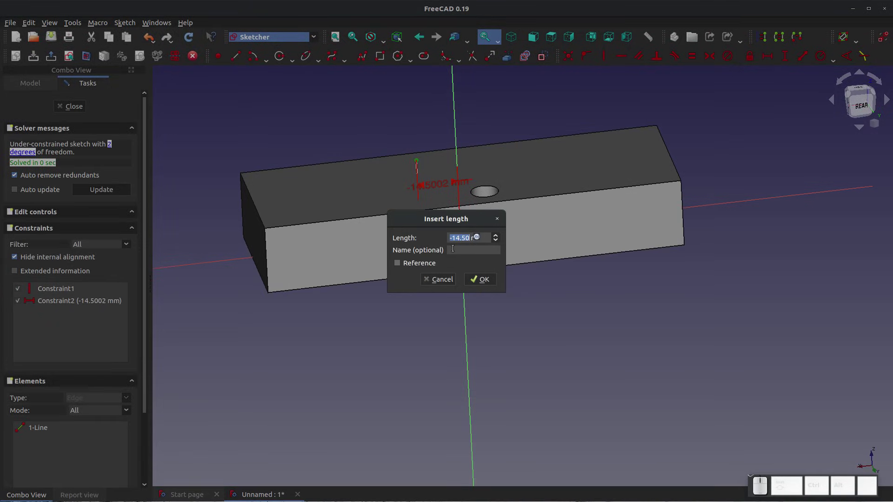
text(-15)
key(Return)
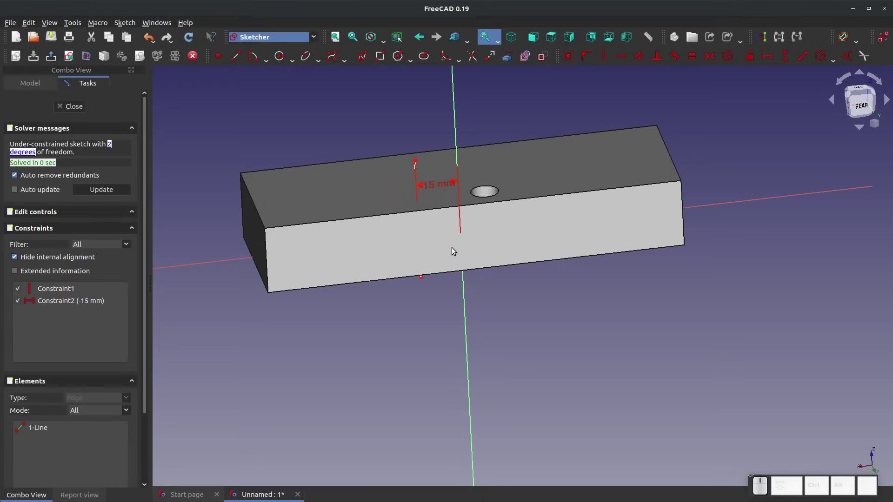
key(shift)
key(Escape)
key(Escape)
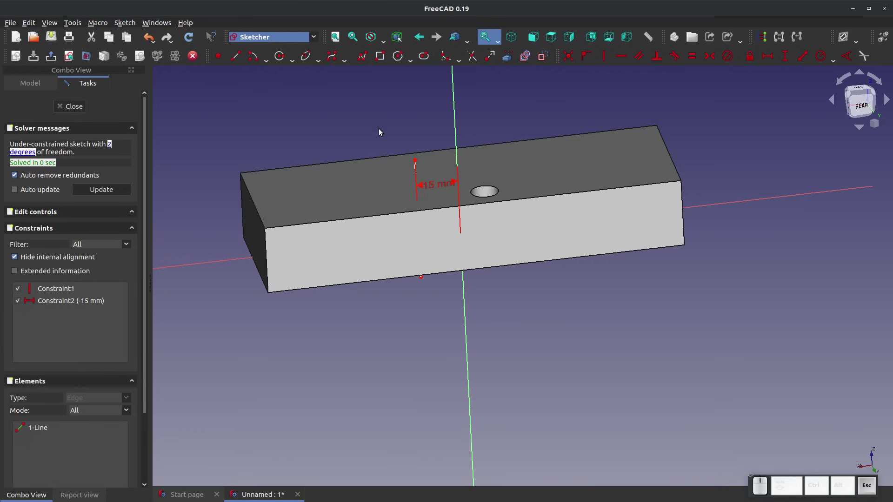
scroll(421, 163, down, 2)
scroll(424, 143, up, 5)
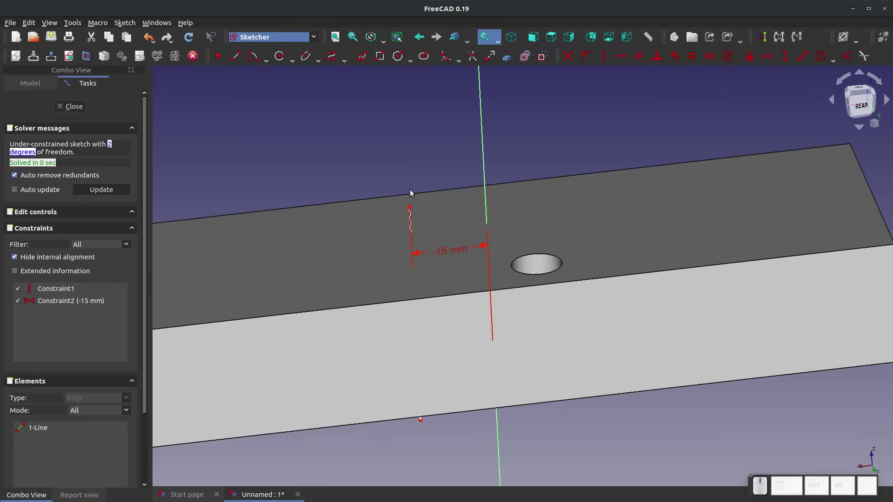
click(70, 107)
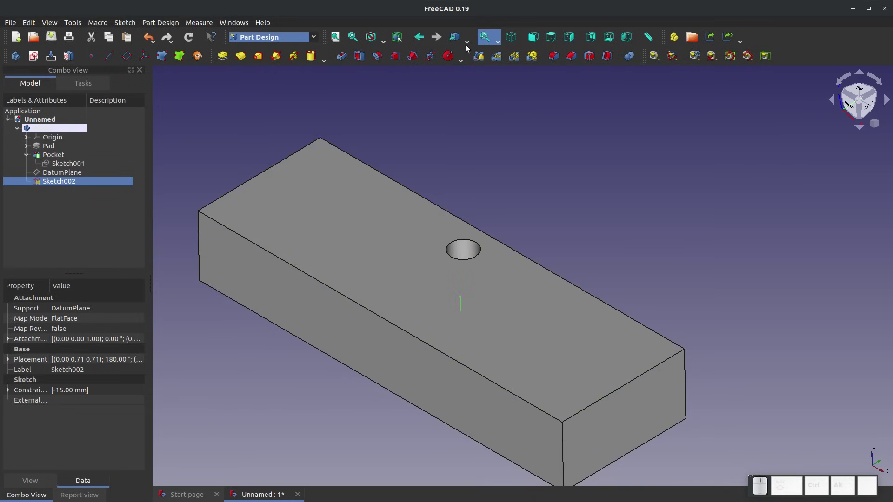
Start a polar pattern of the pocket about the normal sketch axis over 360°
click(514, 57)
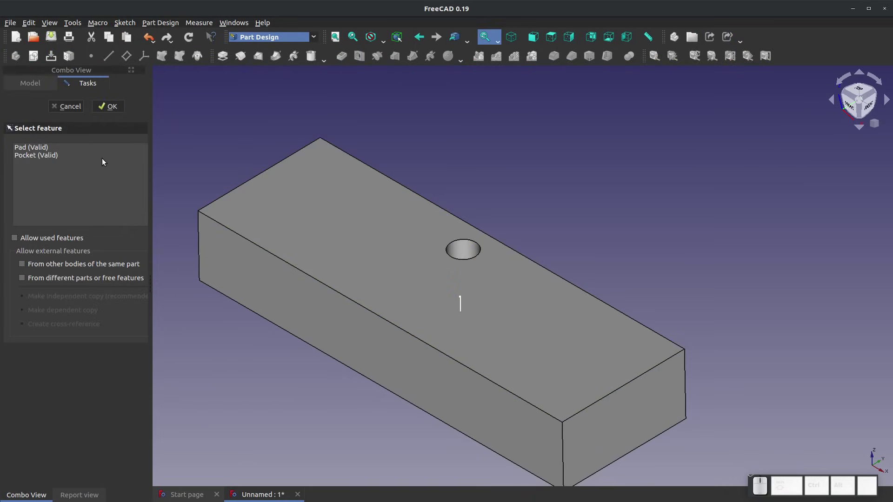
click(49, 157)
click(109, 107)
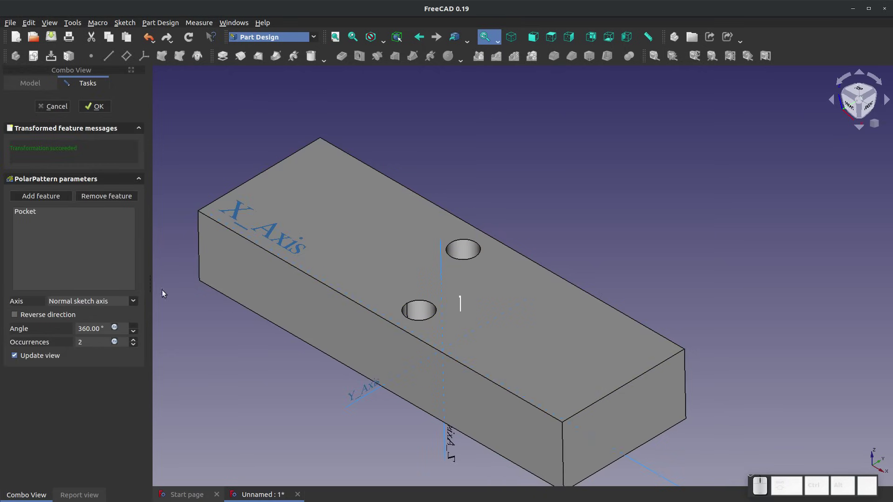
middle_drag(493, 297, 496, 372)
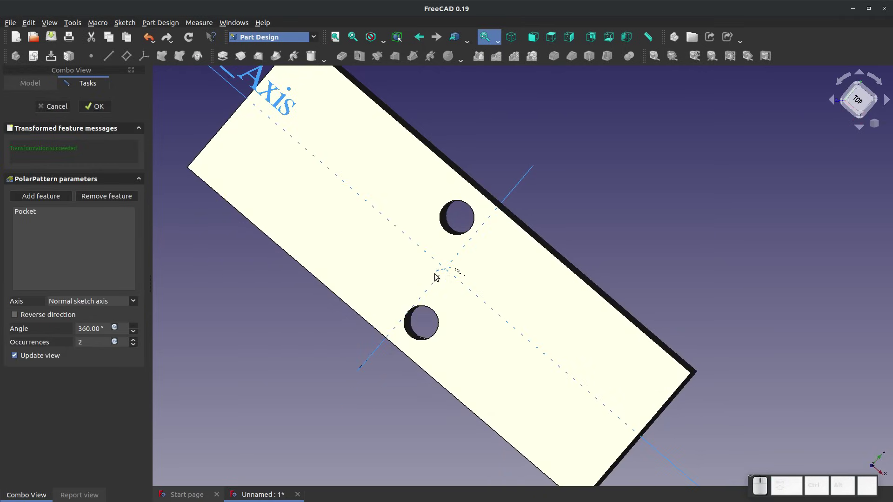
key(0)
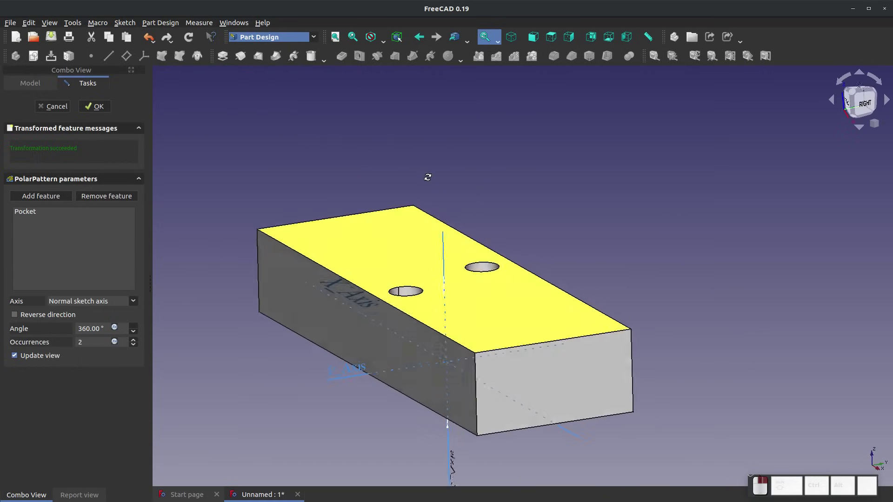
middle_drag(408, 340, 18, 263)
Try 10 occurrences for the polar pattern, set the number to 3 instead, and accept the feature
double_click(103, 340)
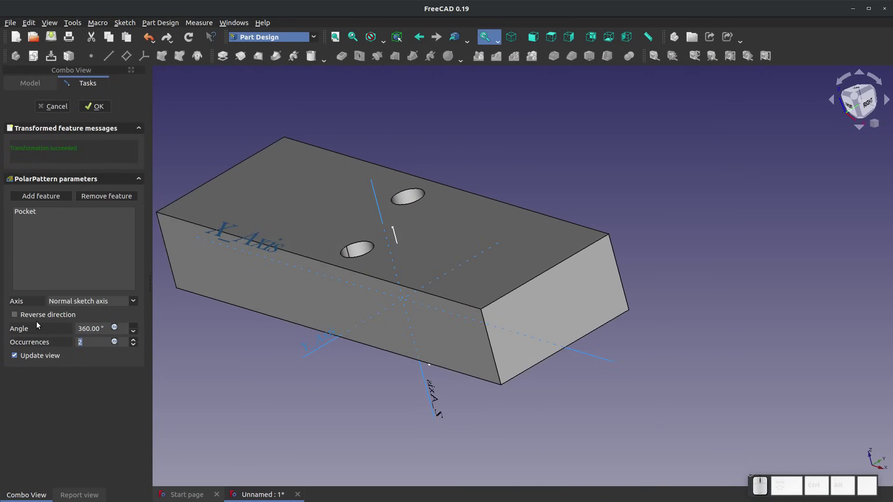
text(10)
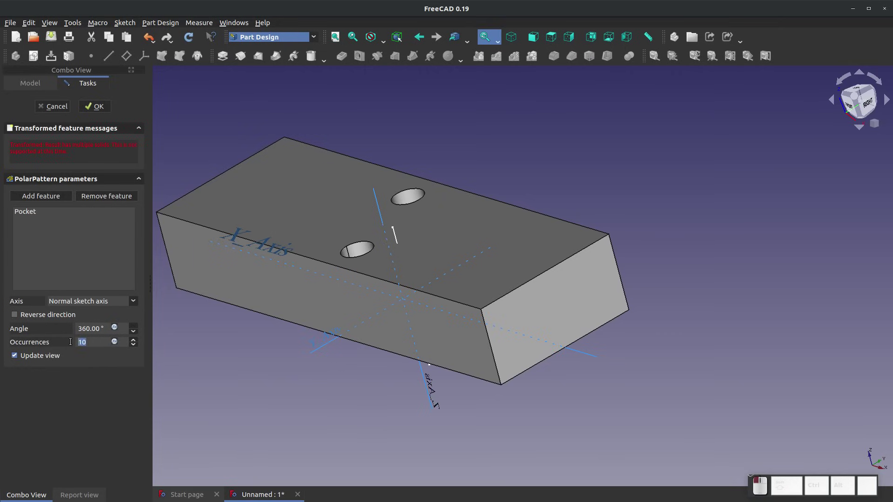
key(BackSpace)
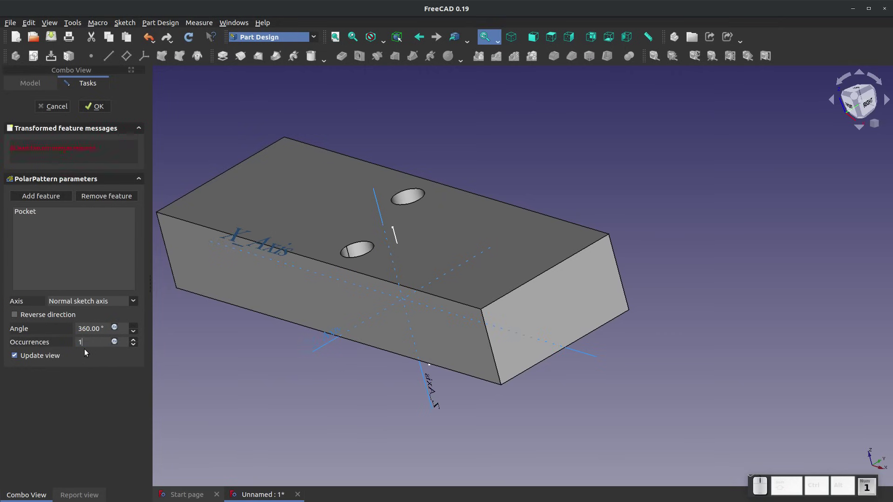
key(Return)
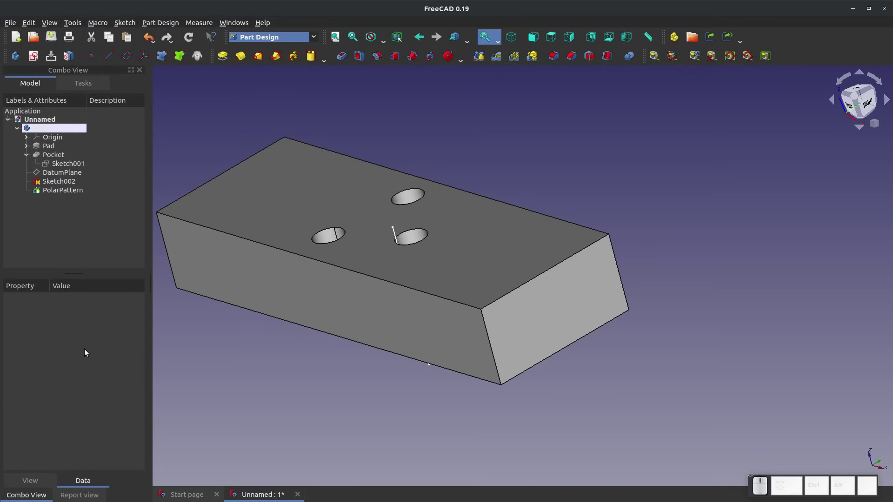
Reopen the polar pattern for editing and set its occurrences to 6
right_click(66, 193)
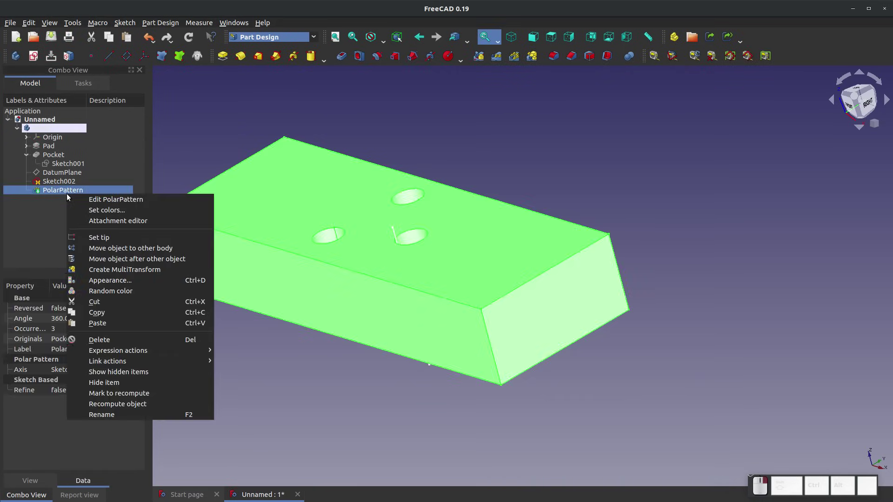
click(85, 200)
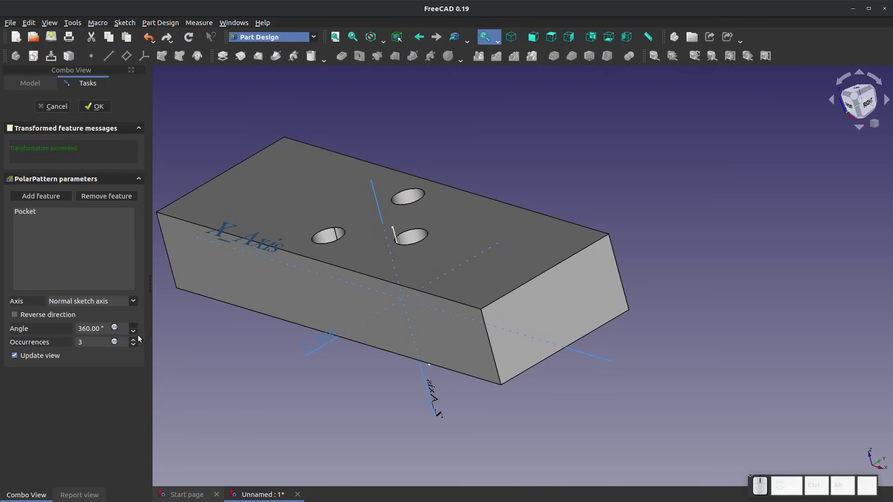
click(135, 341)
click(135, 341)
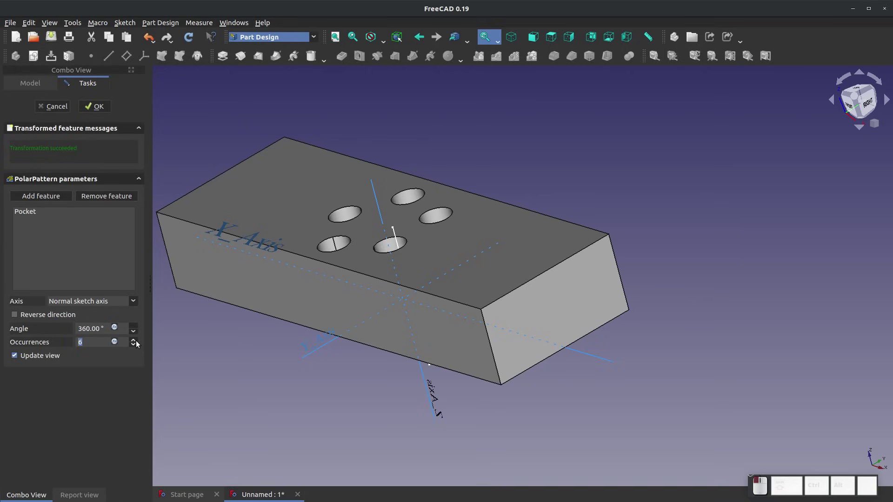
Try 8 occurrences for the polar pattern over 360° and inspect the ring of holes
click(135, 342)
click(134, 341)
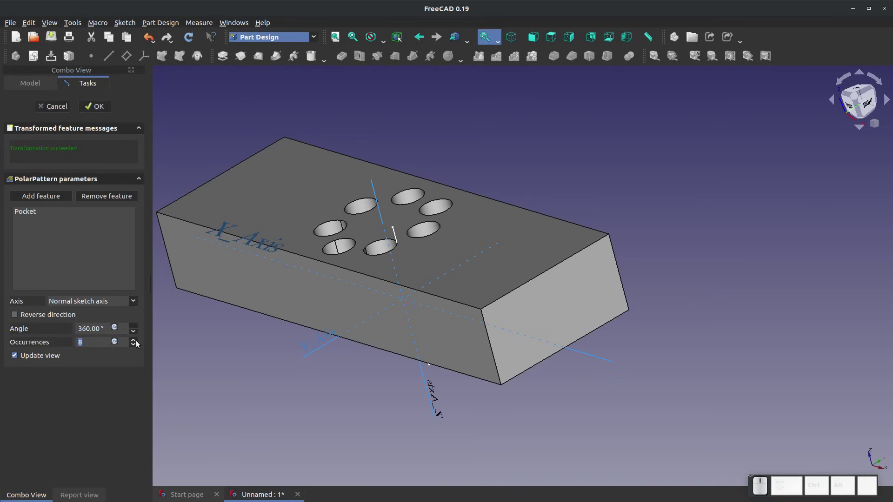
click(135, 341)
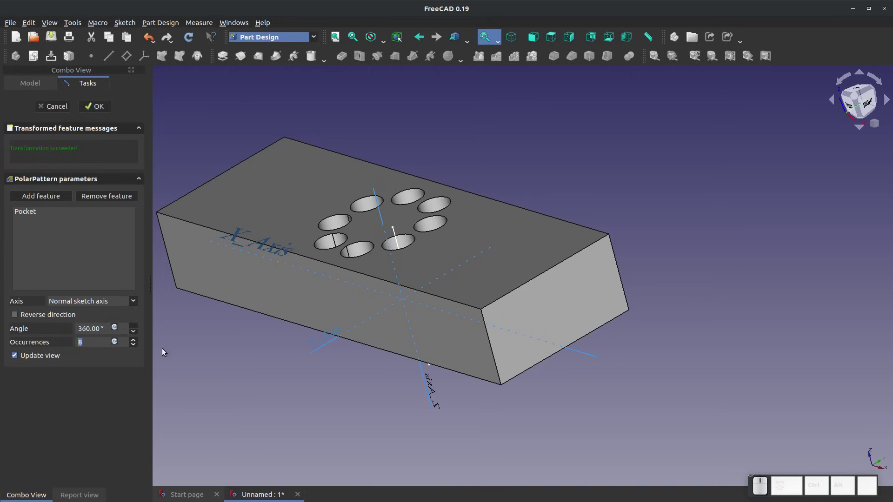
middle_drag(182, 365, 197, 391)
scroll(331, 425, up, 5)
middle_drag(478, 266, 361, 273)
scroll(410, 189, up, 4)
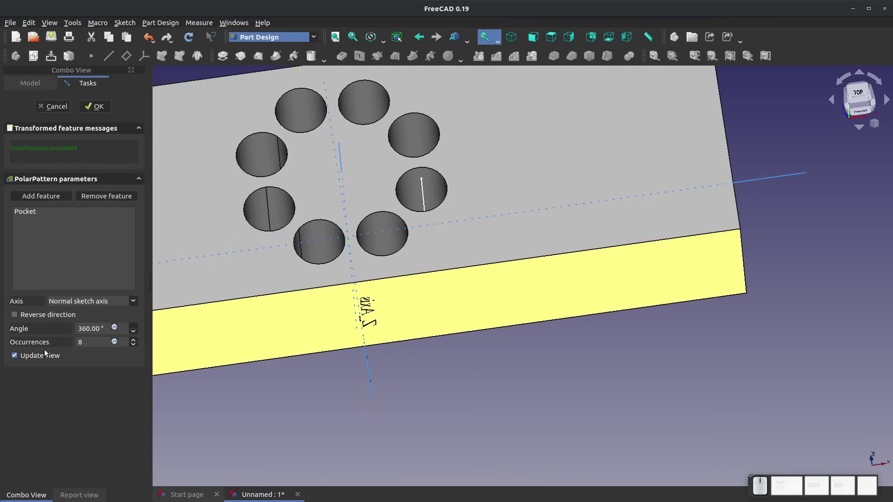
Try the vertical line of the datum-plane sketch as the polar pattern's axis reference, and cancel the edit
click(99, 298)
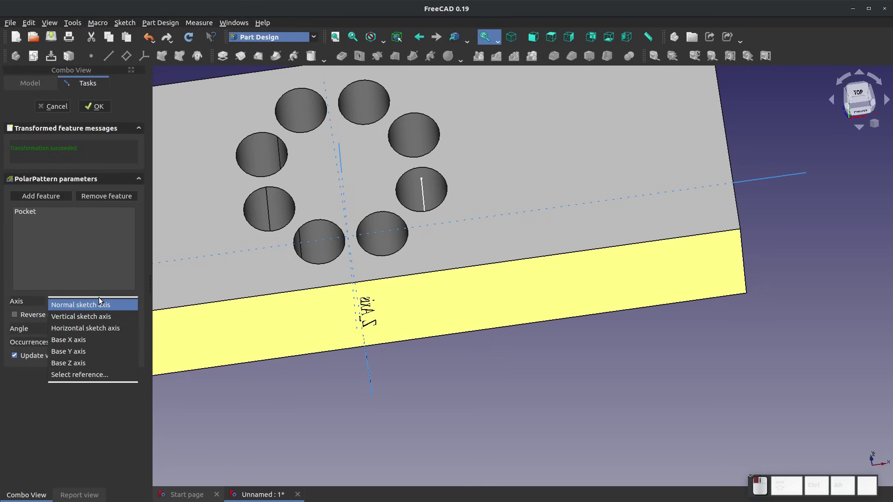
click(72, 376)
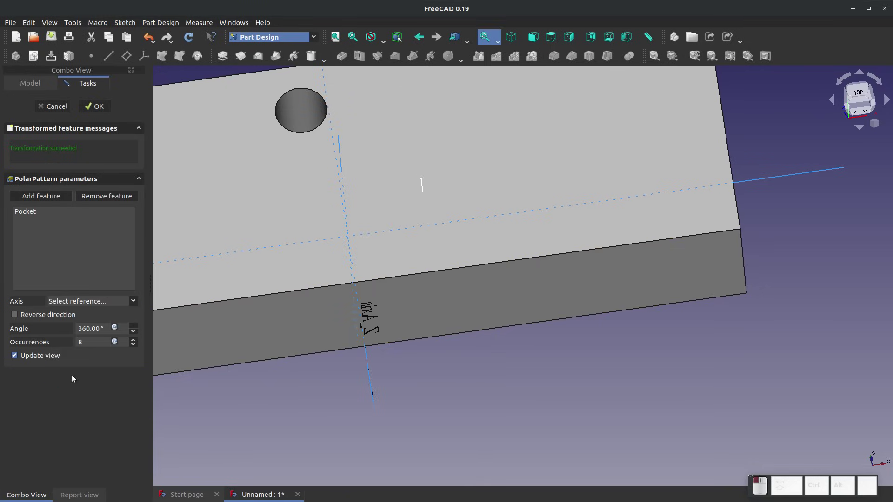
click(421, 183)
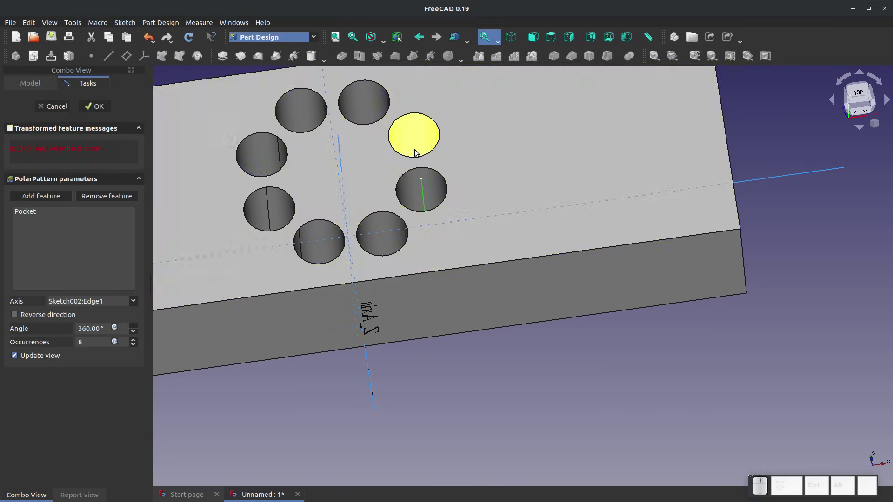
click(52, 106)
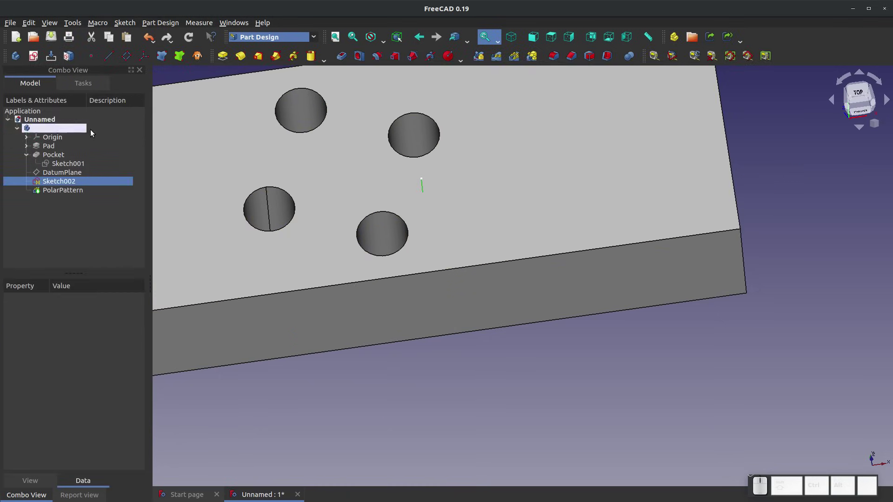
scroll(381, 306, down, 5)
click(427, 435)
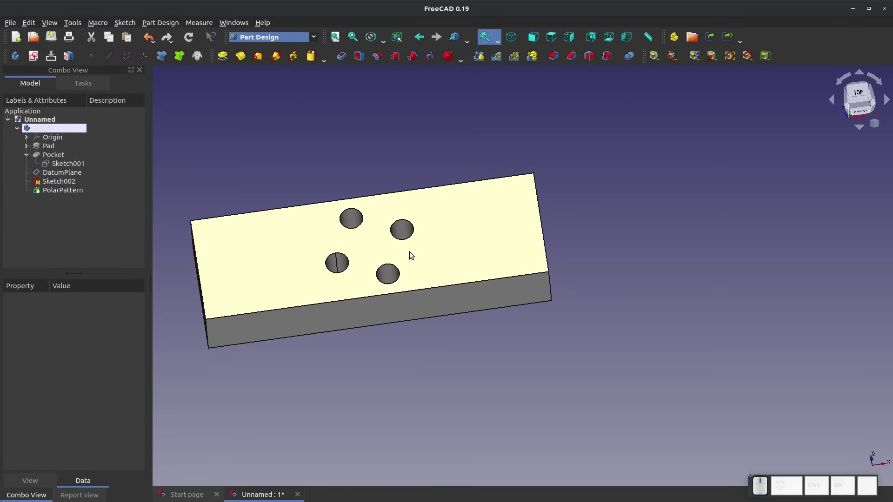
click(406, 252)
right_click(407, 252)
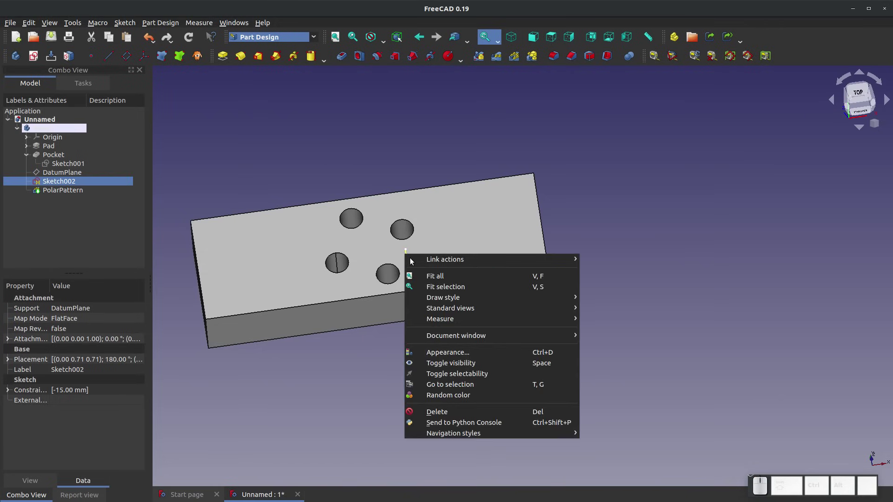
click(68, 191)
Expand the Pad feature and make its base sketch visible
click(45, 147)
key(Right)
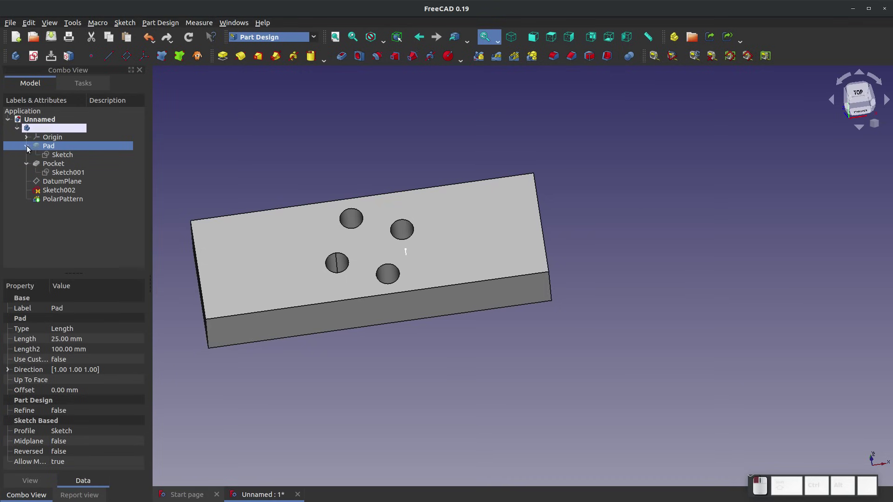
click(52, 156)
key(space)
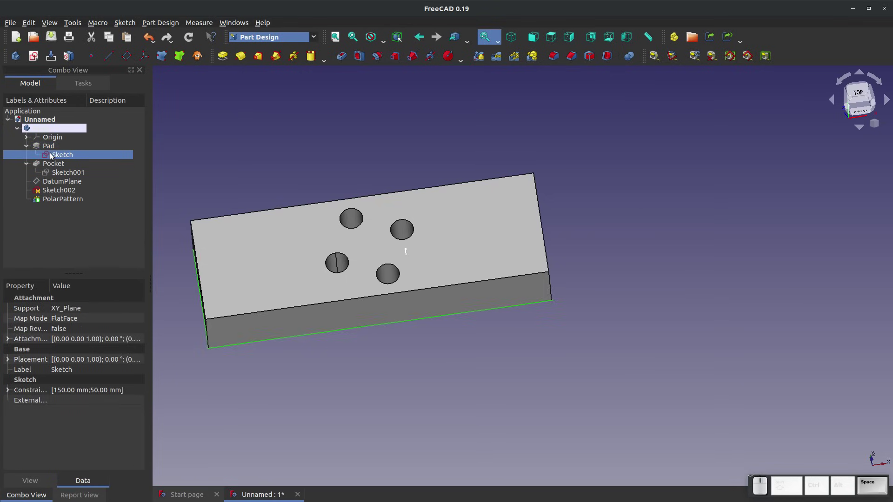
Edit the pad's base sketch, set the rectangle's vertical dimension to 500 mm and close the sketch
right_click(52, 156)
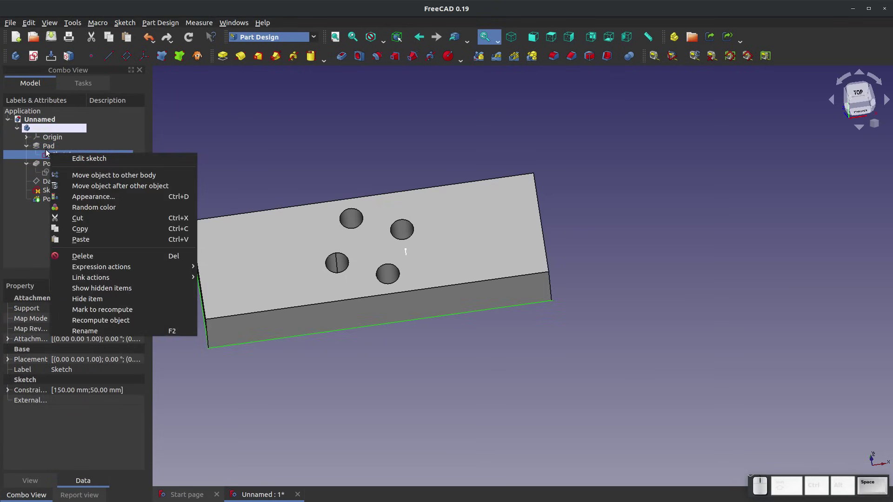
click(29, 150)
click(26, 148)
click(26, 148)
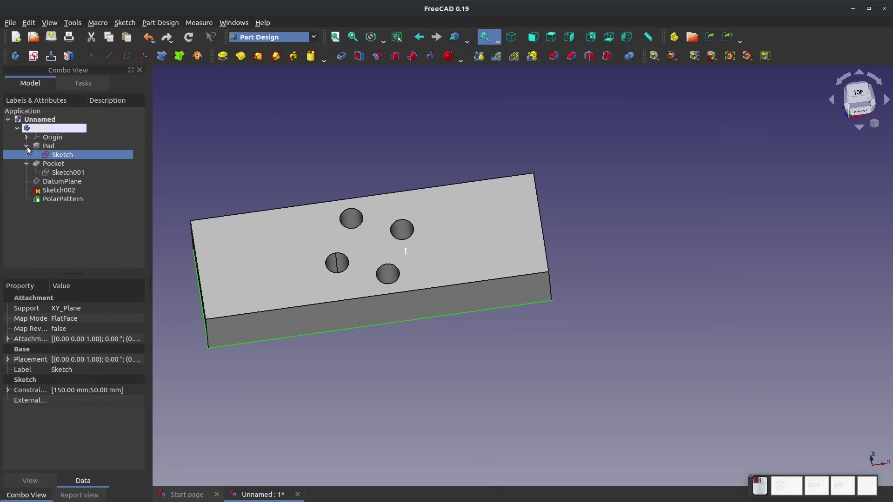
right_click(62, 158)
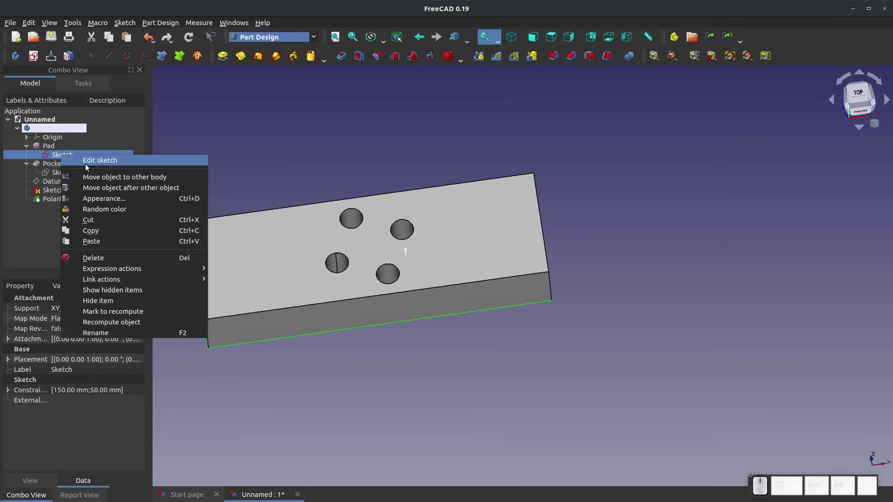
click(85, 162)
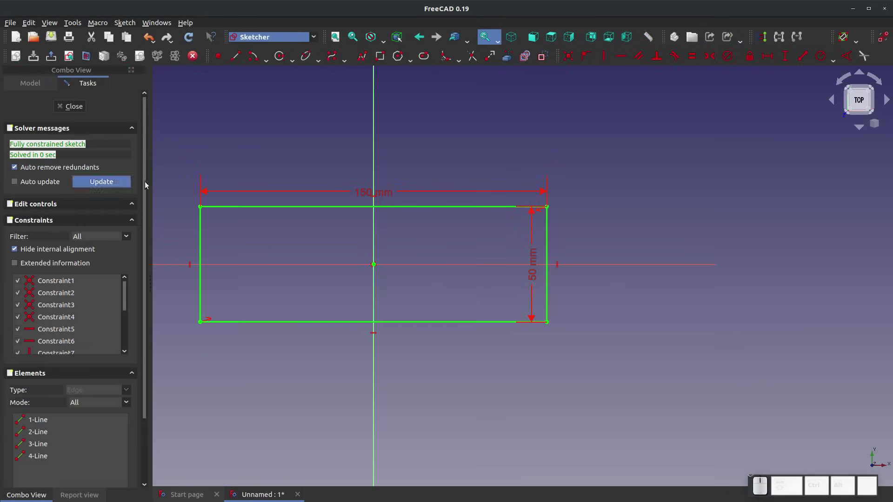
double_click(539, 263)
text(500)
key(Return)
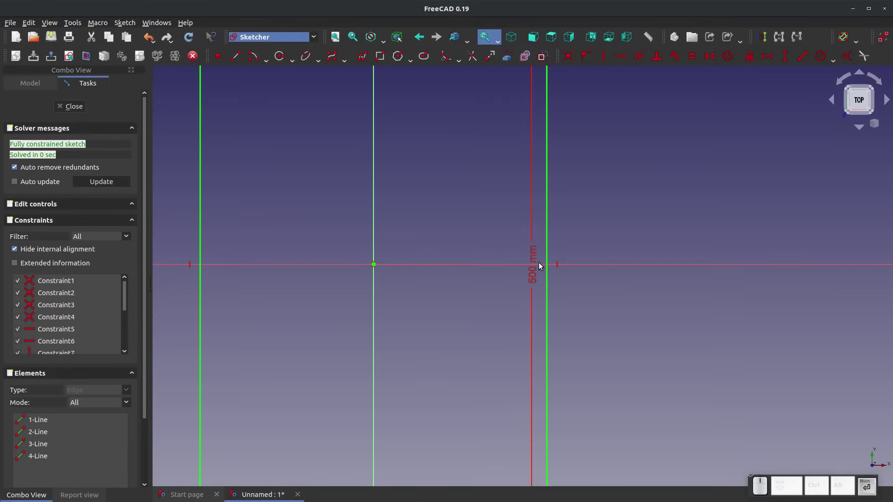
click(71, 107)
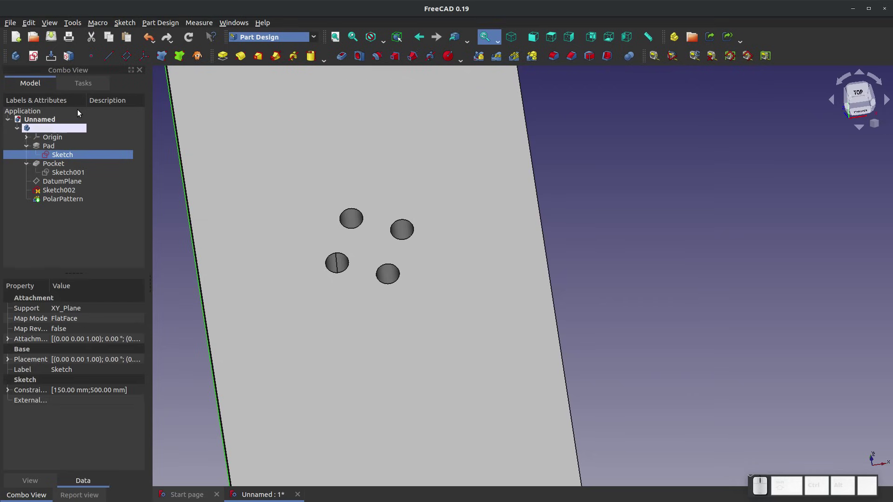
Examine where the axis line sketch, Sketch002, lies relative to the lengthened block and the holes
middle_drag(387, 399, 495, 339)
scroll(496, 341, up, 2)
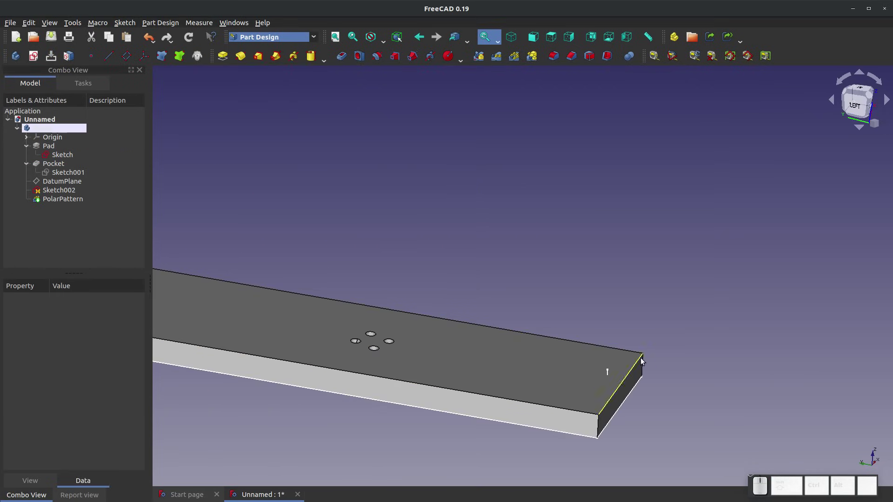
click(608, 372)
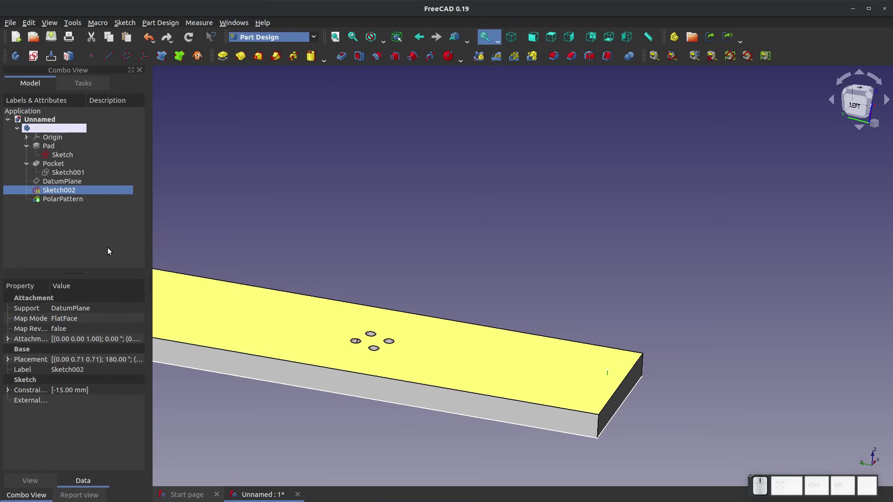
right_click(49, 191)
click(68, 203)
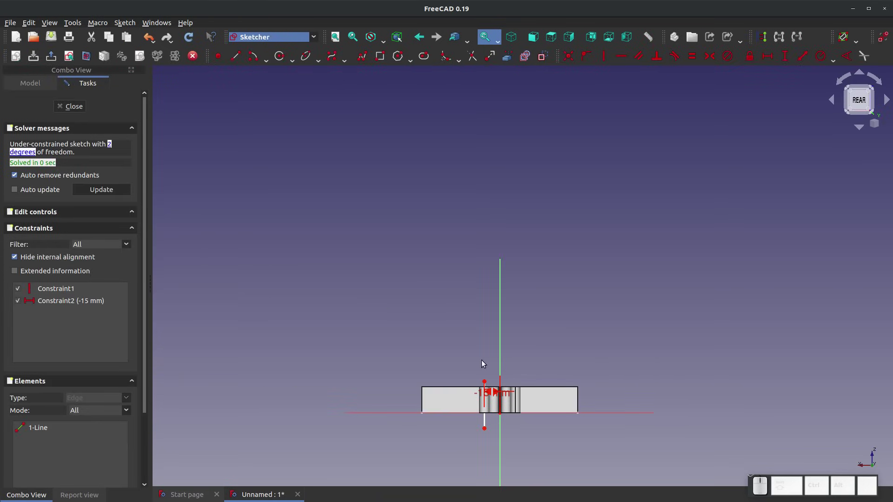
mouse_move(482, 365)
middle_down()
mouse_move(522, 485)
mouse_move(592, 473)
mouse_move(588, 383)
mouse_move(605, 335)
mouse_move(576, 360)
middle_up()
middle_drag(451, 417, 339, 378)
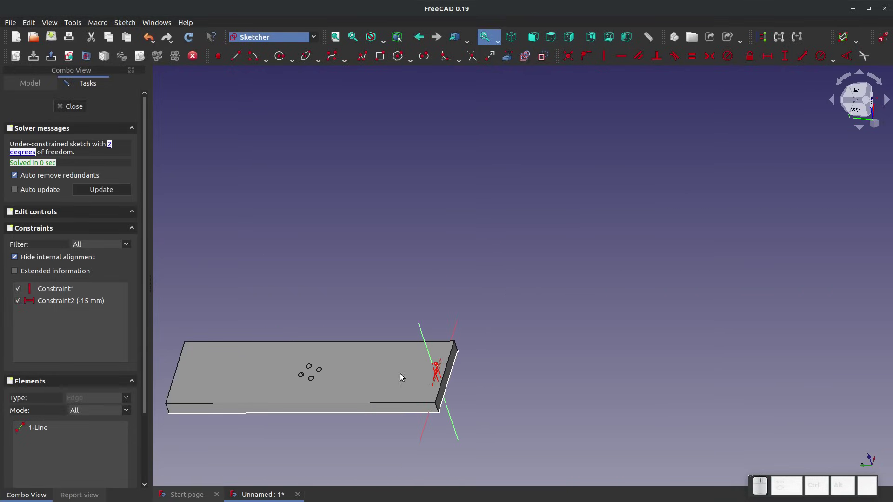
click(70, 108)
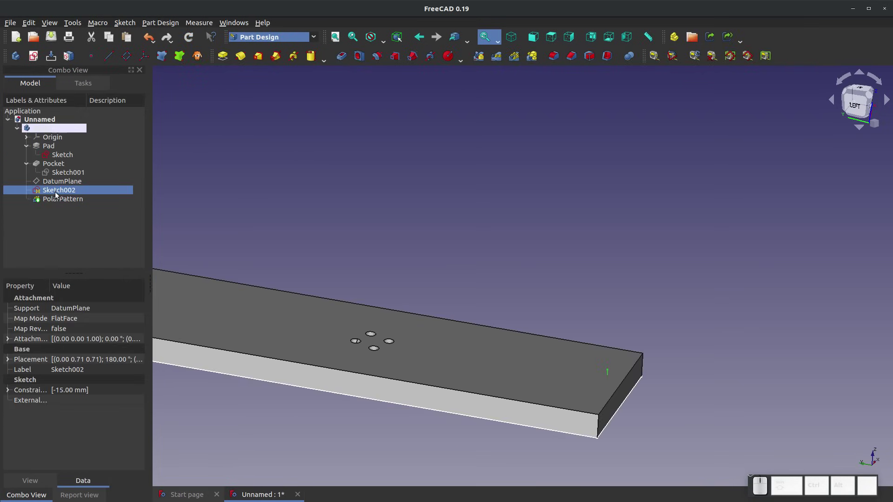
Set the datum plane's attachment offset in the z-direction to 450 mm and refresh the model
right_click(56, 183)
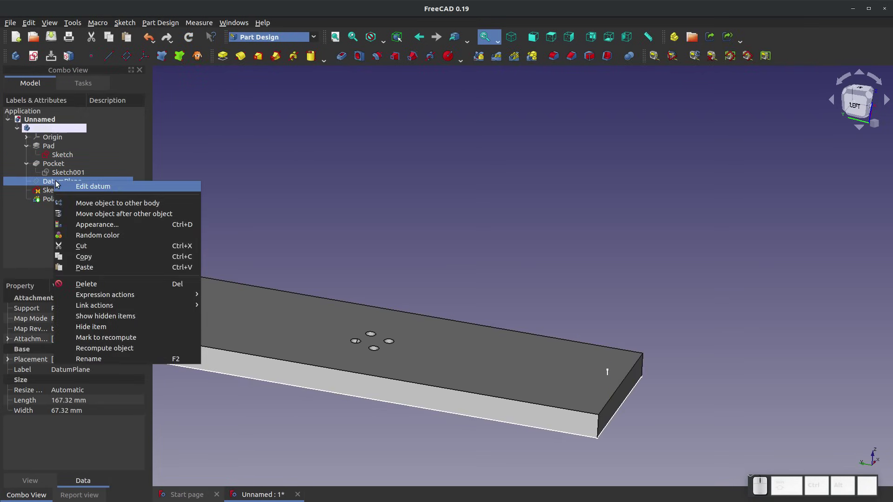
click(74, 186)
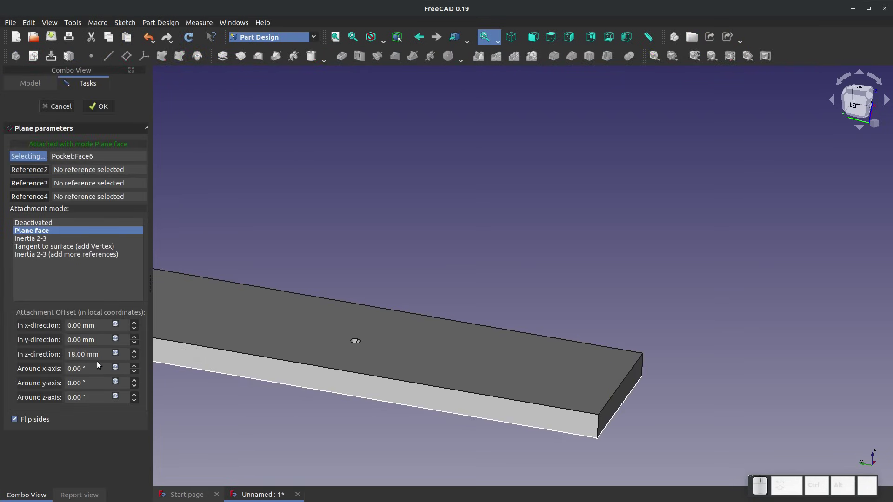
click(135, 351)
click(134, 352)
key(Return)
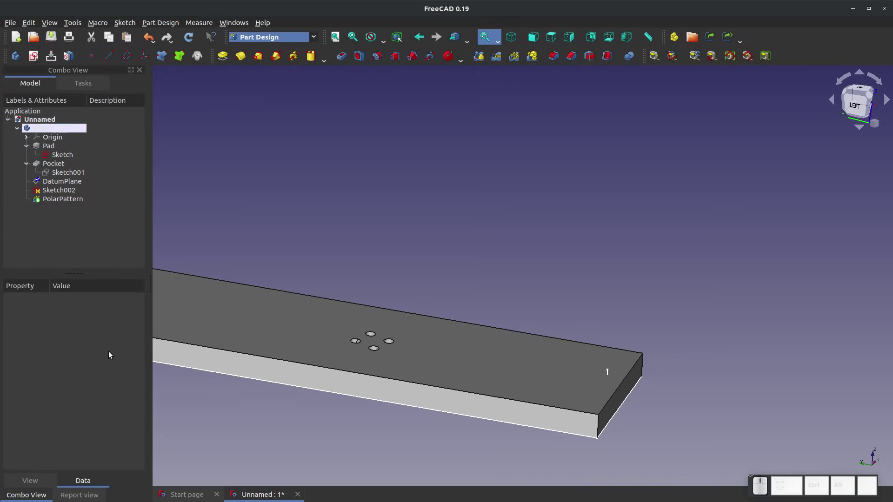
click(189, 38)
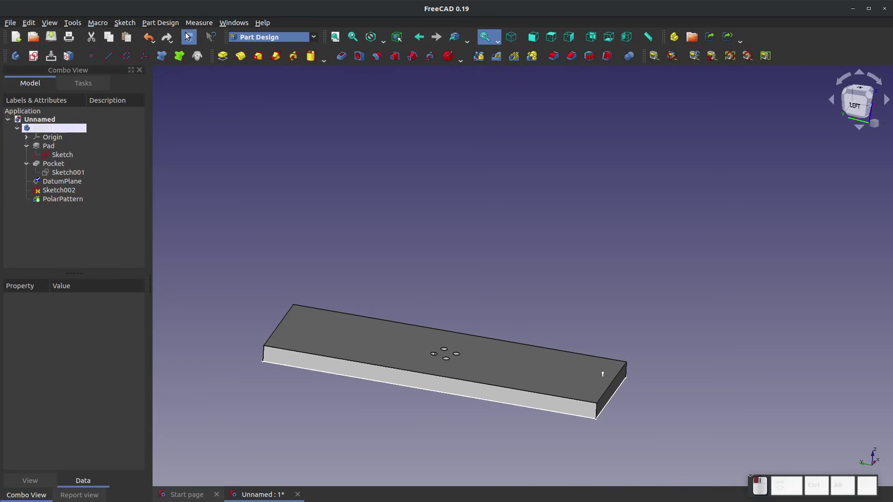
scroll(453, 462, up, 2)
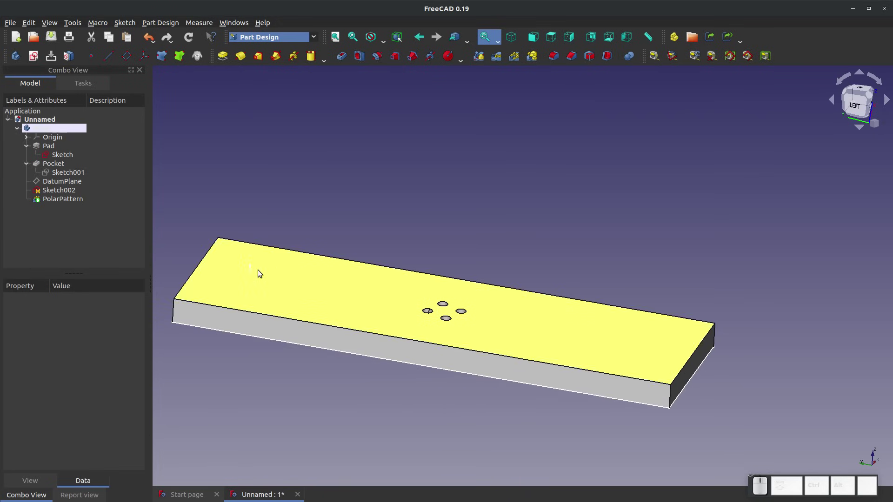
Make the datum plane visible, temporarily hiding the polar pattern to see the plane and its axis sketch
right_click(65, 200)
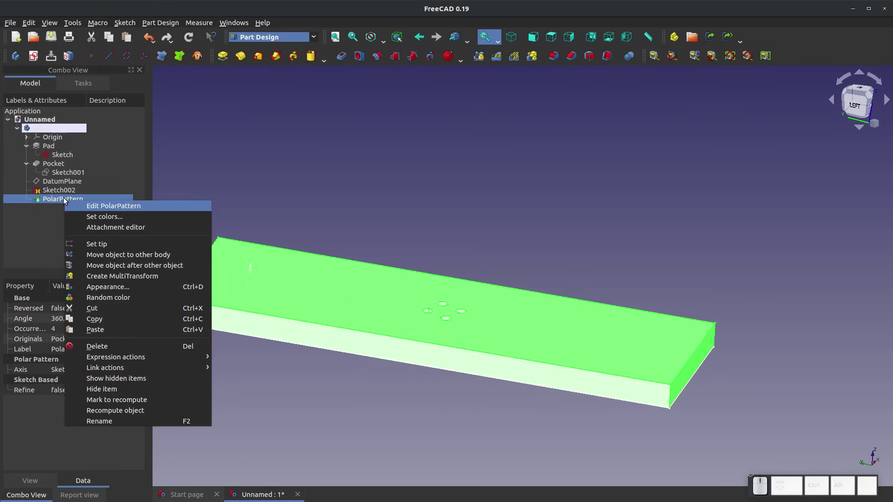
key(Escape)
key(space)
click(64, 182)
key(space)
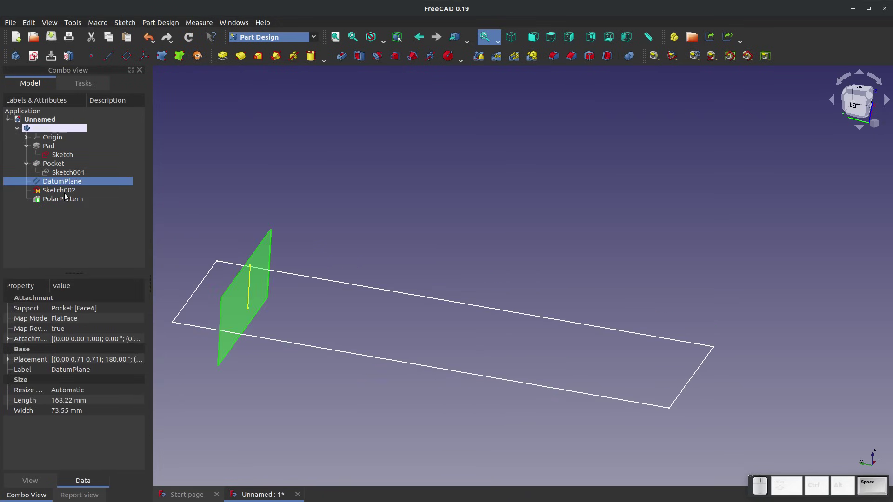
click(62, 199)
key(space)
click(266, 417)
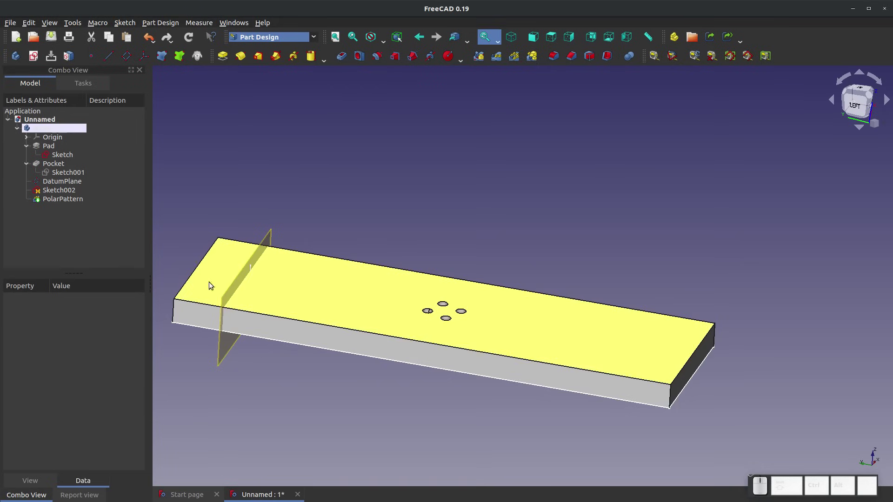
Set the datum plane's attachment offset in the z-direction to 200 mm and refresh the model
scroll(249, 294, up, 1)
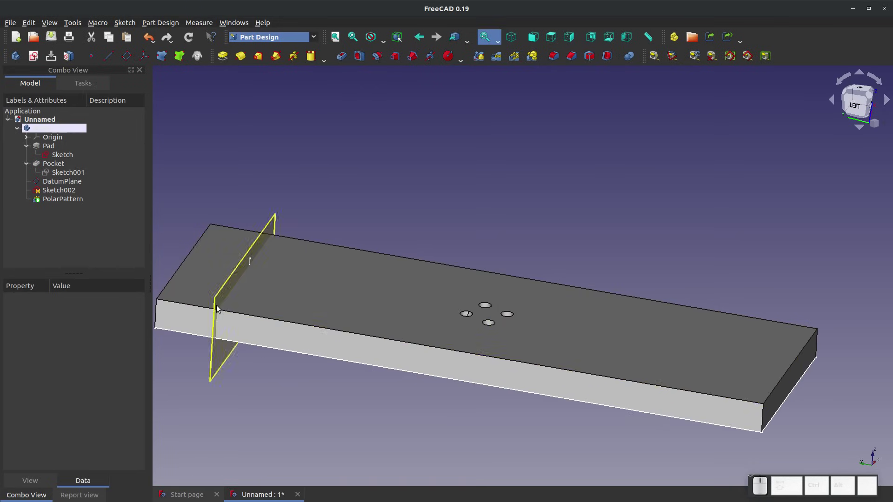
right_click(79, 182)
click(87, 188)
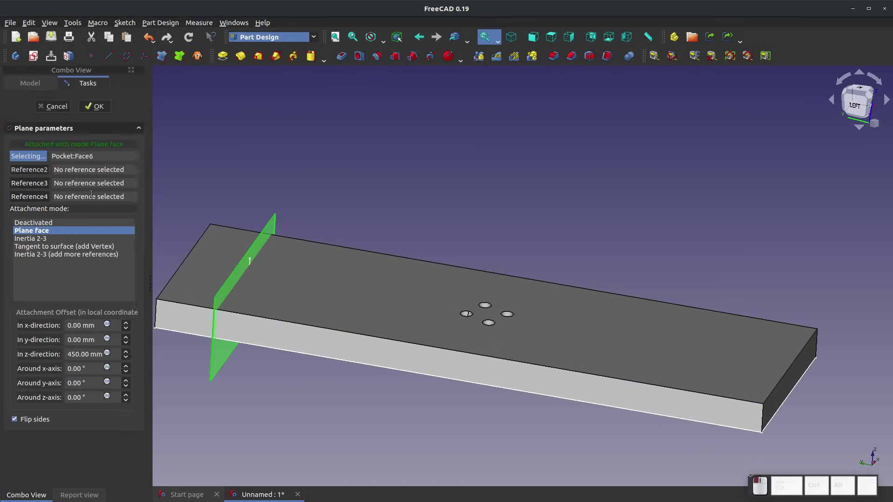
drag(104, 354, 1, 356)
text(200)
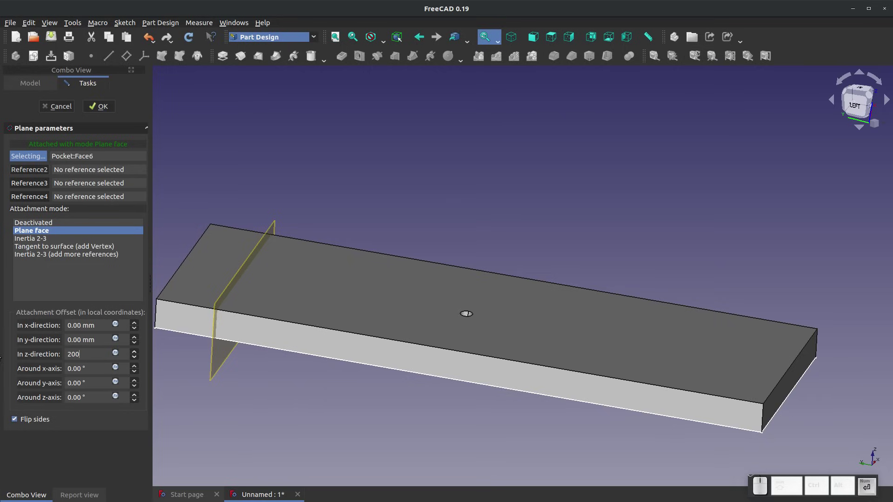
key(Return)
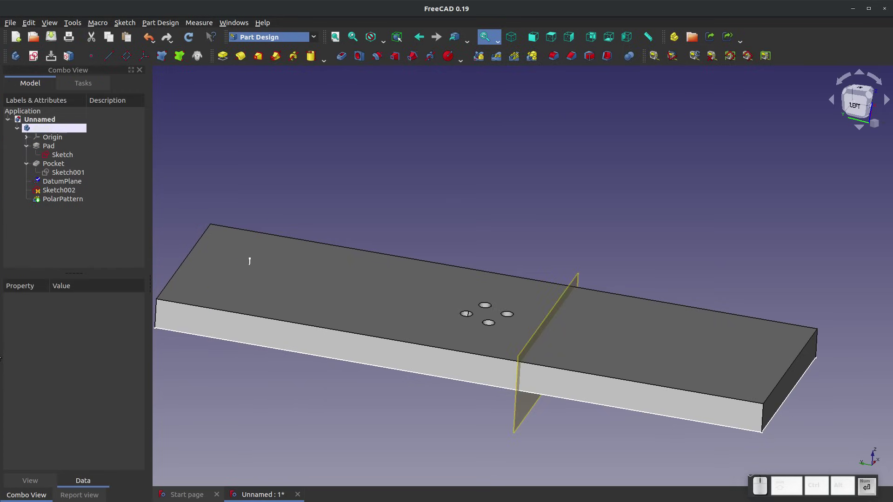
click(193, 41)
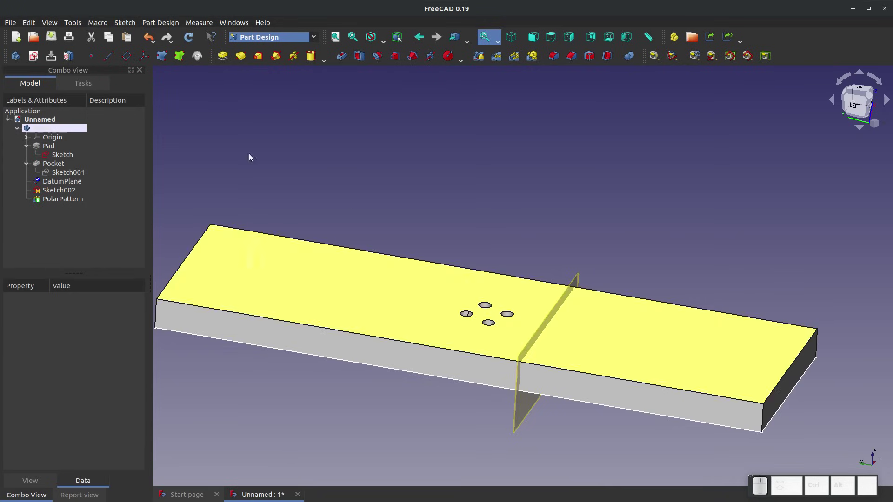
Adjust the datum plane's attachment offset in the z-direction to move the plane closer to the holes, and refresh the model
click(189, 36)
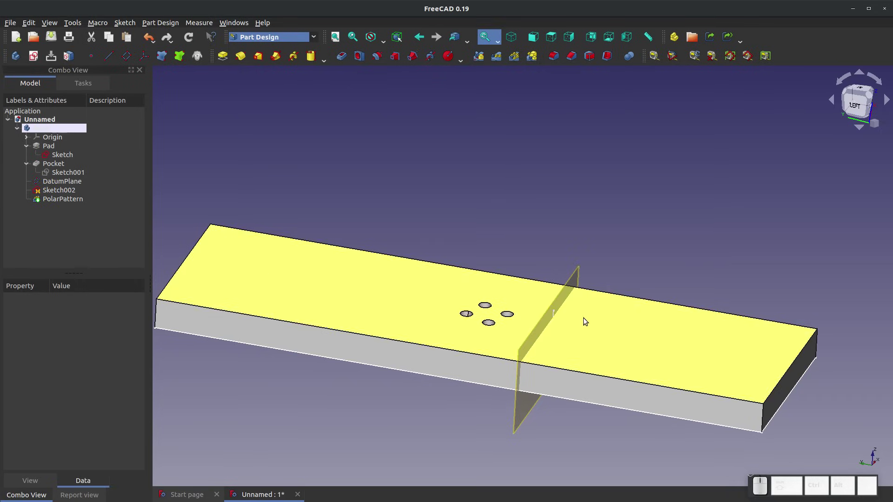
drag(552, 315, 510, 347)
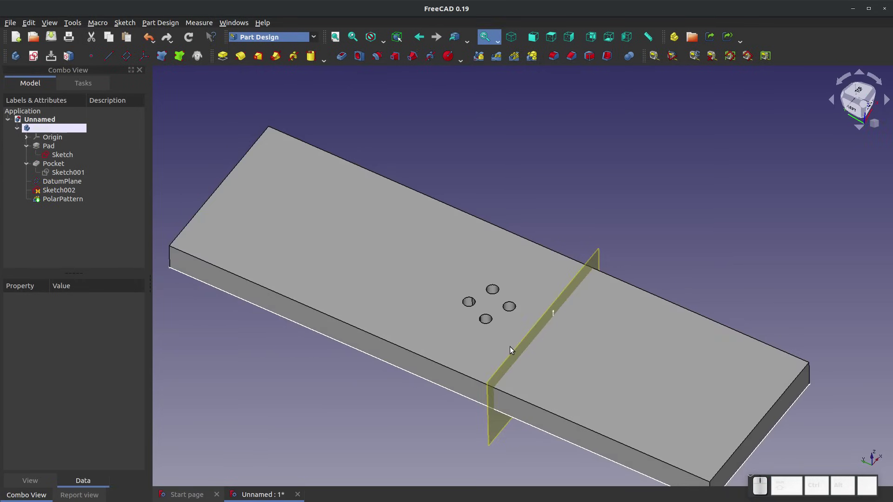
right_click(54, 181)
click(115, 187)
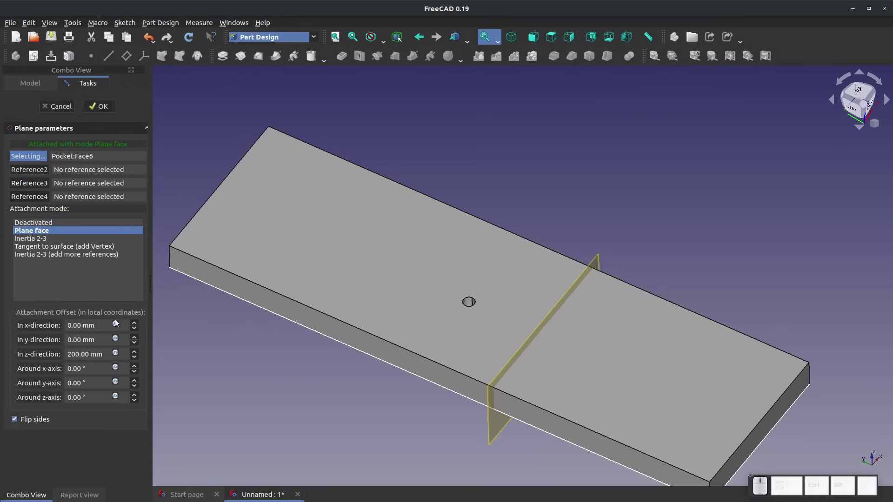
click(94, 356)
text(150)
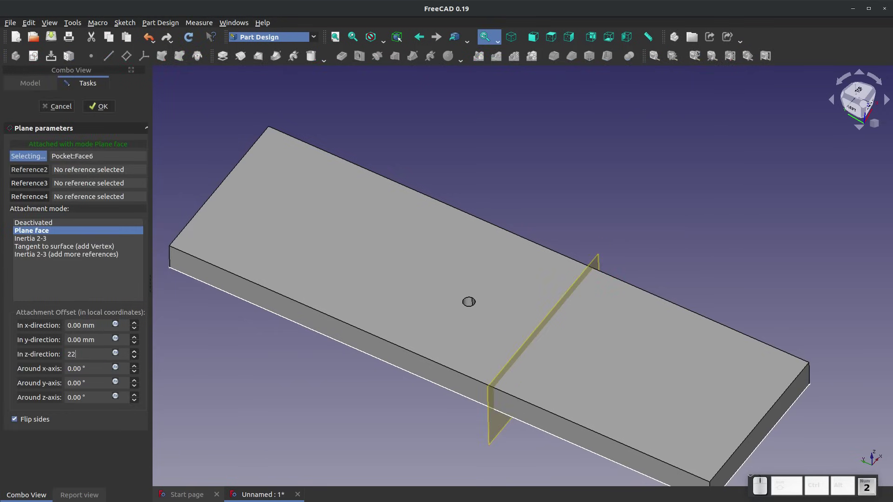
key(Return)
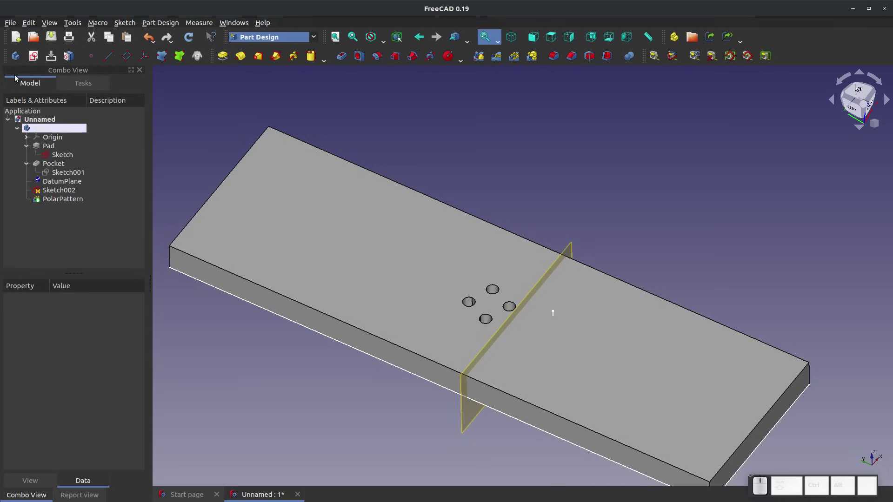
click(189, 37)
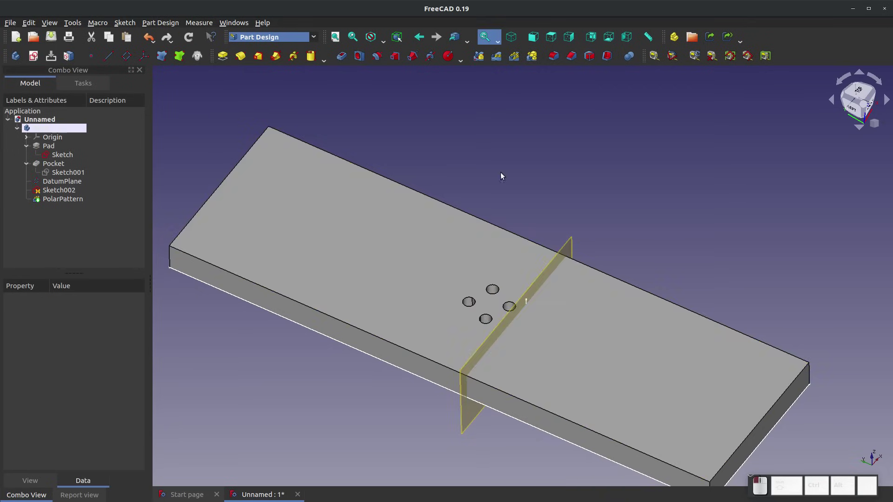
Hide the datum plane and delete the polar pattern from the body
scroll(490, 284, up, 3)
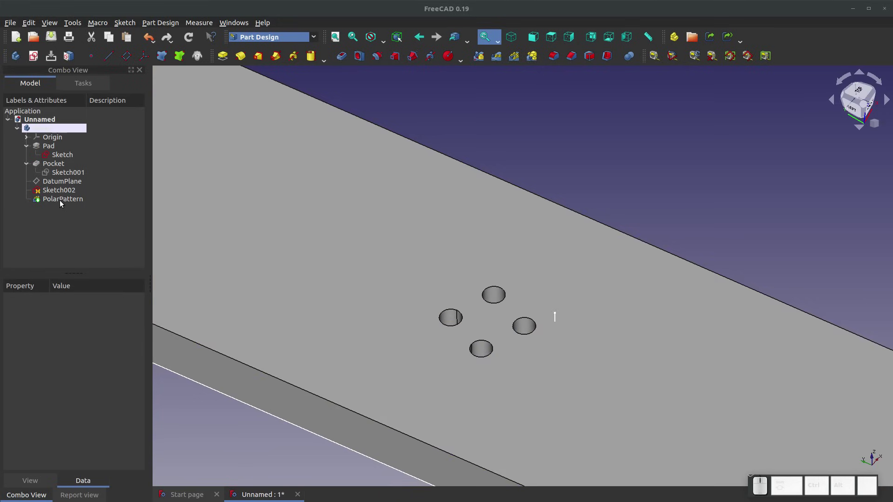
click(61, 199)
key(Delete)
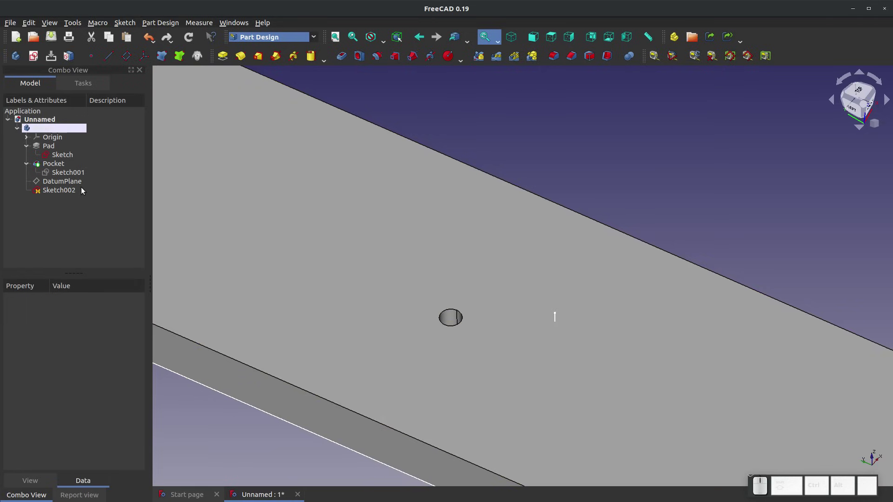
Try a PolarPattern of the pocket with the Sketch002 line as its axis reference, and cancel it
click(63, 190)
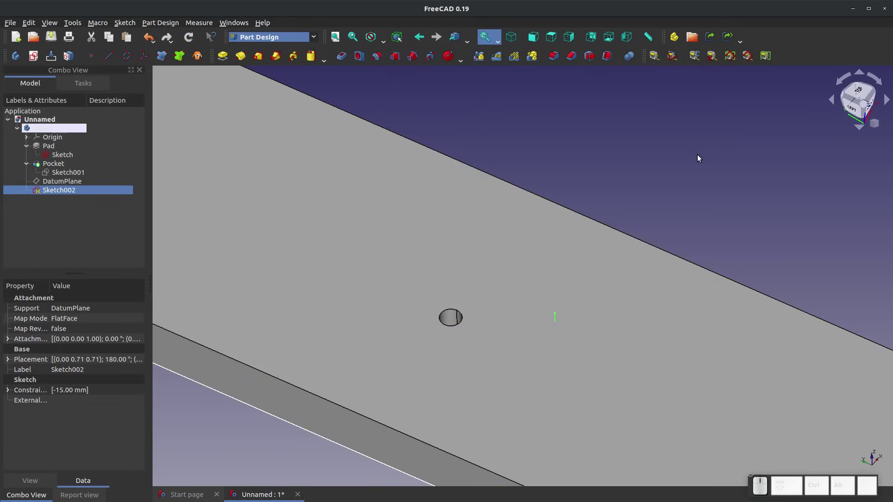
click(696, 165)
click(515, 56)
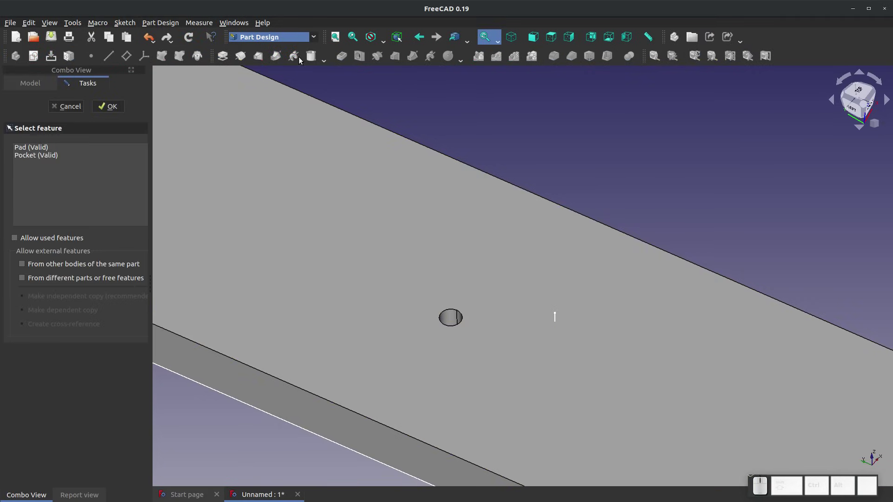
click(32, 156)
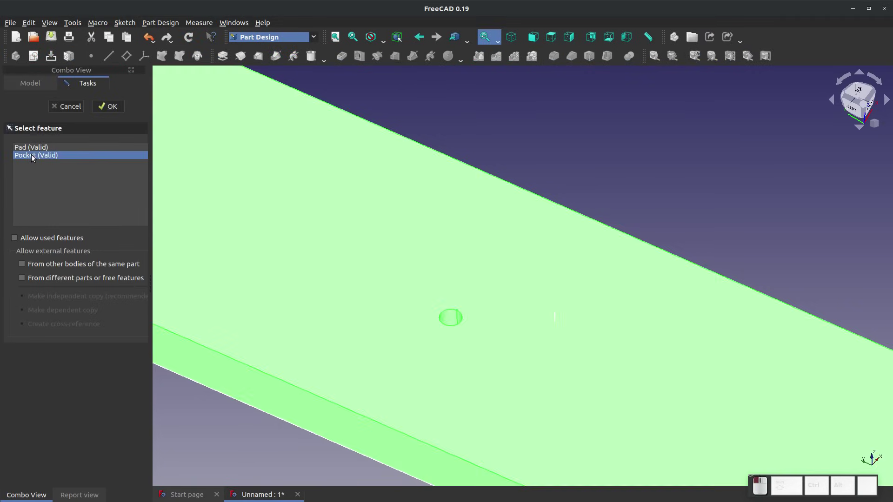
click(108, 108)
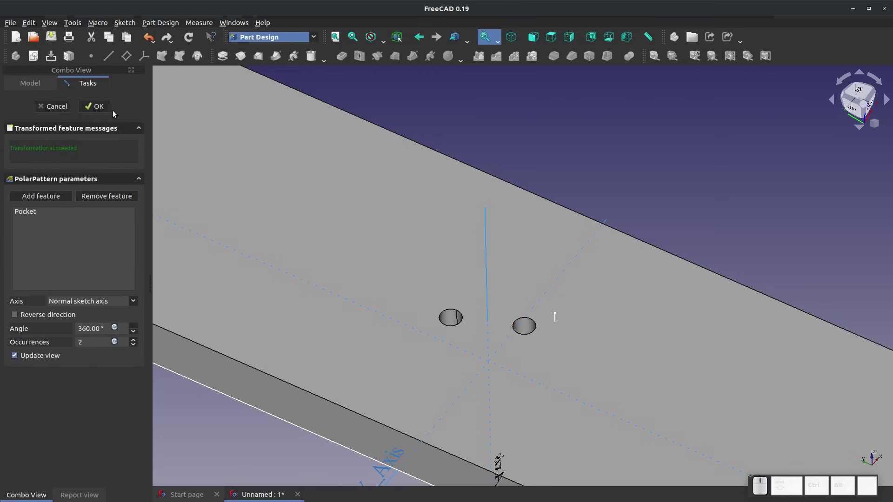
click(134, 305)
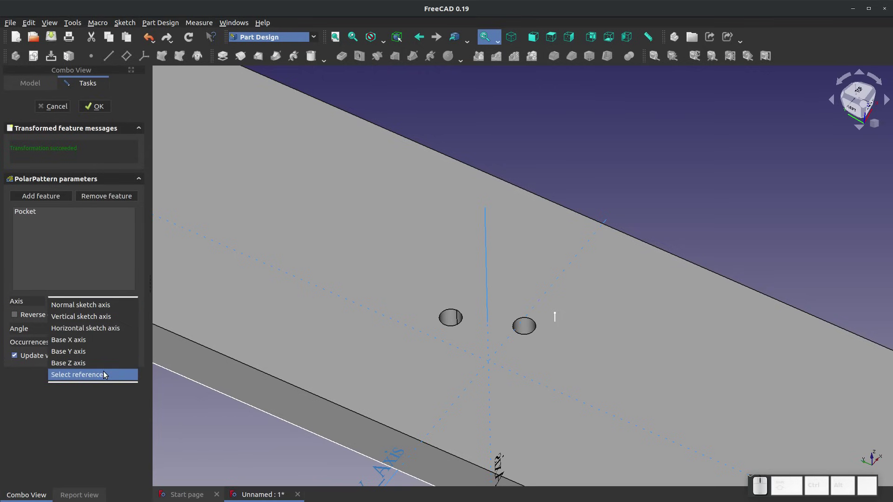
click(127, 374)
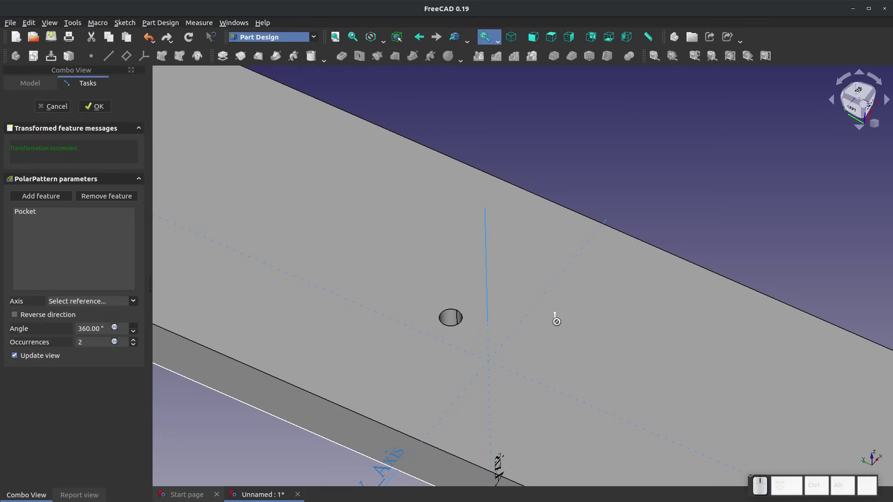
click(555, 318)
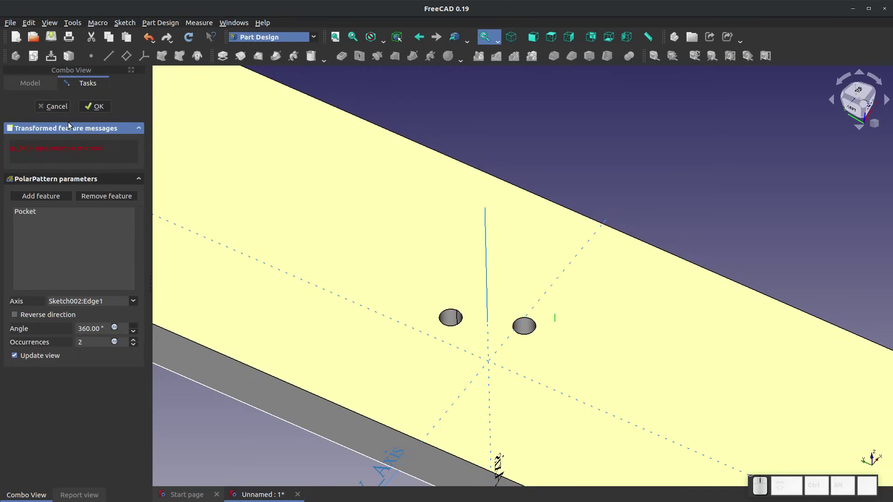
click(56, 107)
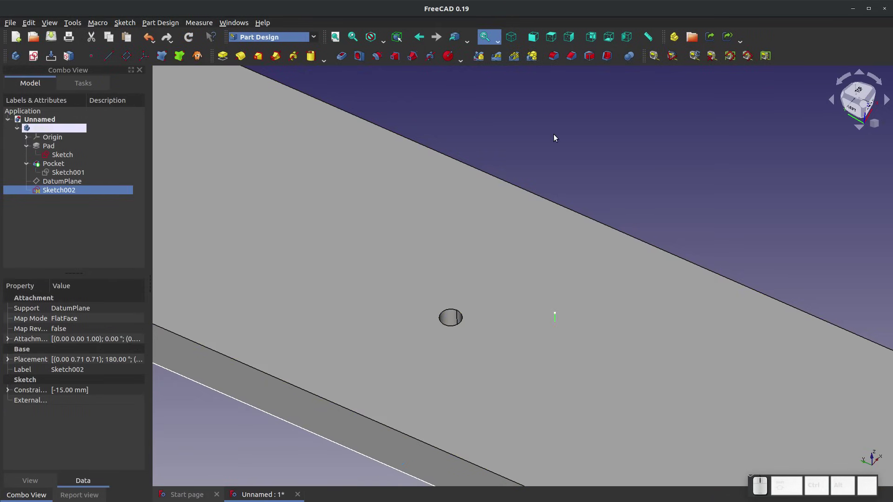
click(460, 111)
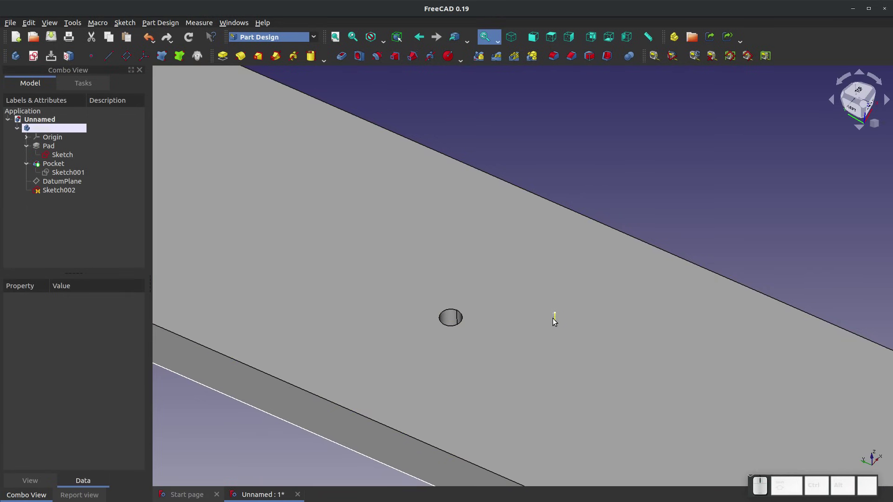
Create a datum line on the Sketch002 line using the Through two points attachment mode
click(555, 319)
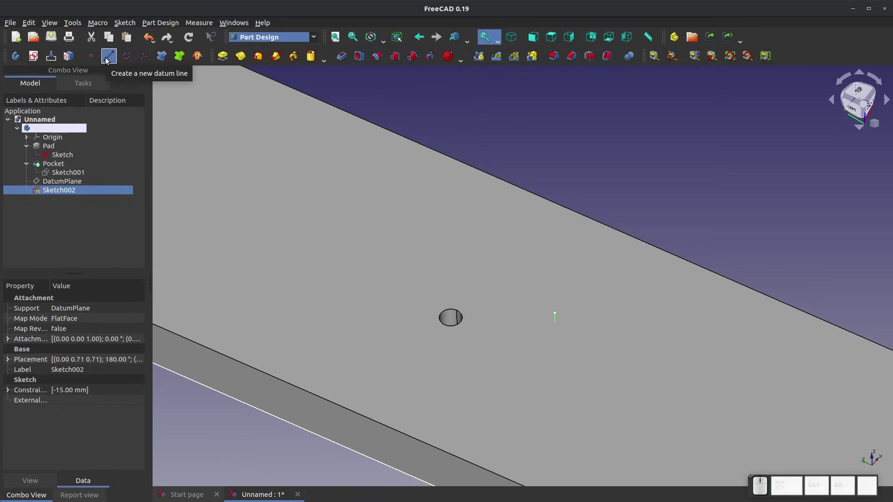
click(107, 57)
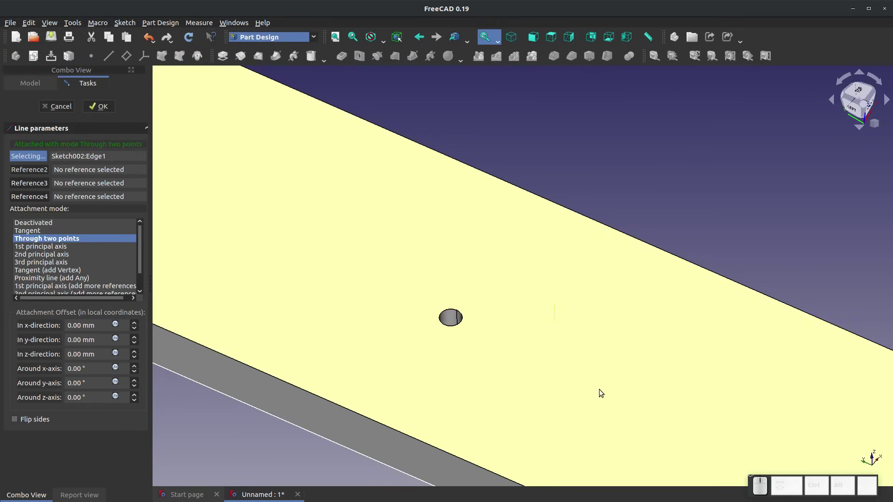
click(98, 106)
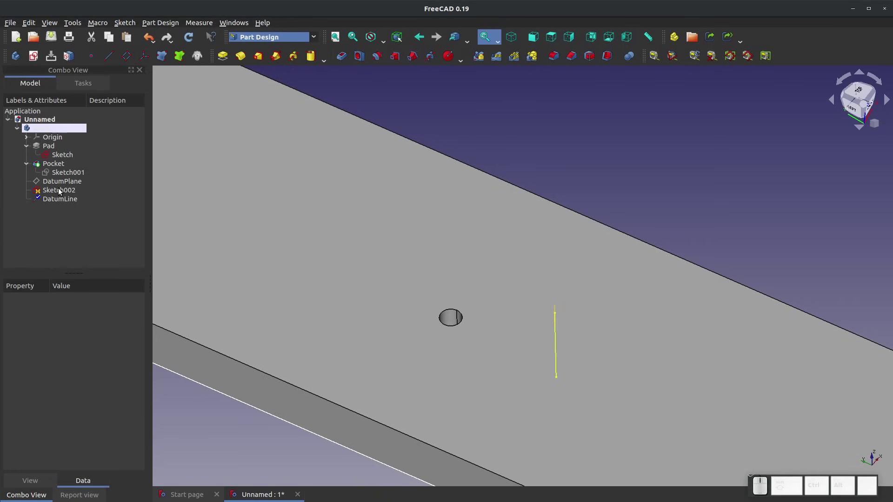
Start a PolarPattern of the pocket with the new datum line selected as its axis reference
click(55, 164)
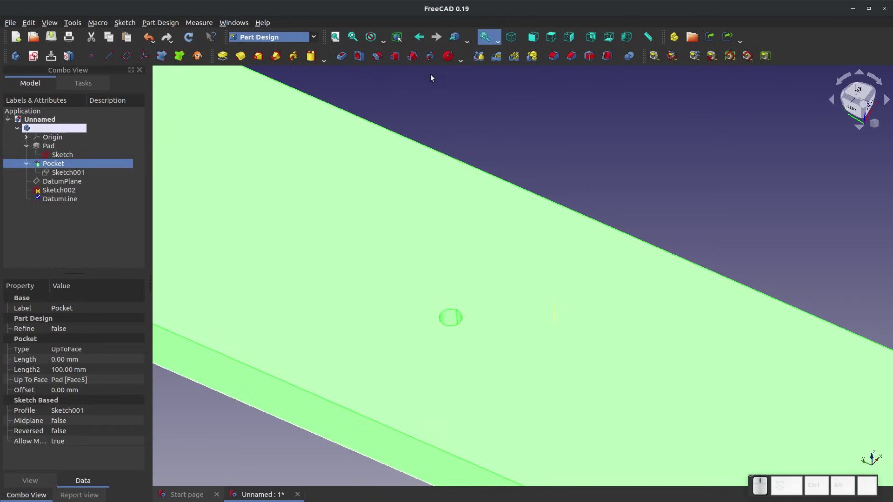
click(509, 58)
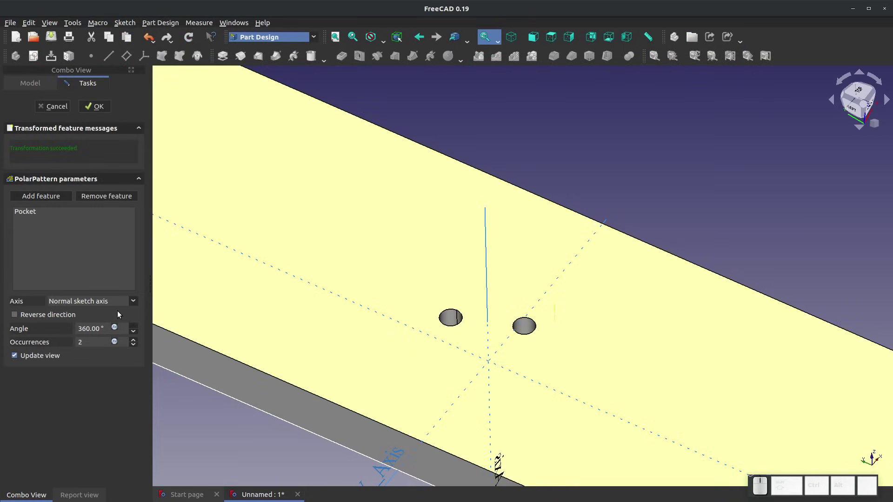
click(133, 302)
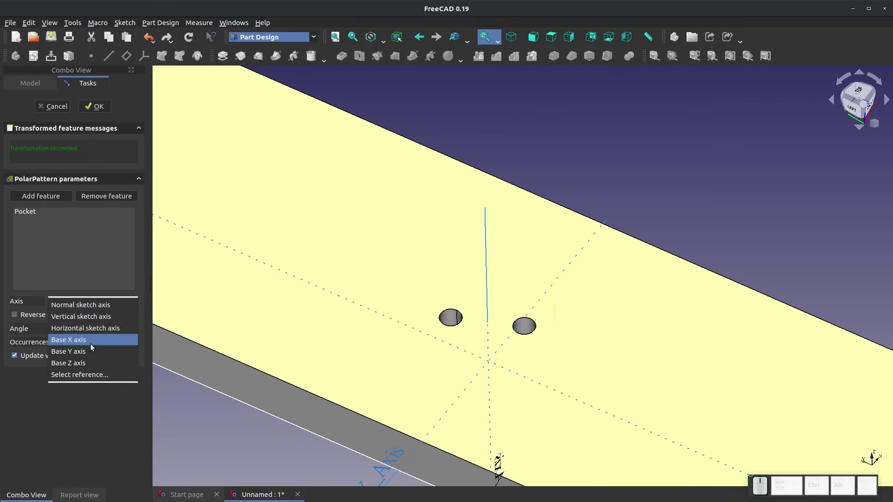
click(88, 376)
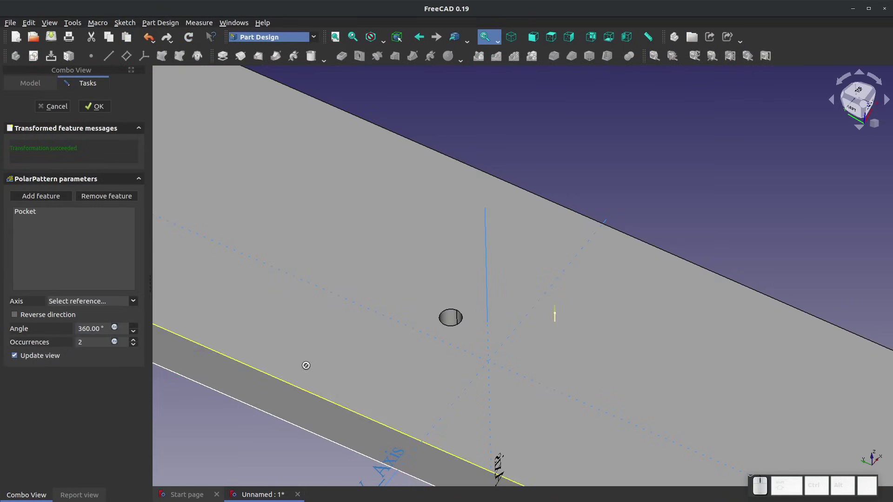
click(554, 304)
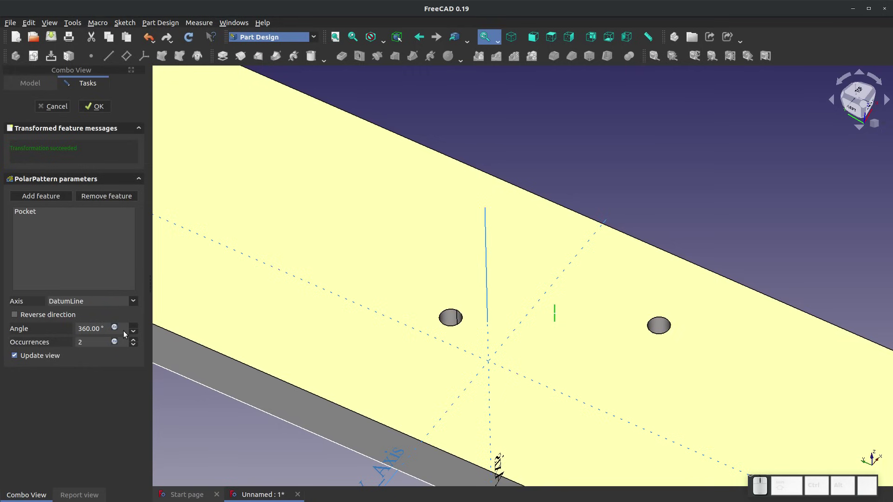
Try 13 occurrences in the polar pattern around the datum line, inspect the preview and cancel the pattern
click(133, 341)
click(134, 341)
click(133, 341)
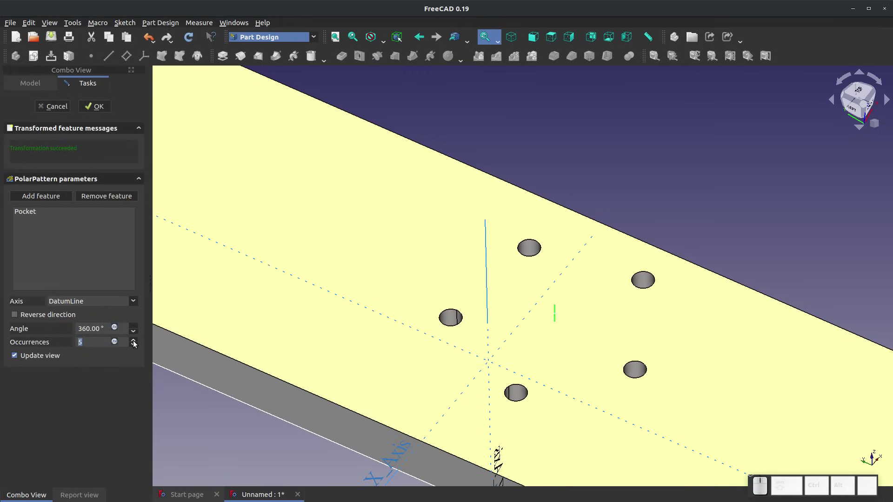
click(134, 341)
click(133, 341)
click(133, 341)
click(133, 341)
click(134, 341)
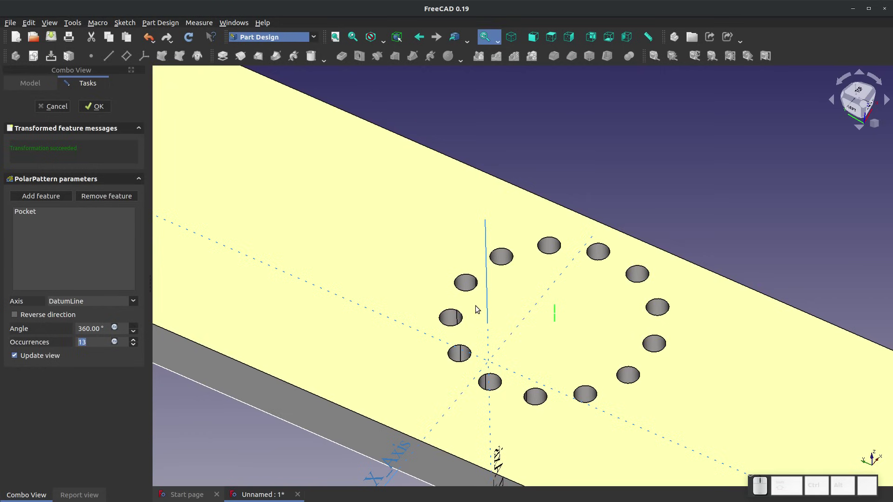
scroll(475, 308, down, 2)
scroll(553, 310, up, 3)
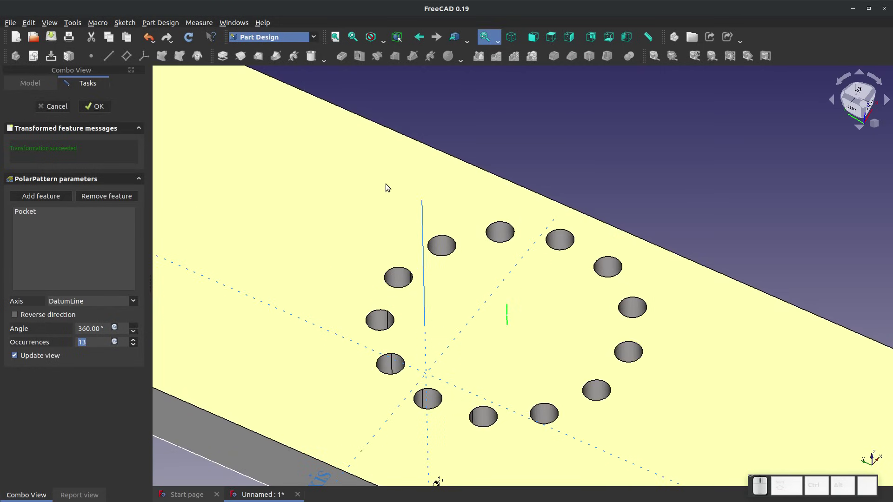
click(52, 106)
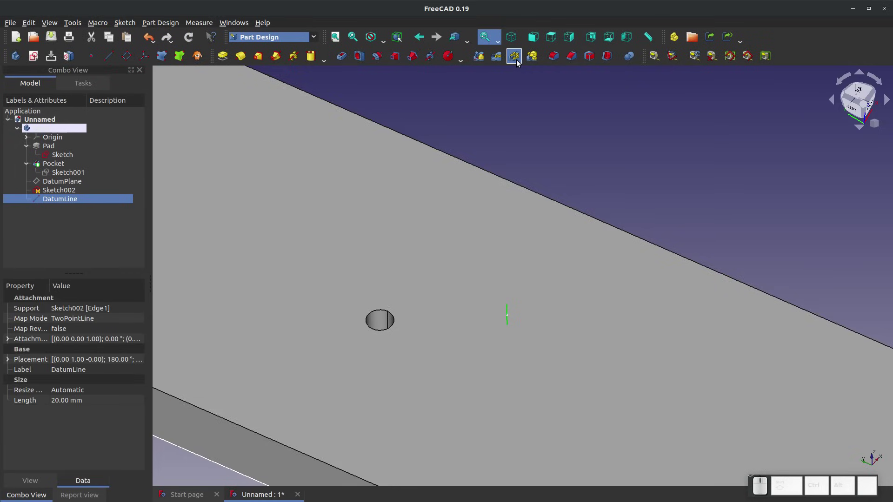
Edit the pad's base sketch and set the rectangle's horizontal width to 1000 mm
scroll(532, 250, down, 3)
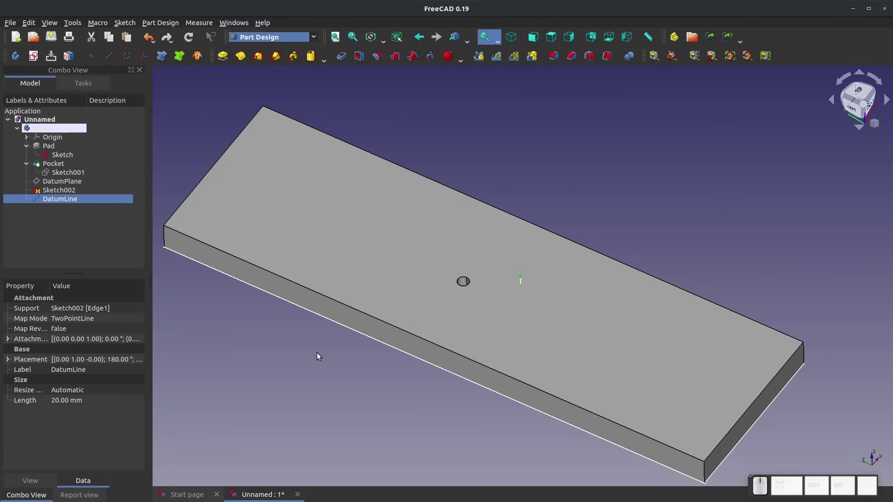
click(157, 260)
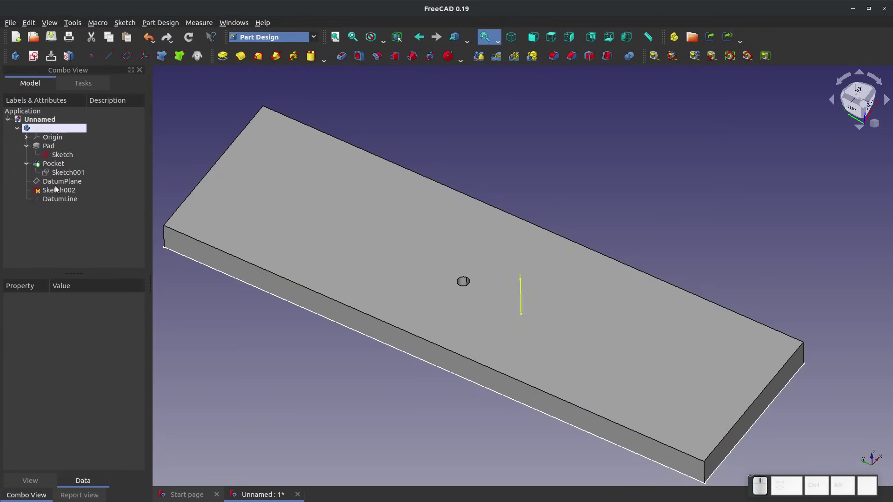
click(57, 157)
right_click(57, 159)
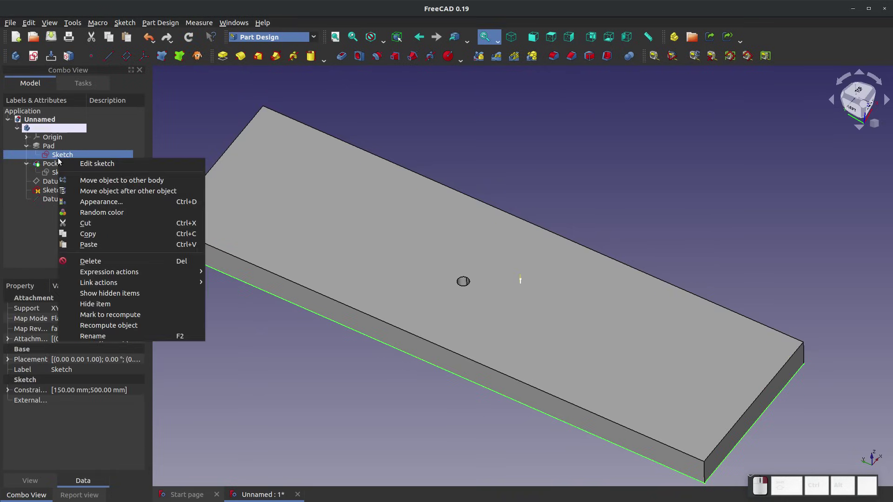
click(83, 164)
scroll(434, 357, down, 2)
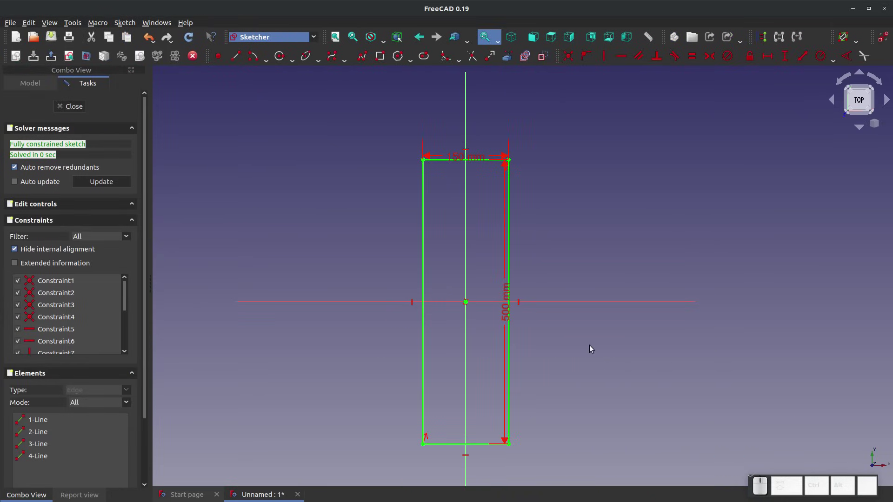
double_click(459, 157)
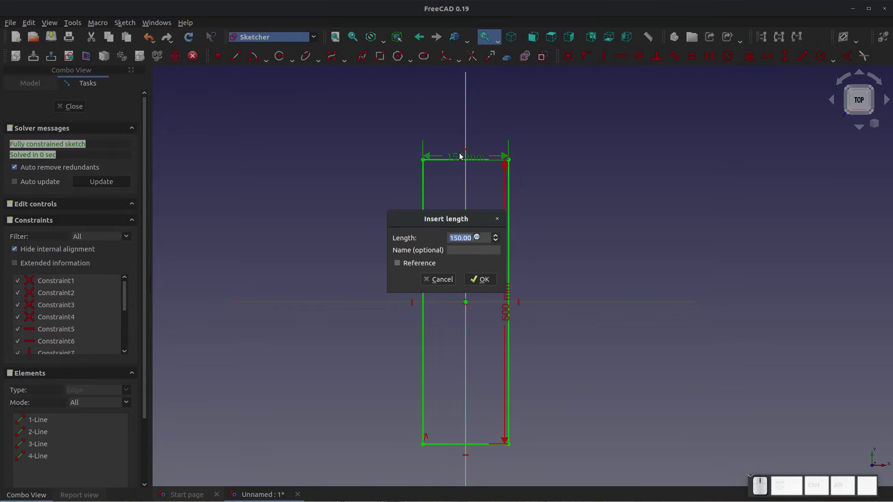
text(1000)
click(480, 279)
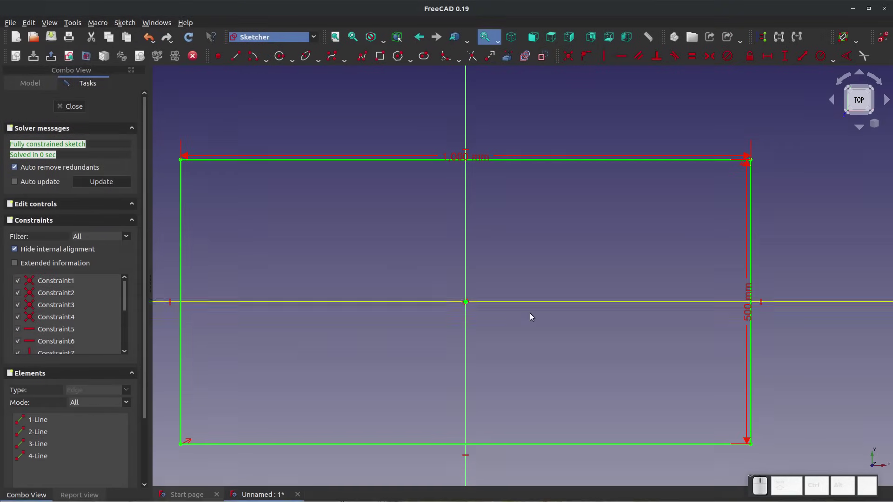
Set the base rectangle's vertical dimension to 1000 mm and close the sketch
double_click(748, 302)
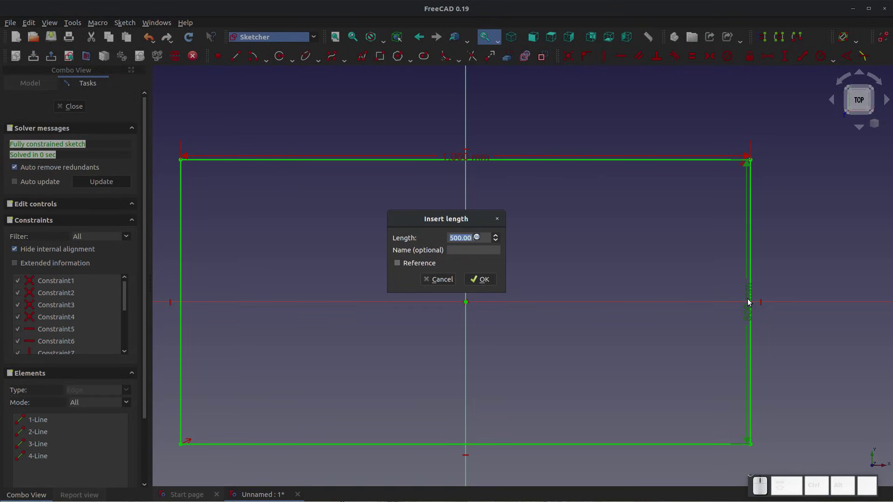
text(1000)
key(Return)
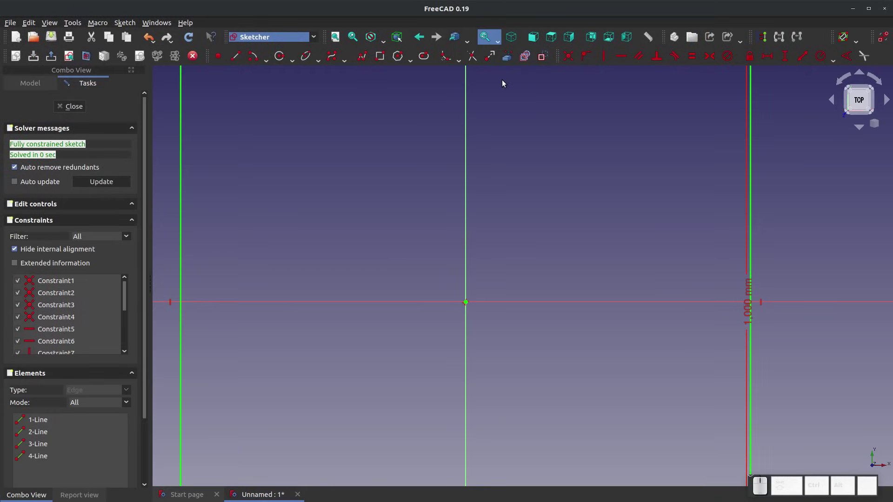
click(70, 106)
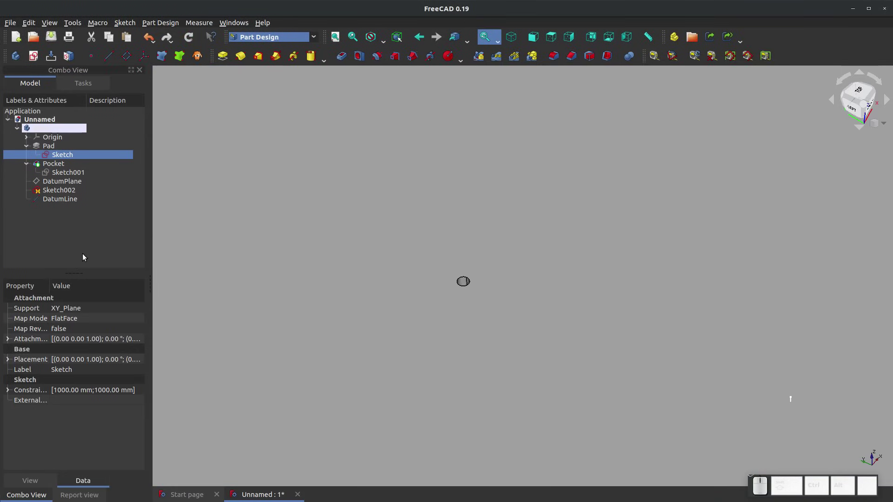
scroll(529, 294, down, 5)
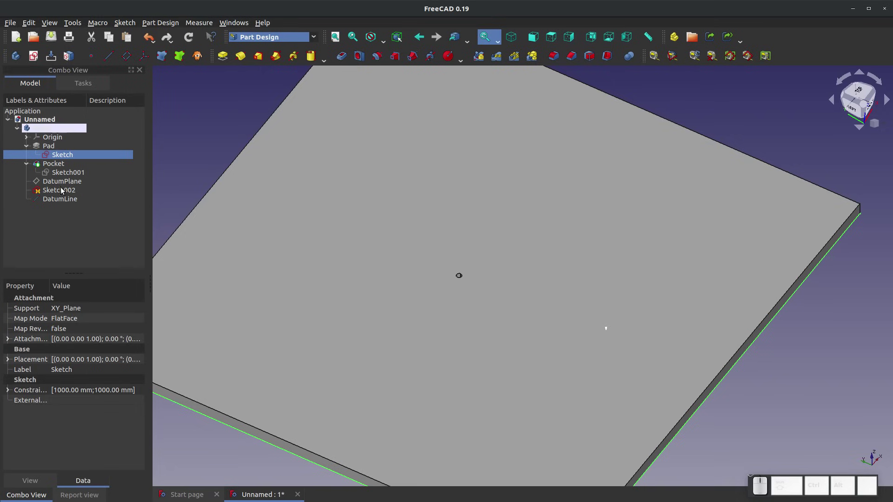
Set the datum plane's attachment offset in the z-direction to 500 mm and recompute the document
right_click(53, 182)
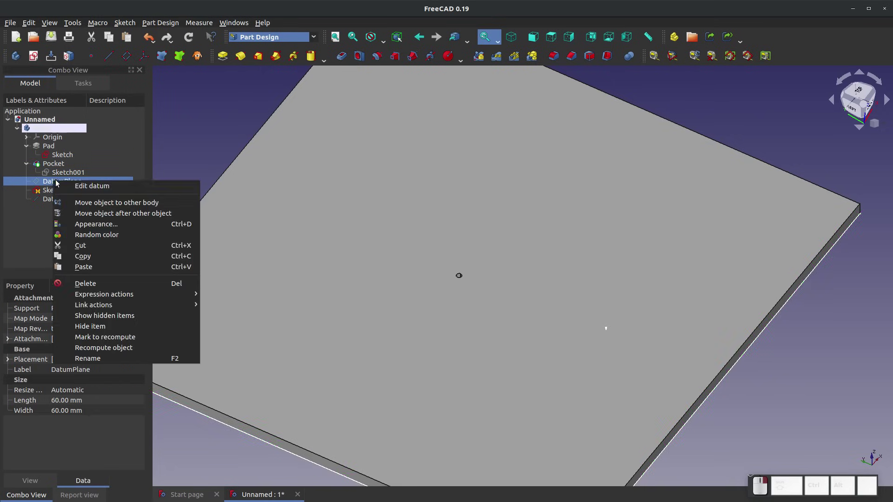
click(94, 188)
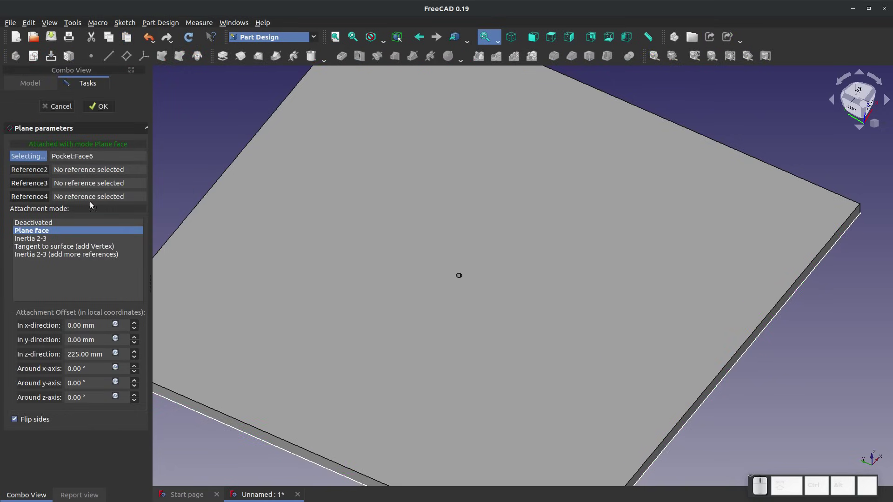
drag(101, 353, 18, 351)
text(500)
key(Return)
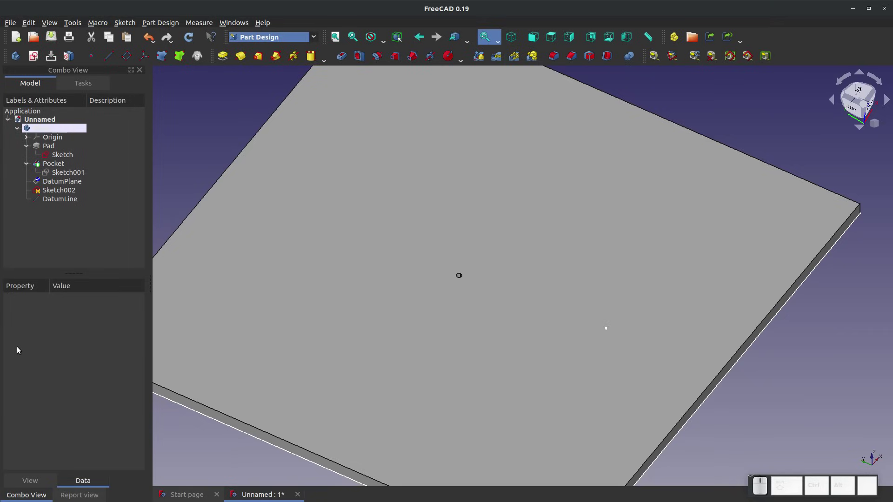
click(195, 41)
Start a MultiTransform feature with the Pocket as the feature to transform
scroll(475, 303, up, 5)
scroll(544, 298, down, 5)
scroll(536, 132, down, 5)
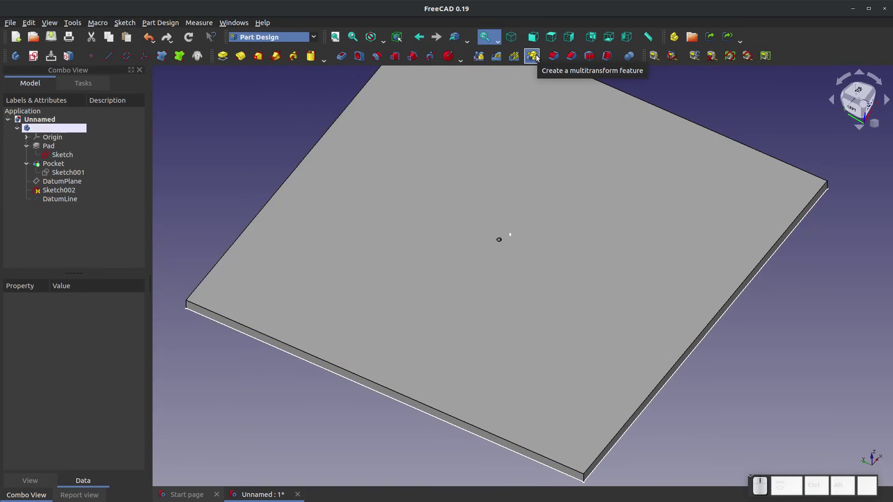
click(533, 56)
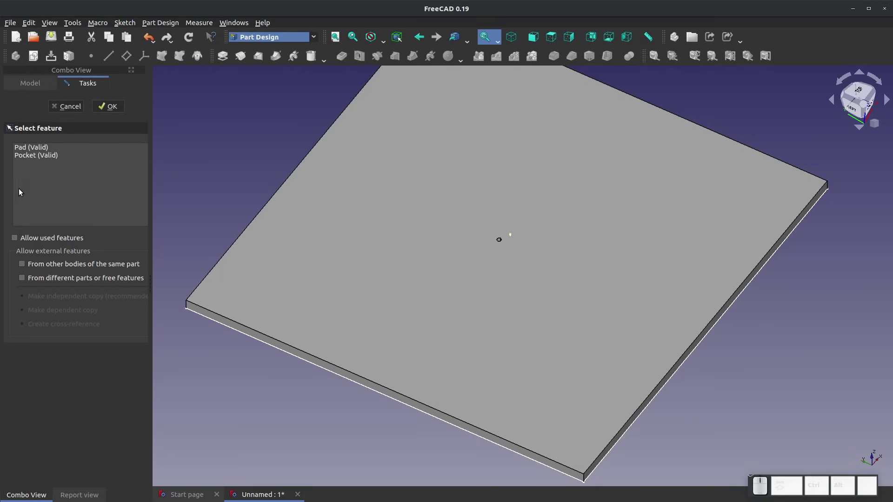
click(30, 157)
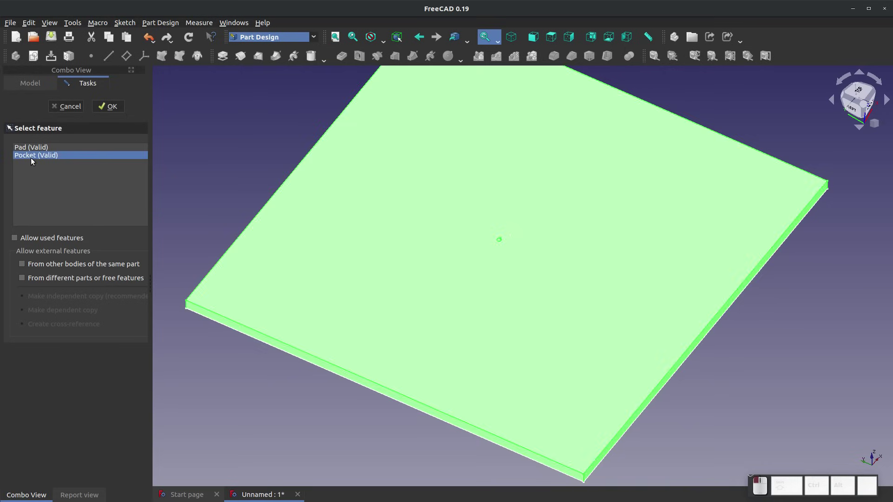
click(112, 110)
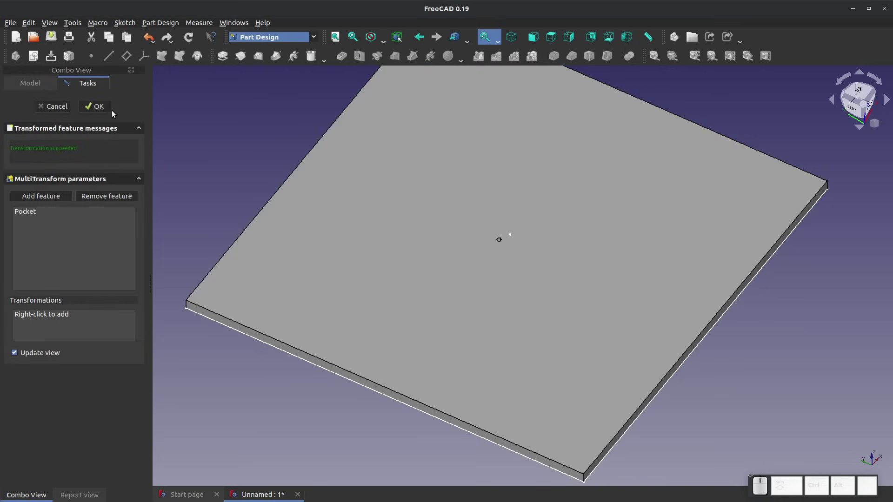
Add a polar pattern to the MultiTransform and pick the datum line as its axis reference
right_click(39, 319)
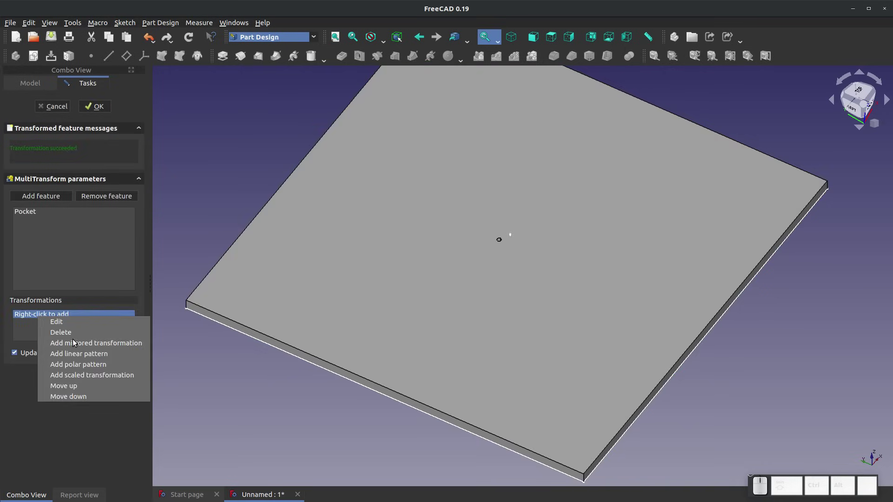
click(76, 365)
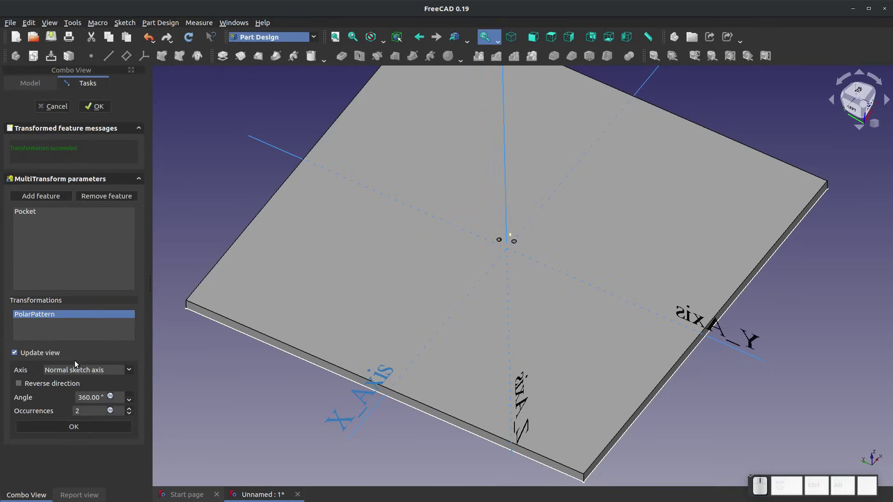
scroll(508, 237, up, 4)
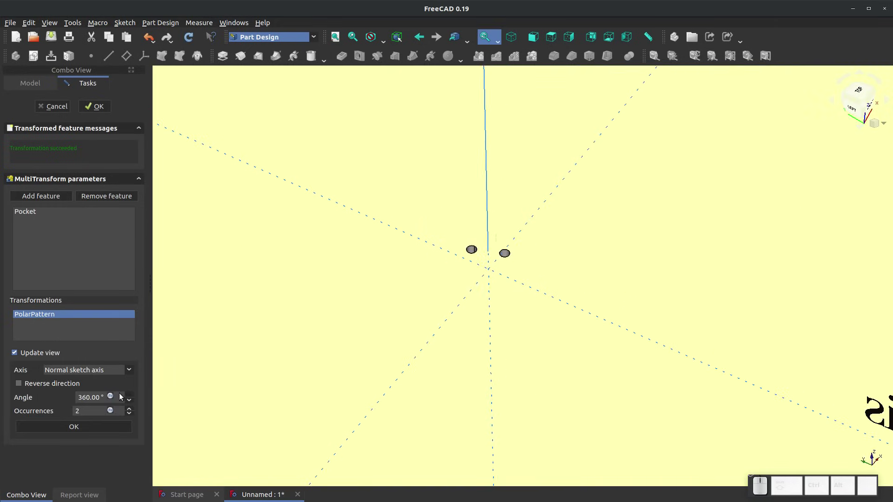
click(107, 373)
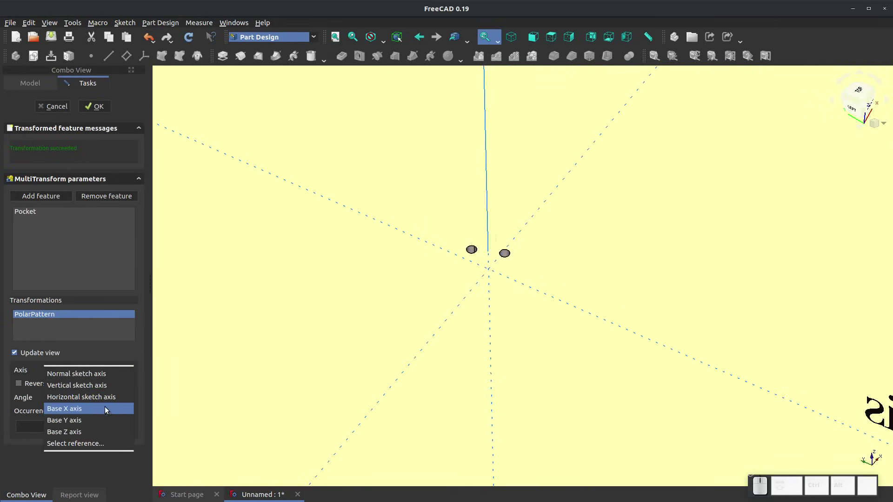
click(96, 443)
scroll(571, 186, up, 5)
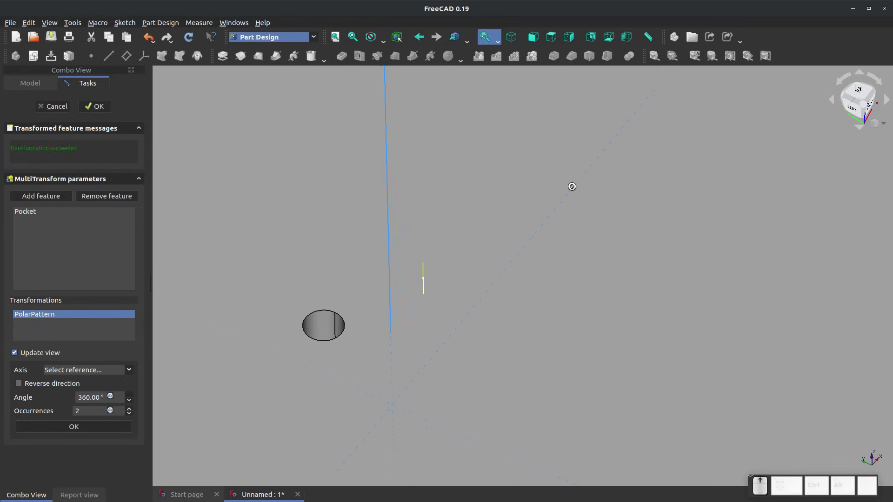
click(422, 269)
scroll(429, 275, down, 3)
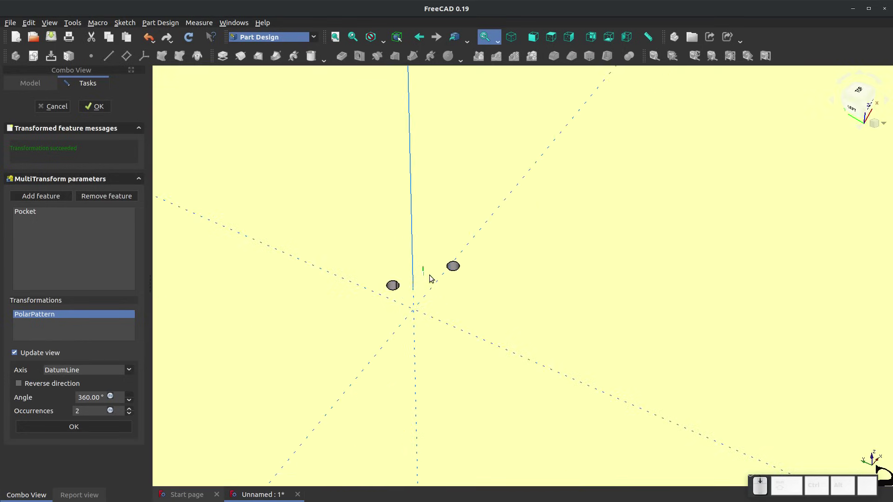
Set the polar pattern to 7 occurrences and accept its parameters
double_click(89, 411)
text(7)
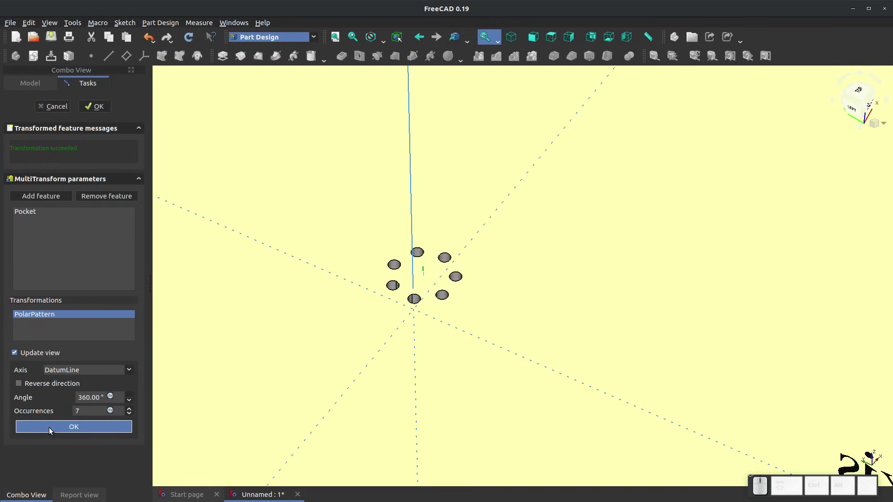
click(49, 428)
key(0)
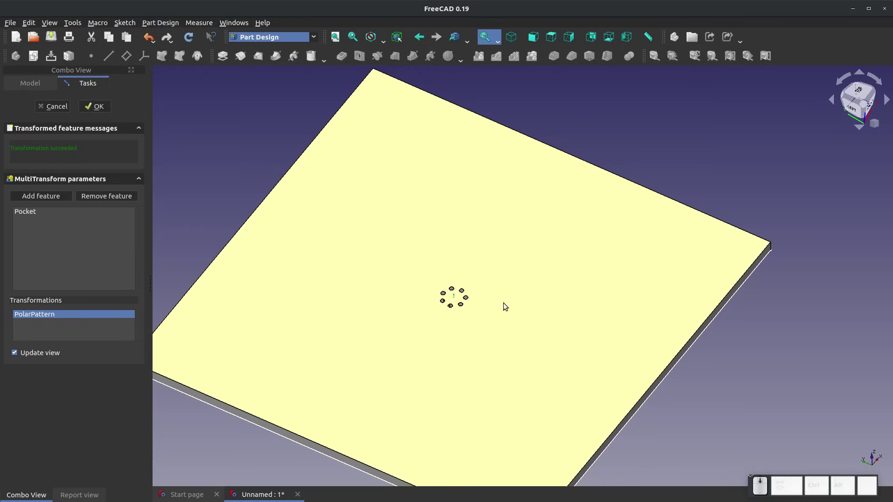
Add a linear pattern along the horizontal sketch axis to the MultiTransform and set its length to 400 mm
right_click(90, 320)
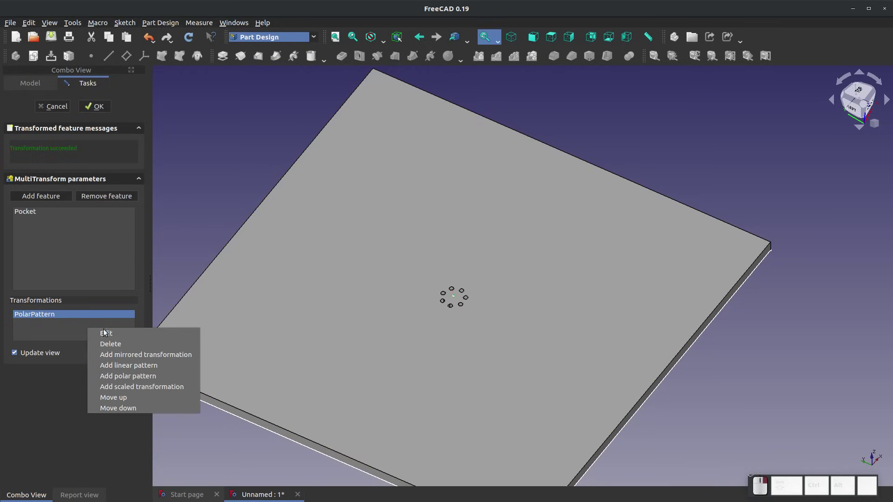
click(152, 363)
scroll(532, 303, up, 5)
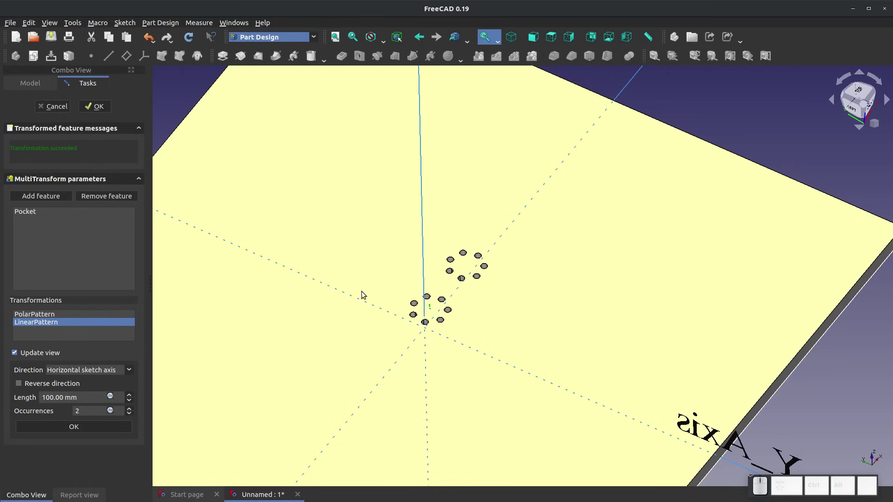
click(114, 396)
text(400)
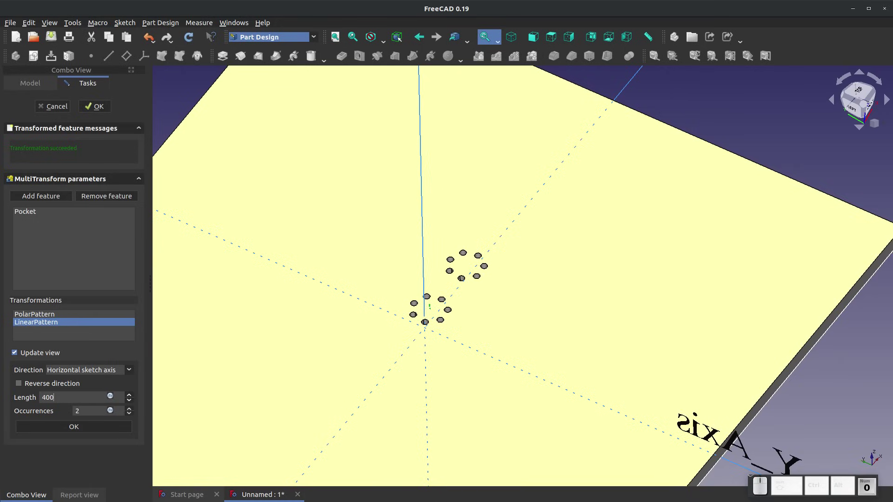
click(68, 457)
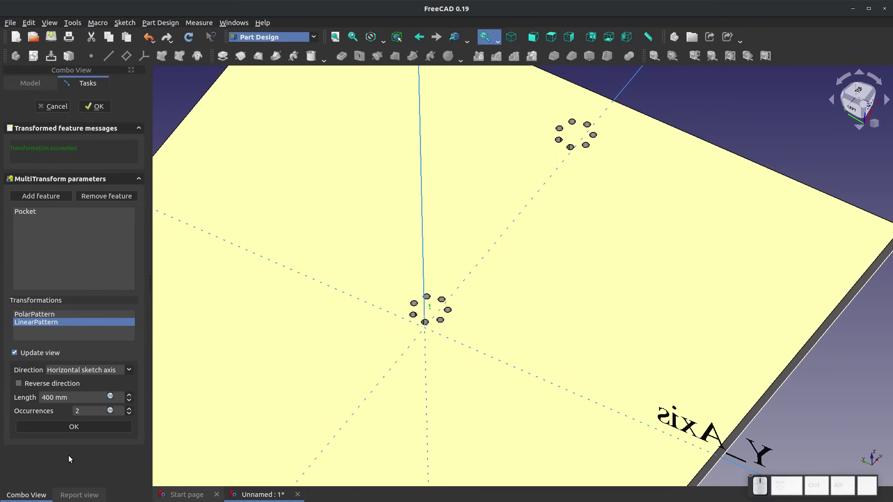
Raise the linear pattern's occurrences to 6 and accept its parameters
click(129, 409)
click(129, 408)
click(130, 409)
click(129, 410)
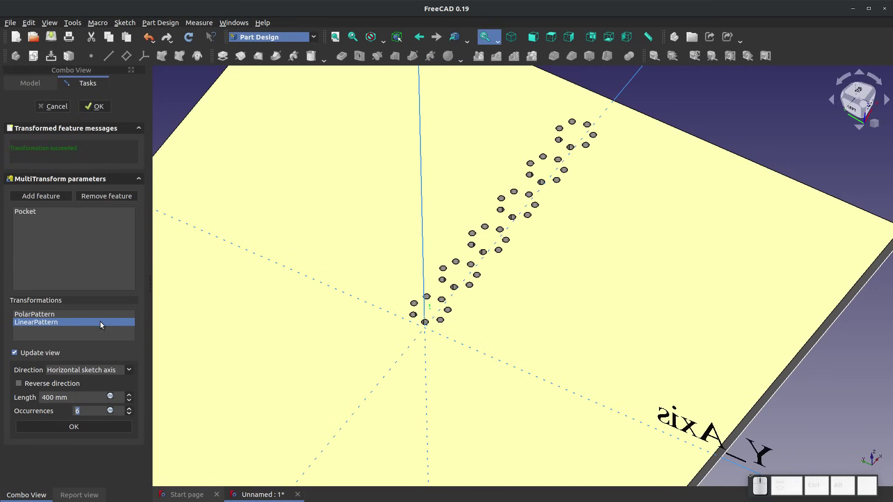
click(72, 426)
Add a second linear pattern to the MultiTransform and set its direction to the vertical sketch axis
right_click(58, 331)
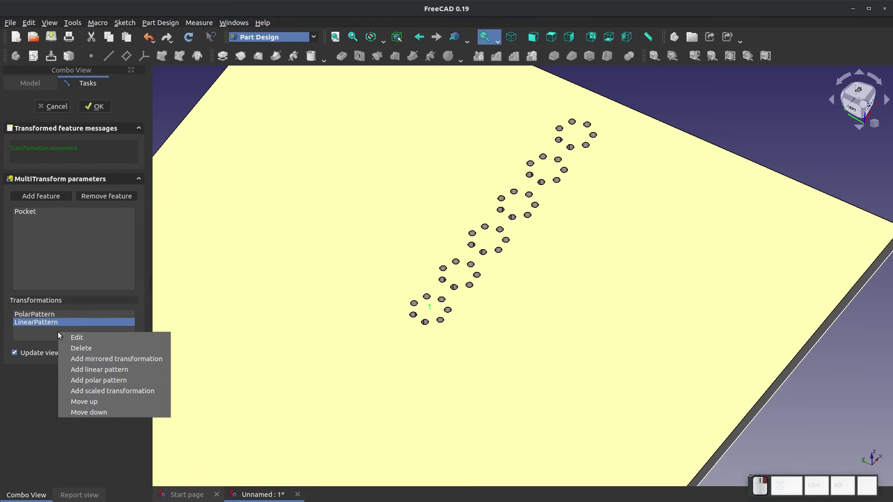
click(103, 371)
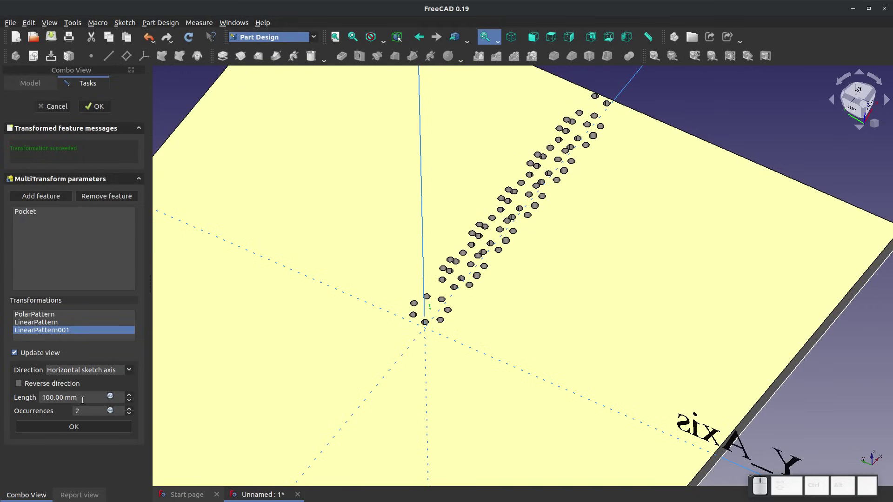
click(123, 370)
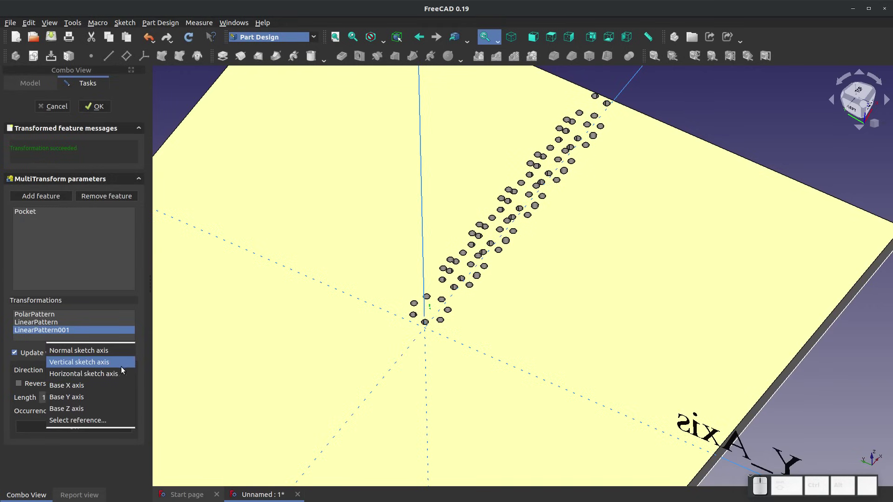
click(103, 361)
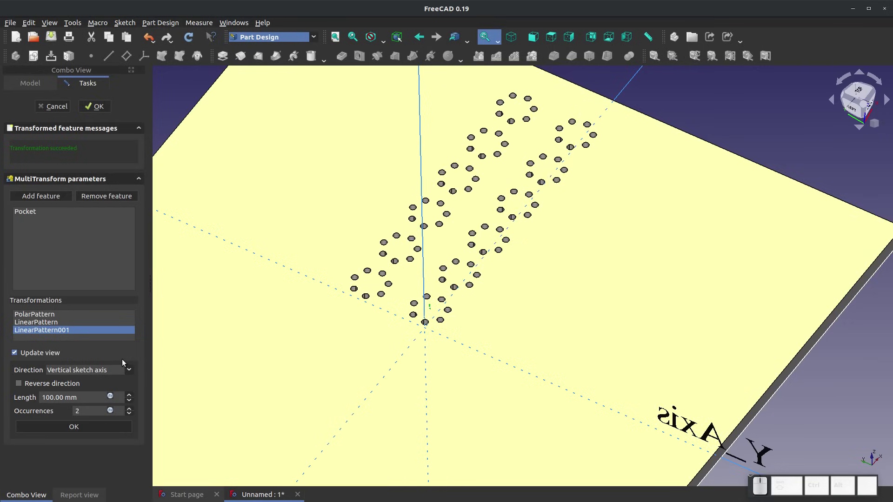
Accept the second linear pattern and add a polar pattern about the normal sketch axis to the MultiTransform
click(74, 430)
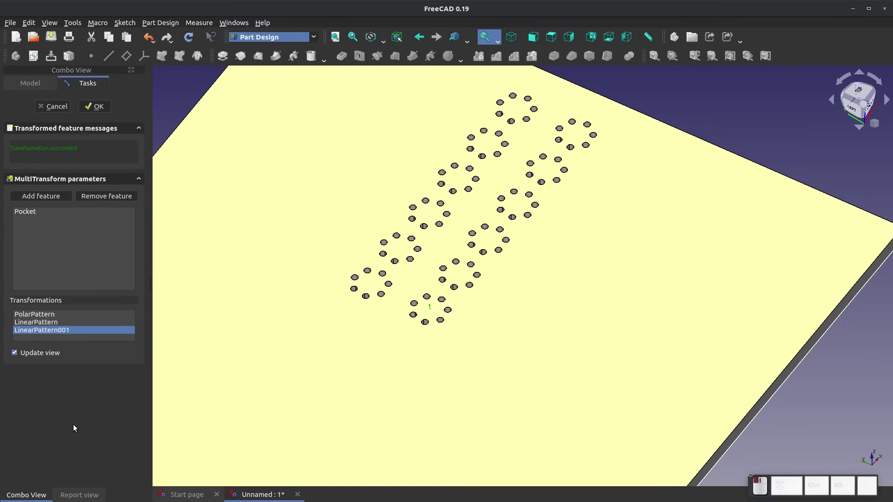
right_click(60, 337)
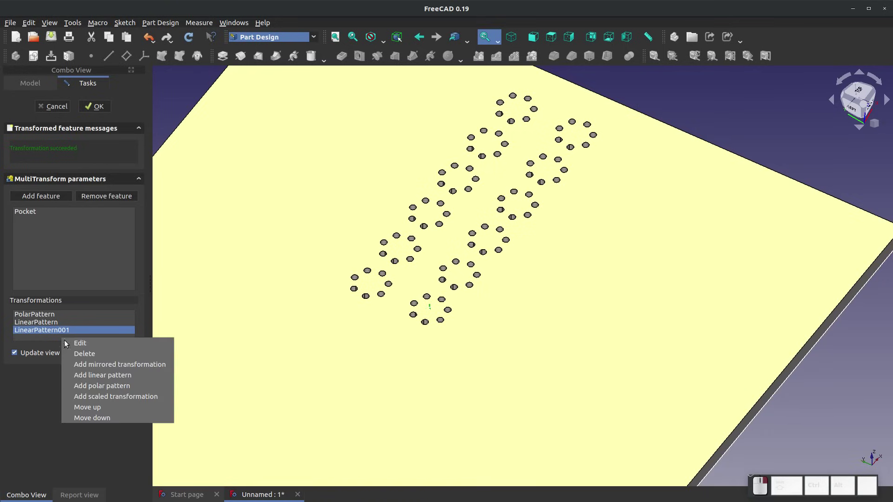
click(121, 387)
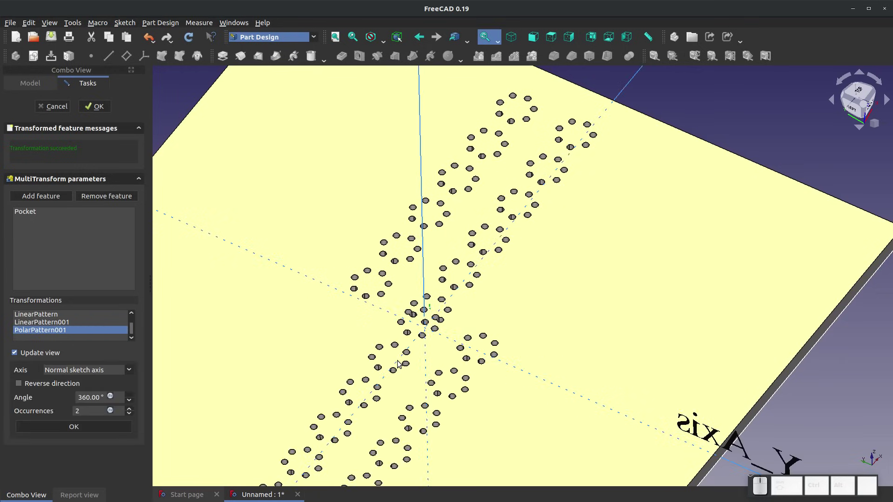
scroll(421, 289, down, 3)
scroll(485, 267, up, 3)
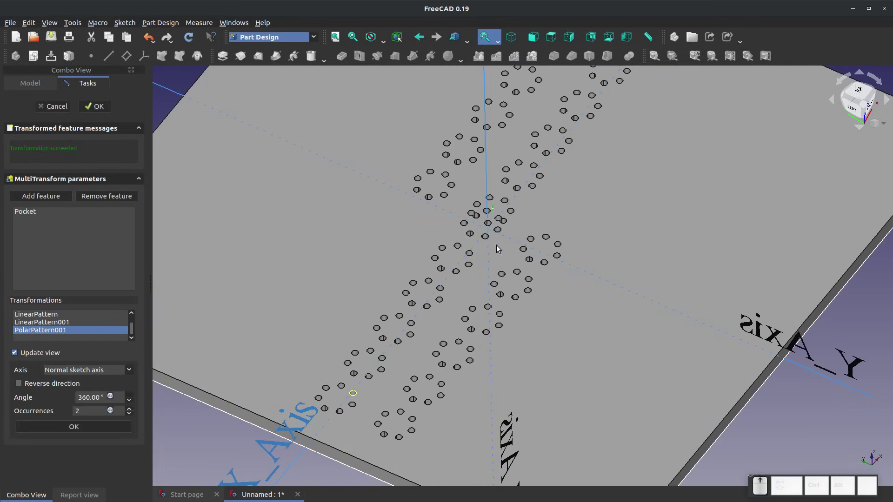
scroll(535, 209, up, 2)
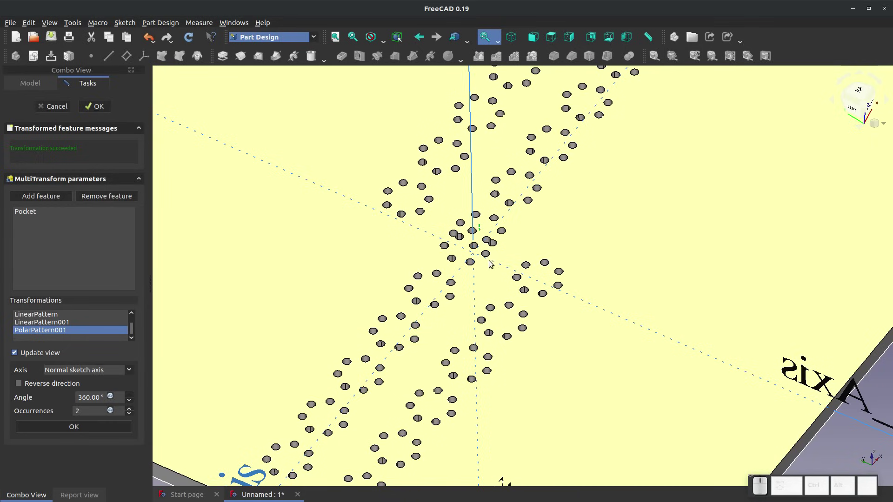
Set the new polar pattern to 3 occurrences over 360° and confirm the MultiTransform
click(130, 412)
click(129, 411)
click(129, 410)
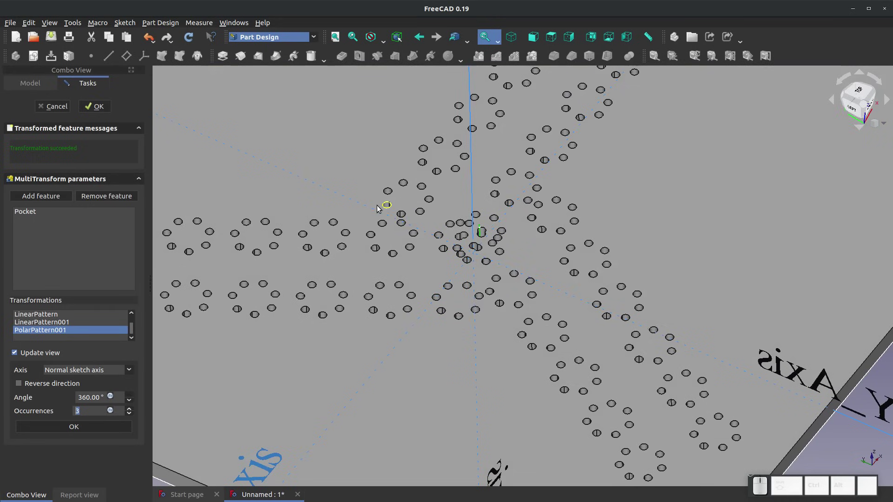
scroll(377, 209, down, 5)
scroll(378, 209, up, 4)
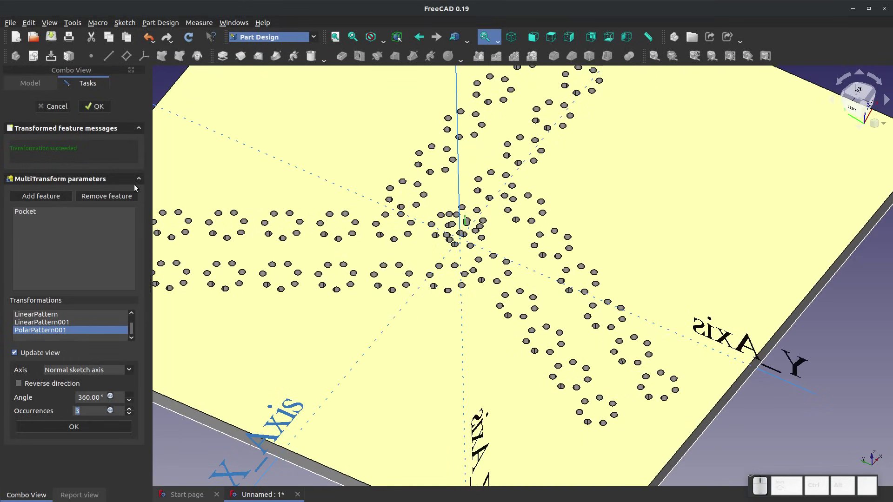
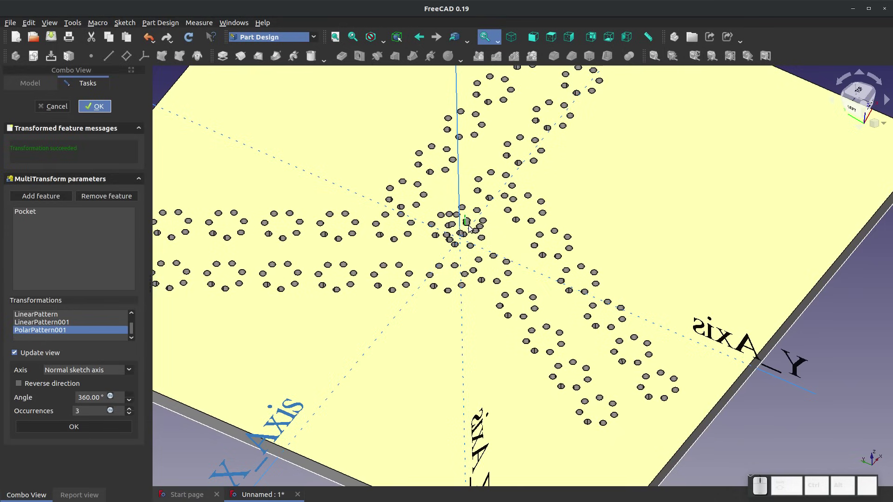
key(Return)
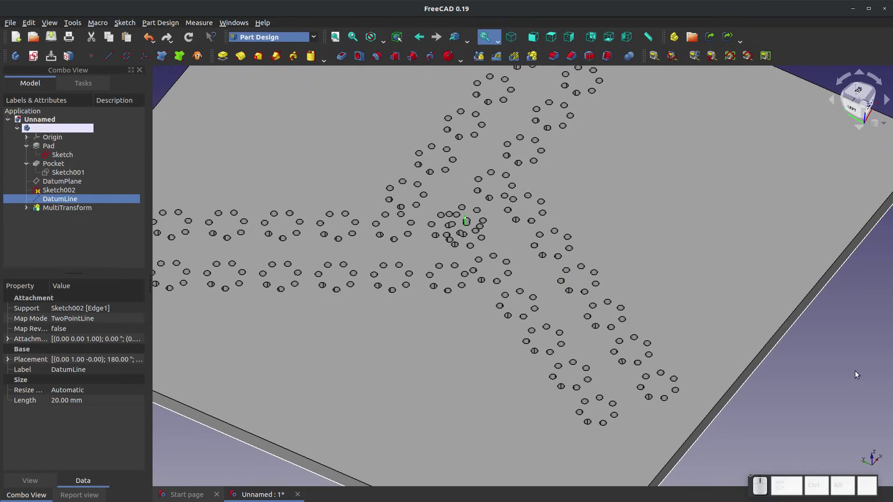
Examine the patterned holes across the whole plate and up close where the three arms overlap at the centre
click(855, 371)
key(v)
key(f)
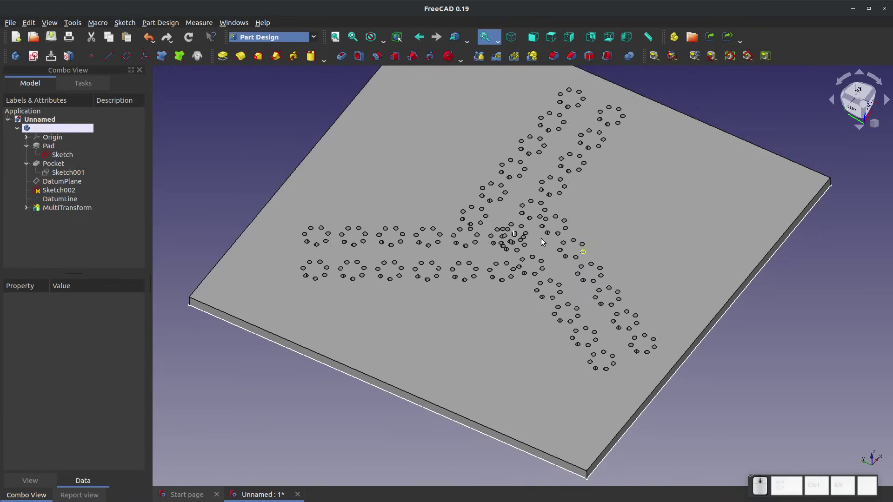
scroll(478, 149, down, 2)
scroll(520, 119, up, 3)
scroll(520, 117, down, 1)
scroll(513, 358, up, 4)
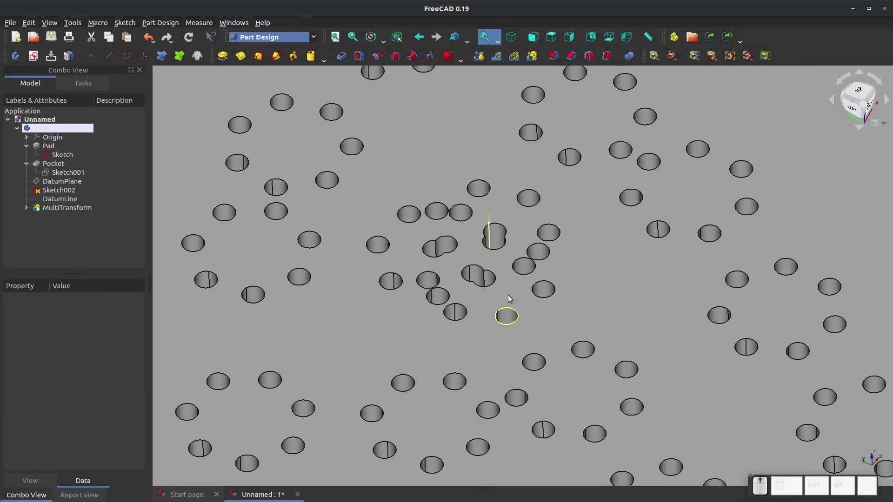
scroll(432, 241, down, 5)
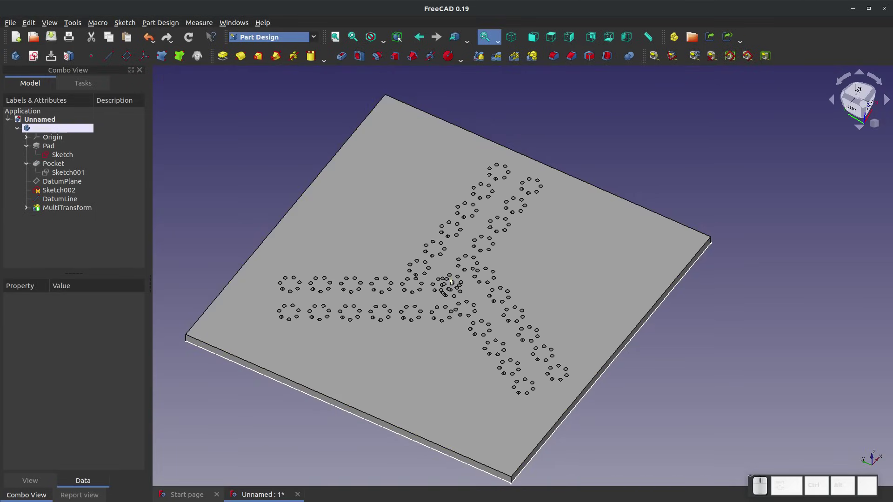
Save the document under the name Pattern Example and close it
click(10, 22)
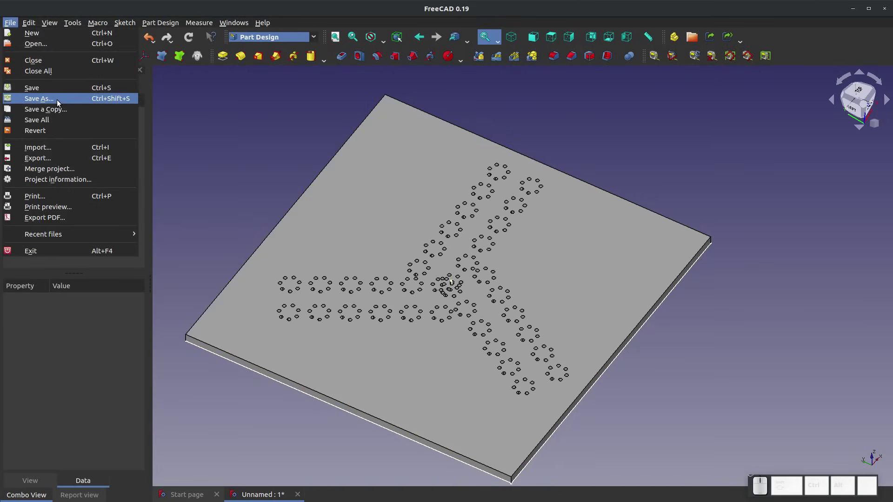
click(59, 98)
click(561, 328)
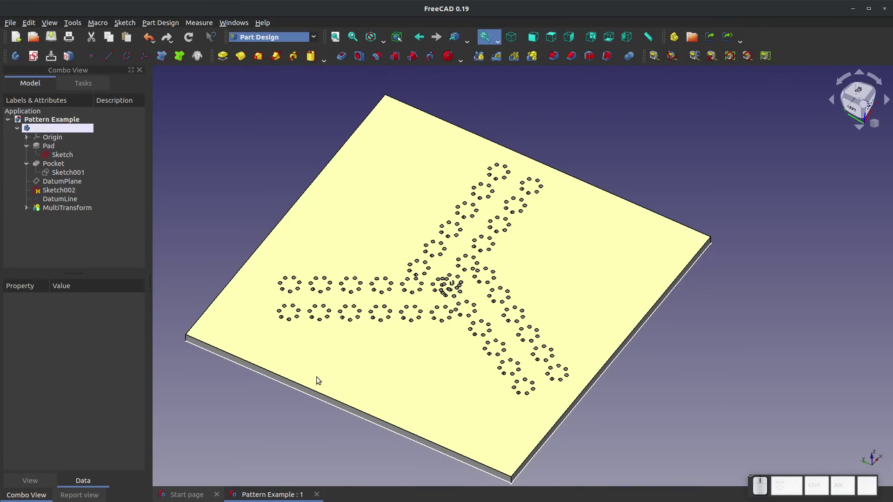
click(317, 495)
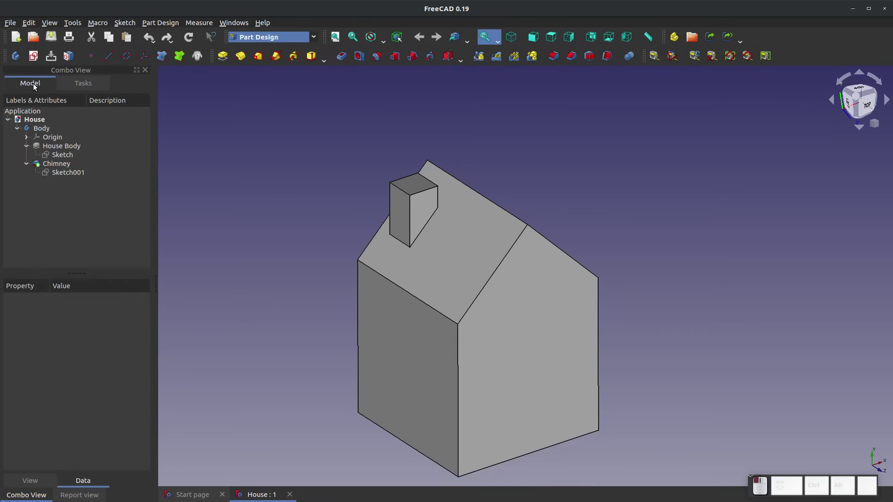
Examine the House document's Body along with its House Body and Chimney features in the model tree
click(17, 129)
click(40, 130)
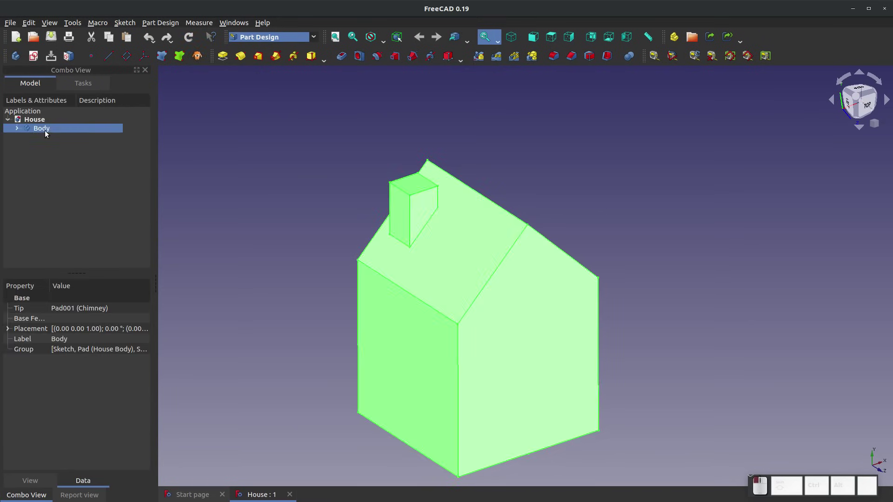
click(21, 129)
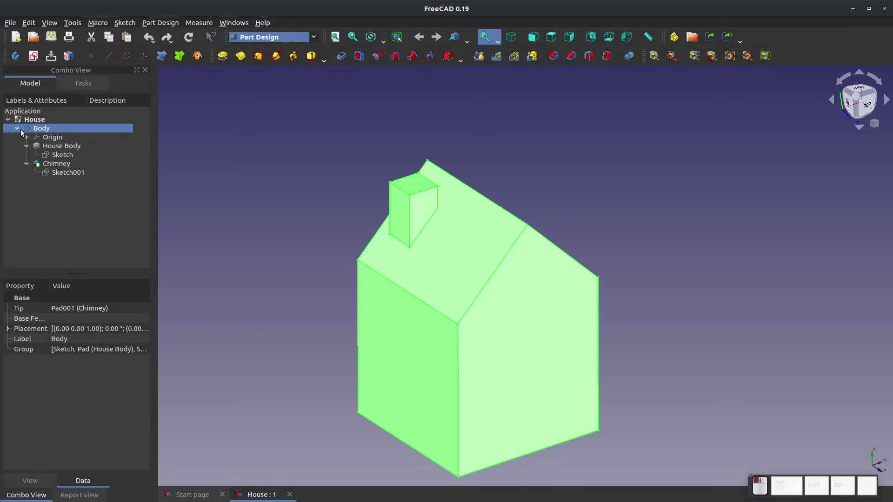
click(52, 147)
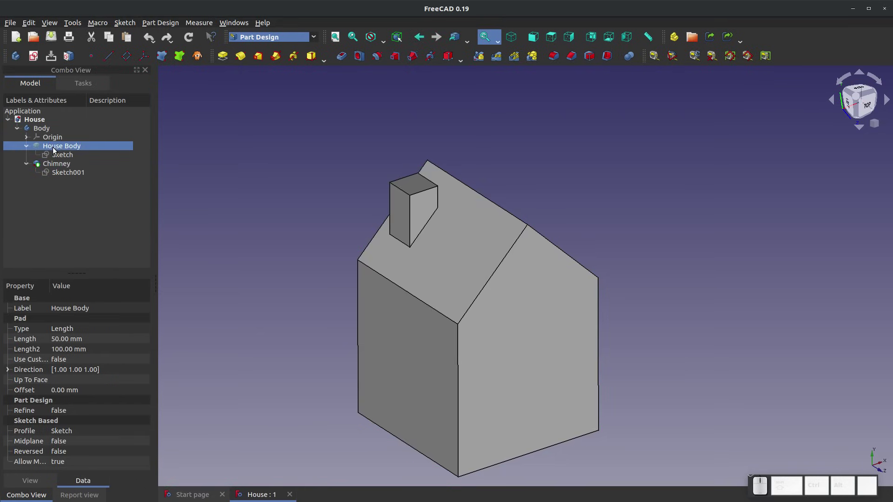
click(54, 163)
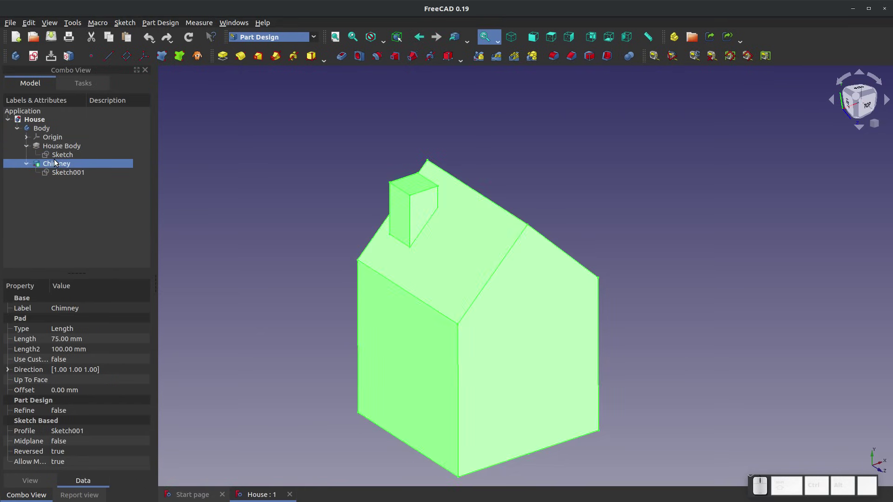
click(57, 195)
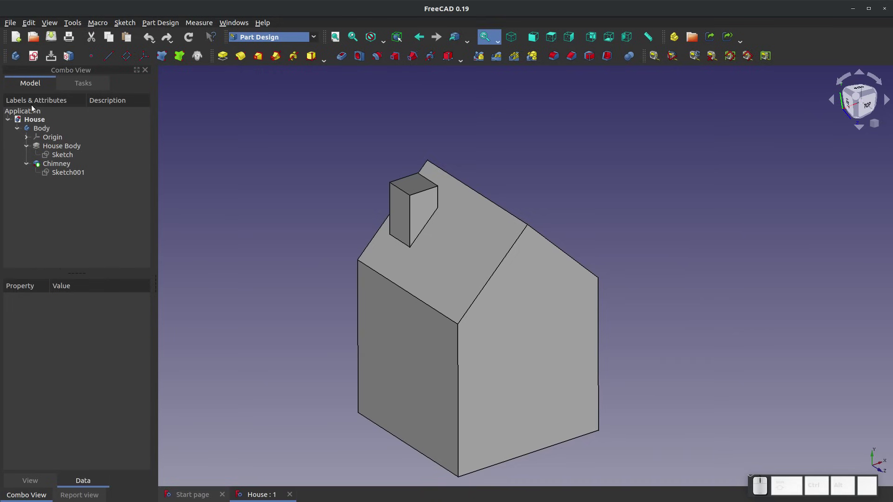
Hide the Chimney feature, display the House Body feature instead, and switch the display back to Chimney
click(58, 166)
key(space)
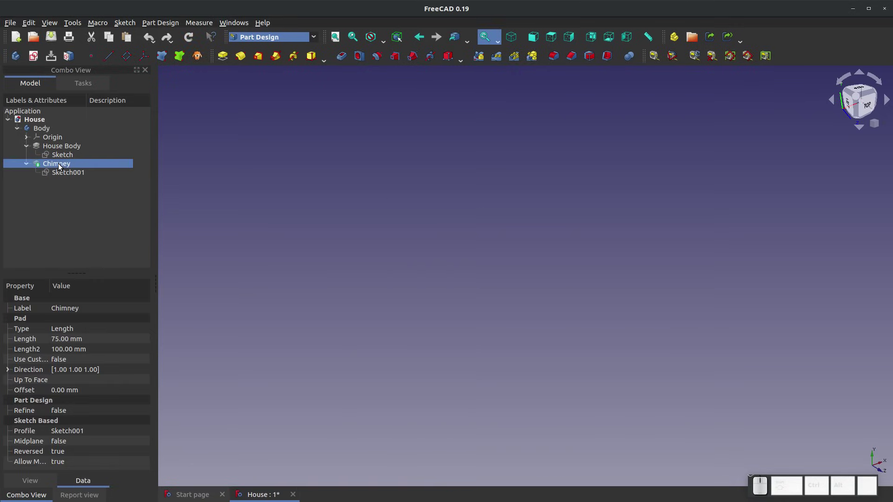
click(56, 145)
key(space)
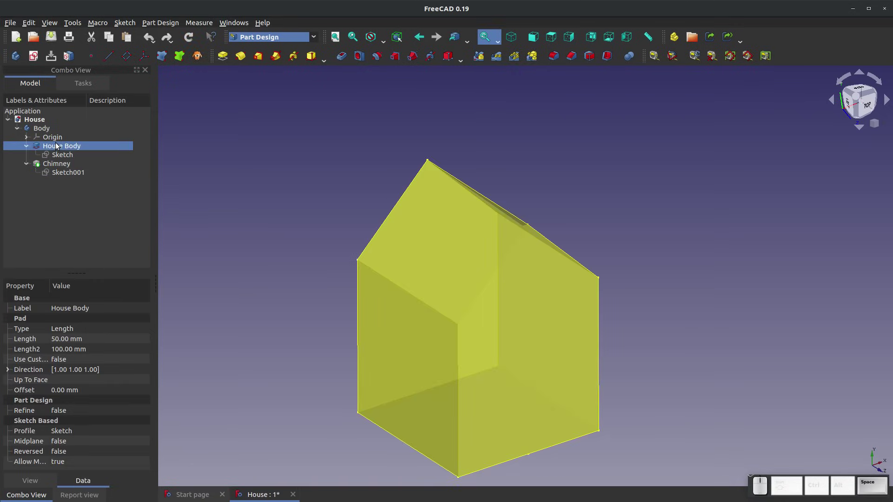
click(259, 159)
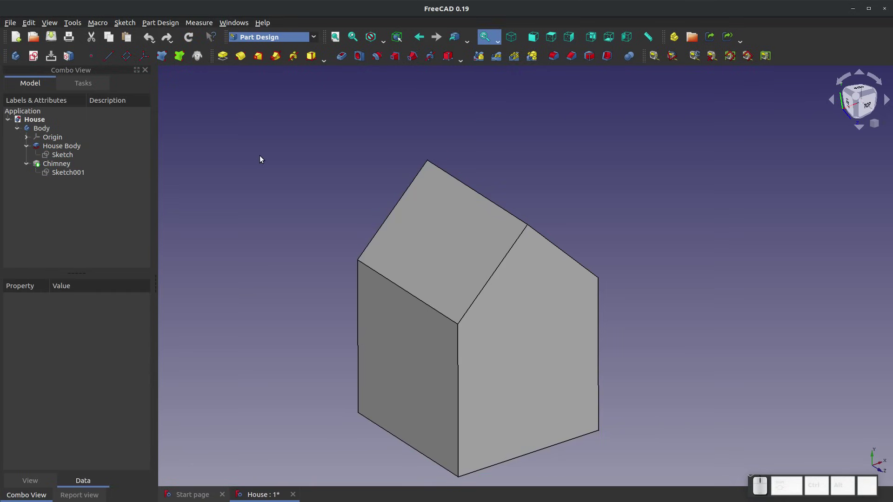
click(58, 162)
key(space)
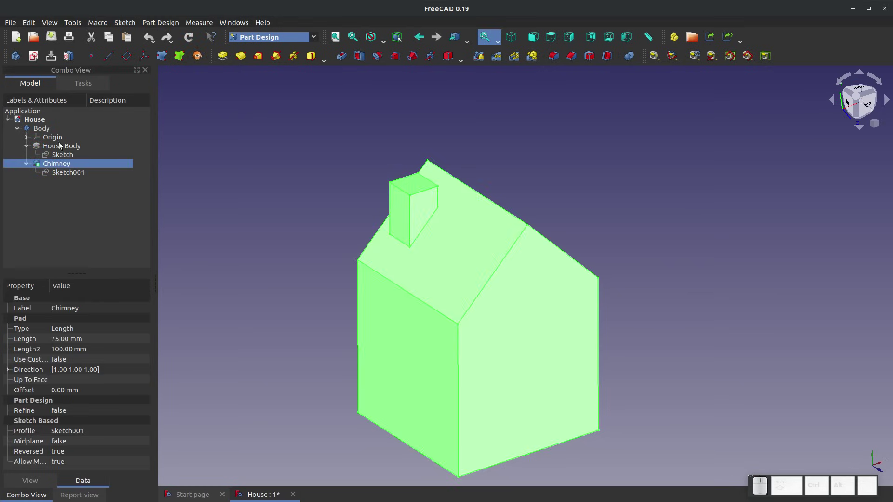
Display the House Body stage once more to compare it with Chimney, and restore the Chimney display
click(59, 138)
click(59, 148)
key(space)
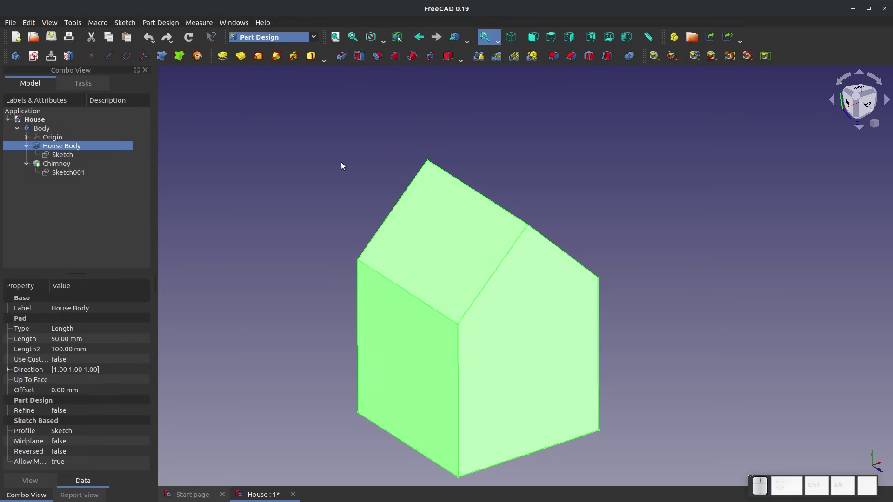
click(345, 165)
click(80, 163)
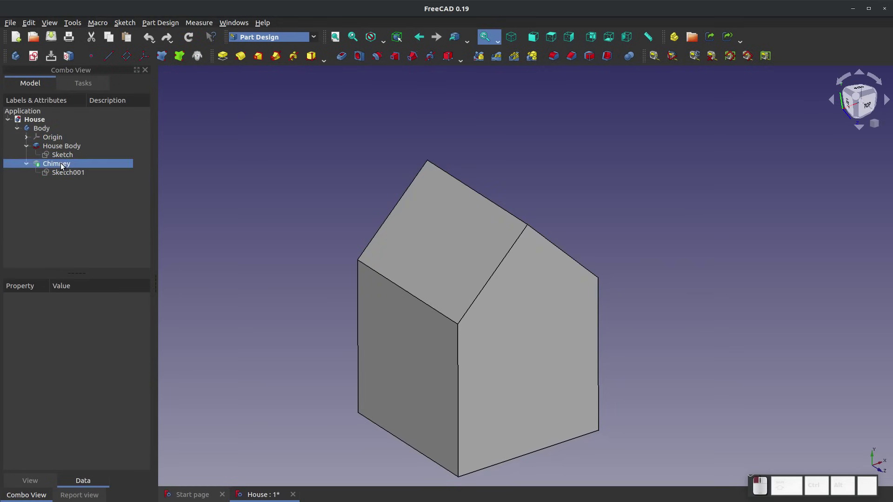
key(space)
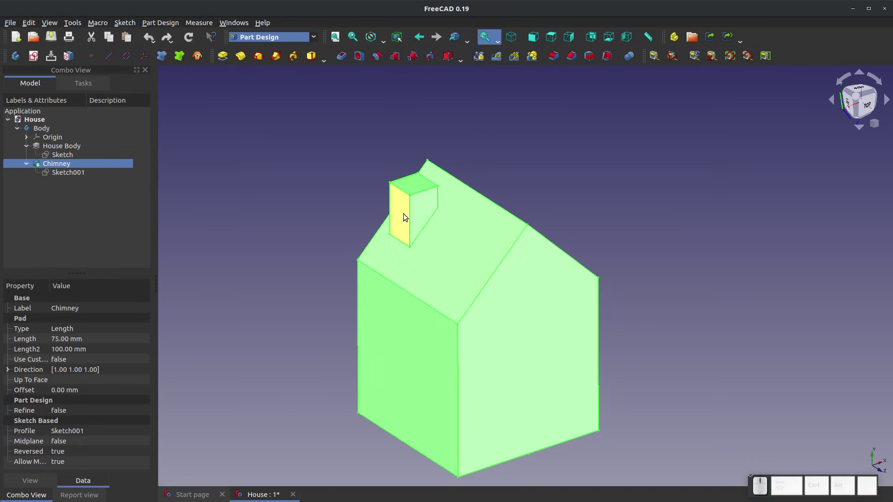
click(291, 166)
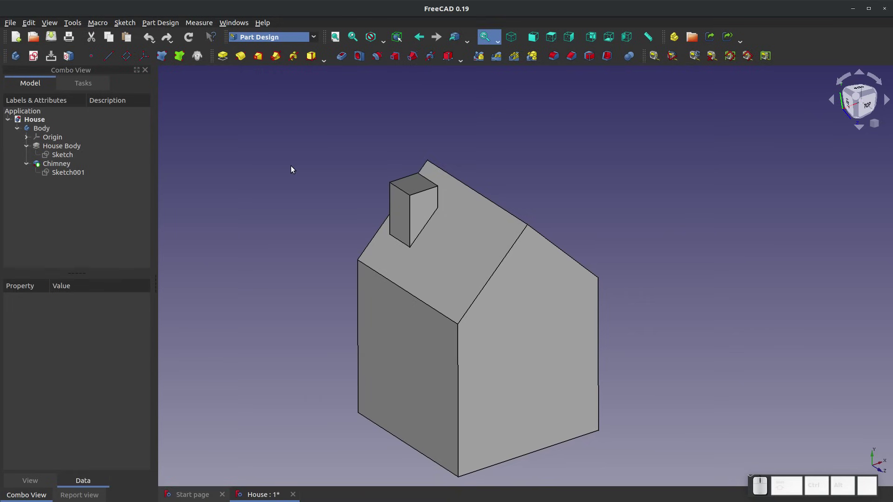
Collapse the House Body branch in the model tree and highlight the whole Body to examine it
click(26, 146)
click(27, 146)
click(26, 146)
click(27, 137)
click(27, 137)
click(82, 128)
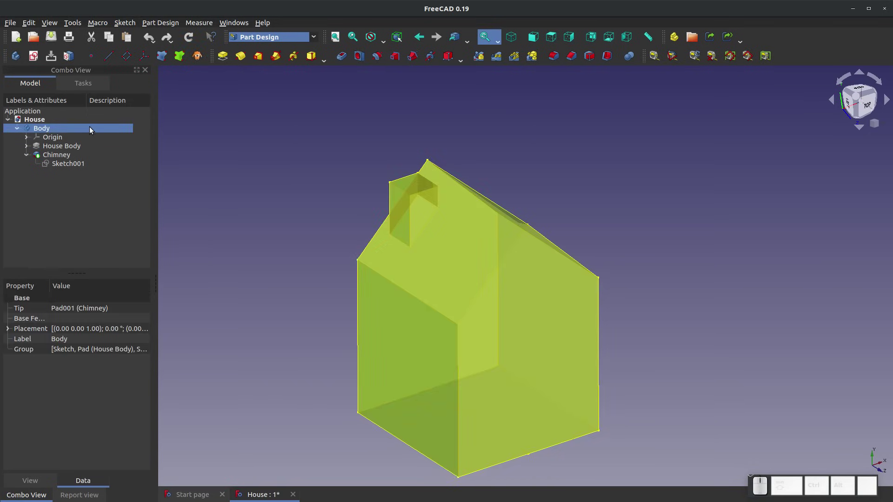
click(238, 120)
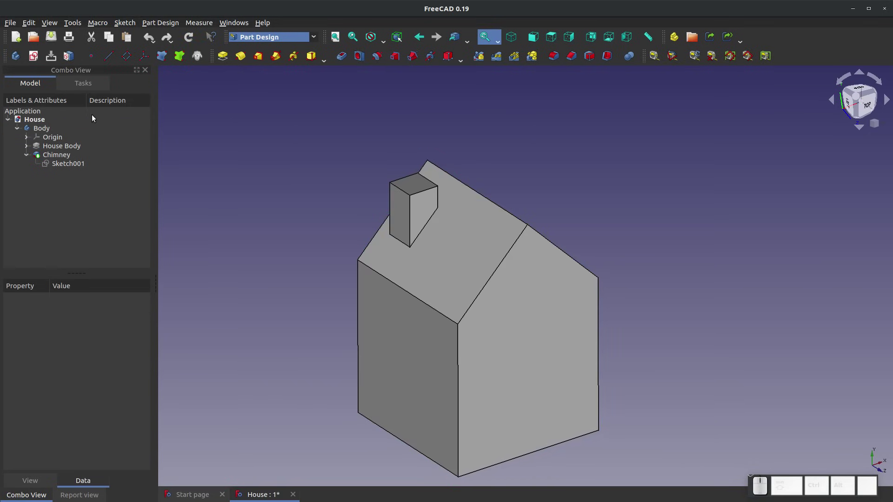
Create a second body in the House document and highlight the original Body for comparison
click(18, 59)
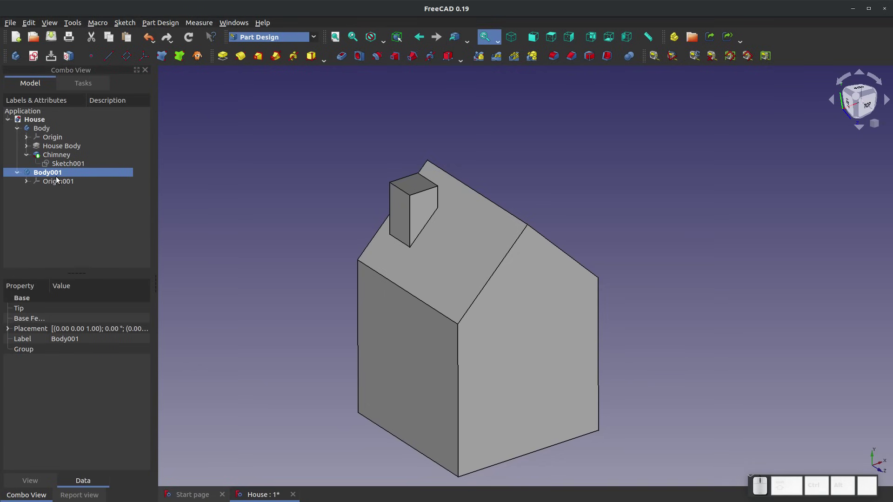
click(47, 128)
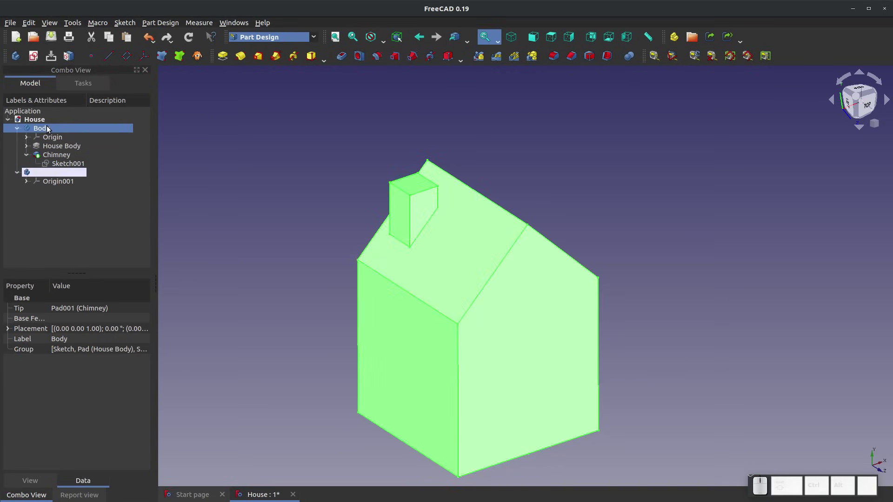
click(269, 196)
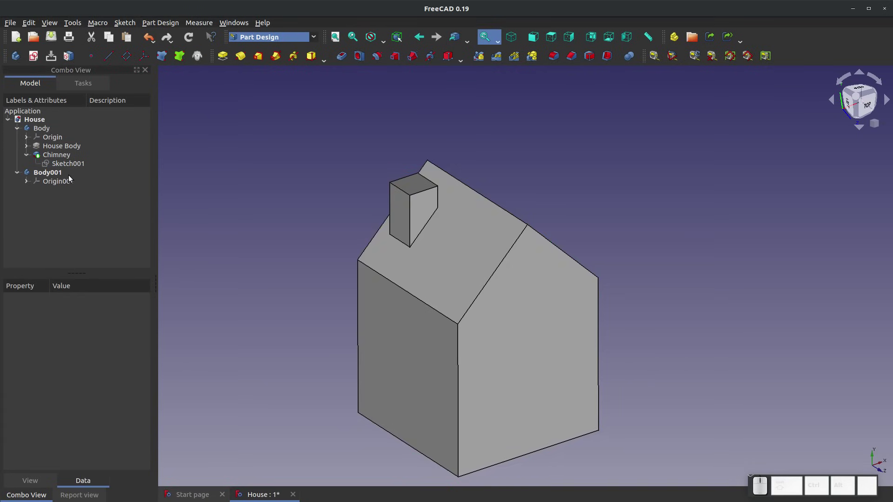
click(68, 163)
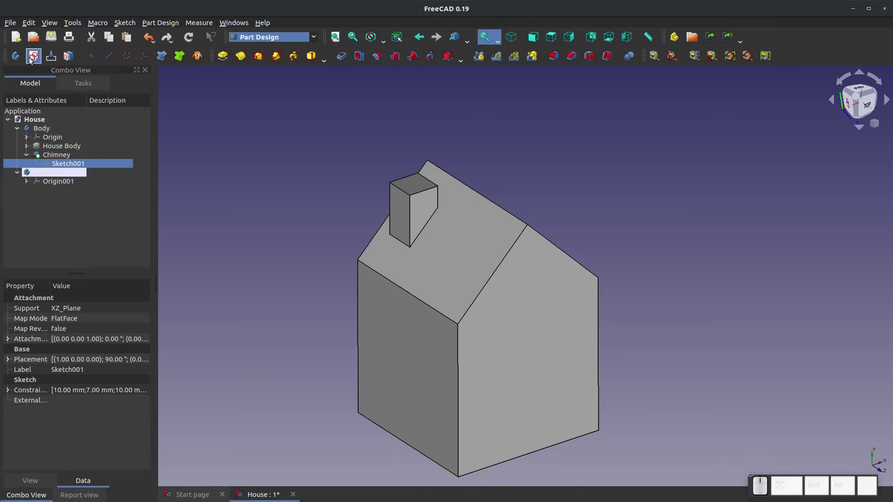
click(33, 56)
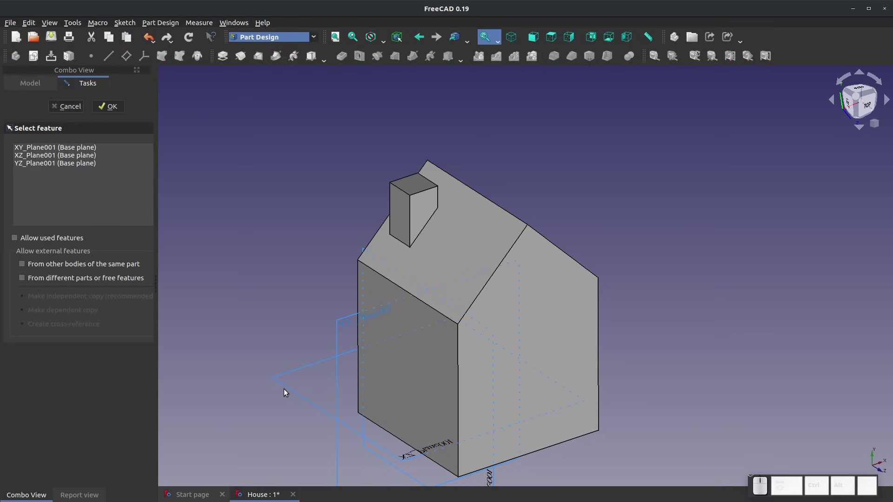
click(65, 106)
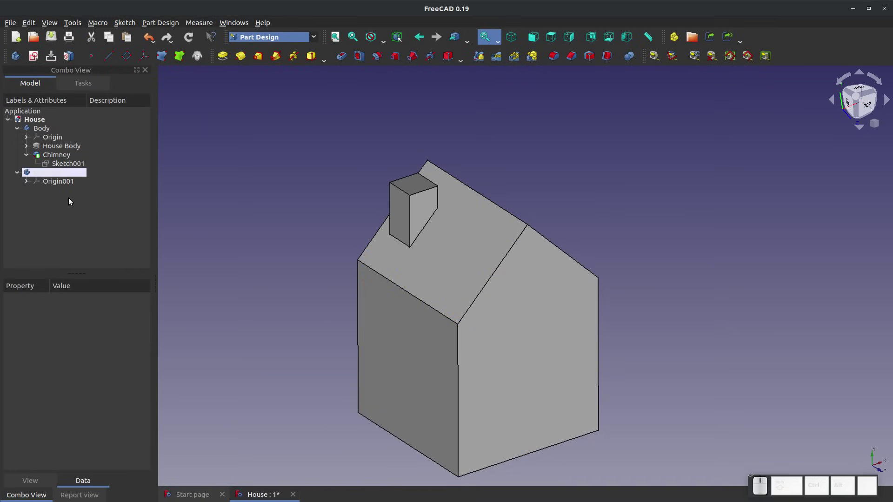
Examine the House document, the second body's origin and Body001 in the model tree
click(40, 118)
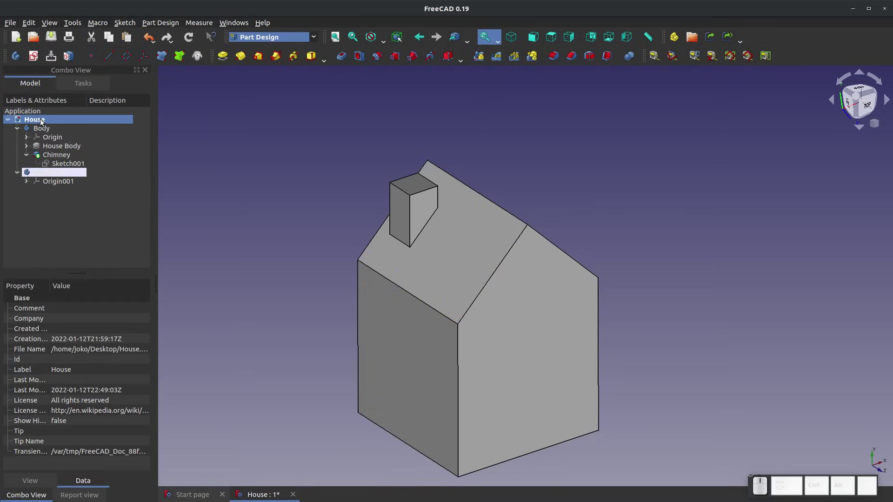
click(56, 162)
click(52, 181)
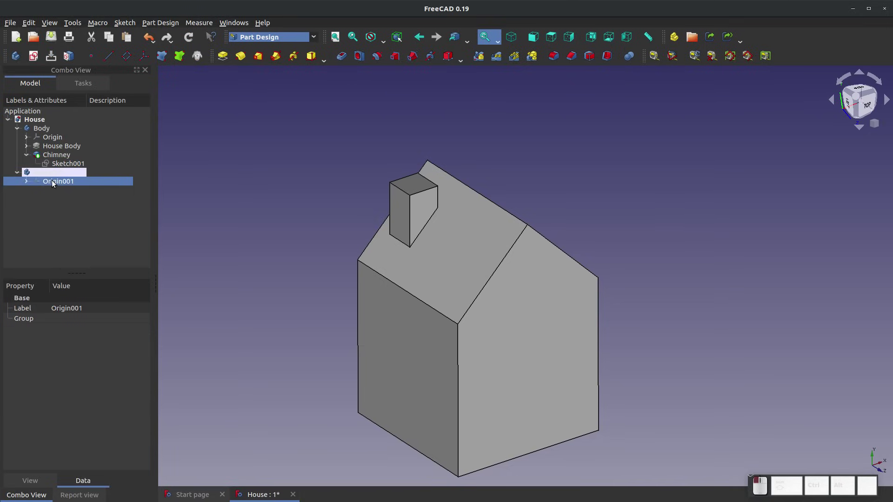
click(57, 173)
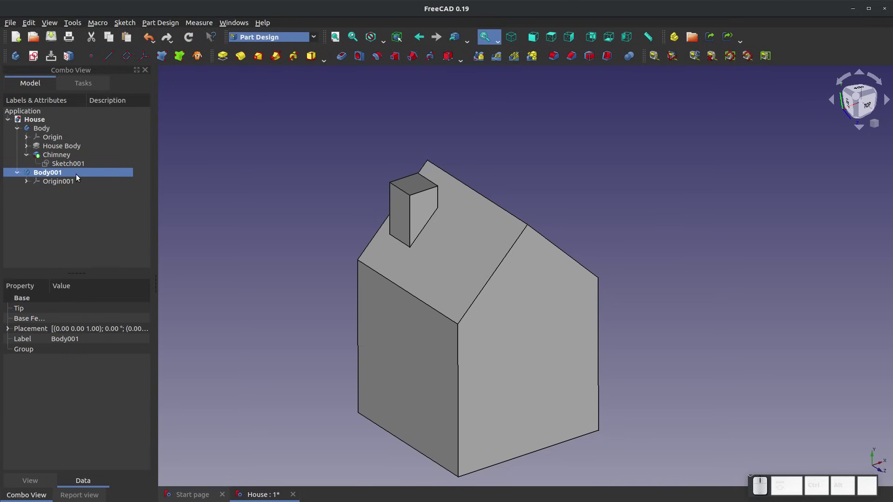
Switch the active body back and forth between the original Body and Body001, finishing on Body001
double_click(42, 127)
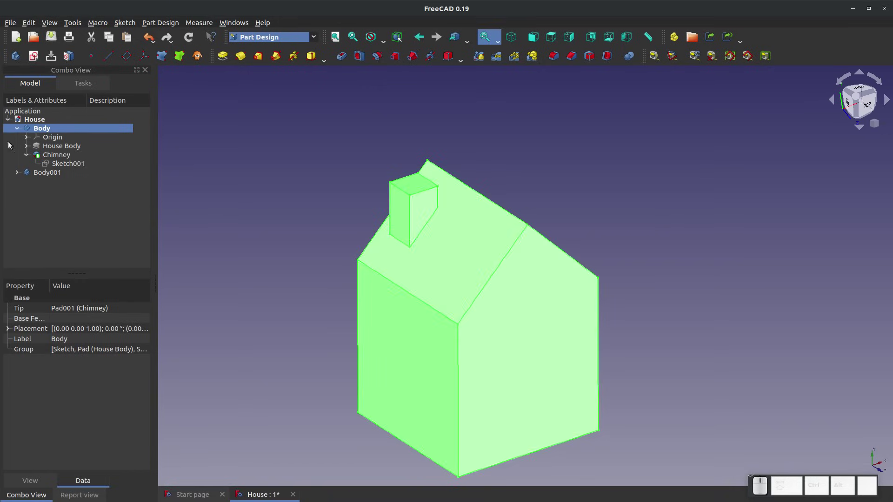
double_click(49, 173)
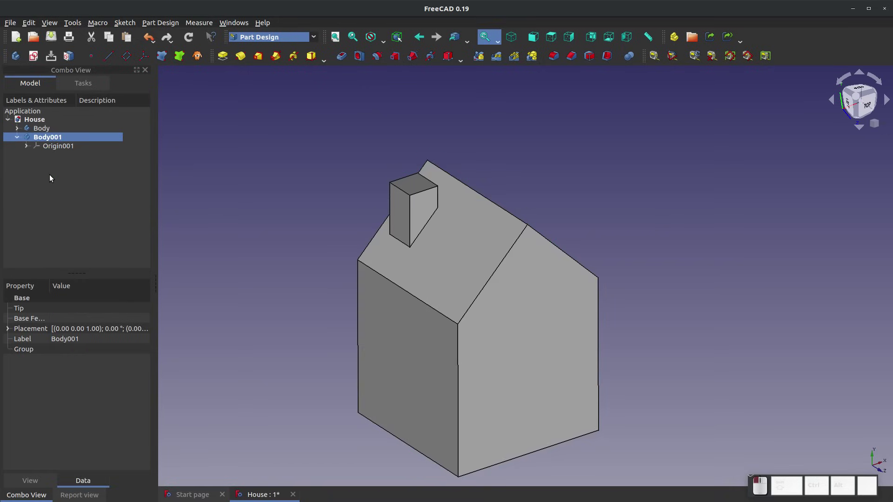
click(46, 129)
double_click(45, 130)
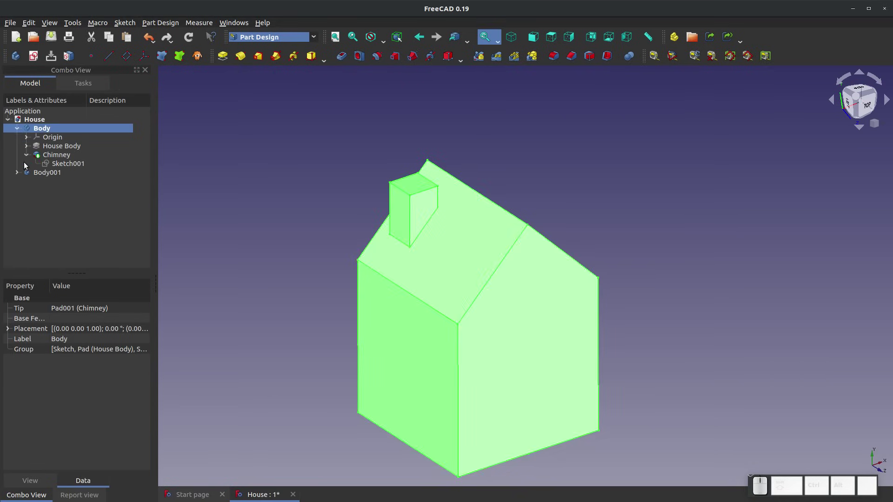
double_click(41, 171)
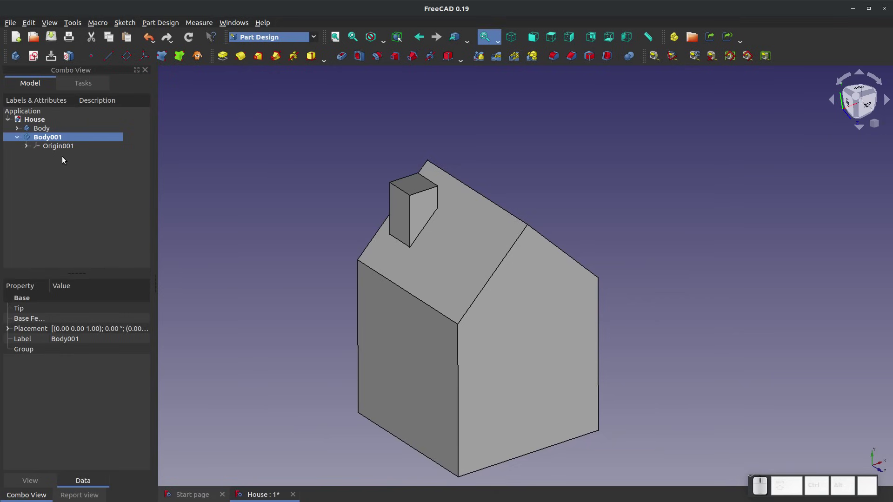
Activate the original Body once more for comparison, and make Body001 active again
click(54, 185)
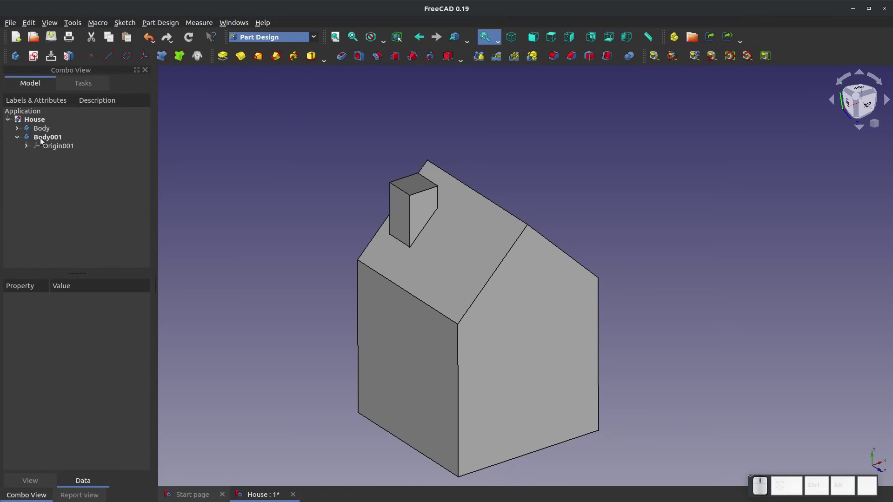
click(41, 138)
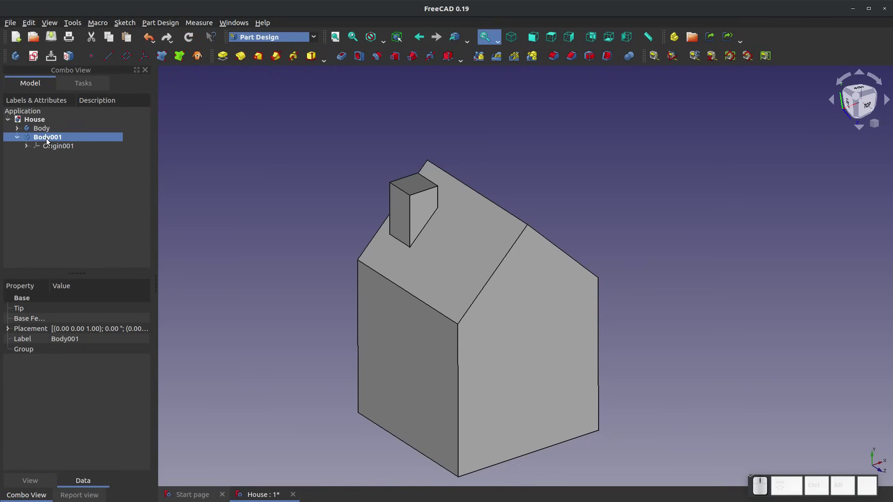
double_click(39, 127)
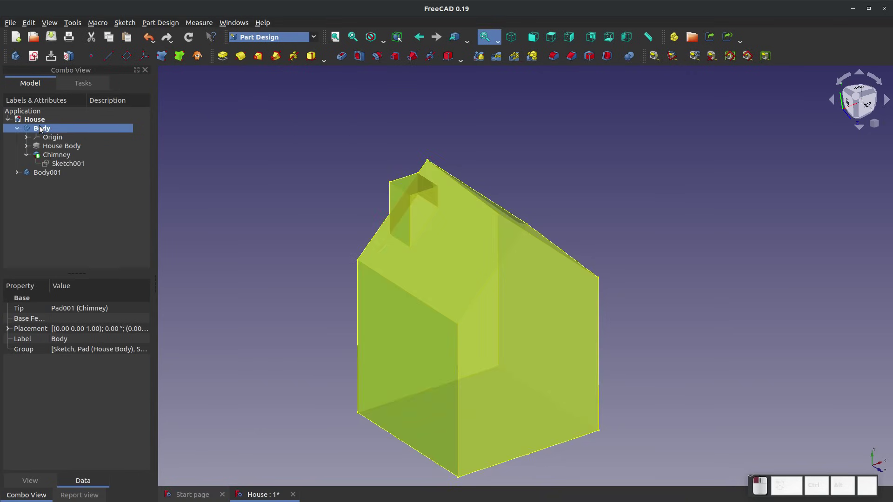
double_click(50, 175)
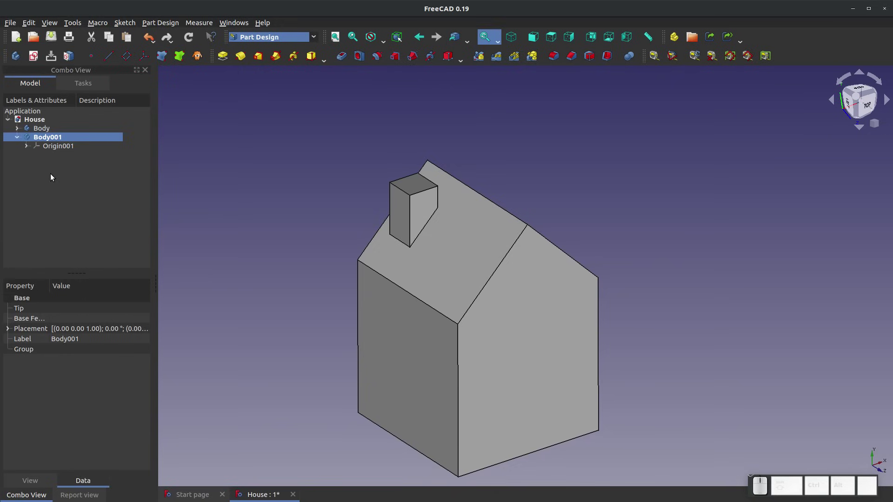
click(50, 174)
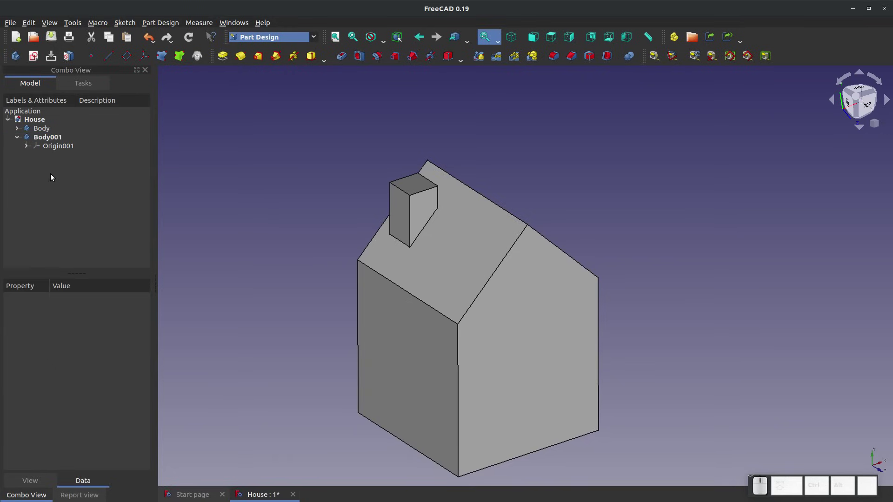
Create a new sketch on the XZ base plane of the active Body001
double_click(49, 137)
click(37, 56)
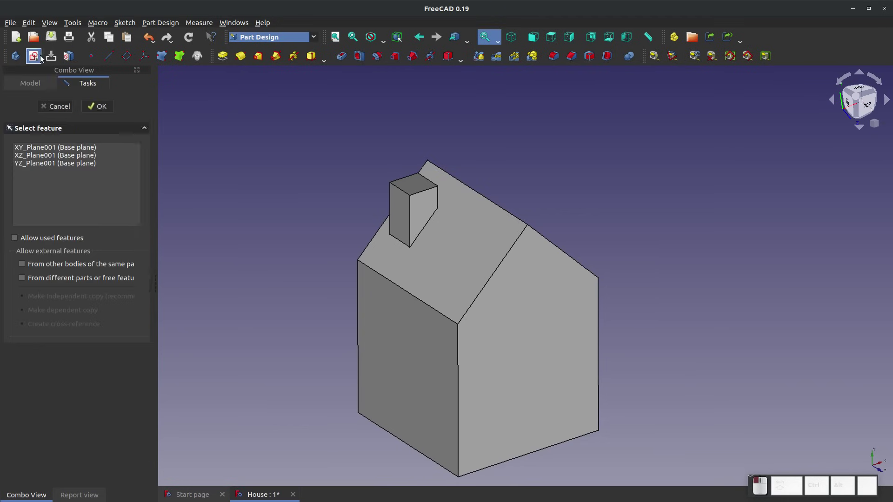
click(295, 392)
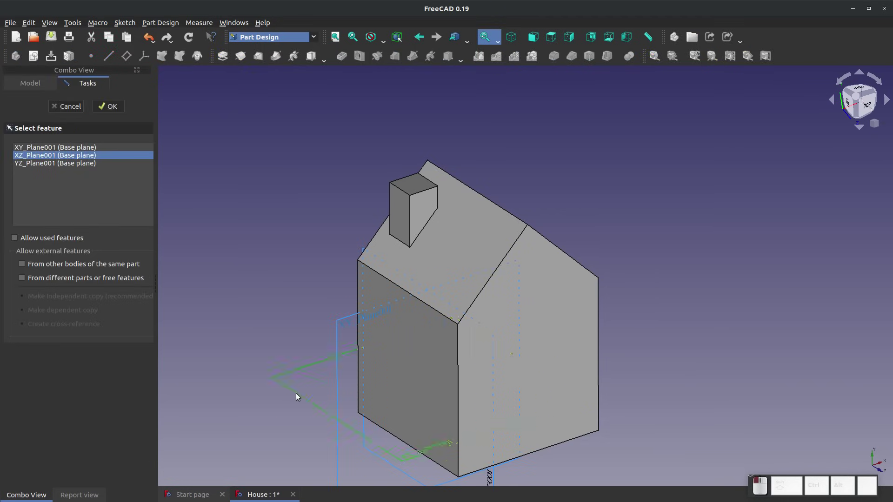
click(122, 111)
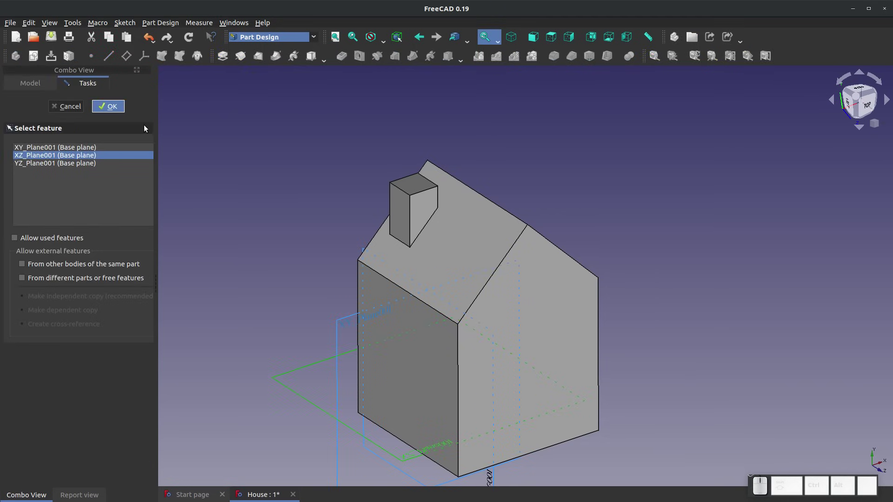
scroll(313, 261, down, 3)
scroll(417, 342, up, 3)
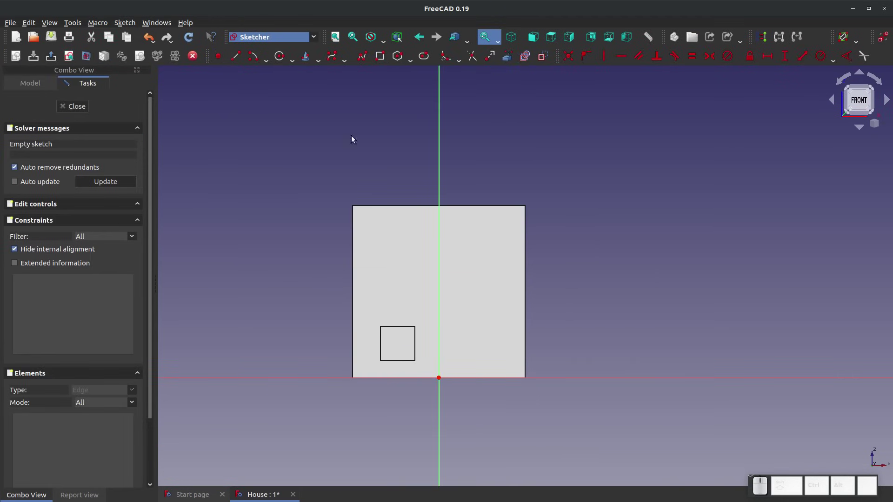
Hide the original Body in the model tree and return to the open sketch's tasks
click(29, 85)
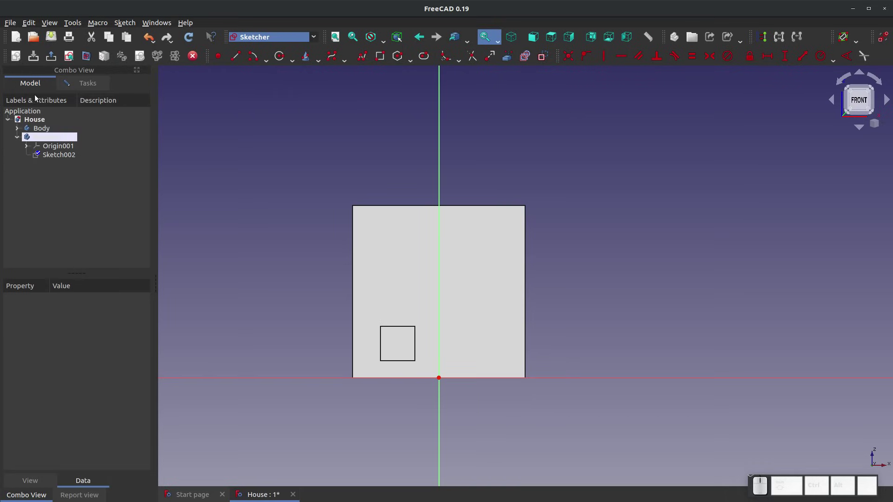
click(36, 132)
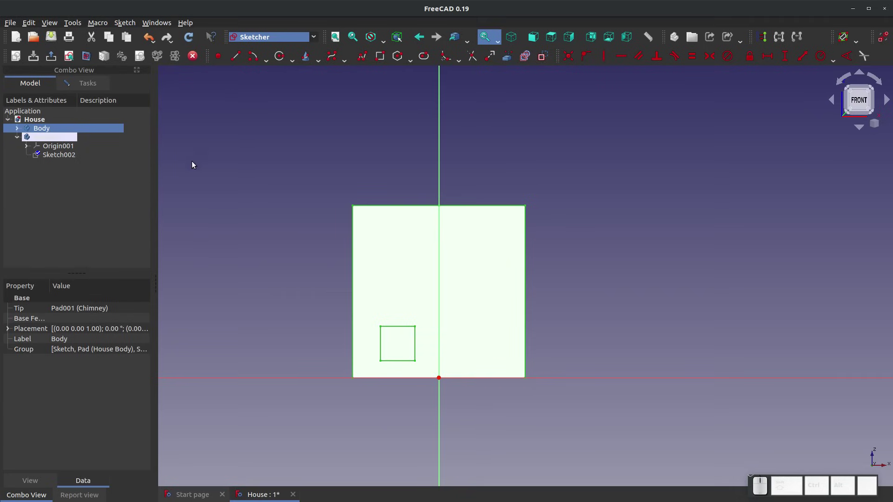
key(space)
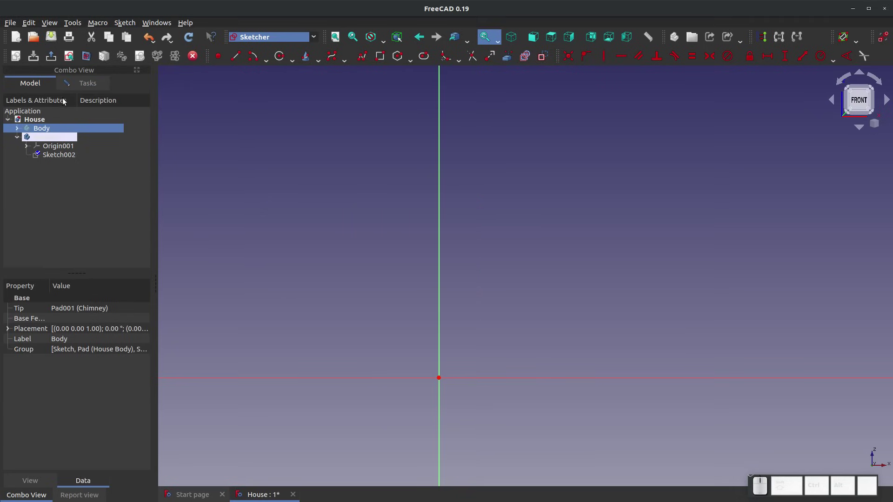
click(45, 138)
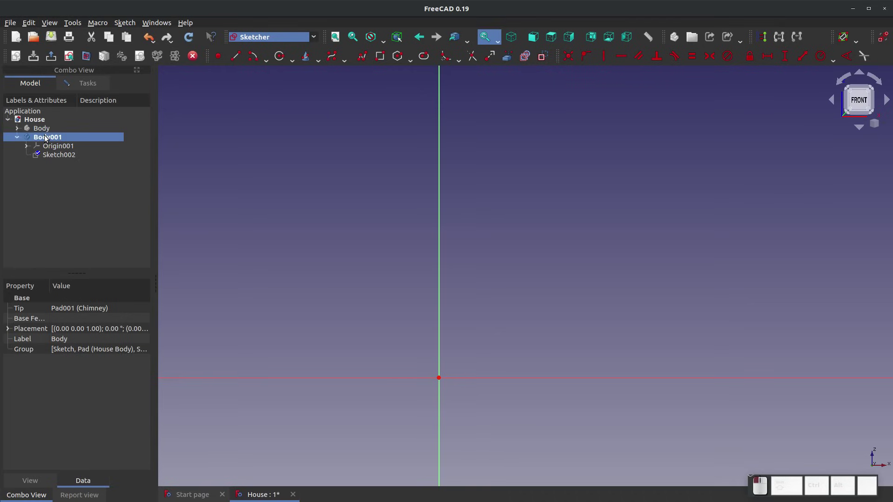
click(87, 84)
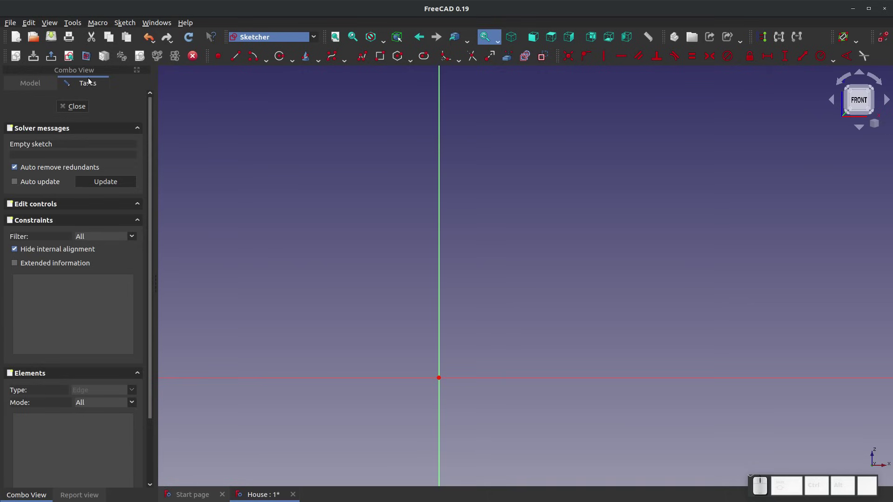
Sketch a hexagon about 44 mm across flats centred on the origin, and constrain its upper edge to be horizontal
click(398, 58)
click(439, 378)
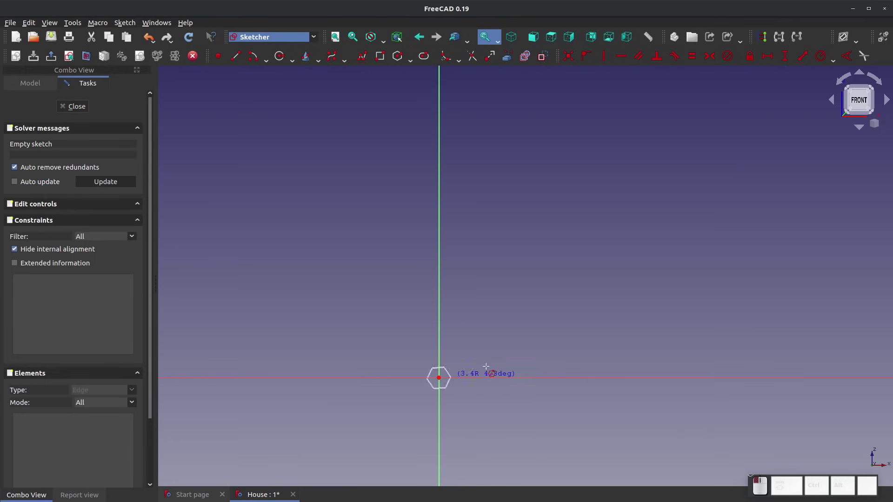
click(491, 306)
key(Escape)
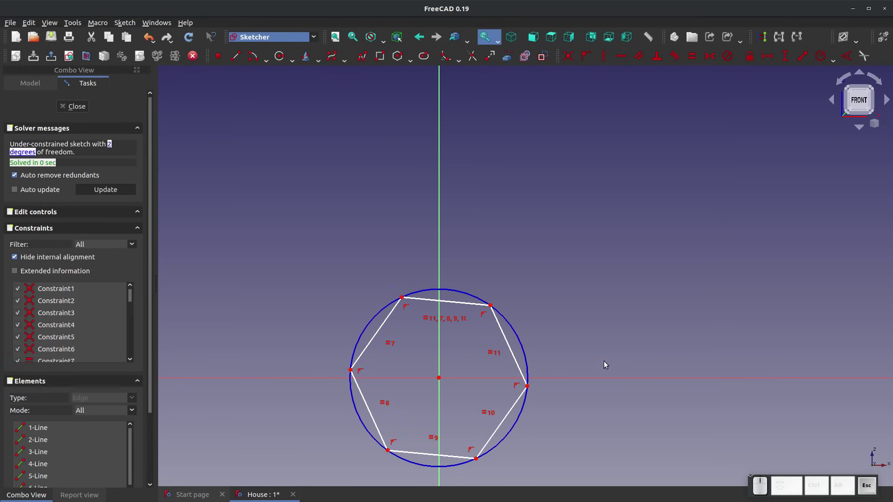
click(440, 304)
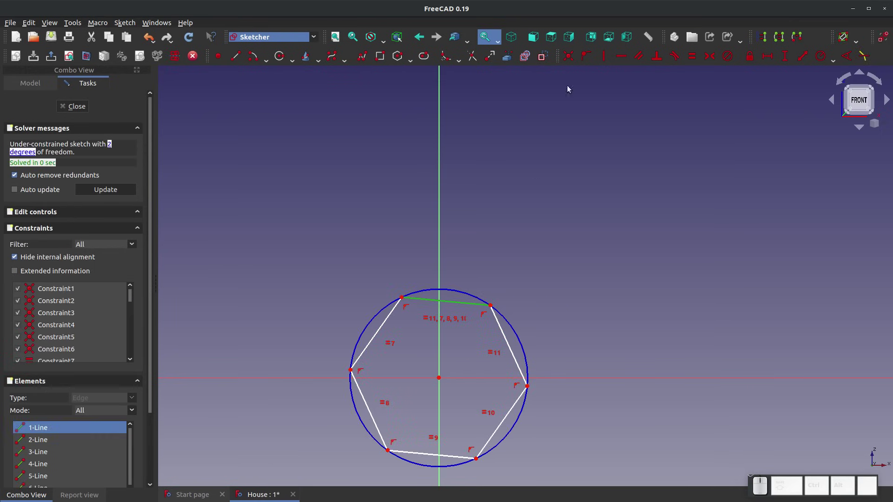
click(621, 56)
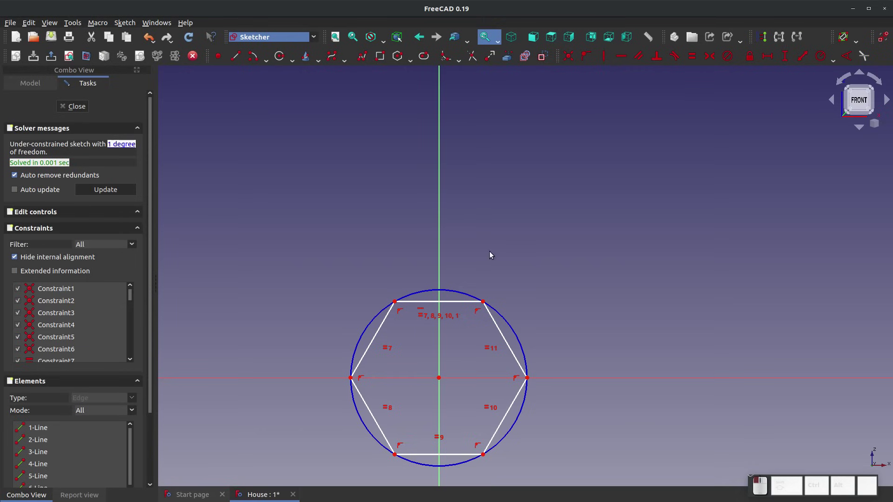
click(394, 301)
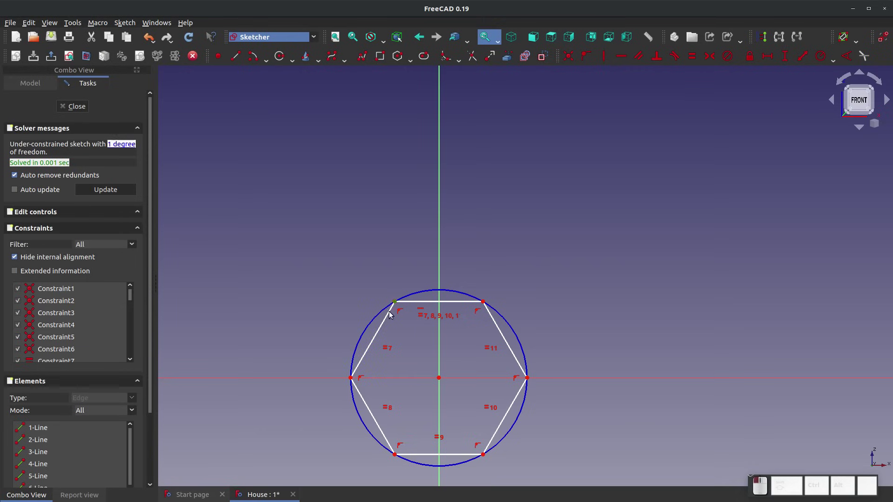
click(395, 455)
key(shift+v)
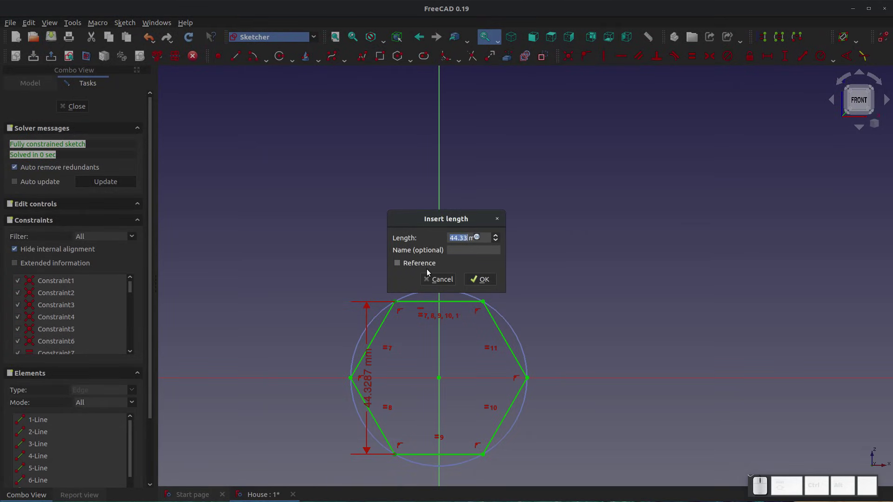
click(434, 279)
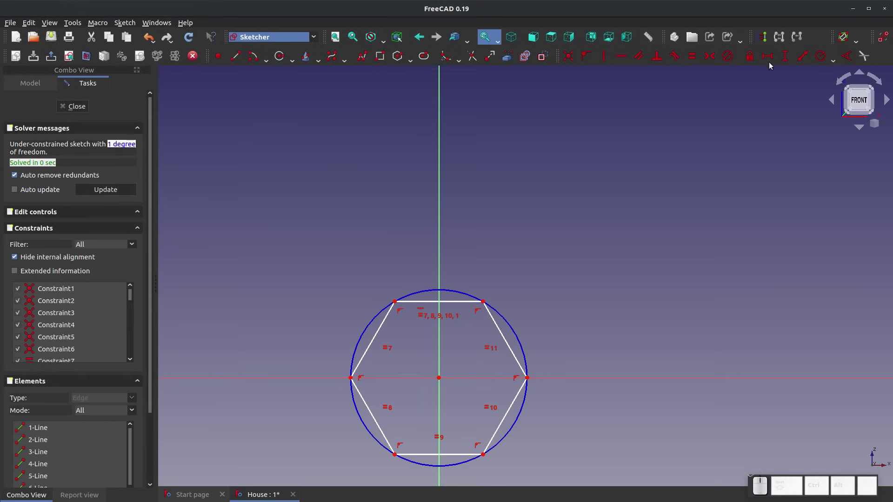
Constrain the vertical distance between the hexagon's upper-left and lower-left corners to 43 mm
click(785, 56)
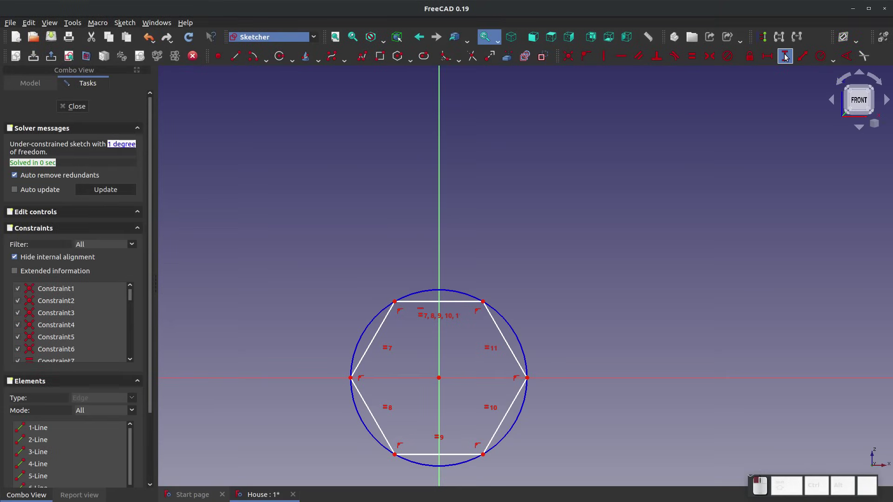
click(394, 300)
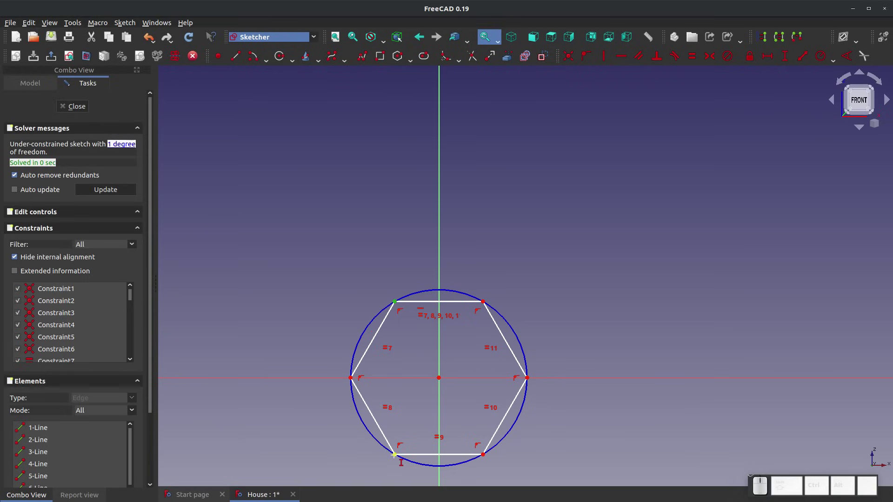
click(395, 455)
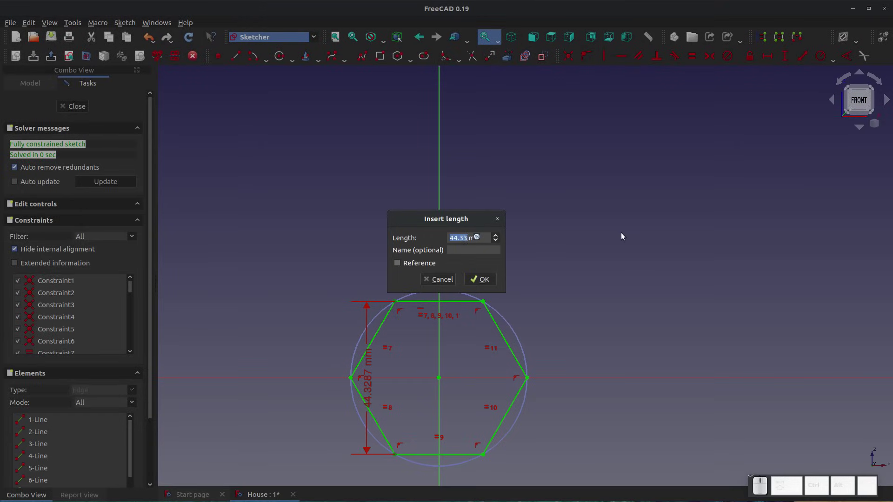
text(43)
key(Return)
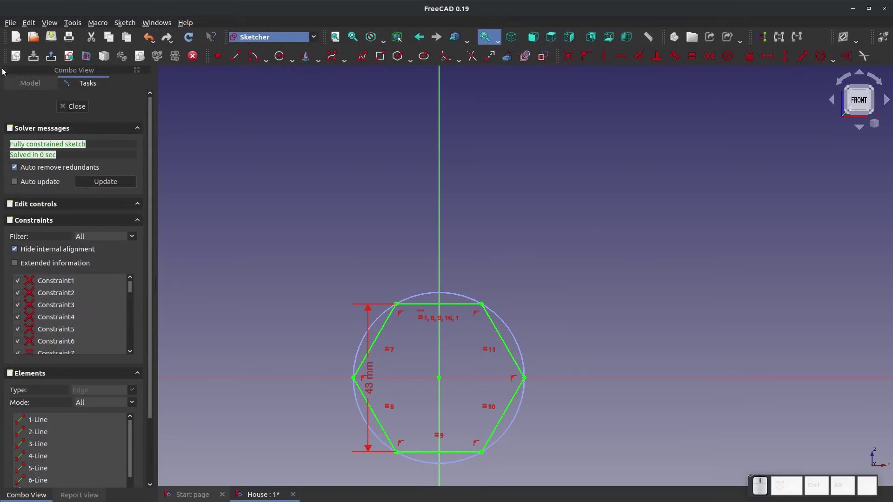
Close the hexagon sketch and pad it 50 mm, symmetric to the sketch plane
click(73, 106)
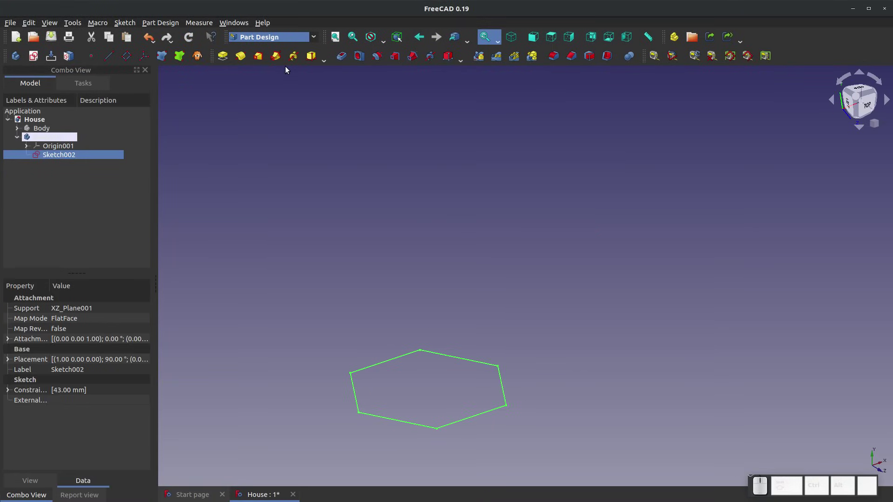
click(216, 60)
click(139, 157)
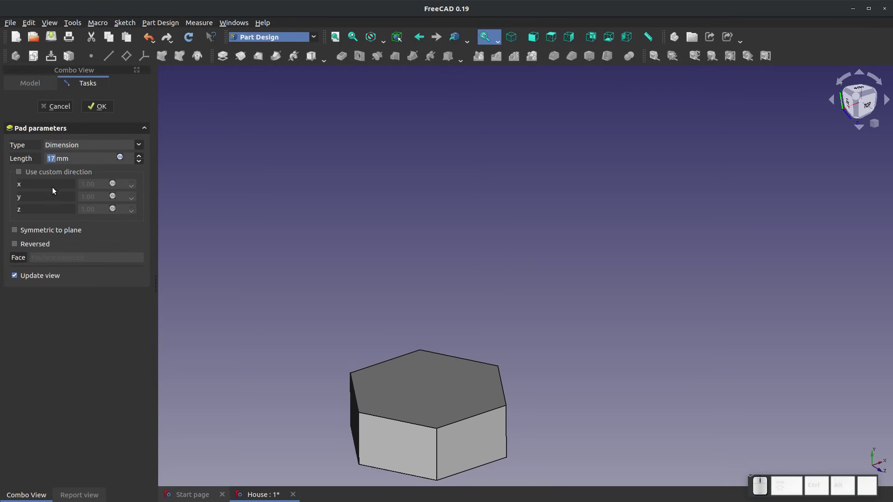
click(16, 231)
drag(74, 164, 24, 150)
text(50)
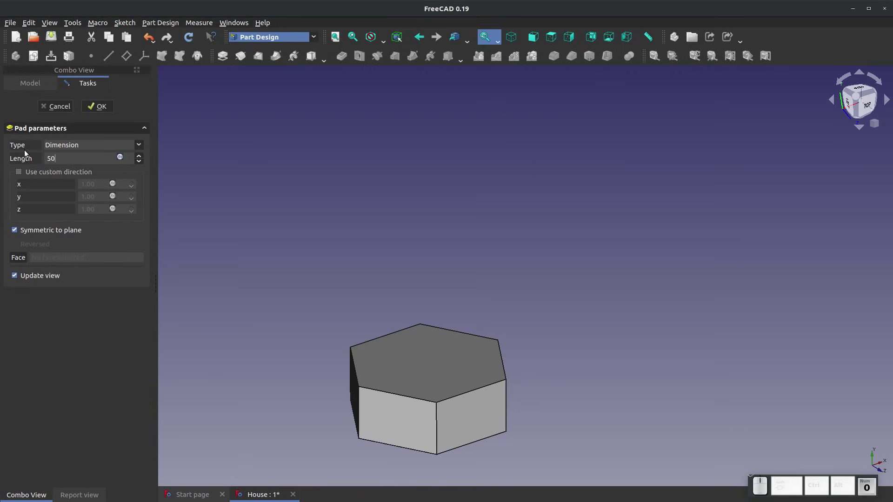
click(106, 104)
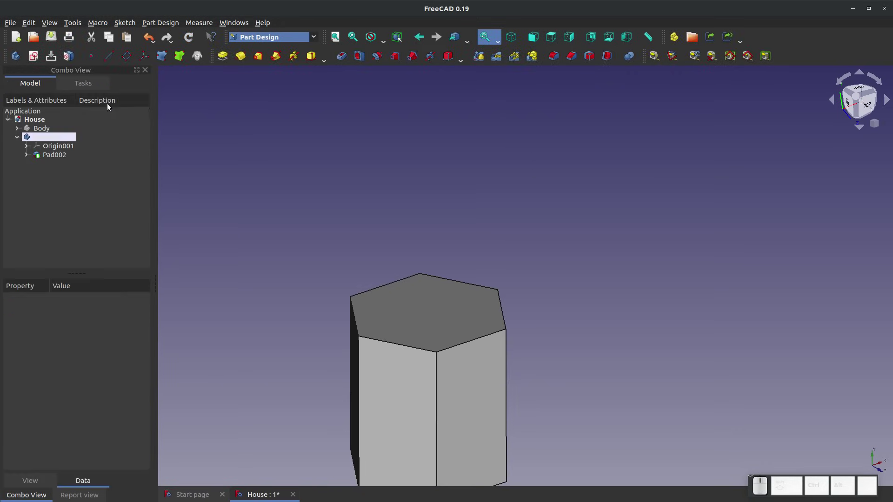
Show the original Body again alongside the padded hexagonal body
scroll(429, 140, down, 1)
scroll(398, 431, up, 1)
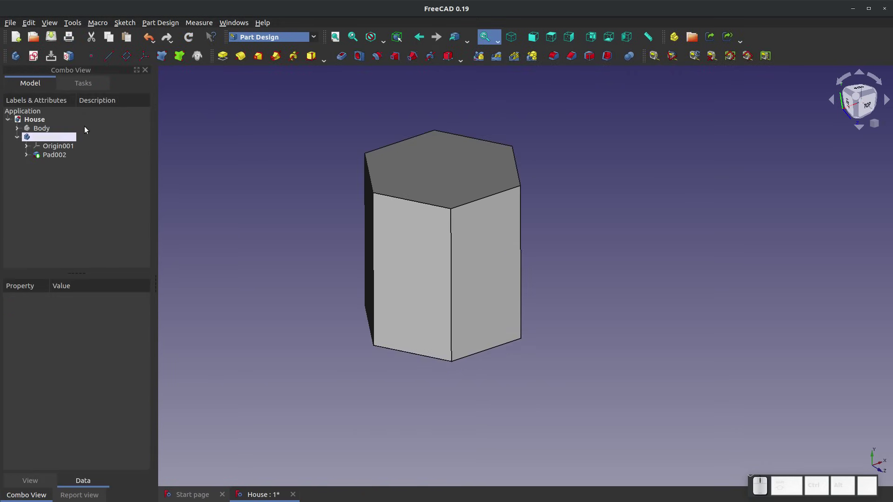
click(35, 129)
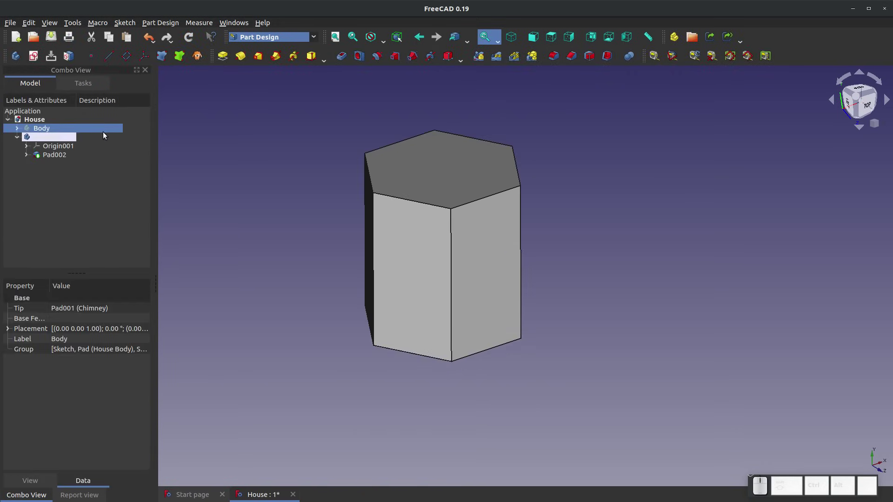
key(space)
Examine the junction between the house's gable wall and the upper face of the hexagonal prism
click(430, 295)
drag(305, 392, 449, 289)
scroll(422, 331, down, 2)
scroll(328, 383, up, 6)
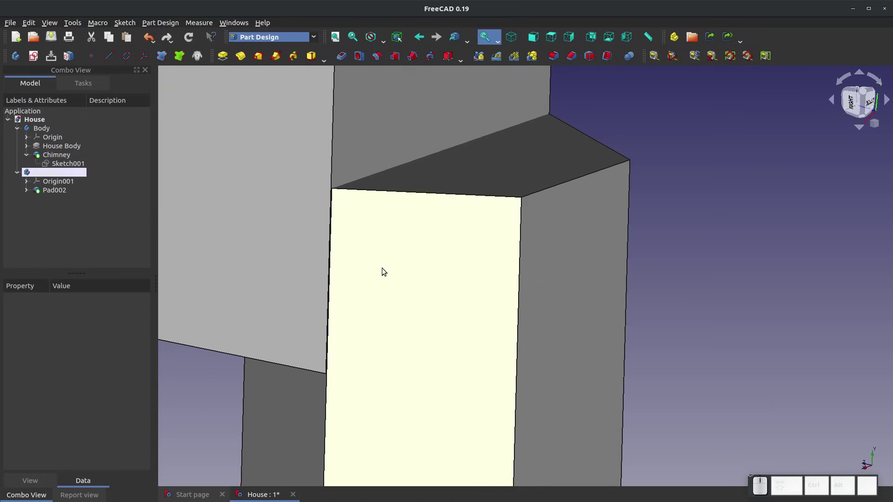
scroll(357, 251, up, 3)
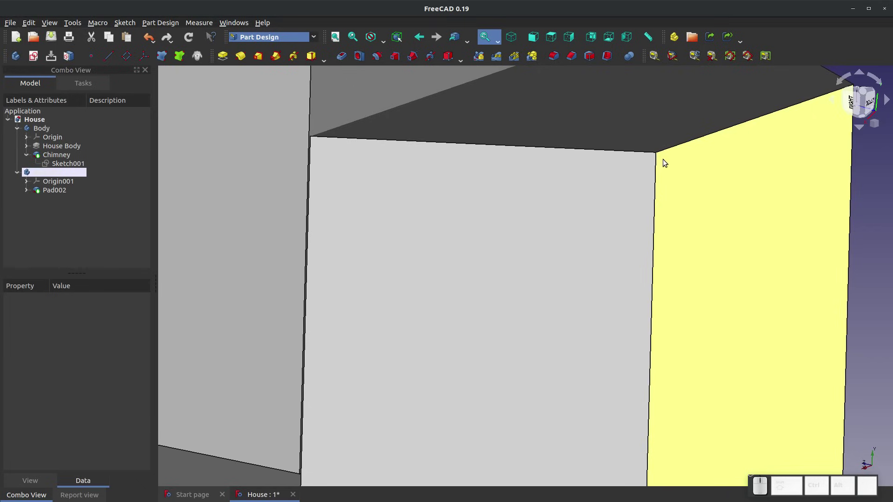
scroll(568, 263, down, 2)
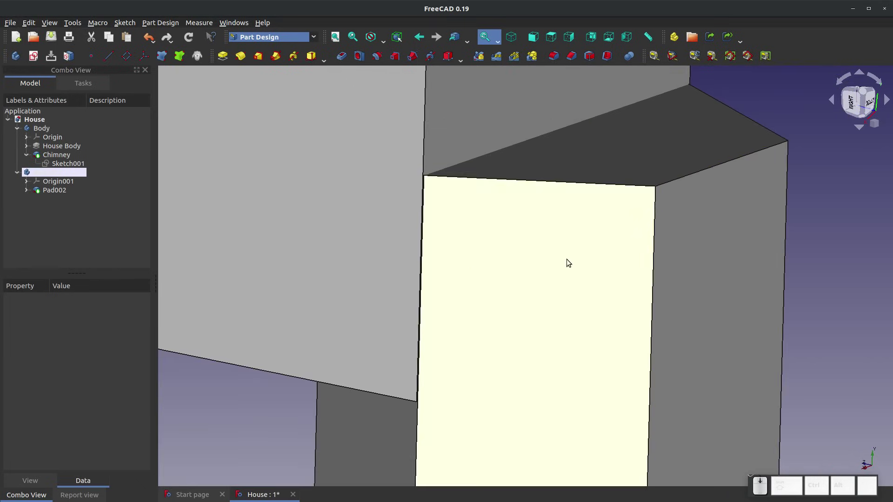
scroll(474, 140, up, 5)
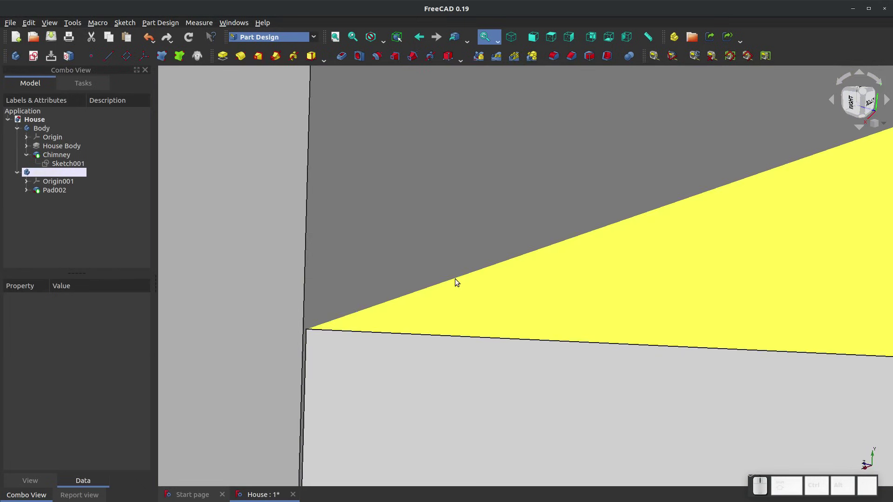
scroll(298, 358, down, 3)
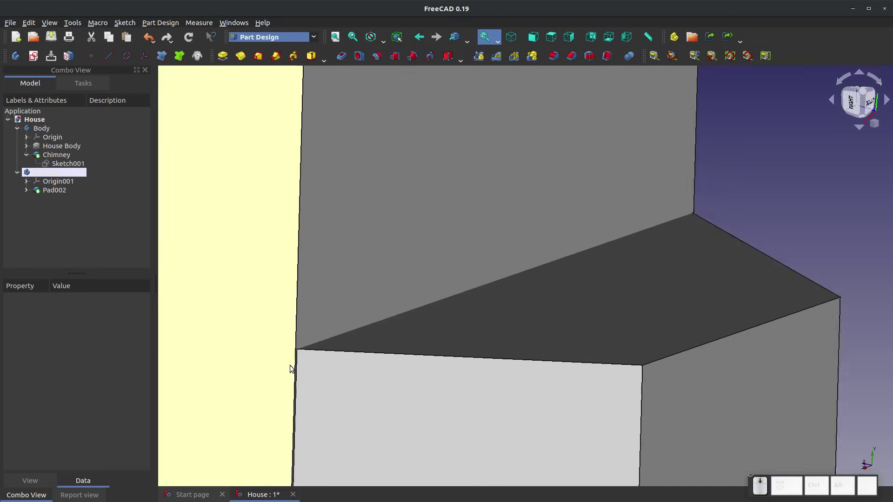
scroll(292, 369, down, 6)
scroll(351, 271, up, 3)
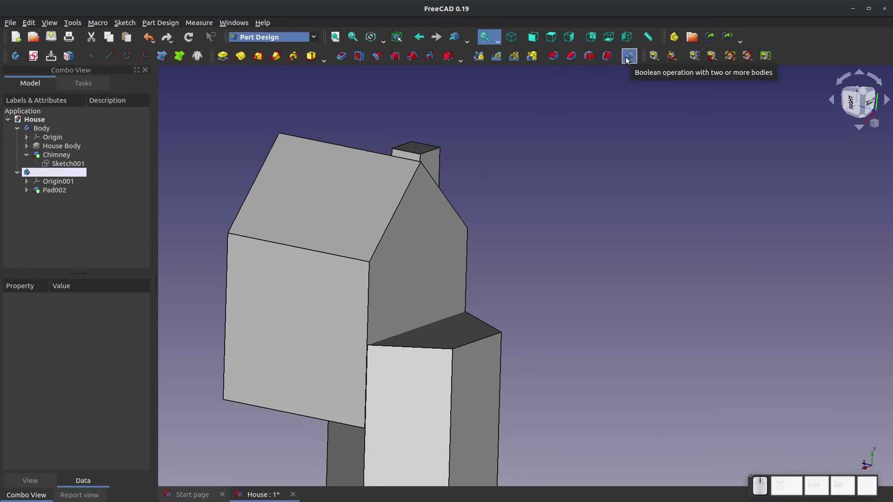
Make the original Body the active body and collapse both bodies in the model tree
click(54, 164)
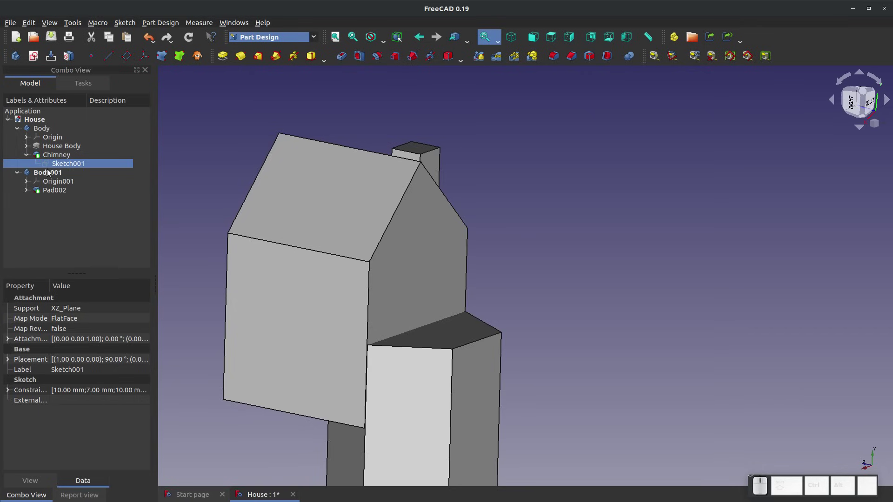
click(17, 129)
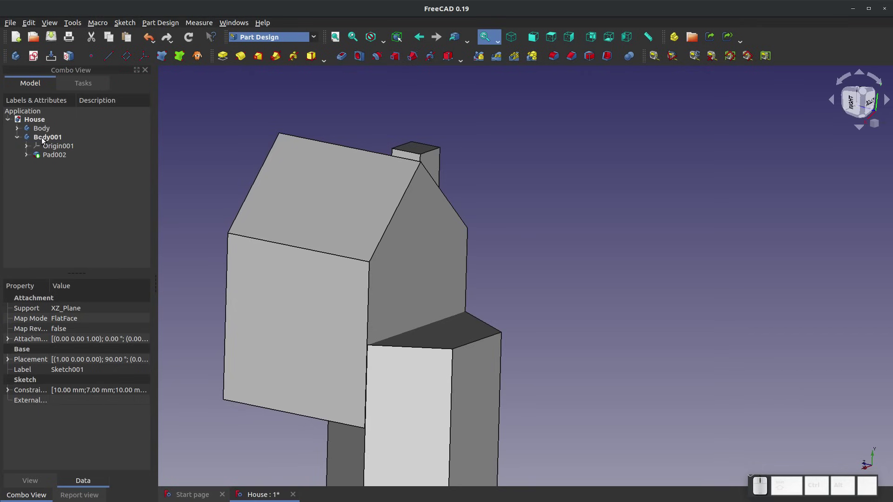
click(17, 137)
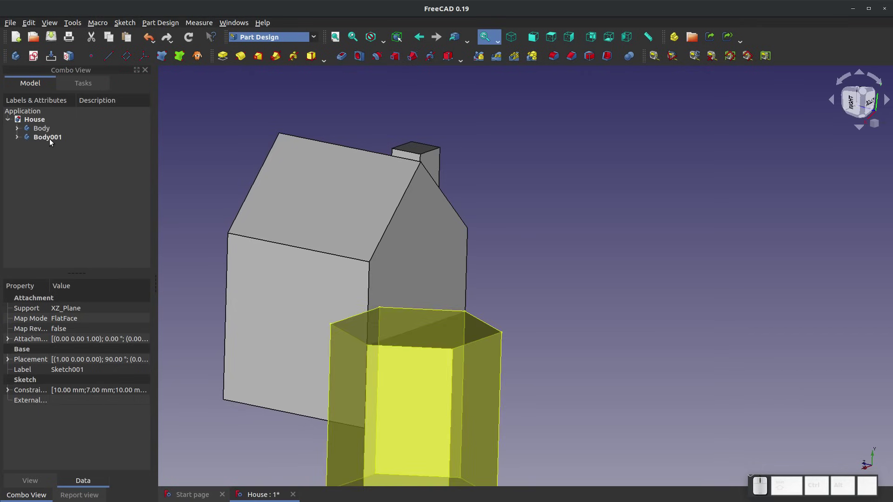
key(Escape)
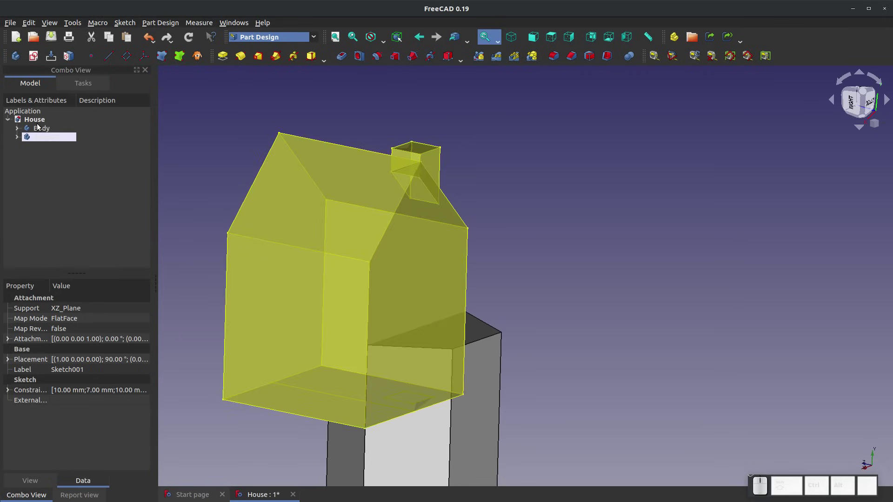
double_click(40, 128)
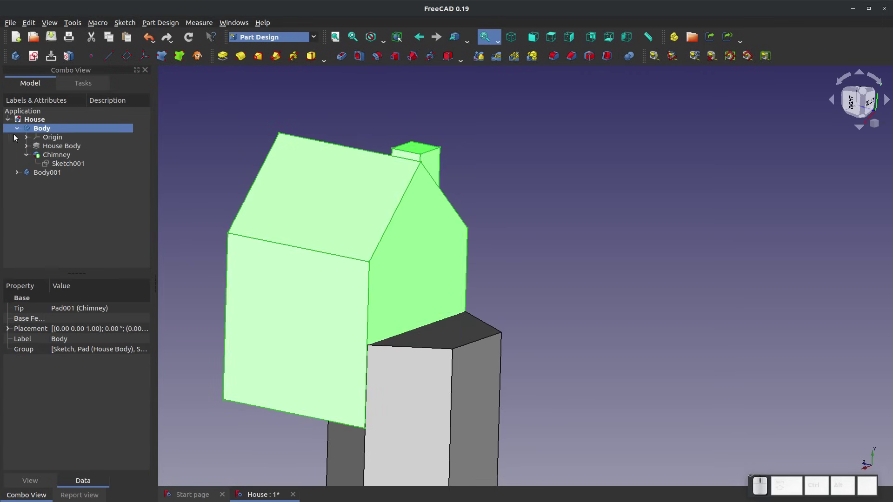
click(16, 129)
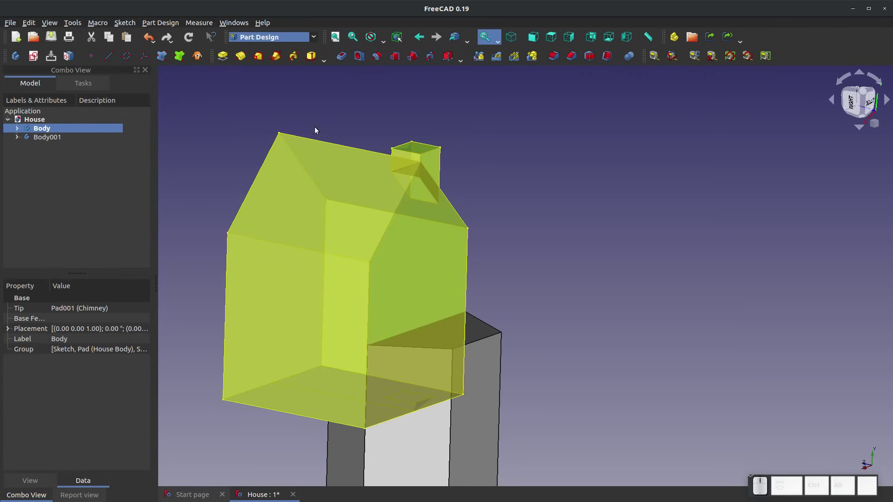
Fuse Body001 into the active Body with a Boolean operation
click(626, 56)
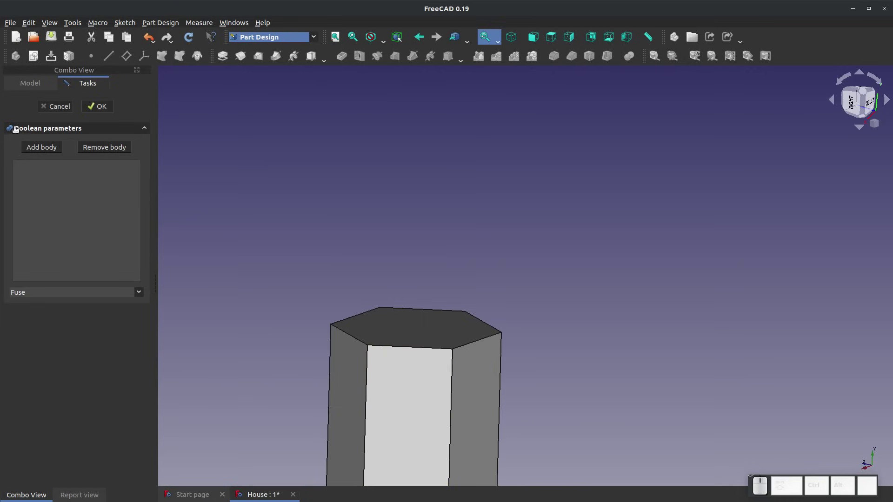
click(433, 411)
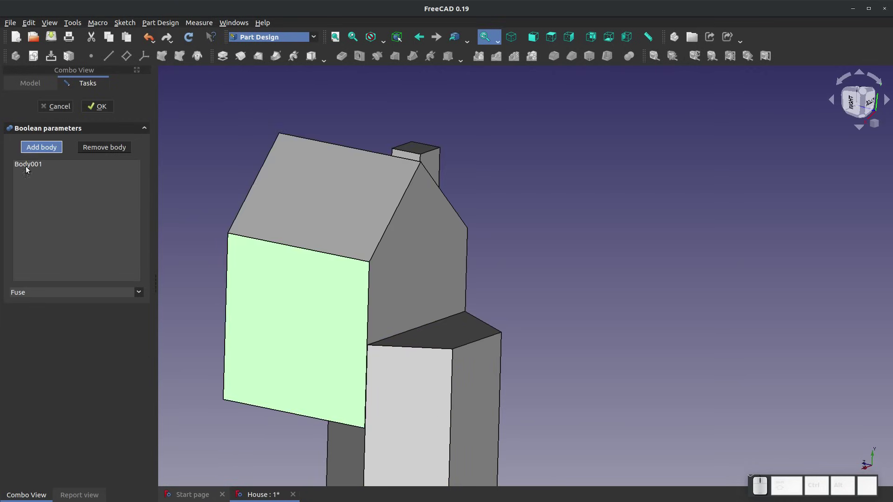
click(98, 107)
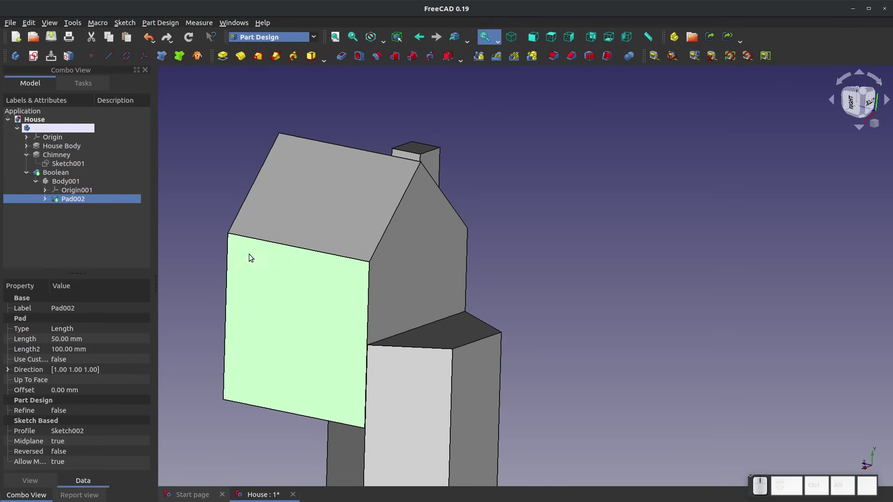
Try a 1 mm fillet on the edge where the gable wall meets the hexagonal prism's upper face, and cancel it
scroll(362, 269, up, 6)
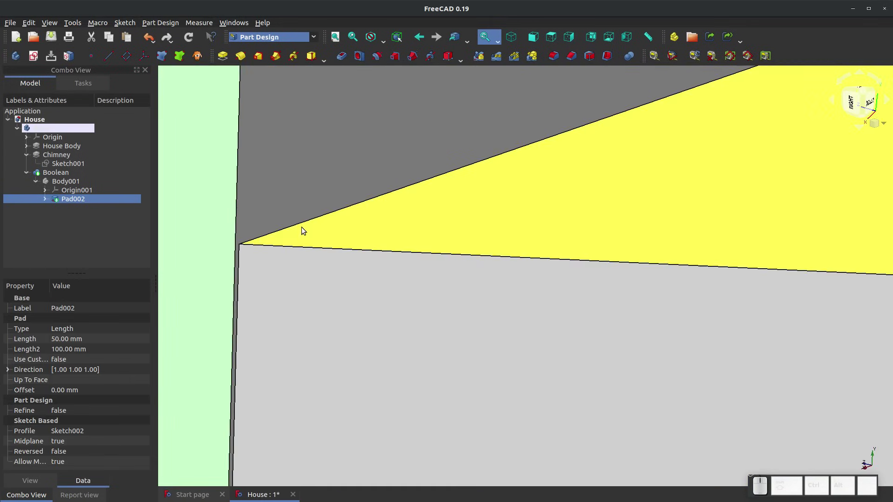
click(305, 224)
scroll(301, 364, down, 5)
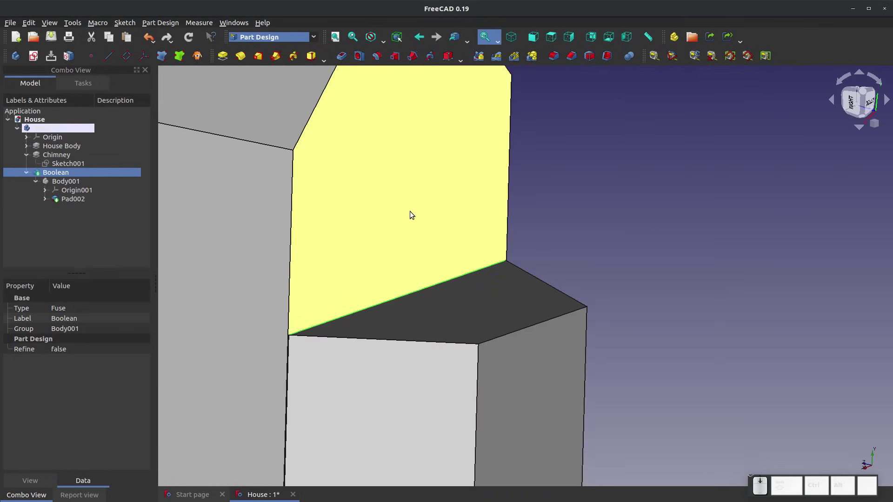
click(554, 55)
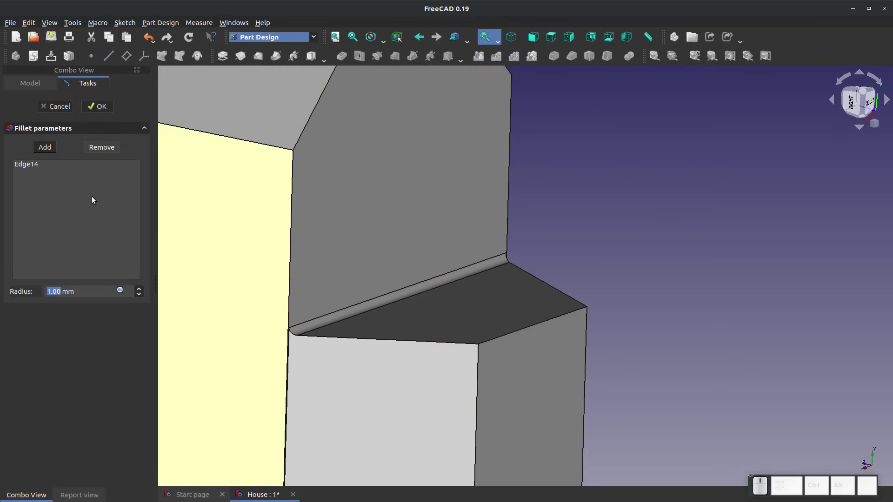
click(56, 108)
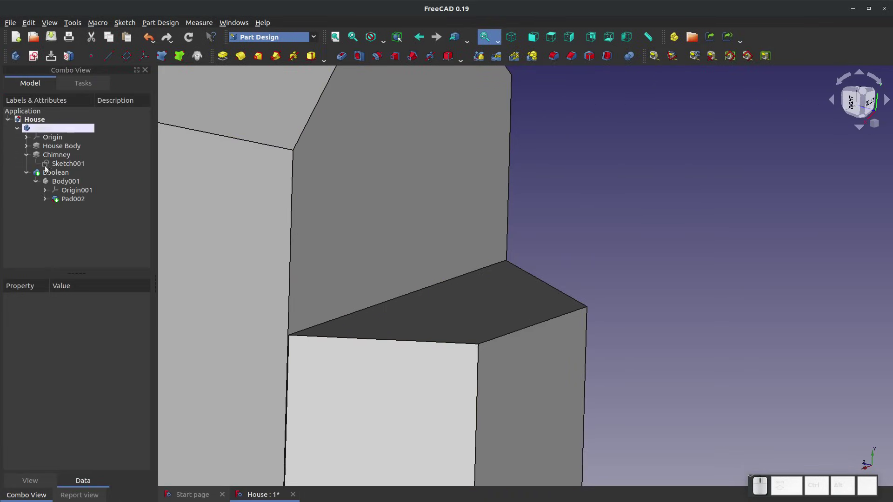
Delete the Boolean feature from the Body
click(51, 175)
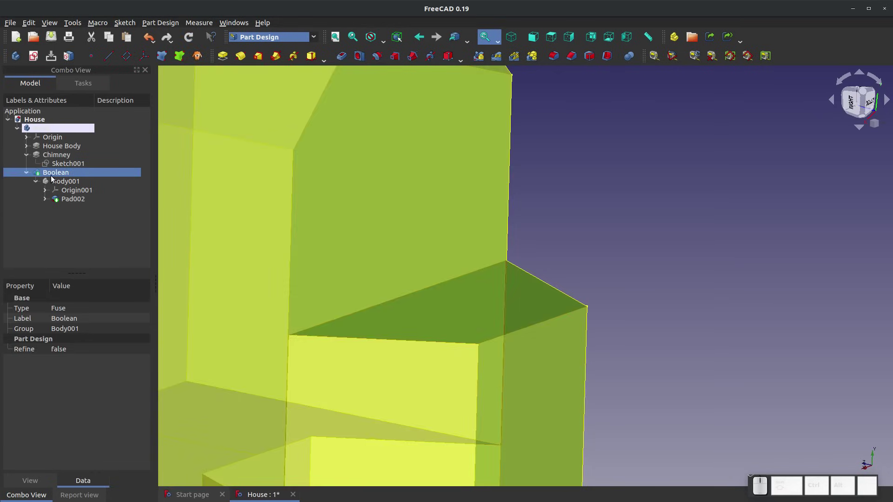
key(Delete)
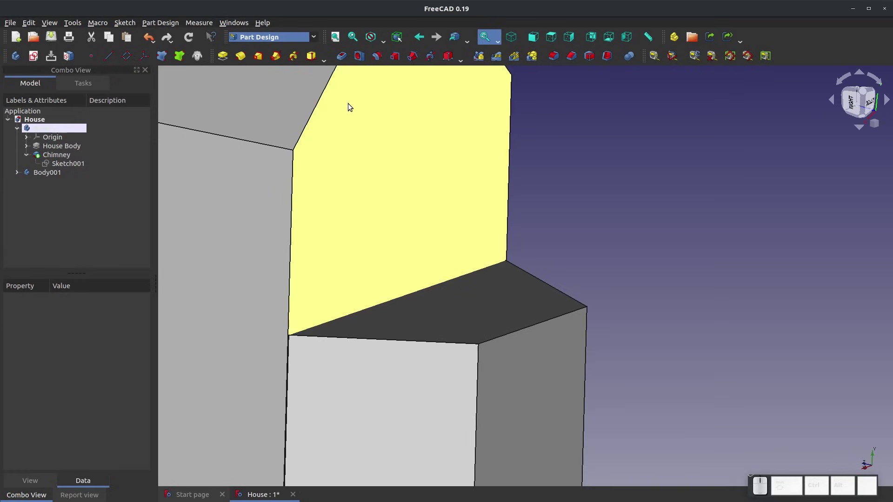
Recreate the Boolean Fuse of Body001 into the active Body, and select the edge where the wall meets the hexagonal prism
click(629, 56)
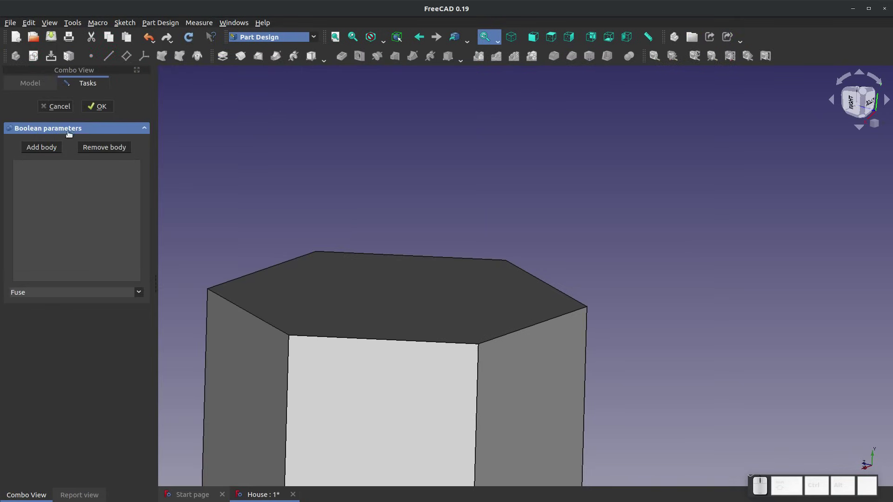
click(41, 147)
click(338, 322)
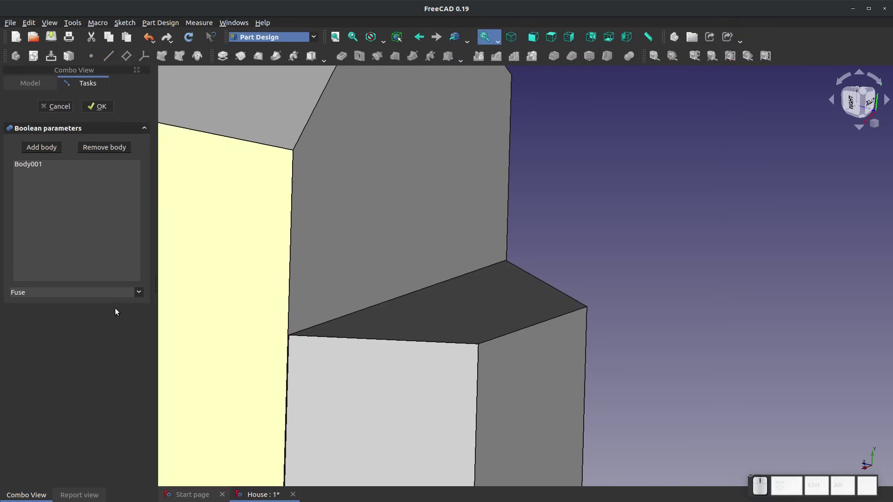
click(97, 106)
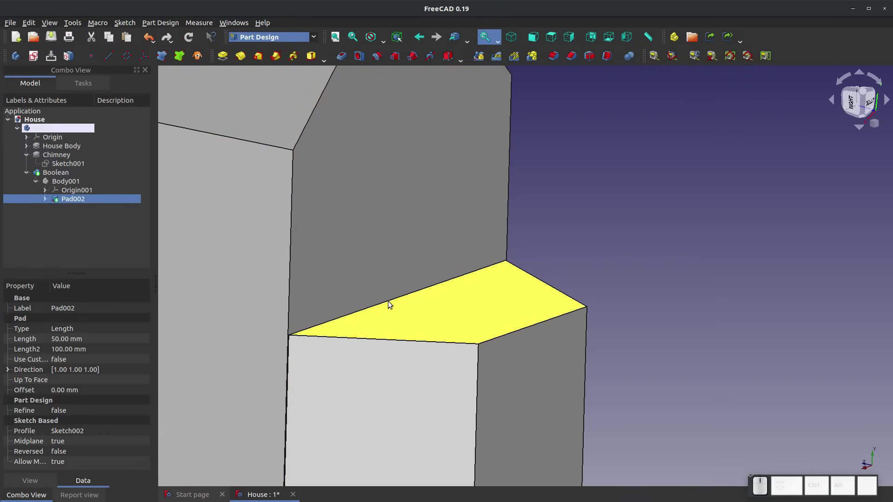
click(388, 301)
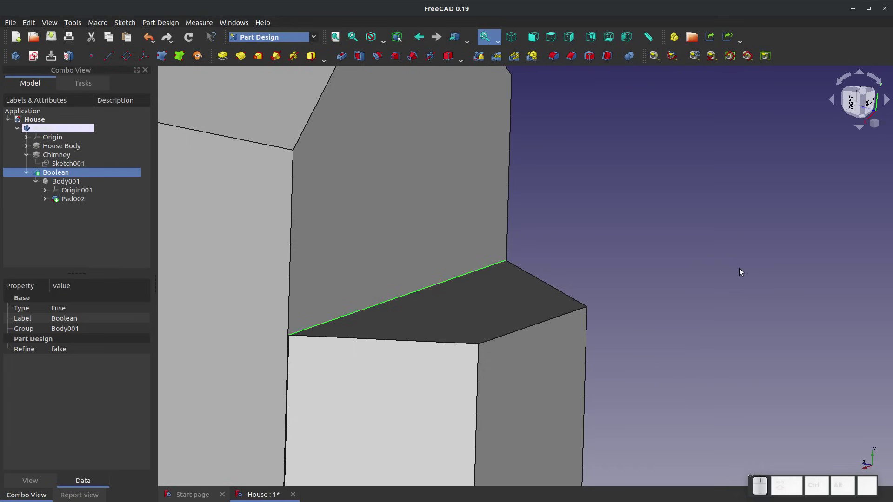
scroll(739, 268, down, 5)
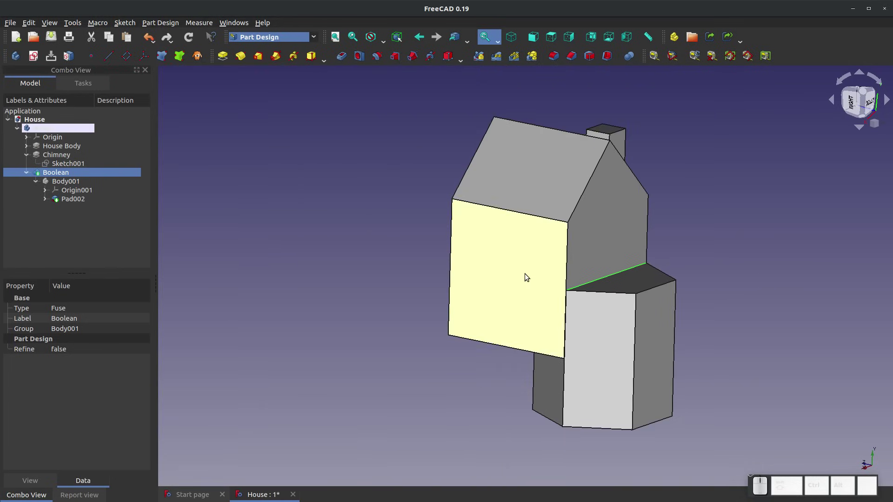
scroll(672, 264, up, 3)
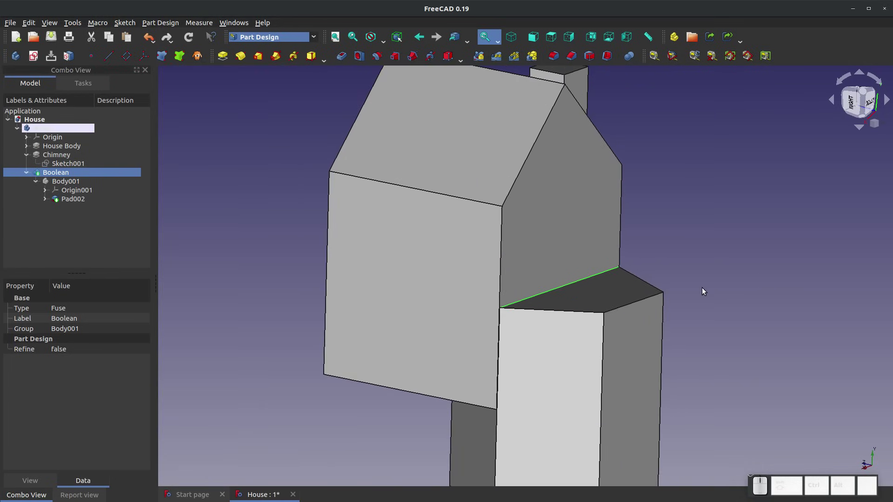
Change the Boolean feature's operation to Cut and inspect the notch it leaves in the house
right_click(51, 175)
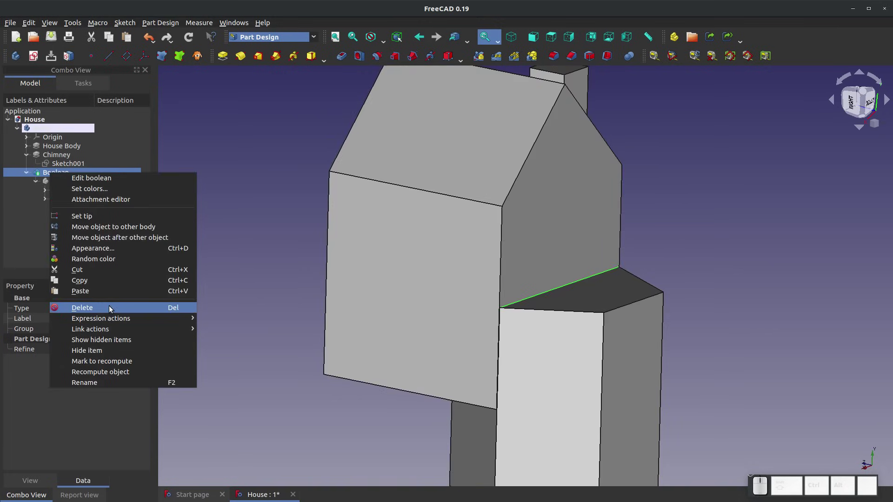
click(92, 177)
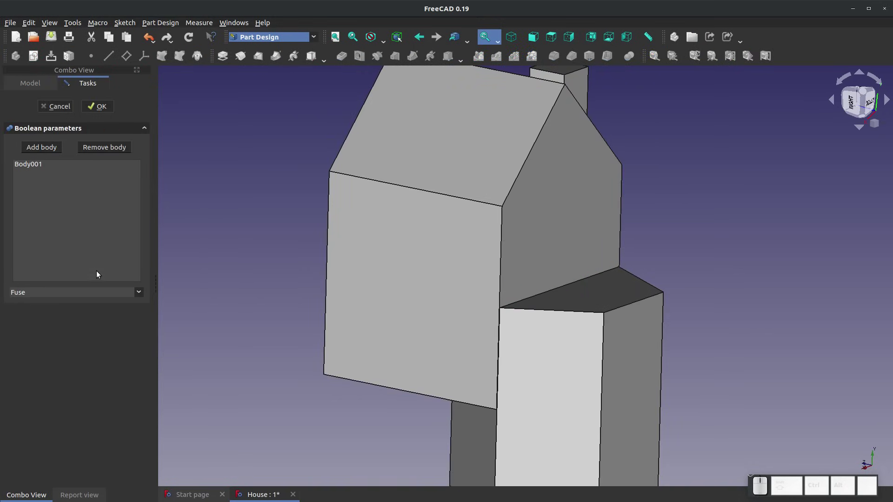
click(127, 291)
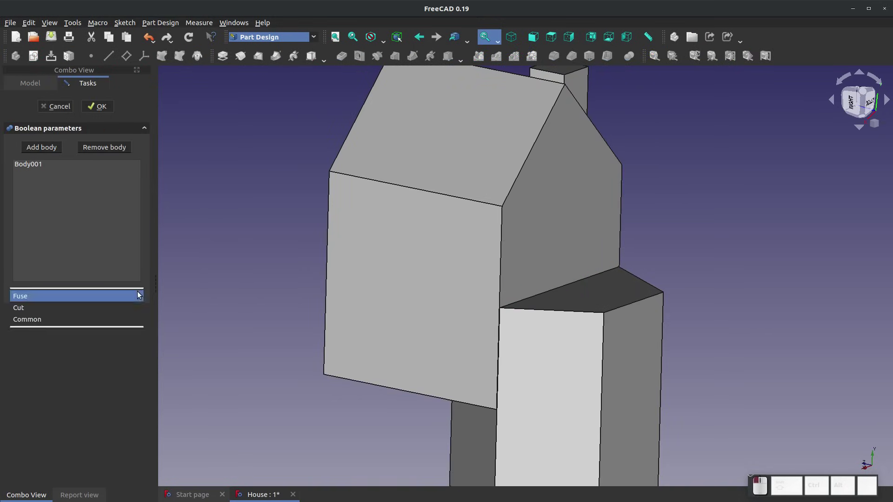
click(25, 307)
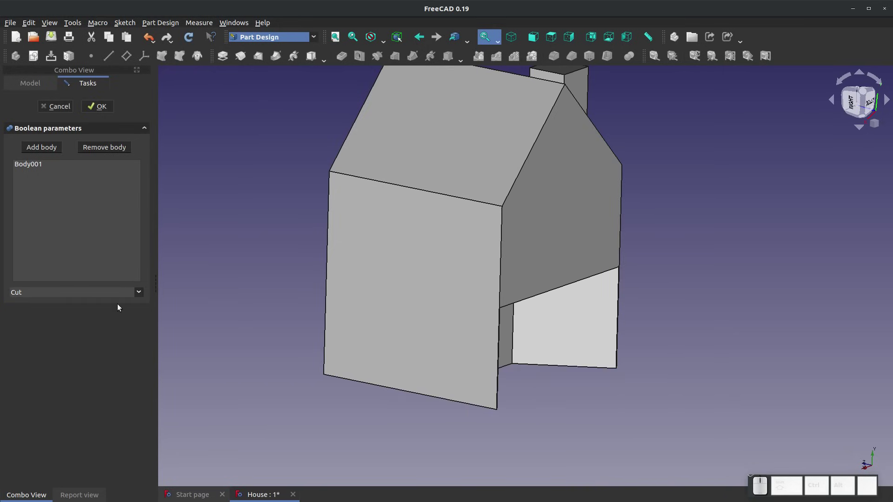
click(101, 110)
middle_drag(409, 197, 499, 197)
scroll(498, 197, up, 5)
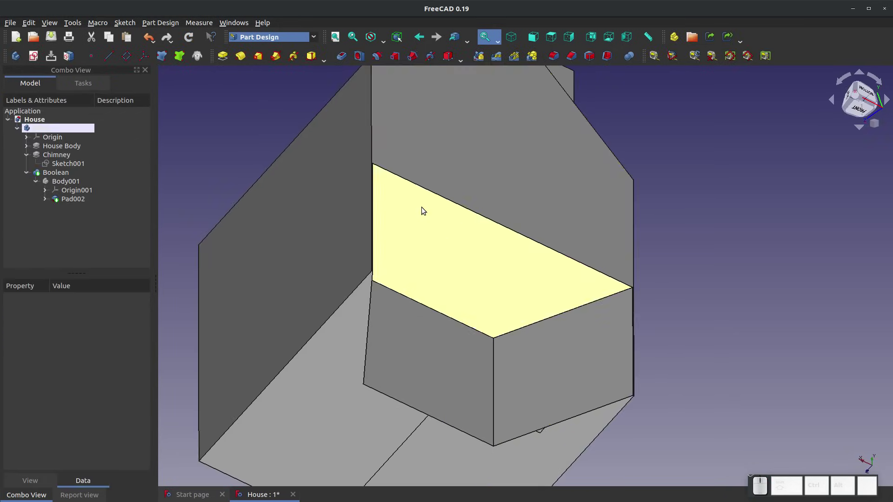
middle_drag(456, 308, 483, 353)
scroll(486, 323, down, 5)
scroll(573, 327, up, 5)
mouse_move(574, 326)
middle_down()
mouse_move(535, 341)
mouse_move(556, 335)
mouse_move(559, 321)
middle_up()
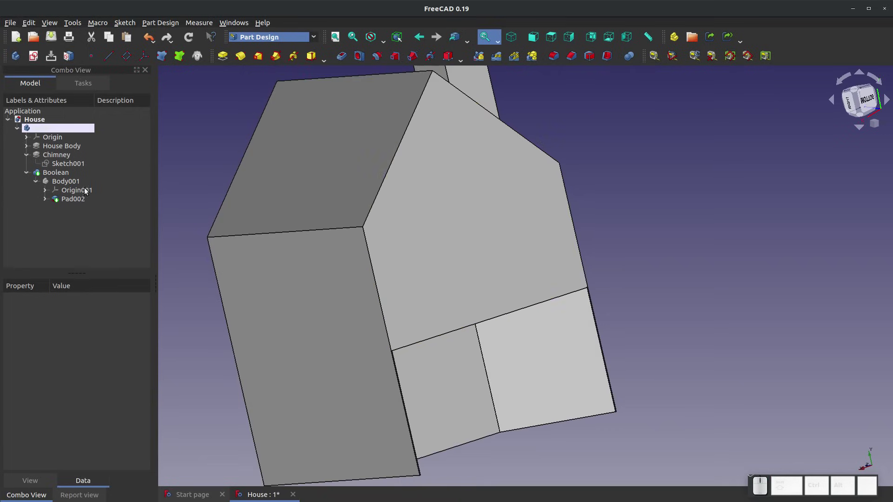
Try the Common operation on the Boolean feature, inspect the shape it leaves, and cancel the edit
right_click(56, 174)
click(91, 183)
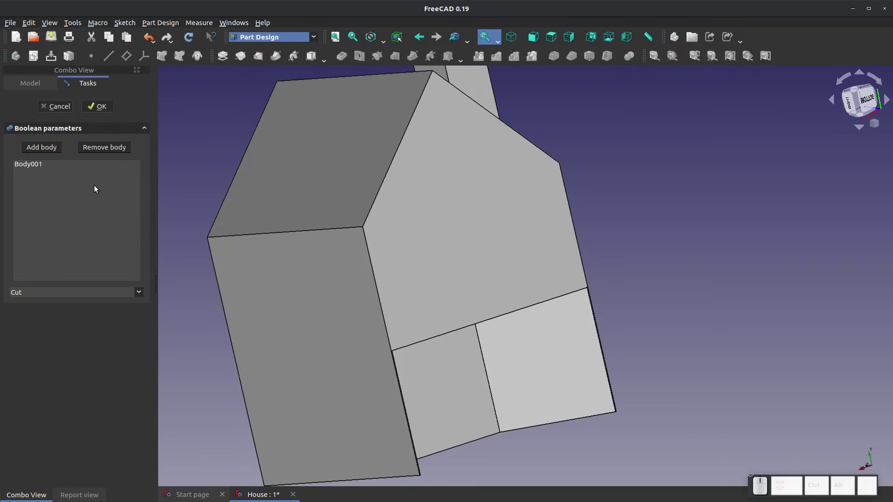
click(139, 293)
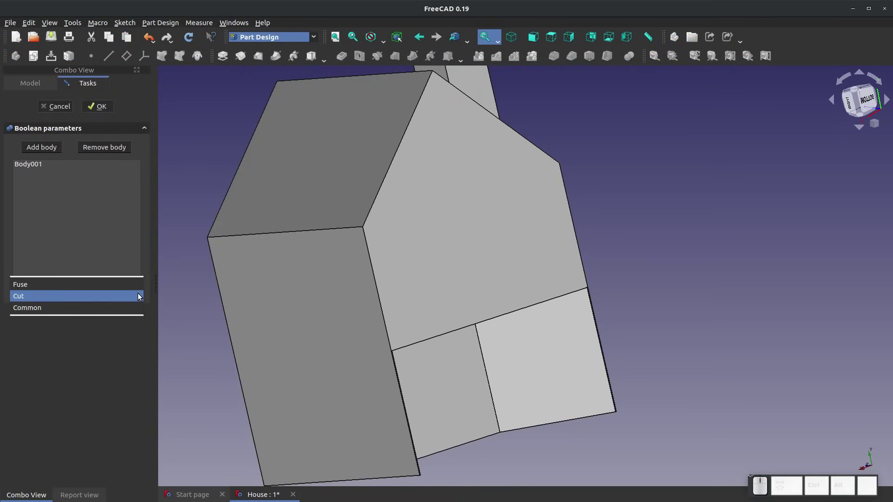
click(29, 308)
middle_drag(355, 281, 428, 291)
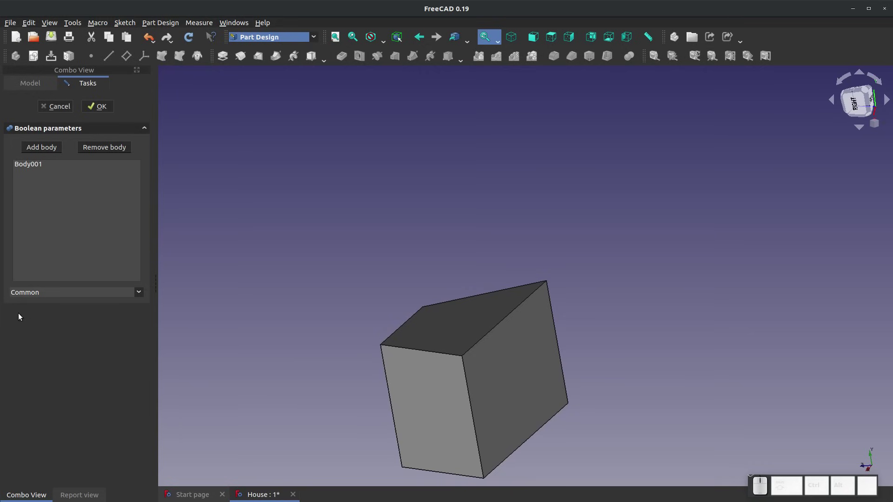
click(56, 106)
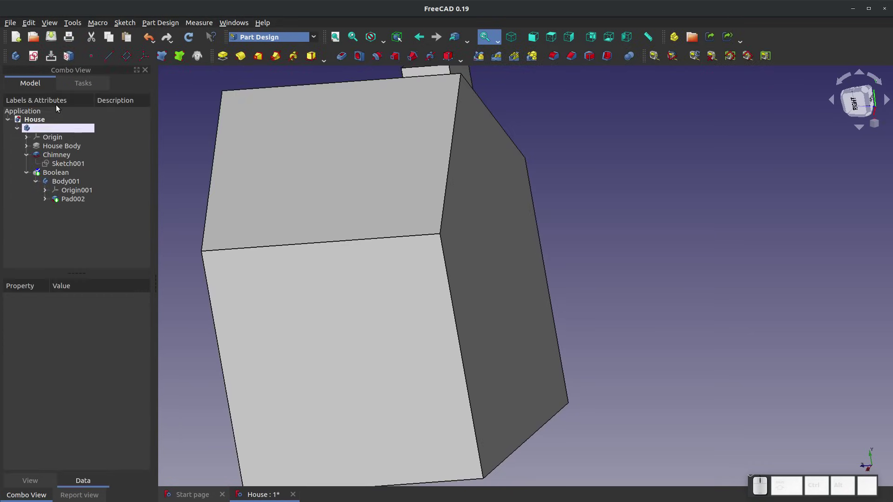
Delete the Boolean feature from the Body, and highlight the released Body001
drag(440, 236, 124, 194)
click(55, 173)
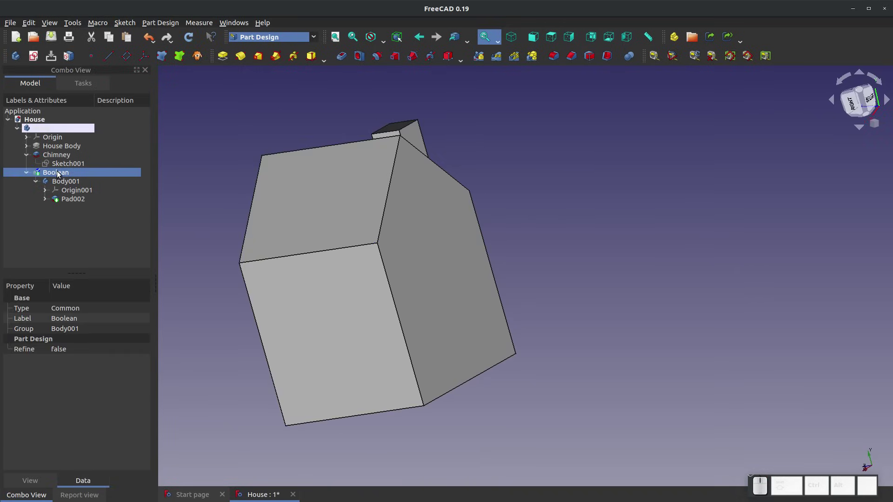
key(Delete)
right_click(488, 370)
drag(579, 398, 670, 153)
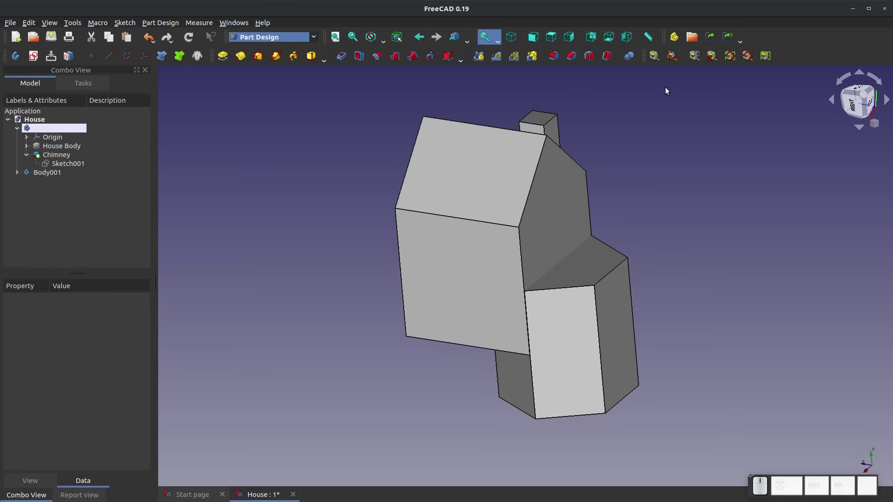
click(562, 328)
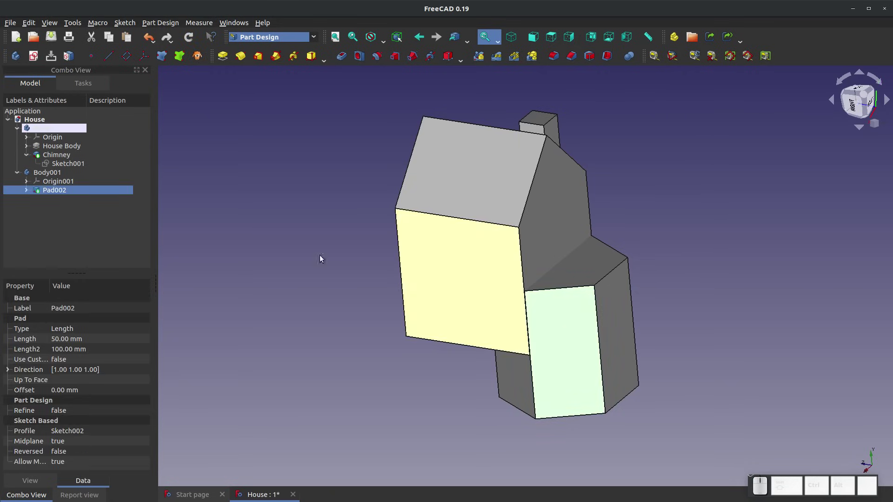
click(43, 174)
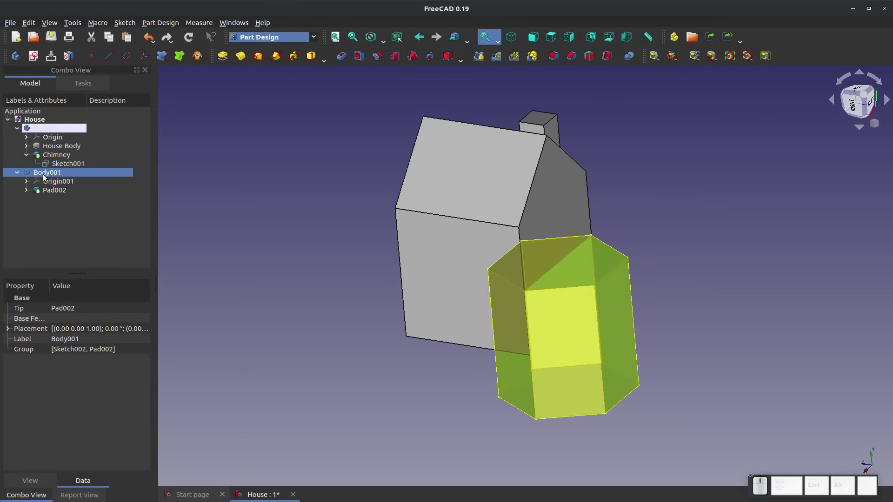
click(353, 269)
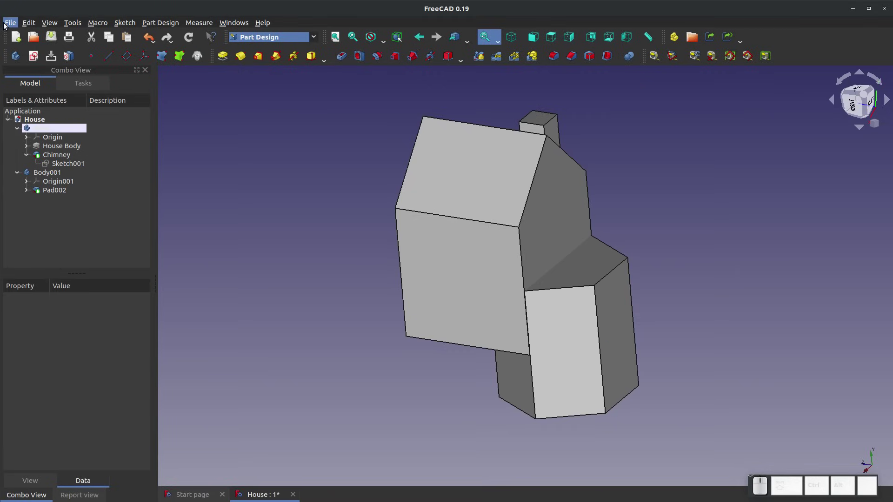
Save the document under the name Boolean Example, and save it again as Shape Binder
click(4, 25)
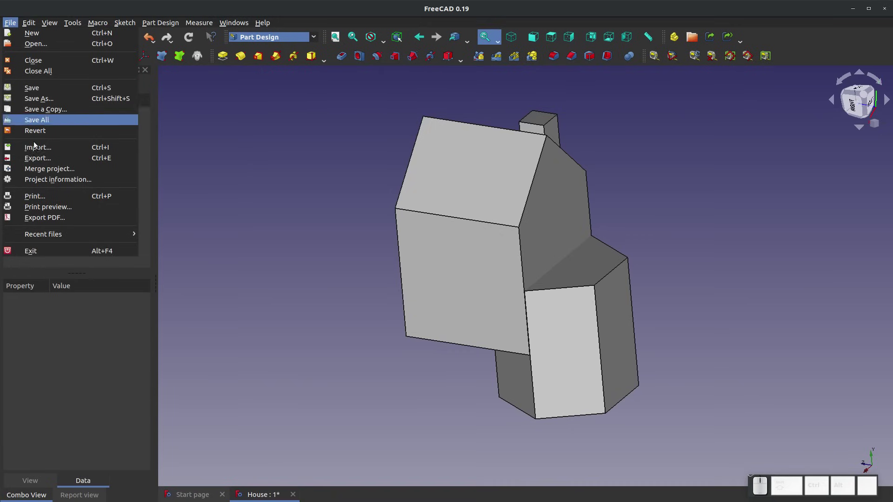
click(64, 99)
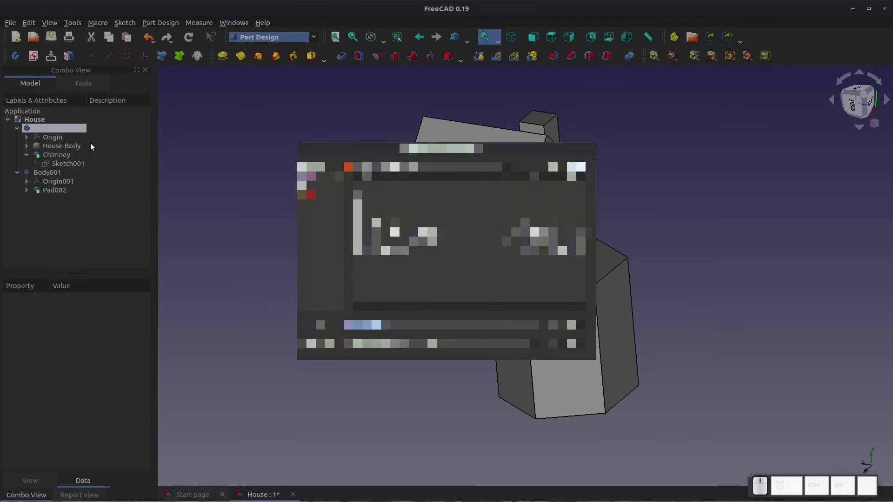
text(House_X)
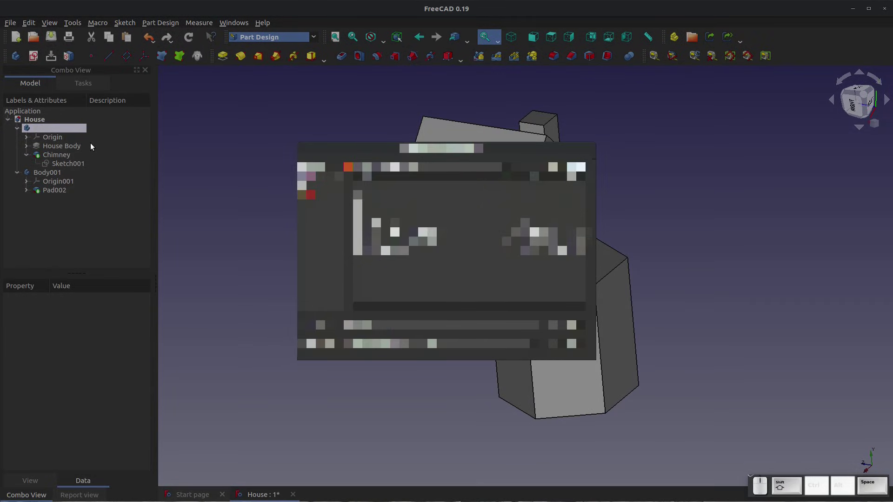
key(Return)
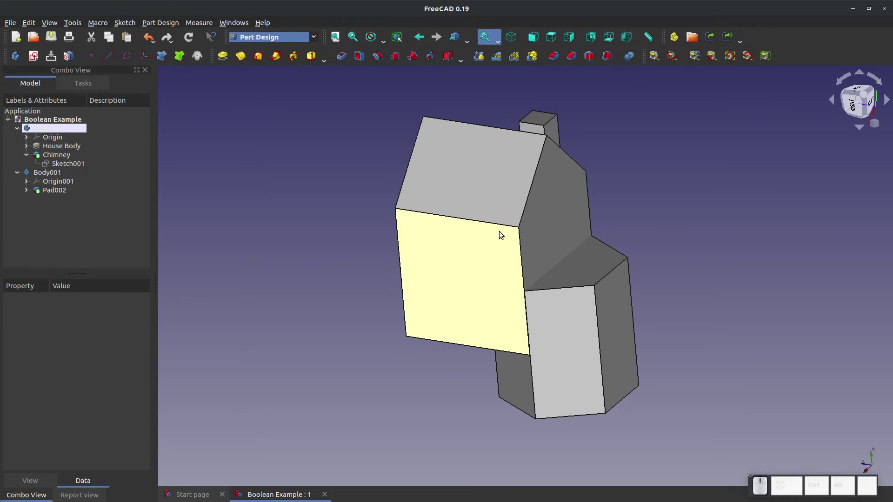
click(10, 23)
click(39, 98)
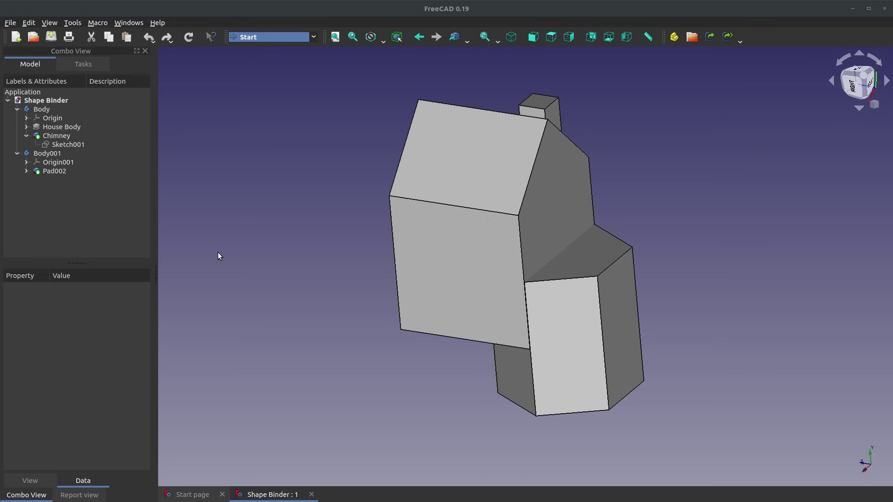
Examine which parts of the model belong to Body and which to Body001 by selecting each in turn
click(43, 108)
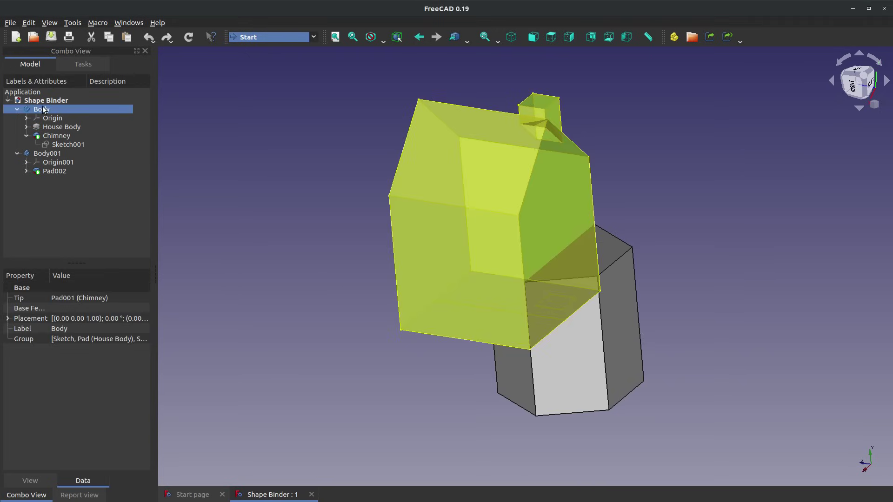
click(47, 154)
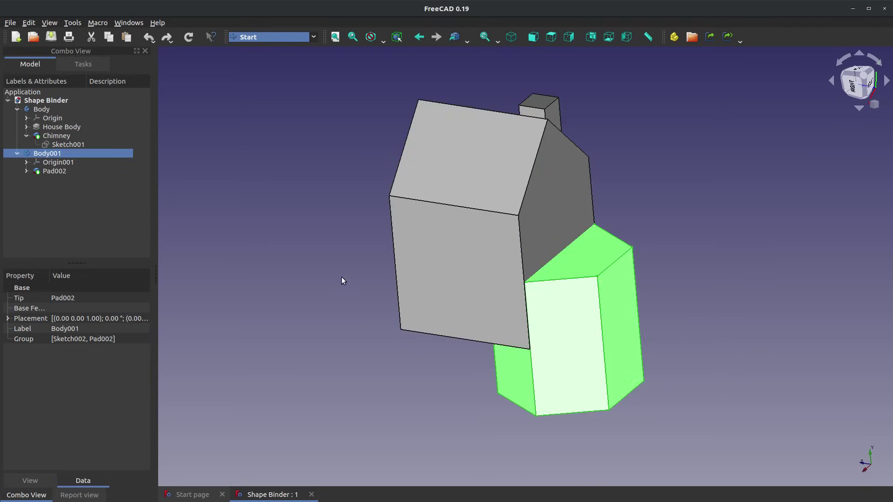
click(364, 288)
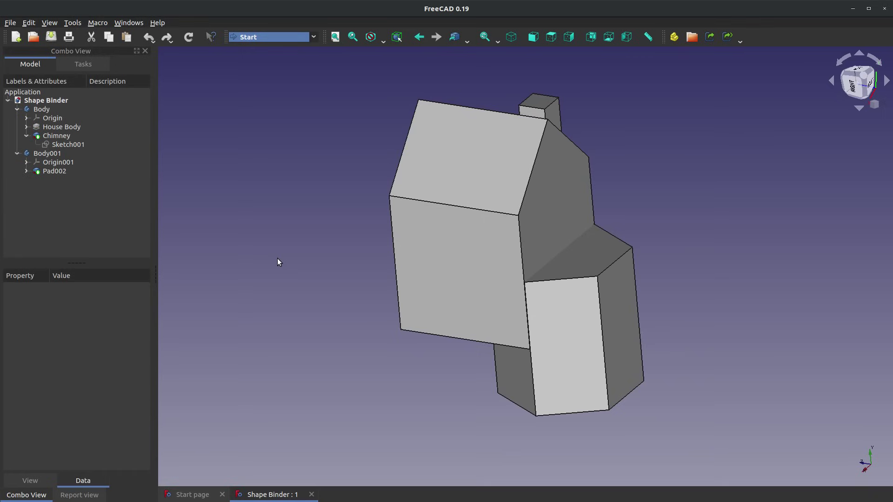
scroll(275, 259, down, 2)
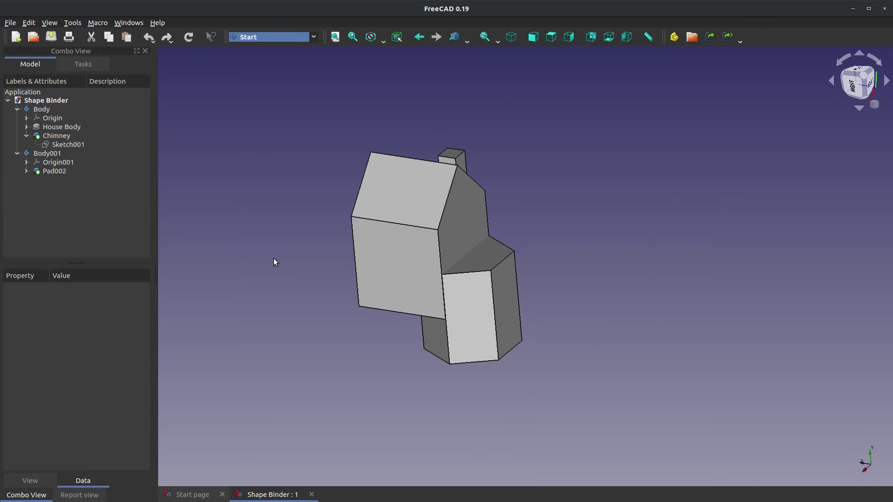
scroll(491, 256, up, 5)
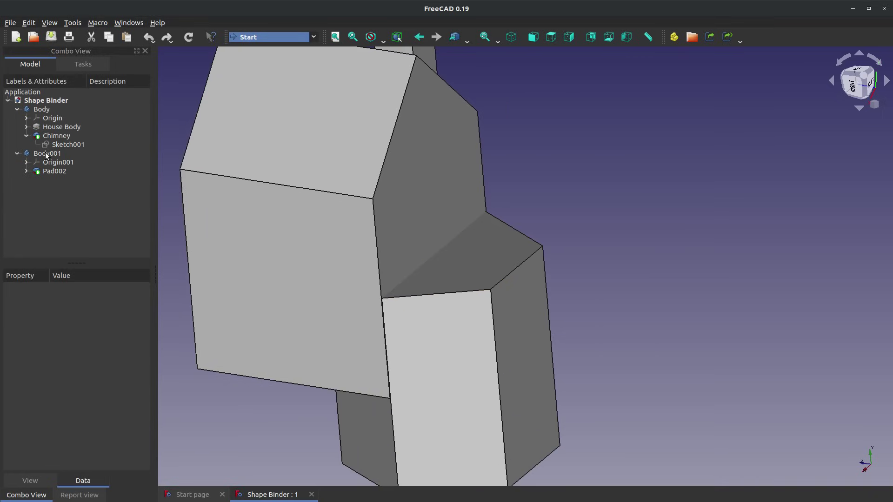
click(45, 152)
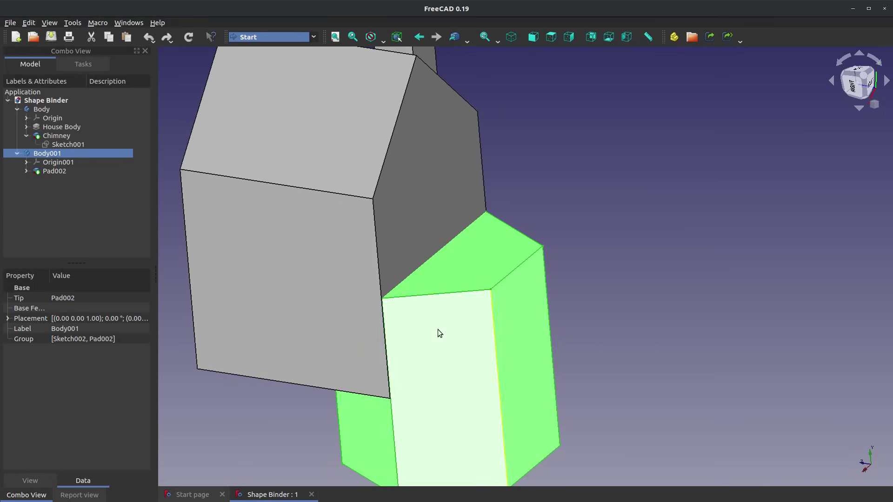
click(40, 110)
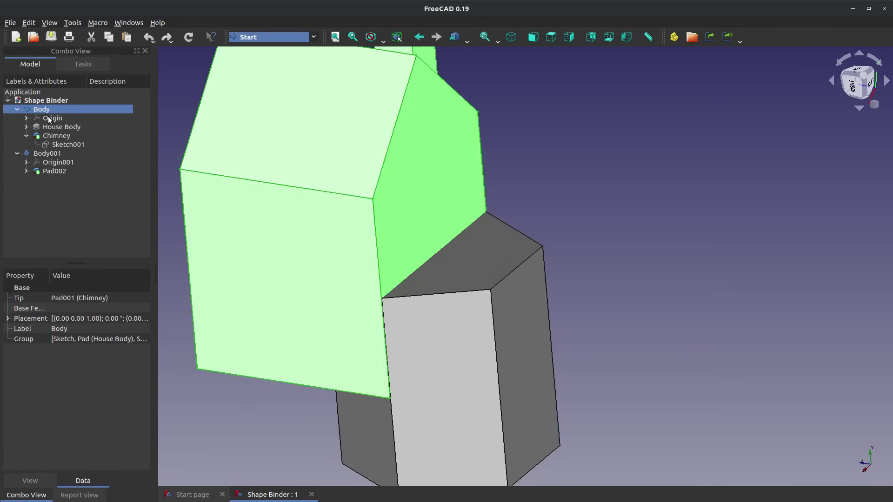
click(53, 198)
Make Body the active body, and collapse both bodies in the model tree
click(17, 110)
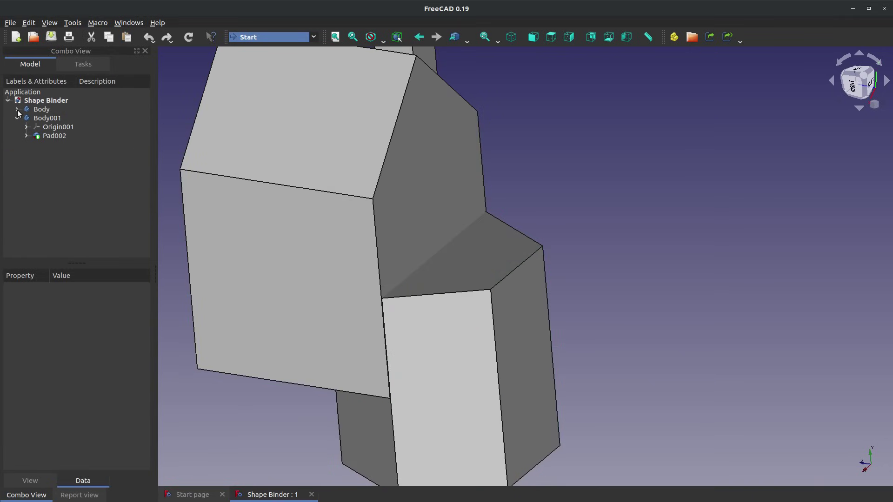
click(17, 118)
click(41, 111)
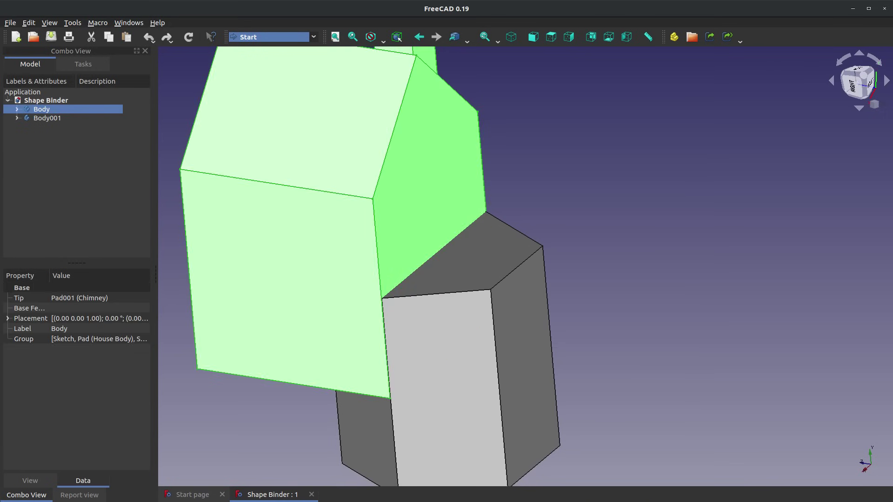
double_click(41, 109)
click(30, 82)
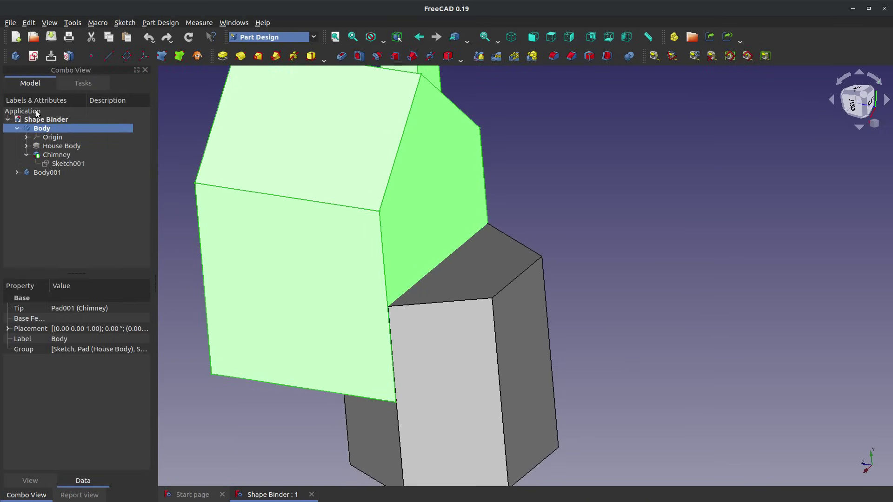
click(17, 128)
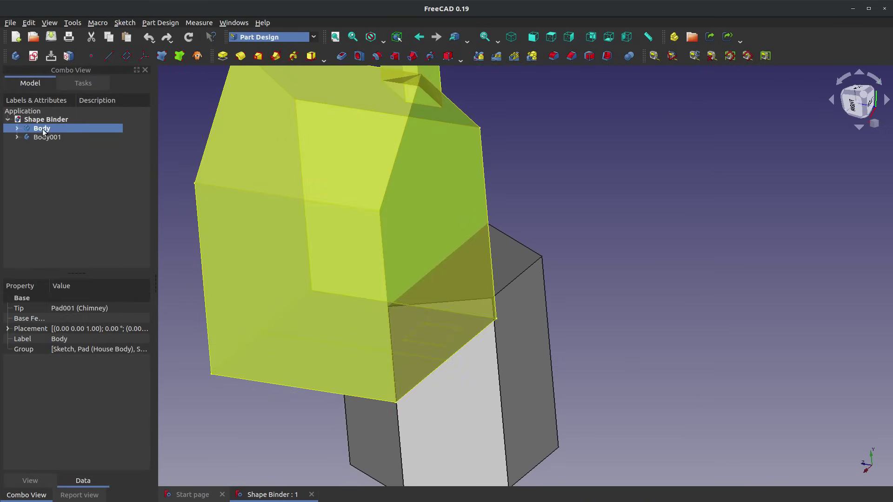
Highlight the hexagonal Body001 and the active house Body one after the other to compare them
click(172, 176)
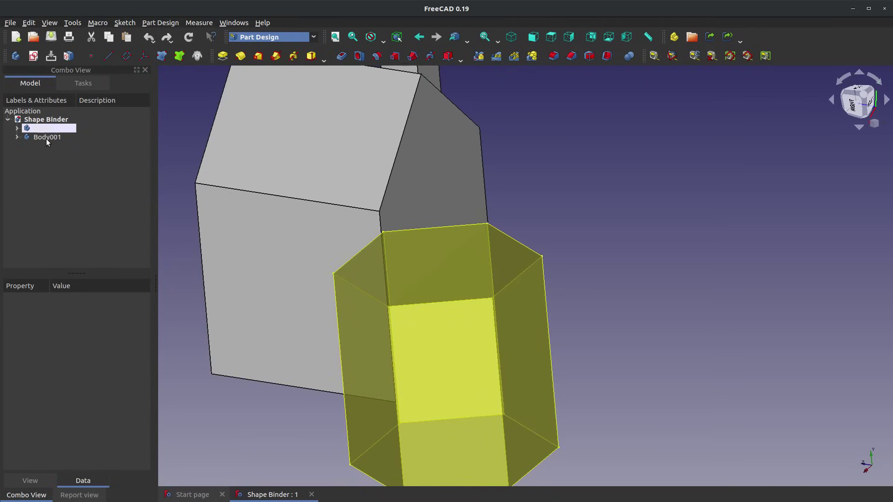
click(46, 138)
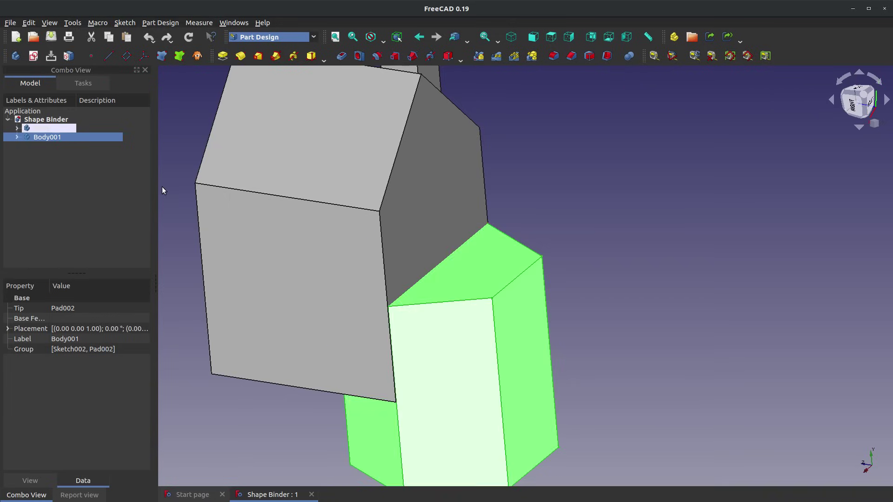
click(162, 185)
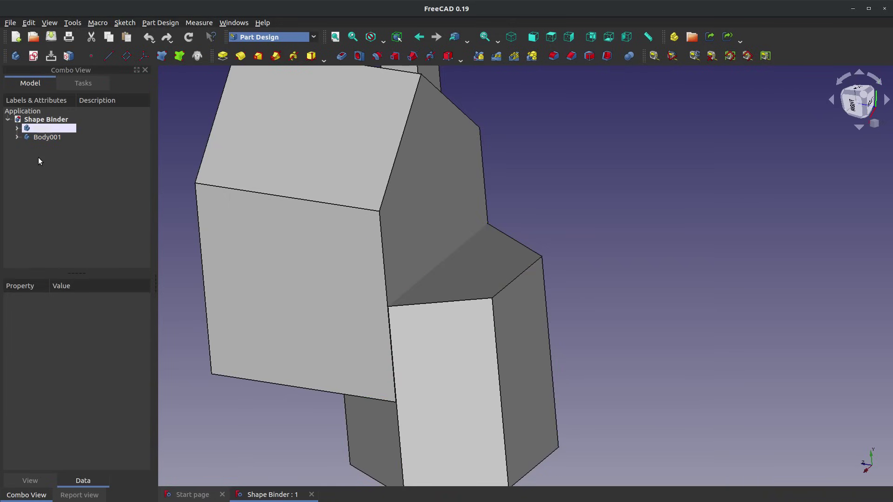
click(37, 130)
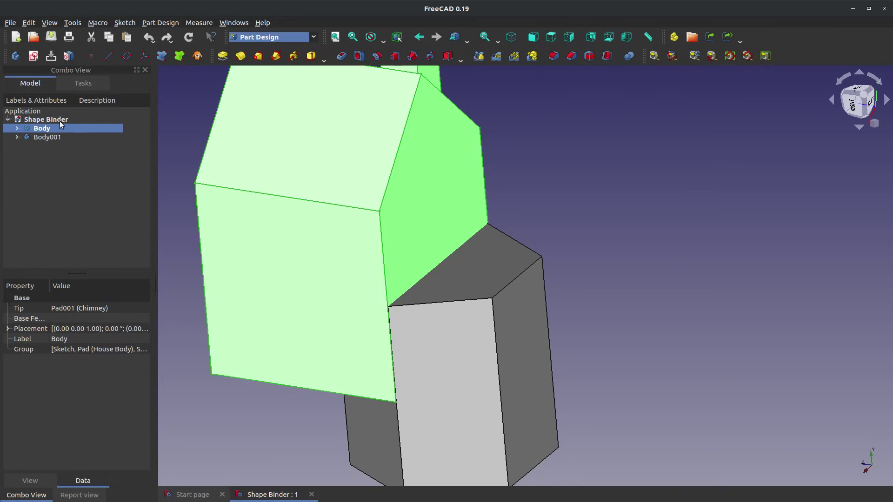
Switch the active body to Body001 and back to Body, collapsing each one in the model tree
click(40, 139)
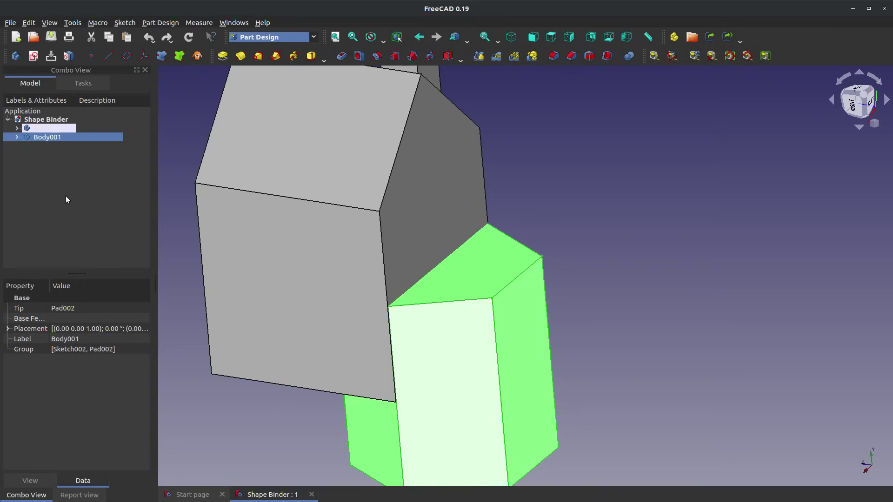
double_click(40, 138)
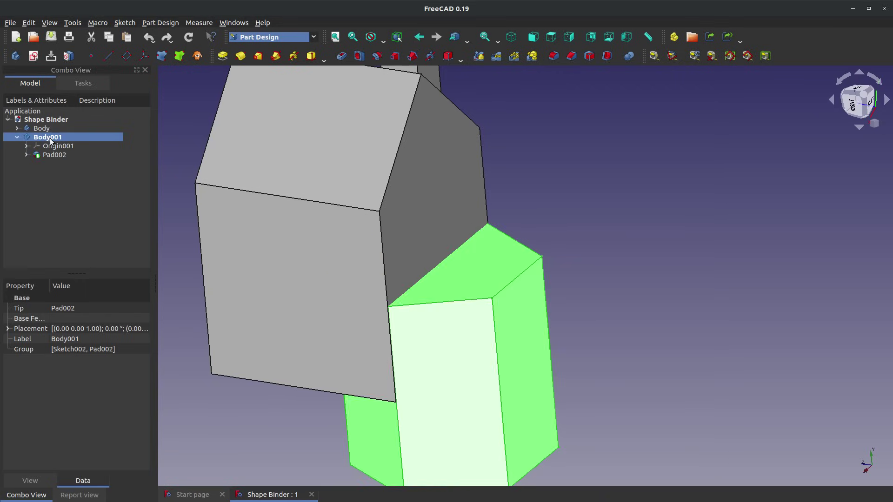
click(17, 137)
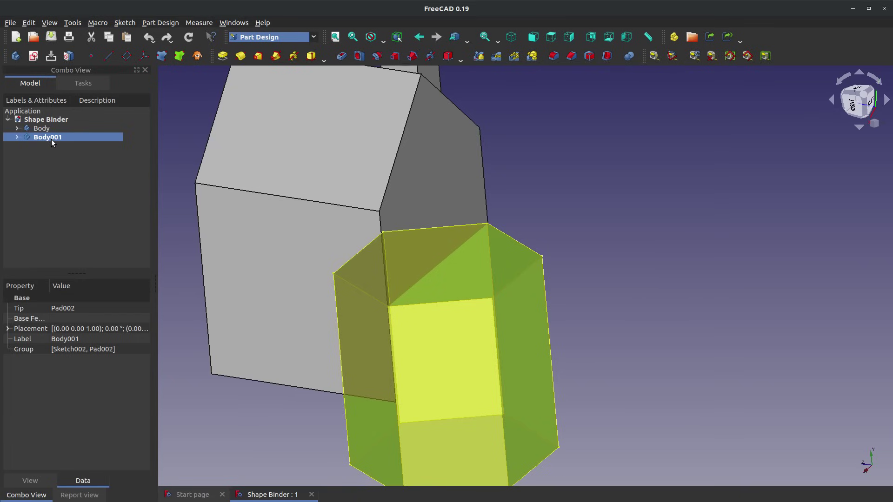
double_click(39, 129)
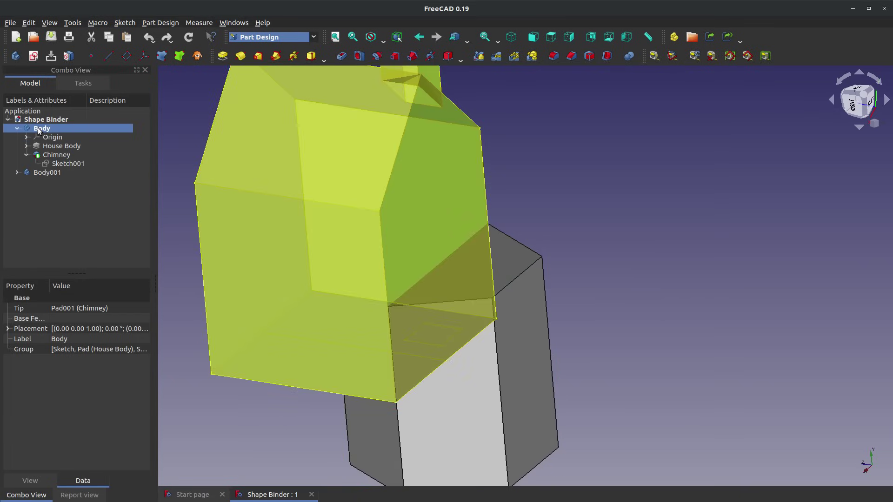
click(17, 129)
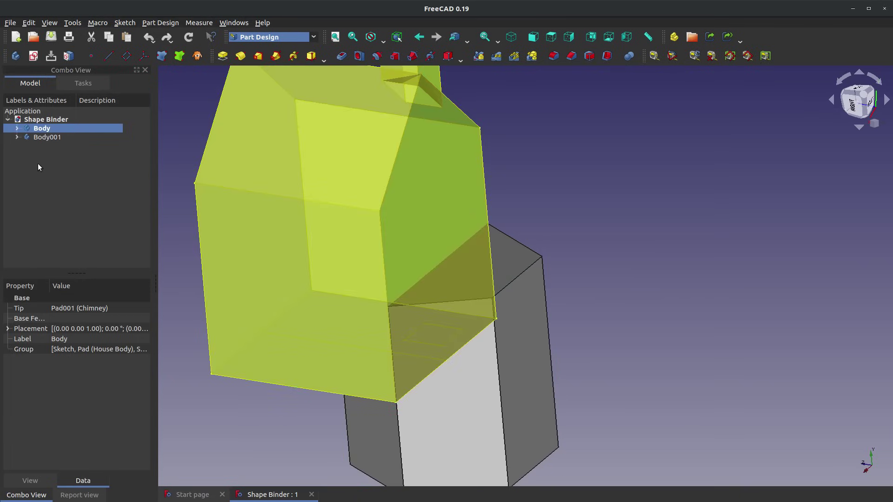
Create a sketch on the house's pentagonal end face and try to reference the hexagonal body's edges as external geometry
key(F2)
click(467, 212)
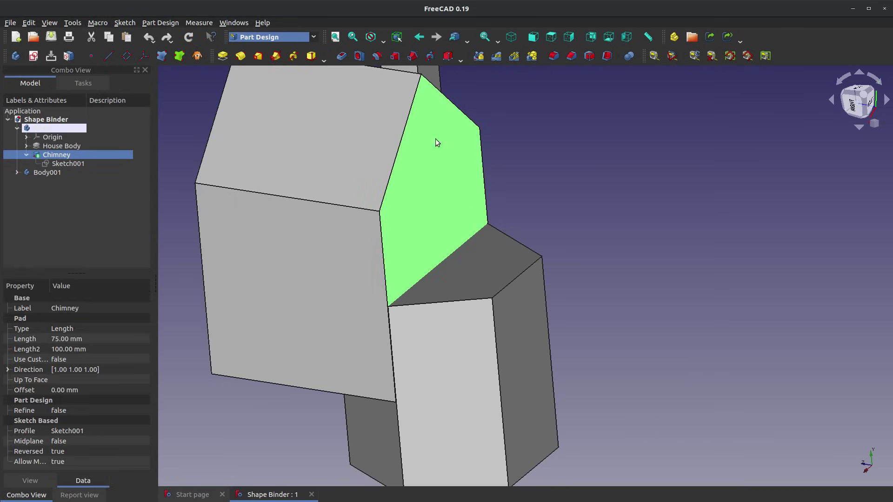
click(35, 55)
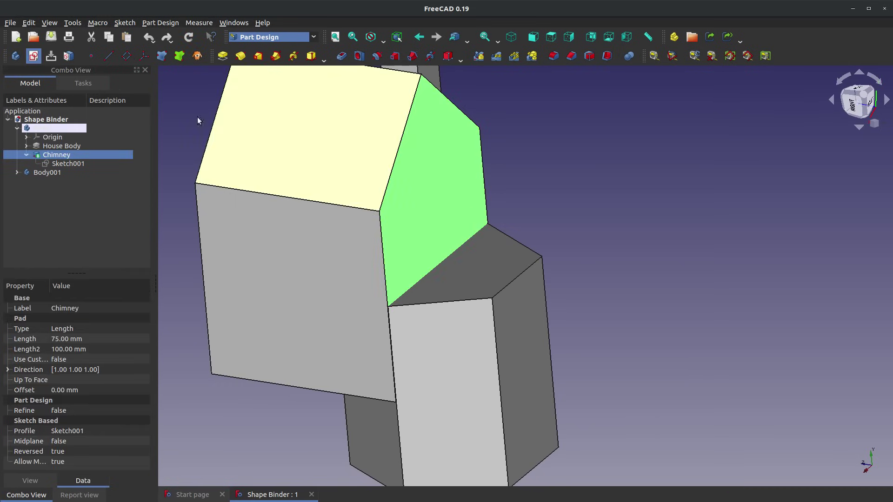
scroll(680, 395, down, 2)
scroll(675, 397, up, 1)
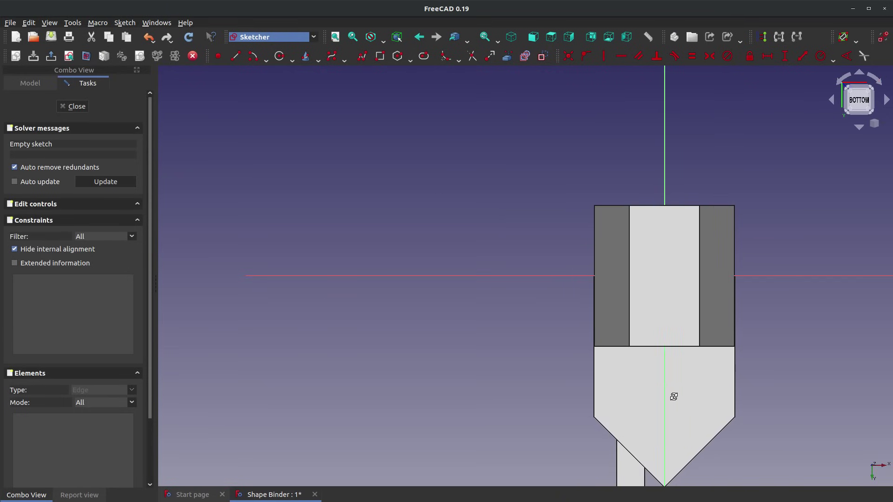
middle_drag(674, 397, 647, 318)
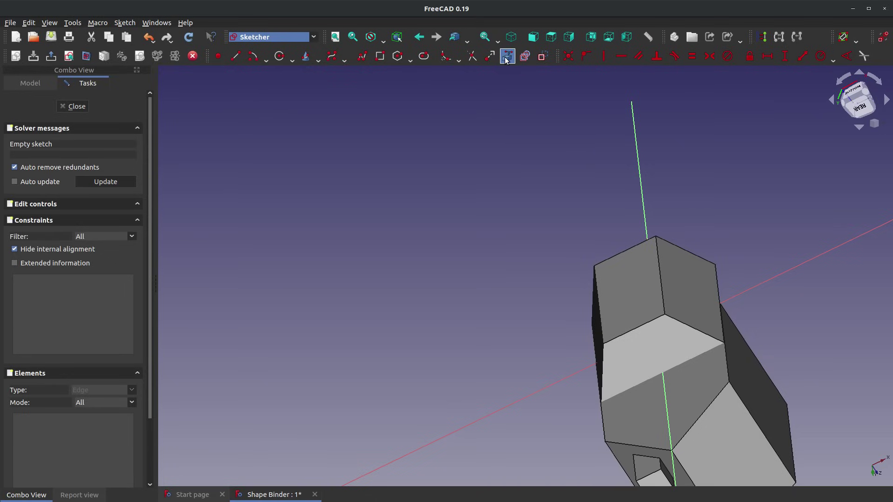
click(506, 59)
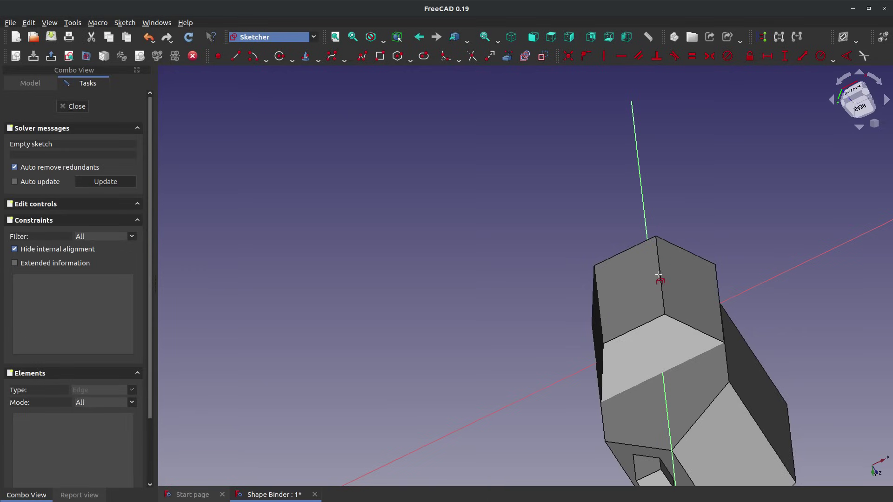
click(73, 106)
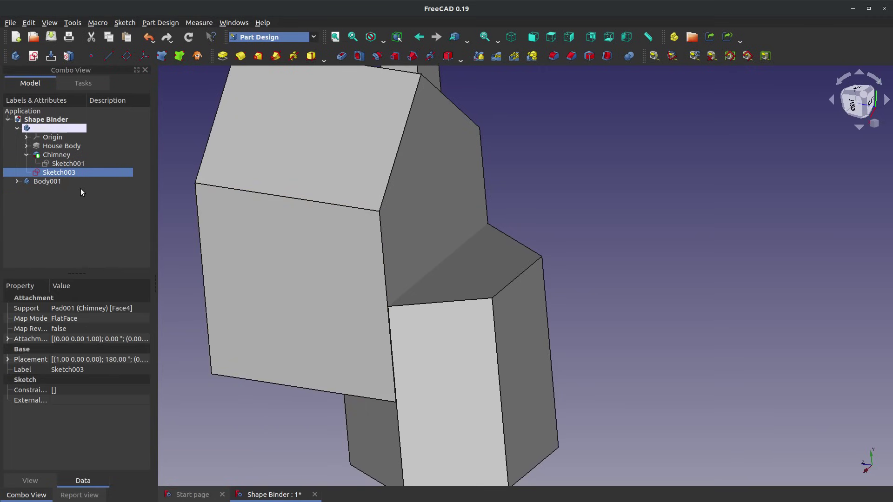
Delete the empty sketch from the house body
click(163, 157)
right_click(65, 172)
click(96, 272)
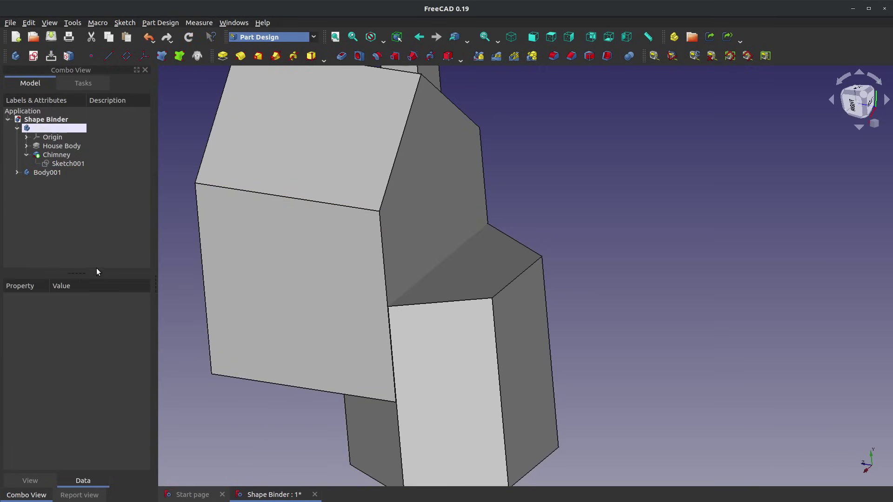
Start a shape binder in the house body and add the front rectangular face of the hexagonal Pad002 to it
scroll(280, 229, down, 3)
scroll(359, 249, up, 3)
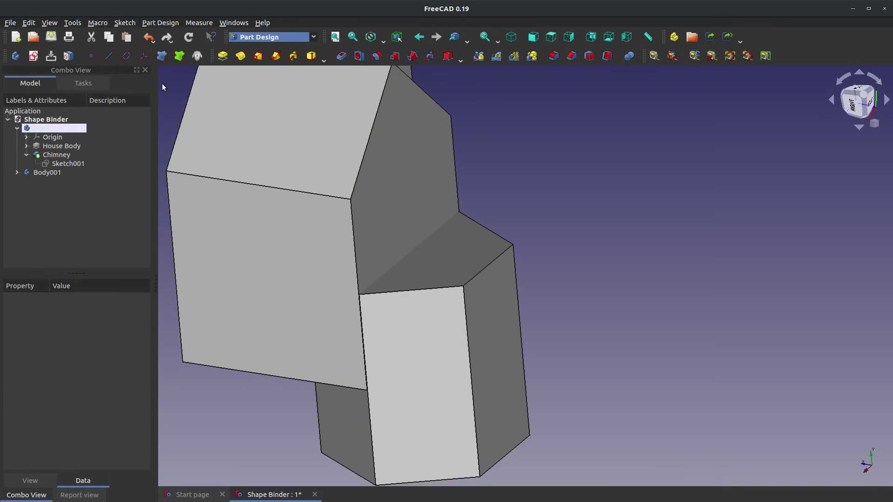
click(161, 56)
click(29, 163)
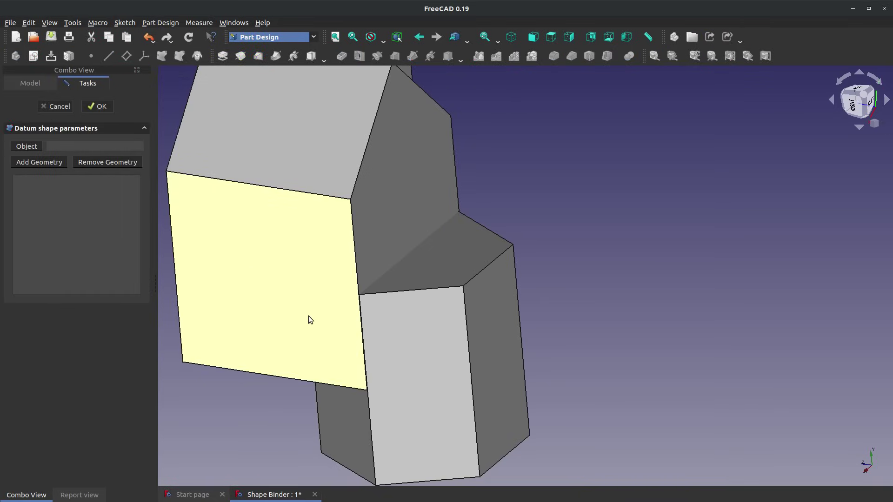
click(446, 354)
click(473, 281)
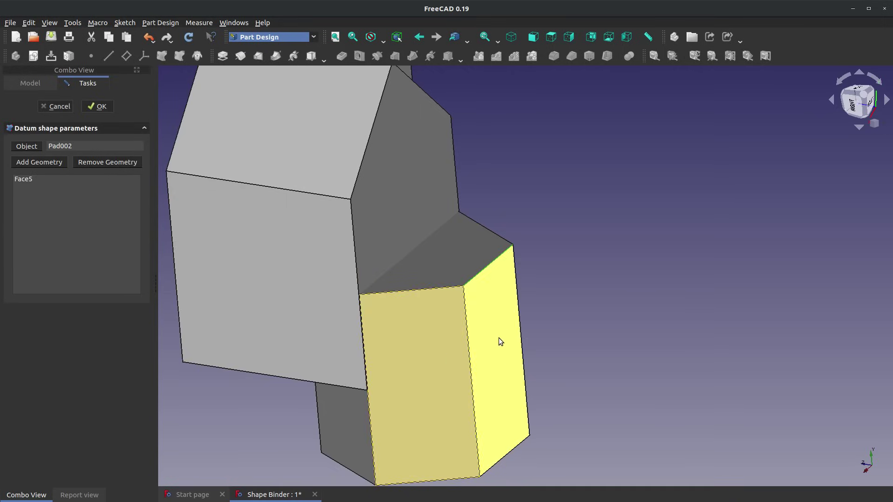
click(530, 436)
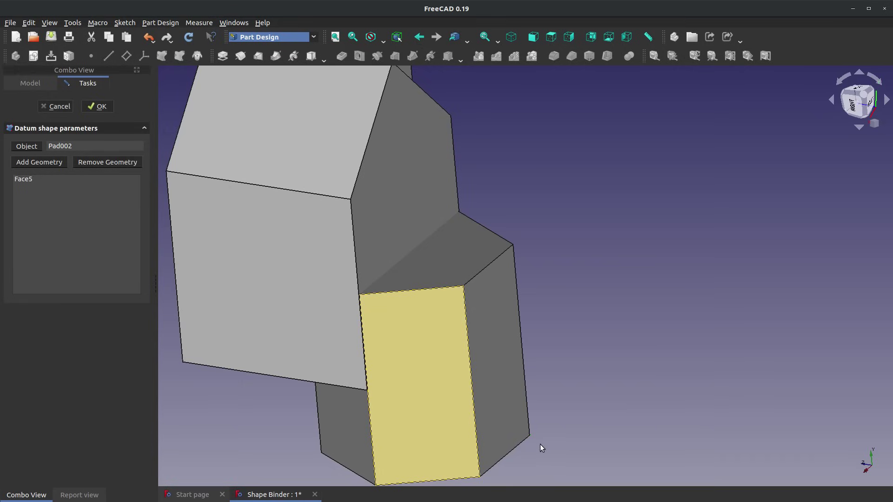
Add Edge12 along the hexagonal pad's upper rim and the corner point Vertex8 to the shape binder, and finish it
scroll(541, 438, up, 4)
scroll(530, 423, down, 3)
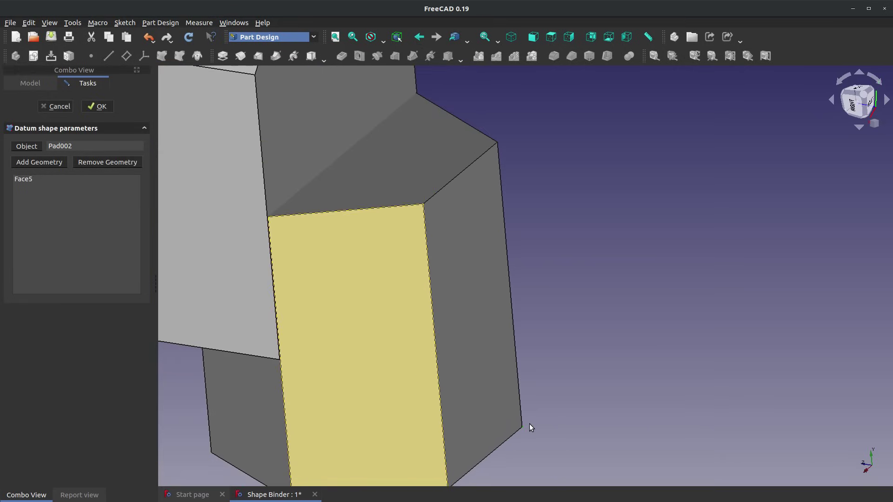
click(443, 188)
click(456, 177)
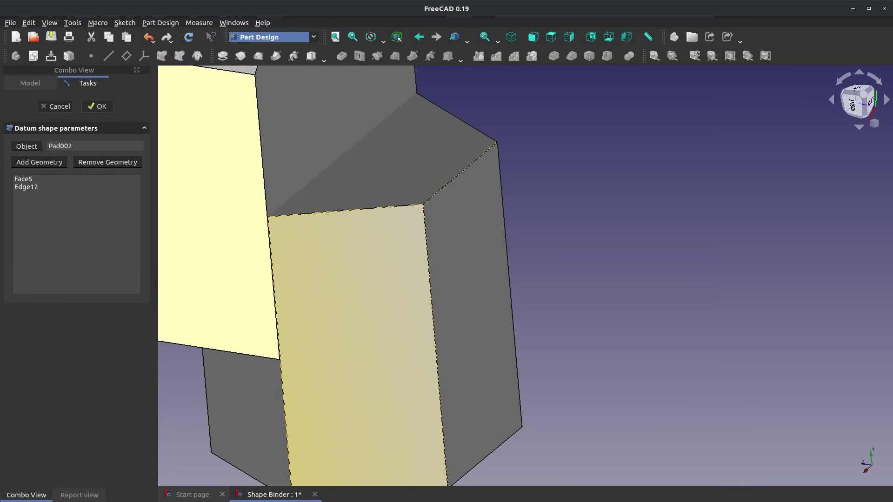
click(522, 427)
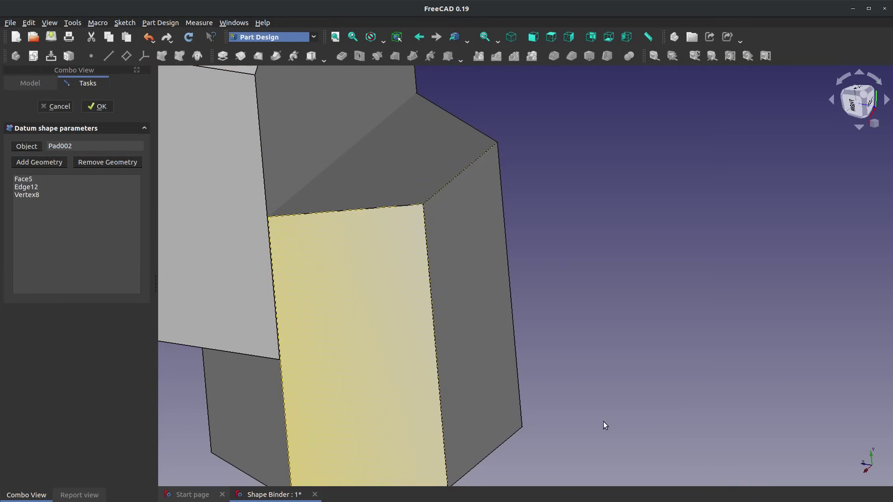
scroll(225, 177, down, 5)
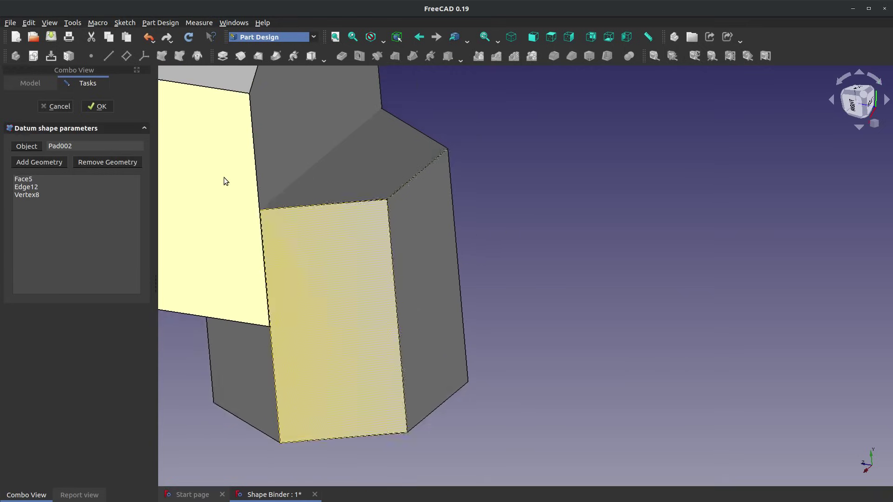
scroll(298, 266, down, 2)
scroll(307, 261, up, 3)
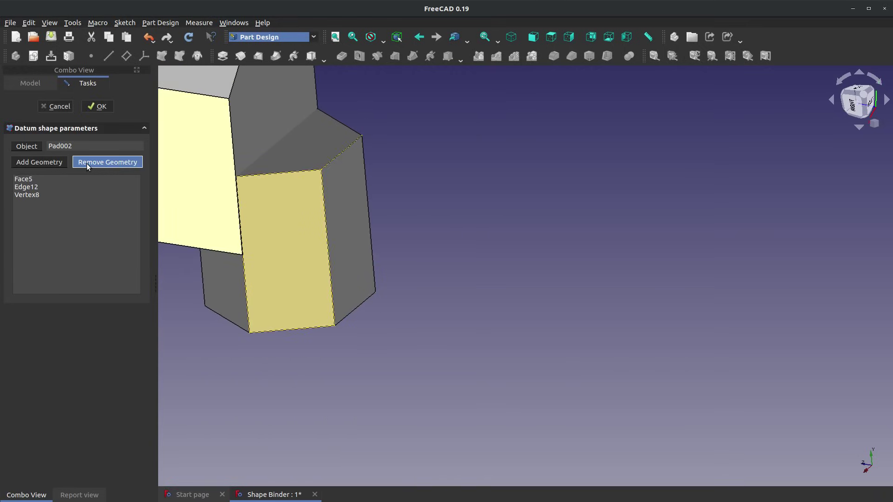
click(102, 109)
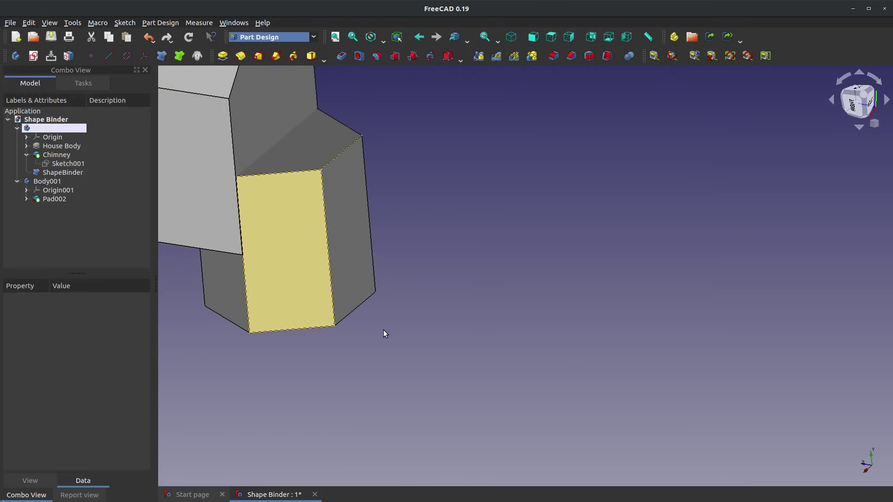
Hide the hexagonal Body001 and select the ShapeBinder in the model tree to inspect the copied geometry
click(53, 184)
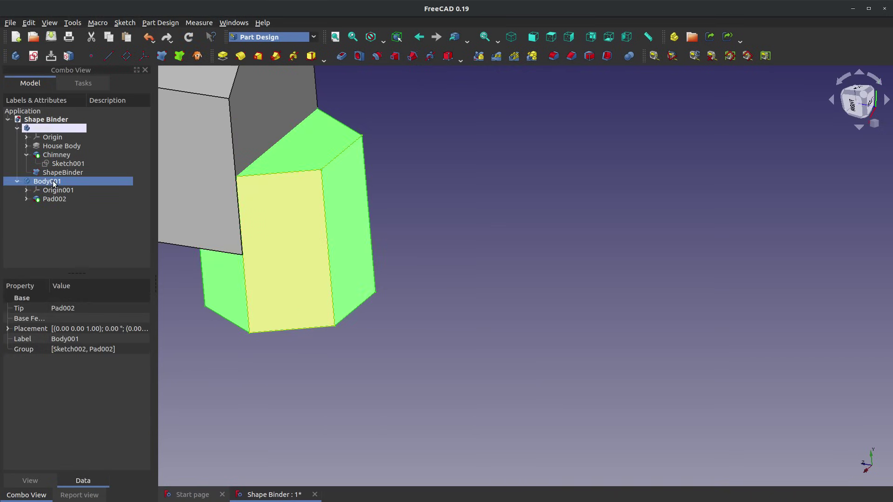
key(space)
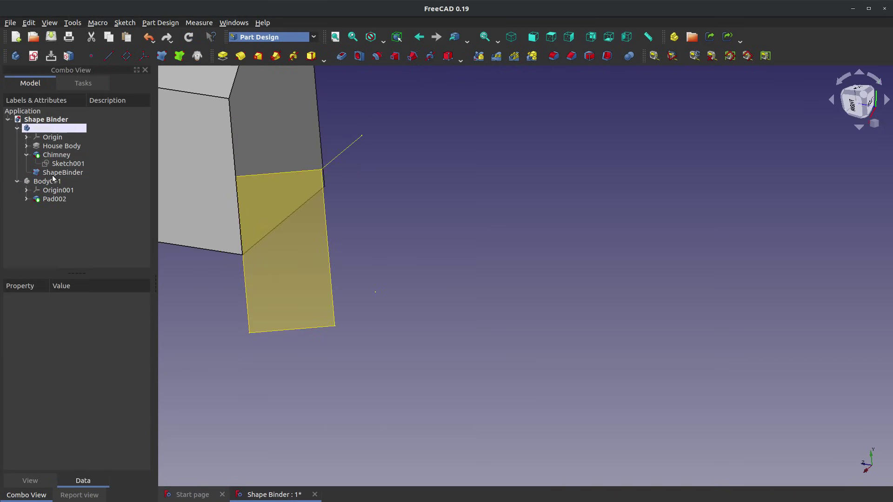
click(52, 174)
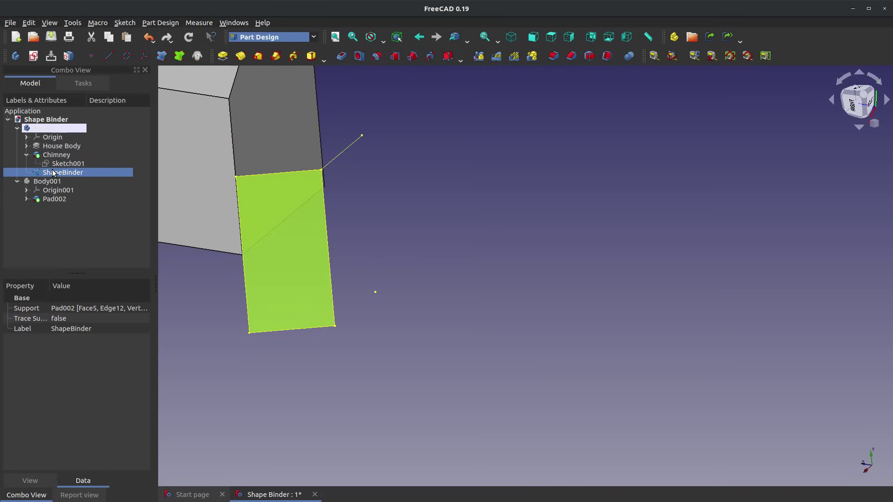
click(17, 129)
click(18, 129)
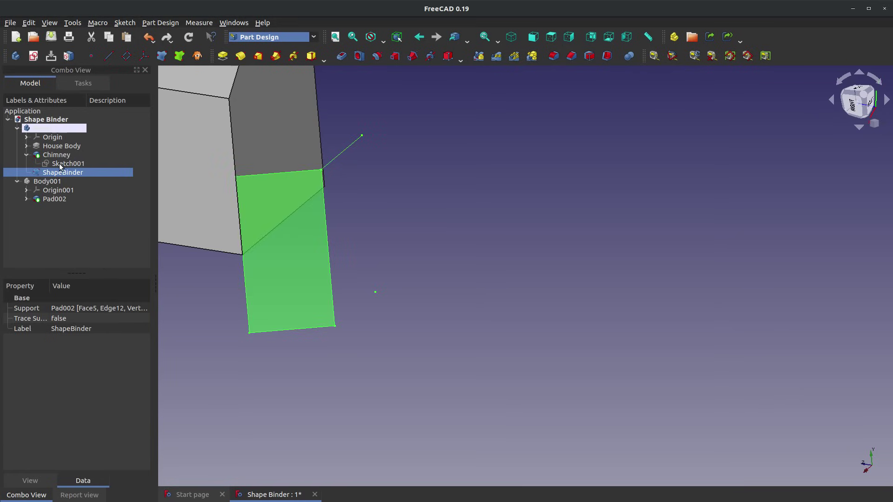
Create a new sketch on the house's pentagonal end face with the shape binder geometry in view
click(290, 129)
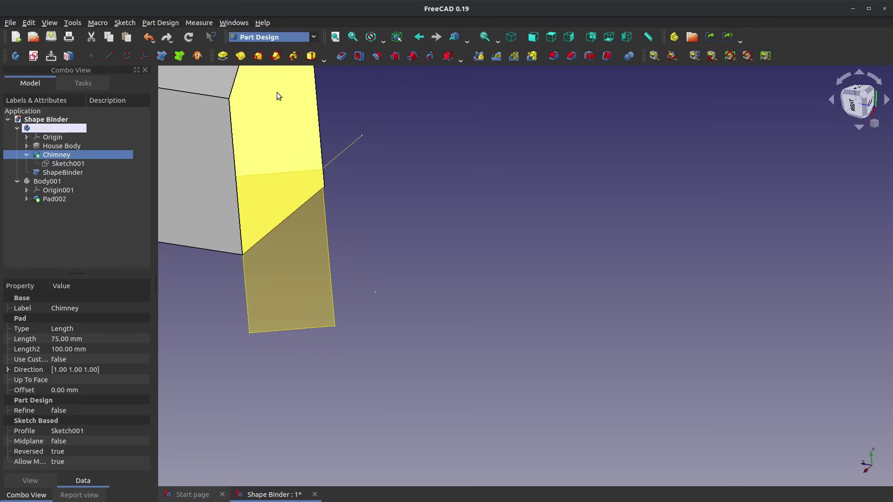
click(33, 55)
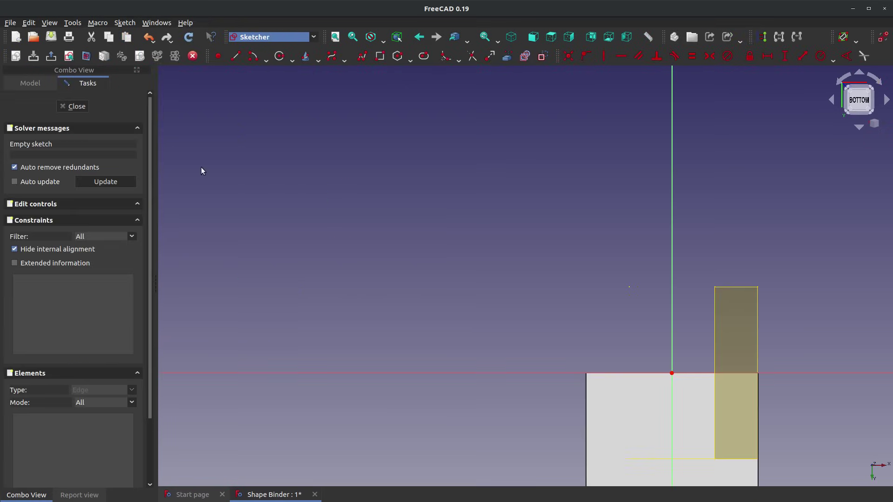
scroll(562, 381, down, 3)
scroll(529, 339, up, 3)
middle_drag(529, 339, 465, 277)
Link the shape binder's face edges, separate edge and isolated point into the sketch as external geometry, and close the sketch
click(507, 56)
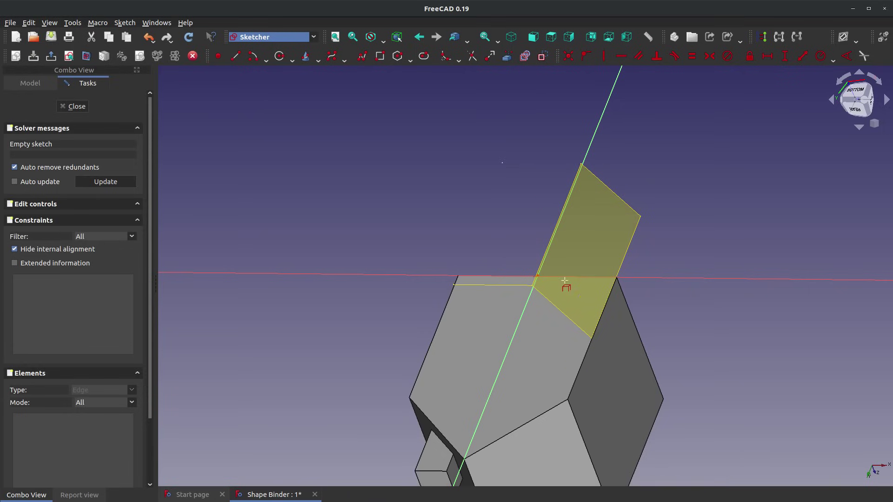
right_click(551, 245)
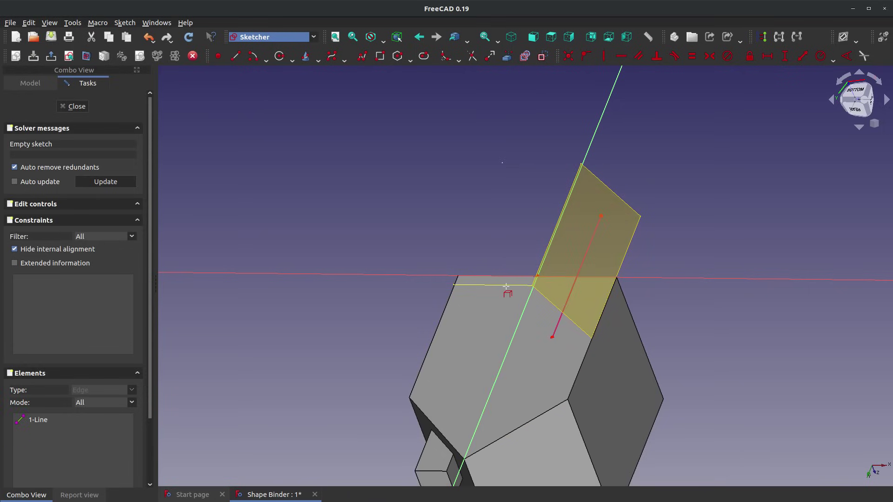
click(552, 337)
click(473, 336)
click(522, 215)
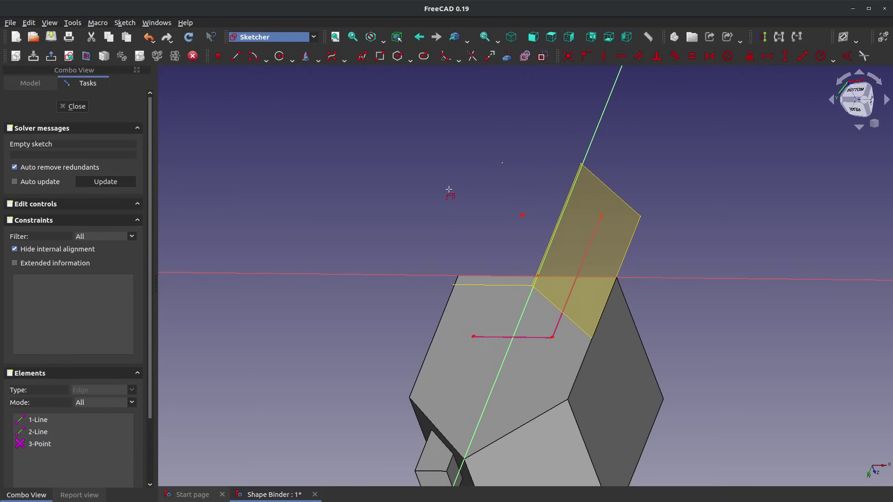
click(575, 322)
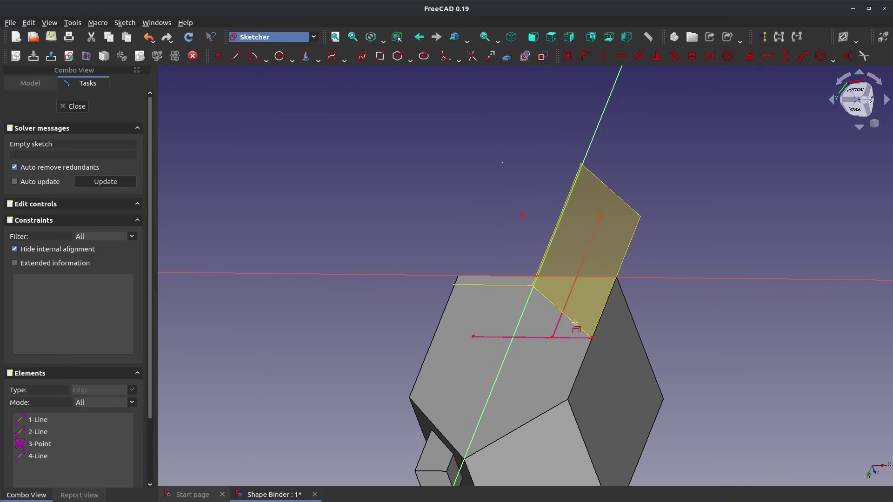
click(628, 253)
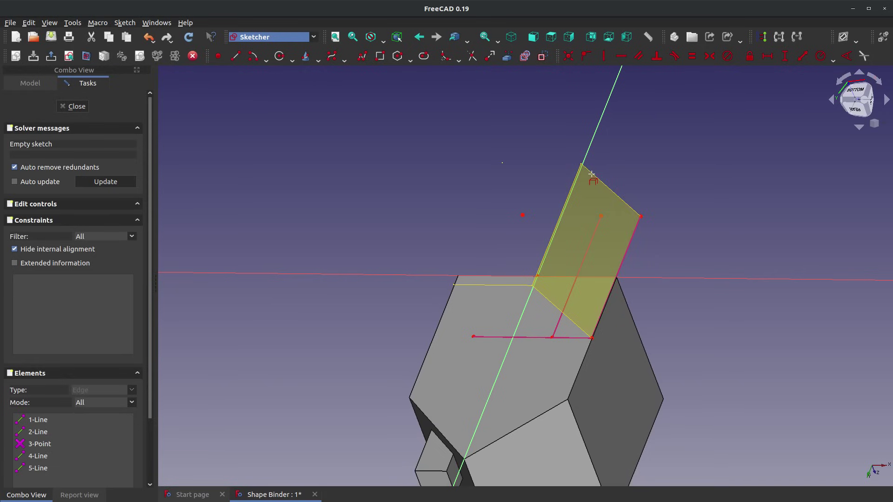
click(601, 216)
click(65, 107)
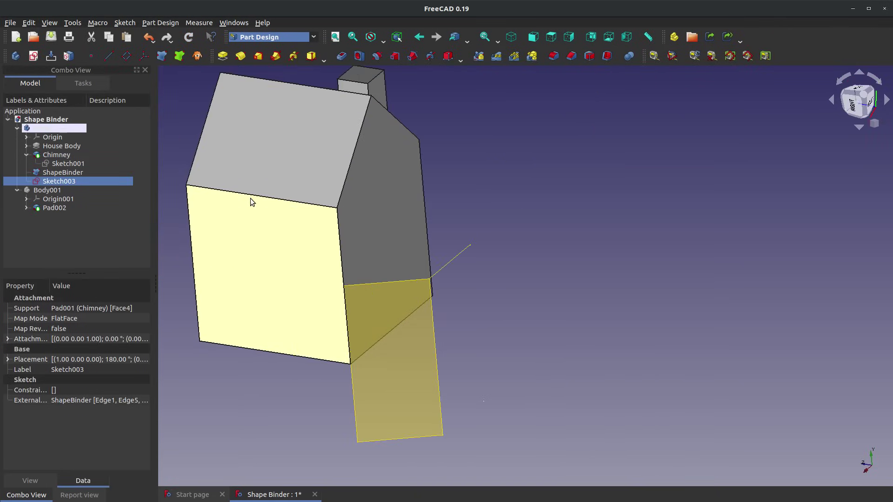
Delete Sketch003 and the ShapeBinder from the house body
right_click(61, 182)
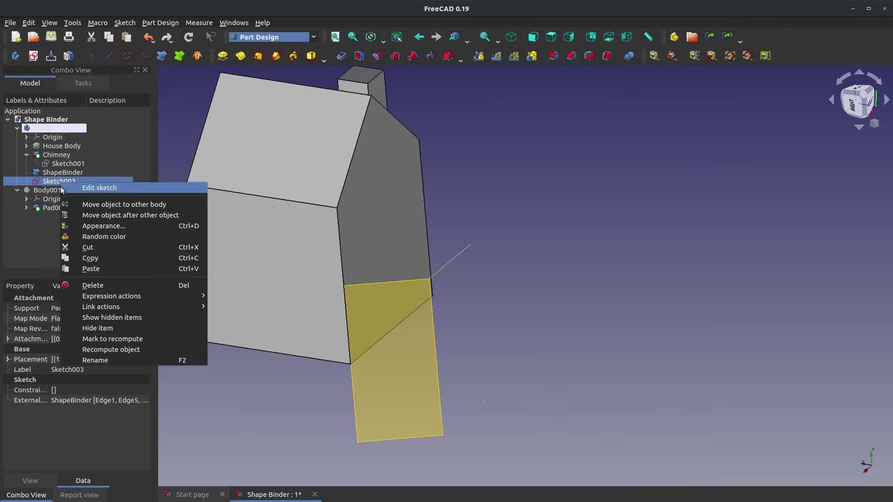
click(90, 284)
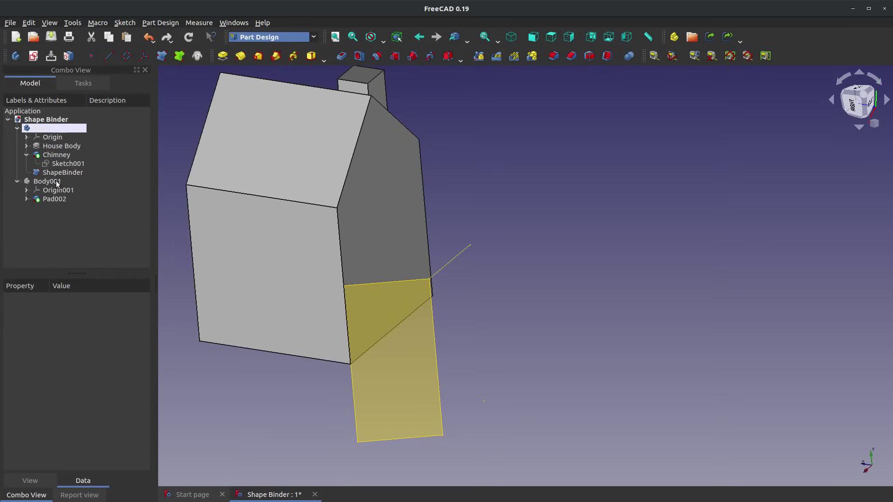
right_click(57, 173)
click(133, 277)
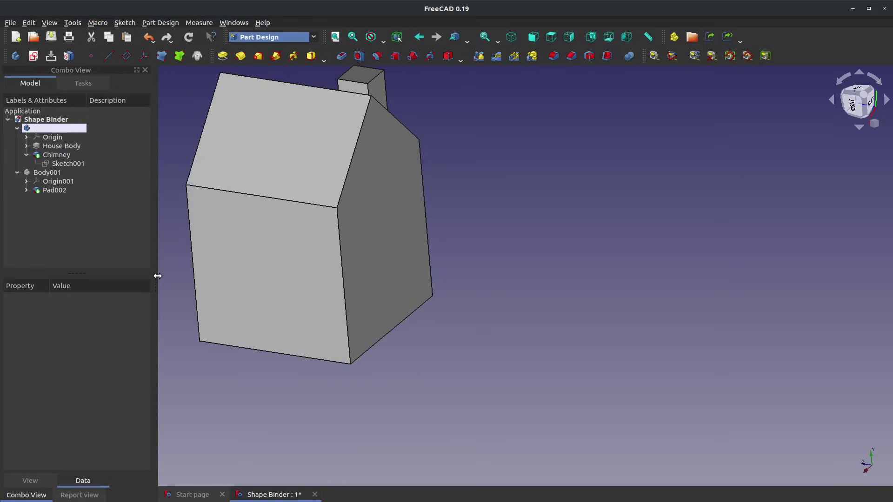
Make the hexagonal Body001 visible again and clear the selection
click(34, 175)
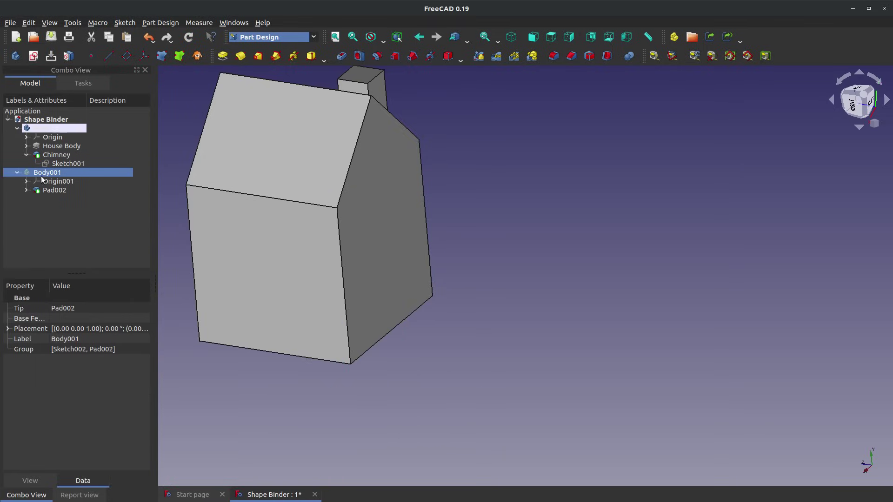
key(space)
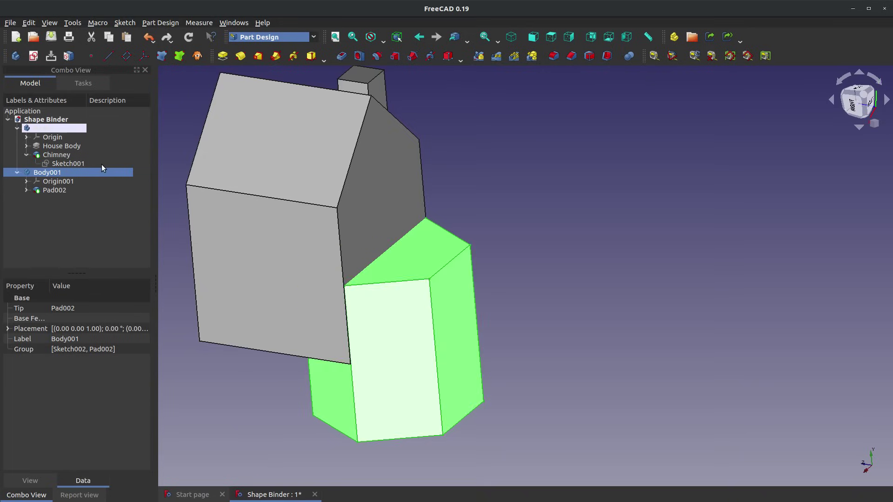
click(488, 238)
click(487, 234)
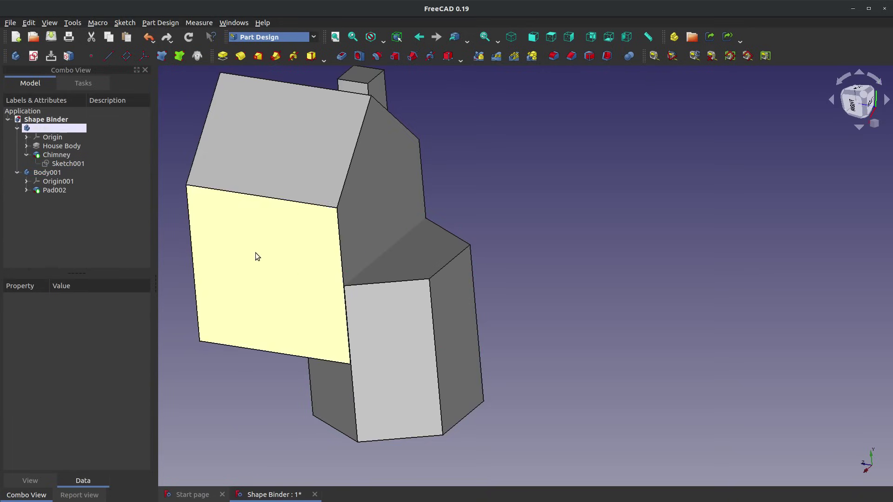
Create a sub-shape binder of the whole hexagonal Body001 in the active house body, and hide Body001
click(42, 173)
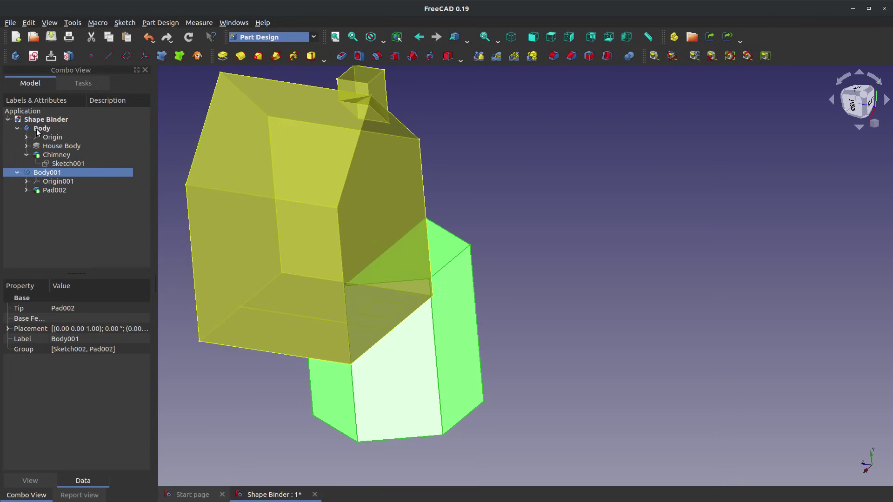
key(F2)
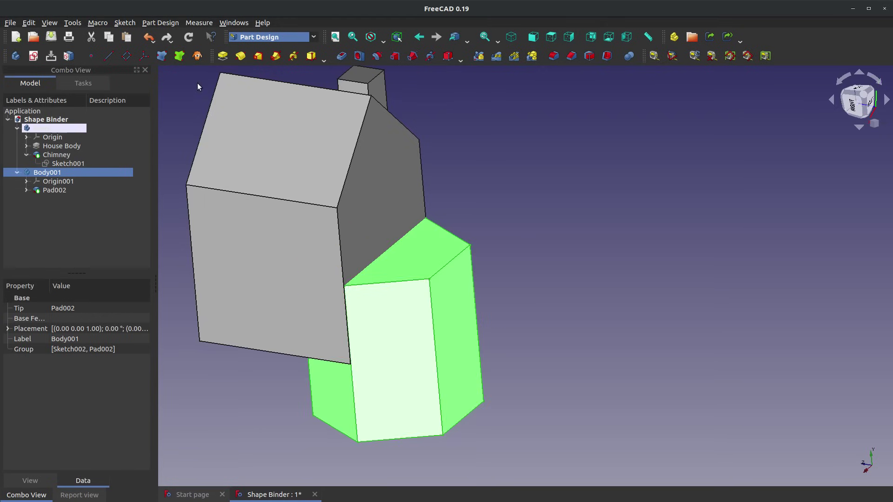
click(177, 59)
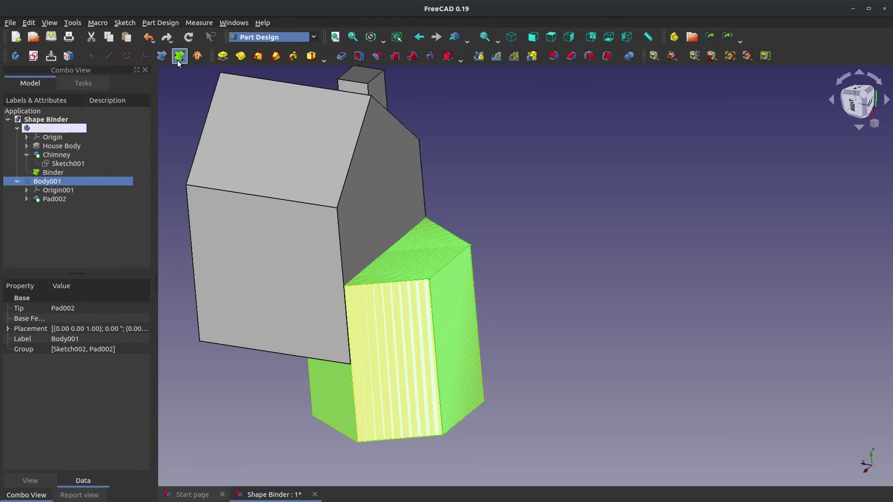
click(517, 325)
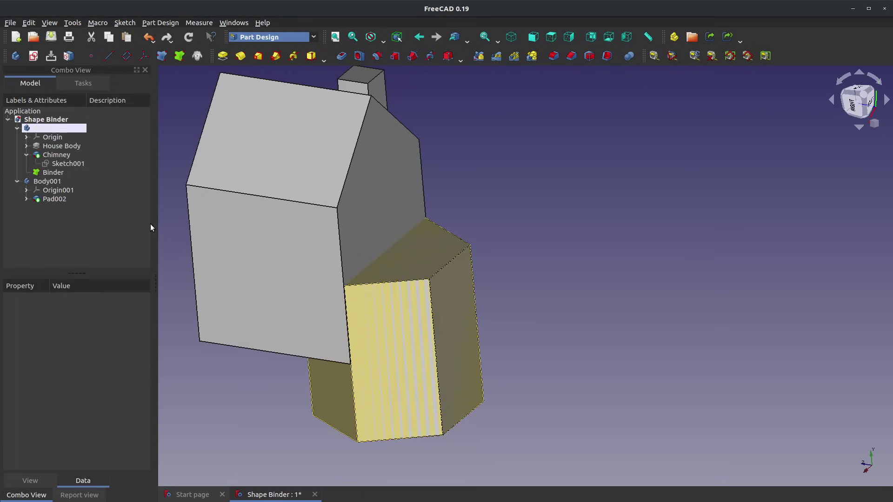
click(49, 183)
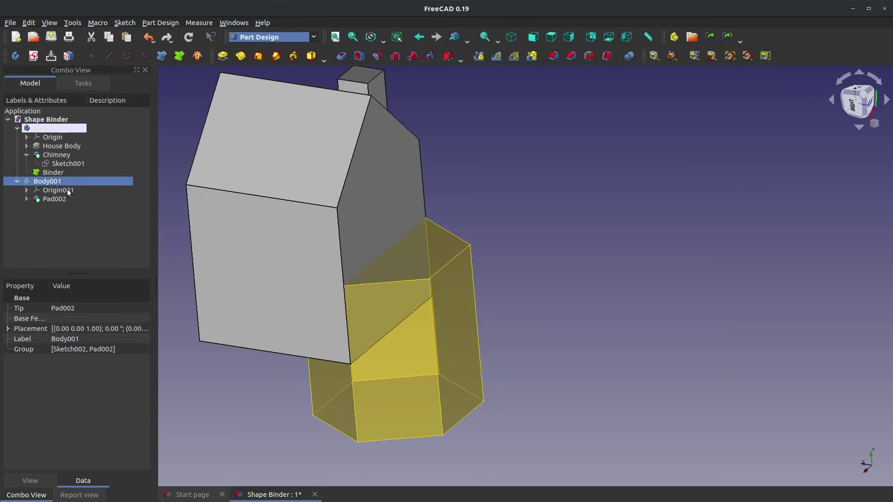
click(511, 269)
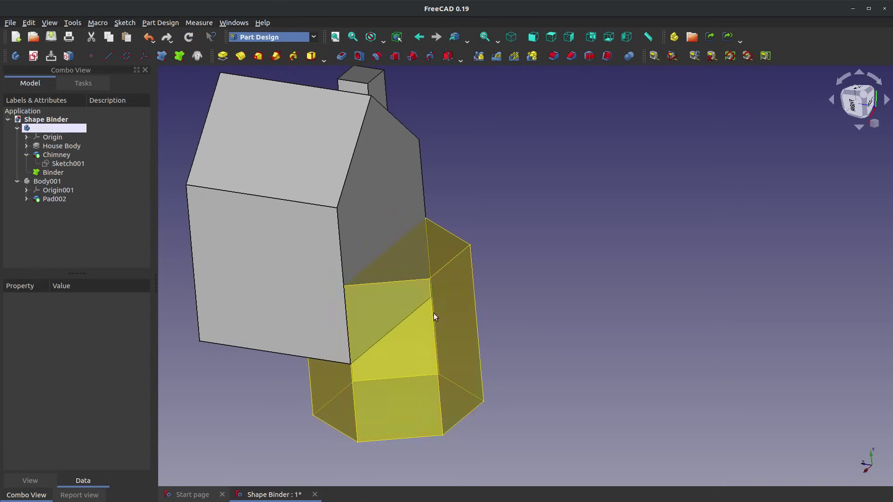
Offset the Binder's placement by setting its position to 10 mm in x and 20 mm in z
click(417, 340)
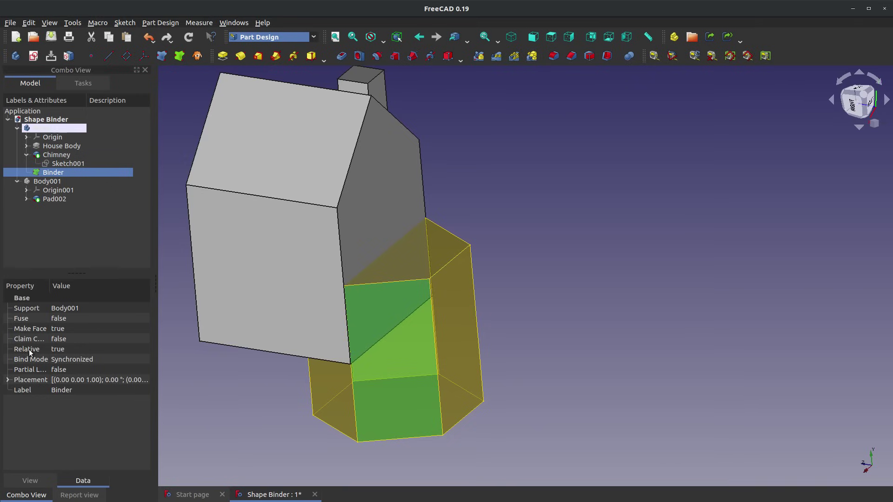
click(8, 380)
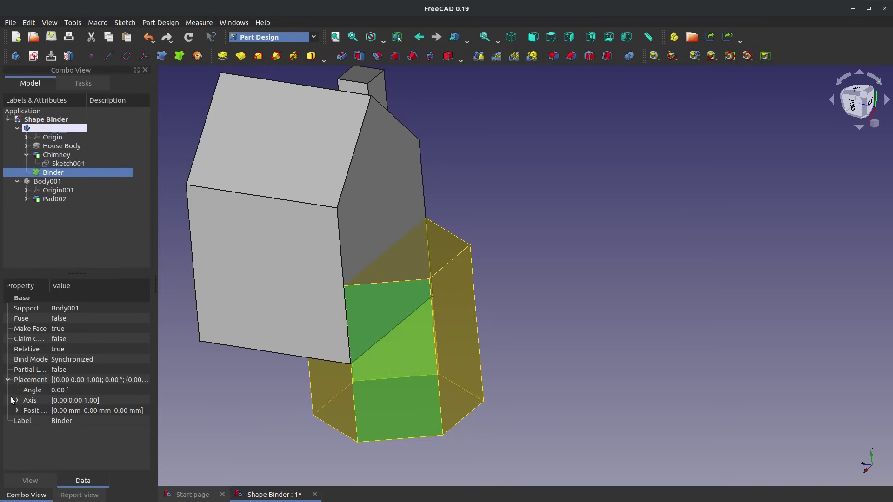
click(17, 411)
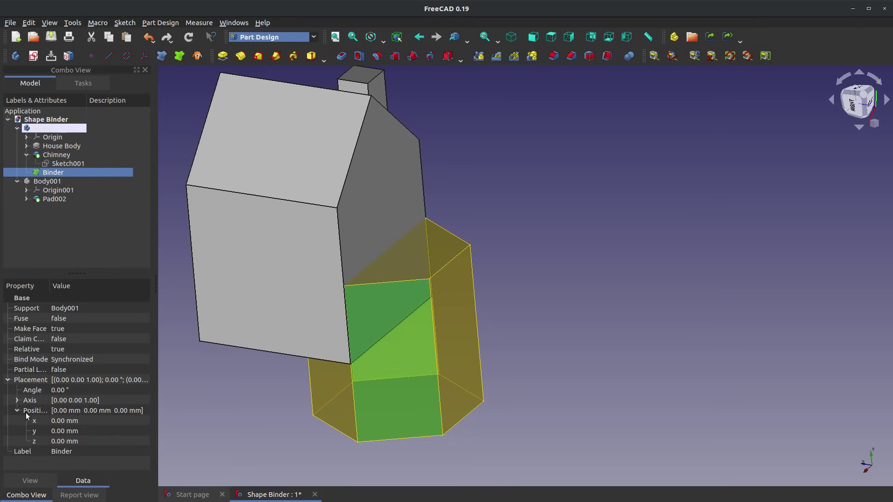
click(68, 423)
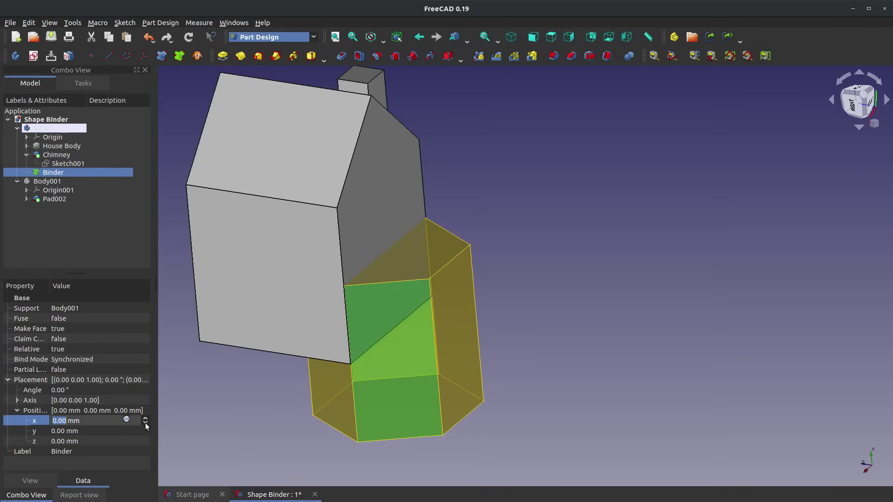
click(70, 441)
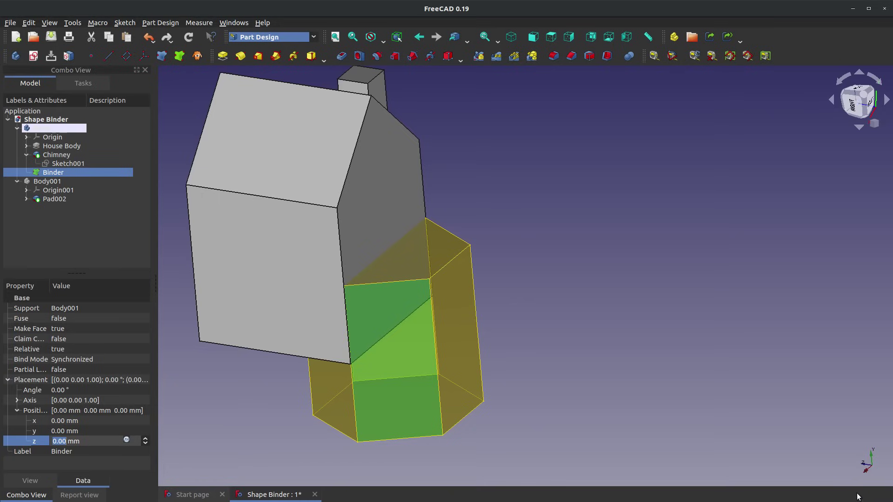
click(79, 421)
text(10)
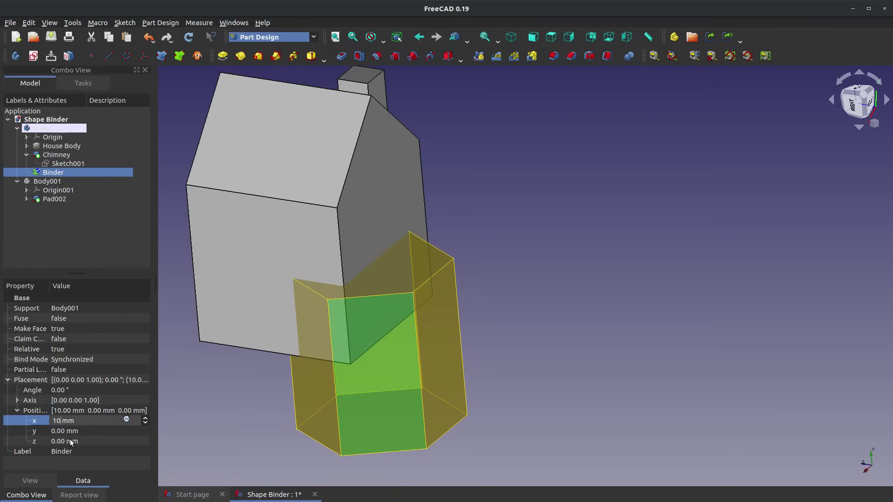
click(70, 440)
text(20)
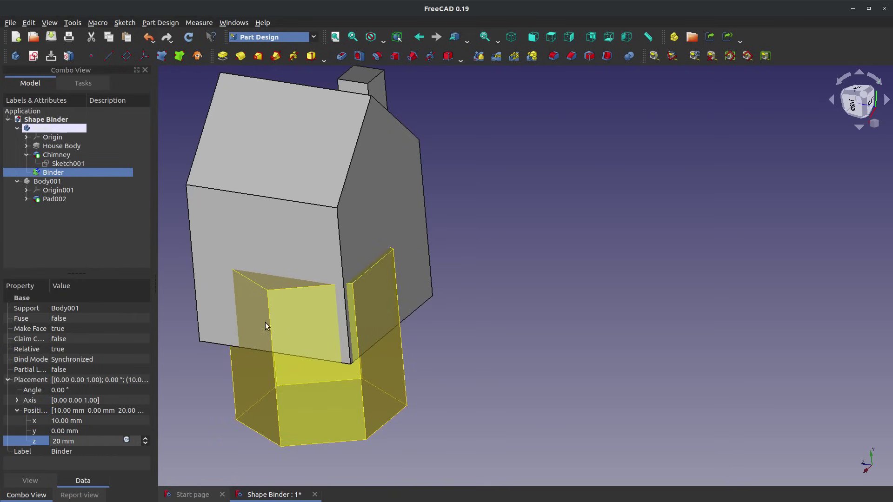
Expand the Binder's rotation axis values and set its placement angle to 45°
click(17, 401)
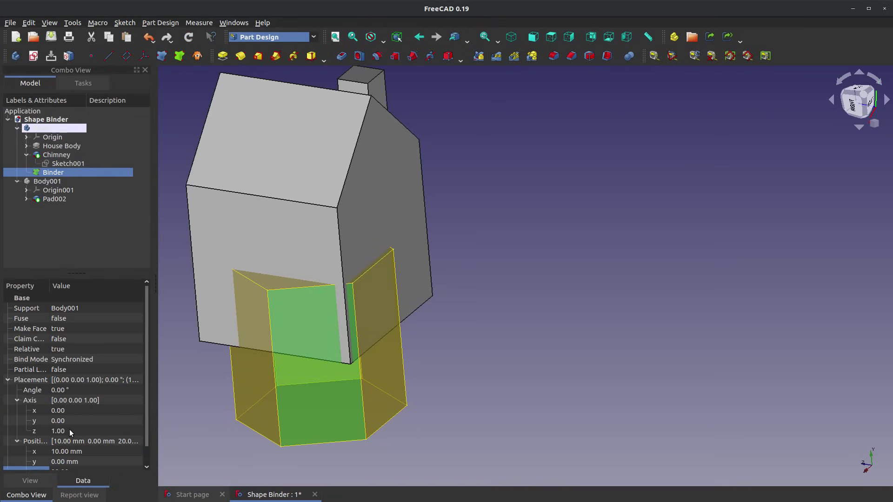
click(66, 390)
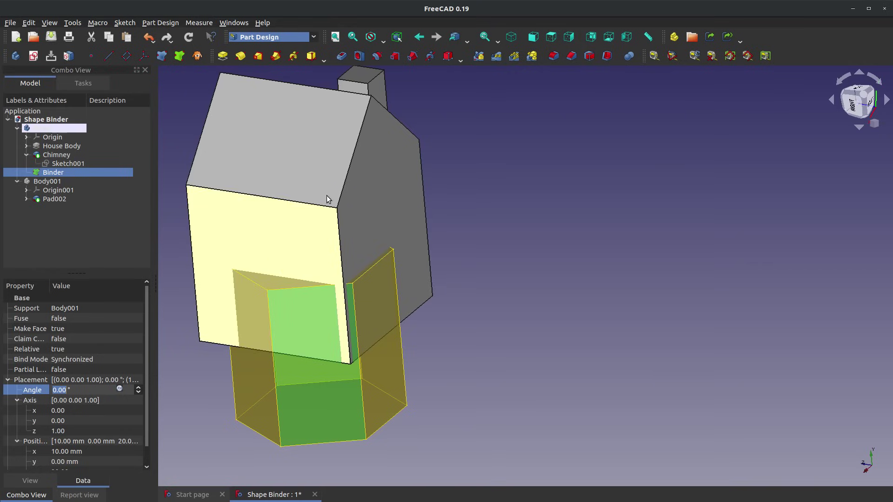
text(45)
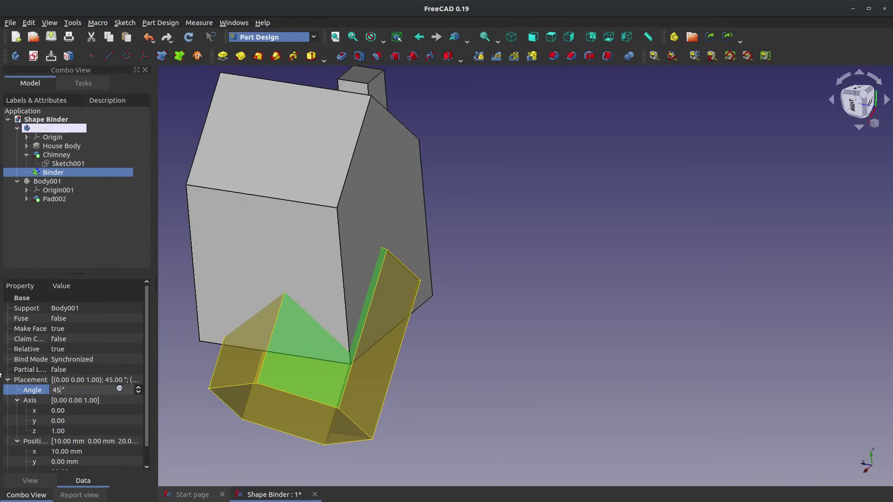
Change the Binder's rotation axis to X by setting the axis z value to 0 and the x value to 1
click(65, 421)
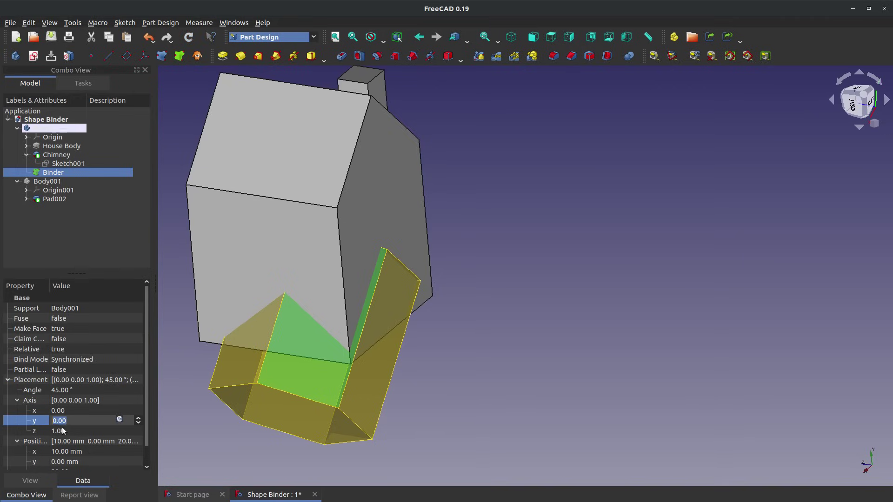
click(62, 431)
text(0)
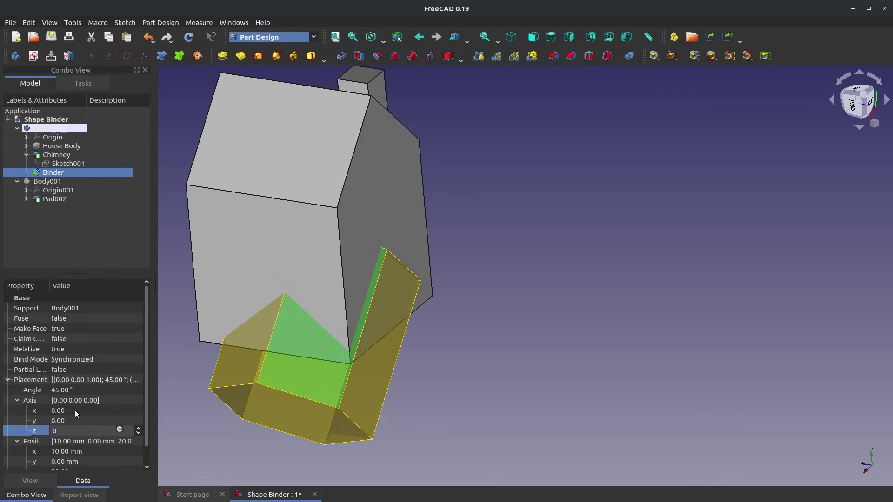
click(76, 410)
text(1)
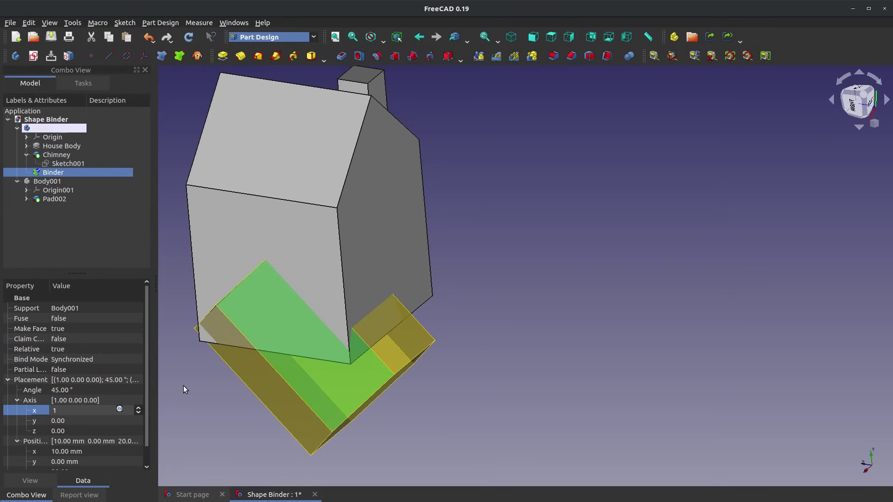
Reset the Binder's placement angle to 0° and clear the selection
click(102, 390)
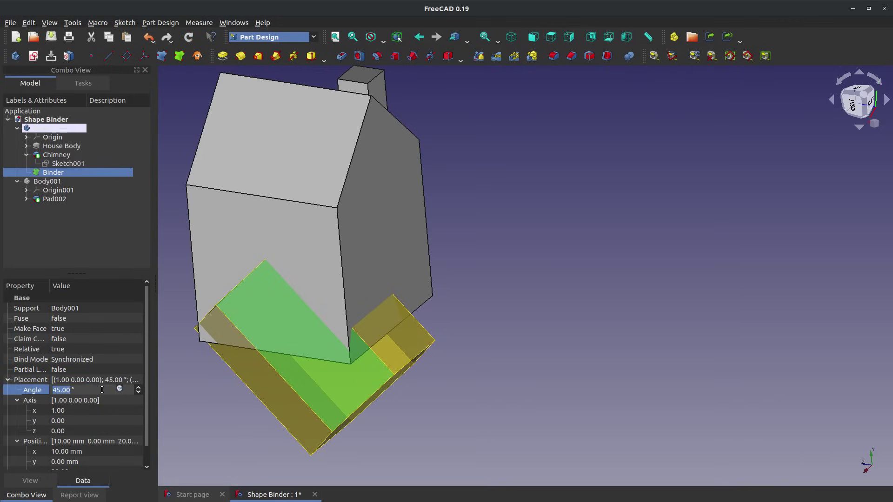
text(0)
click(186, 402)
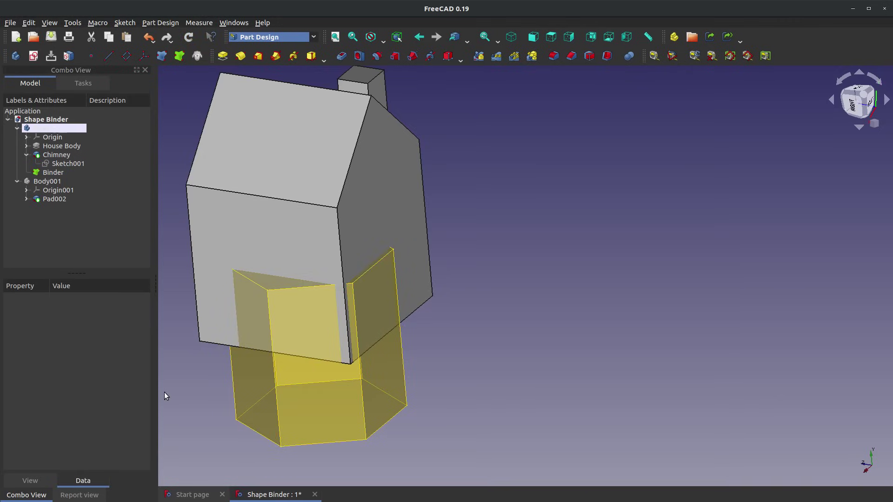
Start a Boolean operation on the house body with the Binder and inspect the Fuse result
click(34, 171)
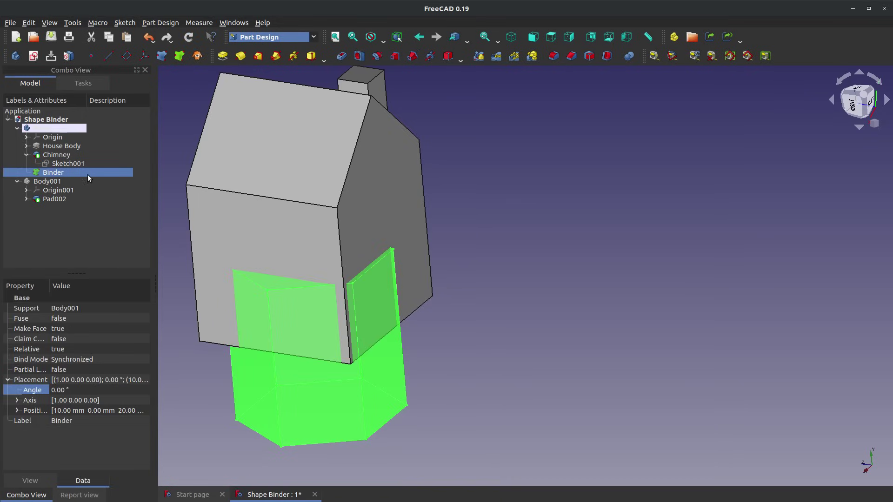
click(629, 56)
scroll(272, 301, up, 5)
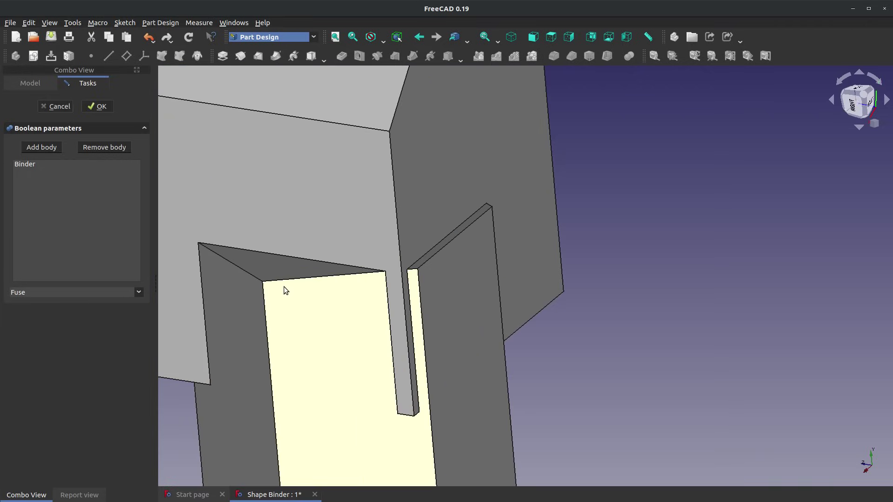
scroll(308, 273, down, 4)
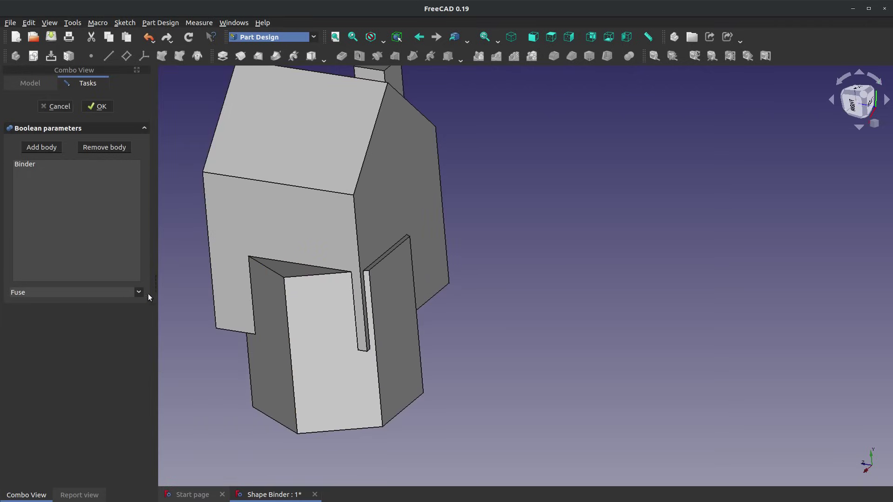
Preview the Boolean with the Common type, switch it to Cut, and inspect the house's cut-away base
click(136, 291)
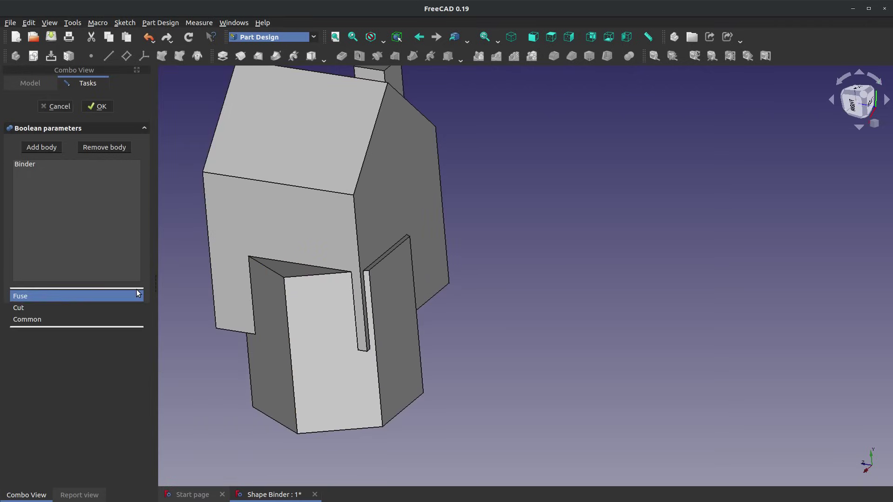
click(34, 319)
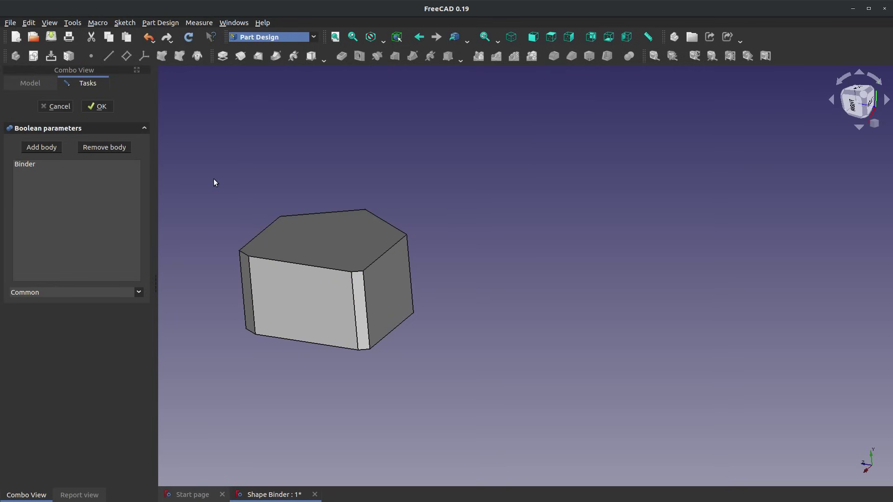
click(138, 292)
click(97, 286)
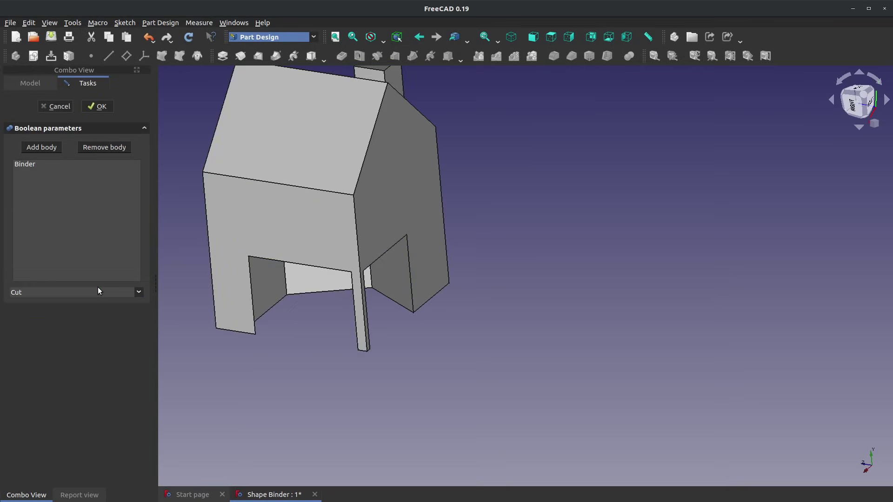
mouse_move(370, 375)
middle_down()
mouse_move(365, 279)
mouse_move(393, 255)
mouse_move(356, 379)
middle_up()
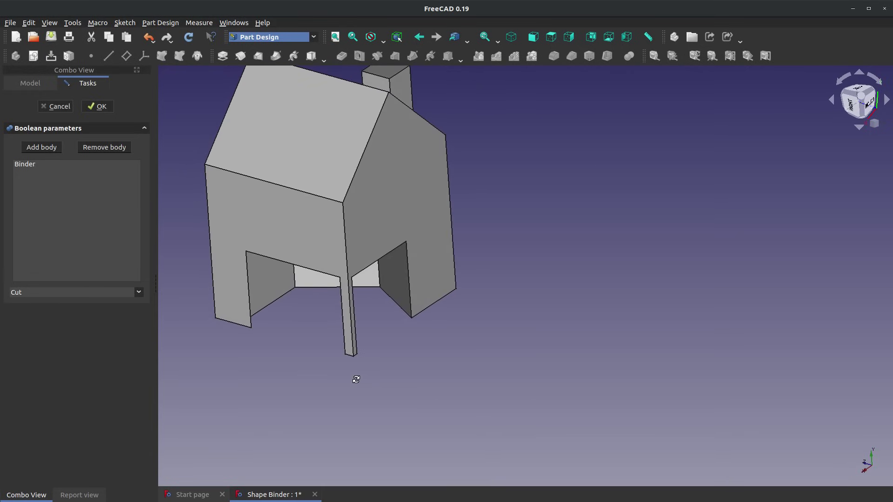
middle_drag(290, 321, 195, 211)
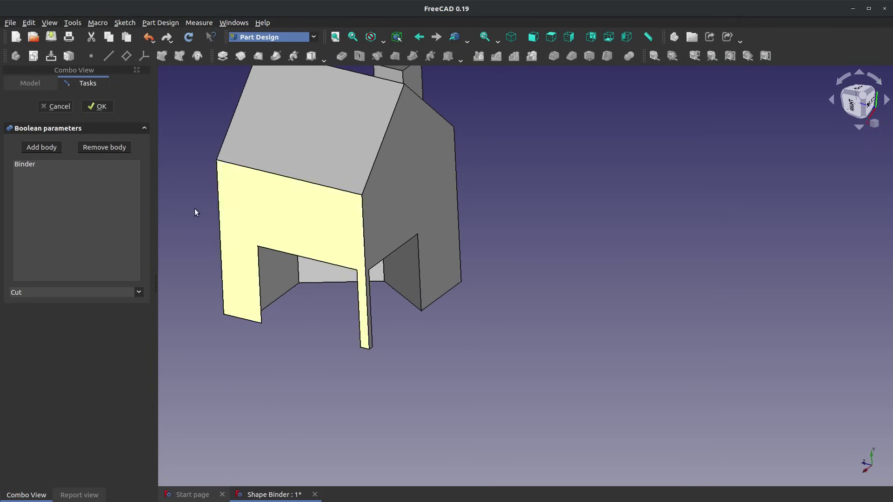
Accept the Cut Boolean, then delete the Boolean feature and the Binder from the model
click(98, 107)
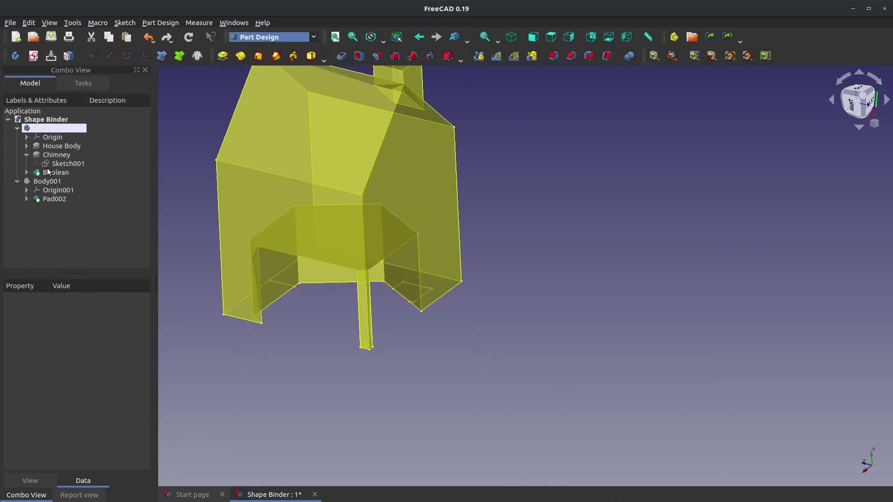
click(54, 173)
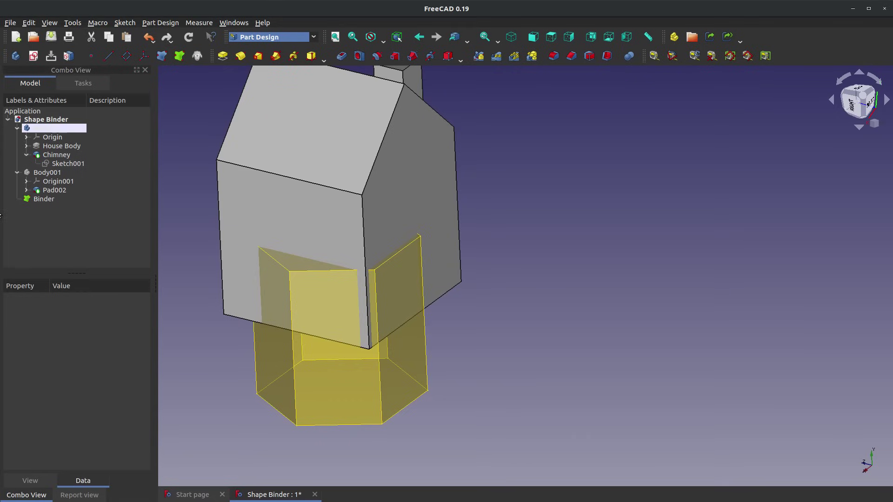
click(42, 200)
key(Delete)
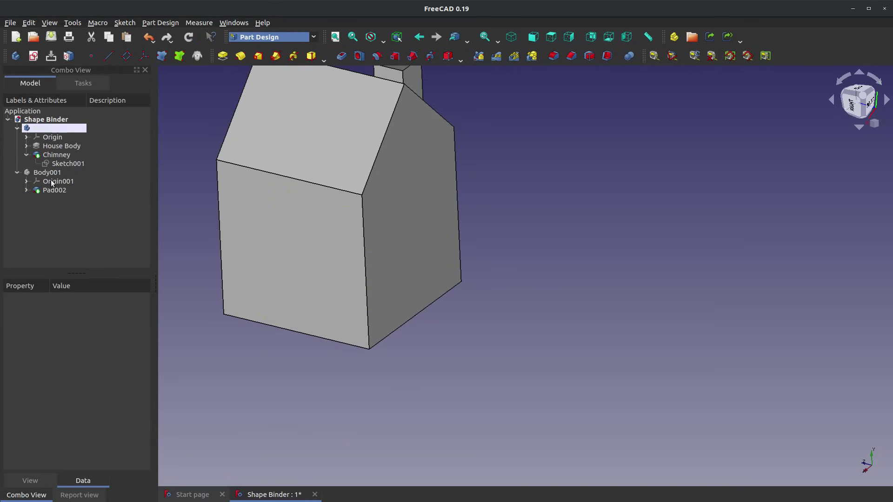
Make the hexagonal Body001 visible beside the house and clear the selection
click(35, 172)
key(space)
click(64, 213)
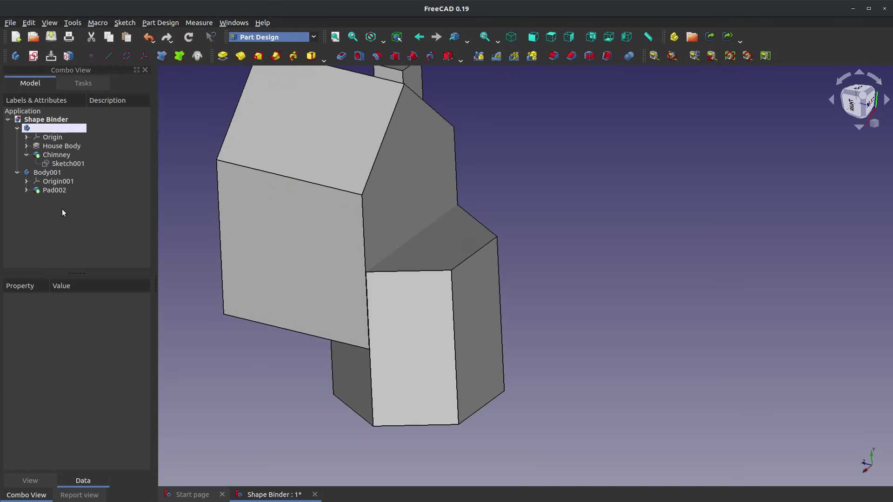
Use Transform on Body001 to move the hexagonal prism sideways and upward, clear of the house
right_click(37, 173)
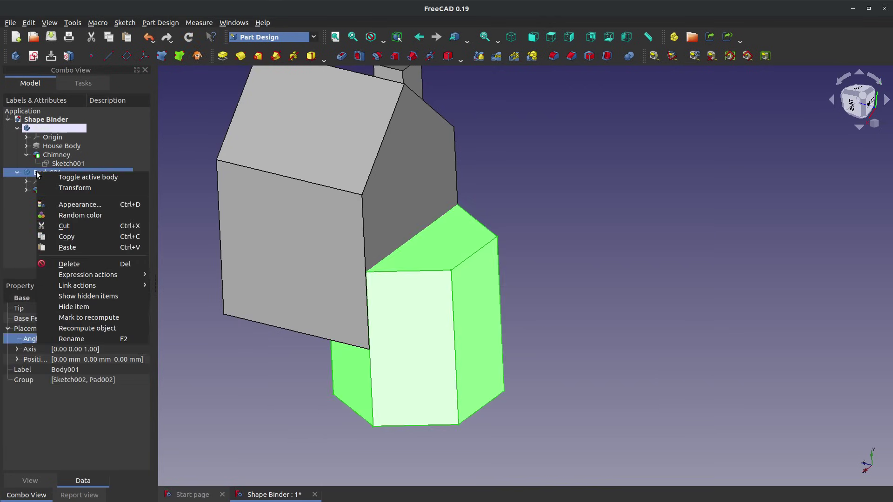
click(71, 188)
drag(321, 296, 554, 351)
drag(620, 336, 596, 334)
drag(559, 375, 614, 377)
drag(645, 272, 651, 117)
mouse_move(552, 278)
middle_down()
mouse_move(526, 265)
mouse_move(501, 271)
mouse_move(543, 279)
middle_up()
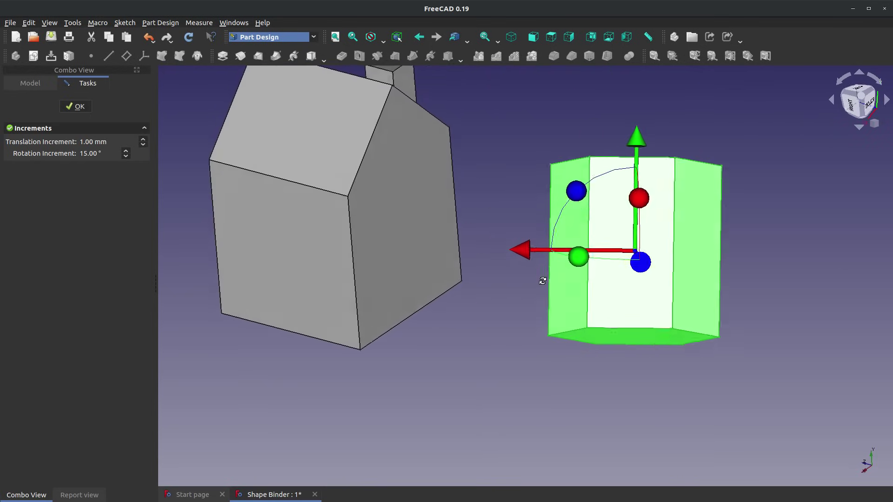
Set the translation increment to 10 mm, then lower Body001 by 10 mm and tilt it 15°
double_click(93, 141)
text(10)
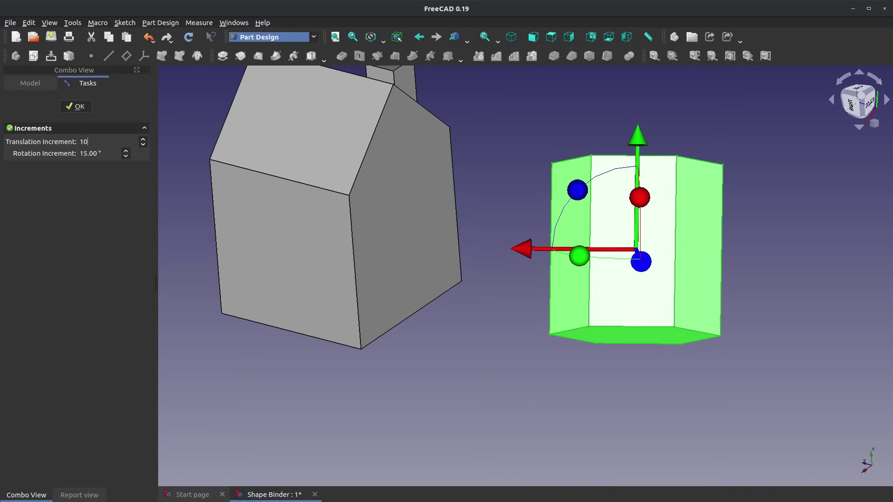
click(610, 286)
drag(637, 140, 653, 188)
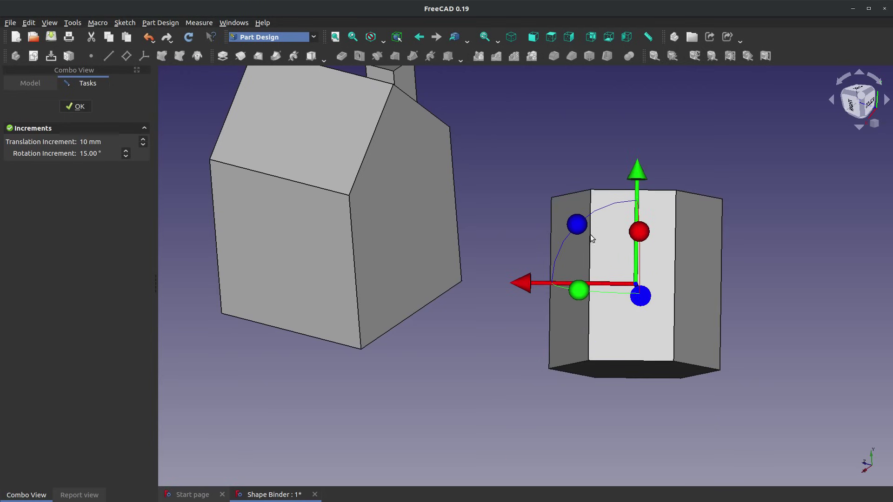
drag(581, 233, 594, 212)
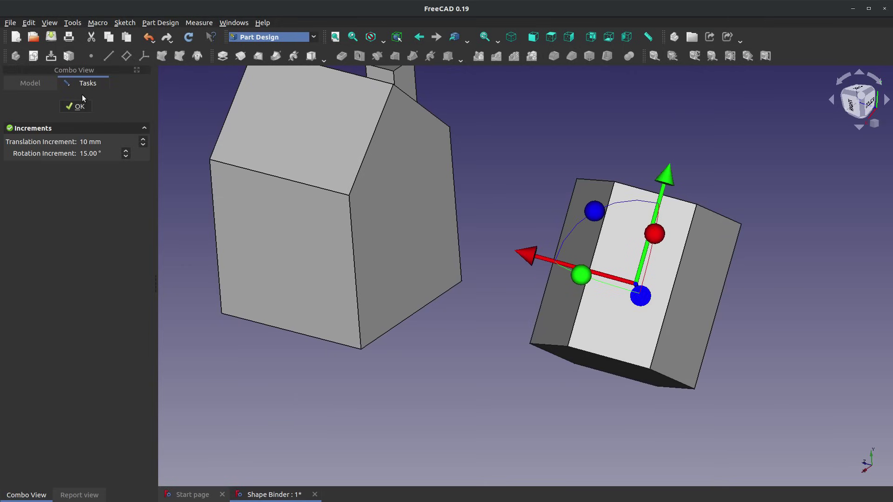
click(76, 106)
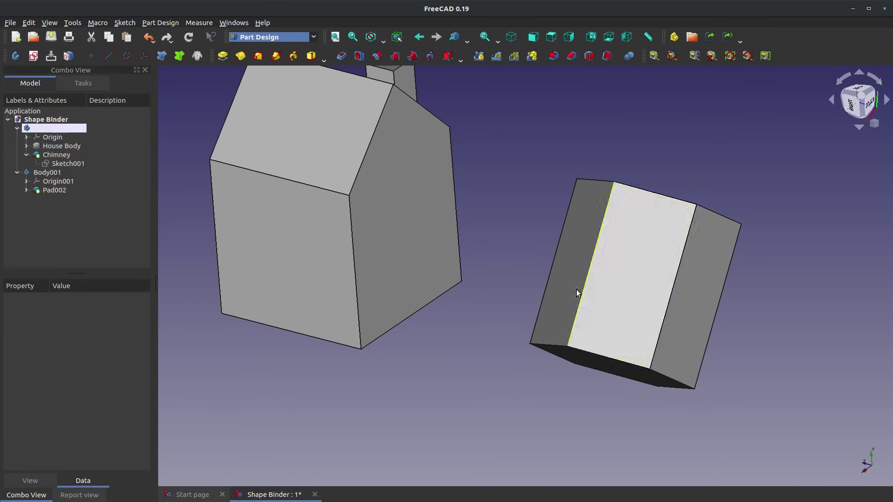
Try a shape binder in the house body referencing Face4, Face8 and Face3 of the moved hexagonal Pad002
click(162, 56)
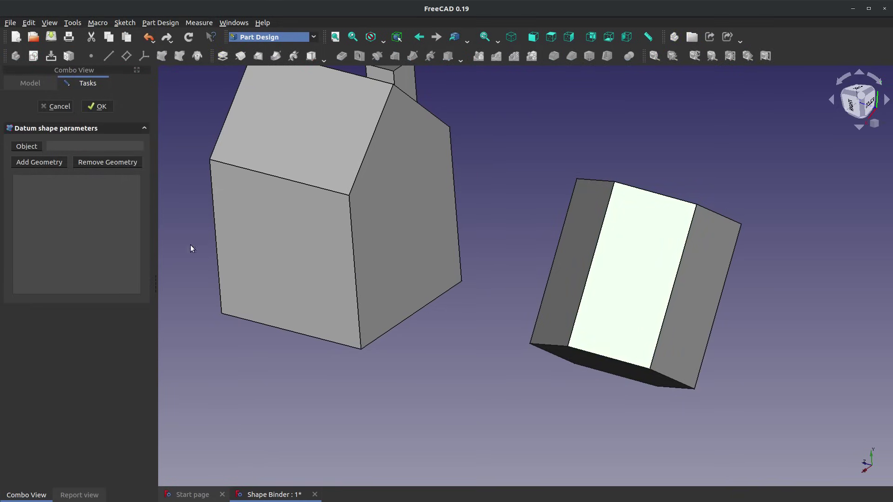
click(39, 162)
click(557, 253)
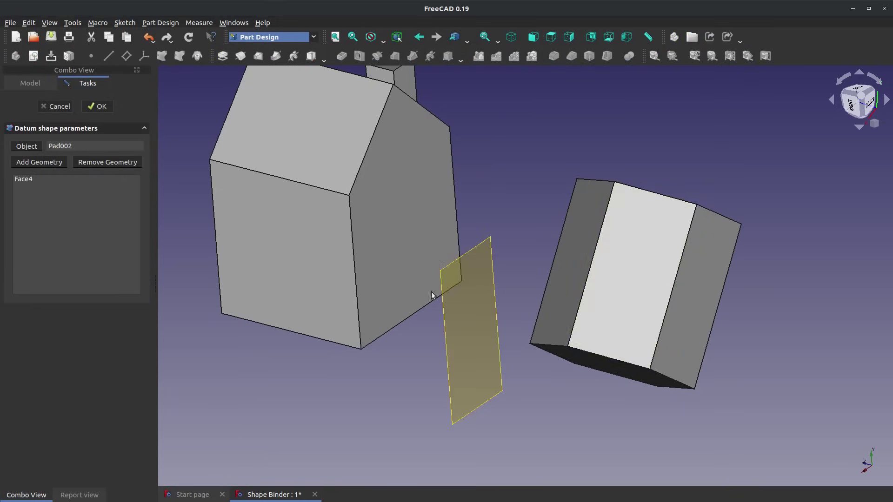
middle_drag(473, 318, 417, 287)
click(37, 163)
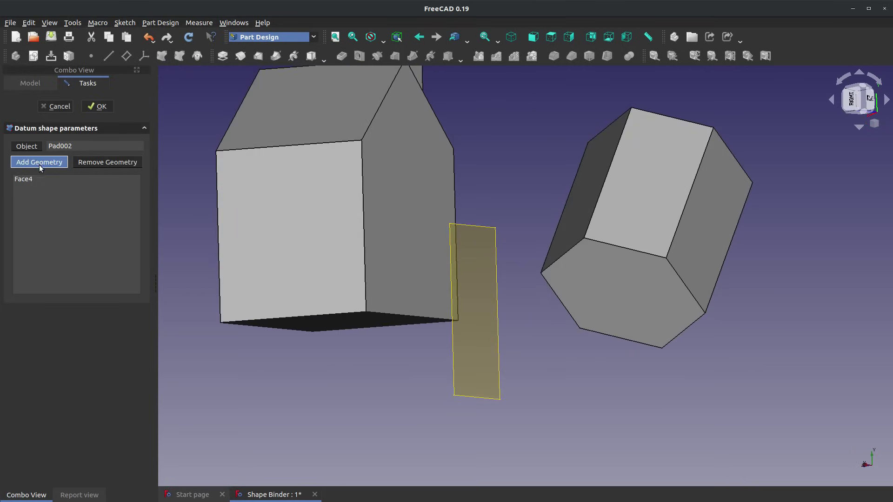
click(609, 298)
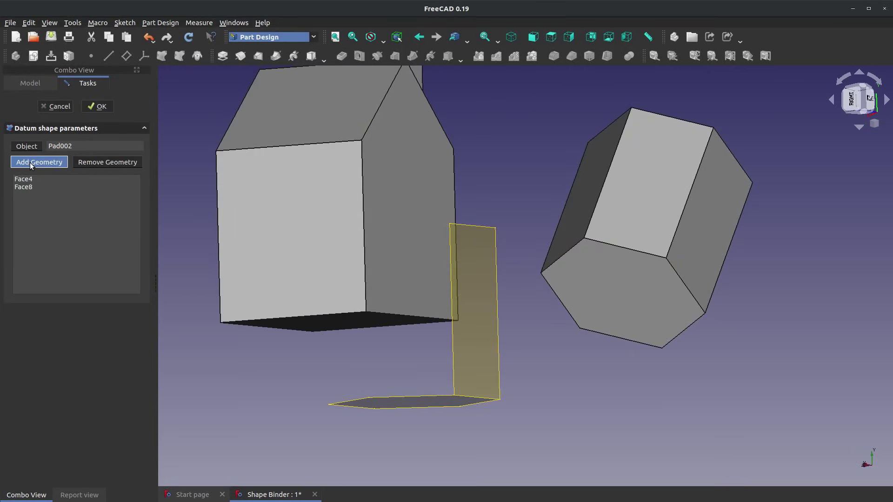
click(689, 266)
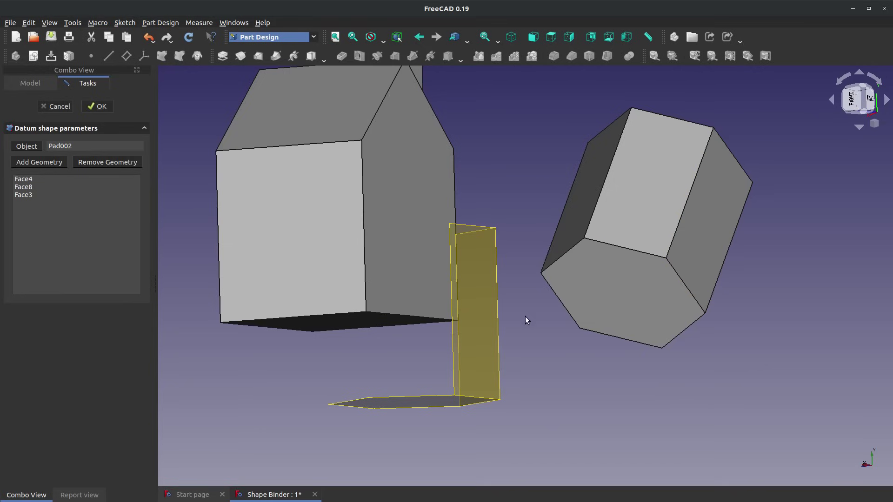
right_click(463, 416)
middle_drag(526, 201, 498, 297)
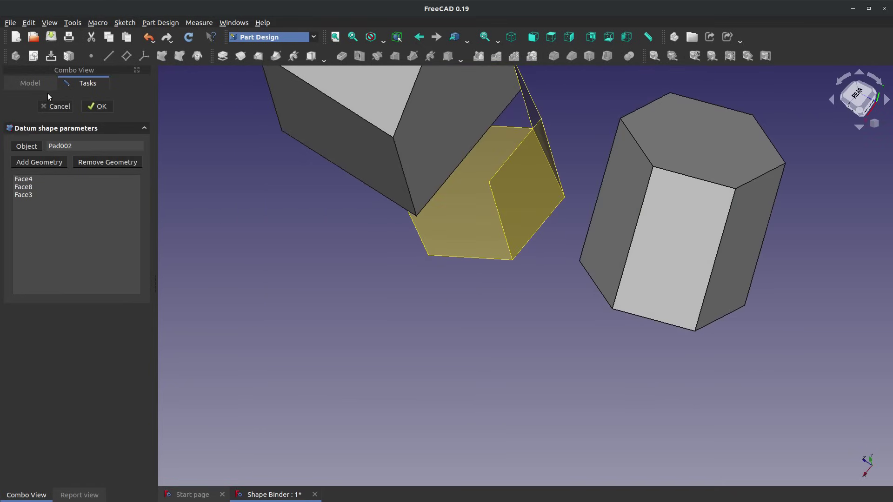
click(58, 107)
Undo all the Transform changes made to Body001
click(150, 39)
click(150, 40)
click(149, 39)
click(149, 39)
click(151, 40)
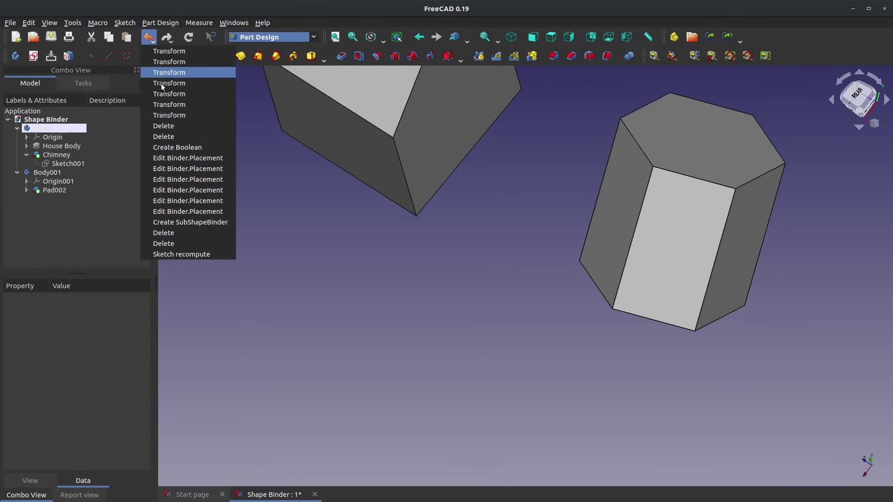
click(165, 119)
middle_drag(404, 277, 549, 84)
right_click(571, 63)
click(487, 210)
middle_drag(584, 179, 519, 157)
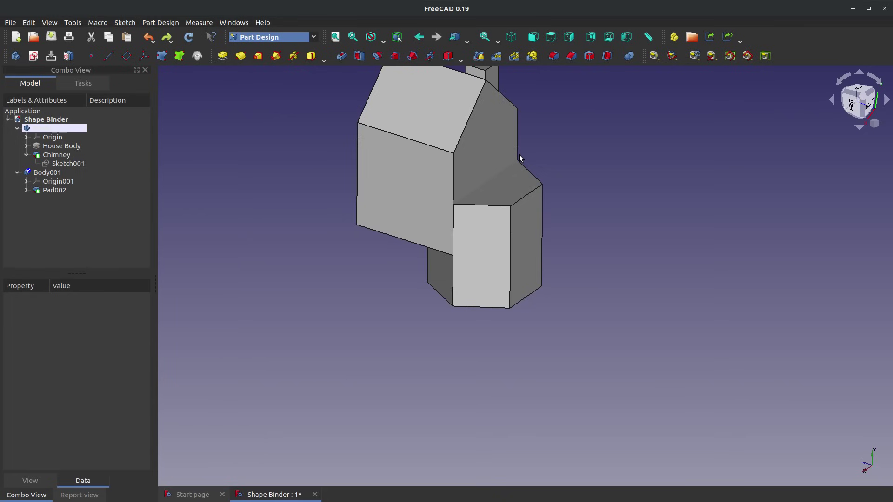
scroll(522, 168, up, 3)
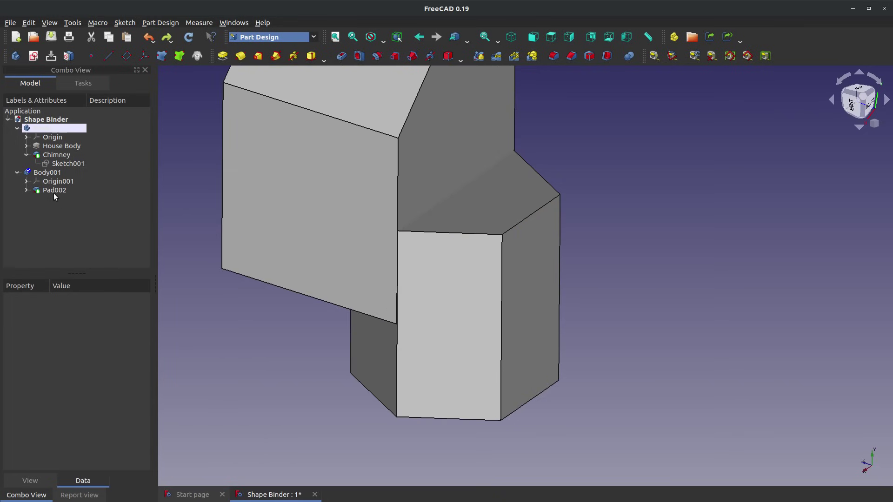
Create a sub-shape binder of the whole Body001 in the house body and look at its properties
click(46, 174)
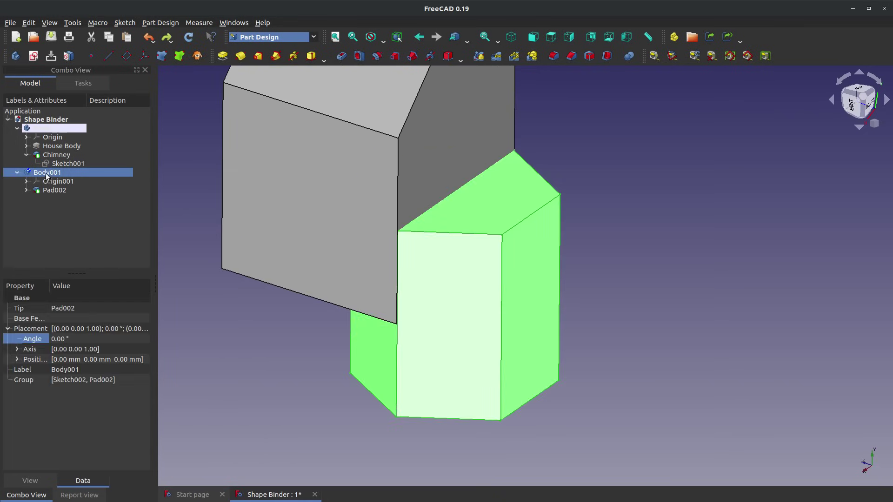
click(180, 56)
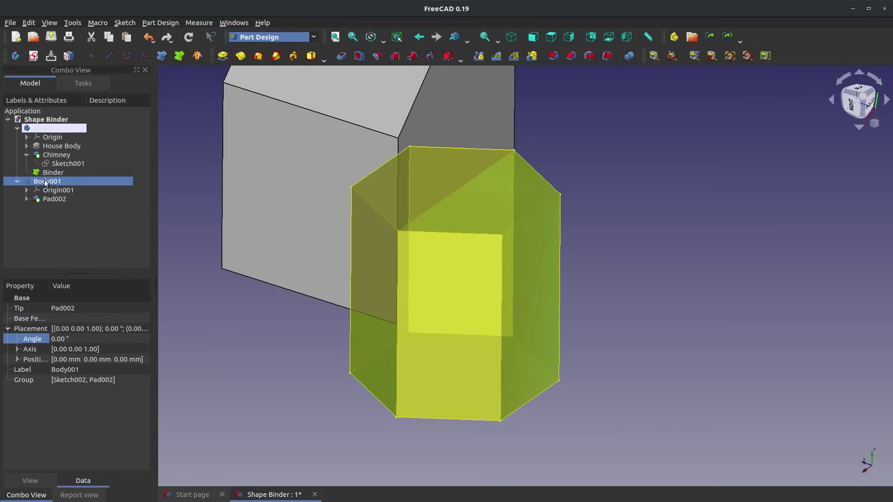
click(253, 349)
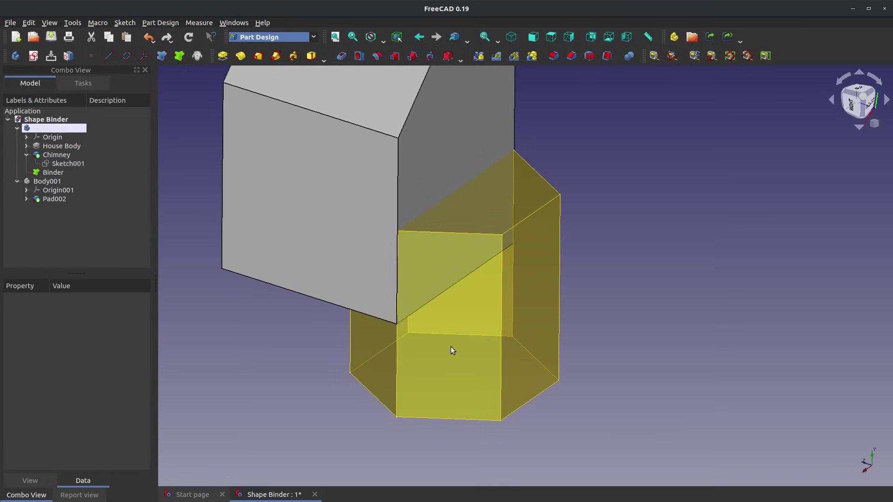
click(497, 208)
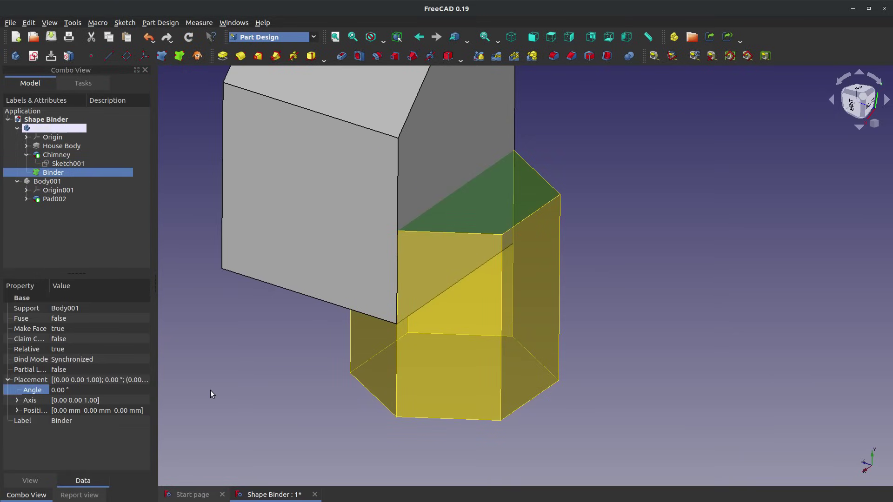
Delete the whole-body Binder and show Body001 again
right_click(53, 172)
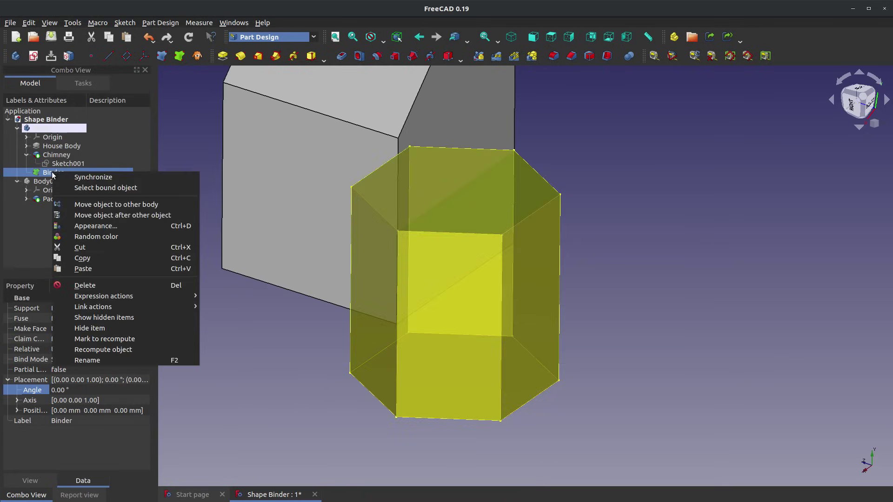
click(116, 288)
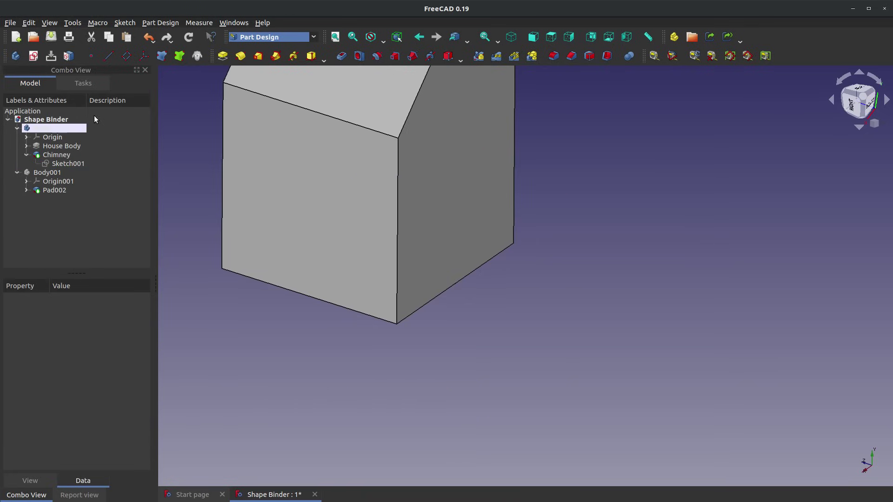
click(49, 172)
key(space)
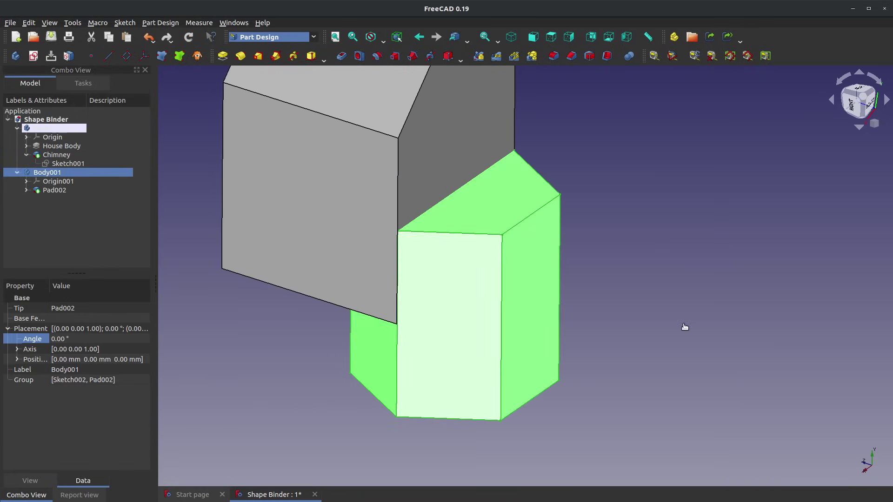
click(683, 326)
Create a sub-shape binder from the top face of the hexagonal Pad002 and hide Body001
click(465, 190)
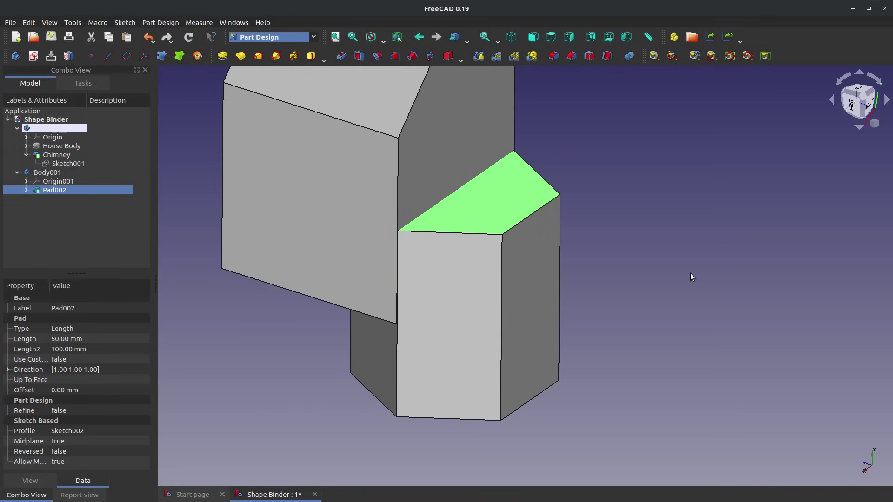
click(179, 56)
click(47, 181)
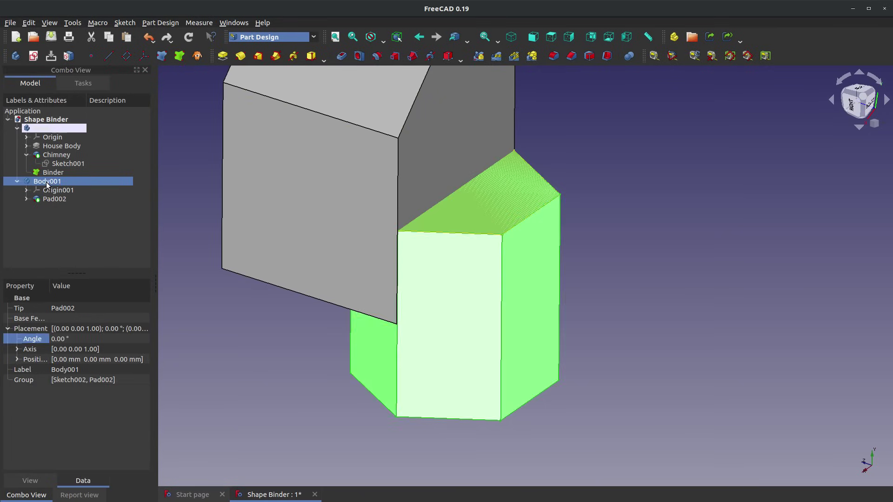
key(space)
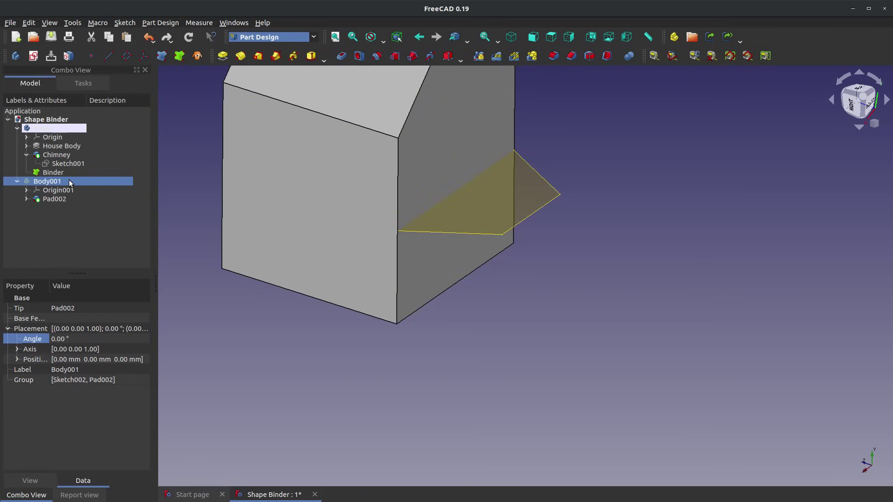
Pad the Binder face directly with a length of 10 mm, then undo the pad
click(547, 186)
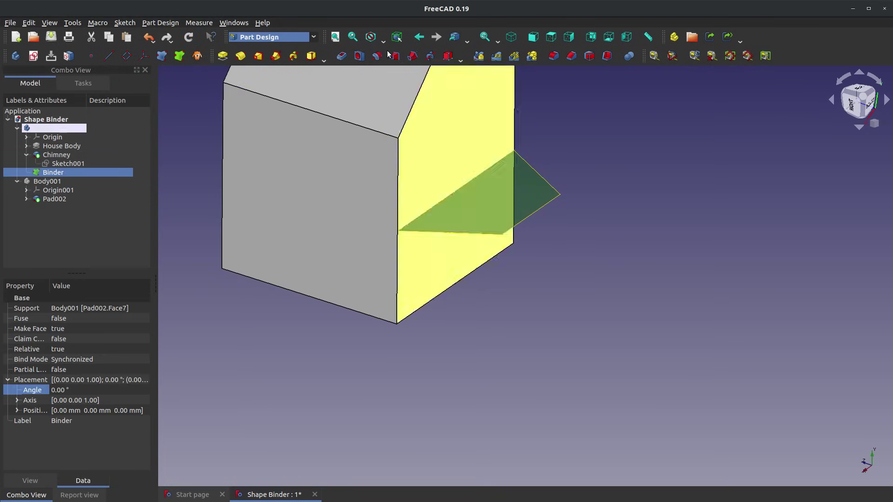
click(223, 57)
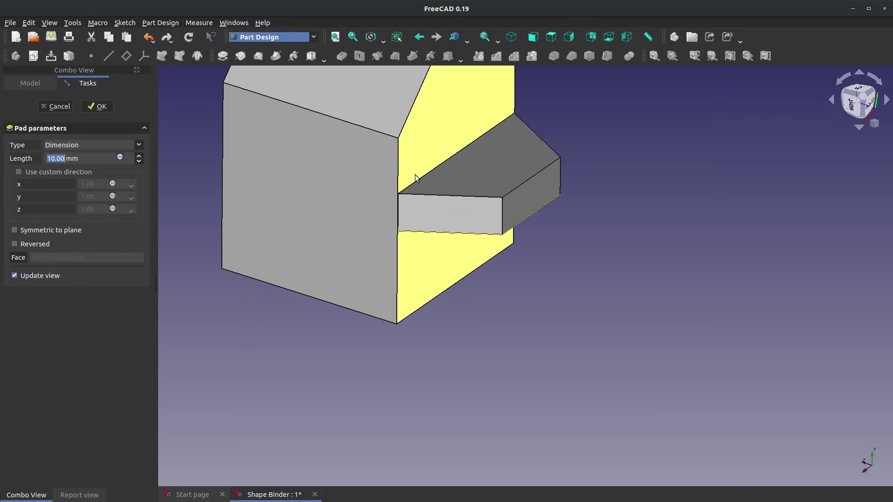
click(98, 107)
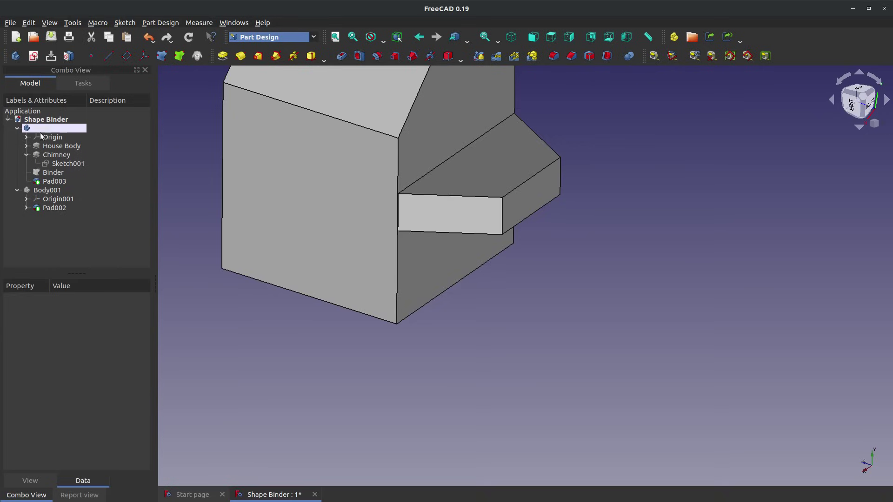
key(ctrl+z)
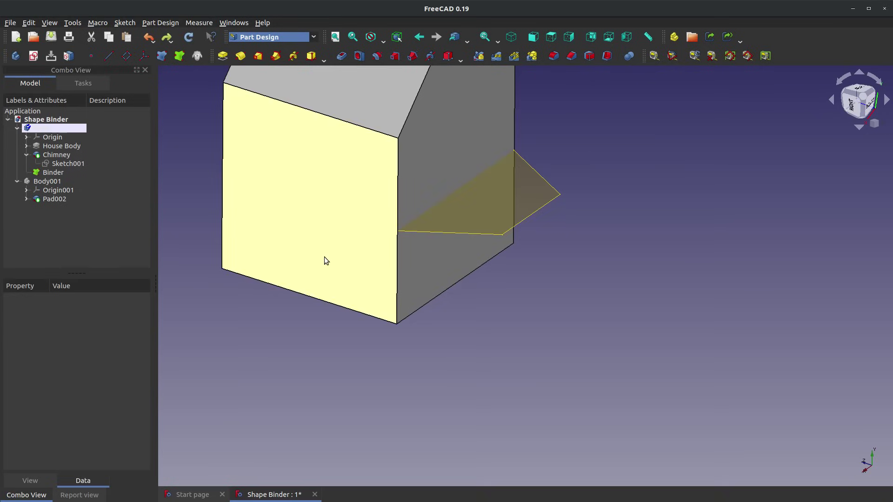
Set the z position of the Binder face's placement to 100 mm
click(544, 208)
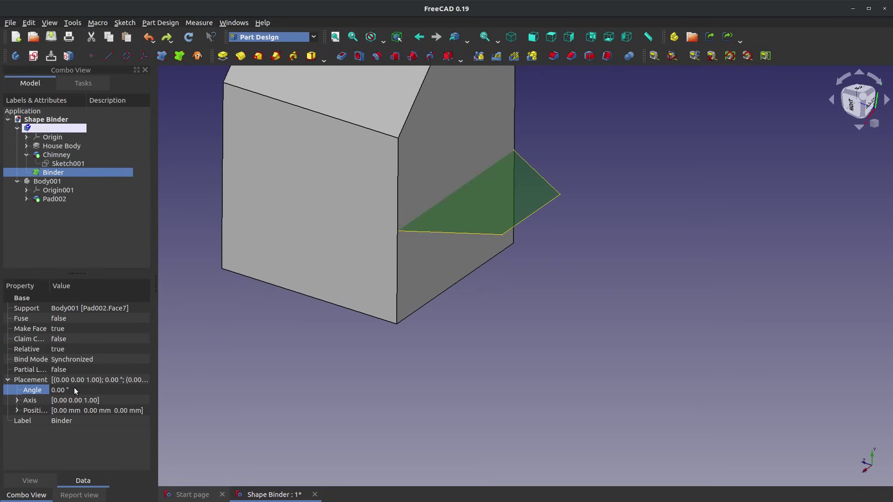
click(17, 410)
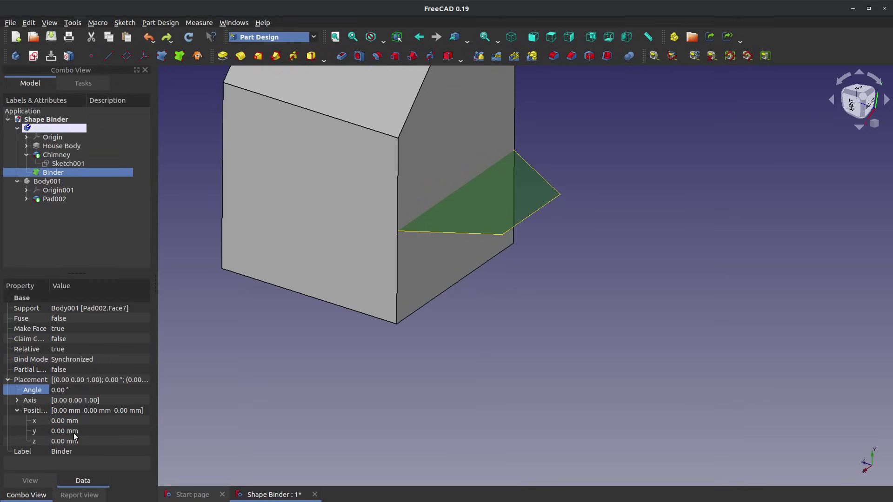
click(80, 440)
text(1)
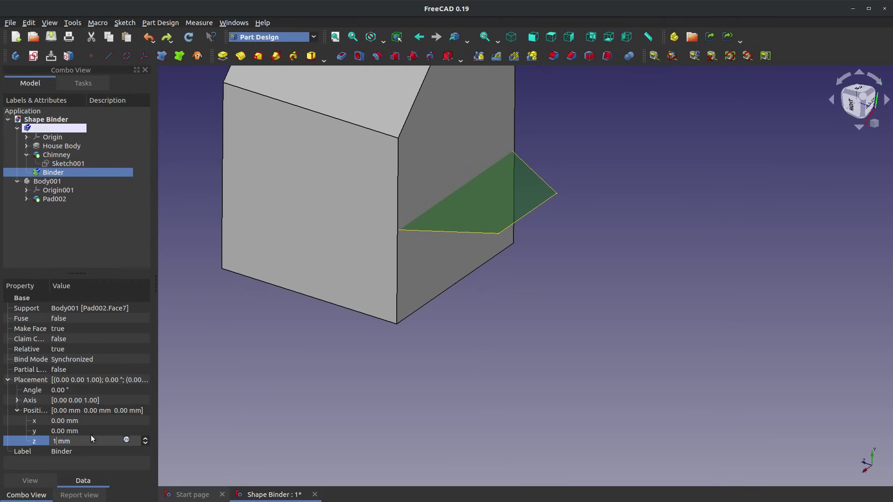
text(00)
scroll(398, 340, up, 3)
scroll(398, 358, down, 5)
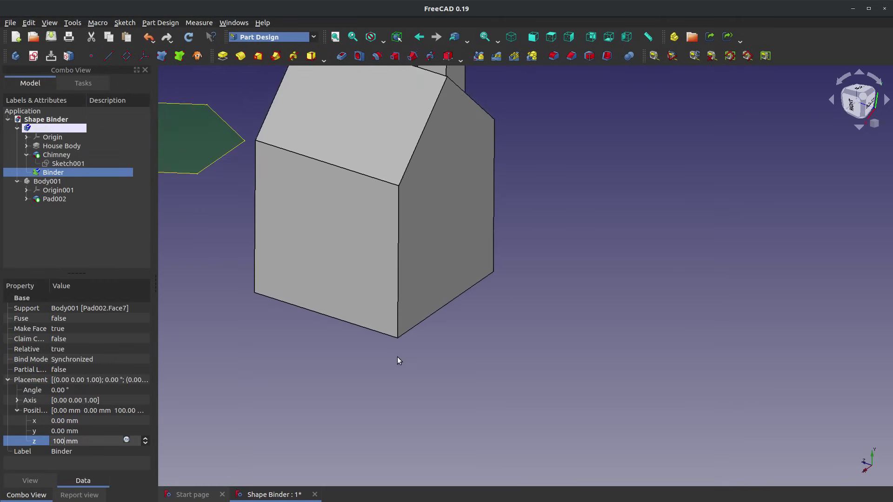
Preview a 360° revolution of the Binder face about the base X axis, then cancel it
scroll(399, 361, down, 4)
click(240, 56)
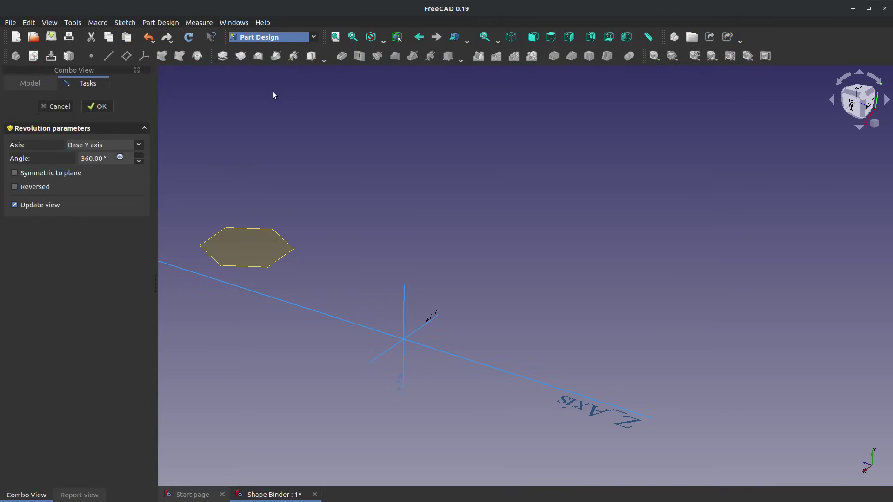
click(238, 240)
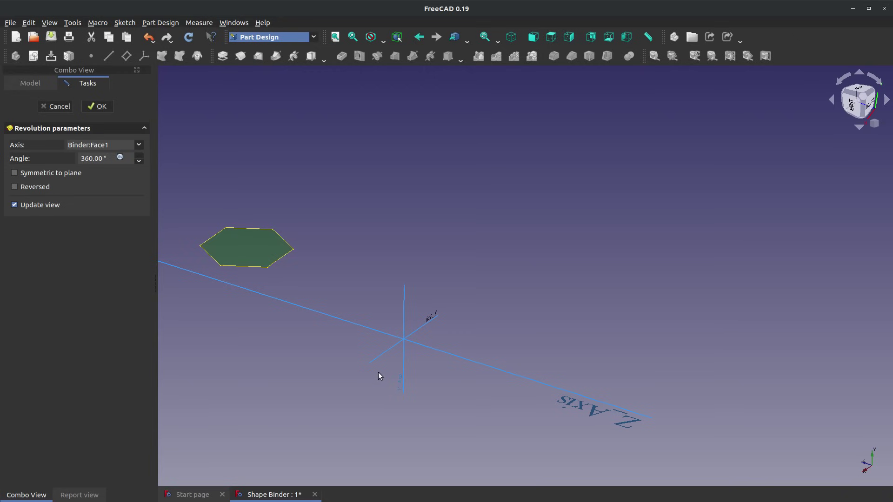
click(375, 360)
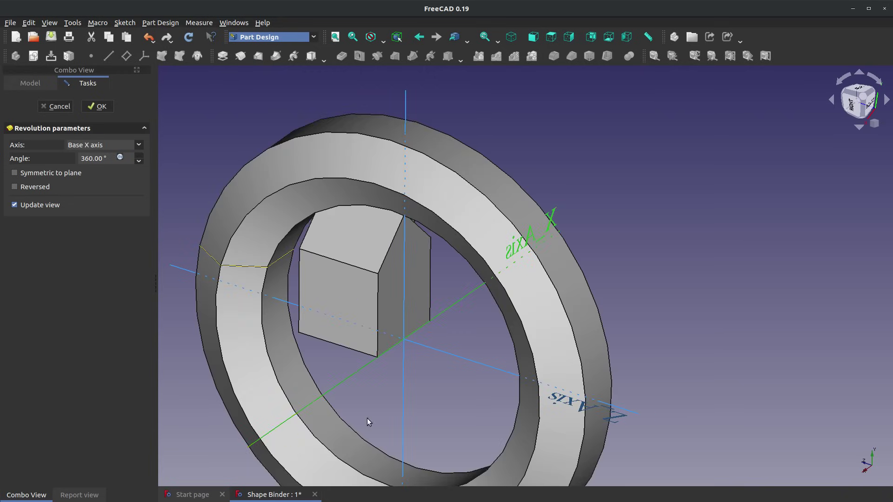
middle_drag(391, 378, 362, 374)
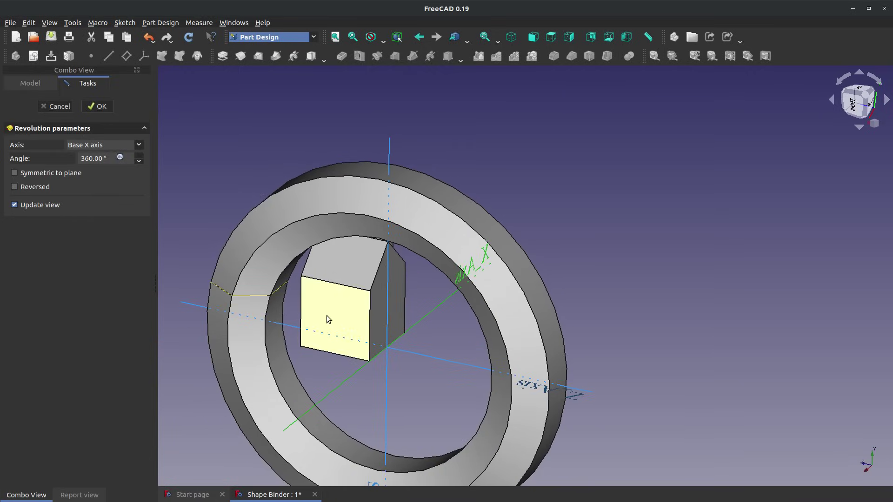
click(58, 106)
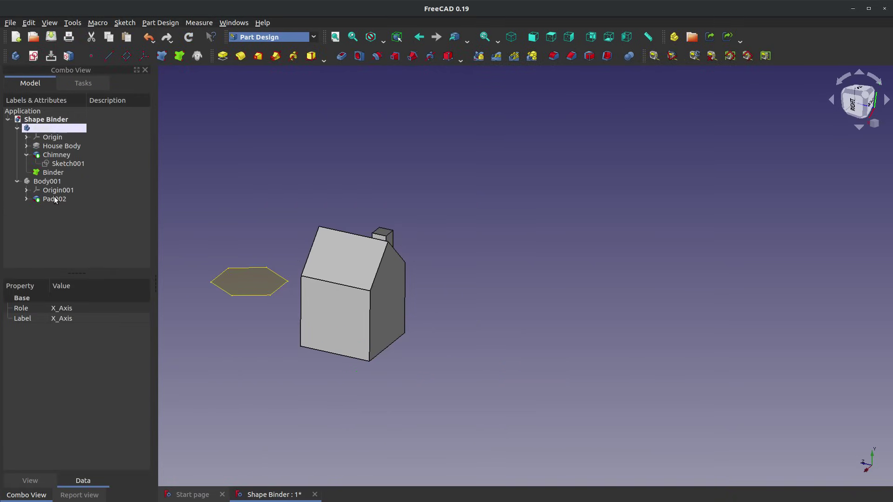
Delete the Binder from the house body
click(54, 200)
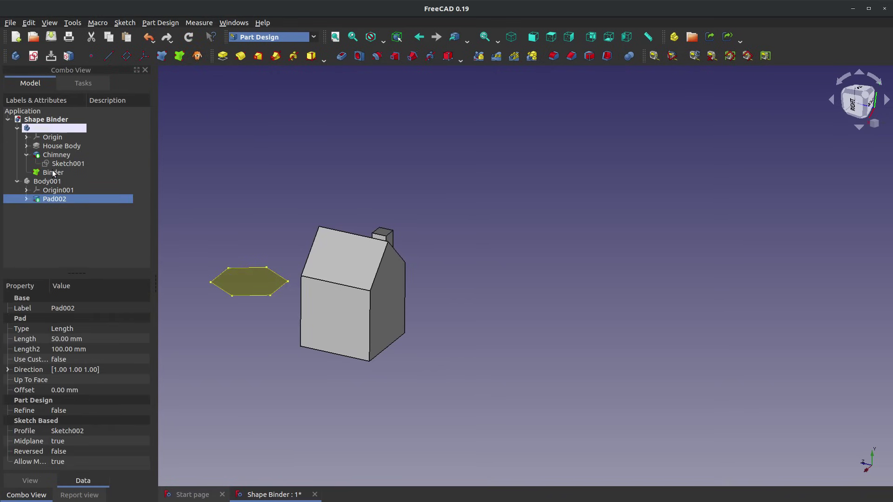
click(54, 173)
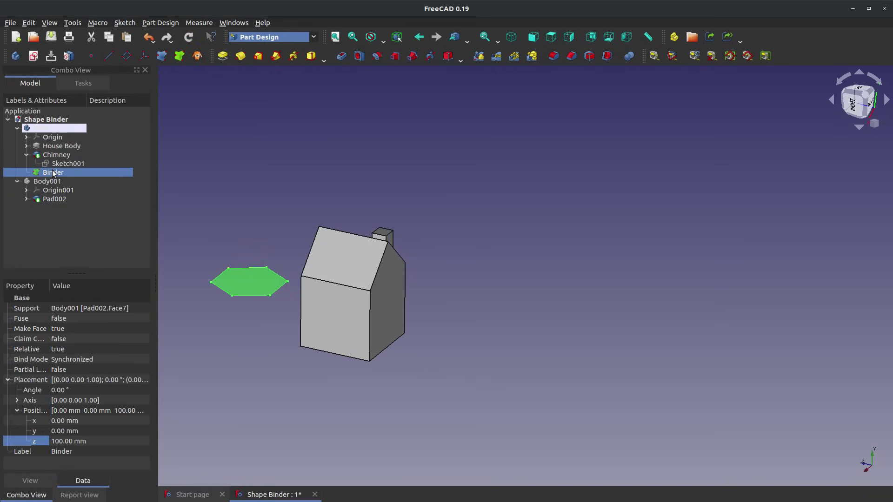
key(Delete)
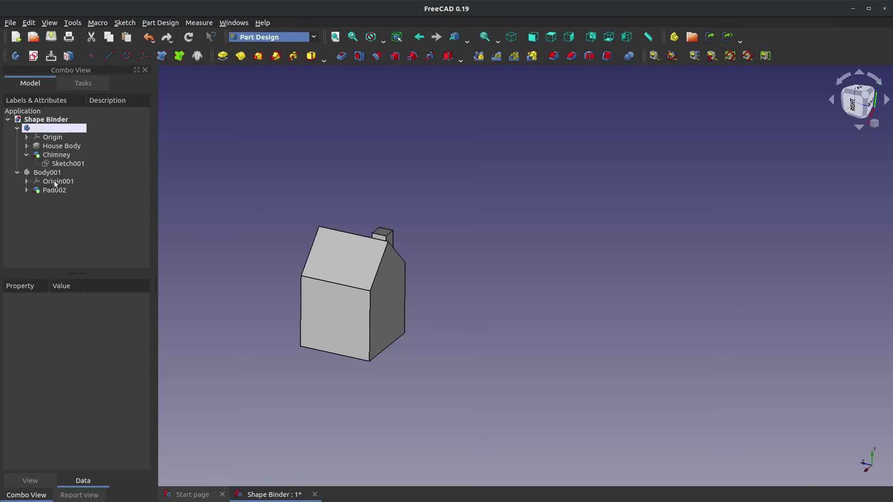
scroll(472, 325, up, 2)
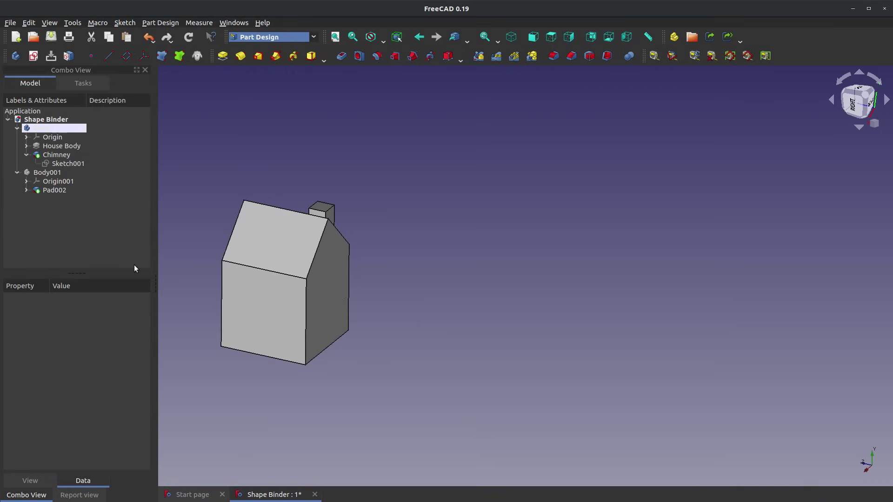
scroll(221, 293, up, 3)
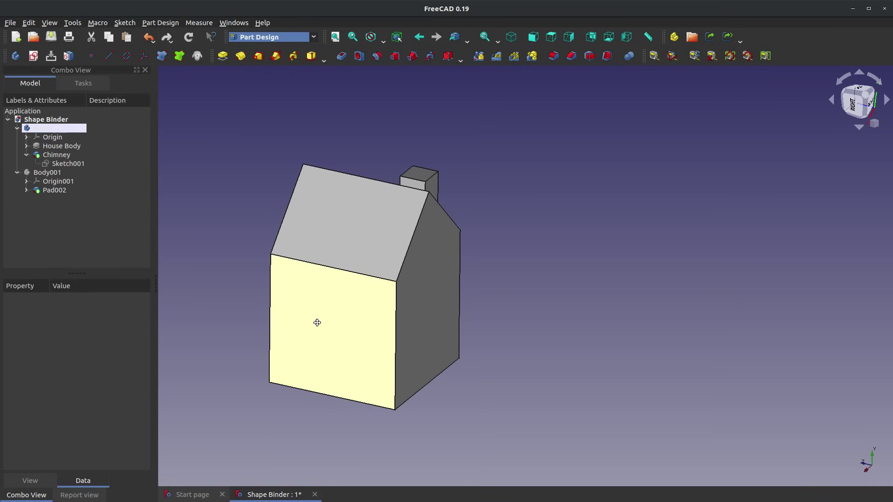
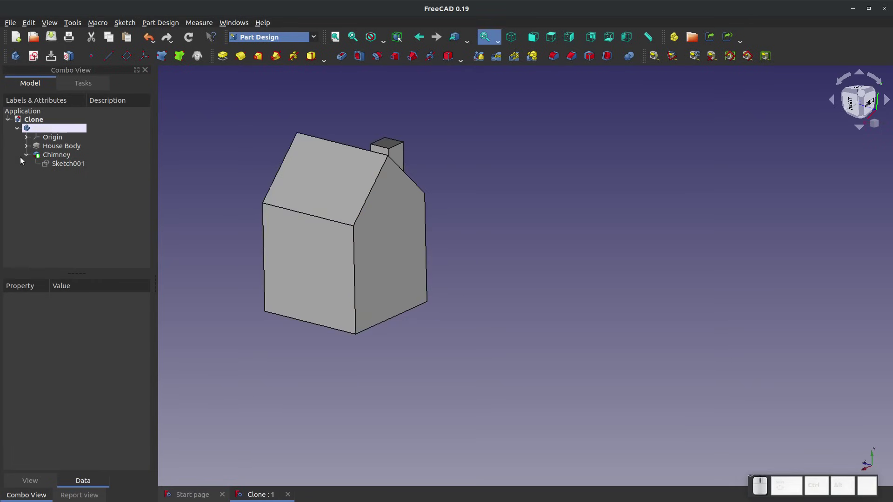
Create a clone of the house Body in the Clone document and inspect the cloned body's properties
click(32, 130)
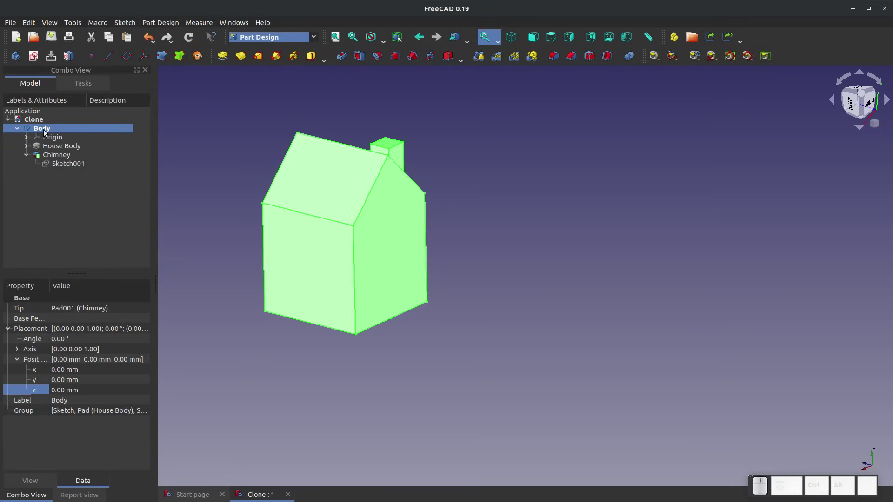
click(201, 57)
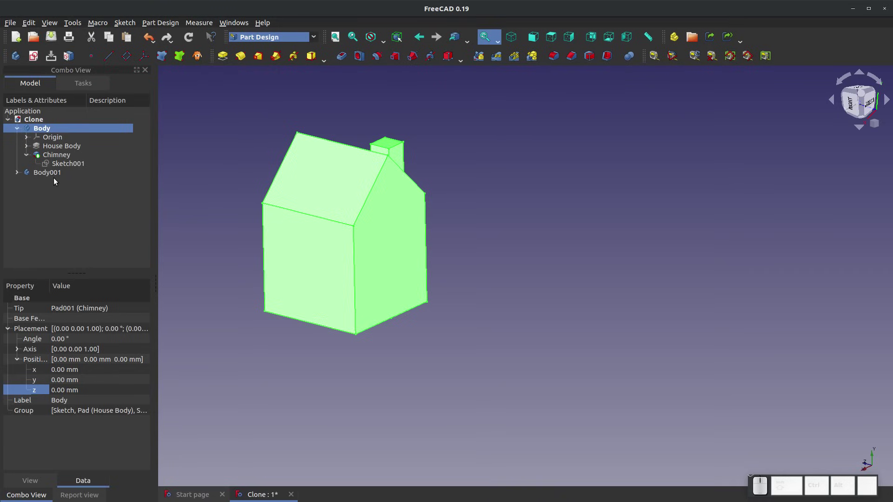
click(43, 177)
click(44, 173)
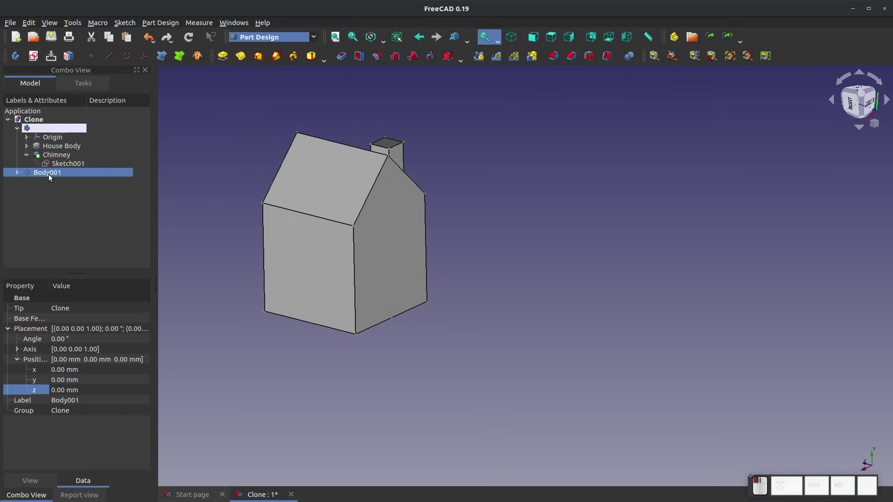
click(185, 254)
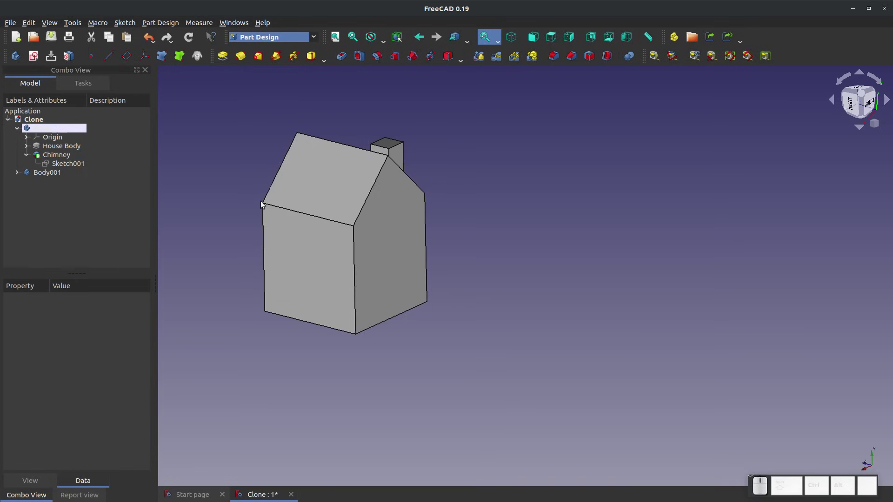
Transform the cloned Body001 by moving it 80 mm in the negative Z direction, beside the original house
right_click(43, 175)
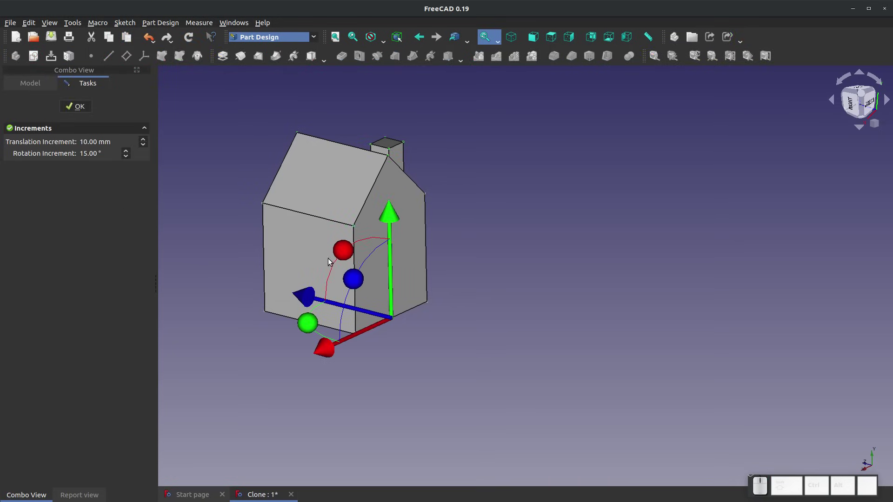
drag(307, 298, 469, 359)
click(355, 376)
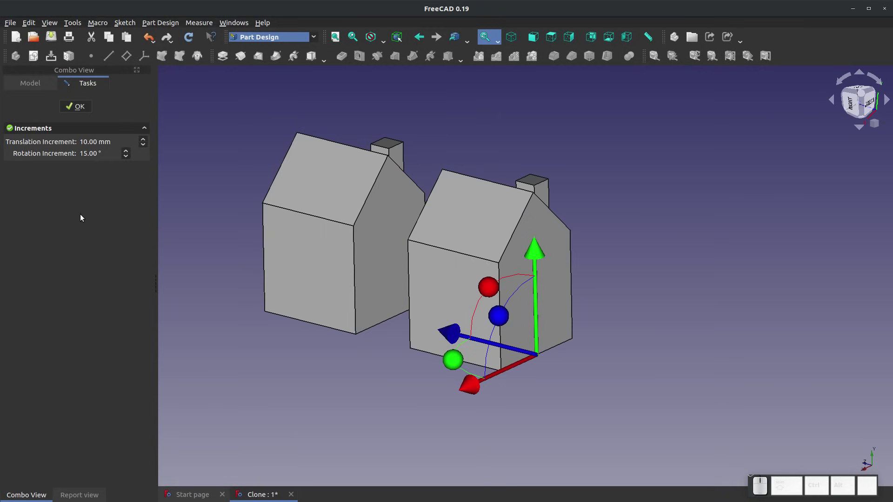
click(80, 107)
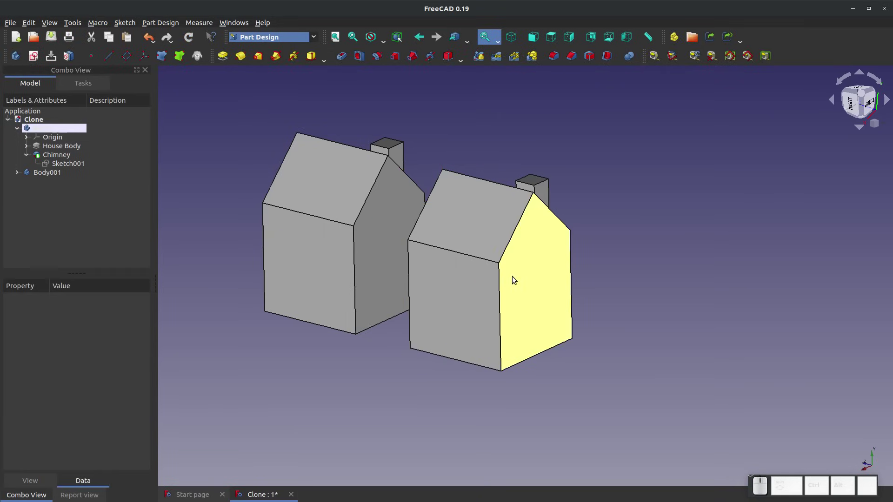
Change the cloned house's shape color to blue
click(482, 244)
right_click(482, 243)
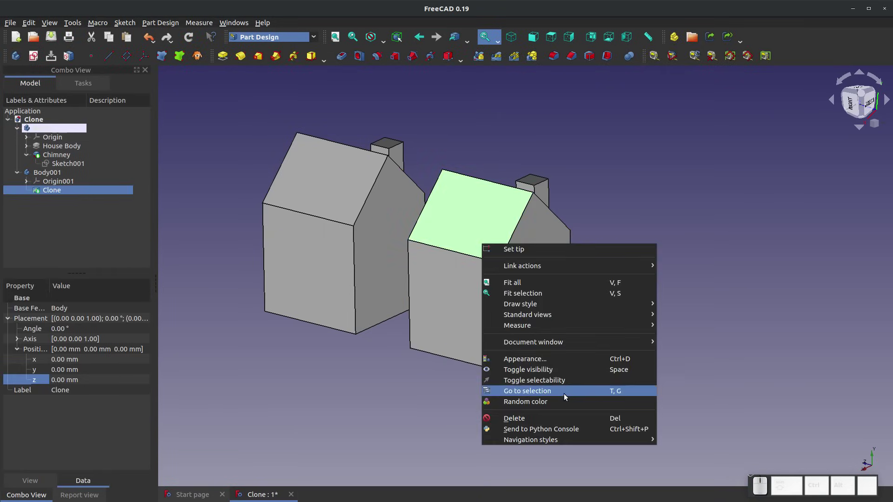
click(548, 359)
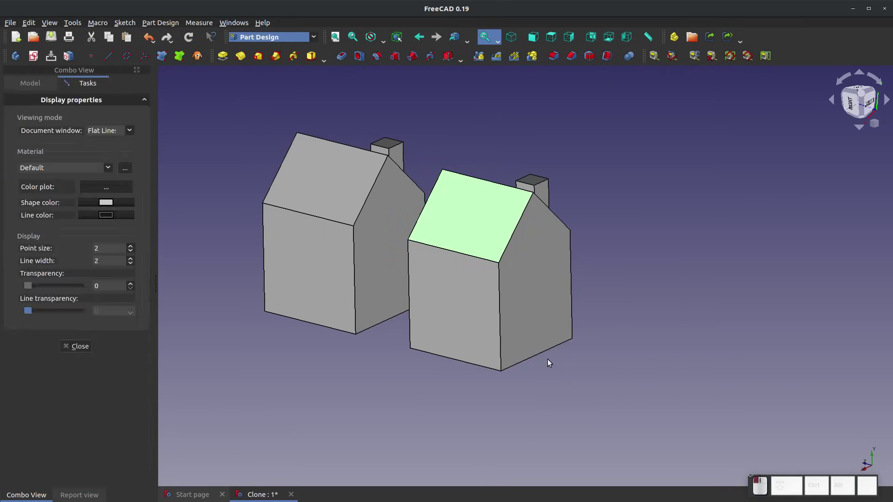
click(103, 205)
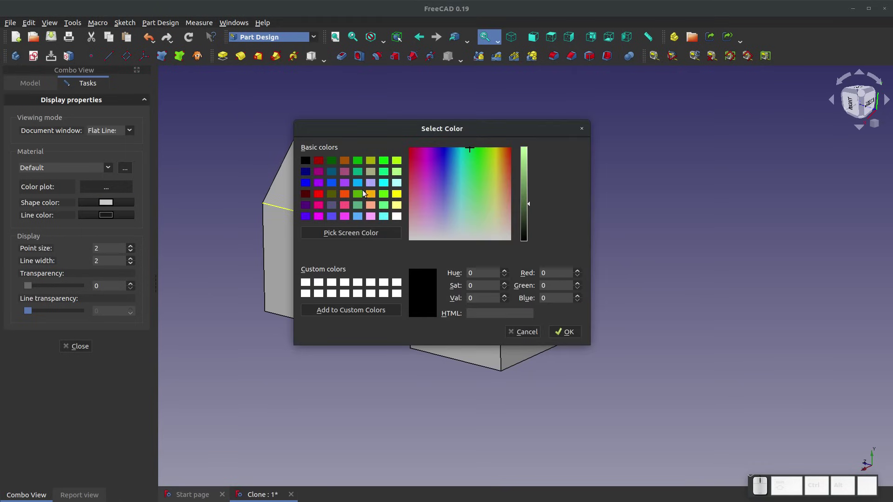
click(332, 183)
click(564, 332)
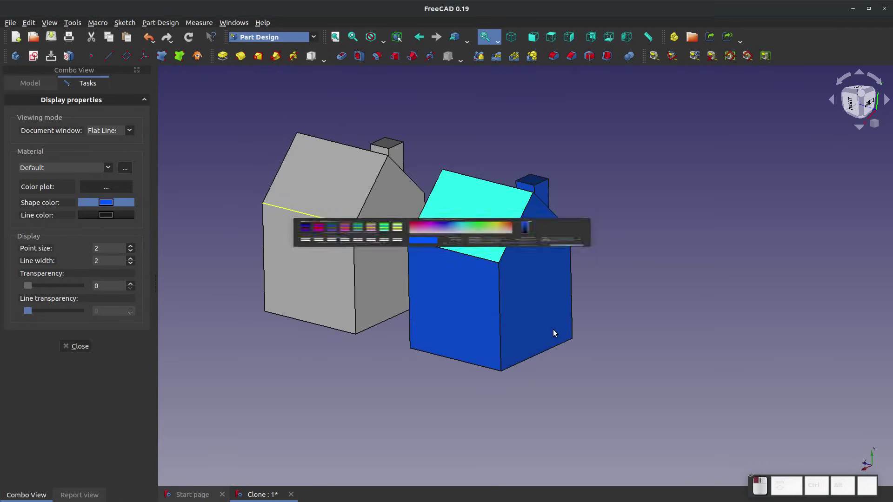
click(487, 140)
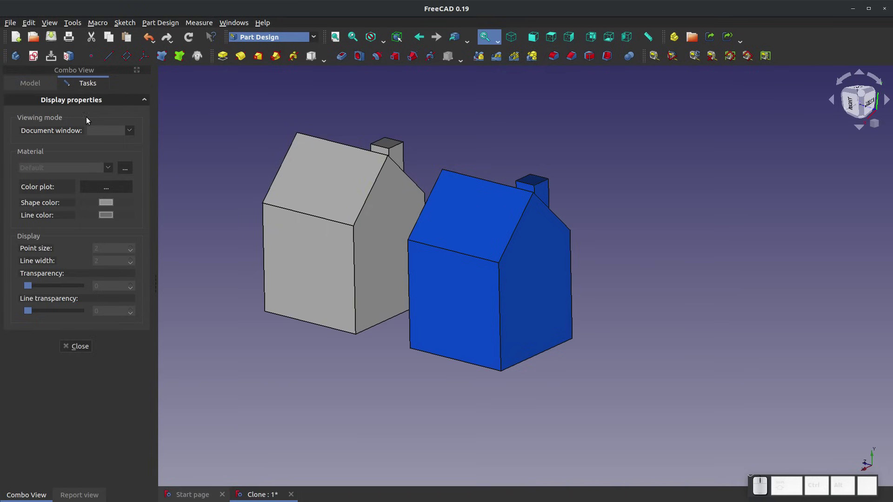
click(76, 346)
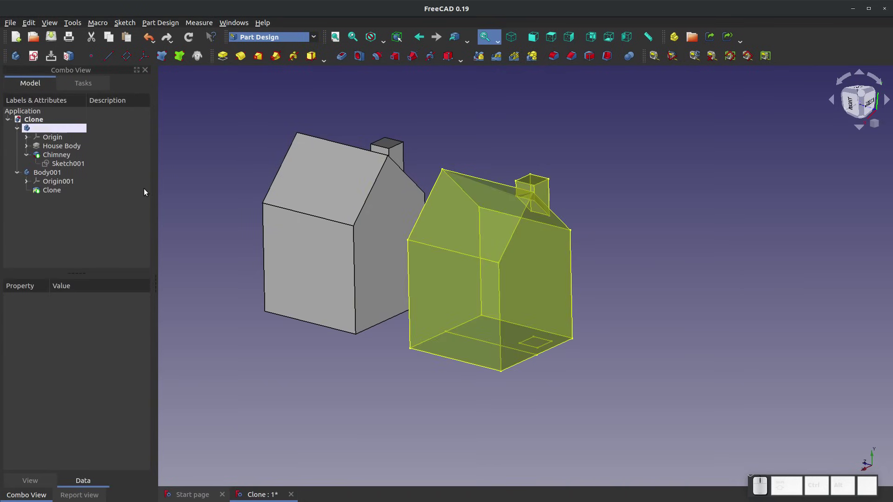
right_click(489, 241)
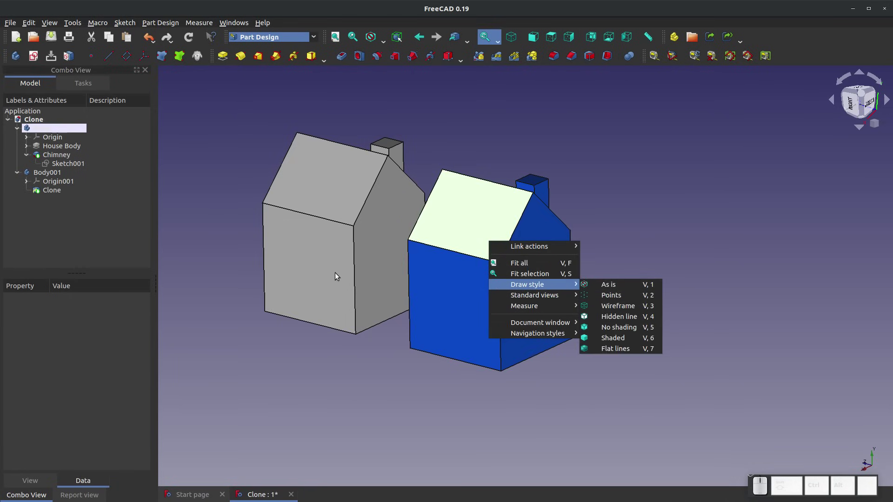
right_click(39, 173)
right_click(40, 172)
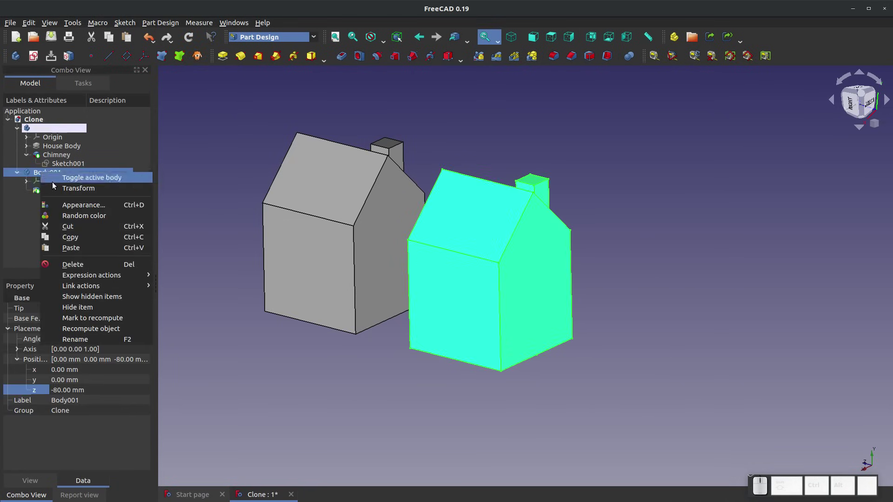
mouse_move(130, 288)
click(220, 130)
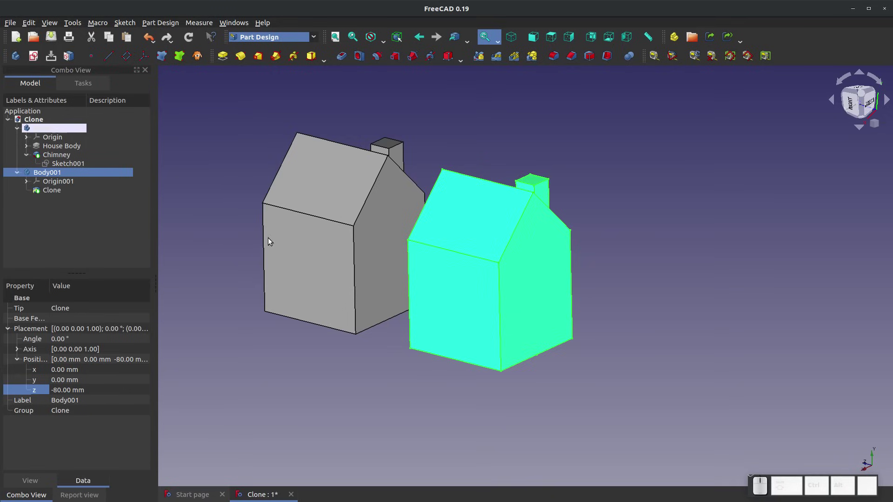
click(188, 190)
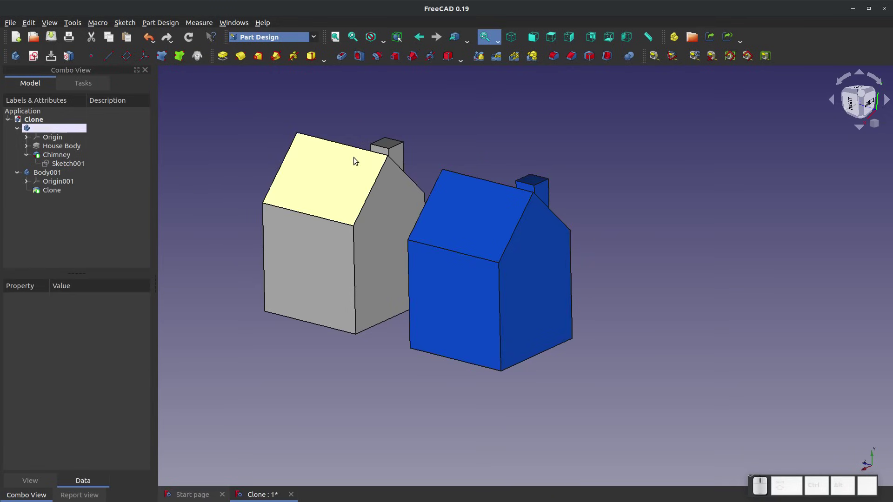
Sketch a circle near the middle of the original house's side wall below the roof slope
click(308, 277)
click(33, 56)
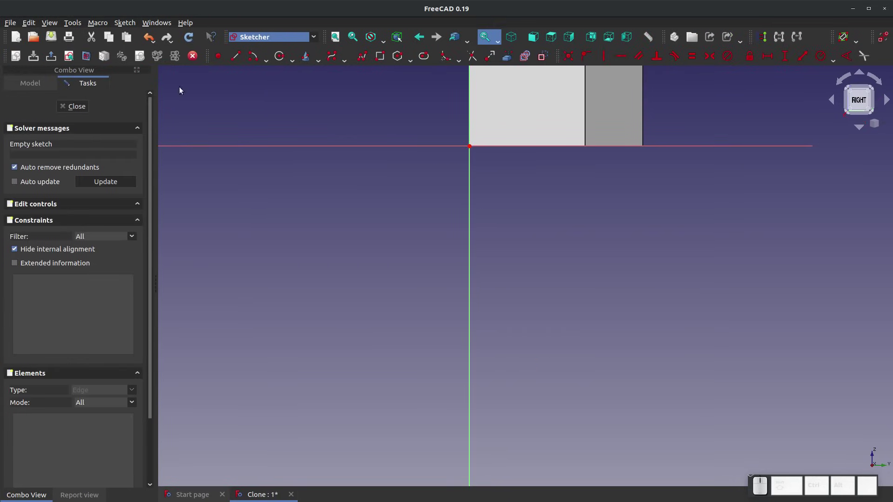
mouse_move(480, 169)
middle_down()
mouse_move(539, 185)
mouse_move(319, 289)
mouse_move(245, 225)
mouse_move(274, 219)
mouse_move(445, 253)
mouse_move(394, 208)
mouse_move(579, 208)
mouse_move(483, 144)
mouse_move(313, 76)
middle_up()
click(284, 62)
click(422, 278)
click(409, 281)
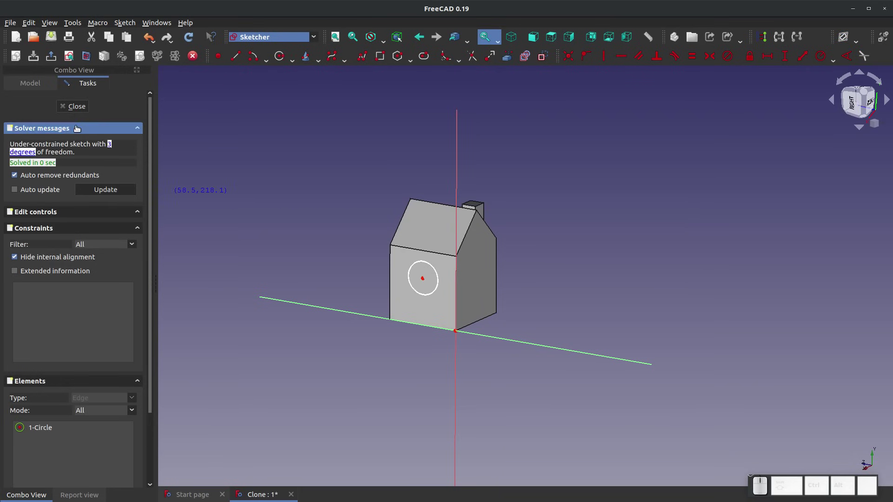
click(72, 106)
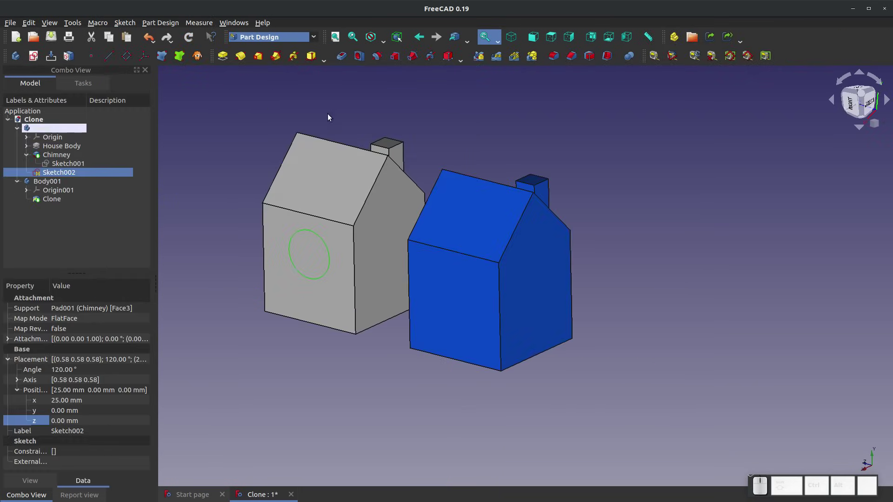
Cut a Through all pocket from the circle sketched on the original house's side wall
click(342, 56)
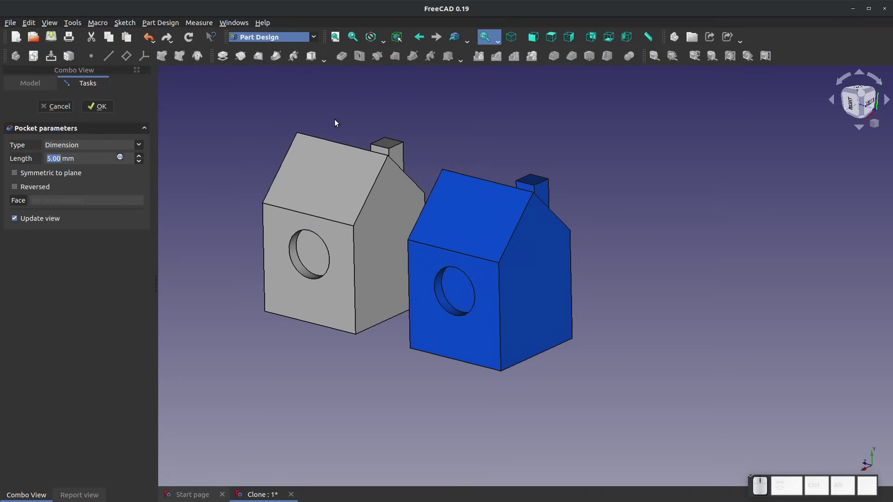
click(127, 148)
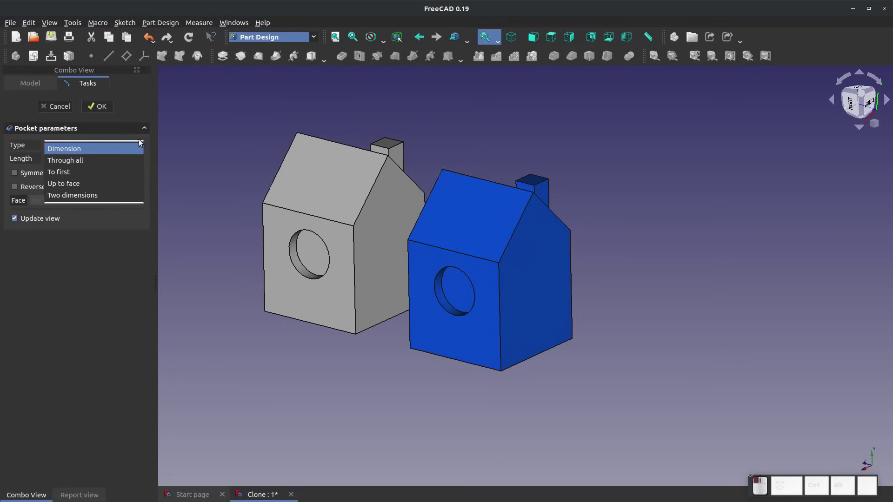
click(115, 162)
click(97, 106)
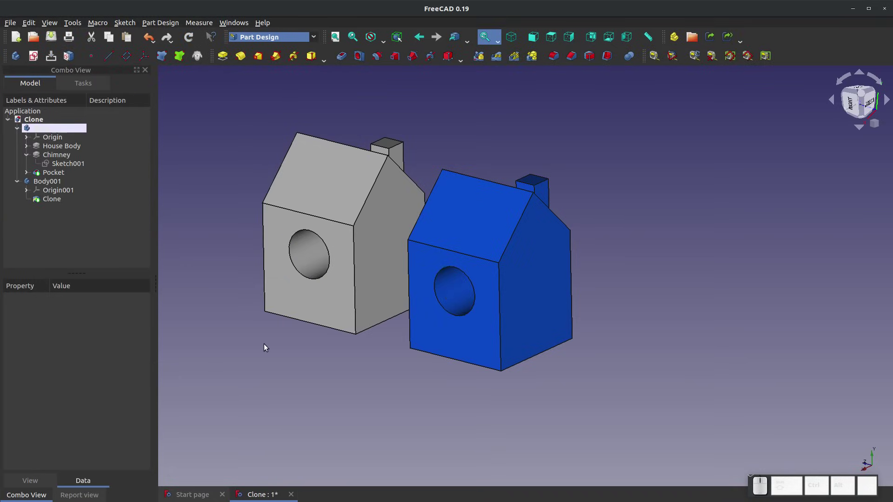
Transform the cloned Body001 along Z to -49 mm so it slightly overlaps the original house, using a 1 mm translation increment for the final adjustment
mouse_move(285, 344)
mouse_down()
mouse_move(359, 315)
mouse_move(292, 338)
mouse_up()
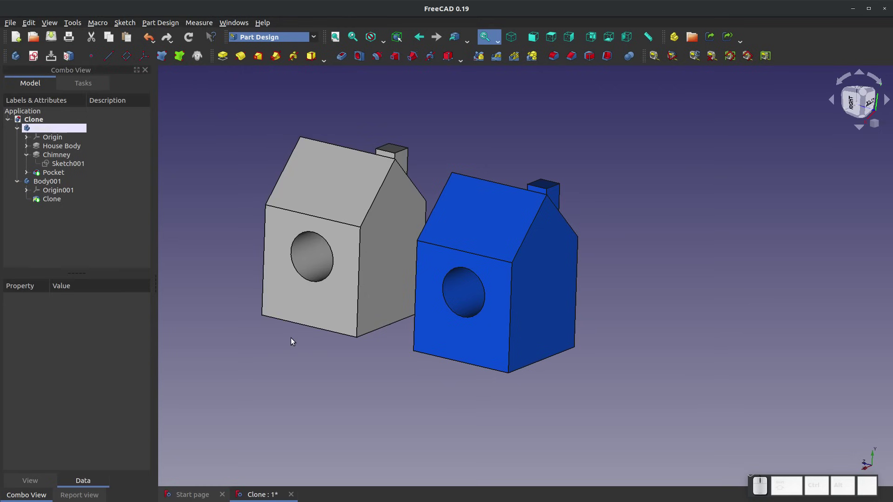
click(484, 244)
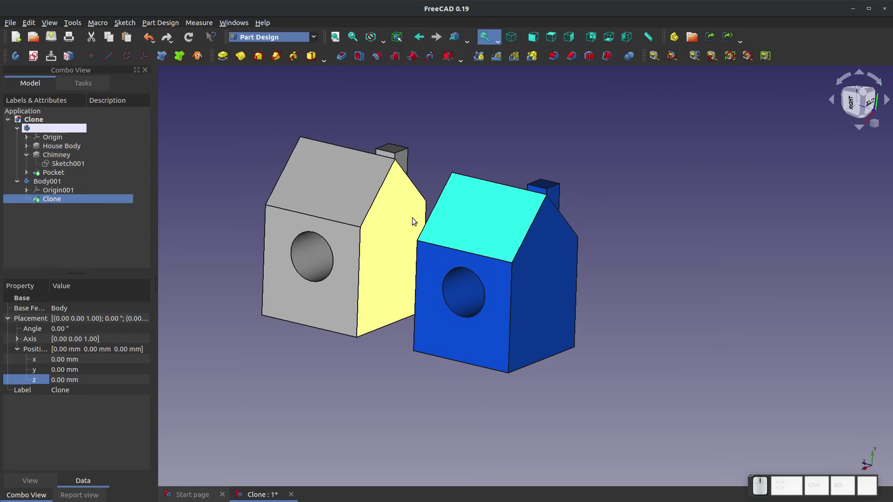
right_click(461, 208)
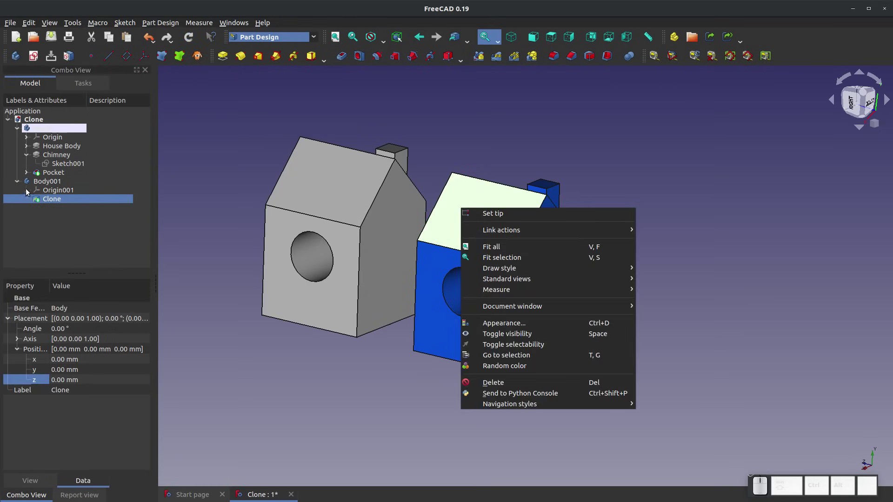
click(28, 186)
right_click(45, 183)
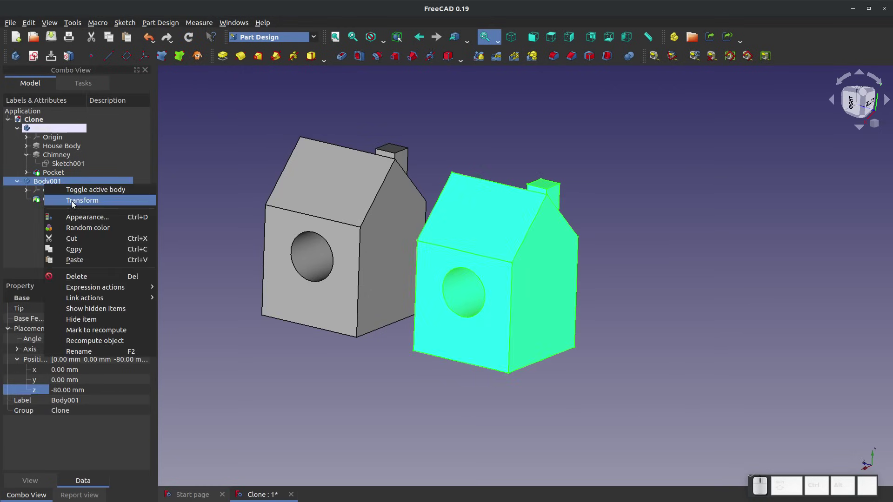
click(73, 201)
drag(445, 339, 381, 337)
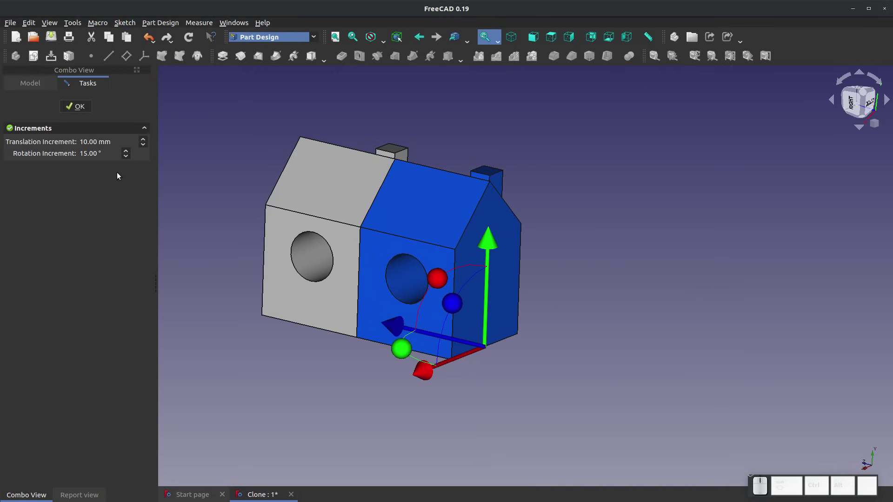
triple_click(109, 141)
text(1)
drag(394, 326, 391, 325)
click(75, 106)
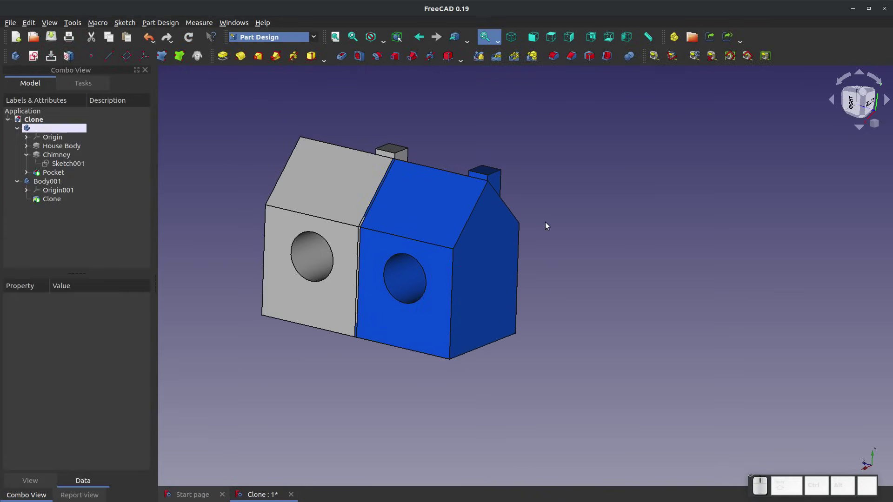
Fuse the original house Body with the cloned Body001 using a Boolean operation
click(69, 181)
ctrl+click(102, 129)
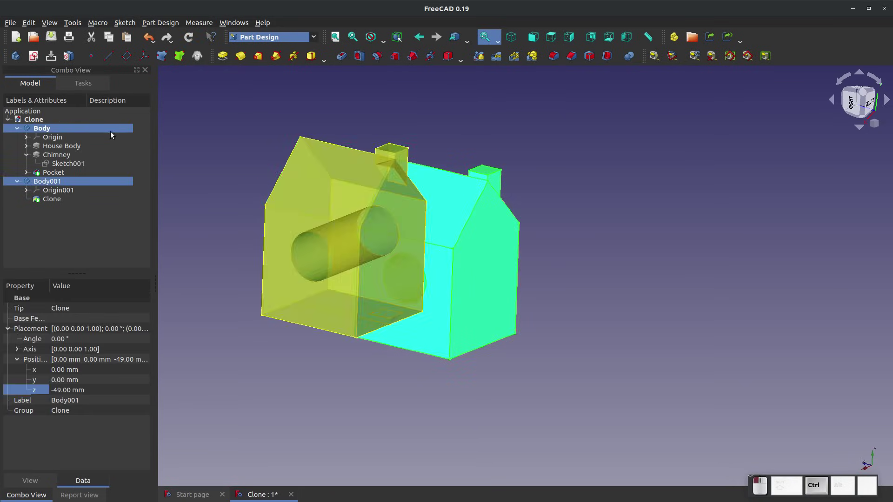
click(629, 56)
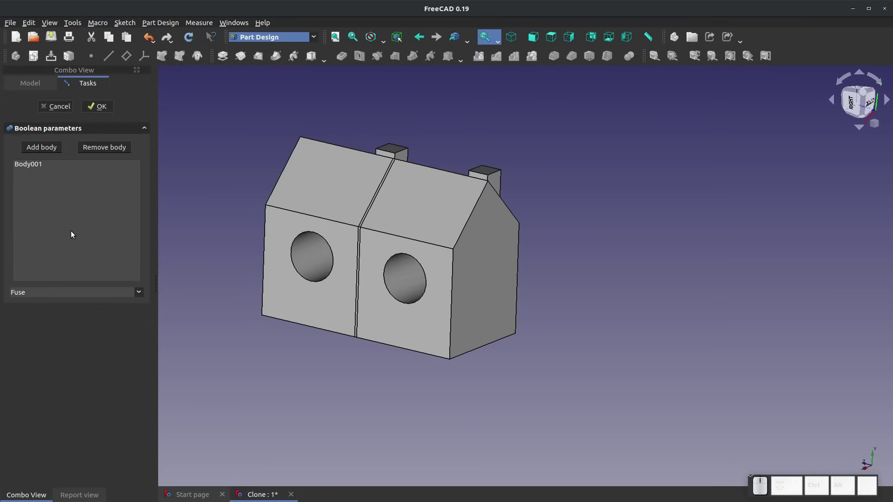
click(93, 109)
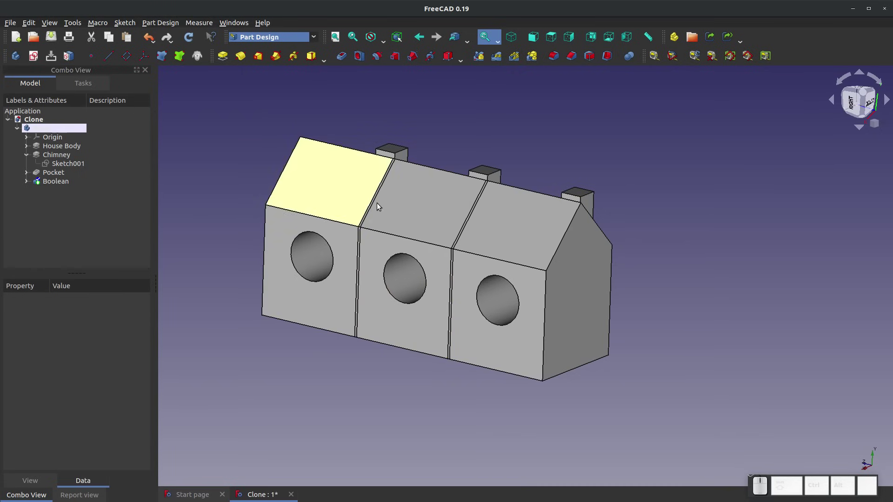
Remove the Boolean fusion of the original and cloned houses
click(38, 181)
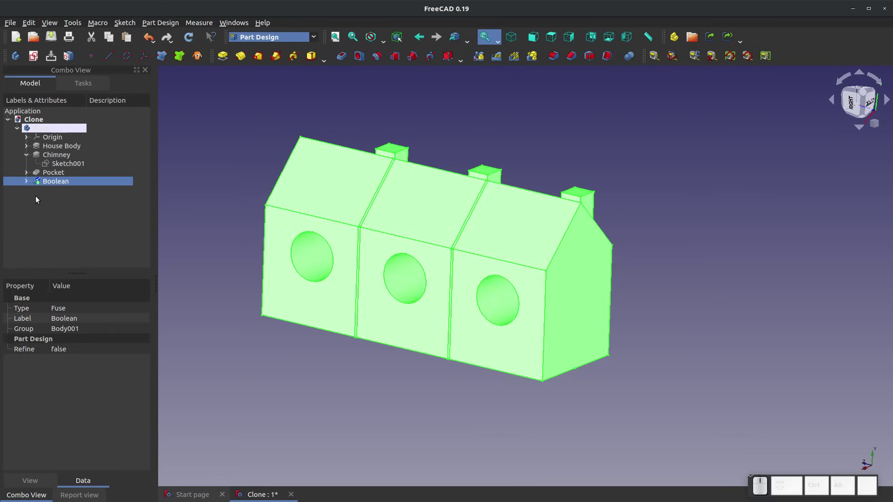
click(27, 182)
key(Delete)
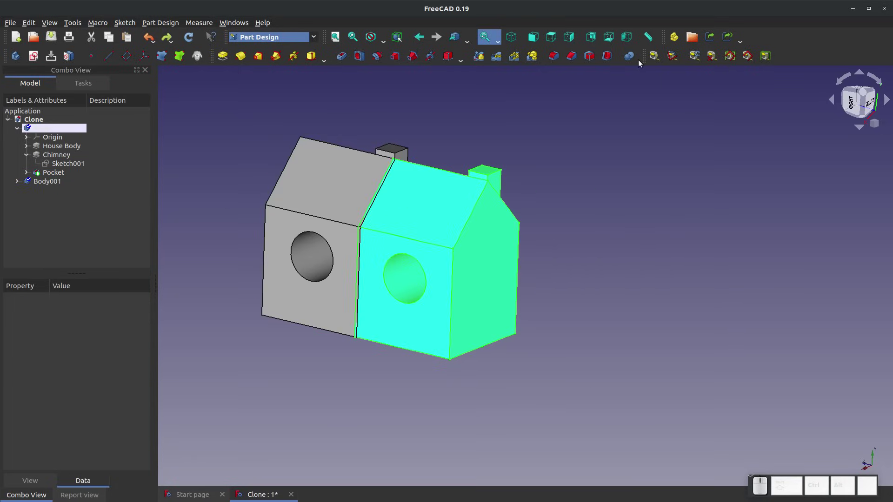
Examine the Fuse, Cut and Common types offered by the Boolean operation, and leave it without applying
click(629, 56)
click(76, 296)
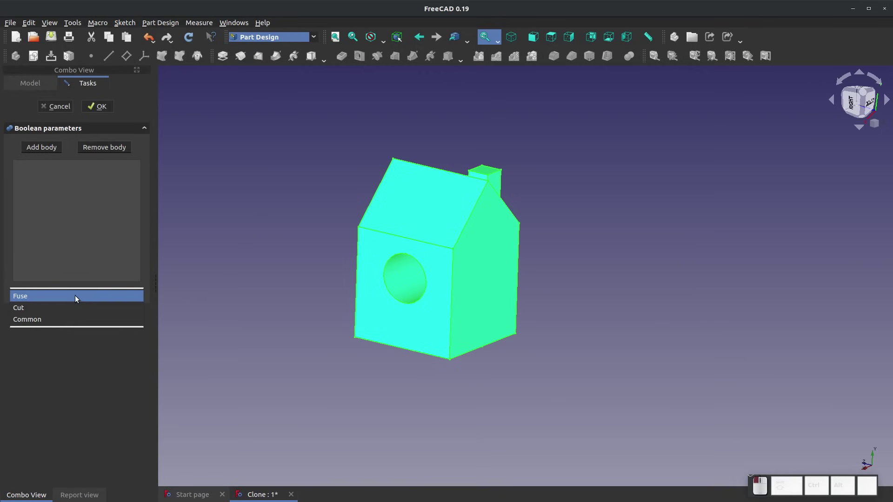
click(33, 139)
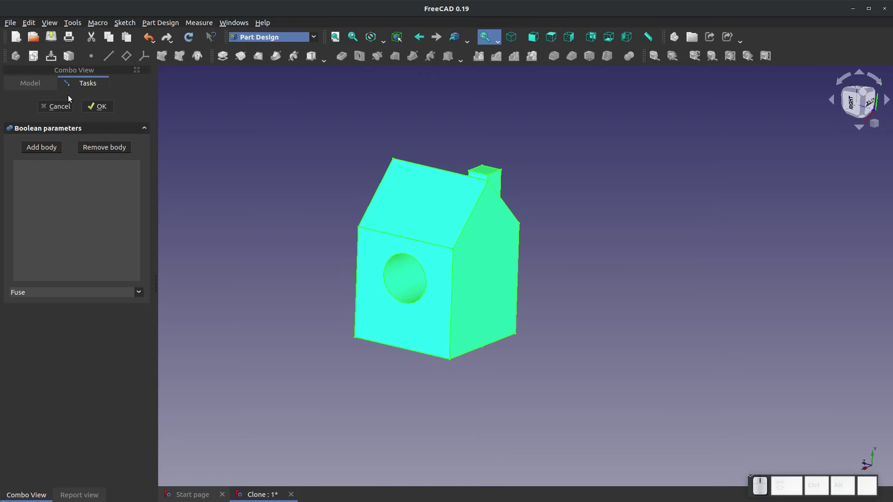
click(53, 106)
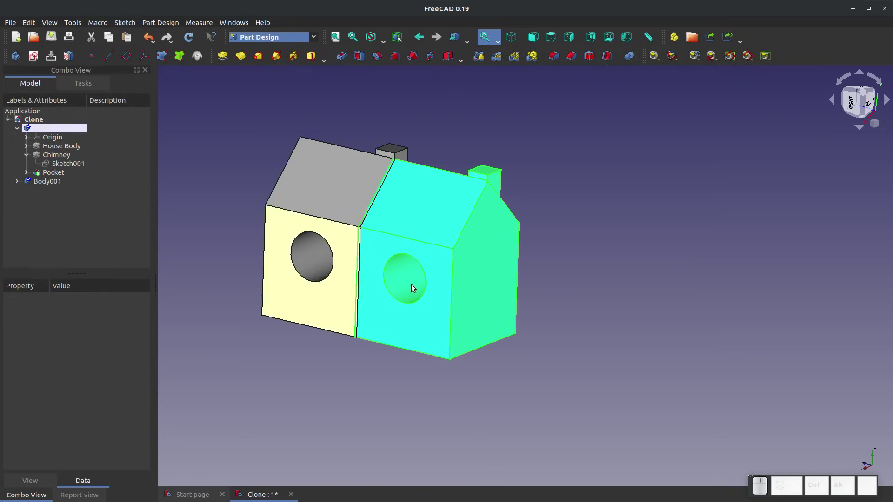
Transform the cloned Body001 away from the original house along the negative Z direction so the two stand apart
click(408, 205)
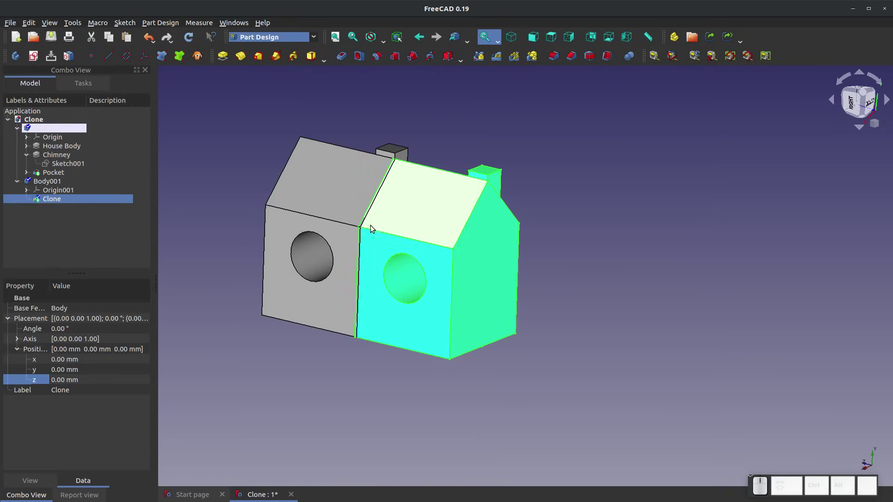
click(40, 181)
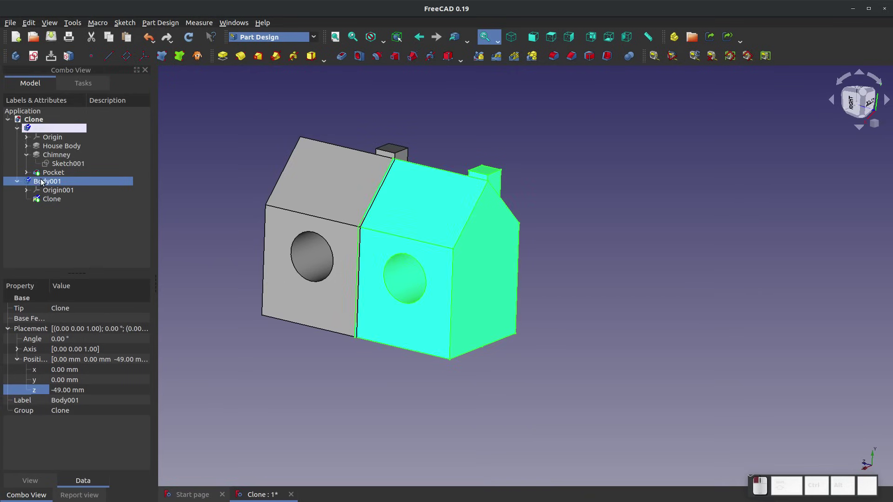
right_click(48, 182)
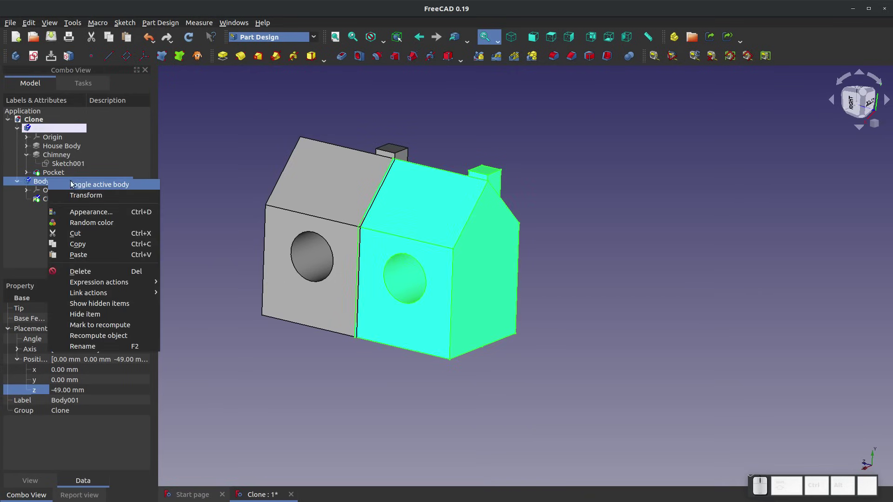
click(85, 195)
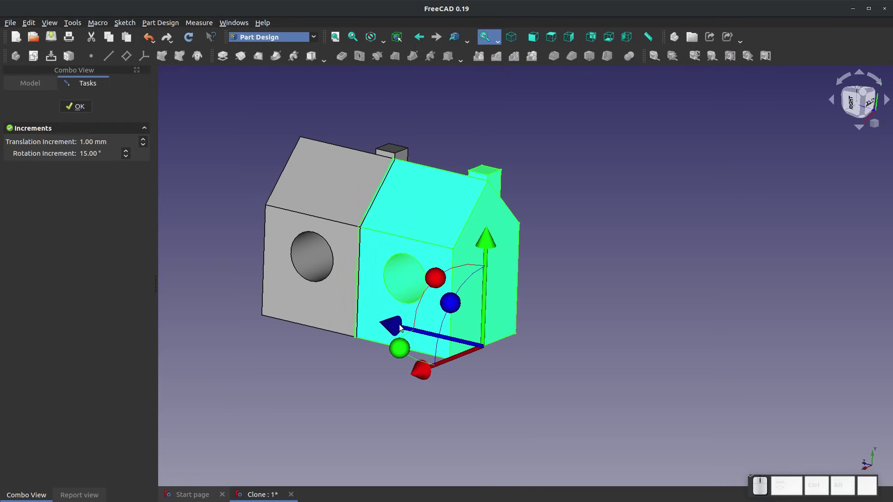
drag(411, 326, 465, 340)
click(76, 106)
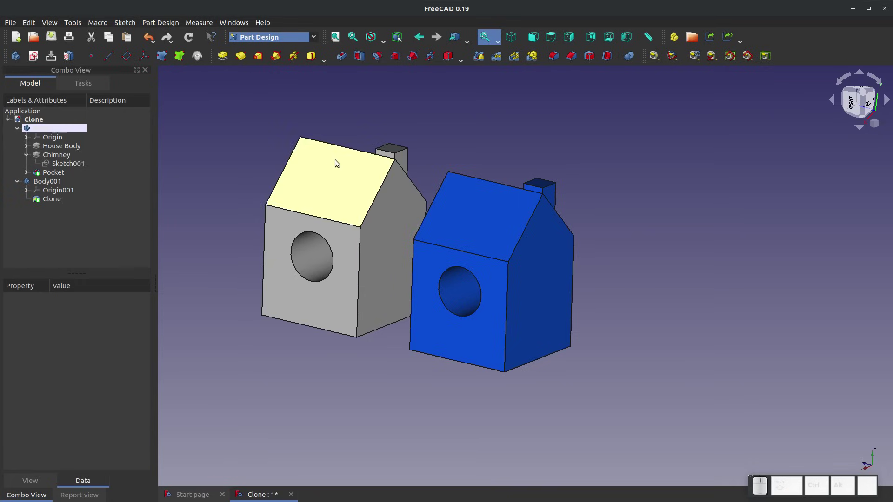
click(320, 146)
click(318, 127)
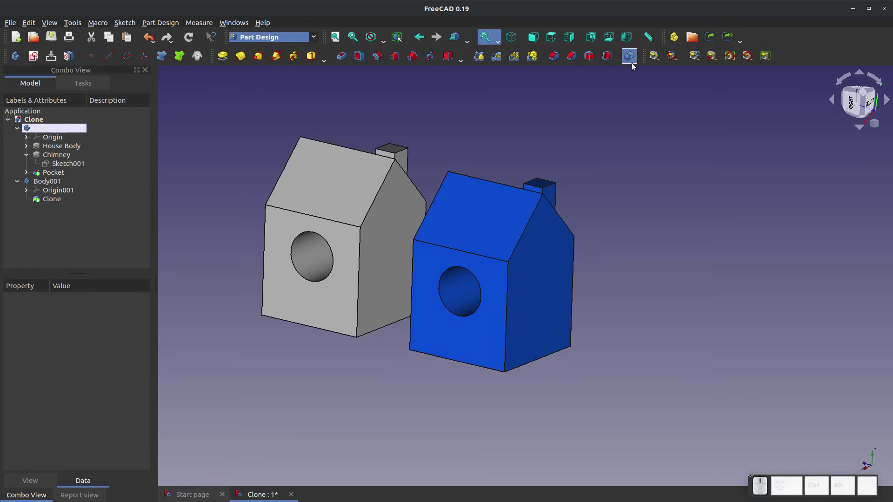
Measure the linear distance between the two end corners of the original house's eaves edge
click(655, 61)
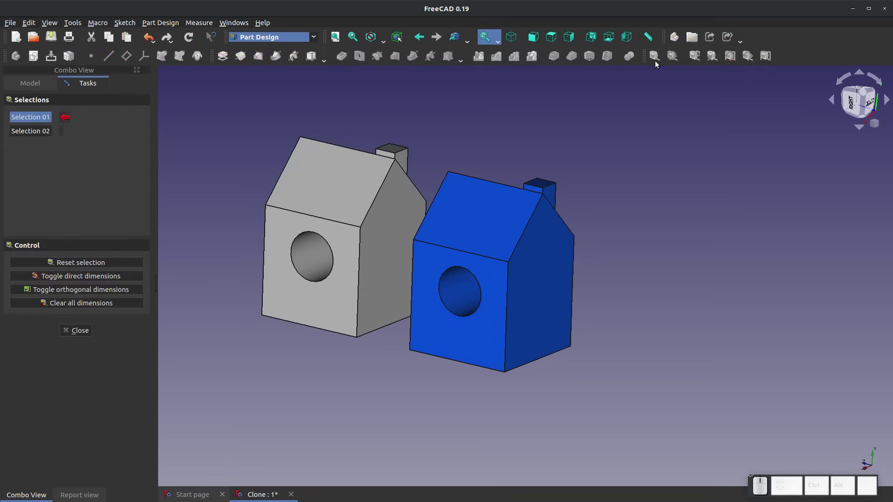
click(318, 216)
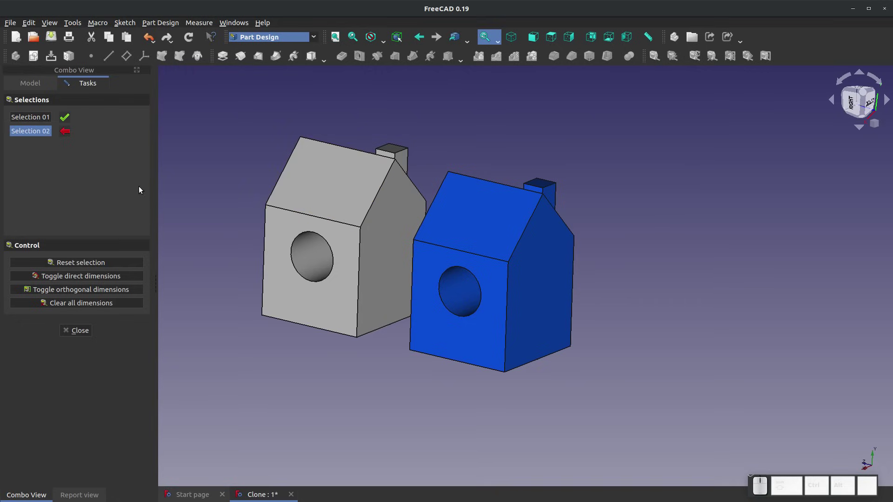
click(37, 117)
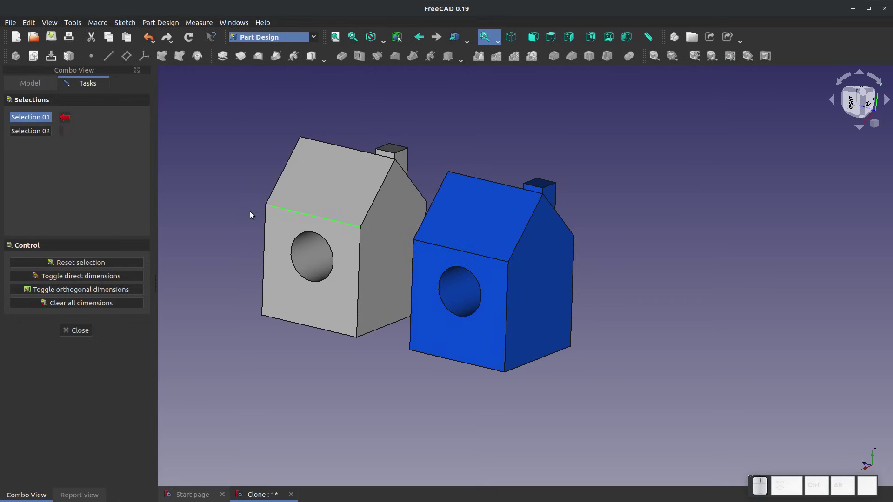
click(264, 206)
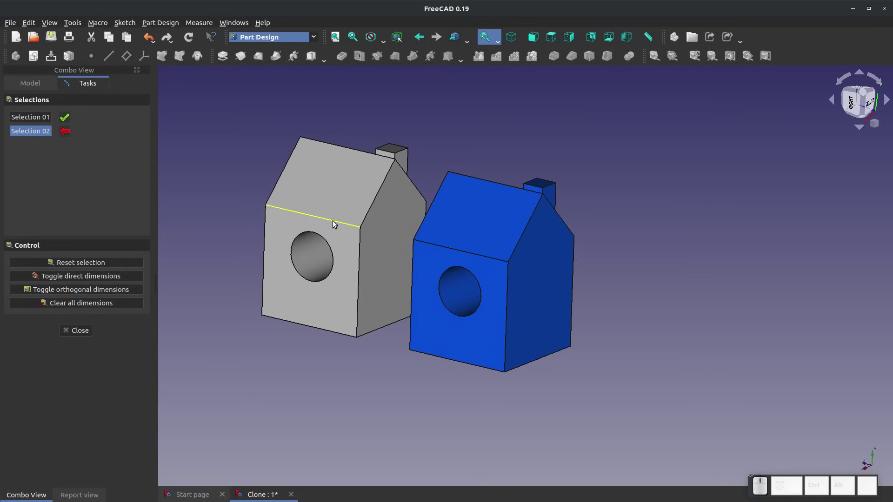
click(362, 231)
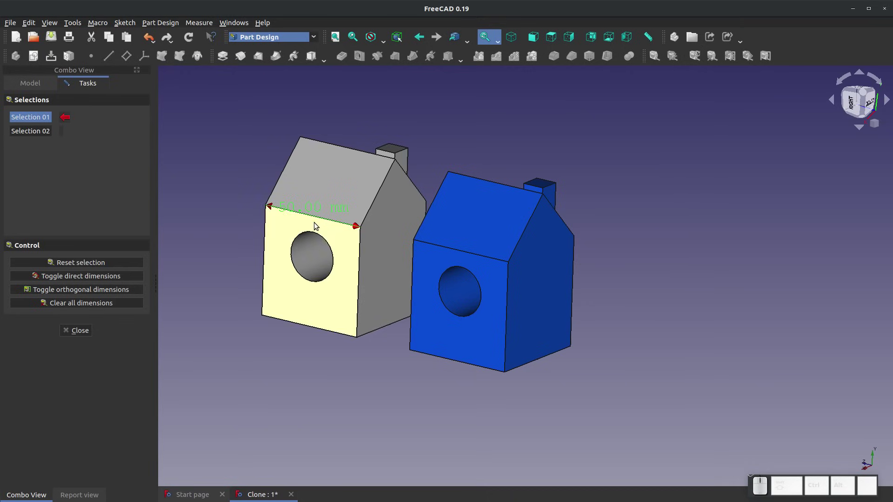
scroll(305, 227, up, 5)
scroll(303, 217, down, 3)
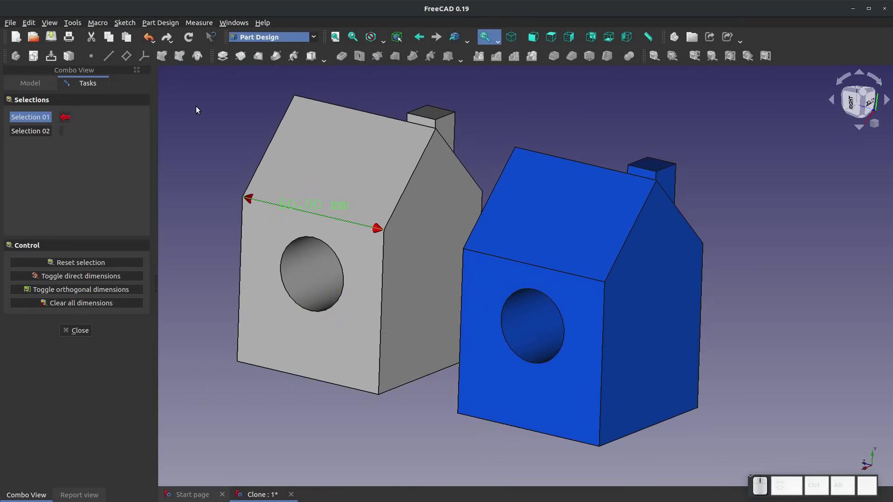
click(80, 331)
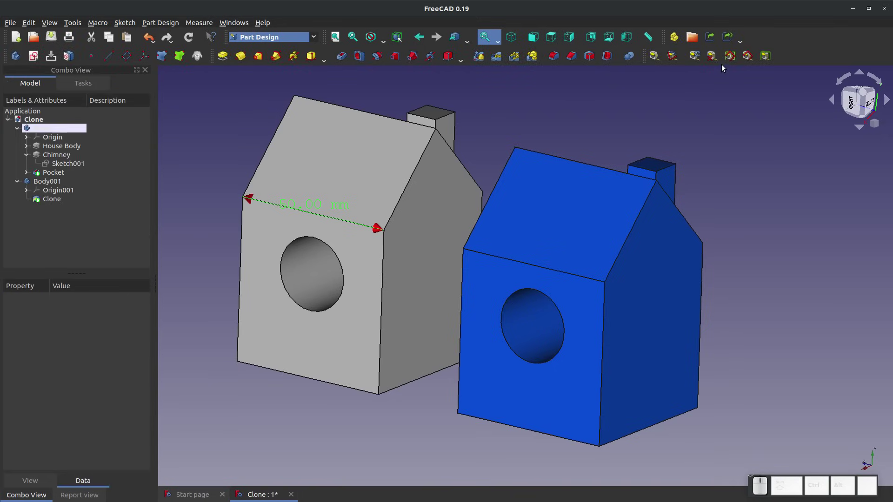
Measure the angle between the two sloping roof edges on the original house's gable
click(670, 56)
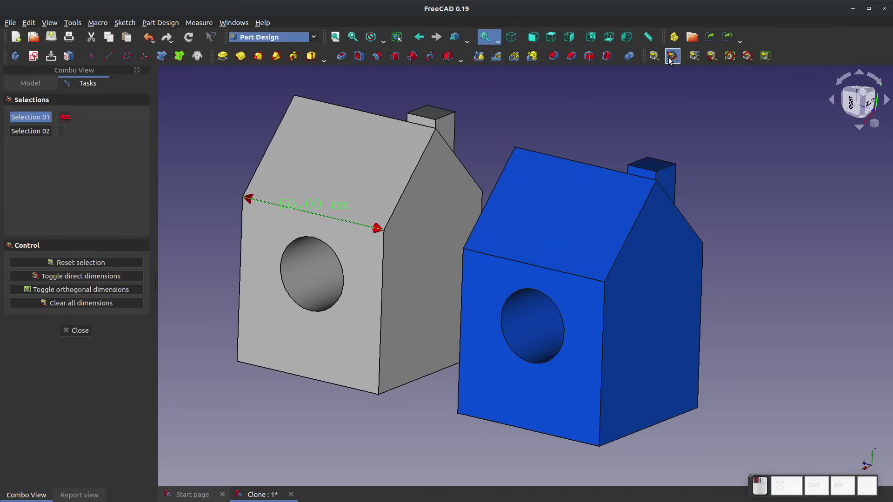
click(423, 153)
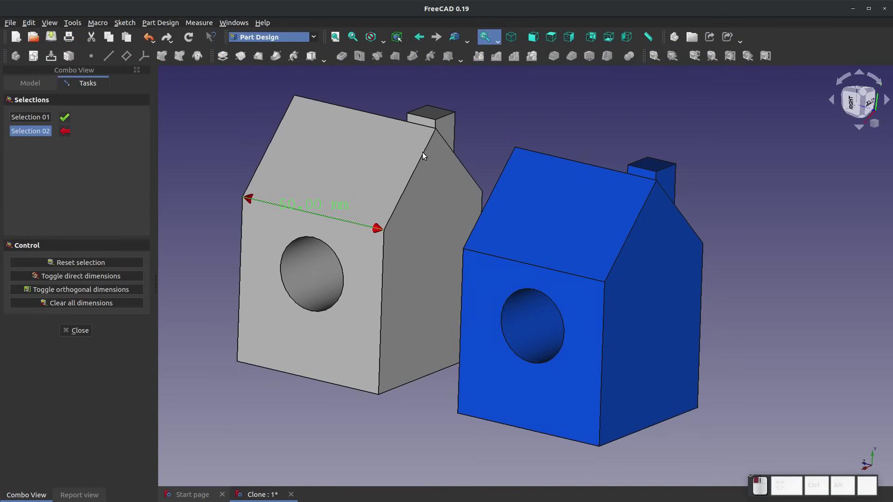
click(457, 155)
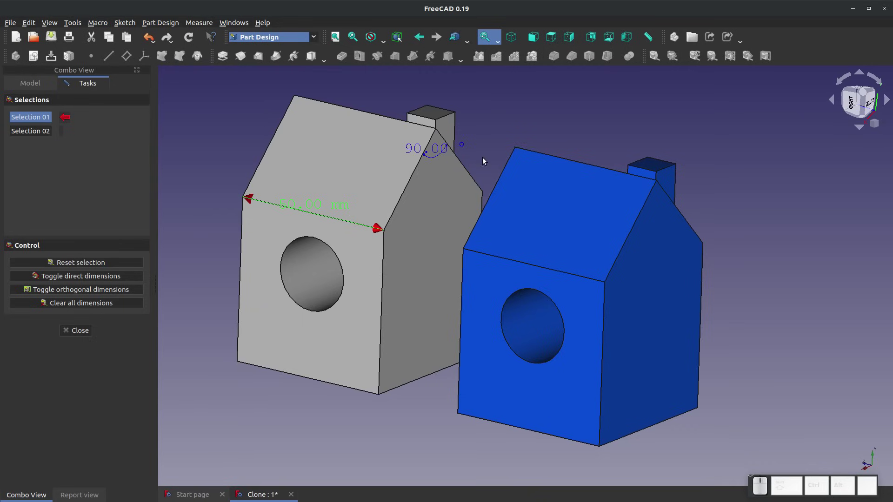
click(77, 331)
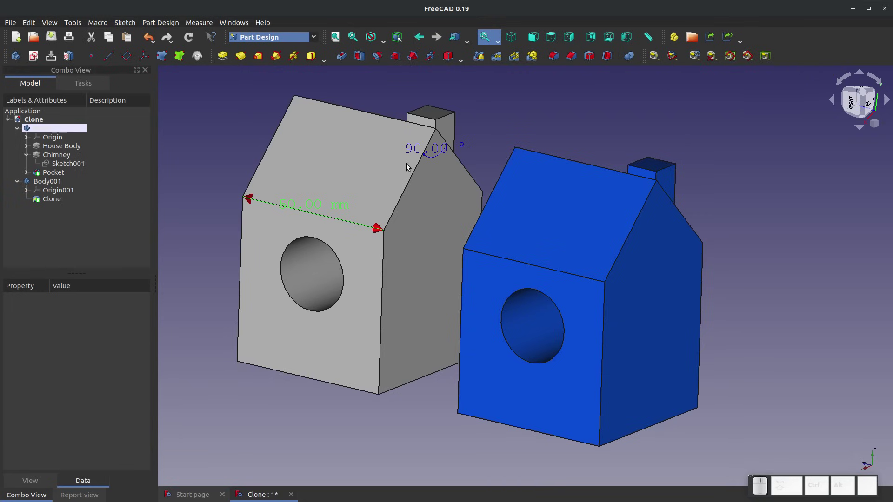
Set the pad length of the House Body feature to 55 mm
click(52, 148)
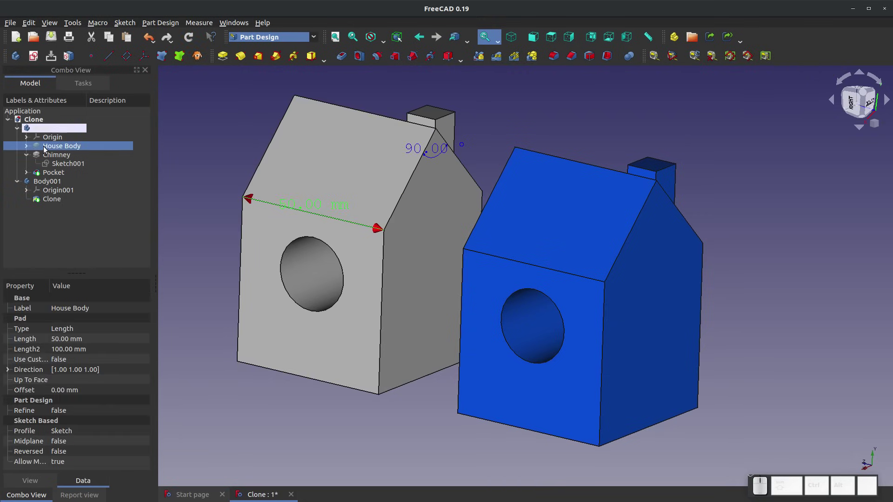
right_click(41, 146)
click(57, 152)
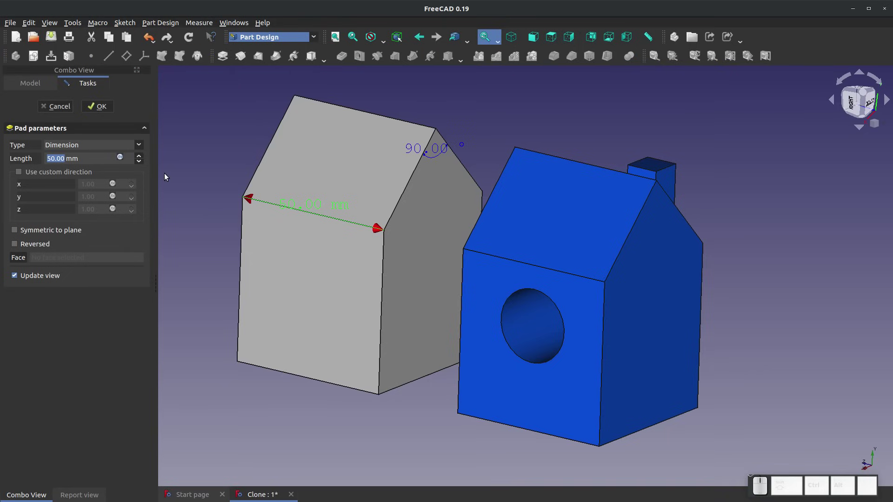
text(55)
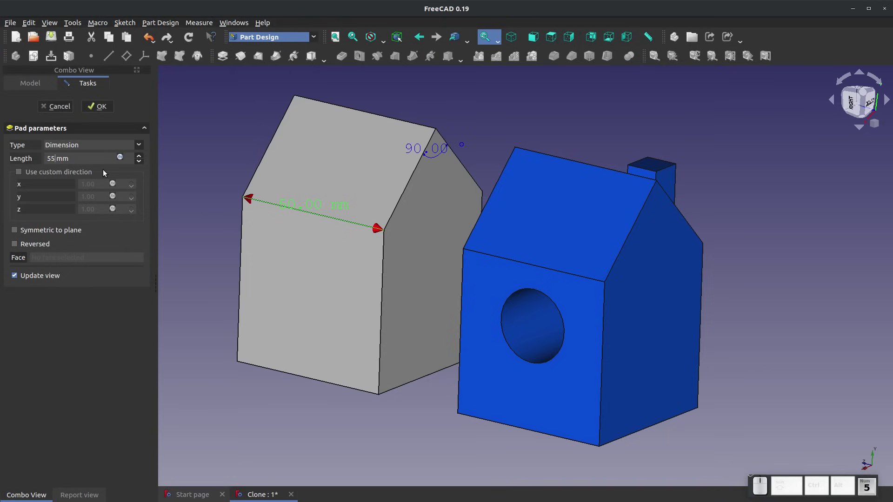
click(98, 106)
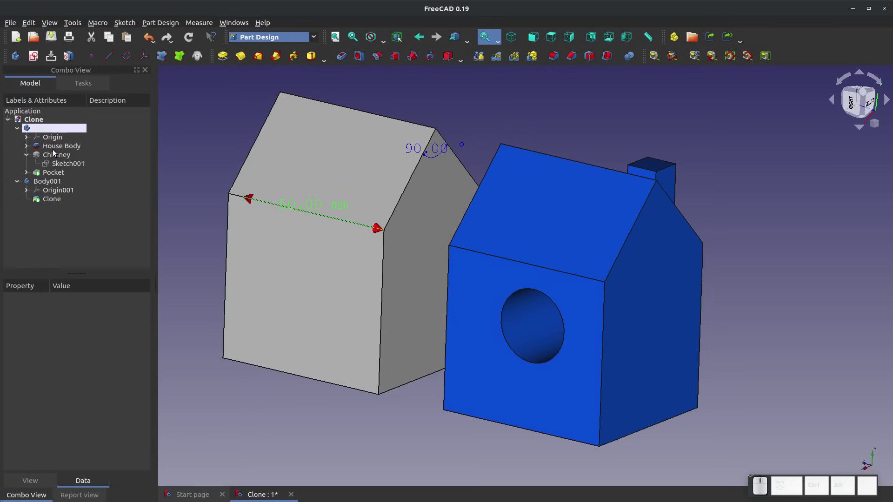
Show the original house's Pocket feature again and refresh the existing measurements to match the changed model
click(54, 173)
key(space)
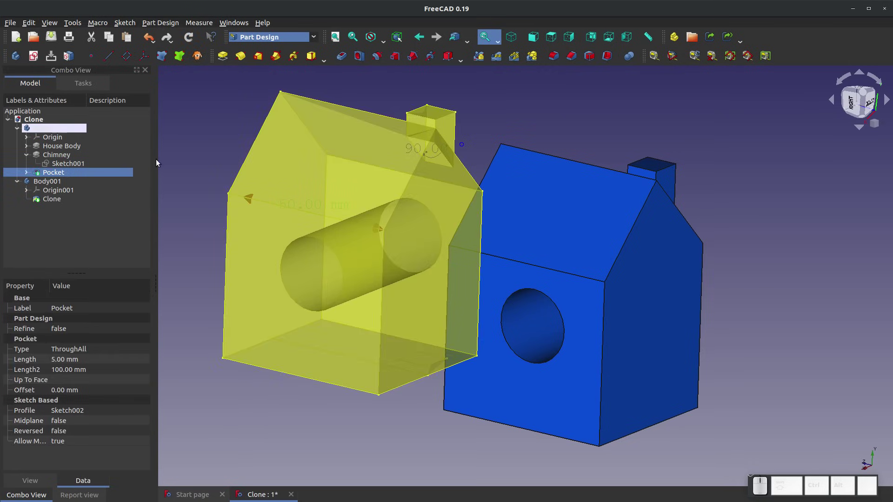
key(space)
click(170, 154)
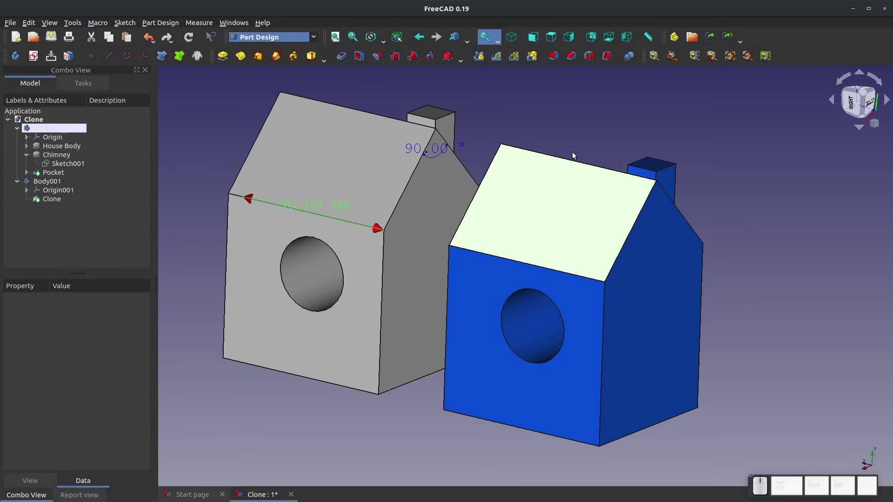
click(694, 55)
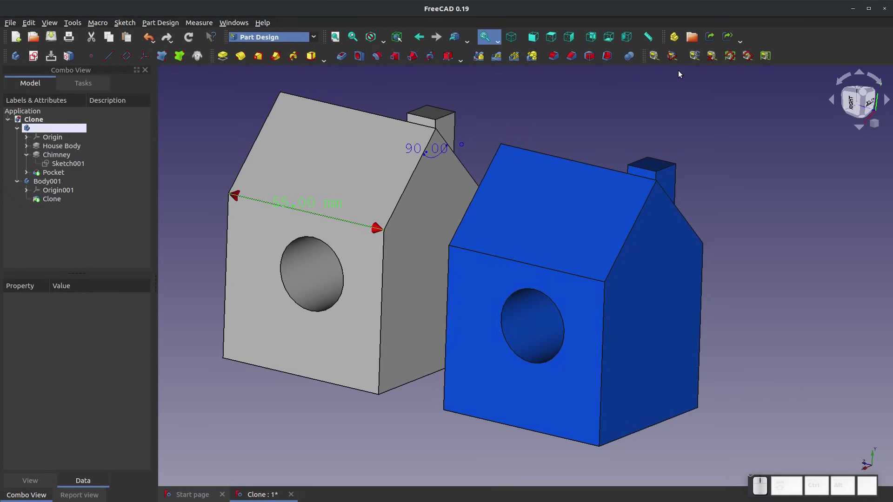
Measure the linear distance from the original house's outer bottom corner to the clone's far bottom corner along the holed walls
click(655, 55)
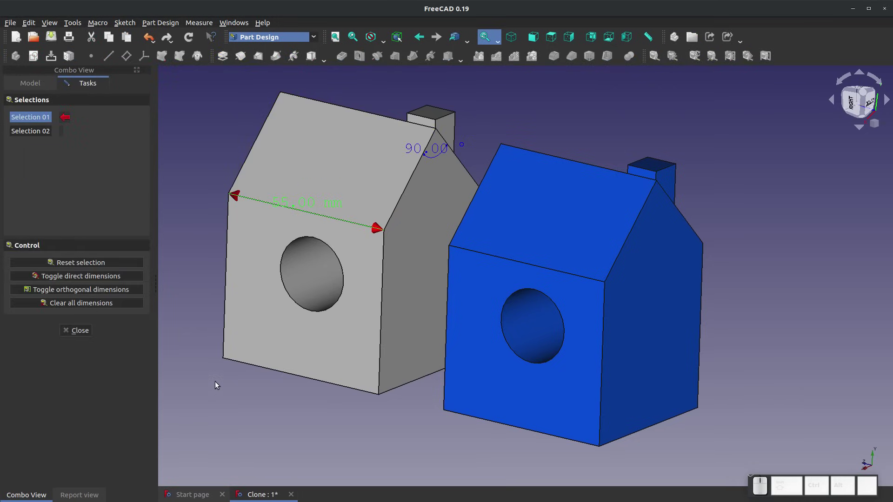
click(222, 359)
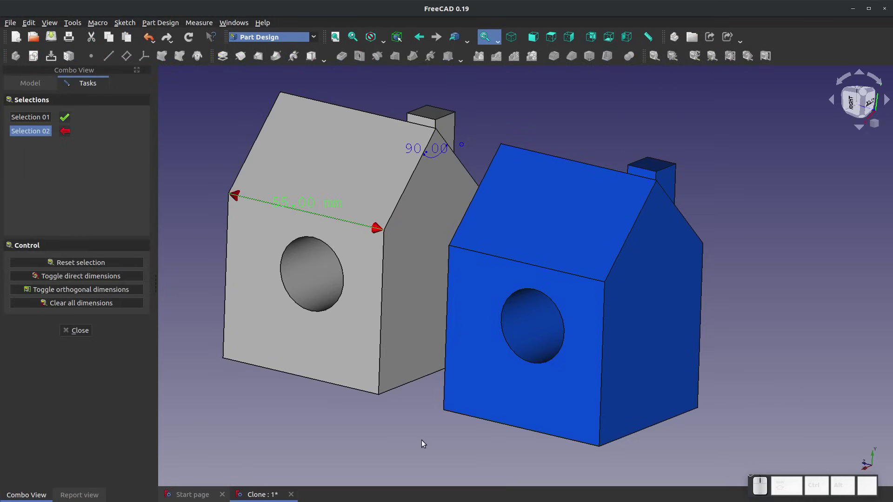
click(600, 447)
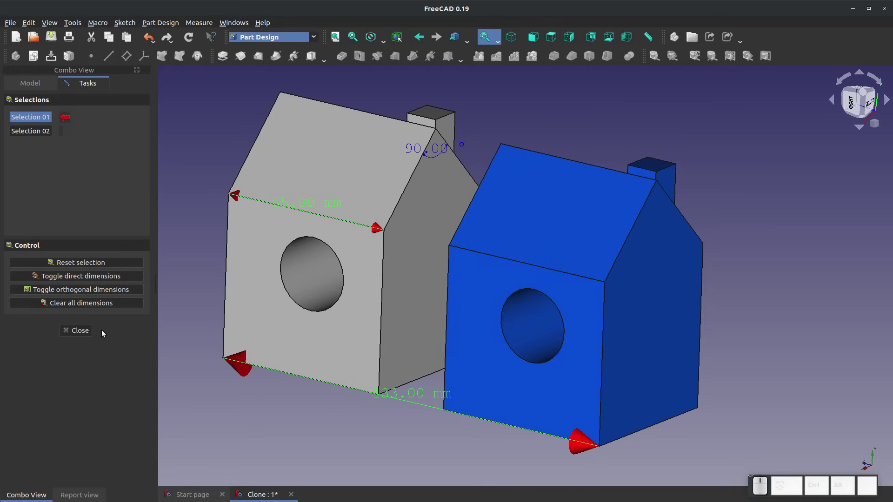
click(77, 330)
scroll(314, 294, down, 3)
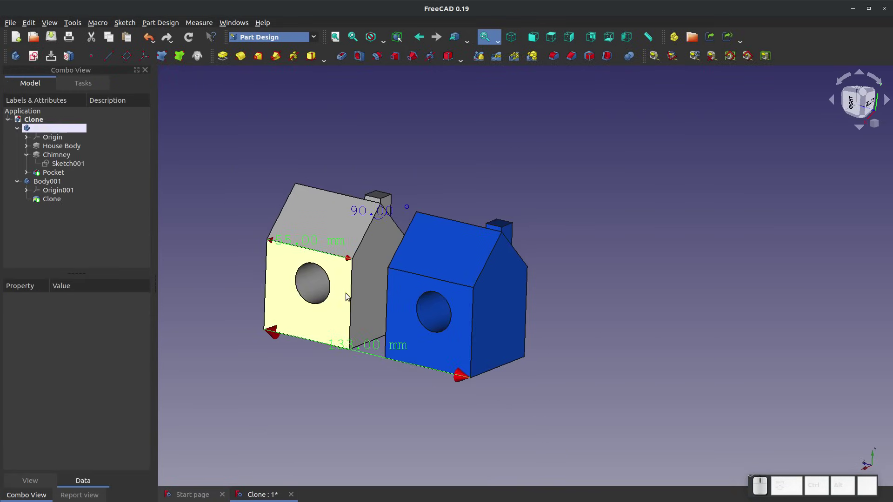
scroll(403, 287, up, 3)
scroll(507, 244, down, 3)
scroll(277, 235, up, 2)
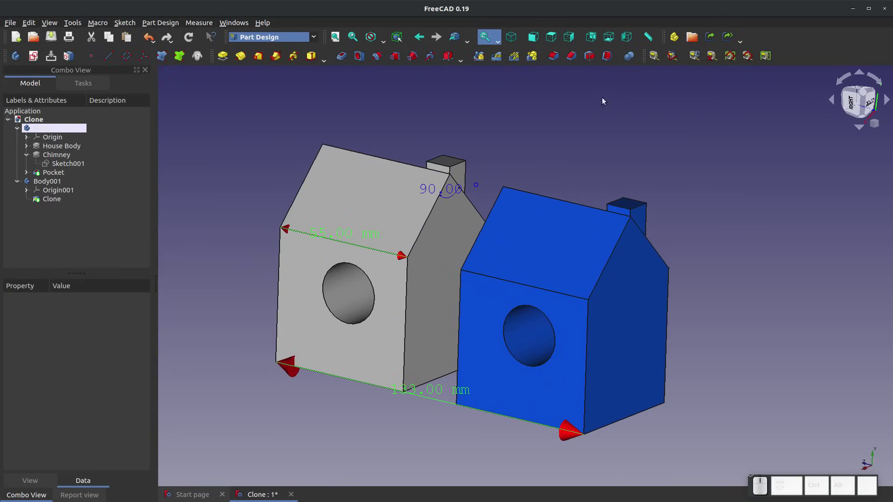
Clear all linear and angular measurements from the model
click(712, 57)
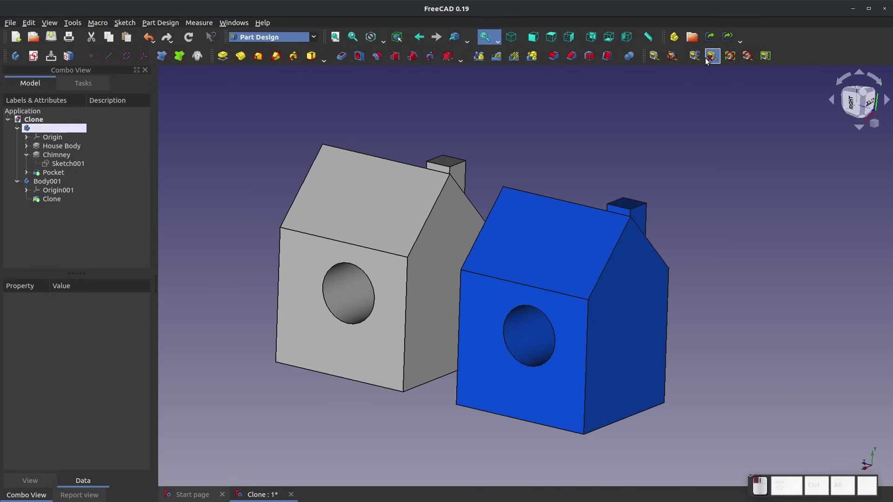
click(730, 57)
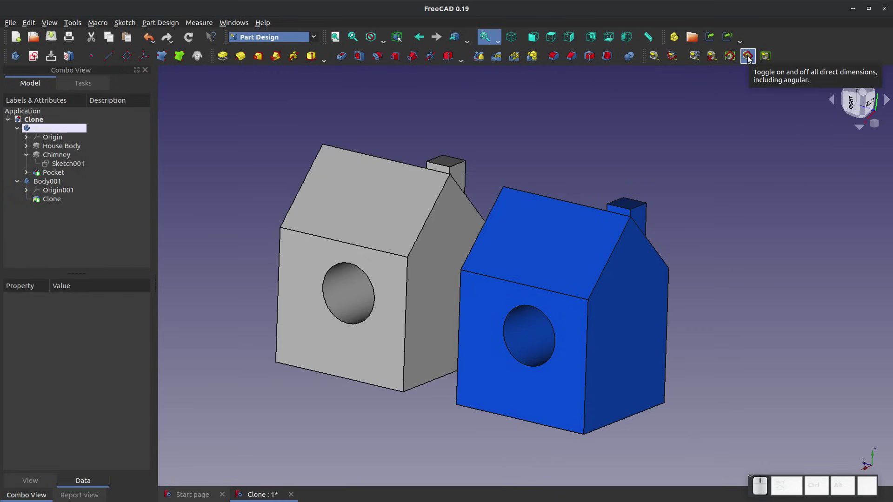
click(710, 57)
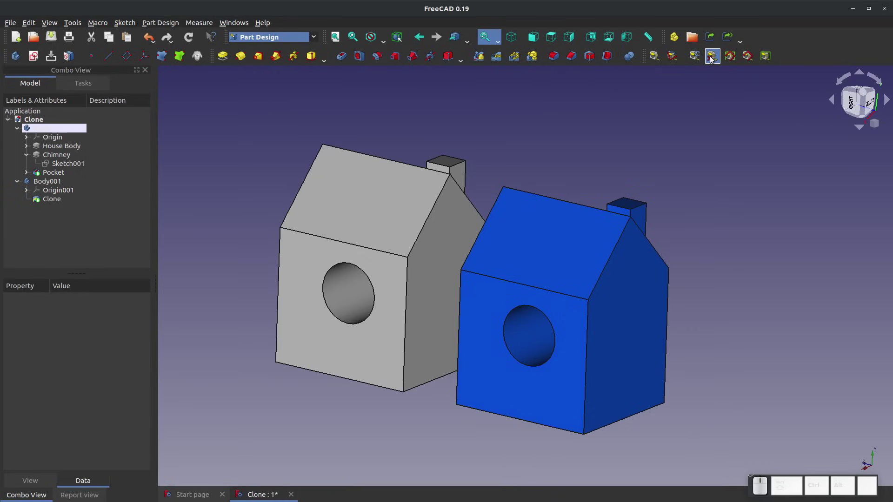
click(374, 248)
Measure the diagonal of the original house's holed wall, from the eaves corner at the gable to the opposite bottom corner
click(649, 58)
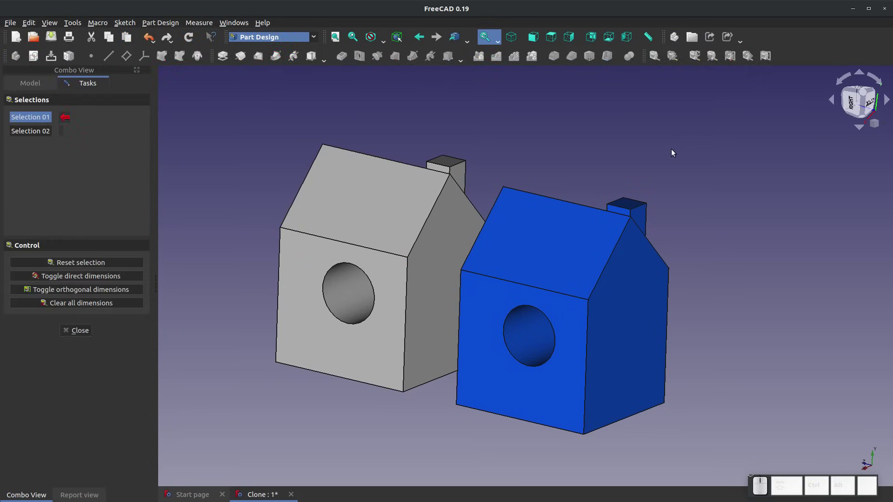
click(409, 257)
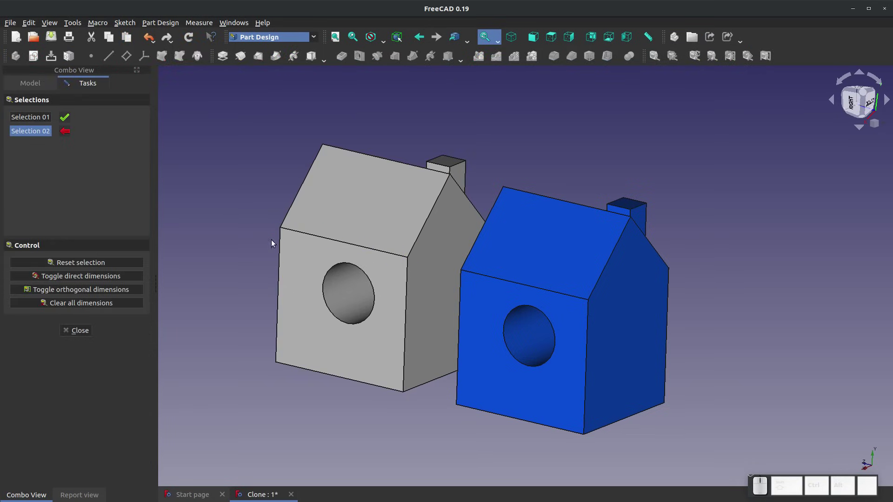
click(276, 363)
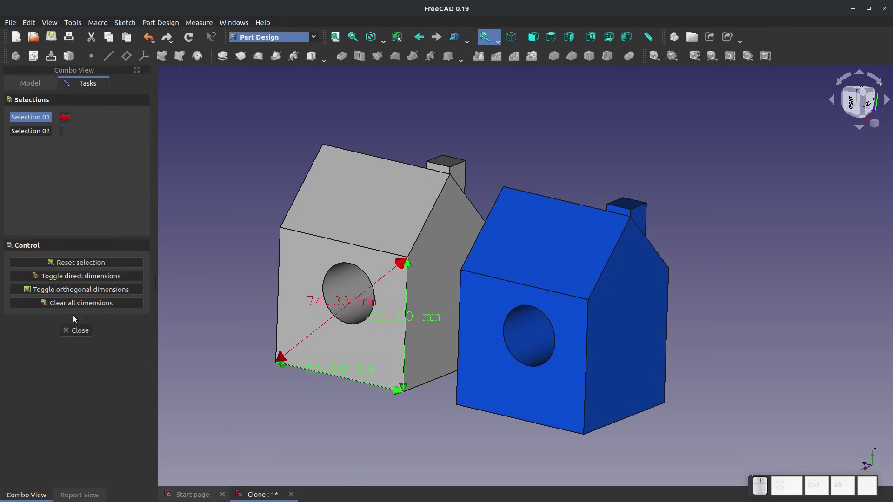
click(77, 330)
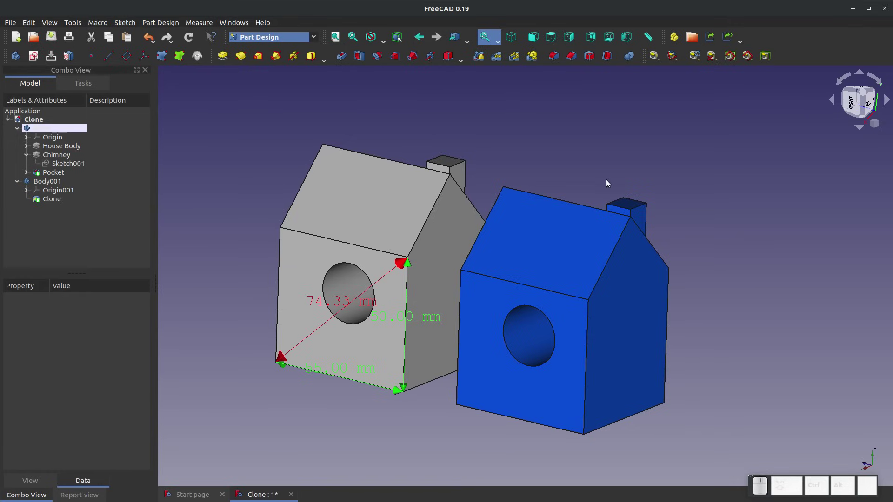
Toggle the display of all measurements off and on
click(730, 55)
click(729, 56)
click(730, 56)
click(729, 55)
click(729, 56)
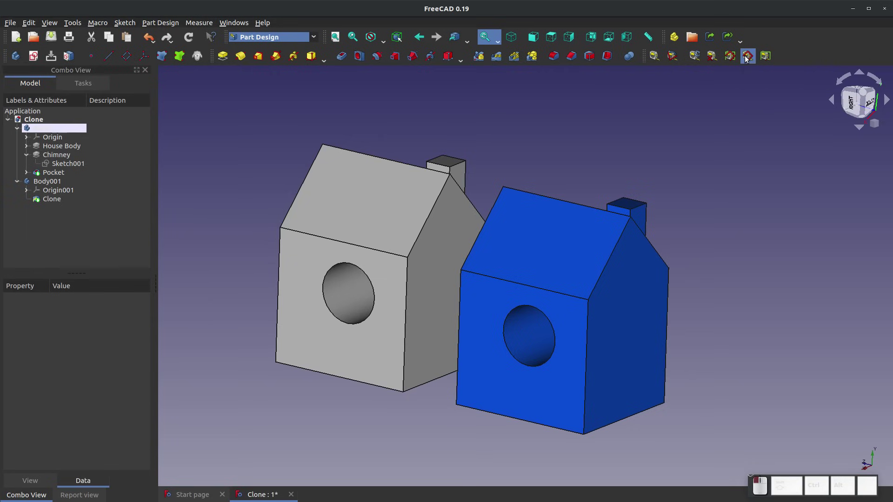
Toggle only the direct dimension of the diagonal measurement off and on, leaving it shown
click(747, 57)
click(747, 59)
click(747, 59)
click(747, 59)
click(748, 60)
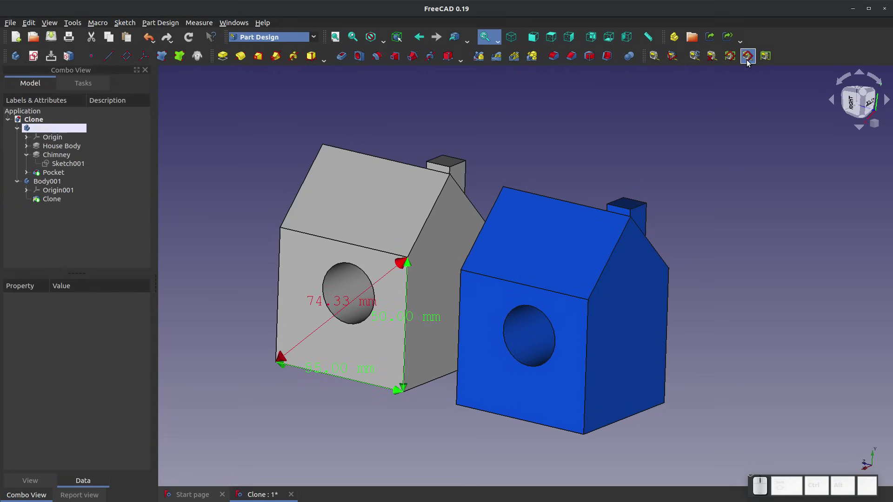
click(748, 60)
click(747, 60)
click(748, 60)
click(747, 59)
click(747, 59)
click(747, 60)
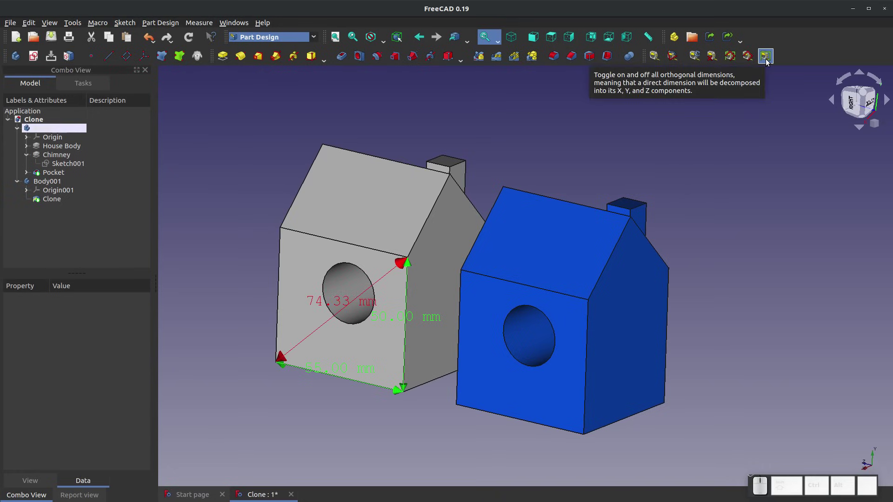
Toggle the orthogonal dimension components of the diagonal measurement off and on, leaving them shown
click(767, 60)
click(766, 60)
click(766, 60)
click(766, 60)
click(766, 60)
click(766, 60)
click(766, 60)
click(766, 59)
click(766, 59)
click(766, 59)
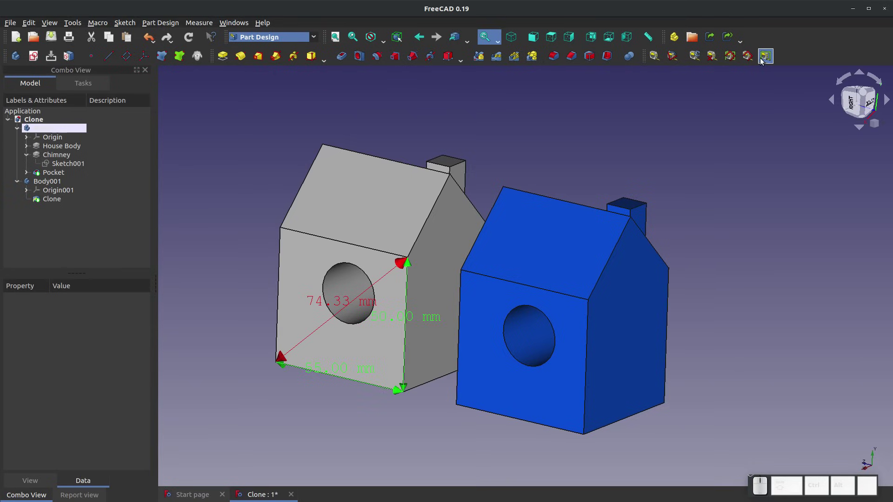
click(747, 57)
click(730, 56)
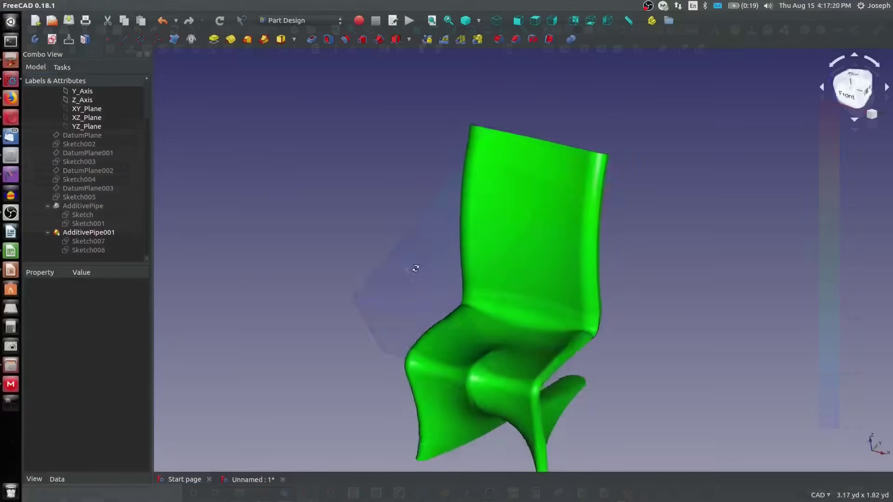
middle_drag(416, 268, 539, 223)
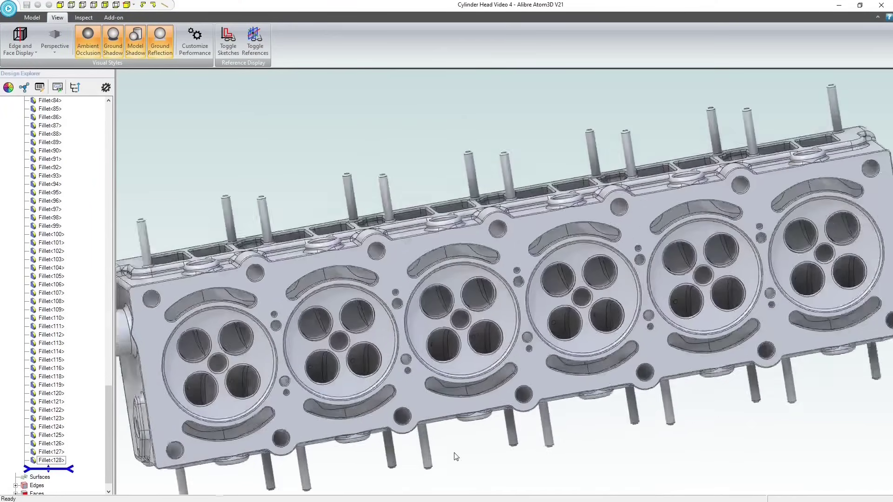
middle_drag(456, 456, 553, 297)
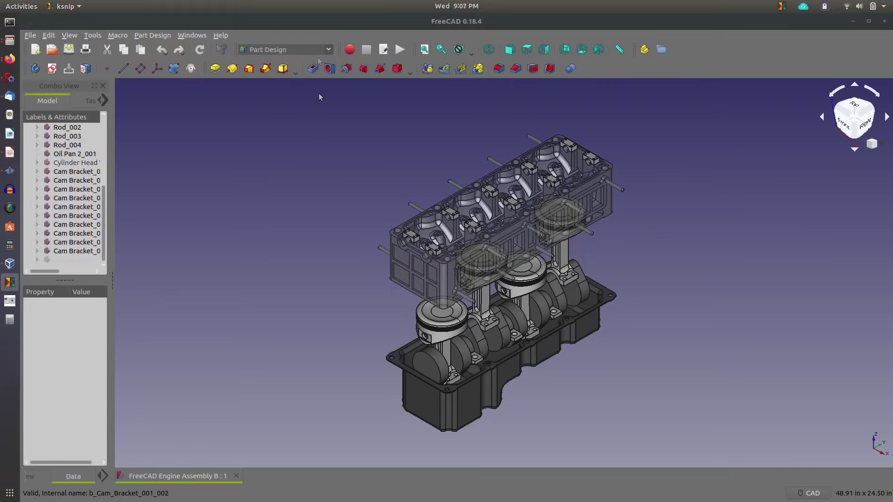